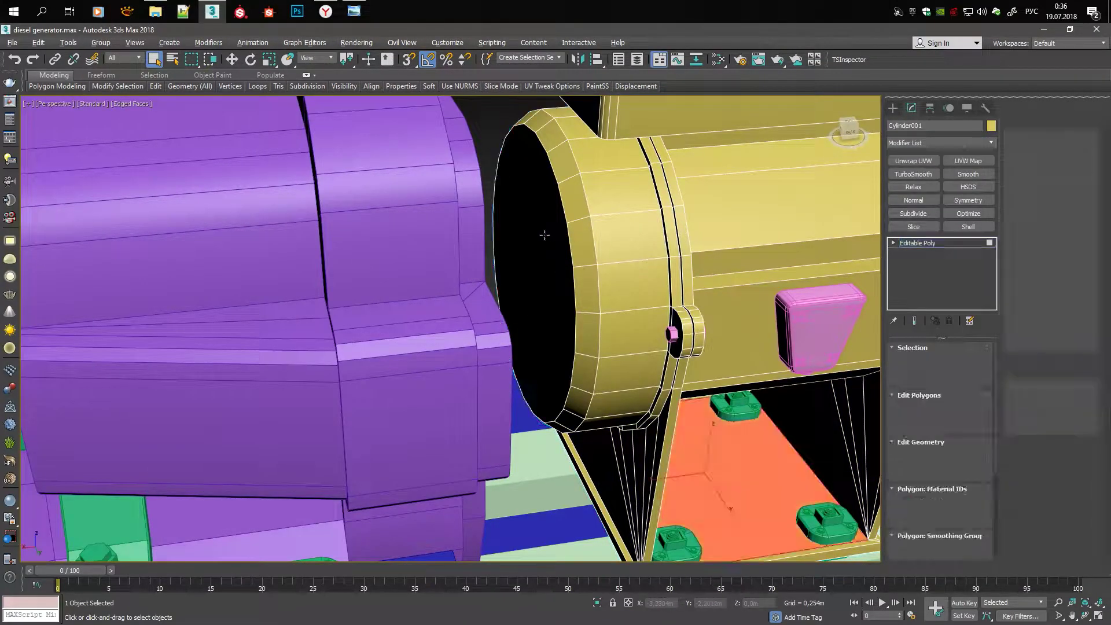
Select the alternator's round end cap and extrude it into a neck toward the engine
{"action": "left_click", "coordinate": [512, 249]}
{"action": "left_click_drag", "start_coordinate": [512, 249], "coordinate": [545, 296]}
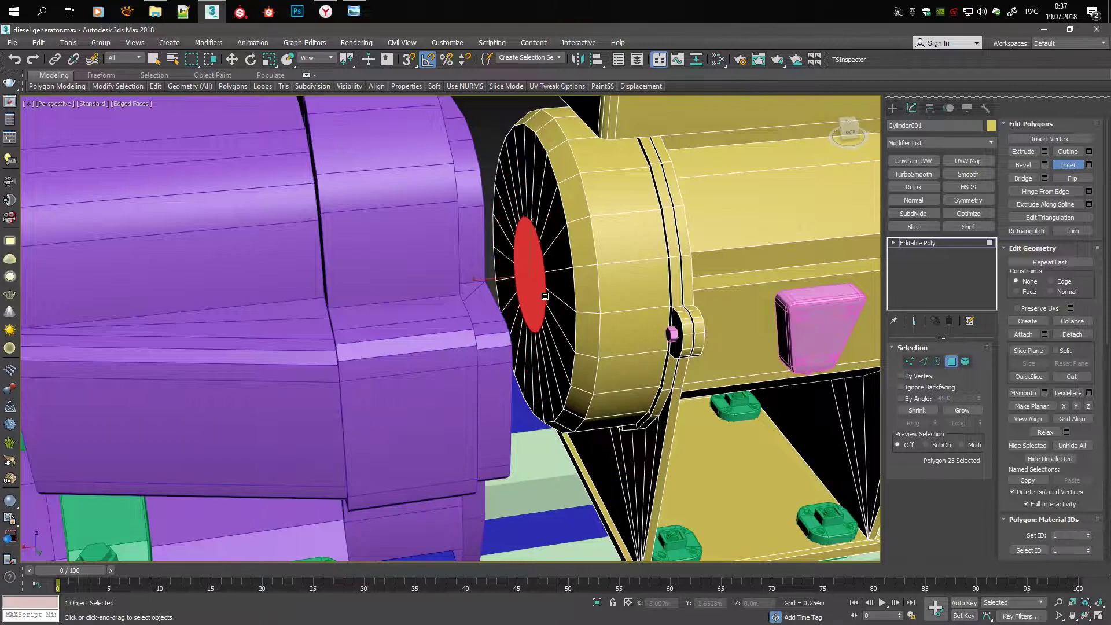
{"action": "key", "text": "ctrl+z"}
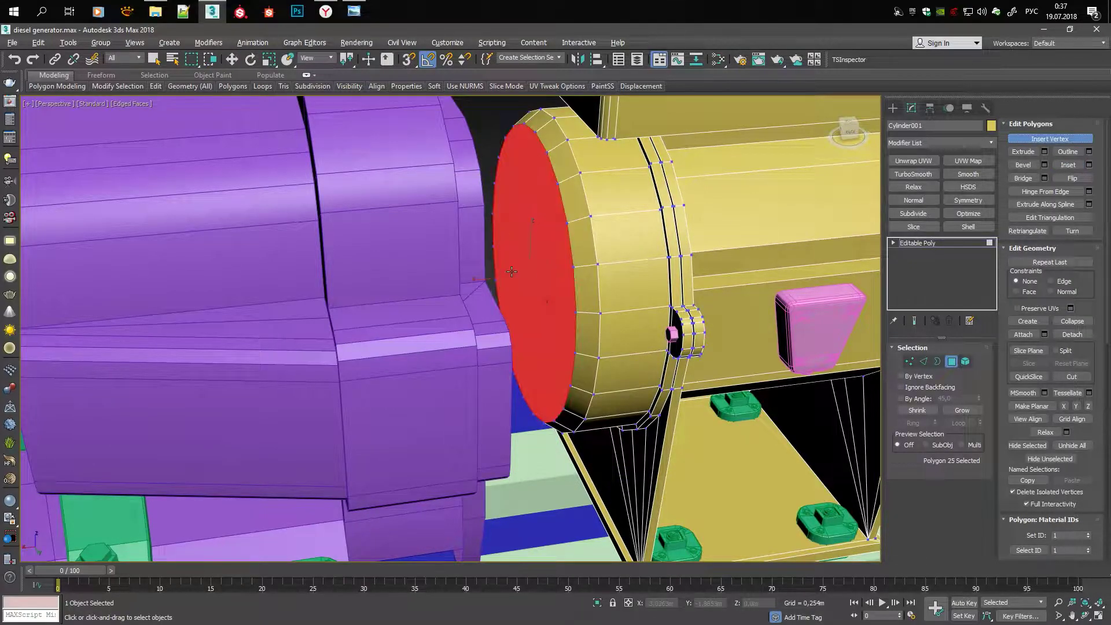
{"action": "left_click", "coordinate": [1087, 165]}
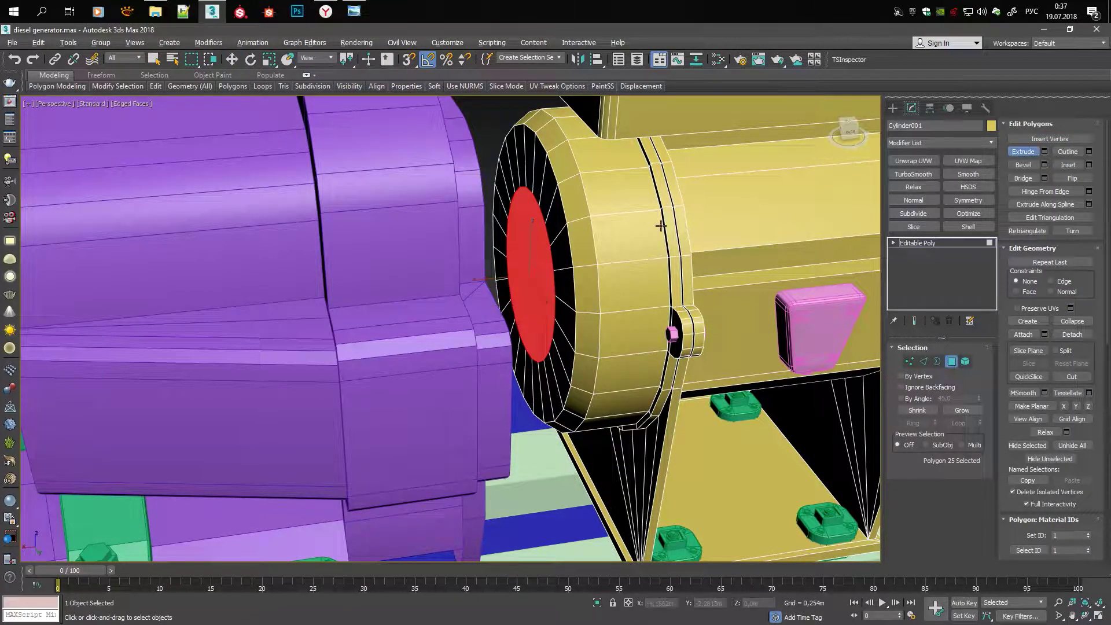
{"action": "middle_click_drag", "start_coordinate": [521, 241], "coordinate": [502, 260], "text": "alt"}
{"action": "middle_click_drag", "start_coordinate": [660, 224], "coordinate": [613, 237], "text": "alt"}
Select the neck's polygon ring and scale it outward into a flare
{"action": "key", "text": "w"}
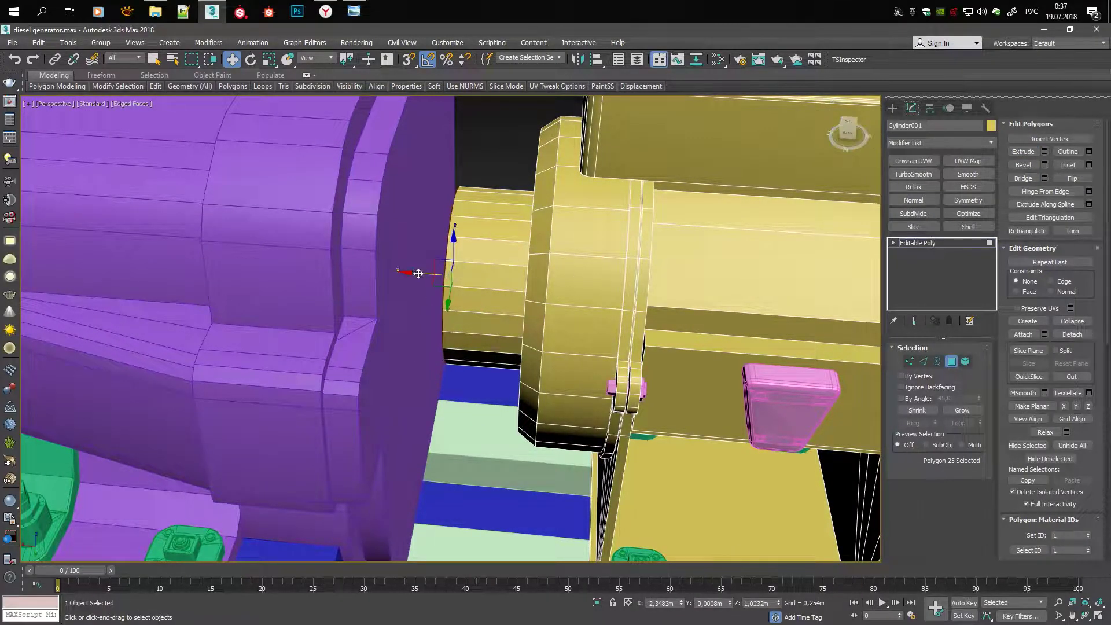
{"action": "key", "text": "3"}
{"action": "key", "text": "w"}
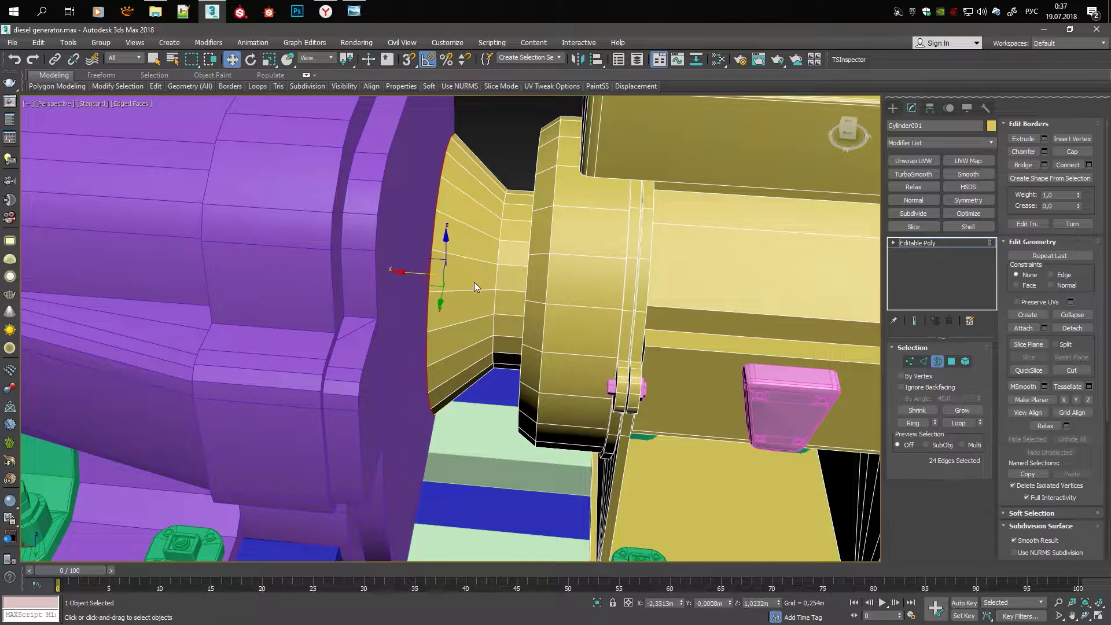
{"action": "mouse_move", "coordinate": [377, 254]}
{"action": "middle_mouse_down", "text": "alt"}
{"action": "mouse_move", "coordinate": [469, 273]}
{"action": "mouse_move", "coordinate": [470, 207]}
{"action": "middle_mouse_up", "text": "alt"}
{"action": "left_click", "coordinate": [951, 361], "text": "ctrl"}
{"action": "key", "text": "r"}
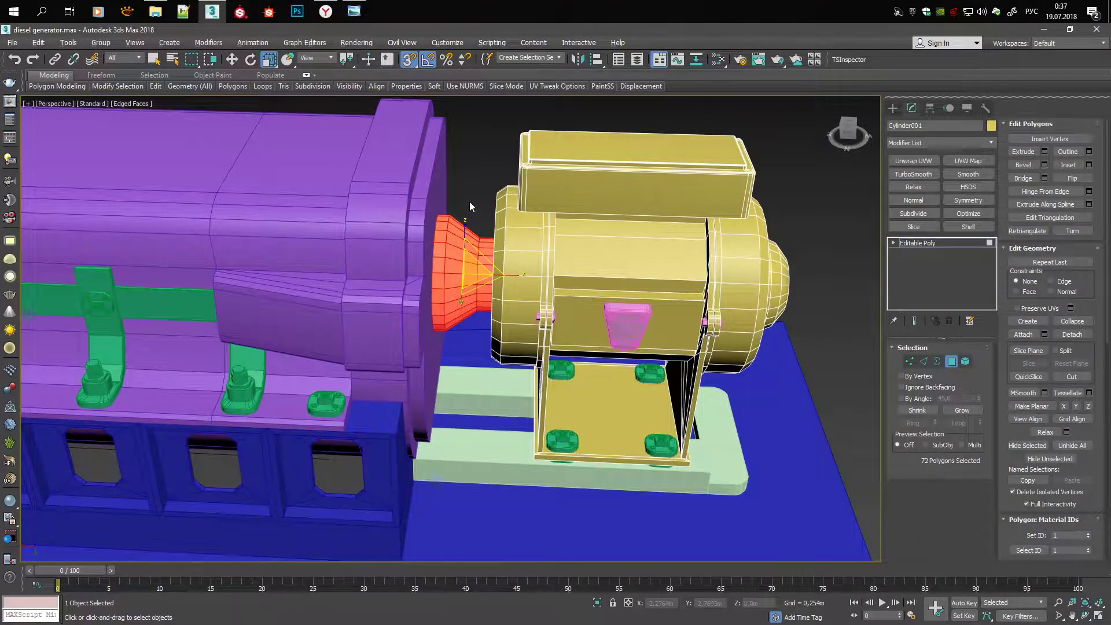
{"action": "scroll", "coordinate": [470, 202], "scroll_direction": "up", "scroll_amount": 5}
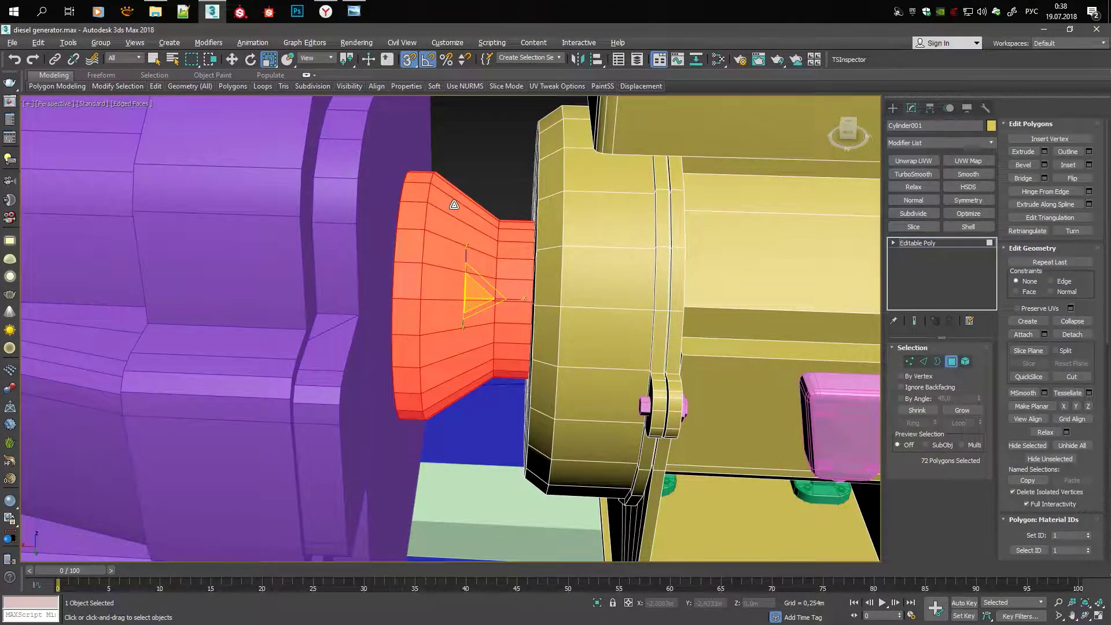
Detach the flared polygons as a separate object and shift the neck's open border toward the engine
{"action": "key", "text": "F3"}
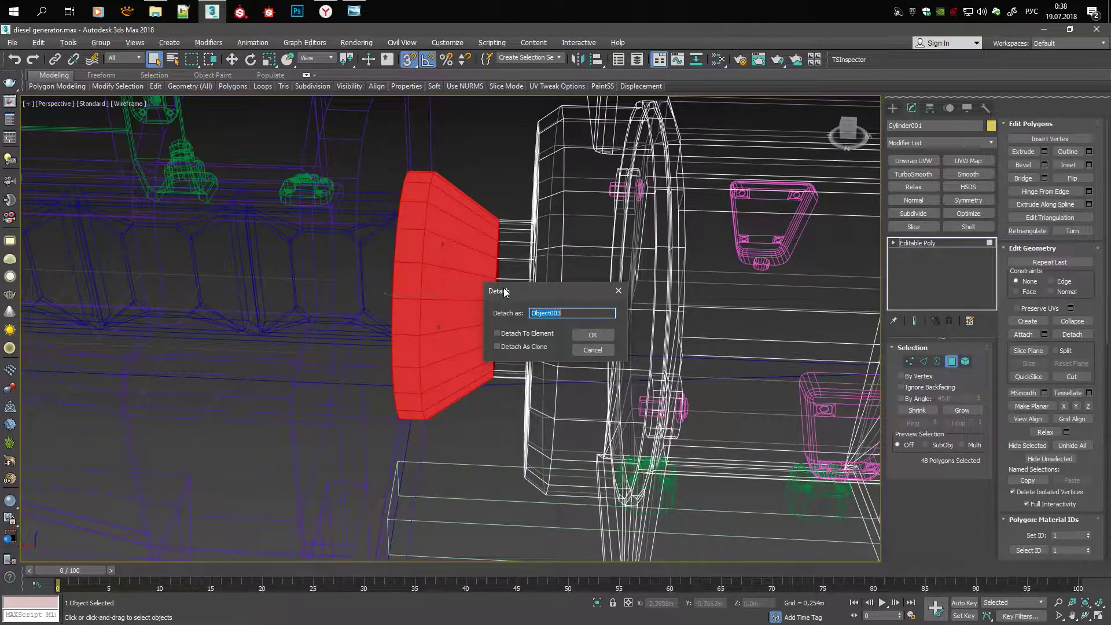
{"action": "left_click", "coordinate": [593, 336]}
{"action": "key", "text": "3"}
{"action": "left_click", "coordinate": [494, 272]}
{"action": "left_click_drag", "start_coordinate": [448, 298], "coordinate": [489, 294]}
{"action": "key", "text": "F3"}
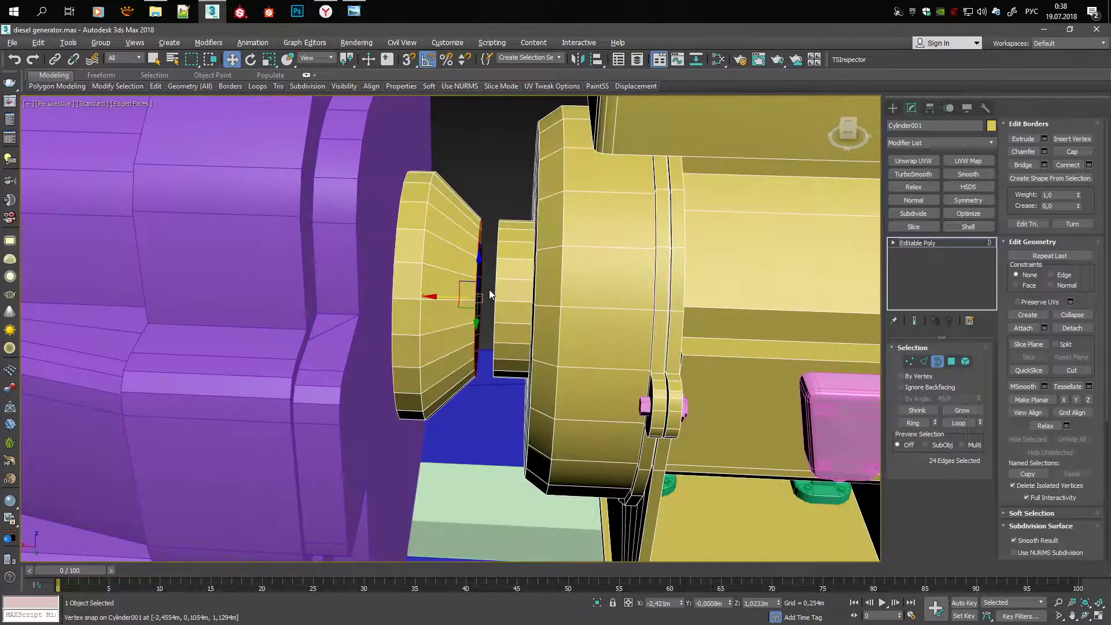
Scale the remaining open border of the neck to fit the coupling
{"action": "middle_click_drag", "start_coordinate": [445, 295], "coordinate": [481, 330], "text": "alt"}
{"action": "key", "text": "r"}
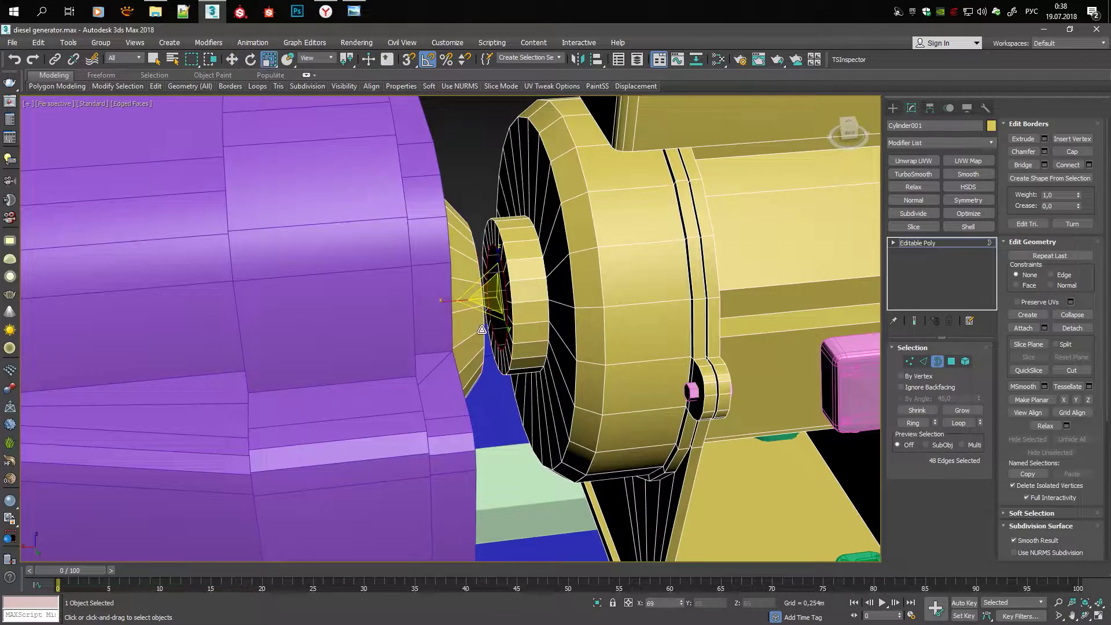
{"action": "scroll", "coordinate": [596, 200], "scroll_direction": "down", "scroll_amount": 3}
{"action": "scroll", "coordinate": [568, 276], "scroll_direction": "down", "scroll_amount": 5}
Hide the viewport edge lines and orbit to the generator's opposite side
{"action": "middle_click_drag", "start_coordinate": [568, 276], "coordinate": [451, 248], "text": "alt"}
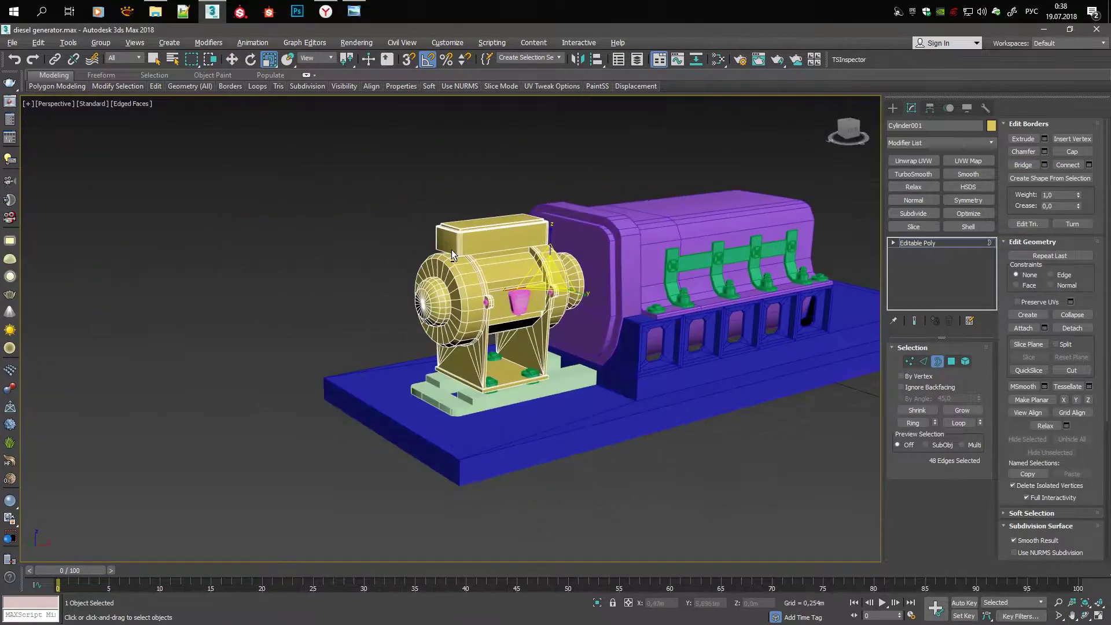
{"action": "scroll", "coordinate": [493, 362], "scroll_direction": "up", "scroll_amount": 10}
{"action": "key", "text": "F4"}
{"action": "scroll", "coordinate": [493, 362], "scroll_direction": "down", "scroll_amount": 5}
{"action": "scroll", "coordinate": [429, 331], "scroll_direction": "down", "scroll_amount": 3}
Frame the whole generator and show the real diesel generator reference photo in Photo Viewer
{"action": "mouse_move", "coordinate": [429, 331]}
{"action": "middle_mouse_down", "text": "alt"}
{"action": "mouse_move", "coordinate": [438, 280]}
{"action": "mouse_move", "coordinate": [580, 292]}
{"action": "mouse_move", "coordinate": [557, 228]}
{"action": "middle_mouse_up", "text": "alt"}
{"action": "scroll", "coordinate": [532, 232], "scroll_direction": "up", "scroll_amount": 3}
{"action": "scroll", "coordinate": [521, 231], "scroll_direction": "down", "scroll_amount": 3}
{"action": "scroll", "coordinate": [463, 249], "scroll_direction": "up", "scroll_amount": 5}
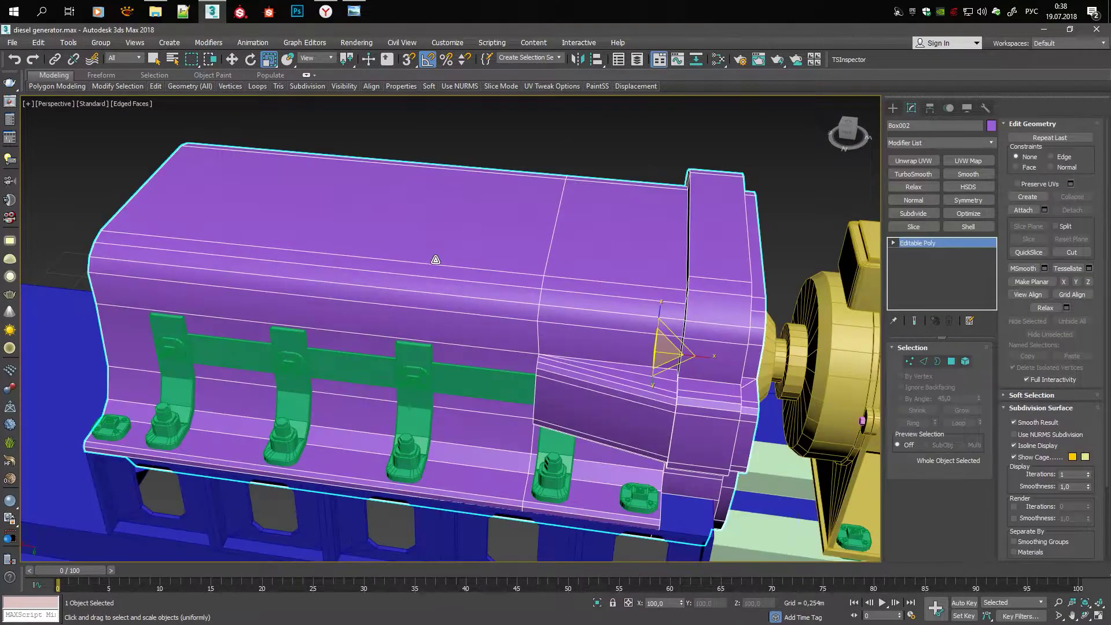
{"action": "left_click", "coordinate": [366, 12]}
{"action": "scroll", "coordinate": [449, 228], "scroll_direction": "down", "scroll_amount": 3}
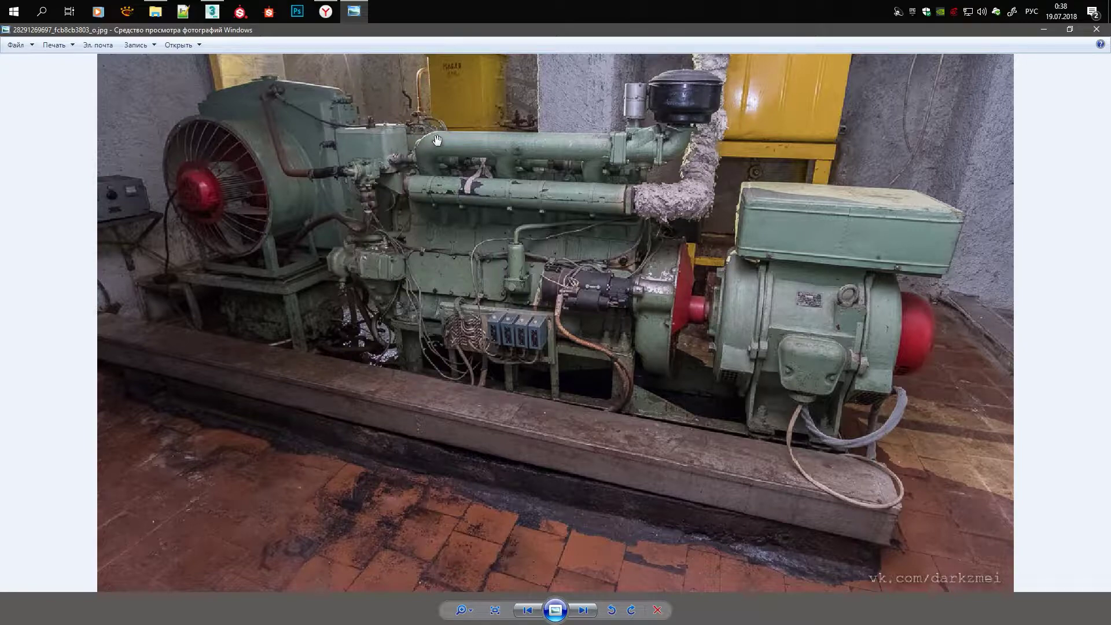
Minimize the photo and select the green bracket on the engine for comparison
{"action": "left_click", "coordinate": [1043, 29]}
{"action": "middle_click_drag", "start_coordinate": [459, 219], "coordinate": [422, 256], "text": "alt"}
{"action": "scroll", "coordinate": [422, 255], "scroll_direction": "up", "scroll_amount": 3}
{"action": "scroll", "coordinate": [405, 347], "scroll_direction": "up", "scroll_amount": 3}
{"action": "left_click", "coordinate": [389, 357]}
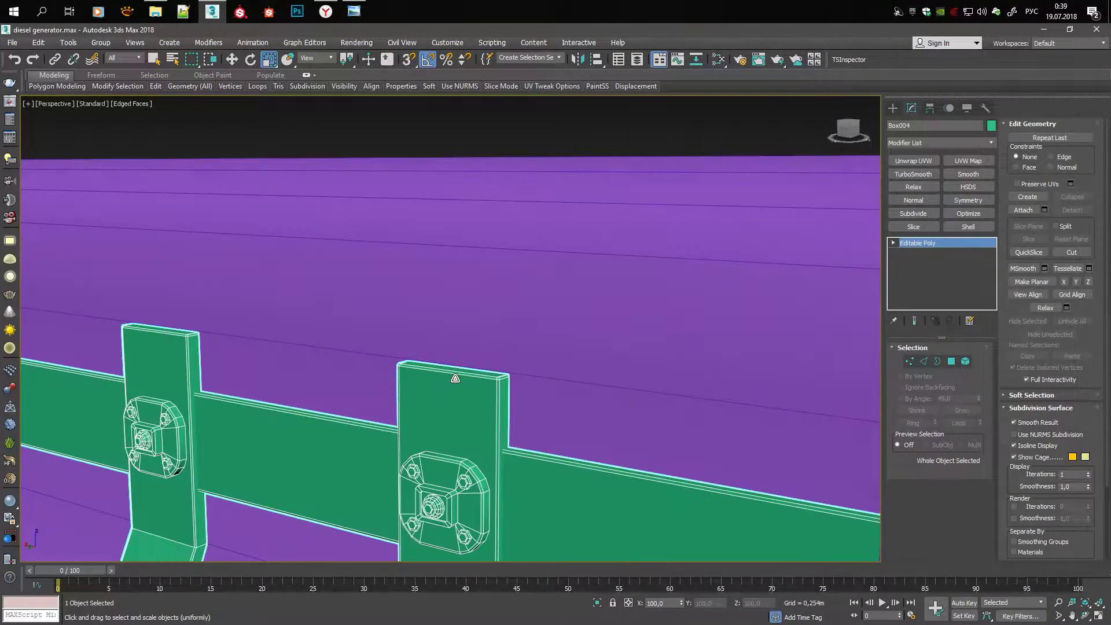
{"action": "scroll", "coordinate": [389, 357], "scroll_direction": "down", "scroll_amount": 3}
{"action": "scroll", "coordinate": [389, 357], "scroll_direction": "up", "scroll_amount": 3}
{"action": "scroll", "coordinate": [389, 357], "scroll_direction": "down", "scroll_amount": 3}
{"action": "middle_click_drag", "start_coordinate": [389, 357], "coordinate": [405, 290], "text": "alt"}
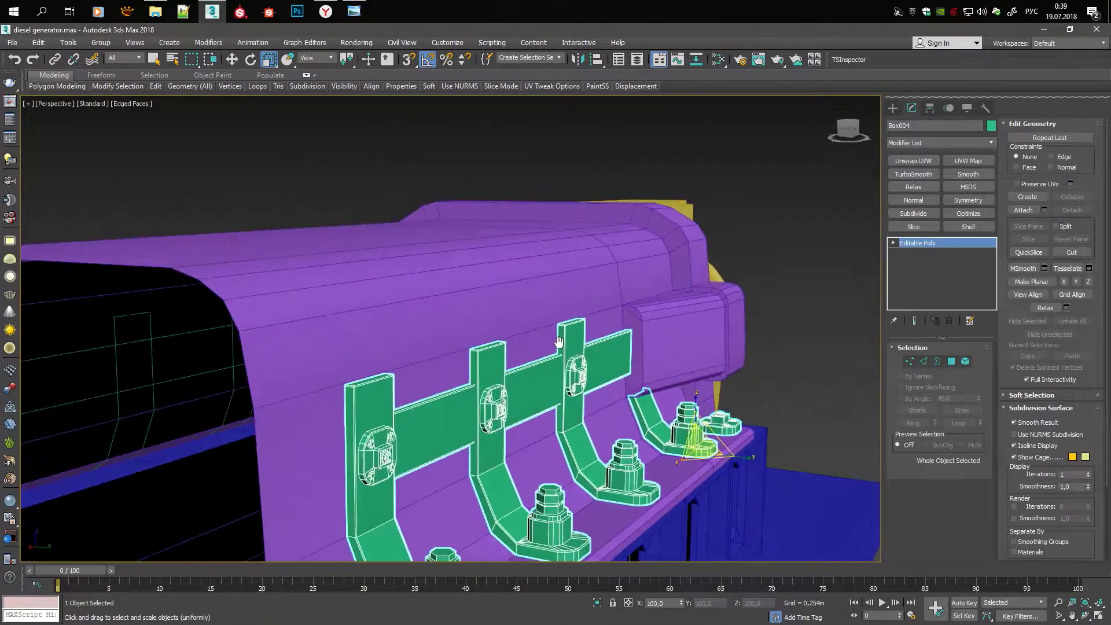
Browse the other generator reference photos, then close Photo Viewer
{"action": "left_click", "coordinate": [354, 11]}
{"action": "key", "text": "Right"}
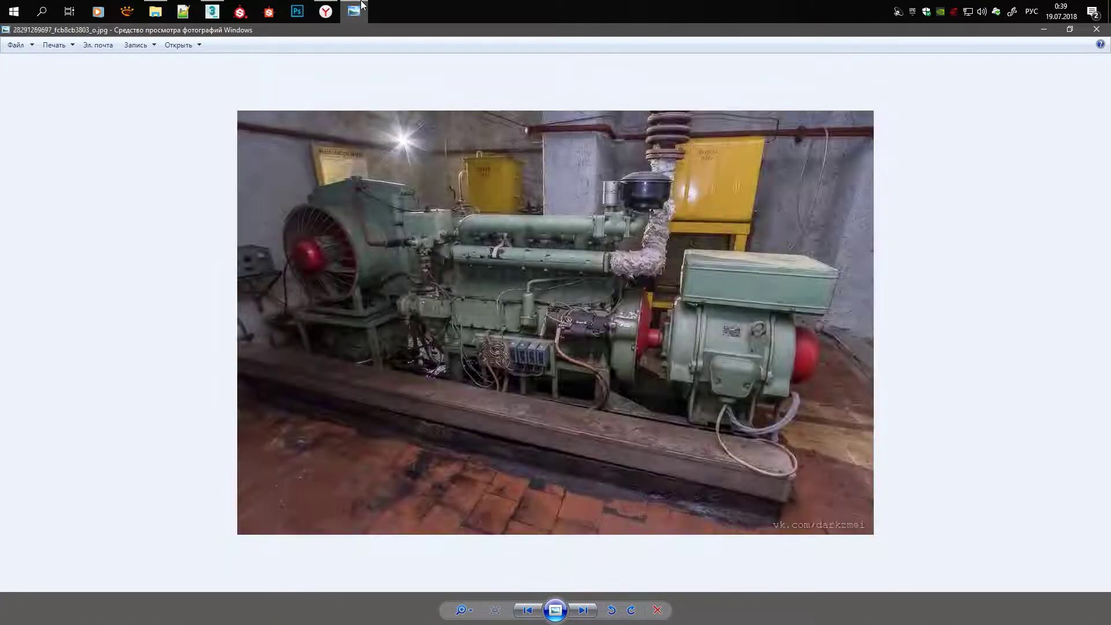
{"action": "key", "text": "Right"}
{"action": "key", "text": "Right"}
{"action": "key", "text": "Left"}
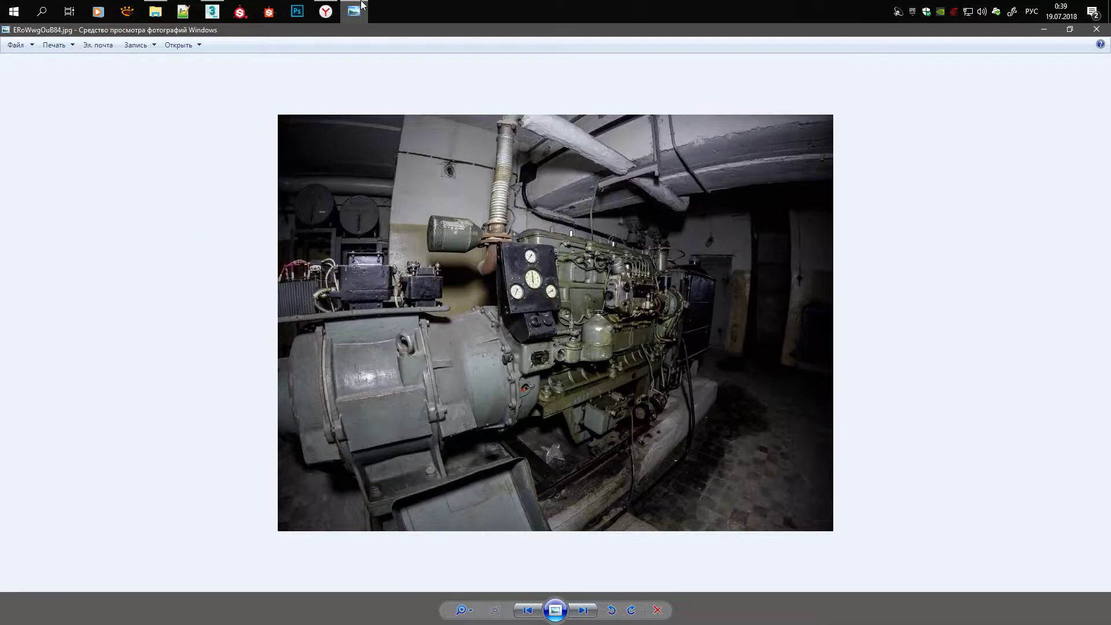
{"action": "left_click", "coordinate": [1095, 30]}
{"action": "scroll", "coordinate": [575, 336], "scroll_direction": "down", "scroll_amount": 3}
Select the engine block's top face and delete it to open the block
{"action": "middle_click_drag", "start_coordinate": [521, 348], "coordinate": [575, 336], "text": "alt"}
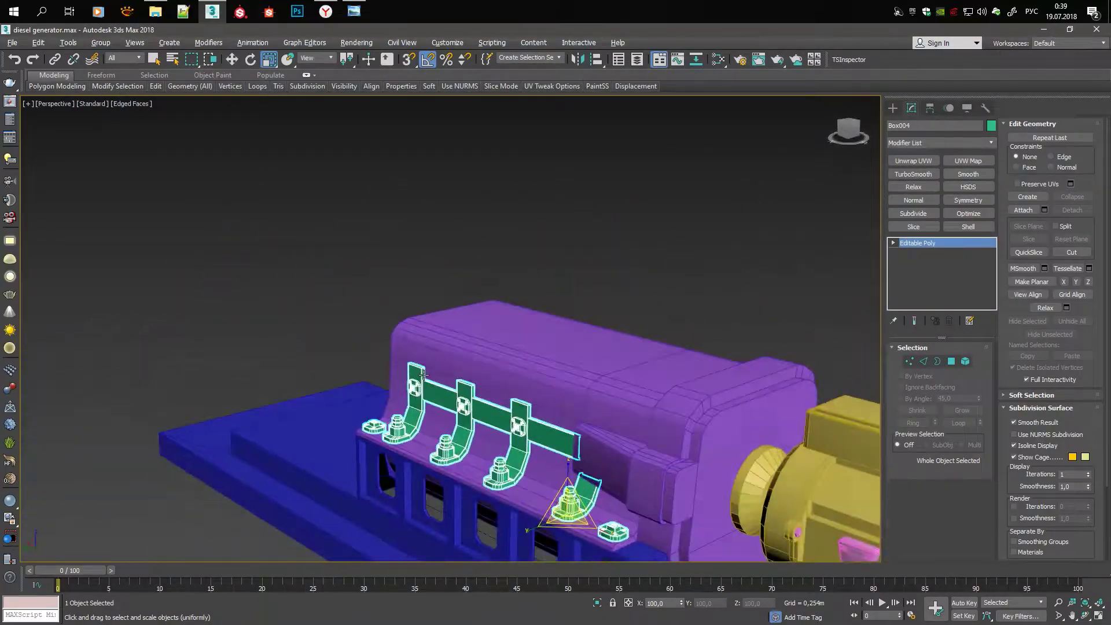
{"action": "scroll", "coordinate": [574, 336], "scroll_direction": "up", "scroll_amount": 3}
{"action": "left_click", "coordinate": [574, 336]}
{"action": "scroll", "coordinate": [574, 336], "scroll_direction": "down", "scroll_amount": 3}
{"action": "scroll", "coordinate": [764, 341], "scroll_direction": "up", "scroll_amount": 5}
{"action": "scroll", "coordinate": [736, 345], "scroll_direction": "down", "scroll_amount": 4}
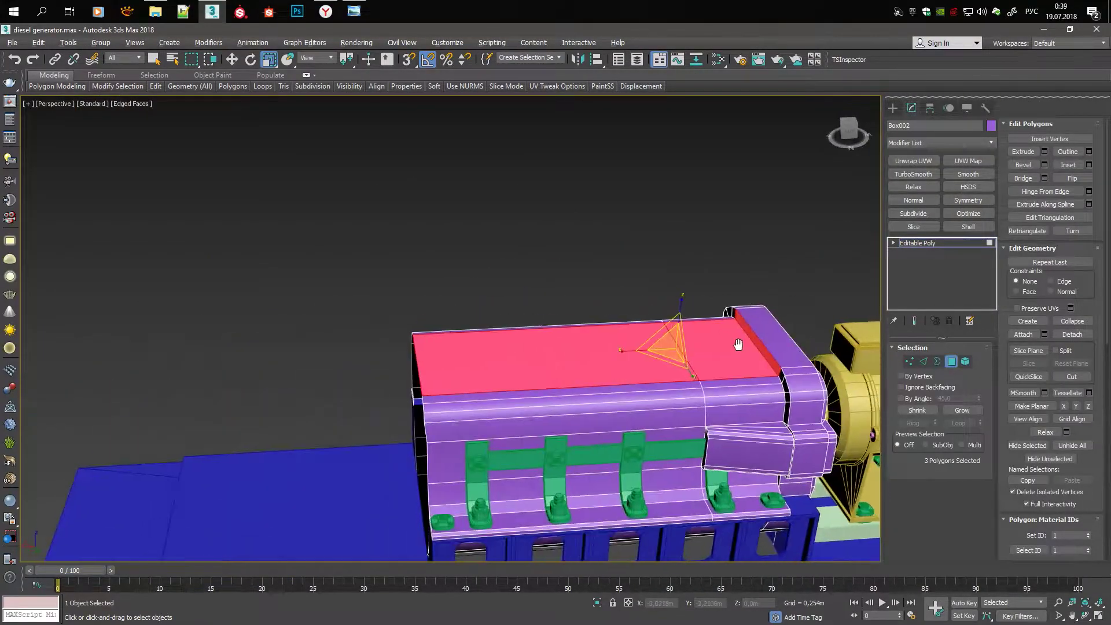
{"action": "key", "text": "Delete"}
{"action": "middle_click_drag", "start_coordinate": [736, 345], "coordinate": [768, 377], "text": "alt"}
Select an edge along the engine block's top rim and turn on vertex snapping
{"action": "key", "text": "2"}
{"action": "left_click", "coordinate": [784, 375]}
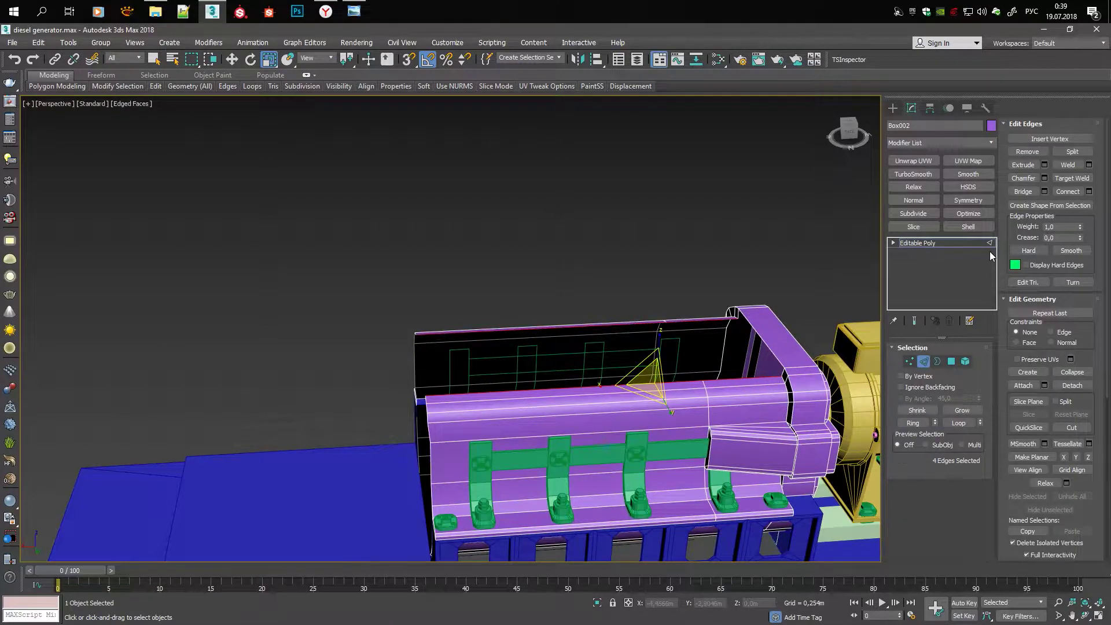
{"action": "key", "text": "w"}
{"action": "middle_click_drag", "start_coordinate": [665, 370], "coordinate": [752, 347], "text": "alt"}
{"action": "key", "text": "s"}
{"action": "scroll", "coordinate": [767, 336], "scroll_direction": "up", "scroll_amount": 3}
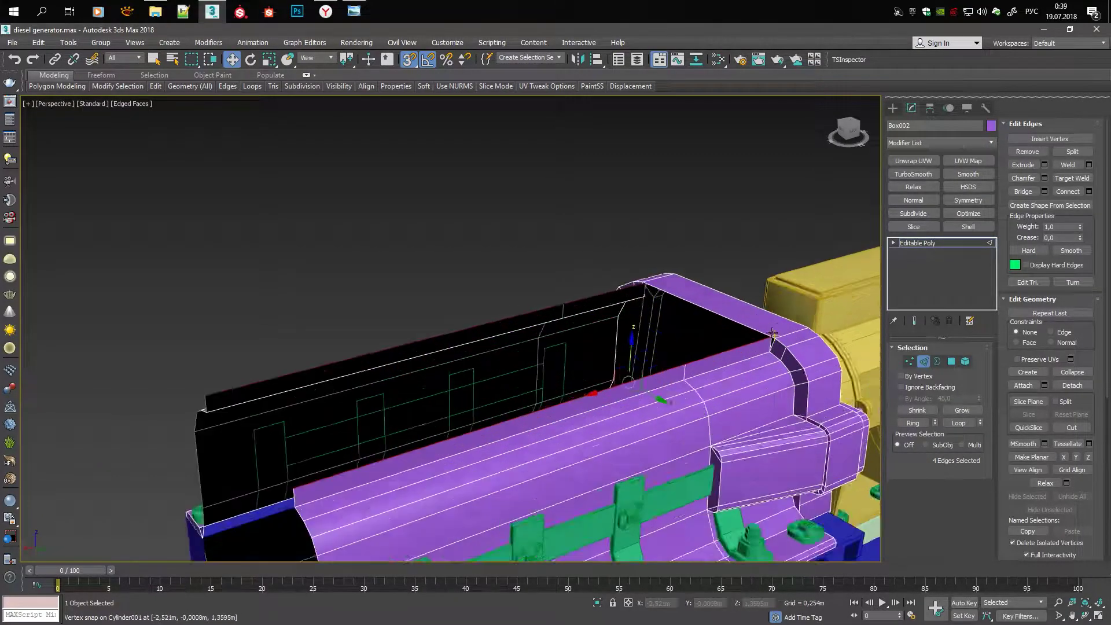
{"action": "scroll", "coordinate": [768, 336], "scroll_direction": "up", "scroll_amount": 4}
Select all engine block vertices and weld the overlapping ones together
{"action": "key", "text": "1"}
{"action": "scroll", "coordinate": [776, 318], "scroll_direction": "up", "scroll_amount": 1}
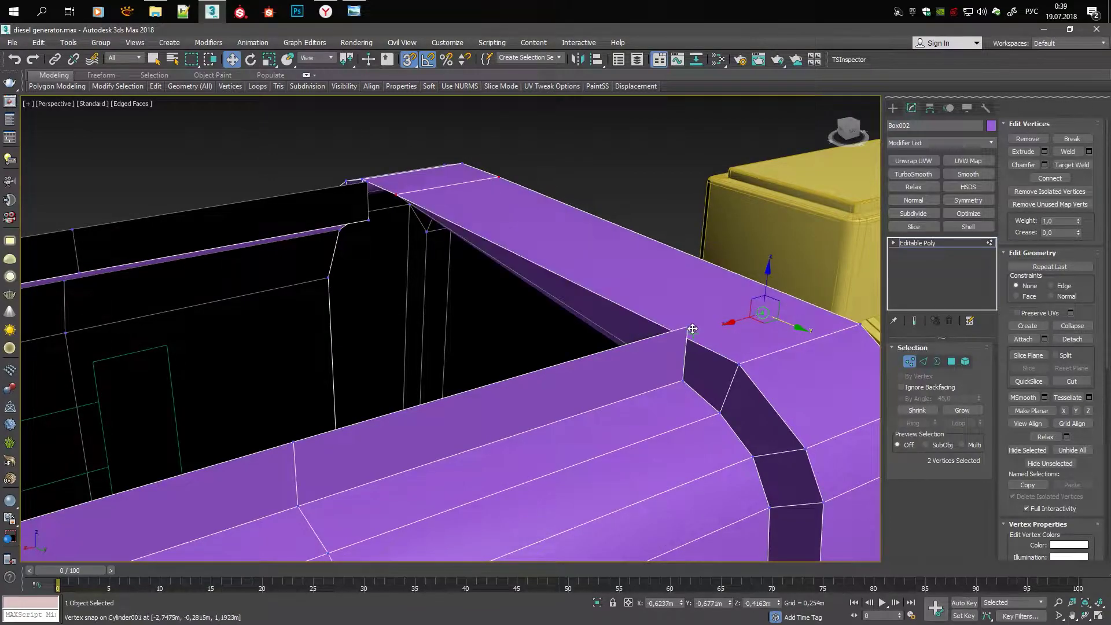
{"action": "middle_click_drag", "start_coordinate": [691, 331], "coordinate": [369, 218], "text": "alt"}
{"action": "left_click", "coordinate": [510, 239]}
{"action": "middle_click_drag", "start_coordinate": [510, 239], "coordinate": [362, 178], "text": "alt"}
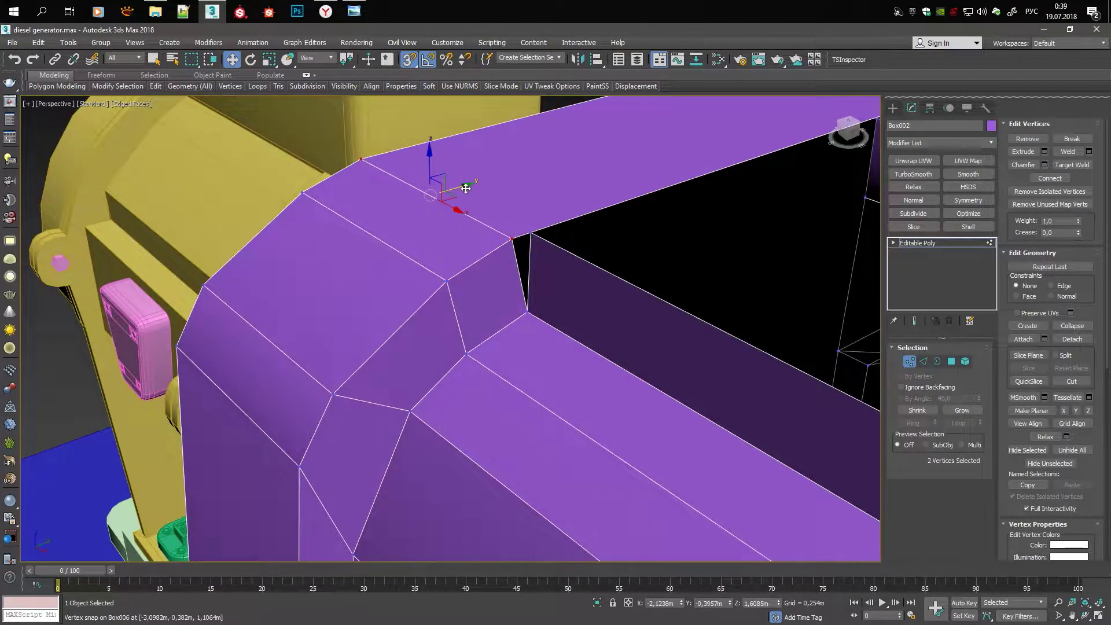
{"action": "scroll", "coordinate": [466, 188], "scroll_direction": "down", "scroll_amount": 5}
{"action": "scroll", "coordinate": [465, 188], "scroll_direction": "down", "scroll_amount": 3}
{"action": "key", "text": "ctrl+a"}
{"action": "left_click", "coordinate": [1068, 151]}
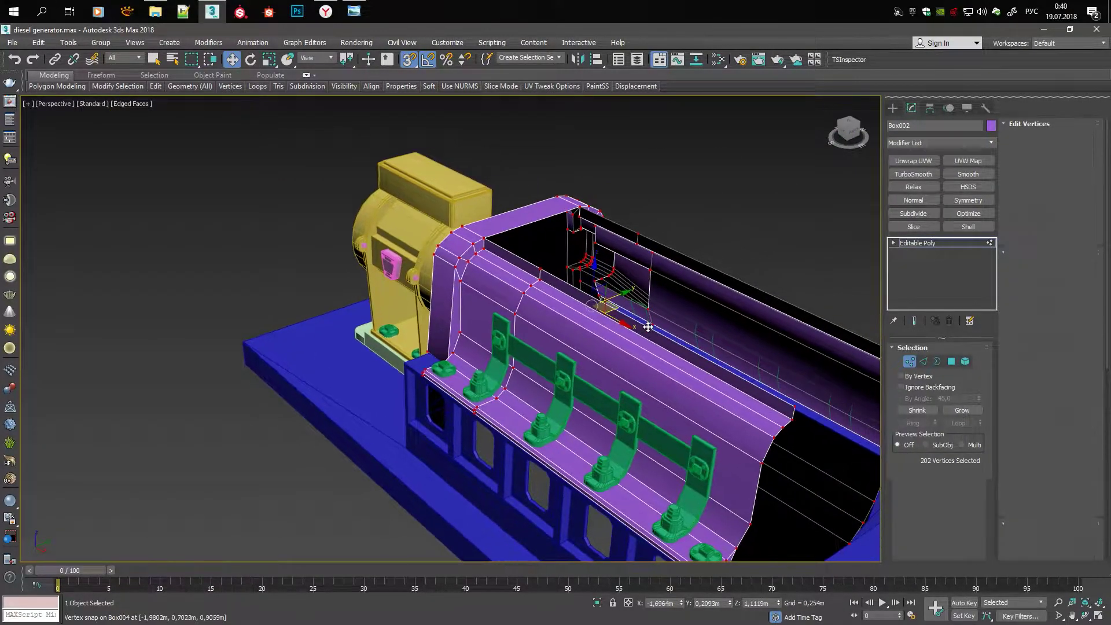
Select the edges along the rail top and move them up into a tall wall
{"action": "key", "text": "2"}
{"action": "scroll", "coordinate": [524, 276], "scroll_direction": "up", "scroll_amount": 5}
{"action": "left_click", "coordinate": [531, 286], "text": "alt"}
{"action": "scroll", "coordinate": [584, 308], "scroll_direction": "down", "scroll_amount": 5}
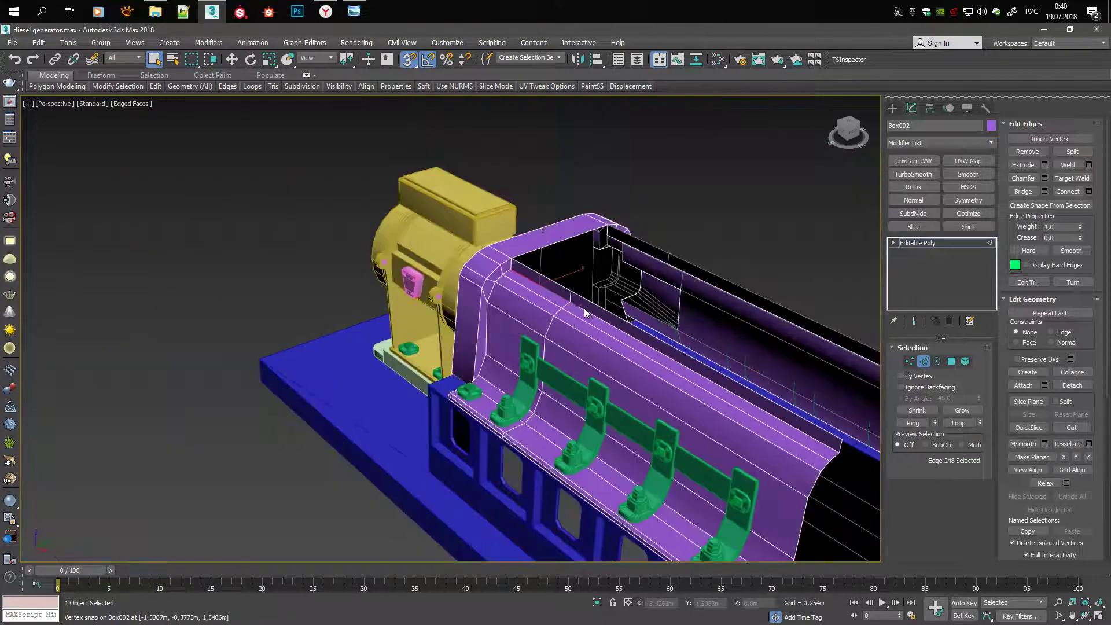
{"action": "middle_click_drag", "start_coordinate": [584, 308], "coordinate": [784, 294], "text": "alt"}
{"action": "scroll", "coordinate": [752, 289], "scroll_direction": "up", "scroll_amount": 5}
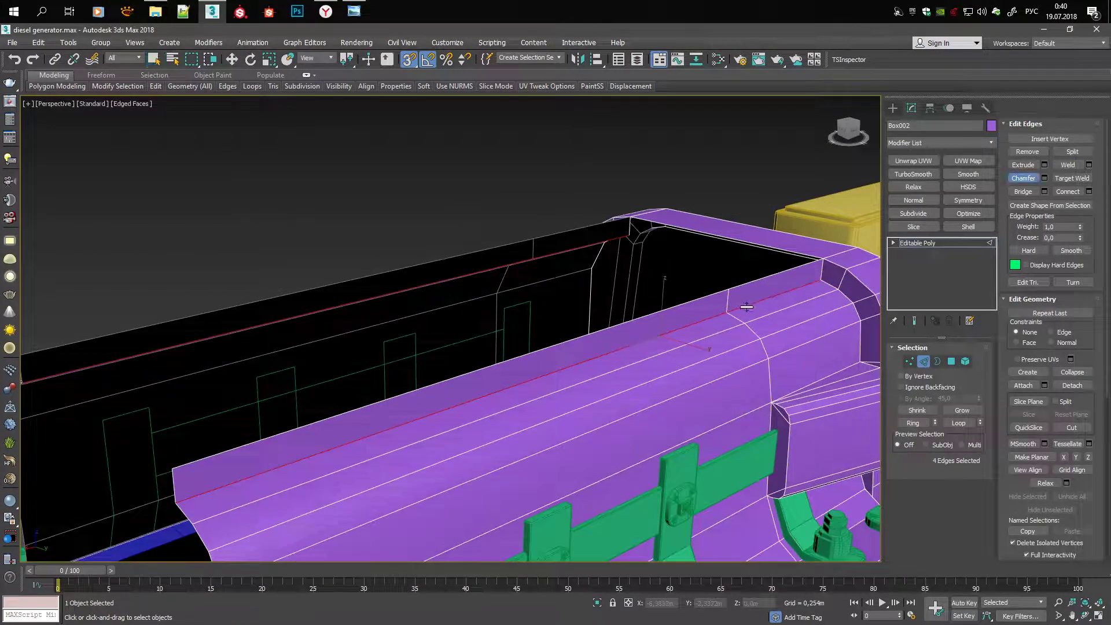
{"action": "left_click", "coordinate": [704, 320], "text": "shift"}
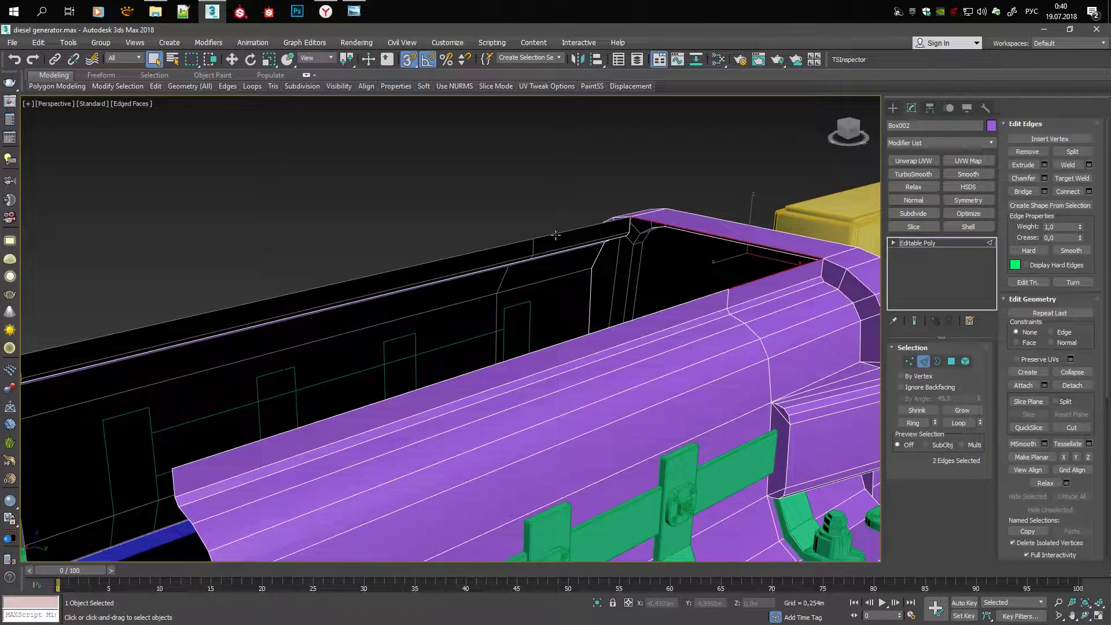
{"action": "scroll", "coordinate": [580, 337], "scroll_direction": "down", "scroll_amount": 3}
{"action": "middle_click_drag", "start_coordinate": [595, 311], "coordinate": [602, 243], "text": "alt"}
{"action": "key", "text": "w"}
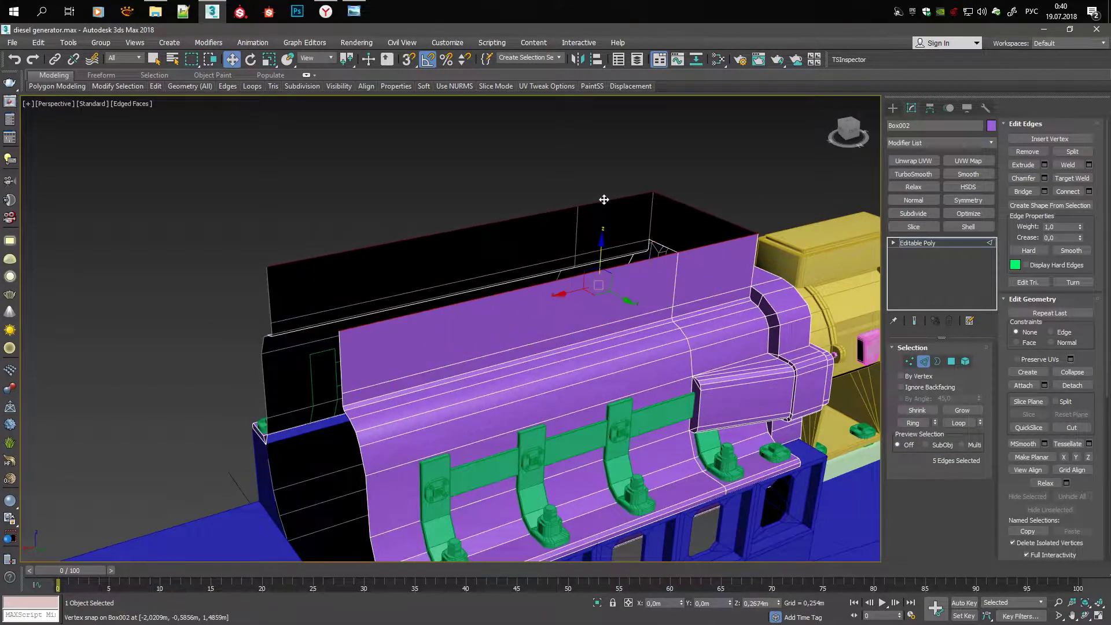
{"action": "middle_click_drag", "start_coordinate": [690, 224], "coordinate": [606, 222], "text": "alt"}
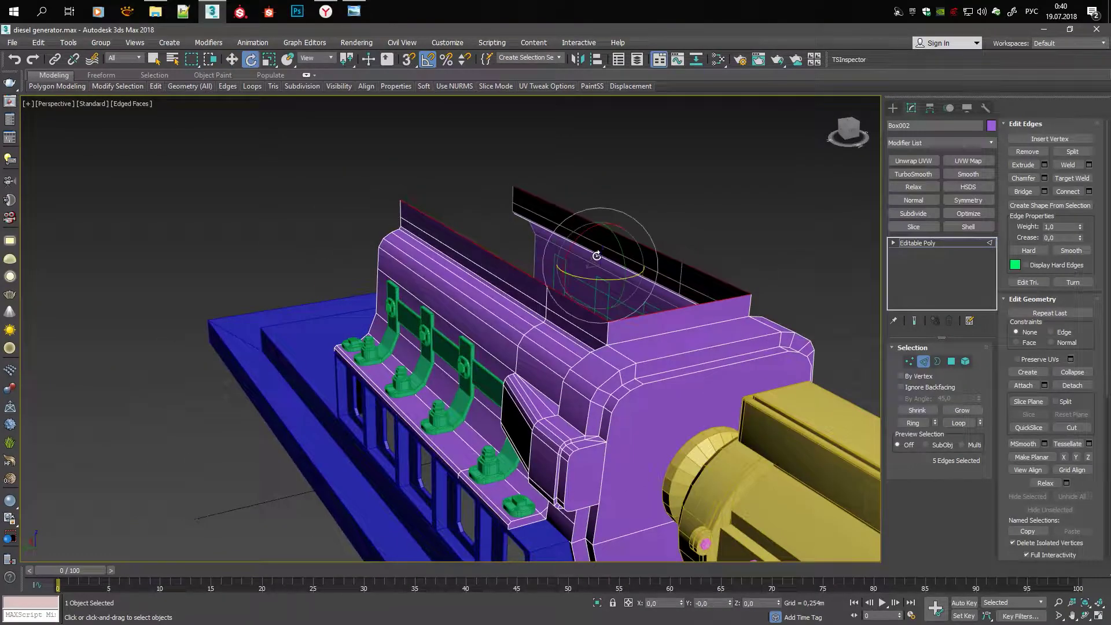
{"action": "key", "text": "w"}
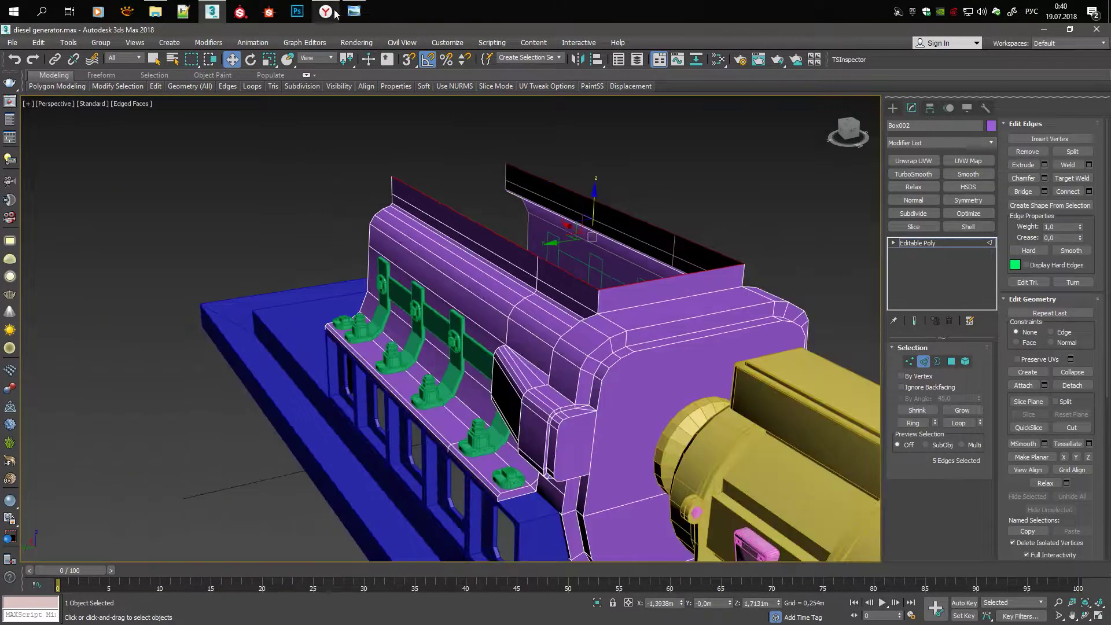
Change the track in the music player, then return to 3ds Max
{"action": "left_click", "coordinate": [326, 11]}
{"action": "left_click", "coordinate": [174, 12]}
{"action": "left_click", "coordinate": [213, 611]}
{"action": "key", "text": "alt+Tab"}
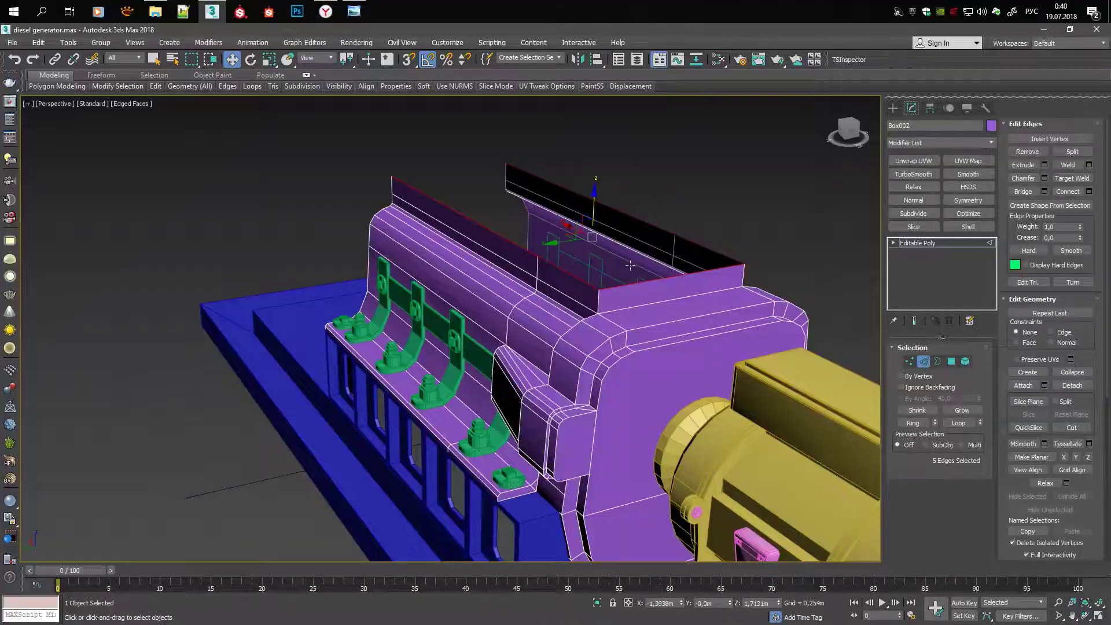
{"action": "scroll", "coordinate": [630, 265], "scroll_direction": "down", "scroll_amount": 3}
{"action": "middle_click_drag", "start_coordinate": [630, 265], "coordinate": [673, 246], "text": "alt"}
{"action": "scroll", "coordinate": [673, 246], "scroll_direction": "up", "scroll_amount": 5}
Target-weld two stray corner vertices of the engine block onto their neighbours
{"action": "key", "text": "1"}
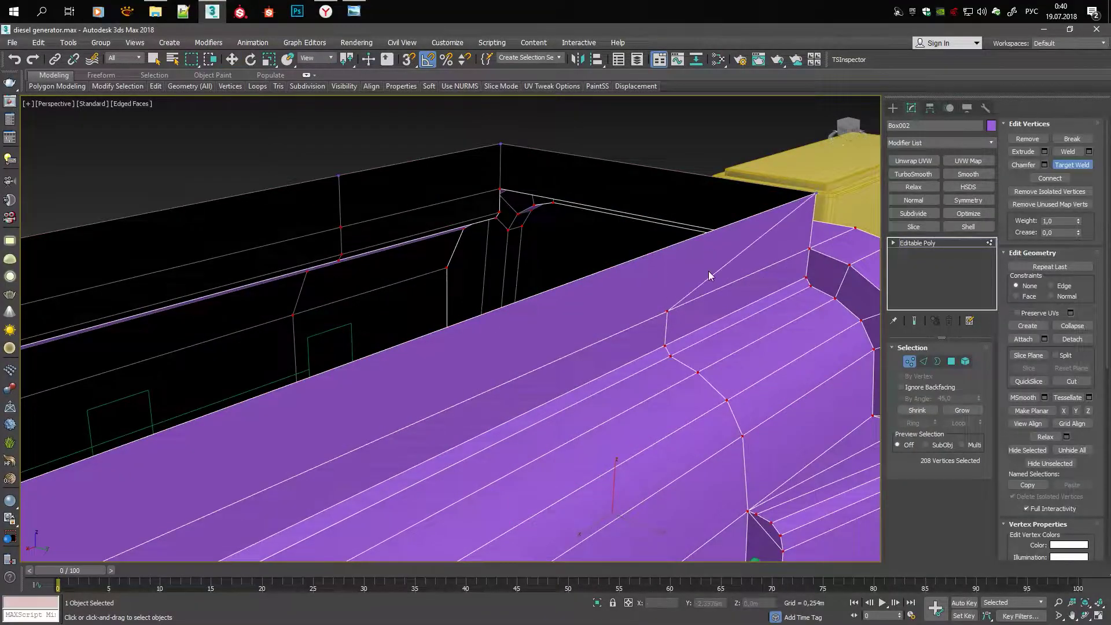
{"action": "left_click", "coordinate": [810, 250]}
{"action": "scroll", "coordinate": [811, 250], "scroll_direction": "down", "scroll_amount": 5}
{"action": "scroll", "coordinate": [442, 298], "scroll_direction": "up", "scroll_amount": 4}
{"action": "left_click", "coordinate": [631, 313]}
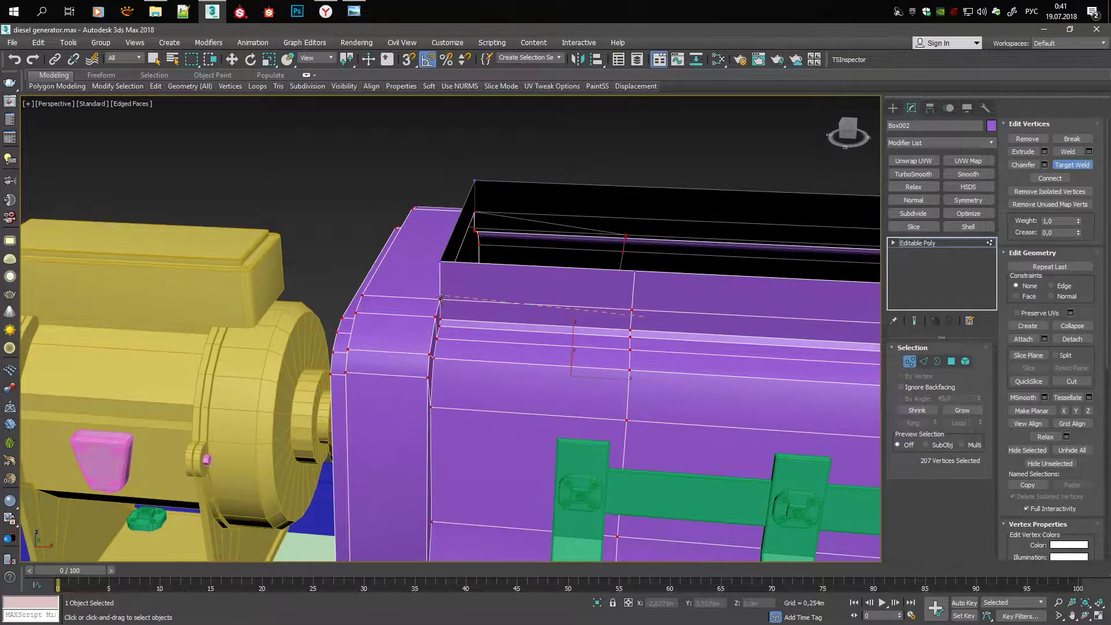
{"action": "scroll", "coordinate": [633, 331], "scroll_direction": "down", "scroll_amount": 4}
{"action": "key", "text": "F3"}
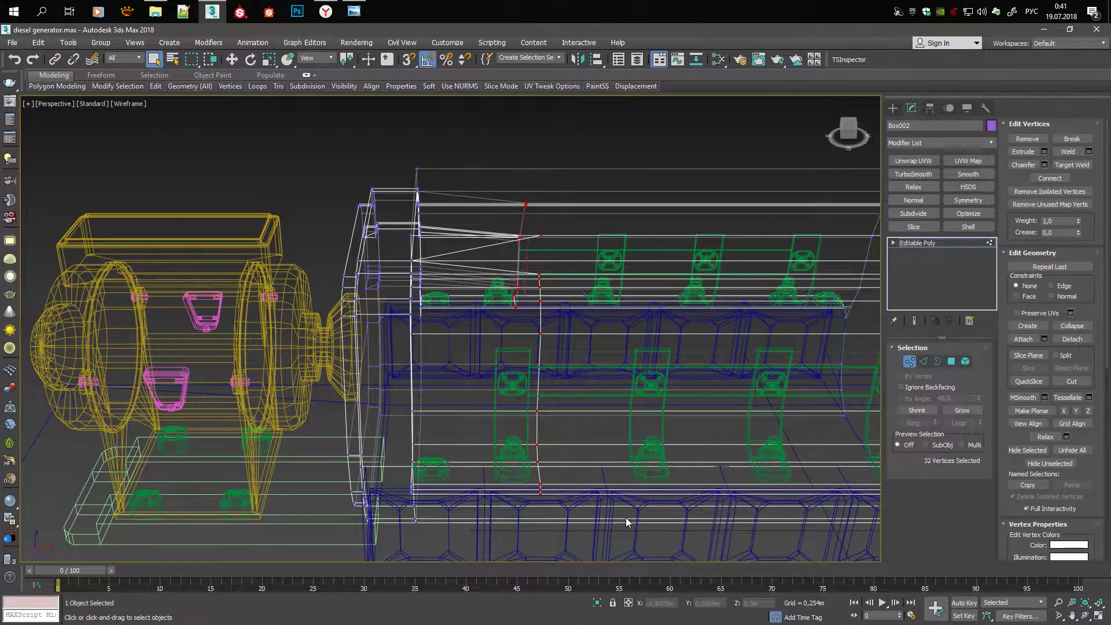
{"action": "key", "text": "F3"}
{"action": "middle_click_drag", "start_coordinate": [627, 522], "coordinate": [477, 317], "text": "alt"}
{"action": "scroll", "coordinate": [509, 369], "scroll_direction": "up", "scroll_amount": 3}
{"action": "scroll", "coordinate": [551, 433], "scroll_direction": "up", "scroll_amount": 3}
Select the extra edges across the engine block's side and remove them
{"action": "key", "text": "2"}
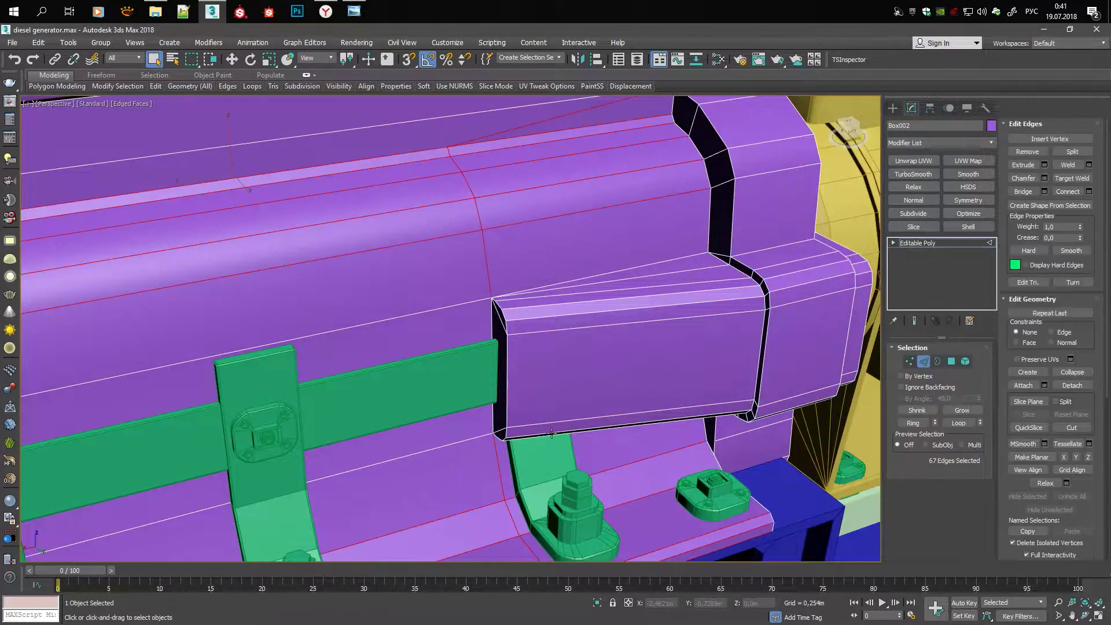
{"action": "key", "text": "F3"}
{"action": "scroll", "coordinate": [474, 319], "scroll_direction": "down", "scroll_amount": 5}
{"action": "key", "text": "F3"}
{"action": "scroll", "coordinate": [515, 461], "scroll_direction": "down", "scroll_amount": 3}
{"action": "left_click_drag", "start_coordinate": [370, 231], "coordinate": [432, 527]}
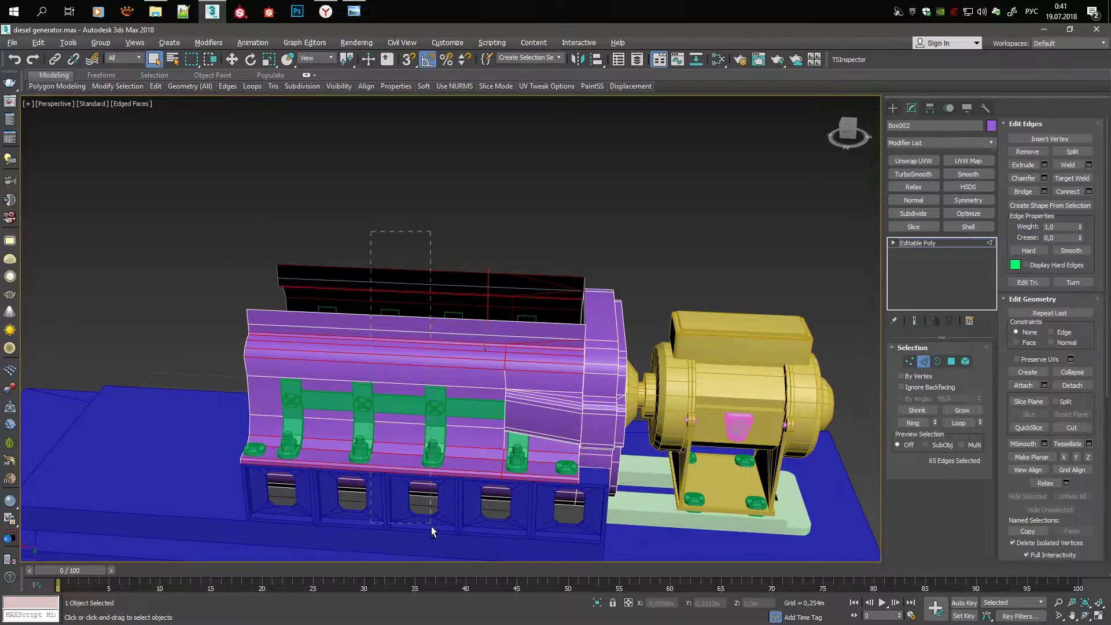
{"action": "middle_click_drag", "start_coordinate": [565, 392], "coordinate": [612, 416], "text": "alt"}
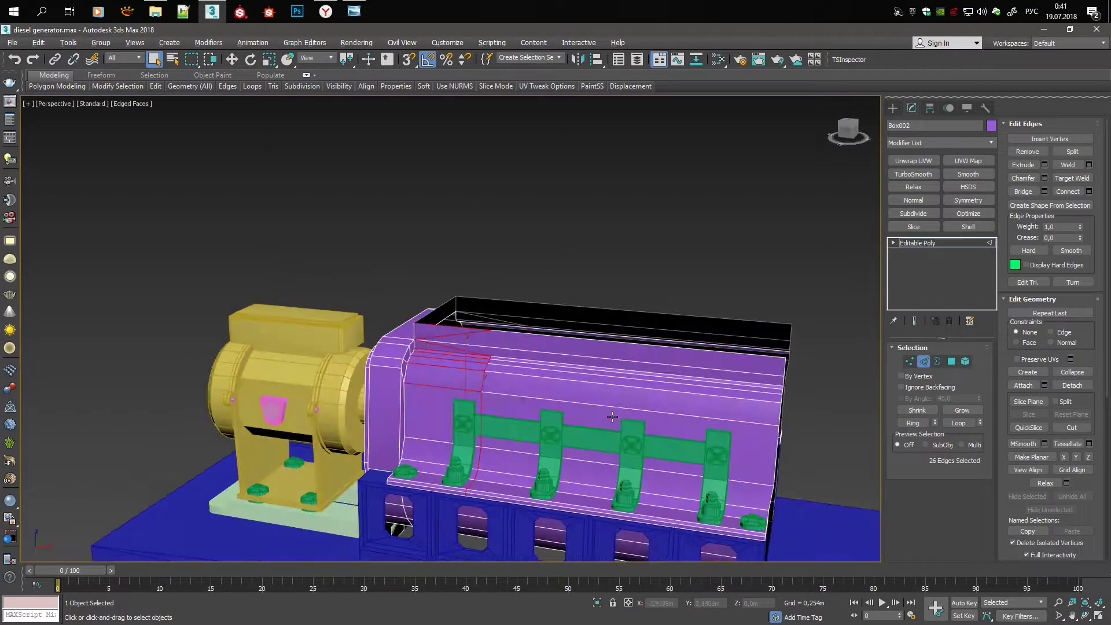
{"action": "left_click", "coordinate": [446, 324], "text": "alt"}
{"action": "middle_click_drag", "start_coordinate": [446, 324], "coordinate": [567, 333], "text": "alt"}
{"action": "left_click", "coordinate": [567, 336], "text": "ctrl"}
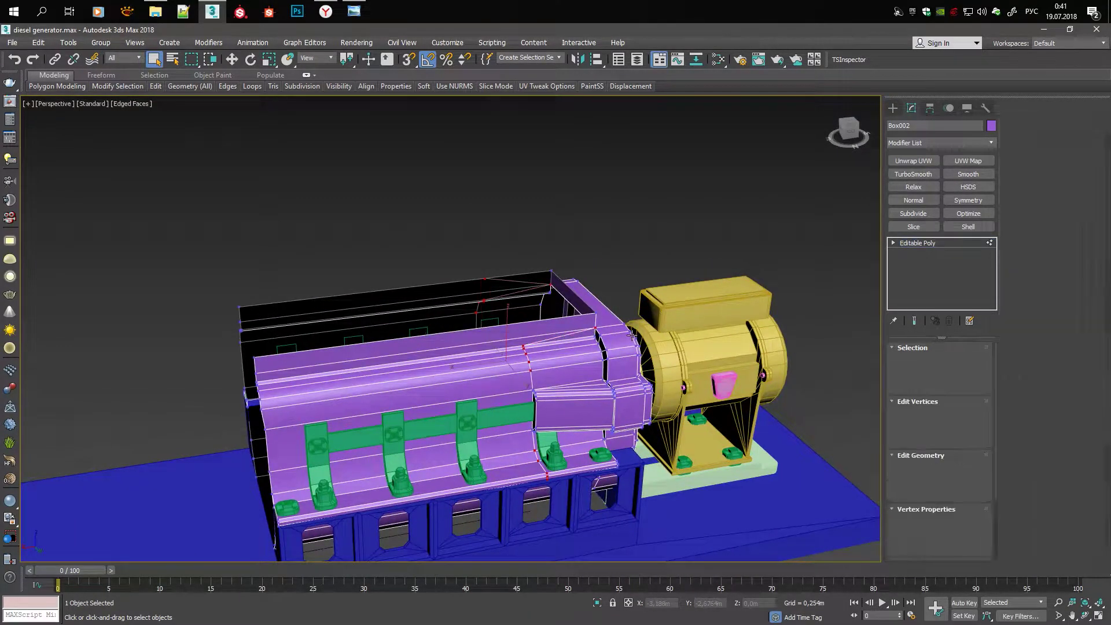
{"action": "left_click", "coordinate": [1022, 152]}
Insert a new vertex on the edge beside the end housing
{"action": "key", "text": "1"}
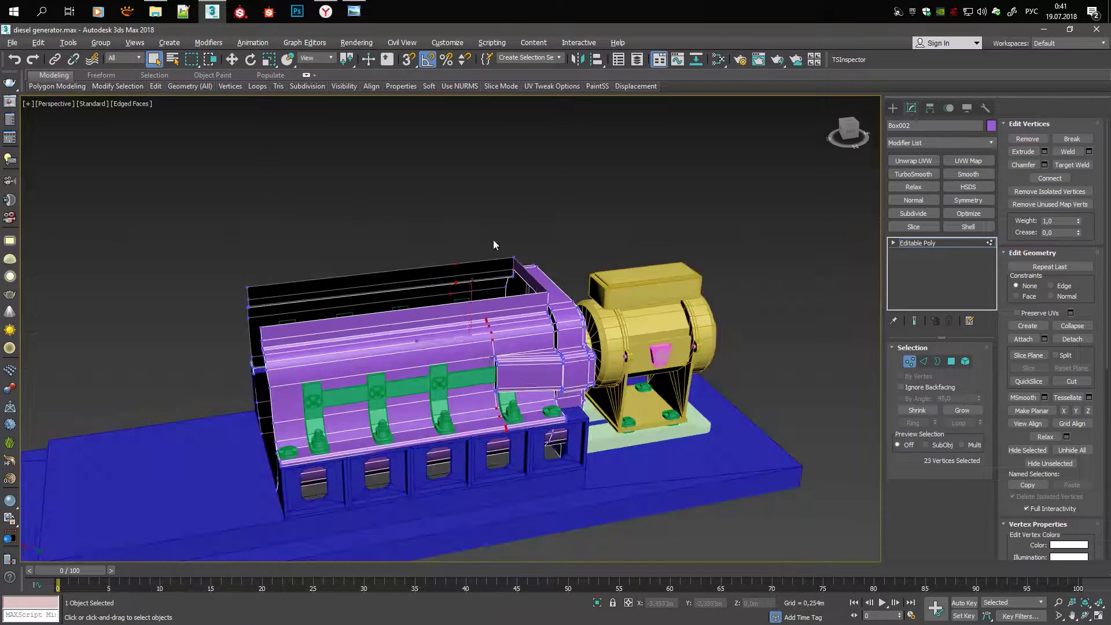
{"action": "mouse_move", "coordinate": [493, 240]}
{"action": "middle_mouse_down", "text": "alt"}
{"action": "mouse_move", "coordinate": [645, 276]}
{"action": "mouse_move", "coordinate": [494, 337]}
{"action": "middle_mouse_up", "text": "alt"}
{"action": "scroll", "coordinate": [494, 337], "scroll_direction": "up", "scroll_amount": 5}
{"action": "left_click", "coordinate": [514, 378], "text": "alt"}
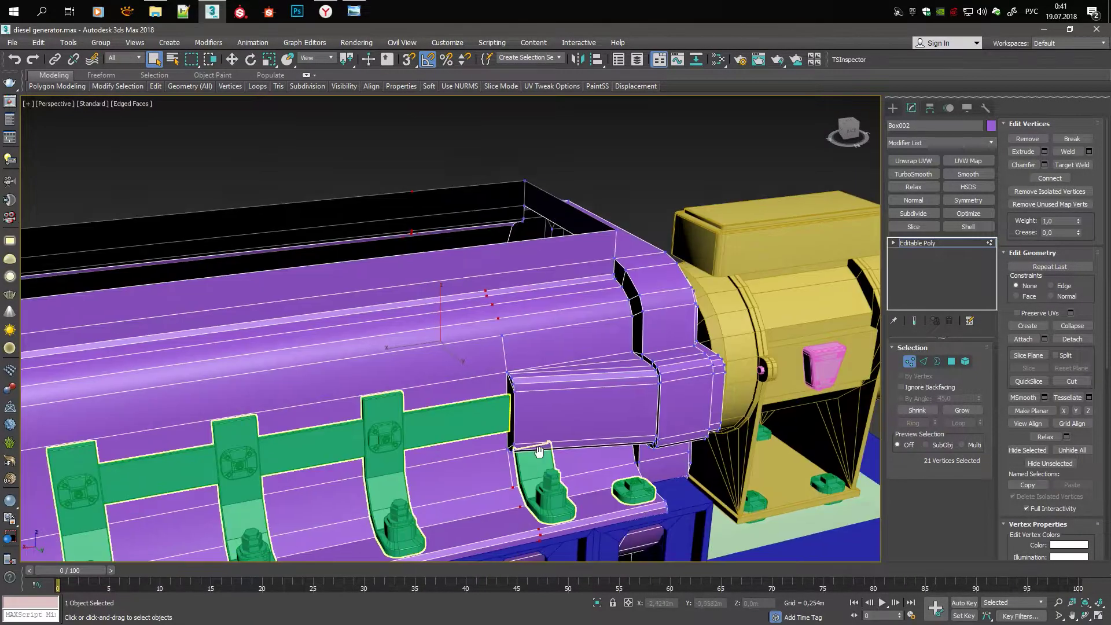
{"action": "middle_click_drag", "start_coordinate": [514, 378], "coordinate": [520, 336], "text": "alt"}
{"action": "key", "text": "2"}
{"action": "left_click", "coordinate": [510, 424]}
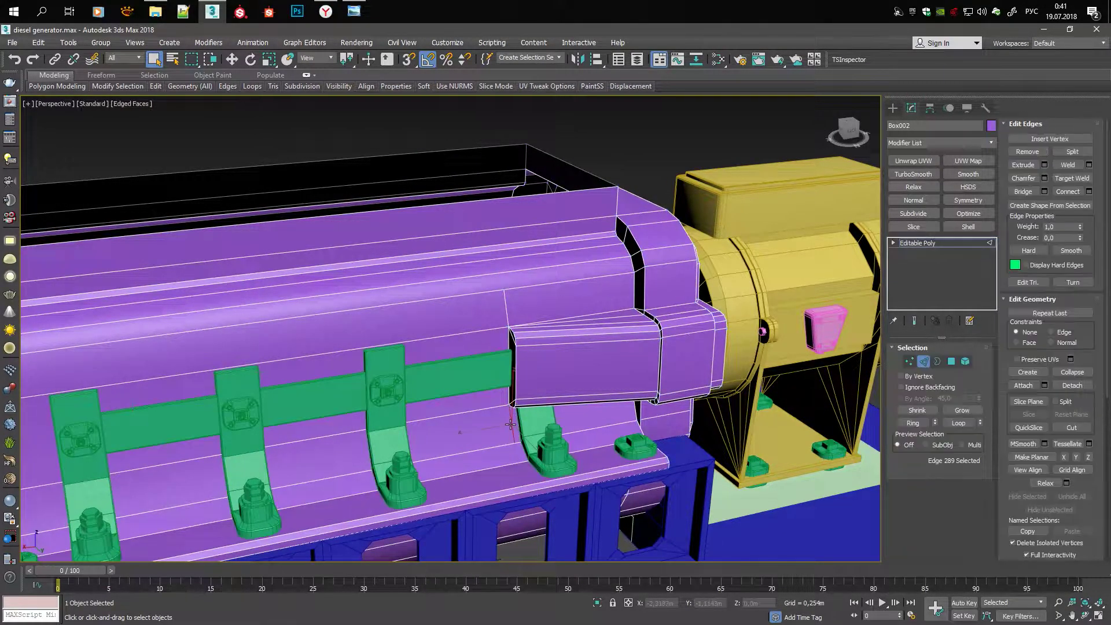
{"action": "left_click", "coordinate": [1023, 139]}
{"action": "left_click", "coordinate": [505, 288]}
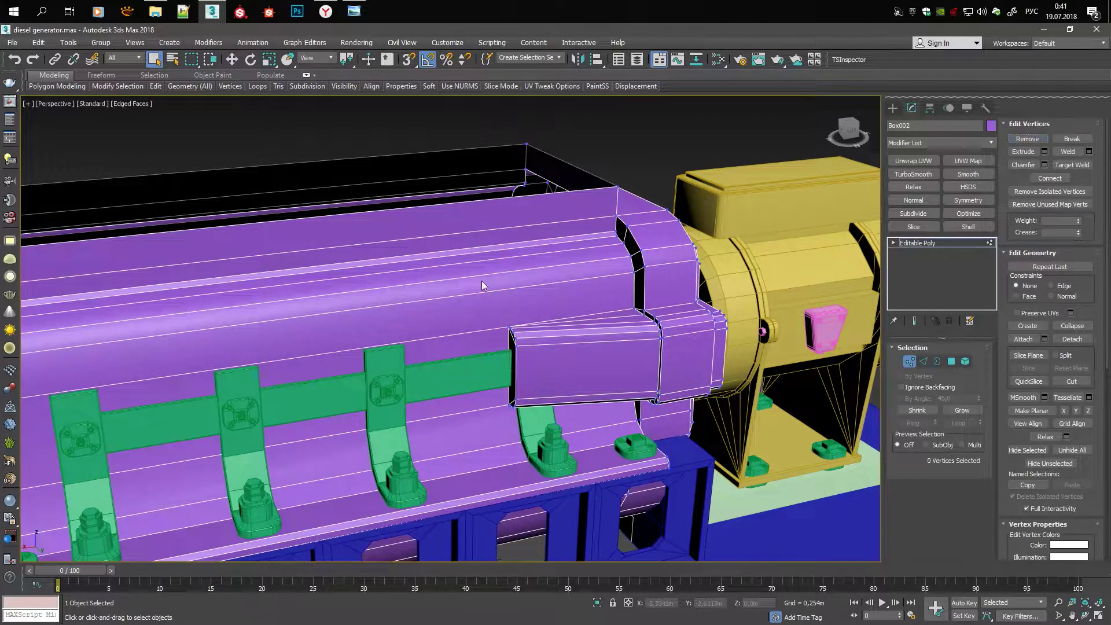
{"action": "mouse_move", "coordinate": [481, 284]}
{"action": "middle_mouse_down", "text": "alt"}
{"action": "mouse_move", "coordinate": [501, 286]}
{"action": "mouse_move", "coordinate": [506, 399]}
{"action": "mouse_move", "coordinate": [466, 370]}
{"action": "mouse_move", "coordinate": [421, 213]}
{"action": "mouse_move", "coordinate": [472, 276]}
{"action": "mouse_move", "coordinate": [536, 277]}
{"action": "middle_mouse_up", "text": "alt"}
Draw a thin new box, Box009, standing on top of a green bracket
{"action": "left_click", "coordinate": [893, 107]}
{"action": "left_click", "coordinate": [916, 178]}
{"action": "scroll", "coordinate": [443, 316], "scroll_direction": "up", "scroll_amount": 8}
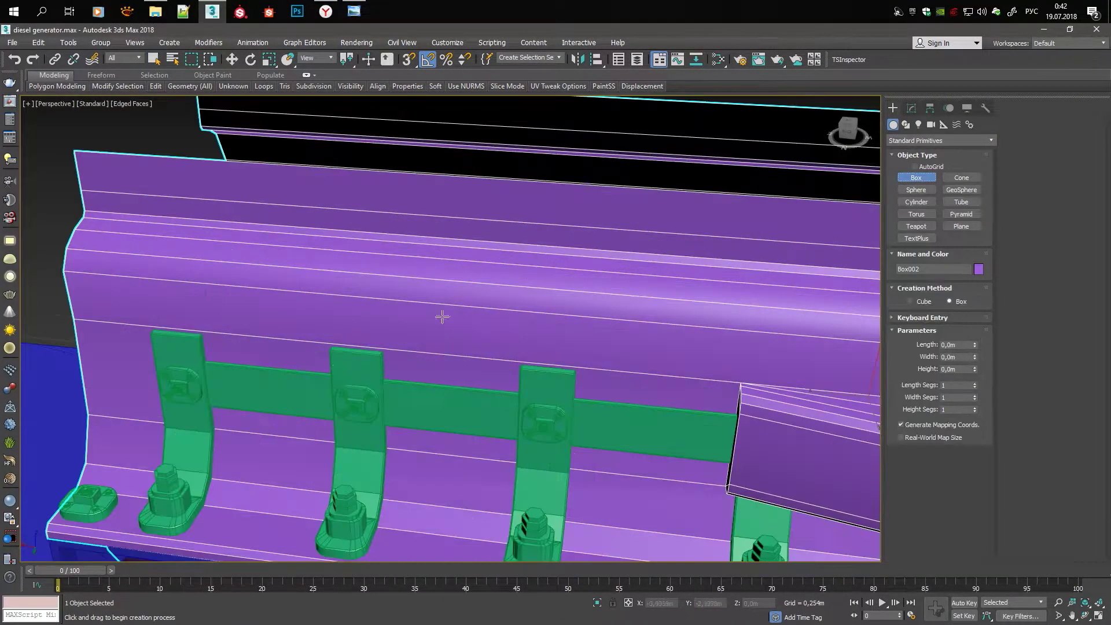
{"action": "scroll", "coordinate": [442, 316], "scroll_direction": "up", "scroll_amount": 5}
{"action": "left_click_drag", "start_coordinate": [272, 399], "coordinate": [541, 379]}
{"action": "left_click", "coordinate": [405, 231]}
Convert Box009 to Editable Poly and select its whole element
{"action": "middle_click_drag", "start_coordinate": [405, 231], "coordinate": [557, 212], "text": "alt"}
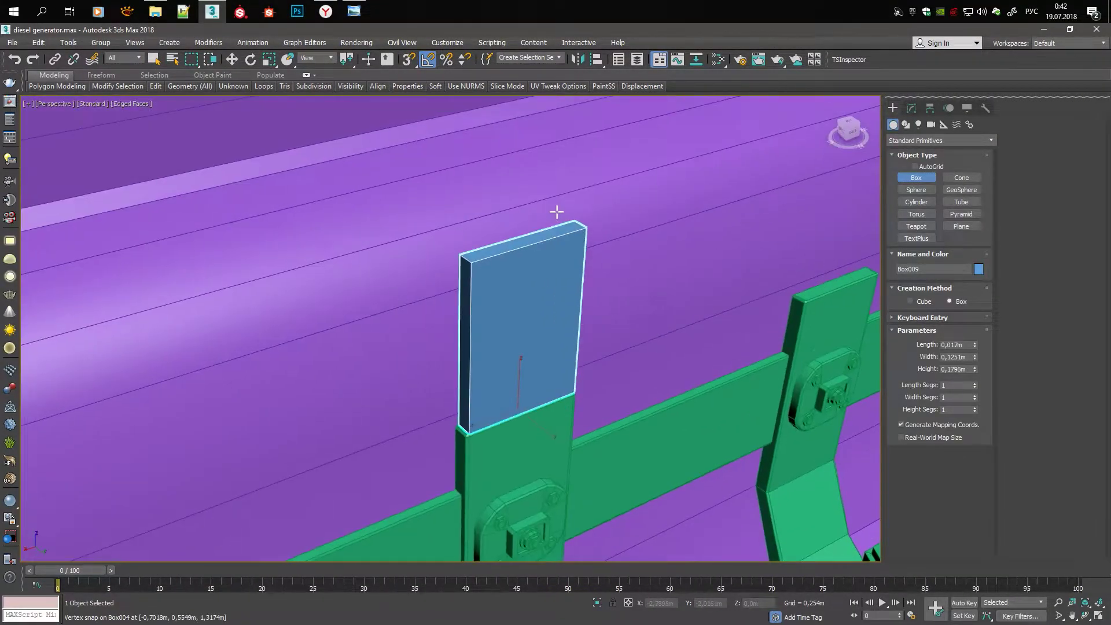
{"action": "scroll", "coordinate": [557, 212], "scroll_direction": "down", "scroll_amount": 6}
{"action": "middle_click_drag", "start_coordinate": [515, 298], "coordinate": [555, 301], "text": "alt"}
{"action": "right_click", "coordinate": [508, 301]}
{"action": "left_click", "coordinate": [648, 418]}
{"action": "key", "text": "5"}
{"action": "left_click", "coordinate": [506, 303]}
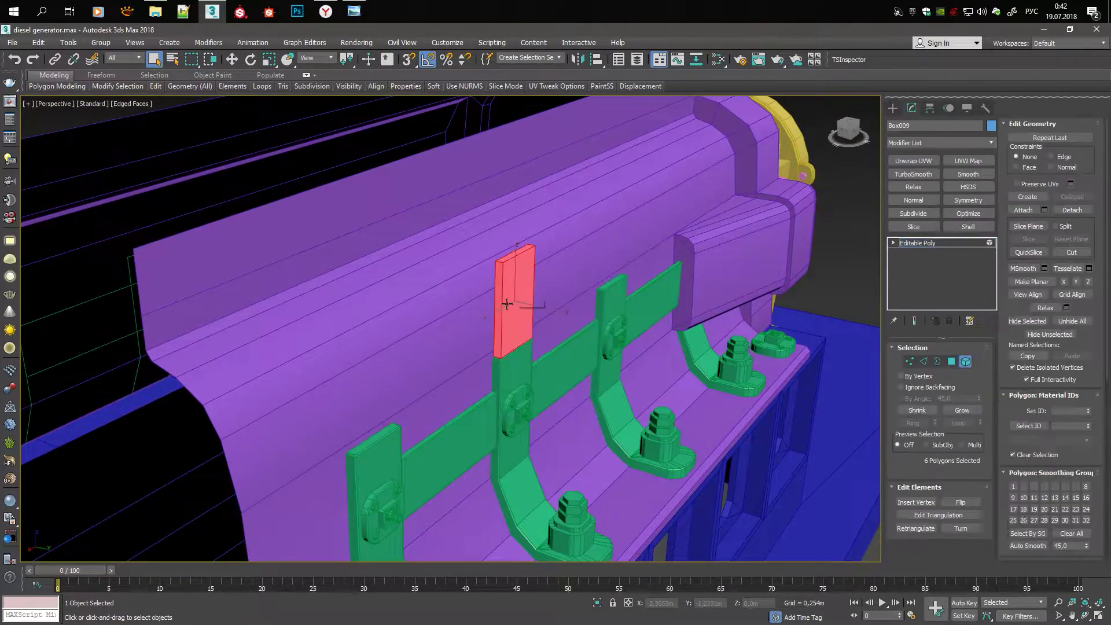
Check another generator reference photo, then orbit close to the green bolts
{"action": "key", "text": "alt+Tab"}
{"action": "key", "text": "Right"}
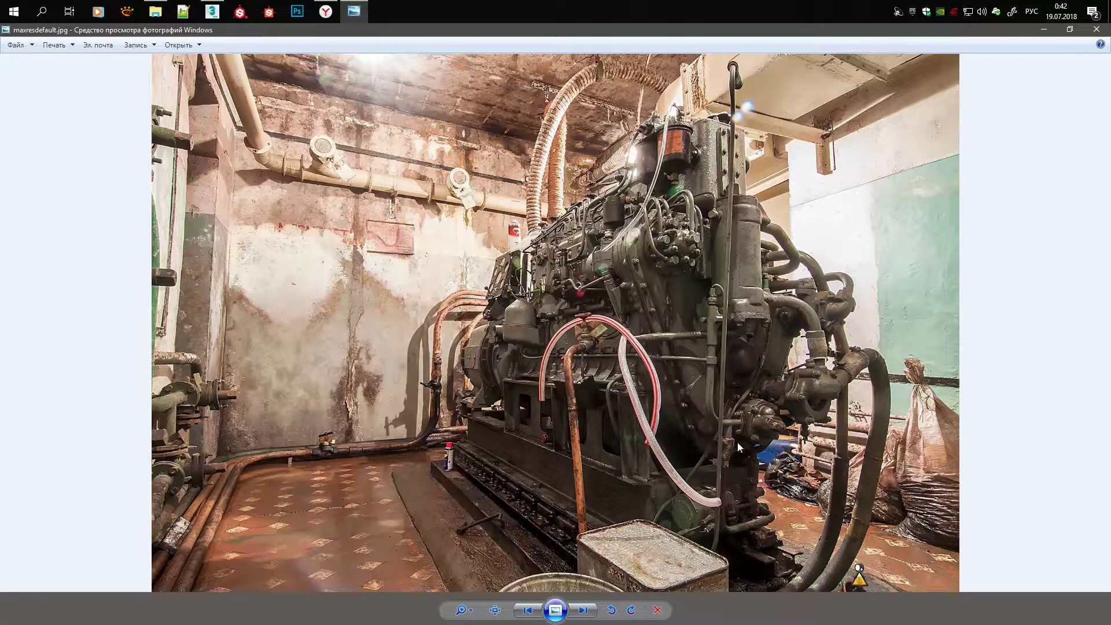
{"action": "key", "text": "alt+Tab"}
{"action": "middle_click_drag", "start_coordinate": [362, 250], "coordinate": [405, 261], "text": "alt"}
Select the green bracket object Box004 at the base of the engine block
{"action": "scroll", "coordinate": [412, 344], "scroll_direction": "up", "scroll_amount": 5}
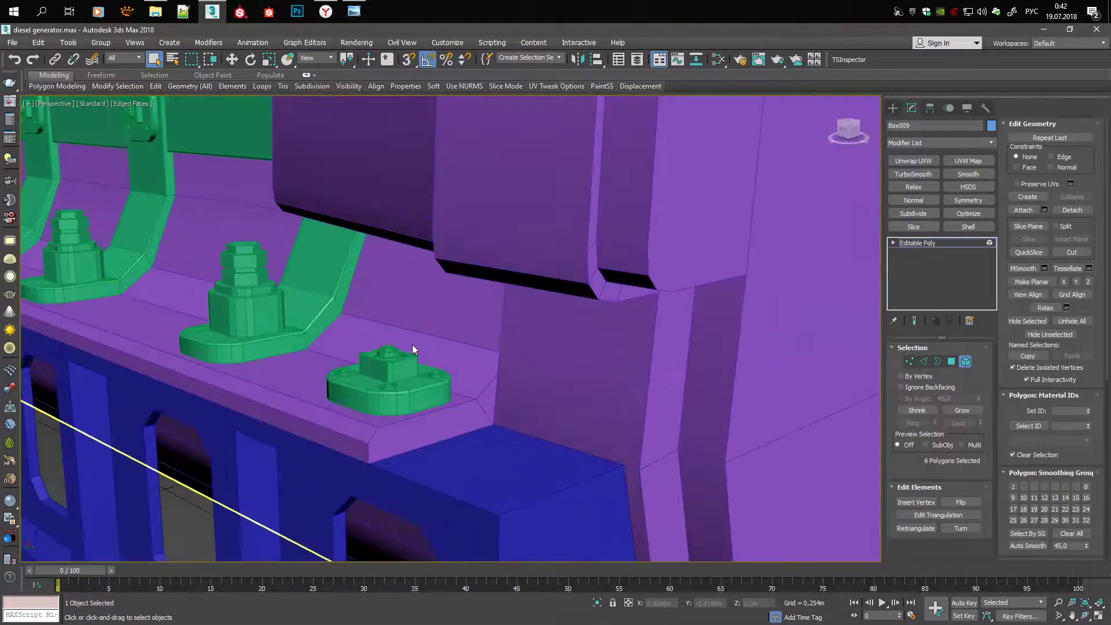
{"action": "scroll", "coordinate": [456, 382], "scroll_direction": "up", "scroll_amount": 1}
{"action": "scroll", "coordinate": [455, 381], "scroll_direction": "down", "scroll_amount": 2}
{"action": "left_click", "coordinate": [453, 380]}
{"action": "middle_click_drag", "start_coordinate": [453, 380], "coordinate": [450, 382], "text": "alt"}
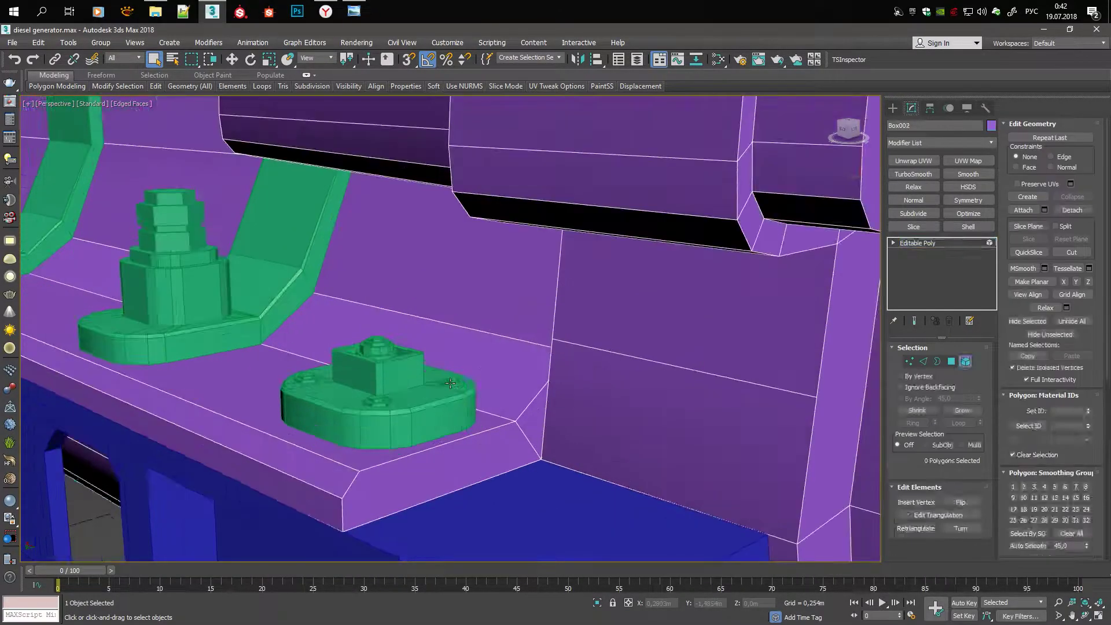
{"action": "left_click", "coordinate": [451, 383]}
In Element mode, select the small bolt elements on the bracket plate
{"action": "key", "text": "5"}
{"action": "scroll", "coordinate": [450, 382], "scroll_direction": "up", "scroll_amount": 3}
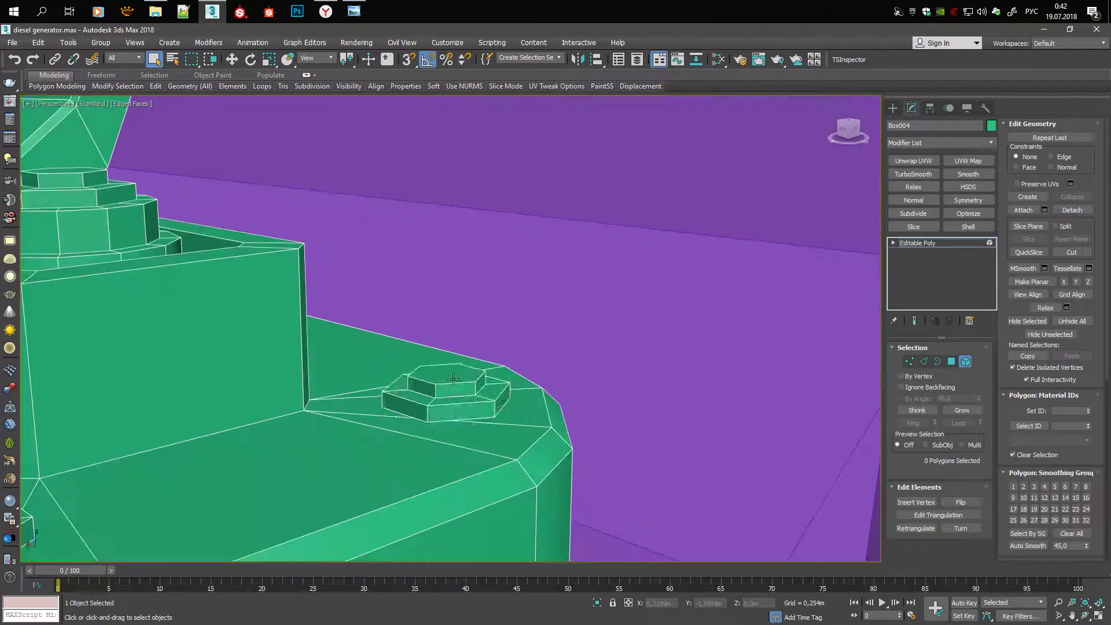
{"action": "scroll", "coordinate": [451, 382], "scroll_direction": "down", "scroll_amount": 3}
{"action": "mouse_move", "coordinate": [450, 382]}
{"action": "middle_mouse_down", "text": "alt"}
{"action": "mouse_move", "coordinate": [585, 373]}
{"action": "mouse_move", "coordinate": [484, 390]}
{"action": "middle_mouse_up", "text": "alt"}
{"action": "scroll", "coordinate": [144, 210], "scroll_direction": "up", "scroll_amount": 5}
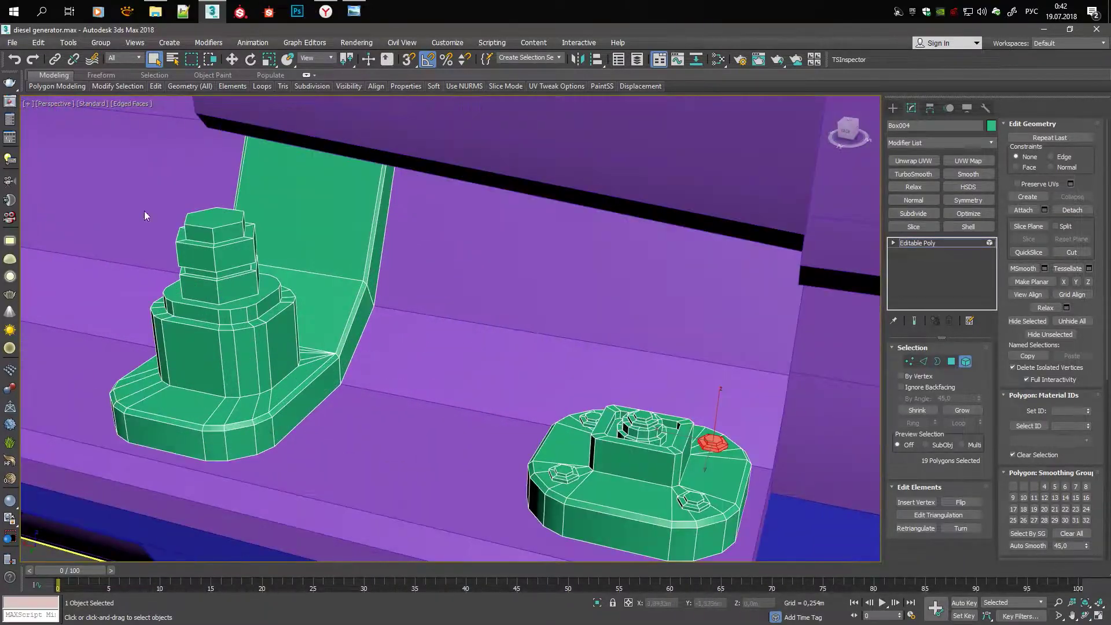
{"action": "left_click", "coordinate": [174, 220], "text": "ctrl"}
{"action": "scroll", "coordinate": [208, 231], "scroll_direction": "down", "scroll_amount": 4}
Detach the bolt elements as a new object and center its pivot to the object
{"action": "left_click", "coordinate": [1072, 209]}
{"action": "key", "text": "Return"}
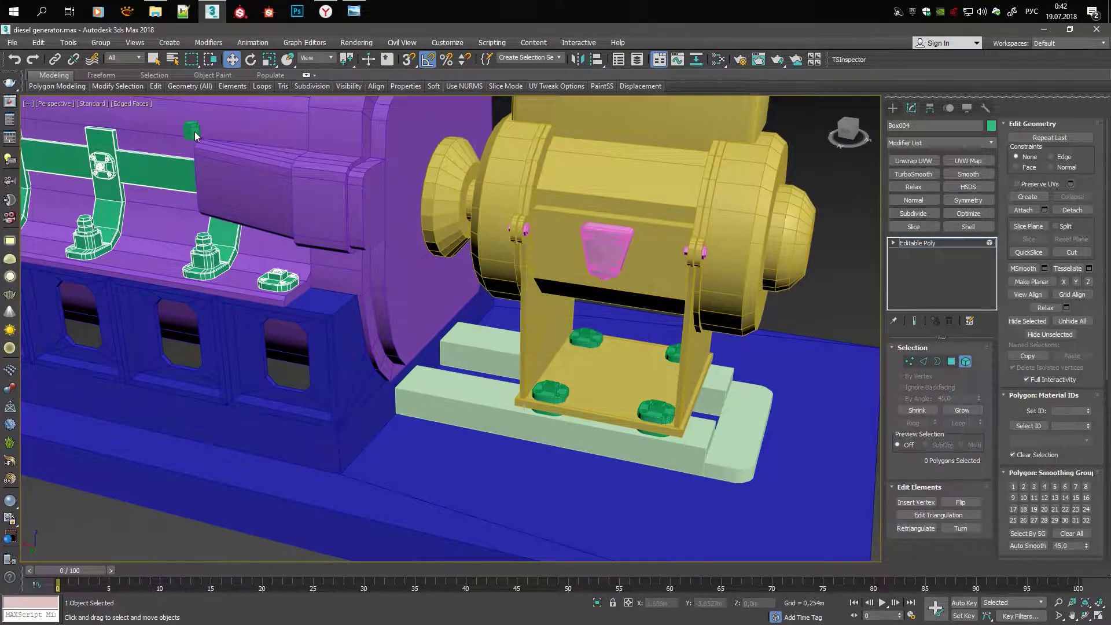
{"action": "left_click", "coordinate": [191, 130]}
{"action": "left_click", "coordinate": [930, 108]}
{"action": "left_click", "coordinate": [939, 188]}
{"action": "left_click", "coordinate": [942, 247]}
{"action": "left_click", "coordinate": [911, 107]}
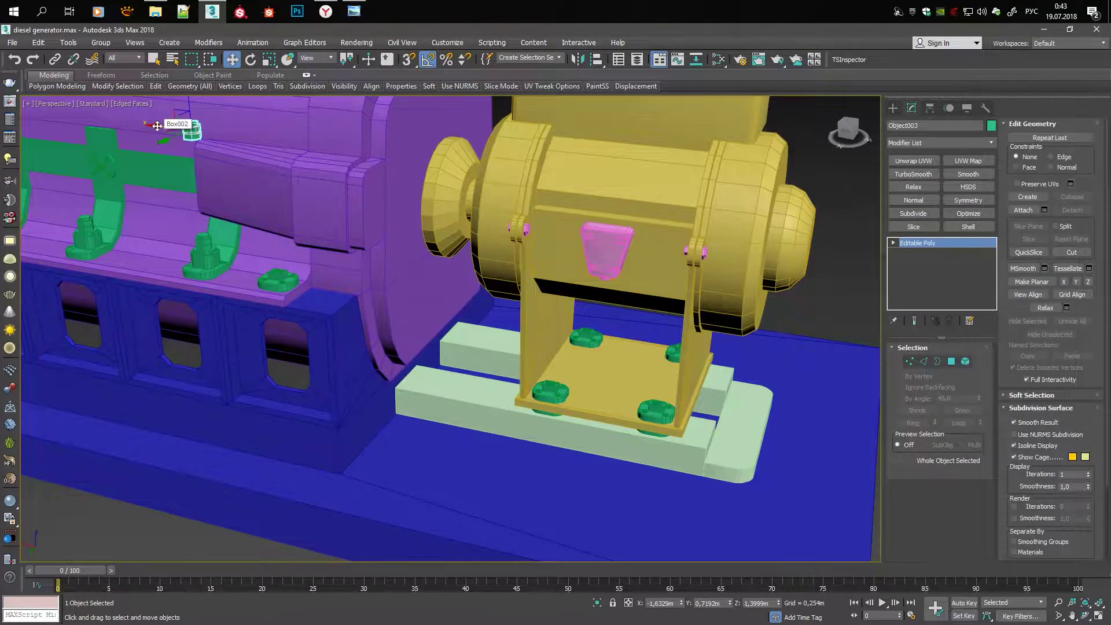
Enable 3D vertex snapping and select all polygons of the detached bolt
{"action": "scroll", "coordinate": [156, 126], "scroll_direction": "up", "scroll_amount": 3}
{"action": "middle_click_drag", "start_coordinate": [382, 295], "coordinate": [420, 242], "text": "alt"}
{"action": "key", "text": "s"}
{"action": "scroll", "coordinate": [415, 285], "scroll_direction": "down", "scroll_amount": 1}
{"action": "key", "text": "4"}
{"action": "key", "text": "ctrl+a"}
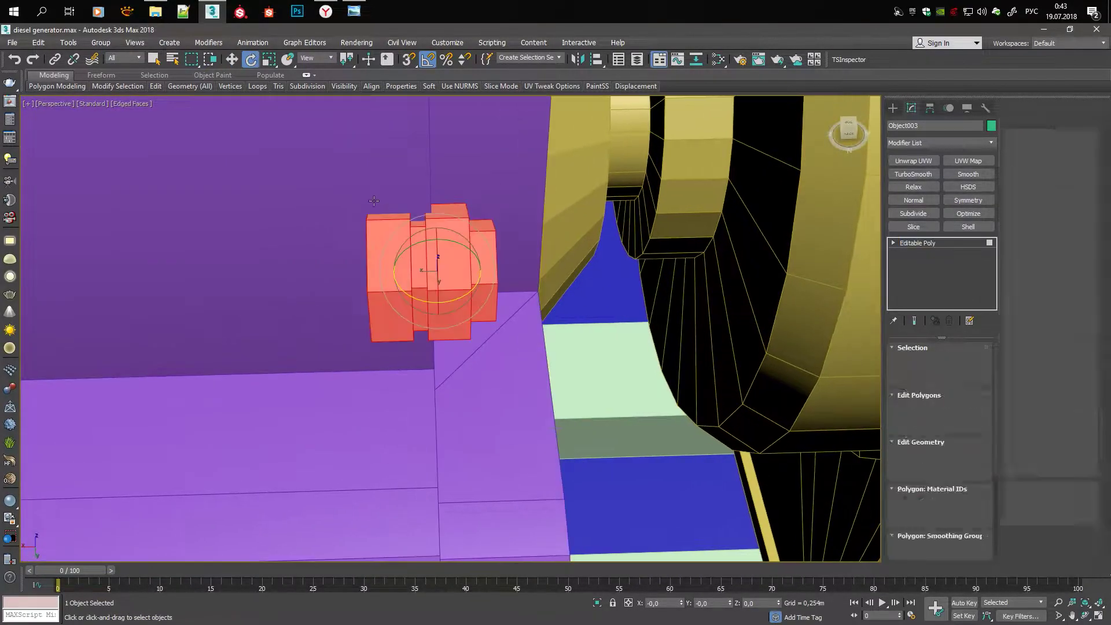
{"action": "key", "text": "F3"}
{"action": "key", "text": "F3"}
Move the bolt onto the end-housing flange beside the yellow alternator
{"action": "mouse_move", "coordinate": [551, 406]}
{"action": "middle_mouse_down", "text": "alt"}
{"action": "mouse_move", "coordinate": [498, 220]}
{"action": "mouse_move", "coordinate": [510, 232]}
{"action": "middle_mouse_up", "text": "alt"}
{"action": "scroll", "coordinate": [499, 220], "scroll_direction": "up", "scroll_amount": 3}
{"action": "key", "text": "ctrl+a"}
{"action": "key", "text": "w"}
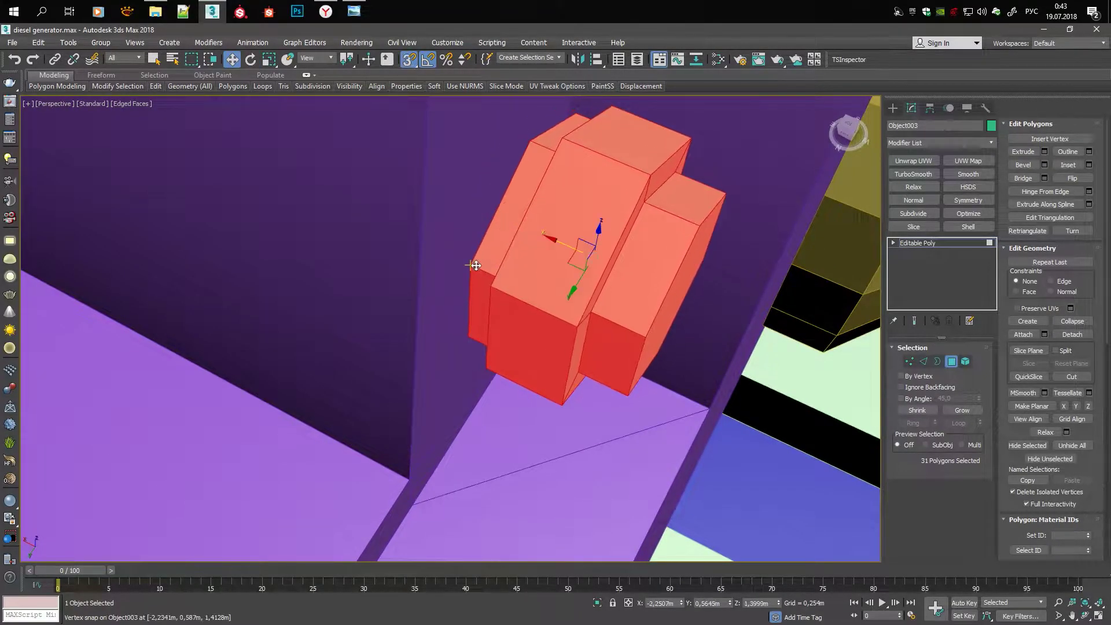
{"action": "scroll", "coordinate": [415, 377], "scroll_direction": "down", "scroll_amount": 4}
{"action": "scroll", "coordinate": [356, 345], "scroll_direction": "up", "scroll_amount": 2}
{"action": "key", "text": "s"}
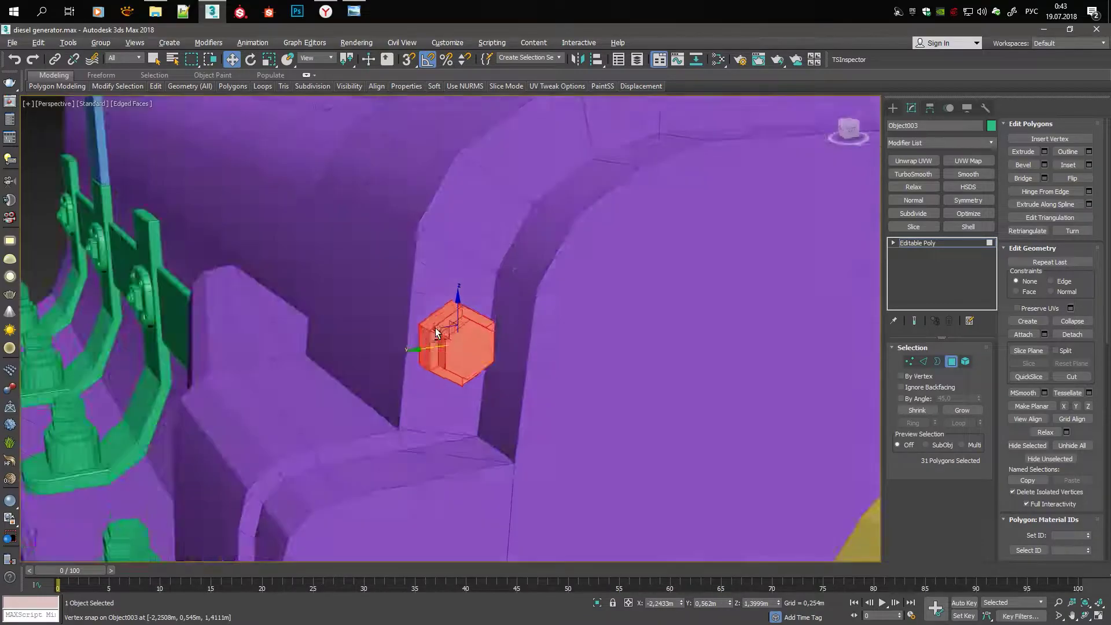
{"action": "middle_click_drag", "start_coordinate": [356, 345], "coordinate": [467, 346], "text": "alt"}
{"action": "key", "text": "alt+w"}
Select one bolt head's hexagon polygons and Shift-drag to clone them off the flange
{"action": "key", "text": "alt+w"}
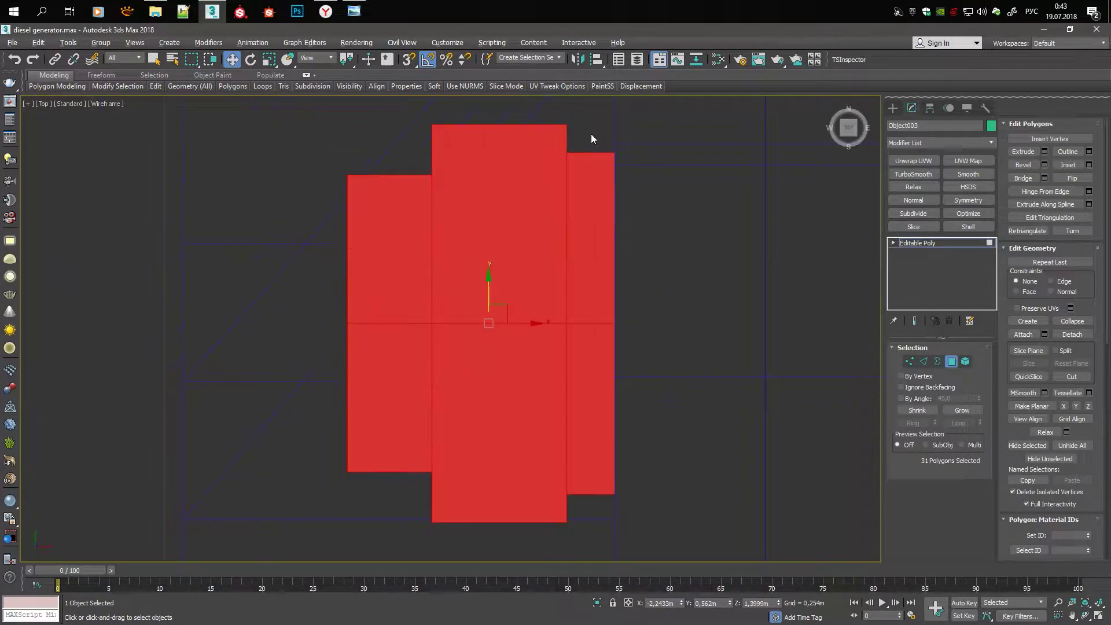
{"action": "left_click_drag", "start_coordinate": [592, 133], "coordinate": [625, 521]}
{"action": "key", "text": "alt+w"}
{"action": "key", "text": "alt+w"}
{"action": "middle_click_drag", "start_coordinate": [596, 489], "coordinate": [519, 433]}
{"action": "scroll", "coordinate": [622, 418], "scroll_direction": "up", "scroll_amount": 4}
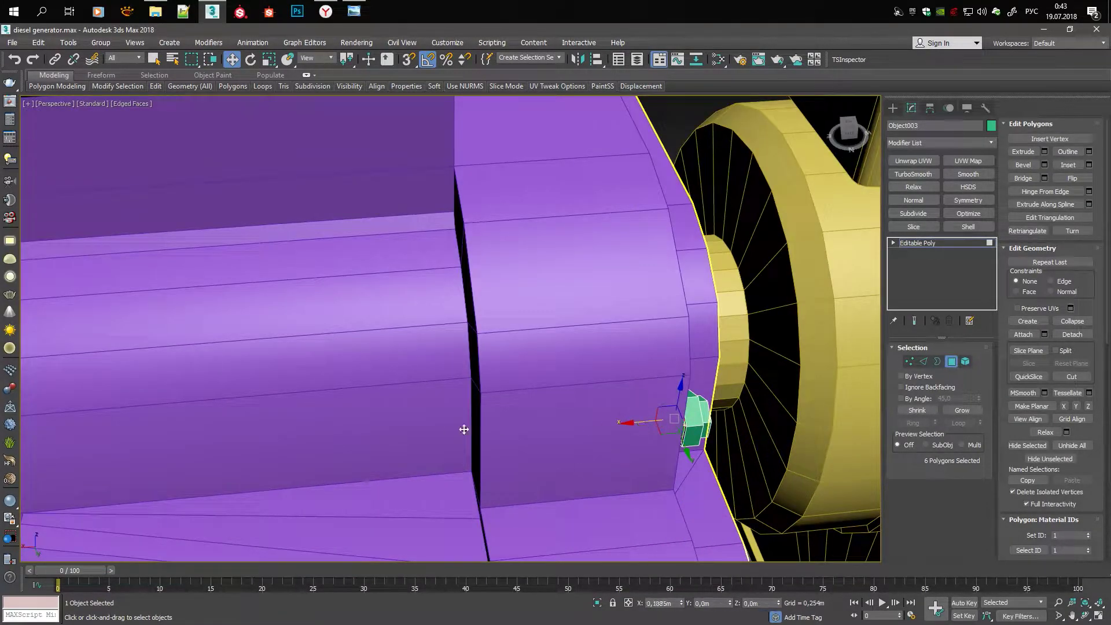
{"action": "left_click_drag", "start_coordinate": [674, 419], "coordinate": [463, 431], "text": "shift"}
{"action": "middle_click_drag", "start_coordinate": [558, 370], "coordinate": [525, 465], "text": "alt"}
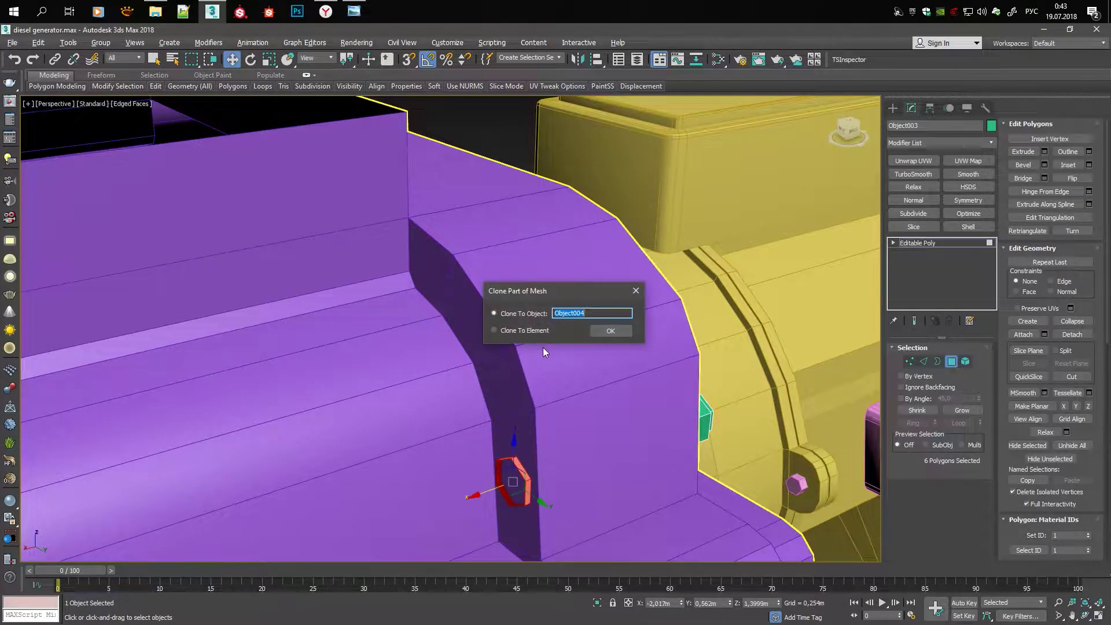
Confirm the hexagon clone as Object004 and turn vertex snapping back on
{"action": "key", "text": "Return"}
{"action": "scroll", "coordinate": [542, 454], "scroll_direction": "up", "scroll_amount": 5}
{"action": "key", "text": "3"}
{"action": "key", "text": "s"}
{"action": "scroll", "coordinate": [461, 501], "scroll_direction": "down", "scroll_amount": 5}
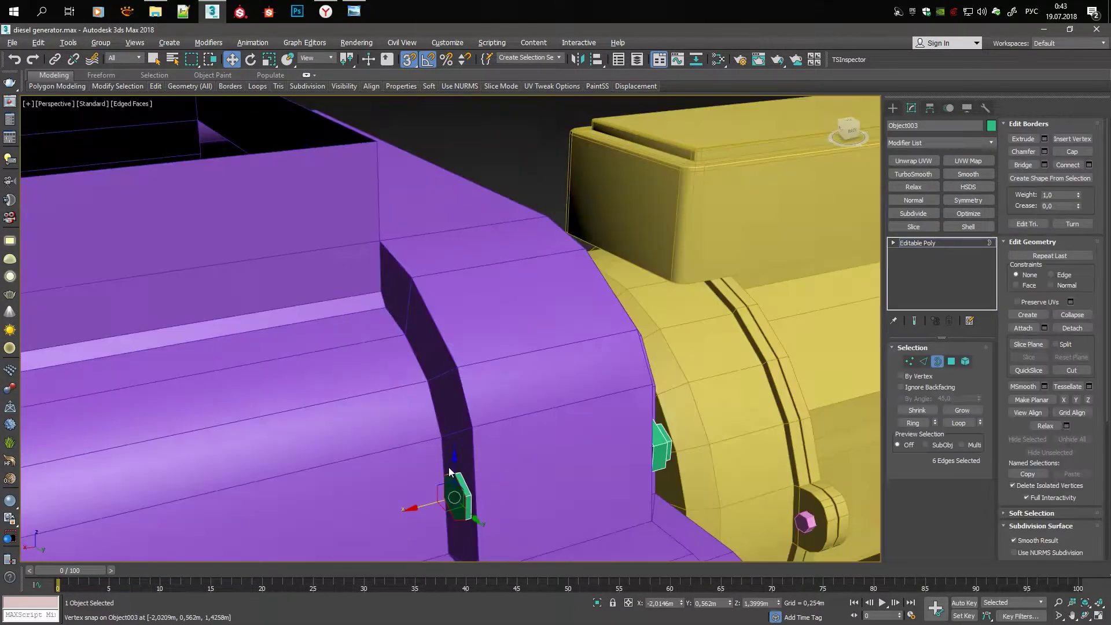
{"action": "scroll", "coordinate": [450, 471], "scroll_direction": "down", "scroll_amount": 3}
{"action": "scroll", "coordinate": [487, 450], "scroll_direction": "down", "scroll_amount": 3}
{"action": "scroll", "coordinate": [461, 459], "scroll_direction": "up", "scroll_amount": 8}
Chamfer the hexagon's border edges and extrude its face into a nut
{"action": "key", "text": "4"}
{"action": "left_click", "coordinate": [460, 463]}
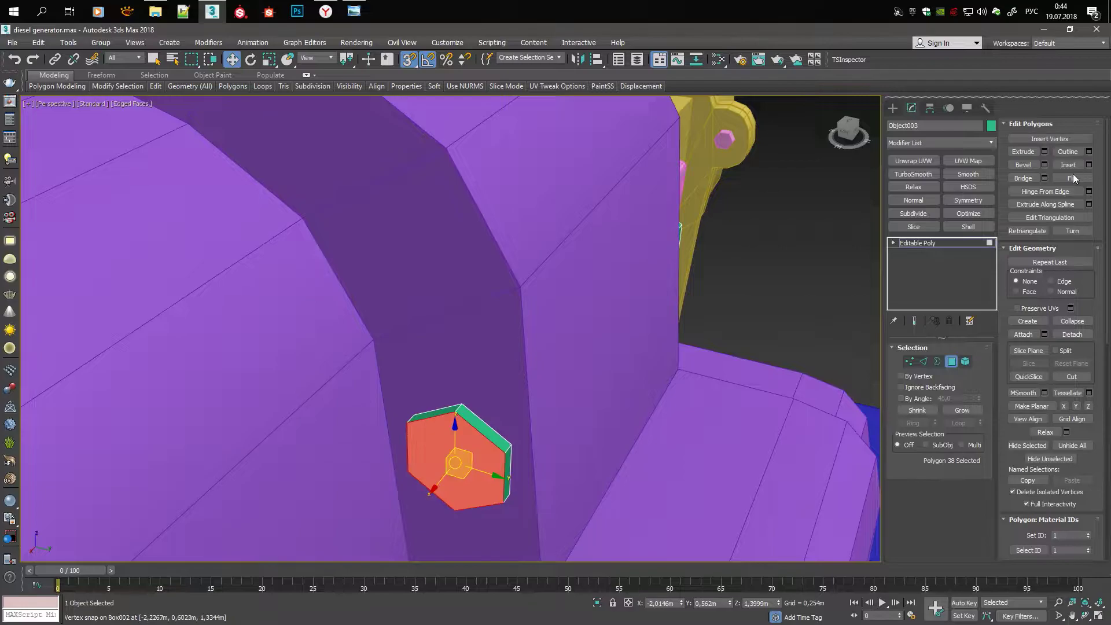
{"action": "scroll", "coordinate": [453, 175], "scroll_direction": "down", "scroll_amount": 4}
{"action": "mouse_move", "coordinate": [453, 175]}
{"action": "middle_mouse_down", "text": "alt"}
{"action": "mouse_move", "coordinate": [582, 200]}
{"action": "mouse_move", "coordinate": [592, 173]}
{"action": "mouse_move", "coordinate": [468, 175]}
{"action": "middle_mouse_up", "text": "alt"}
{"action": "scroll", "coordinate": [468, 175], "scroll_direction": "up", "scroll_amount": 5}
{"action": "key", "text": "2"}
{"action": "left_click", "coordinate": [536, 348]}
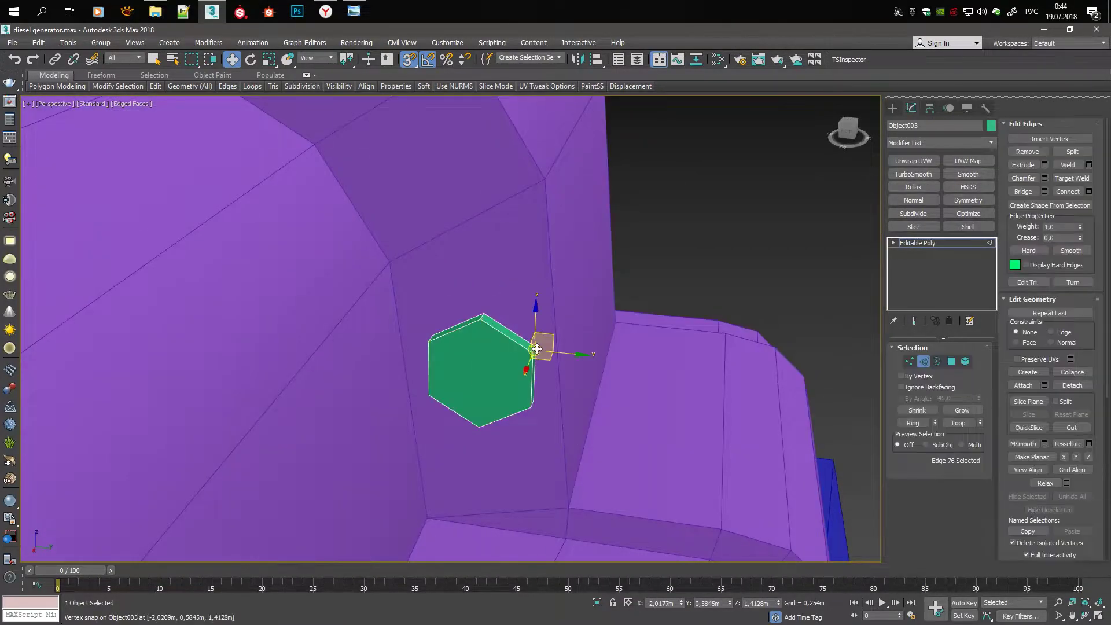
{"action": "middle_click_drag", "start_coordinate": [536, 349], "coordinate": [493, 317], "text": "alt"}
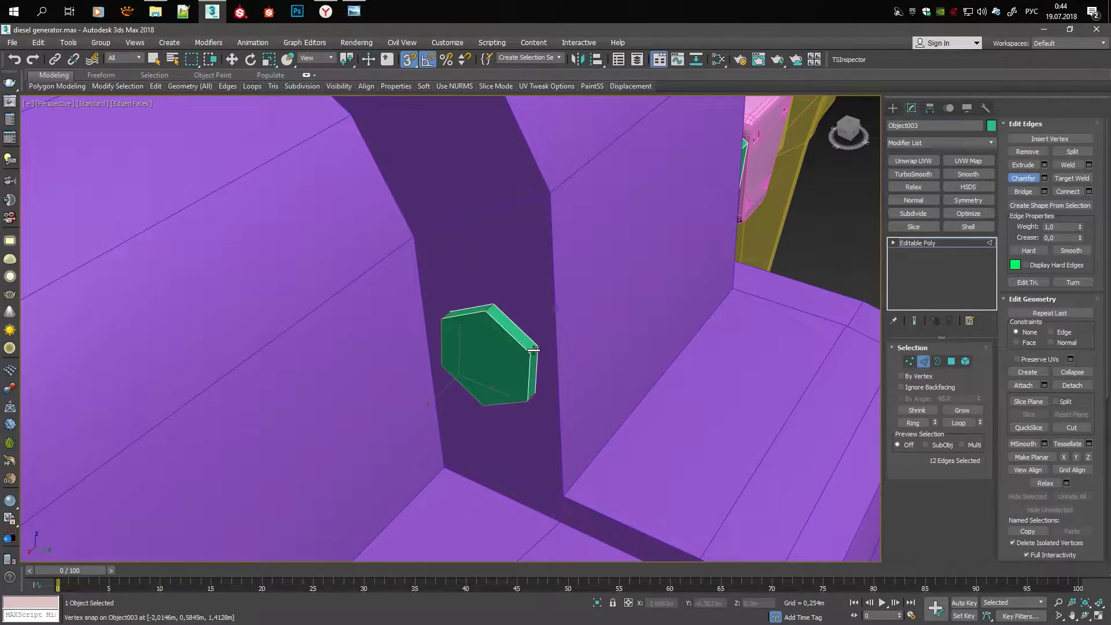
{"action": "middle_click_drag", "start_coordinate": [533, 348], "coordinate": [483, 376], "text": "alt"}
Select the whole nut element and adjust it with scale and move
{"action": "key", "text": "5"}
{"action": "key", "text": "r"}
{"action": "key", "text": "4"}
{"action": "key", "text": "w"}
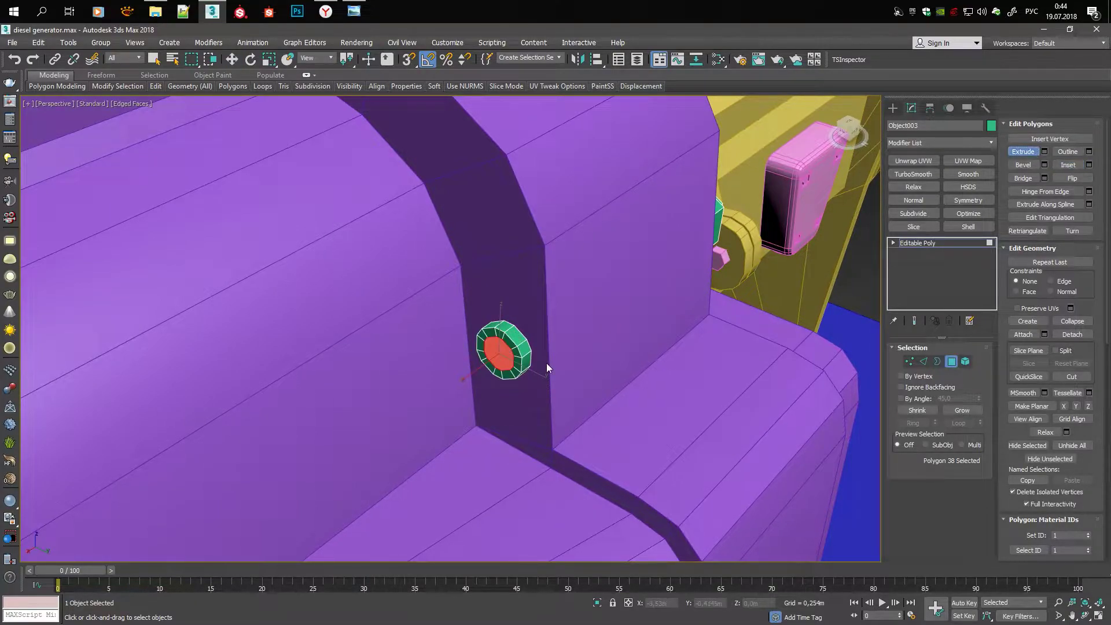
{"action": "mouse_move", "coordinate": [536, 341]}
{"action": "middle_mouse_down", "text": "alt"}
{"action": "mouse_move", "coordinate": [508, 328]}
{"action": "mouse_move", "coordinate": [564, 309]}
{"action": "mouse_move", "coordinate": [651, 333]}
{"action": "middle_mouse_up", "text": "alt"}
Shift+Move clone the nut further along the flange's curved edge
{"action": "key", "text": "ctrl+a"}
{"action": "key", "text": "alt+w"}
{"action": "key", "text": "alt+w"}
{"action": "scroll", "coordinate": [525, 280], "scroll_direction": "down", "scroll_amount": 2}
{"action": "key", "text": "w"}
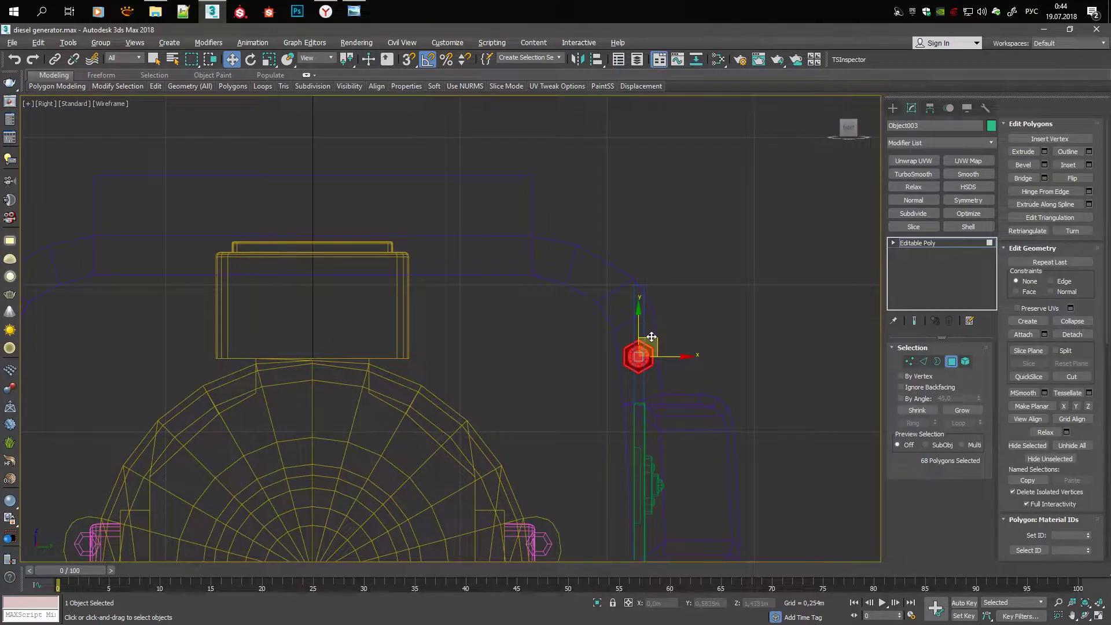
{"action": "left_click_drag", "start_coordinate": [630, 275], "coordinate": [576, 279], "text": "shift"}
{"action": "key", "text": "Return"}
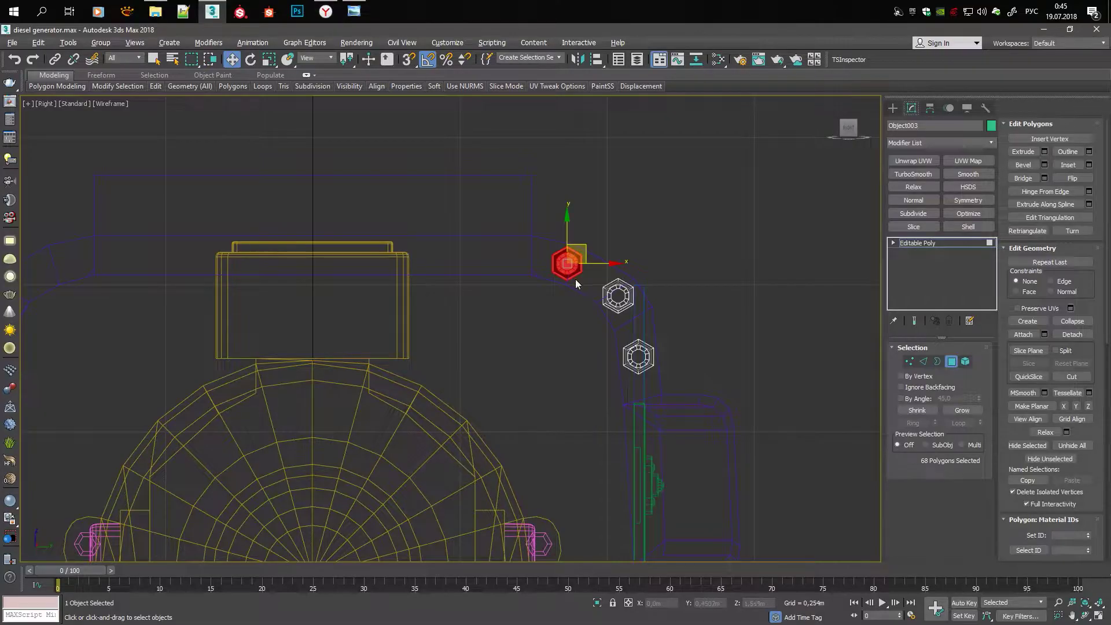
{"action": "key", "text": "alt+w"}
Clone the nut twice down the flange's curved edge as elements
{"action": "middle_click", "coordinate": [608, 387]}
{"action": "key", "text": "alt+w"}
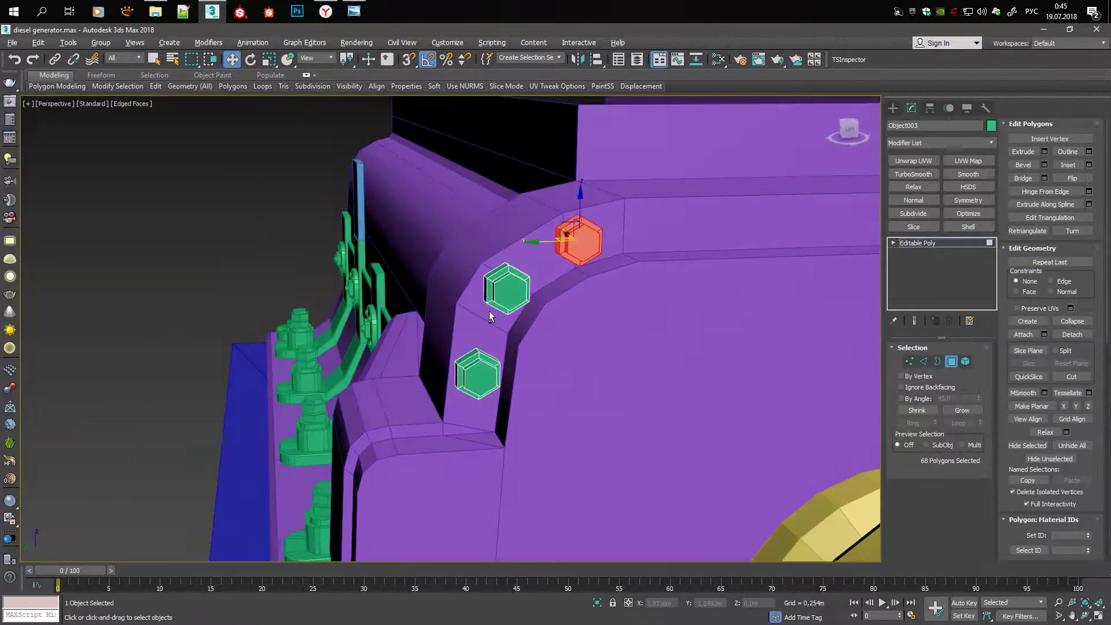
{"action": "mouse_move", "coordinate": [488, 311]}
{"action": "middle_mouse_down", "text": "alt"}
{"action": "mouse_move", "coordinate": [610, 313]}
{"action": "mouse_move", "coordinate": [488, 314]}
{"action": "middle_mouse_up", "text": "alt"}
{"action": "scroll", "coordinate": [518, 250], "scroll_direction": "down", "scroll_amount": 5}
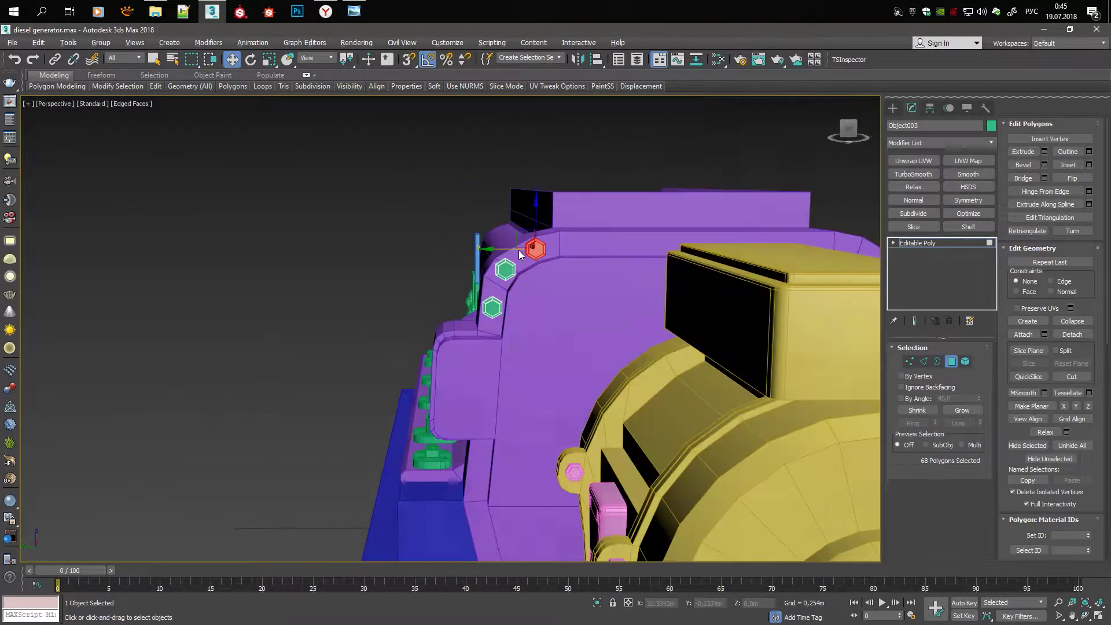
{"action": "scroll", "coordinate": [517, 249], "scroll_direction": "up", "scroll_amount": 5}
{"action": "scroll", "coordinate": [517, 249], "scroll_direction": "up", "scroll_amount": 5}
{"action": "scroll", "coordinate": [594, 255], "scroll_direction": "down", "scroll_amount": 6}
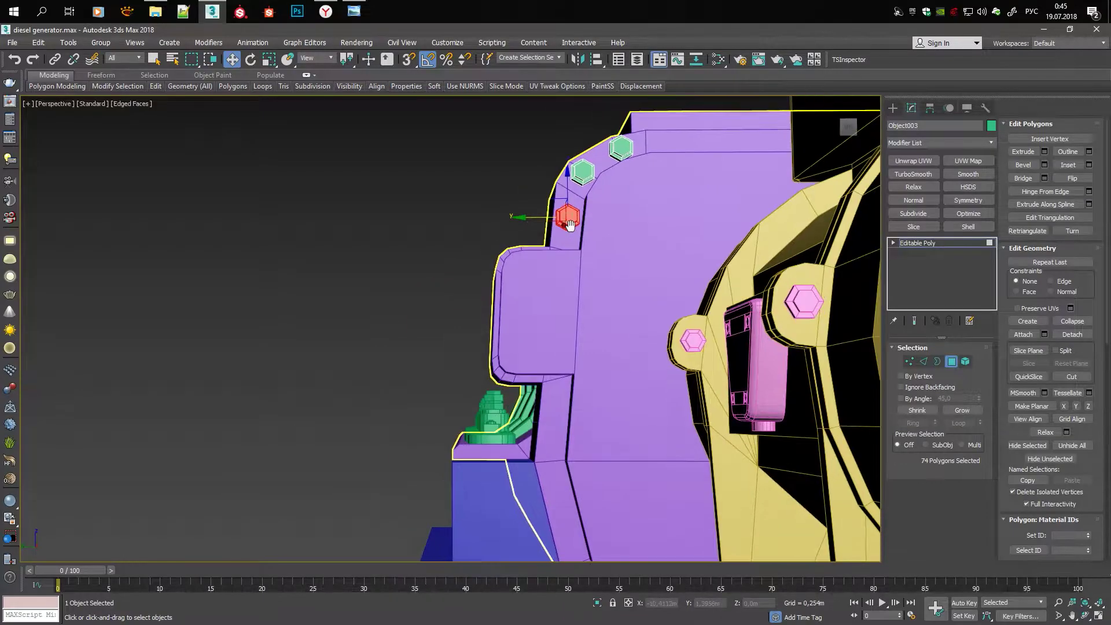
{"action": "middle_click_drag", "start_coordinate": [573, 249], "coordinate": [564, 214]}
{"action": "left_click", "coordinate": [556, 364]}
{"action": "left_click_drag", "start_coordinate": [552, 324], "coordinate": [557, 341], "text": "shift"}
{"action": "left_click", "coordinate": [582, 350]}
Clone another nut further down toward the flange's lower edge
{"action": "scroll", "coordinate": [603, 354], "scroll_direction": "up", "scroll_amount": 5}
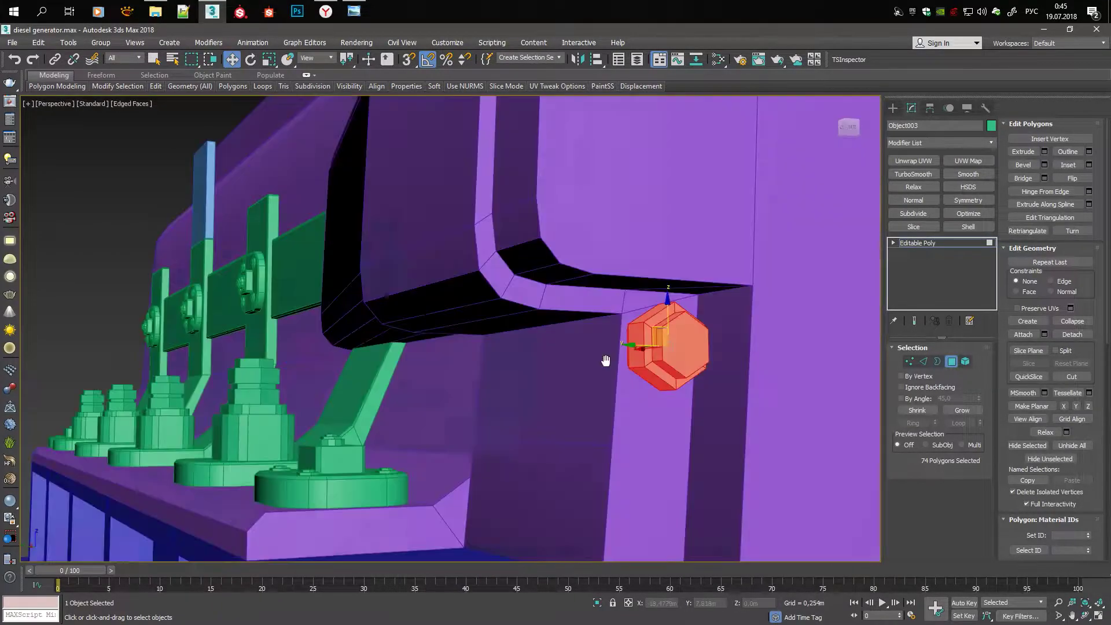
{"action": "mouse_move", "coordinate": [603, 355]}
{"action": "middle_mouse_down", "text": "alt"}
{"action": "mouse_move", "coordinate": [671, 365]}
{"action": "mouse_move", "coordinate": [521, 261]}
{"action": "middle_mouse_up", "text": "alt"}
{"action": "scroll", "coordinate": [671, 365], "scroll_direction": "down", "scroll_amount": 5}
{"action": "scroll", "coordinate": [457, 210], "scroll_direction": "up", "scroll_amount": 5}
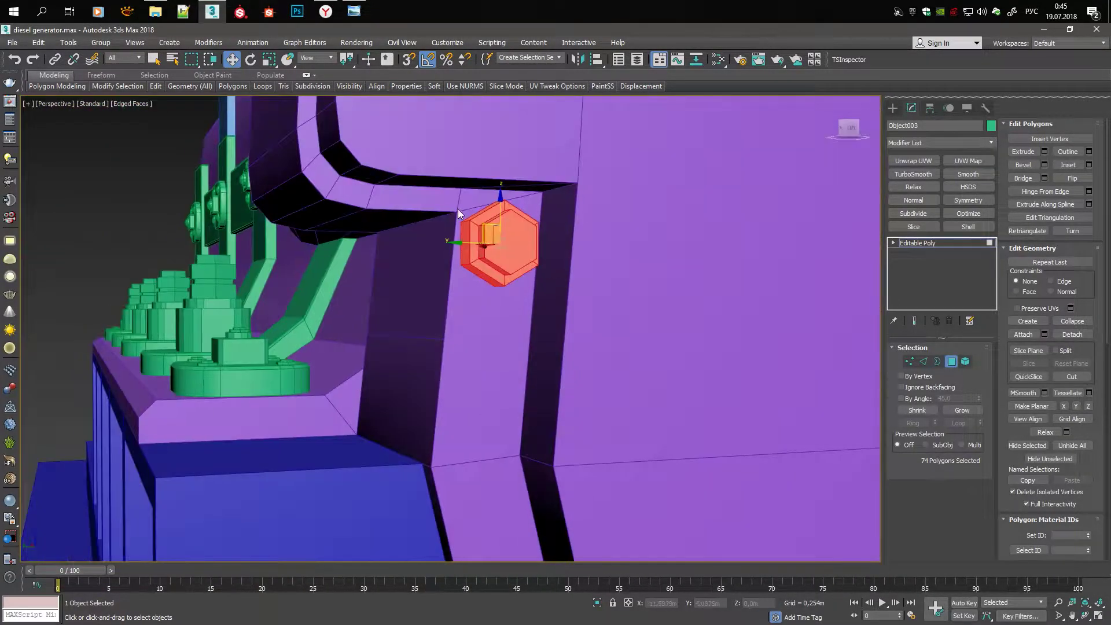
{"action": "left_click_drag", "start_coordinate": [496, 235], "coordinate": [479, 415], "text": "shift"}
{"action": "left_click", "coordinate": [619, 328]}
{"action": "scroll", "coordinate": [619, 329], "scroll_direction": "down", "scroll_amount": 6}
{"action": "middle_click_drag", "start_coordinate": [619, 329], "coordinate": [521, 289], "text": "alt"}
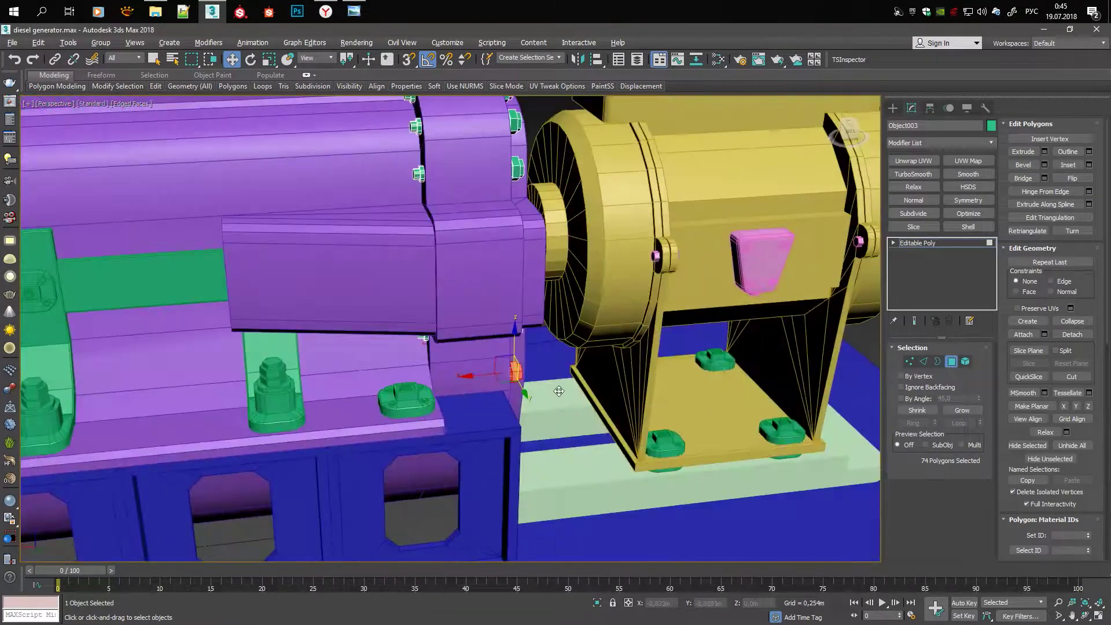
Check the lower nuts in wireframe and clone the lowest nut slightly upward
{"action": "key", "text": "F3"}
{"action": "scroll", "coordinate": [422, 313], "scroll_direction": "up", "scroll_amount": 4}
{"action": "scroll", "coordinate": [422, 313], "scroll_direction": "down", "scroll_amount": 4}
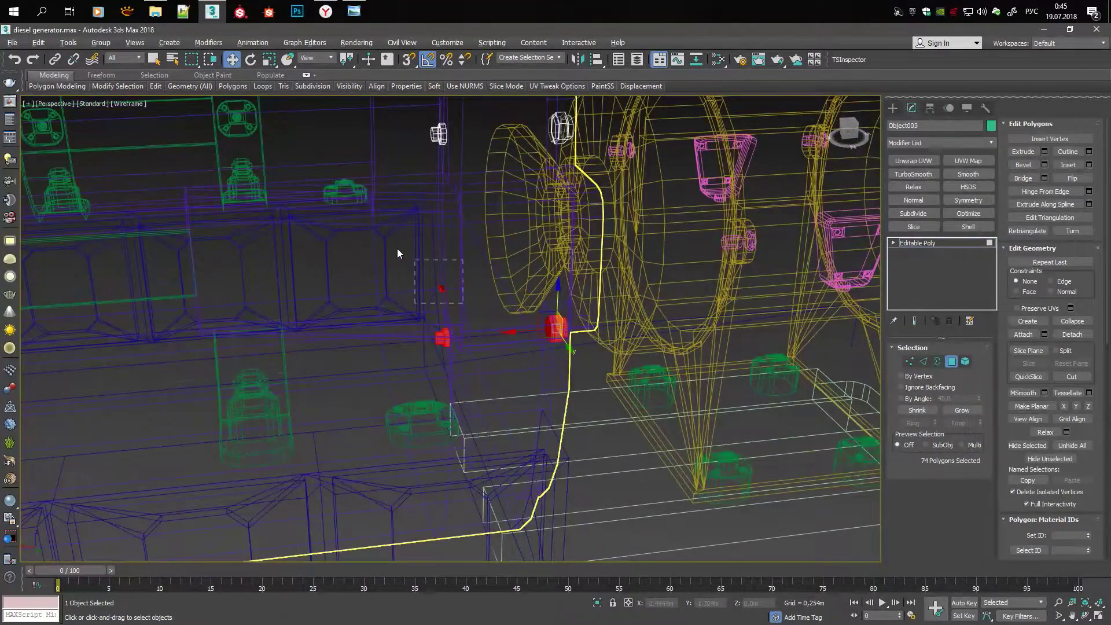
{"action": "mouse_move", "coordinate": [480, 177]}
{"action": "middle_mouse_down", "text": "alt"}
{"action": "mouse_move", "coordinate": [364, 289]}
{"action": "mouse_move", "coordinate": [464, 288]}
{"action": "middle_mouse_up", "text": "alt"}
{"action": "key", "text": "F3"}
{"action": "scroll", "coordinate": [363, 288], "scroll_direction": "up", "scroll_amount": 4}
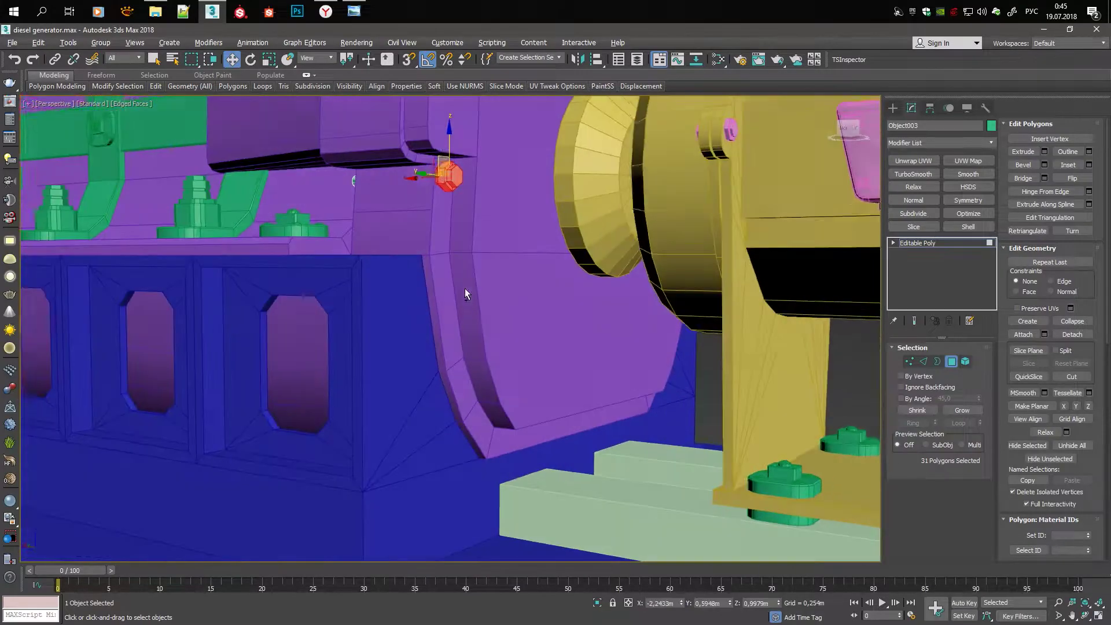
{"action": "left_click", "coordinate": [433, 227]}
{"action": "left_click_drag", "start_coordinate": [433, 228], "coordinate": [434, 223], "text": "shift"}
{"action": "key", "text": "alt+w"}
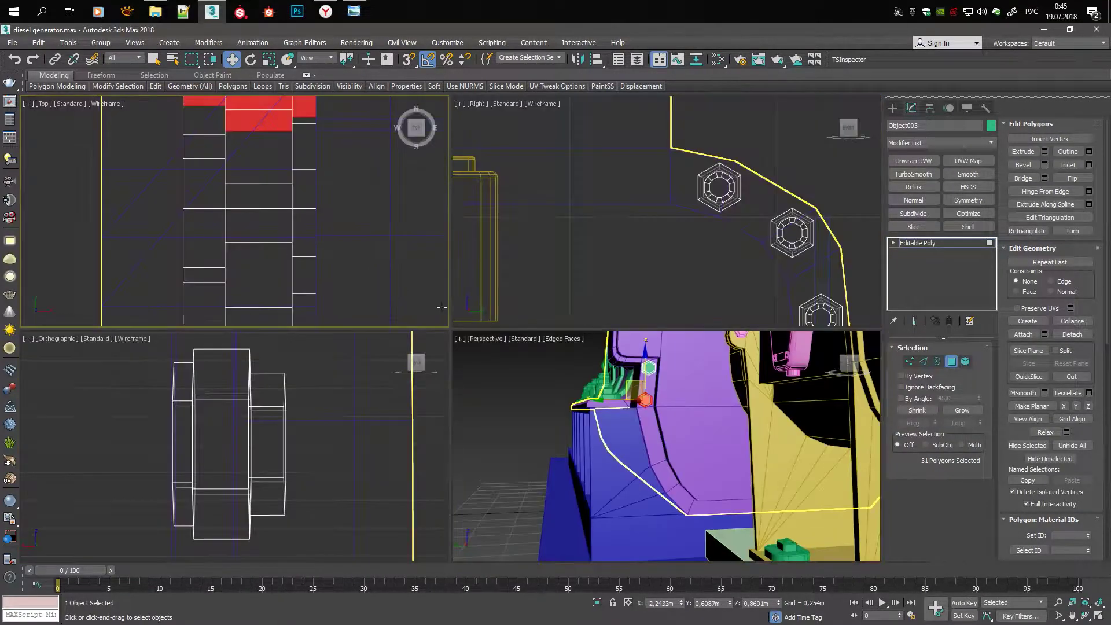
{"action": "key", "text": "alt+w"}
{"action": "left_click", "coordinate": [405, 259], "text": "ctrl"}
In the Right view, clone one more nut lower down the flange
{"action": "key", "text": "alt+w"}
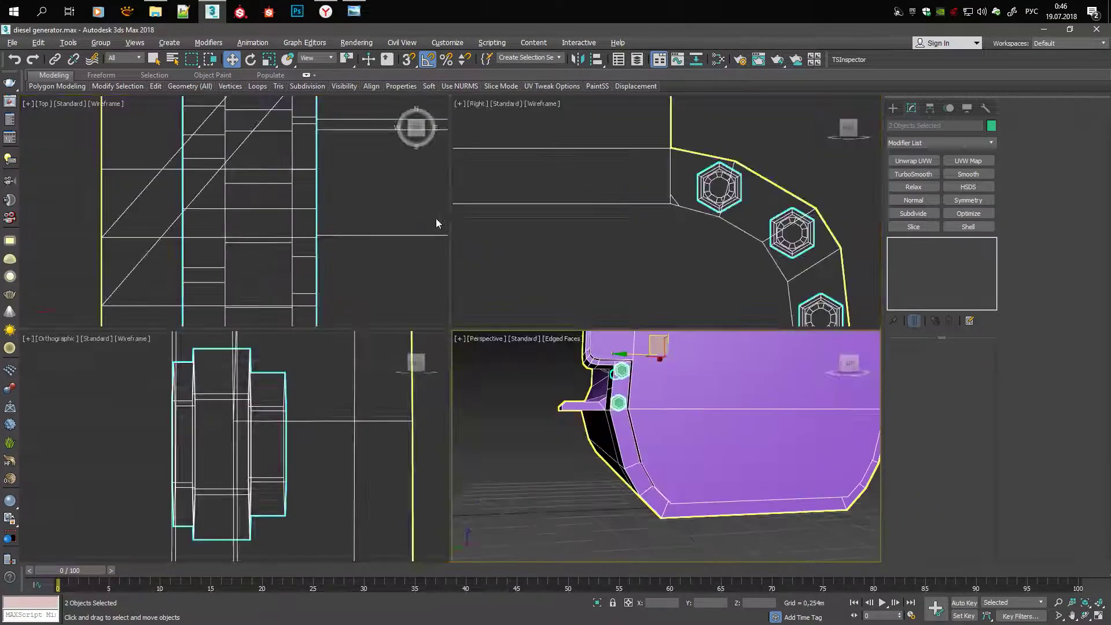
{"action": "key", "text": "alt+w"}
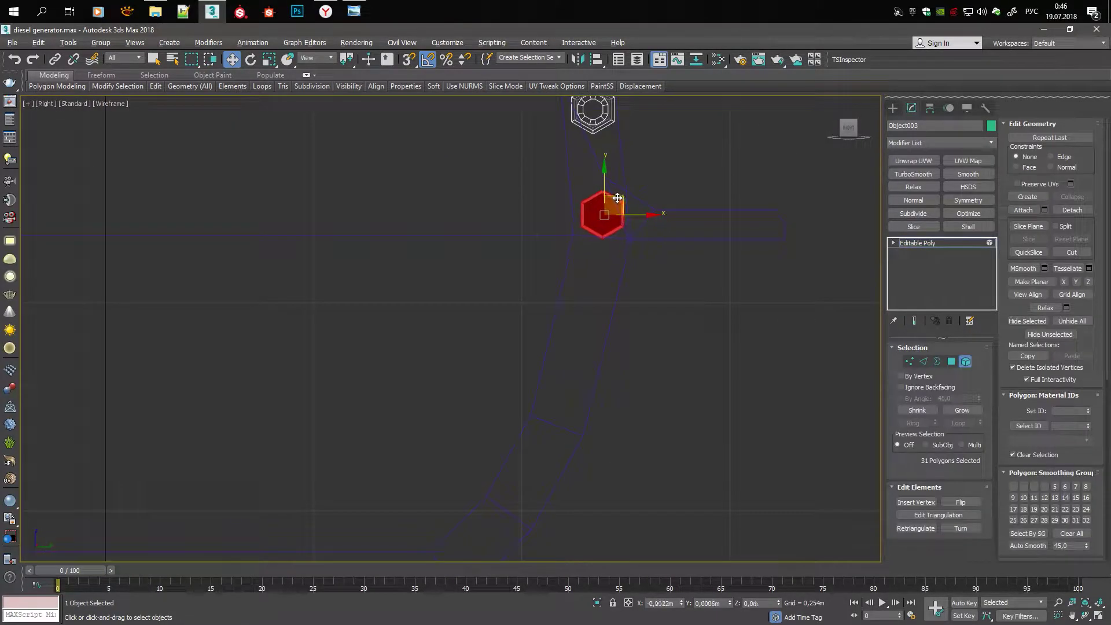
{"action": "left_click_drag", "start_coordinate": [602, 285], "coordinate": [587, 376], "text": "shift"}
{"action": "key", "text": "Return"}
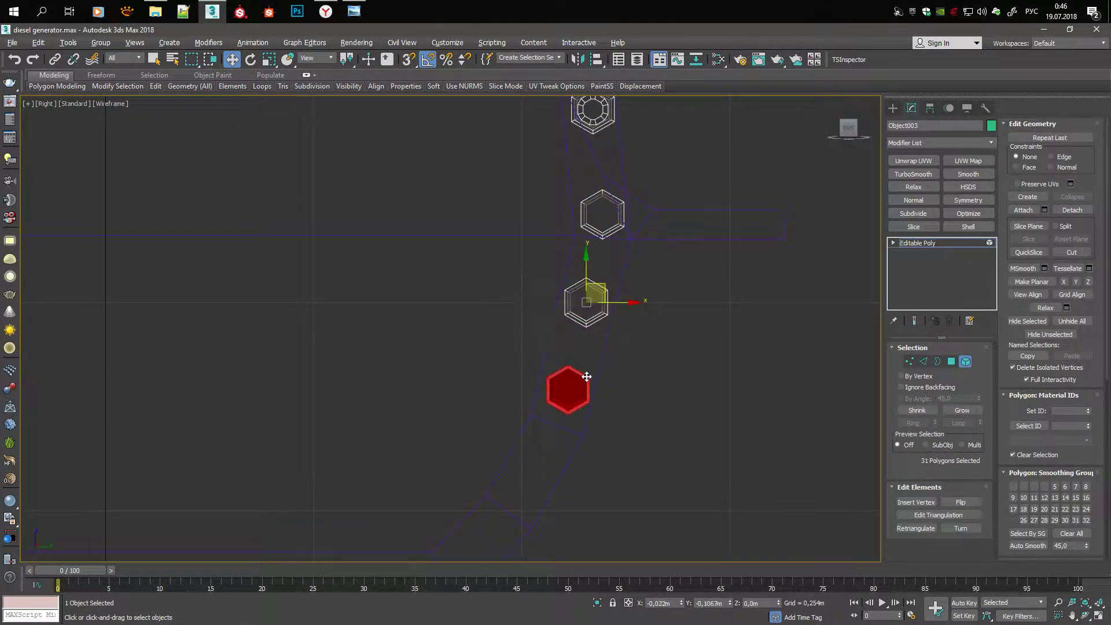
{"action": "middle_click_drag", "start_coordinate": [585, 375], "coordinate": [683, 199]}
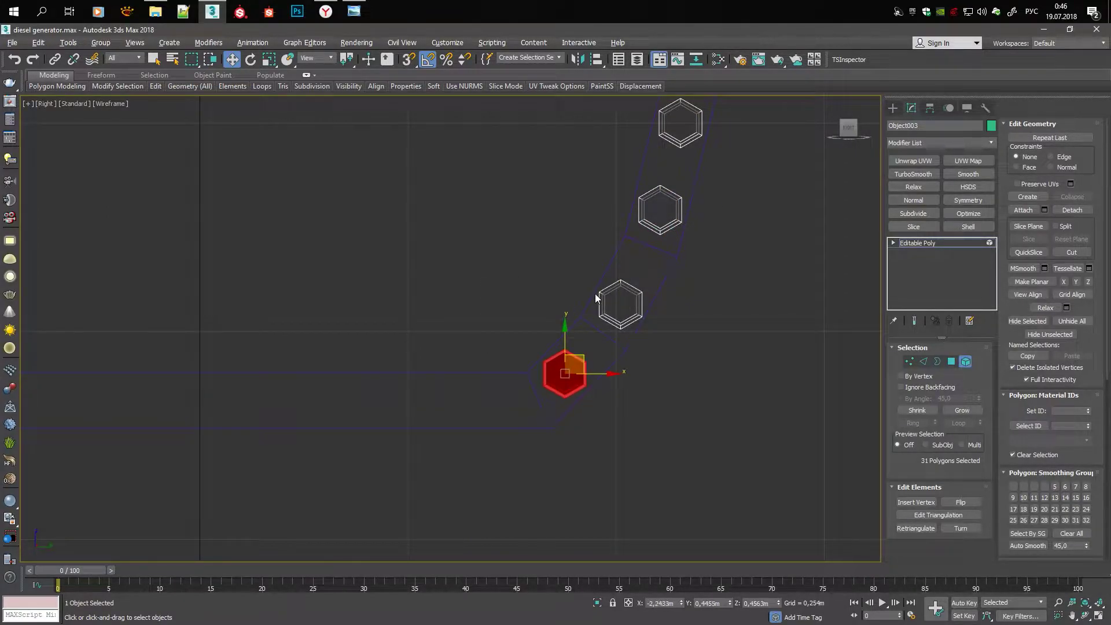
{"action": "scroll", "coordinate": [596, 298], "scroll_direction": "down", "scroll_amount": 3}
Clone the five lower nuts to a new object, set its pivot and mirror it
{"action": "left_click_drag", "start_coordinate": [520, 242], "coordinate": [659, 434]}
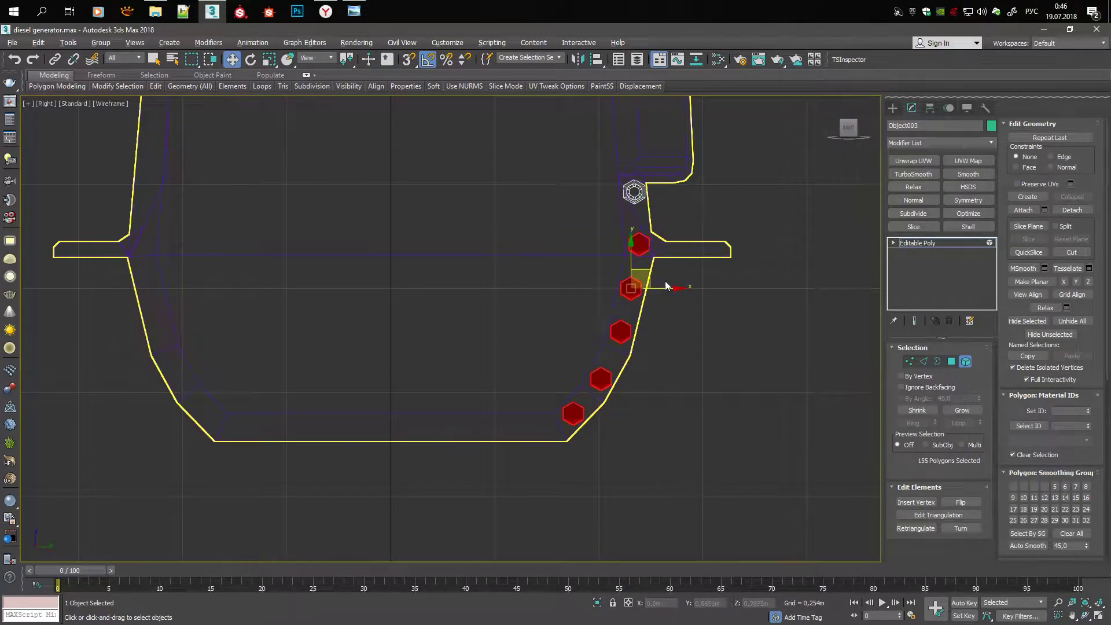
{"action": "left_click_drag", "start_coordinate": [630, 290], "coordinate": [740, 295], "text": "shift"}
{"action": "key", "text": "Return"}
{"action": "left_click", "coordinate": [740, 295]}
{"action": "left_click", "coordinate": [930, 108]}
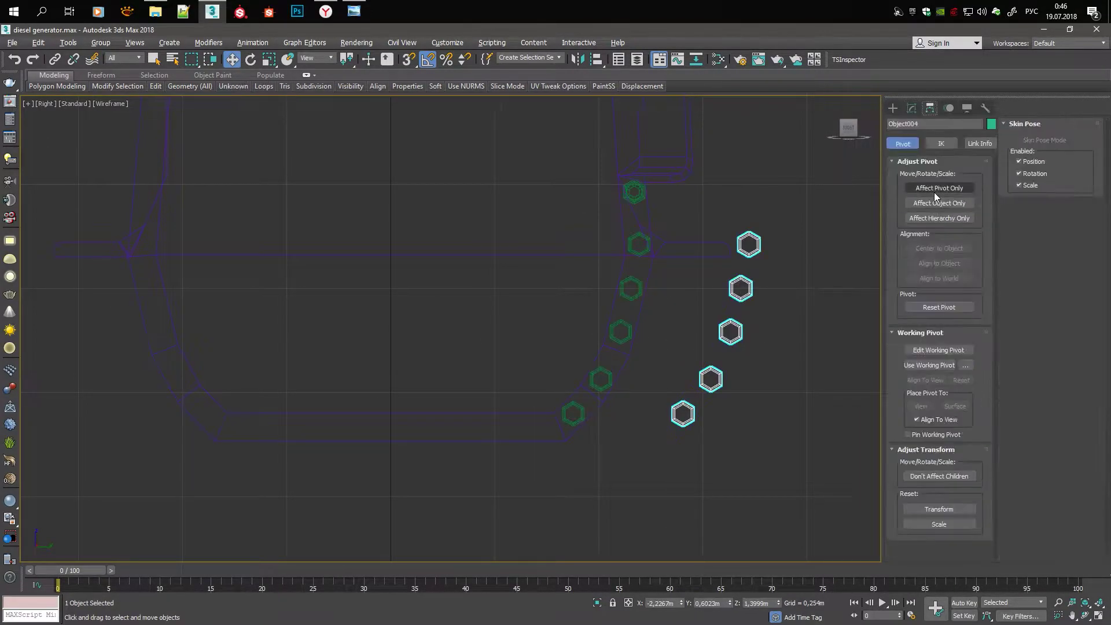
{"action": "left_click", "coordinate": [911, 108]}
{"action": "left_click", "coordinate": [578, 58]}
{"action": "left_click", "coordinate": [525, 416]}
Move the mirrored row of five nuts onto the flange's opposite side
{"action": "left_click_drag", "start_coordinate": [769, 330], "coordinate": [227, 334]}
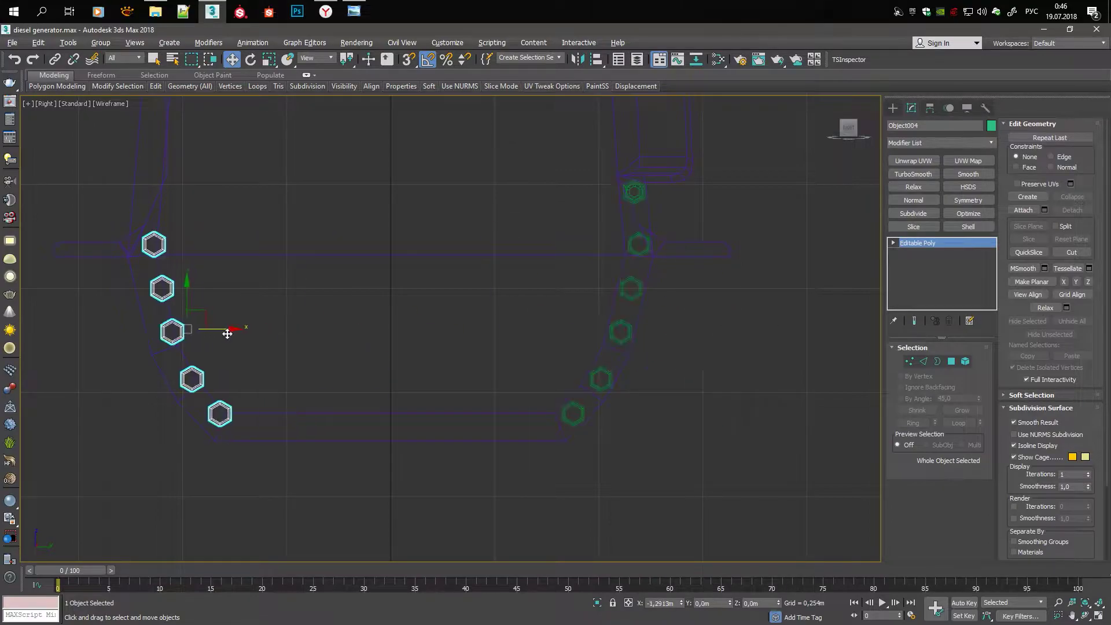
{"action": "scroll", "coordinate": [248, 307], "scroll_direction": "up", "scroll_amount": 2}
{"action": "scroll", "coordinate": [280, 278], "scroll_direction": "up", "scroll_amount": 4}
{"action": "scroll", "coordinate": [737, 334], "scroll_direction": "down", "scroll_amount": 4}
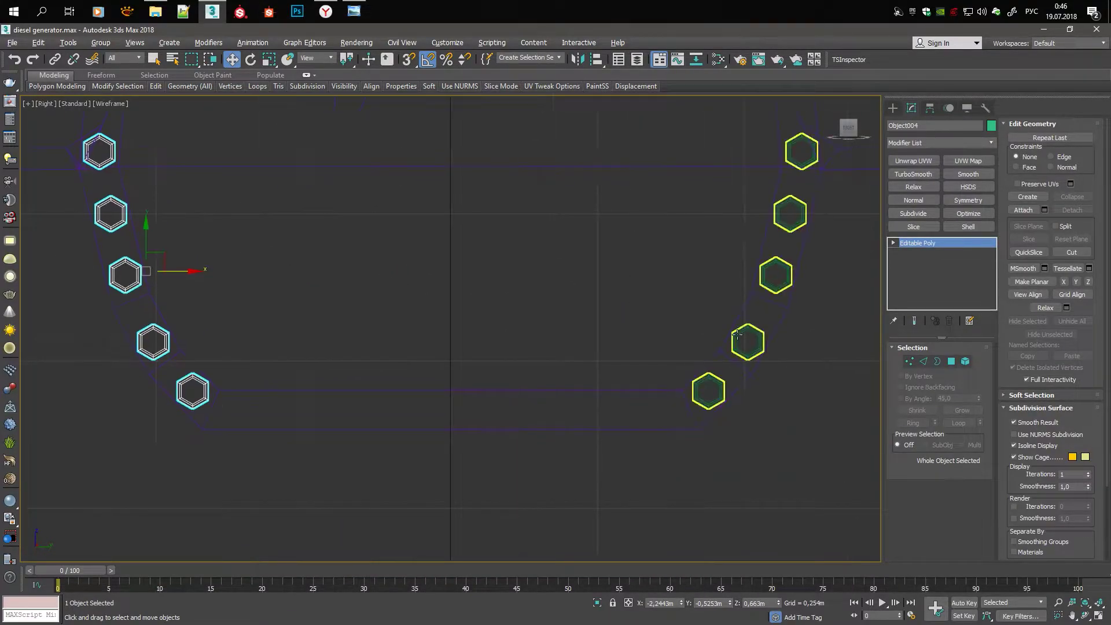
{"action": "left_click", "coordinate": [99, 235]}
{"action": "scroll", "coordinate": [253, 331], "scroll_direction": "down", "scroll_amount": 3}
{"action": "scroll", "coordinate": [661, 319], "scroll_direction": "up", "scroll_amount": 3}
Clone a bolt-head nut twice leftward along the flange as new elements
{"action": "key", "text": "5"}
{"action": "scroll", "coordinate": [694, 289], "scroll_direction": "down", "scroll_amount": 3}
{"action": "left_click", "coordinate": [691, 291]}
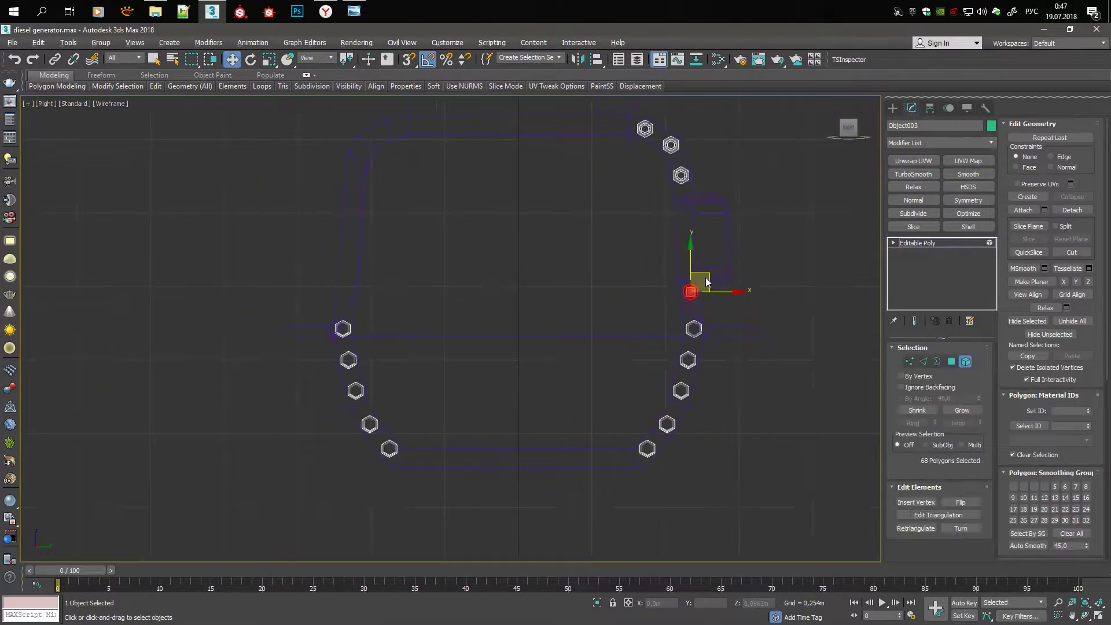
{"action": "left_click_drag", "start_coordinate": [718, 292], "coordinate": [373, 293], "text": "shift"}
{"action": "key", "text": "Return"}
{"action": "scroll", "coordinate": [317, 260], "scroll_direction": "up", "scroll_amount": 5}
{"action": "scroll", "coordinate": [318, 260], "scroll_direction": "down", "scroll_amount": 10}
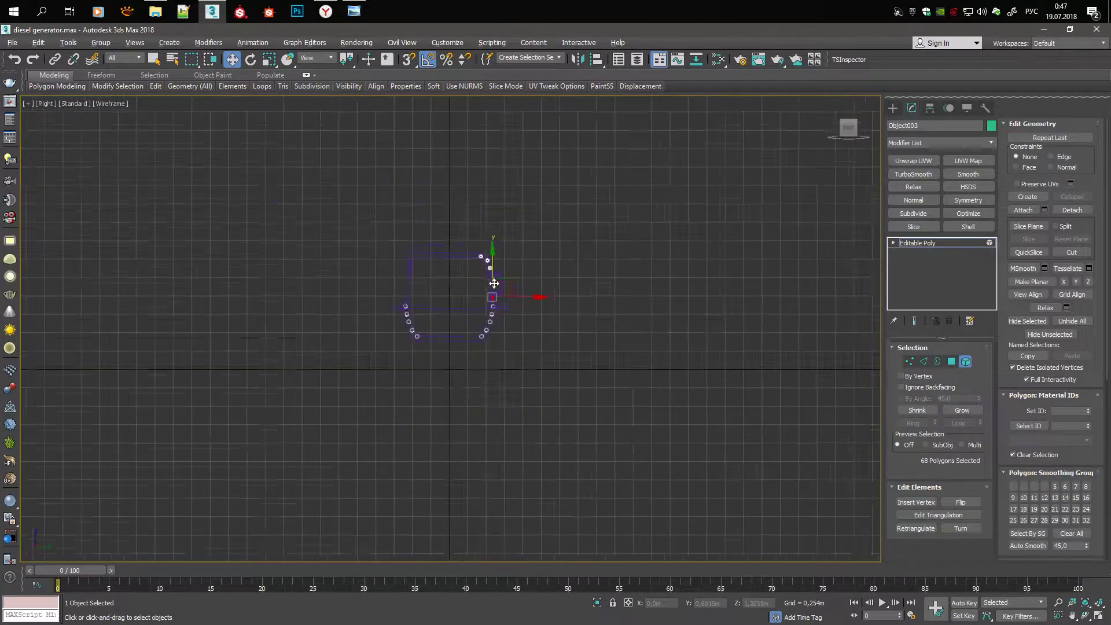
{"action": "scroll", "coordinate": [259, 312], "scroll_direction": "up", "scroll_amount": 5}
{"action": "left_click_drag", "start_coordinate": [259, 312], "coordinate": [260, 312], "text": "shift"}
{"action": "key", "text": "Return"}
Clone bolt heads up the flange's side edge and around its corner
{"action": "scroll", "coordinate": [356, 313], "scroll_direction": "up", "scroll_amount": 5}
{"action": "scroll", "coordinate": [442, 367], "scroll_direction": "up", "scroll_amount": 3}
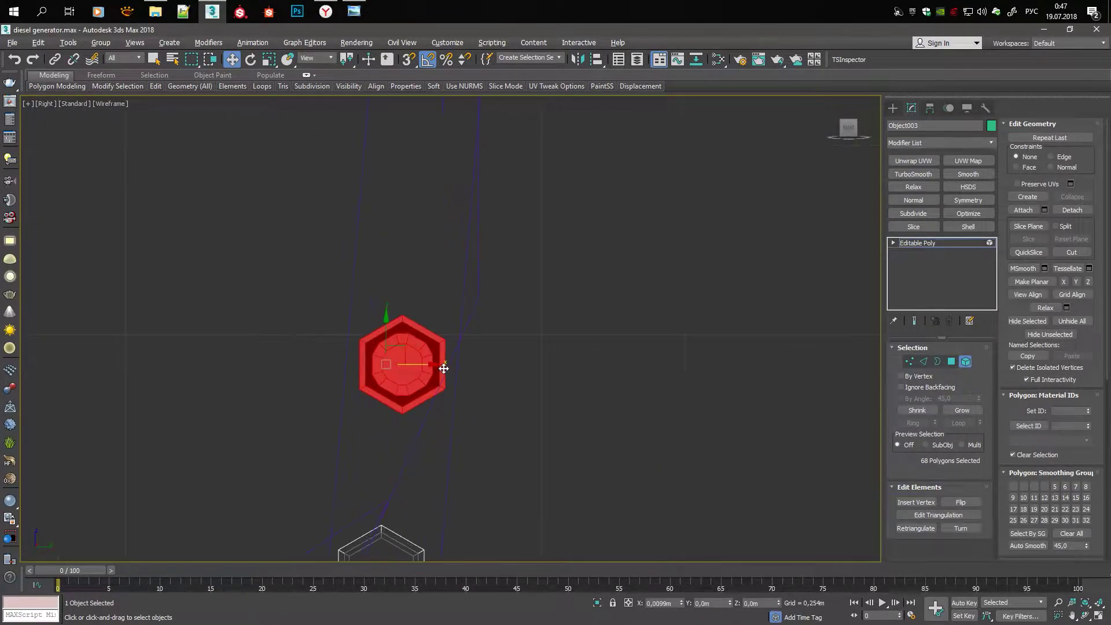
{"action": "scroll", "coordinate": [446, 432], "scroll_direction": "down", "scroll_amount": 3}
{"action": "left_click_drag", "start_coordinate": [444, 324], "coordinate": [445, 324], "text": "shift"}
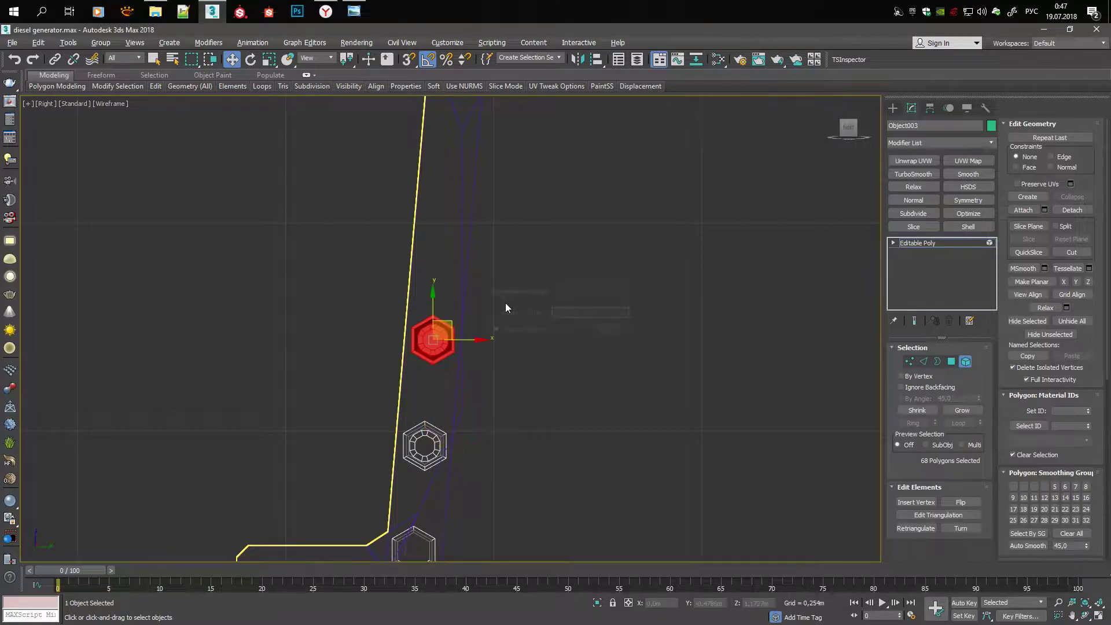
{"action": "middle_click_drag", "start_coordinate": [458, 216], "coordinate": [422, 319]}
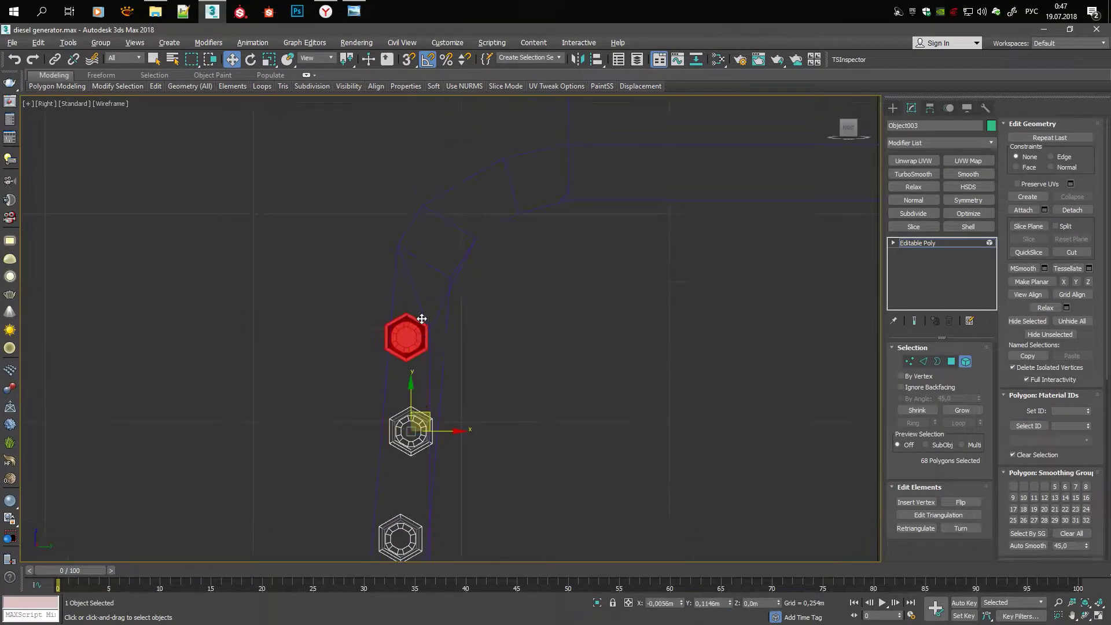
{"action": "left_click_drag", "start_coordinate": [434, 314], "coordinate": [436, 311]}
{"action": "left_click_drag", "start_coordinate": [457, 228], "coordinate": [463, 219]}
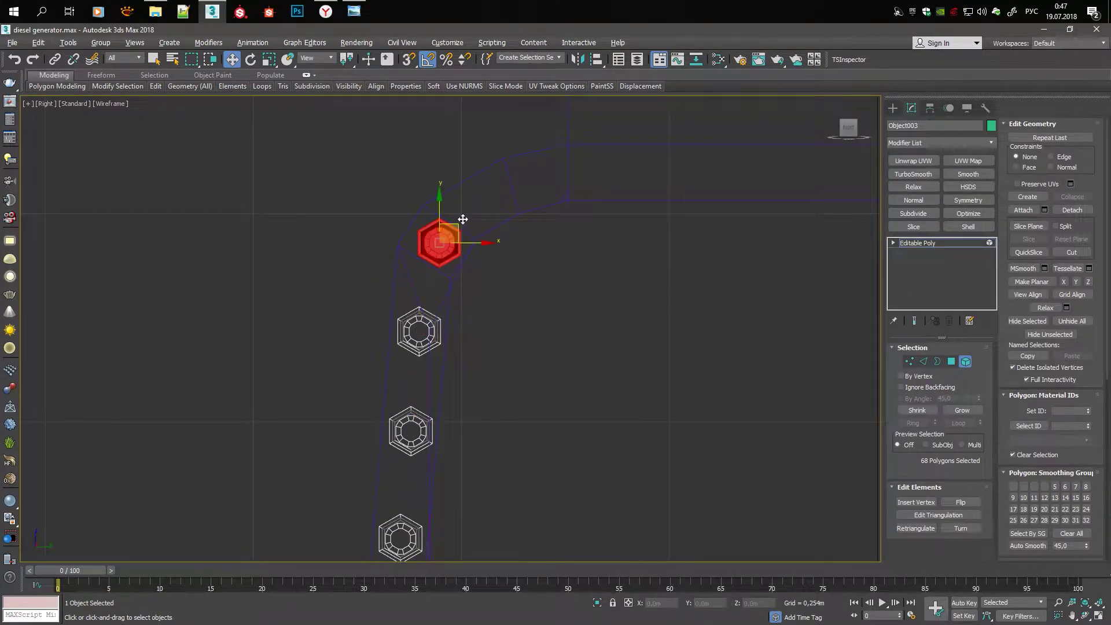
{"action": "left_click_drag", "start_coordinate": [524, 173], "coordinate": [530, 170], "text": "shift"}
{"action": "key", "text": "Return"}
{"action": "scroll", "coordinate": [394, 237], "scroll_direction": "down", "scroll_amount": 2}
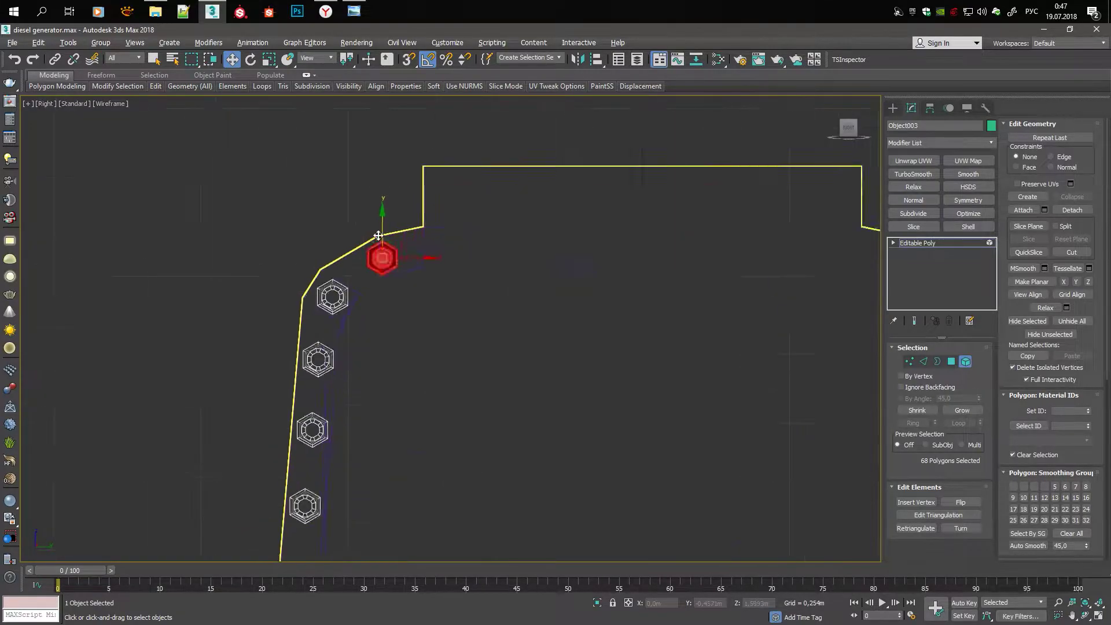
{"action": "scroll", "coordinate": [380, 257], "scroll_direction": "down", "scroll_amount": 2}
In shaded perspective, clone a bolt head onto the flange's top edge
{"action": "key", "text": "p"}
{"action": "key", "text": "F3"}
{"action": "mouse_move", "coordinate": [521, 294]}
{"action": "middle_mouse_down", "text": "alt"}
{"action": "mouse_move", "coordinate": [456, 263]}
{"action": "mouse_move", "coordinate": [584, 318]}
{"action": "mouse_move", "coordinate": [727, 289]}
{"action": "mouse_move", "coordinate": [441, 297]}
{"action": "mouse_move", "coordinate": [588, 298]}
{"action": "mouse_move", "coordinate": [573, 275]}
{"action": "mouse_move", "coordinate": [444, 286]}
{"action": "middle_mouse_up", "text": "alt"}
{"action": "scroll", "coordinate": [442, 286], "scroll_direction": "up", "scroll_amount": 5}
{"action": "scroll", "coordinate": [352, 328], "scroll_direction": "down", "scroll_amount": 3}
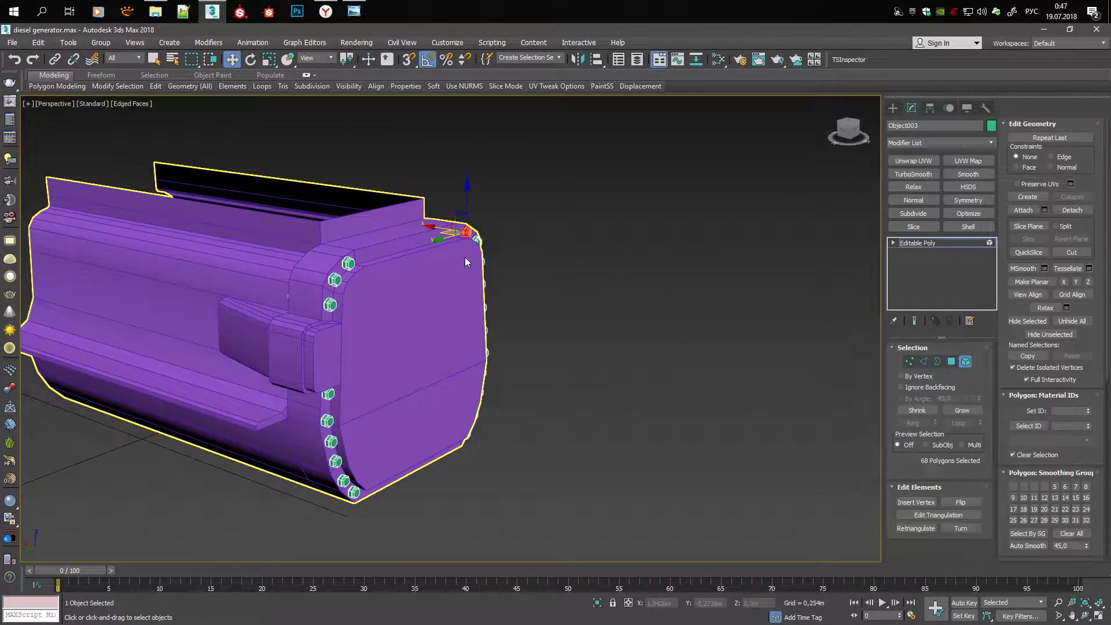
{"action": "scroll", "coordinate": [360, 212], "scroll_direction": "up", "scroll_amount": 5}
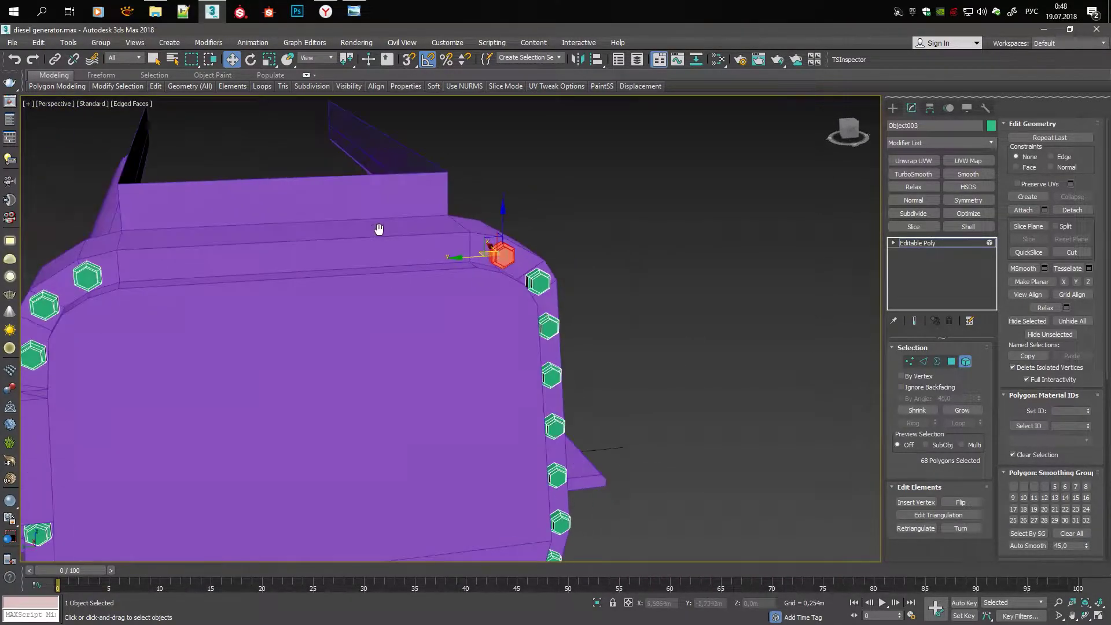
{"action": "middle_click_drag", "start_coordinate": [376, 228], "coordinate": [442, 255], "text": "alt"}
{"action": "left_click_drag", "start_coordinate": [441, 255], "coordinate": [377, 253], "text": "shift"}
{"action": "key", "text": "Return"}
{"action": "mouse_move", "coordinate": [377, 253]}
{"action": "middle_mouse_down", "text": "alt"}
{"action": "mouse_move", "coordinate": [482, 249]}
{"action": "mouse_move", "coordinate": [449, 221]}
{"action": "mouse_move", "coordinate": [394, 255]}
{"action": "mouse_move", "coordinate": [436, 191]}
{"action": "mouse_move", "coordinate": [505, 216]}
{"action": "middle_mouse_up", "text": "alt"}
Fill the top edge with more bolt-head clones and copy a row onto the bottom edge
{"action": "scroll", "coordinate": [435, 191], "scroll_direction": "up", "scroll_amount": 5}
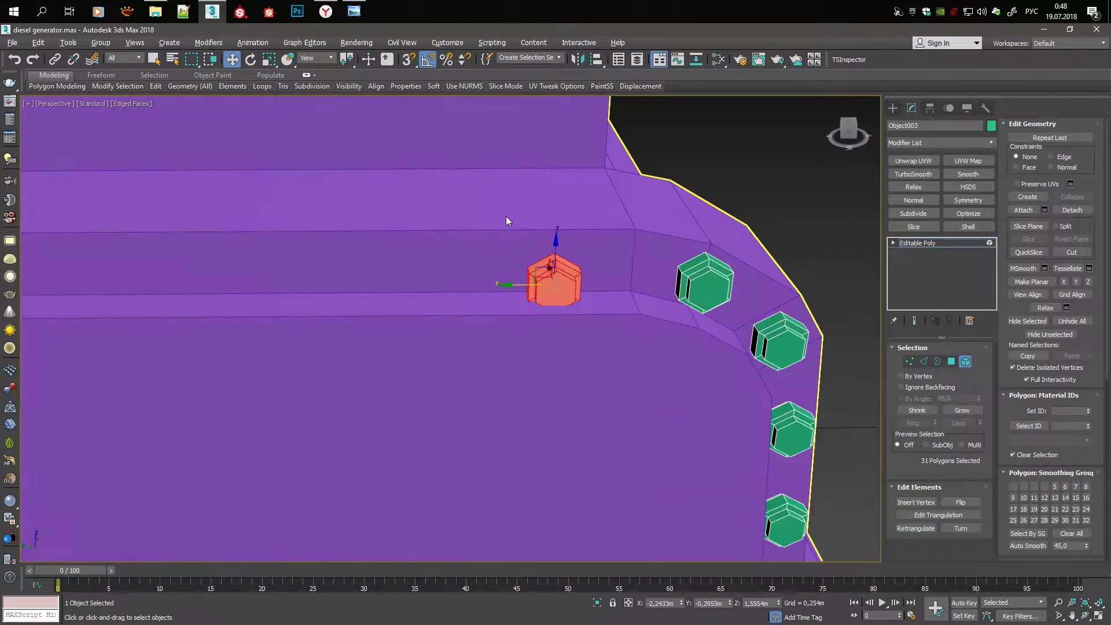
{"action": "key", "text": "l"}
{"action": "scroll", "coordinate": [322, 253], "scroll_direction": "up", "scroll_amount": 3}
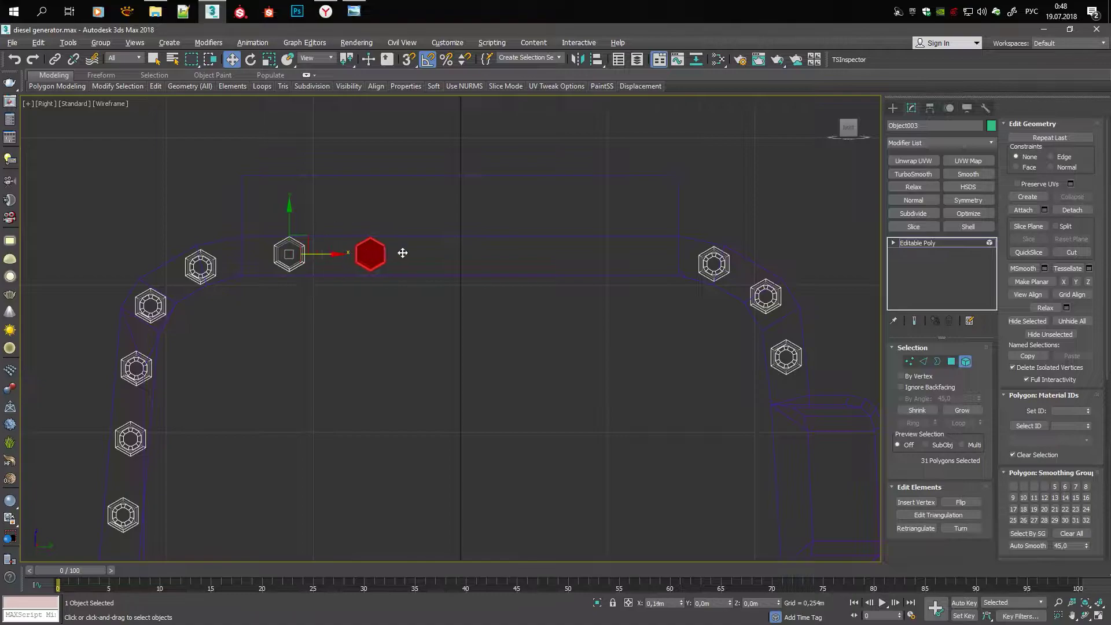
{"action": "left_click_drag", "start_coordinate": [402, 253], "coordinate": [402, 253]}
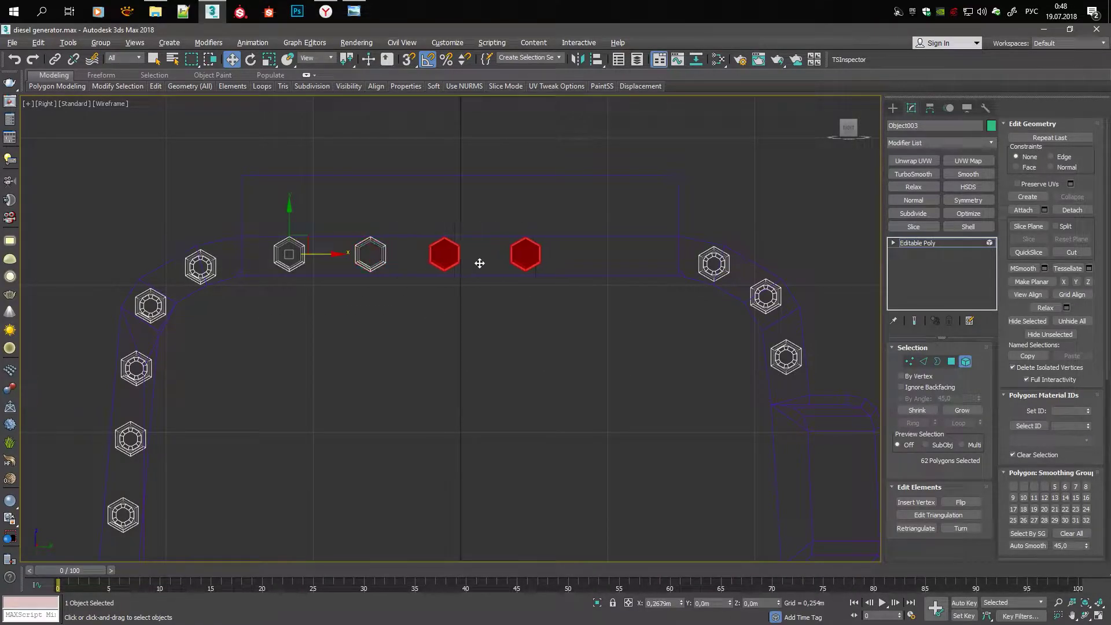
{"action": "left_click_drag", "start_coordinate": [480, 263], "coordinate": [480, 263]}
{"action": "left_click_drag", "start_coordinate": [562, 262], "coordinate": [562, 262], "text": "shift"}
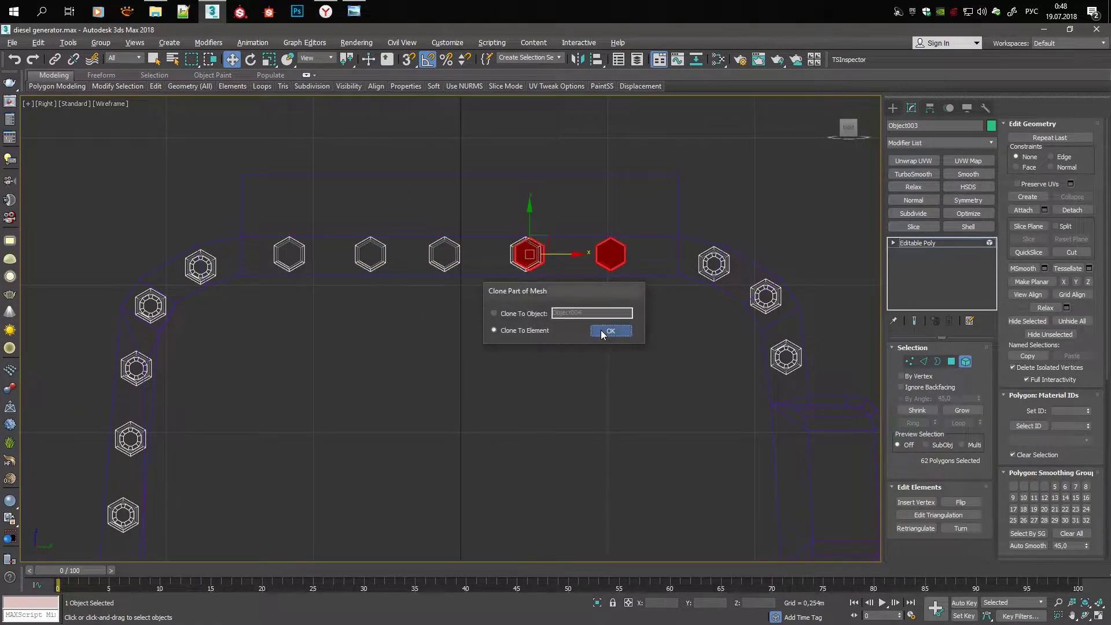
{"action": "left_click", "coordinate": [601, 330]}
{"action": "scroll", "coordinate": [520, 280], "scroll_direction": "down", "scroll_amount": 5}
{"action": "left_click_drag", "start_coordinate": [484, 352], "coordinate": [571, 395], "text": "shift"}
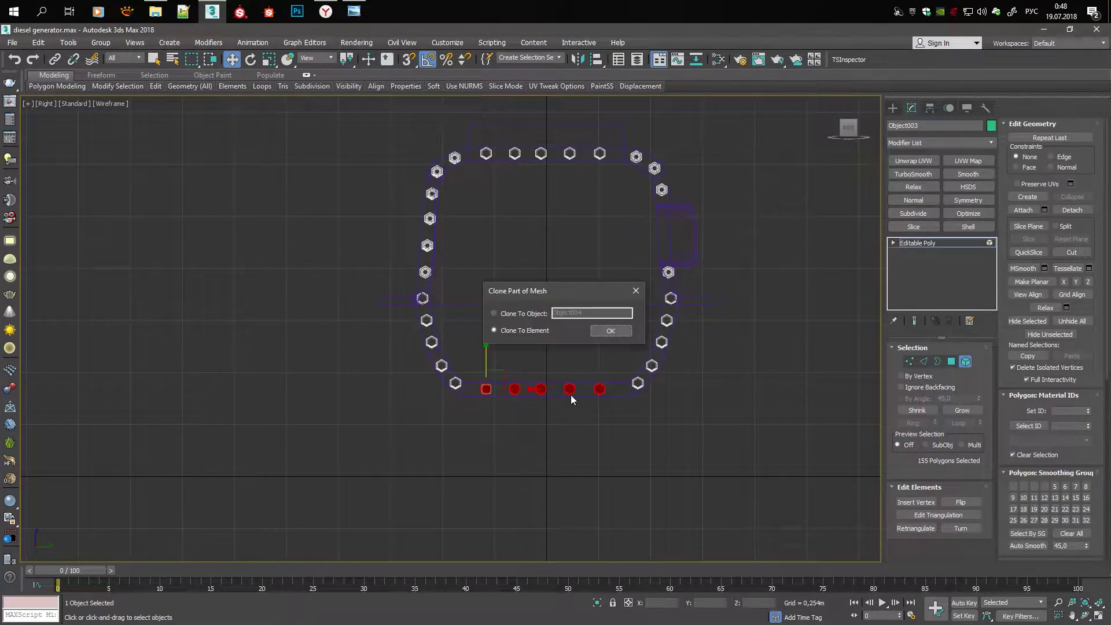
{"action": "left_click", "coordinate": [602, 328]}
Orbit the generator to inspect the finished bolt ring and compare against the reference photo
{"action": "scroll", "coordinate": [513, 284], "scroll_direction": "up", "scroll_amount": 5}
{"action": "scroll", "coordinate": [513, 285], "scroll_direction": "up", "scroll_amount": 3}
{"action": "scroll", "coordinate": [484, 422], "scroll_direction": "down", "scroll_amount": 5}
{"action": "scroll", "coordinate": [485, 427], "scroll_direction": "down", "scroll_amount": 3}
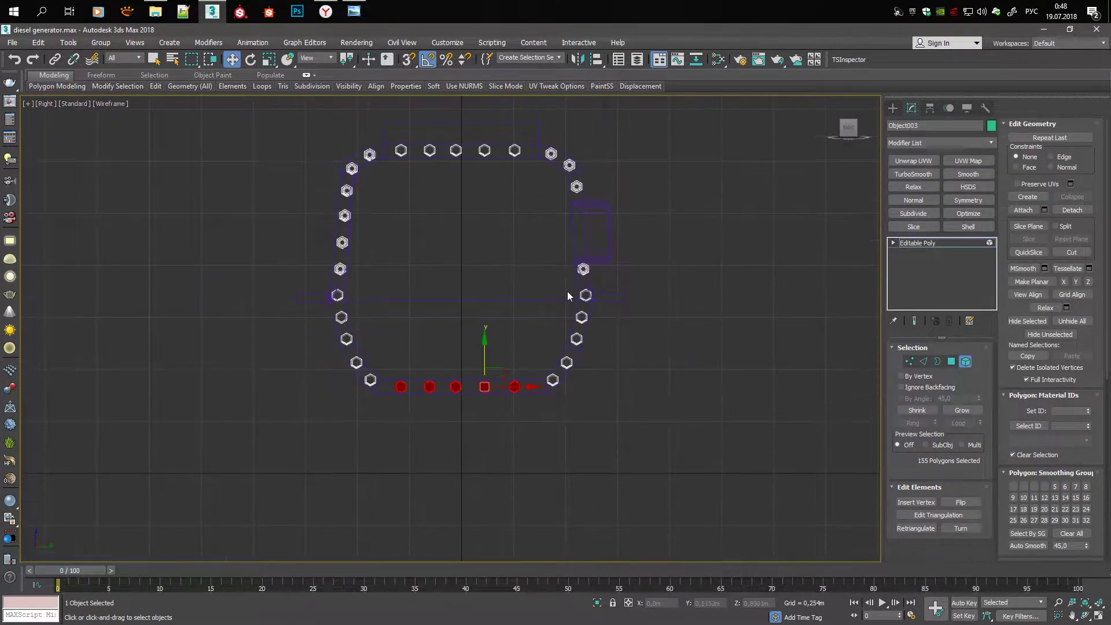
{"action": "key", "text": "p"}
{"action": "mouse_move", "coordinate": [616, 410]}
{"action": "middle_mouse_down", "text": "alt"}
{"action": "mouse_move", "coordinate": [609, 270]}
{"action": "mouse_move", "coordinate": [382, 221]}
{"action": "mouse_move", "coordinate": [512, 273]}
{"action": "mouse_move", "coordinate": [528, 225]}
{"action": "mouse_move", "coordinate": [376, 205]}
{"action": "middle_mouse_up", "text": "alt"}
{"action": "scroll", "coordinate": [220, 209], "scroll_direction": "up", "scroll_amount": 5}
{"action": "scroll", "coordinate": [221, 213], "scroll_direction": "down", "scroll_amount": 5}
{"action": "mouse_move", "coordinate": [221, 213]}
{"action": "middle_mouse_down", "text": "alt"}
{"action": "mouse_move", "coordinate": [467, 229]}
{"action": "mouse_move", "coordinate": [543, 214]}
{"action": "mouse_move", "coordinate": [498, 191]}
{"action": "middle_mouse_up", "text": "alt"}
{"action": "left_click", "coordinate": [355, 10]}
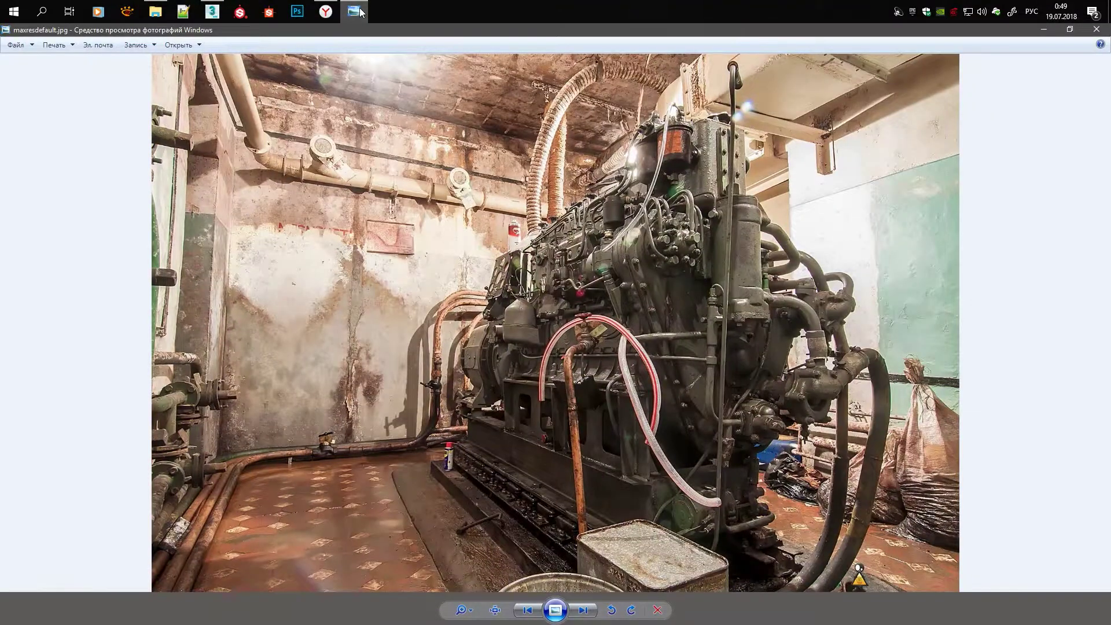
{"action": "left_click", "coordinate": [355, 11]}
{"action": "scroll", "coordinate": [398, 390], "scroll_direction": "up", "scroll_amount": 5}
{"action": "left_click", "coordinate": [892, 107]}
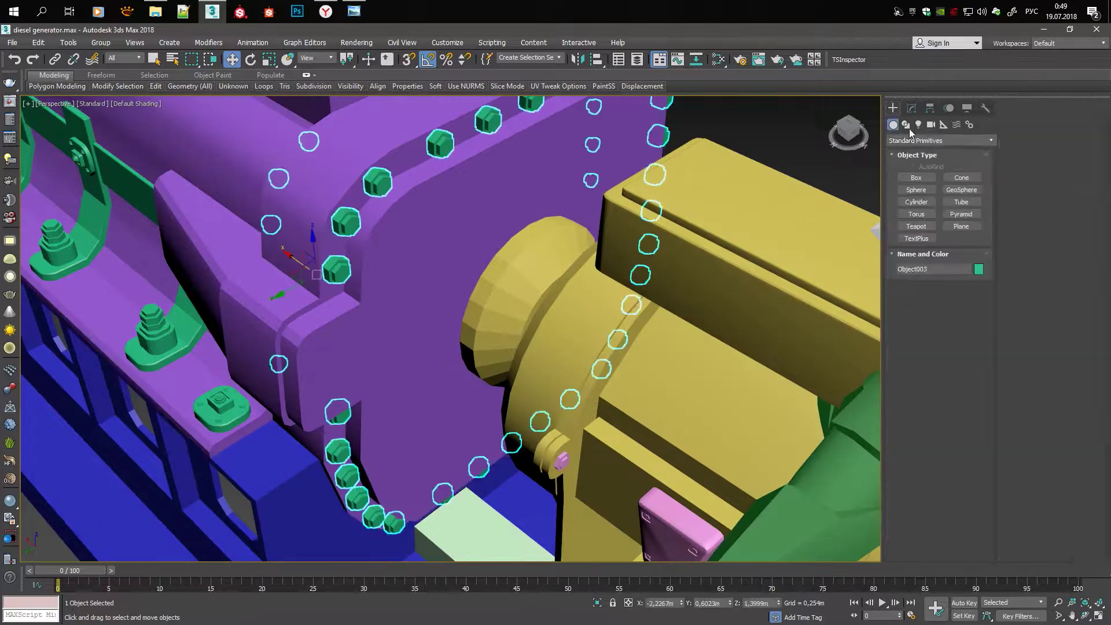
Select the end polygon of the small purple box beside the flange
{"action": "left_click", "coordinate": [335, 363]}
{"action": "key", "text": "F4"}
{"action": "key", "text": "4"}
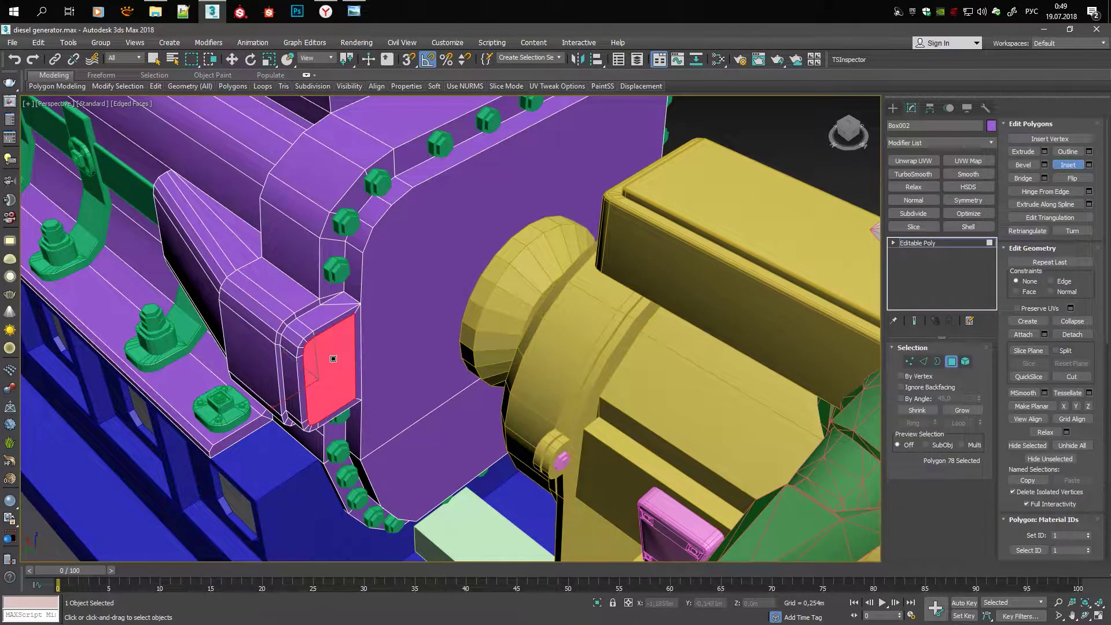
{"action": "key", "text": "1"}
{"action": "key", "text": "w"}
{"action": "scroll", "coordinate": [333, 359], "scroll_direction": "up", "scroll_amount": 5}
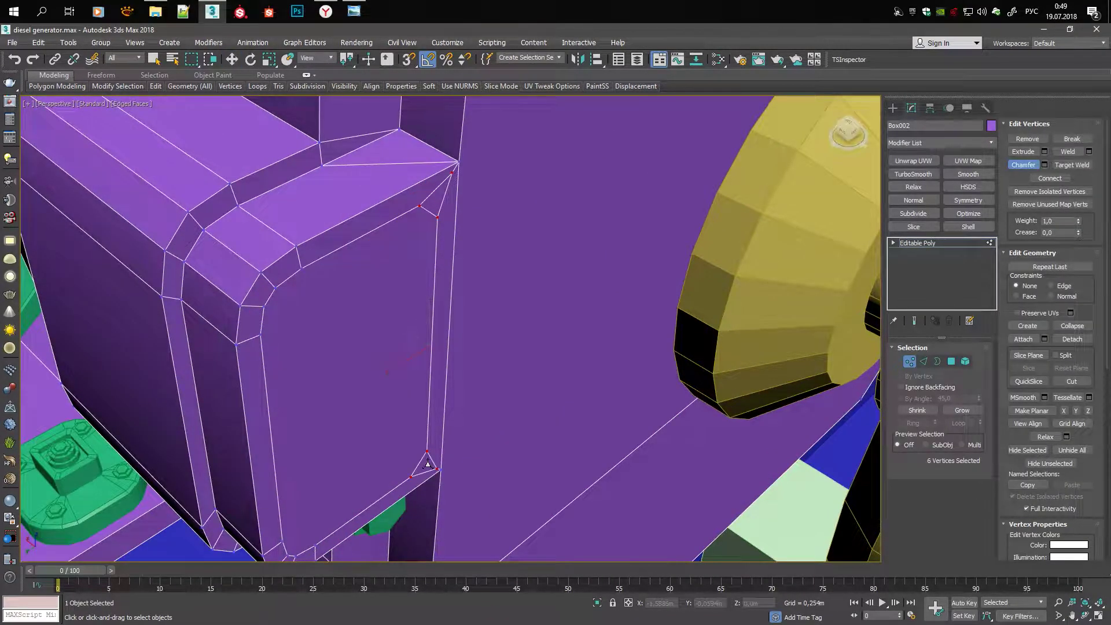
{"action": "middle_click_drag", "start_coordinate": [428, 464], "coordinate": [438, 362], "text": "alt"}
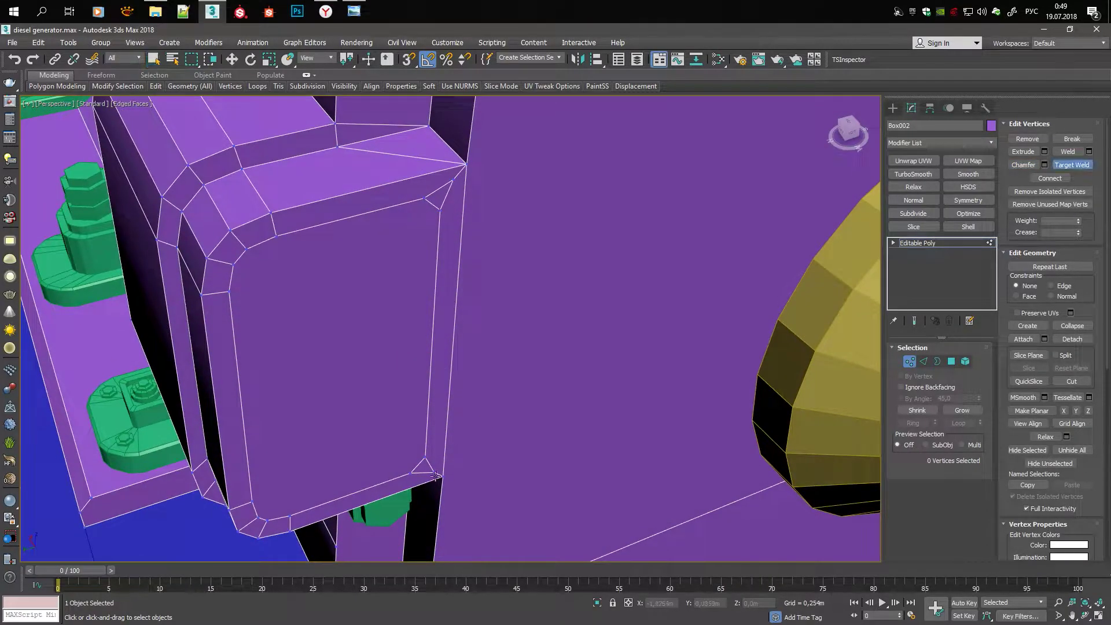
{"action": "key", "text": "4"}
{"action": "key", "text": "q"}
{"action": "left_click", "coordinate": [371, 298]}
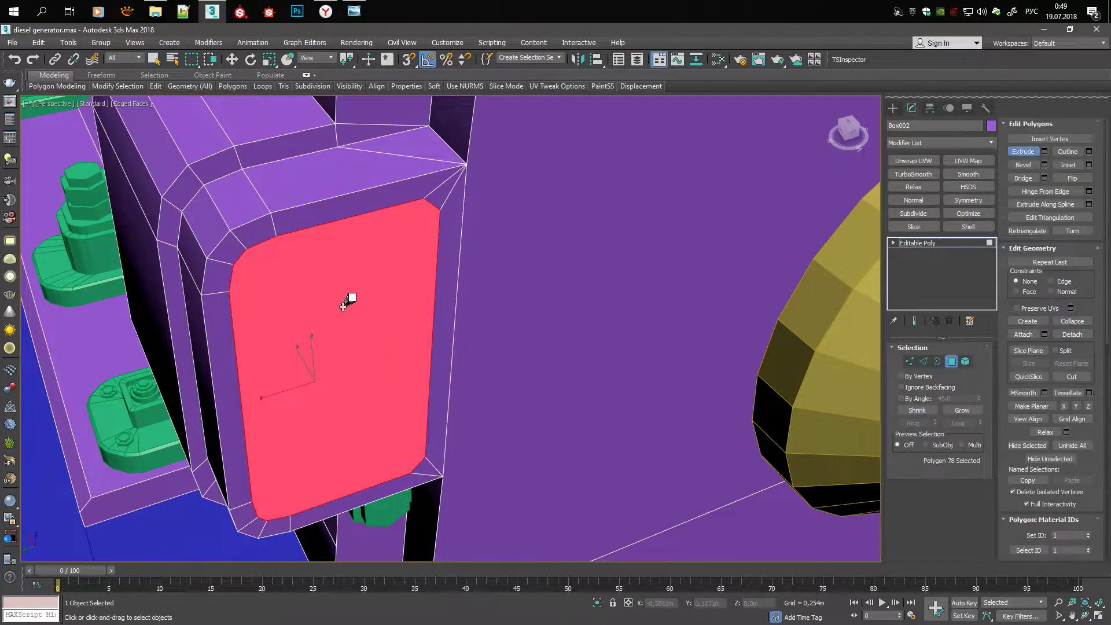
Delete the end polygon and rotate the open border about 90° into an angled spout
{"action": "key", "text": "shift+z"}
{"action": "key", "text": "shift+z"}
{"action": "key", "text": "w"}
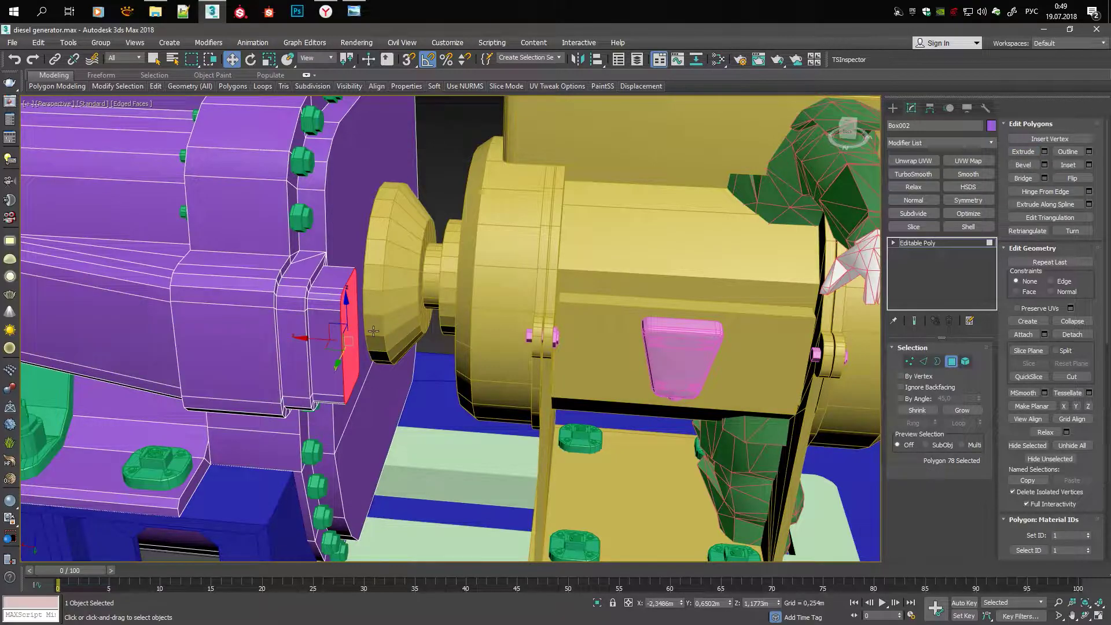
{"action": "key", "text": "Delete"}
{"action": "key", "text": "3"}
{"action": "left_click", "coordinate": [348, 325]}
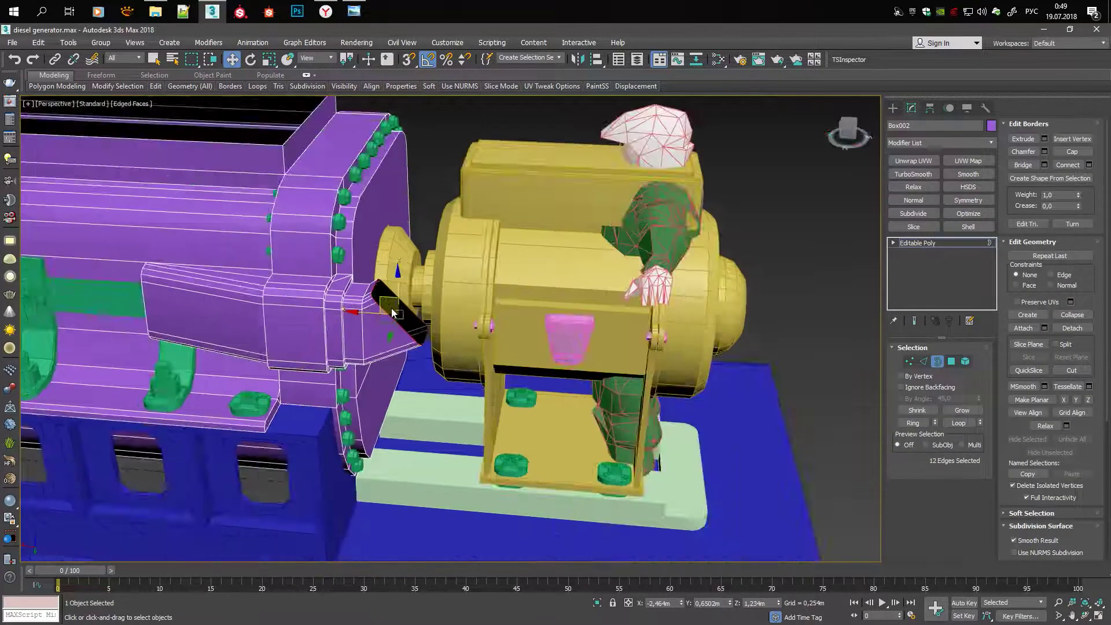
{"action": "middle_click_drag", "start_coordinate": [362, 311], "coordinate": [387, 281], "text": "alt"}
{"action": "key", "text": "z"}
{"action": "key", "text": "e"}
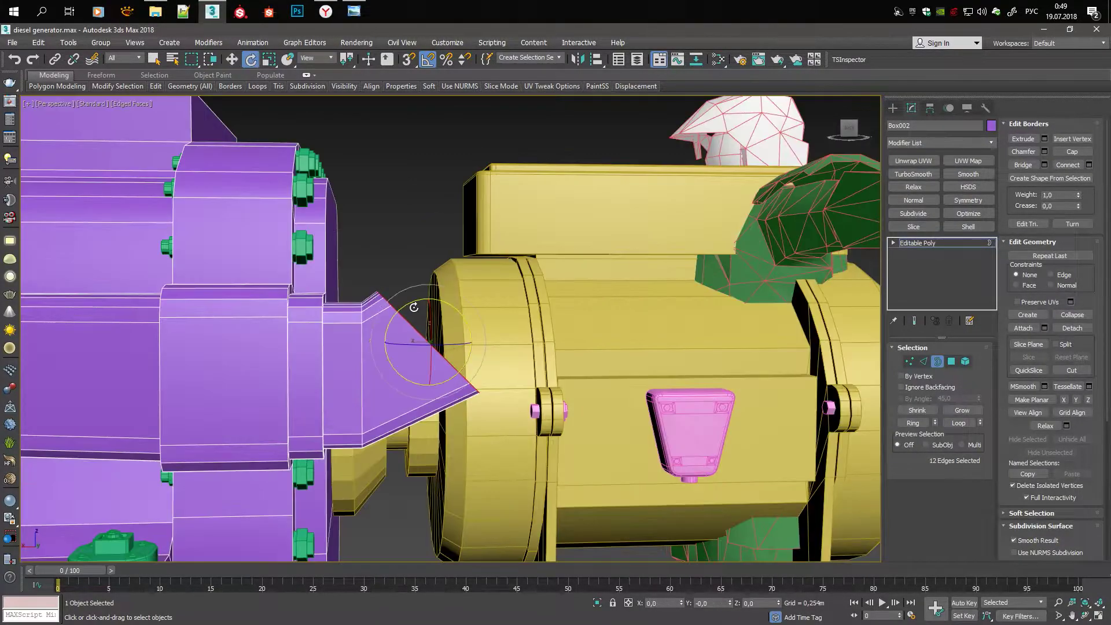
{"action": "left_click_drag", "start_coordinate": [452, 308], "coordinate": [391, 264]}
Orbit out over the whole generator and select the human scale figure
{"action": "key", "text": "w"}
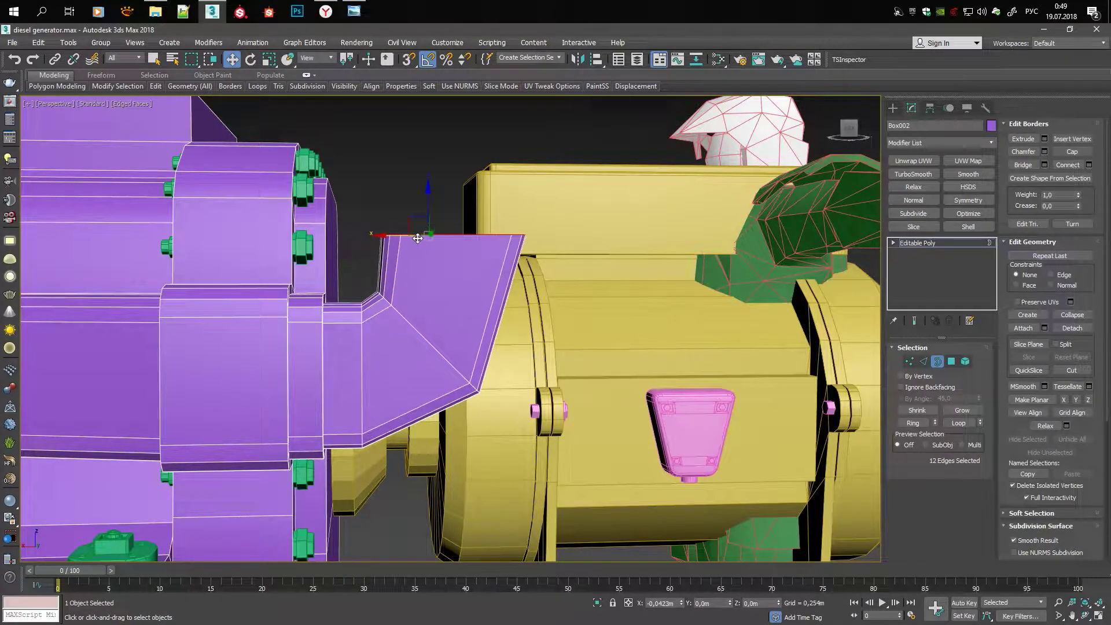
{"action": "scroll", "coordinate": [418, 237], "scroll_direction": "down", "scroll_amount": 5}
{"action": "mouse_move", "coordinate": [417, 237]}
{"action": "middle_mouse_down", "text": "alt"}
{"action": "mouse_move", "coordinate": [438, 167]}
{"action": "mouse_move", "coordinate": [226, 195]}
{"action": "middle_mouse_up", "text": "alt"}
{"action": "scroll", "coordinate": [438, 167], "scroll_direction": "down", "scroll_amount": 5}
{"action": "left_click", "coordinate": [604, 472]}
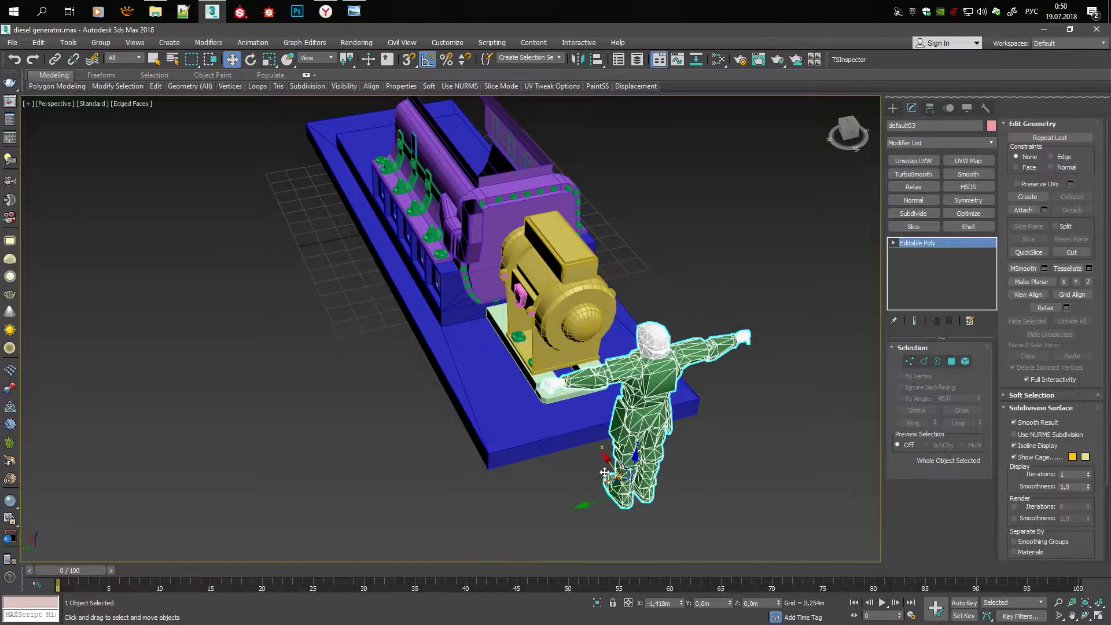
Orbit in on the purple engine block, select it, and compare with the reference photo
{"action": "mouse_move", "coordinate": [604, 472]}
{"action": "middle_mouse_down", "text": "alt"}
{"action": "mouse_move", "coordinate": [405, 231]}
{"action": "mouse_move", "coordinate": [567, 278]}
{"action": "middle_mouse_up", "text": "alt"}
{"action": "left_click", "coordinate": [405, 231]}
{"action": "scroll", "coordinate": [405, 232], "scroll_direction": "down", "scroll_amount": 4}
{"action": "scroll", "coordinate": [410, 215], "scroll_direction": "up", "scroll_amount": 5}
{"action": "scroll", "coordinate": [567, 278], "scroll_direction": "up", "scroll_amount": 5}
{"action": "left_click", "coordinate": [354, 8]}
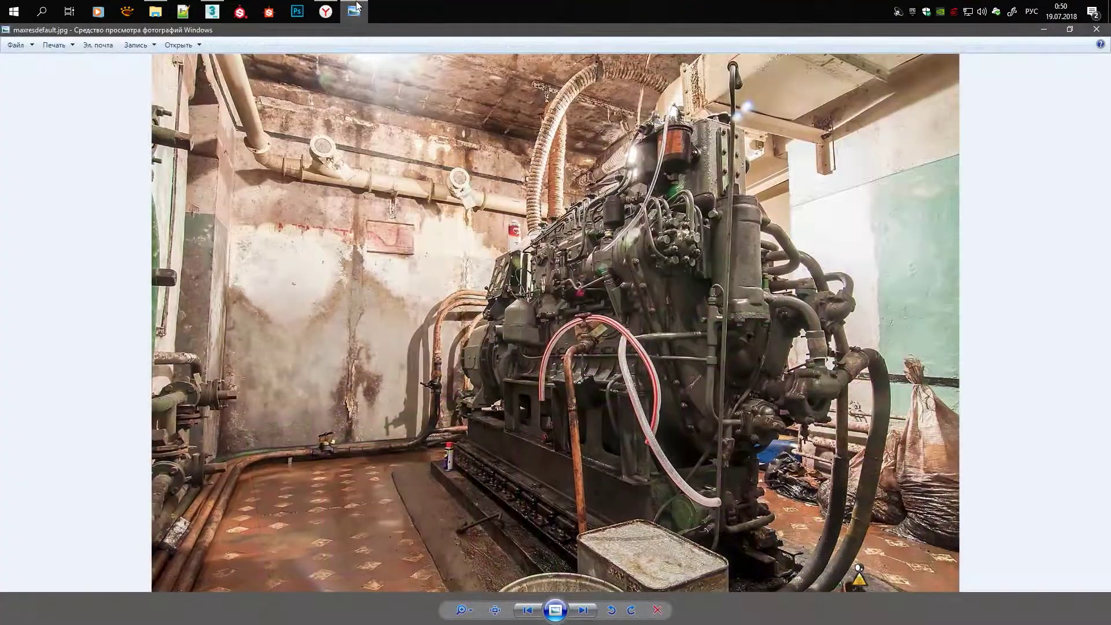
{"action": "left_click", "coordinate": [213, 11]}
Orbit to the small panel beside the alternator, select it, and bring up the reference photos
{"action": "middle_click_drag", "start_coordinate": [406, 289], "coordinate": [579, 201], "text": "alt"}
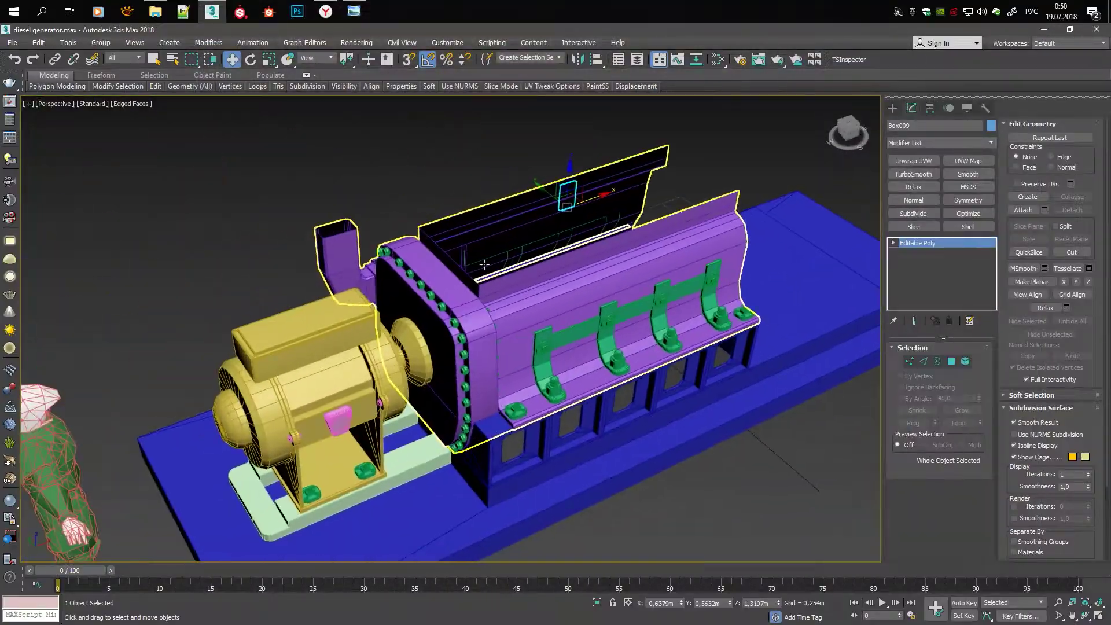
{"action": "left_click", "coordinate": [579, 201]}
{"action": "middle_click_drag", "start_coordinate": [324, 347], "coordinate": [405, 289], "text": "alt"}
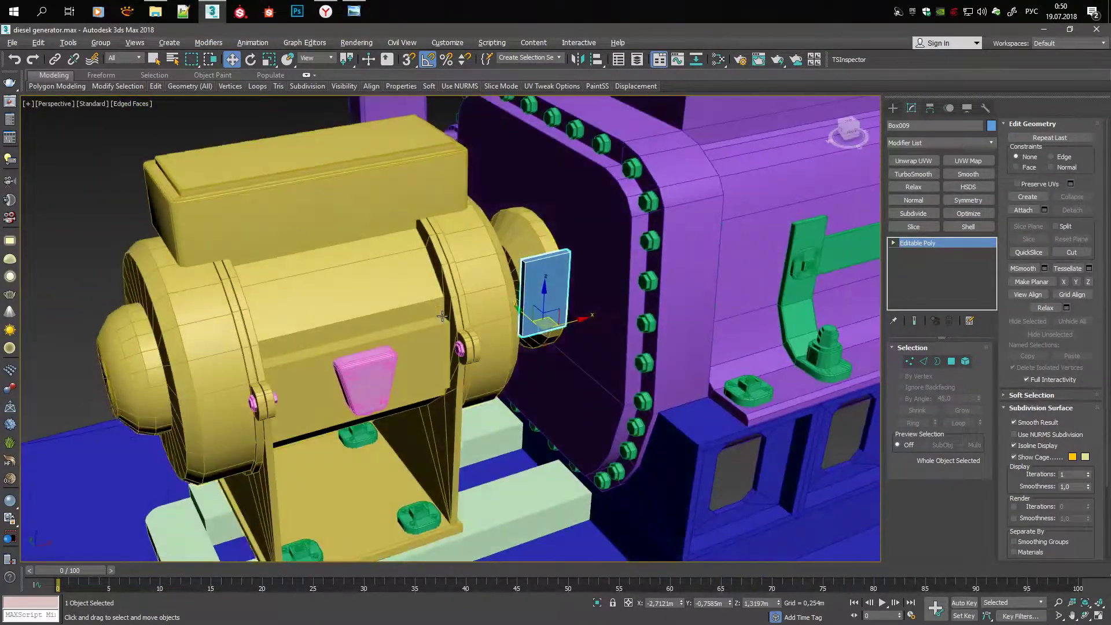
{"action": "left_click", "coordinate": [354, 10]}
Page through the next reference photos, from the two engines to a generator set with a gauge panel
{"action": "key", "text": "Right"}
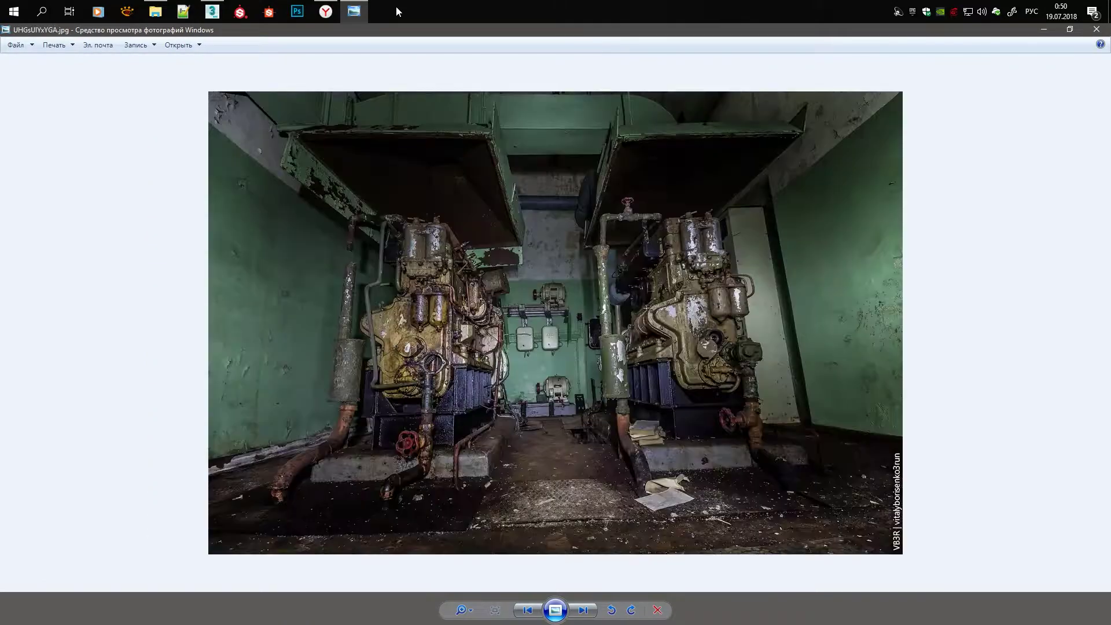
{"action": "scroll", "coordinate": [482, 304], "scroll_direction": "up", "scroll_amount": 2}
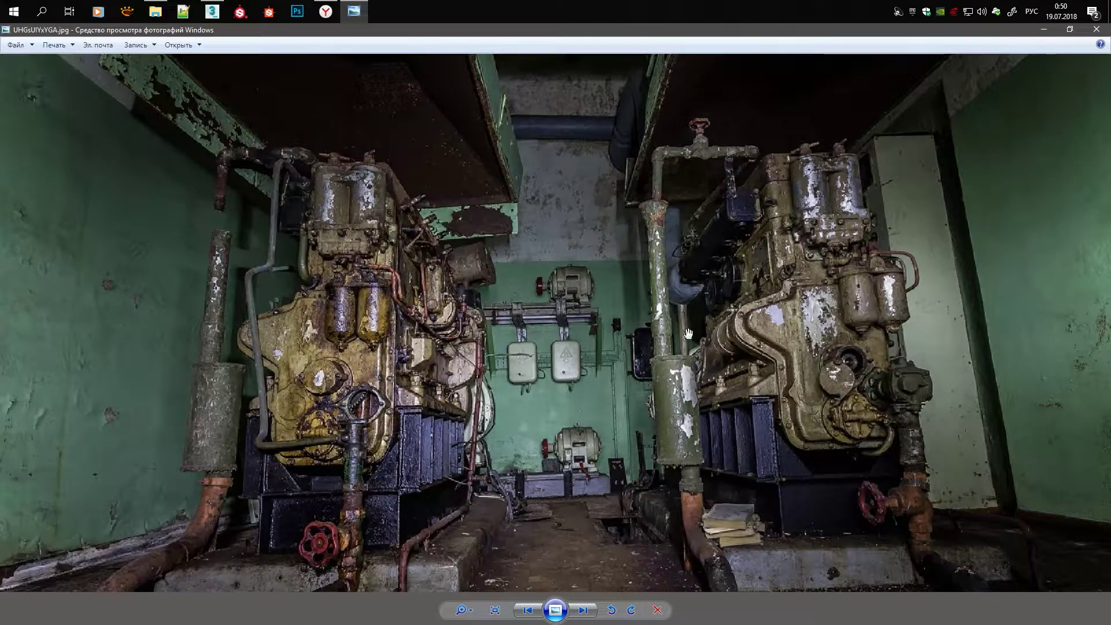
{"action": "key", "text": "Right"}
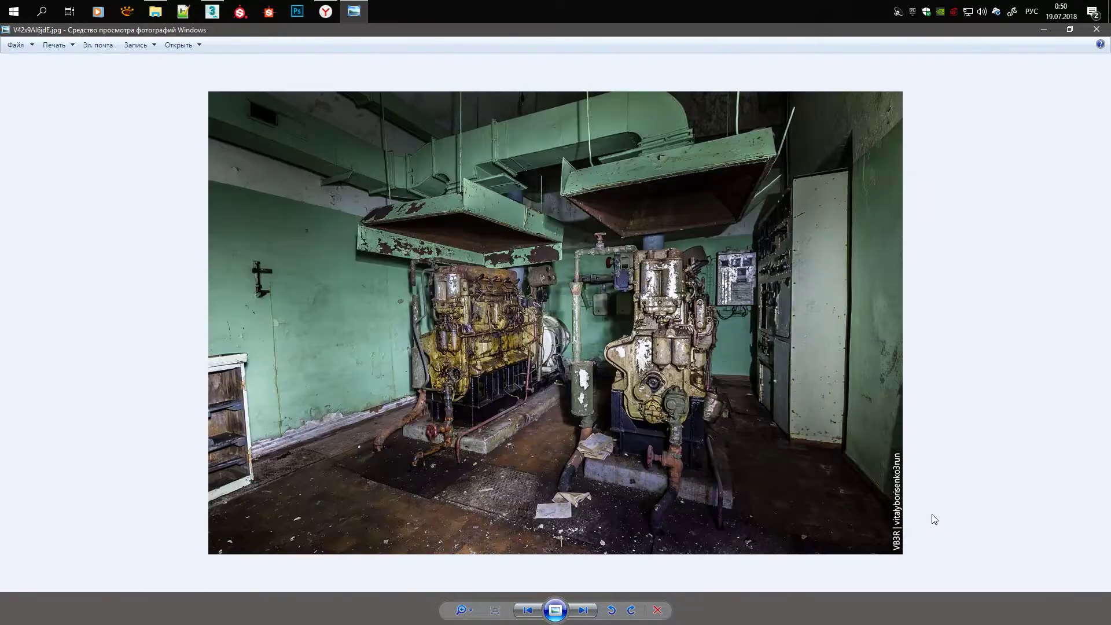
{"action": "key", "text": "Right"}
{"action": "key", "text": "Right"}
{"action": "key", "text": "Right"}
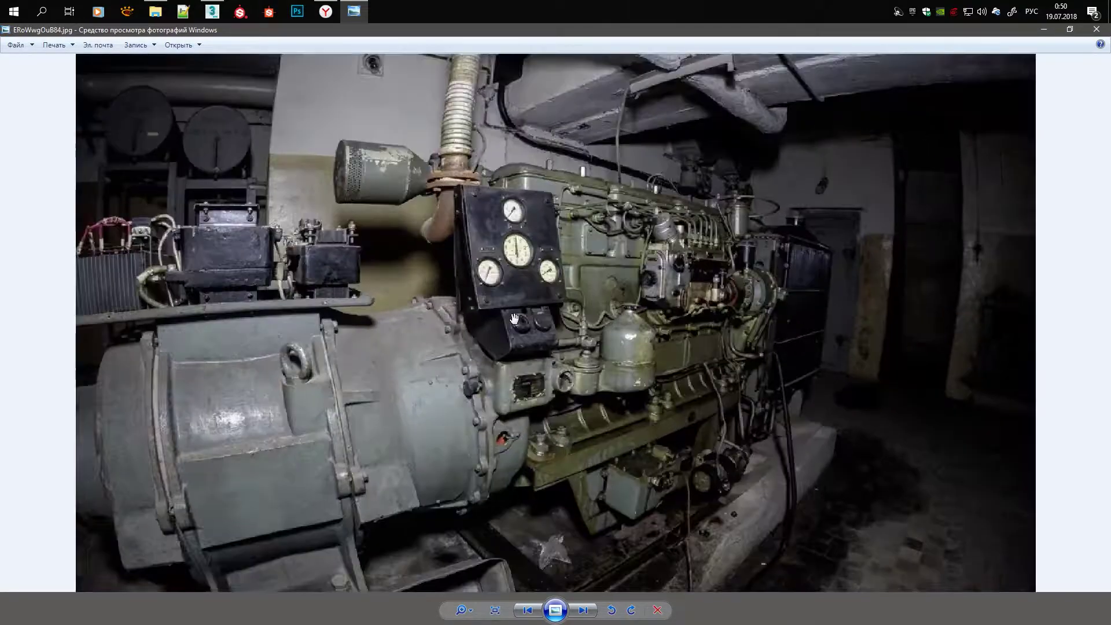
{"action": "scroll", "coordinate": [514, 318], "scroll_direction": "down", "scroll_amount": 3}
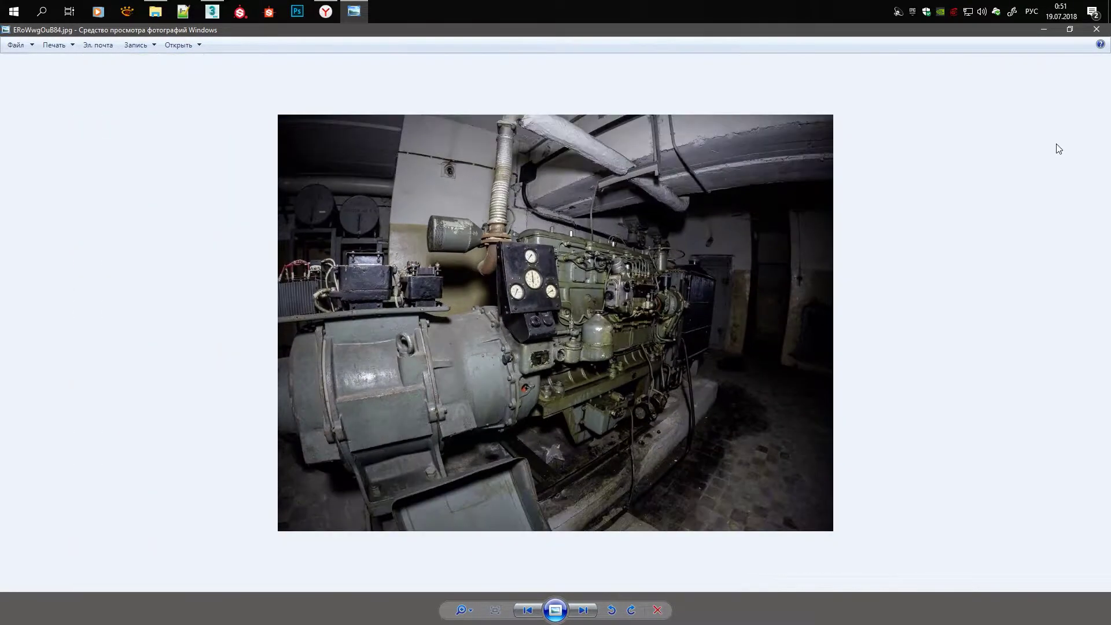
Vertex-snap the thin box Box009 onto the yellow alternator's upper housing and settle it in place
{"action": "left_click", "coordinate": [1044, 29]}
{"action": "scroll", "coordinate": [533, 277], "scroll_direction": "up", "scroll_amount": 2}
{"action": "middle_click_drag", "start_coordinate": [533, 278], "coordinate": [531, 340], "text": "alt"}
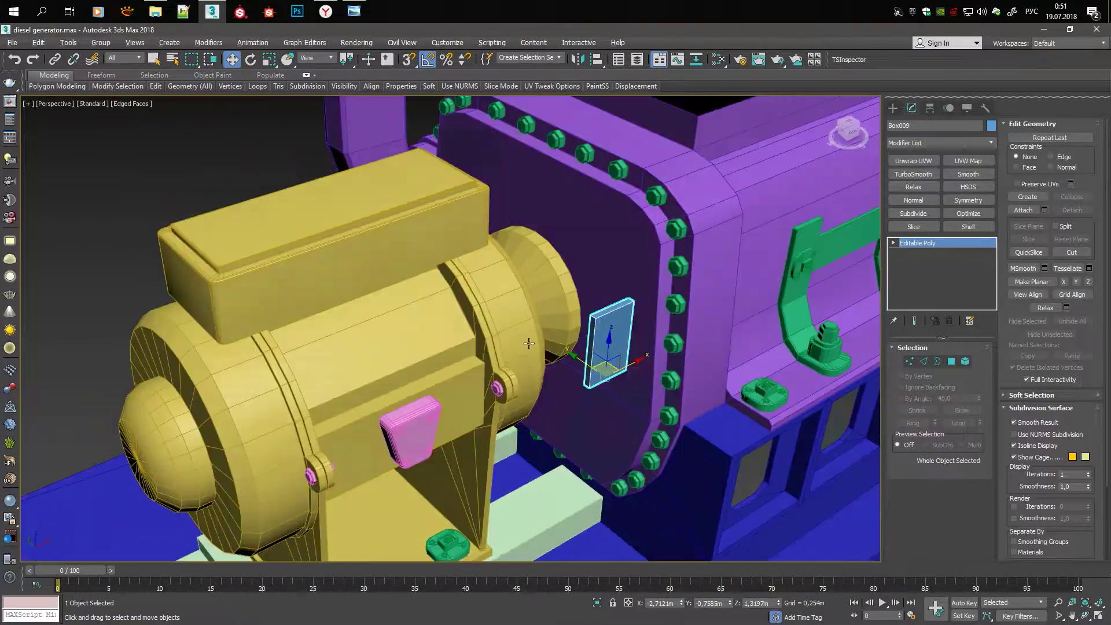
{"action": "scroll", "coordinate": [612, 351], "scroll_direction": "up", "scroll_amount": 5}
{"action": "left_click_drag", "start_coordinate": [612, 351], "coordinate": [324, 348]}
{"action": "scroll", "coordinate": [324, 347], "scroll_direction": "up", "scroll_amount": 3}
{"action": "mouse_move", "coordinate": [405, 278]}
{"action": "left_mouse_down"}
{"action": "mouse_move", "coordinate": [533, 231]}
{"action": "mouse_move", "coordinate": [465, 289]}
{"action": "left_mouse_up"}
{"action": "scroll", "coordinate": [533, 232], "scroll_direction": "down", "scroll_amount": 1}
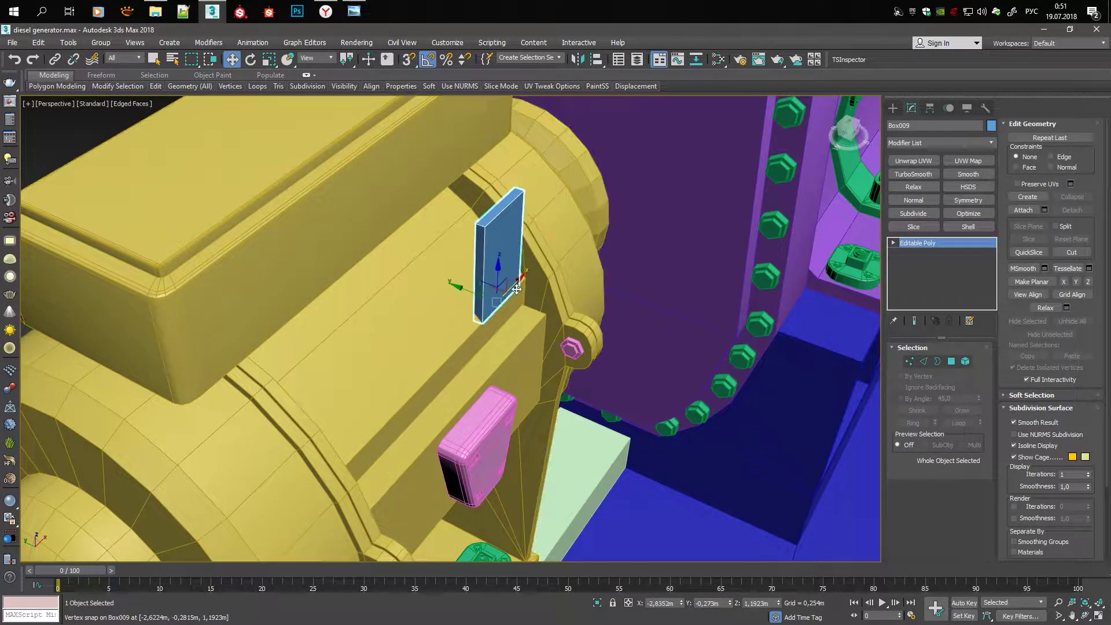
{"action": "scroll", "coordinate": [465, 289], "scroll_direction": "up", "scroll_amount": 3}
{"action": "right_click", "coordinate": [471, 253]}
{"action": "key", "text": "Escape"}
Select the yellow alternator Cylinder001 in Edge mode to work on its top section
{"action": "middle_click_drag", "start_coordinate": [522, 372], "coordinate": [405, 290], "text": "alt"}
{"action": "left_click", "coordinate": [289, 272]}
{"action": "key", "text": "2"}
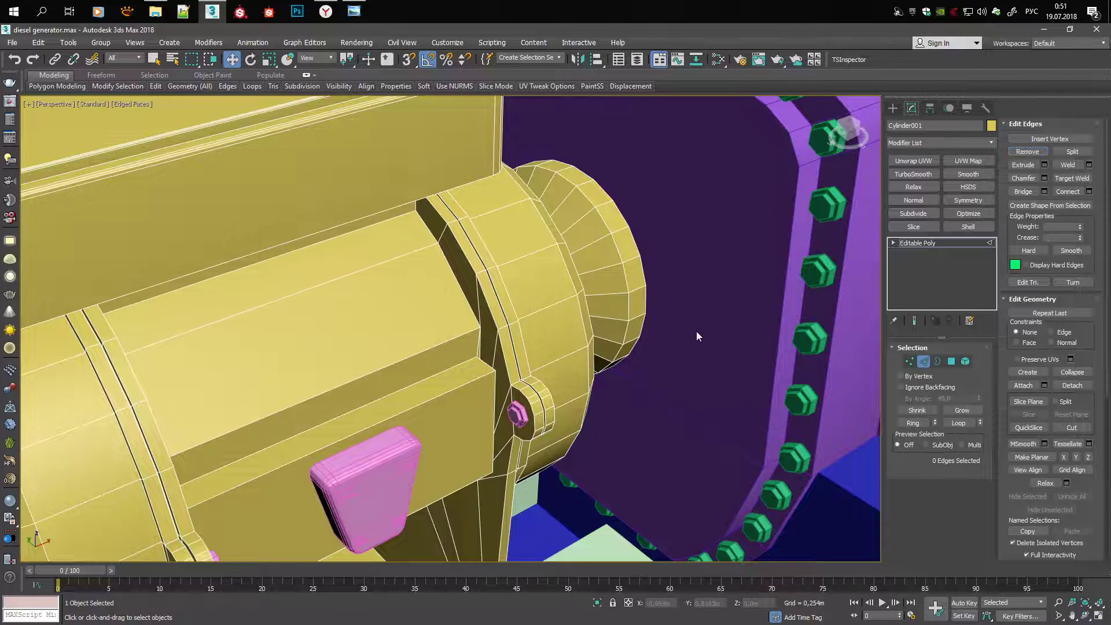
{"action": "middle_click_drag", "start_coordinate": [630, 279], "coordinate": [470, 240], "text": "alt"}
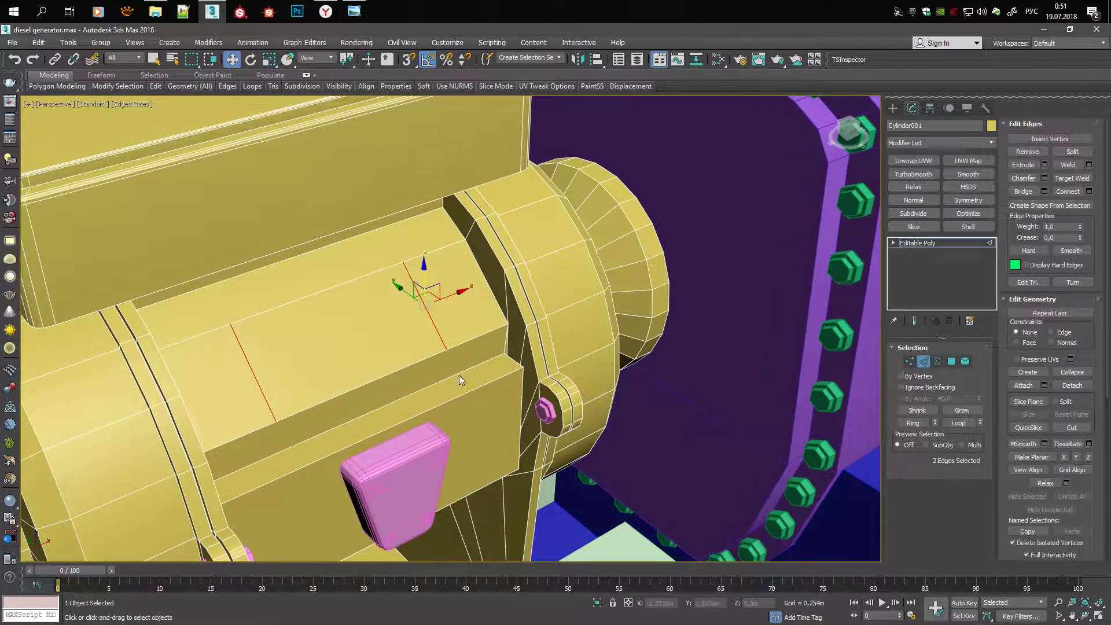
Delete the alternator's top rectangular polygon and pull its border up into a raised box
{"action": "key", "text": "4"}
{"action": "left_click", "coordinate": [326, 297]}
{"action": "middle_click_drag", "start_coordinate": [335, 340], "coordinate": [376, 330], "text": "alt"}
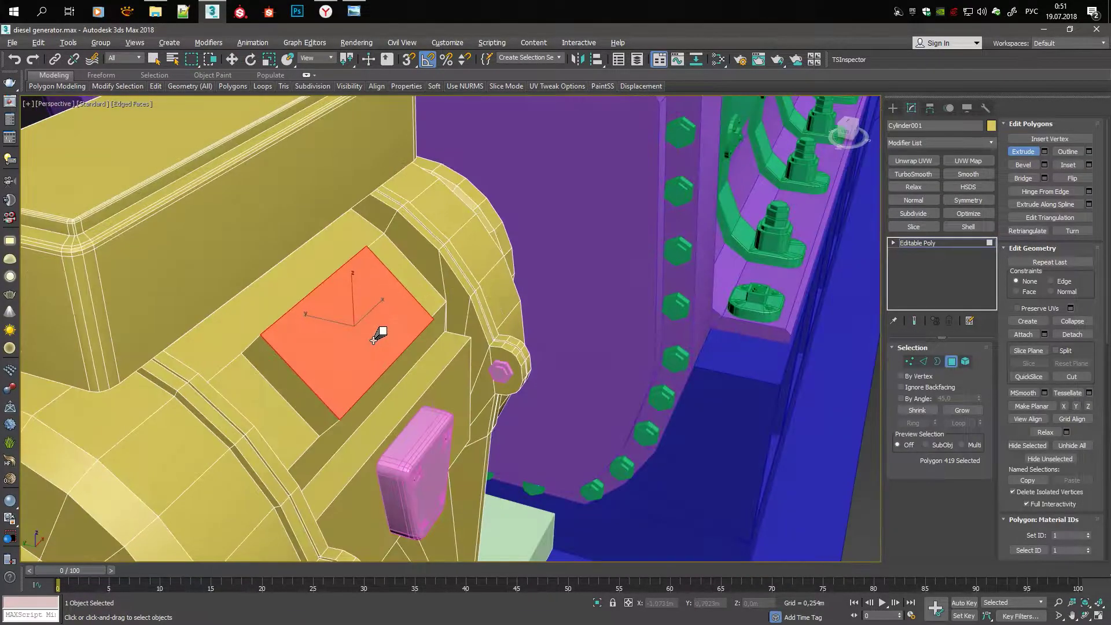
{"action": "key", "text": "Delete"}
{"action": "key", "text": "3"}
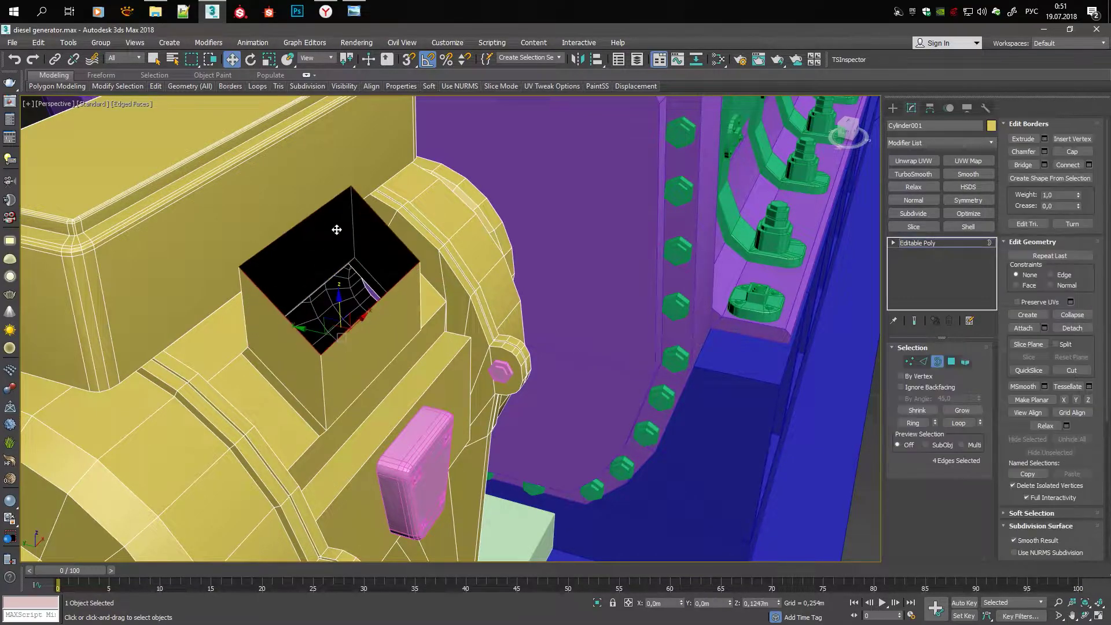
{"action": "left_click", "coordinate": [347, 234]}
{"action": "key", "text": "w"}
{"action": "mouse_move", "coordinate": [347, 234]}
{"action": "middle_mouse_down", "text": "alt"}
{"action": "mouse_move", "coordinate": [369, 210]}
{"action": "mouse_move", "coordinate": [339, 318]}
{"action": "middle_mouse_up", "text": "alt"}
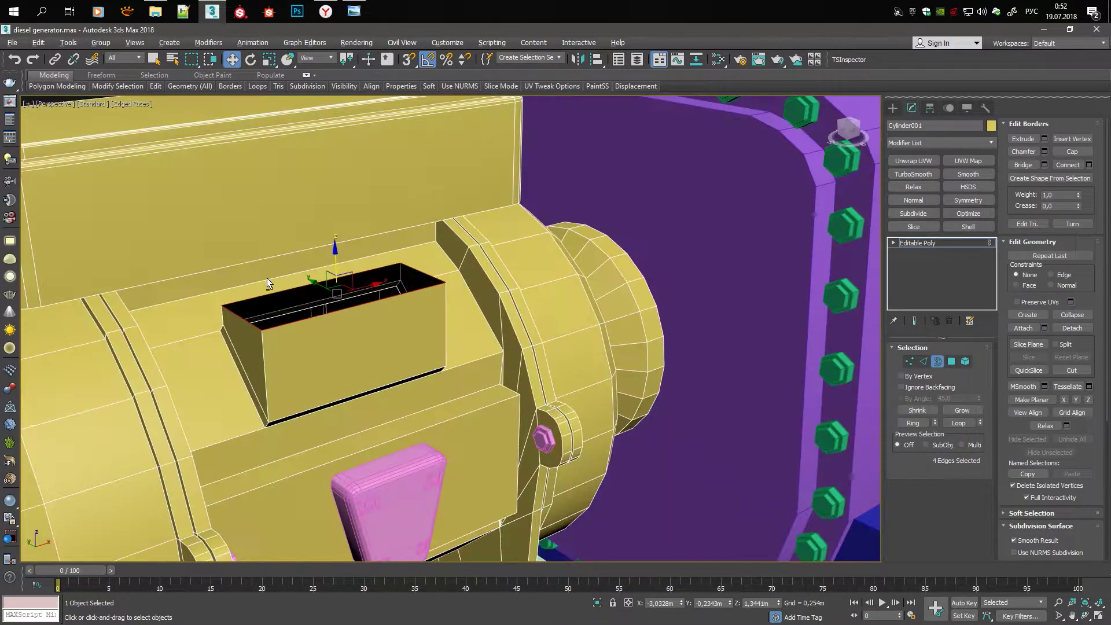
Lift the top border higher, scale it, and cap the open top
{"action": "mouse_move", "coordinate": [421, 301]}
{"action": "left_mouse_down", "text": "shift"}
{"action": "mouse_move", "coordinate": [411, 193]}
{"action": "mouse_move", "coordinate": [428, 145]}
{"action": "left_mouse_up", "text": "shift"}
{"action": "key", "text": "r"}
{"action": "mouse_move", "coordinate": [428, 144]}
{"action": "middle_mouse_down", "text": "alt"}
{"action": "mouse_move", "coordinate": [495, 275]}
{"action": "mouse_move", "coordinate": [442, 262]}
{"action": "mouse_move", "coordinate": [352, 445]}
{"action": "mouse_move", "coordinate": [364, 434]}
{"action": "middle_mouse_up", "text": "alt"}
{"action": "key", "text": "alt+p"}
{"action": "key", "text": "w"}
Delete the block's top strip of faces and scale the opening's border to 75% width
{"action": "key", "text": "4"}
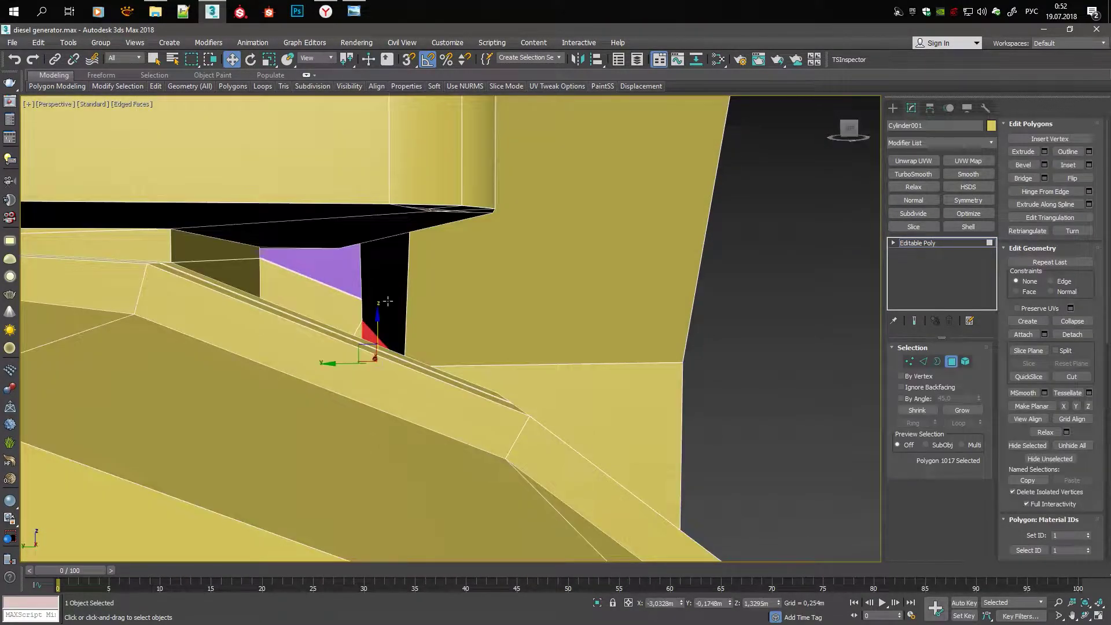
{"action": "mouse_move", "coordinate": [388, 300]}
{"action": "middle_mouse_down", "text": "alt"}
{"action": "mouse_move", "coordinate": [374, 240]}
{"action": "mouse_move", "coordinate": [362, 241]}
{"action": "mouse_move", "coordinate": [431, 271]}
{"action": "mouse_move", "coordinate": [454, 186]}
{"action": "mouse_move", "coordinate": [446, 274]}
{"action": "middle_mouse_up", "text": "alt"}
{"action": "left_click", "coordinate": [373, 241]}
{"action": "key", "text": "Delete"}
{"action": "key", "text": "3"}
{"action": "left_click", "coordinate": [450, 194]}
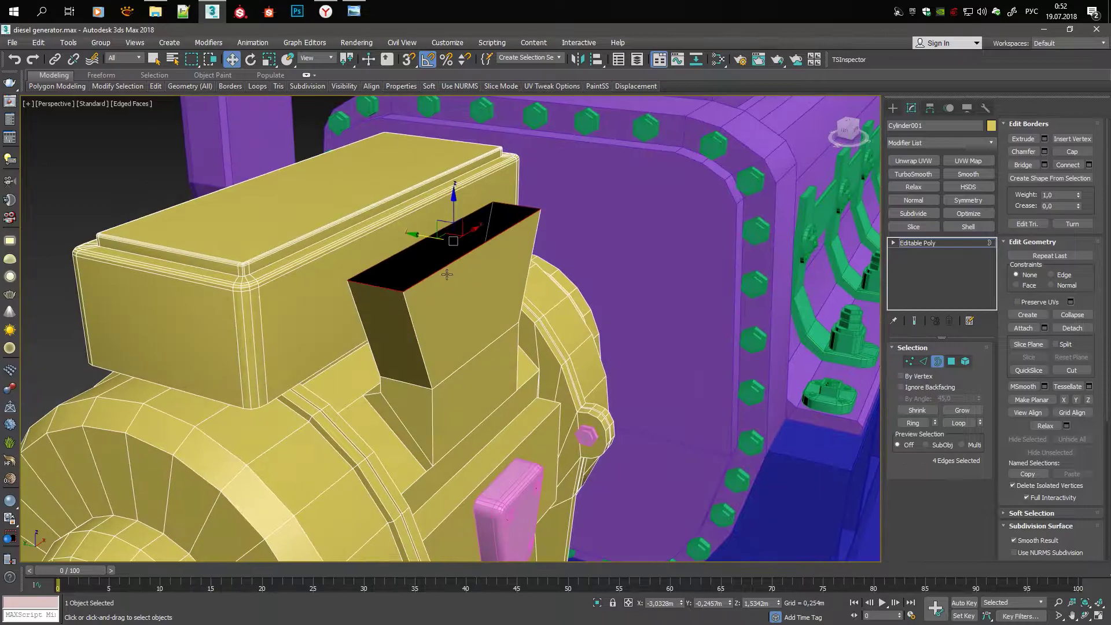
{"action": "key", "text": "r"}
{"action": "left_click_drag", "start_coordinate": [447, 274], "coordinate": [435, 252]}
Slide the block's back top edge to form the sloping front
{"action": "middle_click_drag", "start_coordinate": [436, 265], "coordinate": [487, 258], "text": "alt"}
{"action": "key", "text": "2"}
{"action": "left_click", "coordinate": [487, 259]}
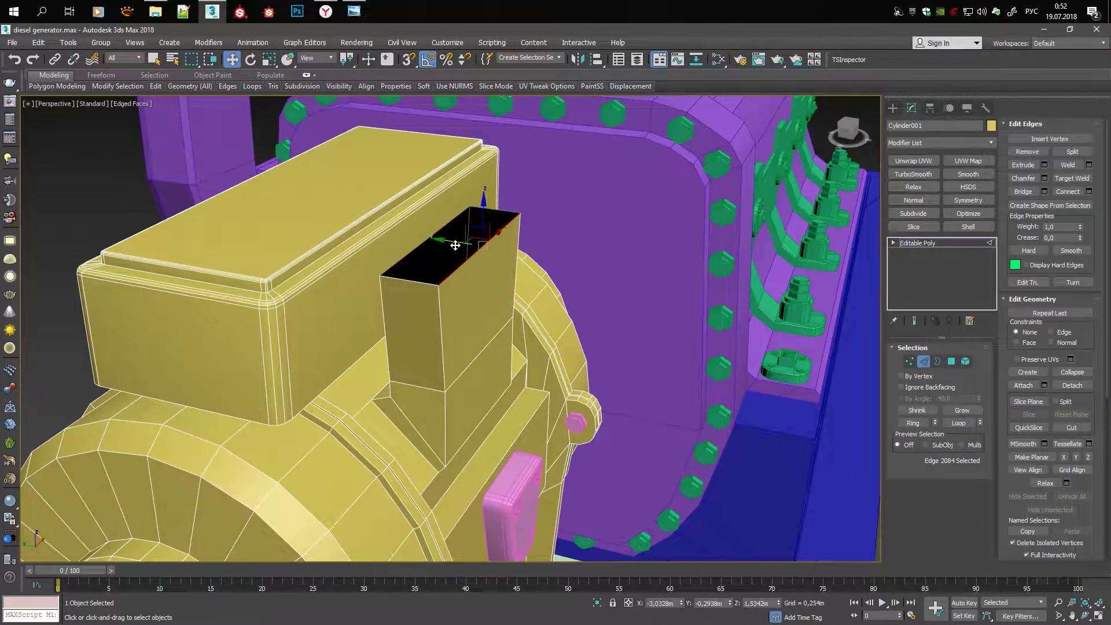
{"action": "left_click_drag", "start_coordinate": [456, 245], "coordinate": [426, 237]}
{"action": "key", "text": "3"}
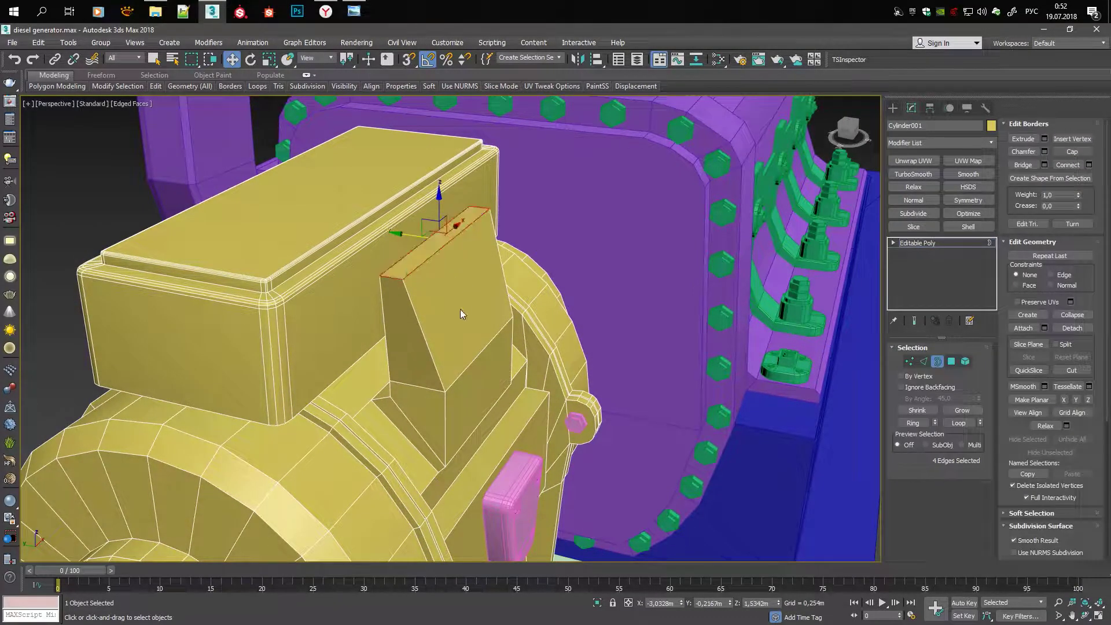
{"action": "middle_click_drag", "start_coordinate": [460, 313], "coordinate": [376, 354], "text": "alt"}
Inset the raised block's sloping front face to form a border
{"action": "key", "text": "1"}
{"action": "key", "text": "s"}
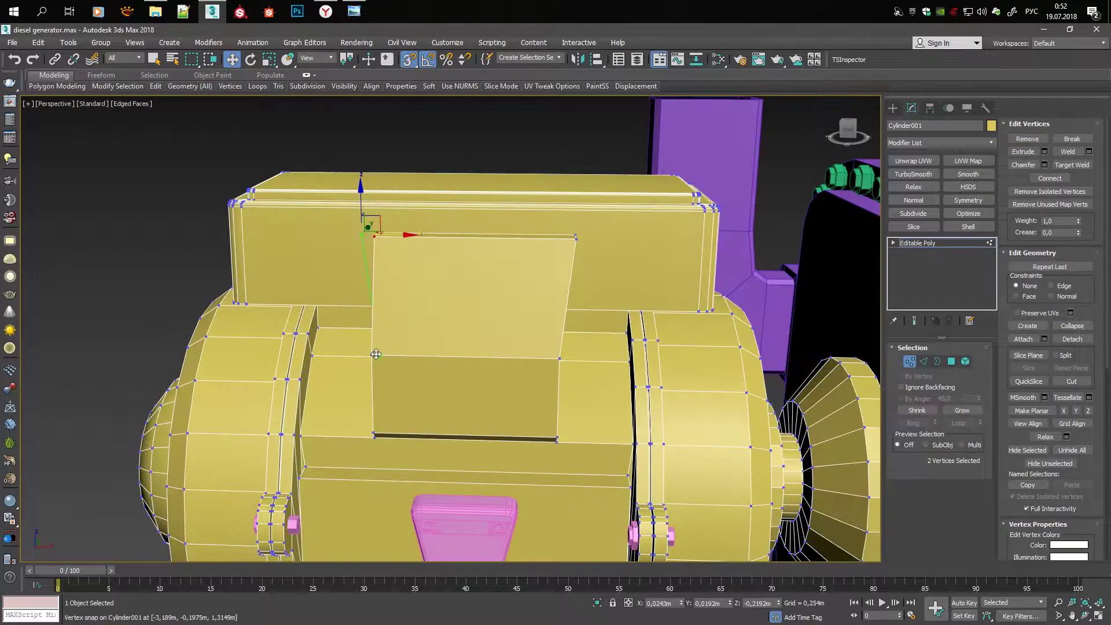
{"action": "middle_click_drag", "start_coordinate": [533, 283], "coordinate": [518, 312], "text": "alt"}
{"action": "key", "text": "4"}
{"action": "left_click", "coordinate": [1067, 165]}
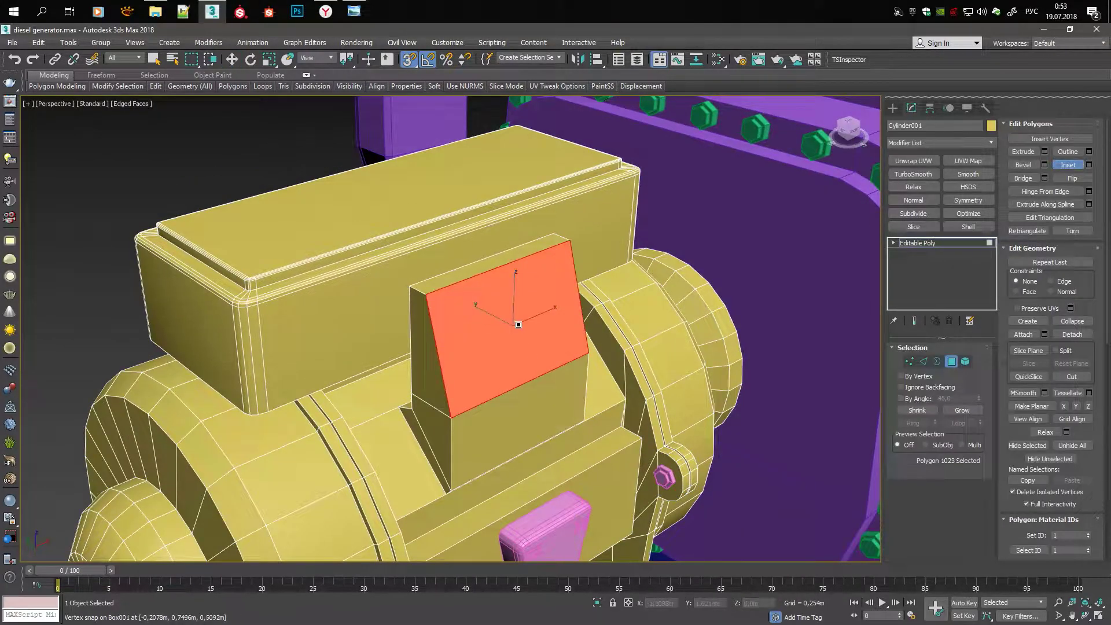
{"action": "left_click_drag", "start_coordinate": [518, 316], "coordinate": [518, 310]}
Chamfer the panel's corner vertices and recess the inner front face inward
{"action": "scroll", "coordinate": [436, 311], "scroll_direction": "up", "scroll_amount": 4}
{"action": "key", "text": "1"}
{"action": "key", "text": "w"}
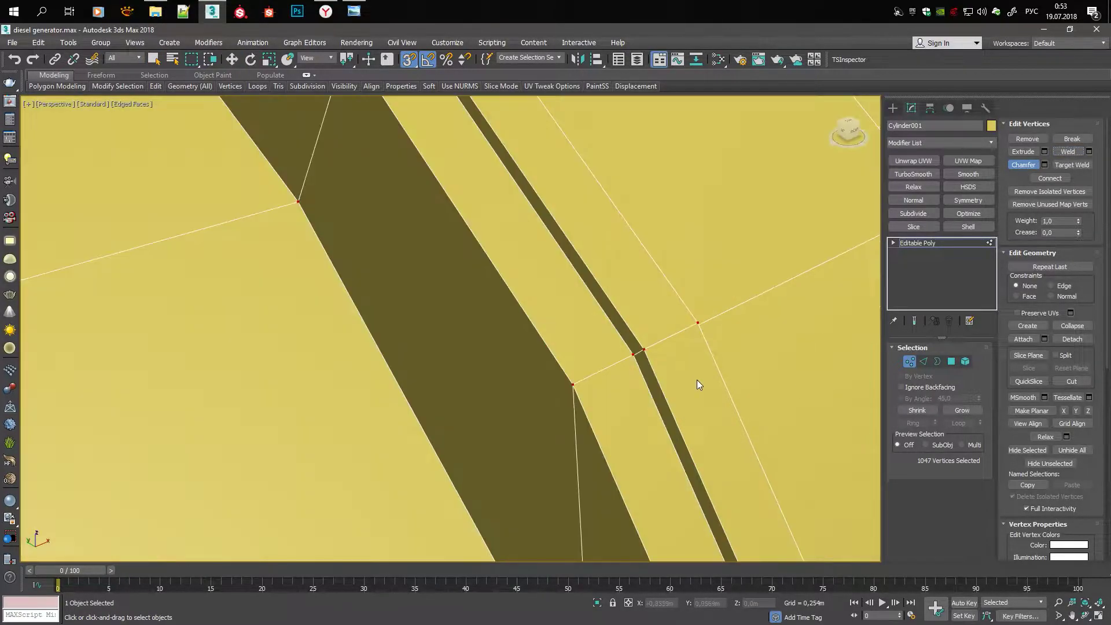
{"action": "scroll", "coordinate": [697, 382], "scroll_direction": "down", "scroll_amount": 5}
{"action": "key", "text": "q"}
{"action": "key", "text": "4"}
{"action": "left_click", "coordinate": [321, 253]}
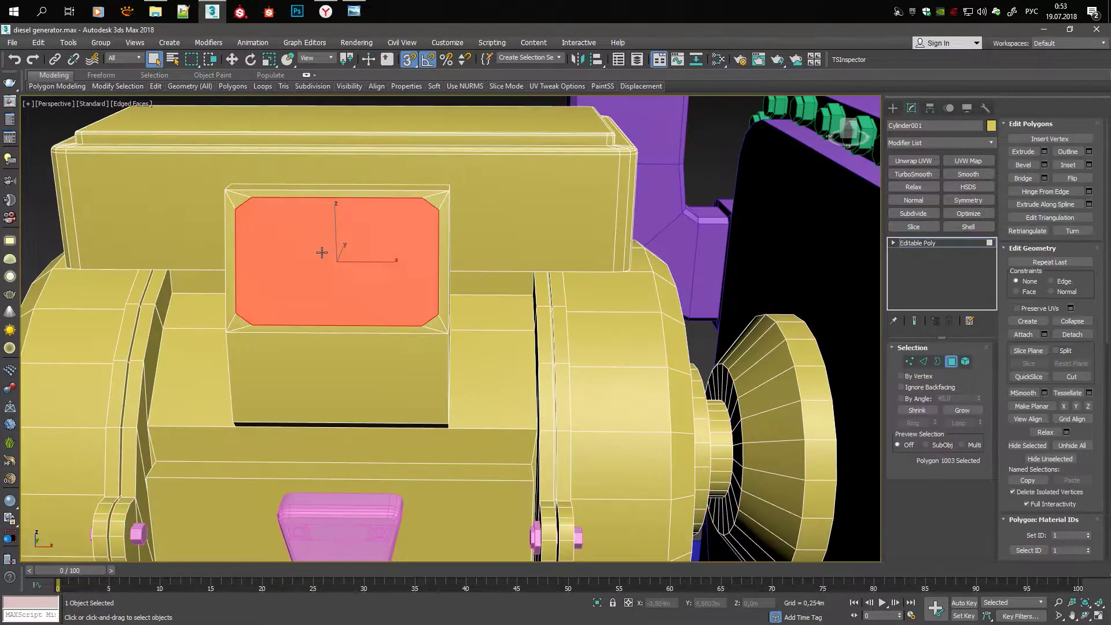
{"action": "middle_click_drag", "start_coordinate": [321, 253], "coordinate": [973, 110], "text": "alt"}
{"action": "middle_click_drag", "start_coordinate": [419, 339], "coordinate": [434, 322], "text": "alt"}
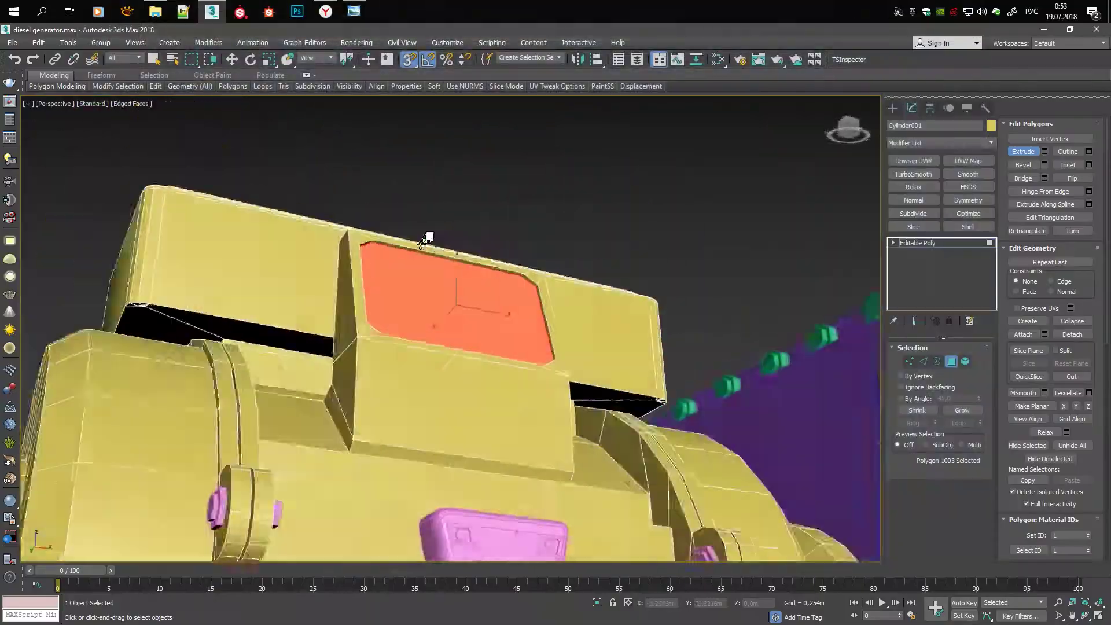
{"action": "key", "text": "z"}
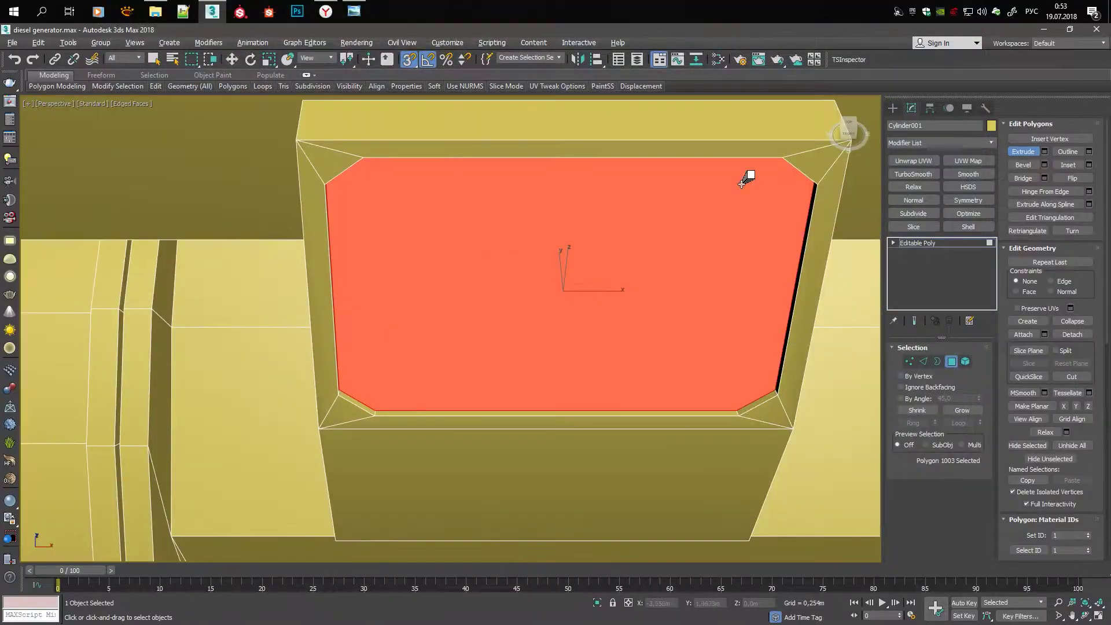
Start drawing a small cylinder disc on the recessed front panel
{"action": "left_click", "coordinate": [893, 107]}
{"action": "left_click", "coordinate": [915, 201]}
{"action": "left_click_drag", "start_coordinate": [738, 414], "coordinate": [781, 395]}
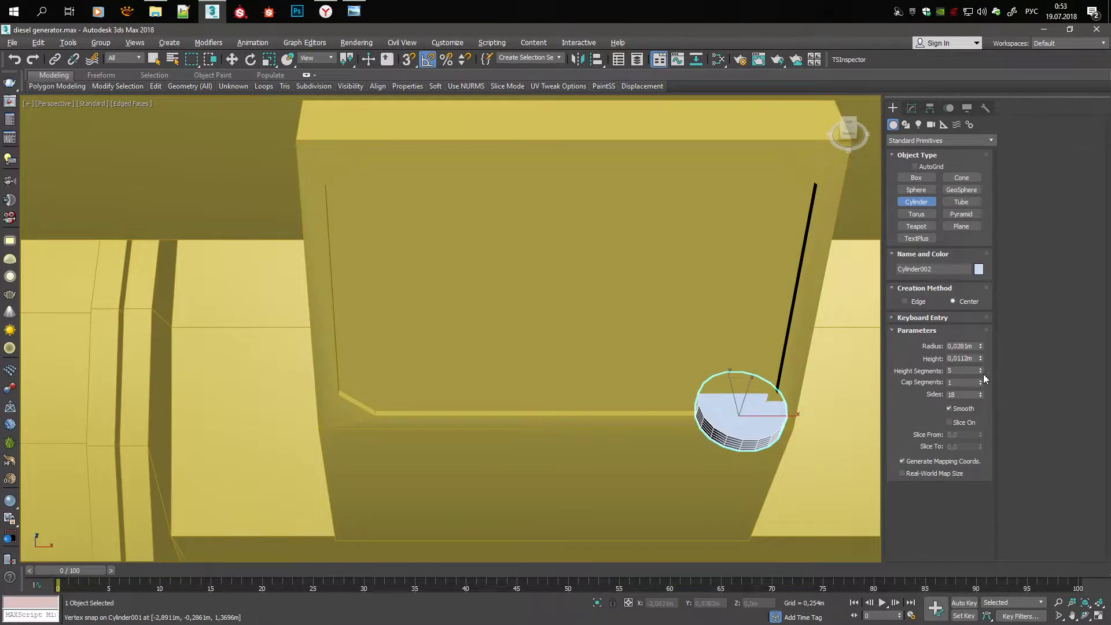
Rotate the disc flat against the sloping front and convert it to Editable Poly
{"action": "middle_click_drag", "start_coordinate": [636, 347], "coordinate": [723, 324], "text": "alt"}
{"action": "key", "text": "e"}
{"action": "mouse_move", "coordinate": [764, 405]}
{"action": "left_mouse_down"}
{"action": "mouse_move", "coordinate": [693, 264]}
{"action": "mouse_move", "coordinate": [724, 290]}
{"action": "left_mouse_up"}
{"action": "key", "text": "w"}
{"action": "middle_click_drag", "start_coordinate": [723, 289], "coordinate": [685, 258], "text": "alt"}
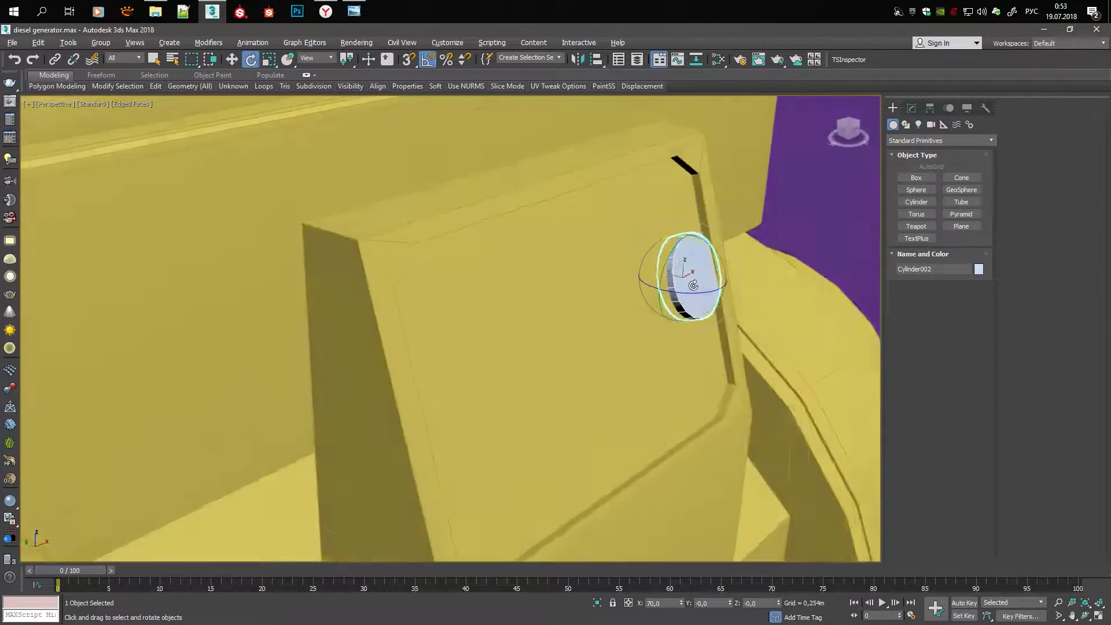
{"action": "right_click", "coordinate": [687, 258]}
{"action": "left_click", "coordinate": [845, 389]}
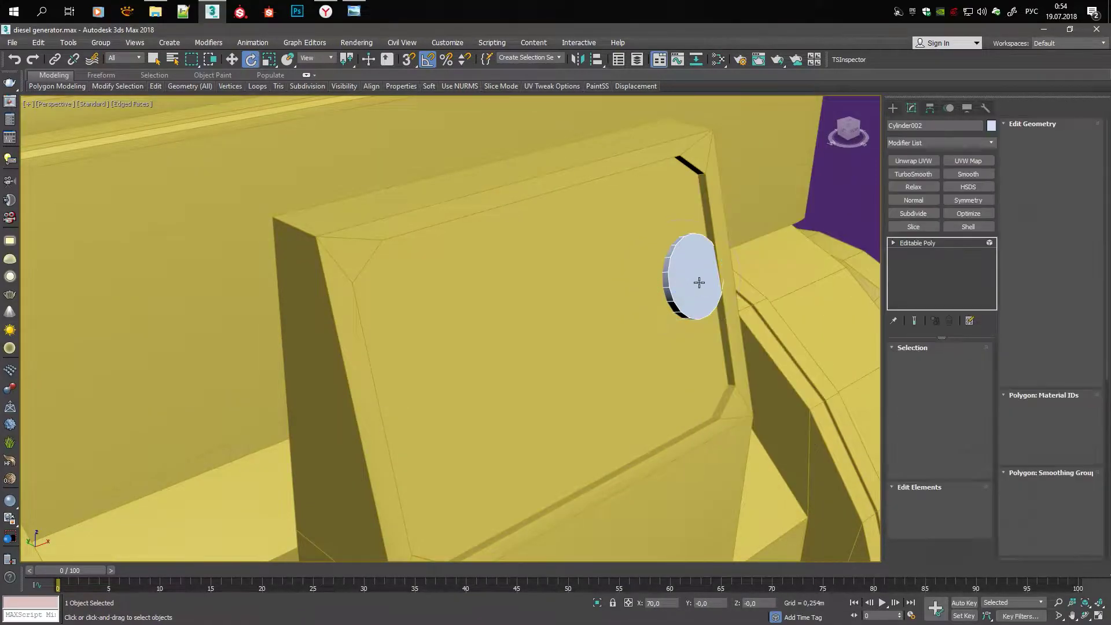
Inset the disc's cap face to form a rim
{"action": "key", "text": "4"}
{"action": "key", "text": "F3"}
{"action": "key", "text": "q"}
{"action": "left_click", "coordinate": [692, 280]}
{"action": "key", "text": "ctrl+a"}
{"action": "key", "text": "F3"}
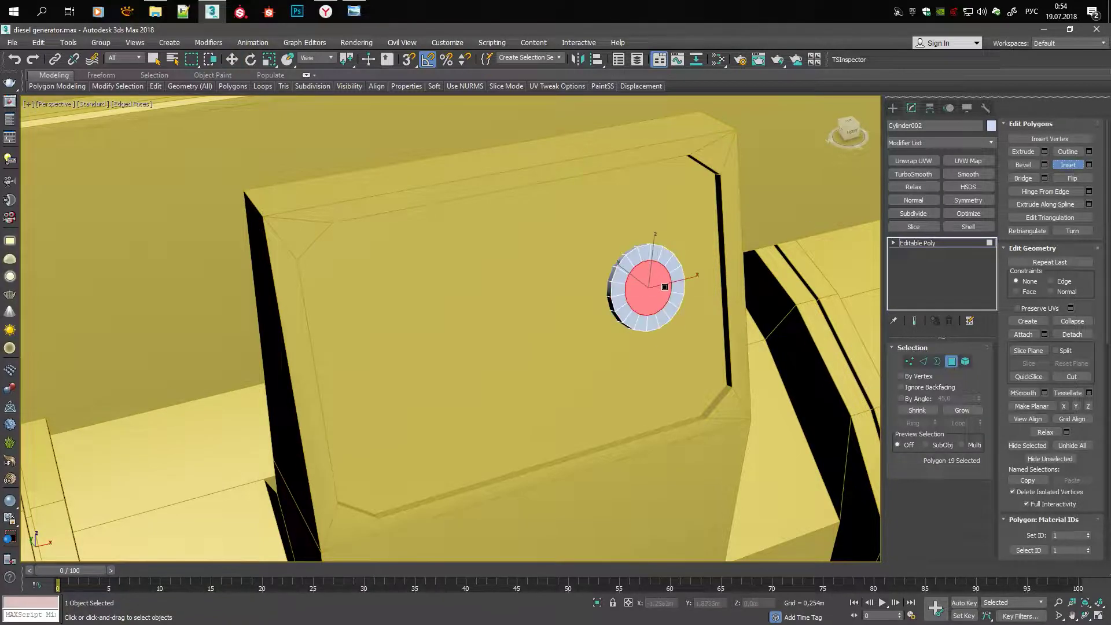
{"action": "left_click_drag", "start_coordinate": [662, 287], "coordinate": [659, 272]}
{"action": "middle_click_drag", "start_coordinate": [665, 272], "coordinate": [759, 255], "text": "alt"}
Clone the dial element and place the copy beside the first
{"action": "key", "text": "w"}
{"action": "key", "text": "5"}
{"action": "scroll", "coordinate": [700, 263], "scroll_direction": "down", "scroll_amount": 3}
{"action": "key", "text": "w"}
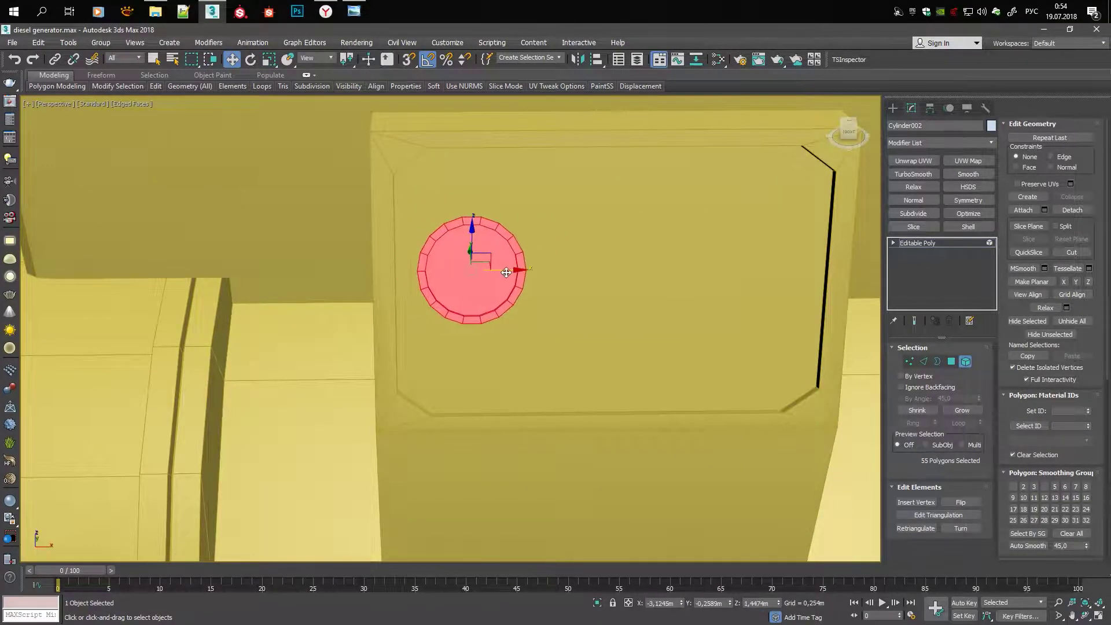
{"action": "left_click_drag", "start_coordinate": [506, 273], "coordinate": [631, 272], "text": "shift"}
{"action": "key", "text": "Return"}
{"action": "middle_click_drag", "start_coordinate": [602, 255], "coordinate": [607, 253], "text": "alt"}
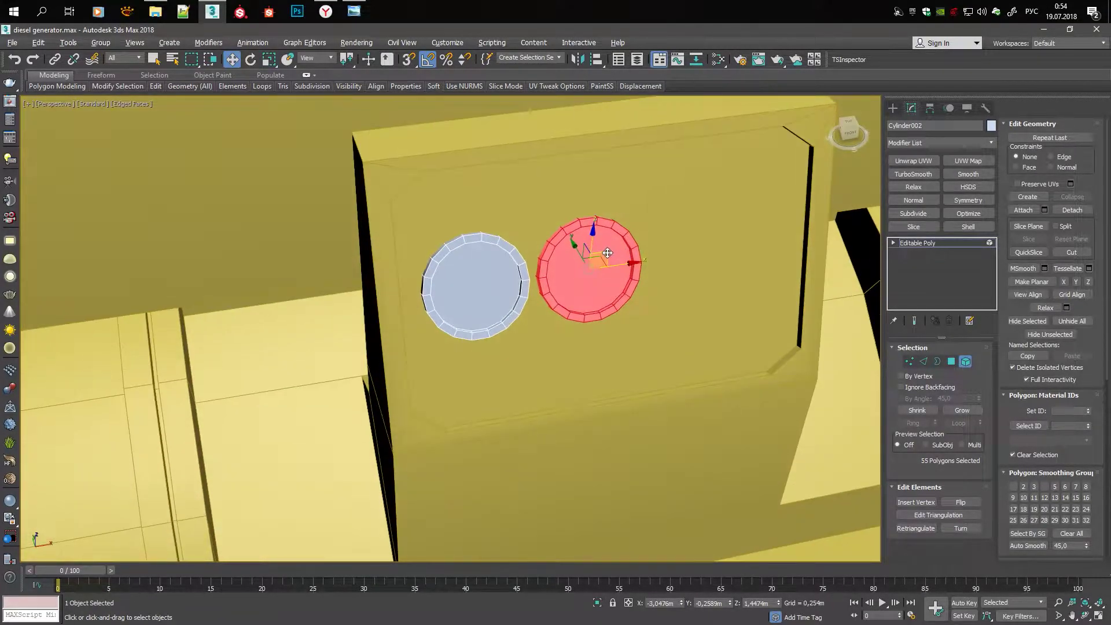
{"action": "left_click_drag", "start_coordinate": [608, 253], "coordinate": [764, 155], "text": "shift"}
Add further dial copies and arrange them up the panel
{"action": "middle_click_drag", "start_coordinate": [777, 162], "coordinate": [703, 265], "text": "alt"}
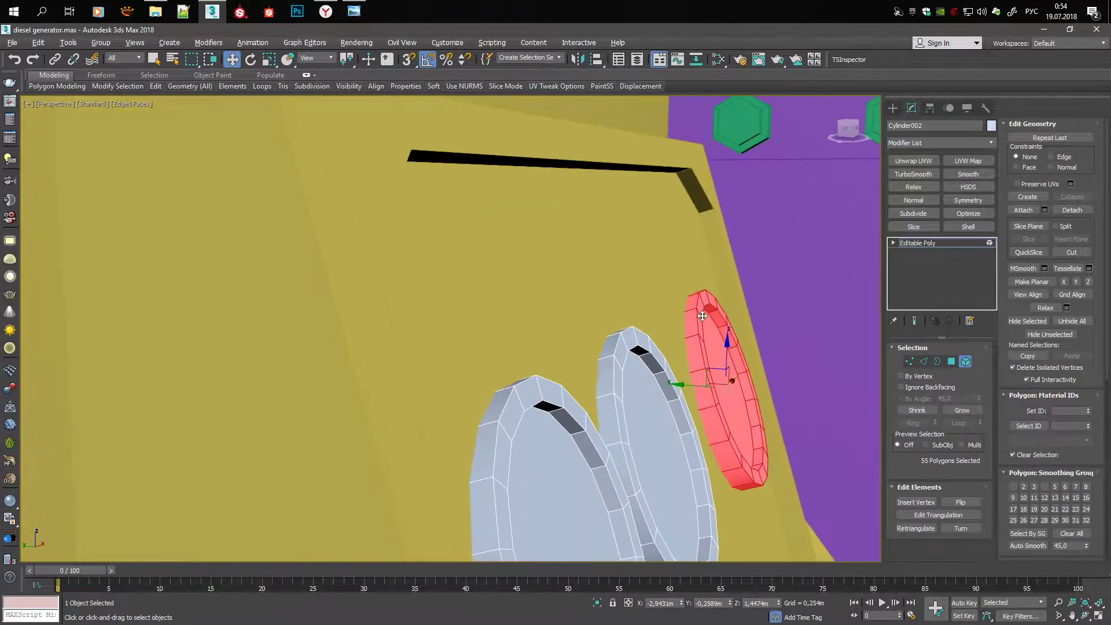
{"action": "left_click_drag", "start_coordinate": [702, 373], "coordinate": [684, 254]}
{"action": "middle_click_drag", "start_coordinate": [685, 254], "coordinate": [567, 214], "text": "alt"}
{"action": "mouse_move", "coordinate": [567, 214]}
{"action": "left_mouse_down", "text": "shift"}
{"action": "mouse_move", "coordinate": [617, 381]}
{"action": "mouse_move", "coordinate": [566, 191]}
{"action": "left_mouse_up", "text": "shift"}
{"action": "mouse_move", "coordinate": [565, 191]}
{"action": "middle_mouse_down", "text": "alt"}
{"action": "mouse_move", "coordinate": [573, 233]}
{"action": "mouse_move", "coordinate": [367, 268]}
{"action": "mouse_move", "coordinate": [438, 268]}
{"action": "middle_mouse_up", "text": "alt"}
Compare the dials with the reference photo, then view the panel head-on
{"action": "scroll", "coordinate": [439, 267], "scroll_direction": "down", "scroll_amount": 5}
{"action": "left_click", "coordinate": [353, 11]}
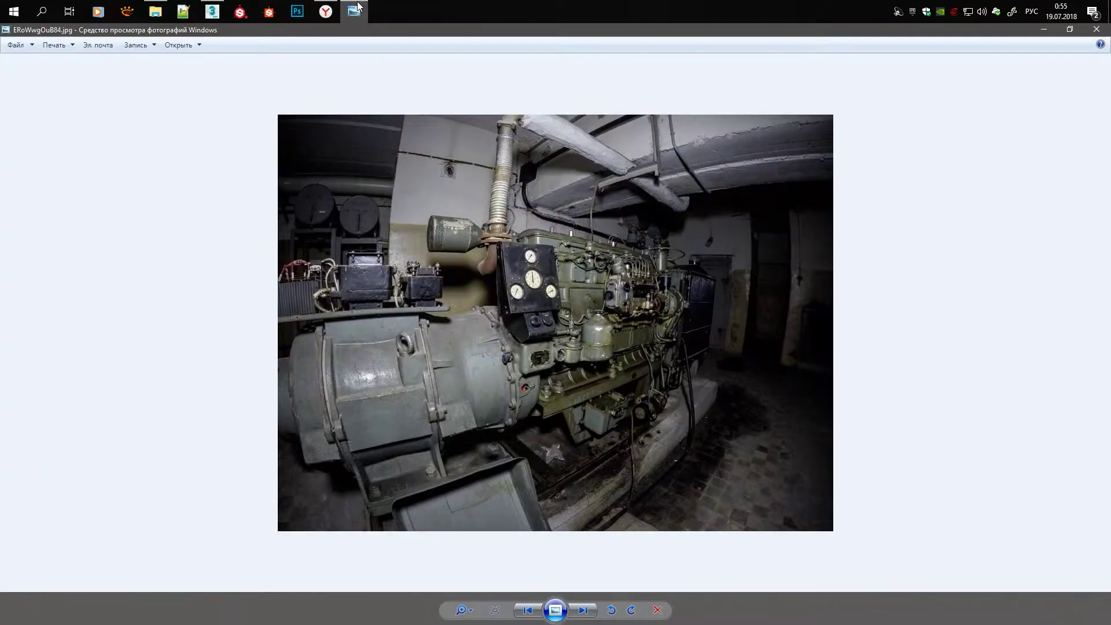
{"action": "scroll", "coordinate": [556, 323], "scroll_direction": "up", "scroll_amount": 2}
{"action": "scroll", "coordinate": [555, 323], "scroll_direction": "down", "scroll_amount": 2}
{"action": "key", "text": "alt+Tab"}
{"action": "mouse_move", "coordinate": [448, 261]}
{"action": "middle_mouse_down", "text": "alt"}
{"action": "mouse_move", "coordinate": [405, 243]}
{"action": "mouse_move", "coordinate": [511, 252]}
{"action": "mouse_move", "coordinate": [390, 236]}
{"action": "mouse_move", "coordinate": [317, 184]}
{"action": "middle_mouse_up", "text": "alt"}
Zoom out to the whole generator and bring up the reference photo in Photo Viewer
{"action": "left_click", "coordinate": [296, 223]}
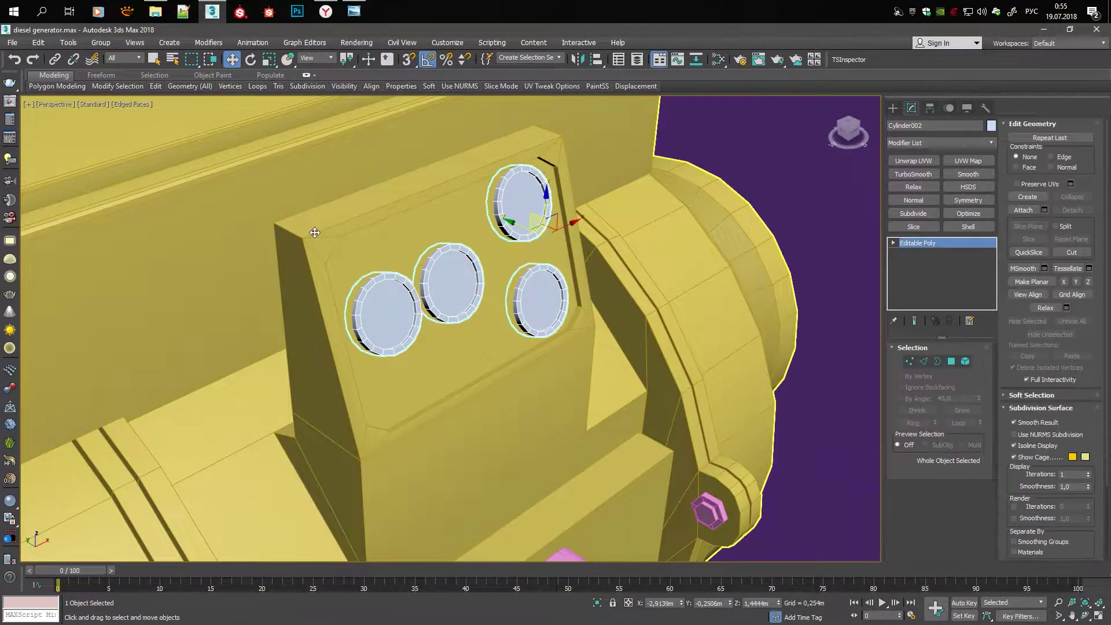
{"action": "scroll", "coordinate": [295, 223], "scroll_direction": "up", "scroll_amount": 3}
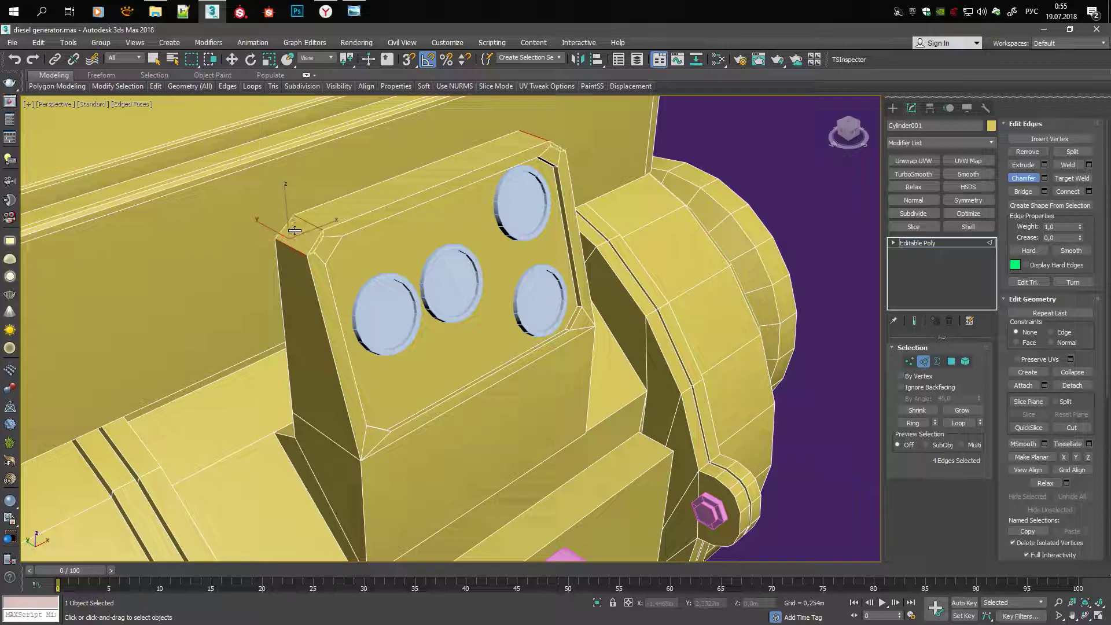
{"action": "key", "text": "1"}
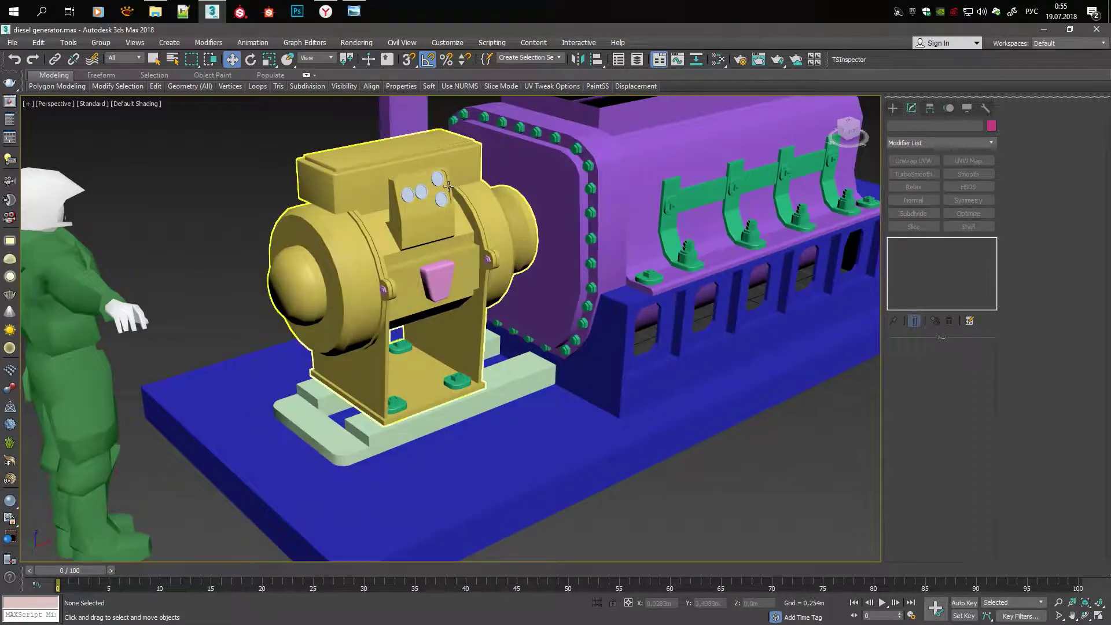
{"action": "middle_click_drag", "start_coordinate": [747, 254], "coordinate": [407, 244], "text": "alt"}
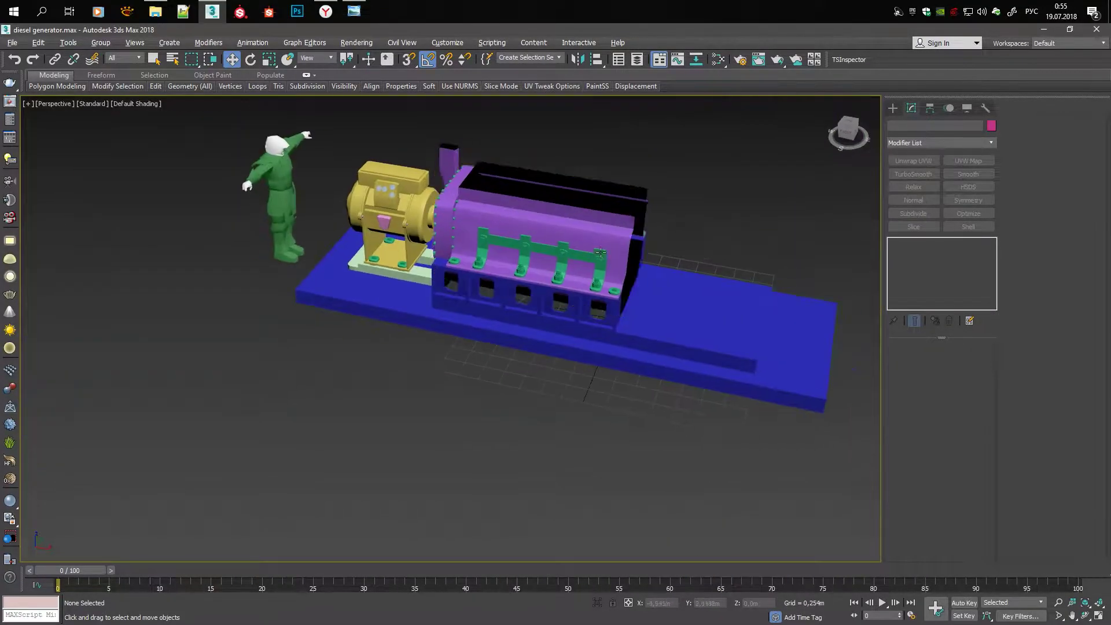
{"action": "left_click", "coordinate": [353, 11]}
Step through four generator and engine reference photos
{"action": "key", "text": "Right"}
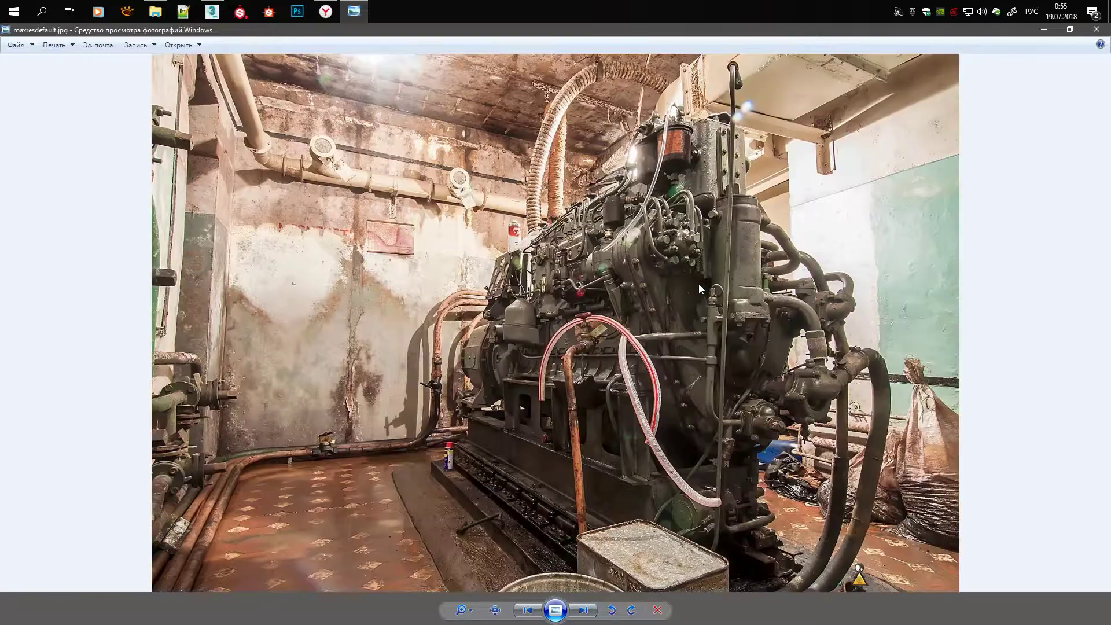
{"action": "key", "text": "Right"}
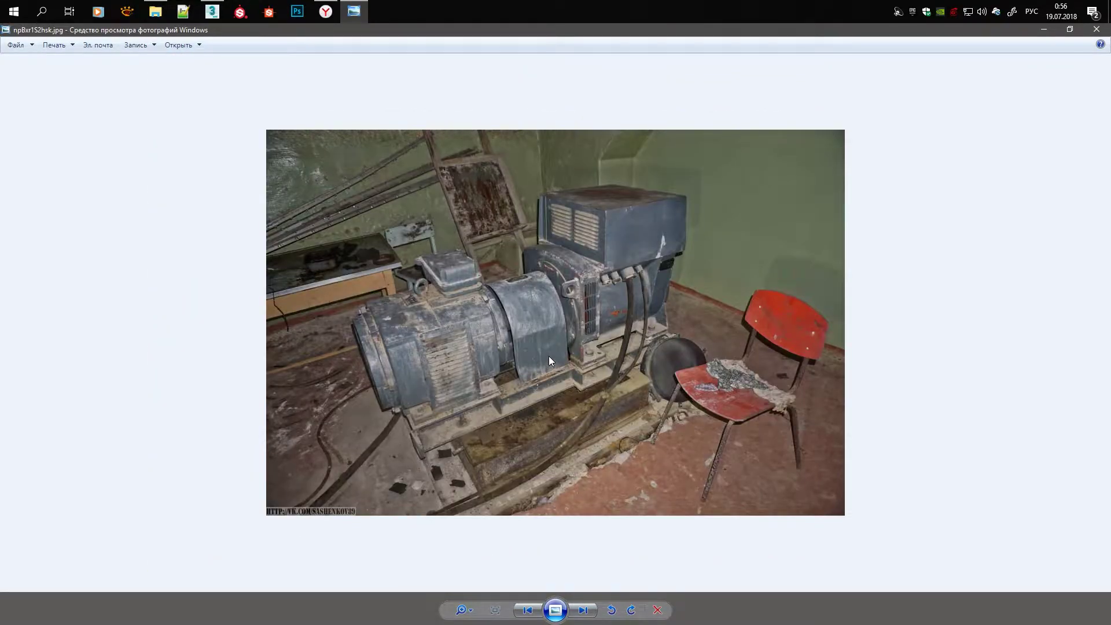
{"action": "key", "text": "Right"}
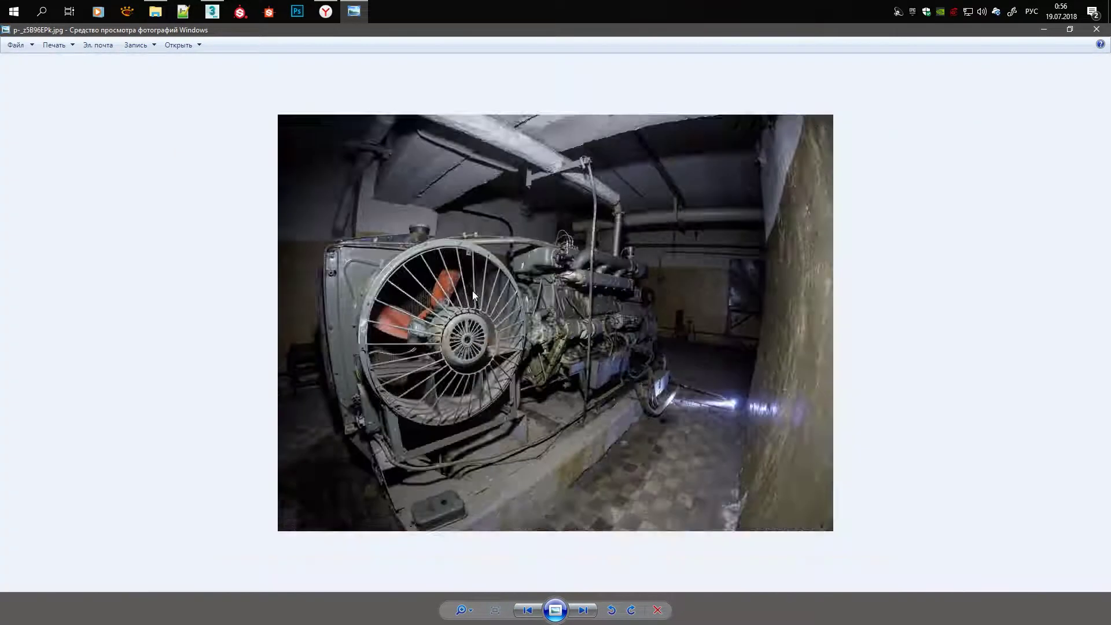
{"action": "key", "text": "Right"}
{"action": "key", "text": "Right"}
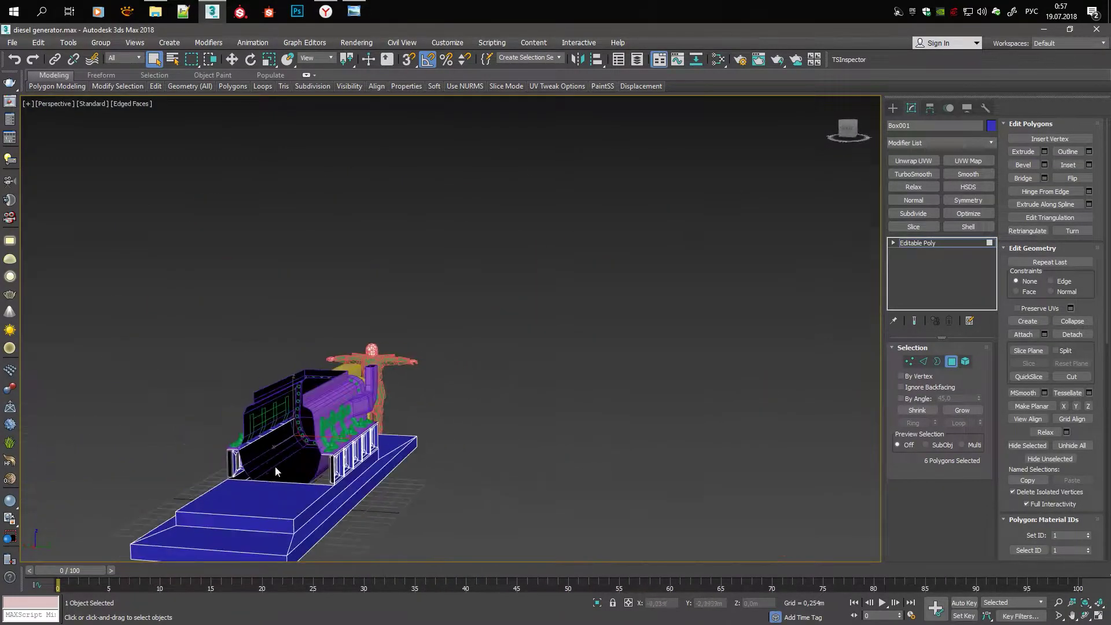
Orbit beneath the model and select edges on the blue base's underside strip
{"action": "key", "text": "w"}
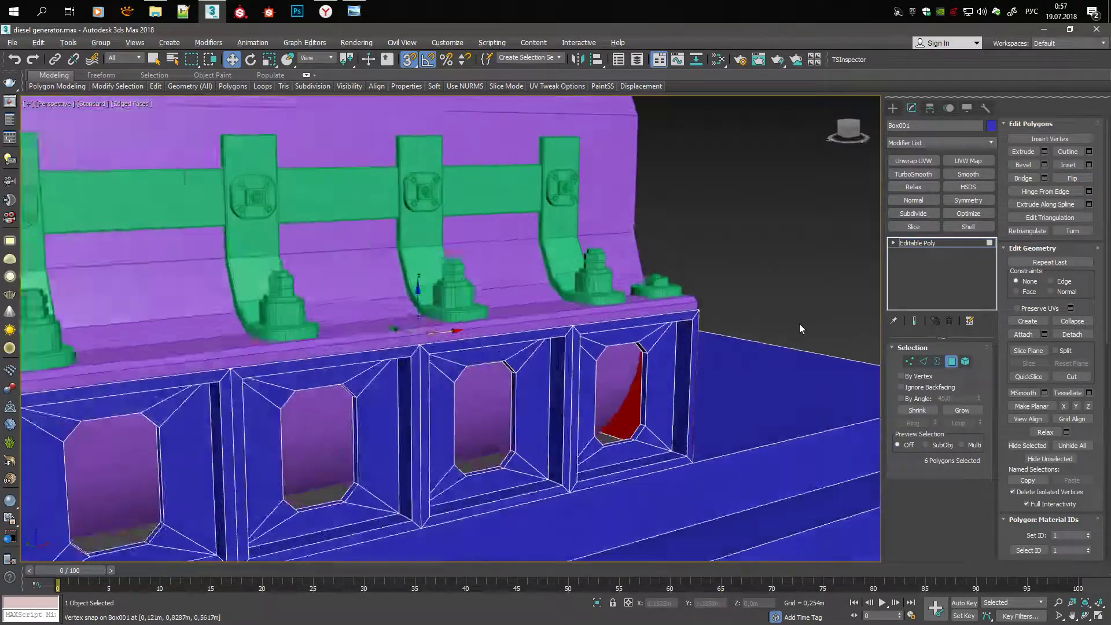
{"action": "mouse_move", "coordinate": [800, 328]}
{"action": "middle_mouse_down", "text": "alt"}
{"action": "mouse_move", "coordinate": [793, 290]}
{"action": "mouse_move", "coordinate": [868, 283]}
{"action": "mouse_move", "coordinate": [722, 386]}
{"action": "mouse_move", "coordinate": [434, 335]}
{"action": "mouse_move", "coordinate": [551, 307]}
{"action": "mouse_move", "coordinate": [621, 342]}
{"action": "mouse_move", "coordinate": [450, 314]}
{"action": "middle_mouse_up", "text": "alt"}
{"action": "scroll", "coordinate": [722, 386], "scroll_direction": "up", "scroll_amount": 2}
{"action": "key", "text": "2"}
{"action": "left_click", "coordinate": [722, 386]}
{"action": "key", "text": "q"}
{"action": "scroll", "coordinate": [614, 337], "scroll_direction": "down", "scroll_amount": 5}
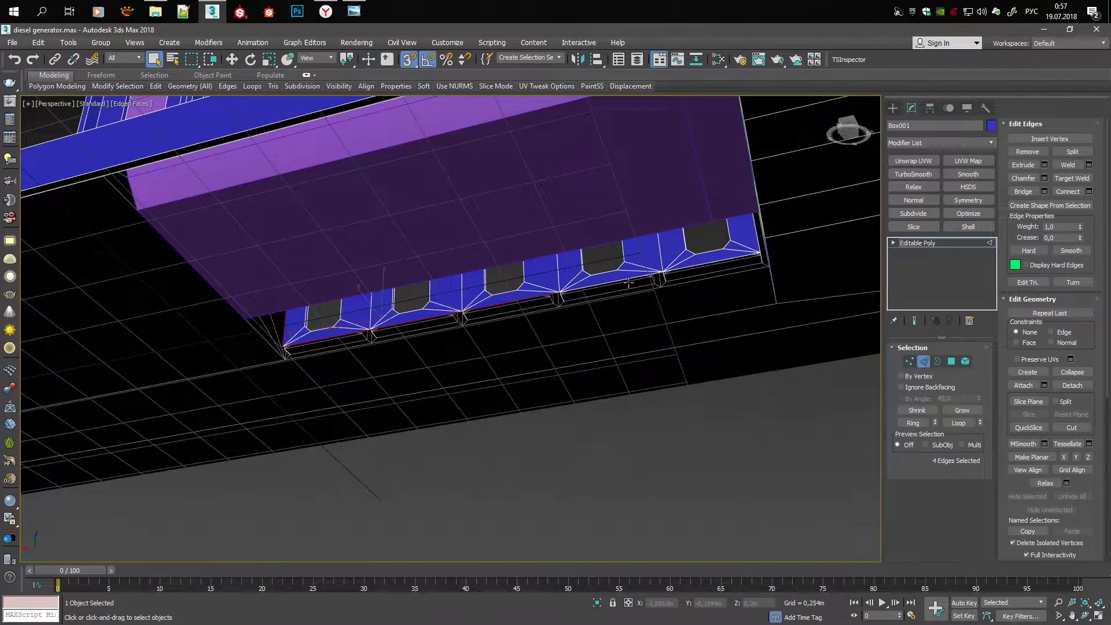
{"action": "left_click", "coordinate": [707, 267], "text": "ctrl"}
{"action": "scroll", "coordinate": [751, 310], "scroll_direction": "up", "scroll_amount": 3}
Switch to Border mode and select the left open border strip underneath
{"action": "mouse_move", "coordinate": [751, 310]}
{"action": "middle_mouse_down", "text": "alt"}
{"action": "mouse_move", "coordinate": [454, 344]}
{"action": "mouse_move", "coordinate": [590, 355]}
{"action": "middle_mouse_up", "text": "alt"}
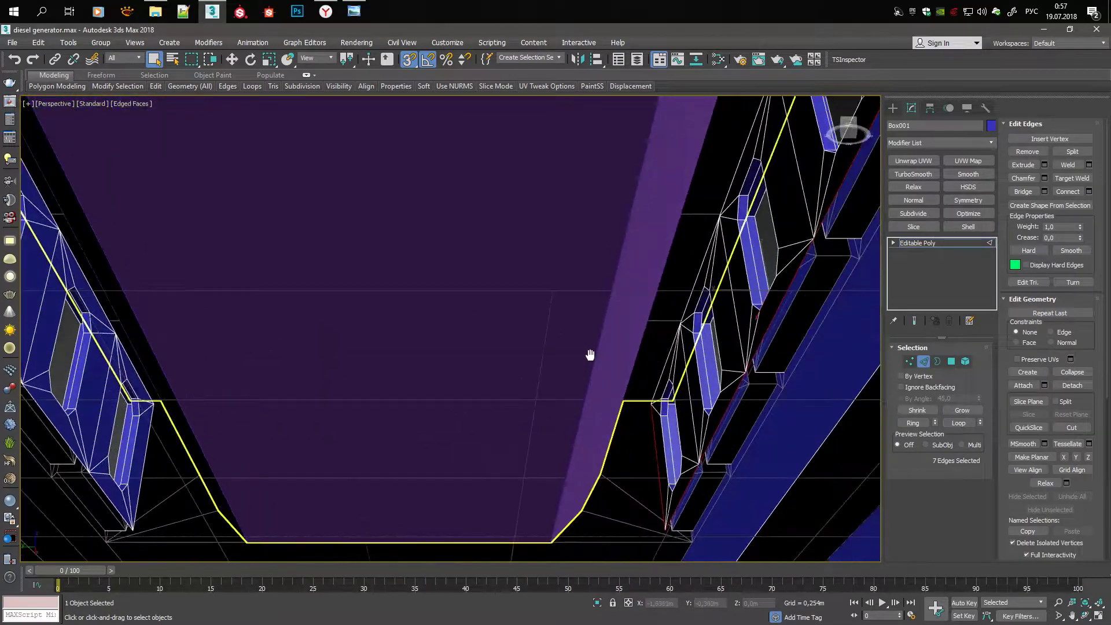
{"action": "key", "text": "w"}
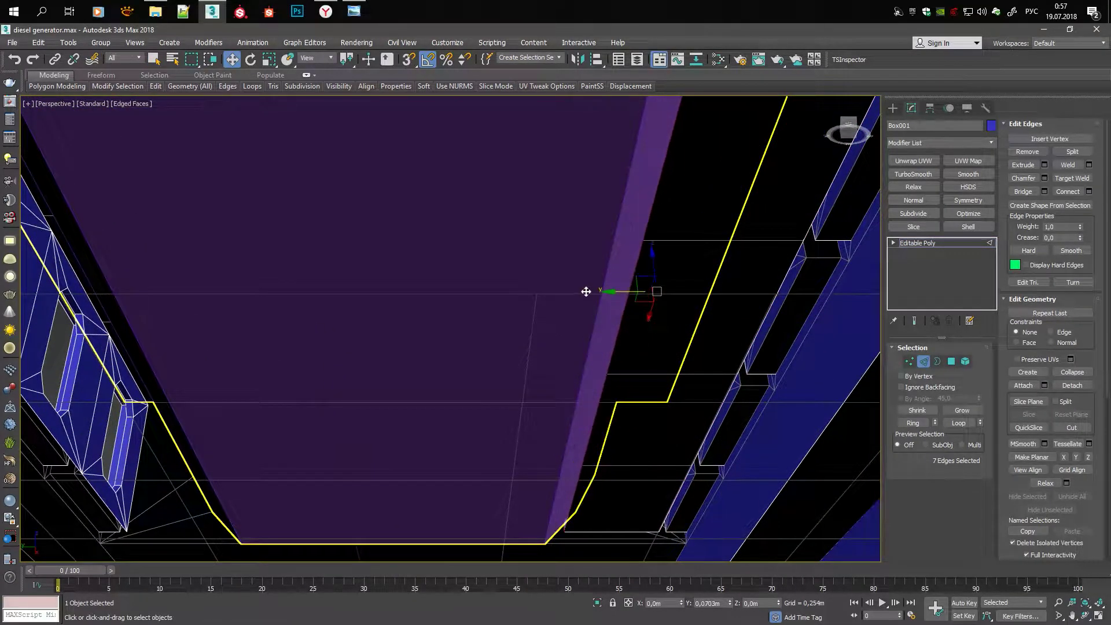
{"action": "scroll", "coordinate": [563, 292], "scroll_direction": "down", "scroll_amount": 5}
{"action": "mouse_move", "coordinate": [563, 292]}
{"action": "middle_mouse_down", "text": "alt"}
{"action": "mouse_move", "coordinate": [381, 224]}
{"action": "mouse_move", "coordinate": [561, 394]}
{"action": "middle_mouse_up", "text": "alt"}
{"action": "scroll", "coordinate": [380, 223], "scroll_direction": "up", "scroll_amount": 5}
{"action": "scroll", "coordinate": [381, 224], "scroll_direction": "down", "scroll_amount": 3}
{"action": "key", "text": "3"}
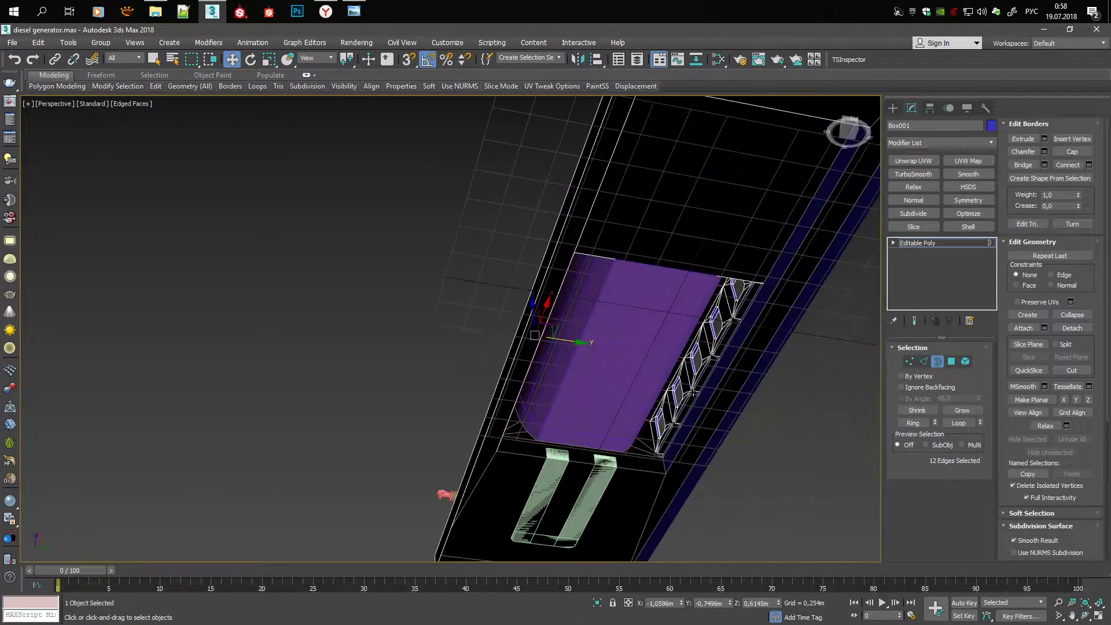
{"action": "scroll", "coordinate": [561, 393], "scroll_direction": "up", "scroll_amount": 2}
{"action": "left_click", "coordinate": [500, 346]}
{"action": "scroll", "coordinate": [500, 345], "scroll_direction": "up", "scroll_amount": 3}
Extrude the open border outward, inspect it, then undo the extension
{"action": "middle_click_drag", "start_coordinate": [611, 352], "coordinate": [615, 335], "text": "alt"}
{"action": "left_click_drag", "start_coordinate": [615, 335], "coordinate": [616, 332]}
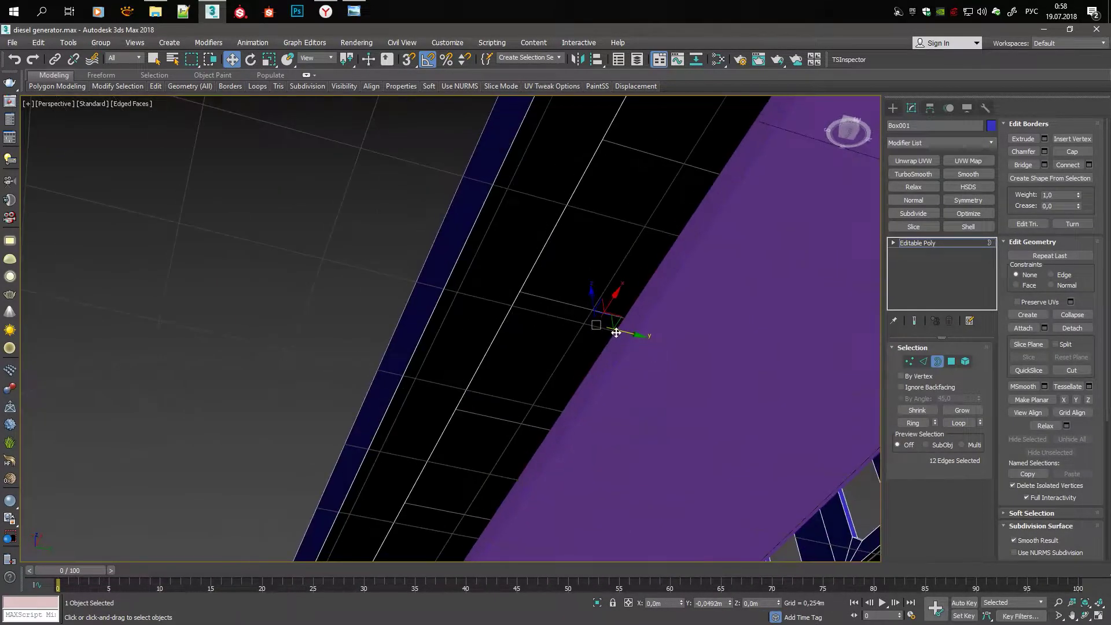
{"action": "middle_click_drag", "start_coordinate": [624, 335], "coordinate": [668, 414], "text": "alt"}
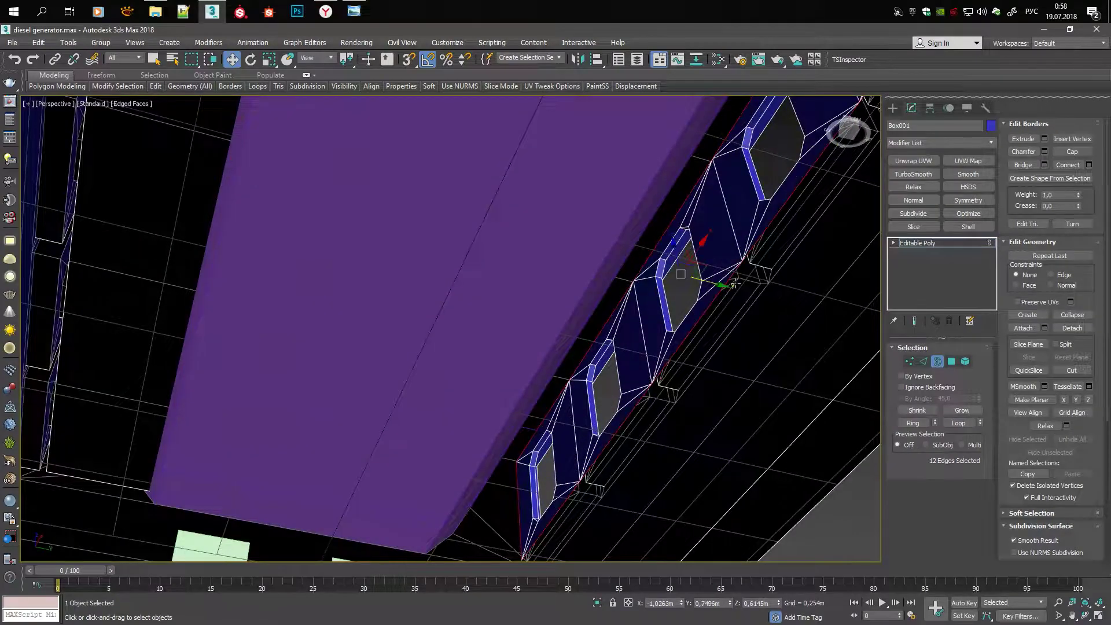
{"action": "key", "text": "ctrl+z"}
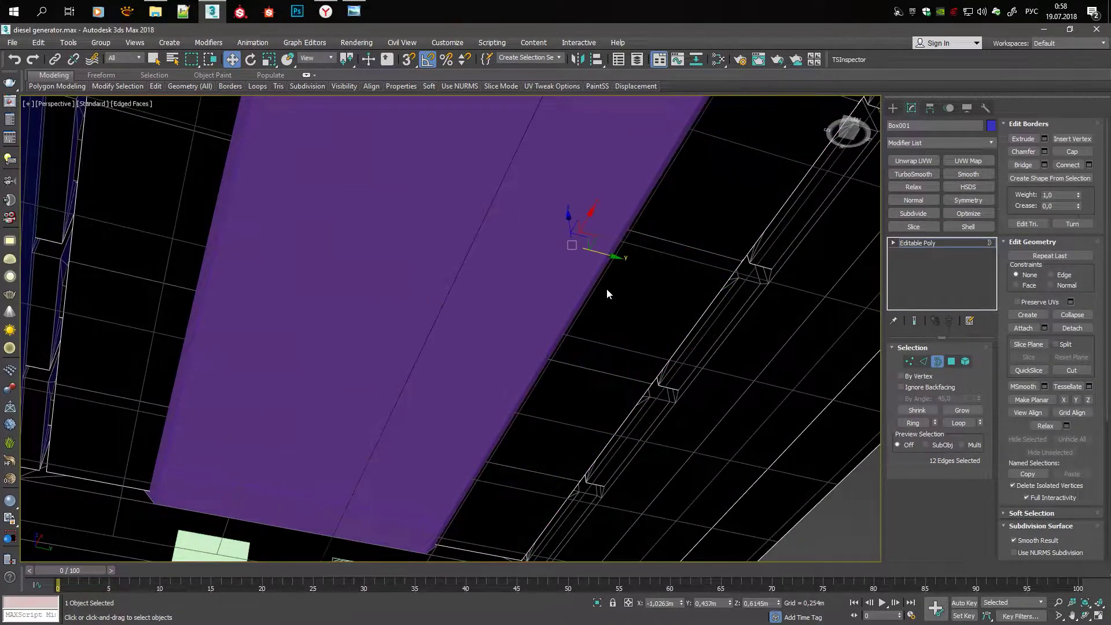
{"action": "middle_click_drag", "start_coordinate": [607, 294], "coordinate": [605, 243], "text": "alt"}
Select the open border at the purple housing's end
{"action": "scroll", "coordinate": [608, 255], "scroll_direction": "down", "scroll_amount": 5}
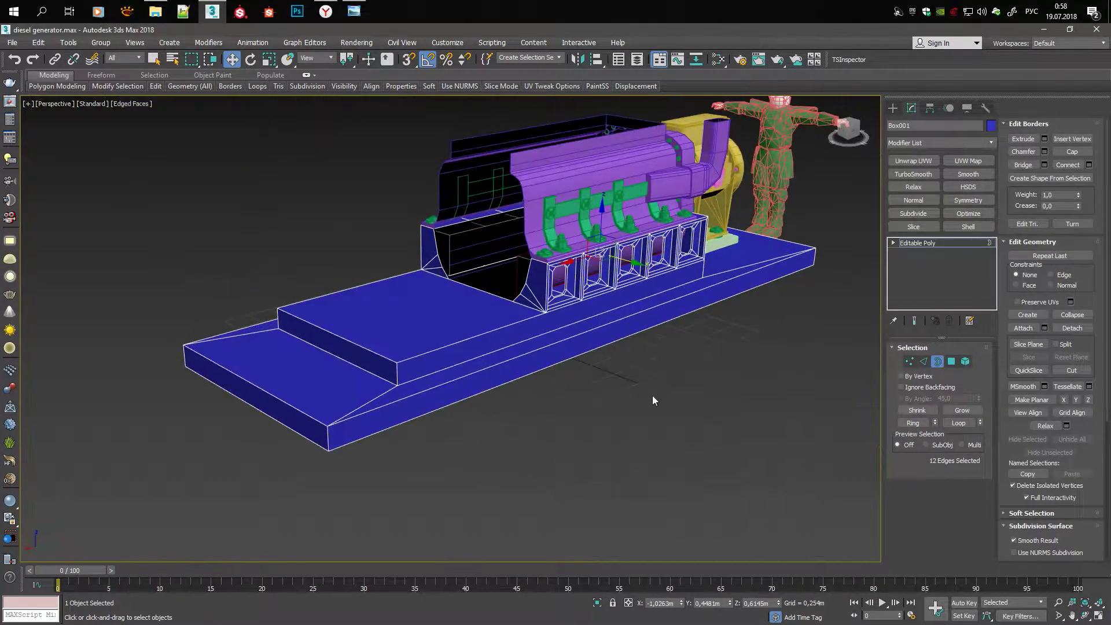
{"action": "scroll", "coordinate": [464, 238], "scroll_direction": "up", "scroll_amount": 4}
{"action": "mouse_move", "coordinate": [463, 237]}
{"action": "middle_mouse_down", "text": "alt"}
{"action": "mouse_move", "coordinate": [567, 335]}
{"action": "mouse_move", "coordinate": [539, 321]}
{"action": "middle_mouse_up", "text": "alt"}
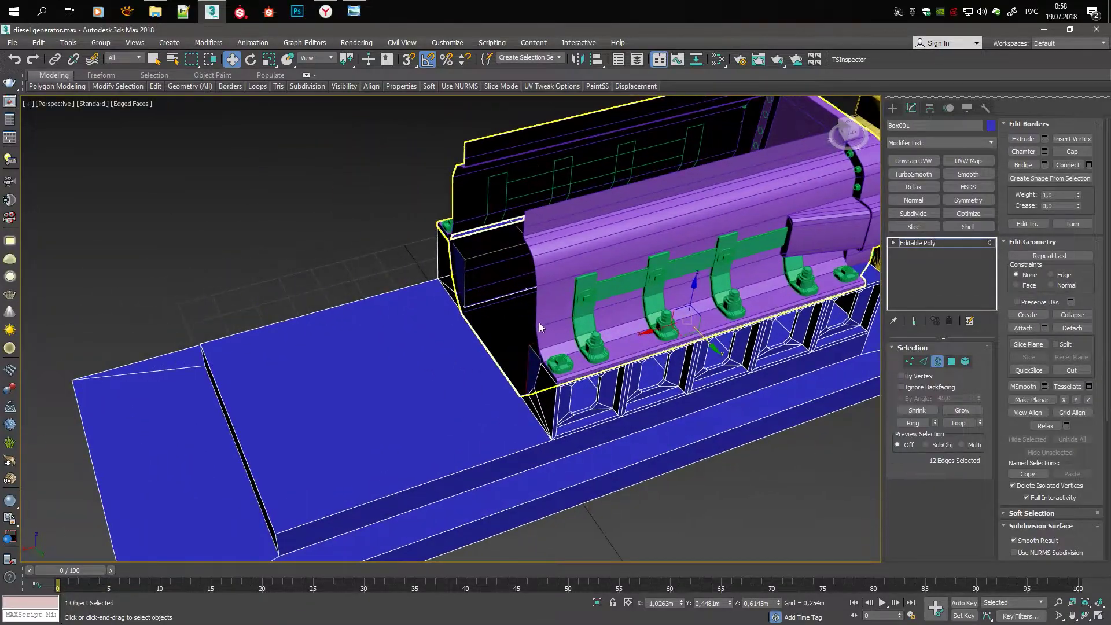
{"action": "left_click", "coordinate": [539, 322]}
{"action": "scroll", "coordinate": [616, 297], "scroll_direction": "up", "scroll_amount": 4}
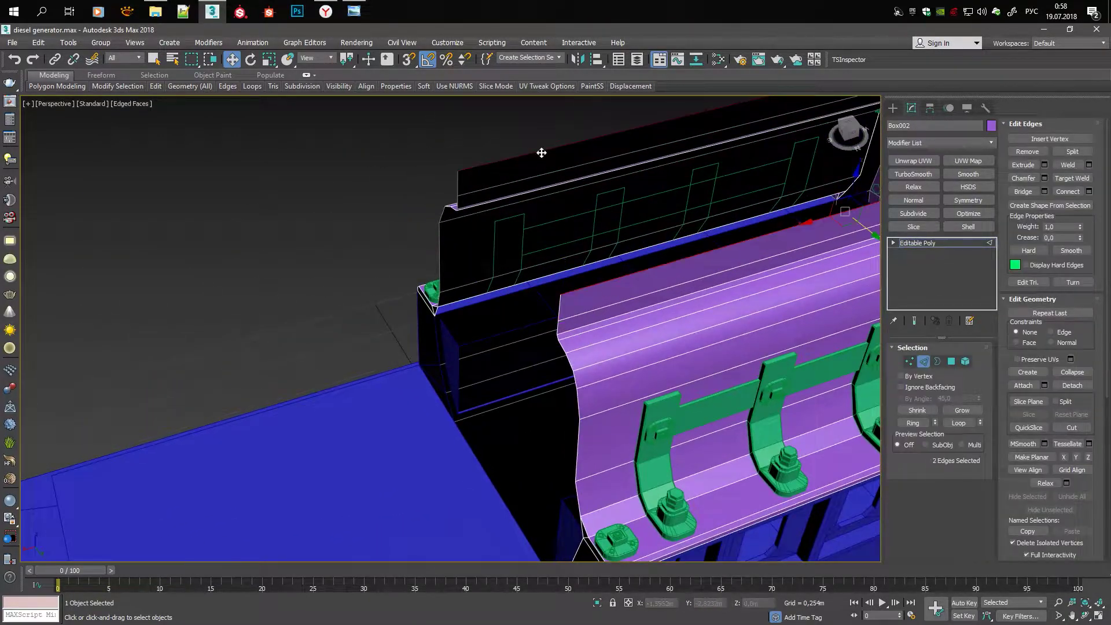
{"action": "key", "text": "3"}
{"action": "middle_click_drag", "start_coordinate": [541, 153], "coordinate": [592, 449], "text": "alt"}
{"action": "left_click", "coordinate": [592, 449]}
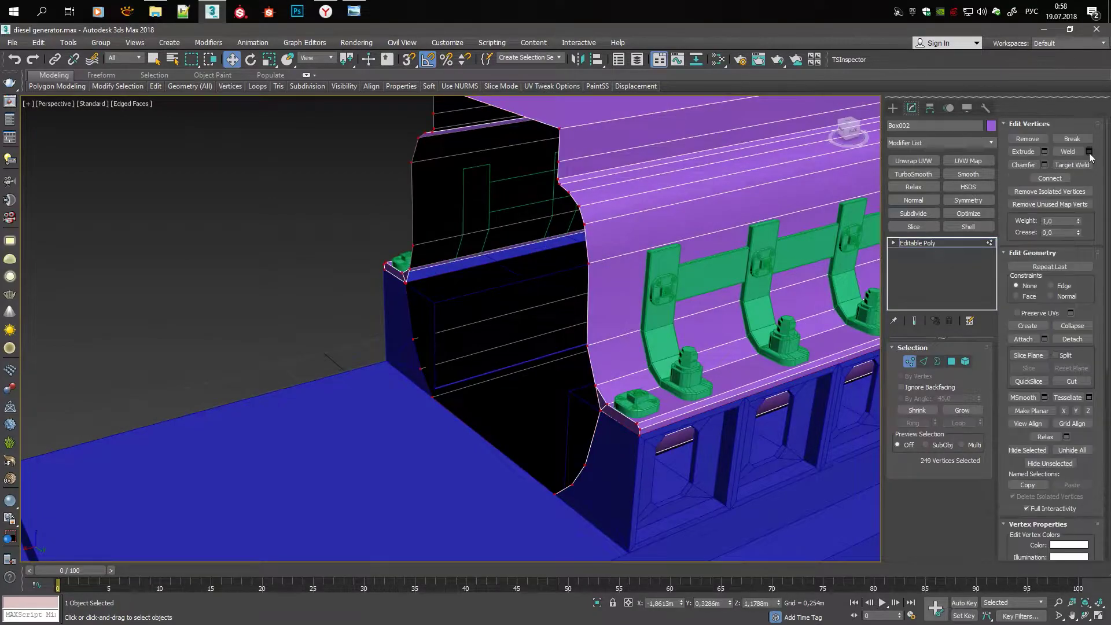
Pick a corner vertex and a nearby edge at the housing corner
{"action": "key", "text": "1"}
{"action": "scroll", "coordinate": [607, 458], "scroll_direction": "up", "scroll_amount": 5}
{"action": "left_click", "coordinate": [588, 322]}
{"action": "mouse_move", "coordinate": [588, 322]}
{"action": "middle_mouse_down", "text": "alt"}
{"action": "mouse_move", "coordinate": [726, 320]}
{"action": "mouse_move", "coordinate": [578, 349]}
{"action": "mouse_move", "coordinate": [633, 345]}
{"action": "middle_mouse_up", "text": "alt"}
{"action": "key", "text": "2"}
{"action": "scroll", "coordinate": [633, 345], "scroll_direction": "down", "scroll_amount": 3}
{"action": "left_click", "coordinate": [637, 360]}
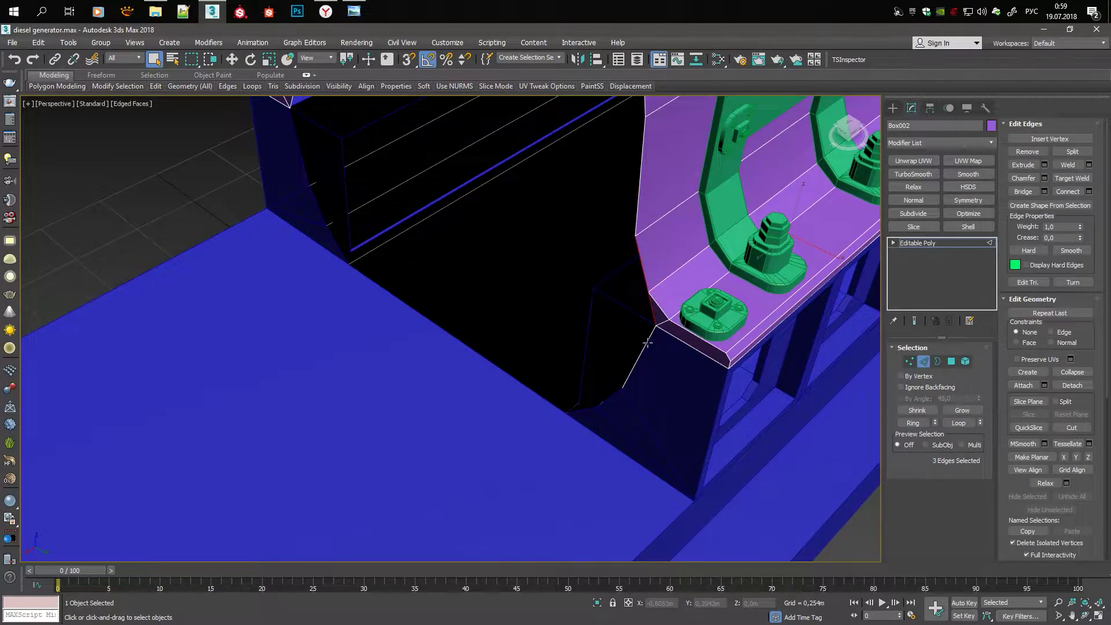
In Top view, box-select the vertices at the housing's open end
{"action": "key", "text": "t"}
{"action": "scroll", "coordinate": [411, 303], "scroll_direction": "down", "scroll_amount": 3}
{"action": "scroll", "coordinate": [493, 255], "scroll_direction": "up", "scroll_amount": 3}
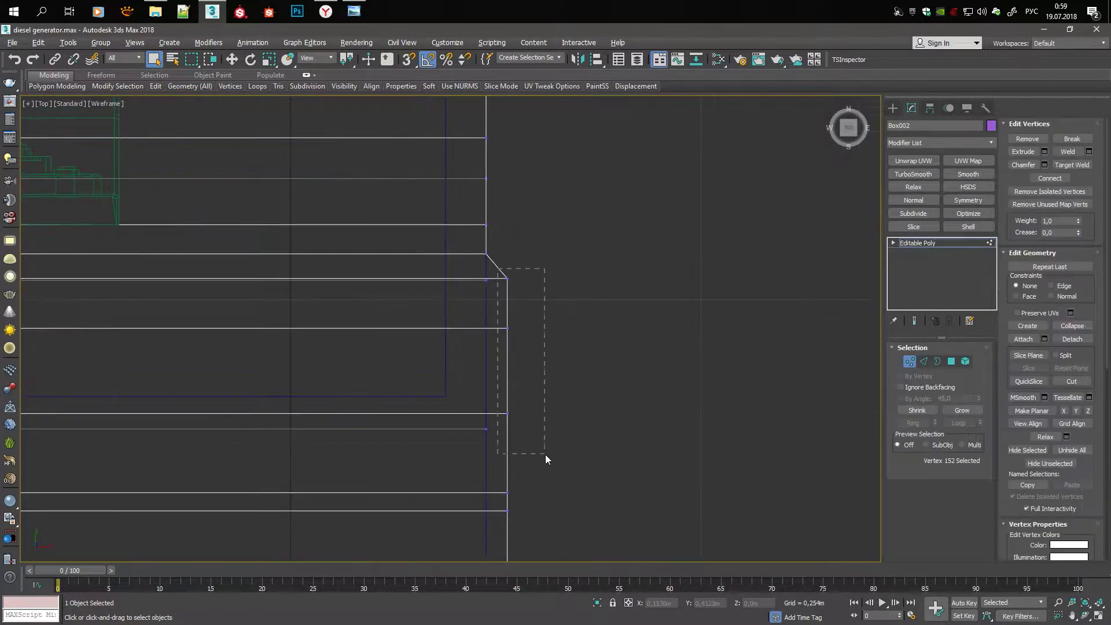
{"action": "middle_click_drag", "start_coordinate": [485, 535], "coordinate": [495, 365]}
{"action": "middle_click_drag", "start_coordinate": [497, 224], "coordinate": [545, 449]}
{"action": "left_click_drag", "start_coordinate": [546, 220], "coordinate": [533, 174]}
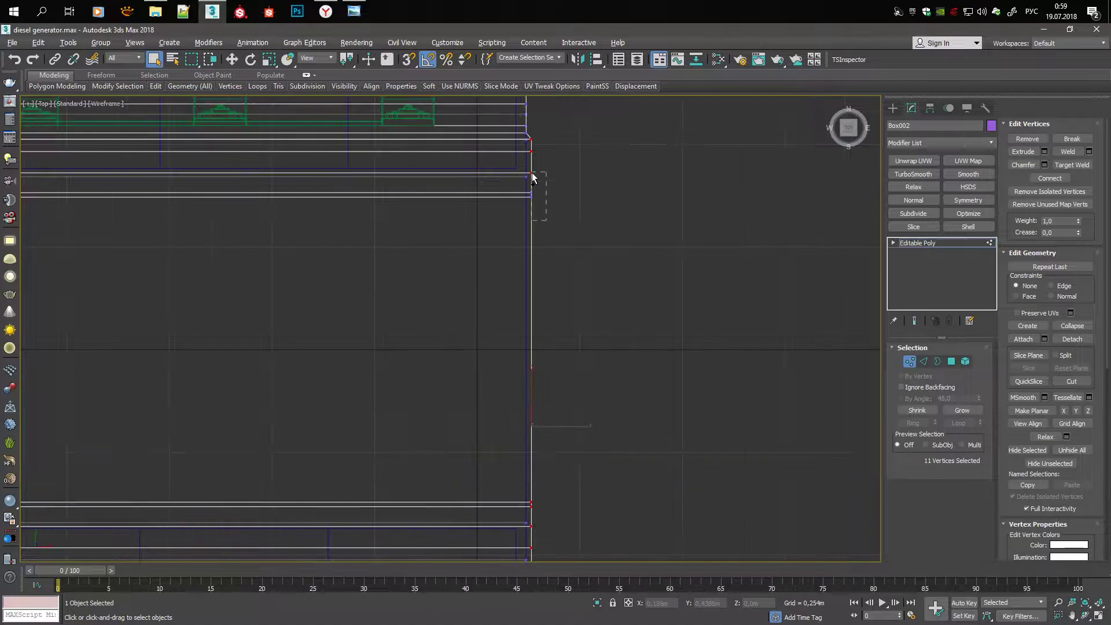
{"action": "scroll", "coordinate": [527, 232], "scroll_direction": "down", "scroll_amount": 3}
{"action": "scroll", "coordinate": [538, 318], "scroll_direction": "down", "scroll_amount": 5}
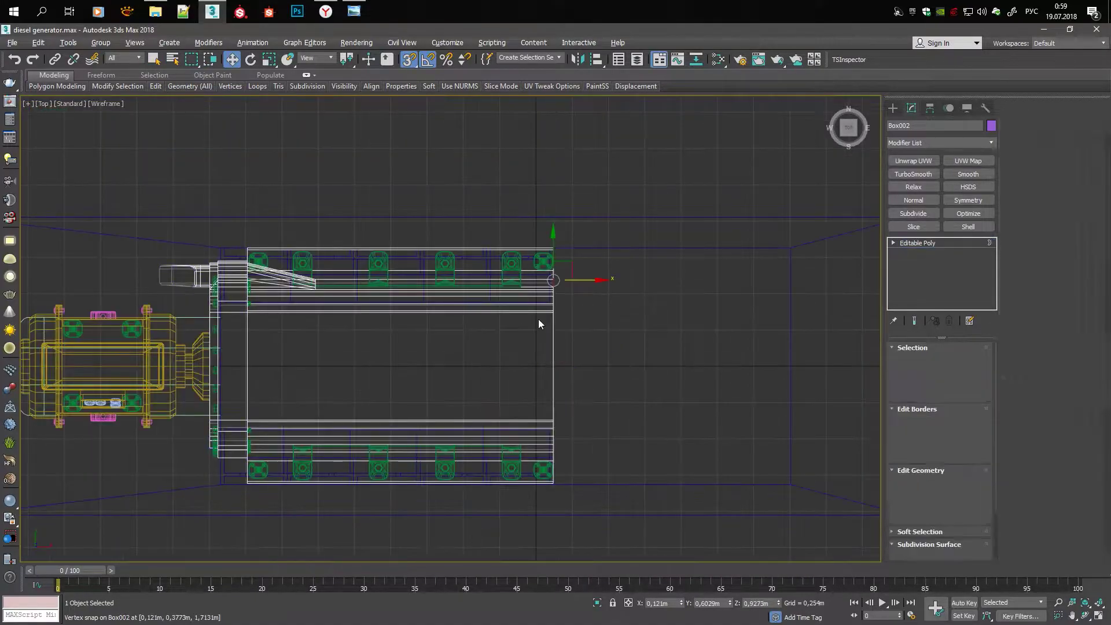
{"action": "key", "text": "alt+w"}
Box-select the edges around the housing's open end and pick one corner edge
{"action": "right_click", "coordinate": [612, 471]}
{"action": "key", "text": "alt+w"}
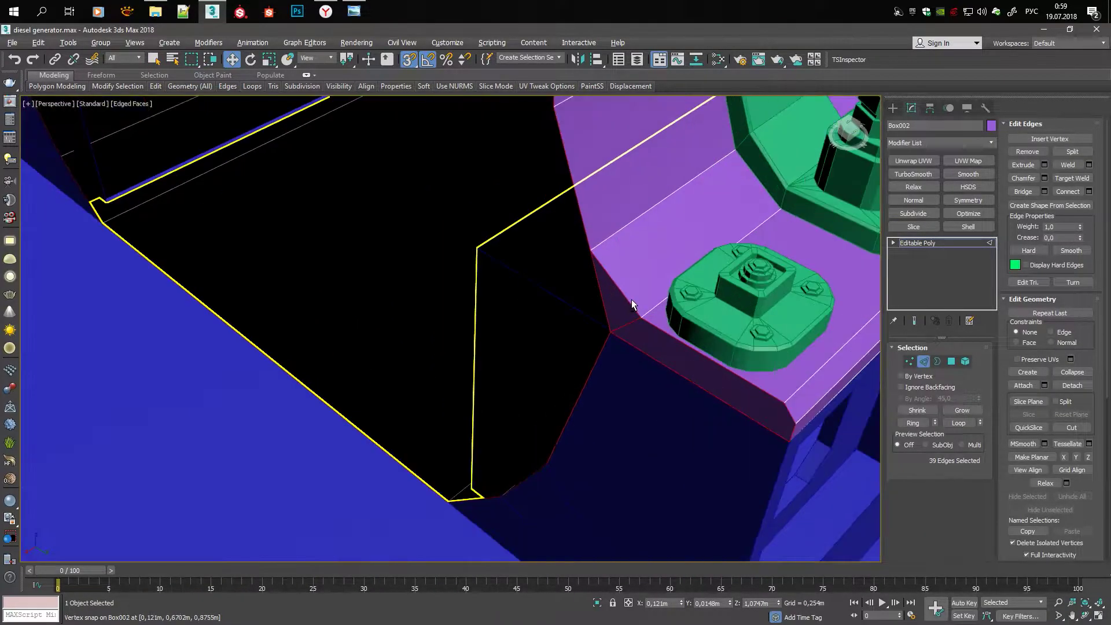
{"action": "scroll", "coordinate": [762, 446], "scroll_direction": "down", "scroll_amount": 3}
{"action": "left_click_drag", "start_coordinate": [384, 235], "coordinate": [510, 298]}
{"action": "middle_click_drag", "start_coordinate": [509, 298], "coordinate": [549, 347], "text": "alt"}
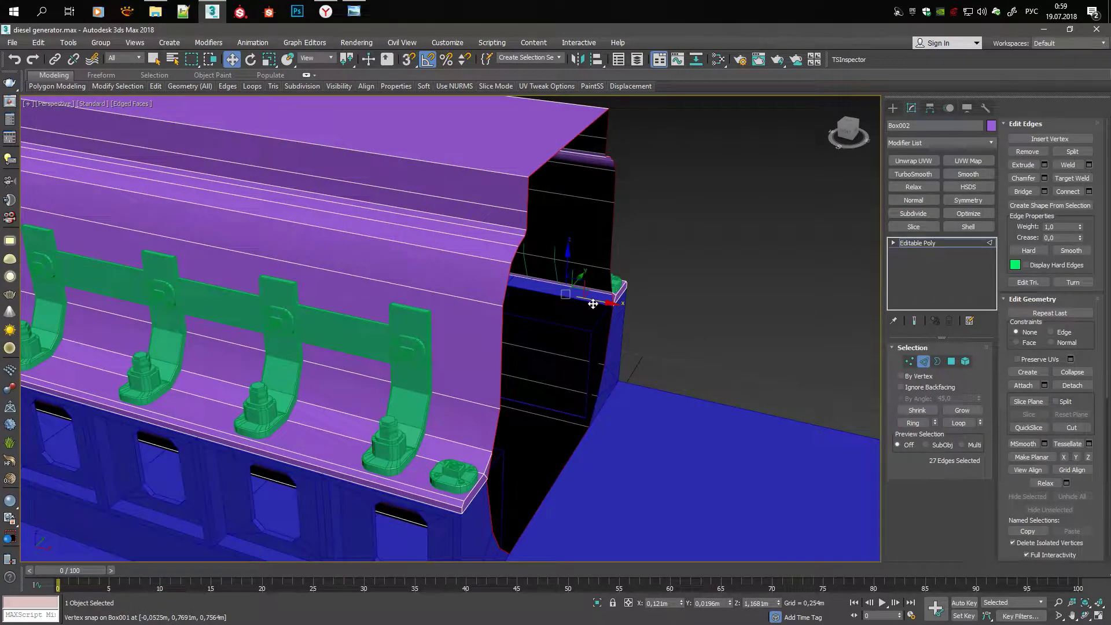
{"action": "scroll", "coordinate": [498, 508], "scroll_direction": "up", "scroll_amount": 3}
{"action": "scroll", "coordinate": [461, 386], "scroll_direction": "up", "scroll_amount": 2}
{"action": "scroll", "coordinate": [492, 289], "scroll_direction": "up", "scroll_amount": 2}
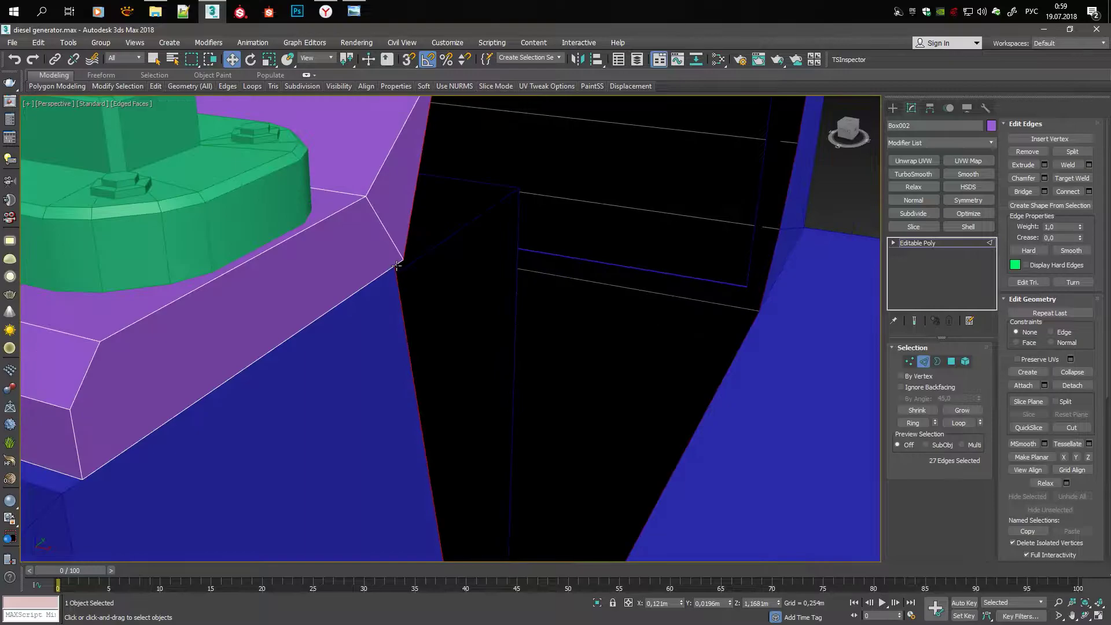
{"action": "scroll", "coordinate": [518, 220], "scroll_direction": "down", "scroll_amount": 4}
{"action": "left_click", "coordinate": [570, 174]}
{"action": "scroll", "coordinate": [516, 335], "scroll_direction": "up", "scroll_amount": 3}
{"action": "scroll", "coordinate": [484, 325], "scroll_direction": "up", "scroll_amount": 3}
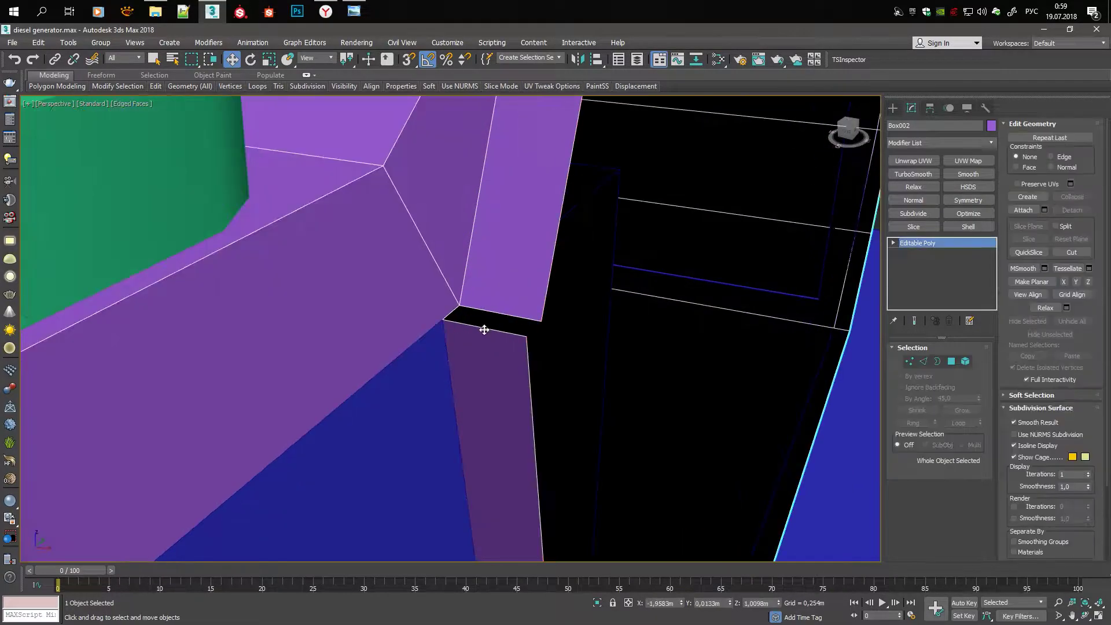
{"action": "scroll", "coordinate": [508, 313], "scroll_direction": "up", "scroll_amount": 2}
Switch to edge mode and frame the whole housing end in view
{"action": "mouse_move", "coordinate": [508, 312]}
{"action": "middle_mouse_down", "text": "alt"}
{"action": "mouse_move", "coordinate": [486, 327]}
{"action": "mouse_move", "coordinate": [448, 292]}
{"action": "mouse_move", "coordinate": [466, 322]}
{"action": "middle_mouse_up", "text": "alt"}
{"action": "scroll", "coordinate": [477, 312], "scroll_direction": "down", "scroll_amount": 5}
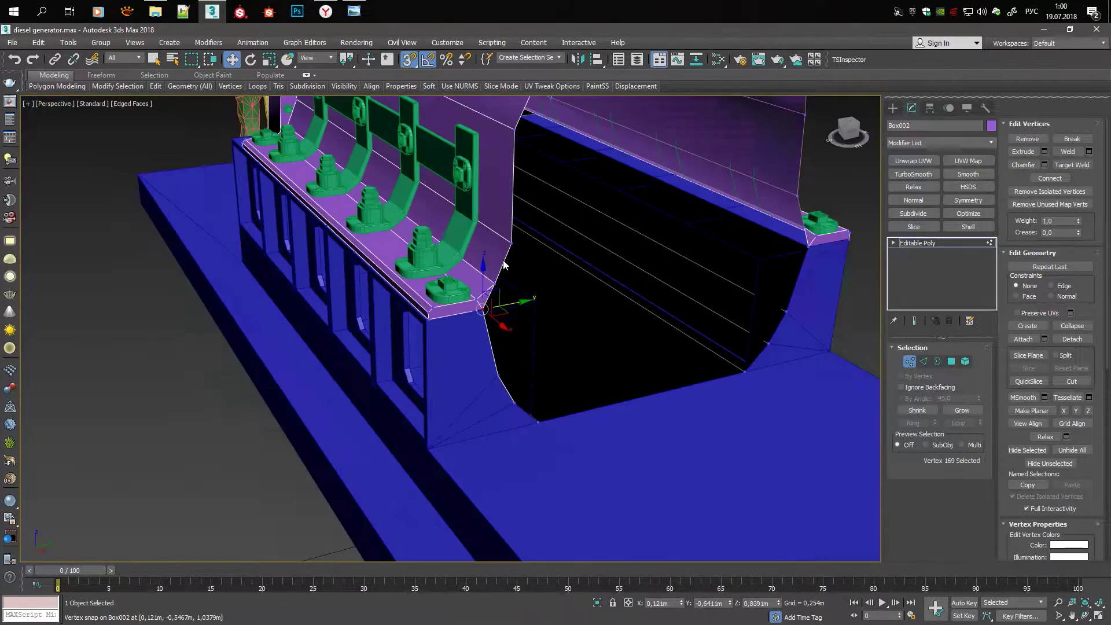
{"action": "scroll", "coordinate": [504, 256], "scroll_direction": "down", "scroll_amount": 2}
{"action": "key", "text": "2"}
{"action": "scroll", "coordinate": [410, 293], "scroll_direction": "up", "scroll_amount": 4}
{"action": "scroll", "coordinate": [648, 209], "scroll_direction": "down", "scroll_amount": 4}
{"action": "middle_click_drag", "start_coordinate": [648, 208], "coordinate": [559, 299]}
{"action": "scroll", "coordinate": [559, 298], "scroll_direction": "up", "scroll_amount": 2}
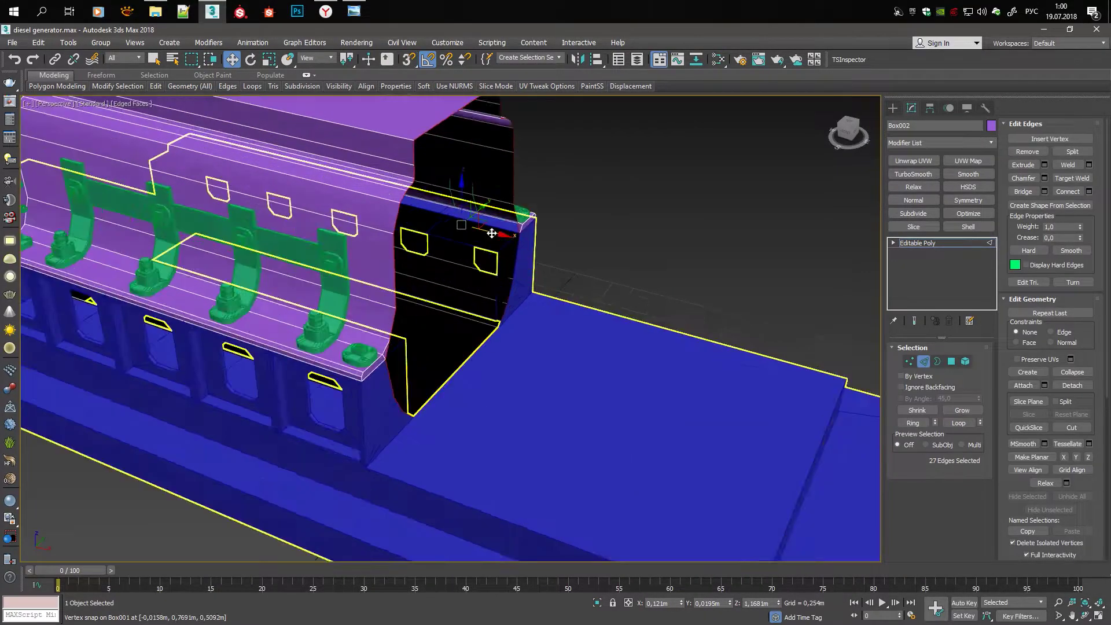
{"action": "scroll", "coordinate": [521, 261], "scroll_direction": "up", "scroll_amount": 4}
{"action": "scroll", "coordinate": [446, 313], "scroll_direction": "down", "scroll_amount": 5}
{"action": "scroll", "coordinate": [453, 393], "scroll_direction": "up", "scroll_amount": 2}
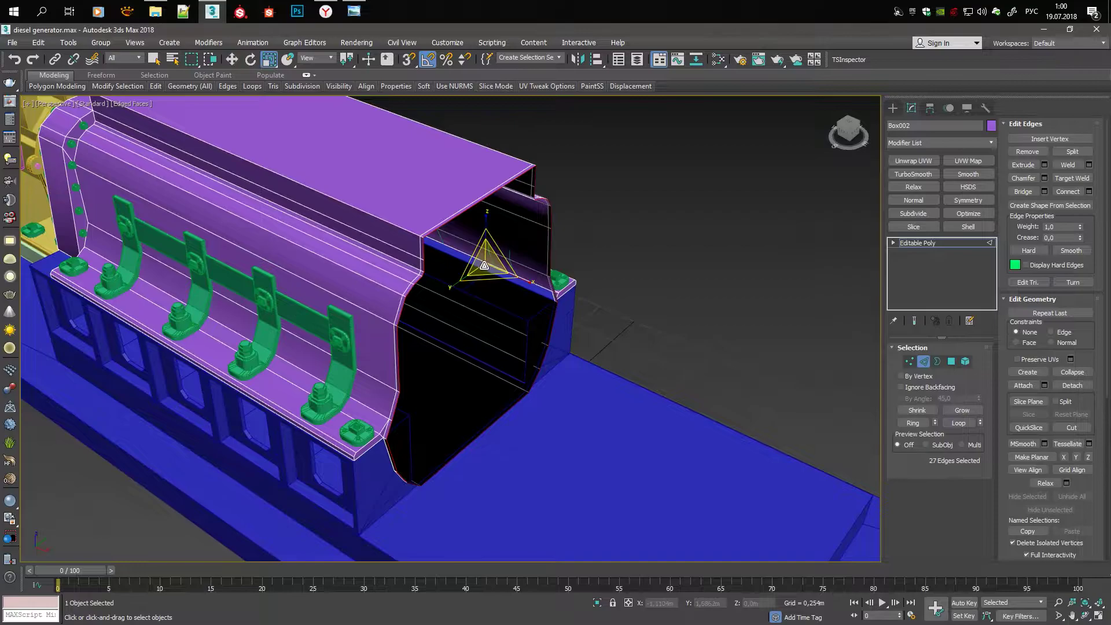
Set snapping to Midpoint and switch to vertex mode at a close angle
{"action": "left_click", "coordinate": [503, 290]}
{"action": "scroll", "coordinate": [446, 277], "scroll_direction": "down", "scroll_amount": 3}
{"action": "middle_click_drag", "start_coordinate": [447, 276], "coordinate": [359, 267], "text": "alt"}
{"action": "key", "text": "1"}
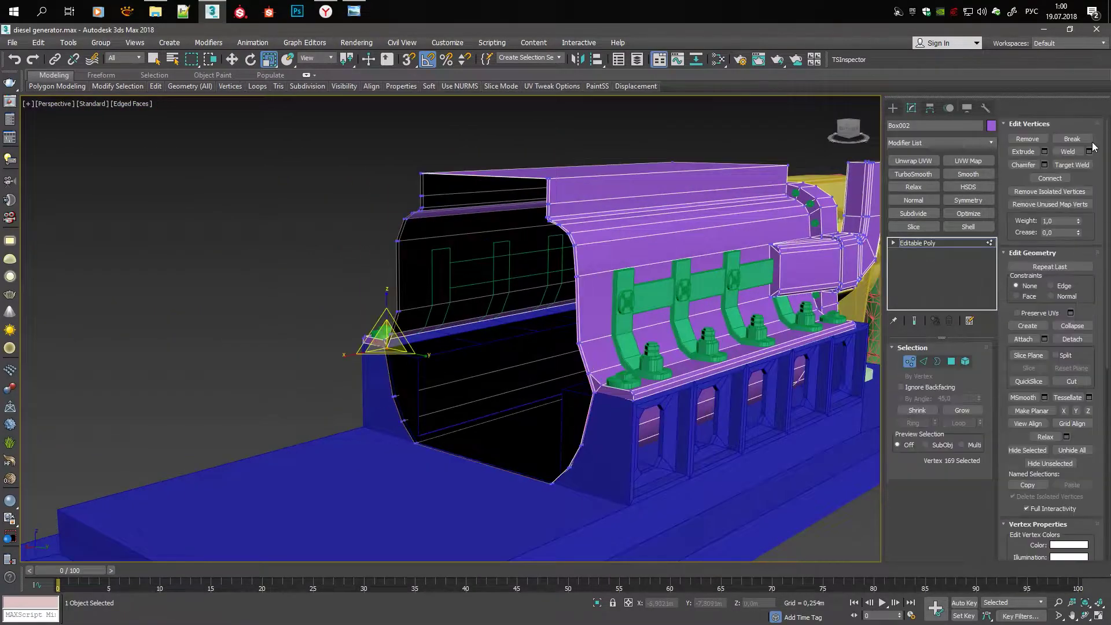
{"action": "scroll", "coordinate": [588, 424], "scroll_direction": "up", "scroll_amount": 6}
{"action": "scroll", "coordinate": [527, 454], "scroll_direction": "down", "scroll_amount": 8}
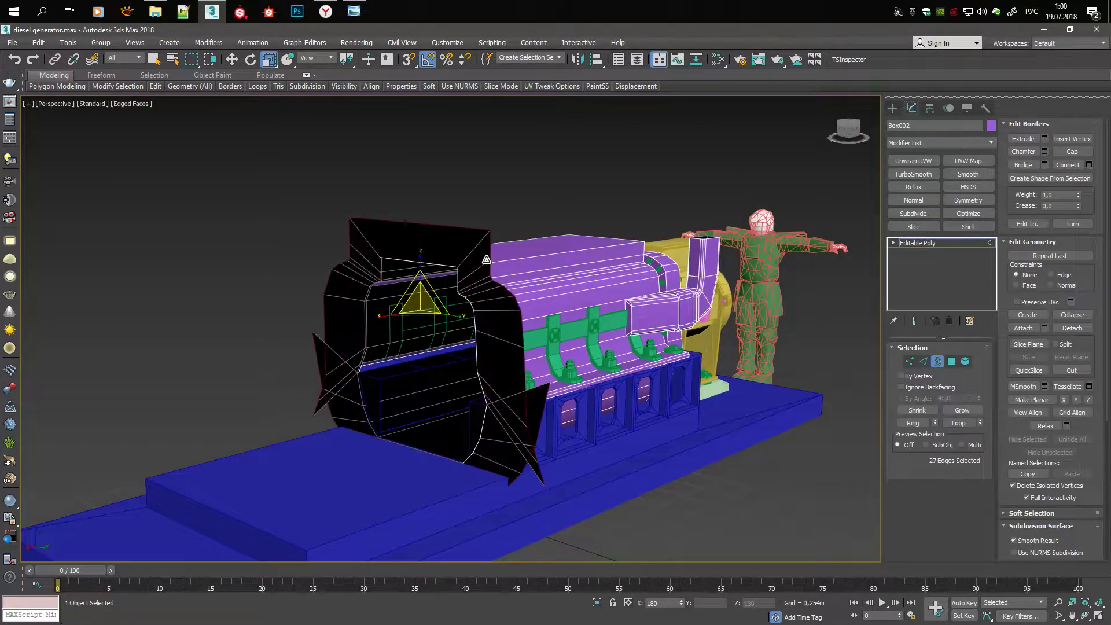
Orbit to the purple block's far side and turn on Move with vertex snapping
{"action": "middle_click_drag", "start_coordinate": [486, 260], "coordinate": [570, 362], "text": "alt"}
{"action": "scroll", "coordinate": [626, 328], "scroll_direction": "up", "scroll_amount": 3}
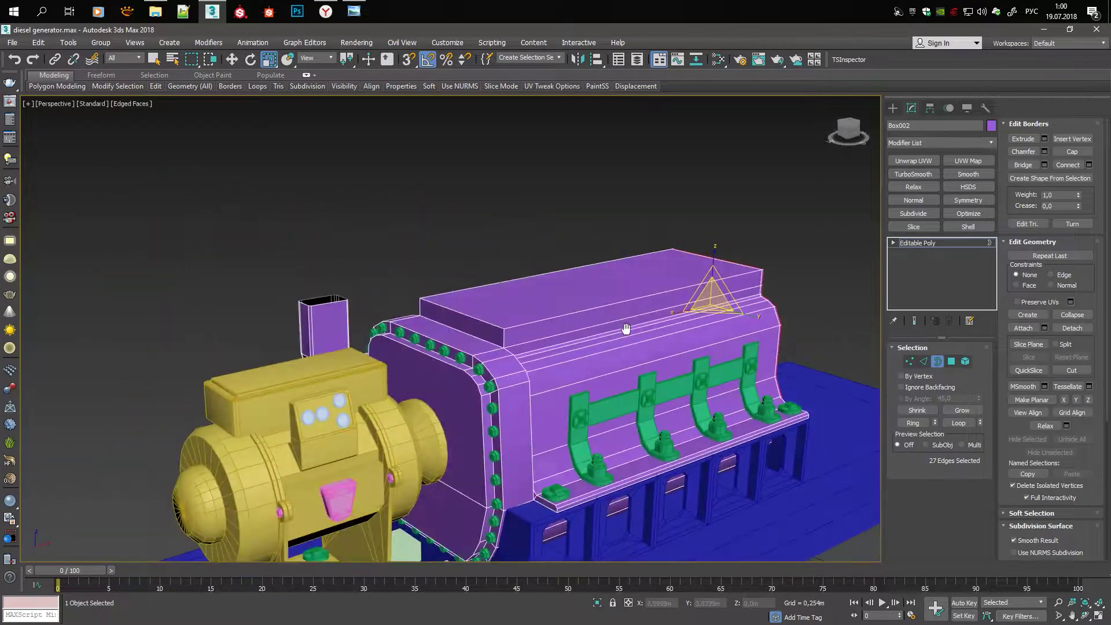
{"action": "scroll", "coordinate": [626, 328], "scroll_direction": "down", "scroll_amount": 5}
{"action": "mouse_move", "coordinate": [626, 328]}
{"action": "middle_mouse_down", "text": "alt"}
{"action": "mouse_move", "coordinate": [537, 369]}
{"action": "mouse_move", "coordinate": [431, 353]}
{"action": "middle_mouse_up", "text": "alt"}
{"action": "scroll", "coordinate": [538, 369], "scroll_direction": "up", "scroll_amount": 8}
{"action": "scroll", "coordinate": [537, 373], "scroll_direction": "down", "scroll_amount": 3}
{"action": "scroll", "coordinate": [430, 353], "scroll_direction": "up", "scroll_amount": 4}
{"action": "key", "text": "w"}
{"action": "key", "text": "s"}
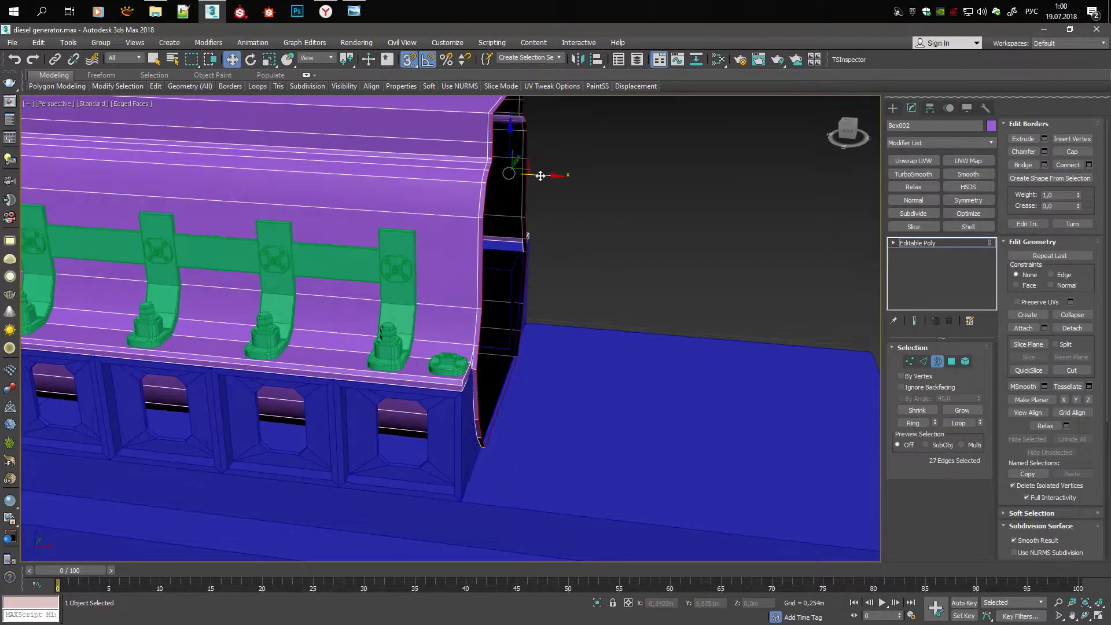
{"action": "scroll", "coordinate": [551, 247], "scroll_direction": "down", "scroll_amount": 3}
Weld the selected housing vertices around the black end opening into one flange
{"action": "middle_click_drag", "start_coordinate": [551, 247], "coordinate": [513, 357], "text": "alt"}
{"action": "scroll", "coordinate": [491, 416], "scroll_direction": "up", "scroll_amount": 3}
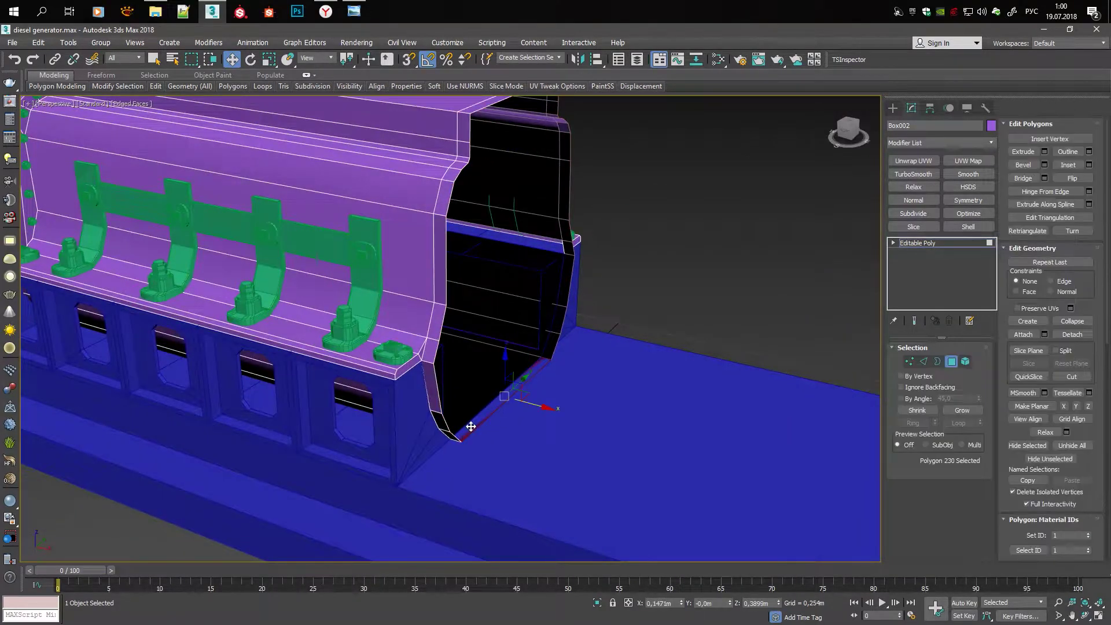
{"action": "scroll", "coordinate": [513, 157], "scroll_direction": "down", "scroll_amount": 2}
{"action": "mouse_move", "coordinate": [513, 158]}
{"action": "middle_mouse_down", "text": "alt"}
{"action": "mouse_move", "coordinate": [524, 184]}
{"action": "mouse_move", "coordinate": [486, 190]}
{"action": "mouse_move", "coordinate": [509, 174]}
{"action": "middle_mouse_up", "text": "alt"}
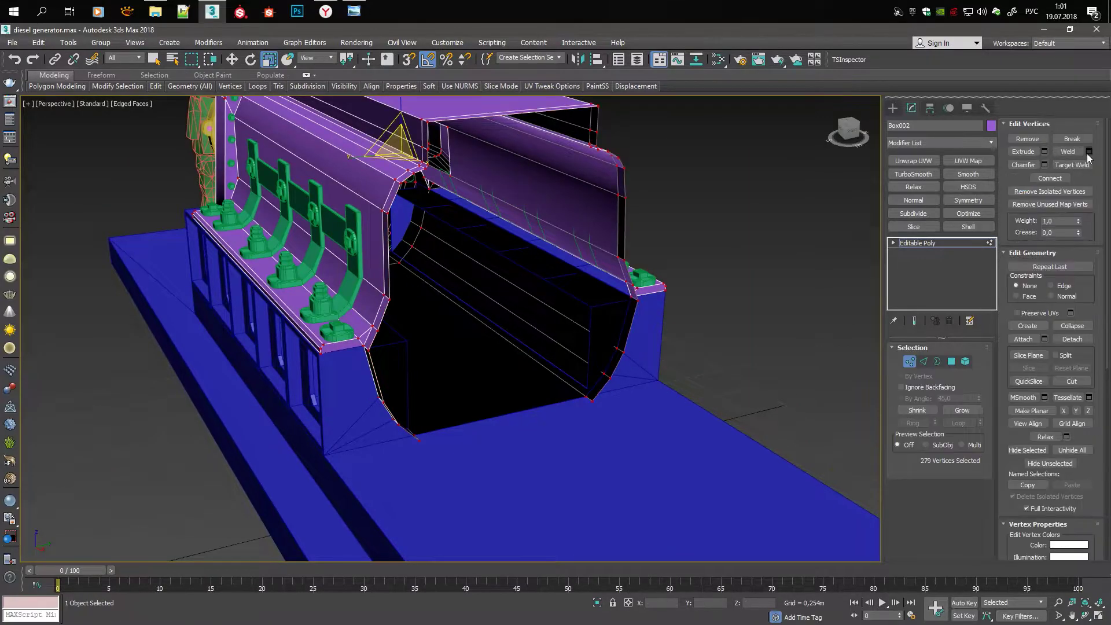
{"action": "left_click", "coordinate": [456, 375]}
{"action": "middle_click_drag", "start_coordinate": [456, 375], "coordinate": [380, 184], "text": "alt"}
{"action": "scroll", "coordinate": [396, 238], "scroll_direction": "down", "scroll_amount": 4}
{"action": "mouse_move", "coordinate": [397, 238]}
{"action": "middle_mouse_down", "text": "alt"}
{"action": "mouse_move", "coordinate": [587, 322]}
{"action": "mouse_move", "coordinate": [521, 289]}
{"action": "mouse_move", "coordinate": [546, 290]}
{"action": "mouse_move", "coordinate": [534, 284]}
{"action": "middle_mouse_up", "text": "alt"}
Switch to Edge level with Rotate active and view the housing from the side
{"action": "key", "text": "2"}
{"action": "key", "text": "w"}
{"action": "scroll", "coordinate": [554, 295], "scroll_direction": "down", "scroll_amount": 5}
{"action": "scroll", "coordinate": [534, 284], "scroll_direction": "up", "scroll_amount": 5}
{"action": "key", "text": "e"}
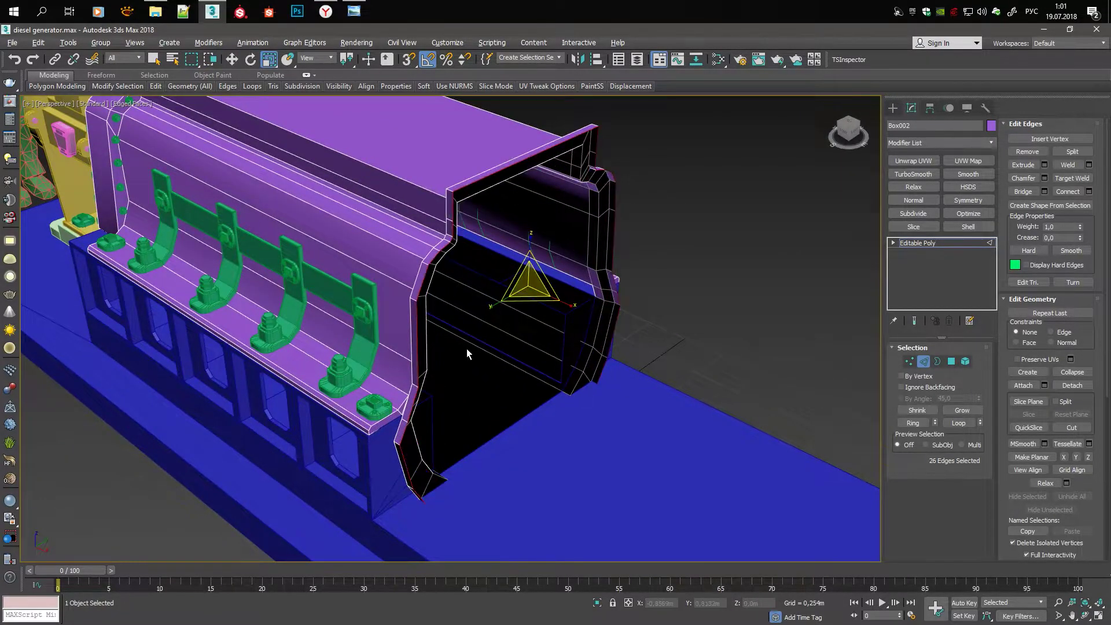
{"action": "middle_click_drag", "start_coordinate": [467, 353], "coordinate": [602, 381], "text": "alt"}
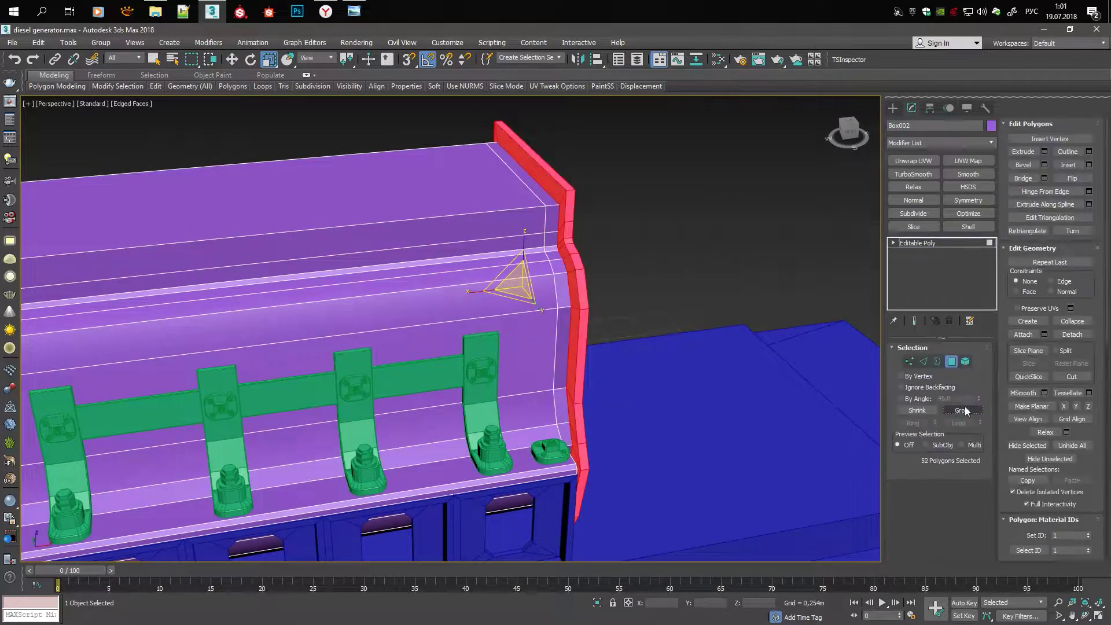
Move the housing's bottom corner vertices into line, viewing them in wireframe from below
{"action": "key", "text": "q"}
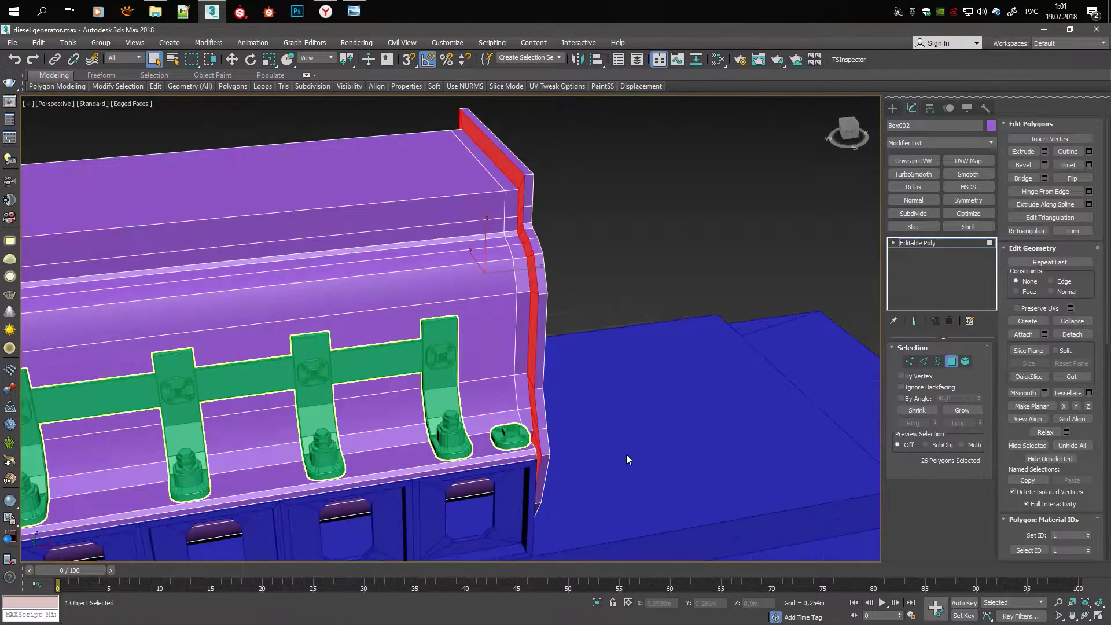
{"action": "mouse_move", "coordinate": [626, 453]}
{"action": "middle_mouse_down", "text": "alt"}
{"action": "mouse_move", "coordinate": [632, 392]}
{"action": "mouse_move", "coordinate": [511, 442]}
{"action": "mouse_move", "coordinate": [605, 464]}
{"action": "mouse_move", "coordinate": [657, 496]}
{"action": "middle_mouse_up", "text": "alt"}
{"action": "key", "text": "1"}
{"action": "scroll", "coordinate": [258, 476], "scroll_direction": "up", "scroll_amount": 3}
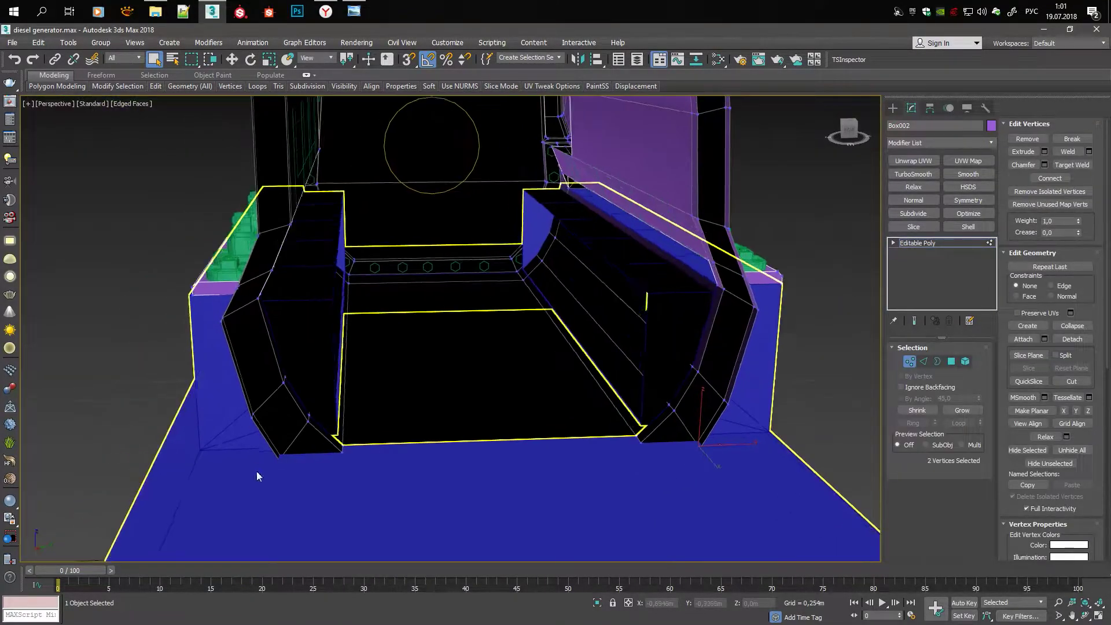
{"action": "key", "text": "w"}
{"action": "key", "text": "F3"}
{"action": "key", "text": "ctrl+z"}
{"action": "key", "text": "F3"}
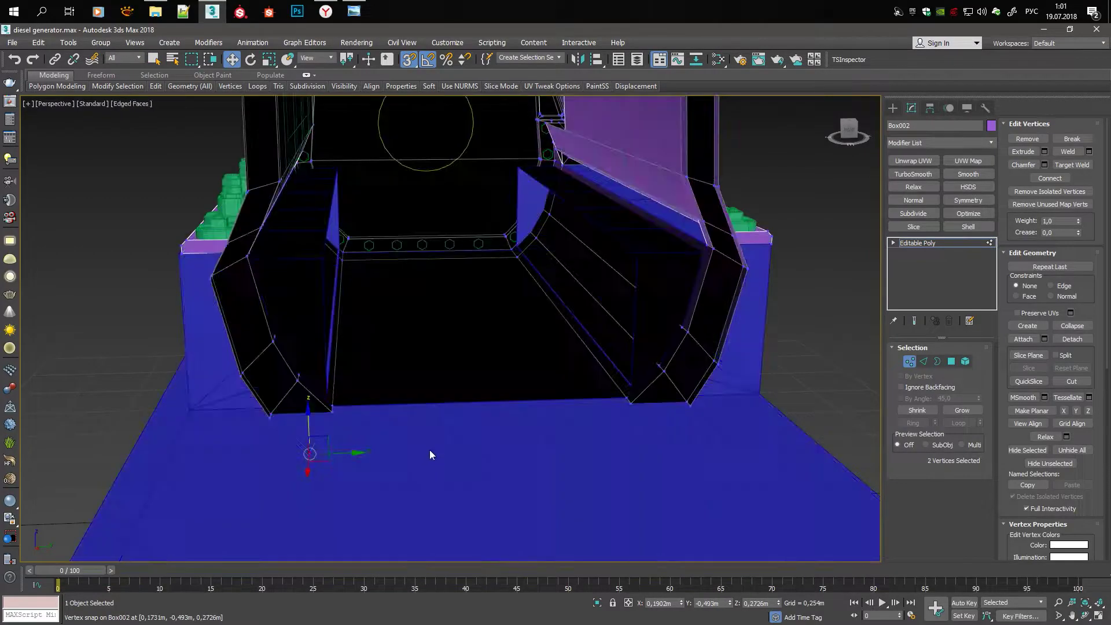
{"action": "key", "text": "F3"}
{"action": "key", "text": "F3"}
{"action": "scroll", "coordinate": [310, 417], "scroll_direction": "up", "scroll_amount": 3}
Switch to polygon level and zoom in on the housing's underside
{"action": "key", "text": "4"}
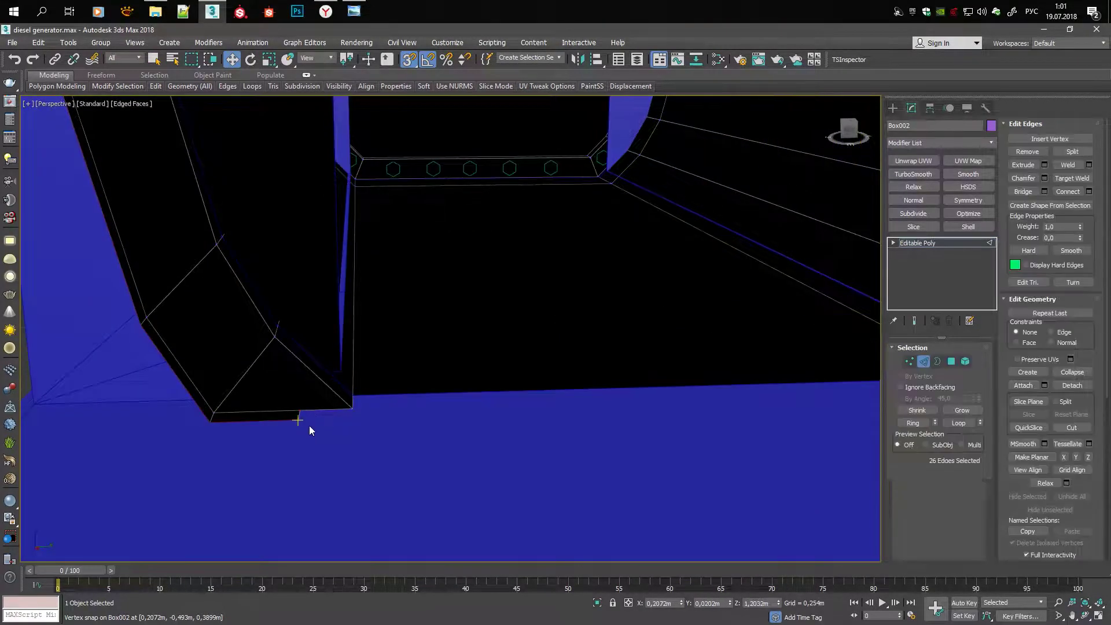
{"action": "scroll", "coordinate": [342, 427], "scroll_direction": "down", "scroll_amount": 2}
{"action": "scroll", "coordinate": [275, 421], "scroll_direction": "up", "scroll_amount": 3}
{"action": "scroll", "coordinate": [647, 298], "scroll_direction": "down", "scroll_amount": 3}
{"action": "scroll", "coordinate": [578, 330], "scroll_direction": "down", "scroll_amount": 3}
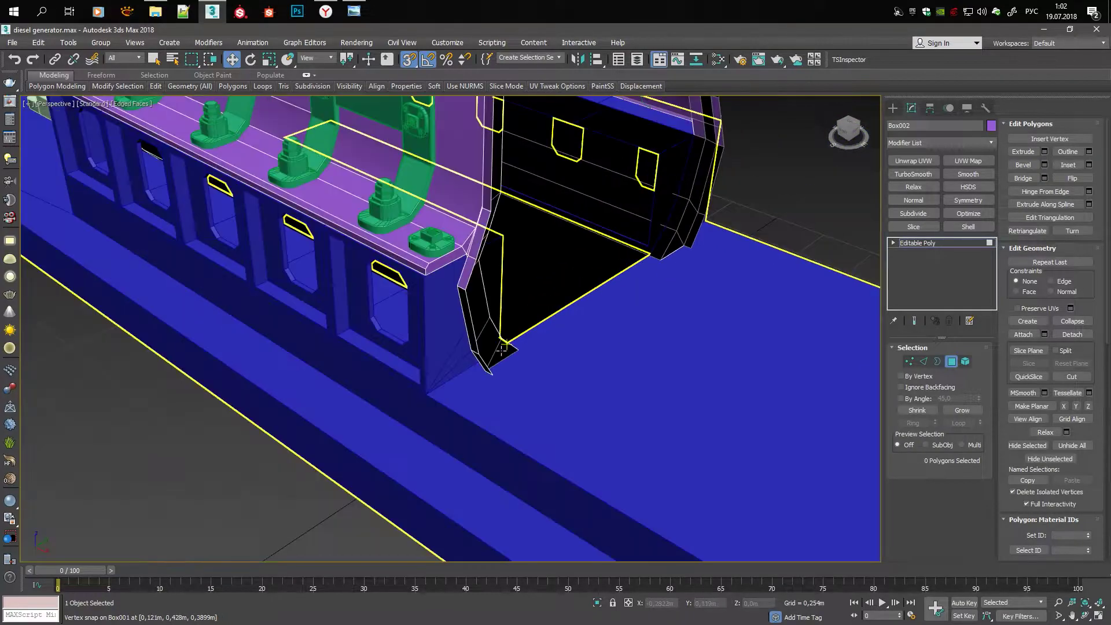
{"action": "key", "text": "q"}
{"action": "scroll", "coordinate": [508, 367], "scroll_direction": "down", "scroll_amount": 2}
{"action": "scroll", "coordinate": [285, 247], "scroll_direction": "down", "scroll_amount": 1}
Check the bottom vertices' alignment in a wireframe top view, then return to perspective
{"action": "key", "text": "t"}
{"action": "key", "text": "F3"}
{"action": "scroll", "coordinate": [307, 312], "scroll_direction": "up", "scroll_amount": 2}
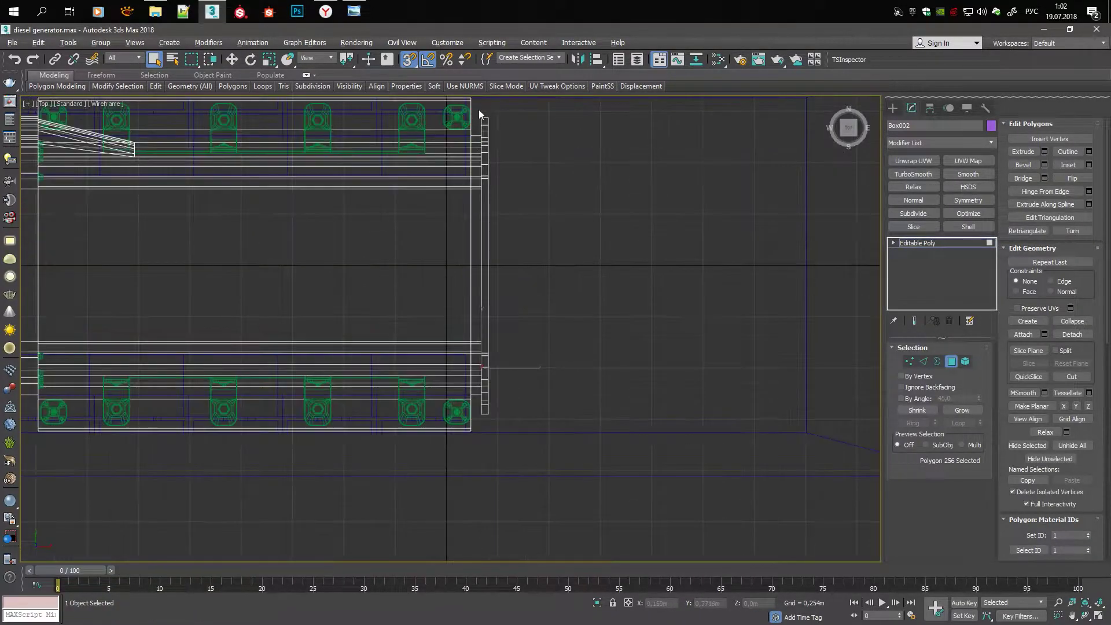
{"action": "key", "text": "alt+w"}
{"action": "key", "text": "alt+w"}
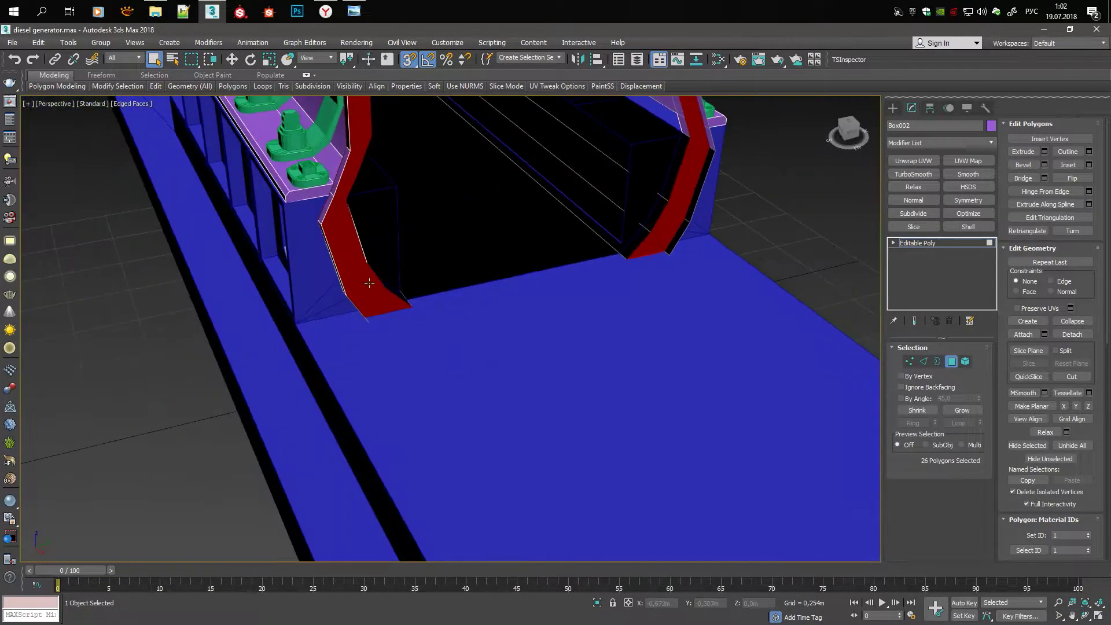
{"action": "scroll", "coordinate": [463, 272], "scroll_direction": "down", "scroll_amount": 2}
{"action": "scroll", "coordinate": [463, 272], "scroll_direction": "up", "scroll_amount": 4}
{"action": "key", "text": "w"}
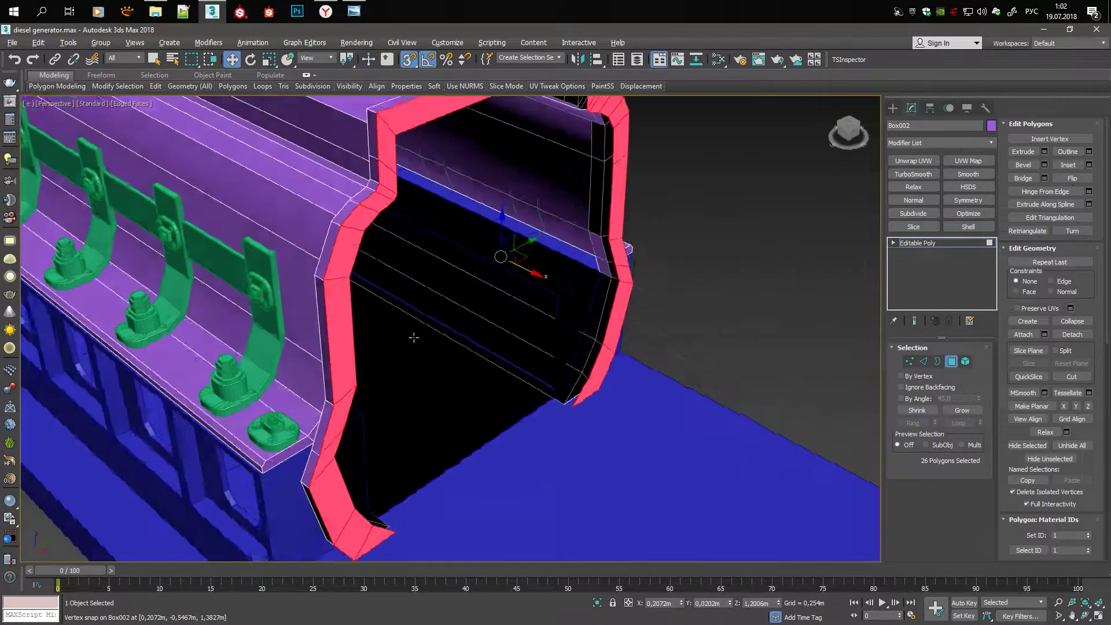
Switch to edge level with Scale and orbit around the housing's open end
{"action": "middle_click_drag", "start_coordinate": [508, 256], "coordinate": [371, 365], "text": "alt"}
{"action": "key", "text": "2"}
{"action": "key", "text": "r"}
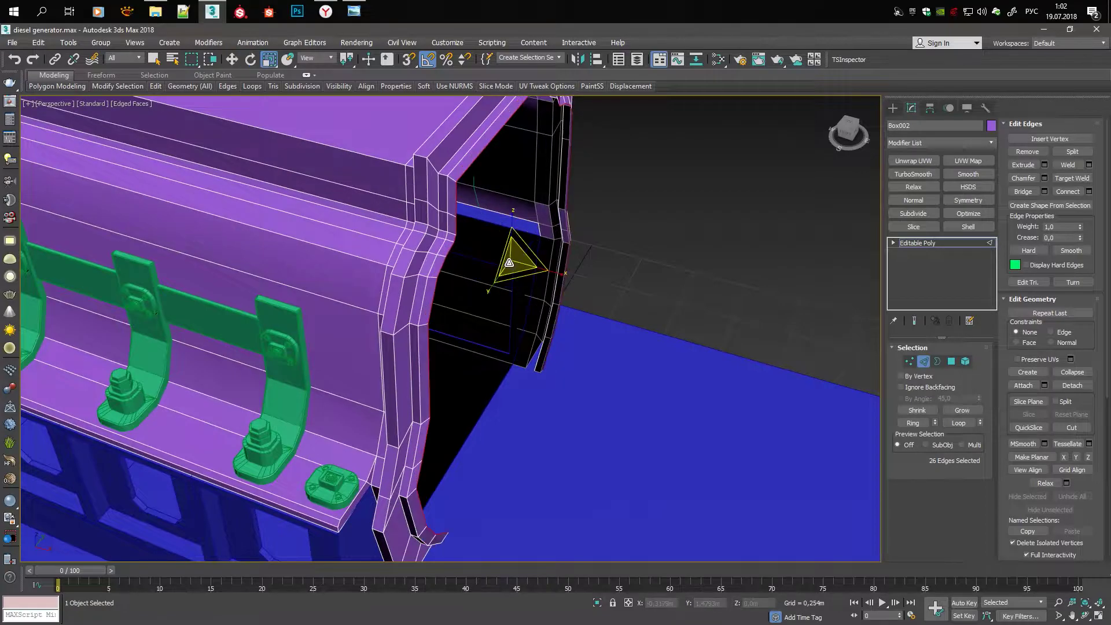
{"action": "mouse_move", "coordinate": [553, 273]}
{"action": "middle_mouse_down", "text": "alt"}
{"action": "mouse_move", "coordinate": [476, 315]}
{"action": "mouse_move", "coordinate": [428, 293]}
{"action": "mouse_move", "coordinate": [494, 341]}
{"action": "mouse_move", "coordinate": [445, 297]}
{"action": "mouse_move", "coordinate": [469, 309]}
{"action": "middle_mouse_up", "text": "alt"}
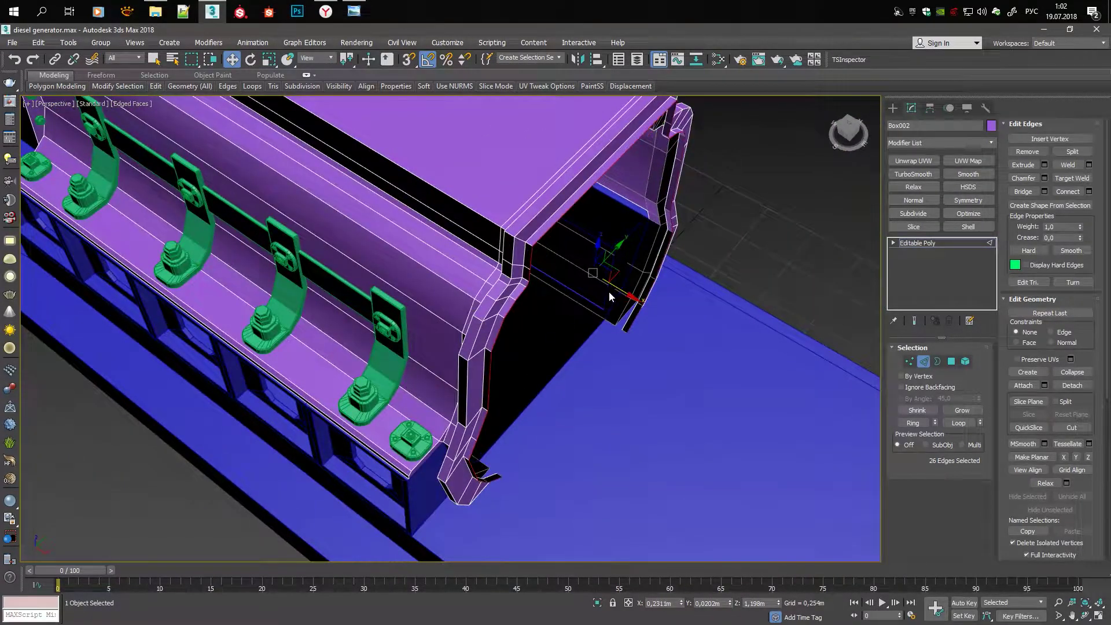
{"action": "mouse_move", "coordinate": [632, 284]}
{"action": "middle_mouse_down", "text": "alt"}
{"action": "mouse_move", "coordinate": [509, 304]}
{"action": "mouse_move", "coordinate": [516, 337]}
{"action": "mouse_move", "coordinate": [622, 295]}
{"action": "mouse_move", "coordinate": [602, 295]}
{"action": "mouse_move", "coordinate": [558, 325]}
{"action": "middle_mouse_up", "text": "alt"}
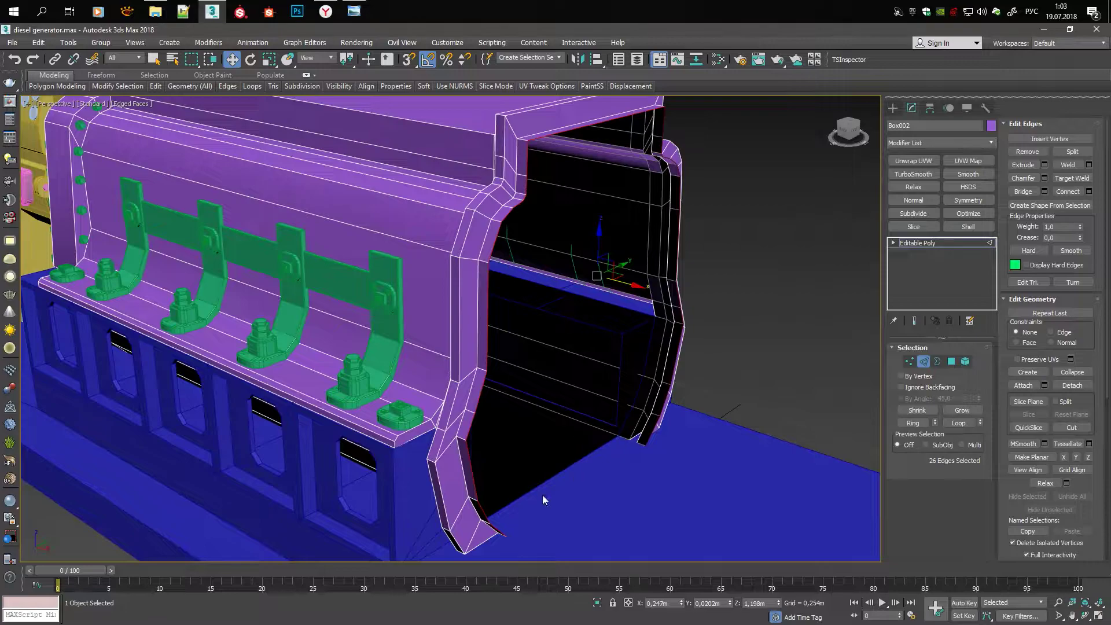
{"action": "scroll", "coordinate": [542, 494], "scroll_direction": "up", "scroll_amount": 5}
{"action": "scroll", "coordinate": [776, 369], "scroll_direction": "down", "scroll_amount": 5}
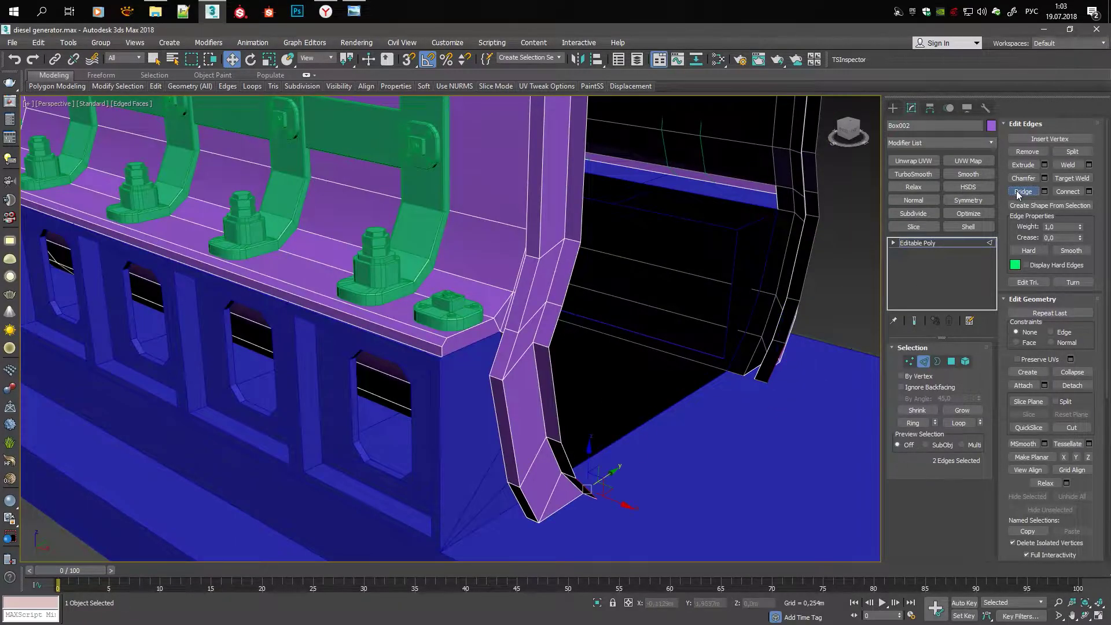
Select the open end's border and cap it with a flat face
{"action": "key", "text": "3"}
{"action": "left_click", "coordinate": [560, 397]}
{"action": "scroll", "coordinate": [560, 397], "scroll_direction": "down", "scroll_amount": 6}
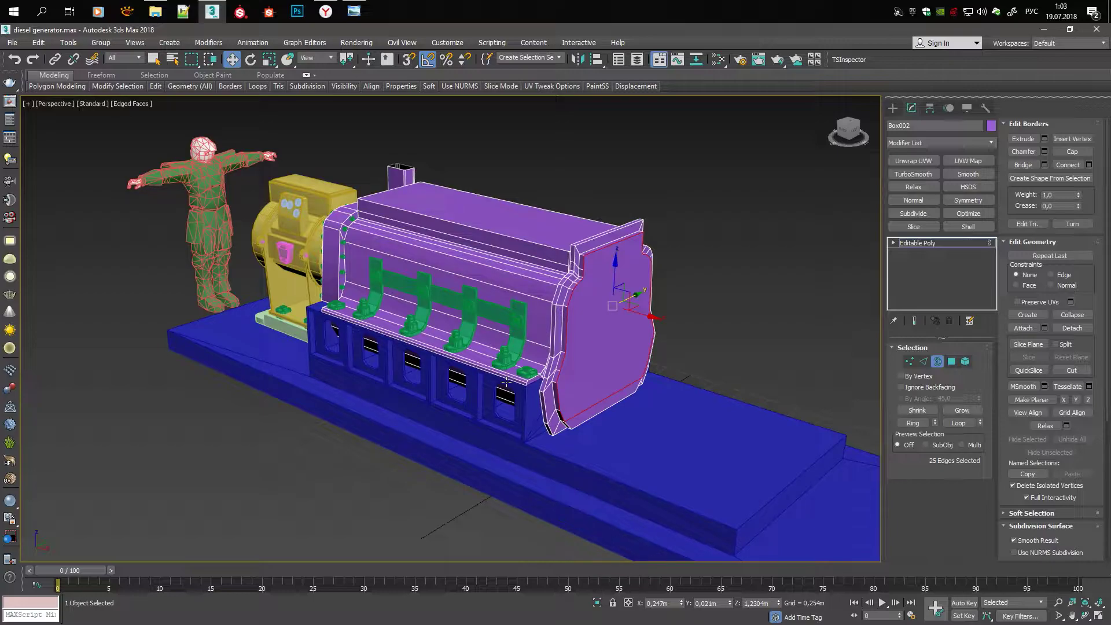
{"action": "scroll", "coordinate": [580, 491], "scroll_direction": "up", "scroll_amount": 5}
{"action": "key", "text": "2"}
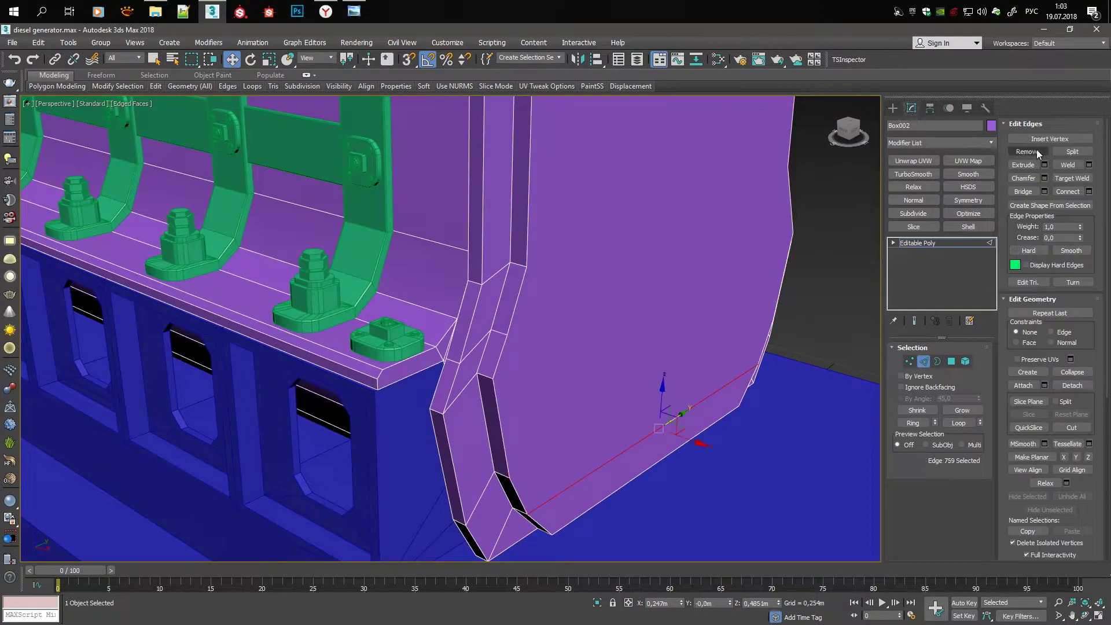
{"action": "scroll", "coordinate": [598, 203], "scroll_direction": "down", "scroll_amount": 3}
{"action": "scroll", "coordinate": [550, 254], "scroll_direction": "up", "scroll_amount": 4}
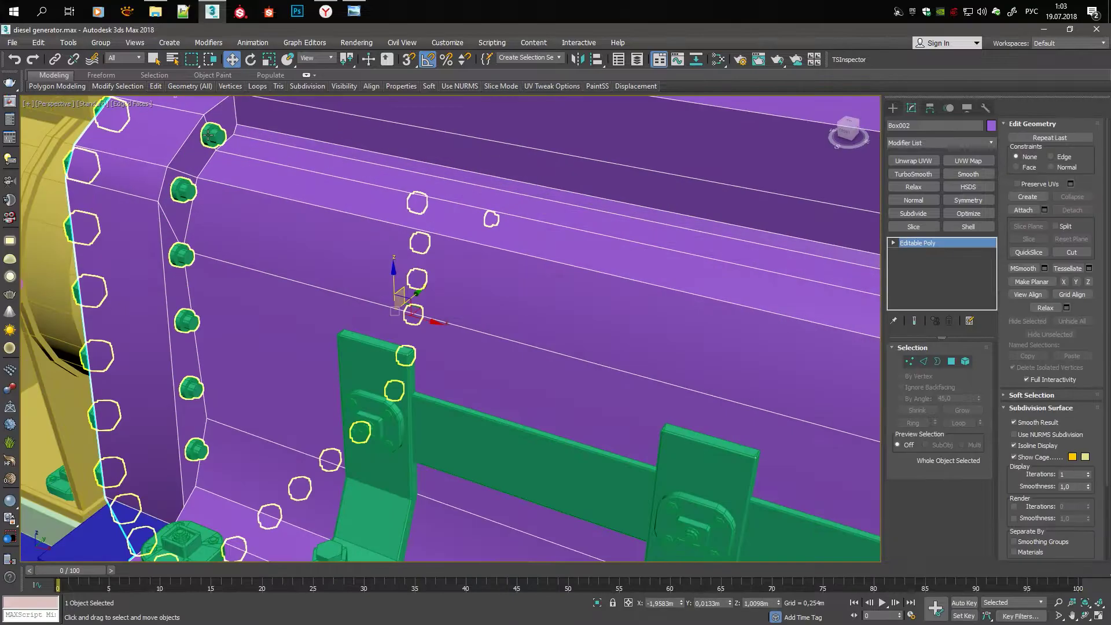
Select the hex bolt elements on the flange and confirm cloning them
{"action": "key", "text": "5"}
{"action": "left_click", "coordinate": [208, 136]}
{"action": "scroll", "coordinate": [370, 190], "scroll_direction": "down", "scroll_amount": 6}
{"action": "mouse_move", "coordinate": [371, 190]}
{"action": "middle_mouse_down", "text": "alt"}
{"action": "mouse_move", "coordinate": [321, 186]}
{"action": "mouse_move", "coordinate": [499, 112]}
{"action": "middle_mouse_up", "text": "alt"}
{"action": "scroll", "coordinate": [346, 167], "scroll_direction": "up", "scroll_amount": 5}
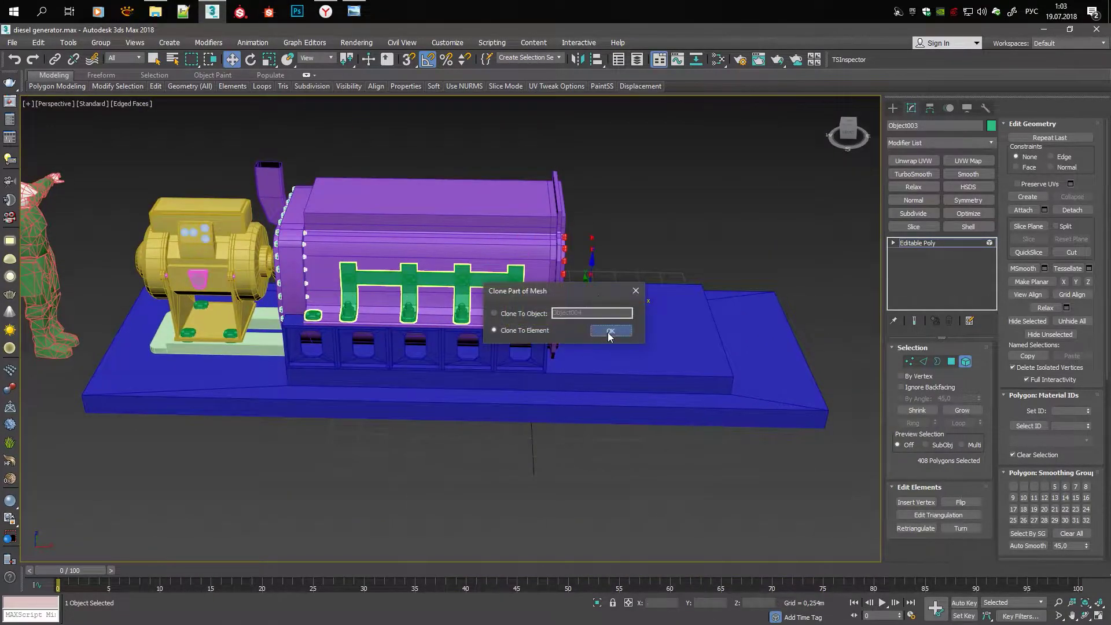
{"action": "left_click", "coordinate": [608, 332]}
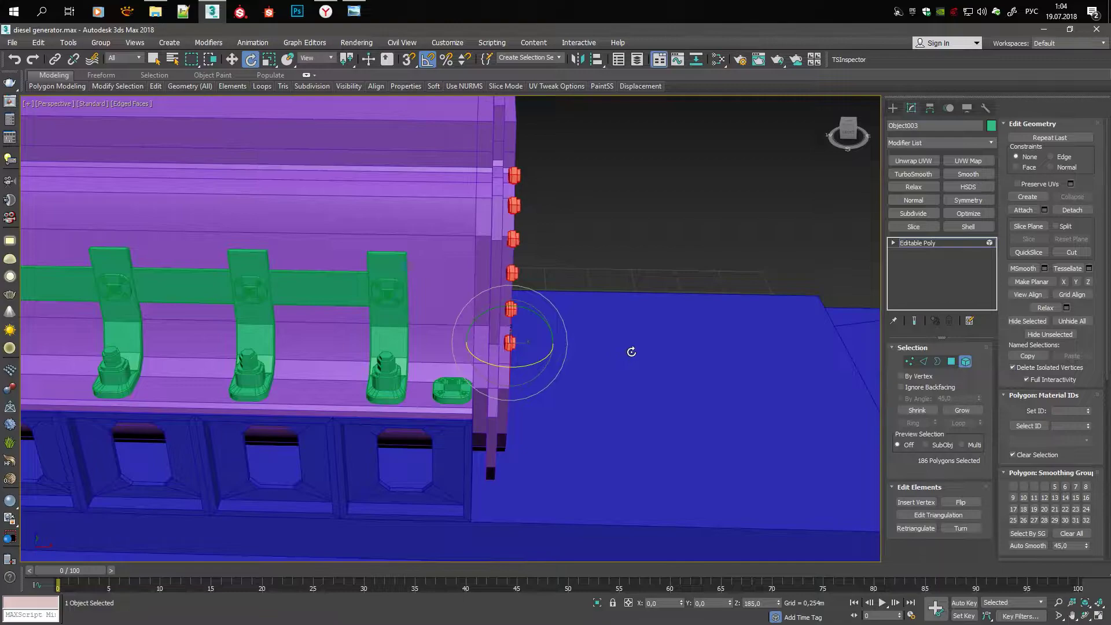
Move the copied bolts with snapping on and confirm the copy
{"action": "key", "text": "w"}
{"action": "scroll", "coordinate": [511, 311], "scroll_direction": "up", "scroll_amount": 5}
{"action": "scroll", "coordinate": [481, 312], "scroll_direction": "up", "scroll_amount": 3}
{"action": "key", "text": "s"}
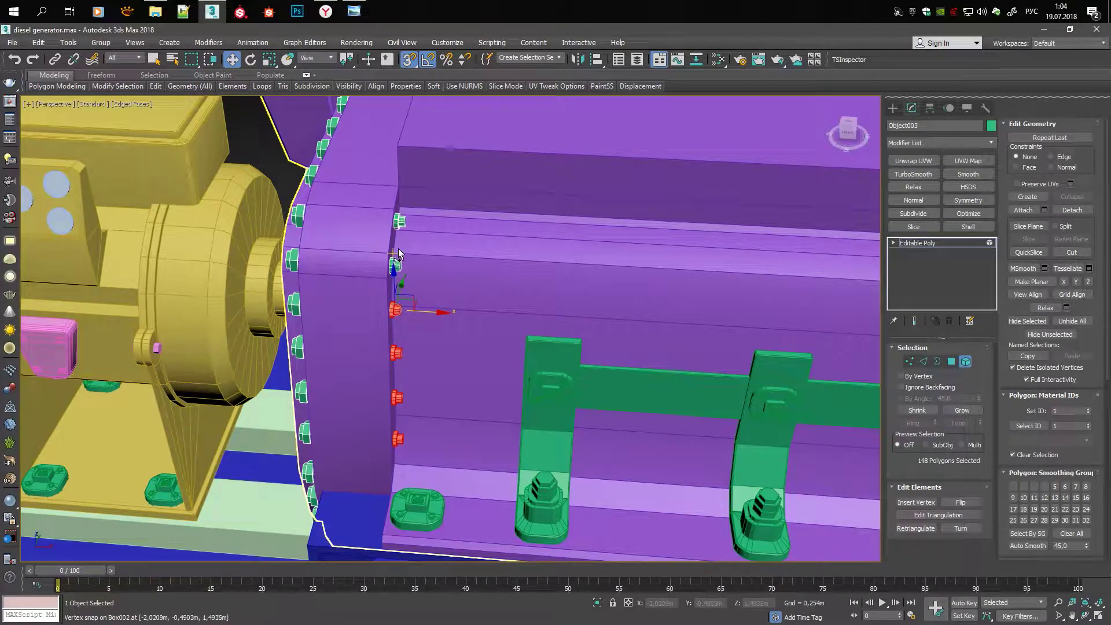
{"action": "scroll", "coordinate": [398, 255], "scroll_direction": "down", "scroll_amount": 8}
{"action": "key", "text": "Return"}
{"action": "scroll", "coordinate": [704, 346], "scroll_direction": "up", "scroll_amount": 5}
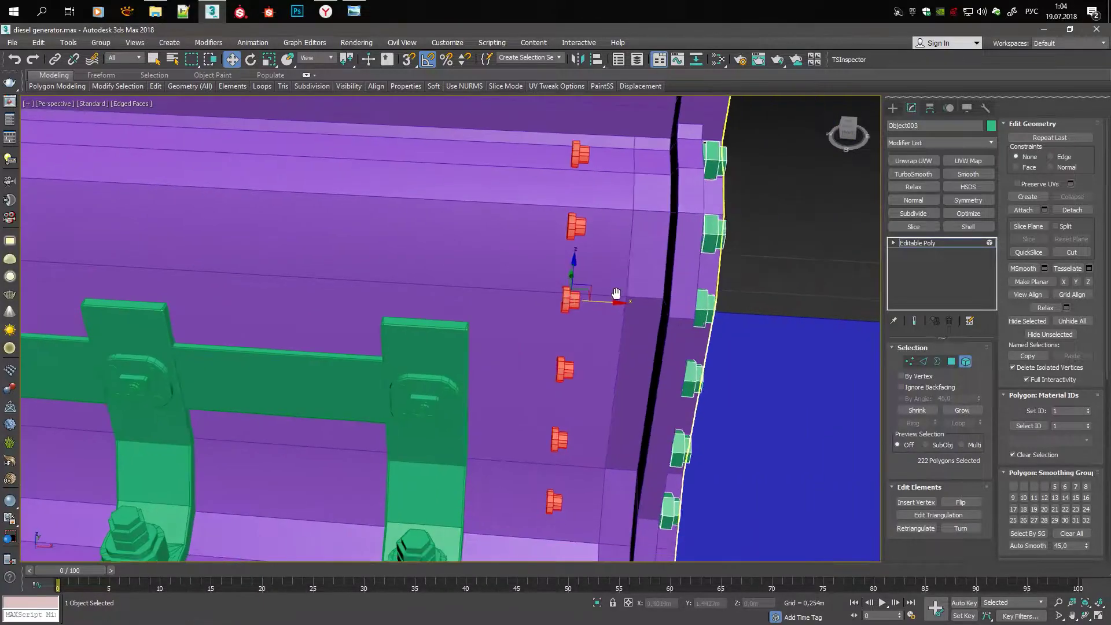
Adjust the bolt set's rotation and nudge it slightly up-left, checking in wireframe
{"action": "key", "text": "e"}
{"action": "scroll", "coordinate": [540, 316], "scroll_direction": "up", "scroll_amount": 5}
{"action": "key", "text": "w"}
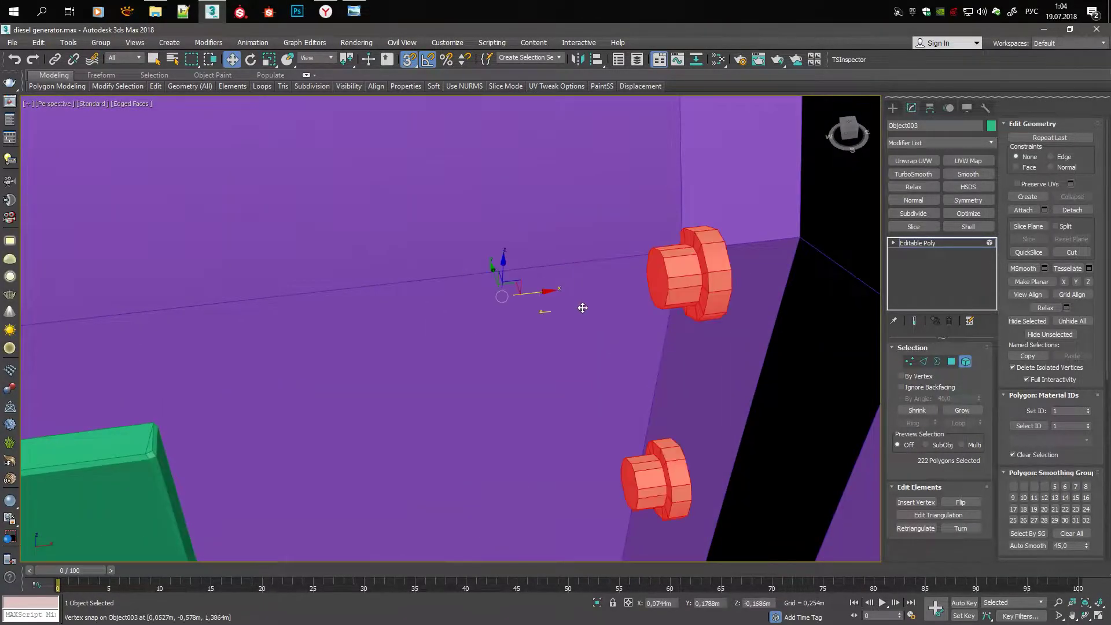
{"action": "scroll", "coordinate": [780, 307], "scroll_direction": "down", "scroll_amount": 5}
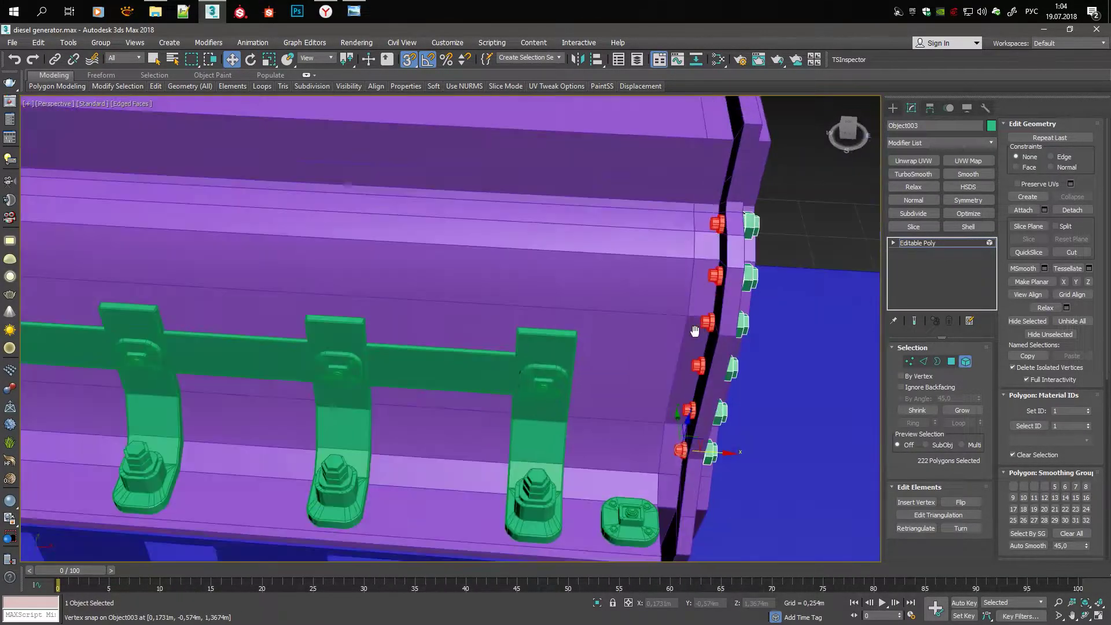
{"action": "mouse_move", "coordinate": [780, 307]}
{"action": "middle_mouse_down", "text": "alt"}
{"action": "mouse_move", "coordinate": [602, 300]}
{"action": "mouse_move", "coordinate": [586, 287]}
{"action": "mouse_move", "coordinate": [748, 302]}
{"action": "middle_mouse_up", "text": "alt"}
{"action": "key", "text": "F3"}
{"action": "scroll", "coordinate": [748, 302], "scroll_direction": "up", "scroll_amount": 3}
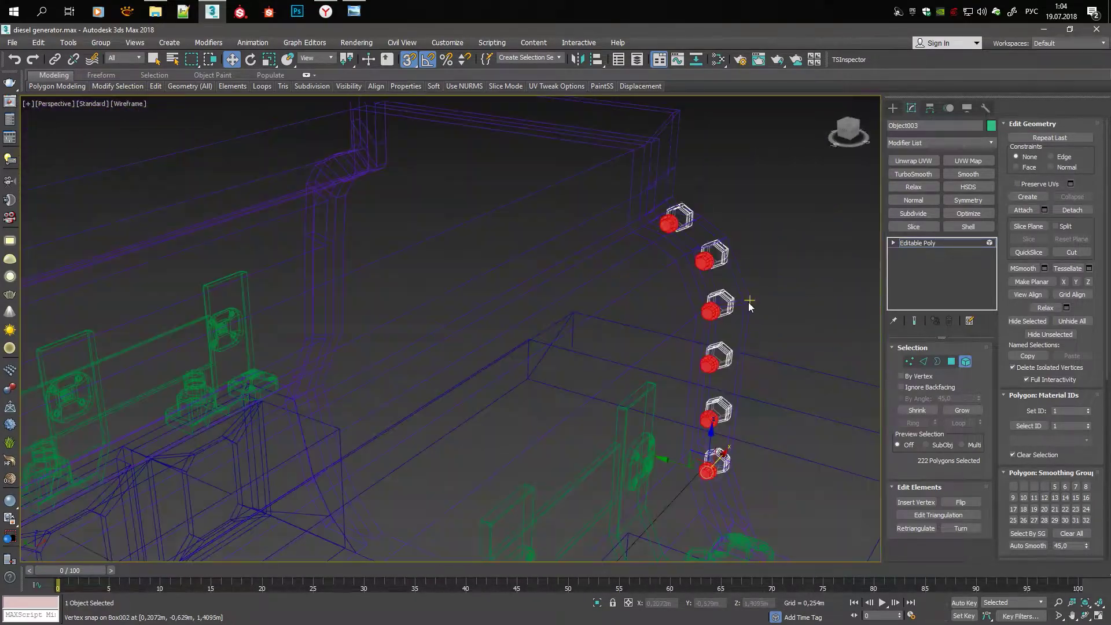
{"action": "key", "text": "F3"}
{"action": "scroll", "coordinate": [658, 370], "scroll_direction": "up", "scroll_amount": 3}
{"action": "middle_click_drag", "start_coordinate": [652, 344], "coordinate": [595, 307], "text": "alt"}
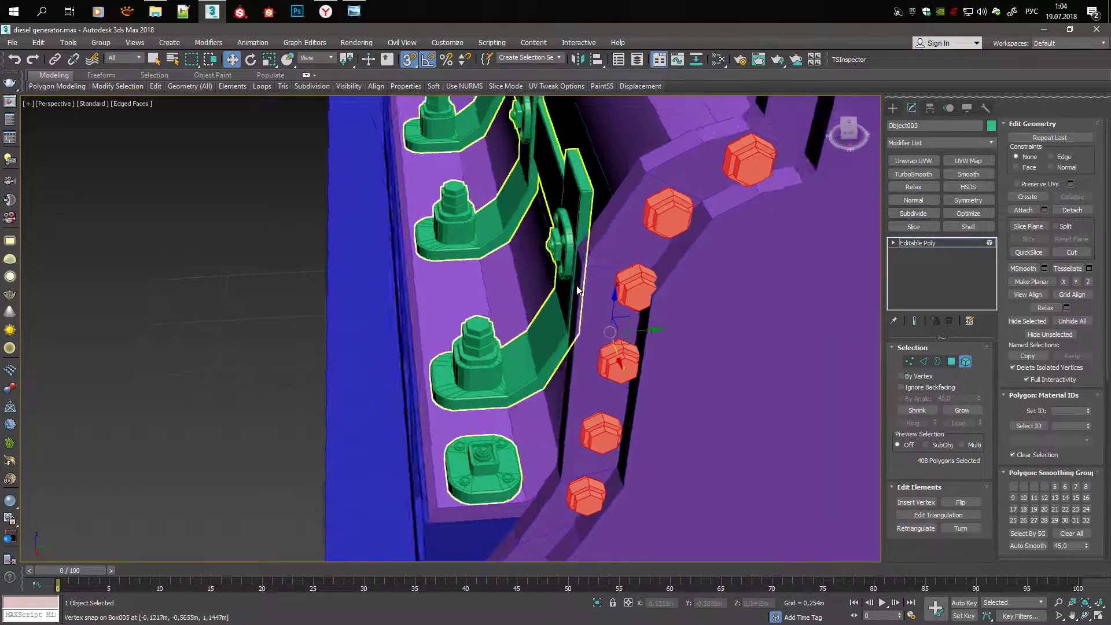
{"action": "left_click_drag", "start_coordinate": [638, 320], "coordinate": [632, 315]}
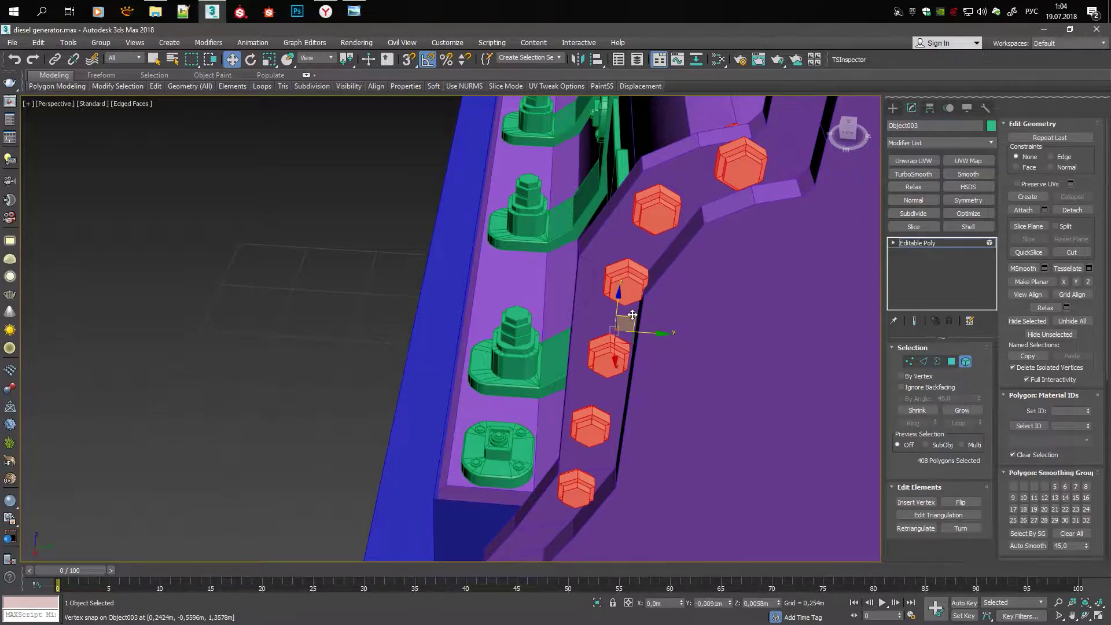
{"action": "key", "text": "F3"}
{"action": "key", "text": "F3"}
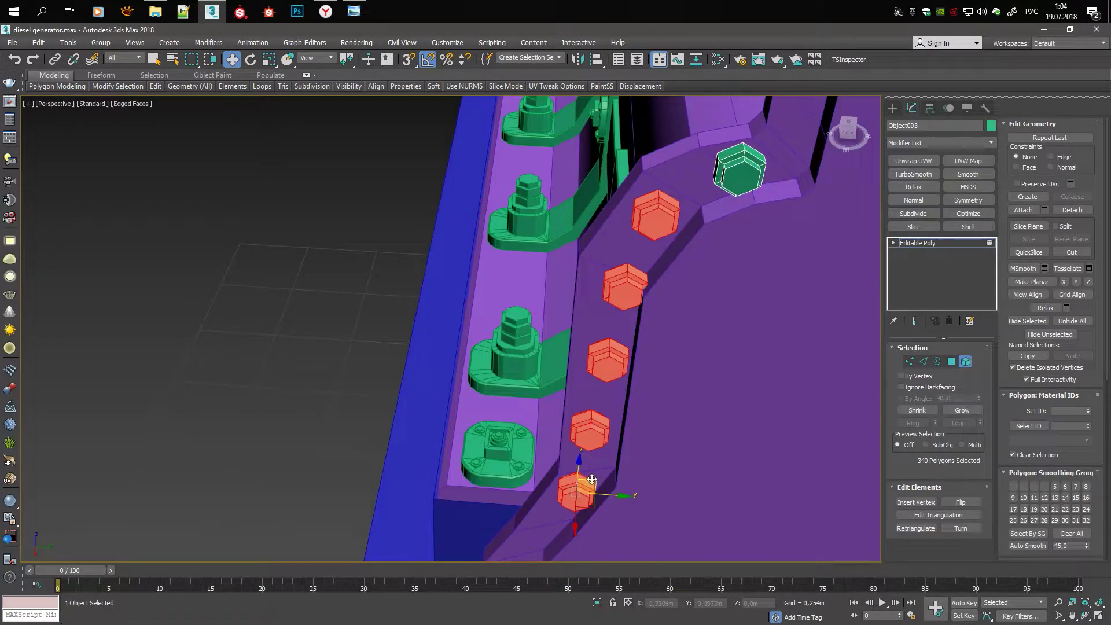
Select a single bolt head and move it further down the flange wall
{"action": "left_click", "coordinate": [642, 220]}
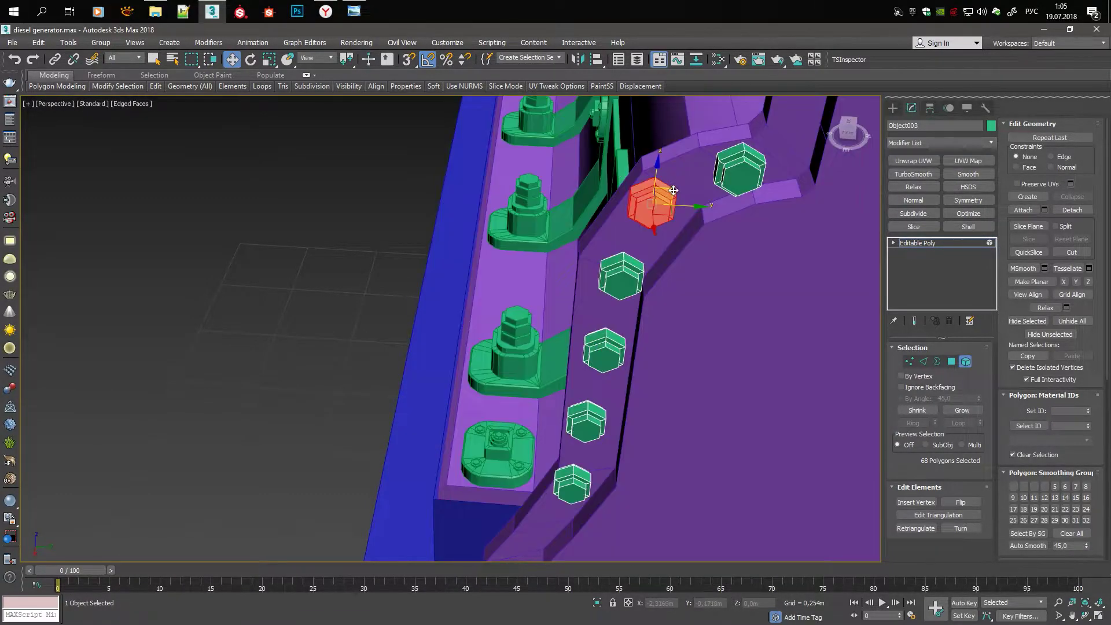
{"action": "mouse_move", "coordinate": [681, 198]}
{"action": "middle_mouse_down", "text": "alt"}
{"action": "mouse_move", "coordinate": [693, 208]}
{"action": "mouse_move", "coordinate": [665, 255]}
{"action": "mouse_move", "coordinate": [663, 365]}
{"action": "middle_mouse_up", "text": "alt"}
{"action": "left_click_drag", "start_coordinate": [663, 366], "coordinate": [664, 468]}
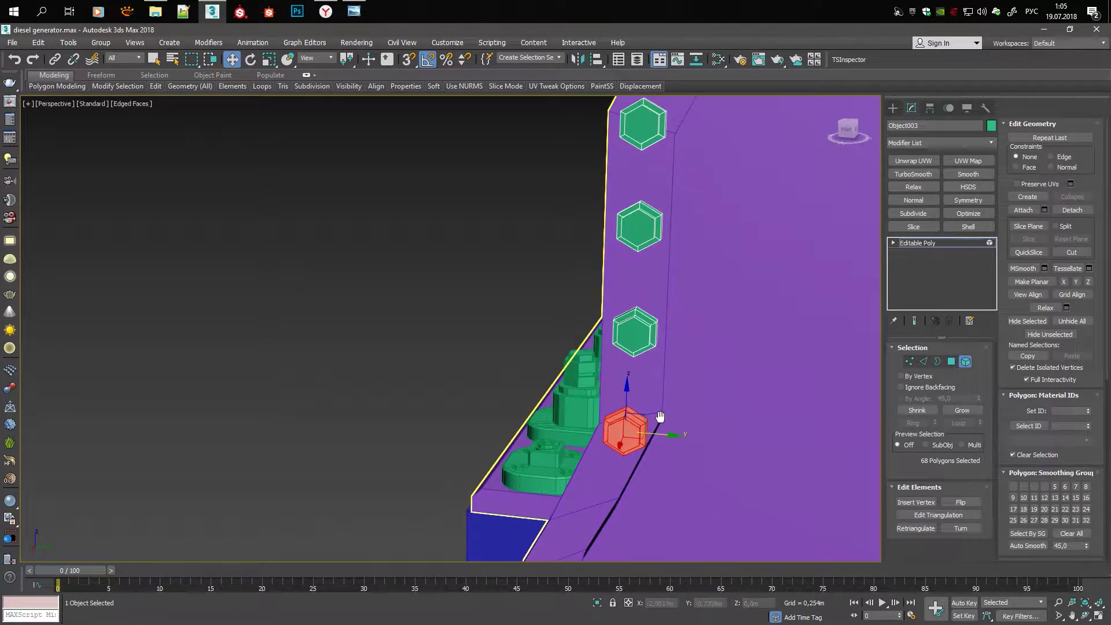
{"action": "middle_click_drag", "start_coordinate": [660, 416], "coordinate": [548, 220], "text": "alt"}
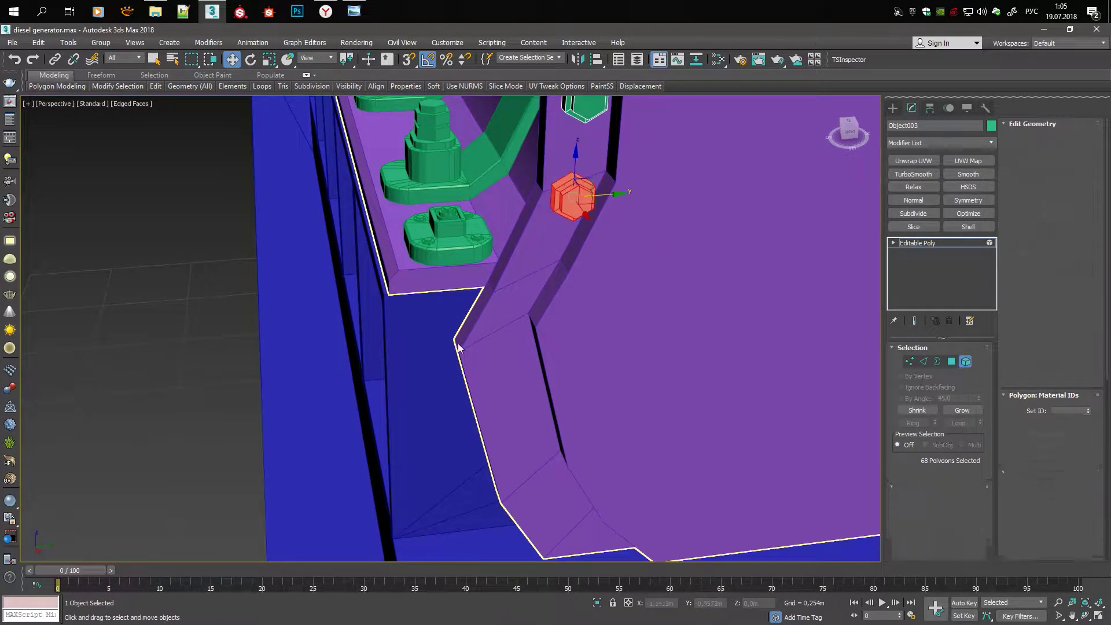
{"action": "mouse_move", "coordinate": [458, 347]}
{"action": "middle_mouse_down", "text": "alt"}
{"action": "mouse_move", "coordinate": [484, 354]}
{"action": "mouse_move", "coordinate": [521, 330]}
{"action": "middle_mouse_up", "text": "alt"}
Select the flange edges on the purple block and chamfer them
{"action": "key", "text": "2"}
{"action": "scroll", "coordinate": [520, 330], "scroll_direction": "up", "scroll_amount": 5}
{"action": "left_click", "coordinate": [501, 369]}
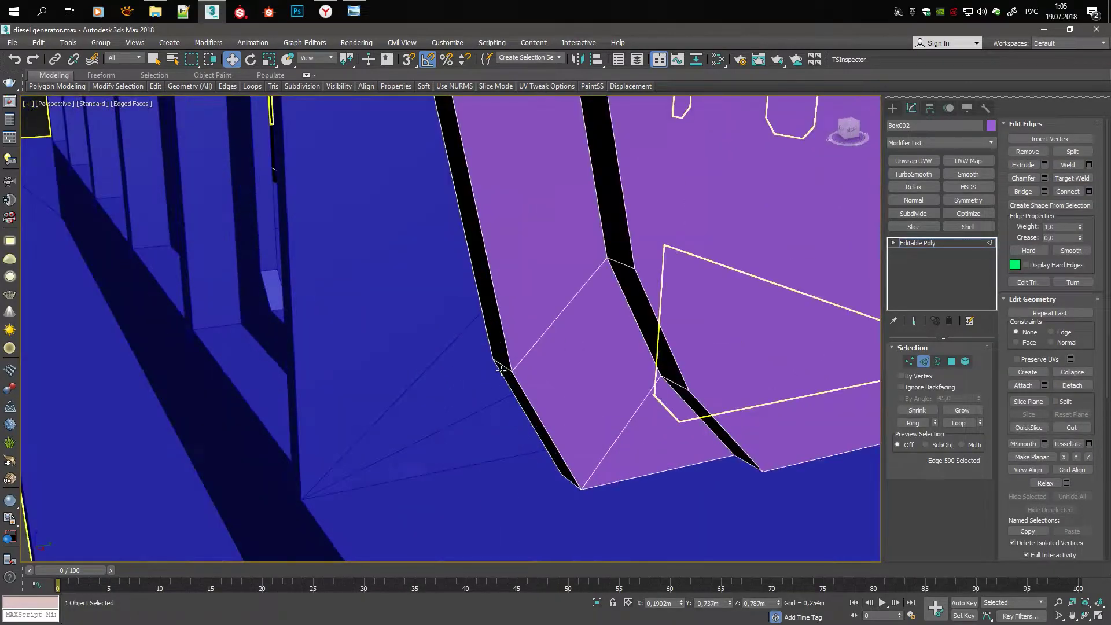
{"action": "scroll", "coordinate": [501, 369], "scroll_direction": "down", "scroll_amount": 8}
{"action": "scroll", "coordinate": [459, 409], "scroll_direction": "up", "scroll_amount": 8}
{"action": "mouse_move", "coordinate": [458, 409]}
{"action": "middle_mouse_down", "text": "alt"}
{"action": "mouse_move", "coordinate": [389, 286]}
{"action": "mouse_move", "coordinate": [467, 330]}
{"action": "middle_mouse_up", "text": "alt"}
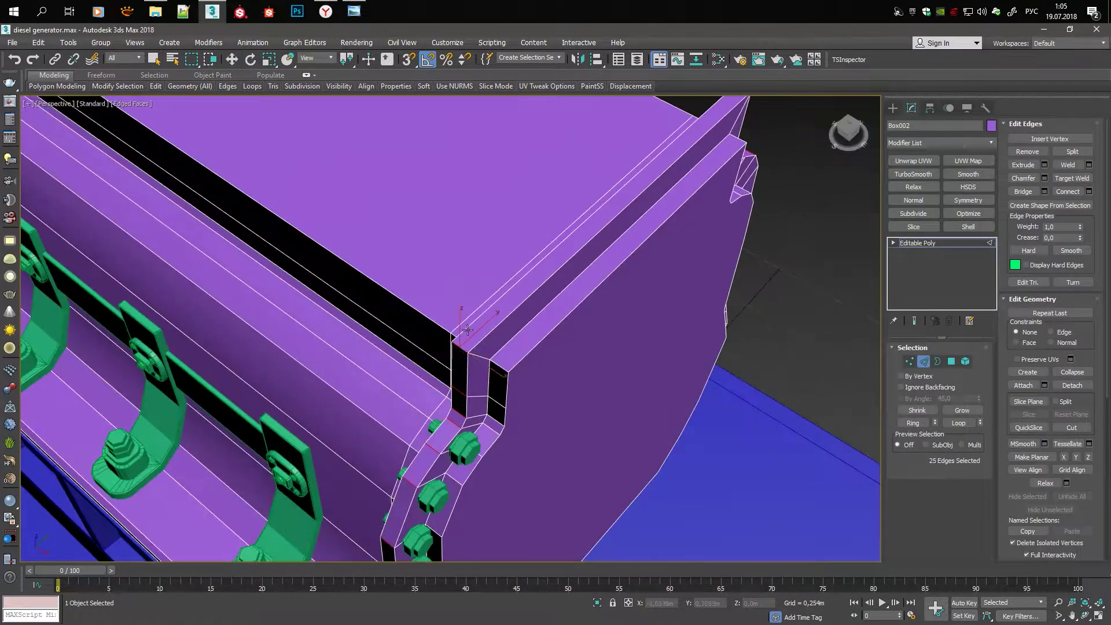
{"action": "middle_click_drag", "start_coordinate": [531, 363], "coordinate": [556, 335], "text": "alt"}
{"action": "key", "text": "1"}
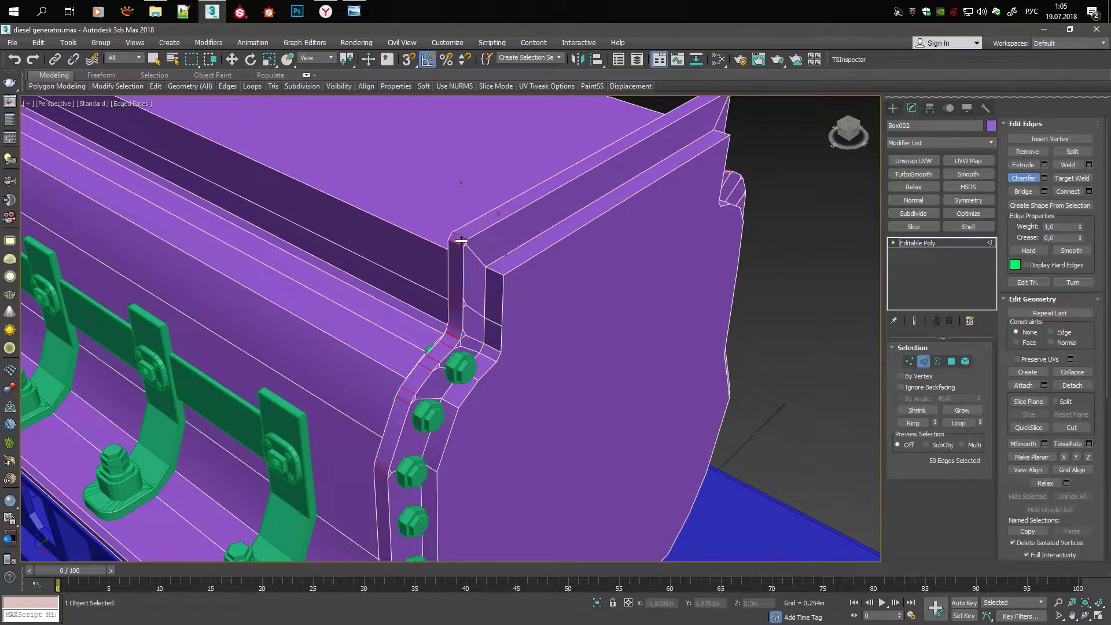
{"action": "key", "text": "ctrl+z"}
{"action": "scroll", "coordinate": [454, 336], "scroll_direction": "up", "scroll_amount": 3}
Undo stray changes and inspect the chamfered flange with mesh edges hidden and shown
{"action": "key", "text": "ctrl+z"}
{"action": "middle_click_drag", "start_coordinate": [451, 340], "coordinate": [591, 343], "text": "alt"}
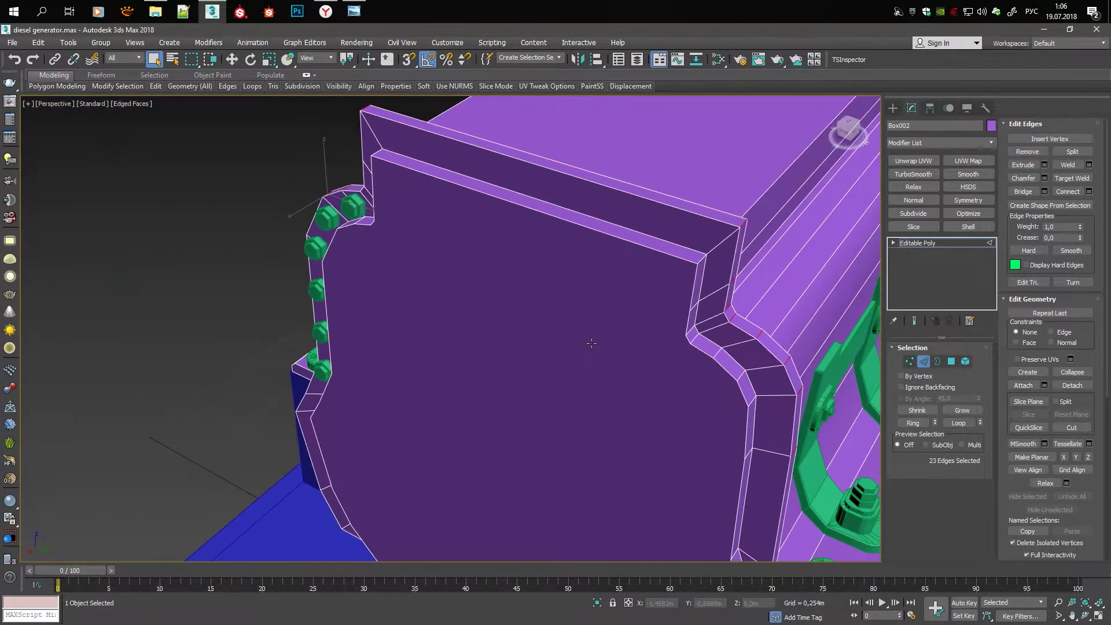
{"action": "key", "text": "ctrl+z"}
{"action": "middle_click_drag", "start_coordinate": [742, 287], "coordinate": [466, 326], "text": "alt"}
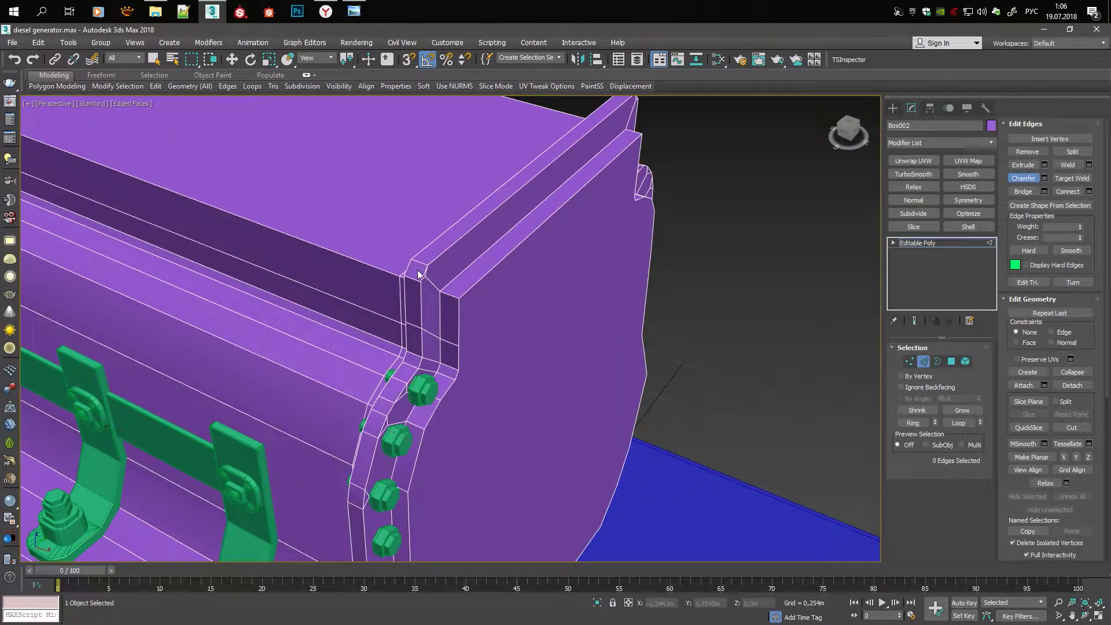
{"action": "key", "text": "F4"}
{"action": "mouse_move", "coordinate": [419, 274]}
{"action": "middle_mouse_down", "text": "alt"}
{"action": "mouse_move", "coordinate": [444, 248]}
{"action": "mouse_move", "coordinate": [650, 295]}
{"action": "middle_mouse_up", "text": "alt"}
{"action": "scroll", "coordinate": [444, 248], "scroll_direction": "down", "scroll_amount": 10}
{"action": "scroll", "coordinate": [466, 360], "scroll_direction": "up", "scroll_amount": 10}
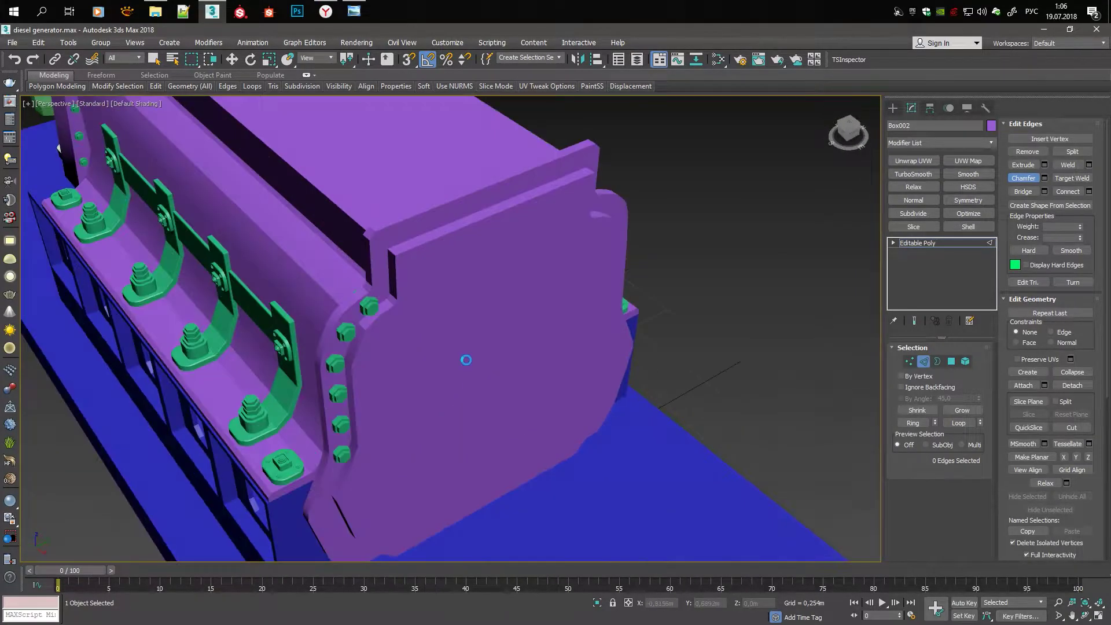
{"action": "key", "text": "F4"}
{"action": "scroll", "coordinate": [407, 374], "scroll_direction": "down", "scroll_amount": 3}
{"action": "scroll", "coordinate": [407, 293], "scroll_direction": "up", "scroll_amount": 6}
Target-weld a stray flange-corner vertex into its neighbour and check the underside of the block
{"action": "key", "text": "1"}
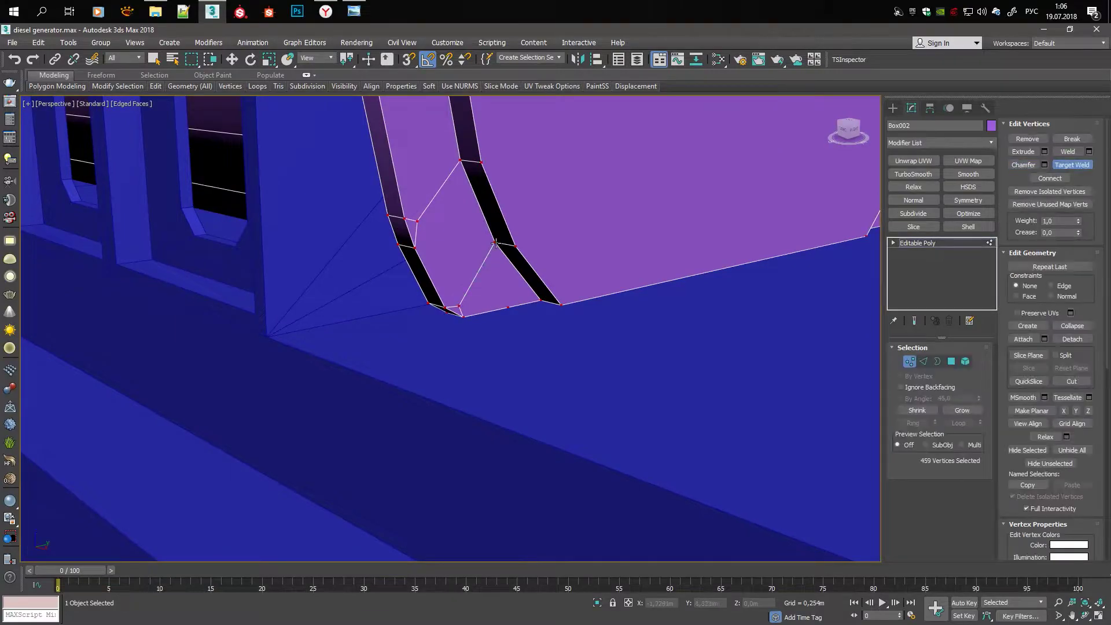
{"action": "left_click", "coordinate": [495, 243]}
{"action": "left_click", "coordinate": [444, 307]}
{"action": "scroll", "coordinate": [463, 278], "scroll_direction": "down", "scroll_amount": 5}
{"action": "middle_click_drag", "start_coordinate": [463, 278], "coordinate": [505, 189], "text": "alt"}
{"action": "scroll", "coordinate": [534, 245], "scroll_direction": "up", "scroll_amount": 3}
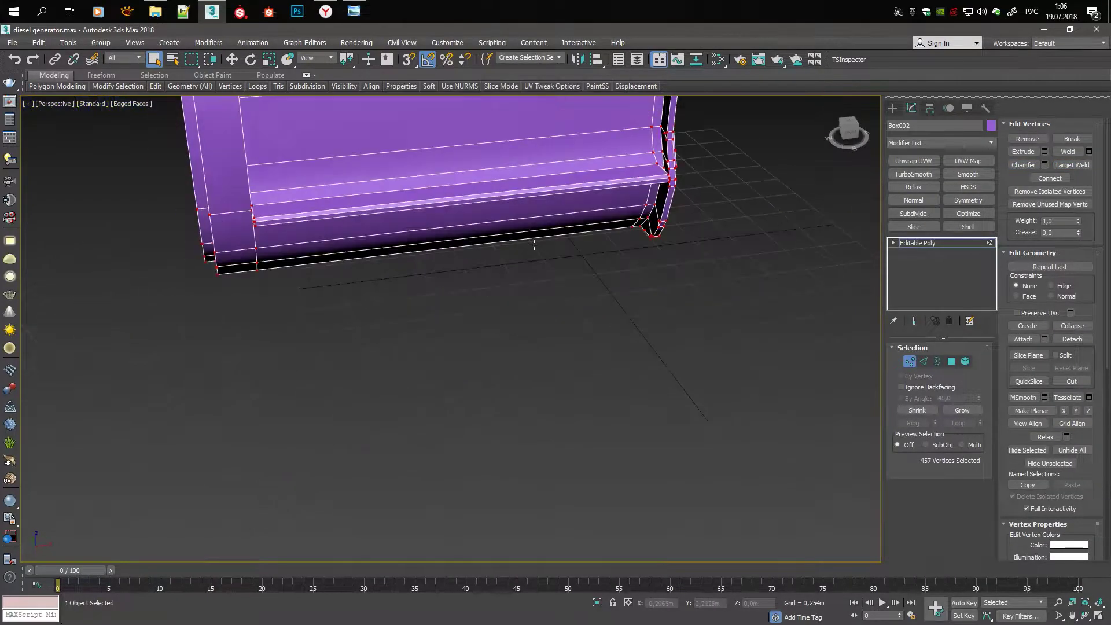
{"action": "middle_click_drag", "start_coordinate": [534, 245], "coordinate": [696, 248], "text": "alt"}
{"action": "scroll", "coordinate": [695, 248], "scroll_direction": "up", "scroll_amount": 4}
{"action": "left_click", "coordinate": [653, 180]}
Orbit around the other flange corners and the ledge corner to look for remaining stray vertices
{"action": "scroll", "coordinate": [656, 186], "scroll_direction": "up", "scroll_amount": 4}
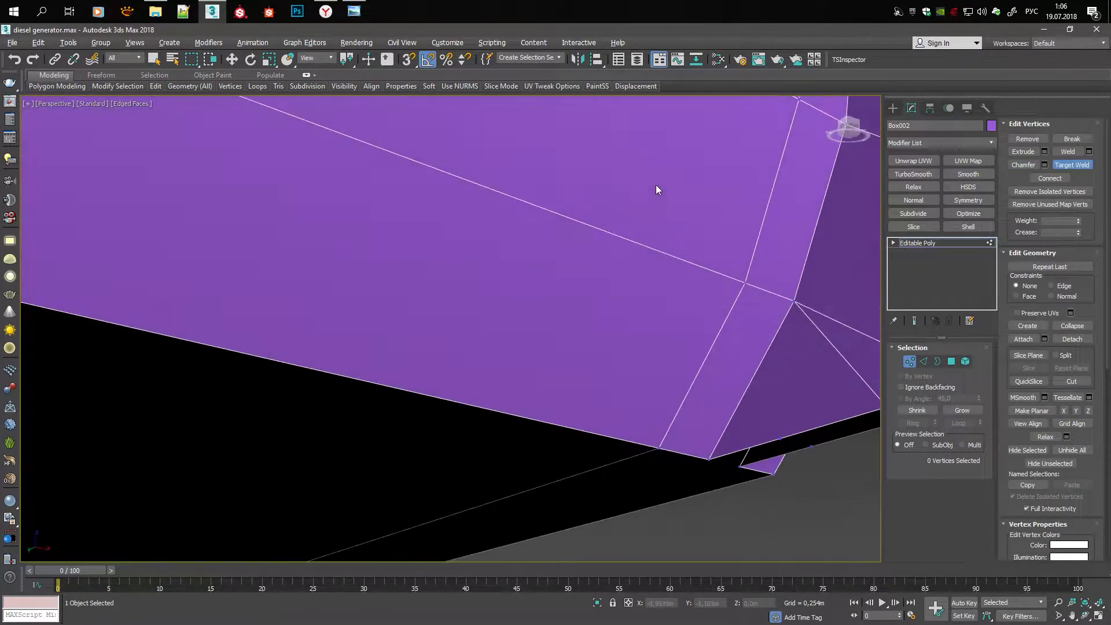
{"action": "mouse_move", "coordinate": [737, 414]}
{"action": "middle_mouse_down", "text": "alt"}
{"action": "mouse_move", "coordinate": [755, 303]}
{"action": "mouse_move", "coordinate": [625, 391]}
{"action": "mouse_move", "coordinate": [621, 255]}
{"action": "mouse_move", "coordinate": [650, 366]}
{"action": "mouse_move", "coordinate": [557, 314]}
{"action": "mouse_move", "coordinate": [558, 405]}
{"action": "middle_mouse_up", "text": "alt"}
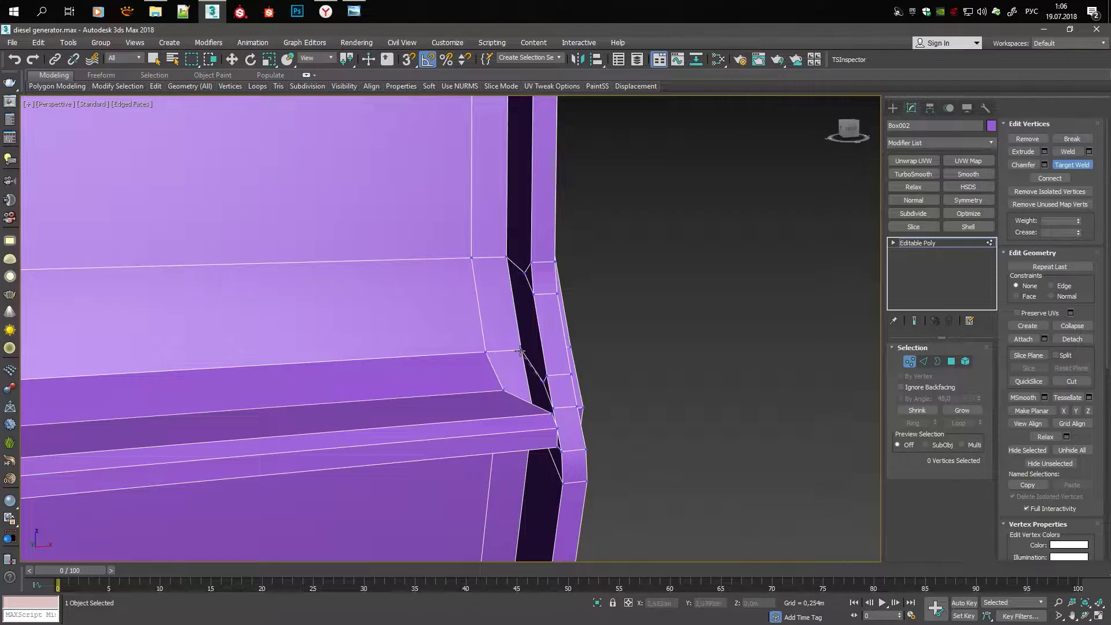
{"action": "mouse_move", "coordinate": [519, 273]}
{"action": "middle_mouse_down", "text": "alt"}
{"action": "mouse_move", "coordinate": [457, 302]}
{"action": "mouse_move", "coordinate": [390, 422]}
{"action": "middle_mouse_up", "text": "alt"}
{"action": "scroll", "coordinate": [389, 422], "scroll_direction": "down", "scroll_amount": 3}
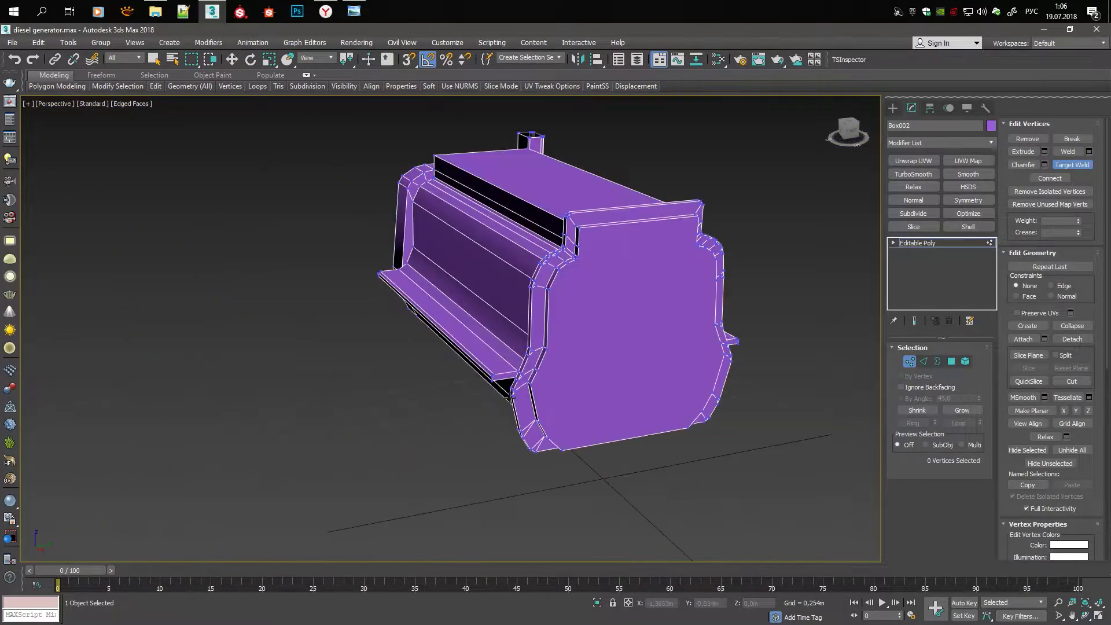
{"action": "scroll", "coordinate": [510, 384], "scroll_direction": "up", "scroll_amount": 6}
{"action": "scroll", "coordinate": [574, 245], "scroll_direction": "down", "scroll_amount": 4}
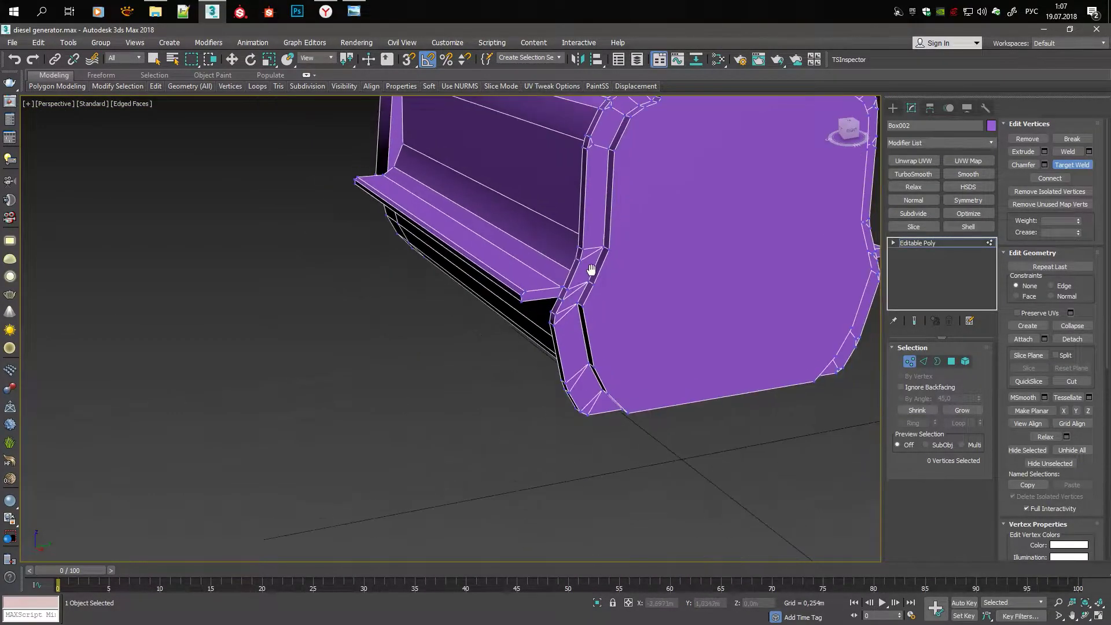
{"action": "scroll", "coordinate": [593, 268], "scroll_direction": "up", "scroll_amount": 4}
{"action": "middle_click_drag", "start_coordinate": [609, 173], "coordinate": [605, 260], "text": "alt"}
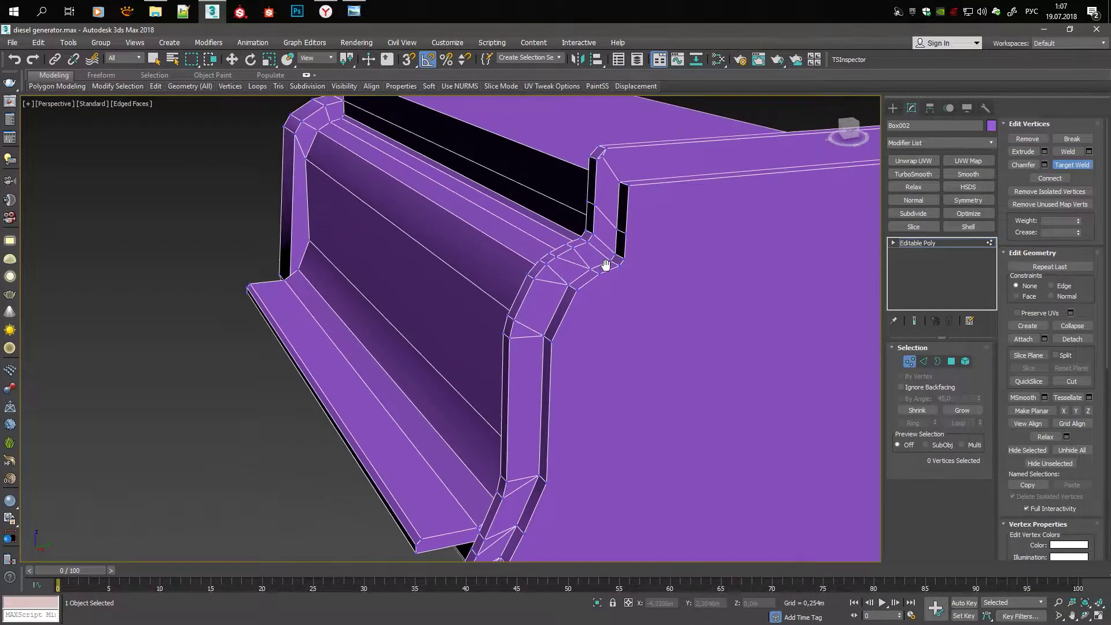
{"action": "scroll", "coordinate": [606, 317], "scroll_direction": "down", "scroll_amount": 4}
{"action": "scroll", "coordinate": [684, 307], "scroll_direction": "up", "scroll_amount": 5}
{"action": "scroll", "coordinate": [685, 306], "scroll_direction": "up", "scroll_amount": 3}
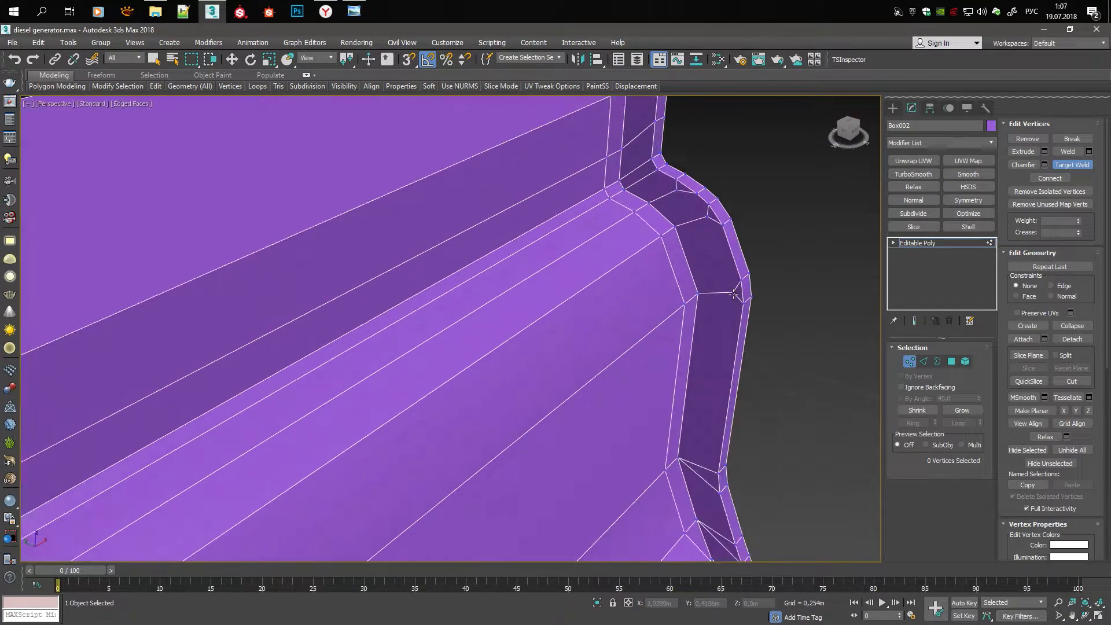
Zoom in and out on the upper wall face to inspect its corners
{"action": "middle_click_drag", "start_coordinate": [649, 204], "coordinate": [645, 161], "text": "alt"}
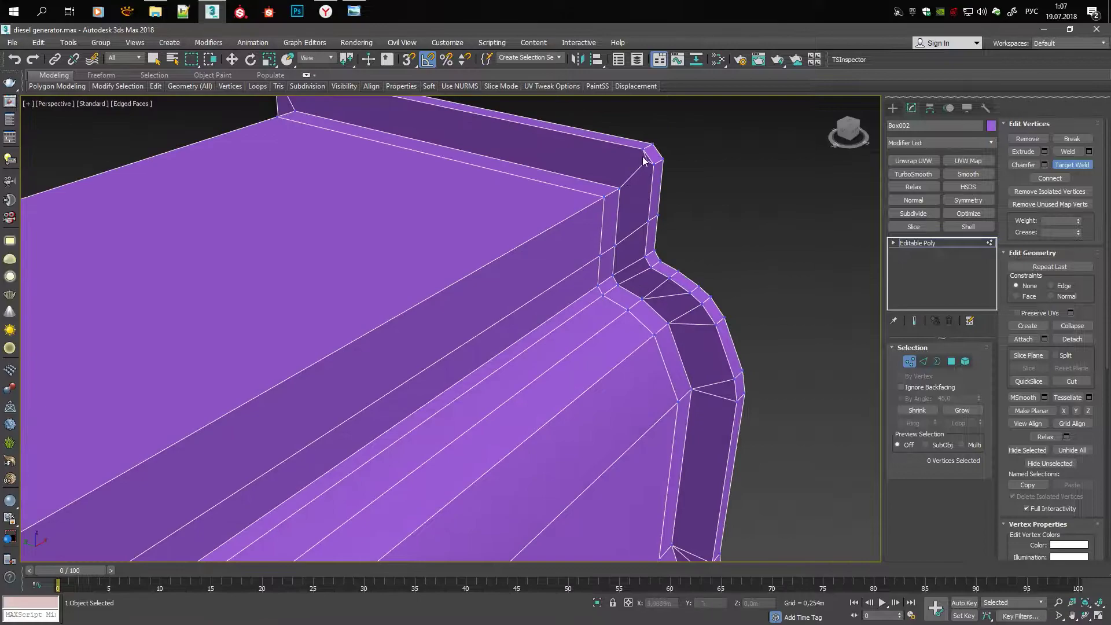
{"action": "scroll", "coordinate": [490, 218], "scroll_direction": "down", "scroll_amount": 5}
{"action": "scroll", "coordinate": [493, 291], "scroll_direction": "up", "scroll_amount": 6}
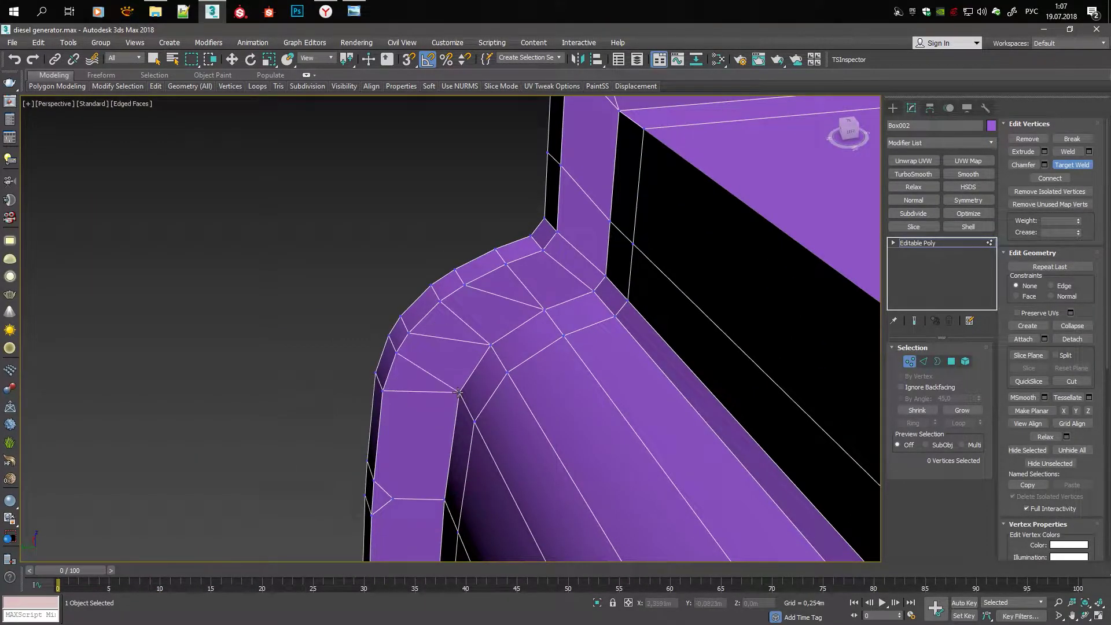
{"action": "scroll", "coordinate": [458, 392], "scroll_direction": "down", "scroll_amount": 4}
{"action": "scroll", "coordinate": [504, 400], "scroll_direction": "up", "scroll_amount": 4}
{"action": "scroll", "coordinate": [504, 400], "scroll_direction": "up", "scroll_amount": 2}
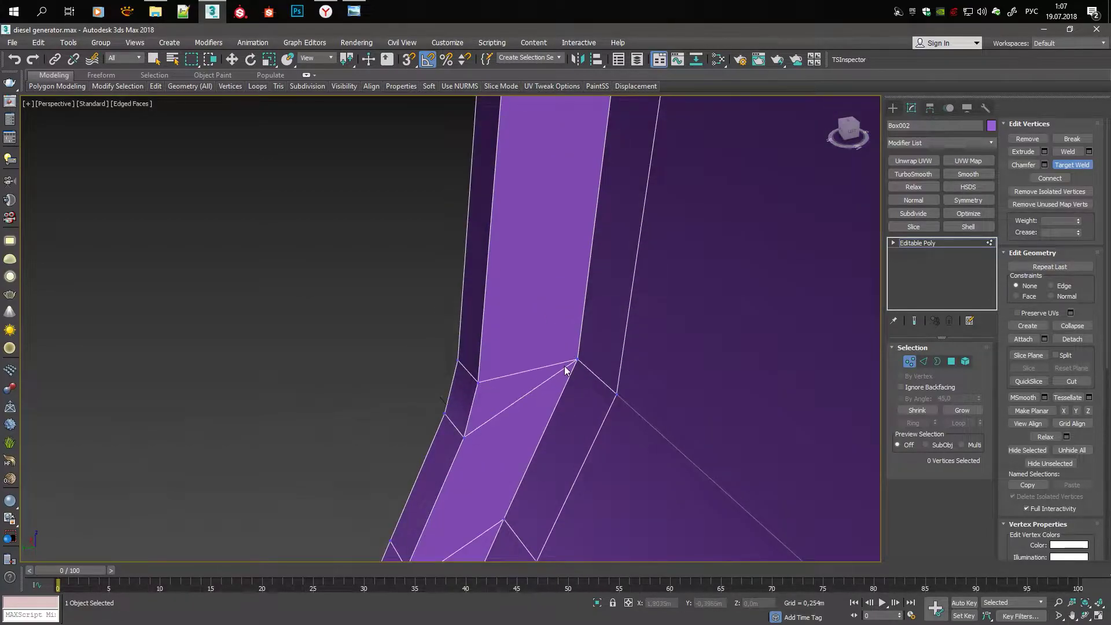
{"action": "scroll", "coordinate": [566, 370], "scroll_direction": "down", "scroll_amount": 3}
{"action": "scroll", "coordinate": [490, 386], "scroll_direction": "up", "scroll_amount": 3}
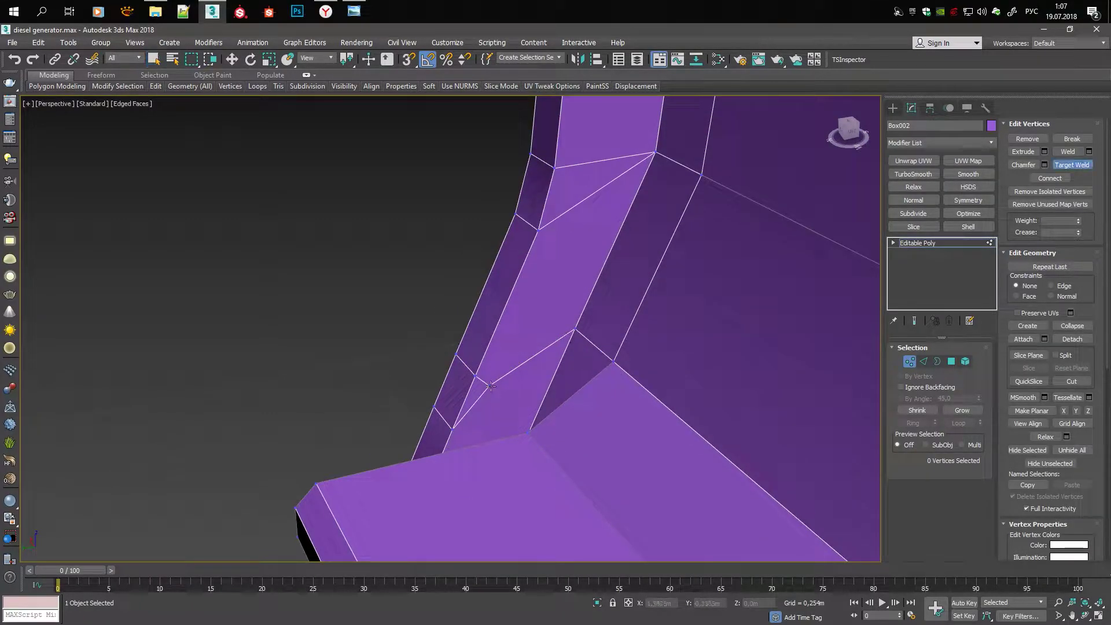
{"action": "scroll", "coordinate": [569, 336], "scroll_direction": "down", "scroll_amount": 3}
{"action": "scroll", "coordinate": [529, 352], "scroll_direction": "up", "scroll_amount": 2}
Orbit around the purple casing to inspect its chamfered column corners and top
{"action": "scroll", "coordinate": [470, 419], "scroll_direction": "up", "scroll_amount": 1}
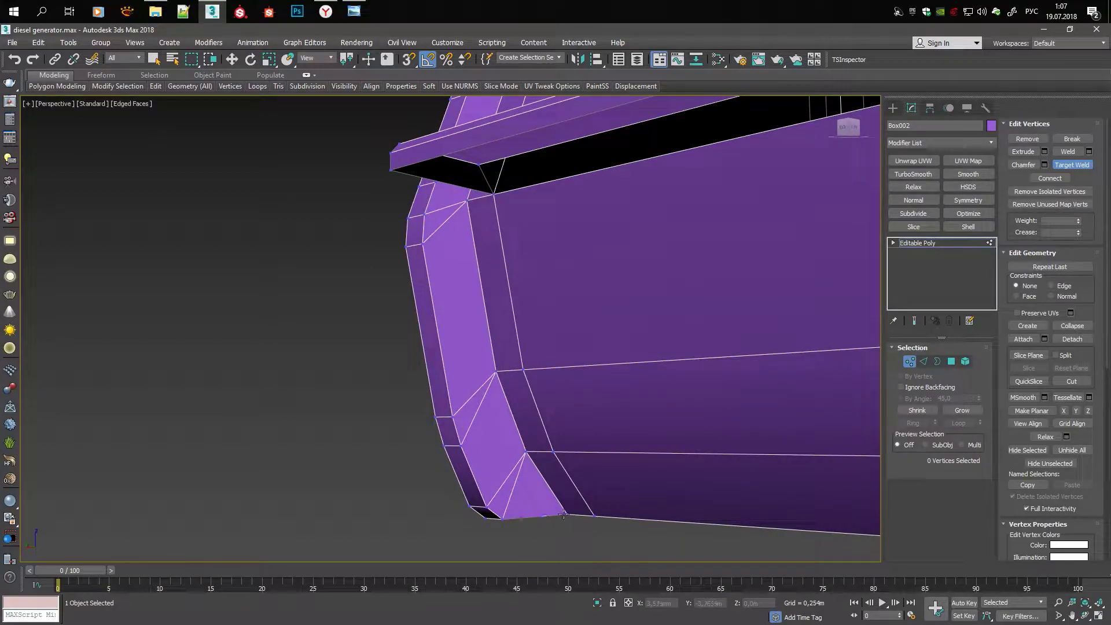
Orbit around the purple casing to inspect its chamfered column corners and top
{"action": "scroll", "coordinate": [563, 513], "scroll_direction": "down", "scroll_amount": 4}
{"action": "middle_click_drag", "start_coordinate": [692, 518], "coordinate": [684, 434], "text": "alt"}
{"action": "scroll", "coordinate": [581, 367], "scroll_direction": "up", "scroll_amount": 4}
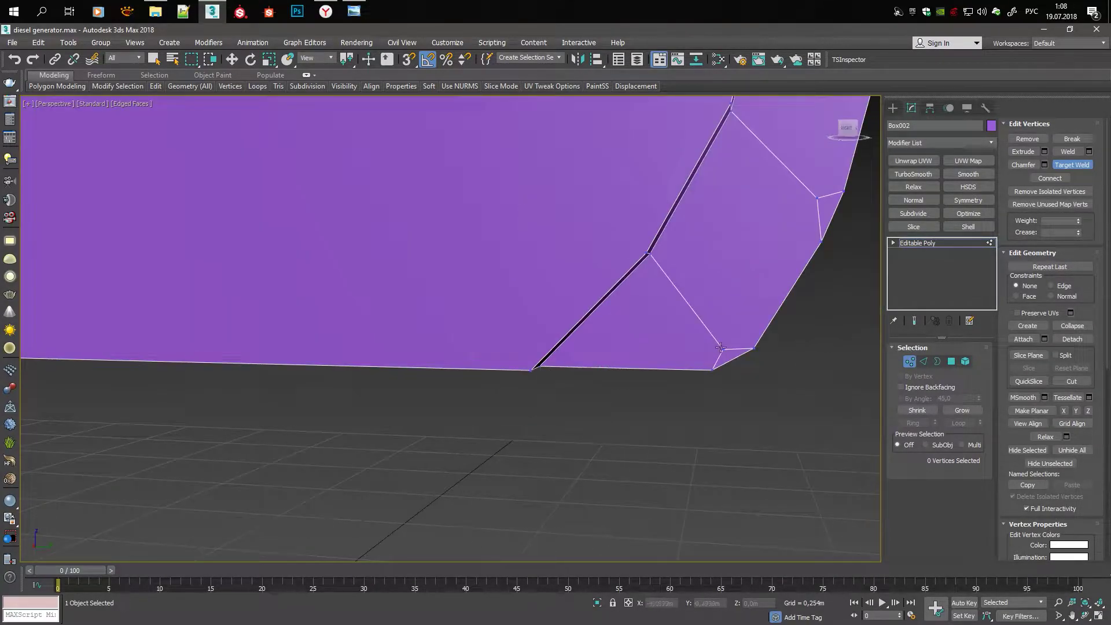
{"action": "middle_click_drag", "start_coordinate": [649, 257], "coordinate": [642, 342], "text": "alt"}
{"action": "scroll", "coordinate": [693, 246], "scroll_direction": "up", "scroll_amount": 3}
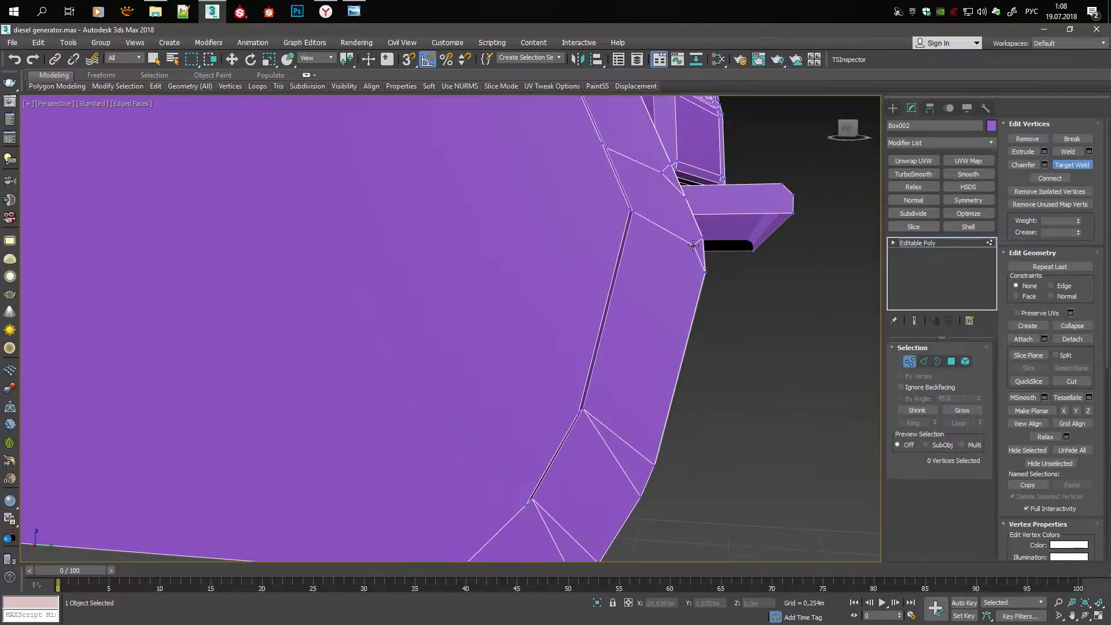
{"action": "middle_click_drag", "start_coordinate": [605, 148], "coordinate": [647, 371], "text": "alt"}
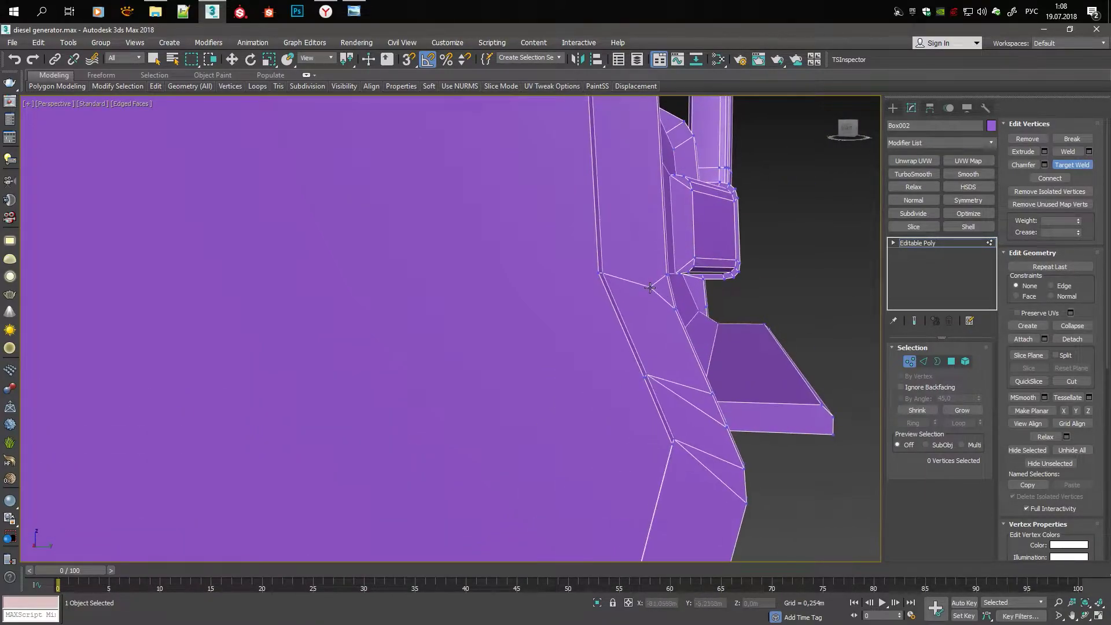
{"action": "scroll", "coordinate": [649, 403], "scroll_direction": "up", "scroll_amount": 2}
{"action": "middle_click_drag", "start_coordinate": [620, 192], "coordinate": [674, 255], "text": "alt"}
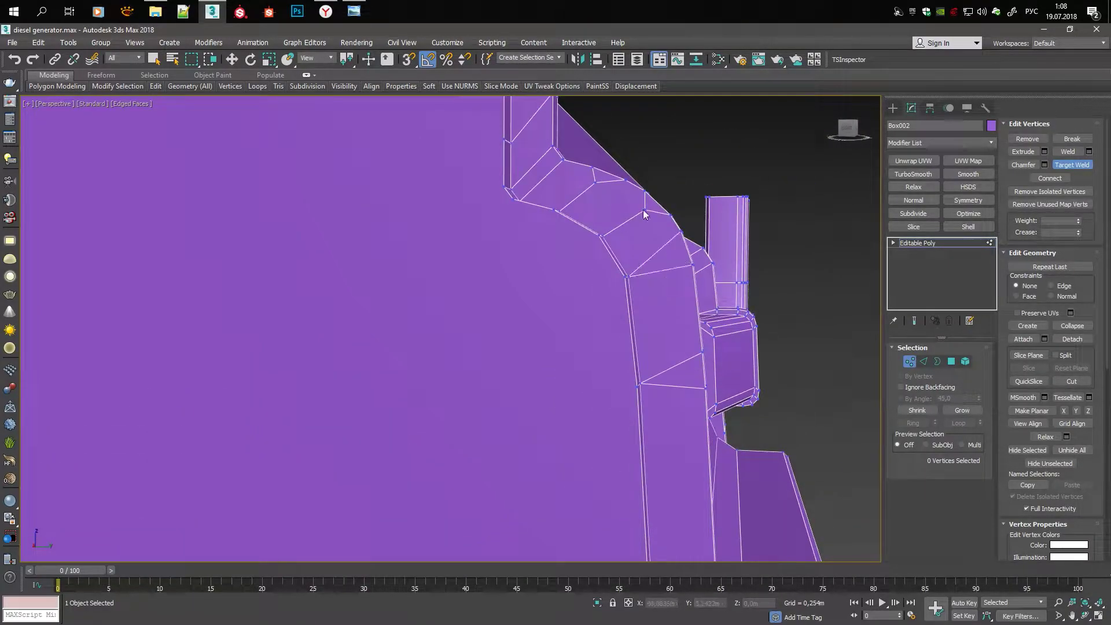
{"action": "middle_click_drag", "start_coordinate": [553, 186], "coordinate": [582, 220], "text": "alt"}
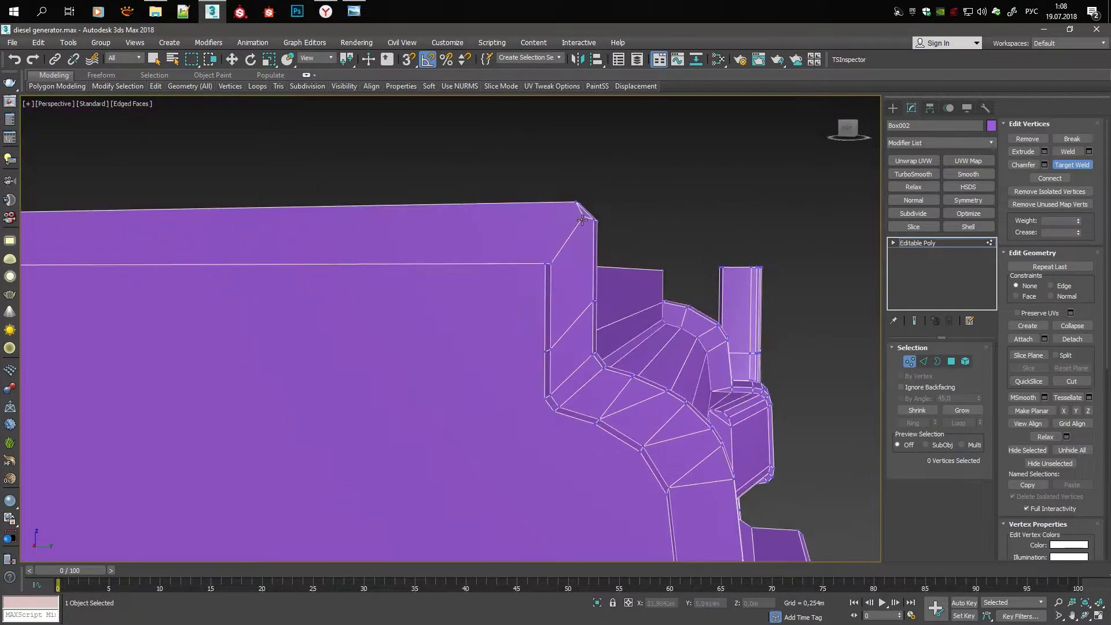
Turn off Edged Faces and exit Isolate Selection to show the full generator scene
{"action": "key", "text": "F4"}
{"action": "scroll", "coordinate": [550, 293], "scroll_direction": "down", "scroll_amount": 5}
{"action": "mouse_move", "coordinate": [524, 362]}
{"action": "middle_mouse_down", "text": "alt"}
{"action": "mouse_move", "coordinate": [356, 274]}
{"action": "mouse_move", "coordinate": [504, 243]}
{"action": "middle_mouse_up", "text": "alt"}
{"action": "key", "text": "alt+q"}
{"action": "scroll", "coordinate": [459, 259], "scroll_direction": "up", "scroll_amount": 5}
Select a hex bolt element on the green bolts object and clone it upward along the casing
{"action": "left_click", "coordinate": [425, 280]}
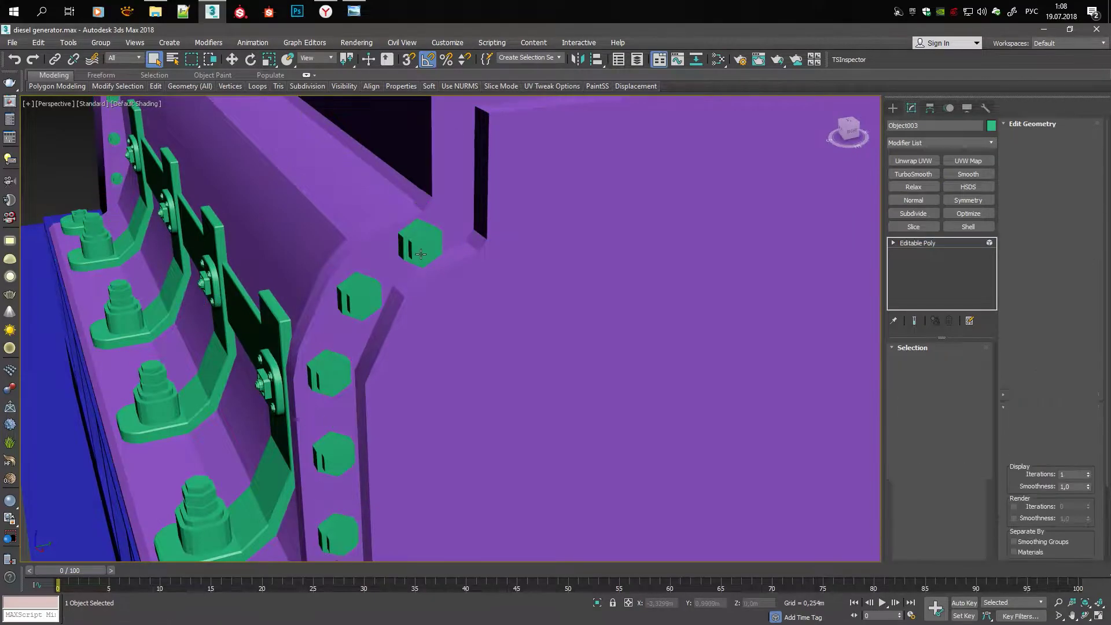
{"action": "key", "text": "F3"}
{"action": "key", "text": "5"}
{"action": "key", "text": "F3"}
{"action": "scroll", "coordinate": [350, 227], "scroll_direction": "up", "scroll_amount": 3}
{"action": "key", "text": "w"}
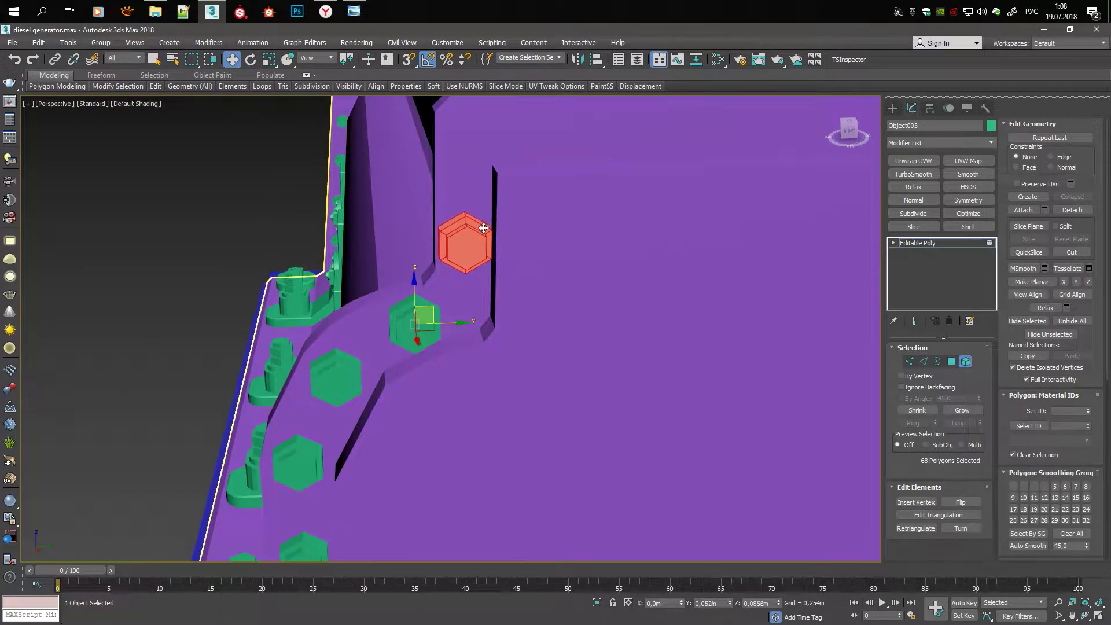
{"action": "mouse_move", "coordinate": [484, 228]}
{"action": "middle_mouse_down", "text": "alt"}
{"action": "mouse_move", "coordinate": [520, 243]}
{"action": "mouse_move", "coordinate": [492, 278]}
{"action": "middle_mouse_up", "text": "alt"}
{"action": "left_click_drag", "start_coordinate": [480, 272], "coordinate": [544, 316], "text": "shift"}
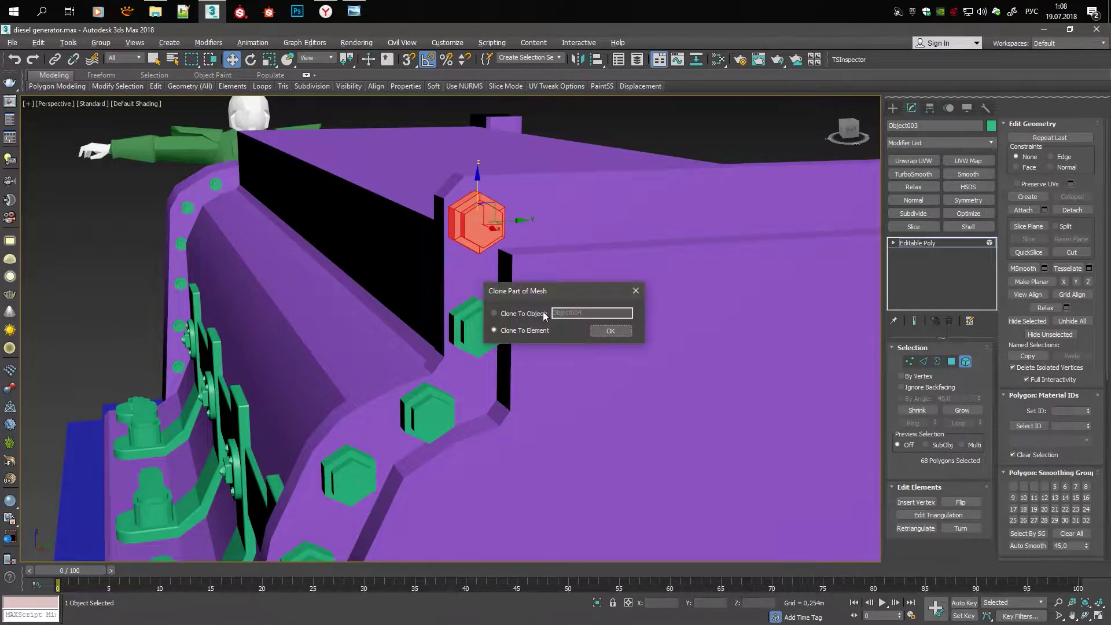
{"action": "key", "text": "Return"}
Clone the bolt down the casing edge as elements of the same object
{"action": "mouse_move", "coordinate": [474, 255]}
{"action": "middle_mouse_down", "text": "alt"}
{"action": "mouse_move", "coordinate": [571, 273]}
{"action": "mouse_move", "coordinate": [414, 293]}
{"action": "mouse_move", "coordinate": [495, 217]}
{"action": "middle_mouse_up", "text": "alt"}
{"action": "scroll", "coordinate": [496, 217], "scroll_direction": "up", "scroll_amount": 5}
{"action": "scroll", "coordinate": [496, 216], "scroll_direction": "up", "scroll_amount": 2}
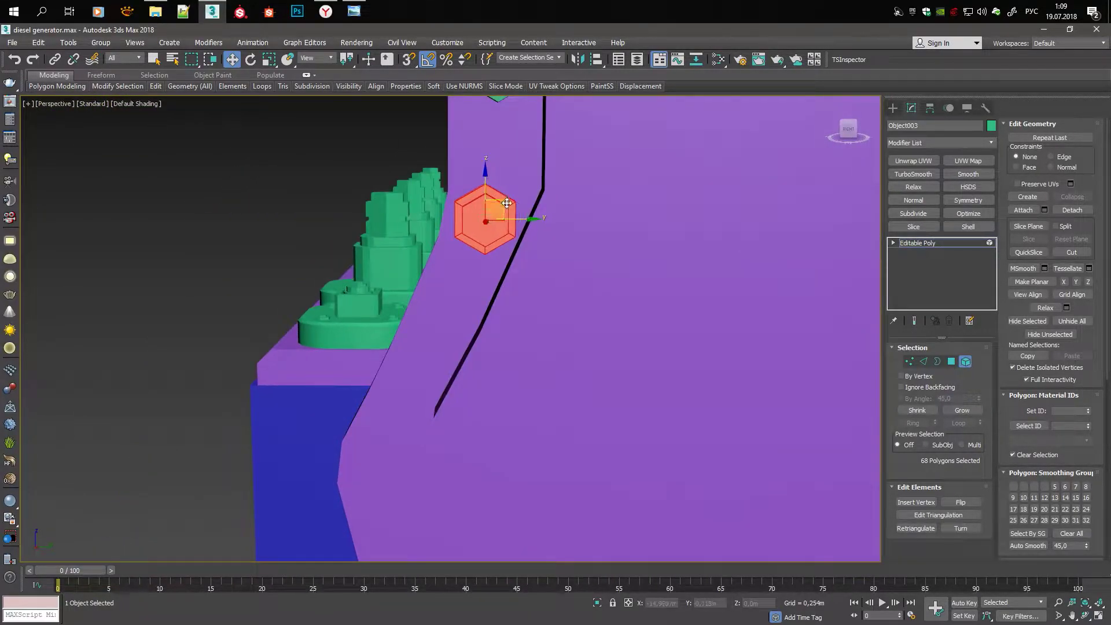
{"action": "left_click_drag", "start_coordinate": [506, 204], "coordinate": [456, 315], "text": "shift"}
{"action": "mouse_move", "coordinate": [539, 353]}
{"action": "middle_mouse_down", "text": "alt"}
{"action": "mouse_move", "coordinate": [415, 238]}
{"action": "mouse_move", "coordinate": [501, 250]}
{"action": "middle_mouse_up", "text": "alt"}
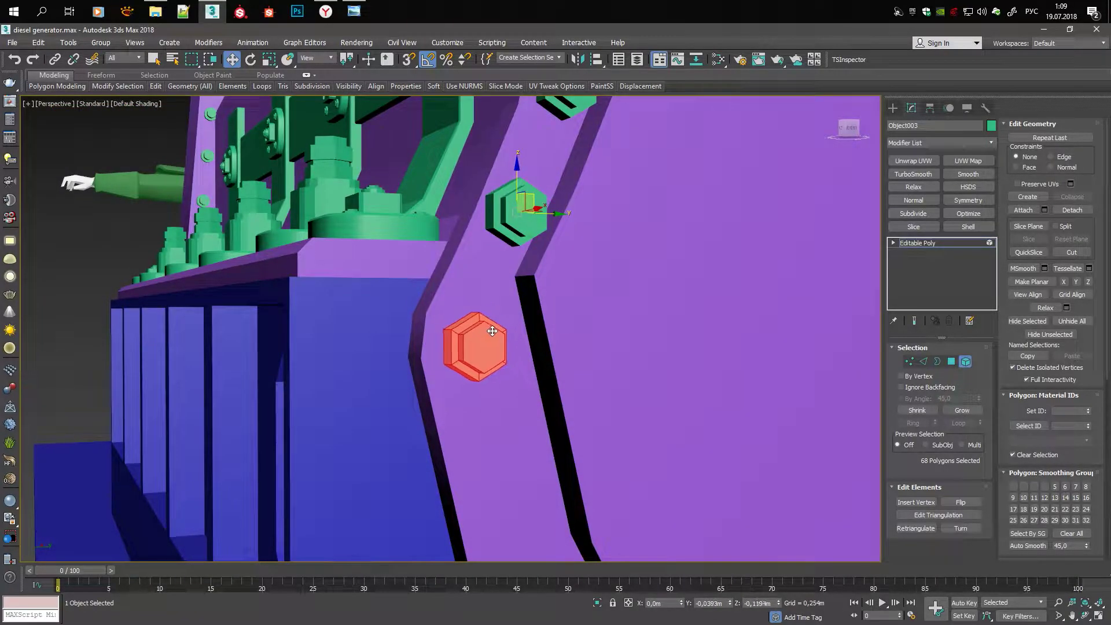
{"action": "left_click", "coordinate": [492, 331], "text": "shift"}
{"action": "left_click", "coordinate": [611, 297]}
{"action": "mouse_move", "coordinate": [611, 296]}
{"action": "middle_mouse_down", "text": "alt"}
{"action": "mouse_move", "coordinate": [509, 261]}
{"action": "mouse_move", "coordinate": [509, 322]}
{"action": "middle_mouse_up", "text": "alt"}
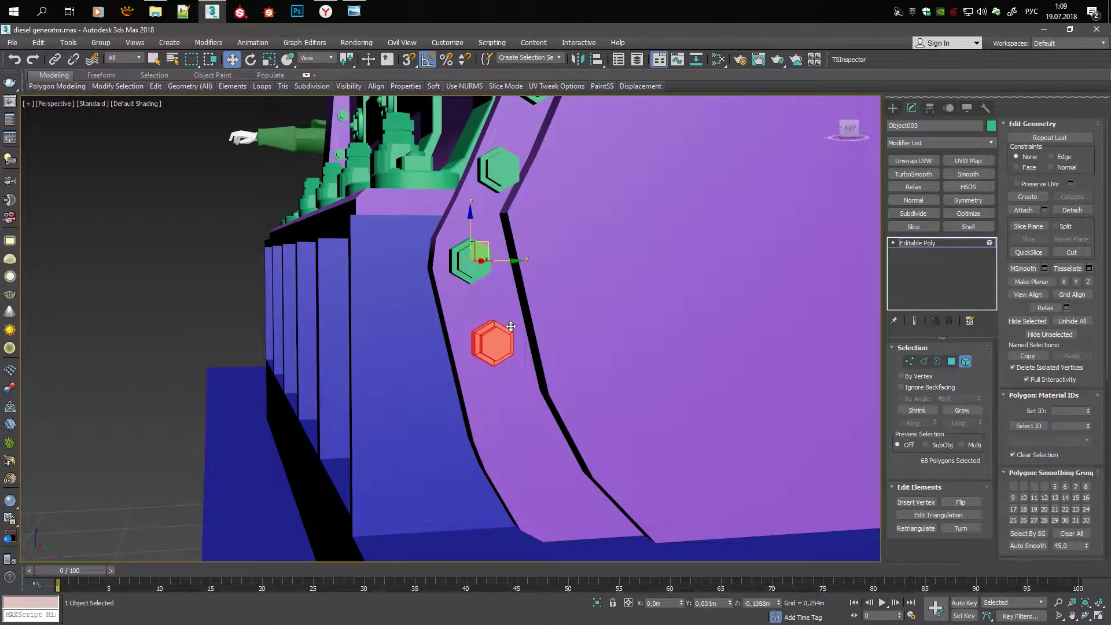
{"action": "left_click", "coordinate": [511, 327], "text": "shift"}
{"action": "left_click", "coordinate": [599, 332]}
Add further bolt clones down to the casing's bottom corner
{"action": "middle_click_drag", "start_coordinate": [599, 332], "coordinate": [433, 229]}
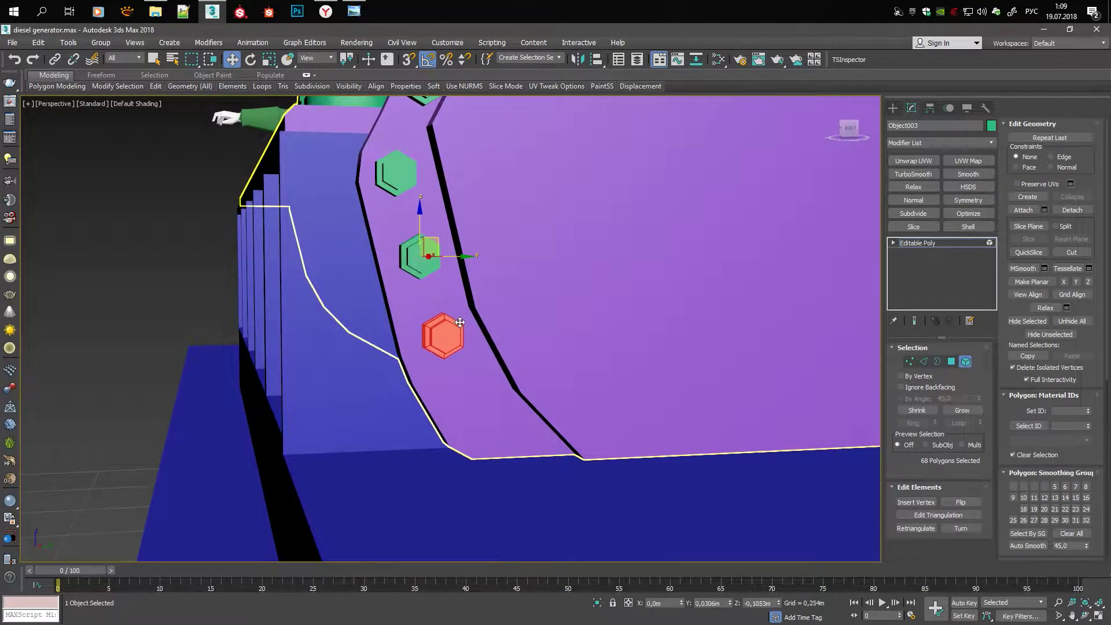
{"action": "left_click", "coordinate": [462, 327], "text": "shift"}
{"action": "left_click", "coordinate": [605, 330]}
{"action": "middle_click_drag", "start_coordinate": [463, 327], "coordinate": [359, 269]}
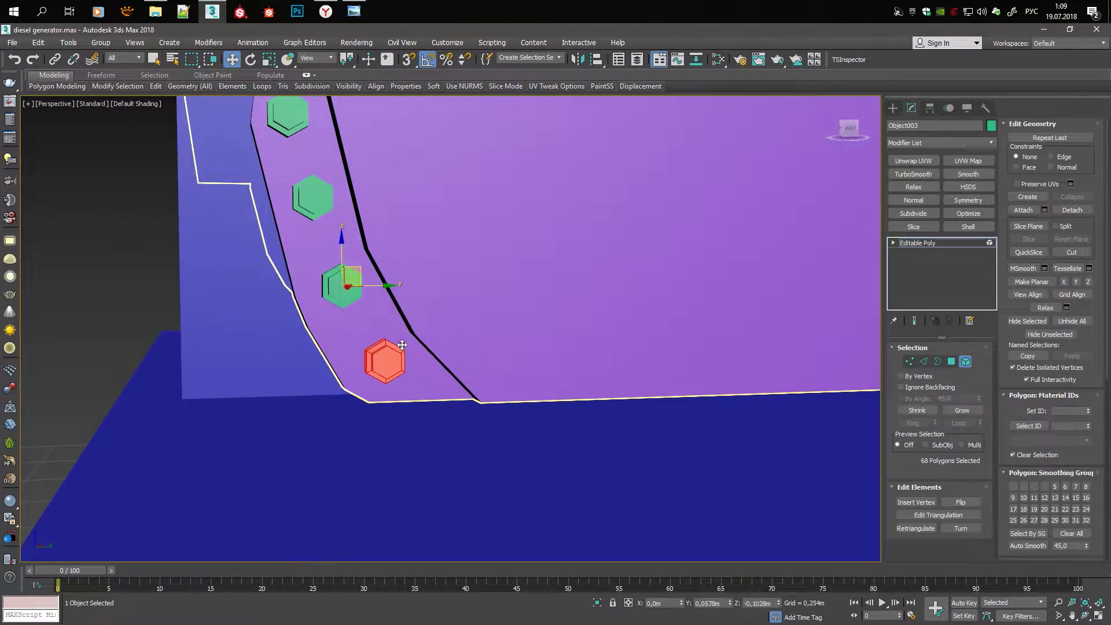
{"action": "scroll", "coordinate": [403, 346], "scroll_direction": "down", "scroll_amount": 8}
{"action": "middle_click_drag", "start_coordinate": [404, 345], "coordinate": [499, 269], "text": "alt"}
{"action": "scroll", "coordinate": [499, 269], "scroll_direction": "up", "scroll_amount": 5}
Copy the whole bolt row into a separate object, Object004, and mirror it
{"action": "key", "text": "F3"}
{"action": "key", "text": "ctrl+a"}
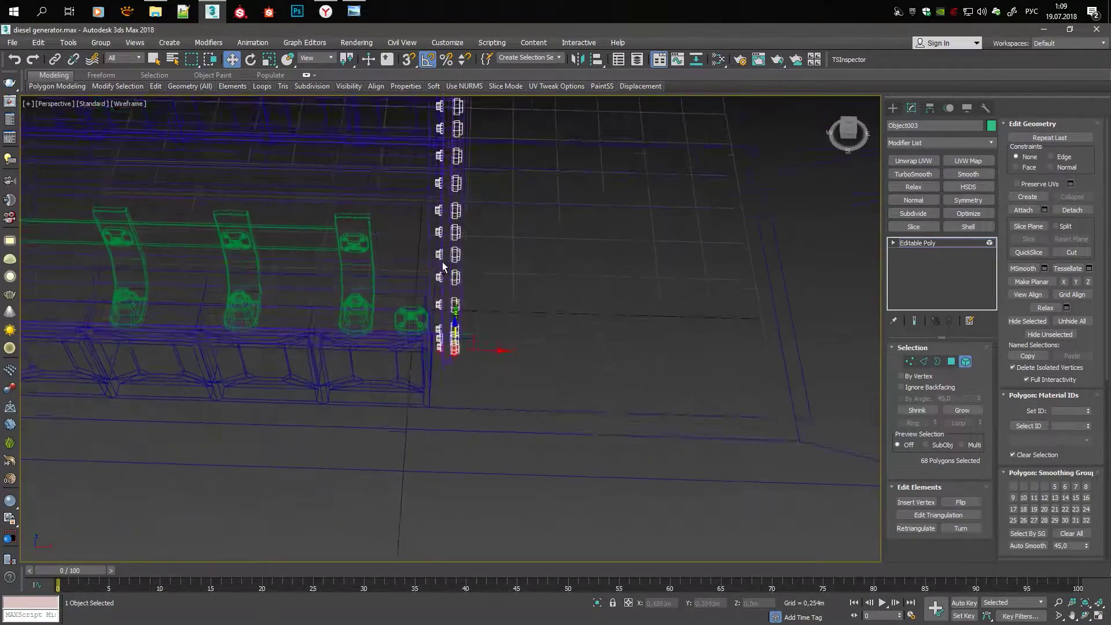
{"action": "key", "text": "F3"}
{"action": "middle_click_drag", "start_coordinate": [585, 497], "coordinate": [491, 355], "text": "alt"}
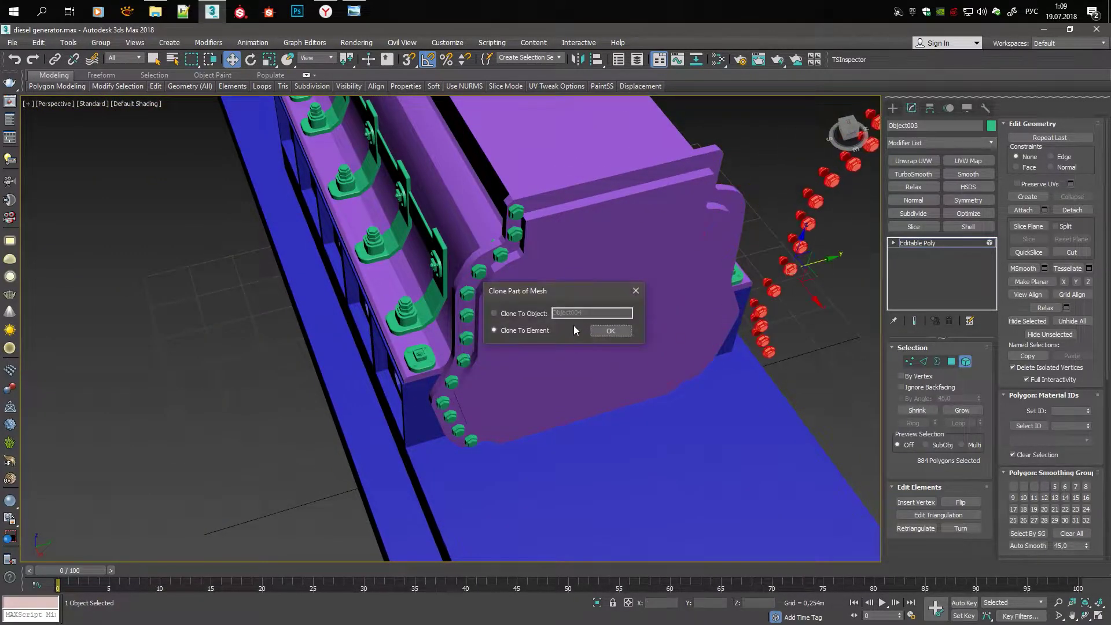
{"action": "left_click", "coordinate": [774, 289]}
{"action": "left_click", "coordinate": [930, 108]}
{"action": "left_click", "coordinate": [954, 188]}
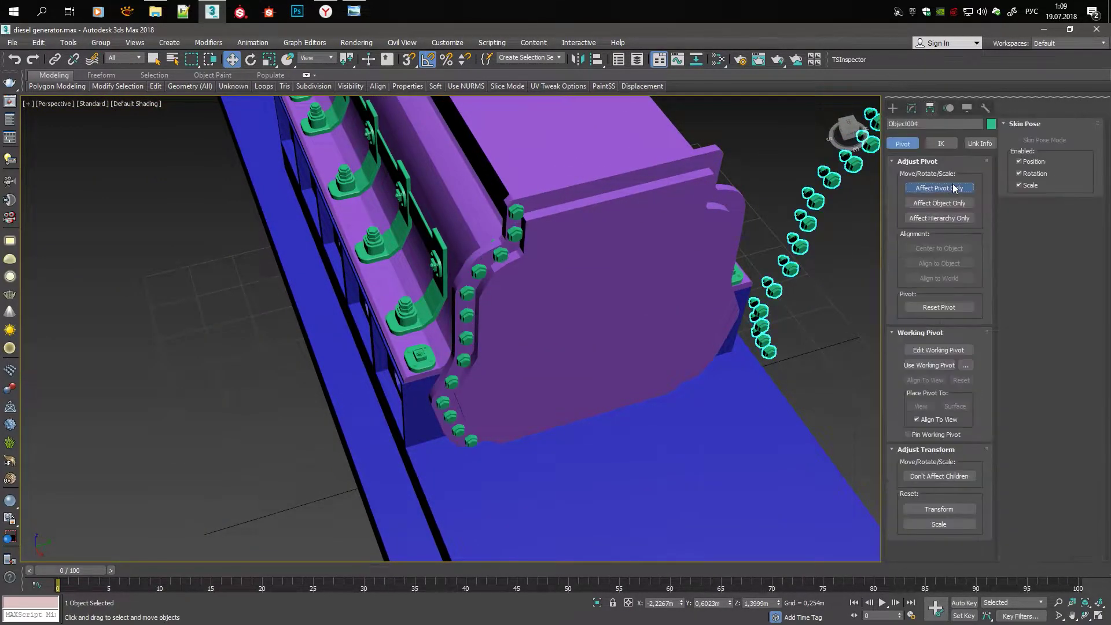
{"action": "left_click", "coordinate": [911, 108]}
{"action": "left_click", "coordinate": [524, 419]}
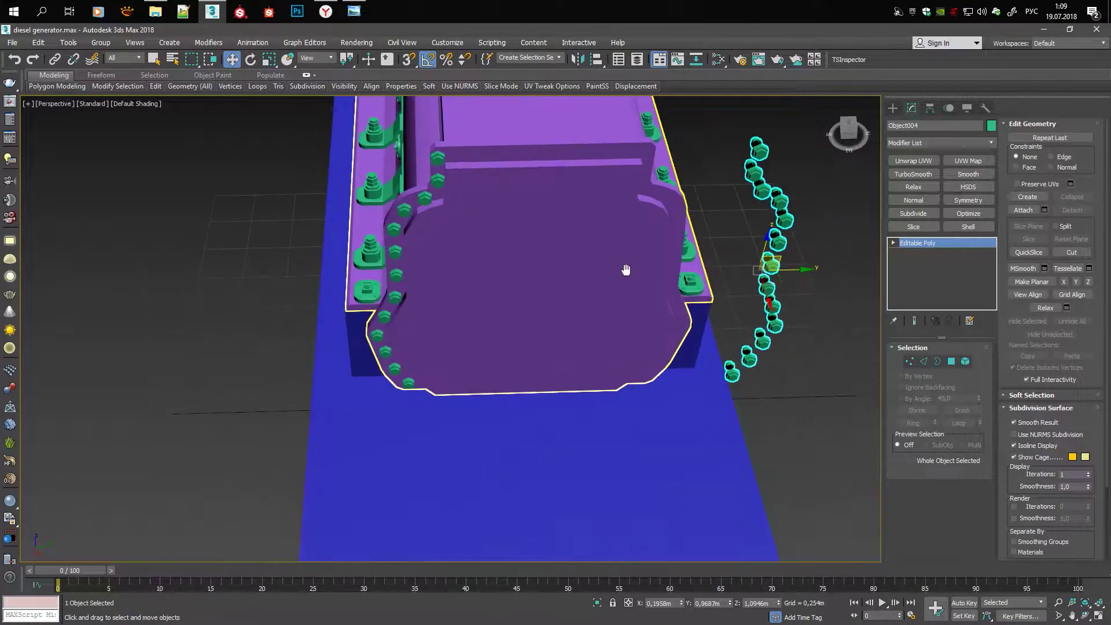
Nudge the mirrored bolt row onto the opposite casing edge
{"action": "middle_click_drag", "start_coordinate": [624, 268], "coordinate": [708, 268], "text": "alt"}
{"action": "scroll", "coordinate": [564, 162], "scroll_direction": "up", "scroll_amount": 5}
{"action": "middle_click_drag", "start_coordinate": [564, 161], "coordinate": [403, 235]}
{"action": "left_click_drag", "start_coordinate": [402, 235], "coordinate": [399, 233]}
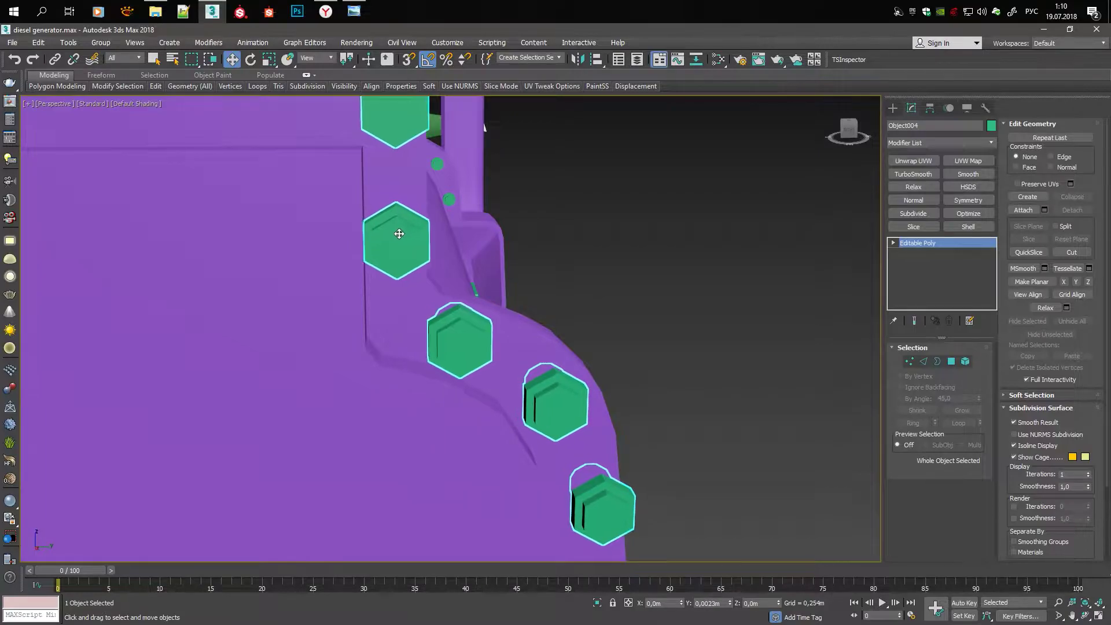
{"action": "scroll", "coordinate": [400, 235], "scroll_direction": "down", "scroll_amount": 5}
{"action": "mouse_move", "coordinate": [337, 248]}
{"action": "middle_mouse_down", "text": "alt"}
{"action": "mouse_move", "coordinate": [389, 330]}
{"action": "mouse_move", "coordinate": [402, 248]}
{"action": "middle_mouse_up", "text": "alt"}
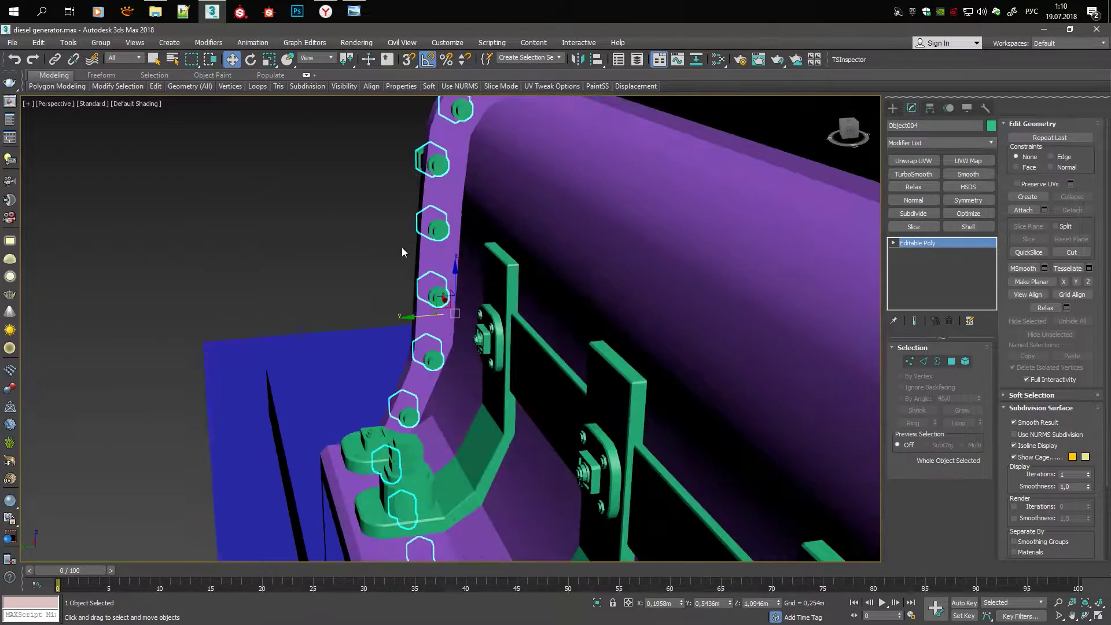
{"action": "scroll", "coordinate": [439, 243], "scroll_direction": "up", "scroll_amount": 5}
{"action": "middle_click_drag", "start_coordinate": [481, 240], "coordinate": [521, 243], "text": "alt"}
{"action": "key", "text": "alt+w"}
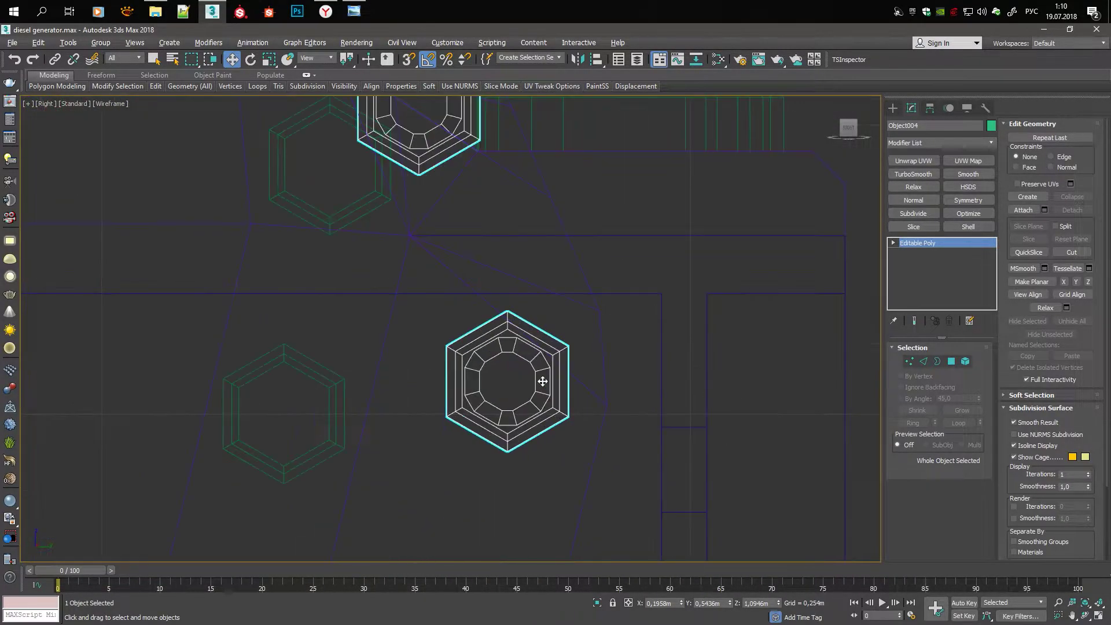
{"action": "key", "text": "alt+w"}
{"action": "scroll", "coordinate": [665, 405], "scroll_direction": "down", "scroll_amount": 3}
{"action": "middle_click_drag", "start_coordinate": [666, 405], "coordinate": [665, 289], "text": "alt"}
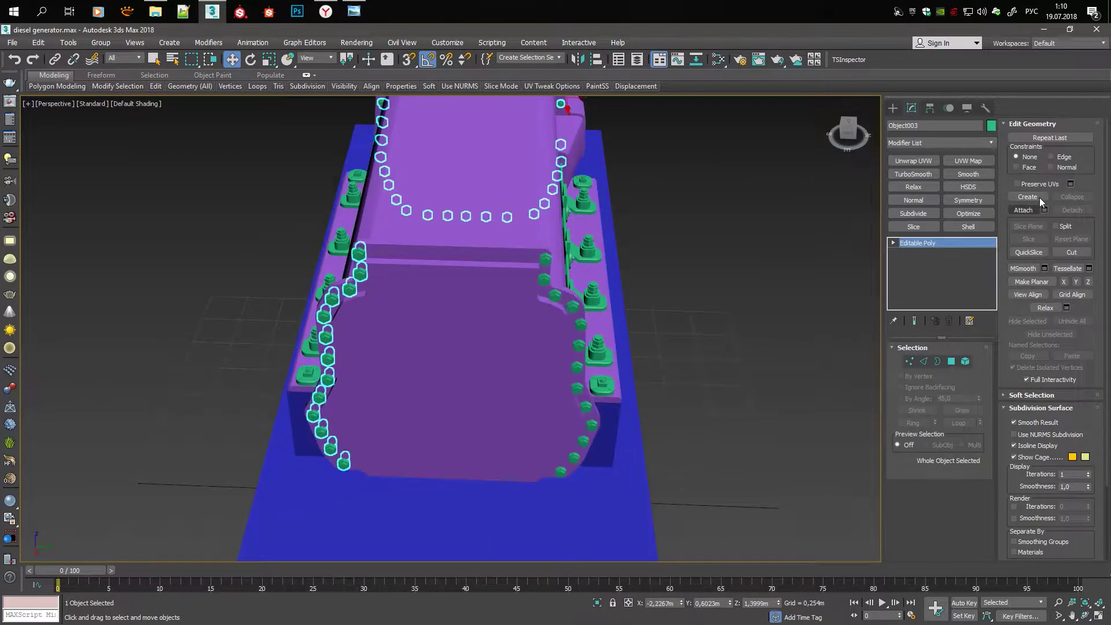
{"action": "middle_click_drag", "start_coordinate": [570, 305], "coordinate": [521, 260], "text": "alt"}
{"action": "scroll", "coordinate": [521, 261], "scroll_direction": "up", "scroll_amount": 5}
Select a single nut element on the ledge, cancelling a first copy attempt
{"action": "key", "text": "5"}
{"action": "left_click", "coordinate": [355, 264]}
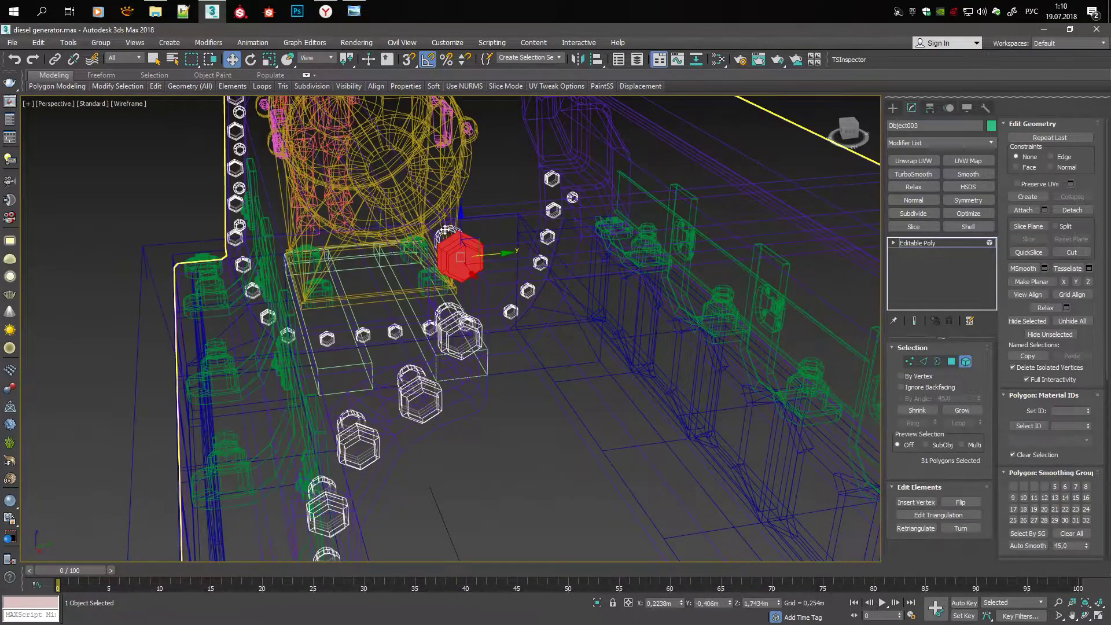
{"action": "key", "text": "w"}
{"action": "left_click_drag", "start_coordinate": [387, 239], "coordinate": [544, 240], "text": "shift"}
{"action": "left_click", "coordinate": [608, 325]}
{"action": "scroll", "coordinate": [573, 370], "scroll_direction": "down", "scroll_amount": 4}
{"action": "left_click_drag", "start_coordinate": [497, 361], "coordinate": [558, 379], "text": "shift"}
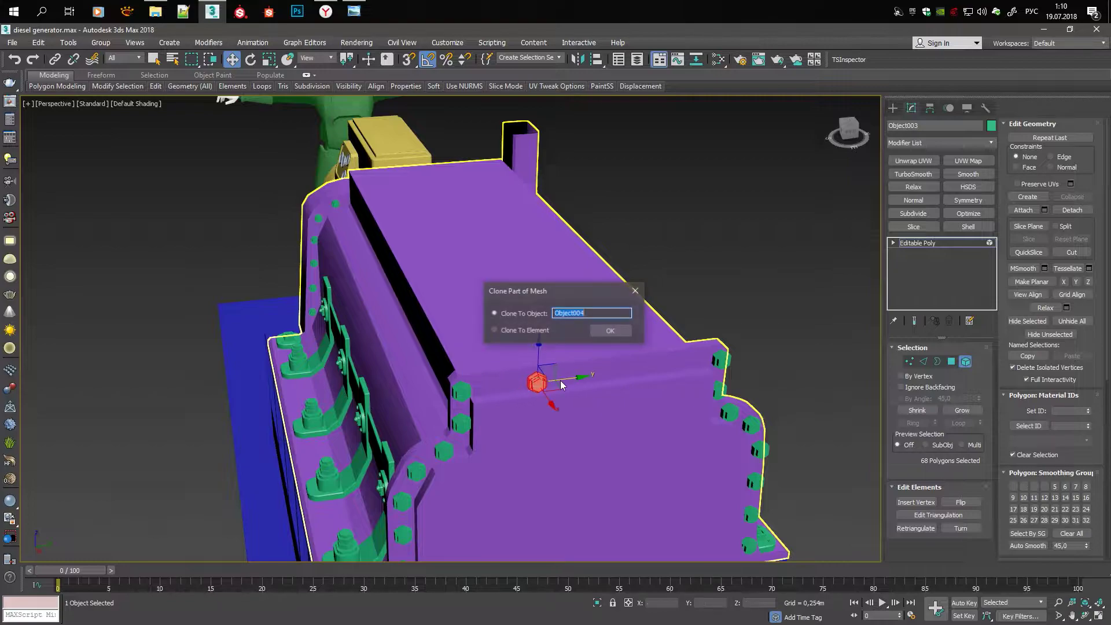
{"action": "left_click", "coordinate": [608, 325]}
{"action": "mouse_move", "coordinate": [579, 347]}
{"action": "middle_mouse_down"}
{"action": "mouse_move", "coordinate": [500, 336]}
{"action": "mouse_move", "coordinate": [417, 357]}
{"action": "middle_mouse_up"}
{"action": "scroll", "coordinate": [417, 357], "scroll_direction": "up", "scroll_amount": 2}
Shift-copy the nuts into a row along the ledge
{"action": "left_click_drag", "start_coordinate": [501, 357], "coordinate": [523, 356], "text": "shift"}
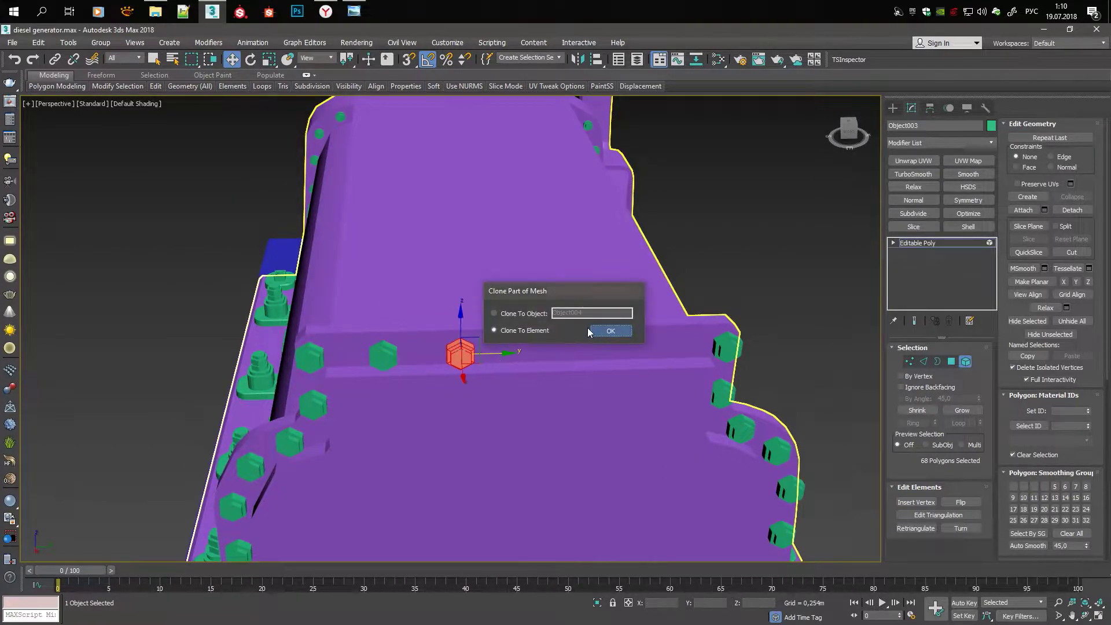
{"action": "left_click", "coordinate": [596, 326]}
{"action": "middle_click_drag", "start_coordinate": [596, 325], "coordinate": [504, 347], "text": "alt"}
{"action": "left_click_drag", "start_coordinate": [586, 348], "coordinate": [681, 362], "text": "shift"}
{"action": "left_click", "coordinate": [609, 326]}
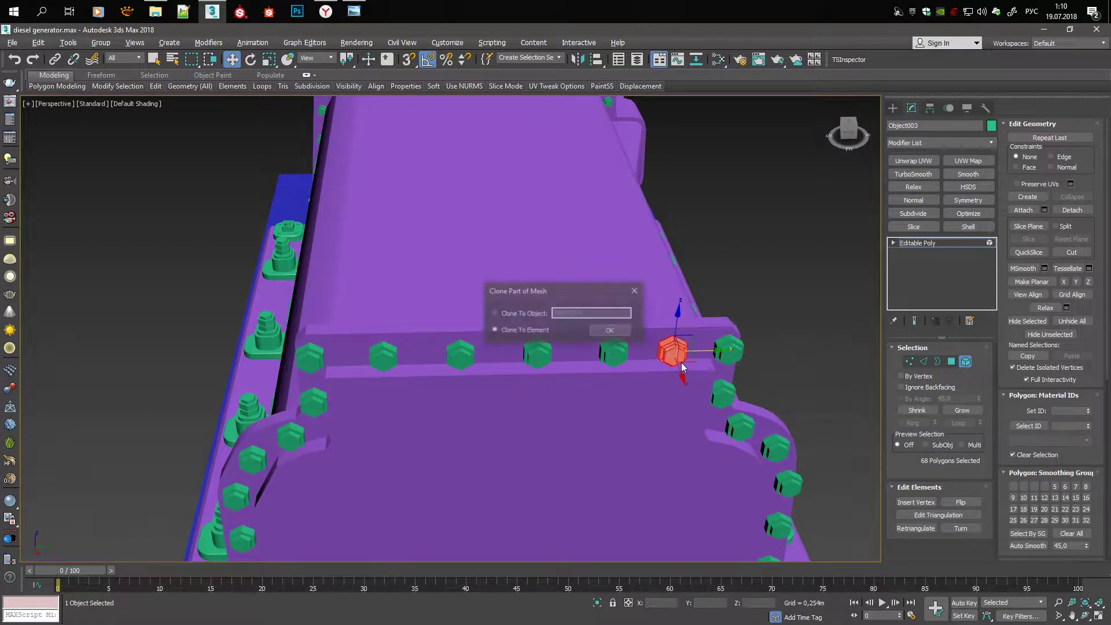
{"action": "left_click", "coordinate": [607, 325]}
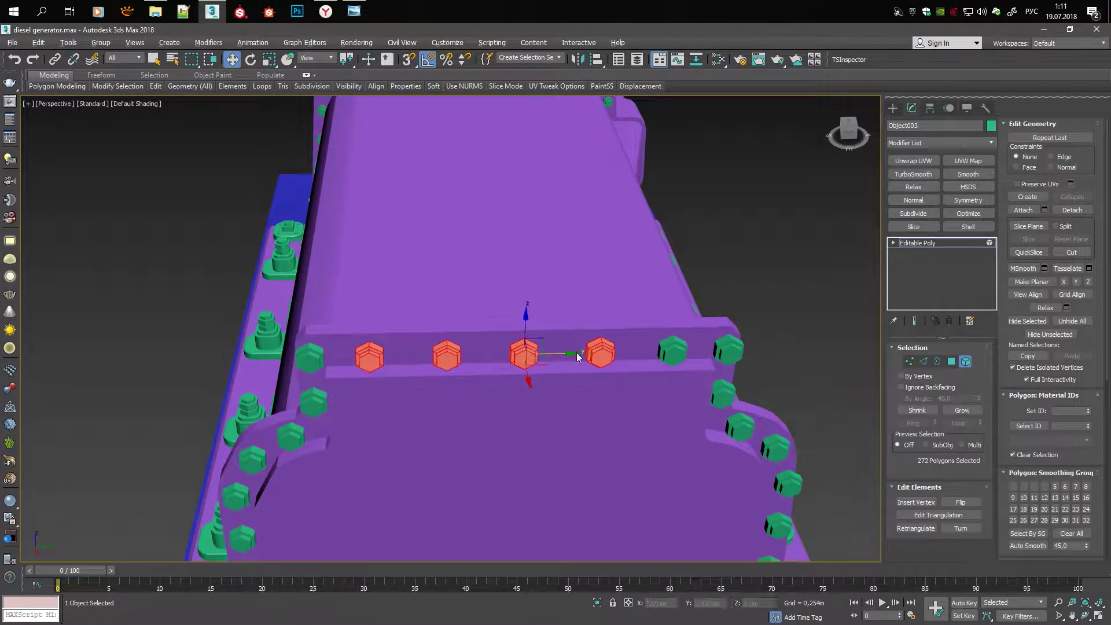
{"action": "key", "text": "4"}
Deselect everything and compare the generator against the reference photo
{"action": "scroll", "coordinate": [578, 357], "scroll_direction": "down", "scroll_amount": 10}
{"action": "mouse_move", "coordinate": [578, 357]}
{"action": "middle_mouse_down", "text": "alt"}
{"action": "mouse_move", "coordinate": [839, 311]}
{"action": "mouse_move", "coordinate": [616, 282]}
{"action": "mouse_move", "coordinate": [329, 283]}
{"action": "middle_mouse_up", "text": "alt"}
{"action": "scroll", "coordinate": [838, 311], "scroll_direction": "up", "scroll_amount": 5}
{"action": "left_click", "coordinate": [814, 285]}
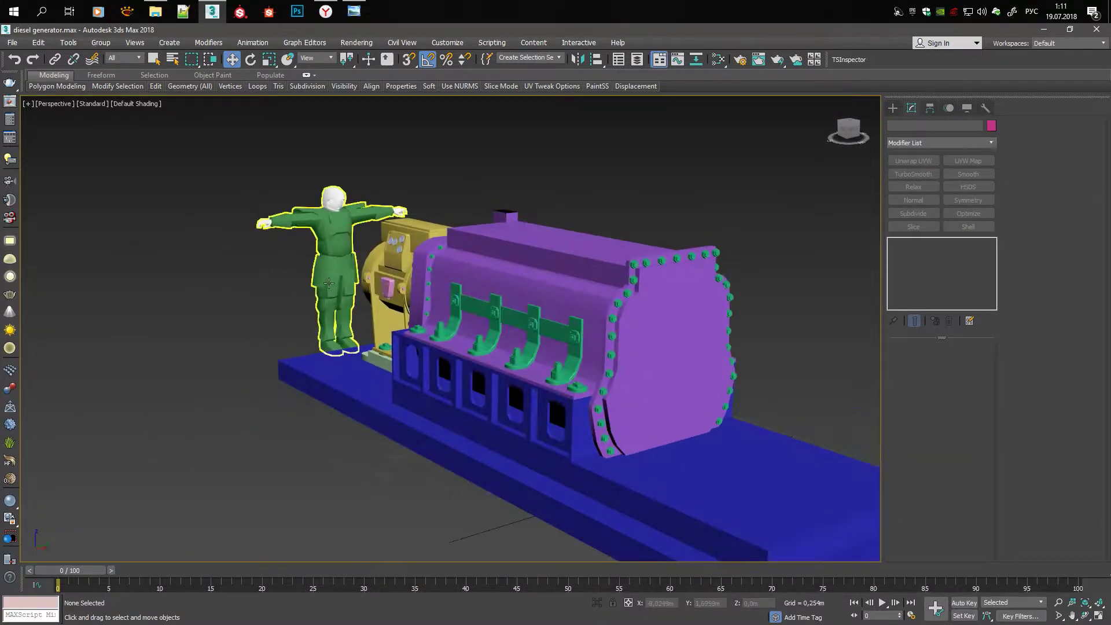
{"action": "left_click", "coordinate": [354, 12]}
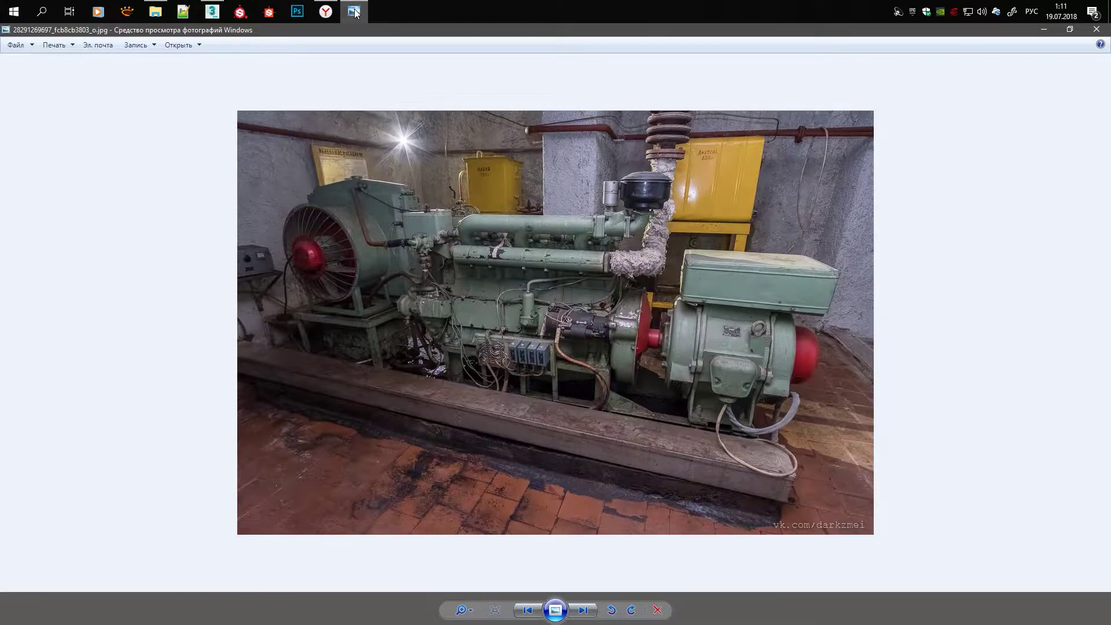
{"action": "left_click", "coordinate": [354, 12]}
{"action": "scroll", "coordinate": [588, 307], "scroll_direction": "down", "scroll_amount": 5}
{"action": "middle_click_drag", "start_coordinate": [573, 306], "coordinate": [589, 306], "text": "alt"}
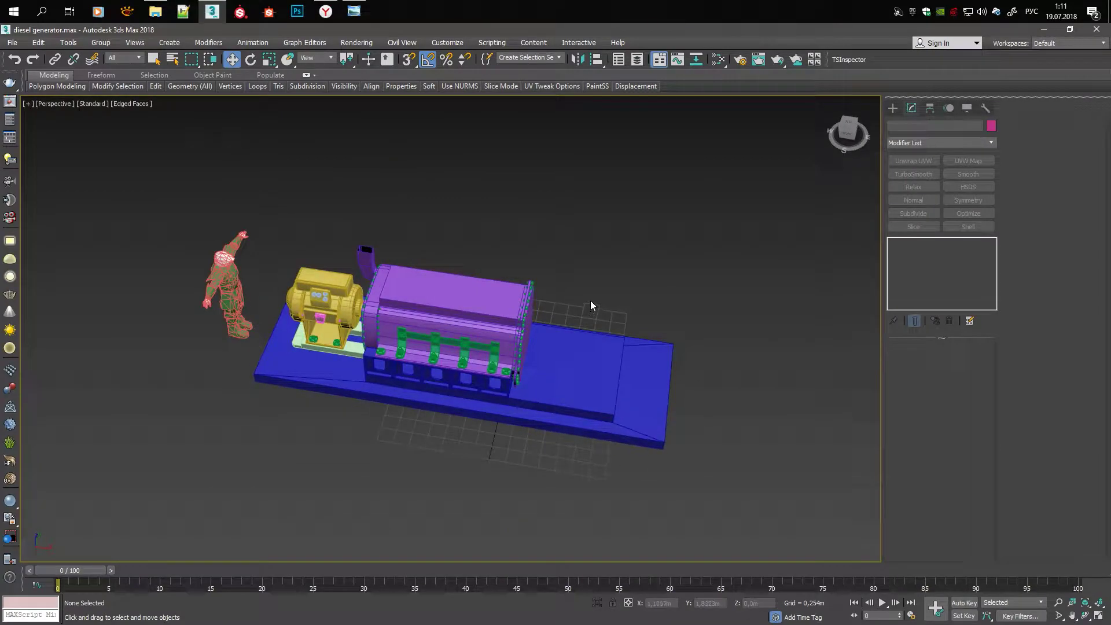
{"action": "scroll", "coordinate": [590, 305], "scroll_direction": "up", "scroll_amount": 5}
{"action": "scroll", "coordinate": [496, 289], "scroll_direction": "down", "scroll_amount": 5}
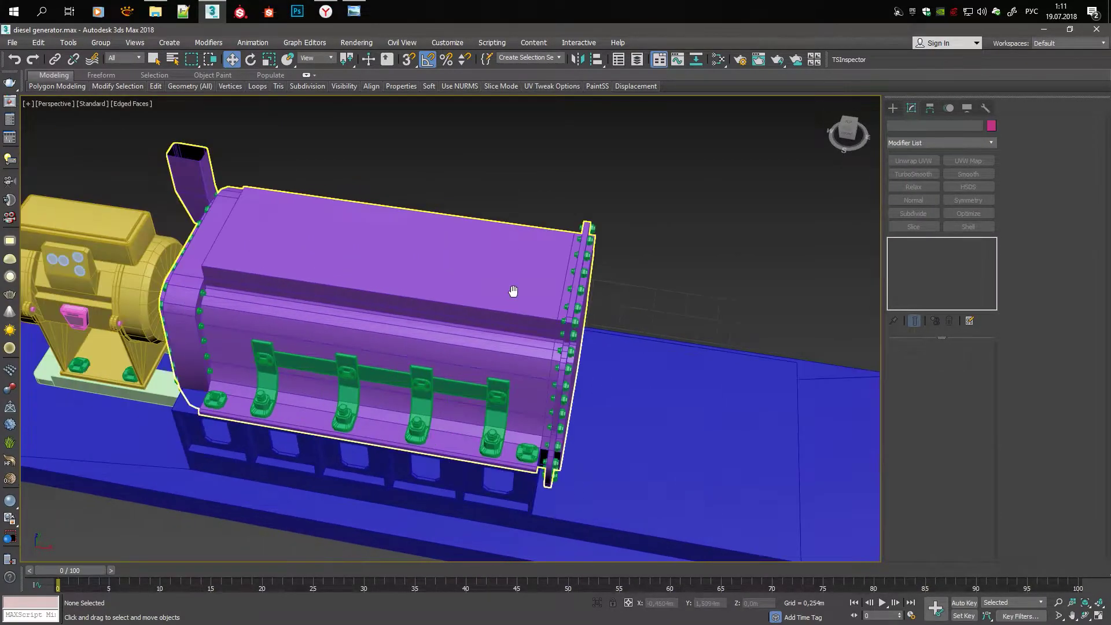
{"action": "mouse_move", "coordinate": [508, 293]}
{"action": "middle_mouse_down"}
{"action": "mouse_move", "coordinate": [462, 235]}
{"action": "mouse_move", "coordinate": [510, 243]}
{"action": "middle_mouse_up"}
{"action": "scroll", "coordinate": [471, 228], "scroll_direction": "down", "scroll_amount": 5}
{"action": "scroll", "coordinate": [509, 243], "scroll_direction": "up", "scroll_amount": 4}
{"action": "left_click", "coordinate": [893, 108]}
{"action": "left_click", "coordinate": [916, 177]}
{"action": "key", "text": "s"}
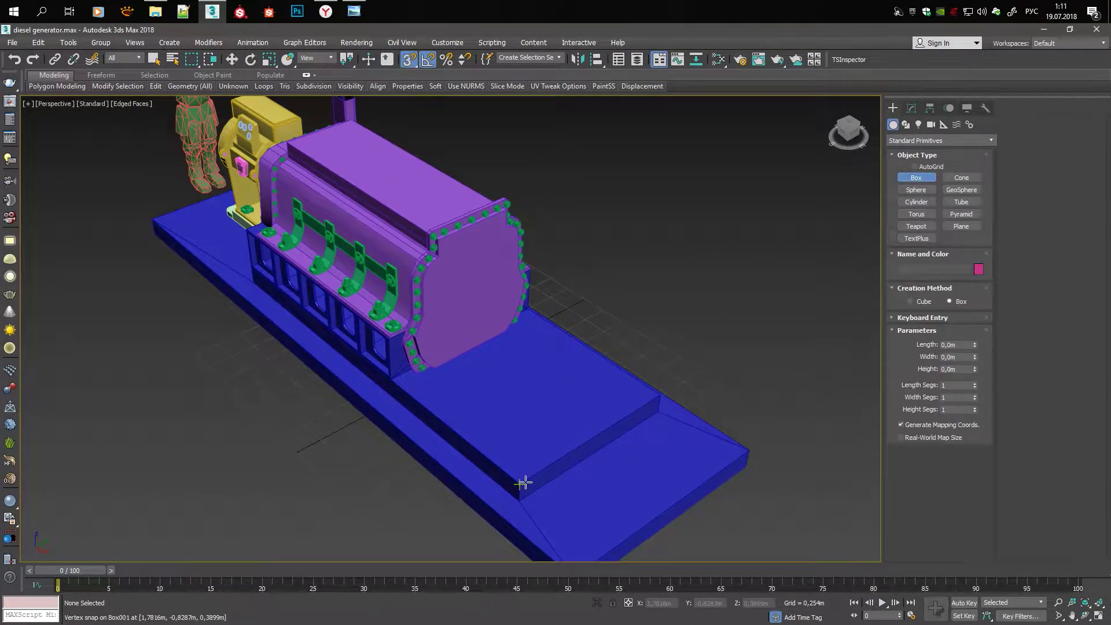
{"action": "left_click_drag", "start_coordinate": [975, 357], "coordinate": [974, 341]}
{"action": "right_click", "coordinate": [579, 399]}
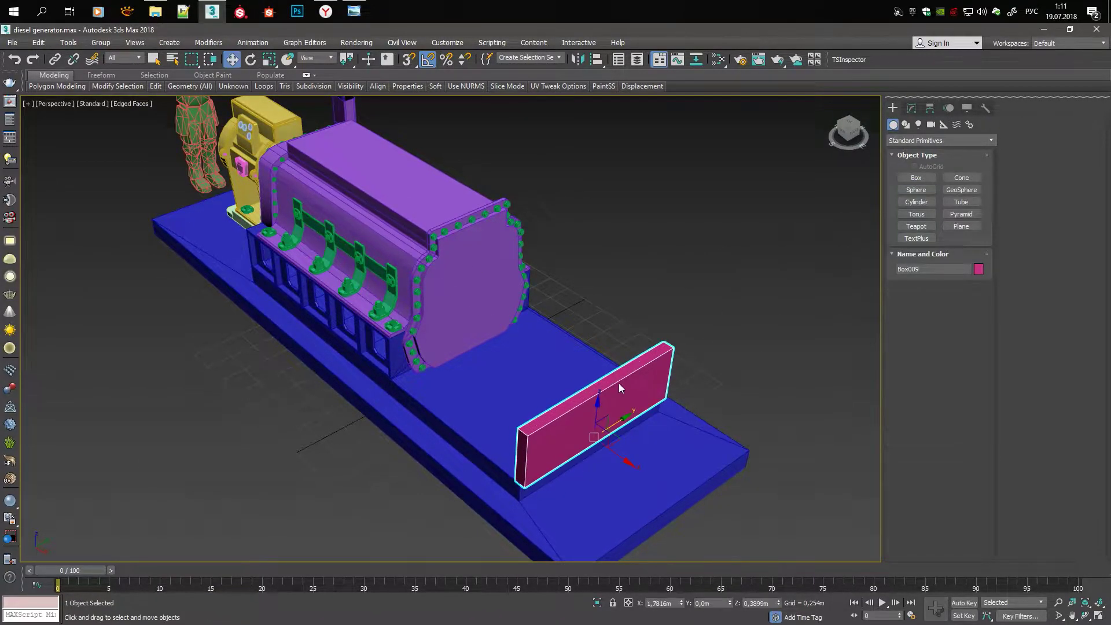
{"action": "left_click", "coordinate": [614, 405]}
{"action": "key", "text": "5"}
{"action": "left_click", "coordinate": [577, 397]}
{"action": "middle_click_drag", "start_coordinate": [577, 397], "coordinate": [595, 384], "text": "alt"}
{"action": "scroll", "coordinate": [595, 384], "scroll_direction": "up", "scroll_amount": 2}
{"action": "key", "text": "4"}
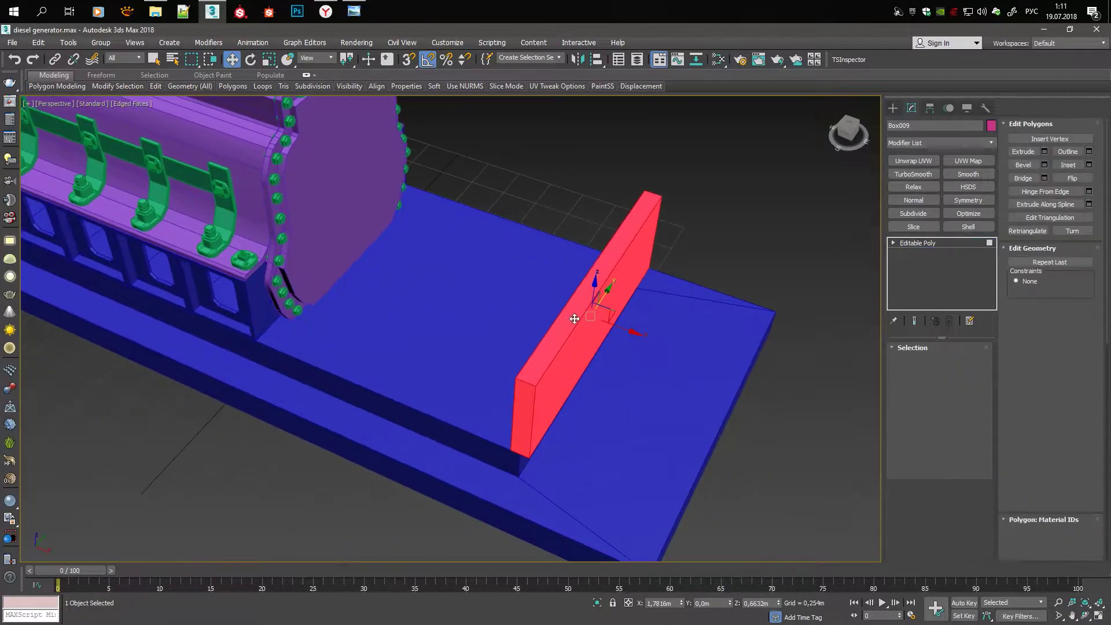
{"action": "left_click", "coordinate": [575, 315]}
{"action": "key", "text": "s"}
{"action": "left_click_drag", "start_coordinate": [602, 248], "coordinate": [243, 315]}
{"action": "key", "text": "5"}
{"action": "left_click", "coordinate": [607, 359]}
{"action": "key", "text": "s"}
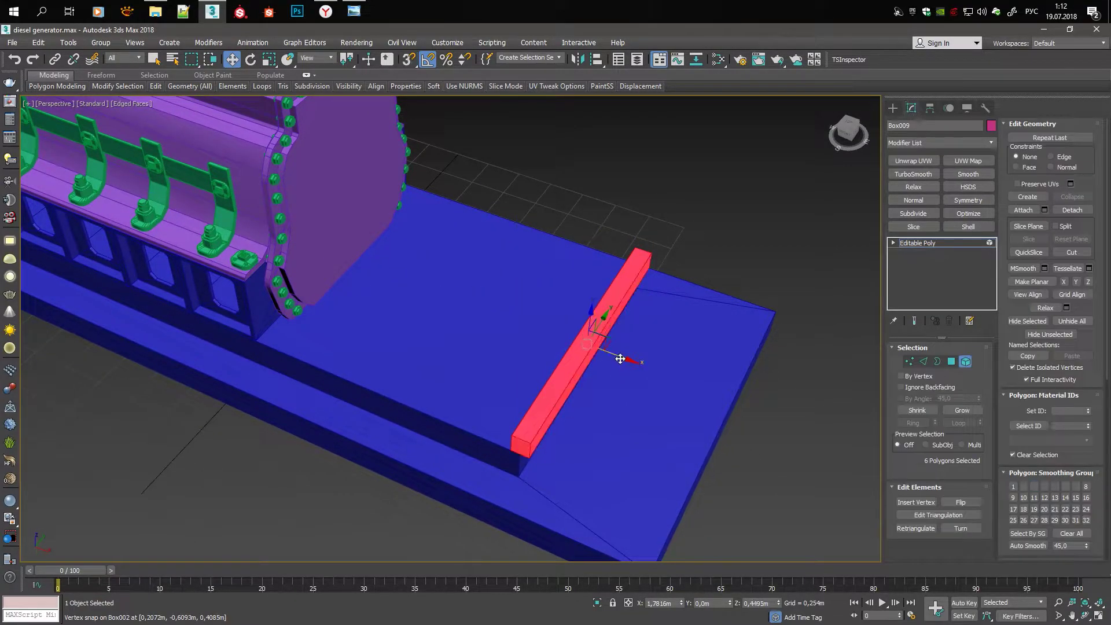
{"action": "left_click_drag", "start_coordinate": [608, 359], "coordinate": [429, 287]}
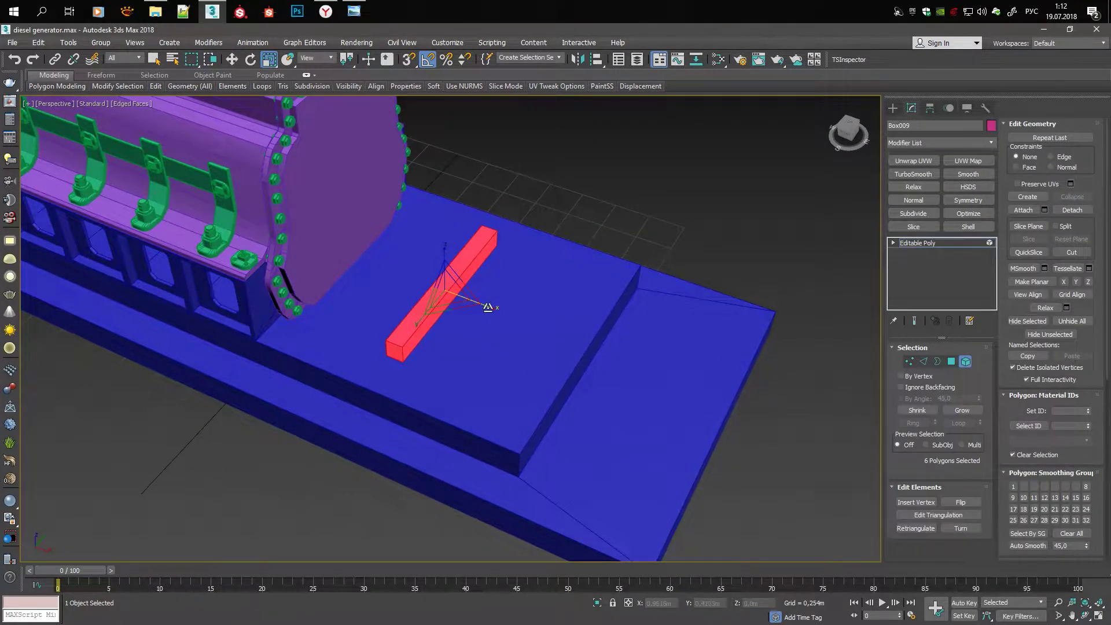
{"action": "left_click_drag", "start_coordinate": [487, 306], "coordinate": [771, 434]}
{"action": "middle_click_drag", "start_coordinate": [421, 320], "coordinate": [489, 315], "text": "alt"}
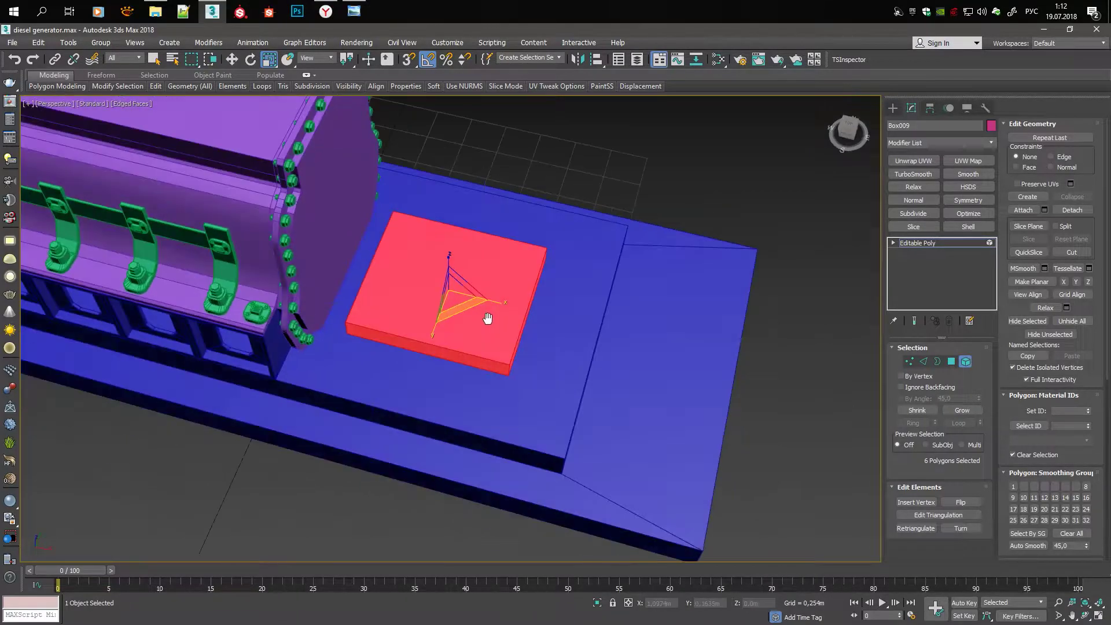
{"action": "left_click_drag", "start_coordinate": [439, 292], "coordinate": [423, 293]}
{"action": "mouse_move", "coordinate": [472, 330]}
{"action": "middle_mouse_down", "text": "alt"}
{"action": "mouse_move", "coordinate": [459, 285]}
{"action": "mouse_move", "coordinate": [459, 297]}
{"action": "mouse_move", "coordinate": [480, 184]}
{"action": "mouse_move", "coordinate": [494, 283]}
{"action": "mouse_move", "coordinate": [446, 240]}
{"action": "mouse_move", "coordinate": [409, 260]}
{"action": "mouse_move", "coordinate": [639, 267]}
{"action": "middle_mouse_up", "text": "alt"}
{"action": "key", "text": "q"}
{"action": "key", "text": "4"}
{"action": "left_click", "coordinate": [495, 284]}
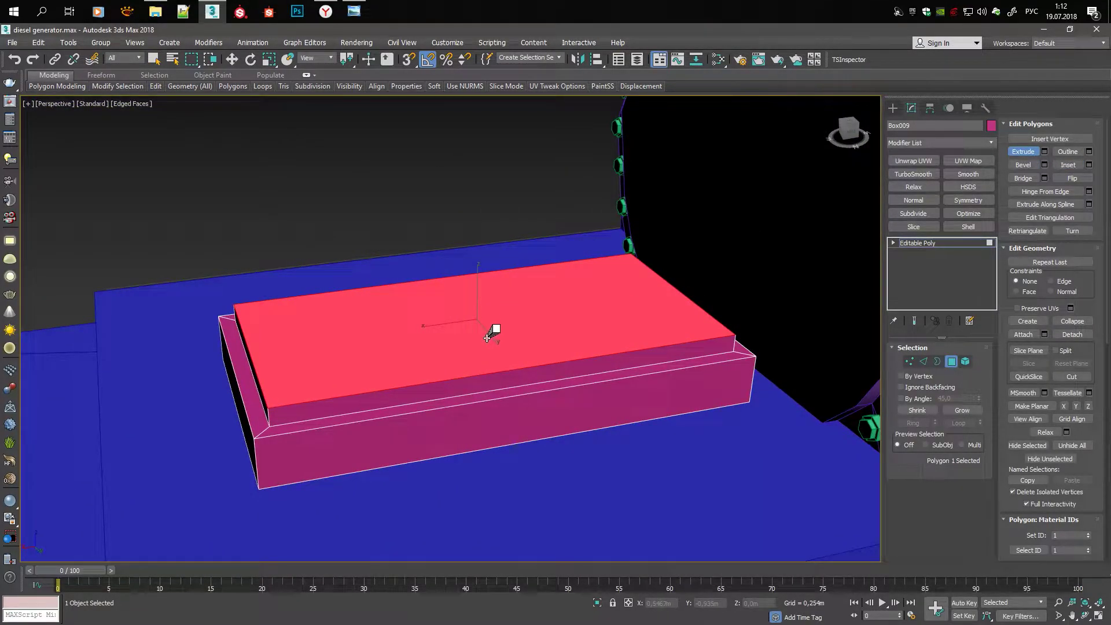
{"action": "key", "text": "Delete"}
{"action": "key", "text": "3"}
{"action": "left_click", "coordinate": [581, 356]}
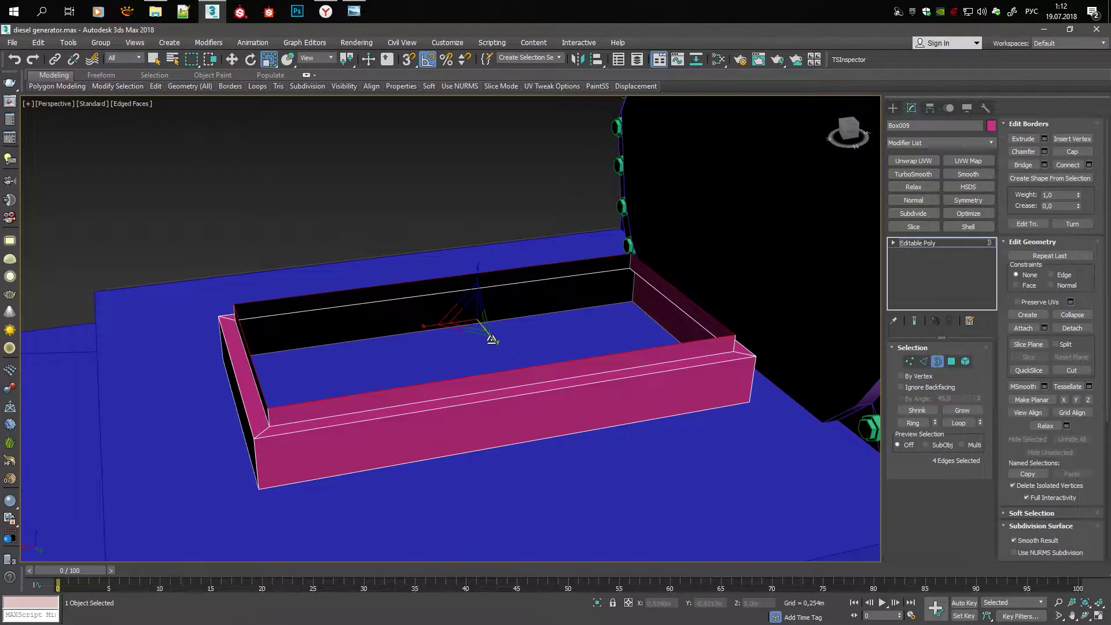
{"action": "mouse_move", "coordinate": [491, 339]}
{"action": "left_mouse_down"}
{"action": "mouse_move", "coordinate": [446, 323]}
{"action": "mouse_move", "coordinate": [476, 258]}
{"action": "left_mouse_up"}
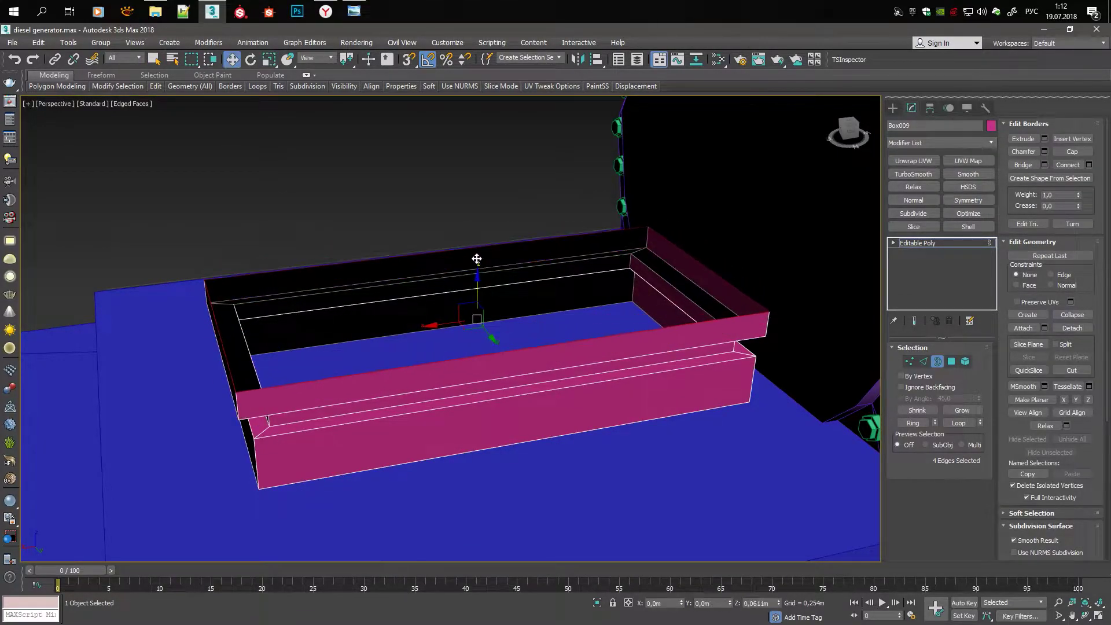
{"action": "middle_click_drag", "start_coordinate": [476, 258], "coordinate": [466, 335], "text": "alt"}
{"action": "left_click", "coordinate": [362, 7]}
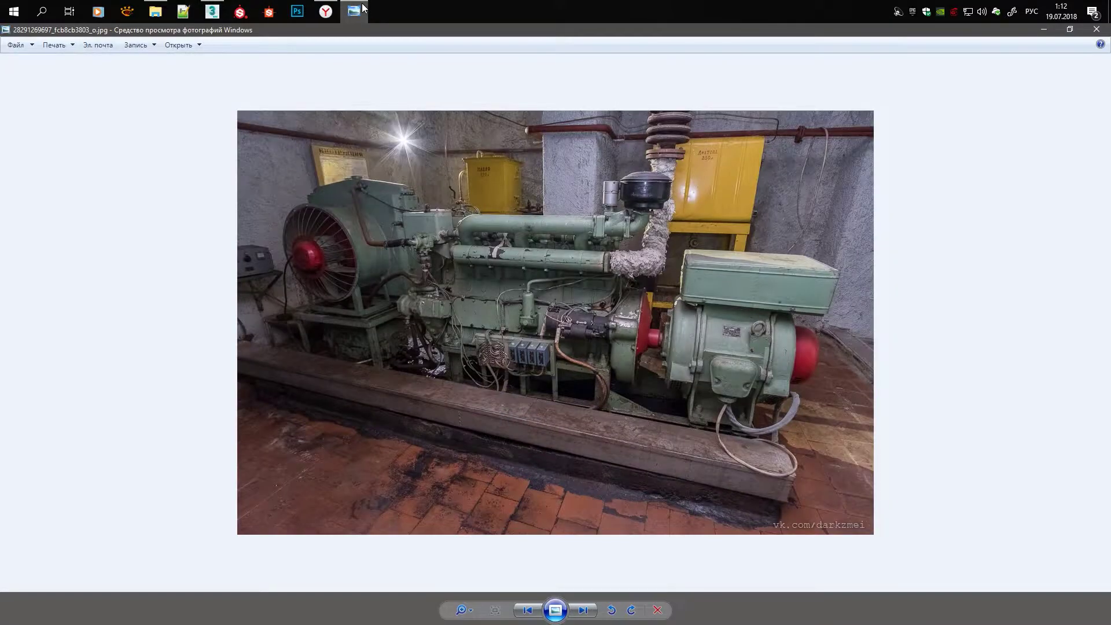
{"action": "left_click", "coordinate": [211, 11]}
{"action": "middle_click_drag", "start_coordinate": [520, 260], "coordinate": [556, 294], "text": "alt"}
Delete the tray box and inset the blue base's top step face
{"action": "key", "text": "Delete"}
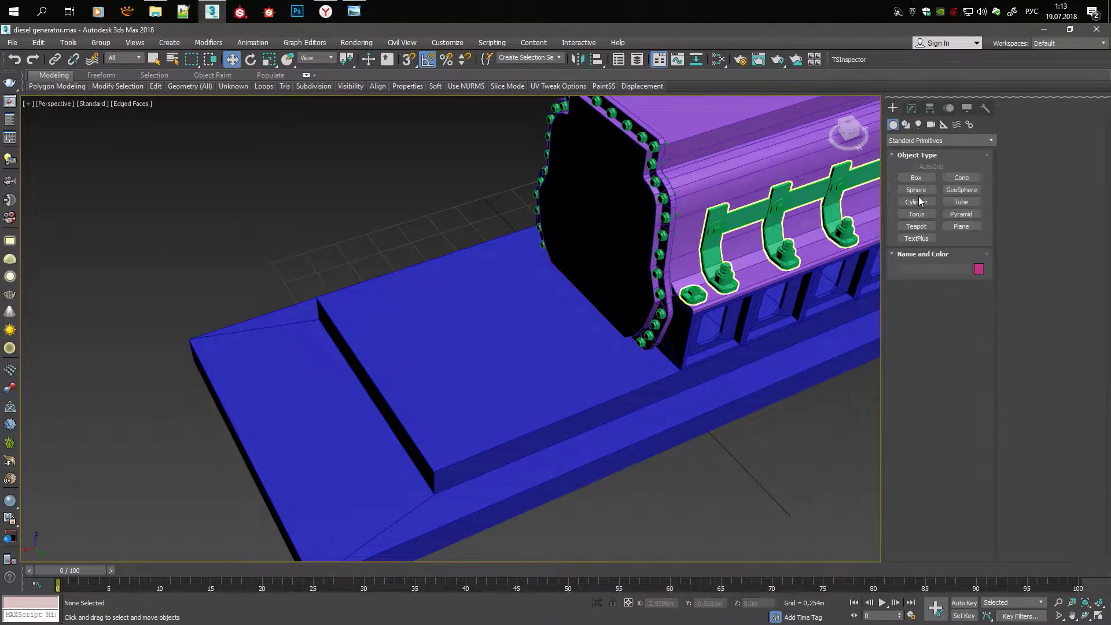
{"action": "left_click", "coordinate": [434, 471]}
{"action": "key", "text": "q"}
{"action": "key", "text": "4"}
{"action": "left_click", "coordinate": [568, 328]}
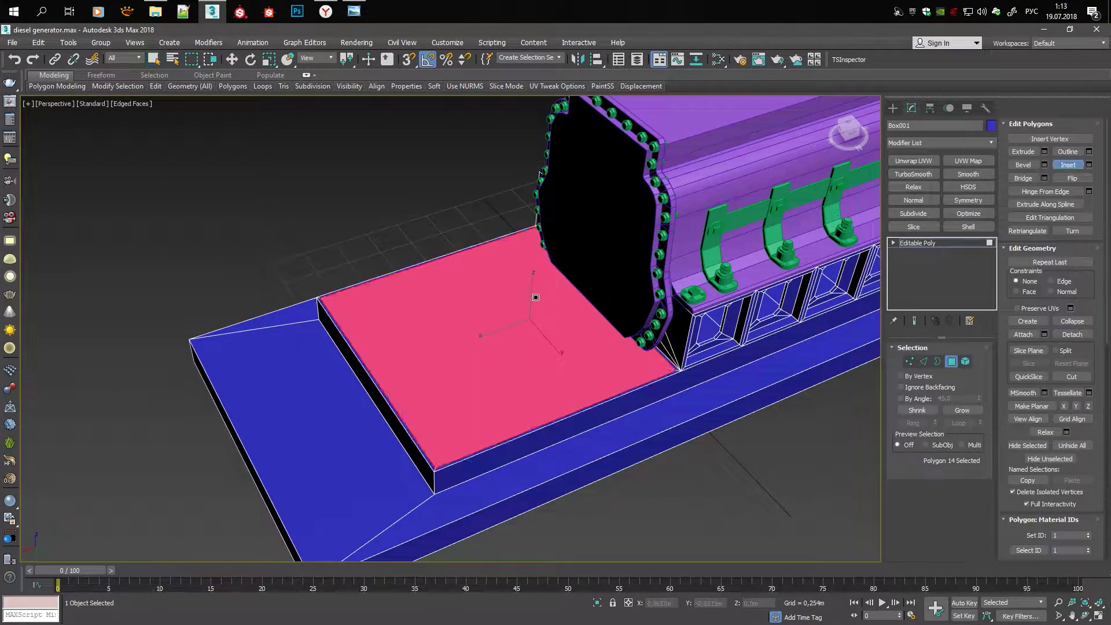
{"action": "left_click_drag", "start_coordinate": [536, 296], "coordinate": [536, 342]}
Shift the inset panel and extrude it upward into a low block
{"action": "middle_click_drag", "start_coordinate": [536, 342], "coordinate": [486, 312], "text": "alt"}
{"action": "key", "text": "r"}
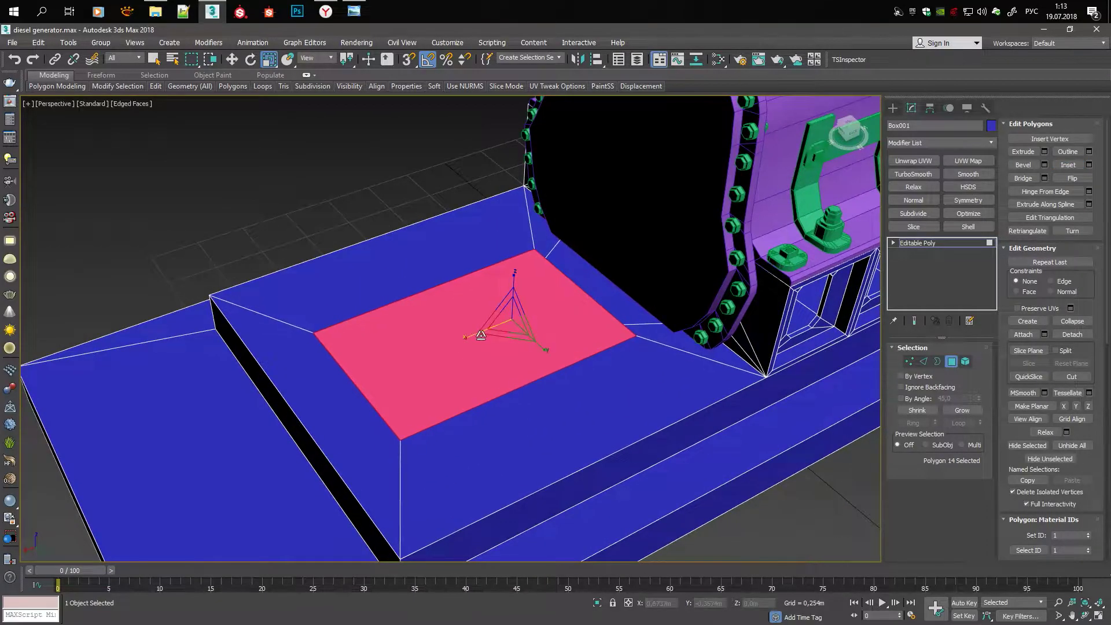
{"action": "key", "text": "w"}
{"action": "mouse_move", "coordinate": [481, 336]}
{"action": "left_mouse_down"}
{"action": "mouse_move", "coordinate": [459, 345]}
{"action": "mouse_move", "coordinate": [540, 321]}
{"action": "left_mouse_up"}
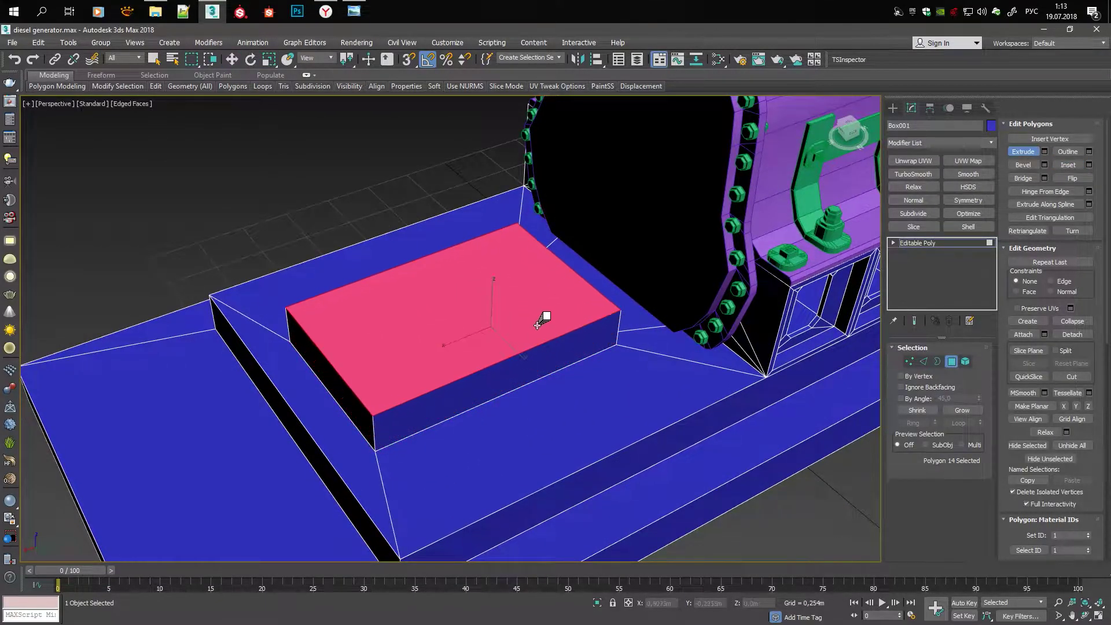
{"action": "double_click", "coordinate": [512, 371]}
{"action": "middle_click_drag", "start_coordinate": [512, 370], "coordinate": [577, 438], "text": "alt"}
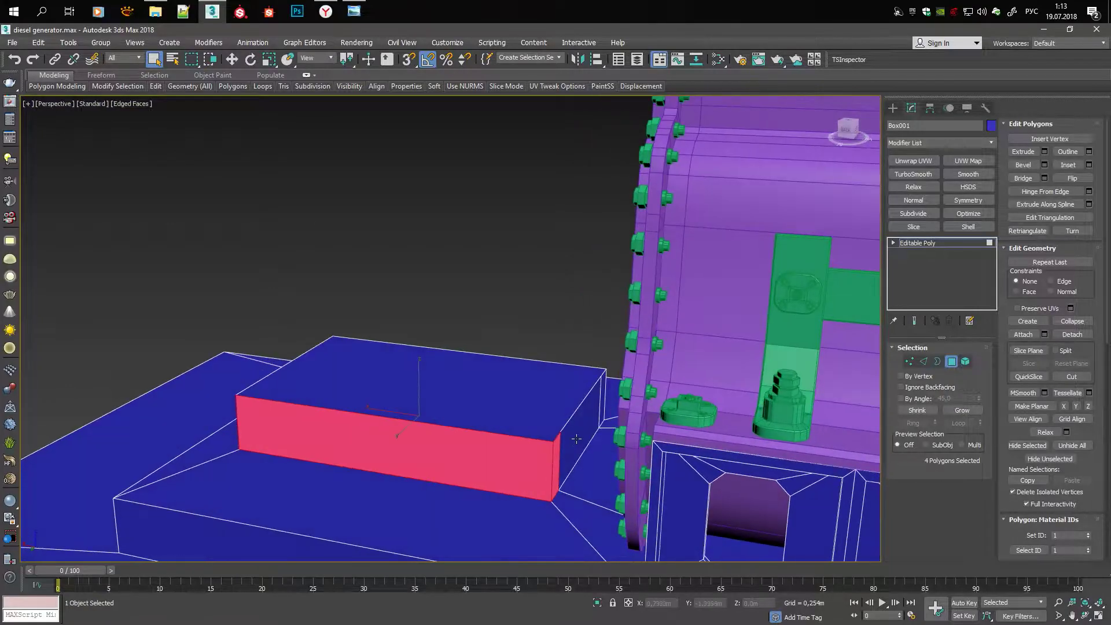
Inspect the block's edges and corners, then recess its side panels inward
{"action": "key", "text": "2"}
{"action": "left_click", "coordinate": [557, 462]}
{"action": "left_click", "coordinate": [602, 403], "text": "ctrl"}
{"action": "mouse_move", "coordinate": [602, 403]}
{"action": "middle_mouse_down", "text": "alt"}
{"action": "mouse_move", "coordinate": [630, 512]}
{"action": "mouse_move", "coordinate": [565, 462]}
{"action": "mouse_move", "coordinate": [503, 332]}
{"action": "middle_mouse_up", "text": "alt"}
{"action": "key", "text": "1"}
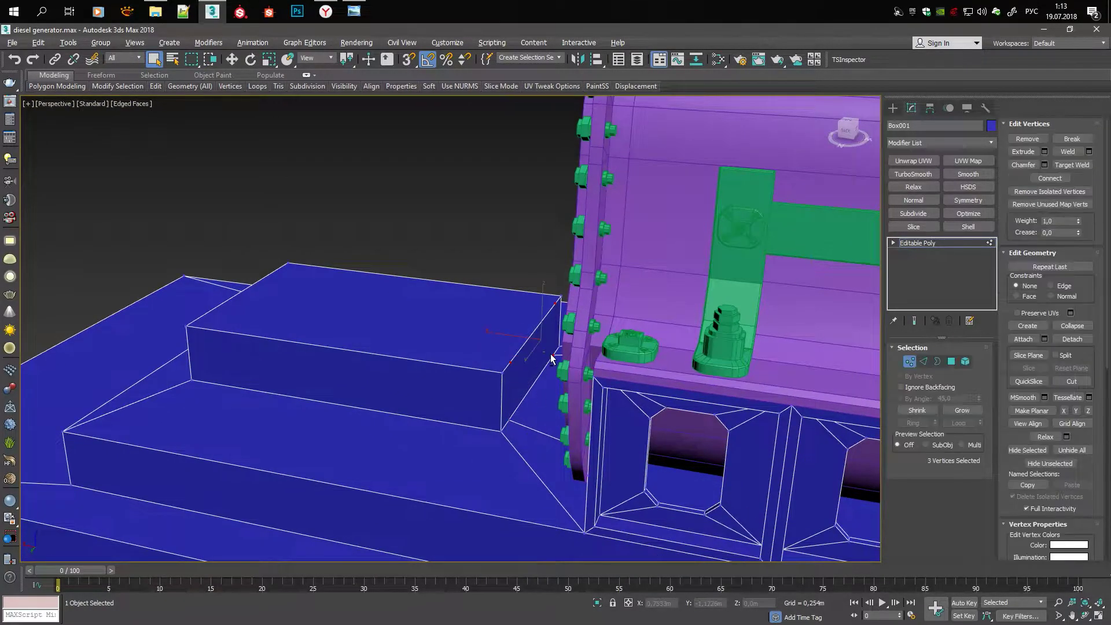
{"action": "mouse_move", "coordinate": [516, 422]}
{"action": "middle_mouse_down", "text": "alt"}
{"action": "mouse_move", "coordinate": [572, 377]}
{"action": "mouse_move", "coordinate": [979, 220]}
{"action": "middle_mouse_up", "text": "alt"}
{"action": "key", "text": "4"}
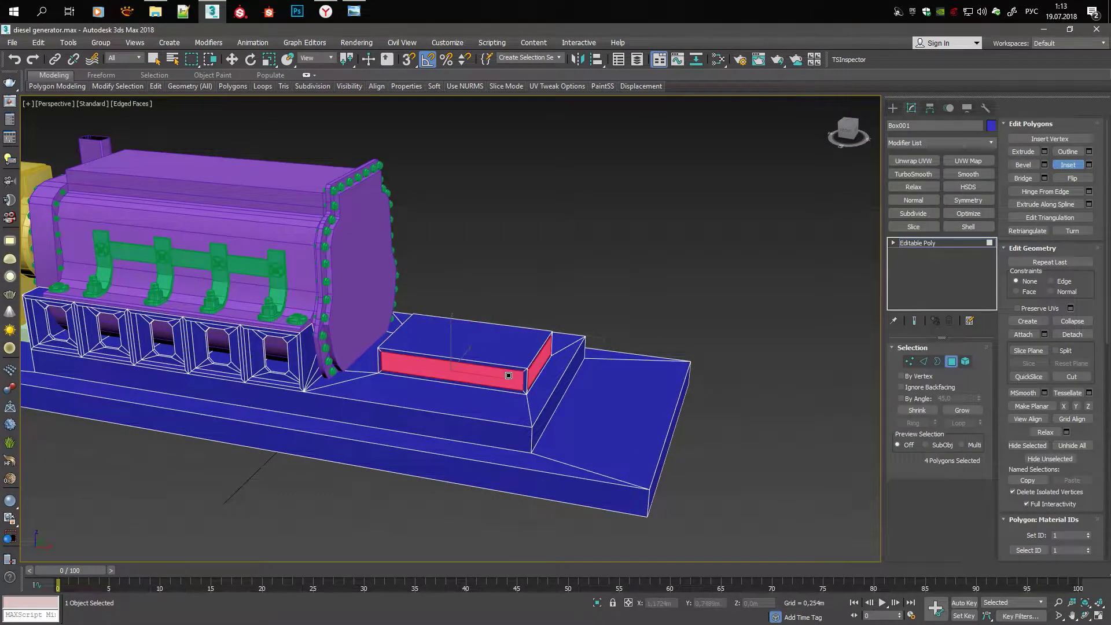
{"action": "left_click", "coordinate": [1019, 152]}
{"action": "scroll", "coordinate": [509, 373], "scroll_direction": "up", "scroll_amount": 5}
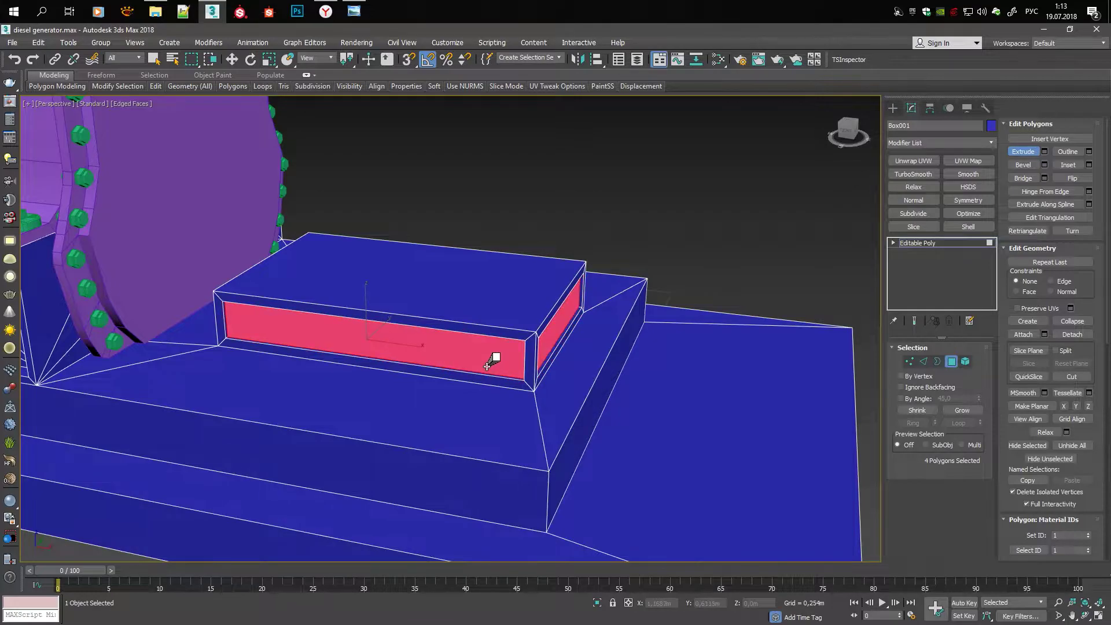
{"action": "scroll", "coordinate": [491, 361], "scroll_direction": "down", "scroll_amount": 5}
{"action": "mouse_move", "coordinate": [491, 362]}
{"action": "middle_mouse_down", "text": "alt"}
{"action": "mouse_move", "coordinate": [876, 341]}
{"action": "mouse_move", "coordinate": [588, 346]}
{"action": "middle_mouse_up", "text": "alt"}
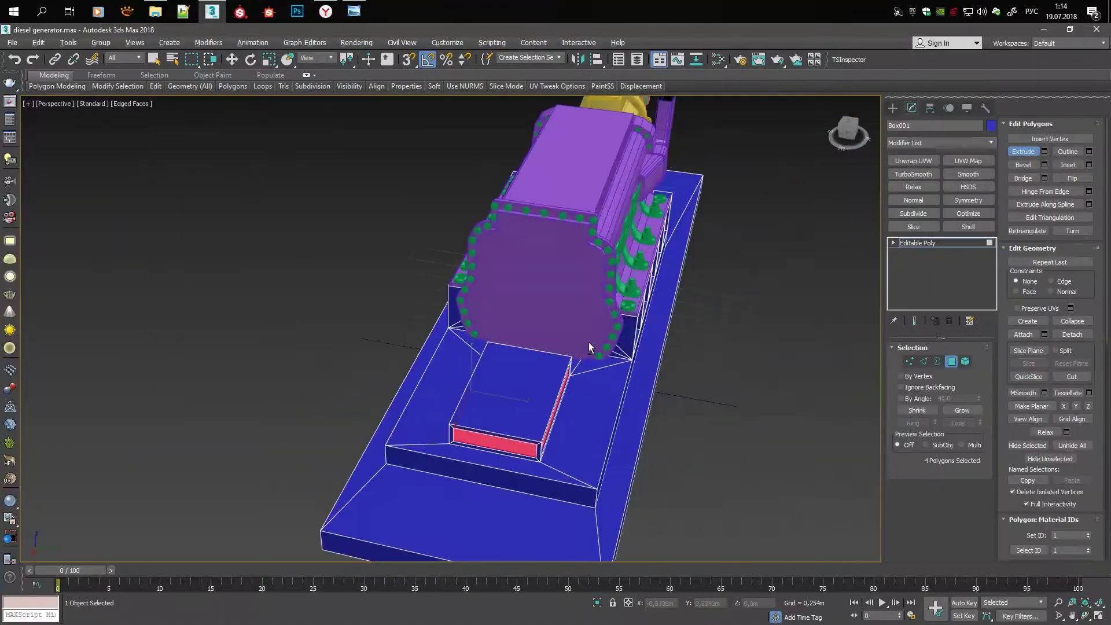
Check the raised block against the reference photos
{"action": "left_click", "coordinate": [354, 10]}
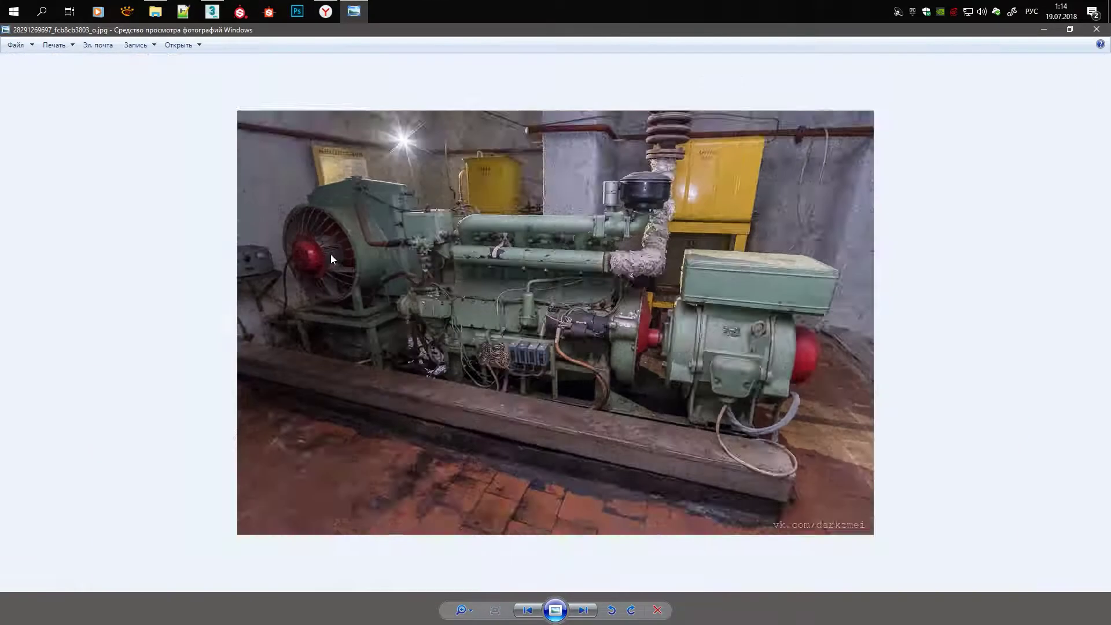
{"action": "scroll", "coordinate": [330, 254], "scroll_direction": "down", "scroll_amount": 1}
{"action": "scroll", "coordinate": [338, 230], "scroll_direction": "down", "scroll_amount": 1}
{"action": "scroll", "coordinate": [339, 228], "scroll_direction": "down", "scroll_amount": 1}
{"action": "scroll", "coordinate": [339, 228], "scroll_direction": "up", "scroll_amount": 1}
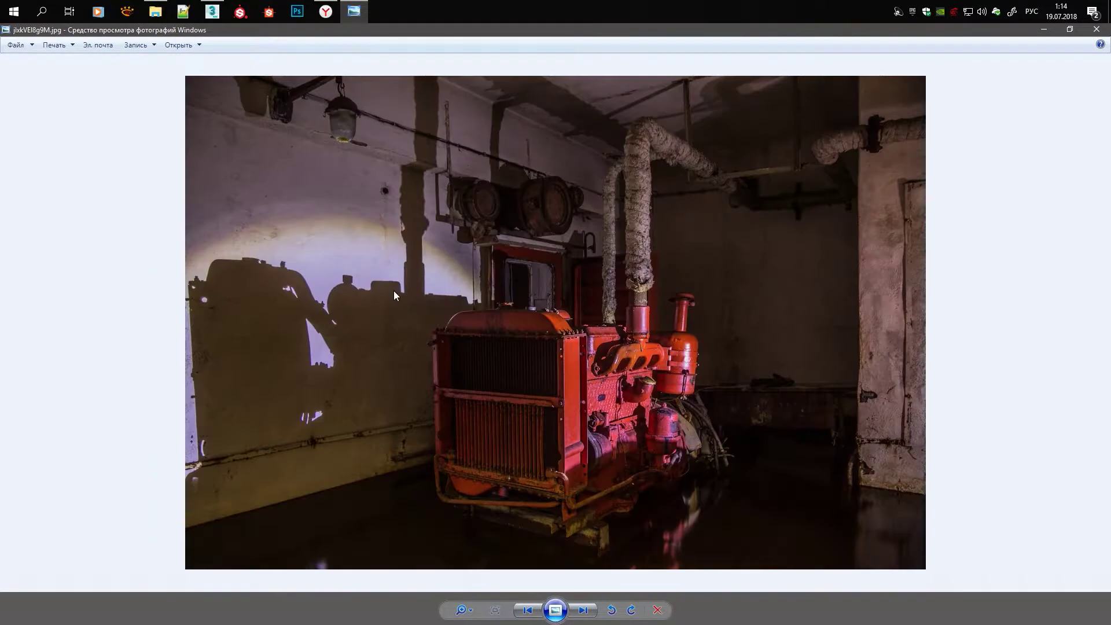
{"action": "scroll", "coordinate": [393, 290], "scroll_direction": "up", "scroll_amount": 1}
{"action": "scroll", "coordinate": [516, 359], "scroll_direction": "up", "scroll_amount": 1}
Scale the block's top face to 63 percent depth and extrude it into a tall box
{"action": "left_click", "coordinate": [1043, 29]}
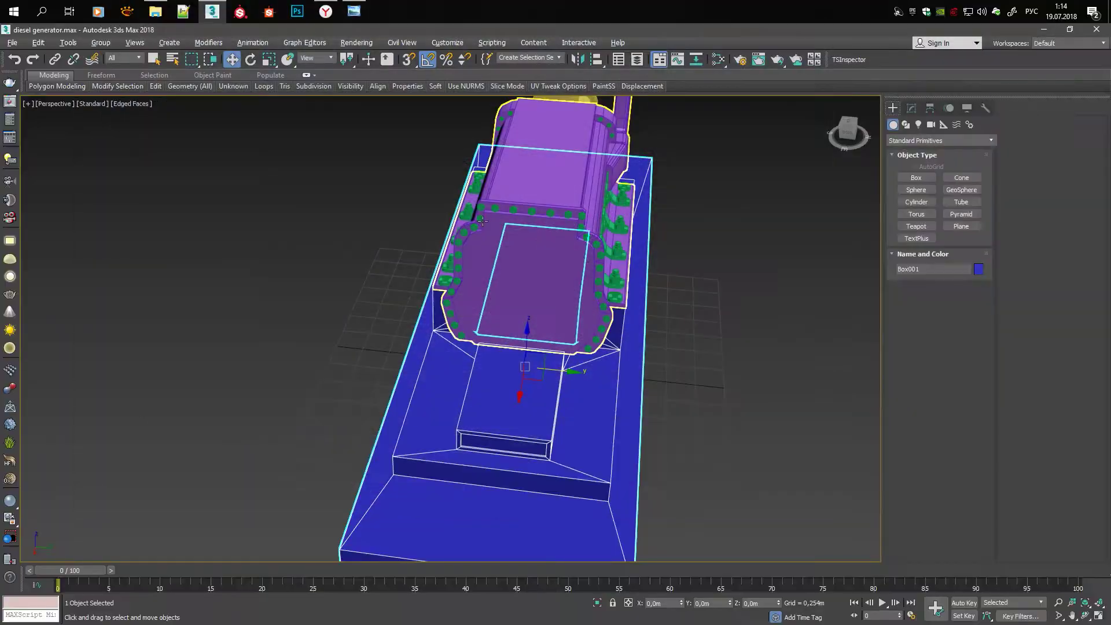
{"action": "left_click_drag", "start_coordinate": [848, 130], "coordinate": [868, 139]}
{"action": "left_click", "coordinate": [920, 178]}
{"action": "scroll", "coordinate": [449, 391], "scroll_direction": "up", "scroll_amount": 5}
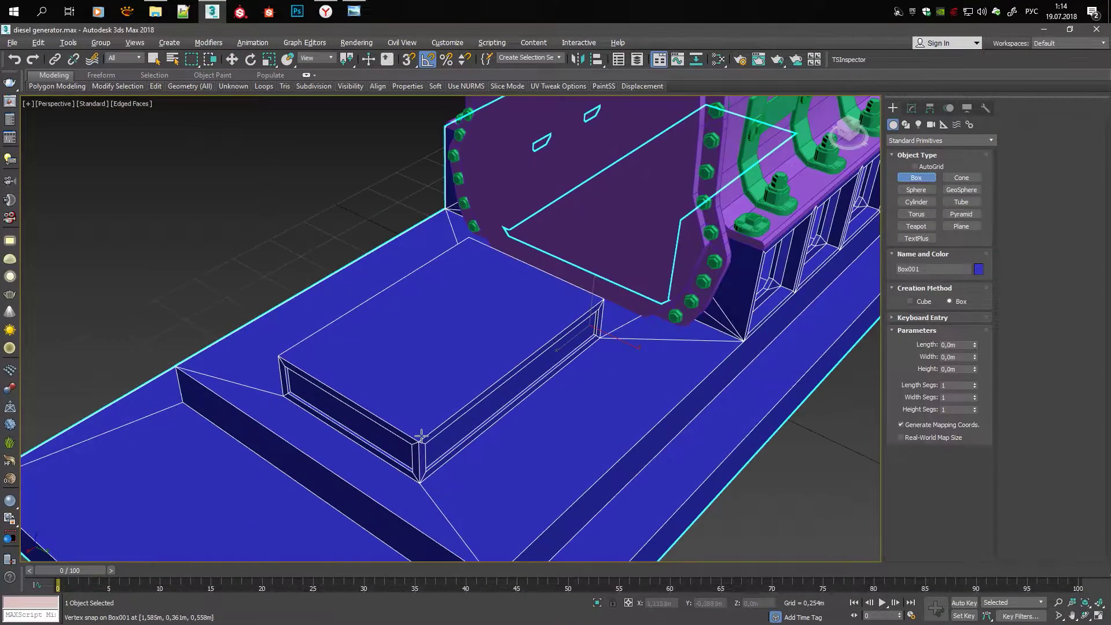
{"action": "right_click", "coordinate": [496, 322]}
{"action": "key", "text": "4"}
{"action": "left_click", "coordinate": [496, 322]}
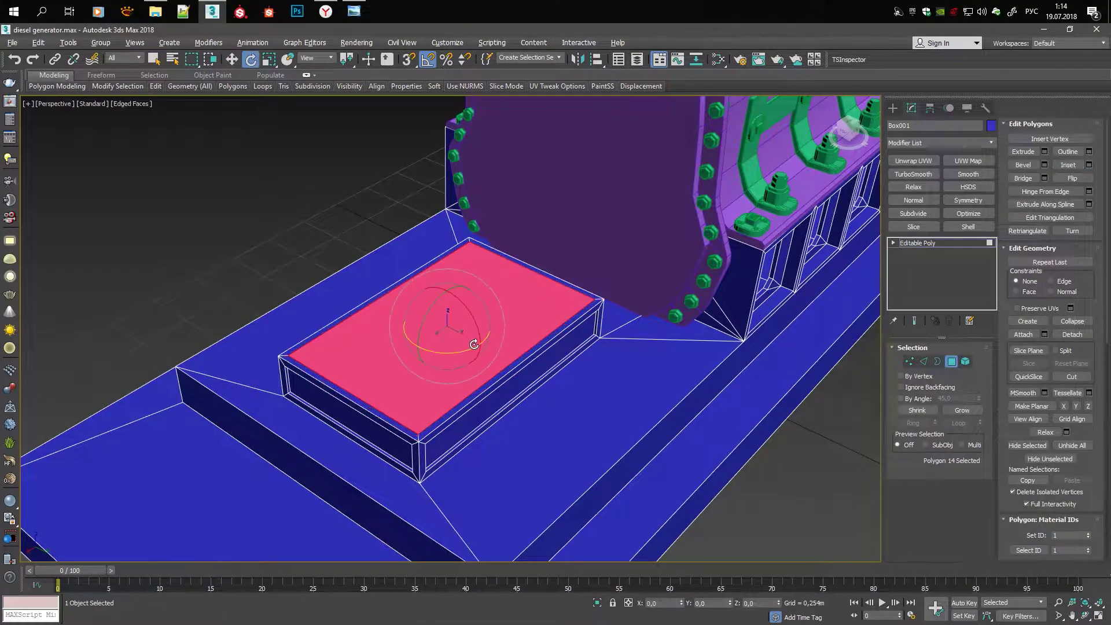
{"action": "key", "text": "r"}
{"action": "mouse_move", "coordinate": [463, 315]}
{"action": "left_mouse_down"}
{"action": "mouse_move", "coordinate": [464, 328]}
{"action": "mouse_move", "coordinate": [434, 300]}
{"action": "left_mouse_up"}
{"action": "left_click", "coordinate": [1023, 151]}
Select vertical edges of the tall box in edge mode
{"action": "key", "text": "2"}
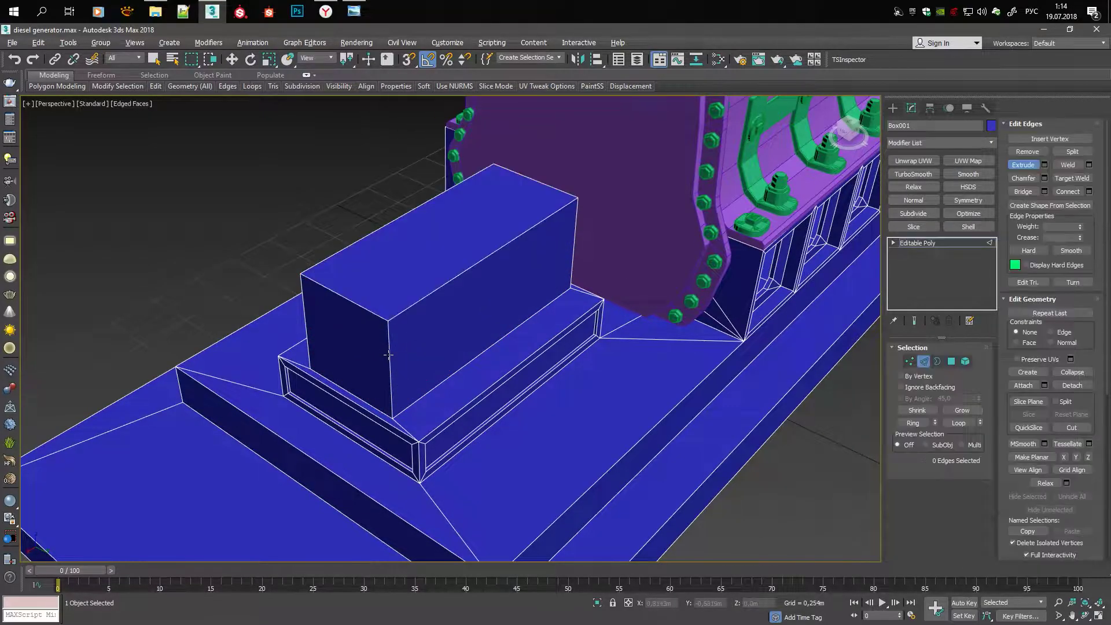
{"action": "middle_click_drag", "start_coordinate": [434, 300], "coordinate": [113, 375], "text": "alt"}
{"action": "scroll", "coordinate": [182, 503], "scroll_direction": "down", "scroll_amount": 5}
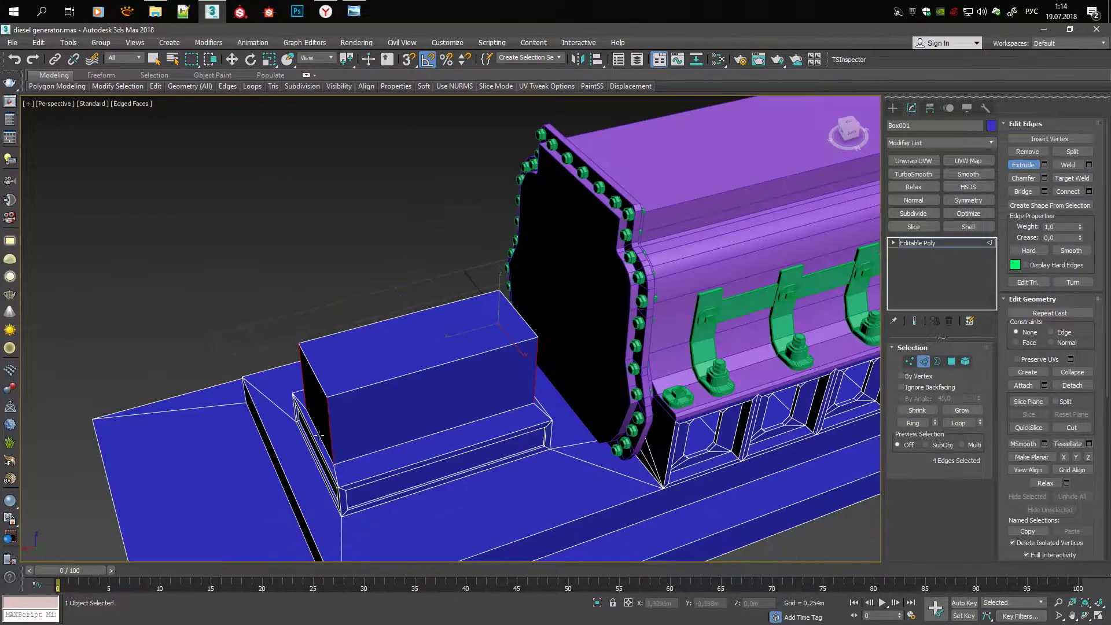
{"action": "middle_click_drag", "start_coordinate": [371, 445], "coordinate": [352, 426], "text": "alt"}
{"action": "scroll", "coordinate": [353, 425], "scroll_direction": "up", "scroll_amount": 5}
{"action": "left_click", "coordinate": [353, 425], "text": "ctrl"}
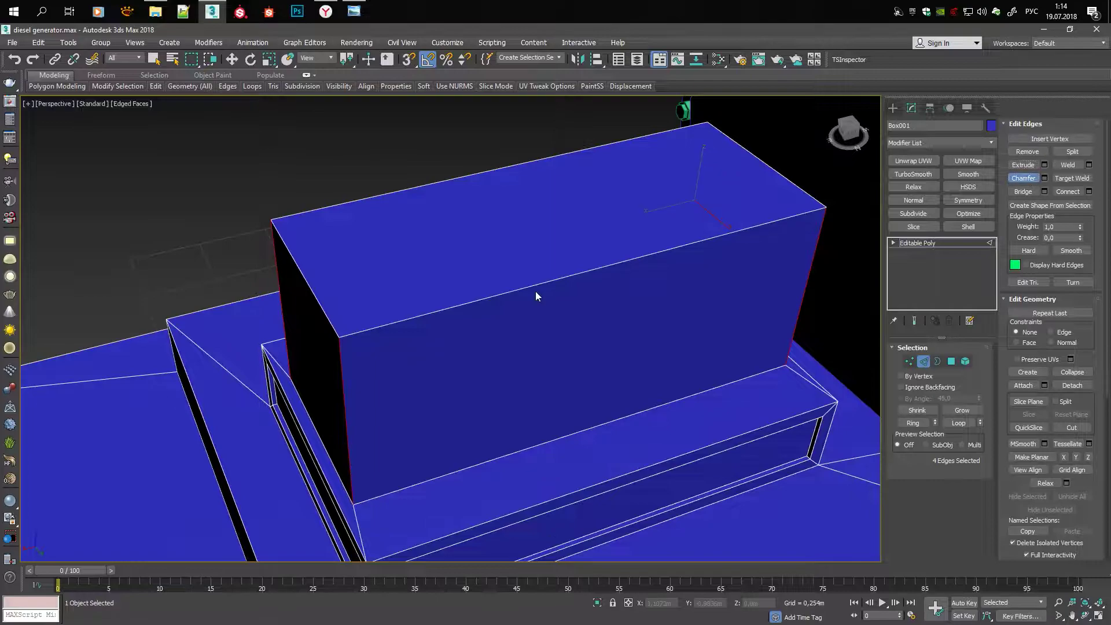
{"action": "scroll", "coordinate": [350, 382], "scroll_direction": "down", "scroll_amount": 3}
Select the tall box's front face, then return to object level
{"action": "key", "text": "4"}
{"action": "key", "text": "w"}
{"action": "mouse_move", "coordinate": [350, 381]}
{"action": "middle_mouse_down", "text": "alt"}
{"action": "mouse_move", "coordinate": [520, 231]}
{"action": "mouse_move", "coordinate": [560, 147]}
{"action": "mouse_move", "coordinate": [494, 252]}
{"action": "mouse_move", "coordinate": [477, 160]}
{"action": "mouse_move", "coordinate": [552, 331]}
{"action": "mouse_move", "coordinate": [468, 329]}
{"action": "mouse_move", "coordinate": [503, 305]}
{"action": "middle_mouse_up", "text": "alt"}
{"action": "key", "text": "s"}
{"action": "left_click", "coordinate": [510, 243]}
{"action": "key", "text": "1"}
{"action": "key", "text": "s"}
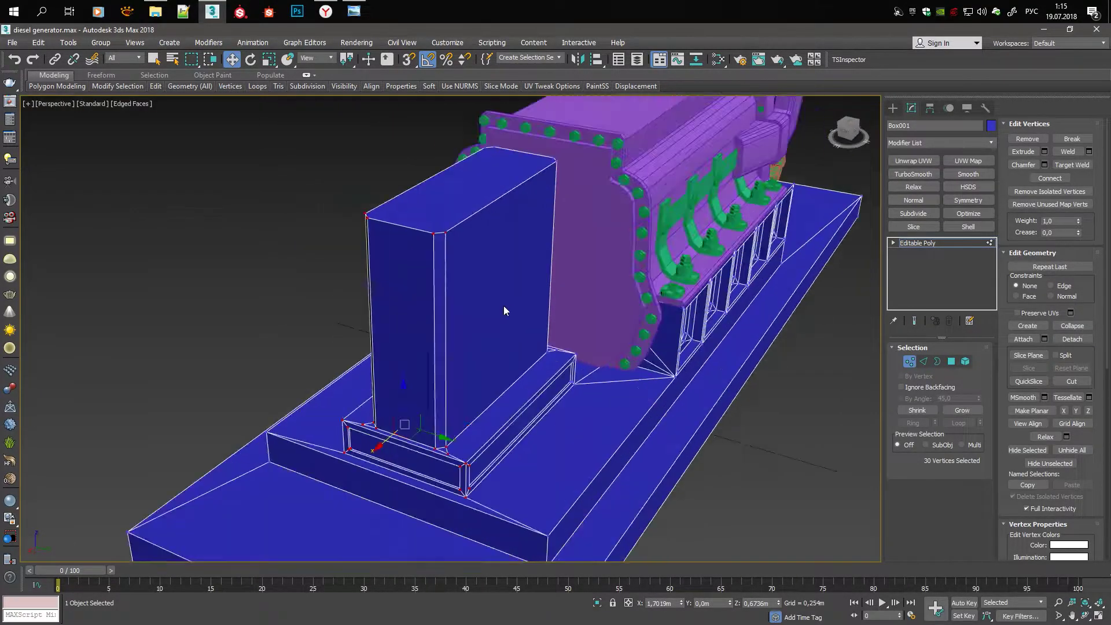
Draw a flat cylinder beside the base and rotate it -90° on X to stand upright
{"action": "left_click", "coordinate": [893, 108]}
{"action": "left_click", "coordinate": [924, 206]}
{"action": "key", "text": "alt+w"}
{"action": "key", "text": "alt+w"}
{"action": "scroll", "coordinate": [314, 397], "scroll_direction": "down", "scroll_amount": 3}
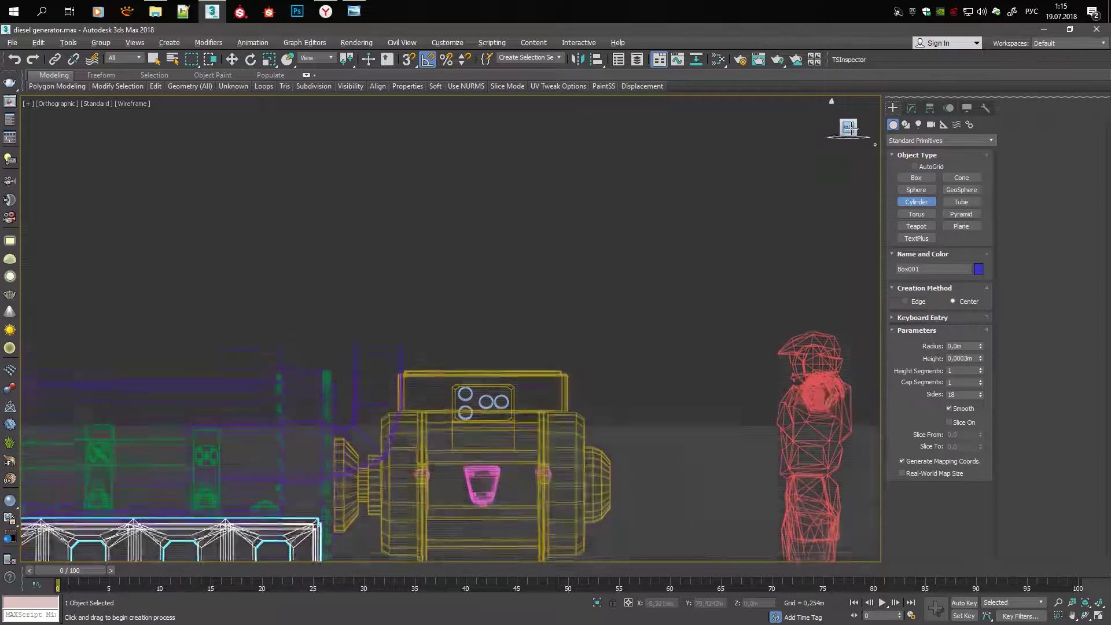
{"action": "scroll", "coordinate": [455, 307], "scroll_direction": "up", "scroll_amount": 3}
{"action": "key", "text": "p"}
{"action": "key", "text": "F3"}
{"action": "left_click_drag", "start_coordinate": [648, 384], "coordinate": [711, 405]}
{"action": "left_click", "coordinate": [712, 394]}
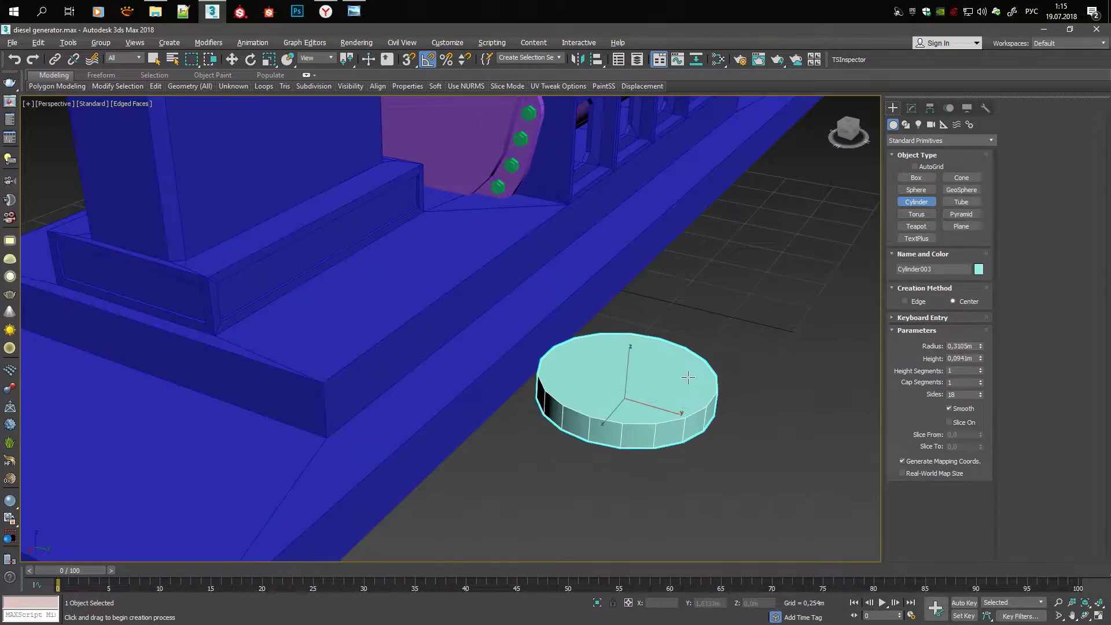
{"action": "key", "text": "e"}
{"action": "left_click_drag", "start_coordinate": [660, 359], "coordinate": [676, 422]}
{"action": "left_click", "coordinate": [911, 108]}
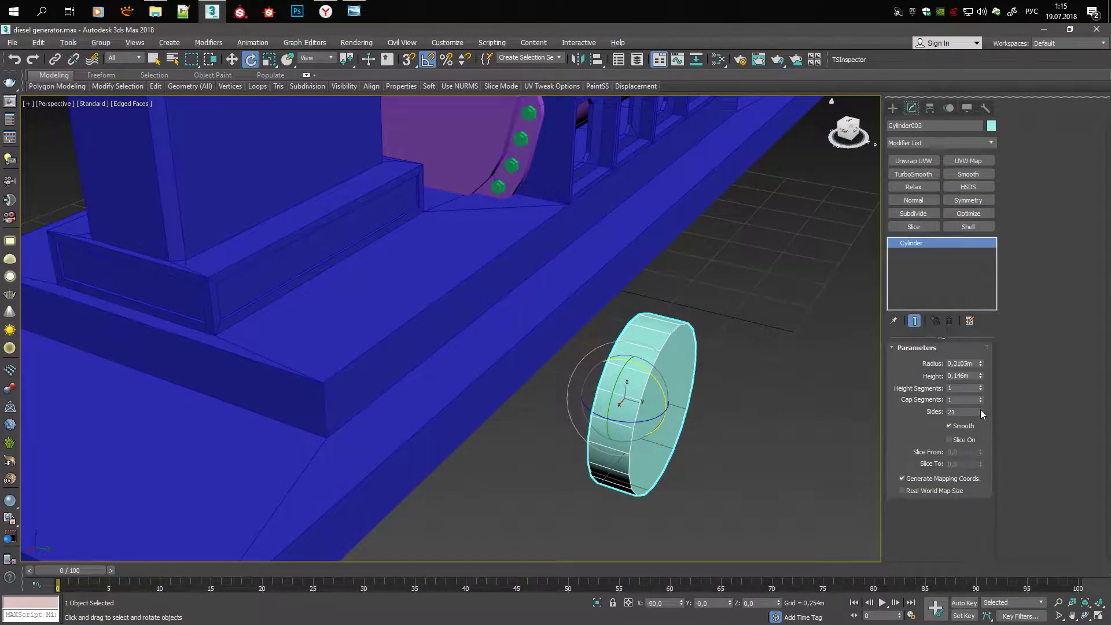
Reselect the radiator box (Box001) and enter polygon editing
{"action": "middle_click_drag", "start_coordinate": [521, 324], "coordinate": [636, 312], "text": "alt"}
{"action": "scroll", "coordinate": [610, 310], "scroll_direction": "down", "scroll_amount": 5}
{"action": "scroll", "coordinate": [611, 310], "scroll_direction": "up", "scroll_amount": 3}
{"action": "key", "text": "q"}
{"action": "left_click", "coordinate": [611, 310]}
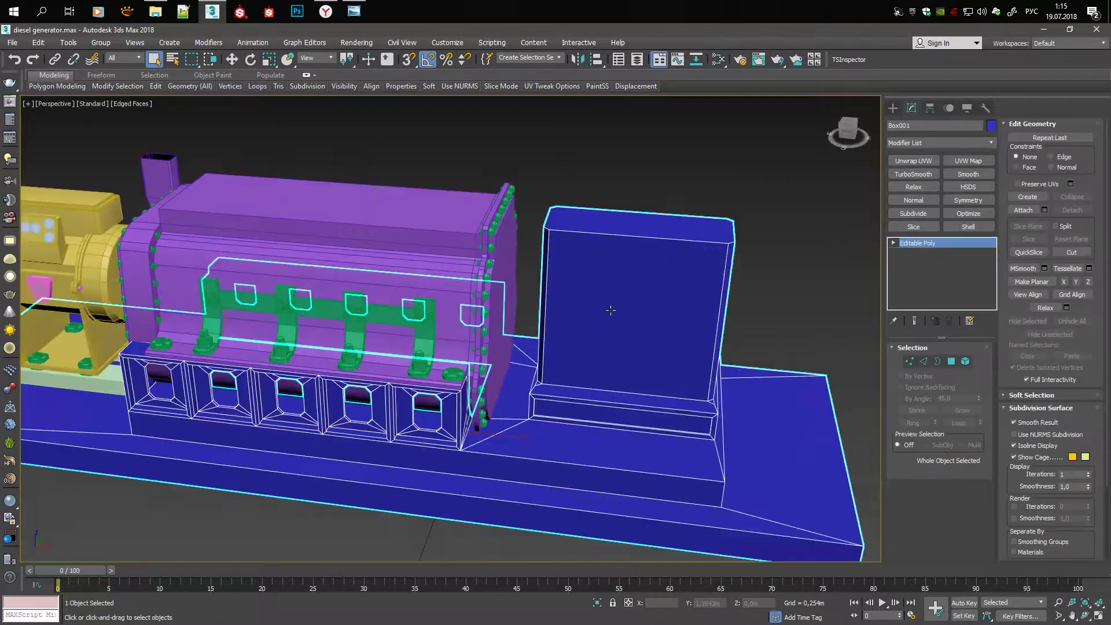
{"action": "key", "text": "4"}
{"action": "scroll", "coordinate": [665, 288], "scroll_direction": "up", "scroll_amount": 3}
Extrude the front face inward and clone the recess's thin side wall inward
{"action": "scroll", "coordinate": [665, 287], "scroll_direction": "up", "scroll_amount": 3}
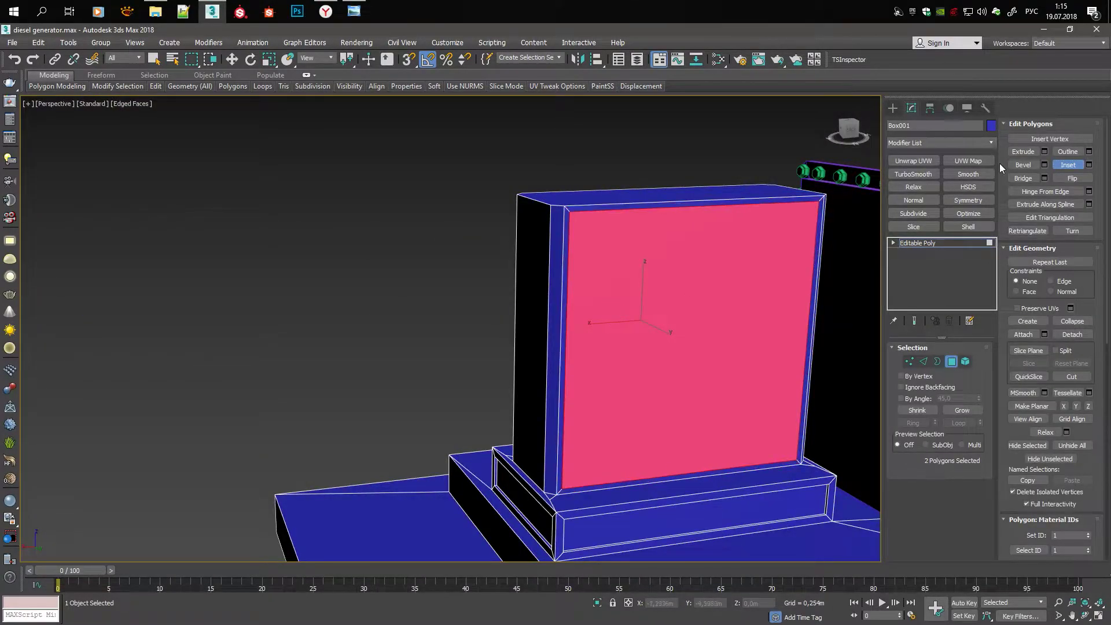
{"action": "key", "text": "shift+e"}
{"action": "mouse_move", "coordinate": [619, 309]}
{"action": "middle_mouse_down", "text": "alt"}
{"action": "mouse_move", "coordinate": [716, 315]}
{"action": "mouse_move", "coordinate": [692, 320]}
{"action": "middle_mouse_up", "text": "alt"}
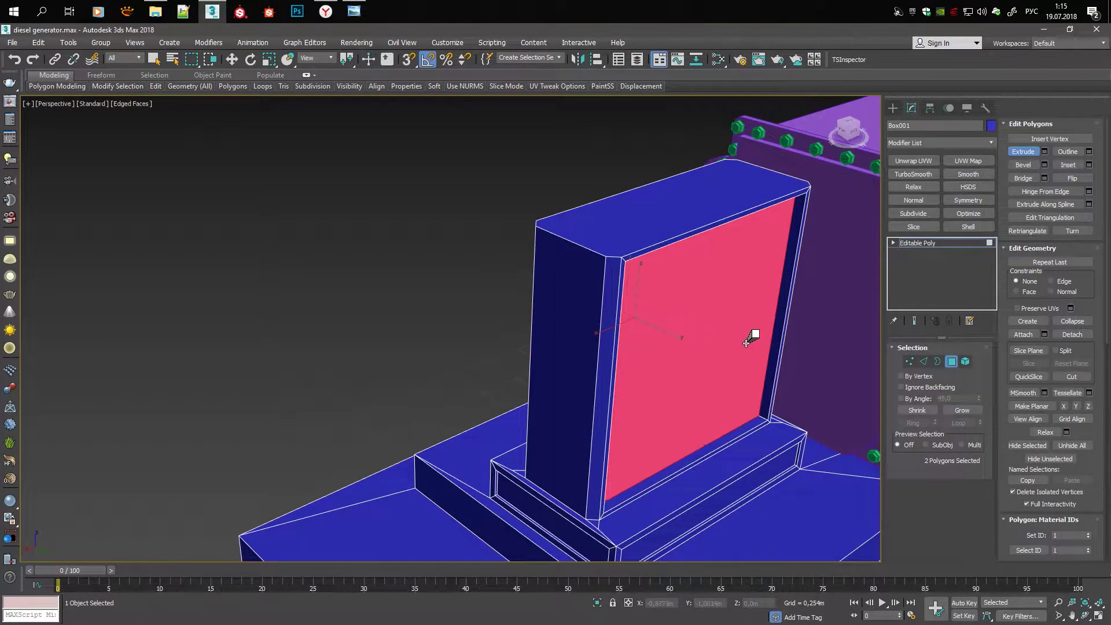
{"action": "middle_click_drag", "start_coordinate": [751, 337], "coordinate": [752, 301], "text": "alt"}
{"action": "left_click", "coordinate": [746, 296]}
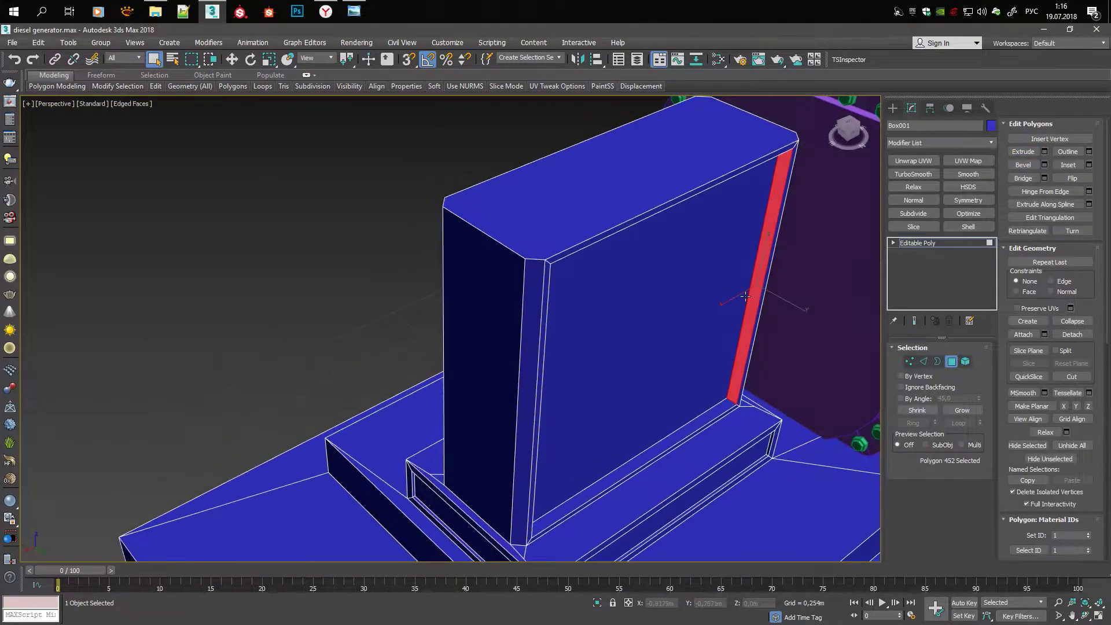
{"action": "scroll", "coordinate": [746, 296], "scroll_direction": "up", "scroll_amount": 5}
{"action": "key", "text": "w"}
{"action": "left_click_drag", "start_coordinate": [745, 285], "coordinate": [682, 322], "text": "shift"}
{"action": "left_click", "coordinate": [602, 333]}
Bridge two edges into a thin fin strip and select it as an element
{"action": "key", "text": "2"}
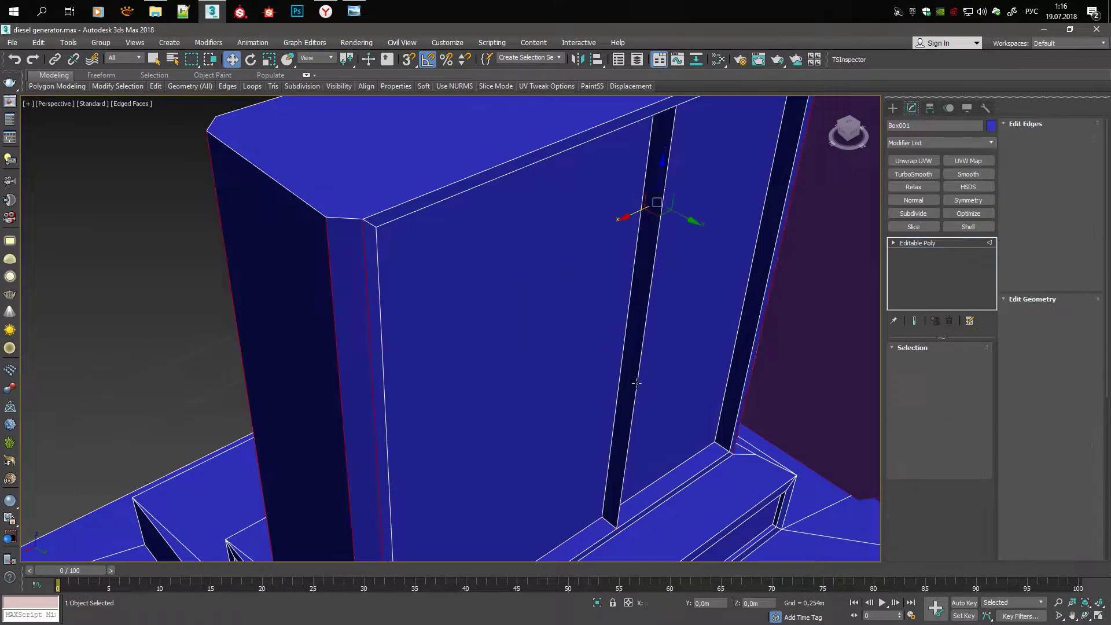
{"action": "key", "text": "4"}
{"action": "scroll", "coordinate": [626, 387], "scroll_direction": "up", "scroll_amount": 1}
{"action": "scroll", "coordinate": [626, 387], "scroll_direction": "up", "scroll_amount": 4}
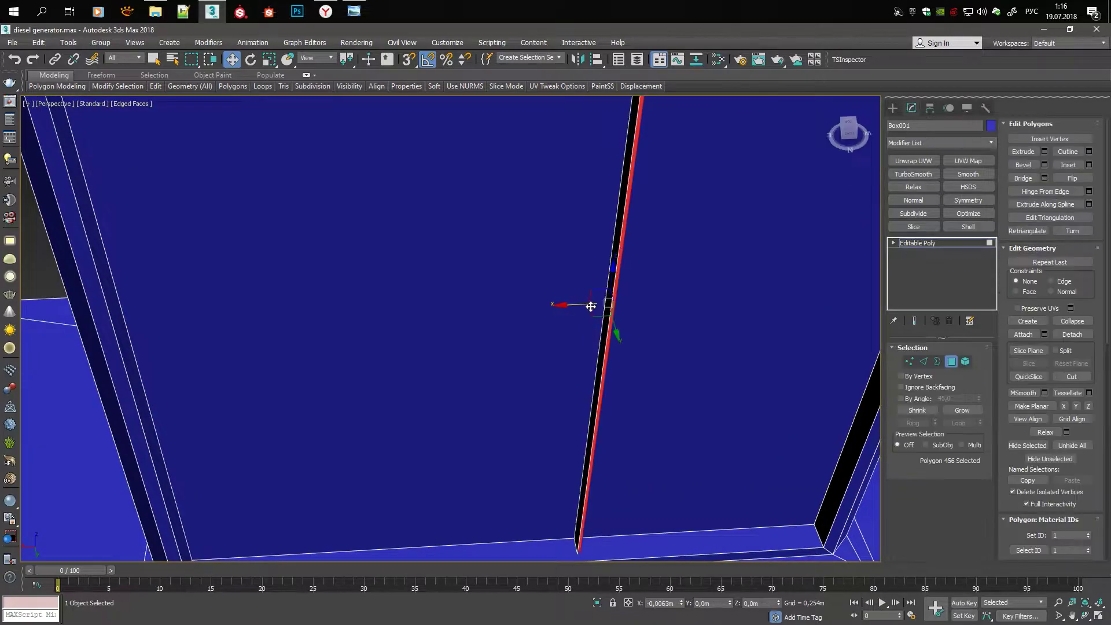
{"action": "key", "text": "2"}
{"action": "left_click", "coordinate": [584, 472]}
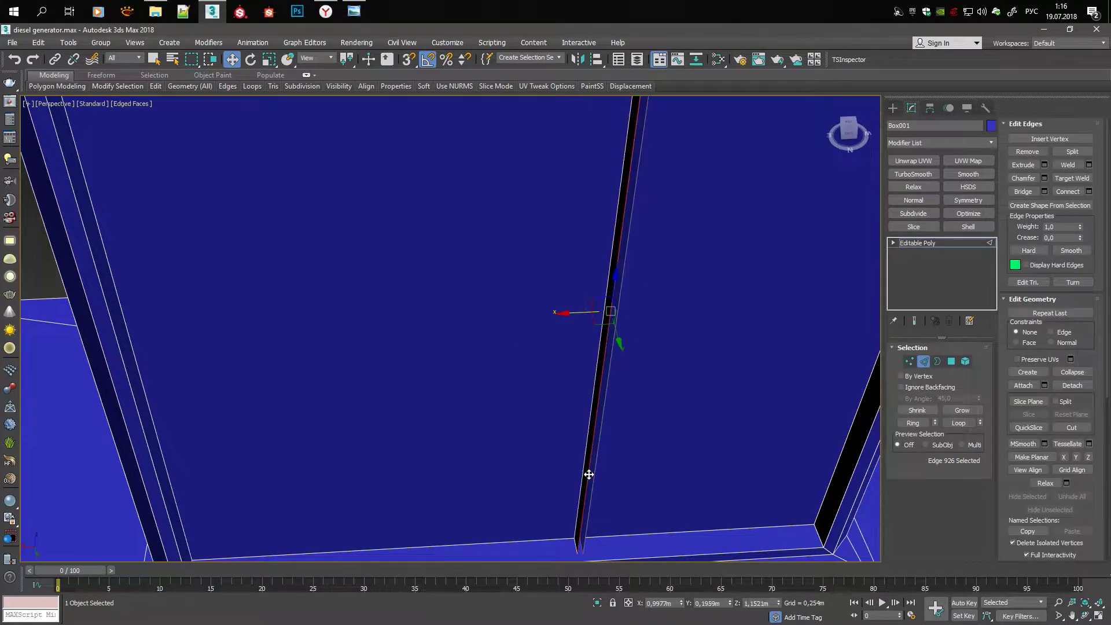
{"action": "left_click", "coordinate": [1023, 192]}
{"action": "key", "text": "5"}
{"action": "left_click", "coordinate": [619, 269]}
With vertex snapping on, Shift-copy the fin beside the original
{"action": "key", "text": "w"}
{"action": "scroll", "coordinate": [569, 308], "scroll_direction": "down", "scroll_amount": 5}
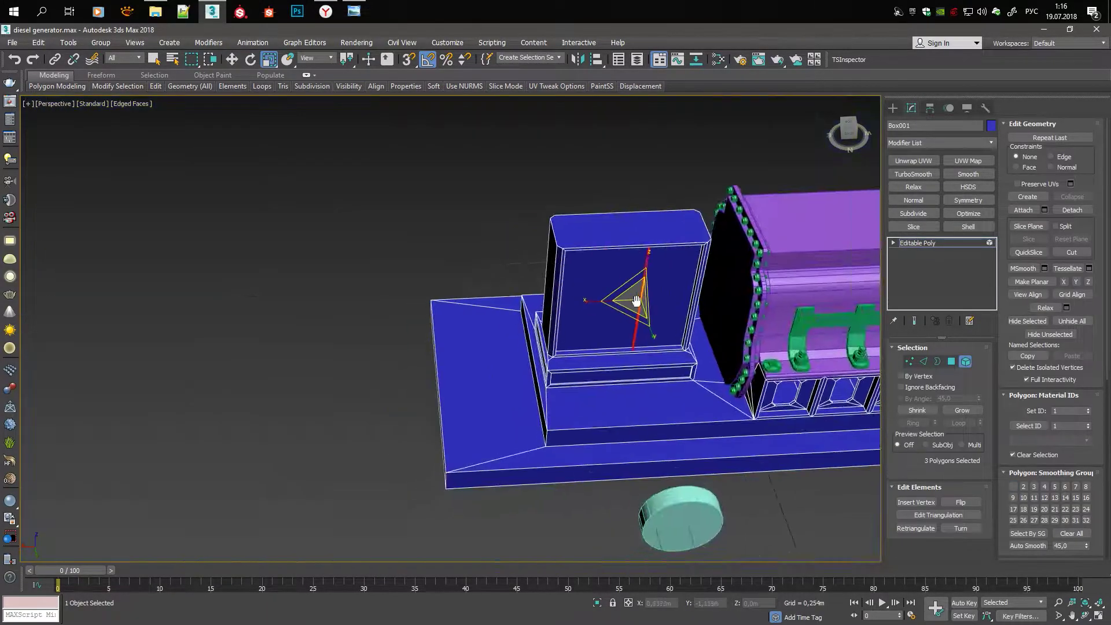
{"action": "scroll", "coordinate": [620, 298], "scroll_direction": "up", "scroll_amount": 4}
{"action": "scroll", "coordinate": [426, 296], "scroll_direction": "up", "scroll_amount": 3}
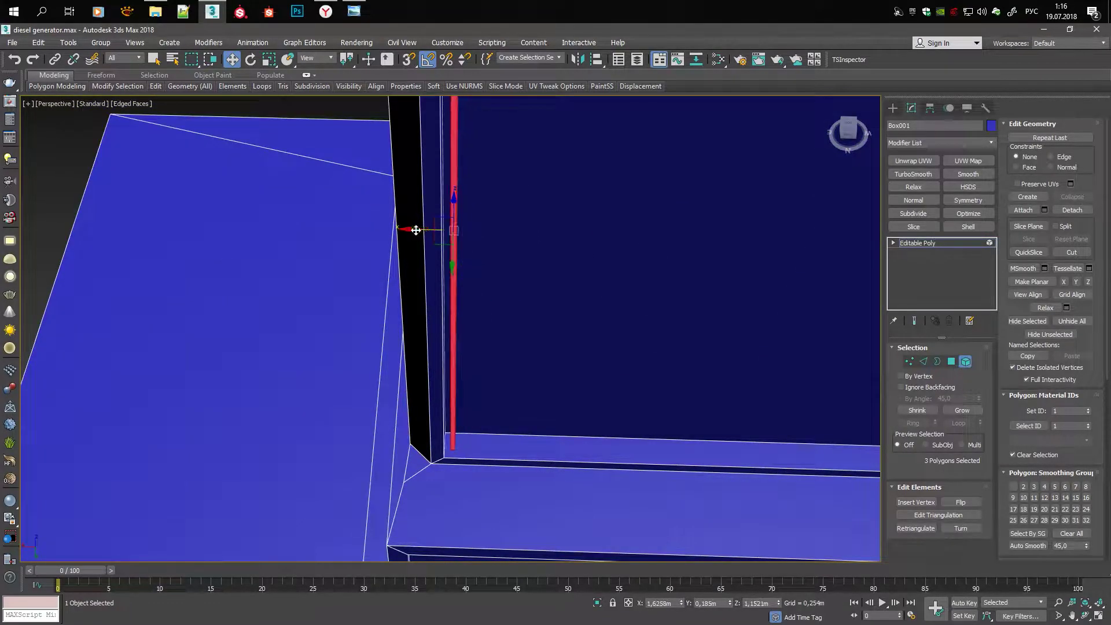
{"action": "key", "text": "Return"}
{"action": "scroll", "coordinate": [447, 422], "scroll_direction": "up", "scroll_amount": 3}
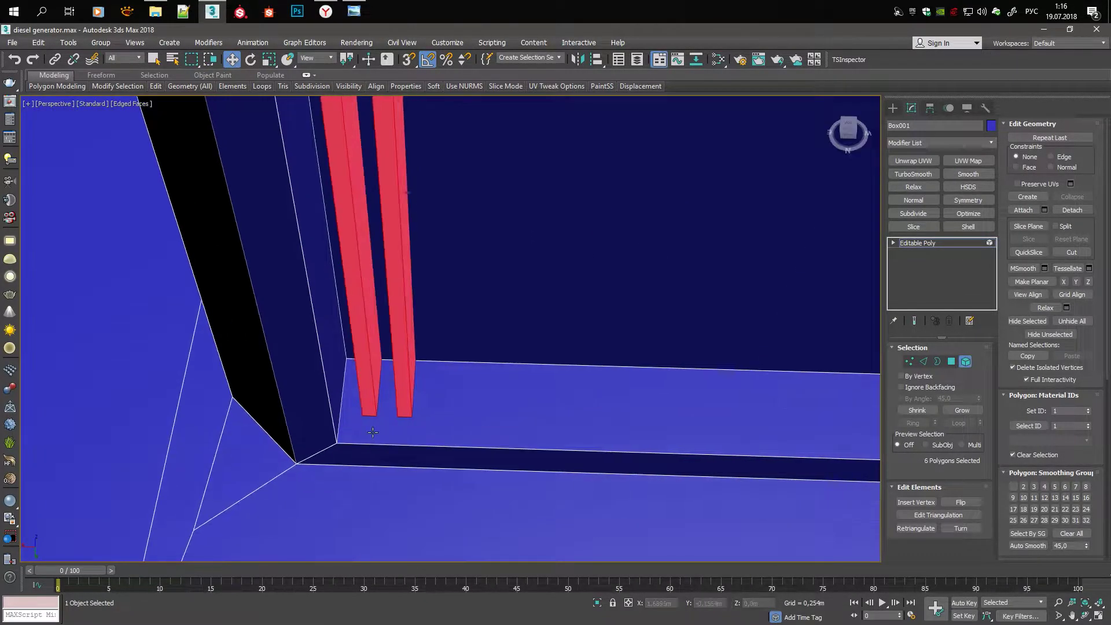
{"action": "key", "text": "s"}
{"action": "left_click_drag", "start_coordinate": [361, 415], "coordinate": [434, 417]}
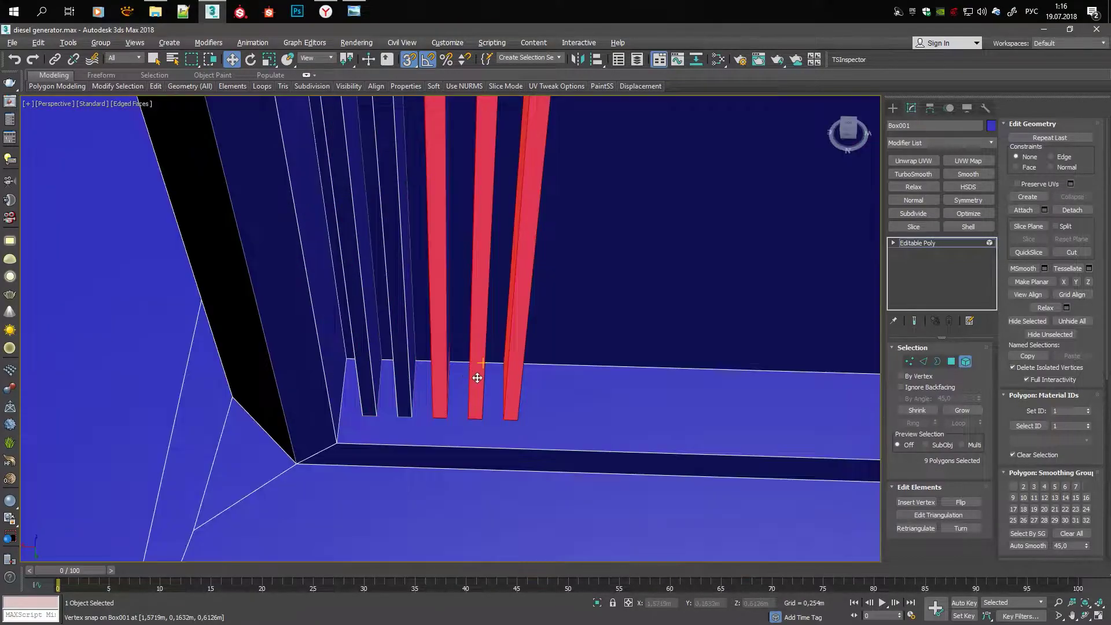
Clone two selected fins to the right within the same object
{"action": "left_click", "coordinate": [372, 373]}
{"action": "left_click", "coordinate": [475, 376], "text": "ctrl"}
{"action": "key", "text": "w"}
{"action": "middle_click_drag", "start_coordinate": [475, 375], "coordinate": [417, 351]}
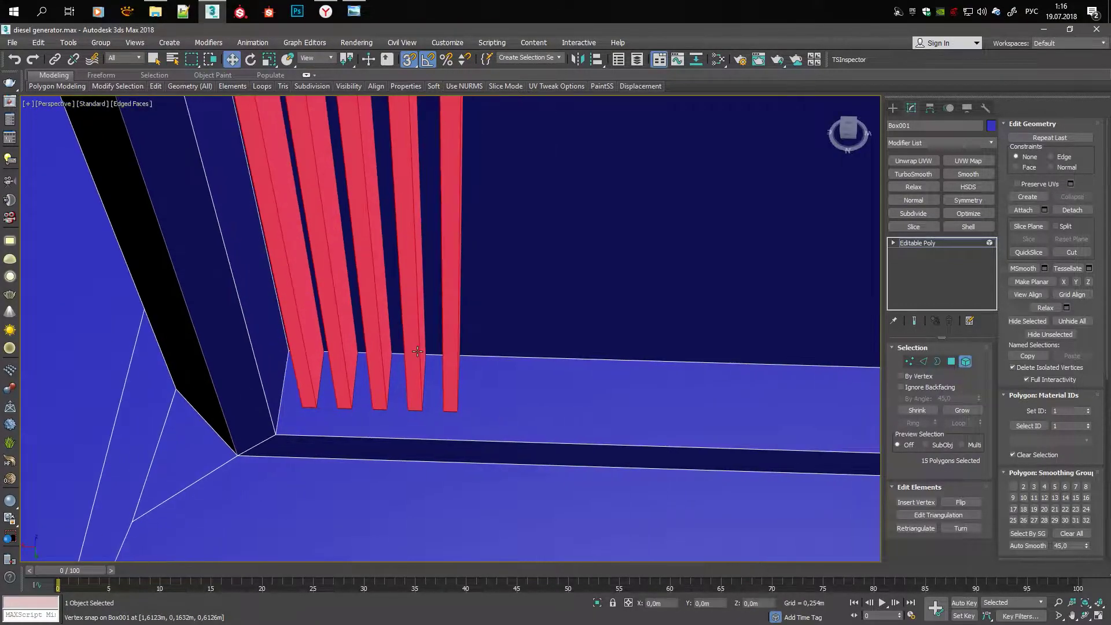
{"action": "left_click_drag", "start_coordinate": [368, 284], "coordinate": [444, 293], "text": "shift"}
{"action": "left_click", "coordinate": [615, 329]}
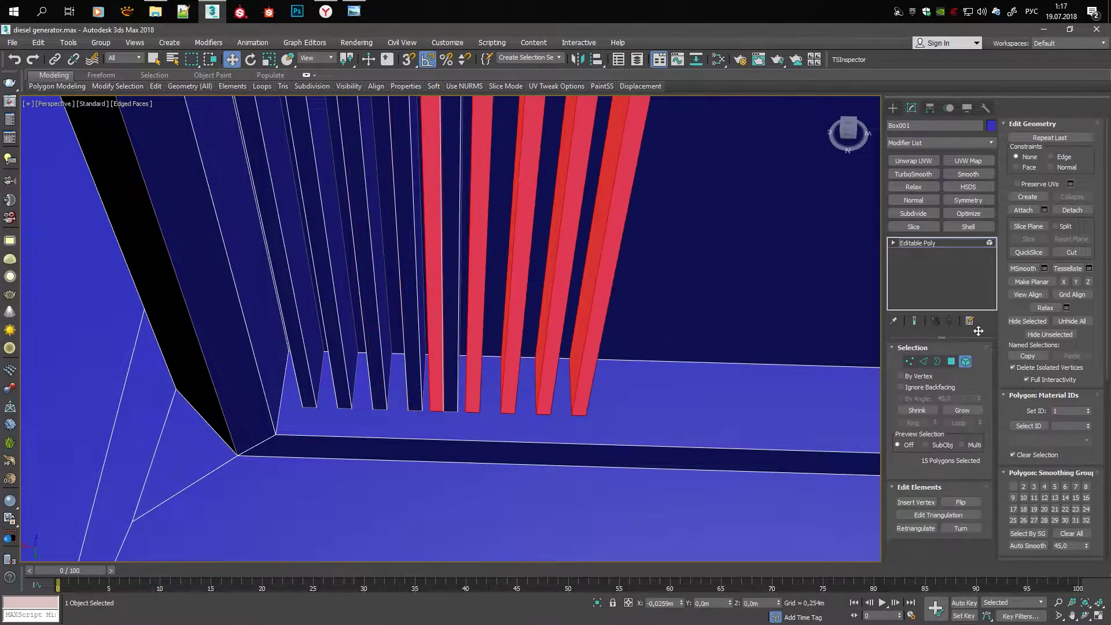
Select a larger group of fins and clone them further to the right
{"action": "middle_click_drag", "start_coordinate": [616, 330], "coordinate": [399, 345]}
{"action": "scroll", "coordinate": [398, 345], "scroll_direction": "up", "scroll_amount": 2}
{"action": "left_click", "coordinate": [248, 354], "text": "ctrl"}
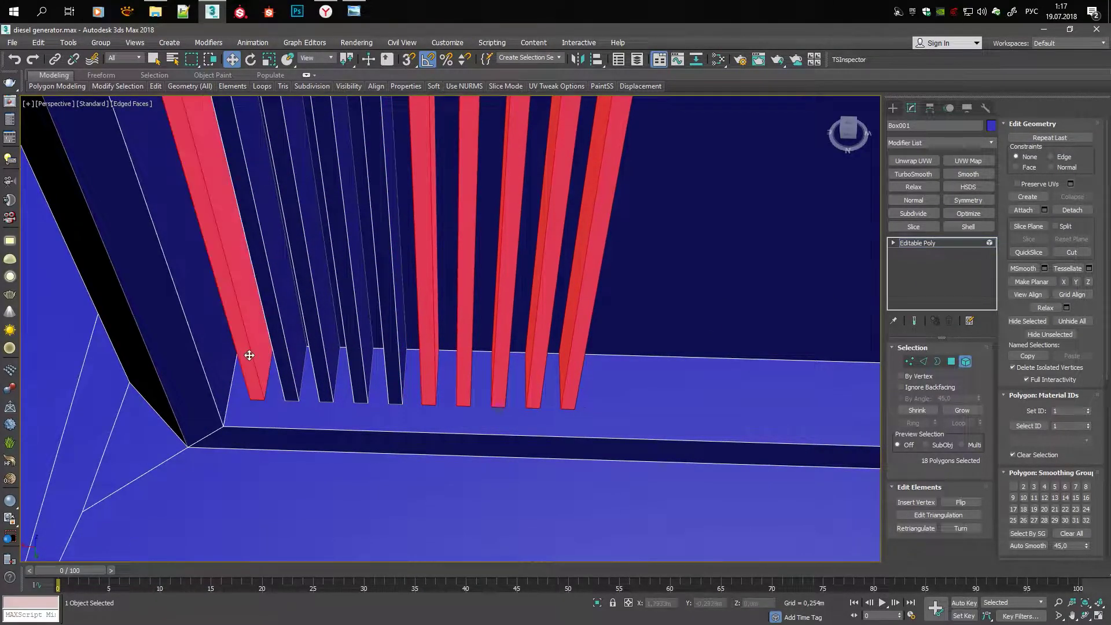
{"action": "left_click", "coordinate": [286, 356], "text": "ctrl"}
{"action": "left_click", "coordinate": [324, 355], "text": "ctrl"}
{"action": "left_click", "coordinate": [360, 350], "text": "ctrl"}
{"action": "left_click", "coordinate": [395, 370], "text": "ctrl"}
{"action": "scroll", "coordinate": [359, 367], "scroll_direction": "down", "scroll_amount": 2}
{"action": "left_click_drag", "start_coordinate": [359, 367], "coordinate": [612, 354]}
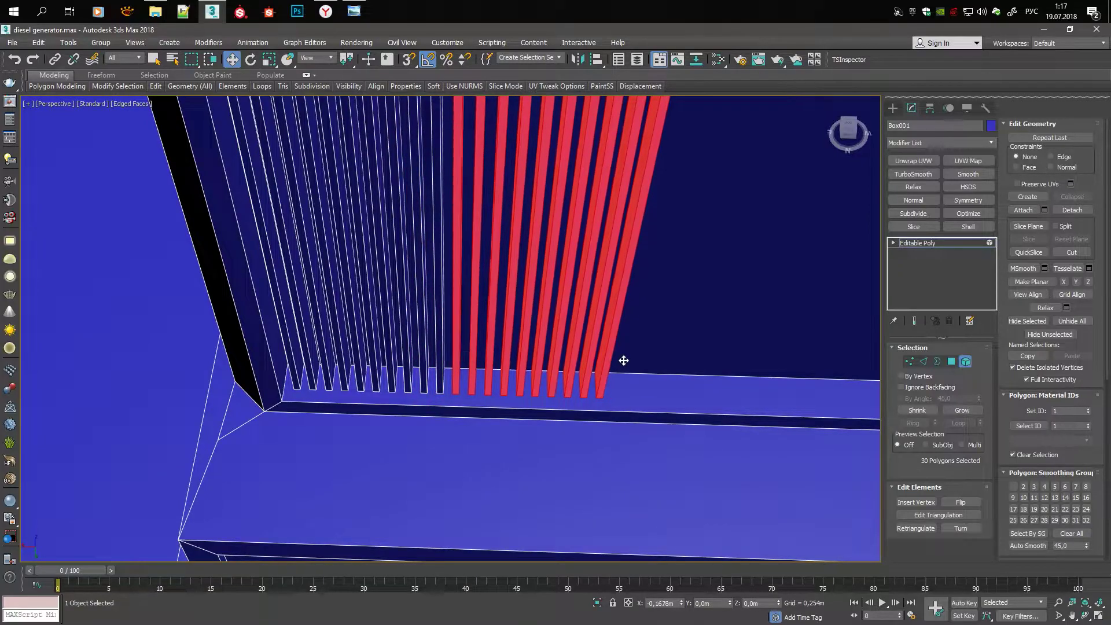
{"action": "scroll", "coordinate": [475, 351], "scroll_direction": "down", "scroll_amount": 4}
{"action": "scroll", "coordinate": [475, 350], "scroll_direction": "up", "scroll_amount": 5}
{"action": "mouse_move", "coordinate": [153, 403]}
{"action": "left_mouse_down", "text": "ctrl"}
{"action": "mouse_move", "coordinate": [258, 399]}
{"action": "mouse_move", "coordinate": [196, 402]}
{"action": "left_mouse_up", "text": "ctrl"}
{"action": "left_click_drag", "start_coordinate": [288, 399], "coordinate": [578, 347], "text": "shift"}
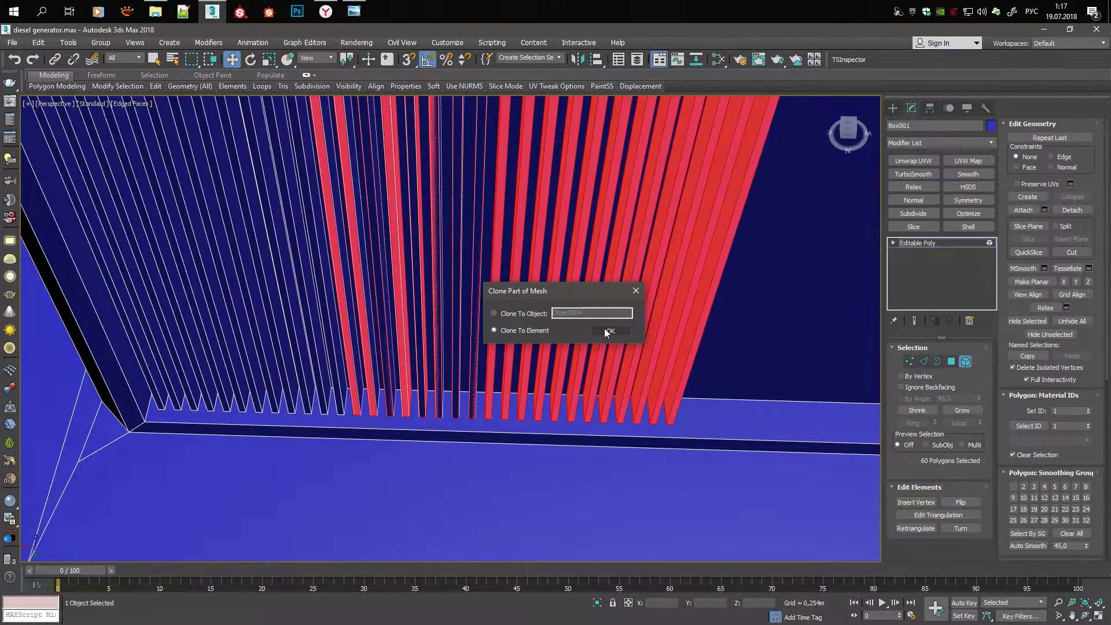
{"action": "left_click", "coordinate": [608, 328]}
Clone the fin group again toward the box edge
{"action": "scroll", "coordinate": [588, 367], "scroll_direction": "up", "scroll_amount": 2}
{"action": "scroll", "coordinate": [374, 364], "scroll_direction": "up", "scroll_amount": 2}
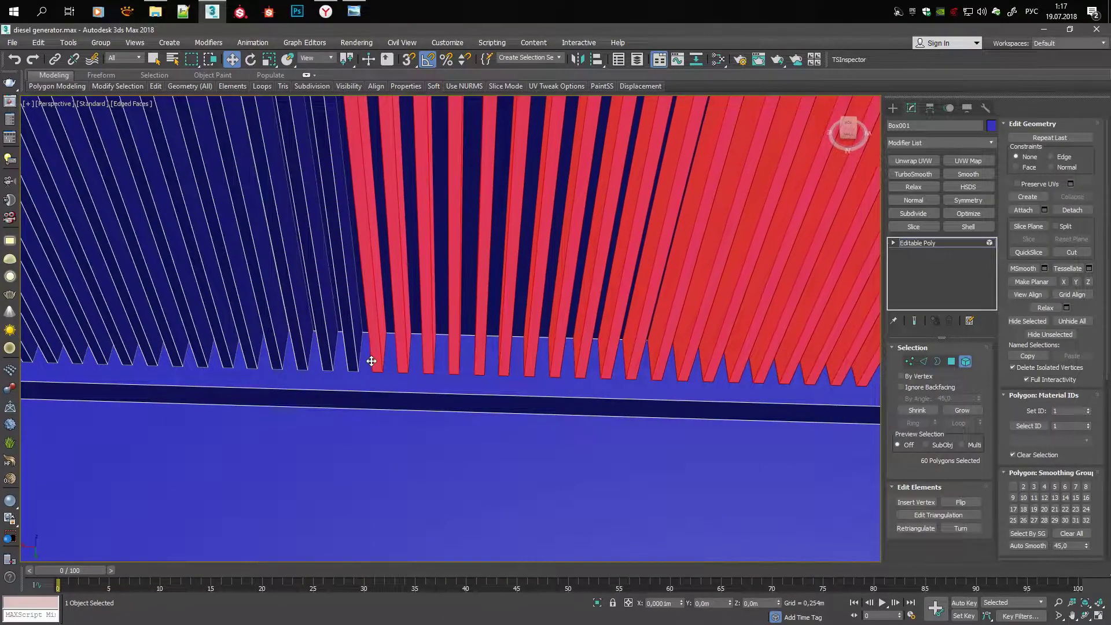
{"action": "scroll", "coordinate": [370, 361], "scroll_direction": "down", "scroll_amount": 2}
{"action": "scroll", "coordinate": [452, 353], "scroll_direction": "down", "scroll_amount": 2}
{"action": "left_click_drag", "start_coordinate": [452, 352], "coordinate": [573, 354], "text": "shift"}
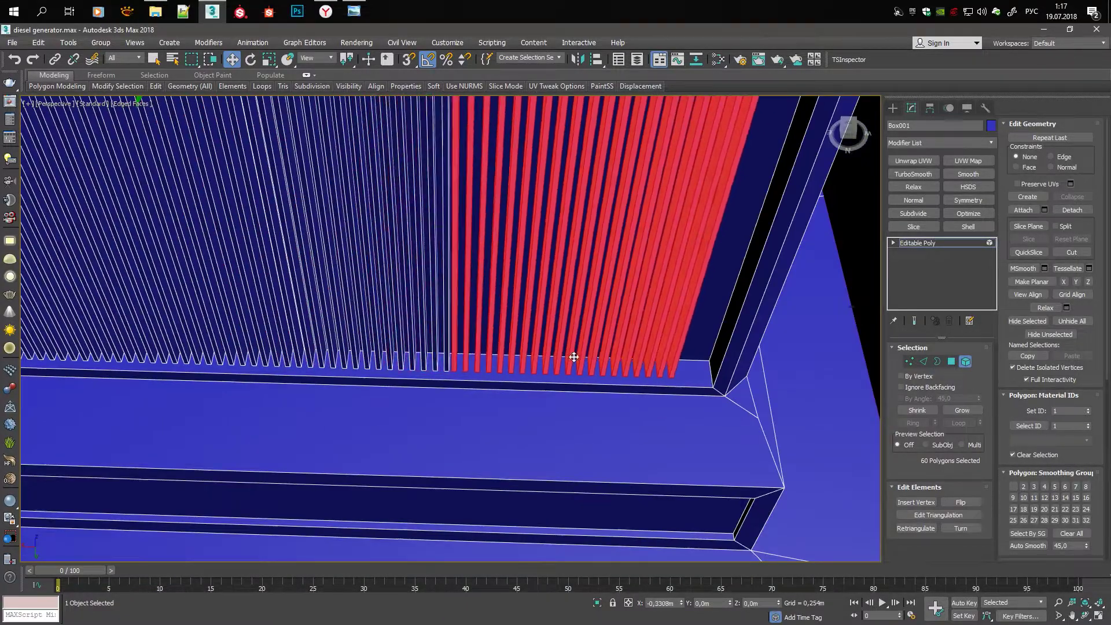
{"action": "left_click", "coordinate": [605, 330]}
Clone the last three fins up to the box edge and view the radiator in wireframe
{"action": "scroll", "coordinate": [491, 356], "scroll_direction": "up", "scroll_amount": 2}
{"action": "scroll", "coordinate": [491, 357], "scroll_direction": "down", "scroll_amount": 2}
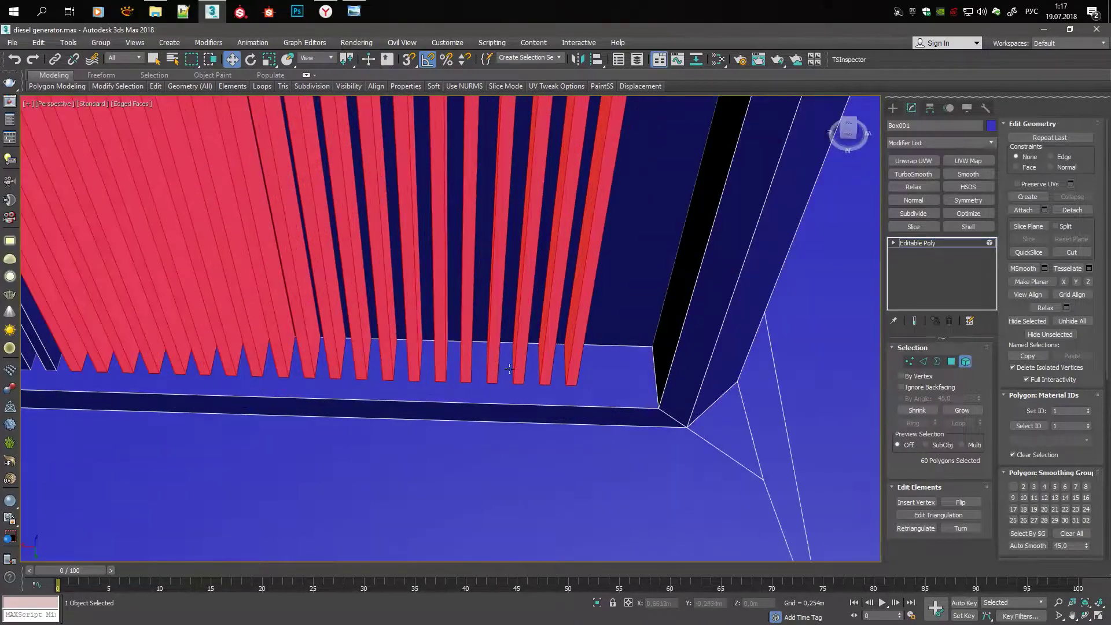
{"action": "left_click", "coordinate": [512, 363]}
{"action": "left_click", "coordinate": [547, 362], "text": "ctrl"}
{"action": "left_click", "coordinate": [572, 364], "text": "ctrl"}
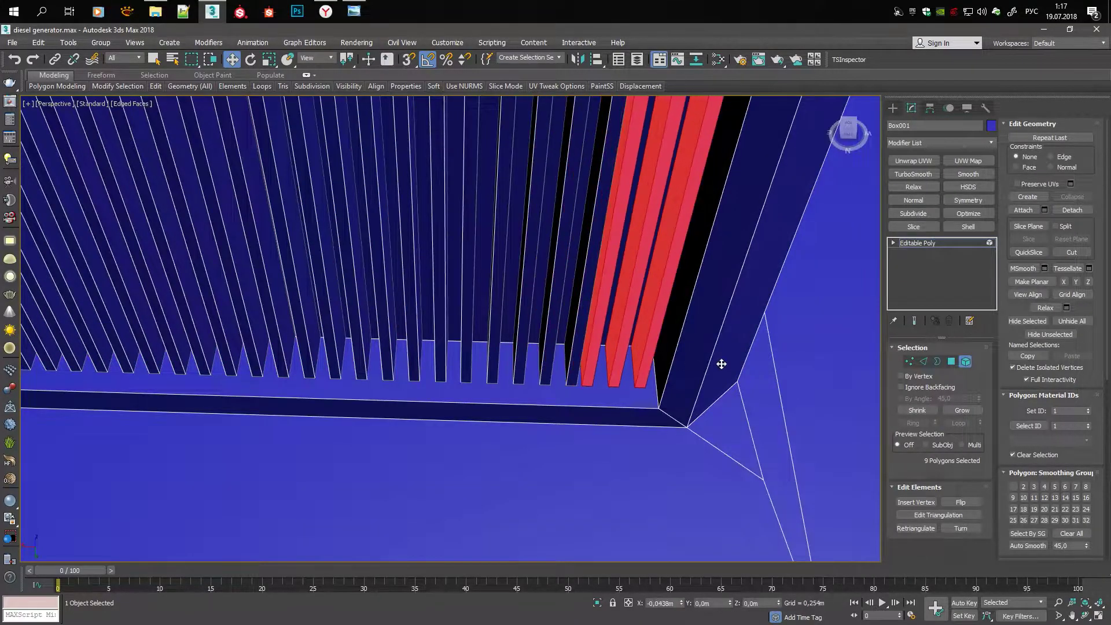
{"action": "left_click_drag", "start_coordinate": [571, 365], "coordinate": [749, 365], "text": "shift"}
{"action": "left_click", "coordinate": [609, 330]}
{"action": "scroll", "coordinate": [579, 289], "scroll_direction": "down", "scroll_amount": 5}
{"action": "middle_click_drag", "start_coordinate": [520, 289], "coordinate": [429, 300], "text": "alt"}
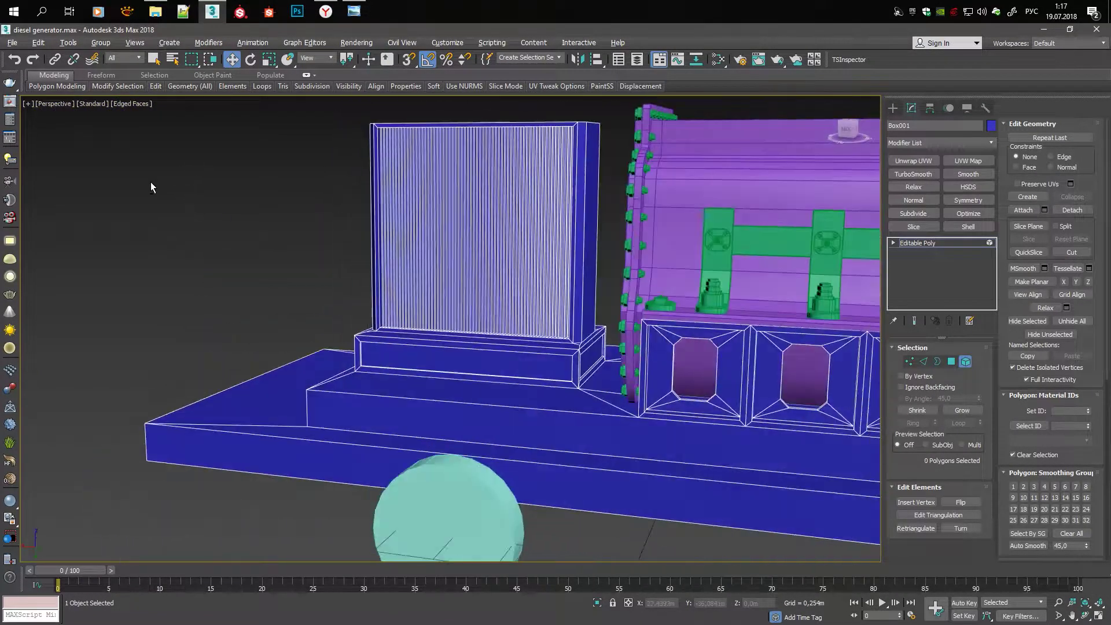
{"action": "scroll", "coordinate": [428, 301], "scroll_direction": "up", "scroll_amount": 3}
{"action": "key", "text": "F3"}
Rotate the radiator fin group and snap it onto the radiator corner
{"action": "left_click", "coordinate": [578, 241]}
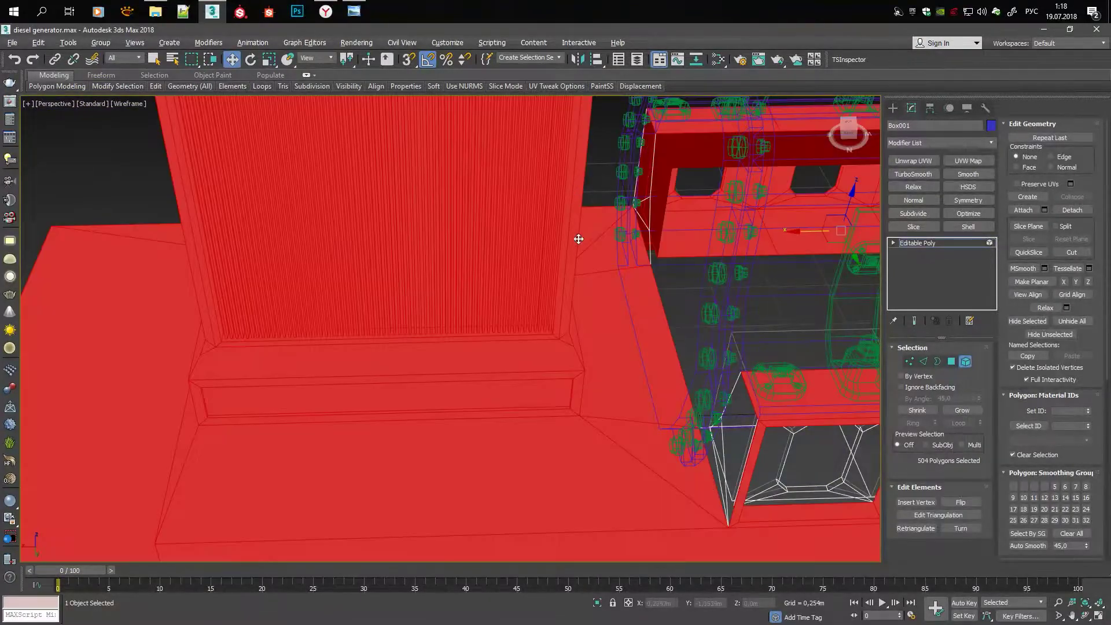
{"action": "key", "text": "ctrl+i"}
{"action": "key", "text": "F3"}
{"action": "middle_click_drag", "start_coordinate": [577, 241], "coordinate": [449, 284], "text": "alt"}
{"action": "scroll", "coordinate": [449, 285], "scroll_direction": "up", "scroll_amount": 5}
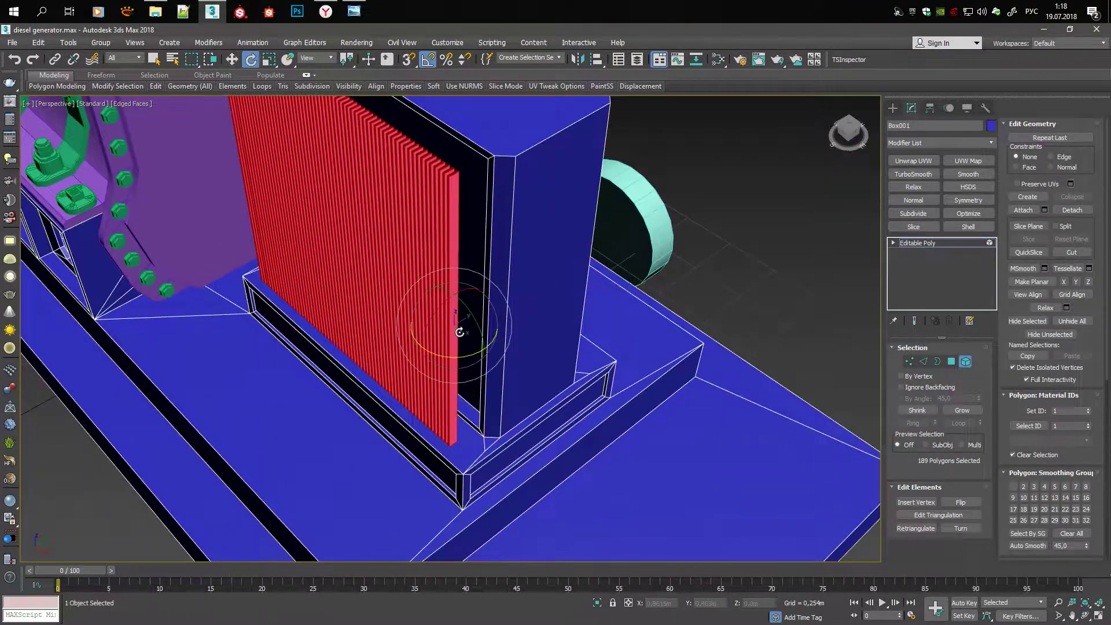
{"action": "left_click_drag", "start_coordinate": [459, 332], "coordinate": [567, 348]}
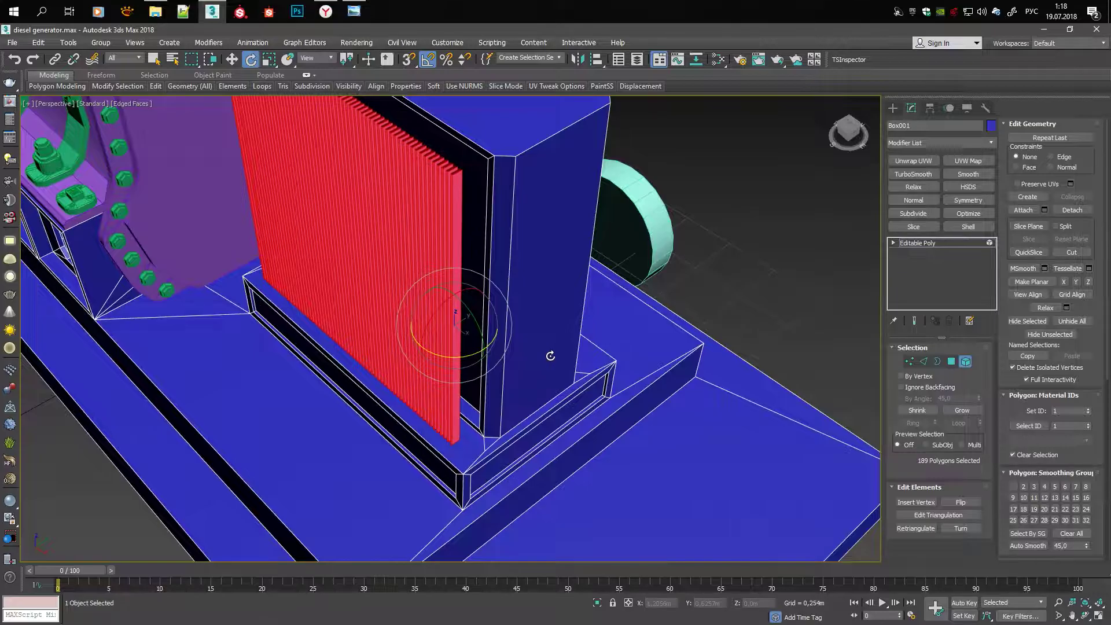
{"action": "scroll", "coordinate": [449, 329], "scroll_direction": "down", "scroll_amount": 3}
{"action": "key", "text": "w"}
{"action": "key", "text": "s"}
{"action": "scroll", "coordinate": [479, 285], "scroll_direction": "up", "scroll_amount": 5}
{"action": "key", "text": "F3"}
{"action": "left_click_drag", "start_coordinate": [428, 504], "coordinate": [533, 429]}
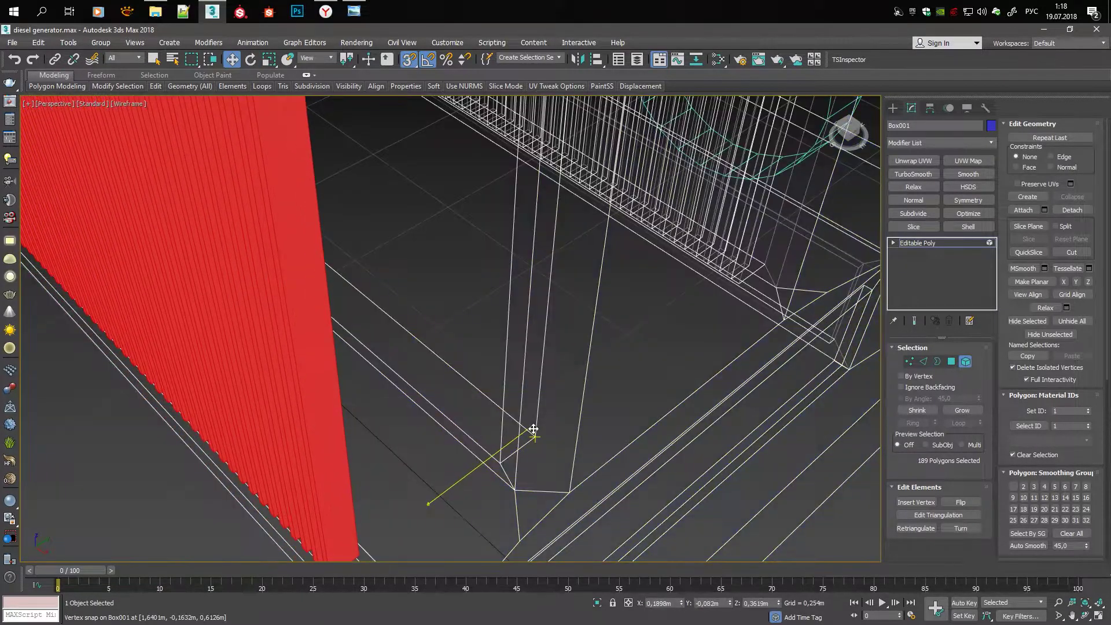
{"action": "key", "text": "F3"}
{"action": "scroll", "coordinate": [565, 372], "scroll_direction": "down", "scroll_amount": 5}
Select the radiator's side face and scale it into an inset panel
{"action": "left_click", "coordinate": [503, 365]}
{"action": "middle_click_drag", "start_coordinate": [504, 365], "coordinate": [521, 359], "text": "alt"}
{"action": "scroll", "coordinate": [586, 315], "scroll_direction": "up", "scroll_amount": 8}
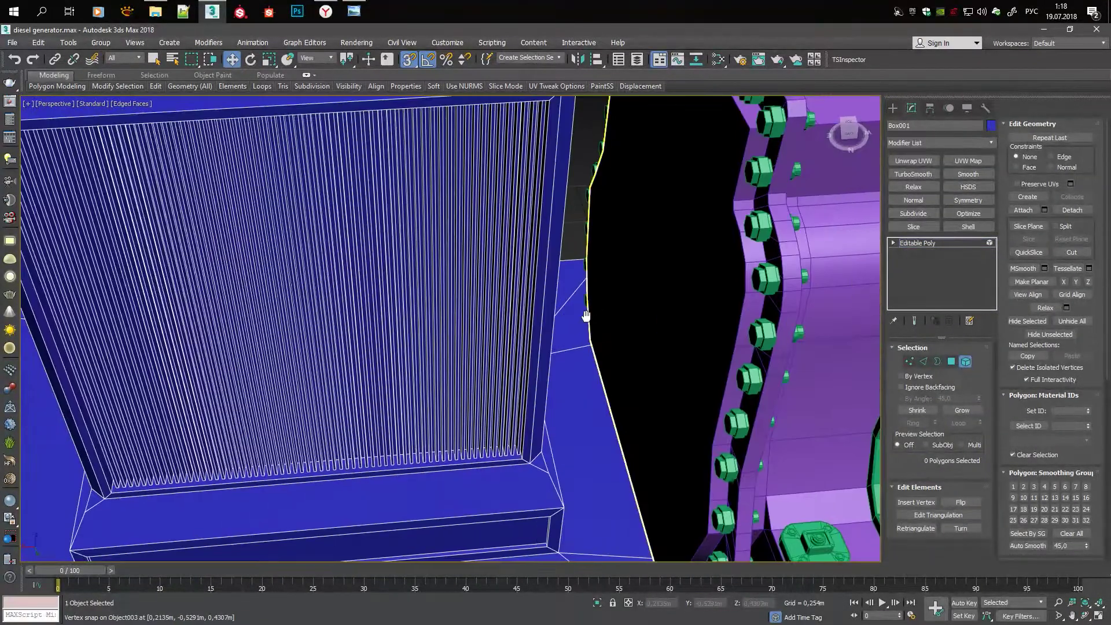
{"action": "scroll", "coordinate": [586, 315], "scroll_direction": "down", "scroll_amount": 5}
{"action": "middle_click_drag", "start_coordinate": [496, 303], "coordinate": [498, 313], "text": "alt"}
{"action": "left_click", "coordinate": [498, 312]}
{"action": "scroll", "coordinate": [509, 323], "scroll_direction": "up", "scroll_amount": 4}
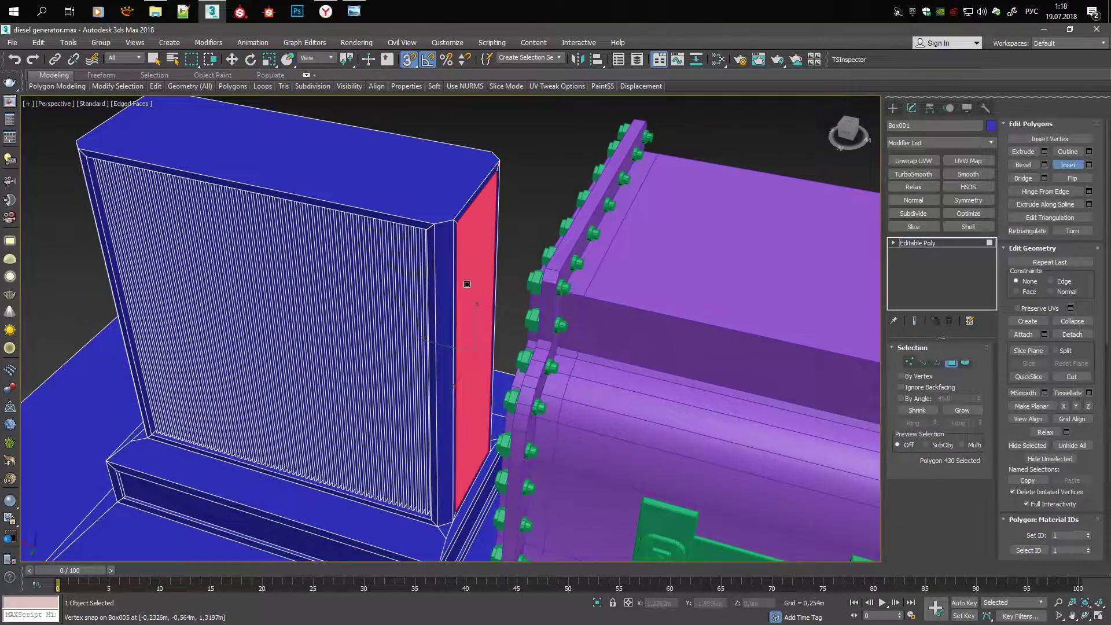
{"action": "scroll", "coordinate": [470, 299], "scroll_direction": "up", "scroll_amount": 3}
{"action": "key", "text": "r"}
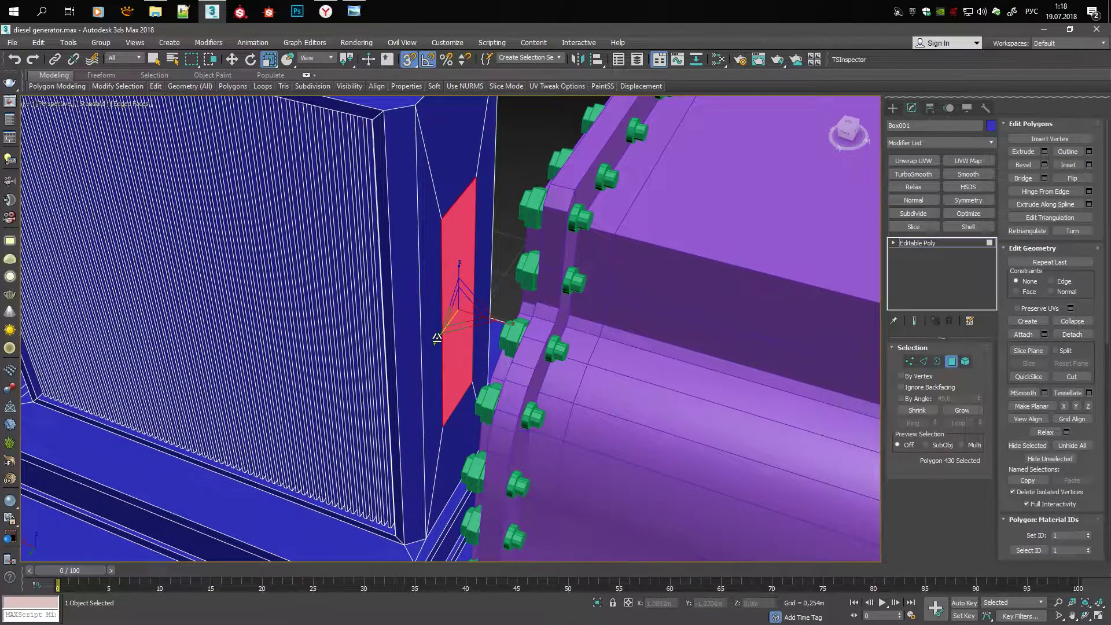
{"action": "mouse_move", "coordinate": [447, 269]}
{"action": "middle_mouse_down", "text": "alt"}
{"action": "mouse_move", "coordinate": [457, 272]}
{"action": "mouse_move", "coordinate": [405, 348]}
{"action": "middle_mouse_up", "text": "alt"}
Select the panel's four corner vertices and chamfer them into rounded corners
{"action": "key", "text": "1"}
{"action": "left_click", "coordinate": [373, 204]}
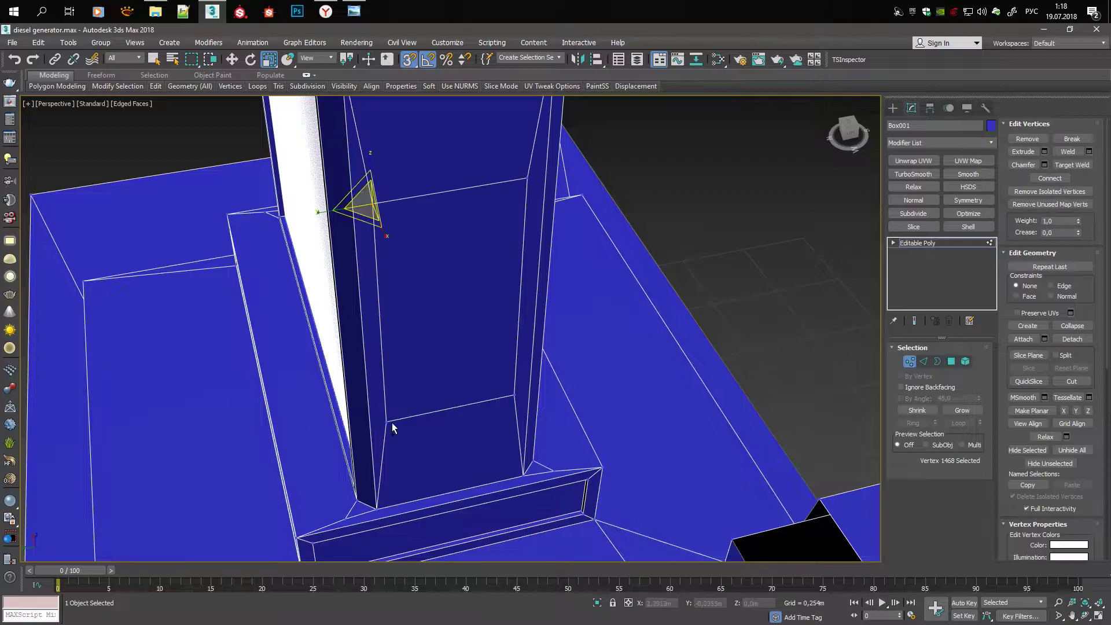
{"action": "left_click", "coordinate": [386, 423], "text": "ctrl"}
{"action": "left_click", "coordinate": [514, 395], "text": "ctrl"}
{"action": "left_click", "coordinate": [527, 178], "text": "ctrl"}
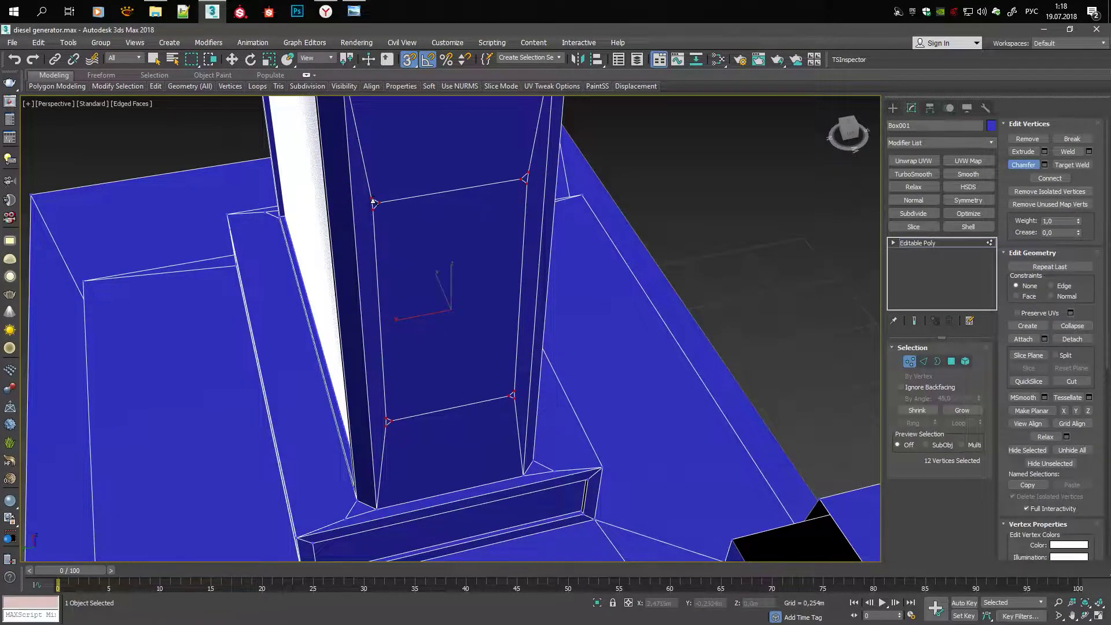
{"action": "scroll", "coordinate": [376, 215], "scroll_direction": "up", "scroll_amount": 3}
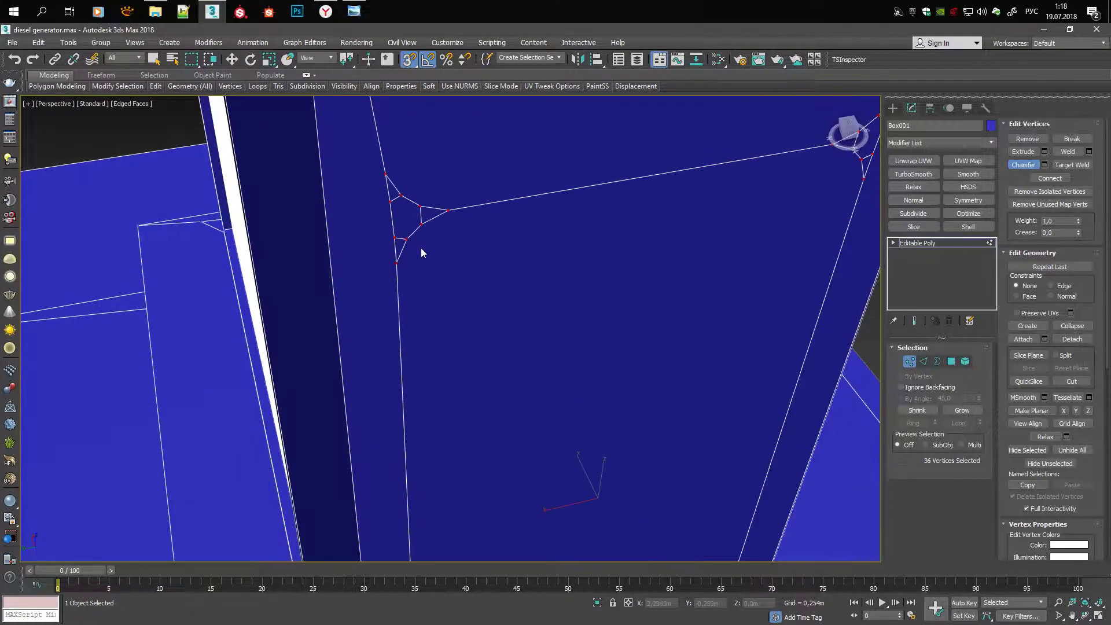
{"action": "scroll", "coordinate": [421, 248], "scroll_direction": "up", "scroll_amount": 2}
Target-weld the stray vertices left in the chamfered corners
{"action": "left_click", "coordinate": [438, 193]}
{"action": "scroll", "coordinate": [392, 187], "scroll_direction": "down", "scroll_amount": 3}
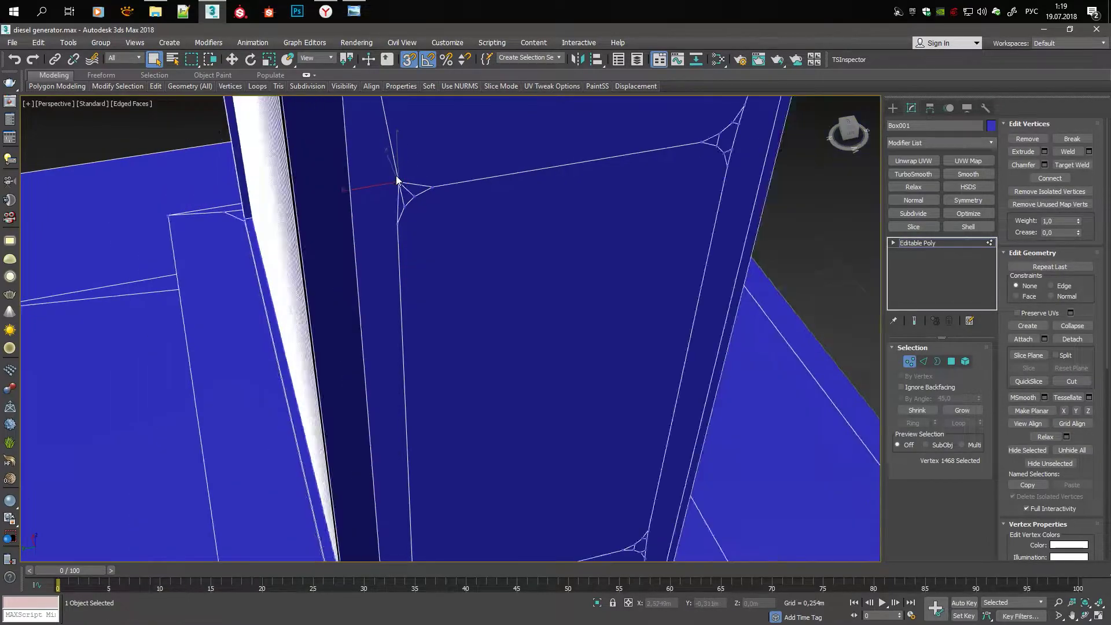
{"action": "scroll", "coordinate": [392, 187], "scroll_direction": "down", "scroll_amount": 2}
{"action": "scroll", "coordinate": [664, 310], "scroll_direction": "up", "scroll_amount": 4}
{"action": "scroll", "coordinate": [510, 290], "scroll_direction": "up", "scroll_amount": 2}
{"action": "left_click", "coordinate": [509, 290]}
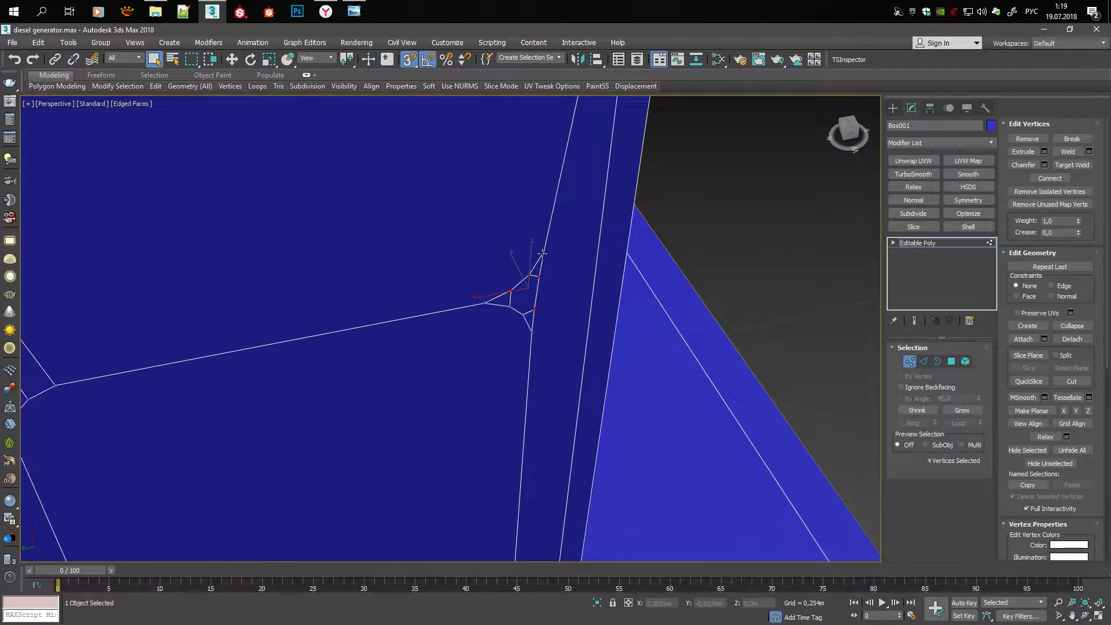
{"action": "scroll", "coordinate": [542, 253], "scroll_direction": "down", "scroll_amount": 5}
{"action": "key", "text": "w"}
{"action": "left_click", "coordinate": [479, 328]}
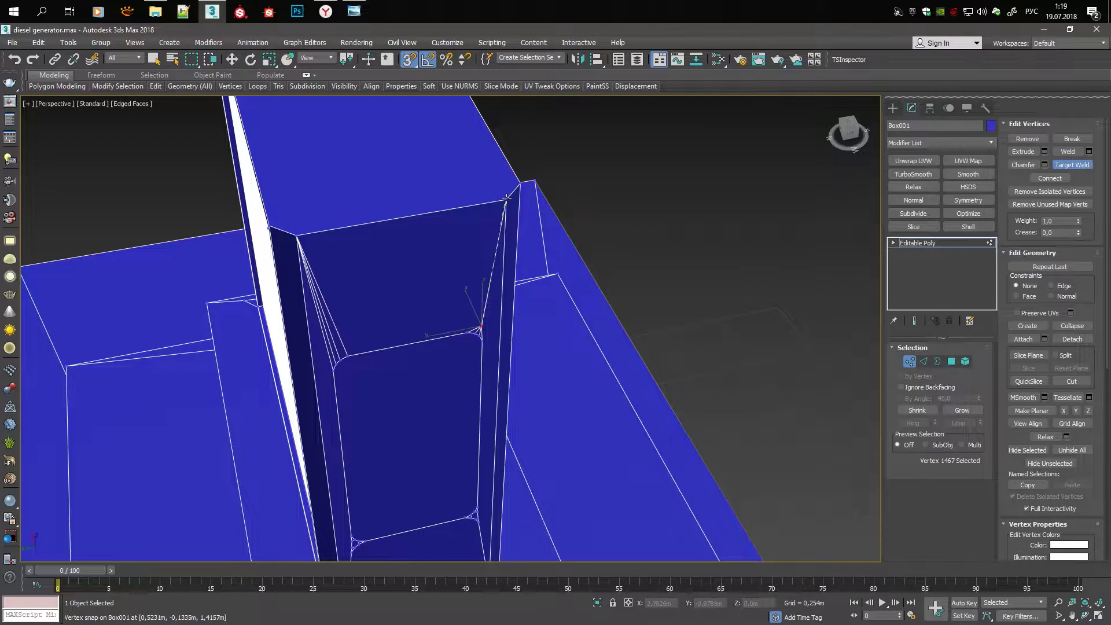
{"action": "left_click", "coordinate": [506, 198]}
{"action": "scroll", "coordinate": [443, 288], "scroll_direction": "up", "scroll_amount": 3}
{"action": "scroll", "coordinate": [402, 184], "scroll_direction": "down", "scroll_amount": 2}
Clean up the last corner's vertices and select the pillar's side panel face
{"action": "key", "text": "q"}
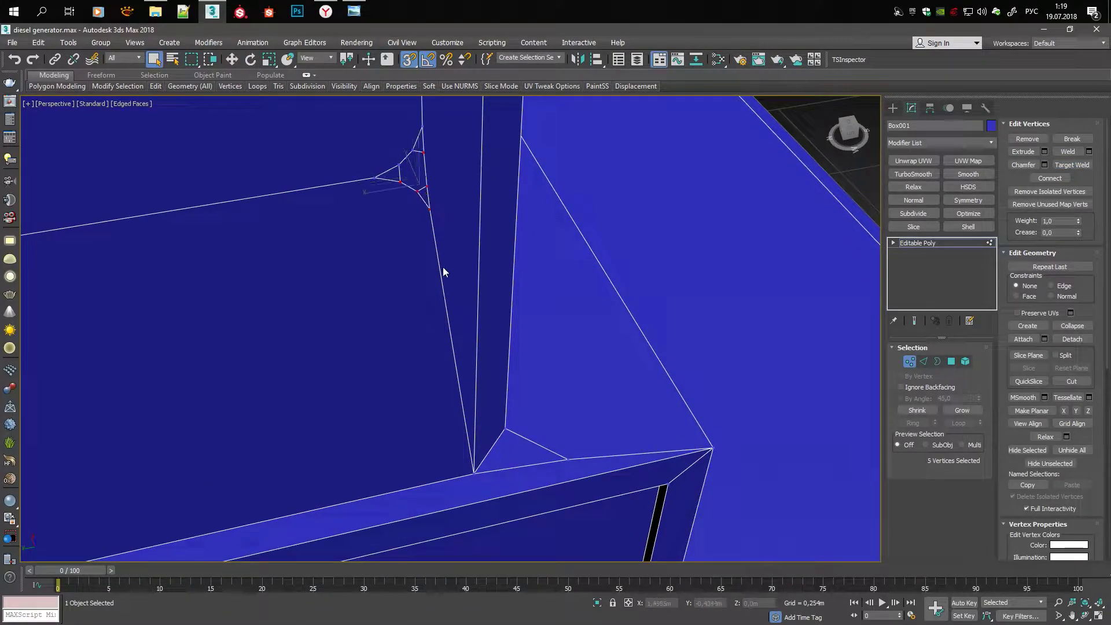
{"action": "scroll", "coordinate": [443, 272], "scroll_direction": "down", "scroll_amount": 3}
{"action": "left_click", "coordinate": [471, 464]}
{"action": "scroll", "coordinate": [472, 464], "scroll_direction": "up", "scroll_amount": 5}
{"action": "key", "text": "F3"}
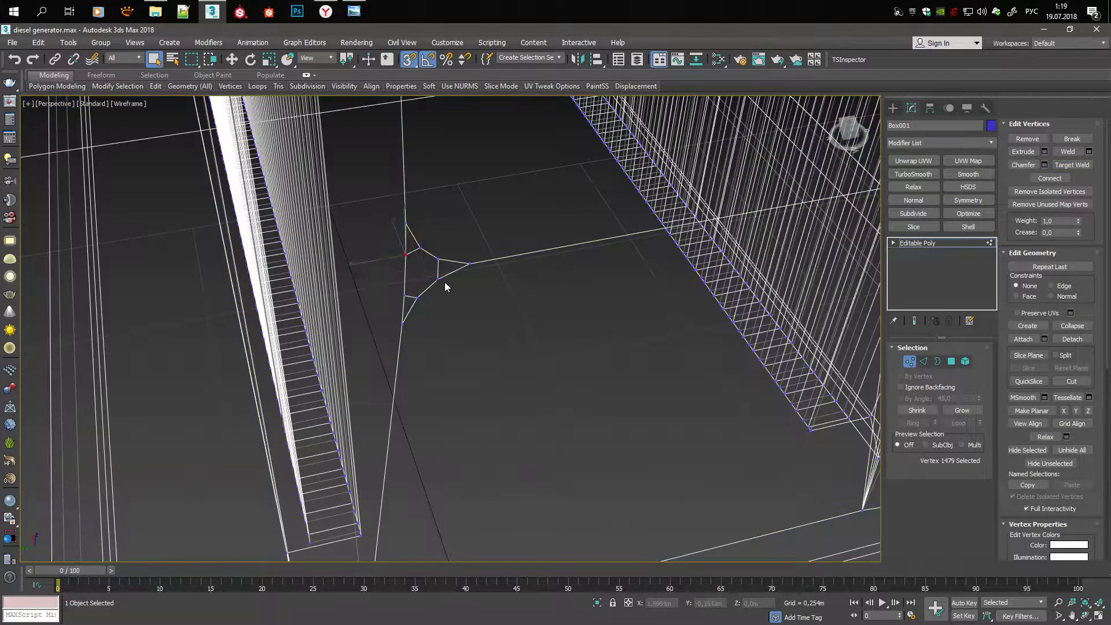
{"action": "left_click_drag", "start_coordinate": [396, 288], "coordinate": [420, 331]}
{"action": "key", "text": "F3"}
{"action": "scroll", "coordinate": [428, 362], "scroll_direction": "down", "scroll_amount": 3}
{"action": "scroll", "coordinate": [457, 342], "scroll_direction": "down", "scroll_amount": 3}
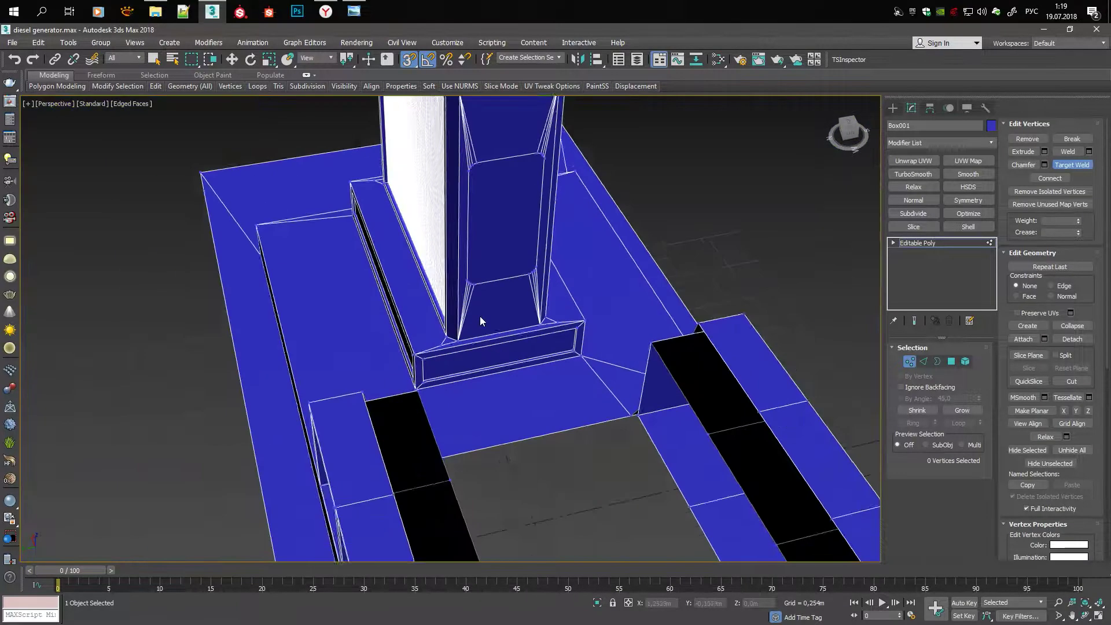
{"action": "key", "text": "4"}
{"action": "scroll", "coordinate": [504, 287], "scroll_direction": "up", "scroll_amount": 1}
{"action": "left_click", "coordinate": [504, 287]}
Unhide all hidden parts to bring the engine back into view
{"action": "right_click", "coordinate": [803, 303]}
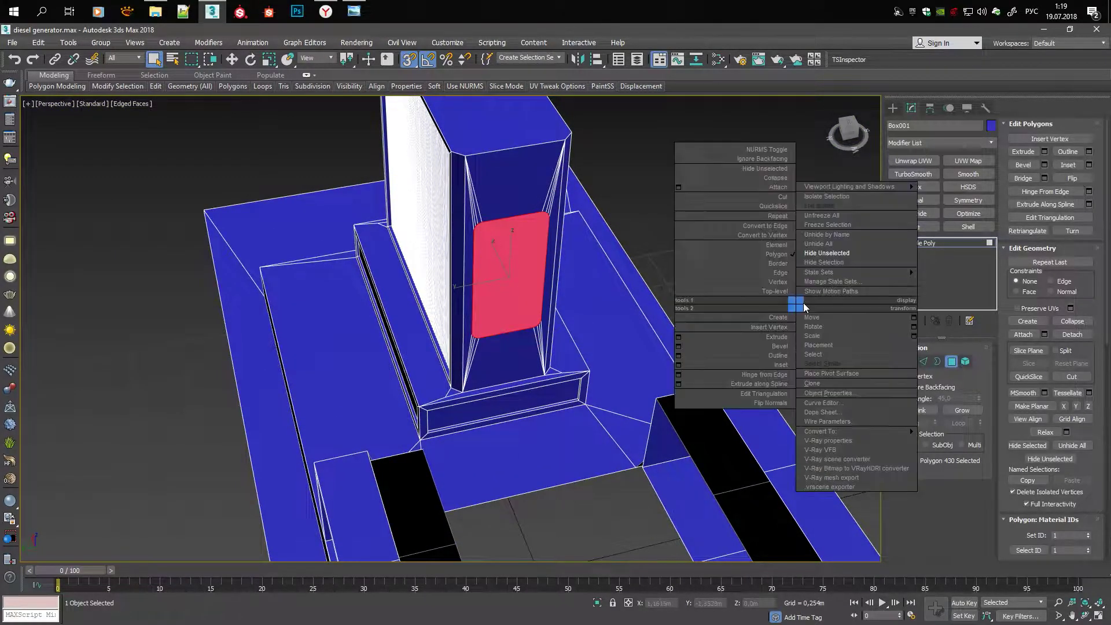
{"action": "left_click", "coordinate": [804, 243]}
{"action": "scroll", "coordinate": [695, 289], "scroll_direction": "up", "scroll_amount": 2}
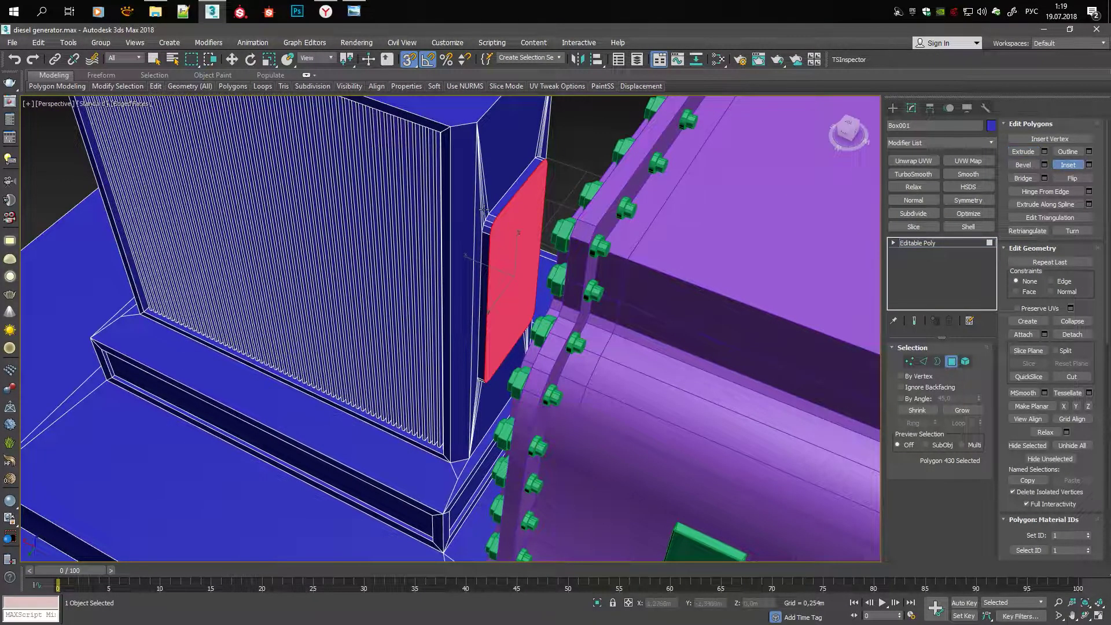
{"action": "middle_click_drag", "start_coordinate": [484, 208], "coordinate": [574, 263], "text": "alt"}
{"action": "key", "text": "w"}
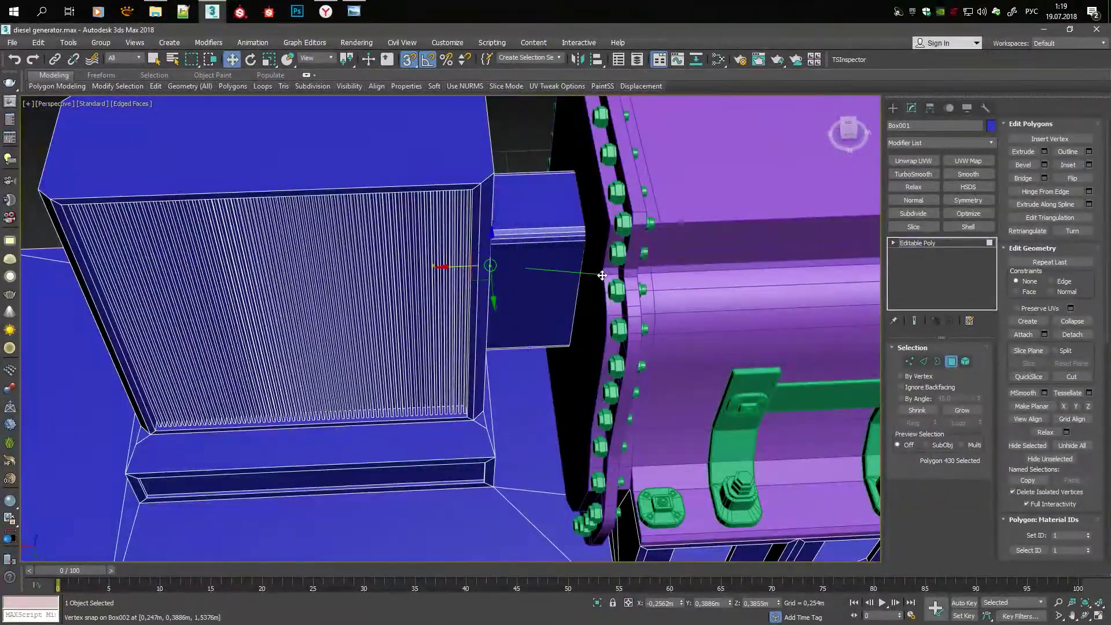
{"action": "scroll", "coordinate": [601, 275], "scroll_direction": "up", "scroll_amount": 2}
{"action": "scroll", "coordinate": [521, 289], "scroll_direction": "down", "scroll_amount": 3}
Select the side box's edges as faces and extrude them toward the engine
{"action": "key", "text": "2"}
{"action": "mouse_move", "coordinate": [479, 218]}
{"action": "middle_mouse_down", "text": "alt"}
{"action": "mouse_move", "coordinate": [430, 371]}
{"action": "mouse_move", "coordinate": [558, 293]}
{"action": "middle_mouse_up", "text": "alt"}
{"action": "scroll", "coordinate": [558, 292], "scroll_direction": "up", "scroll_amount": 2}
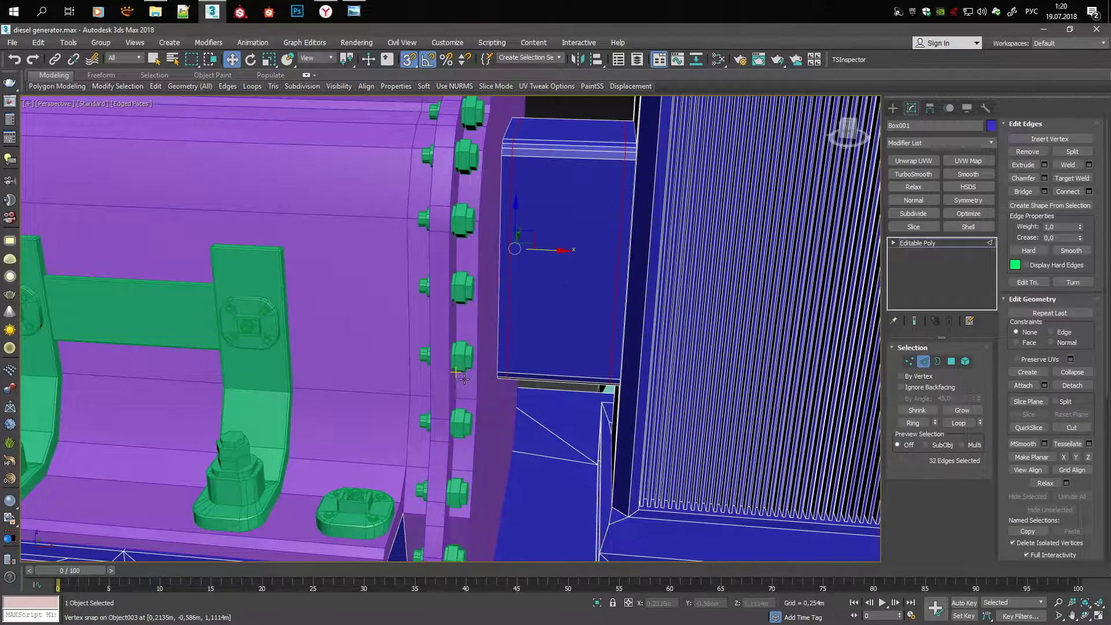
{"action": "key", "text": "F3"}
{"action": "key", "text": "4"}
{"action": "key", "text": "q"}
{"action": "key", "text": "F3"}
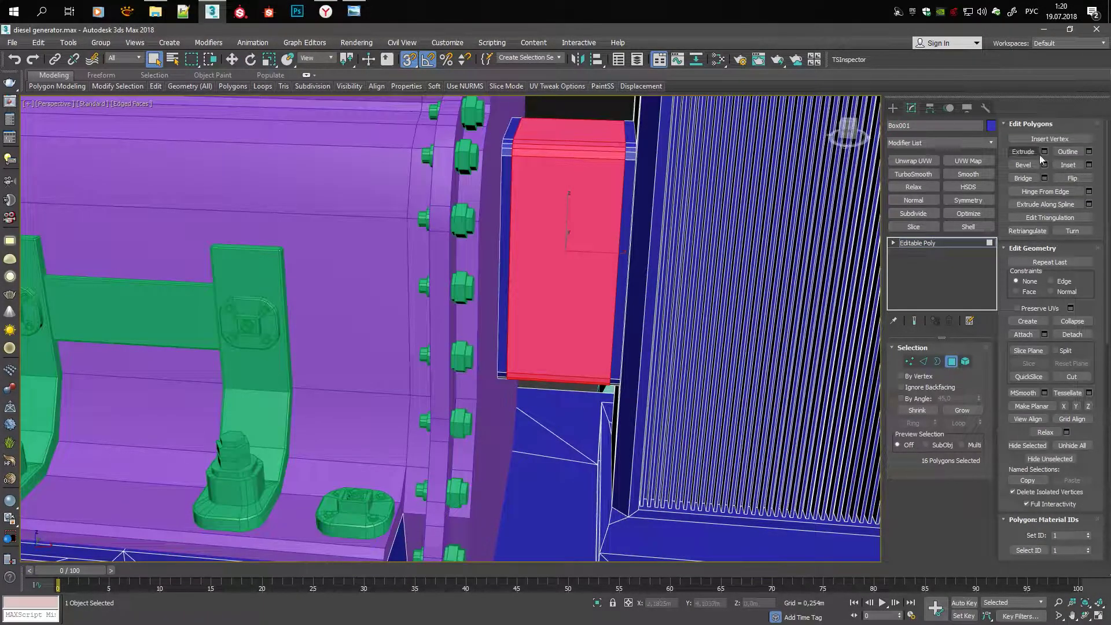
{"action": "scroll", "coordinate": [460, 359], "scroll_direction": "up", "scroll_amount": 2}
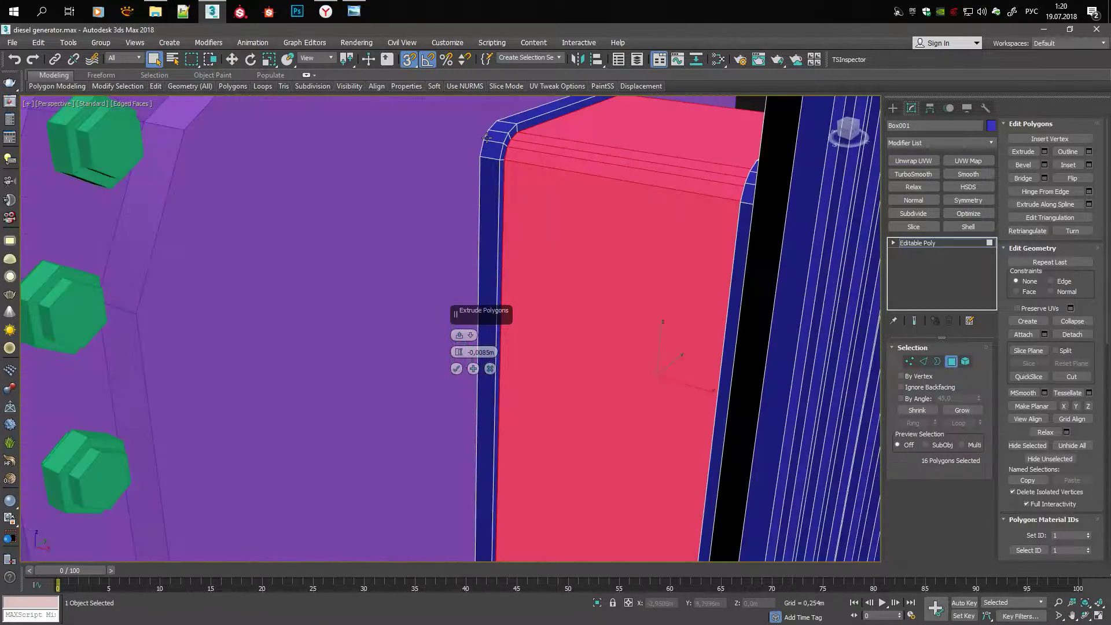
{"action": "left_click", "coordinate": [456, 368]}
{"action": "scroll", "coordinate": [521, 318], "scroll_direction": "down", "scroll_amount": 4}
Move and scale the duct faces so they reach the engine's bolted flange
{"action": "middle_click_drag", "start_coordinate": [521, 318], "coordinate": [636, 347], "text": "alt"}
{"action": "scroll", "coordinate": [637, 347], "scroll_direction": "up", "scroll_amount": 1}
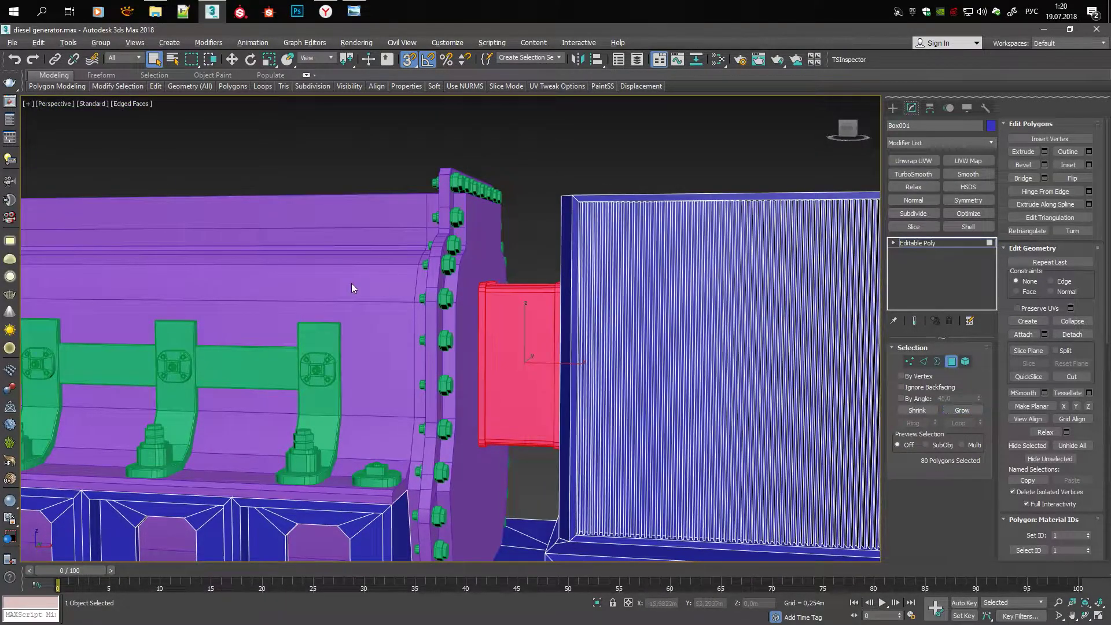
{"action": "middle_click_drag", "start_coordinate": [352, 287], "coordinate": [321, 227]}
{"action": "key", "text": "w"}
{"action": "mouse_move", "coordinate": [491, 370]}
{"action": "middle_mouse_down", "text": "alt"}
{"action": "mouse_move", "coordinate": [525, 371]}
{"action": "mouse_move", "coordinate": [738, 286]}
{"action": "mouse_move", "coordinate": [751, 329]}
{"action": "mouse_move", "coordinate": [766, 317]}
{"action": "mouse_move", "coordinate": [521, 289]}
{"action": "mouse_move", "coordinate": [345, 250]}
{"action": "mouse_move", "coordinate": [414, 189]}
{"action": "mouse_move", "coordinate": [444, 141]}
{"action": "mouse_move", "coordinate": [459, 193]}
{"action": "mouse_move", "coordinate": [519, 285]}
{"action": "mouse_move", "coordinate": [712, 276]}
{"action": "middle_mouse_up", "text": "alt"}
{"action": "scroll", "coordinate": [766, 318], "scroll_direction": "down", "scroll_amount": 5}
{"action": "scroll", "coordinate": [491, 267], "scroll_direction": "up", "scroll_amount": 5}
{"action": "scroll", "coordinate": [519, 284], "scroll_direction": "down", "scroll_amount": 5}
{"action": "scroll", "coordinate": [711, 276], "scroll_direction": "up", "scroll_amount": 5}
{"action": "scroll", "coordinate": [712, 276], "scroll_direction": "up", "scroll_amount": 4}
{"action": "scroll", "coordinate": [637, 269], "scroll_direction": "up", "scroll_amount": 3}
{"action": "key", "text": "r"}
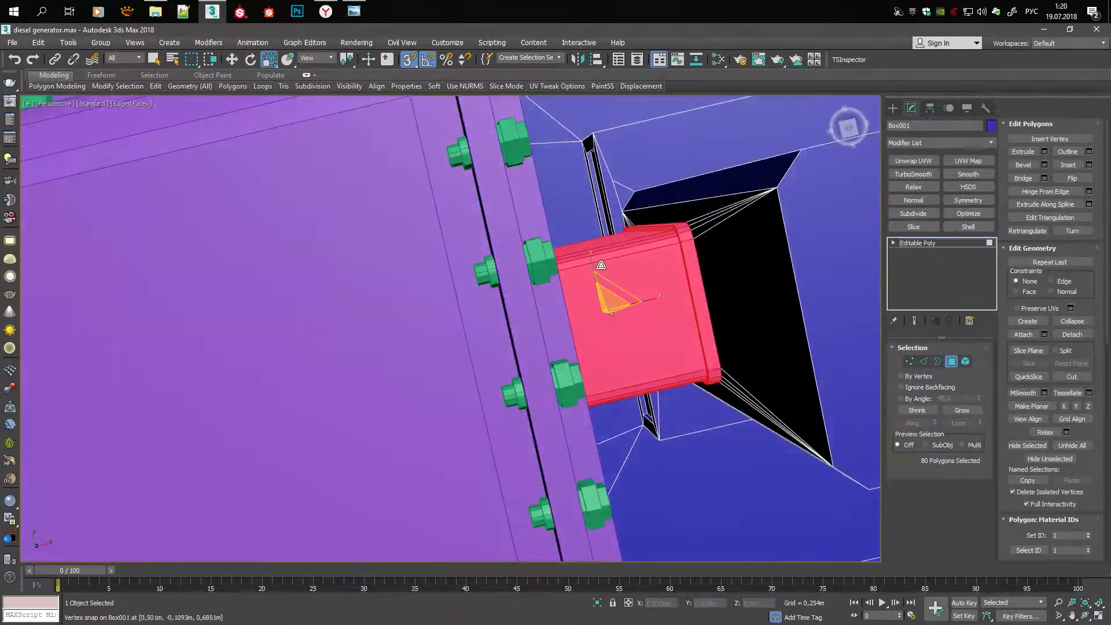
{"action": "middle_click_drag", "start_coordinate": [594, 262], "coordinate": [463, 231], "text": "alt"}
{"action": "scroll", "coordinate": [462, 231], "scroll_direction": "down", "scroll_amount": 3}
Shift the radiator fin vertices along Y in the Top view
{"action": "key", "text": "t"}
{"action": "key", "text": "1"}
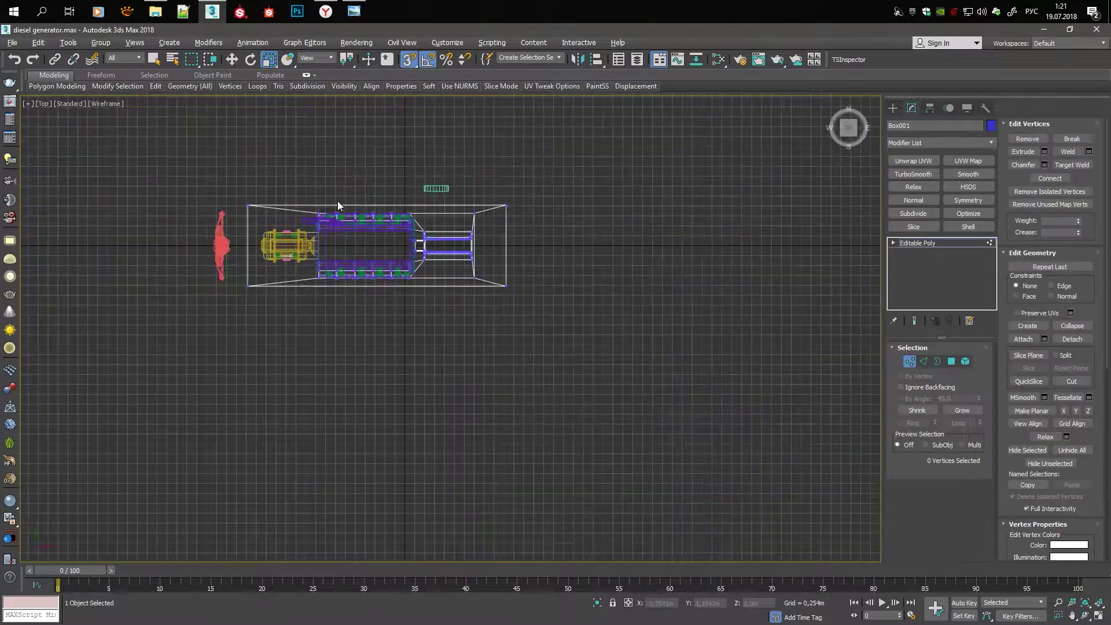
{"action": "scroll", "coordinate": [178, 180], "scroll_direction": "up", "scroll_amount": 5}
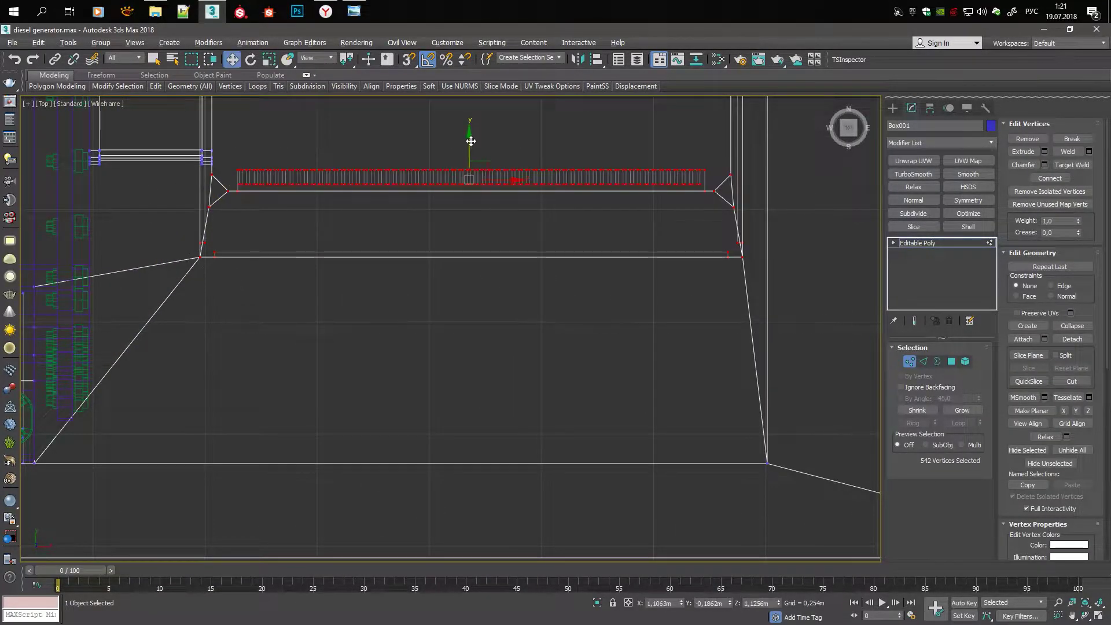
{"action": "left_click_drag", "start_coordinate": [471, 141], "coordinate": [471, 174]}
{"action": "key", "text": "shift+z"}
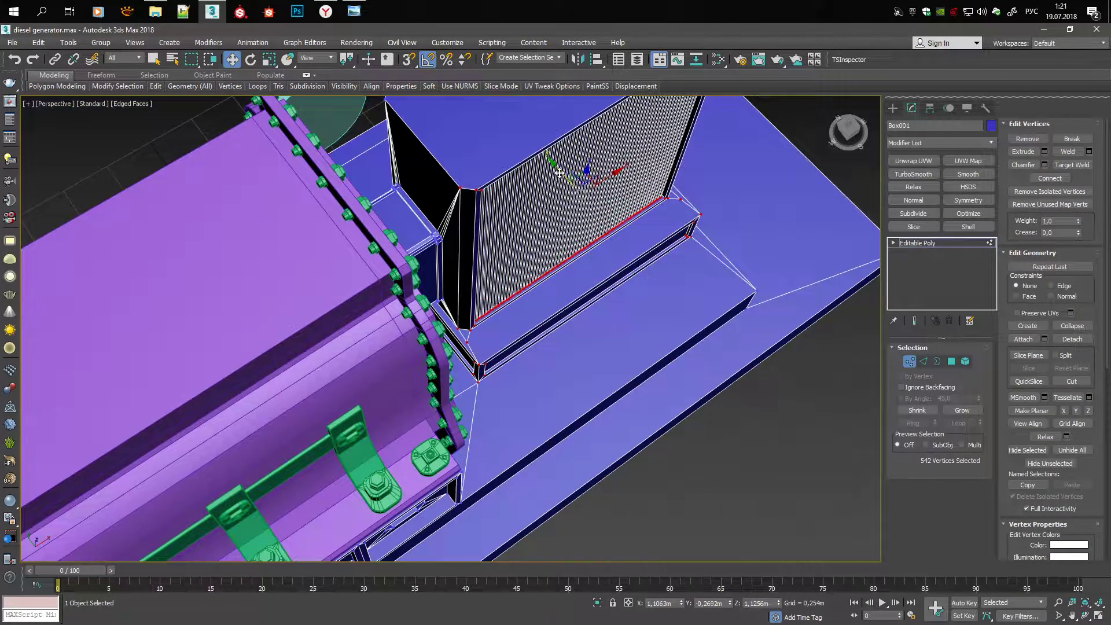
{"action": "key", "text": "shift+z"}
{"action": "middle_click_drag", "start_coordinate": [382, 156], "coordinate": [618, 390], "text": "alt"}
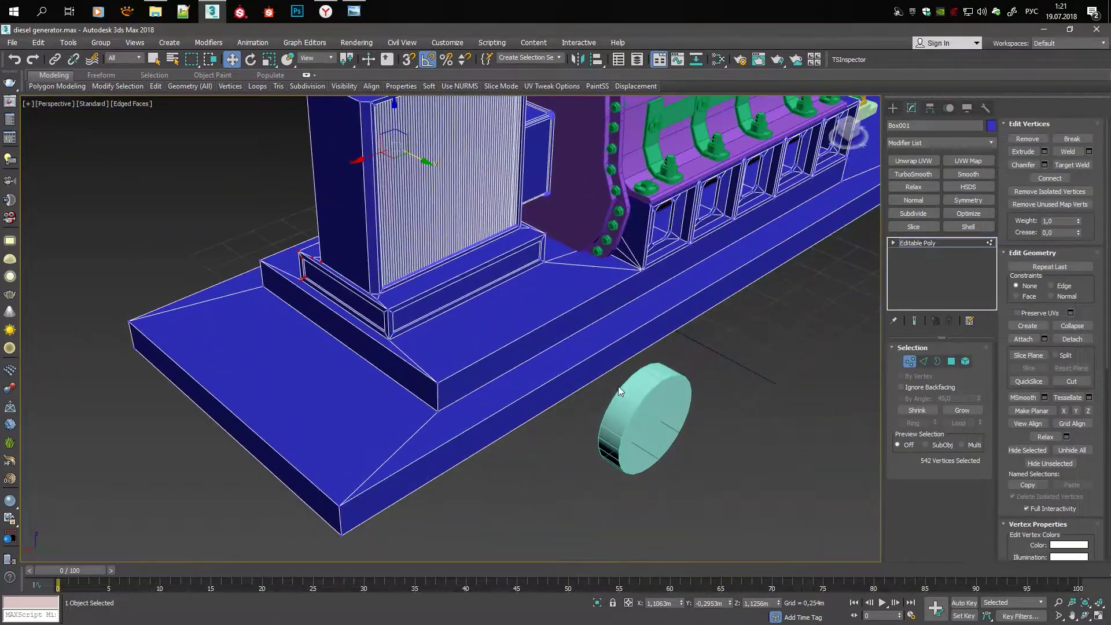
Snap the loose cylinder against the radiator face and rotate it upright
{"action": "left_click", "coordinate": [617, 390]}
{"action": "key", "text": "s"}
{"action": "left_click_drag", "start_coordinate": [618, 391], "coordinate": [491, 324]}
{"action": "scroll", "coordinate": [492, 324], "scroll_direction": "up", "scroll_amount": 3}
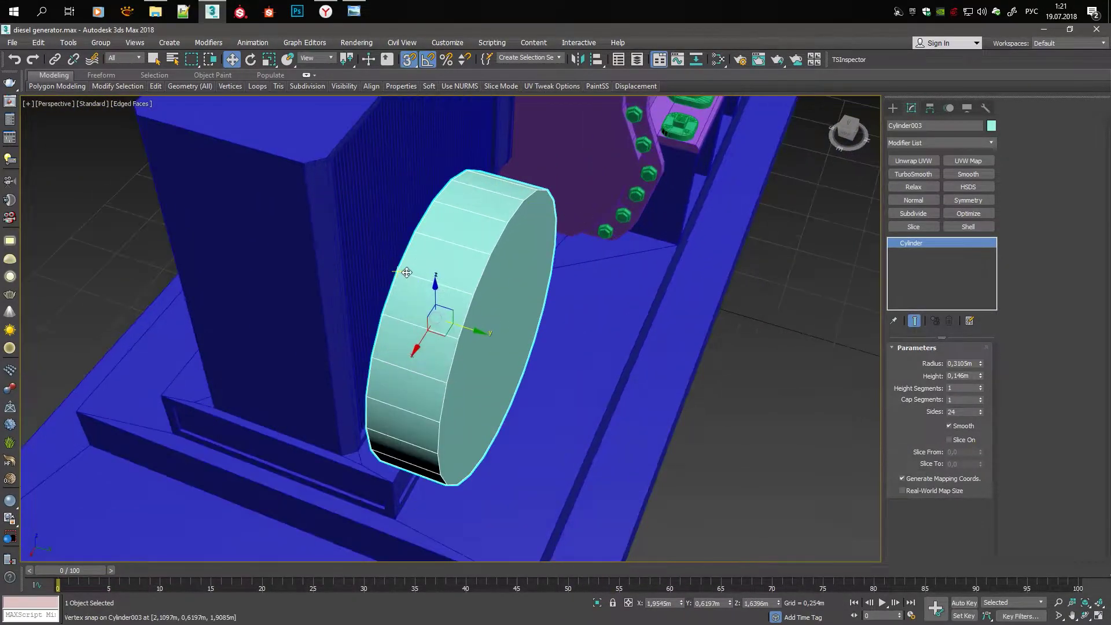
{"action": "middle_click_drag", "start_coordinate": [406, 272], "coordinate": [289, 185], "text": "alt"}
{"action": "key", "text": "s"}
{"action": "key", "text": "e"}
{"action": "mouse_move", "coordinate": [289, 185]}
{"action": "left_mouse_down"}
{"action": "mouse_move", "coordinate": [471, 280]}
{"action": "mouse_move", "coordinate": [457, 254]}
{"action": "left_mouse_up"}
Compare the fan placement against the reference photos
{"action": "left_click", "coordinate": [354, 11]}
{"action": "key", "text": "Right"}
{"action": "key", "text": "Right"}
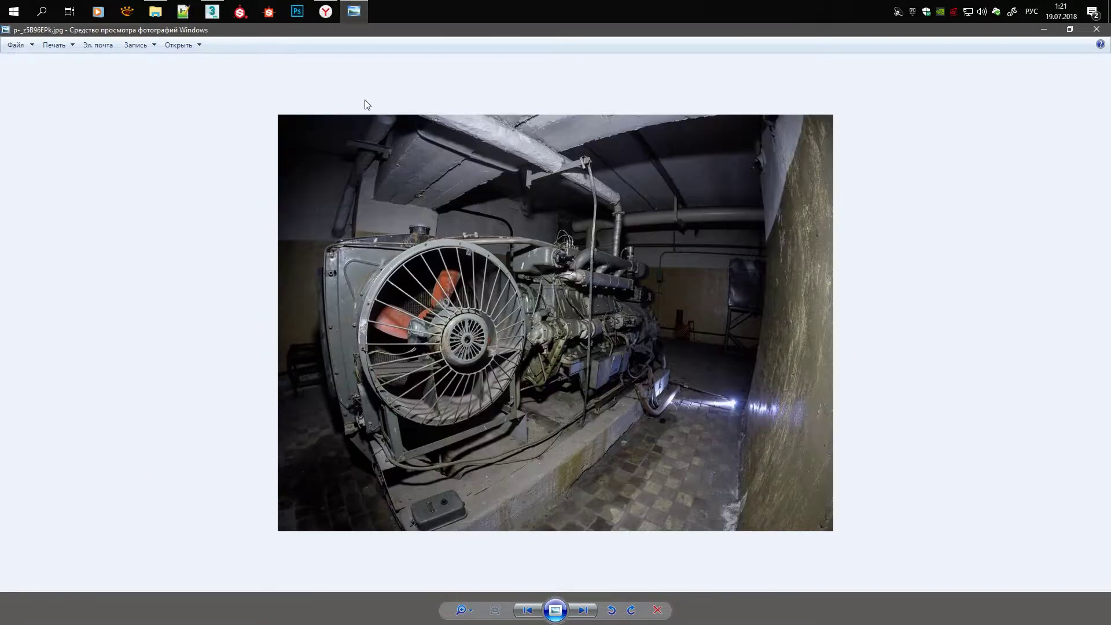
{"action": "left_click", "coordinate": [1044, 29]}
{"action": "scroll", "coordinate": [453, 285], "scroll_direction": "up", "scroll_amount": 3}
Convert the cylinder to an editable poly and select its faces
{"action": "key", "text": "r"}
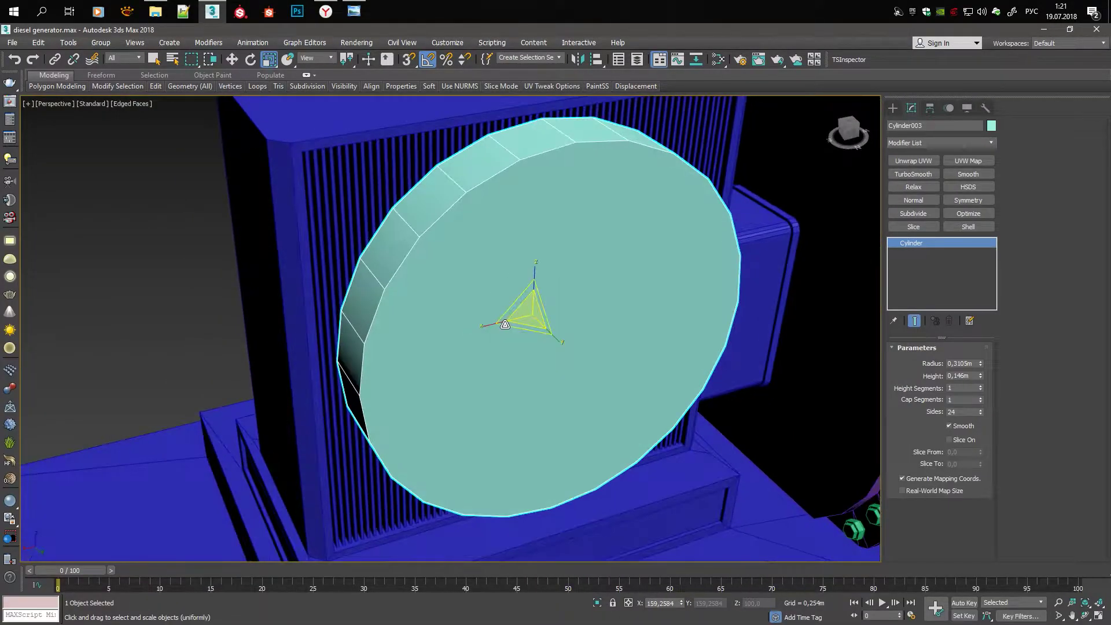
{"action": "right_click", "coordinate": [554, 324]}
{"action": "left_click", "coordinate": [734, 399]}
{"action": "key", "text": "5"}
{"action": "left_click", "coordinate": [380, 318]}
{"action": "key", "text": "alt+w"}
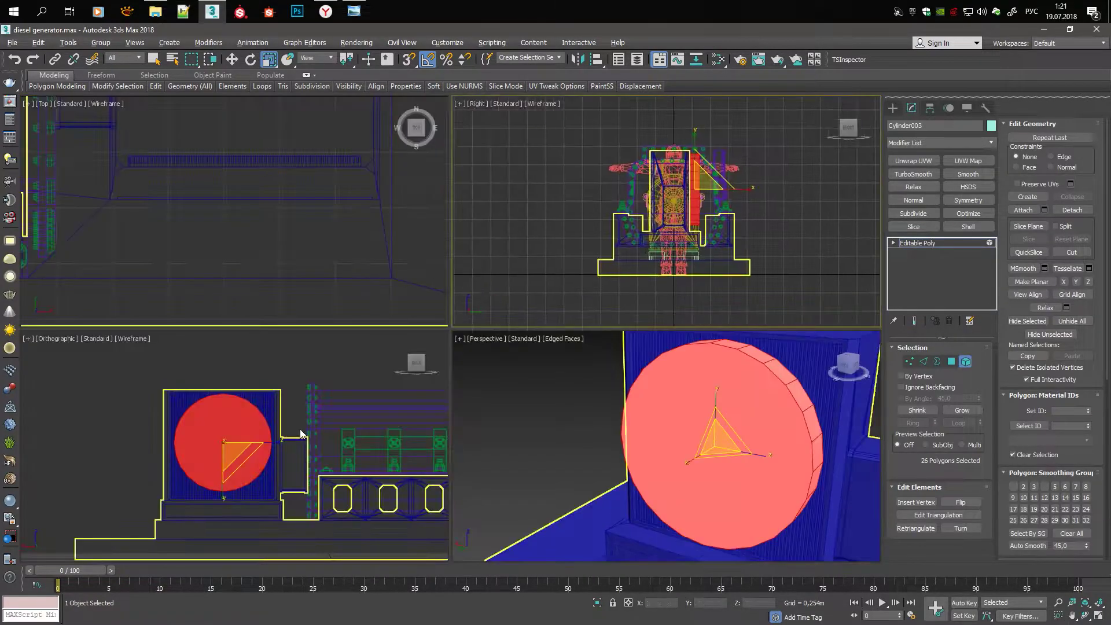
{"action": "key", "text": "alt+w"}
{"action": "key", "text": "z"}
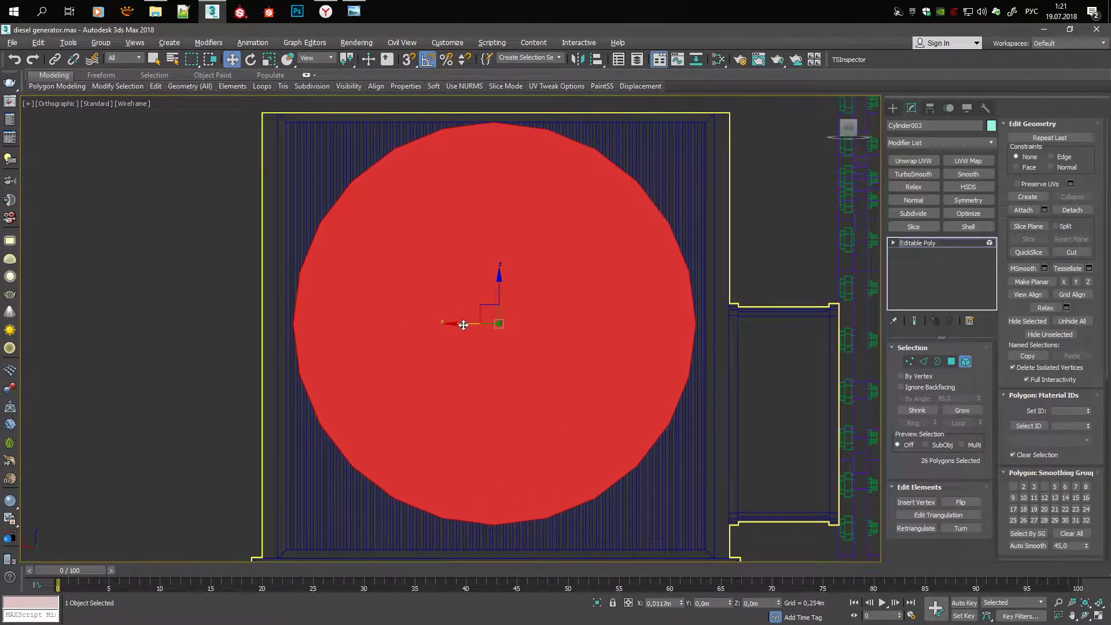
In Top view, snap the selected cylinder polygons back onto a vertex
{"action": "mouse_move", "coordinate": [496, 303]}
{"action": "middle_mouse_down", "text": "alt"}
{"action": "mouse_move", "coordinate": [643, 417]}
{"action": "mouse_move", "coordinate": [600, 449]}
{"action": "middle_mouse_up", "text": "alt"}
{"action": "key", "text": "t"}
{"action": "middle_click_drag", "start_coordinate": [455, 284], "coordinate": [611, 313]}
{"action": "left_click_drag", "start_coordinate": [611, 313], "coordinate": [626, 156]}
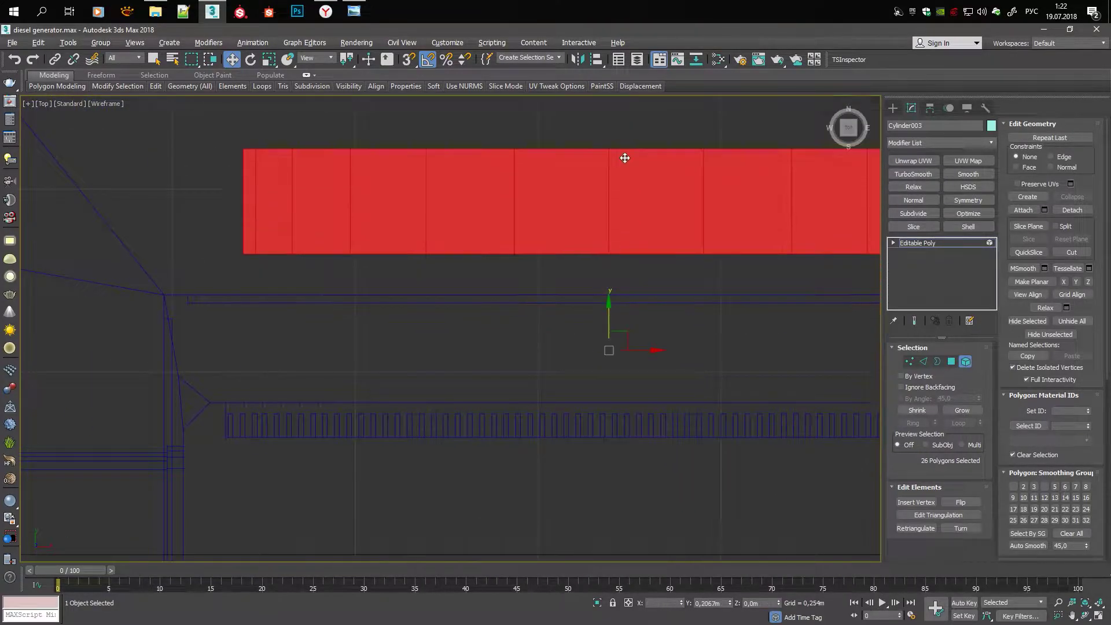
{"action": "scroll", "coordinate": [247, 247], "scroll_direction": "down", "scroll_amount": 3}
{"action": "scroll", "coordinate": [255, 246], "scroll_direction": "up", "scroll_amount": 3}
{"action": "key", "text": "s"}
{"action": "left_click_drag", "start_coordinate": [255, 246], "coordinate": [238, 400]}
{"action": "key", "text": "alt+w"}
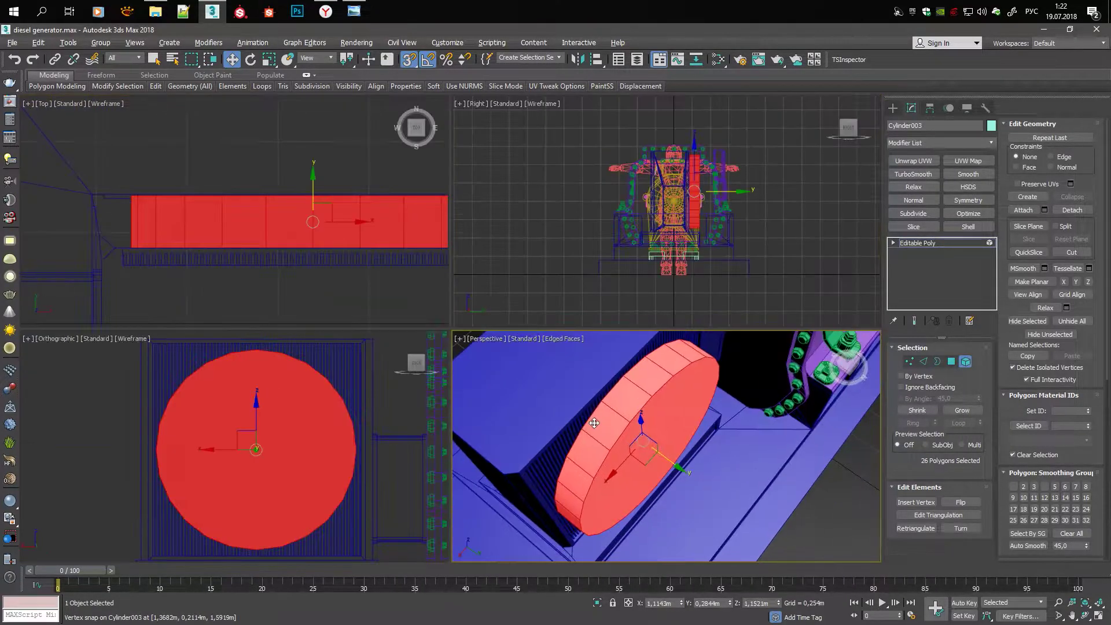
{"action": "key", "text": "alt+w"}
{"action": "scroll", "coordinate": [526, 384], "scroll_direction": "up", "scroll_amount": 3}
Delete the cylinder's front cap and extend its open border outward into a flange
{"action": "key", "text": "Delete"}
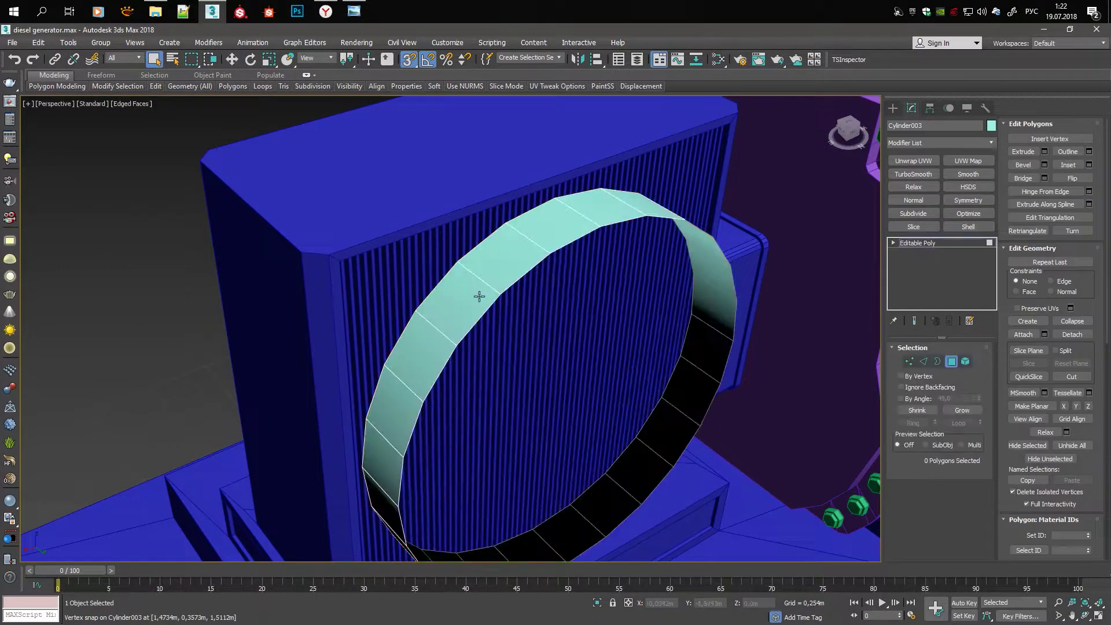
{"action": "key", "text": "3"}
{"action": "middle_click_drag", "start_coordinate": [479, 295], "coordinate": [525, 304], "text": "alt"}
{"action": "key", "text": "r"}
{"action": "scroll", "coordinate": [525, 304], "scroll_direction": "up", "scroll_amount": 3}
In vertex mode, pull the flange's upper vertices into a straight top edge
{"action": "scroll", "coordinate": [519, 328], "scroll_direction": "down", "scroll_amount": 5}
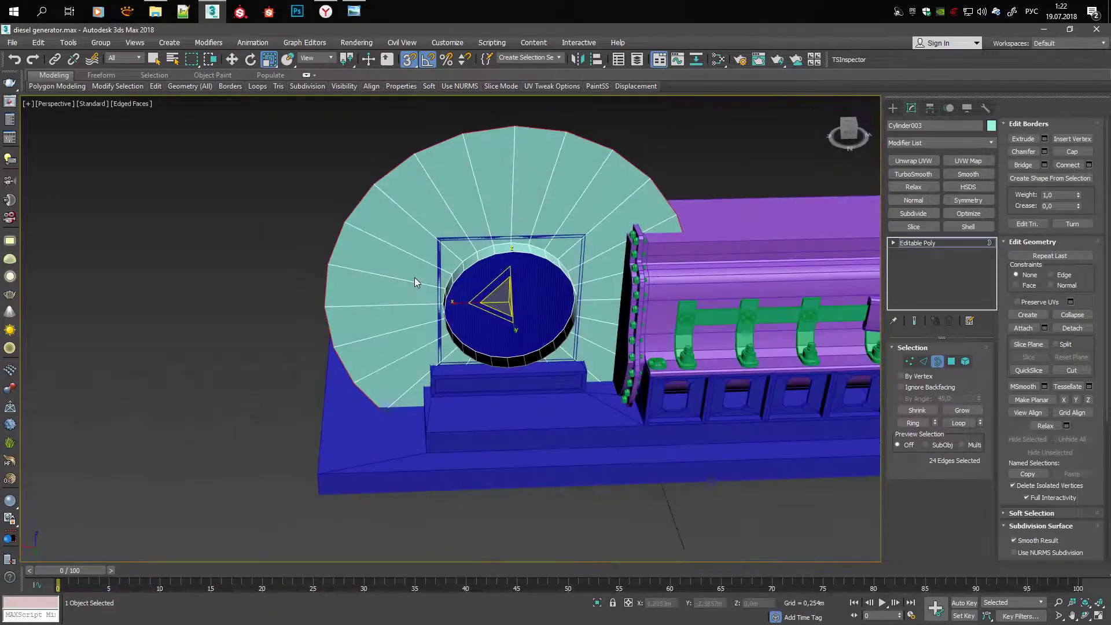
{"action": "key", "text": "F3"}
{"action": "key", "text": "1"}
{"action": "left_click_drag", "start_coordinate": [409, 470], "coordinate": [380, 395]}
{"action": "key", "text": "w"}
{"action": "middle_click_drag", "start_coordinate": [400, 401], "coordinate": [469, 370], "text": "alt"}
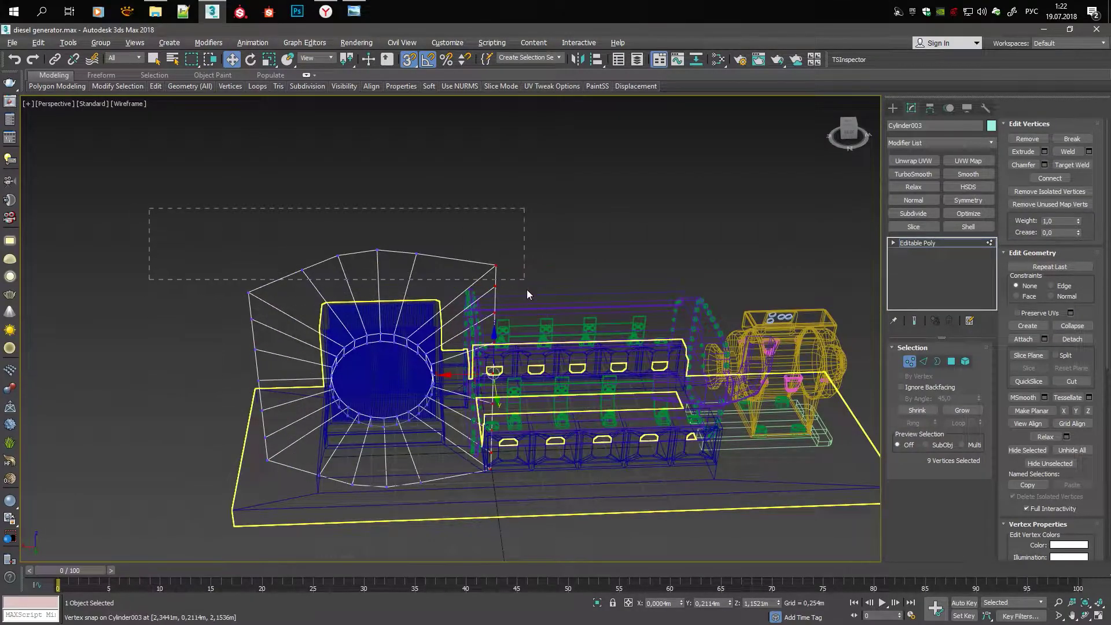
{"action": "left_click_drag", "start_coordinate": [149, 208], "coordinate": [527, 289]}
{"action": "middle_click_drag", "start_coordinate": [527, 289], "coordinate": [384, 419], "text": "alt"}
{"action": "scroll", "coordinate": [528, 225], "scroll_direction": "up", "scroll_amount": 3}
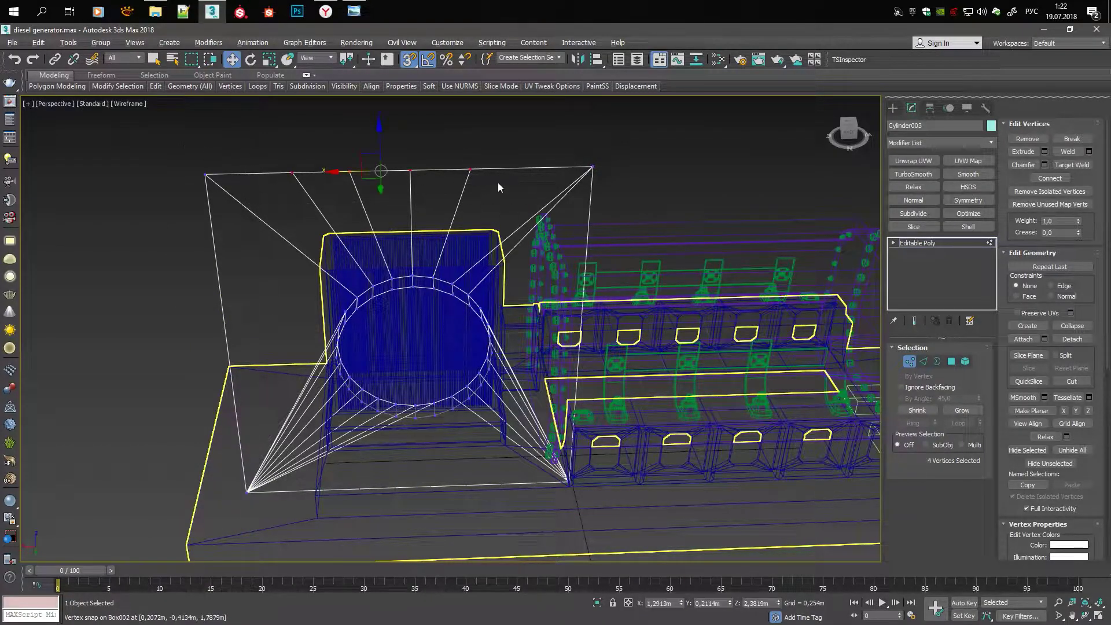
Select the flange's lower-right corner vertices, then lower the plate's top edge onto the radiator top
{"action": "key", "text": "F3"}
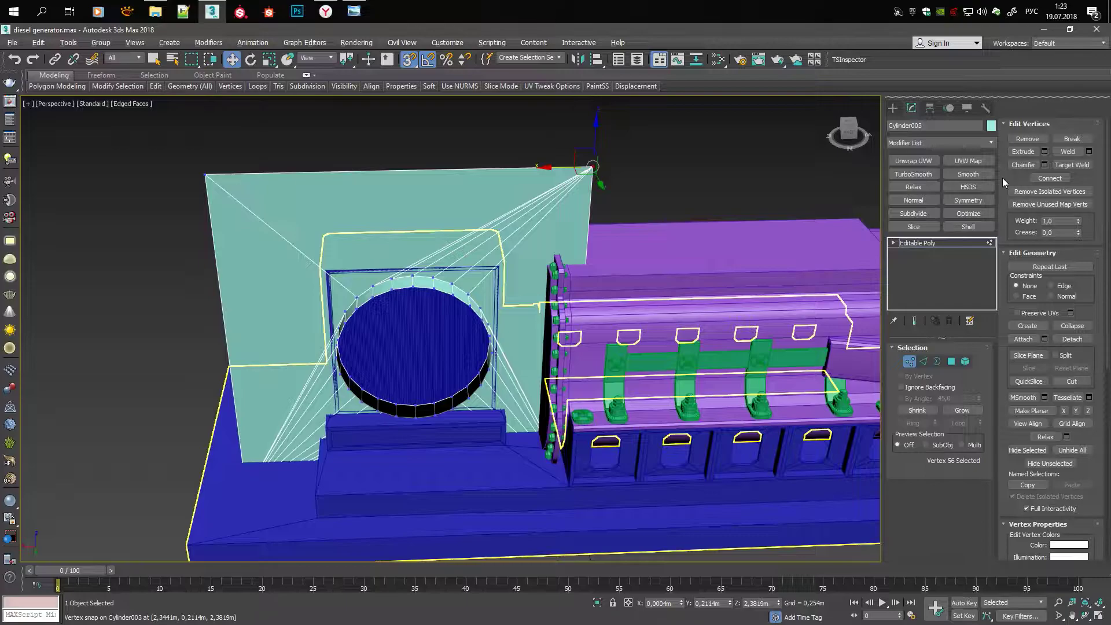
{"action": "key", "text": "F3"}
{"action": "left_click_drag", "start_coordinate": [581, 495], "coordinate": [549, 435]}
{"action": "key", "text": "F3"}
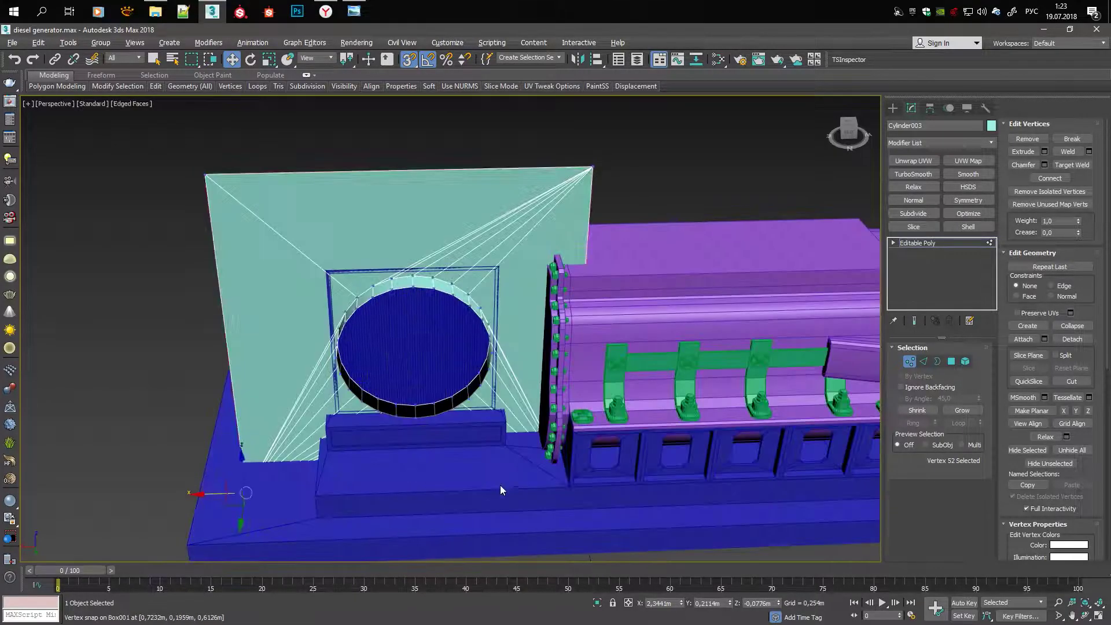
{"action": "key", "text": "2"}
{"action": "scroll", "coordinate": [397, 467], "scroll_direction": "up", "scroll_amount": 4}
{"action": "mouse_move", "coordinate": [462, 377]}
{"action": "middle_mouse_down"}
{"action": "mouse_move", "coordinate": [483, 273]}
{"action": "mouse_move", "coordinate": [372, 348]}
{"action": "middle_mouse_up"}
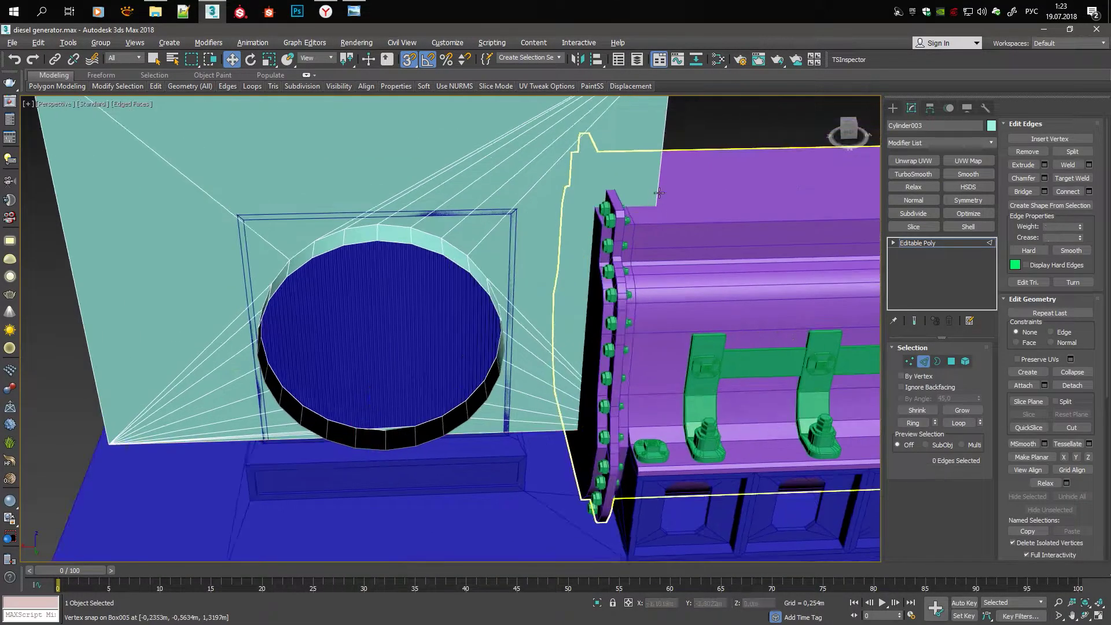
{"action": "scroll", "coordinate": [405, 232], "scroll_direction": "down", "scroll_amount": 5}
{"action": "scroll", "coordinate": [411, 208], "scroll_direction": "up", "scroll_amount": 2}
{"action": "left_click", "coordinate": [411, 209]}
{"action": "left_click_drag", "start_coordinate": [411, 177], "coordinate": [346, 326]}
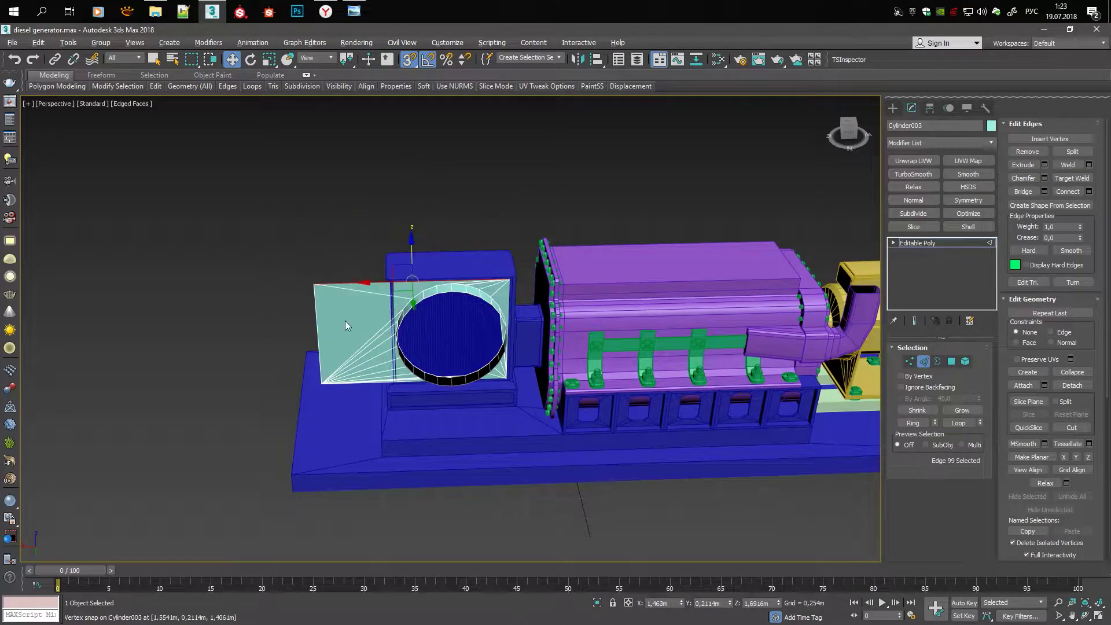
Orbit over the generator to face the plate and radiator in edge mode
{"action": "middle_click_drag", "start_coordinate": [288, 338], "coordinate": [357, 299], "text": "alt"}
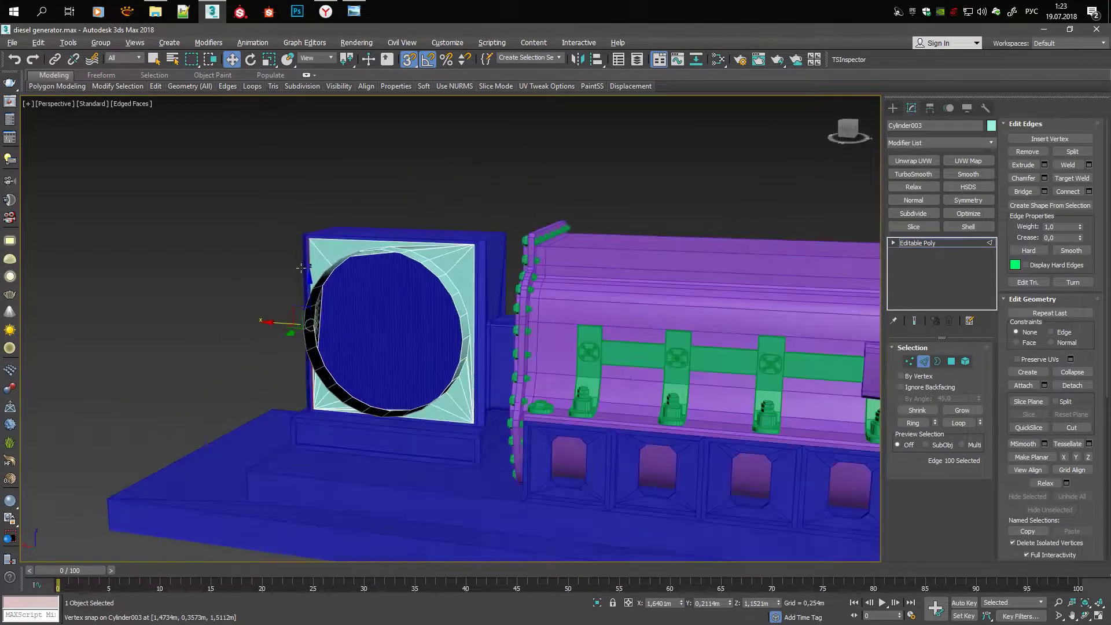
{"action": "scroll", "coordinate": [357, 299], "scroll_direction": "up", "scroll_amount": 3}
{"action": "scroll", "coordinate": [314, 312], "scroll_direction": "up", "scroll_amount": 2}
{"action": "scroll", "coordinate": [338, 314], "scroll_direction": "down", "scroll_amount": 1}
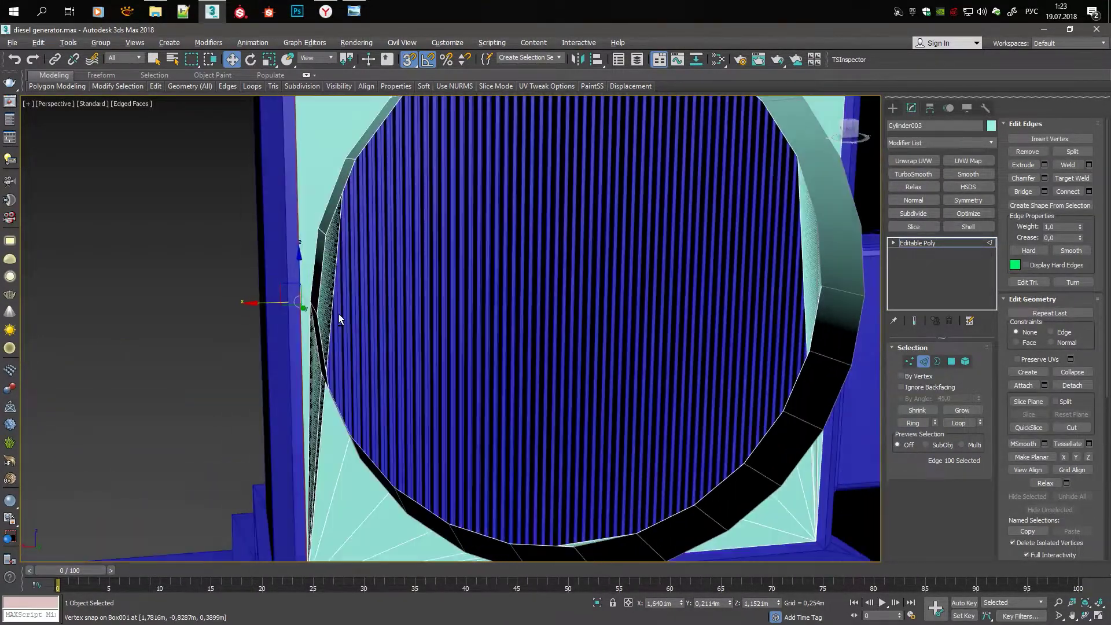
{"action": "scroll", "coordinate": [330, 394], "scroll_direction": "down", "scroll_amount": 2}
{"action": "key", "text": "2"}
{"action": "mouse_move", "coordinate": [360, 342]}
{"action": "middle_mouse_down", "text": "alt"}
{"action": "mouse_move", "coordinate": [254, 315]}
{"action": "mouse_move", "coordinate": [254, 277]}
{"action": "middle_mouse_up", "text": "alt"}
{"action": "key", "text": "2"}
{"action": "scroll", "coordinate": [276, 318], "scroll_direction": "down", "scroll_amount": 4}
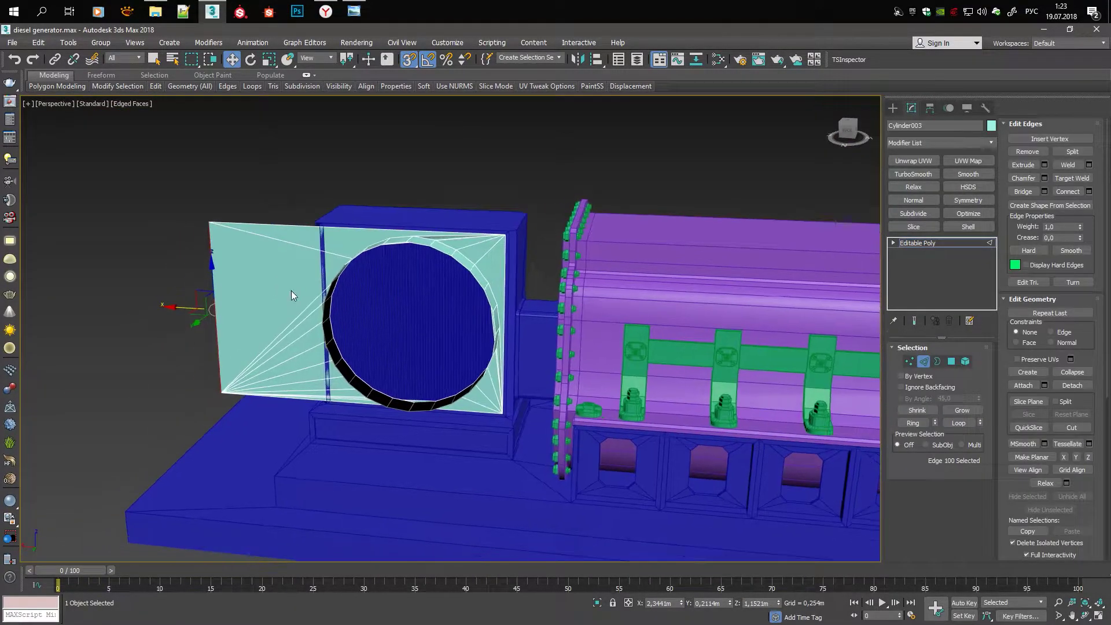
Select the plate's side edges, then pick and move a single plate edge into place
{"action": "key", "text": "q"}
{"action": "left_click", "coordinate": [493, 406], "text": "ctrl"}
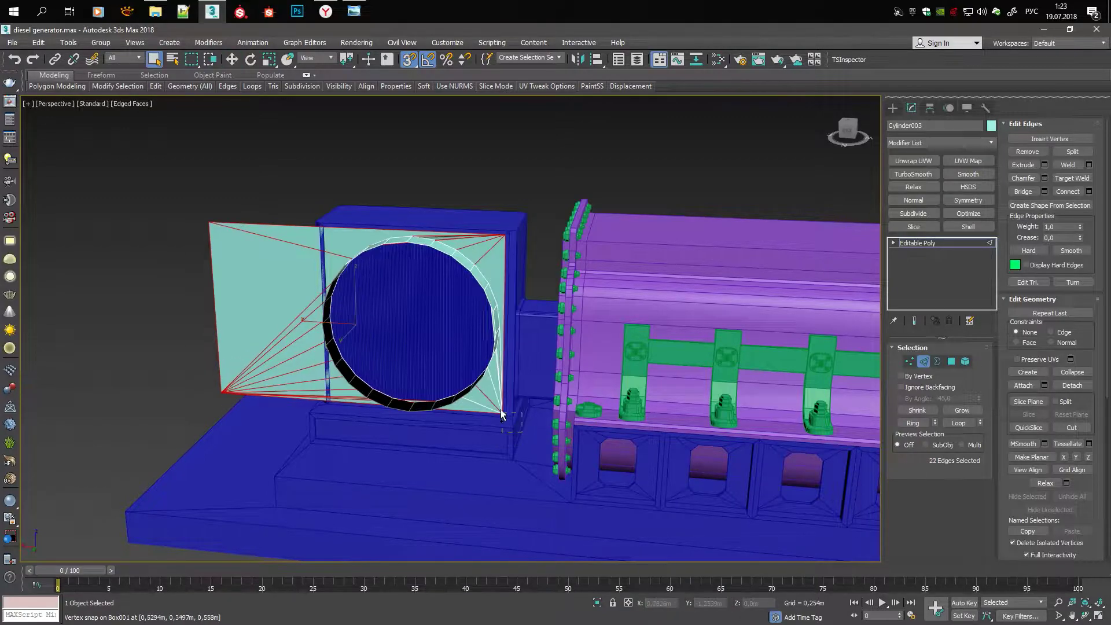
{"action": "scroll", "coordinate": [469, 443], "scroll_direction": "up", "scroll_amount": 3}
{"action": "scroll", "coordinate": [521, 187], "scroll_direction": "down", "scroll_amount": 4}
{"action": "left_click", "coordinate": [522, 170], "text": "alt"}
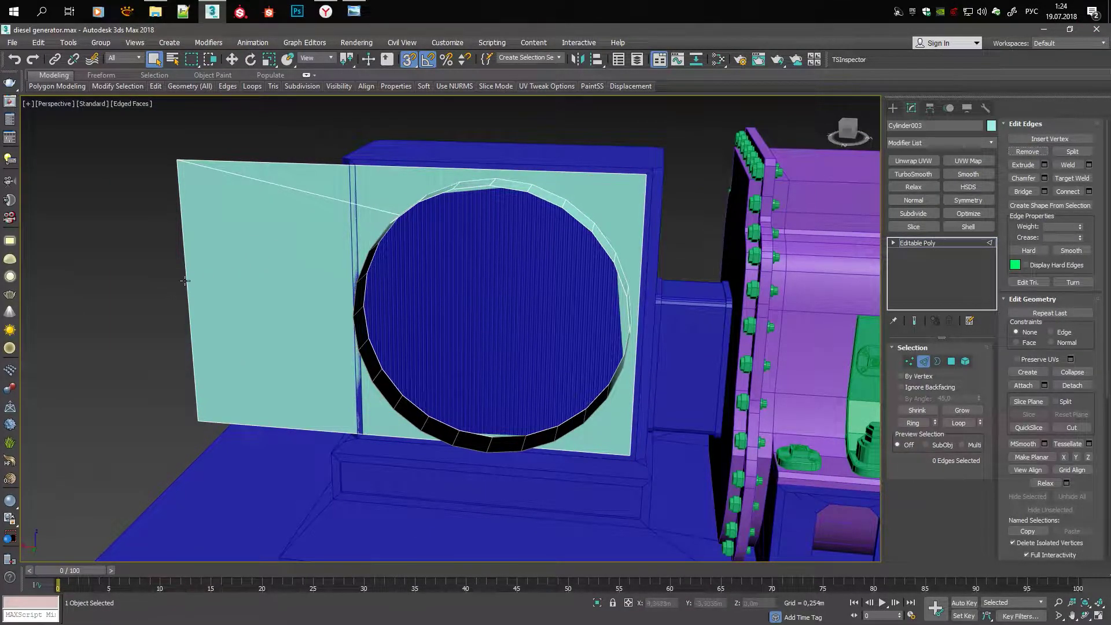
{"action": "left_click", "coordinate": [356, 312]}
{"action": "key", "text": "w"}
{"action": "mouse_move", "coordinate": [367, 185]}
{"action": "middle_mouse_down", "text": "alt"}
{"action": "mouse_move", "coordinate": [368, 317]}
{"action": "mouse_move", "coordinate": [369, 191]}
{"action": "middle_mouse_up", "text": "alt"}
Add a Subdivide modifier to the shroud, then delete it
{"action": "key", "text": "1"}
{"action": "left_click", "coordinate": [922, 213]}
{"action": "middle_click_drag", "start_coordinate": [740, 197], "coordinate": [652, 191], "text": "alt"}
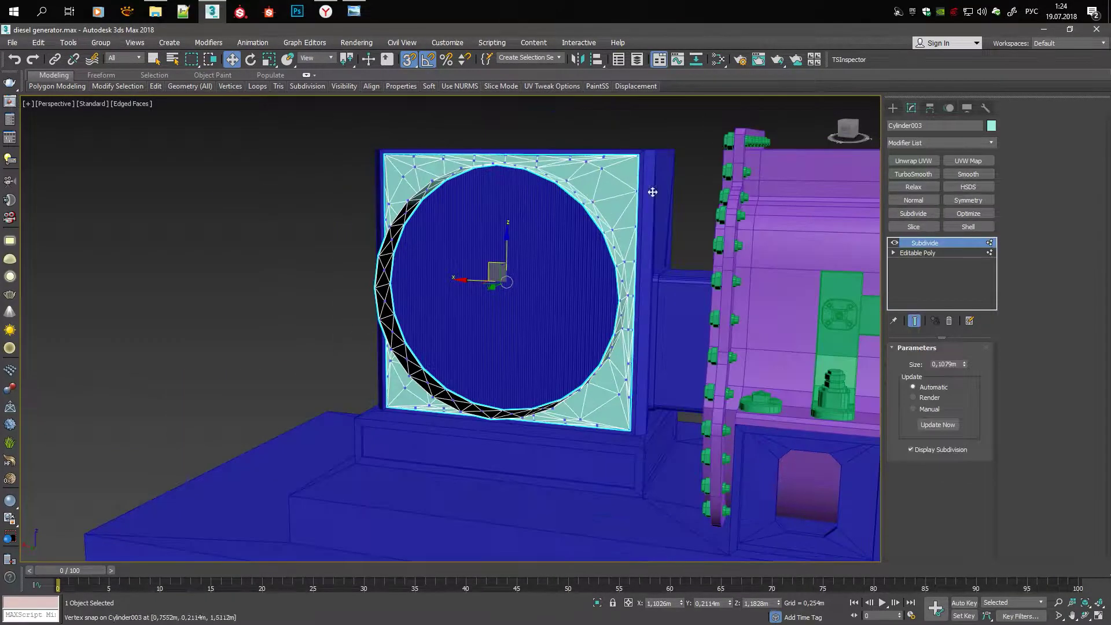
{"action": "middle_click_drag", "start_coordinate": [854, 342], "coordinate": [752, 277], "text": "alt"}
{"action": "right_click", "coordinate": [952, 242]}
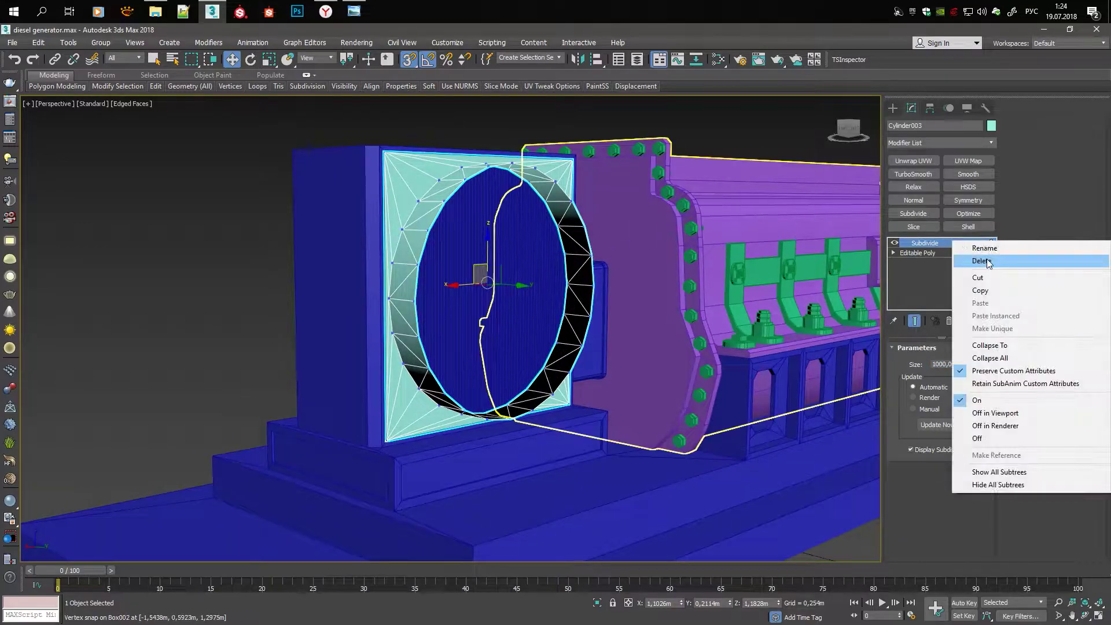
{"action": "left_click", "coordinate": [983, 258]}
In Border mode, scale the round opening's rim inward into a ring face
{"action": "middle_click_drag", "start_coordinate": [440, 272], "coordinate": [491, 274], "text": "alt"}
{"action": "scroll", "coordinate": [380, 201], "scroll_direction": "up", "scroll_amount": 5}
{"action": "scroll", "coordinate": [380, 207], "scroll_direction": "down", "scroll_amount": 5}
{"action": "middle_click_drag", "start_coordinate": [405, 232], "coordinate": [463, 254], "text": "alt"}
{"action": "key", "text": "3"}
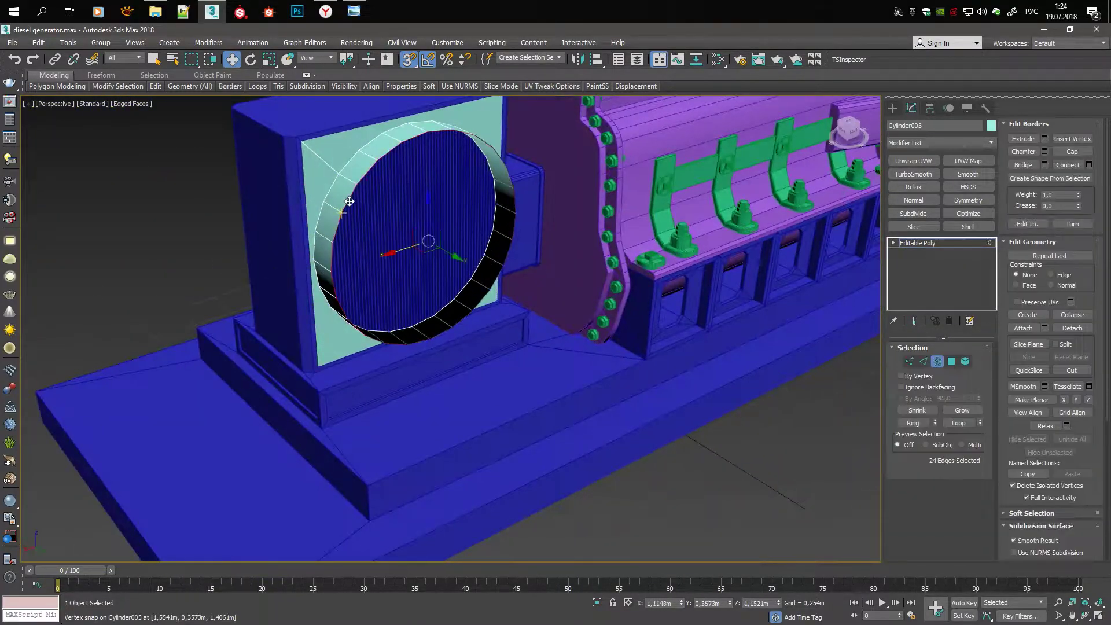
{"action": "scroll", "coordinate": [464, 255], "scroll_direction": "up", "scroll_amount": 3}
{"action": "key", "text": "s"}
{"action": "mouse_move", "coordinate": [509, 290]}
{"action": "middle_mouse_down", "text": "alt"}
{"action": "mouse_move", "coordinate": [484, 271]}
{"action": "mouse_move", "coordinate": [506, 281]}
{"action": "middle_mouse_up", "text": "alt"}
{"action": "key", "text": "r"}
{"action": "key", "text": "w"}
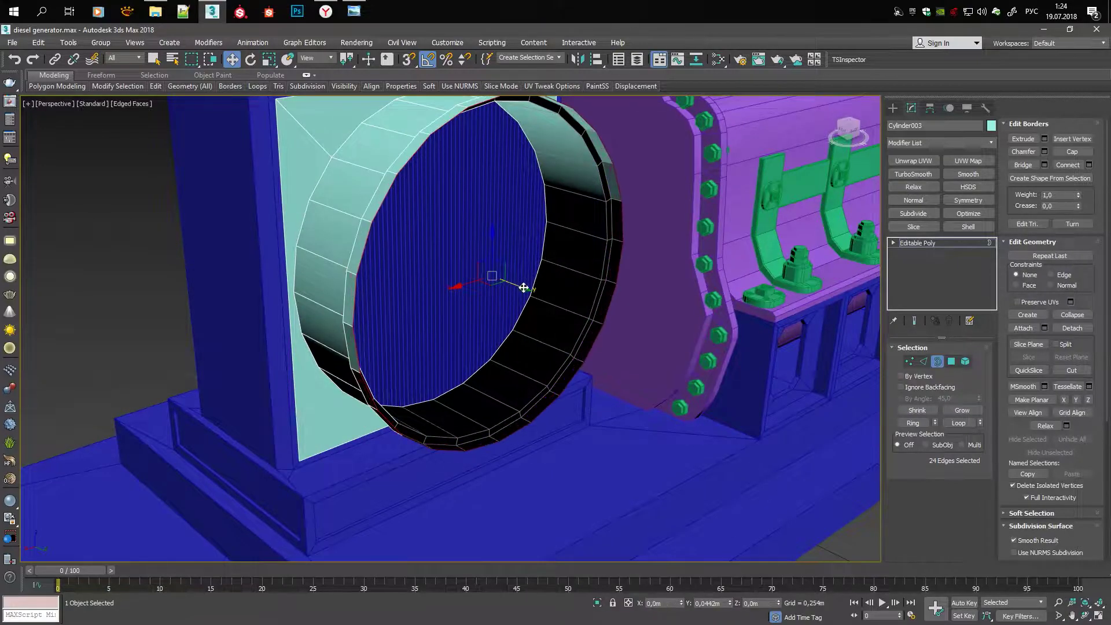
{"action": "key", "text": "r"}
{"action": "mouse_move", "coordinate": [504, 280]}
{"action": "left_mouse_down"}
{"action": "mouse_move", "coordinate": [499, 290]}
{"action": "mouse_move", "coordinate": [528, 289]}
{"action": "left_mouse_up"}
{"action": "key", "text": "s"}
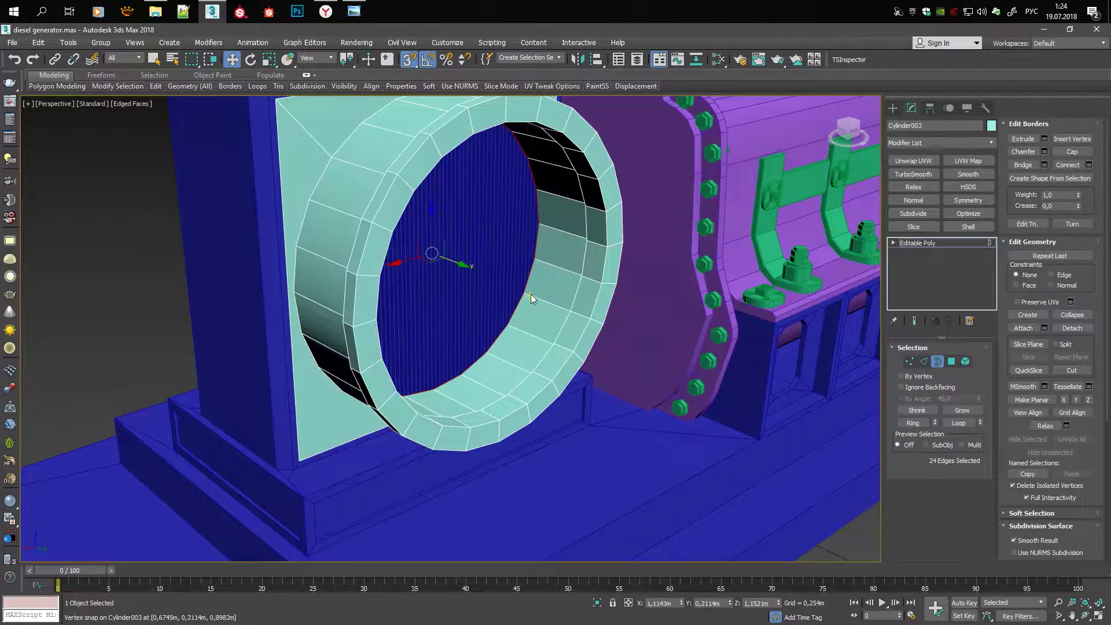
{"action": "scroll", "coordinate": [530, 294], "scroll_direction": "down", "scroll_amount": 5}
Clone the inner ring polygons scaled down to 30% to form the hub
{"action": "key", "text": "alt+Tab"}
{"action": "key", "text": "alt+Tab"}
{"action": "mouse_move", "coordinate": [521, 278]}
{"action": "middle_mouse_down", "text": "alt"}
{"action": "mouse_move", "coordinate": [601, 277]}
{"action": "mouse_move", "coordinate": [596, 412]}
{"action": "middle_mouse_up", "text": "alt"}
{"action": "key", "text": "1"}
{"action": "scroll", "coordinate": [410, 287], "scroll_direction": "down", "scroll_amount": 5}
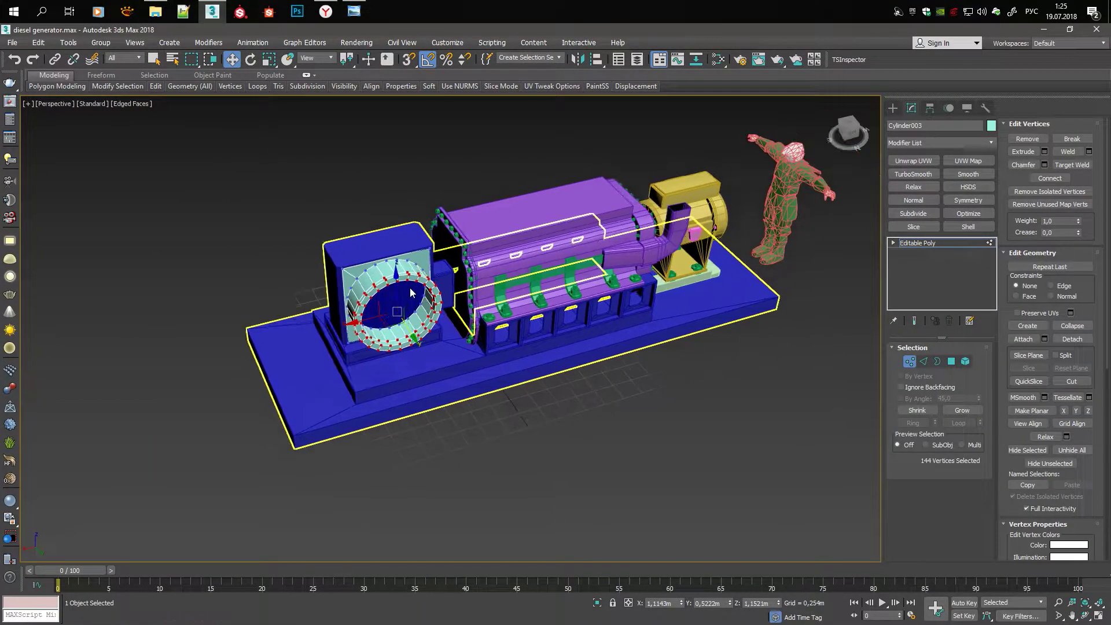
{"action": "key", "text": "z"}
{"action": "key", "text": "4"}
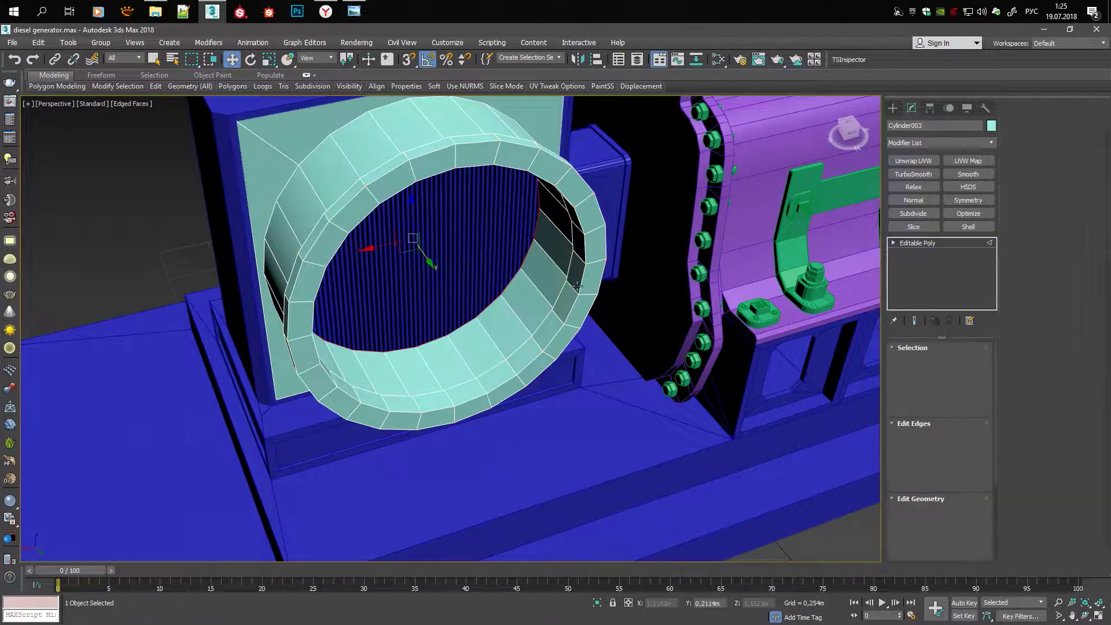
{"action": "key", "text": "r"}
{"action": "left_click_drag", "start_coordinate": [446, 287], "coordinate": [489, 429]}
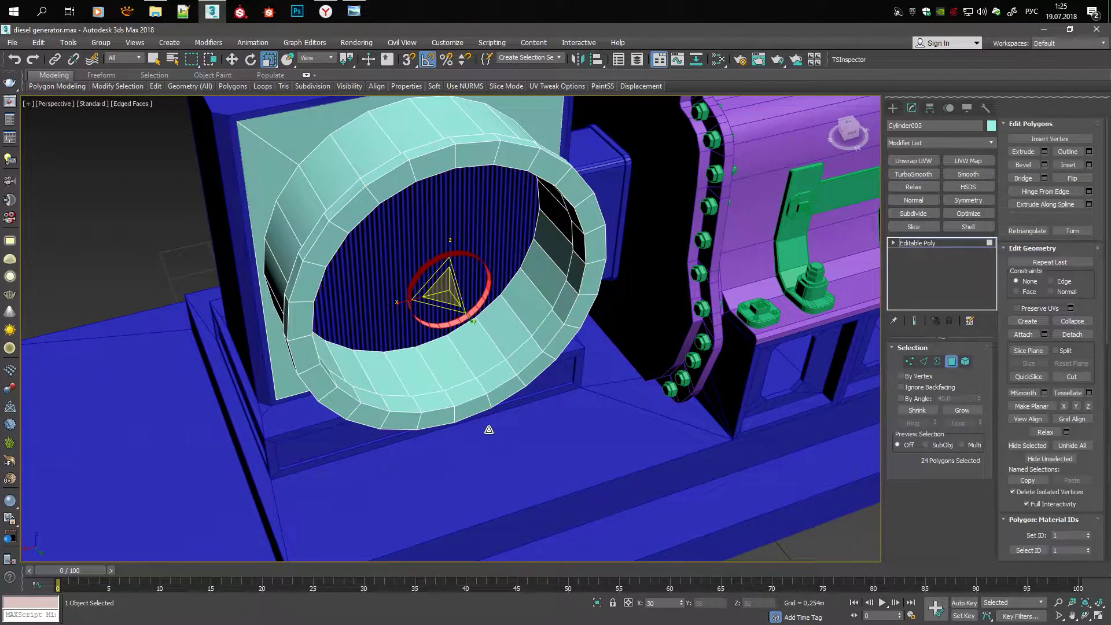
{"action": "key", "text": "Return"}
{"action": "scroll", "coordinate": [512, 266], "scroll_direction": "up", "scroll_amount": 3}
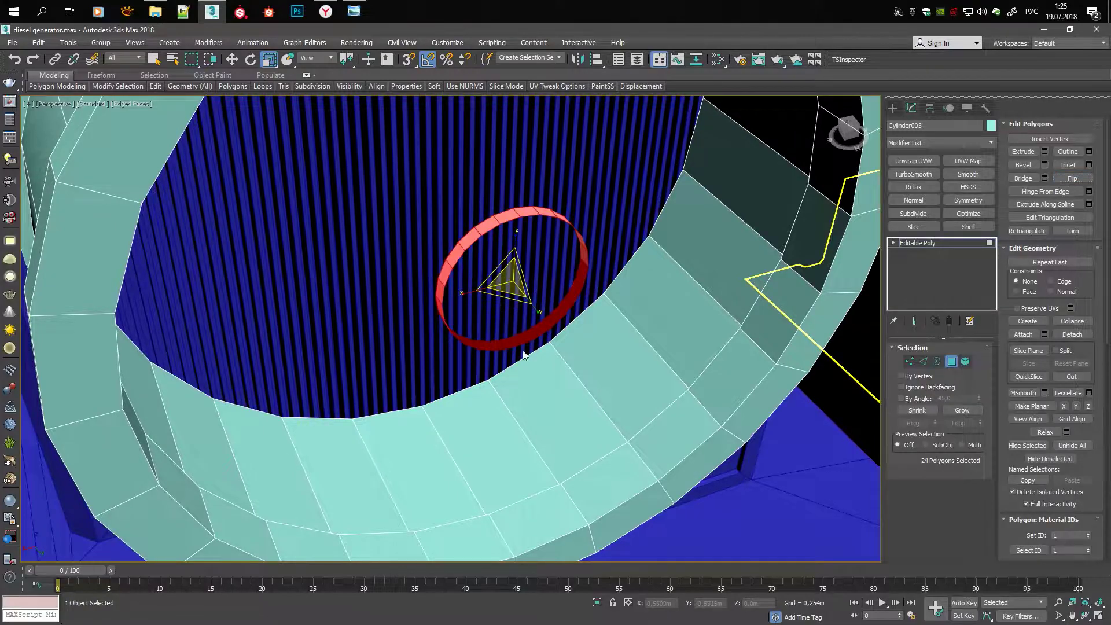
Inspect the small hub ring in Border mode and check the generator reference photo
{"action": "key", "text": "3"}
{"action": "middle_click_drag", "start_coordinate": [524, 354], "coordinate": [589, 313], "text": "alt"}
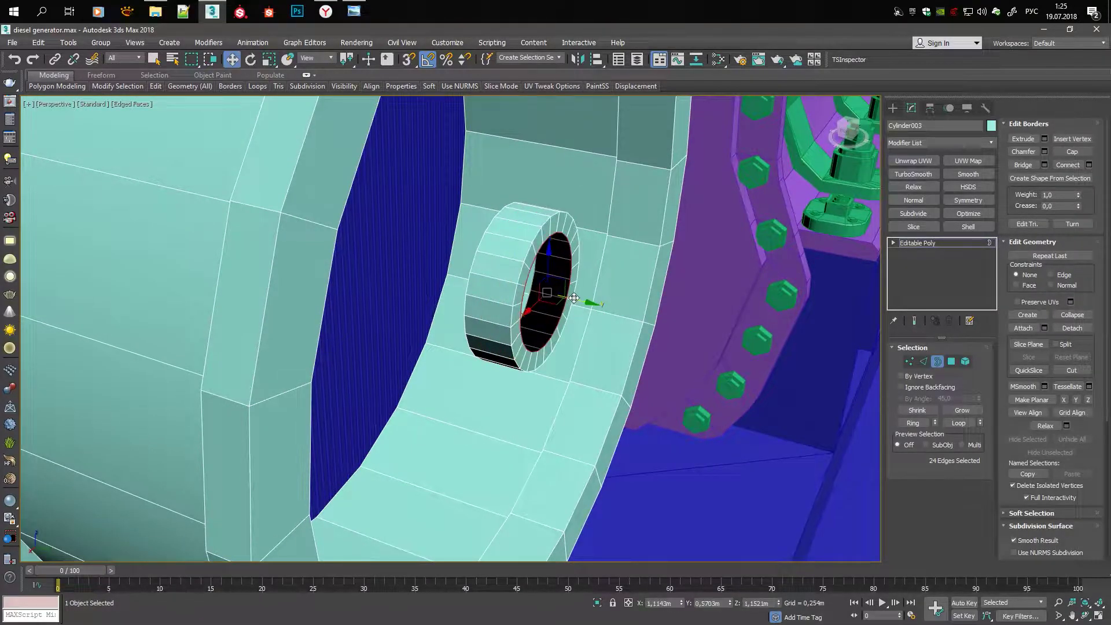
{"action": "scroll", "coordinate": [606, 313], "scroll_direction": "down", "scroll_amount": 3}
{"action": "left_click", "coordinate": [354, 11]}
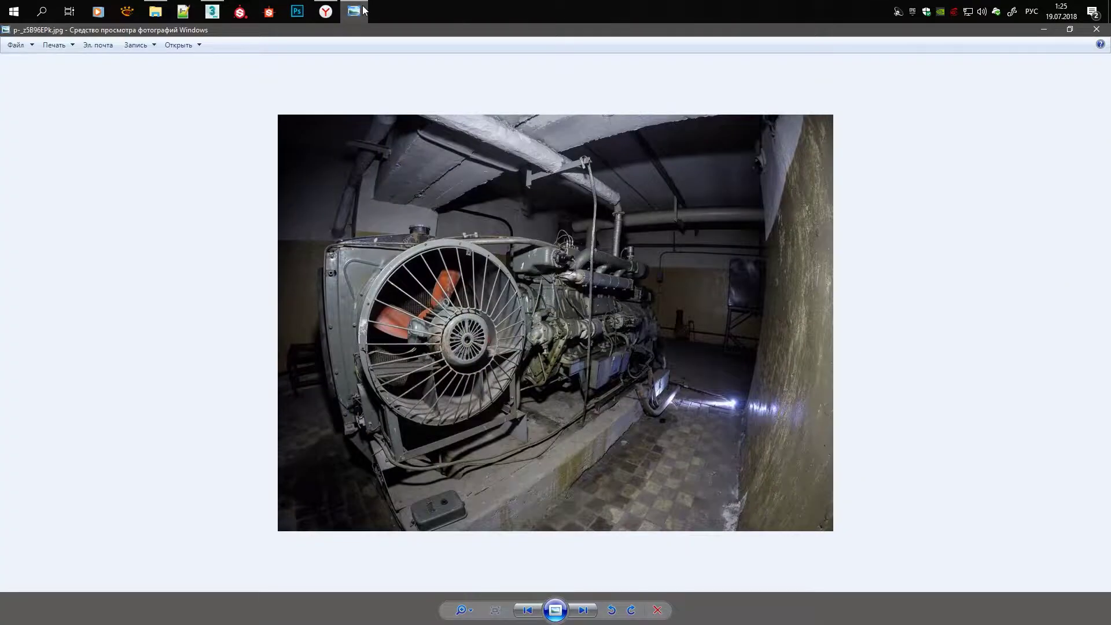
{"action": "left_click", "coordinate": [363, 9]}
{"action": "mouse_move", "coordinate": [574, 322]}
{"action": "middle_mouse_down", "text": "alt"}
{"action": "mouse_move", "coordinate": [519, 273]}
{"action": "mouse_move", "coordinate": [429, 224]}
{"action": "mouse_move", "coordinate": [486, 236]}
{"action": "middle_mouse_up", "text": "alt"}
{"action": "scroll", "coordinate": [526, 242], "scroll_direction": "up", "scroll_amount": 3}
Scale down the hub's rear end with snapping off so it tapers toward the radiator
{"action": "key", "text": "s"}
{"action": "key", "text": "w"}
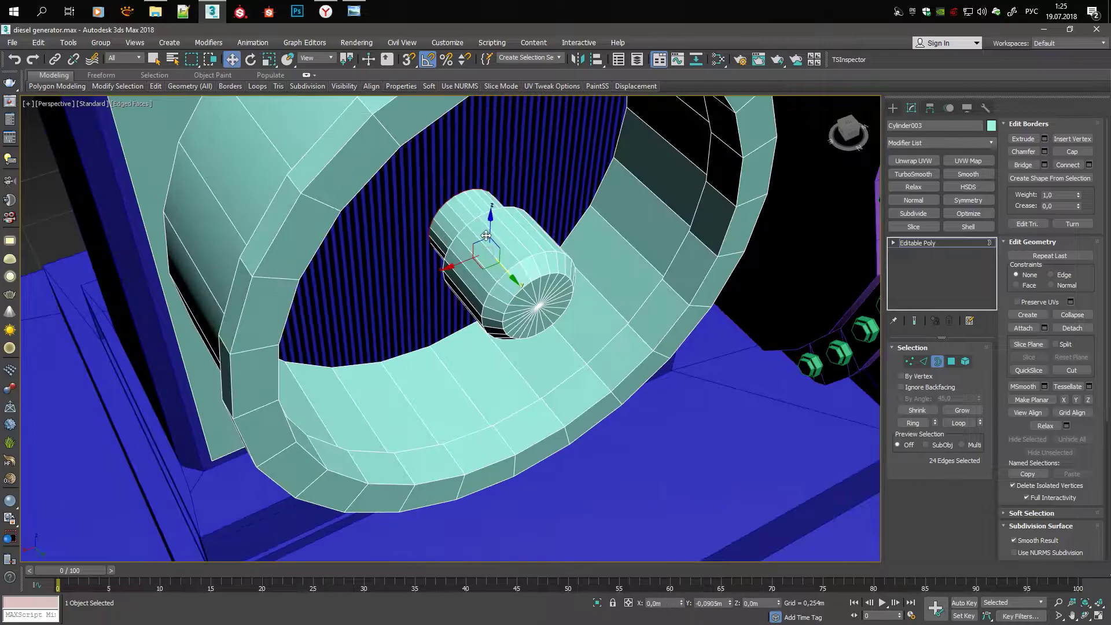
{"action": "middle_click_drag", "start_coordinate": [592, 210], "coordinate": [442, 166], "text": "alt"}
{"action": "middle_click_drag", "start_coordinate": [416, 213], "coordinate": [496, 307], "text": "alt"}
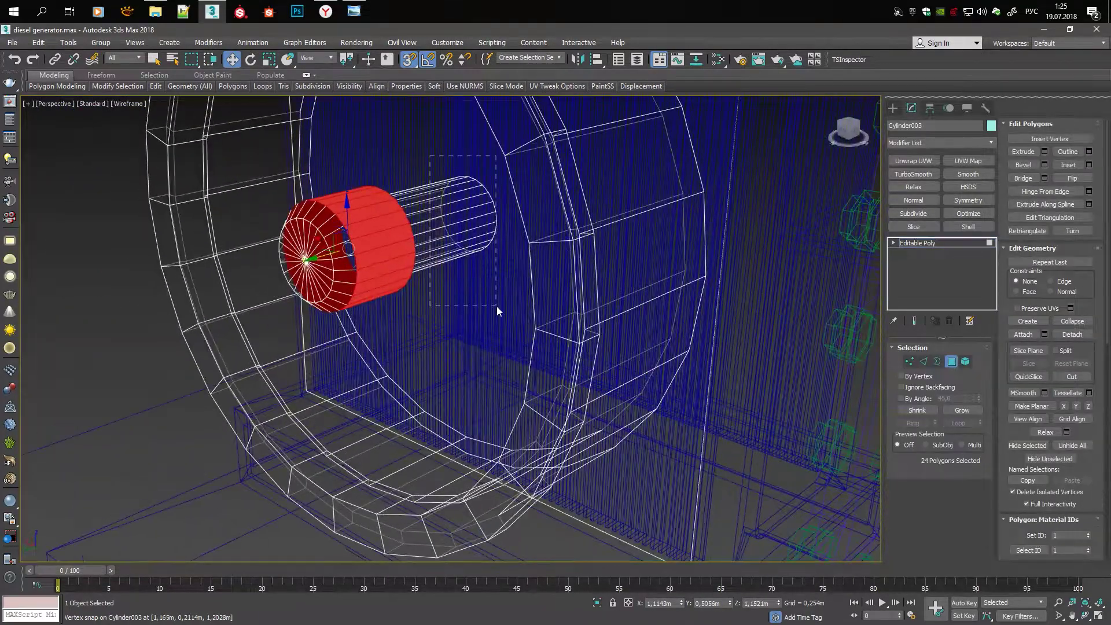
{"action": "key", "text": "F3"}
{"action": "key", "text": "r"}
{"action": "middle_click_drag", "start_coordinate": [433, 223], "coordinate": [673, 209], "text": "alt"}
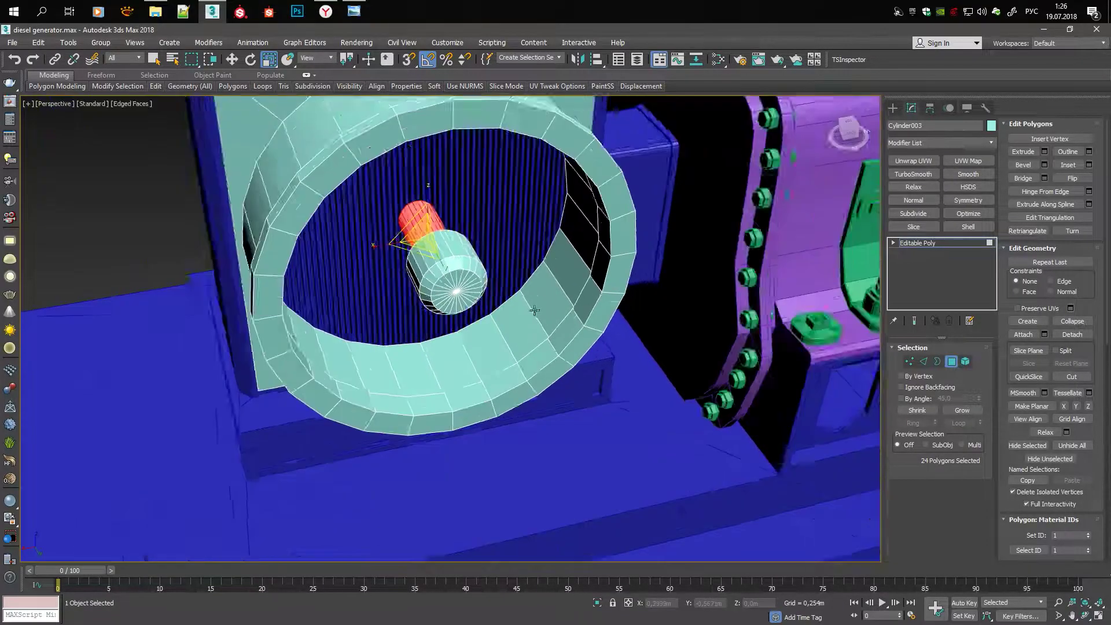
{"action": "mouse_move", "coordinate": [863, 258]}
{"action": "middle_mouse_down", "text": "alt"}
{"action": "mouse_move", "coordinate": [428, 276]}
{"action": "mouse_move", "coordinate": [463, 249]}
{"action": "middle_mouse_up", "text": "alt"}
Draw a thin box snapped to the hub's edge and convert it to Editable Poly
{"action": "left_click", "coordinate": [893, 107]}
{"action": "left_click", "coordinate": [916, 177]}
{"action": "scroll", "coordinate": [478, 247], "scroll_direction": "up", "scroll_amount": 3}
{"action": "key", "text": "s"}
{"action": "left_click_drag", "start_coordinate": [478, 247], "coordinate": [415, 218]}
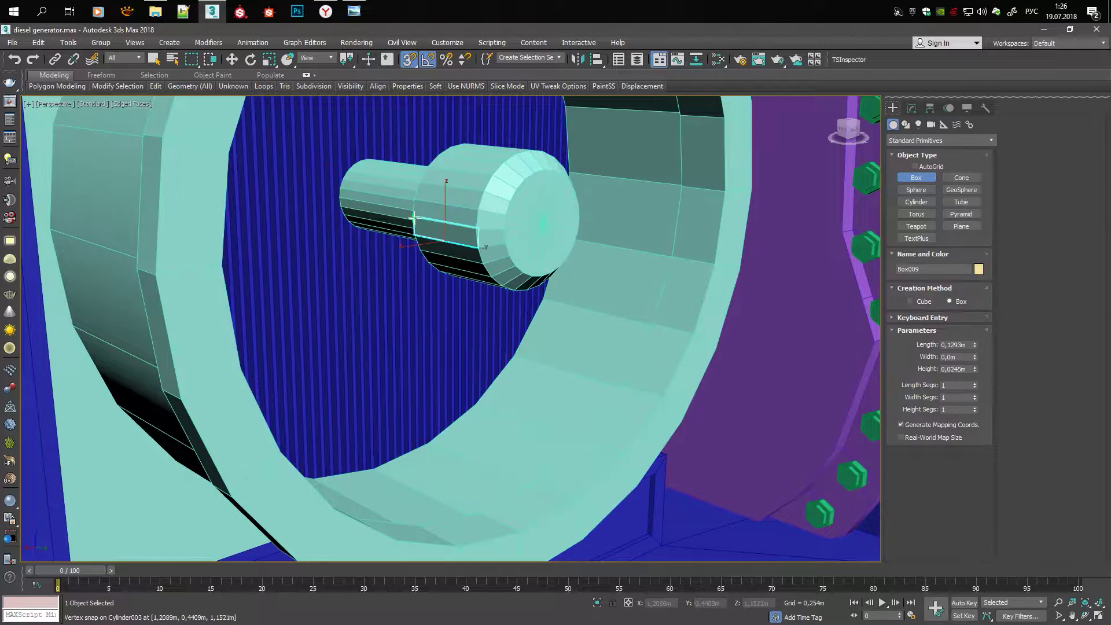
{"action": "middle_click_drag", "start_coordinate": [665, 289], "coordinate": [520, 261], "text": "alt"}
{"action": "right_click", "coordinate": [469, 252]}
{"action": "left_click", "coordinate": [509, 347]}
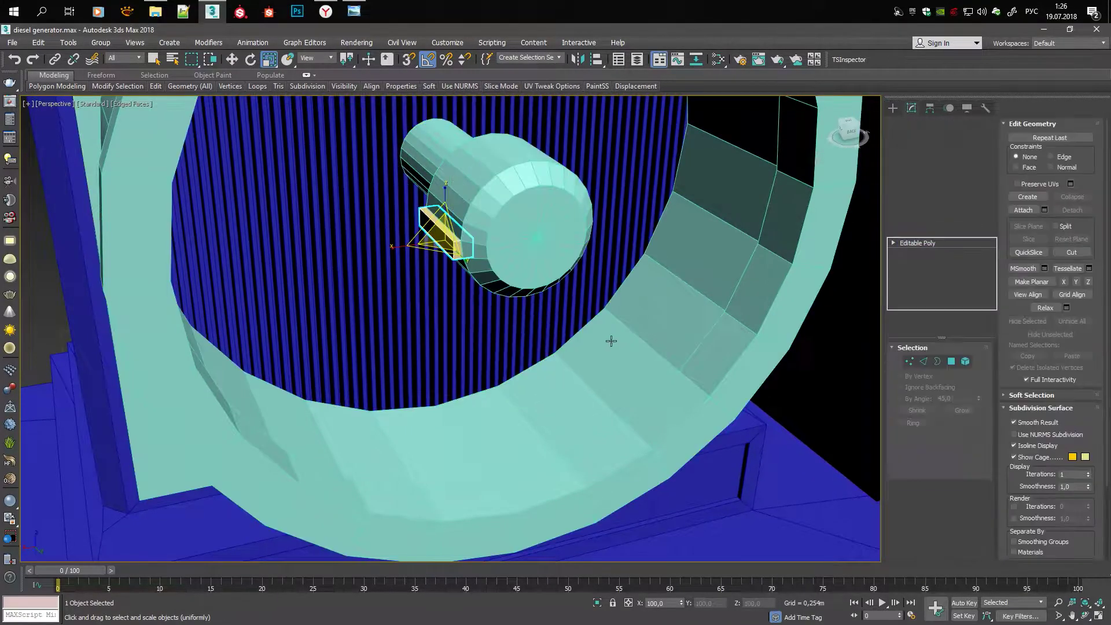
Stretch the box's end faces to snap onto the outer ring and the hub
{"action": "key", "text": "w"}
{"action": "middle_click_drag", "start_coordinate": [442, 241], "coordinate": [405, 231], "text": "alt"}
{"action": "left_click_drag", "start_coordinate": [405, 231], "coordinate": [185, 271]}
{"action": "mouse_move", "coordinate": [185, 271]}
{"action": "middle_mouse_down", "text": "alt"}
{"action": "mouse_move", "coordinate": [228, 307]}
{"action": "mouse_move", "coordinate": [231, 262]}
{"action": "mouse_move", "coordinate": [179, 223]}
{"action": "middle_mouse_up", "text": "alt"}
{"action": "scroll", "coordinate": [239, 132], "scroll_direction": "up", "scroll_amount": 3}
{"action": "mouse_move", "coordinate": [238, 132]}
{"action": "middle_mouse_down", "text": "alt"}
{"action": "mouse_move", "coordinate": [143, 226]}
{"action": "mouse_move", "coordinate": [419, 219]}
{"action": "middle_mouse_up", "text": "alt"}
{"action": "scroll", "coordinate": [103, 220], "scroll_direction": "down", "scroll_amount": 3}
{"action": "left_click", "coordinate": [149, 249]}
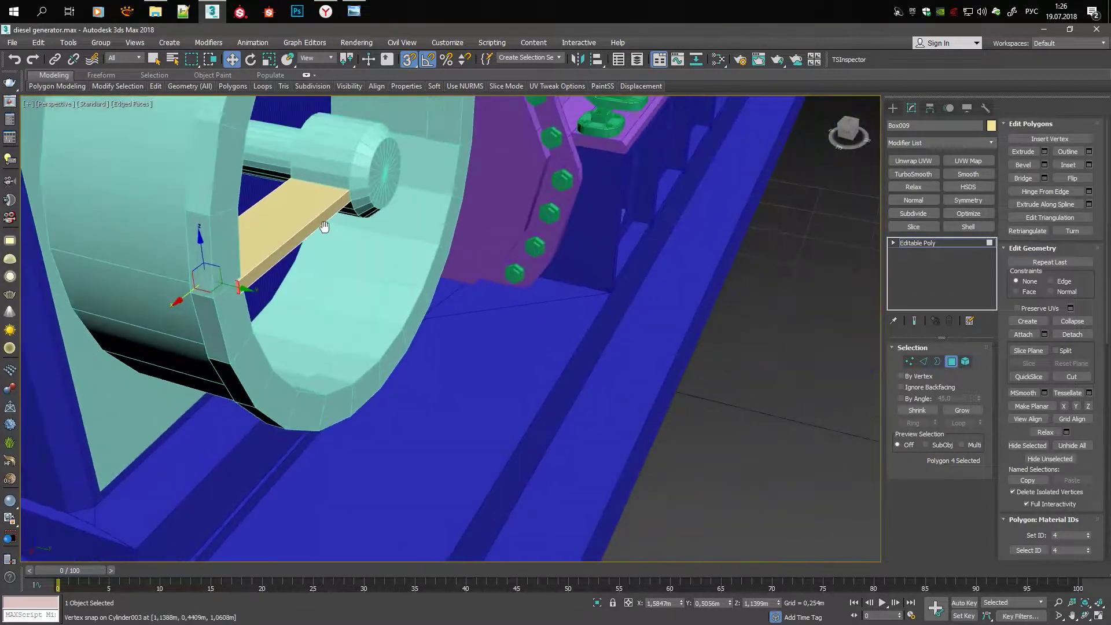
{"action": "left_click_drag", "start_coordinate": [420, 219], "coordinate": [360, 199]}
Select the hub cylinder's vertices and nudge them to line up with the bar
{"action": "left_click", "coordinate": [428, 151]}
{"action": "key", "text": "1"}
{"action": "key", "text": "ctrl+a"}
{"action": "key", "text": "F3"}
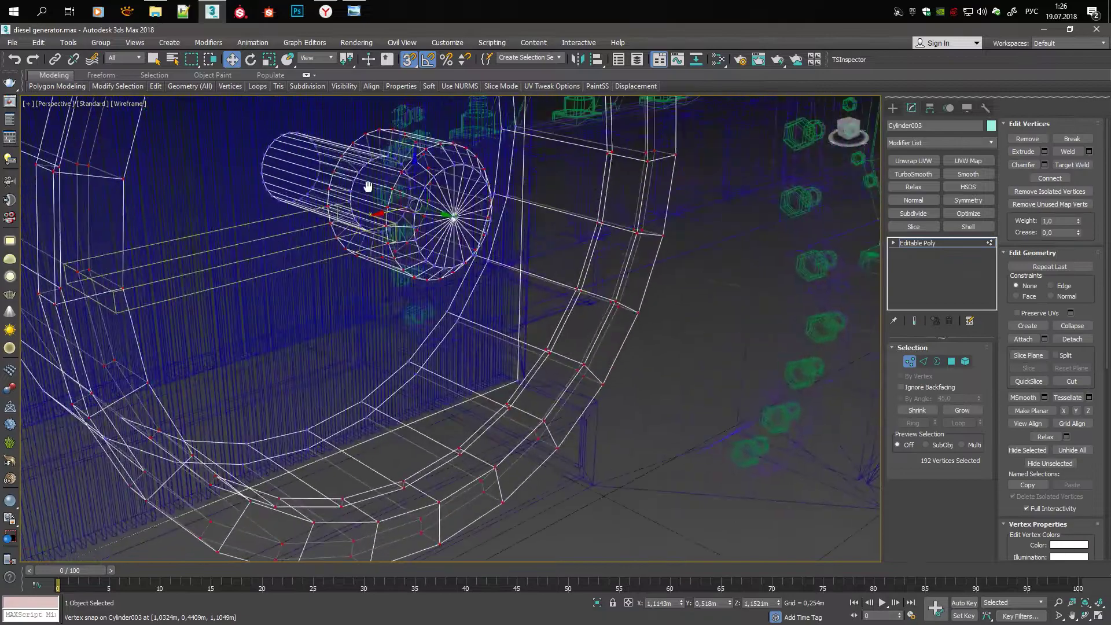
{"action": "middle_click_drag", "start_coordinate": [364, 129], "coordinate": [363, 188], "text": "alt"}
{"action": "left_click_drag", "start_coordinate": [498, 301], "coordinate": [498, 301]}
{"action": "middle_click_drag", "start_coordinate": [499, 301], "coordinate": [218, 137], "text": "alt"}
{"action": "key", "text": "F3"}
{"action": "mouse_move", "coordinate": [390, 300]}
{"action": "middle_mouse_down", "text": "alt"}
{"action": "mouse_move", "coordinate": [272, 223]}
{"action": "mouse_move", "coordinate": [374, 236]}
{"action": "mouse_move", "coordinate": [272, 208]}
{"action": "middle_mouse_up", "text": "alt"}
{"action": "key", "text": "w"}
{"action": "key", "text": "F3"}
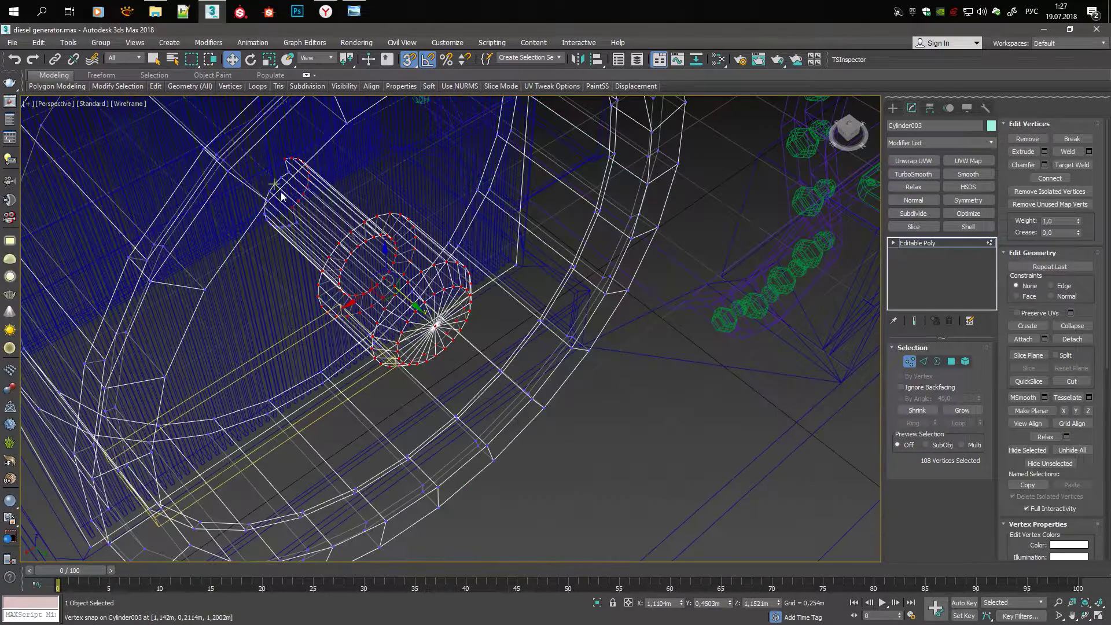
{"action": "left_click_drag", "start_coordinate": [239, 163], "coordinate": [281, 195]}
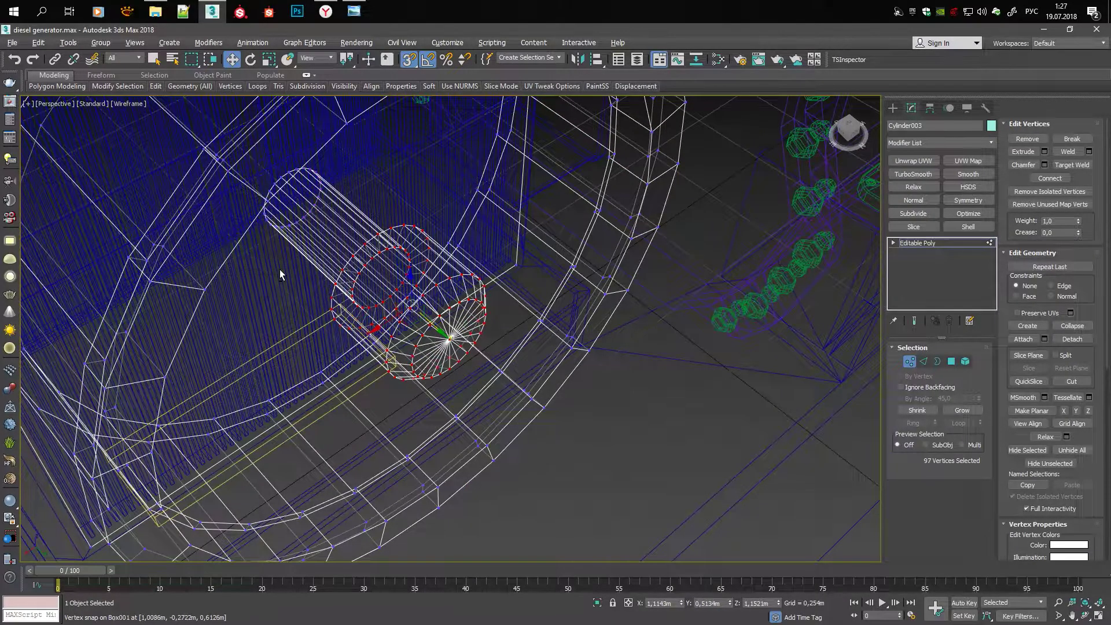
{"action": "key", "text": "F3"}
Select the bar and switch to editing its polygons, clearing the face selection
{"action": "middle_click_drag", "start_coordinate": [289, 324], "coordinate": [321, 382], "text": "alt"}
{"action": "key", "text": "1"}
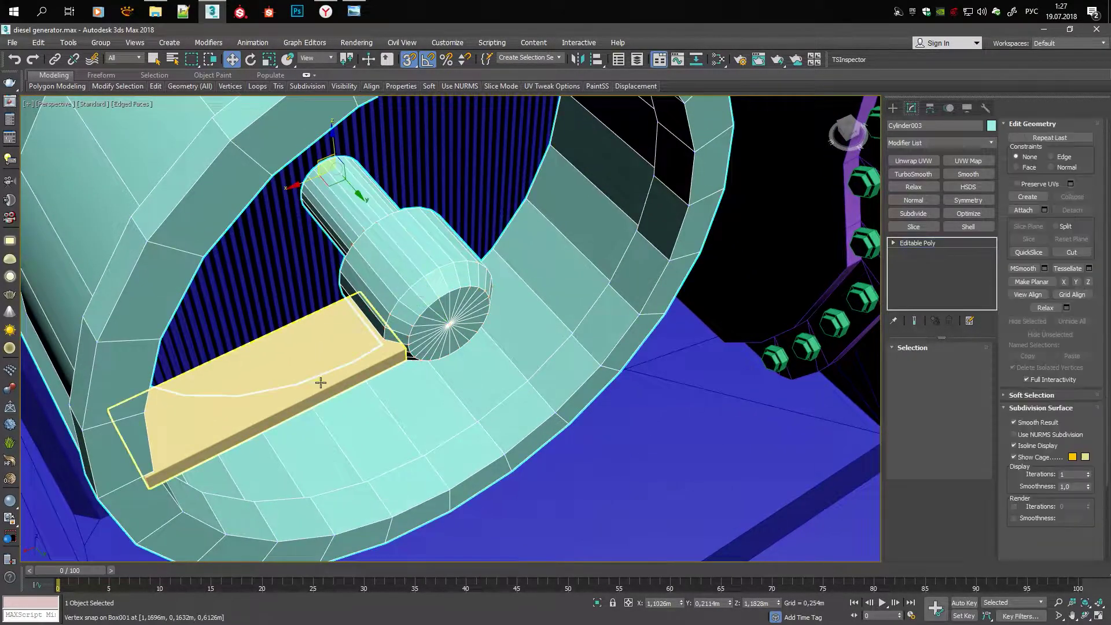
{"action": "left_click", "coordinate": [320, 382]}
{"action": "key", "text": "4"}
{"action": "key", "text": "F3"}
{"action": "middle_click_drag", "start_coordinate": [290, 448], "coordinate": [144, 282], "text": "alt"}
{"action": "key", "text": "F3"}
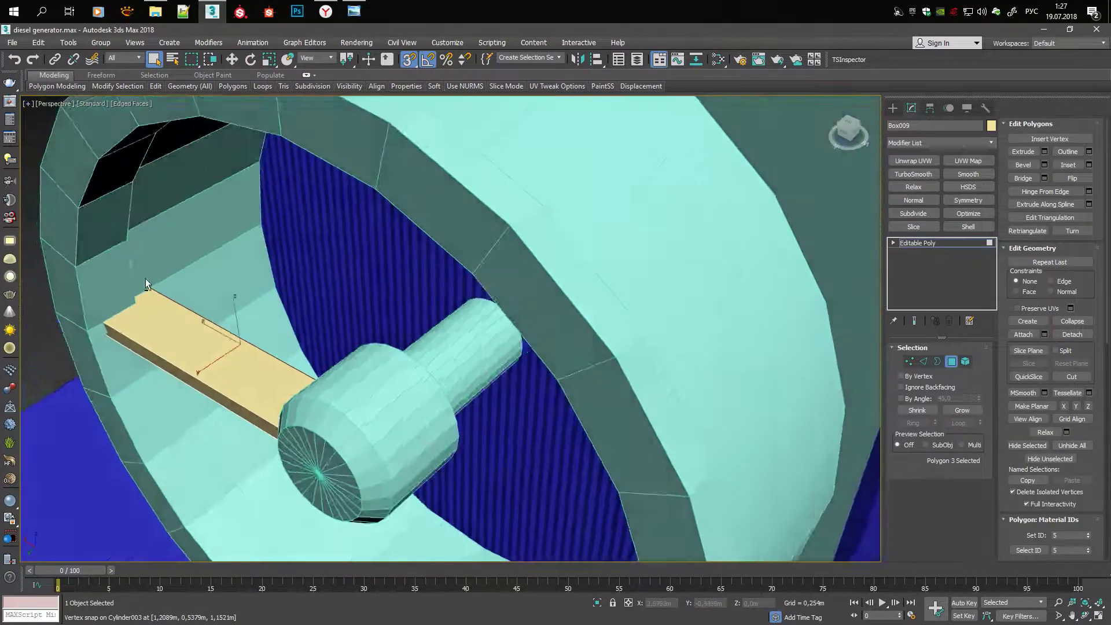
{"action": "scroll", "coordinate": [145, 279], "scroll_direction": "up", "scroll_amount": 5}
{"action": "key", "text": "w"}
{"action": "left_click", "coordinate": [342, 148]}
With snapping on, snap the bar's end vertices onto the hub
{"action": "scroll", "coordinate": [303, 252], "scroll_direction": "down", "scroll_amount": 3}
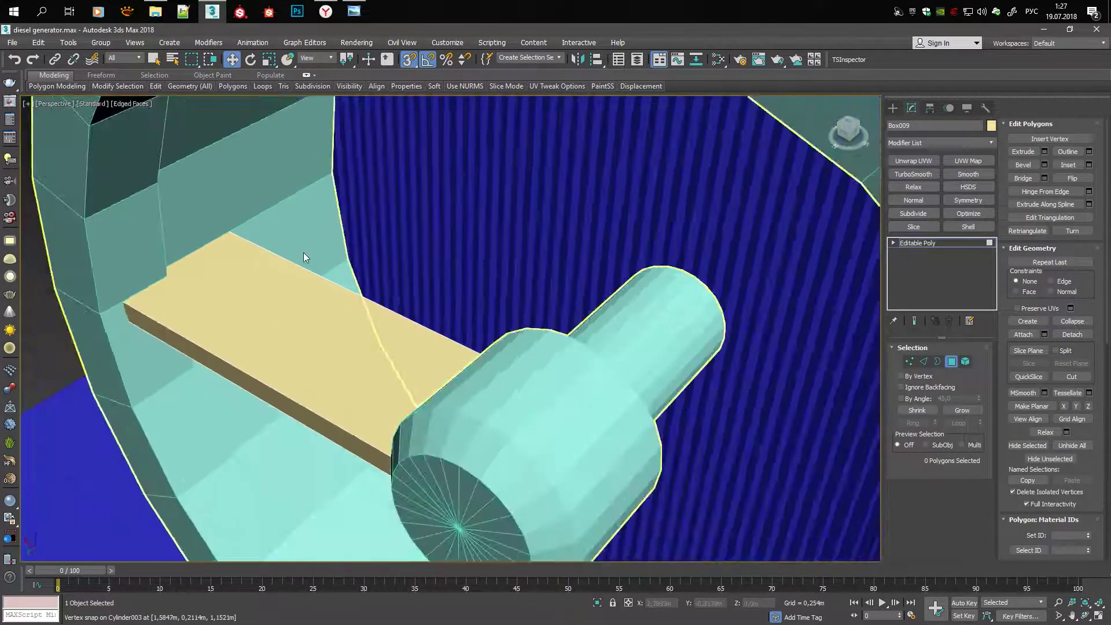
{"action": "mouse_move", "coordinate": [303, 252]}
{"action": "middle_mouse_down", "text": "alt"}
{"action": "mouse_move", "coordinate": [343, 273]}
{"action": "mouse_move", "coordinate": [260, 191]}
{"action": "mouse_move", "coordinate": [313, 261]}
{"action": "middle_mouse_up", "text": "alt"}
{"action": "left_click", "coordinate": [260, 191]}
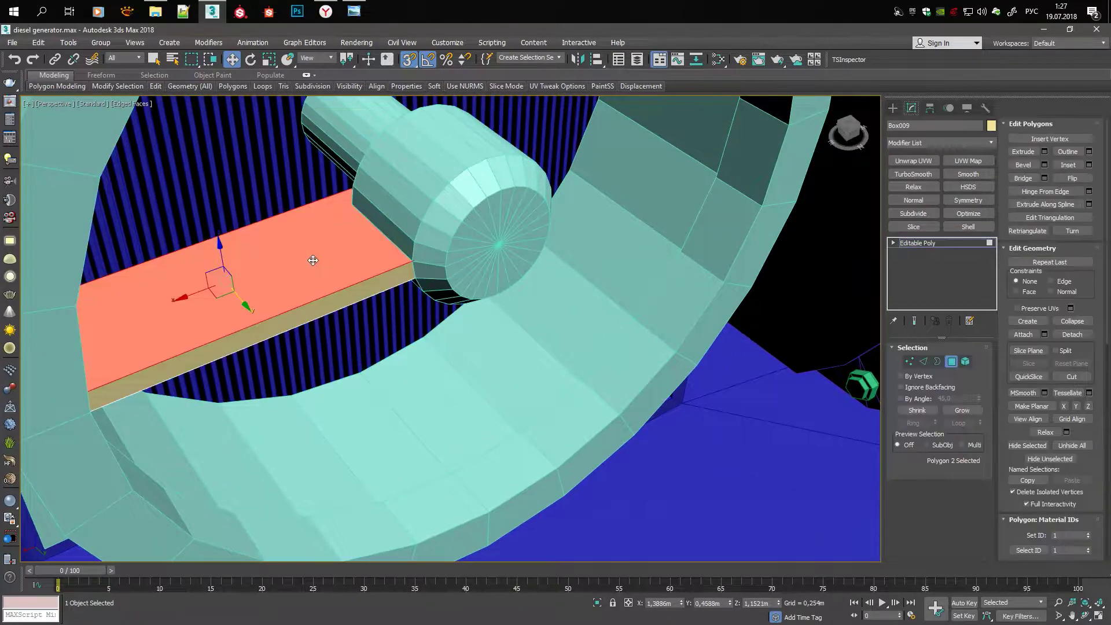
{"action": "mouse_move", "coordinate": [224, 266]}
{"action": "middle_mouse_down", "text": "alt"}
{"action": "mouse_move", "coordinate": [253, 224]}
{"action": "mouse_move", "coordinate": [165, 247]}
{"action": "middle_mouse_up", "text": "alt"}
{"action": "key", "text": "1"}
{"action": "key", "text": "s"}
{"action": "left_click_drag", "start_coordinate": [131, 279], "coordinate": [162, 167]}
{"action": "scroll", "coordinate": [162, 167], "scroll_direction": "down", "scroll_amount": 5}
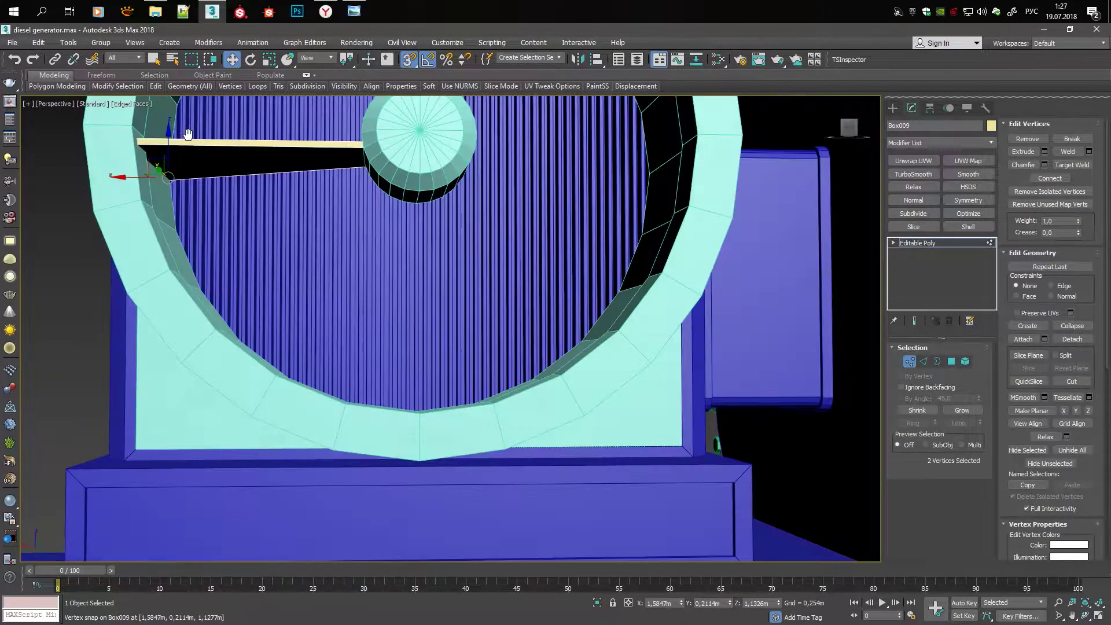
{"action": "mouse_move", "coordinate": [162, 167]}
{"action": "middle_mouse_down", "text": "alt"}
{"action": "mouse_move", "coordinate": [188, 164]}
{"action": "mouse_move", "coordinate": [241, 207]}
{"action": "mouse_move", "coordinate": [265, 192]}
{"action": "middle_mouse_up", "text": "alt"}
Select the bar's end vertices and drag them across to the ring's far side
{"action": "left_click", "coordinate": [354, 11]}
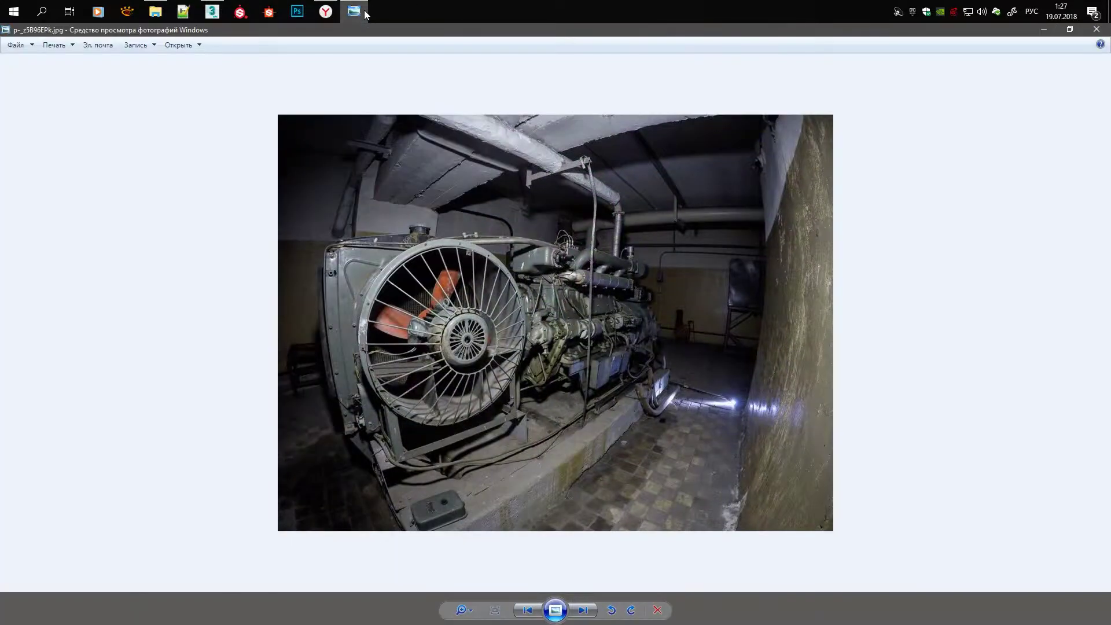
{"action": "scroll", "coordinate": [321, 168], "scroll_direction": "up", "scroll_amount": 4}
{"action": "mouse_move", "coordinate": [321, 169]}
{"action": "middle_mouse_down", "text": "alt"}
{"action": "mouse_move", "coordinate": [356, 190]}
{"action": "mouse_move", "coordinate": [324, 208]}
{"action": "middle_mouse_up", "text": "alt"}
{"action": "left_click_drag", "start_coordinate": [208, 262], "coordinate": [320, 205]}
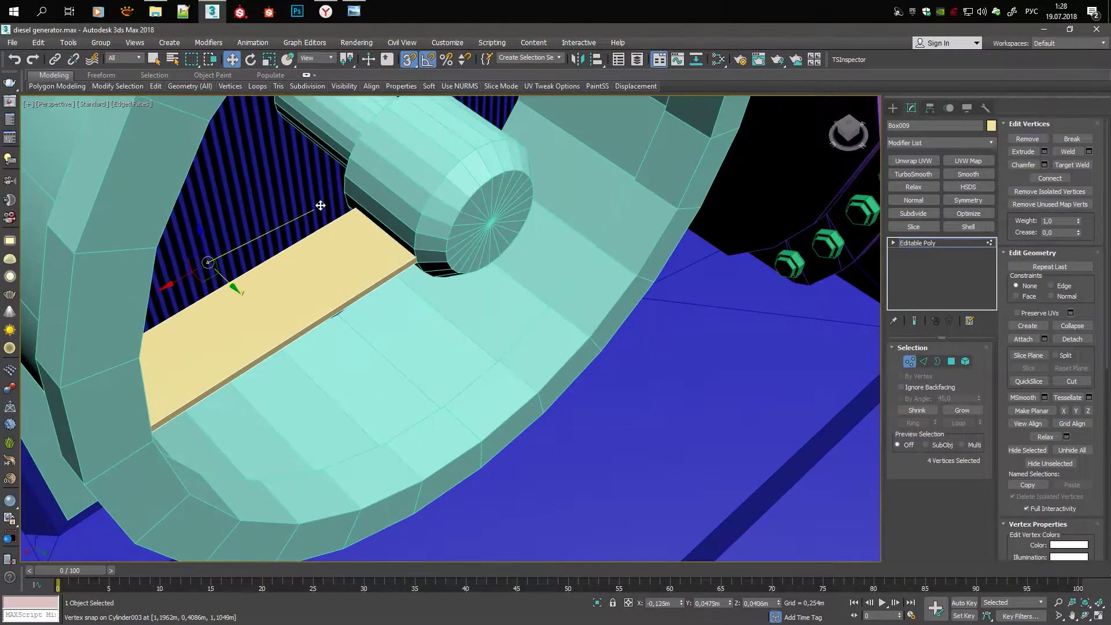
{"action": "scroll", "coordinate": [346, 197], "scroll_direction": "down", "scroll_amount": 3}
{"action": "mouse_move", "coordinate": [346, 197]}
{"action": "middle_mouse_down", "text": "alt"}
{"action": "mouse_move", "coordinate": [346, 214]}
{"action": "mouse_move", "coordinate": [369, 224]}
{"action": "mouse_move", "coordinate": [336, 175]}
{"action": "mouse_move", "coordinate": [231, 141]}
{"action": "mouse_move", "coordinate": [342, 265]}
{"action": "middle_mouse_up", "text": "alt"}
{"action": "left_click", "coordinate": [355, 10]}
{"action": "left_click", "coordinate": [354, 10]}
{"action": "scroll", "coordinate": [343, 265], "scroll_direction": "up", "scroll_amount": 2}
{"action": "left_click_drag", "start_coordinate": [381, 278], "coordinate": [597, 280]}
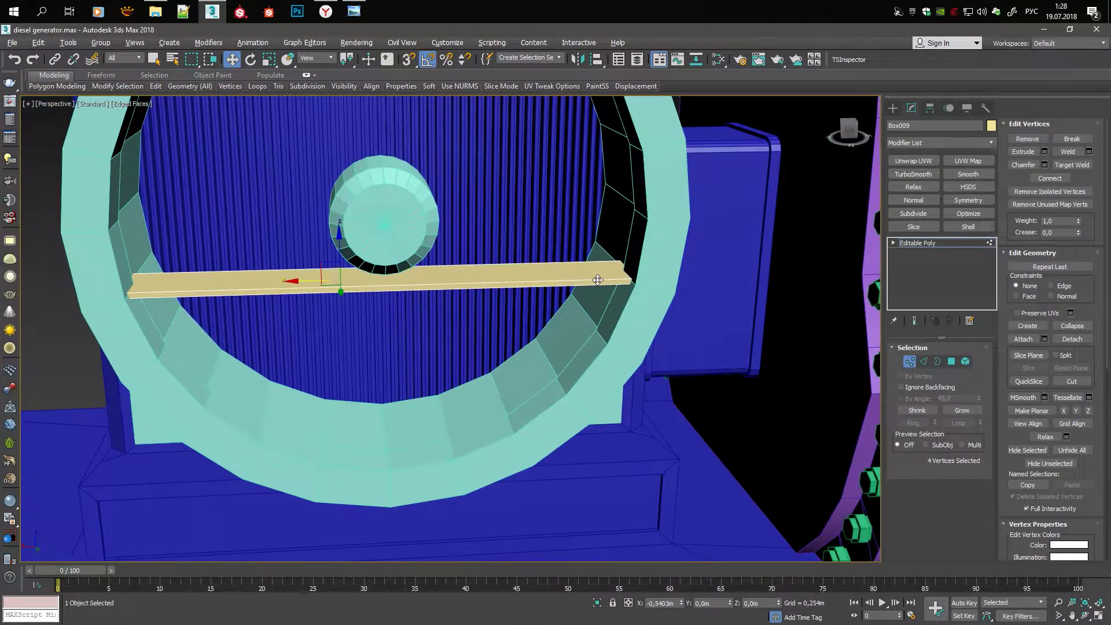
Inspect where the bar crosses the hub in wireframe view
{"action": "key", "text": "2"}
{"action": "scroll", "coordinate": [245, 232], "scroll_direction": "up", "scroll_amount": 3}
{"action": "middle_click_drag", "start_coordinate": [244, 232], "coordinate": [706, 272], "text": "alt"}
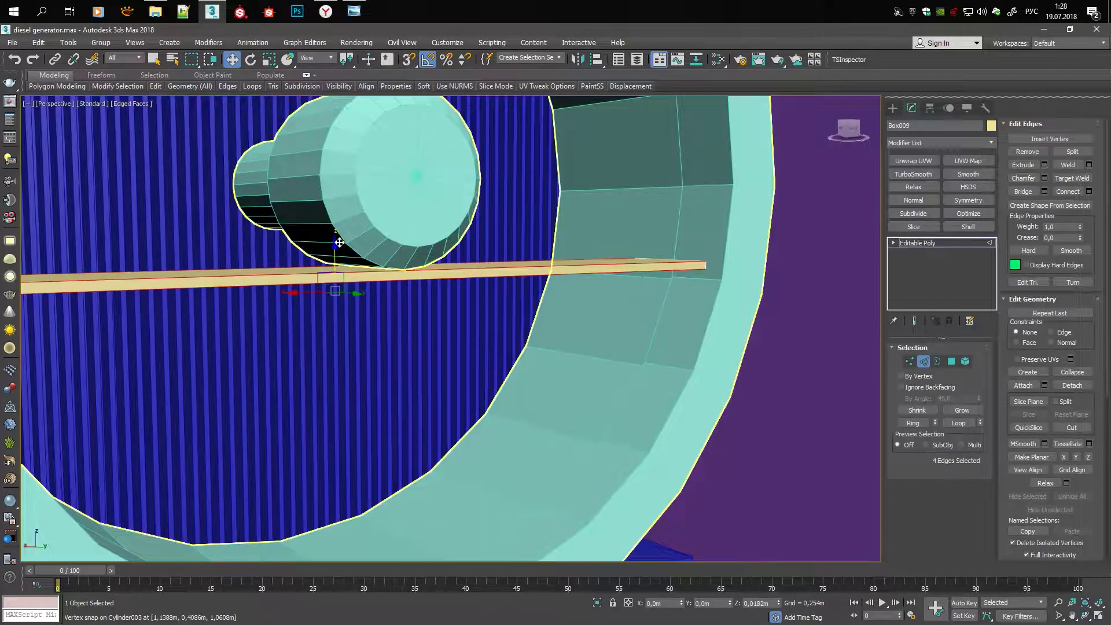
{"action": "key", "text": "F3"}
{"action": "key", "text": "F3"}
{"action": "scroll", "coordinate": [406, 272], "scroll_direction": "down", "scroll_amount": 3}
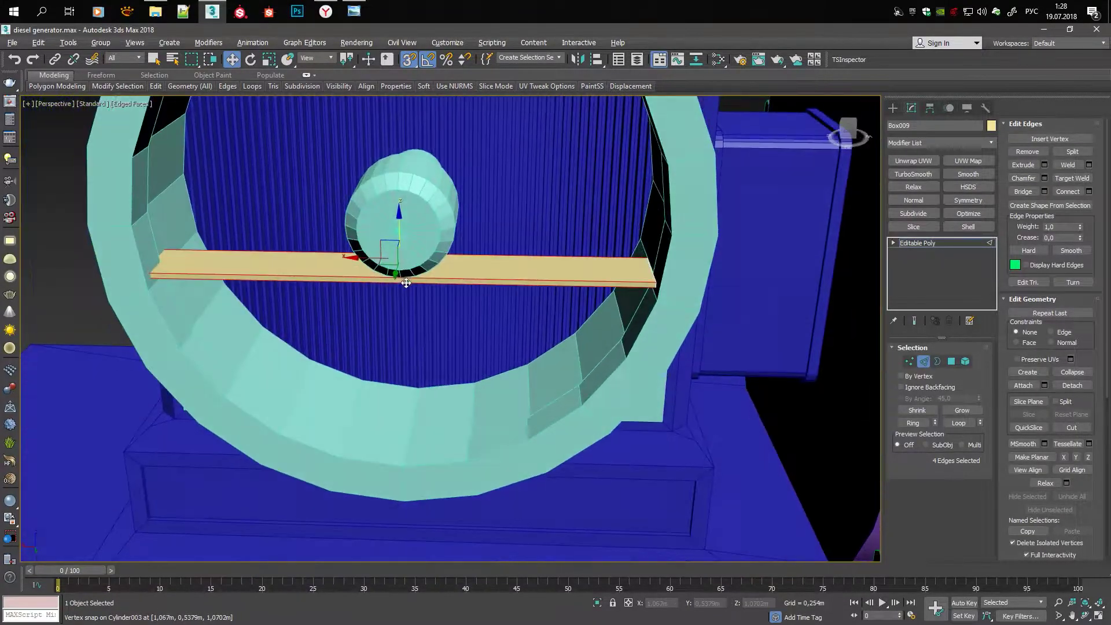
{"action": "key", "text": "F3"}
{"action": "key", "text": "F3"}
Snap the bar's end vertices onto the far side of the shroud ring
{"action": "key", "text": "1"}
{"action": "scroll", "coordinate": [657, 294], "scroll_direction": "up", "scroll_amount": 4}
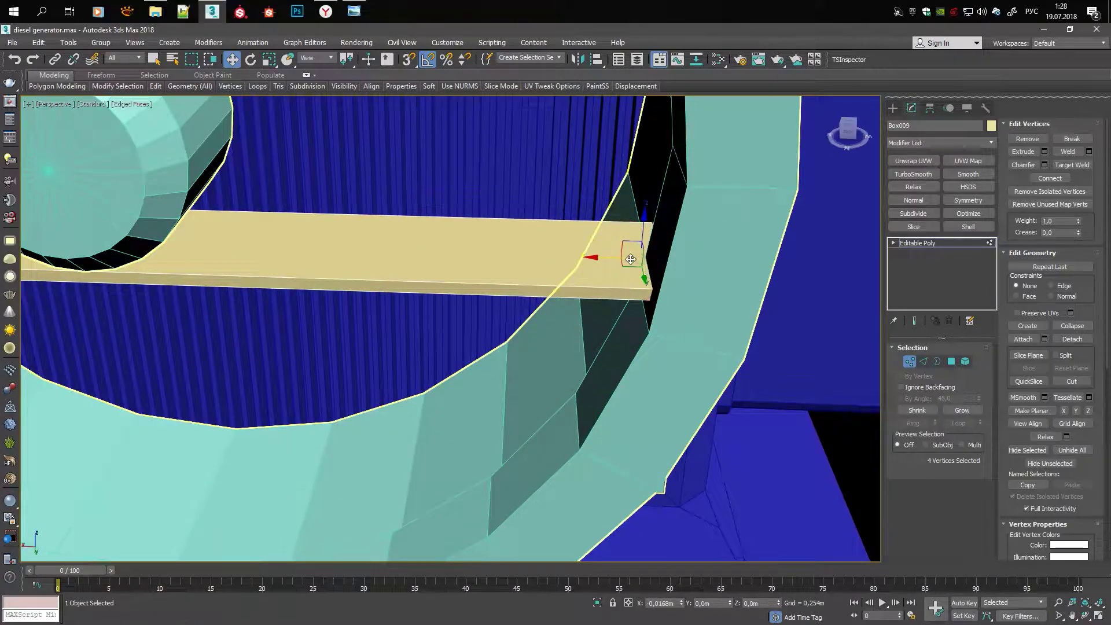
{"action": "mouse_move", "coordinate": [630, 177]}
{"action": "middle_mouse_down", "text": "alt"}
{"action": "mouse_move", "coordinate": [521, 231]}
{"action": "mouse_move", "coordinate": [421, 315]}
{"action": "middle_mouse_up", "text": "alt"}
{"action": "scroll", "coordinate": [520, 231], "scroll_direction": "down", "scroll_amount": 4}
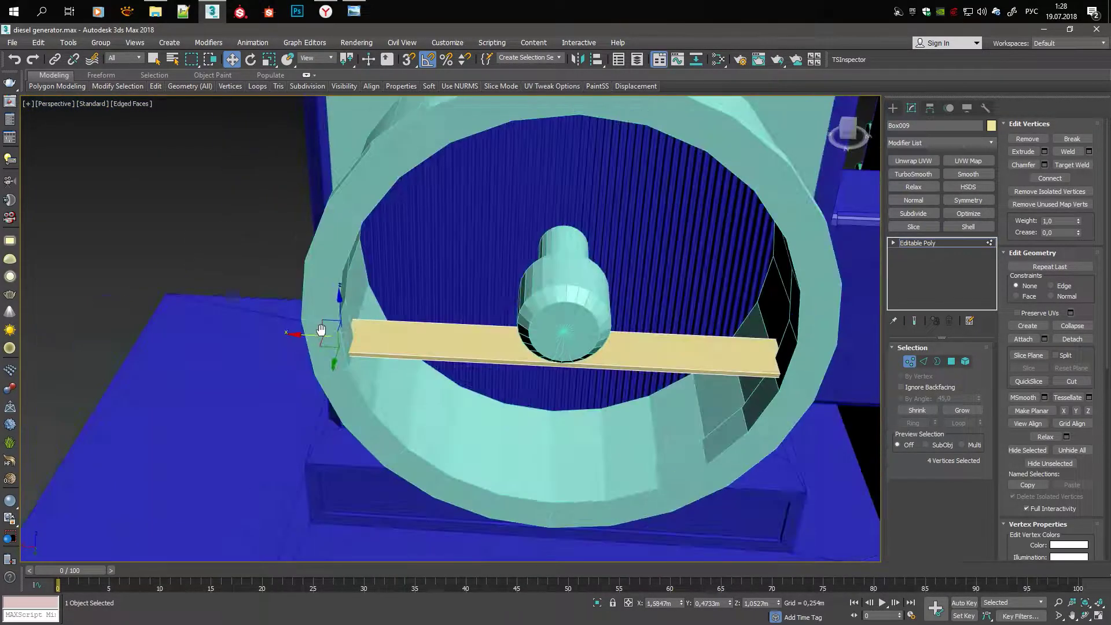
{"action": "key", "text": "F3"}
{"action": "scroll", "coordinate": [421, 315], "scroll_direction": "up", "scroll_amount": 5}
{"action": "left_click_drag", "start_coordinate": [421, 317], "coordinate": [354, 342]}
{"action": "key", "text": "F3"}
{"action": "scroll", "coordinate": [393, 358], "scroll_direction": "down", "scroll_amount": 4}
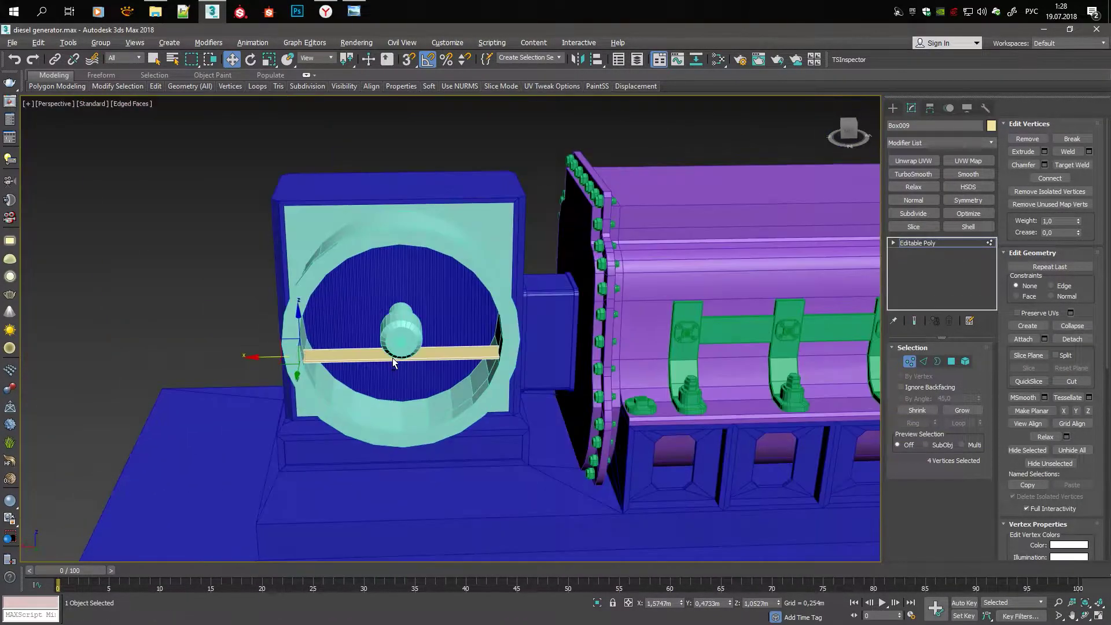
{"action": "scroll", "coordinate": [393, 358], "scroll_direction": "up", "scroll_amount": 3}
{"action": "scroll", "coordinate": [341, 278], "scroll_direction": "up", "scroll_amount": 2}
Shift-rotate a copy of the bar about 85° so it stands upright
{"action": "key", "text": "2"}
{"action": "key", "text": "4"}
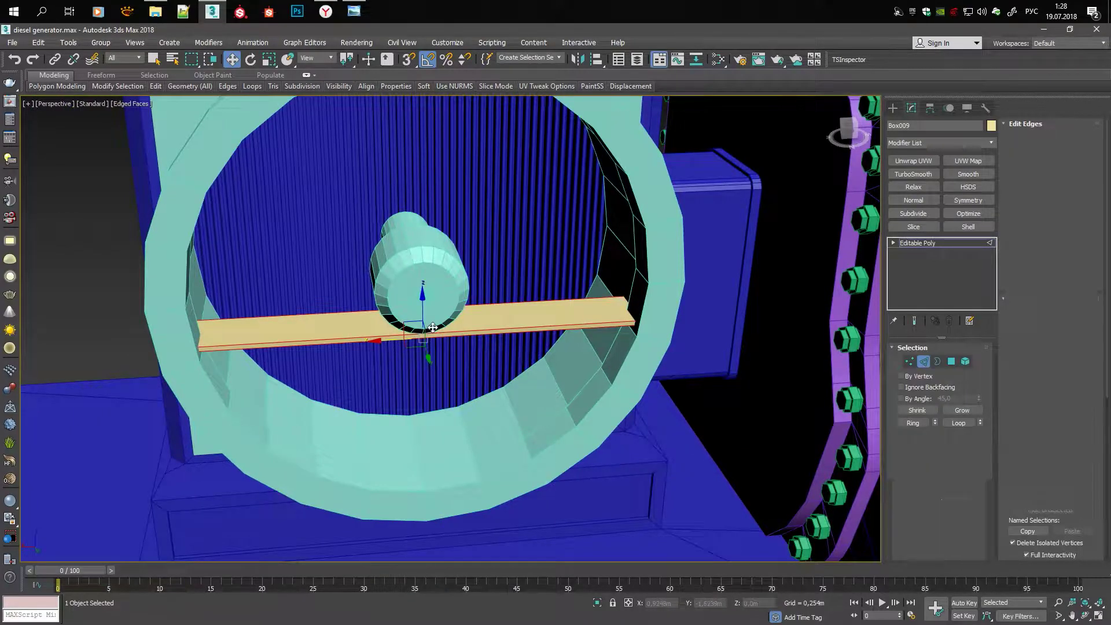
{"action": "key", "text": "e"}
{"action": "left_click_drag", "start_coordinate": [440, 293], "coordinate": [481, 324], "text": "shift"}
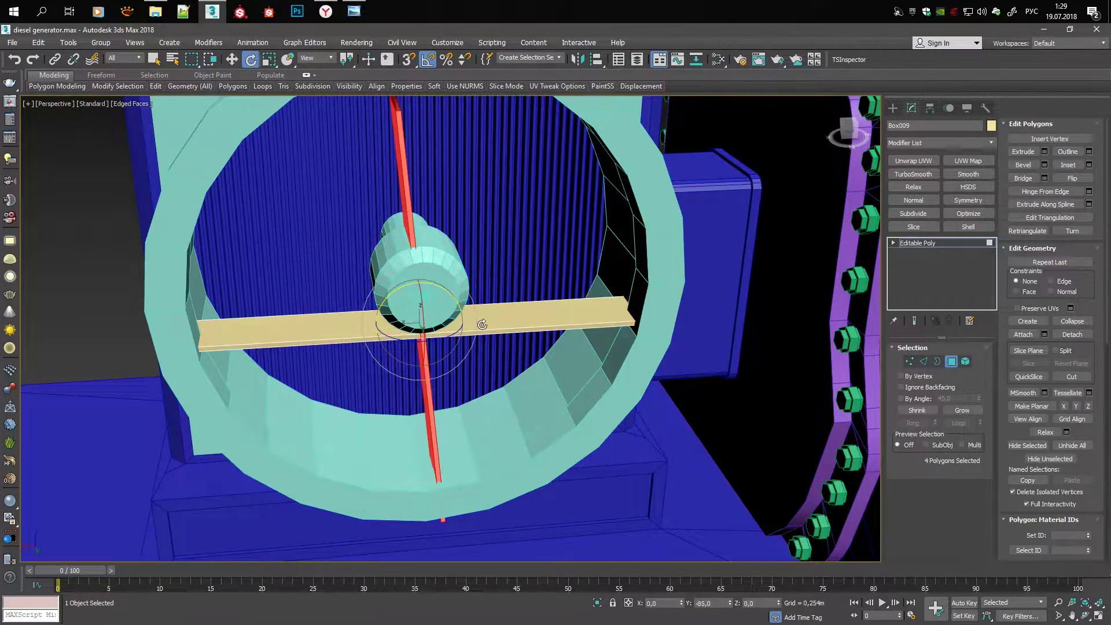
Snap the upright strip into place below the hub using element snapping
{"action": "key", "text": "1"}
{"action": "key", "text": "w"}
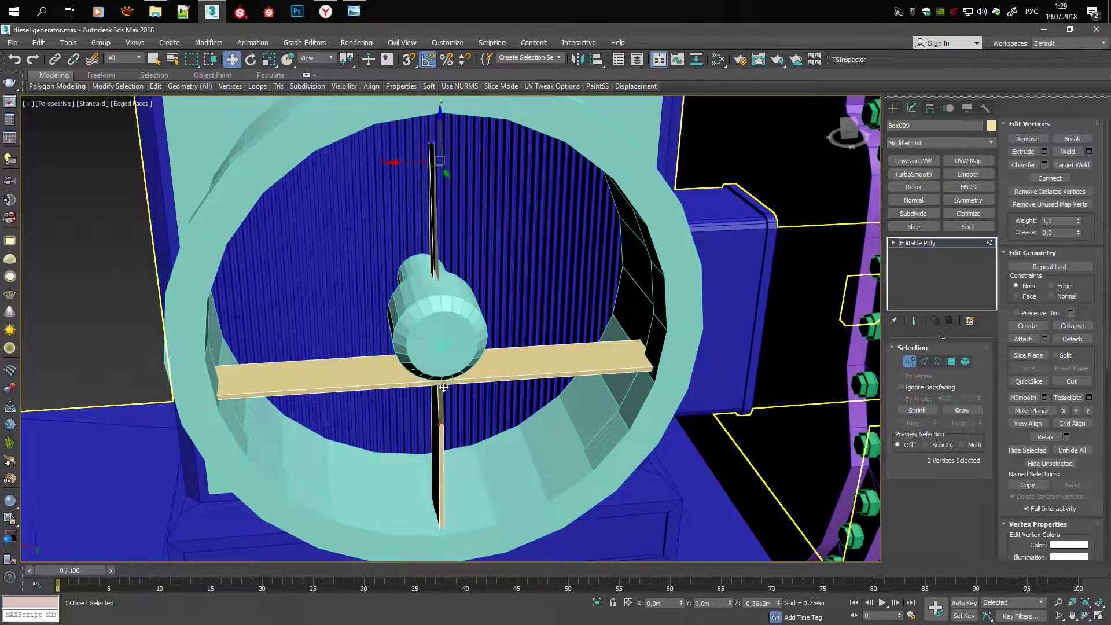
{"action": "middle_click_drag", "start_coordinate": [652, 375], "coordinate": [315, 379], "text": "alt"}
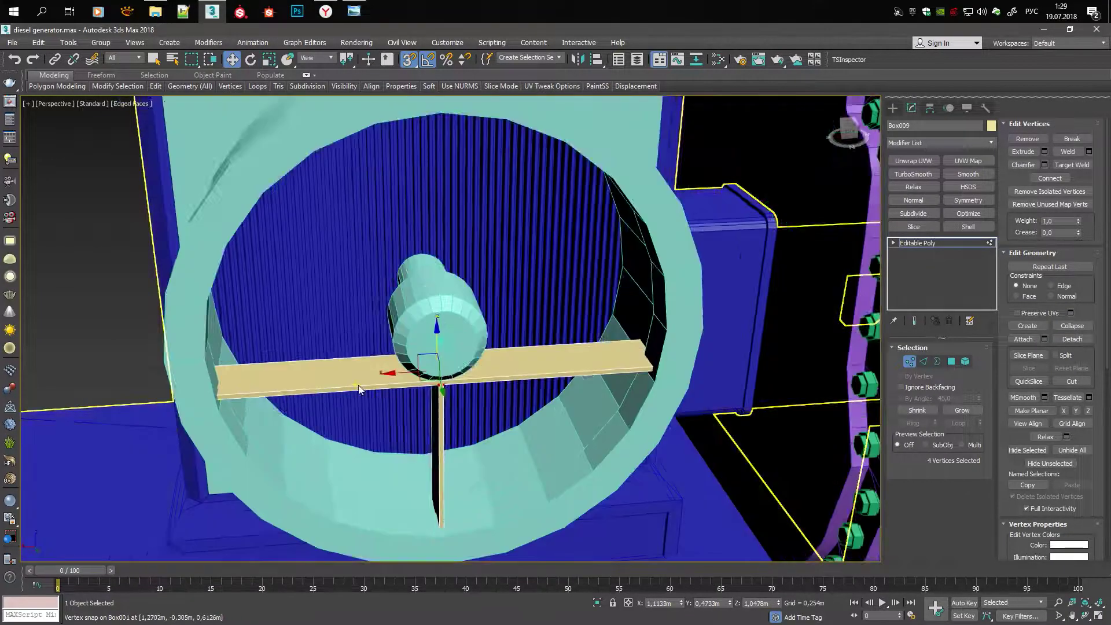
{"action": "scroll", "coordinate": [338, 256], "scroll_direction": "up", "scroll_amount": 5}
{"action": "scroll", "coordinate": [356, 207], "scroll_direction": "down", "scroll_amount": 5}
{"action": "key", "text": "4"}
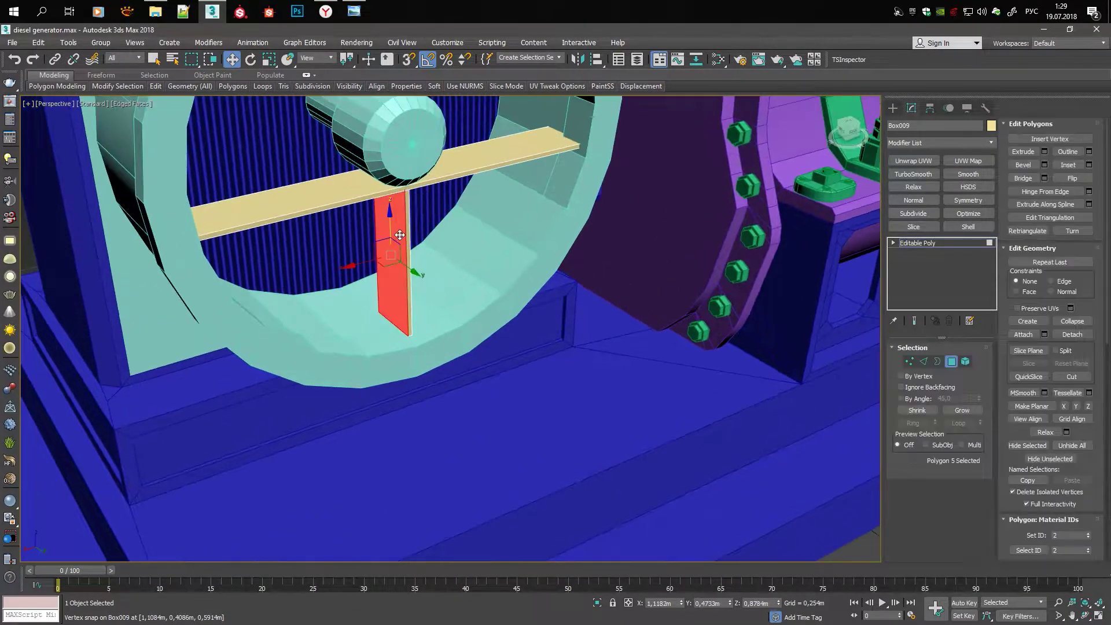
{"action": "key", "text": "5"}
{"action": "middle_click_drag", "start_coordinate": [405, 272], "coordinate": [426, 340], "text": "alt"}
{"action": "key", "text": "s"}
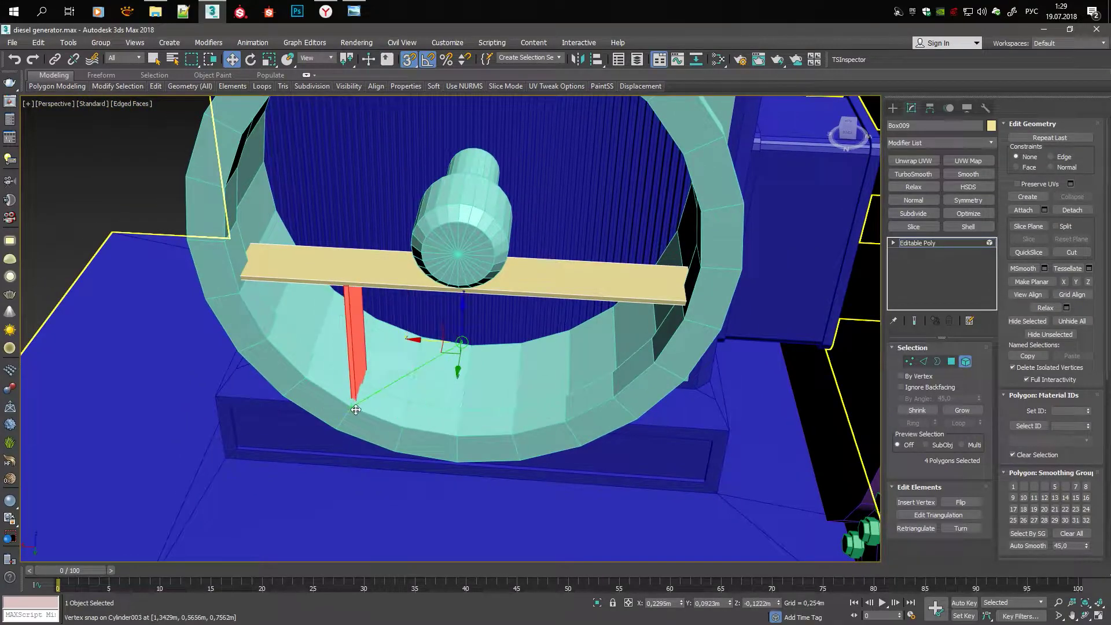
{"action": "middle_click_drag", "start_coordinate": [354, 407], "coordinate": [438, 377], "text": "alt"}
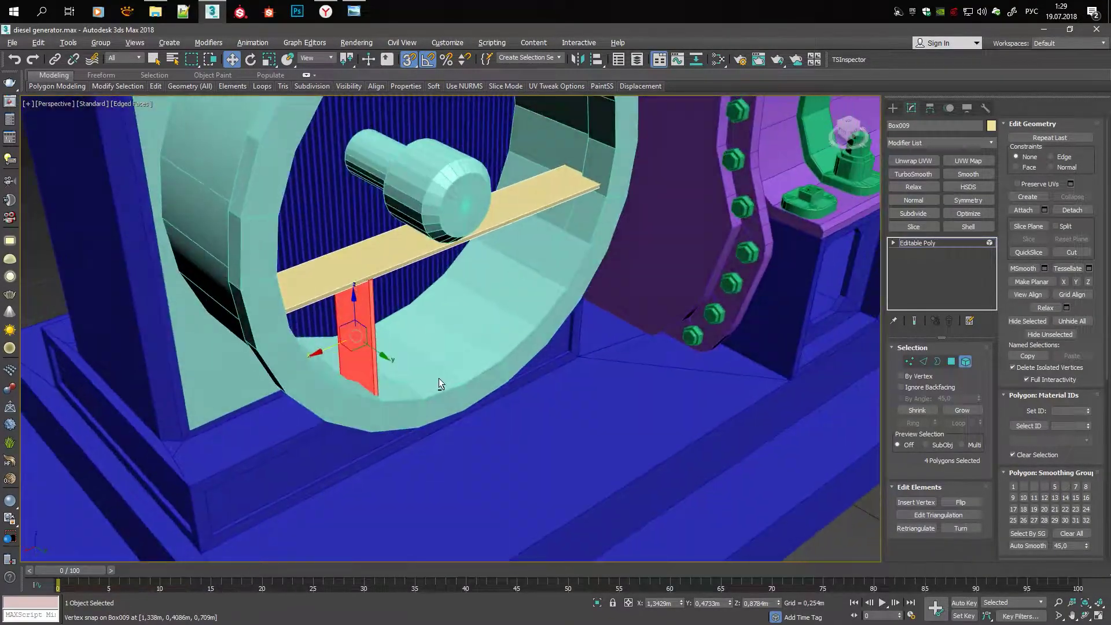
{"action": "scroll", "coordinate": [438, 377], "scroll_direction": "up", "scroll_amount": 3}
{"action": "left_click_drag", "start_coordinate": [359, 349], "coordinate": [446, 306]}
Clone the upright piece beside itself, confirming Clone Part of Mesh
{"action": "middle_click_drag", "start_coordinate": [446, 307], "coordinate": [423, 297], "text": "alt"}
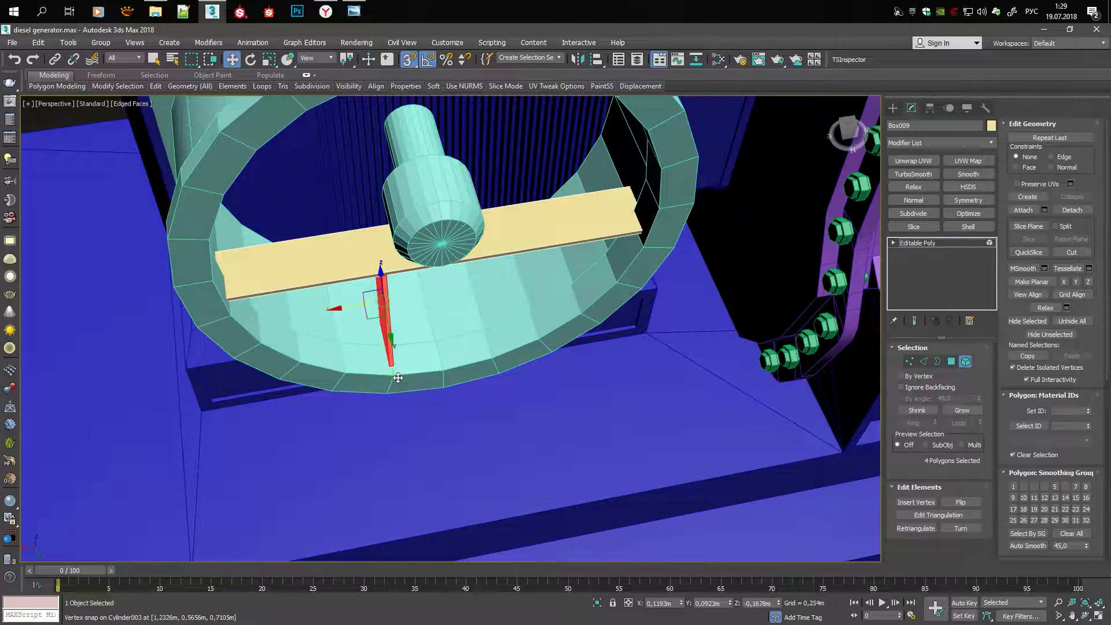
{"action": "left_click_drag", "start_coordinate": [490, 357], "coordinate": [490, 357], "text": "shift"}
{"action": "left_click", "coordinate": [607, 328]}
{"action": "scroll", "coordinate": [479, 457], "scroll_direction": "up", "scroll_amount": 5}
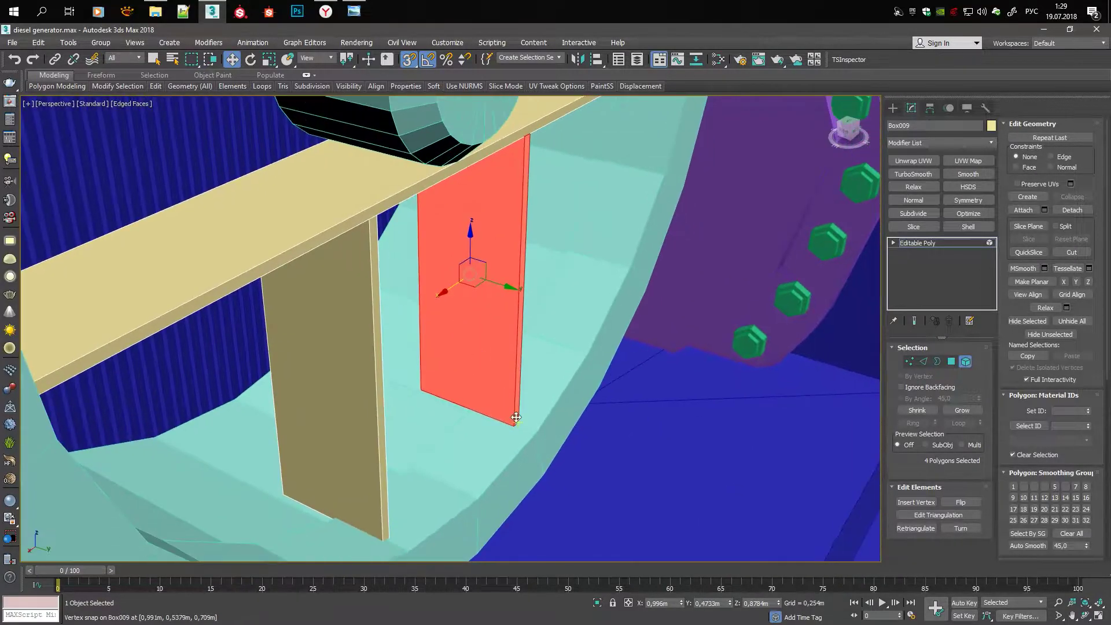
{"action": "key", "text": "1"}
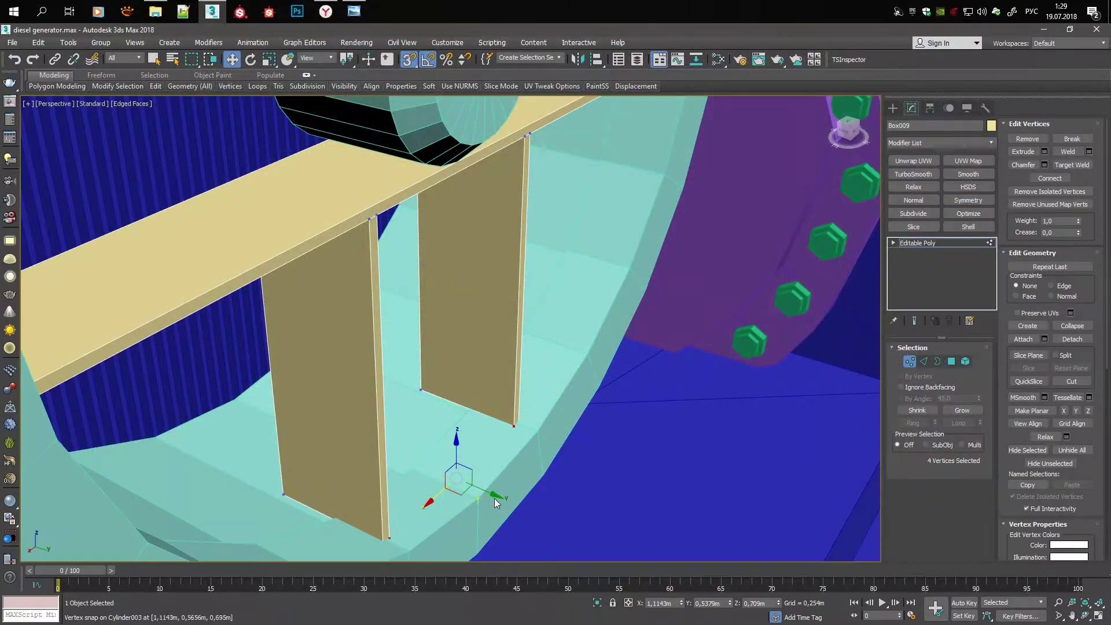
Snap the beam and leg vertices onto Cylinder003 and check alignment from the front
{"action": "left_click_drag", "start_coordinate": [494, 491], "coordinate": [532, 430]}
{"action": "middle_click_drag", "start_coordinate": [532, 429], "coordinate": [499, 405], "text": "alt"}
{"action": "scroll", "coordinate": [499, 405], "scroll_direction": "down", "scroll_amount": 3}
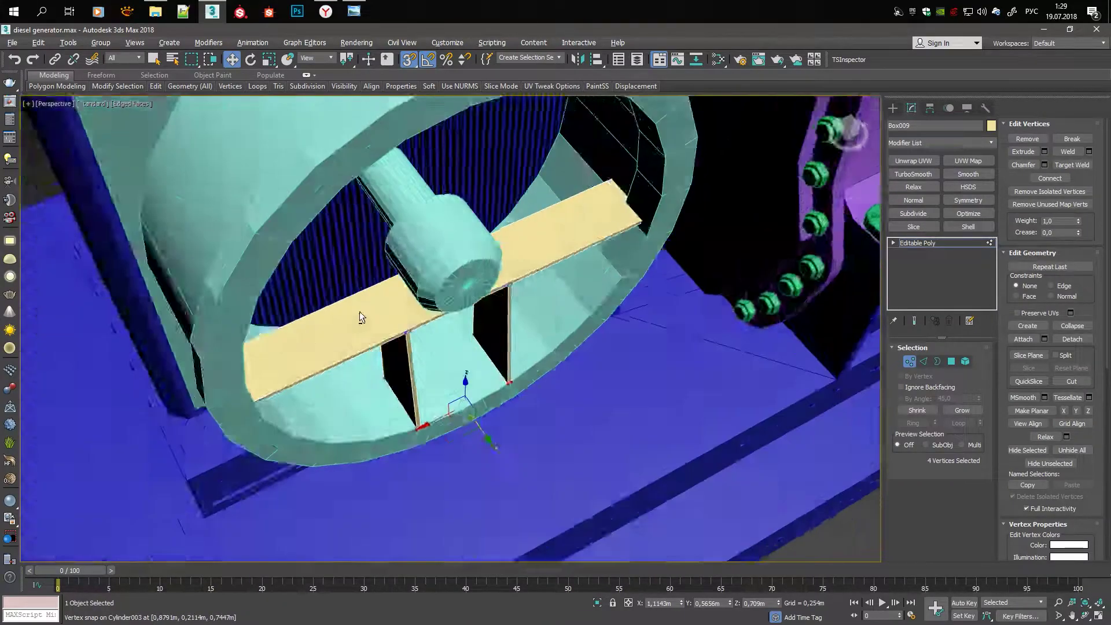
{"action": "left_click_drag", "start_coordinate": [314, 258], "coordinate": [563, 388]}
{"action": "key", "text": "alt+w"}
{"action": "key", "text": "alt+w"}
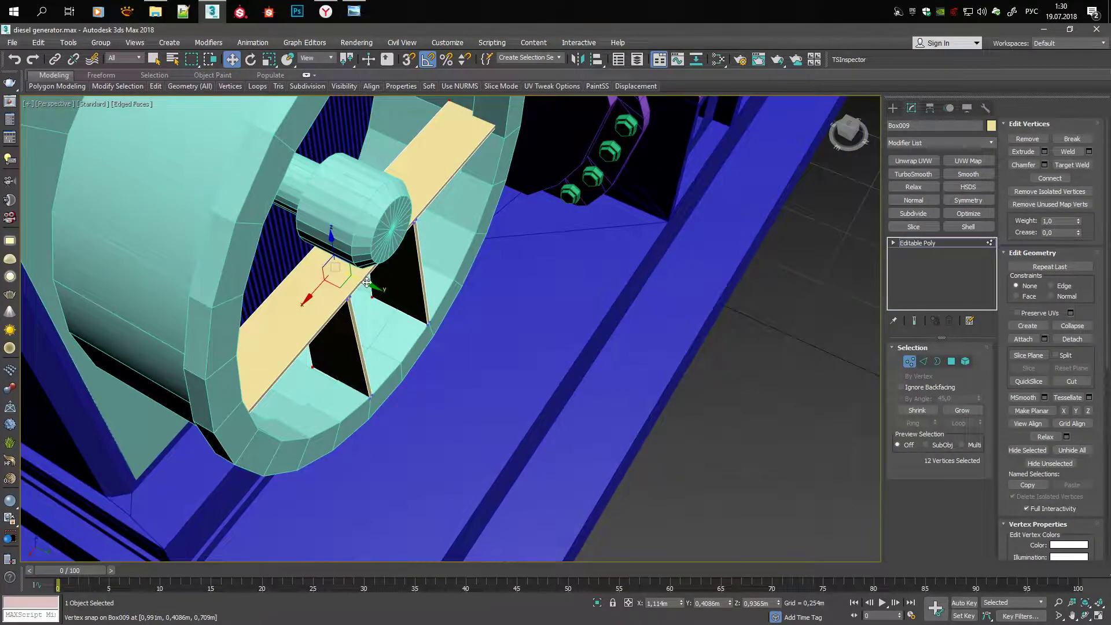
{"action": "mouse_move", "coordinate": [413, 260]}
{"action": "middle_mouse_down", "text": "alt"}
{"action": "mouse_move", "coordinate": [456, 238]}
{"action": "mouse_move", "coordinate": [357, 256]}
{"action": "mouse_move", "coordinate": [456, 268]}
{"action": "mouse_move", "coordinate": [373, 267]}
{"action": "mouse_move", "coordinate": [449, 238]}
{"action": "middle_mouse_up", "text": "alt"}
{"action": "scroll", "coordinate": [364, 264], "scroll_direction": "up", "scroll_amount": 3}
{"action": "scroll", "coordinate": [440, 238], "scroll_direction": "up", "scroll_amount": 3}
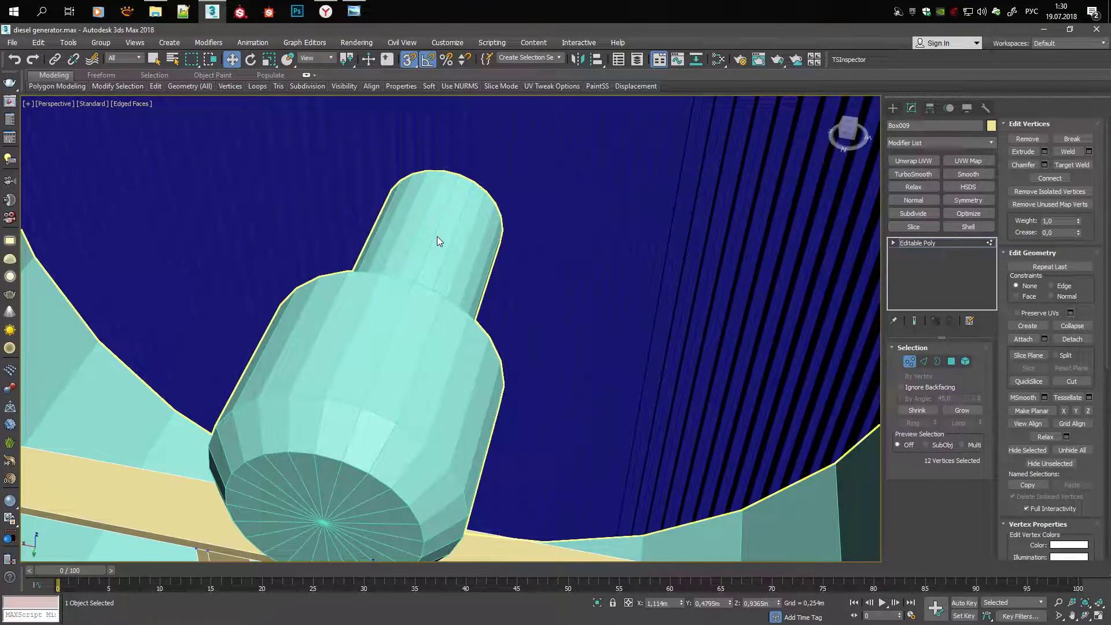
{"action": "key", "text": "shift+z"}
{"action": "key", "text": "shift+z"}
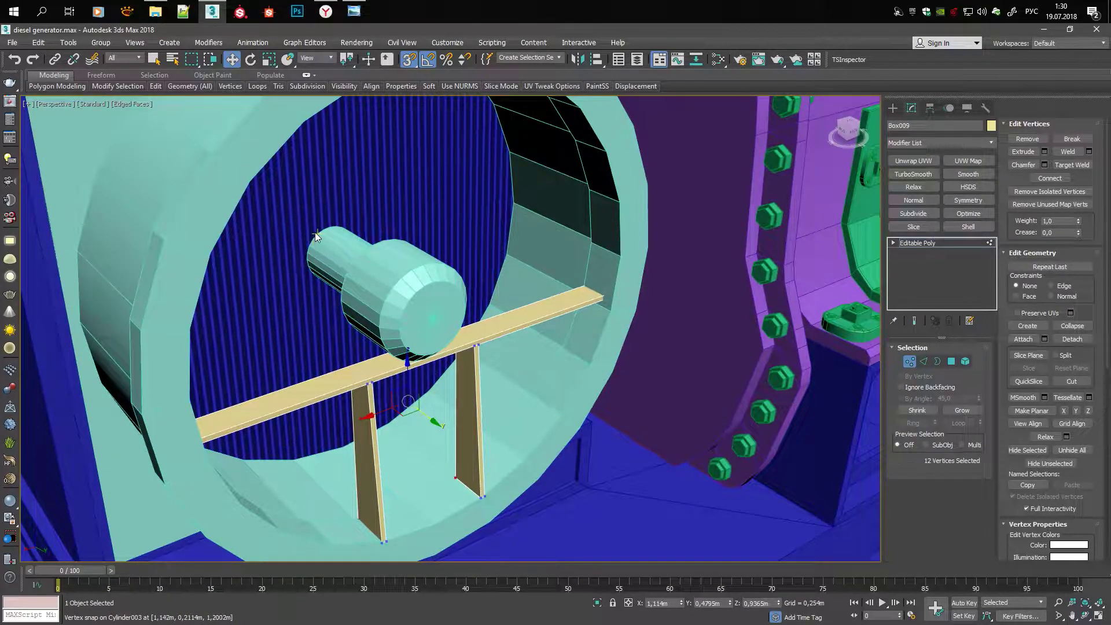
Select Cylinder003 at Polygon level and show it in wireframe
{"action": "left_click", "coordinate": [333, 242]}
{"action": "key", "text": "4"}
{"action": "key", "text": "F3"}
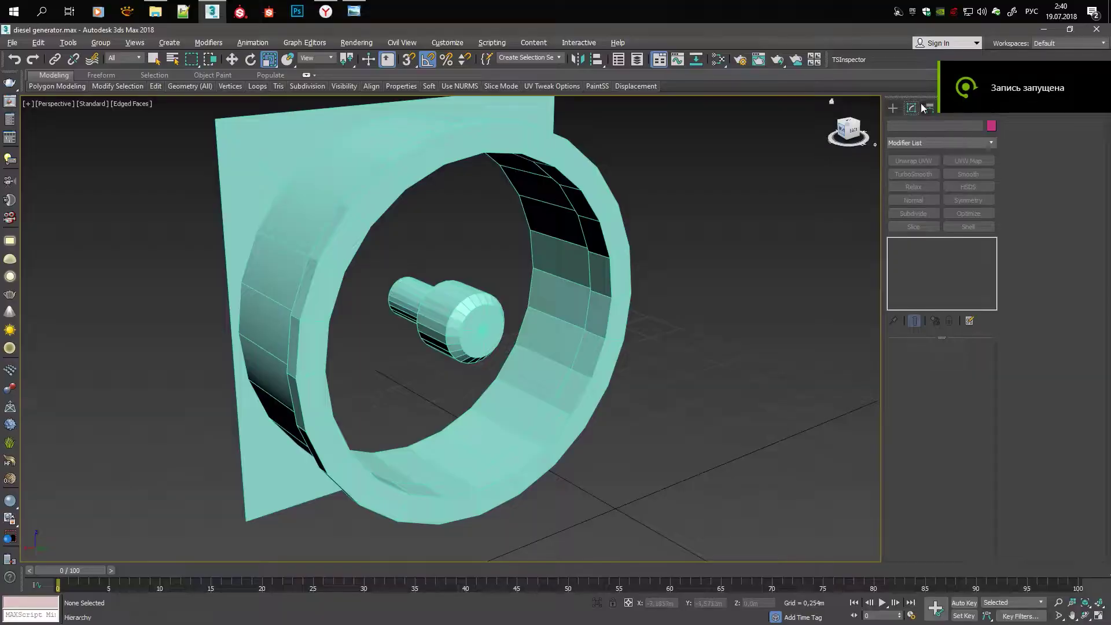
Detach two hub polygons as a clone, Object004, and convert it to Editable Poly
{"action": "left_click", "coordinate": [892, 107]}
{"action": "left_click", "coordinate": [916, 177]}
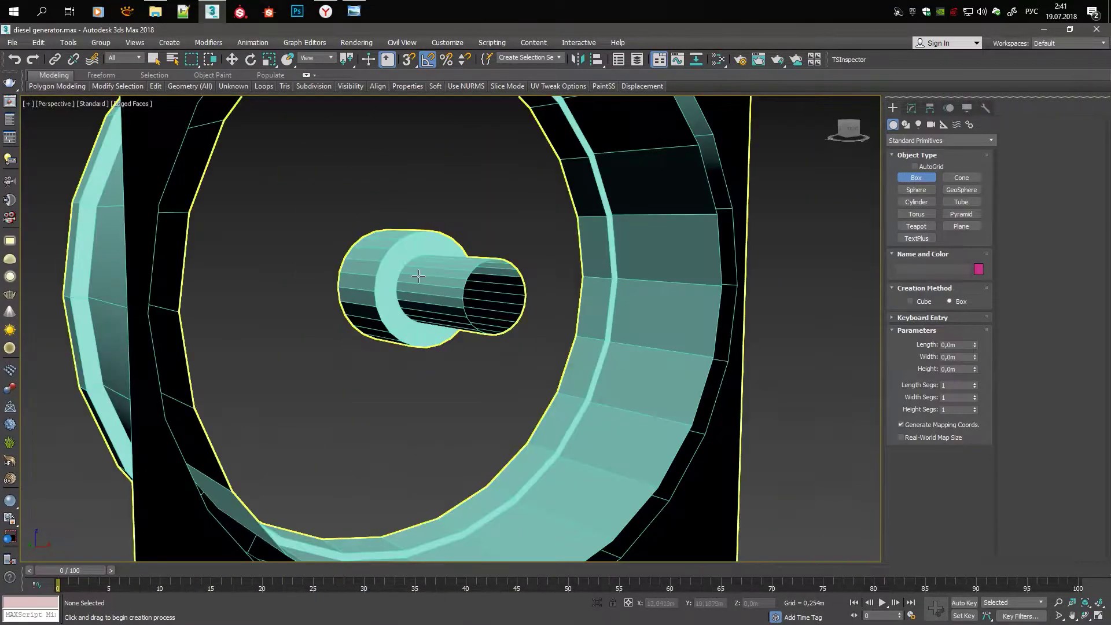
{"action": "middle_click_drag", "start_coordinate": [419, 276], "coordinate": [398, 312], "text": "alt"}
{"action": "left_click", "coordinate": [405, 316]}
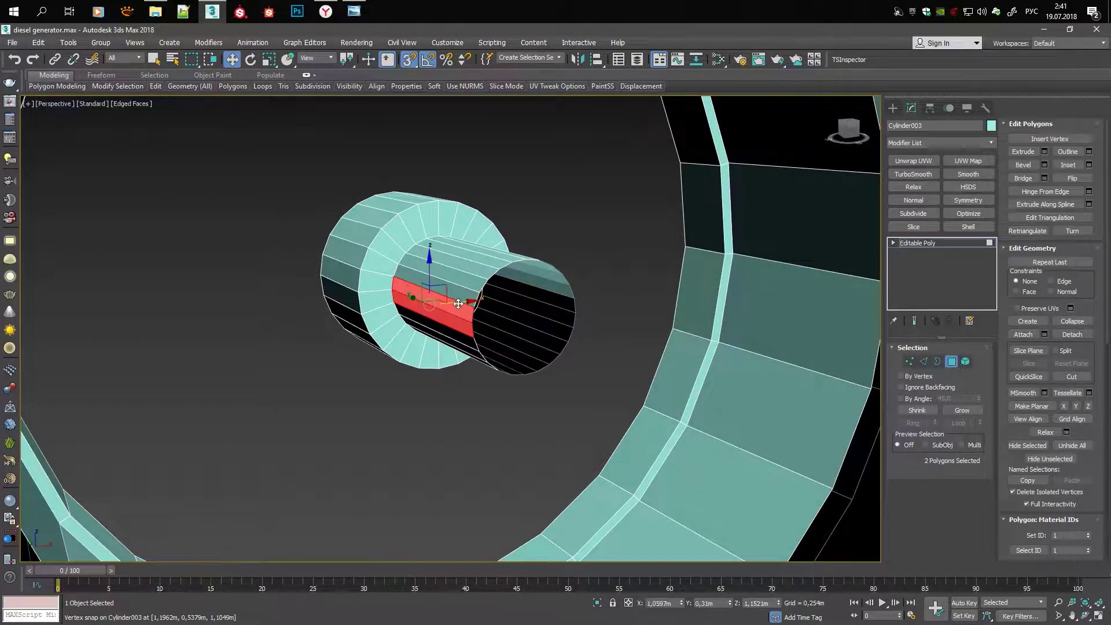
{"action": "left_click", "coordinate": [440, 301]}
{"action": "right_click", "coordinate": [415, 308]}
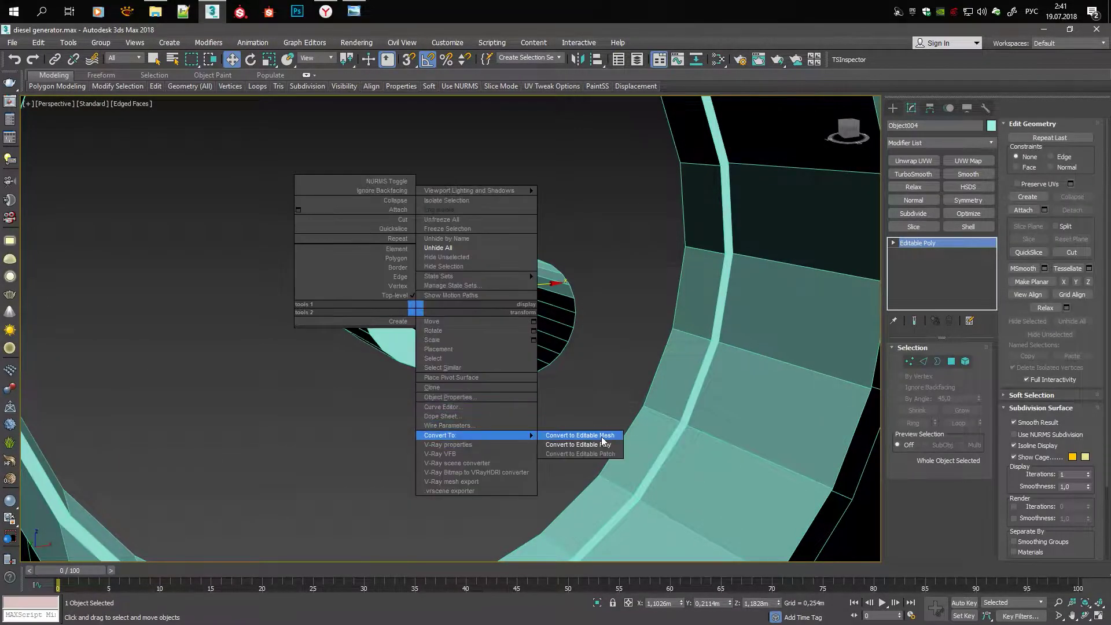
{"action": "left_click", "coordinate": [603, 441]}
Shift-move the new piece's open border outward to extrude it into a box
{"action": "key", "text": "z"}
{"action": "key", "text": "2"}
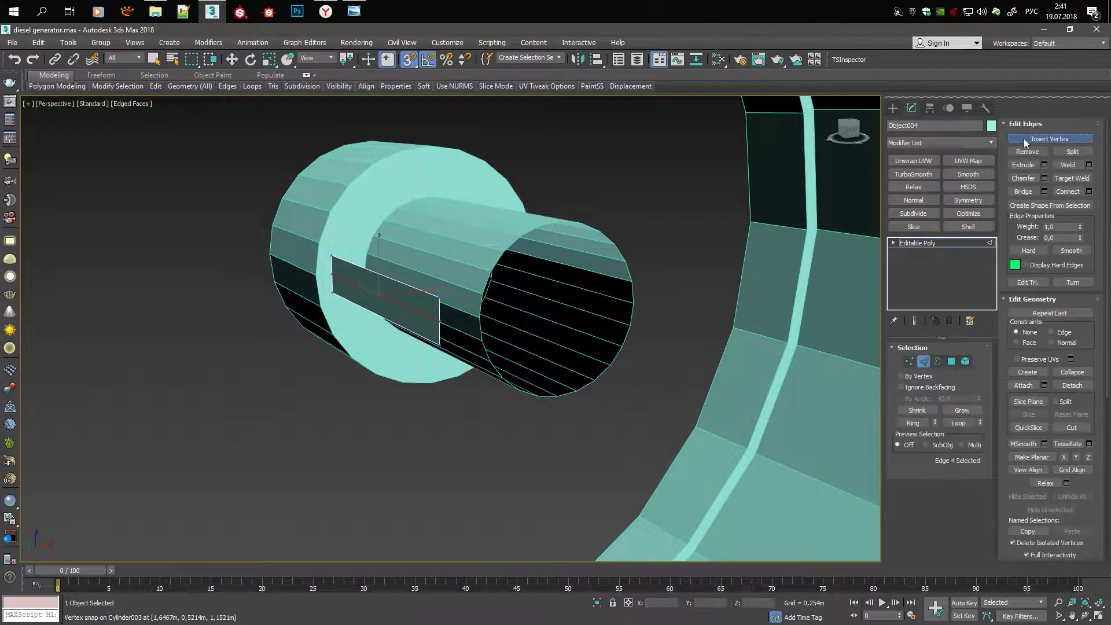
{"action": "key", "text": "1"}
{"action": "key", "text": "3"}
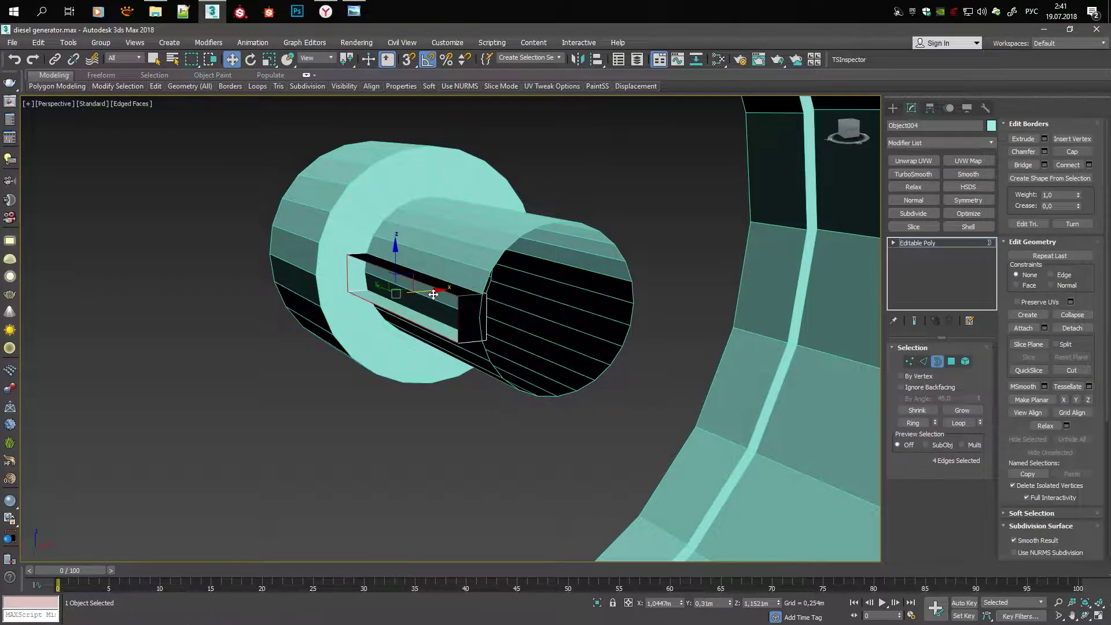
{"action": "key", "text": "4"}
{"action": "middle_click_drag", "start_coordinate": [424, 342], "coordinate": [449, 311], "text": "alt"}
{"action": "key", "text": "3"}
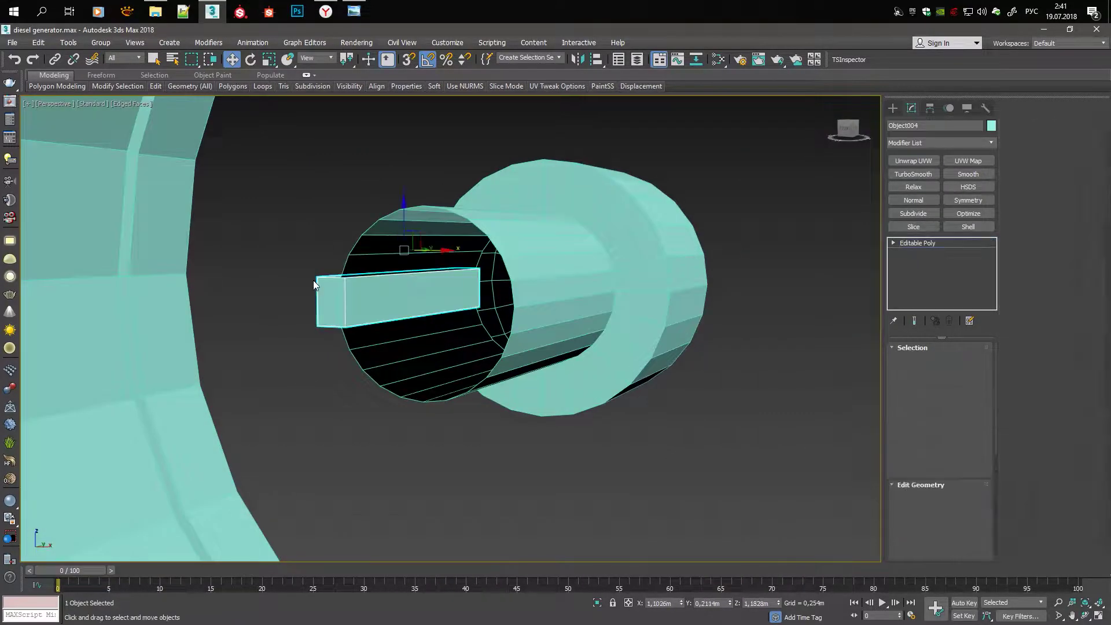
{"action": "middle_click_drag", "start_coordinate": [314, 280], "coordinate": [385, 300], "text": "alt"}
Inspect the stub in wireframe while cycling sub-object and transform modes
{"action": "key", "text": "F3"}
{"action": "key", "text": "1"}
{"action": "key", "text": "F3"}
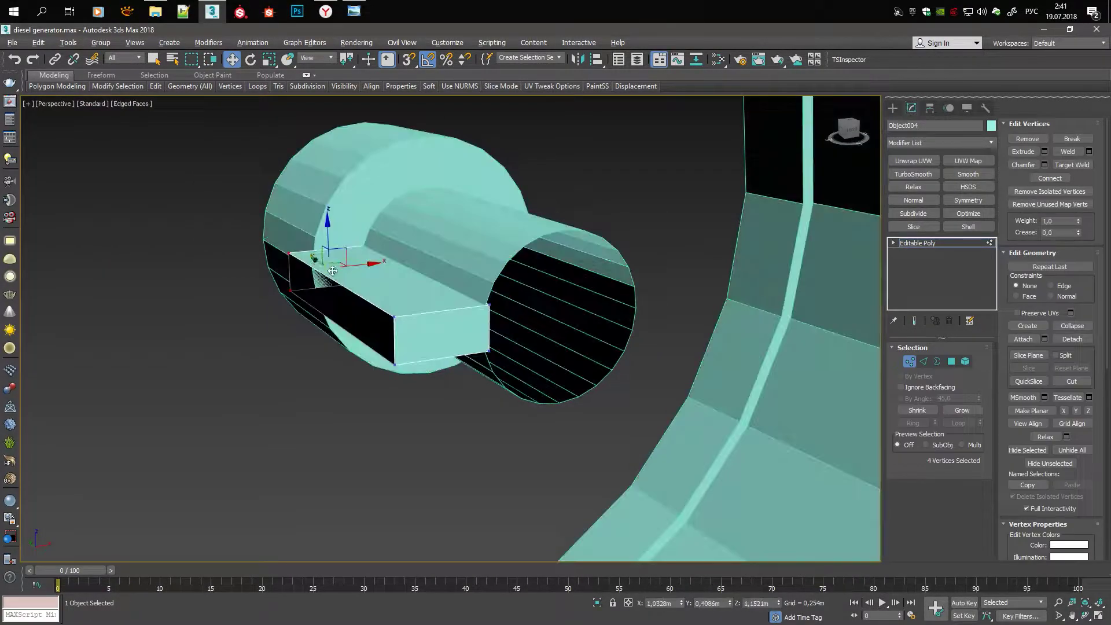
{"action": "key", "text": "5"}
{"action": "key", "text": "r"}
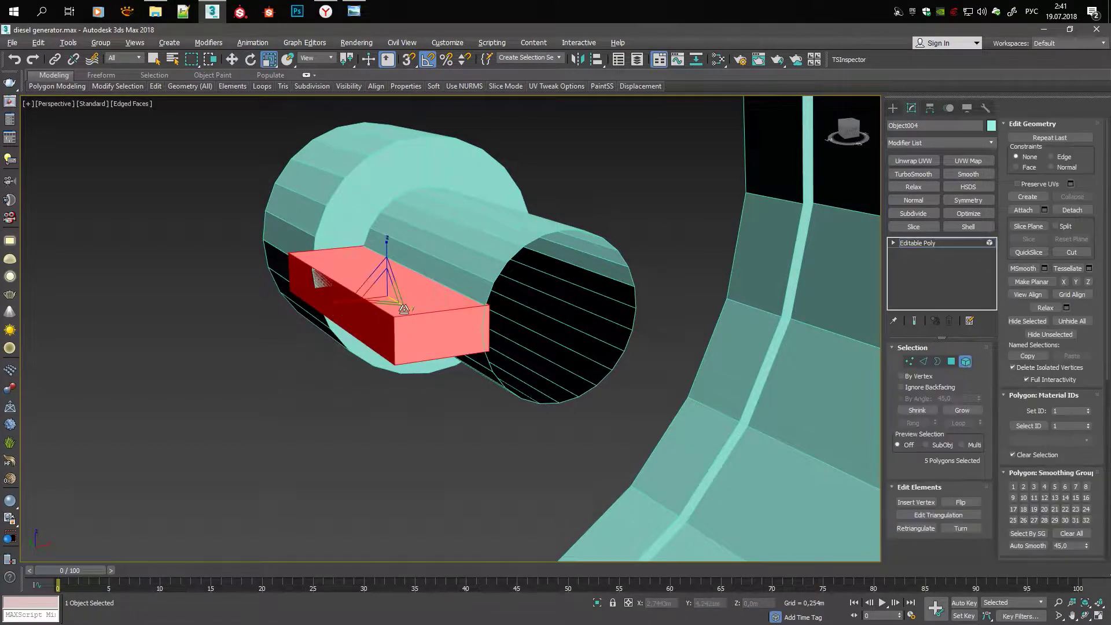
{"action": "key", "text": "3"}
{"action": "key", "text": "w"}
{"action": "middle_click_drag", "start_coordinate": [399, 295], "coordinate": [394, 300], "text": "alt"}
Switch to the browser's music tab and return to 3ds Max
{"action": "left_click", "coordinate": [338, 7]}
{"action": "left_click", "coordinate": [46, 32]}
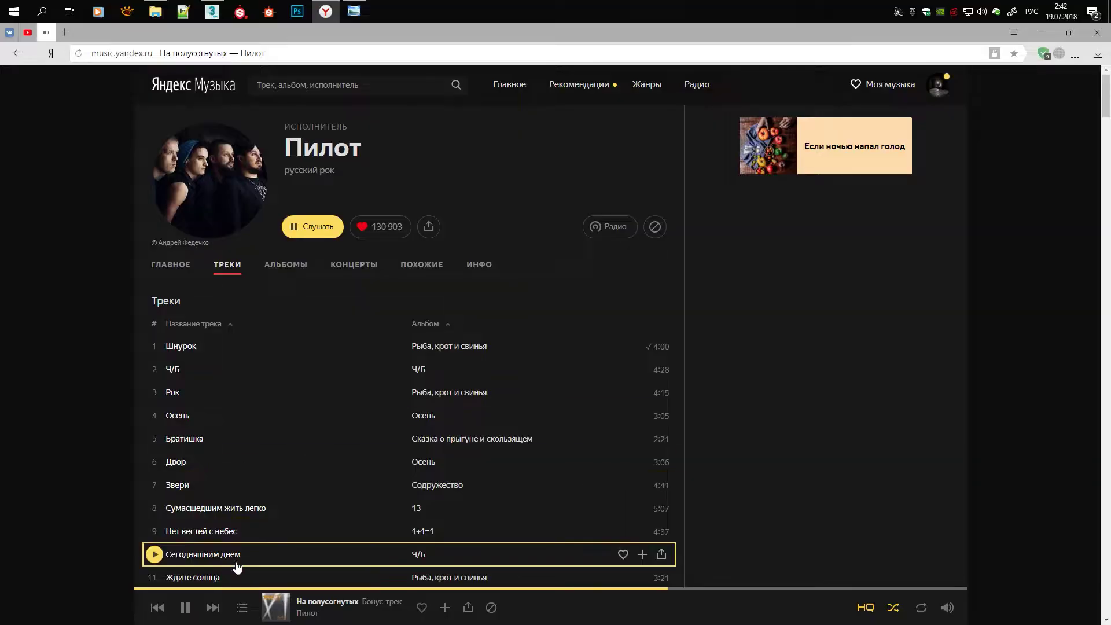
{"action": "left_click", "coordinate": [213, 11]}
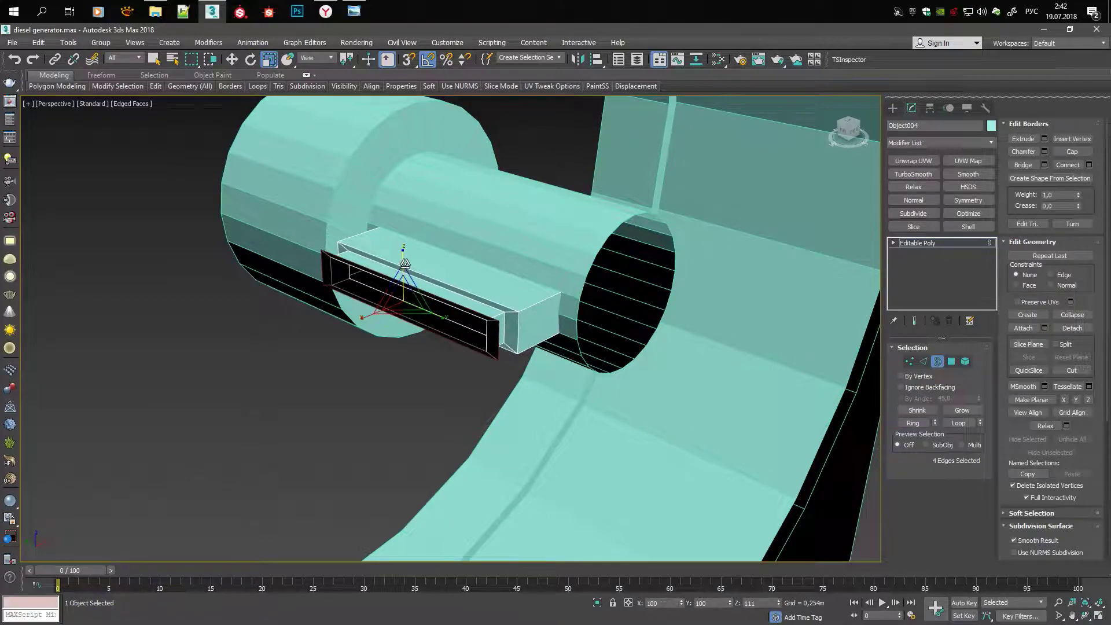
Shift-move the stub's border further to lengthen the arm toward the shroud
{"action": "middle_click_drag", "start_coordinate": [365, 327], "coordinate": [405, 341], "text": "alt"}
{"action": "scroll", "coordinate": [405, 341], "scroll_direction": "down", "scroll_amount": 5}
{"action": "scroll", "coordinate": [508, 373], "scroll_direction": "up", "scroll_amount": 4}
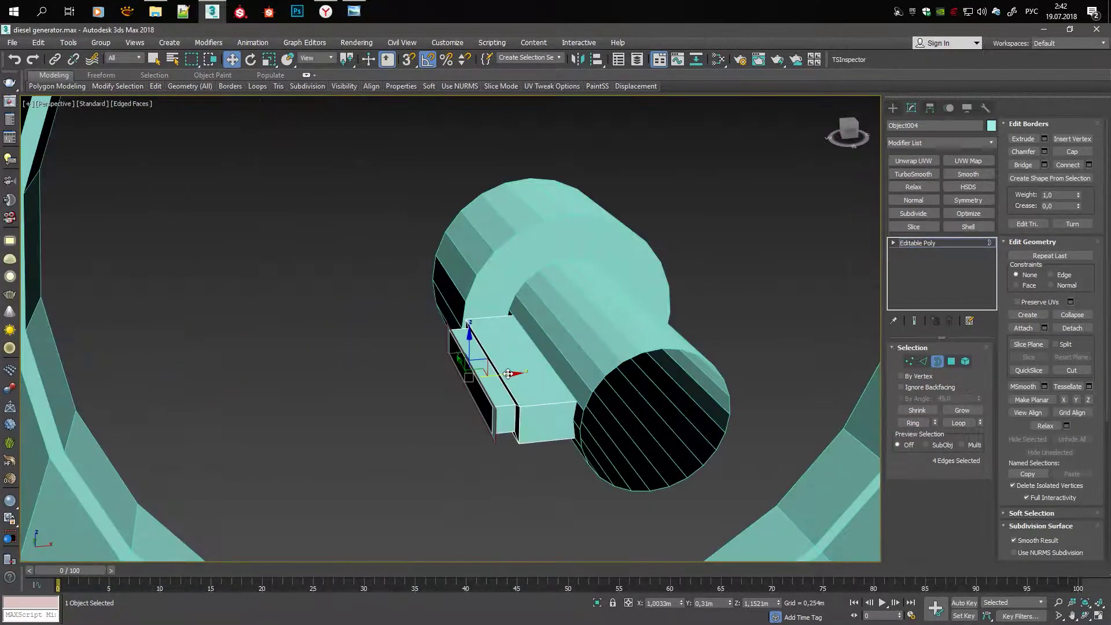
{"action": "scroll", "coordinate": [496, 378], "scroll_direction": "down", "scroll_amount": 5}
{"action": "scroll", "coordinate": [347, 370], "scroll_direction": "up", "scroll_amount": 5}
{"action": "middle_click_drag", "start_coordinate": [405, 371], "coordinate": [582, 384], "text": "alt"}
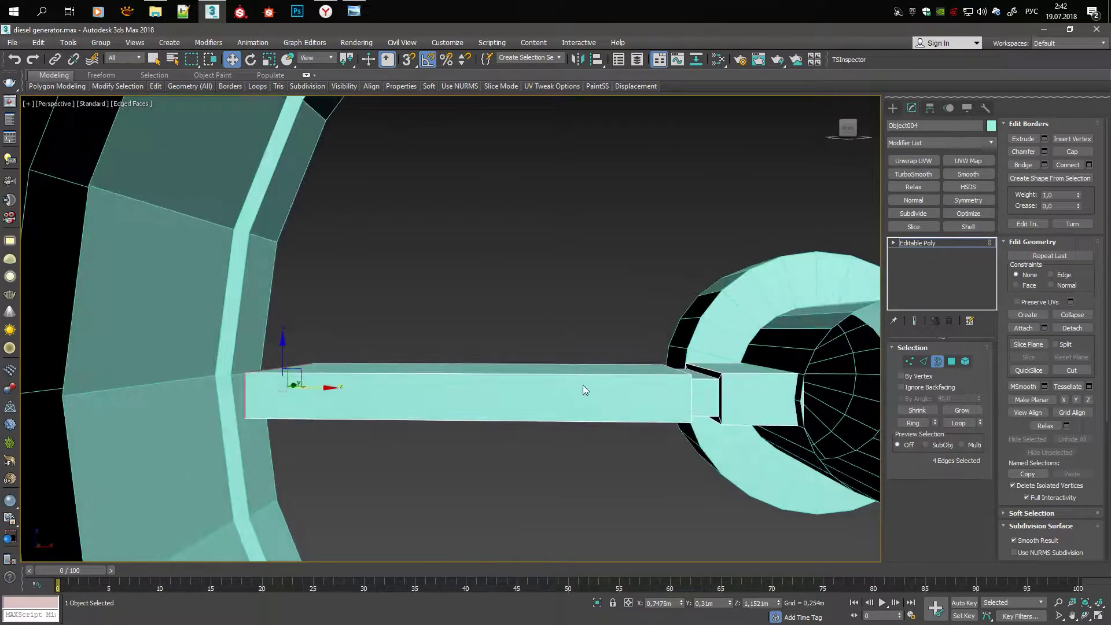
Scale the arm element flat into a thin plate
{"action": "key", "text": "5"}
{"action": "left_click", "coordinate": [582, 384]}
{"action": "left_click_drag", "start_coordinate": [657, 426], "coordinate": [669, 392]}
{"action": "key", "text": "1"}
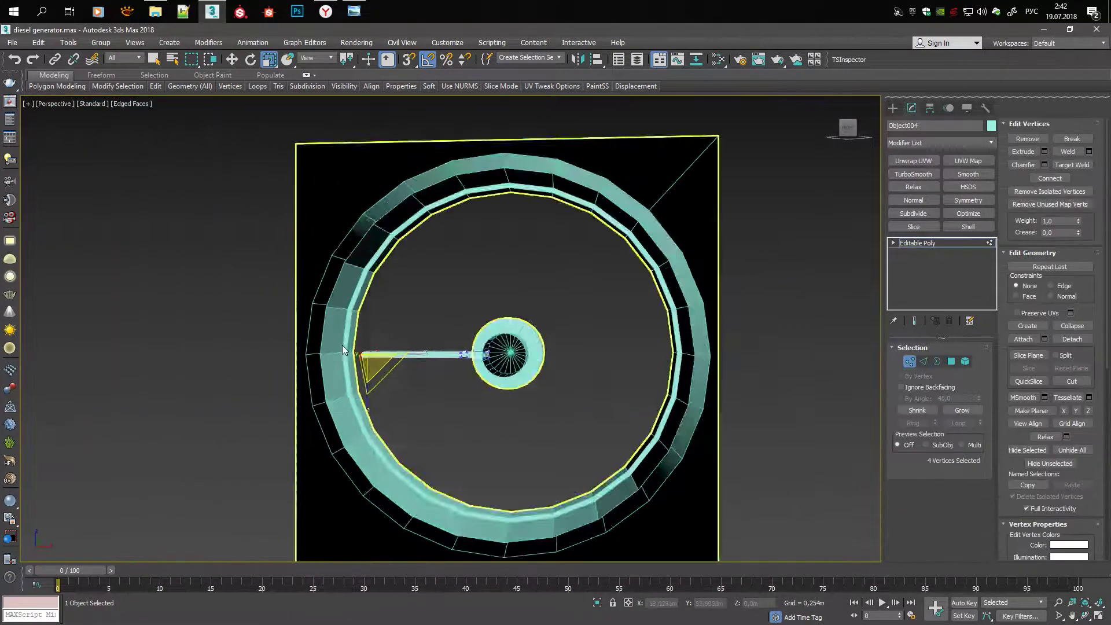
{"action": "middle_click_drag", "start_coordinate": [342, 345], "coordinate": [579, 347], "text": "alt"}
{"action": "scroll", "coordinate": [464, 370], "scroll_direction": "up", "scroll_amount": 5}
Rotate the plate -90° about the X axis
{"action": "key", "text": "1"}
{"action": "left_click", "coordinate": [930, 108]}
{"action": "left_click", "coordinate": [912, 108]}
{"action": "key", "text": "e"}
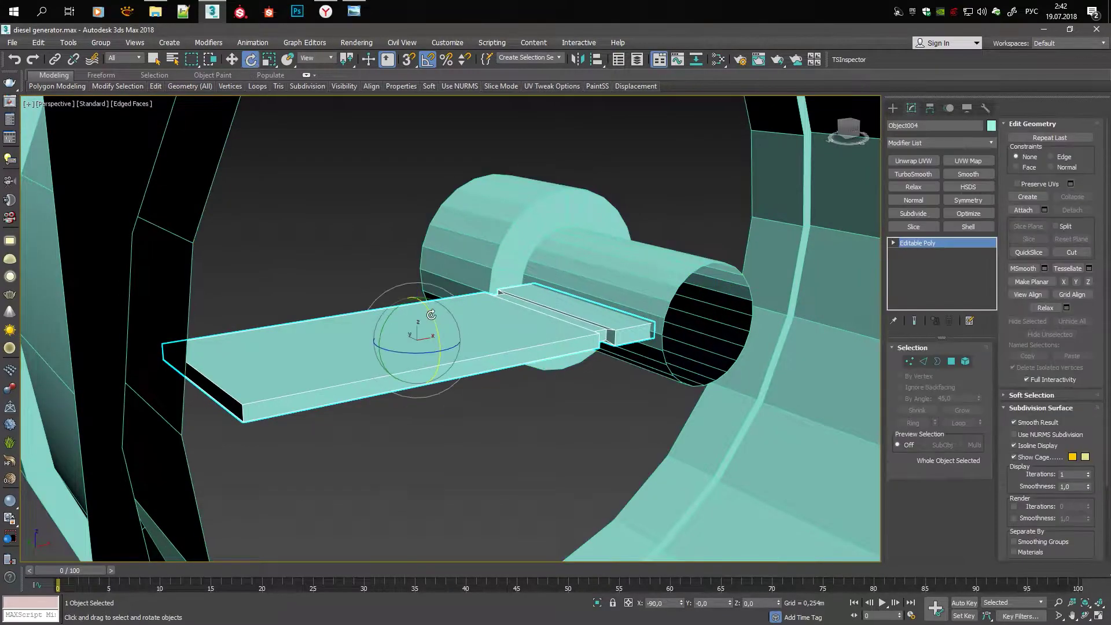
{"action": "left_click_drag", "start_coordinate": [415, 313], "coordinate": [408, 359]}
{"action": "mouse_move", "coordinate": [359, 324]}
{"action": "middle_mouse_down", "text": "alt"}
{"action": "mouse_move", "coordinate": [403, 328]}
{"action": "mouse_move", "coordinate": [378, 342]}
{"action": "mouse_move", "coordinate": [632, 372]}
{"action": "mouse_move", "coordinate": [707, 348]}
{"action": "mouse_move", "coordinate": [575, 331]}
{"action": "middle_mouse_up", "text": "alt"}
Snap two of the plate's end vertices onto the hub cylinder
{"action": "key", "text": "2"}
{"action": "key", "text": "1"}
{"action": "key", "text": "w"}
{"action": "key", "text": "s"}
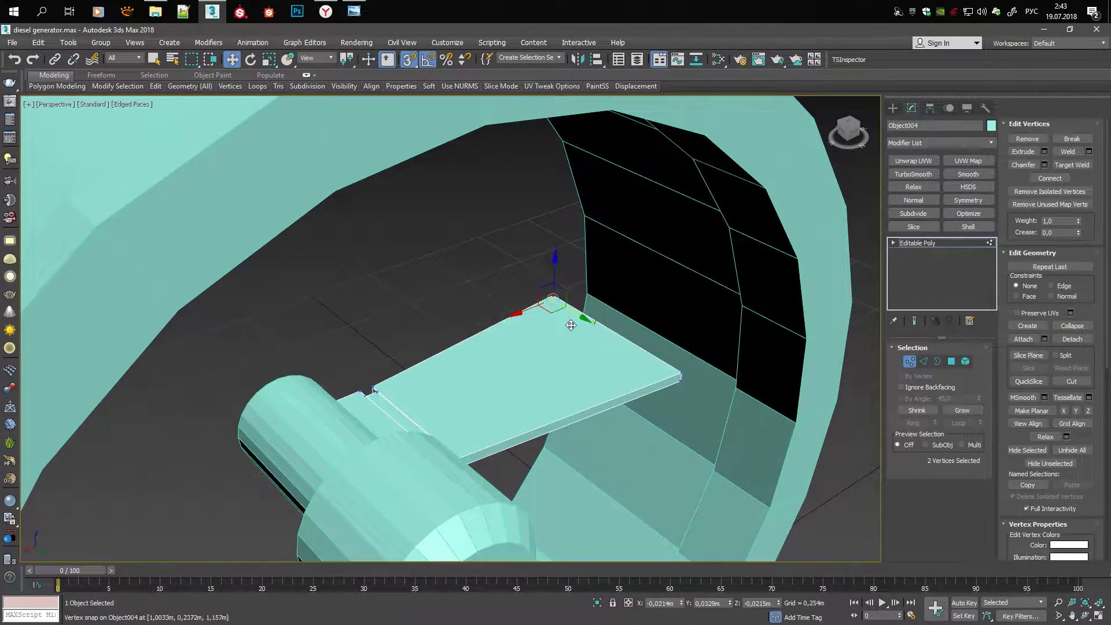
{"action": "left_click_drag", "start_coordinate": [583, 313], "coordinate": [605, 326]}
{"action": "scroll", "coordinate": [605, 327], "scroll_direction": "up", "scroll_amount": 5}
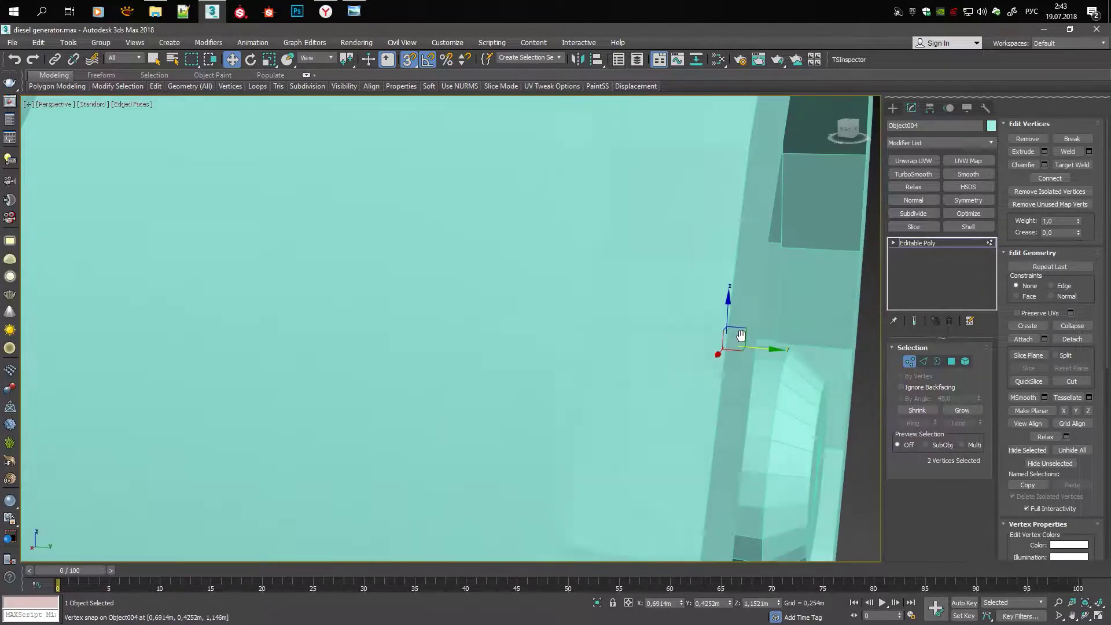
{"action": "middle_click_drag", "start_coordinate": [605, 327], "coordinate": [613, 353], "text": "alt"}
{"action": "mouse_move", "coordinate": [761, 358]}
{"action": "middle_mouse_down", "text": "alt"}
{"action": "mouse_move", "coordinate": [519, 328]}
{"action": "mouse_move", "coordinate": [549, 318]}
{"action": "middle_mouse_up", "text": "alt"}
Chamfer the plate's outer end edges to round off the blade tip
{"action": "key", "text": "3"}
{"action": "key", "text": "2"}
{"action": "scroll", "coordinate": [575, 359], "scroll_direction": "up", "scroll_amount": 5}
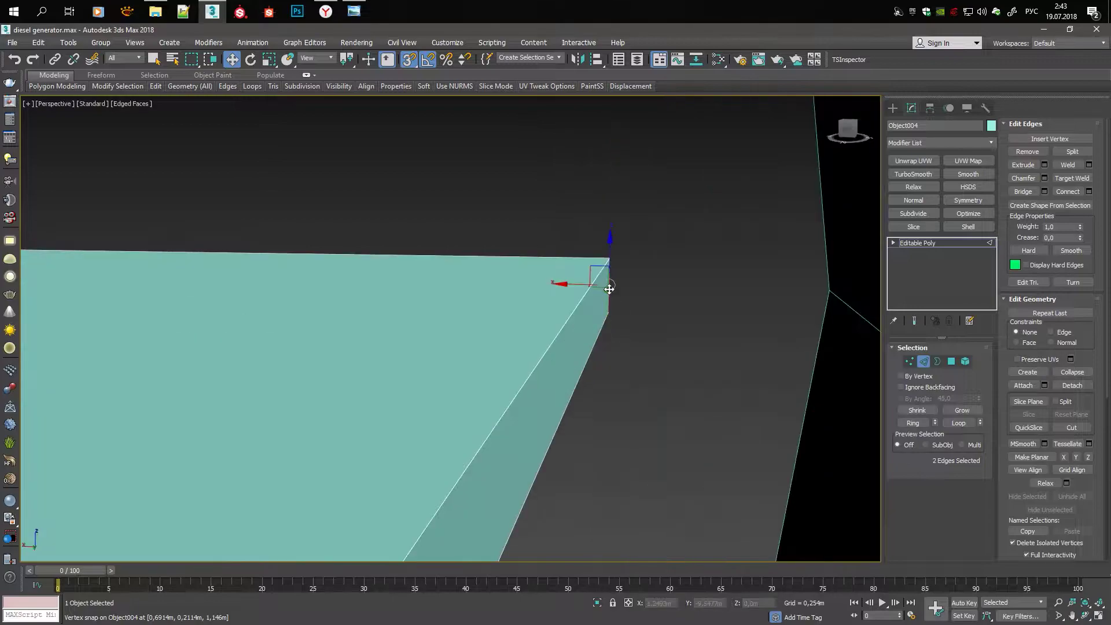
{"action": "middle_click_drag", "start_coordinate": [605, 283], "coordinate": [570, 354], "text": "alt"}
{"action": "left_click_drag", "start_coordinate": [572, 360], "coordinate": [570, 347]}
{"action": "scroll", "coordinate": [570, 347], "scroll_direction": "down", "scroll_amount": 3}
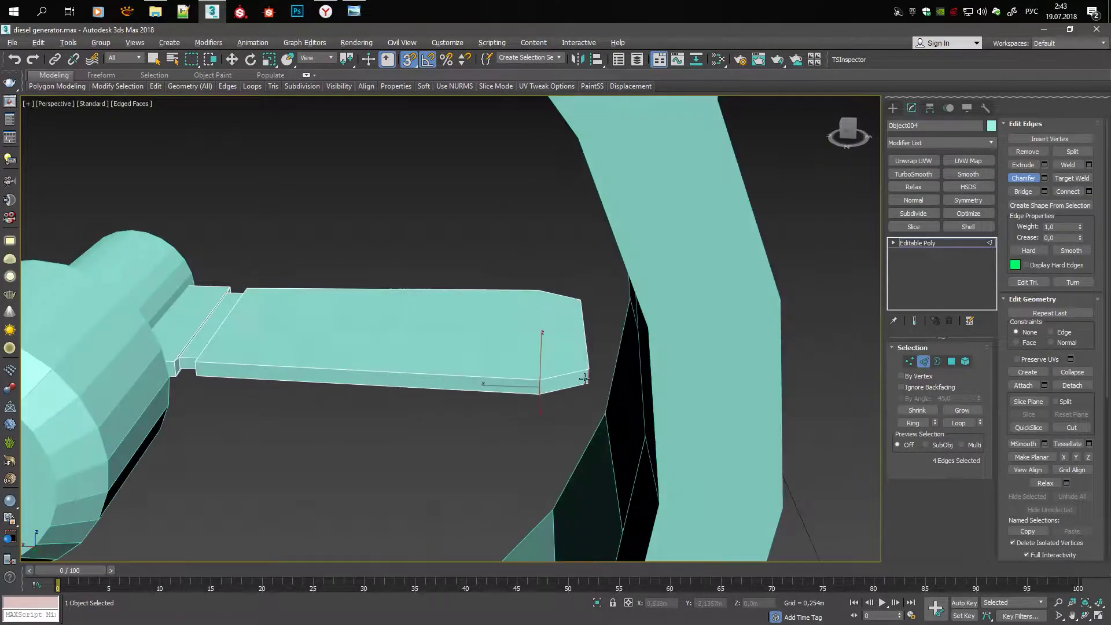
{"action": "middle_click_drag", "start_coordinate": [570, 347], "coordinate": [554, 403], "text": "alt"}
{"action": "scroll", "coordinate": [549, 401], "scroll_direction": "down", "scroll_amount": 3}
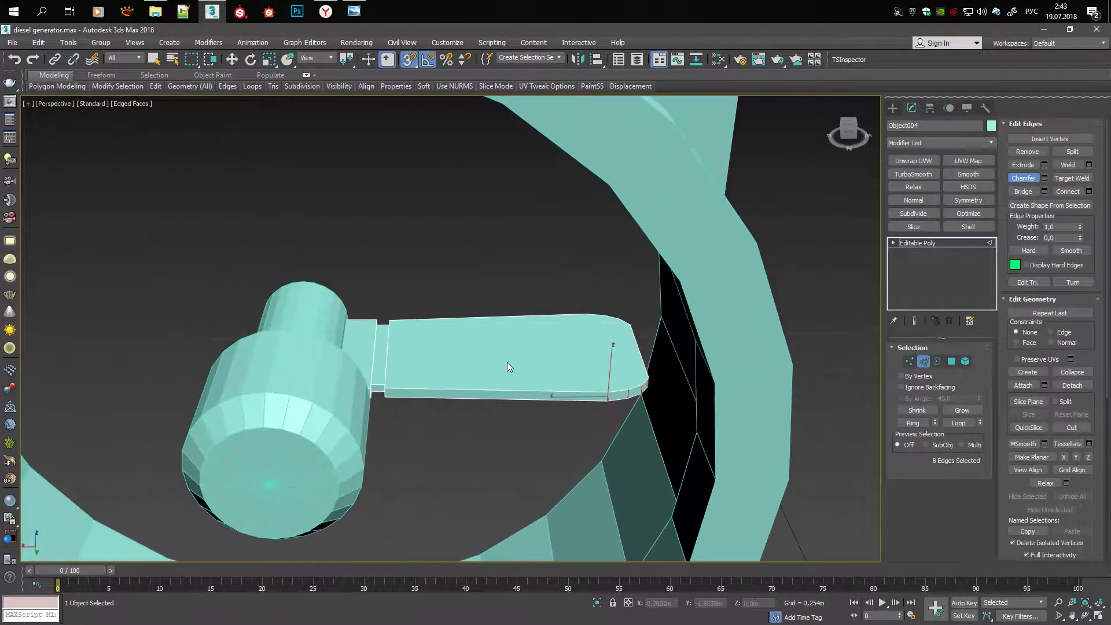
{"action": "key", "text": "2"}
{"action": "mouse_move", "coordinate": [507, 362]}
{"action": "middle_mouse_down", "text": "alt"}
{"action": "mouse_move", "coordinate": [480, 377]}
{"action": "mouse_move", "coordinate": [457, 336]}
{"action": "mouse_move", "coordinate": [488, 348]}
{"action": "mouse_move", "coordinate": [578, 344]}
{"action": "middle_mouse_up", "text": "alt"}
Select the whole blade as an element, ready for rotating
{"action": "key", "text": "r"}
{"action": "key", "text": "5"}
{"action": "left_click", "coordinate": [505, 370]}
{"action": "key", "text": "e"}
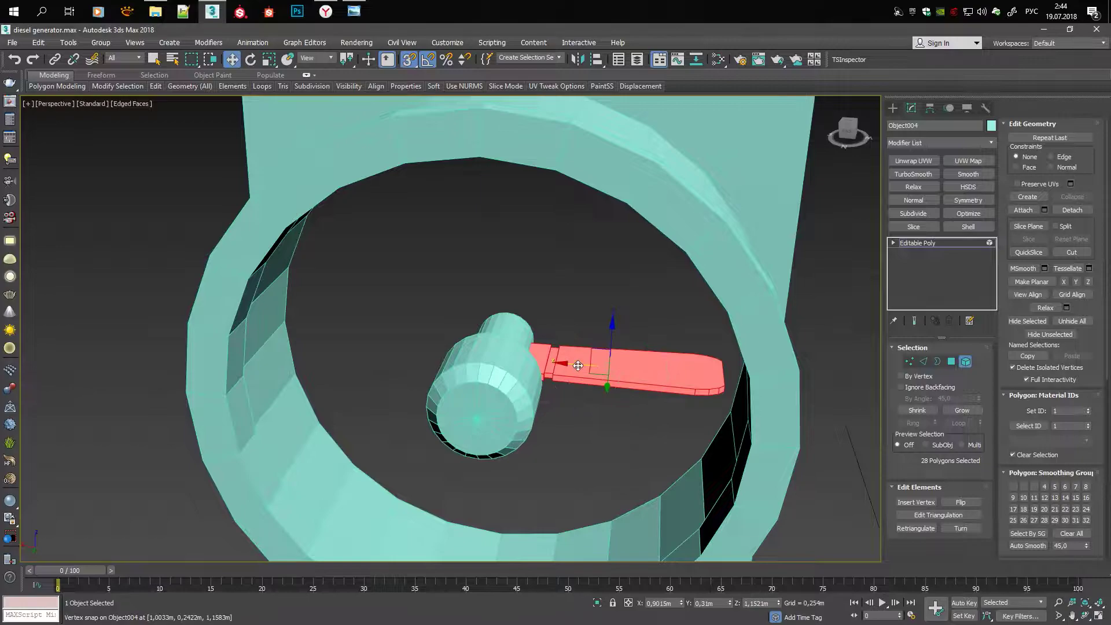
Copy the plank blade to the opposite side of the hub and rotate another copy upright
{"action": "key", "text": "s"}
{"action": "left_click_drag", "start_coordinate": [577, 366], "coordinate": [362, 347], "text": "shift"}
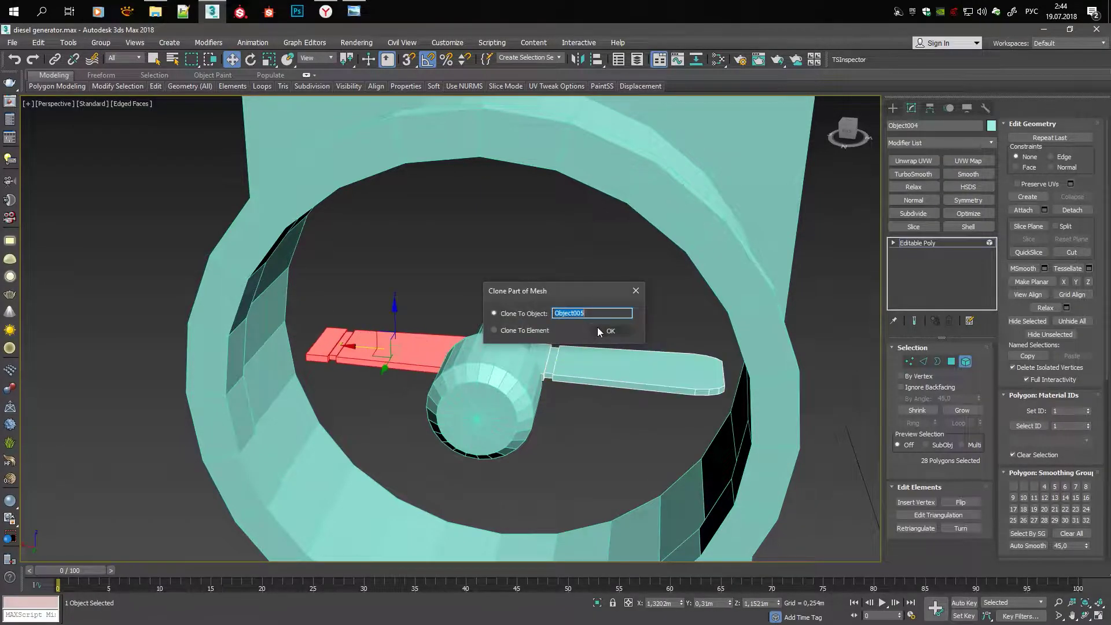
{"action": "middle_click_drag", "start_coordinate": [387, 340], "coordinate": [396, 361], "text": "alt"}
{"action": "key", "text": "e"}
{"action": "left_click_drag", "start_coordinate": [397, 362], "coordinate": [385, 371]}
{"action": "mouse_move", "coordinate": [384, 371]}
{"action": "middle_mouse_down", "text": "alt"}
{"action": "mouse_move", "coordinate": [520, 324]}
{"action": "mouse_move", "coordinate": [576, 326]}
{"action": "mouse_move", "coordinate": [572, 340]}
{"action": "middle_mouse_up", "text": "alt"}
{"action": "scroll", "coordinate": [549, 346], "scroll_direction": "down", "scroll_amount": 2}
{"action": "key", "text": "w"}
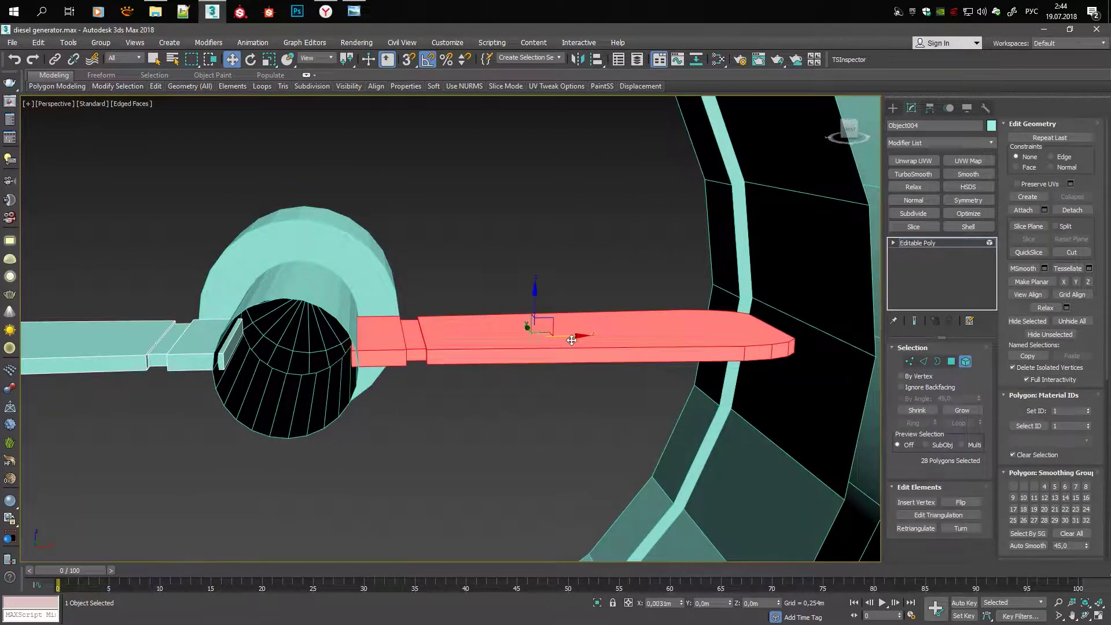
{"action": "middle_click_drag", "start_coordinate": [290, 334], "coordinate": [324, 347], "text": "alt"}
{"action": "key", "text": "e"}
{"action": "left_click_drag", "start_coordinate": [651, 354], "coordinate": [613, 341], "text": "shift"}
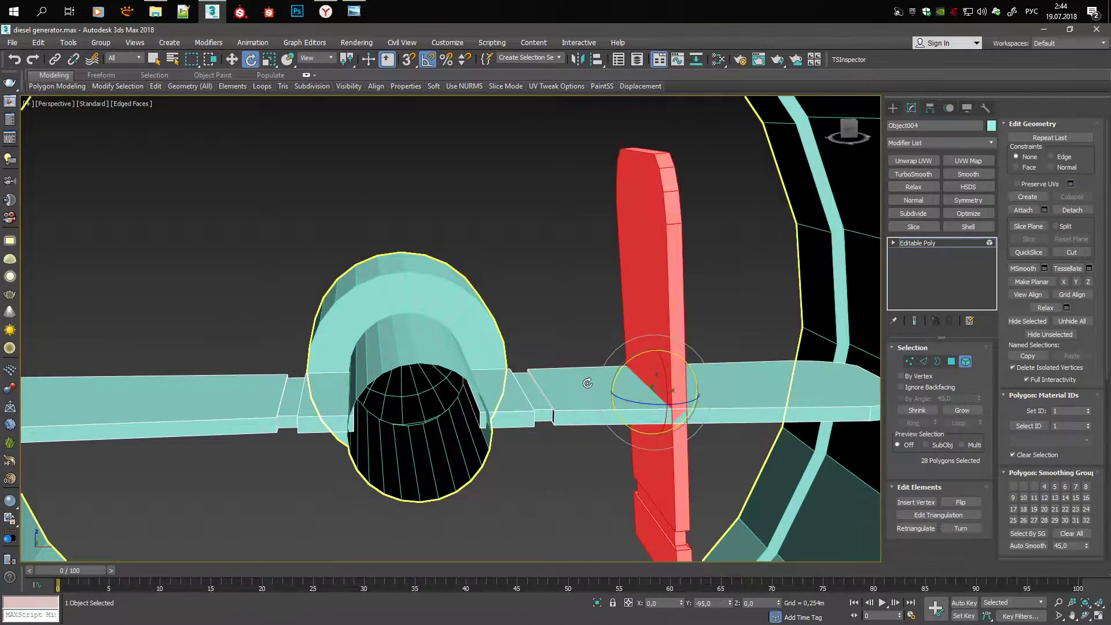
{"action": "left_click", "coordinate": [610, 330]}
{"action": "key", "text": "w"}
With snapping on, copy a blade below the hub and rotate it 180°
{"action": "mouse_move", "coordinate": [597, 335]}
{"action": "middle_mouse_down", "text": "alt"}
{"action": "mouse_move", "coordinate": [454, 201]}
{"action": "mouse_move", "coordinate": [435, 139]}
{"action": "mouse_move", "coordinate": [416, 128]}
{"action": "middle_mouse_up", "text": "alt"}
{"action": "key", "text": "s"}
{"action": "left_click_drag", "start_coordinate": [422, 124], "coordinate": [423, 399], "text": "shift"}
{"action": "left_click", "coordinate": [602, 337]}
{"action": "key", "text": "e"}
{"action": "left_click_drag", "start_coordinate": [501, 405], "coordinate": [506, 453]}
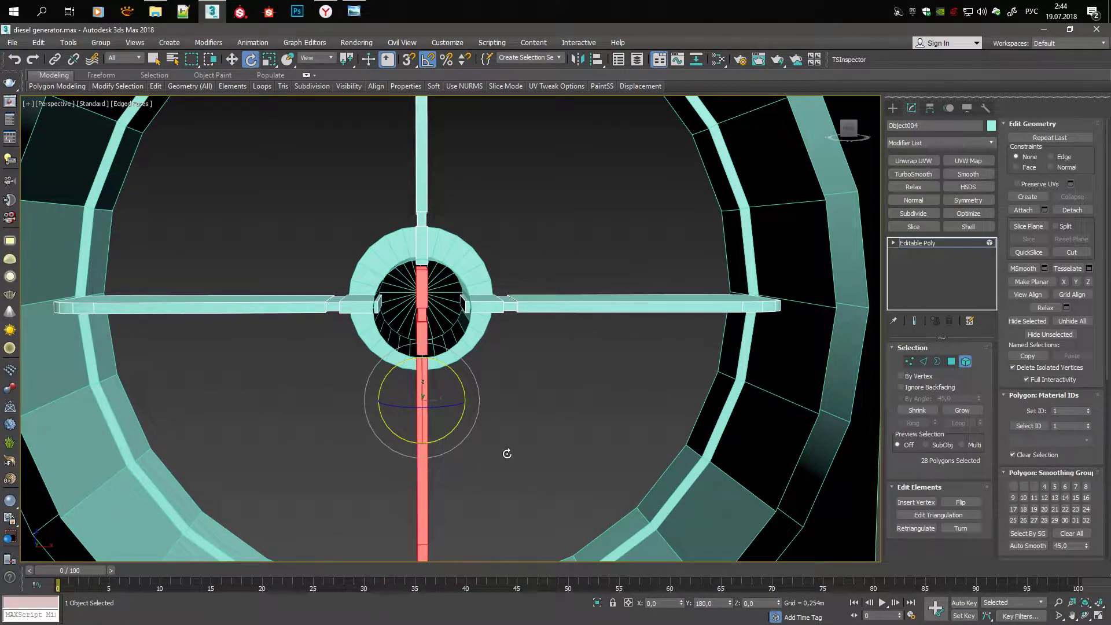
{"action": "middle_click_drag", "start_coordinate": [427, 440], "coordinate": [411, 417], "text": "alt"}
Pick the blades one by one and twist the left blade 20° along its length
{"action": "key", "text": "ctrl+a"}
{"action": "key", "text": "e"}
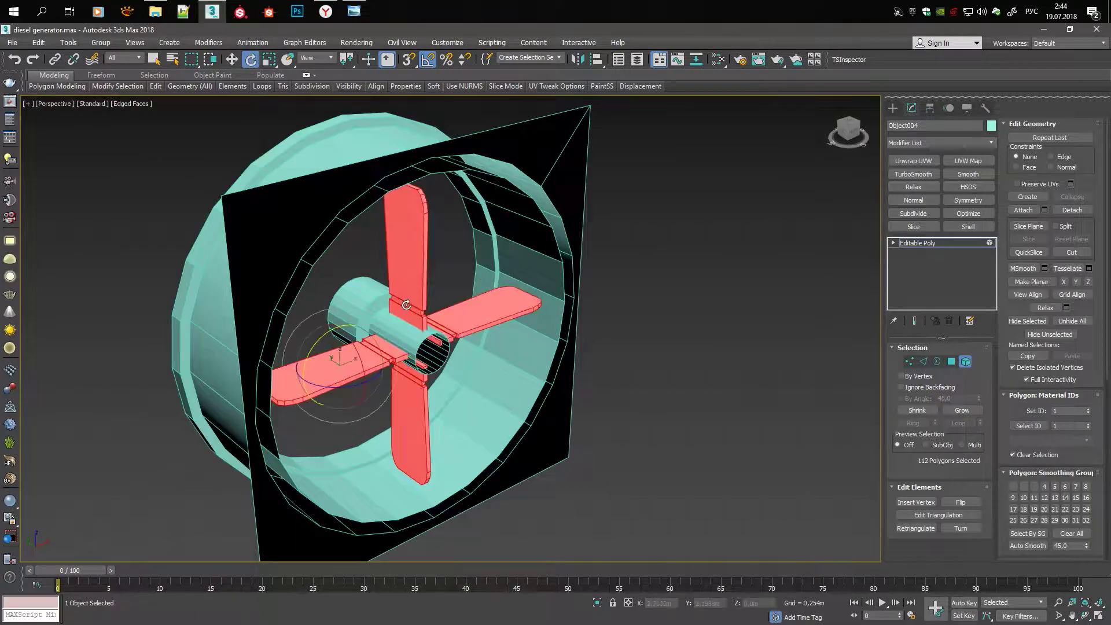
{"action": "left_click_drag", "start_coordinate": [417, 382], "coordinate": [420, 405]}
{"action": "left_click", "coordinate": [416, 430]}
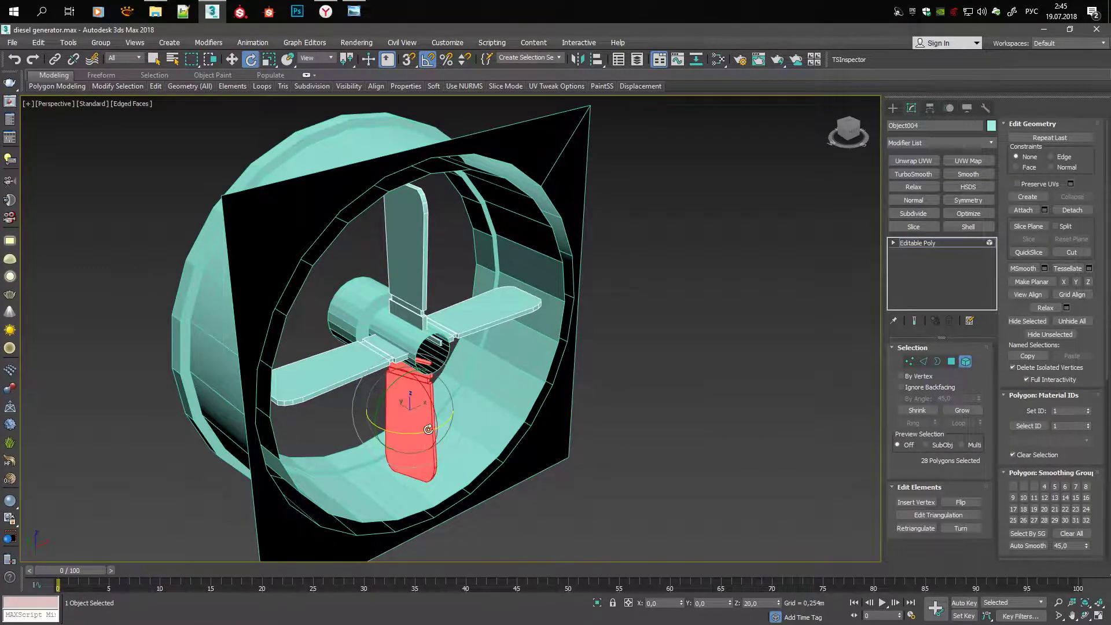
{"action": "middle_click_drag", "start_coordinate": [435, 405], "coordinate": [521, 347], "text": "alt"}
{"action": "scroll", "coordinate": [520, 347], "scroll_direction": "up", "scroll_amount": 4}
{"action": "left_click", "coordinate": [635, 323]}
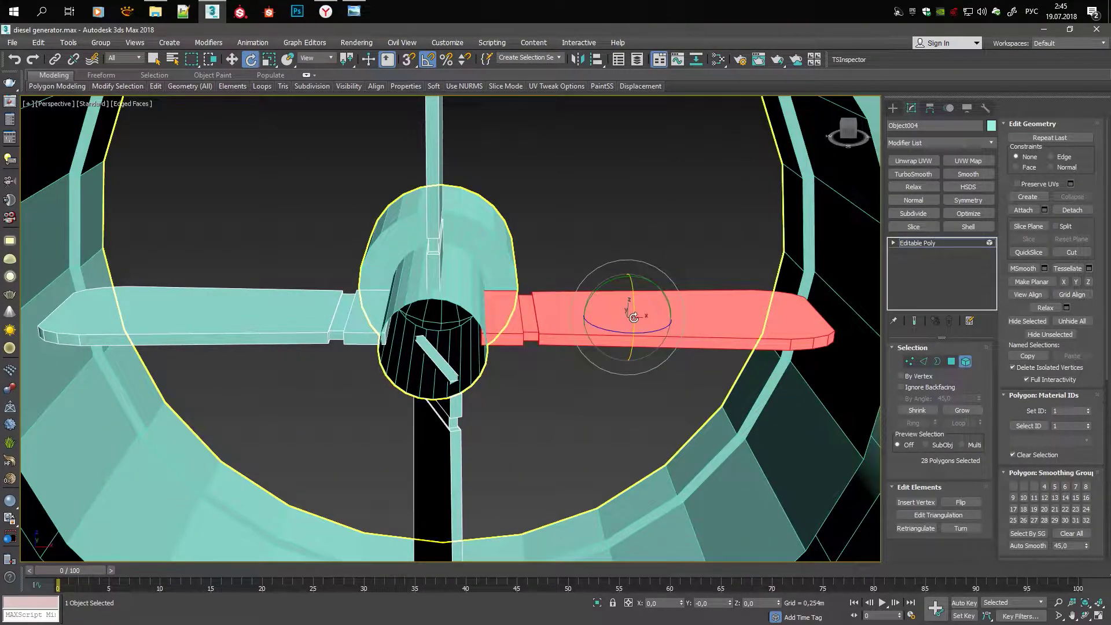
{"action": "middle_click_drag", "start_coordinate": [633, 317], "coordinate": [521, 260], "text": "alt"}
{"action": "left_click", "coordinate": [449, 150]}
{"action": "left_click", "coordinate": [337, 348]}
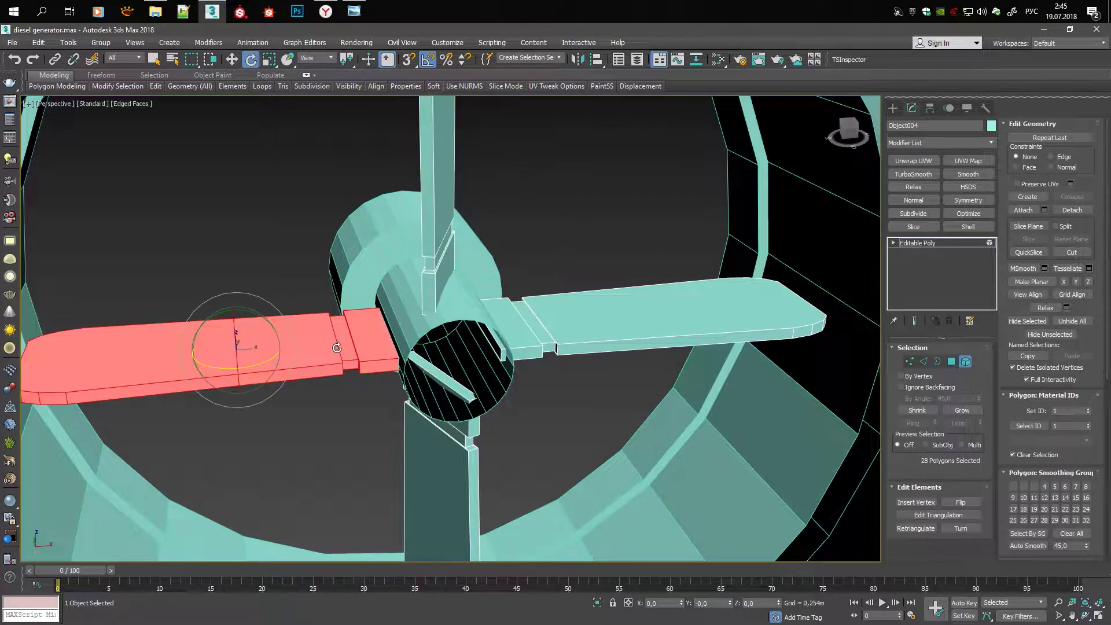
{"action": "left_click_drag", "start_coordinate": [237, 343], "coordinate": [241, 354]}
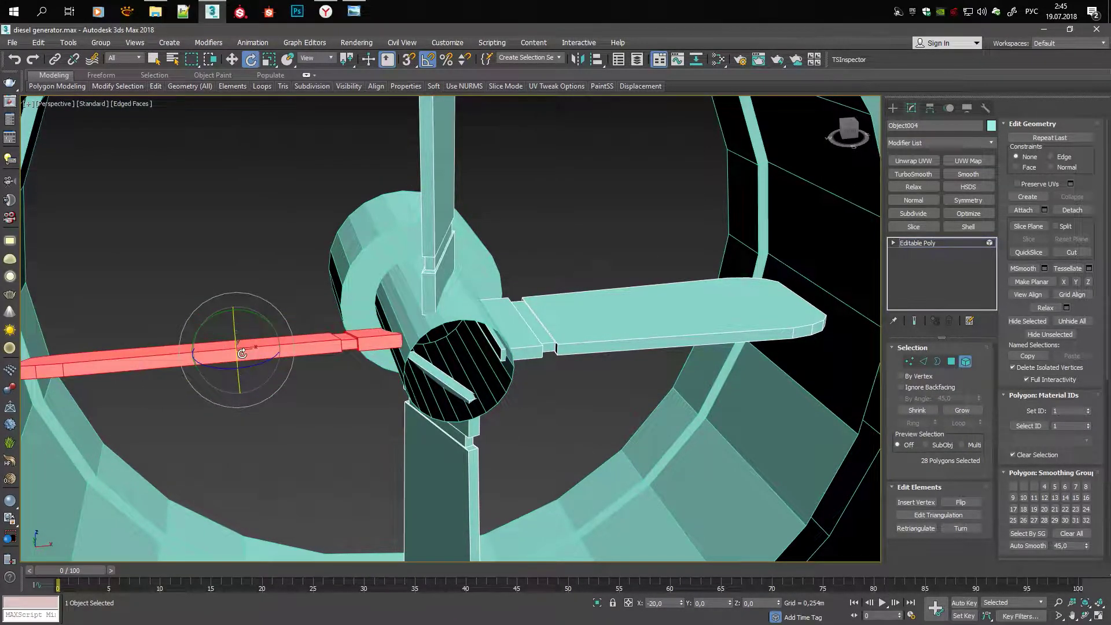
Twist the right blade edge-on along its length, then check the fan's blades
{"action": "left_click", "coordinate": [643, 317]}
{"action": "left_click_drag", "start_coordinate": [642, 312], "coordinate": [642, 322]}
{"action": "key", "text": "ctrl+z"}
{"action": "key", "text": "ctrl+z"}
{"action": "mouse_move", "coordinate": [608, 320]}
{"action": "middle_mouse_down", "text": "alt"}
{"action": "mouse_move", "coordinate": [666, 294]}
{"action": "mouse_move", "coordinate": [657, 299]}
{"action": "middle_mouse_up", "text": "alt"}
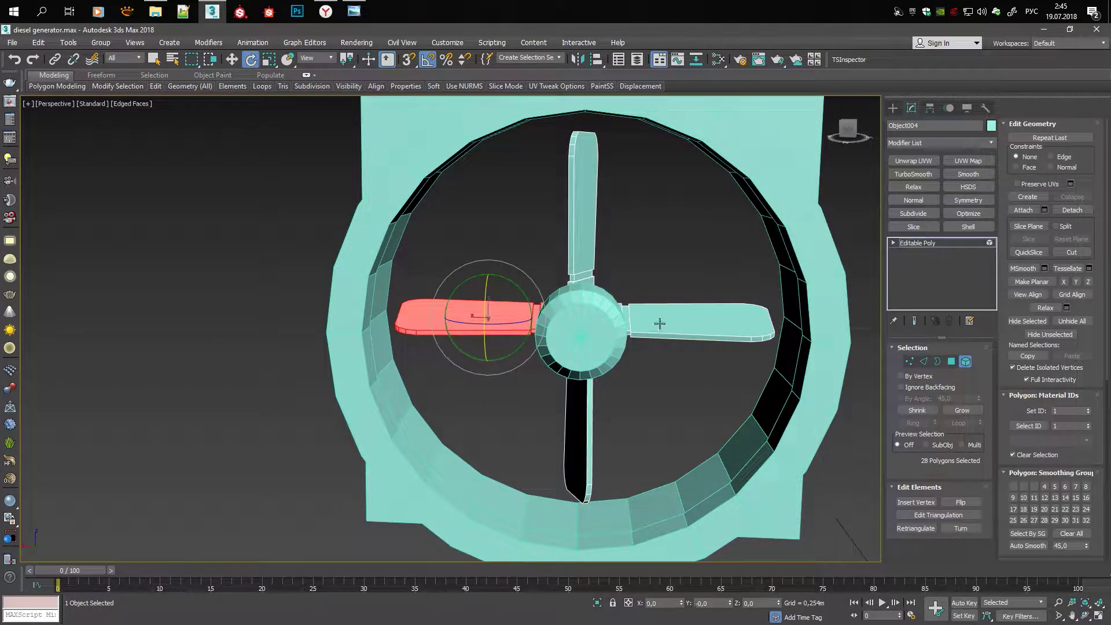
{"action": "left_click_drag", "start_coordinate": [659, 324], "coordinate": [682, 302]}
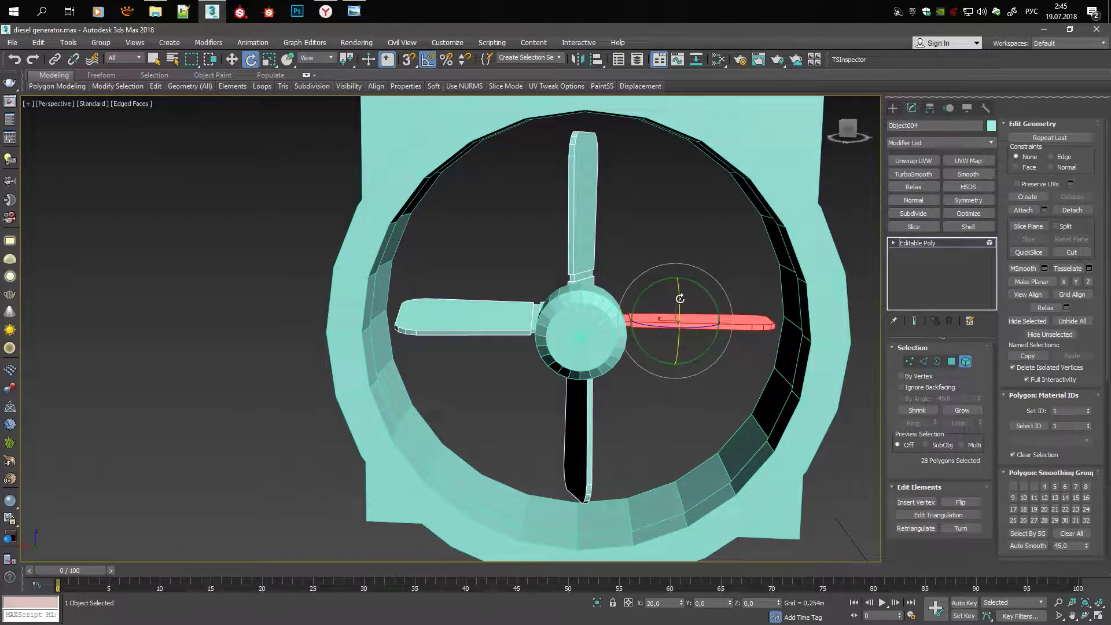
{"action": "mouse_move", "coordinate": [680, 287]}
{"action": "middle_mouse_down", "text": "alt"}
{"action": "mouse_move", "coordinate": [653, 269]}
{"action": "mouse_move", "coordinate": [719, 314]}
{"action": "middle_mouse_up", "text": "alt"}
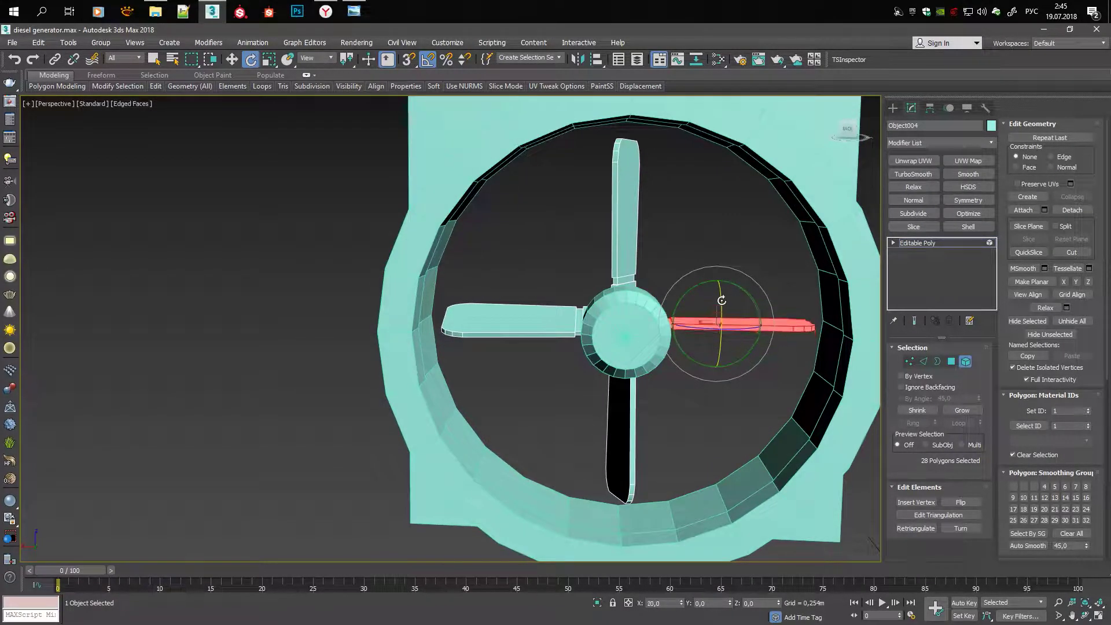
{"action": "left_click", "coordinate": [541, 322]}
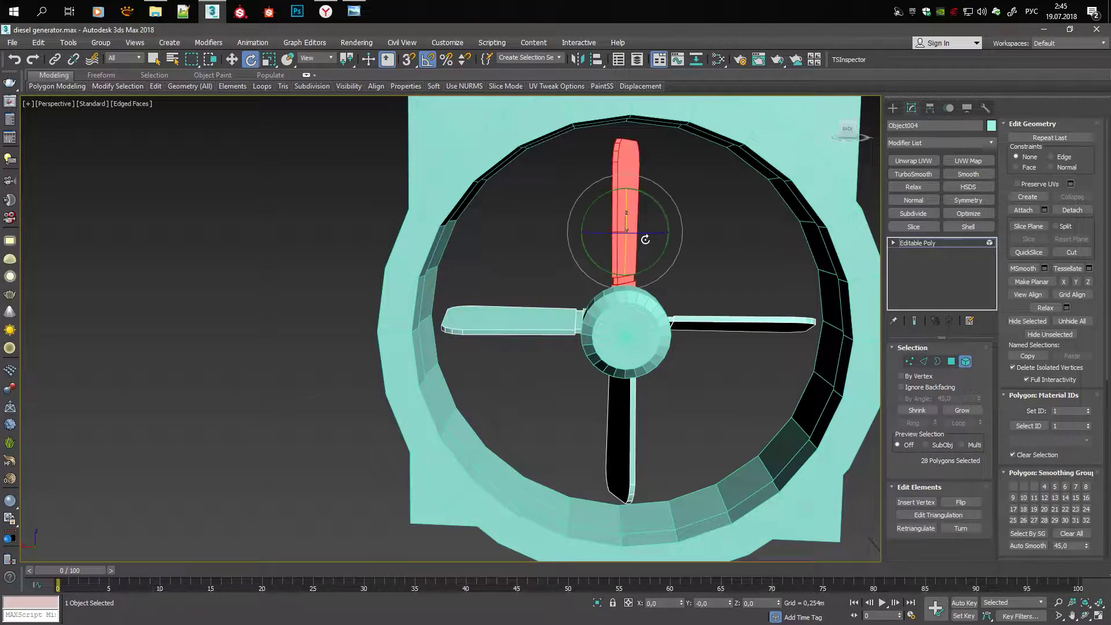
{"action": "scroll", "coordinate": [699, 381], "scroll_direction": "down", "scroll_amount": 5}
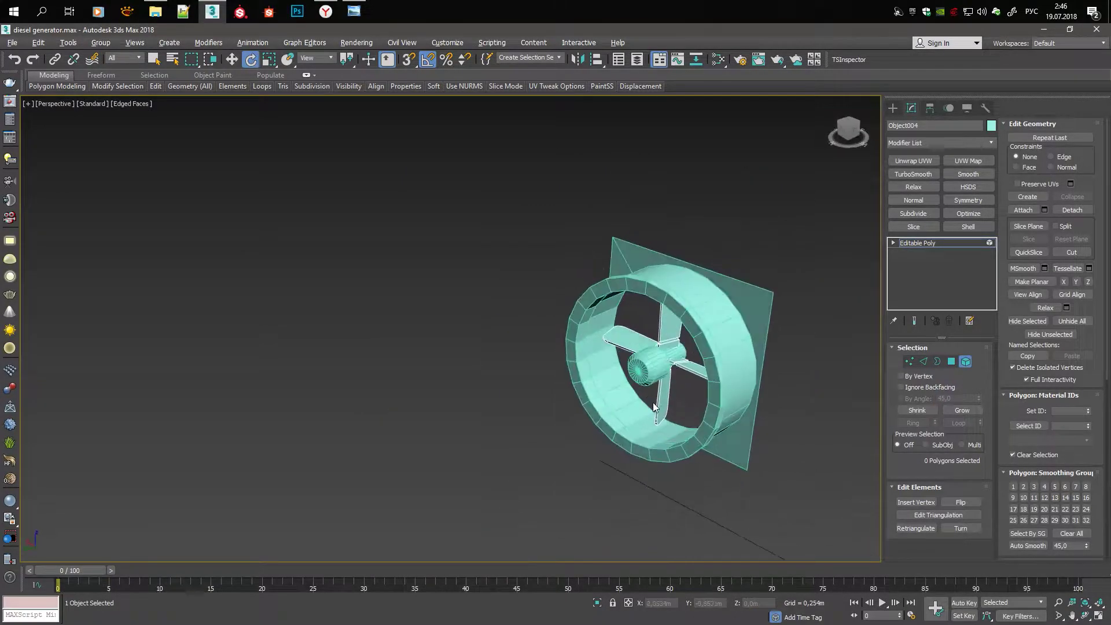
{"action": "middle_click_drag", "start_coordinate": [653, 402], "coordinate": [645, 306], "text": "alt"}
{"action": "scroll", "coordinate": [645, 305], "scroll_direction": "up", "scroll_amount": 5}
{"action": "middle_click_drag", "start_coordinate": [669, 231], "coordinate": [655, 435], "text": "alt"}
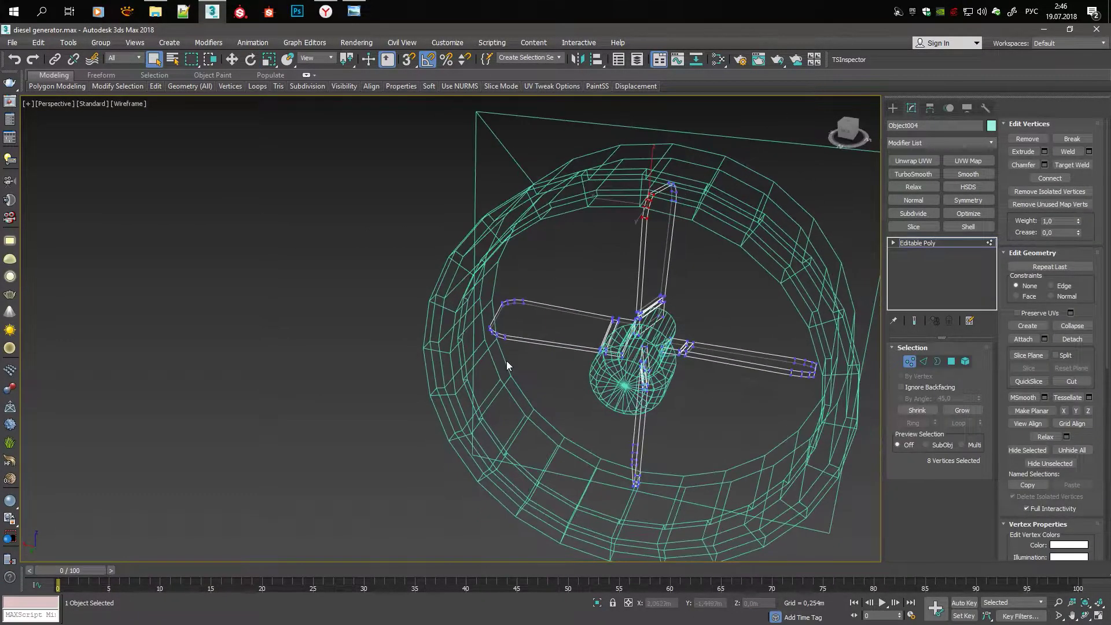
{"action": "left_click_drag", "start_coordinate": [596, 446], "coordinate": [651, 526]}
{"action": "key", "text": "F3"}
{"action": "mouse_move", "coordinate": [651, 527]}
{"action": "middle_mouse_down", "text": "alt"}
{"action": "mouse_move", "coordinate": [622, 376]}
{"action": "mouse_move", "coordinate": [574, 244]}
{"action": "mouse_move", "coordinate": [668, 355]}
{"action": "mouse_move", "coordinate": [551, 283]}
{"action": "mouse_move", "coordinate": [513, 331]}
{"action": "mouse_move", "coordinate": [524, 312]}
{"action": "mouse_move", "coordinate": [523, 321]}
{"action": "mouse_move", "coordinate": [492, 272]}
{"action": "mouse_move", "coordinate": [509, 271]}
{"action": "middle_mouse_up", "text": "alt"}
{"action": "key", "text": "w"}
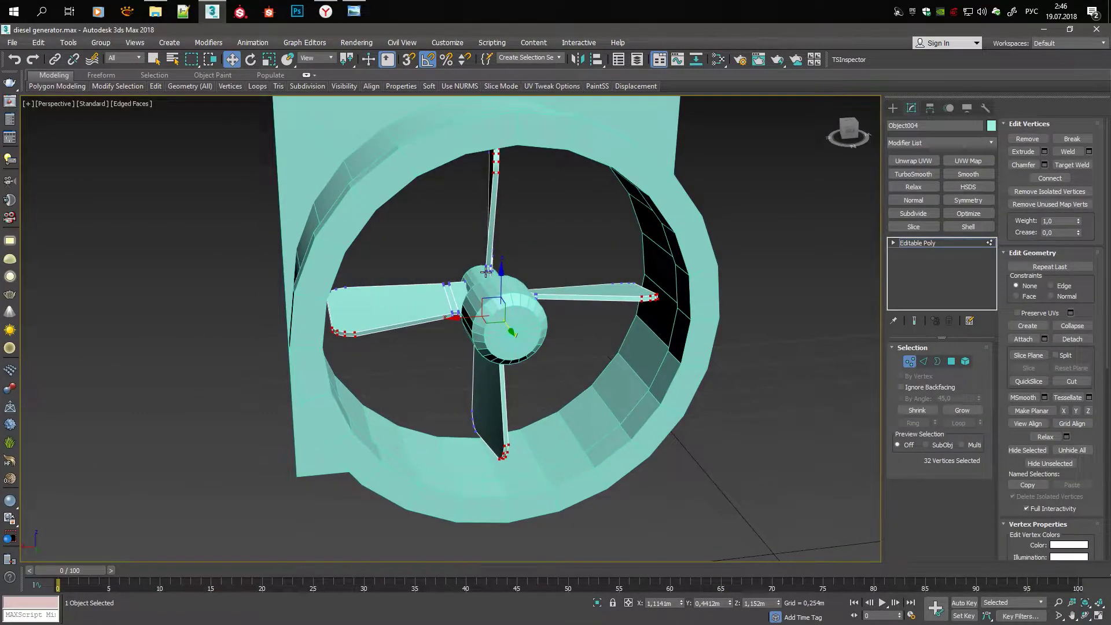
{"action": "key", "text": "1"}
{"action": "scroll", "coordinate": [524, 322], "scroll_direction": "up", "scroll_amount": 5}
{"action": "key", "text": "5"}
{"action": "left_click", "coordinate": [229, 439]}
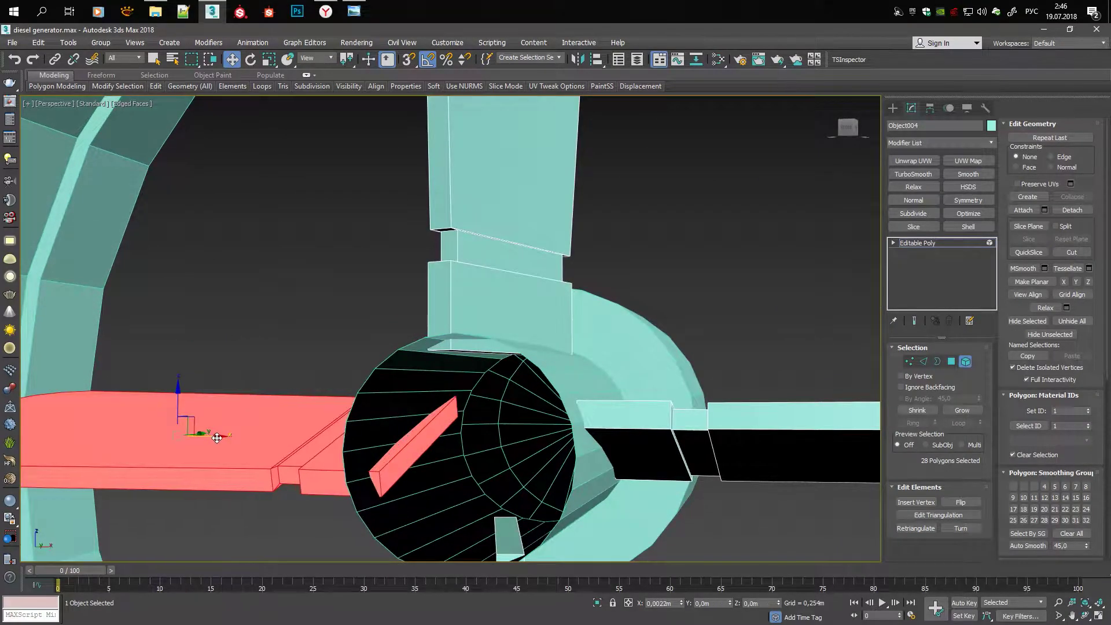
{"action": "middle_click_drag", "start_coordinate": [217, 438], "coordinate": [191, 426], "text": "alt"}
{"action": "left_click", "coordinate": [736, 409]}
{"action": "left_click", "coordinate": [493, 486]}
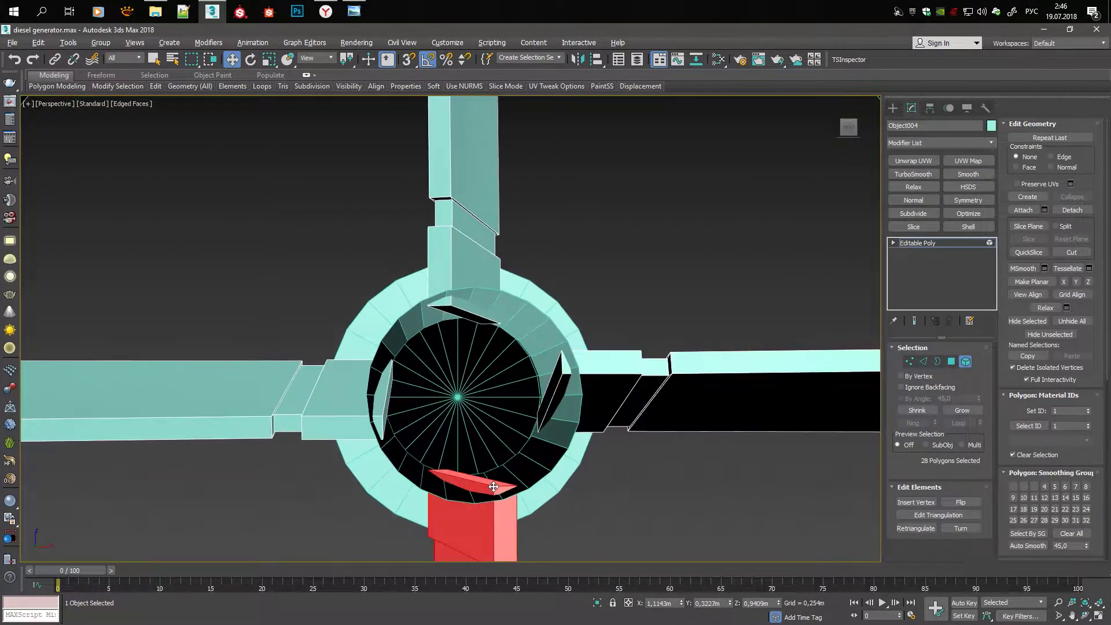
{"action": "middle_click_drag", "start_coordinate": [493, 487], "coordinate": [521, 463], "text": "alt"}
{"action": "scroll", "coordinate": [521, 463], "scroll_direction": "down", "scroll_amount": 5}
{"action": "scroll", "coordinate": [578, 440], "scroll_direction": "up", "scroll_amount": 5}
{"action": "scroll", "coordinate": [627, 415], "scroll_direction": "up", "scroll_amount": 5}
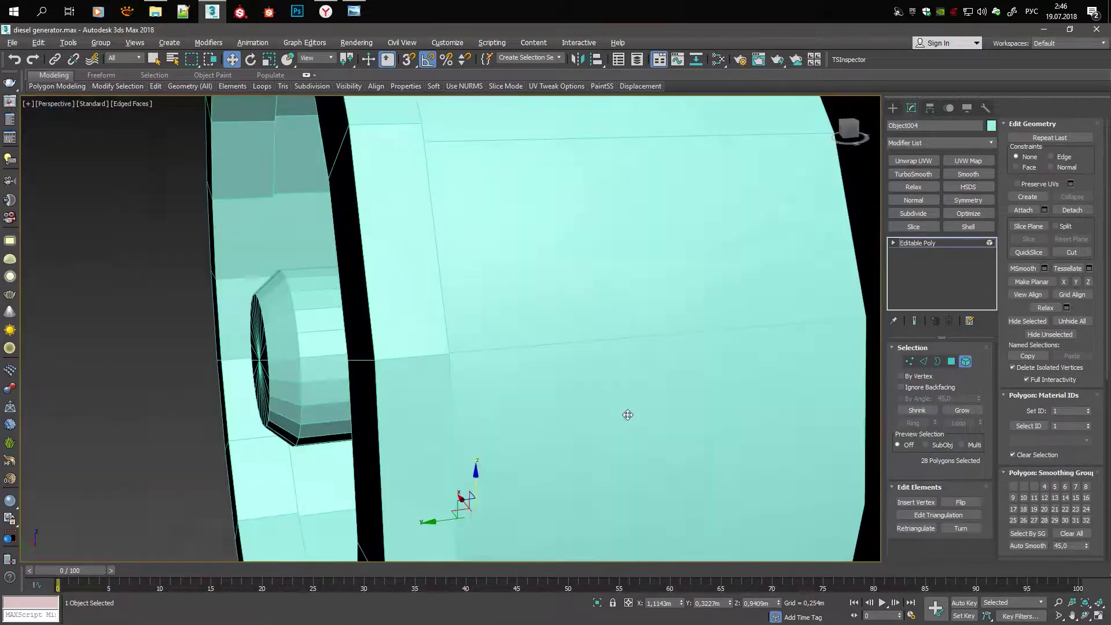
{"action": "scroll", "coordinate": [628, 415], "scroll_direction": "down", "scroll_amount": 6}
{"action": "middle_click_drag", "start_coordinate": [627, 415], "coordinate": [622, 351], "text": "alt"}
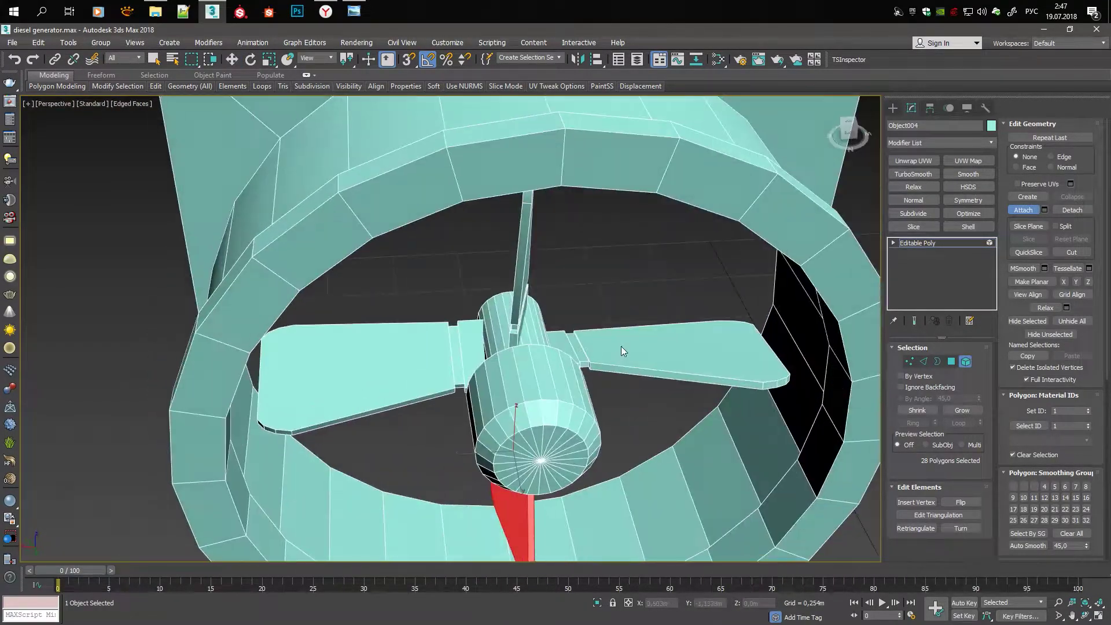
Unhide all the hidden generator parts
{"action": "key", "text": "z"}
{"action": "right_click", "coordinate": [904, 337]}
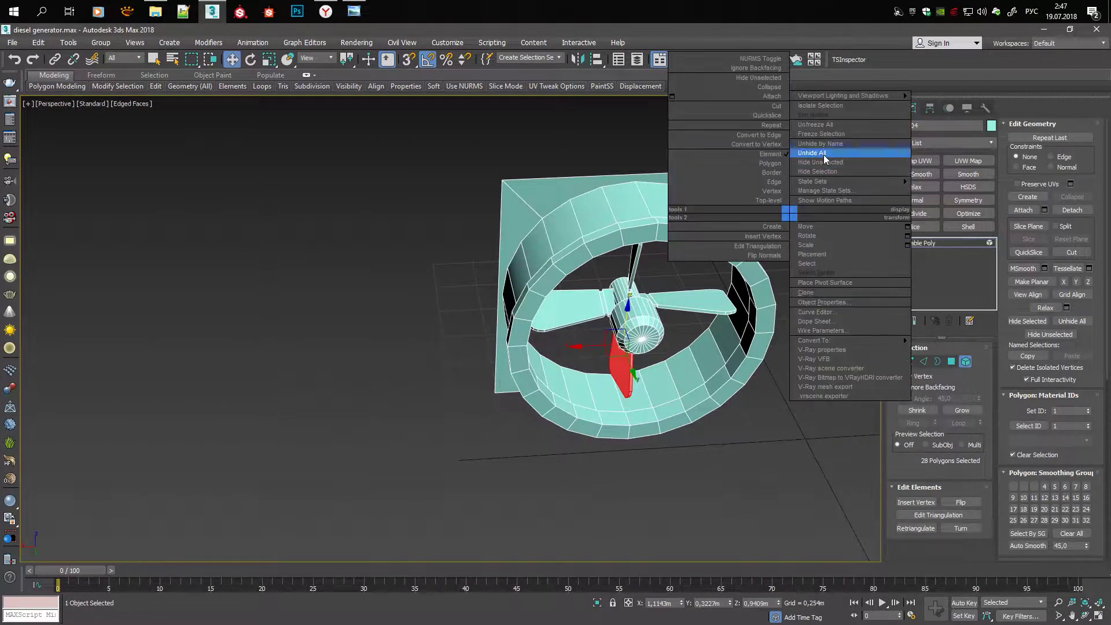
{"action": "left_click", "coordinate": [845, 312]}
Detach the four fan blades as a separate object, Object005
{"action": "middle_click_drag", "start_coordinate": [712, 300], "coordinate": [646, 309], "text": "alt"}
{"action": "key", "text": "F3"}
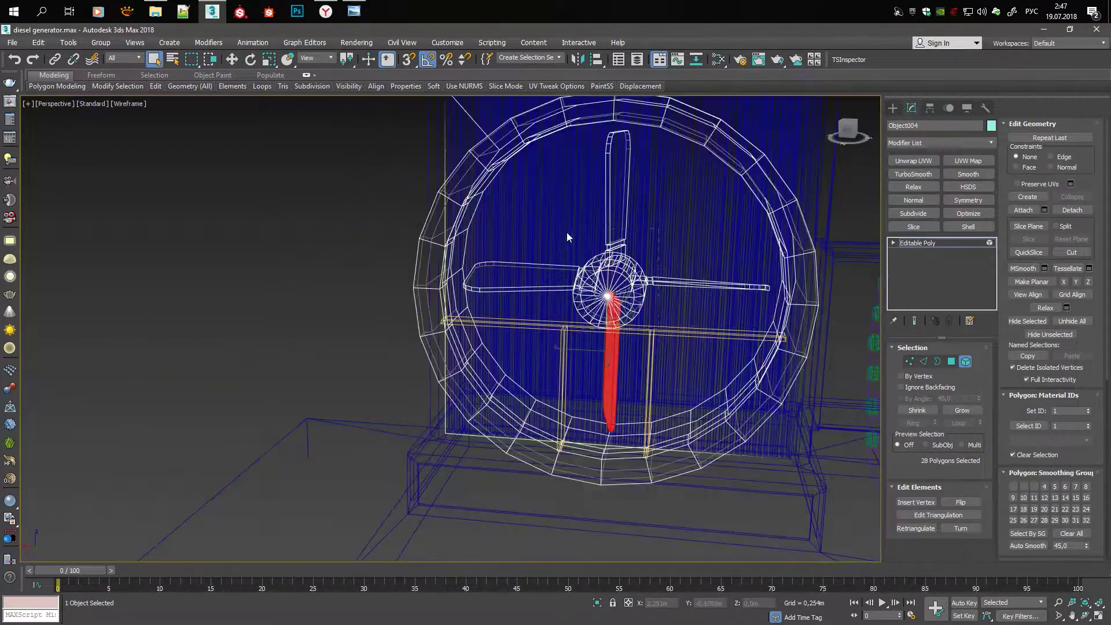
{"action": "left_click", "coordinate": [585, 325], "text": "ctrl"}
{"action": "left_click", "coordinate": [1072, 210]}
{"action": "left_click", "coordinate": [497, 333]}
{"action": "left_click", "coordinate": [593, 334]}
Move the blades object's pivot onto the hub with Affect Pivot Only
{"action": "left_click", "coordinate": [615, 174]}
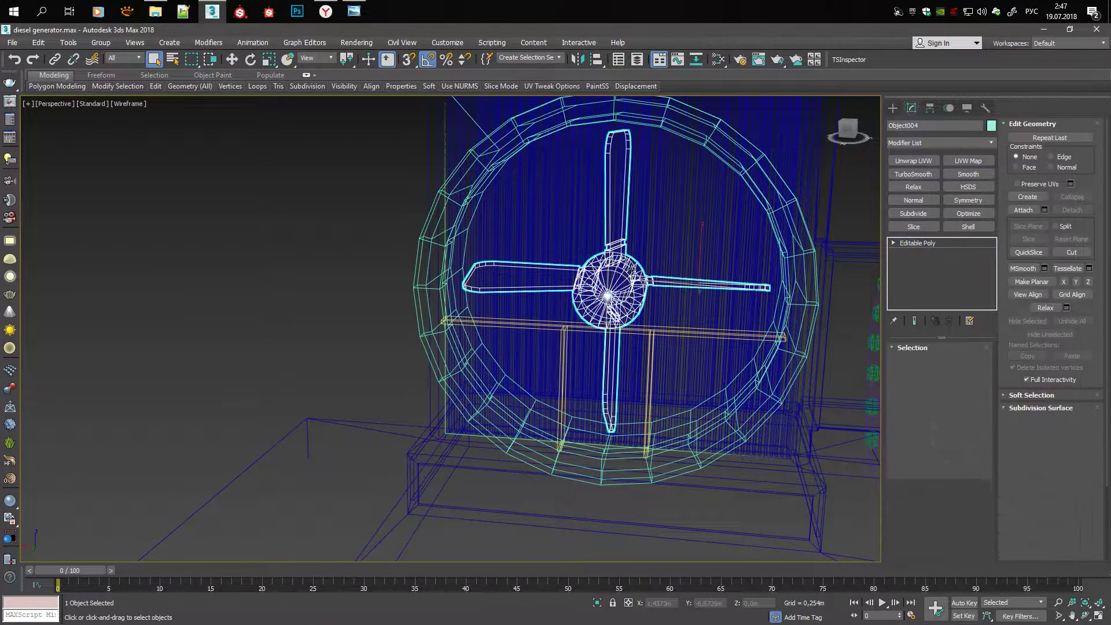
{"action": "left_click", "coordinate": [930, 107]}
{"action": "left_click", "coordinate": [939, 187]}
{"action": "key", "text": "w"}
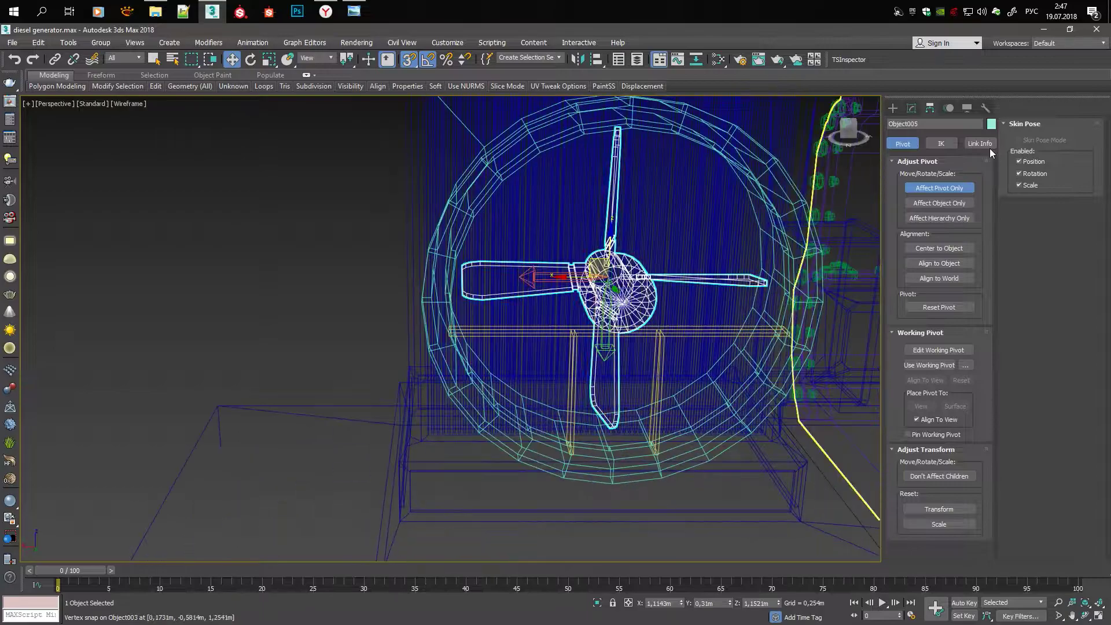
{"action": "left_click", "coordinate": [912, 108]}
Rotate the fan blades around the hub in shaded view
{"action": "key", "text": "F3"}
{"action": "key", "text": "e"}
{"action": "left_click_drag", "start_coordinate": [532, 259], "coordinate": [250, 298]}
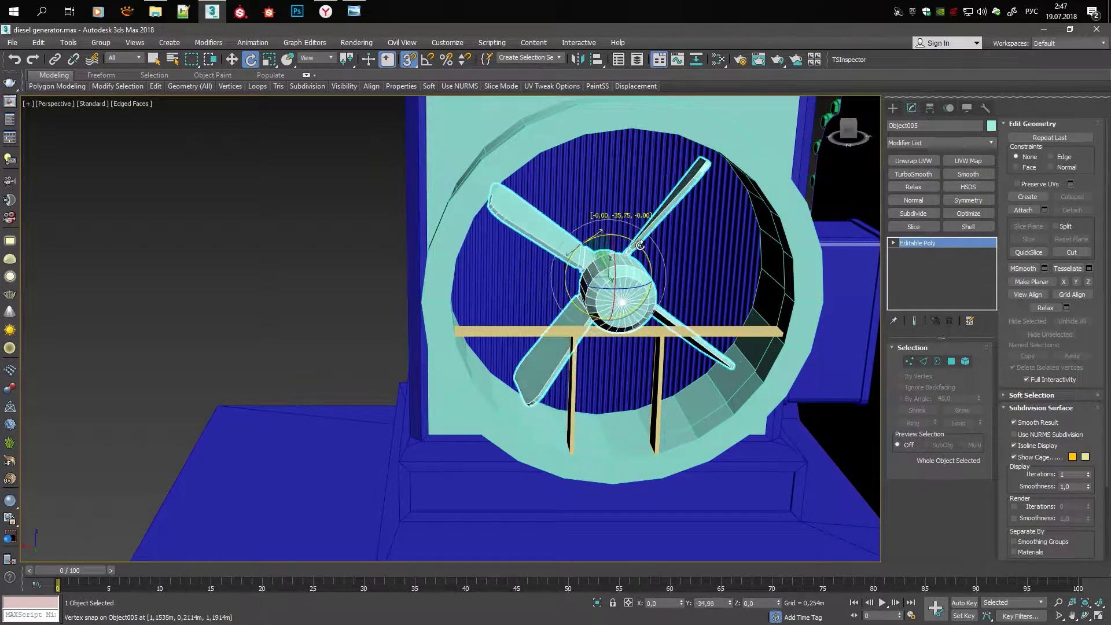
{"action": "mouse_move", "coordinate": [250, 298]}
{"action": "middle_mouse_down", "text": "alt"}
{"action": "mouse_move", "coordinate": [690, 292]}
{"action": "mouse_move", "coordinate": [394, 286]}
{"action": "middle_mouse_up", "text": "alt"}
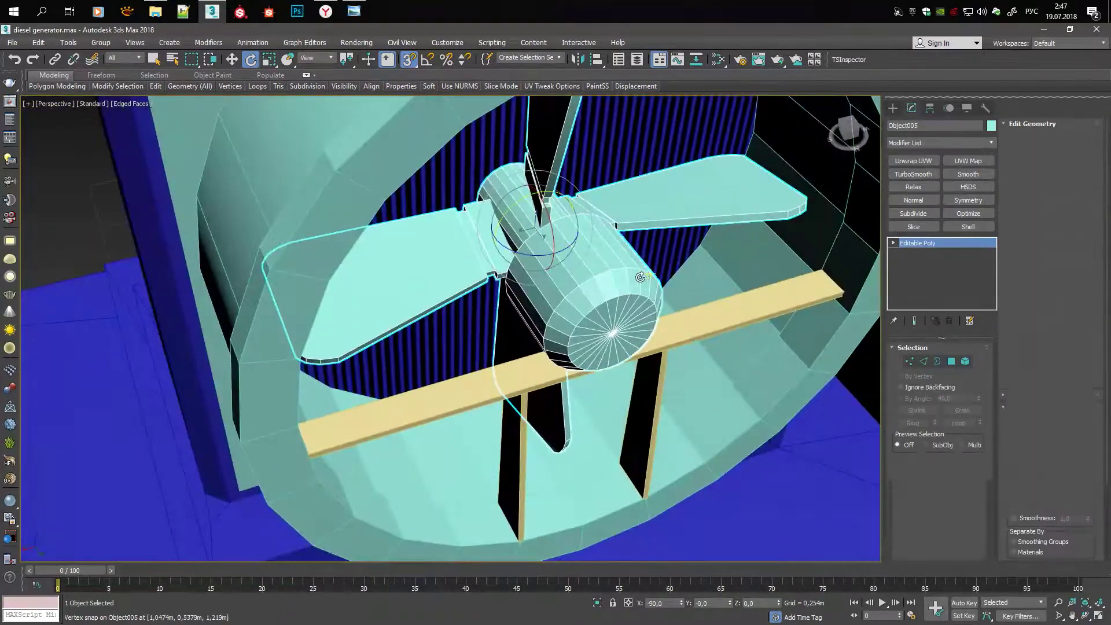
Enter vertex mode in the top view and toggle between single and four-viewport layouts
{"action": "key", "text": "t"}
{"action": "key", "text": "F3"}
{"action": "key", "text": "1"}
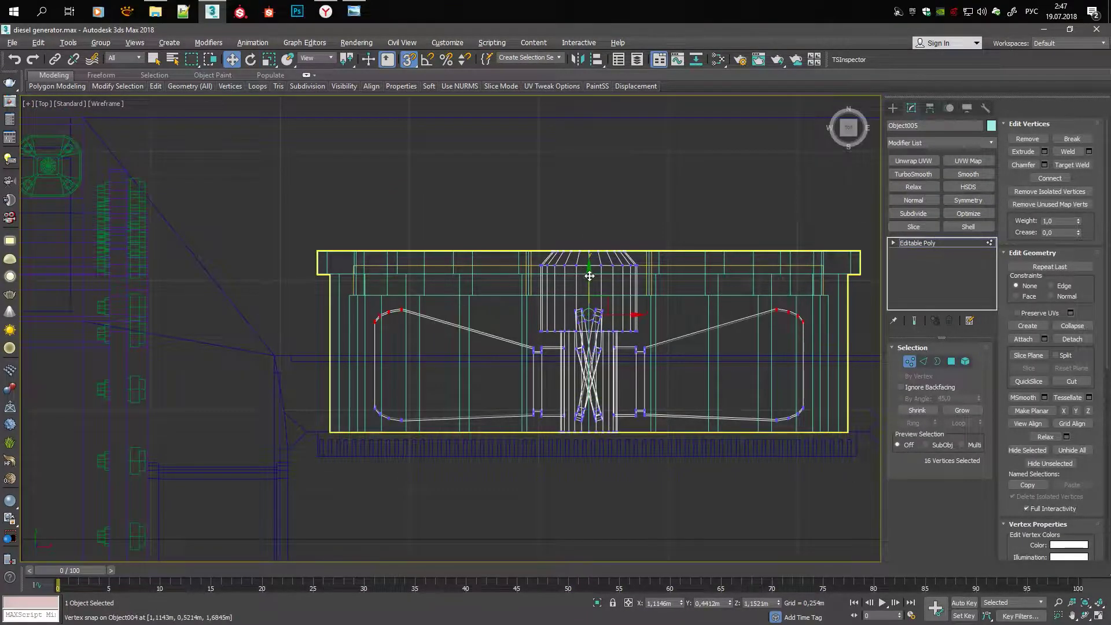
{"action": "key", "text": "alt+w"}
{"action": "key", "text": "alt+w"}
{"action": "middle_click_drag", "start_coordinate": [589, 276], "coordinate": [589, 201], "text": "alt"}
{"action": "scroll", "coordinate": [580, 411], "scroll_direction": "down", "scroll_amount": 5}
{"action": "key", "text": "alt+w"}
{"action": "key", "text": "alt+w"}
{"action": "key", "text": "t"}
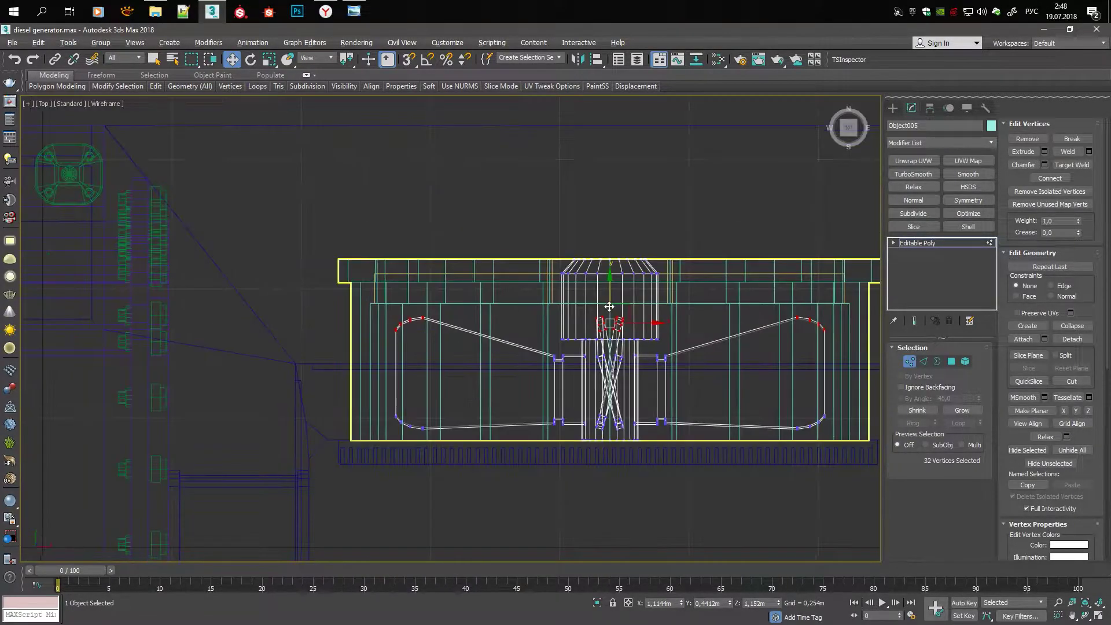
{"action": "key", "text": "alt+w"}
{"action": "key", "text": "alt+w"}
{"action": "mouse_move", "coordinate": [381, 326]}
{"action": "middle_mouse_down", "text": "alt"}
{"action": "mouse_move", "coordinate": [317, 353]}
{"action": "mouse_move", "coordinate": [324, 338]}
{"action": "mouse_move", "coordinate": [572, 317]}
{"action": "middle_mouse_up", "text": "alt"}
{"action": "scroll", "coordinate": [324, 338], "scroll_direction": "up", "scroll_amount": 5}
Select pairs of side faces around the hub cylinder in Polygon mode
{"action": "key", "text": "4"}
{"action": "key", "text": "q"}
{"action": "left_click", "coordinate": [502, 317]}
{"action": "left_click", "coordinate": [572, 316], "text": "ctrl"}
{"action": "left_click", "coordinate": [441, 310], "text": "ctrl"}
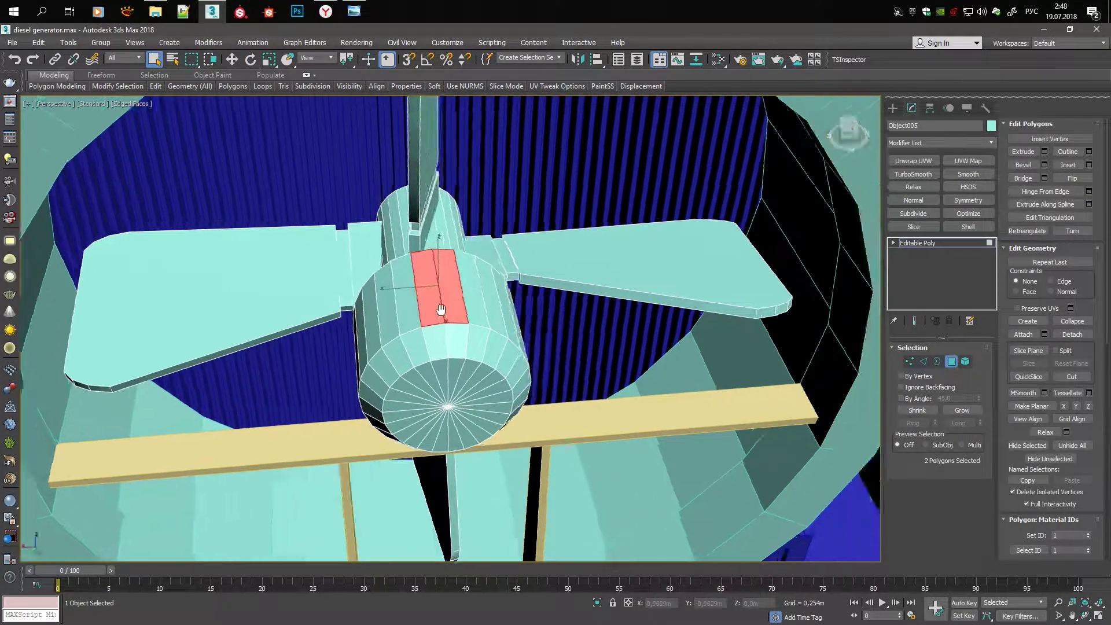
{"action": "mouse_move", "coordinate": [440, 310]}
{"action": "middle_mouse_down", "text": "alt"}
{"action": "mouse_move", "coordinate": [428, 421]}
{"action": "mouse_move", "coordinate": [467, 397]}
{"action": "middle_mouse_up", "text": "alt"}
{"action": "left_click", "coordinate": [467, 397], "text": "ctrl"}
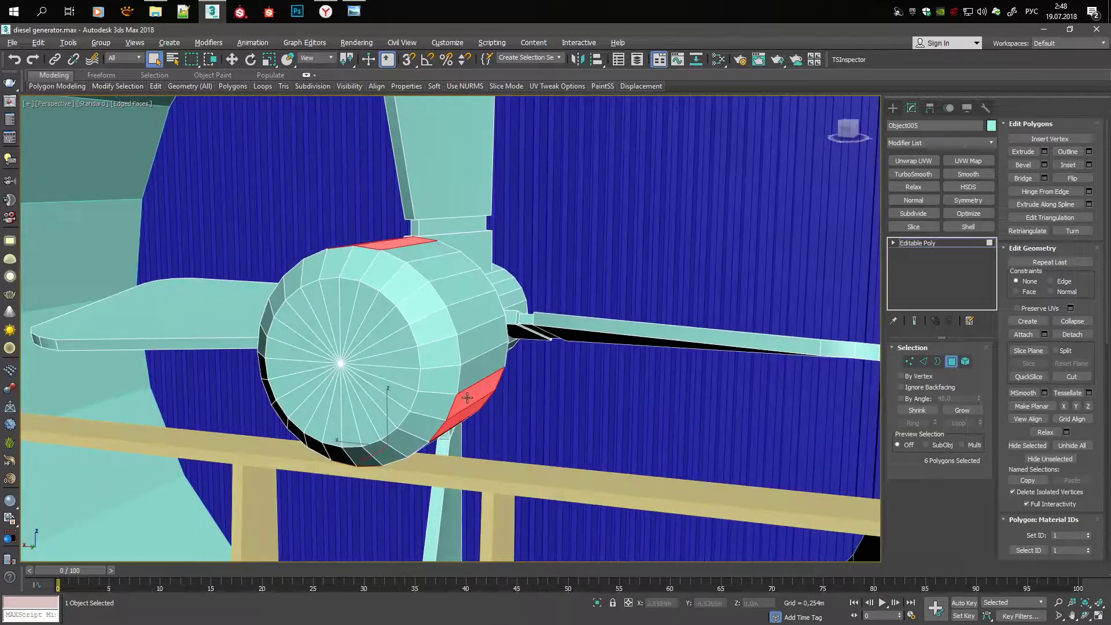
{"action": "mouse_move", "coordinate": [429, 313]}
{"action": "middle_mouse_down", "text": "alt"}
{"action": "mouse_move", "coordinate": [432, 281]}
{"action": "mouse_move", "coordinate": [420, 280]}
{"action": "middle_mouse_up", "text": "alt"}
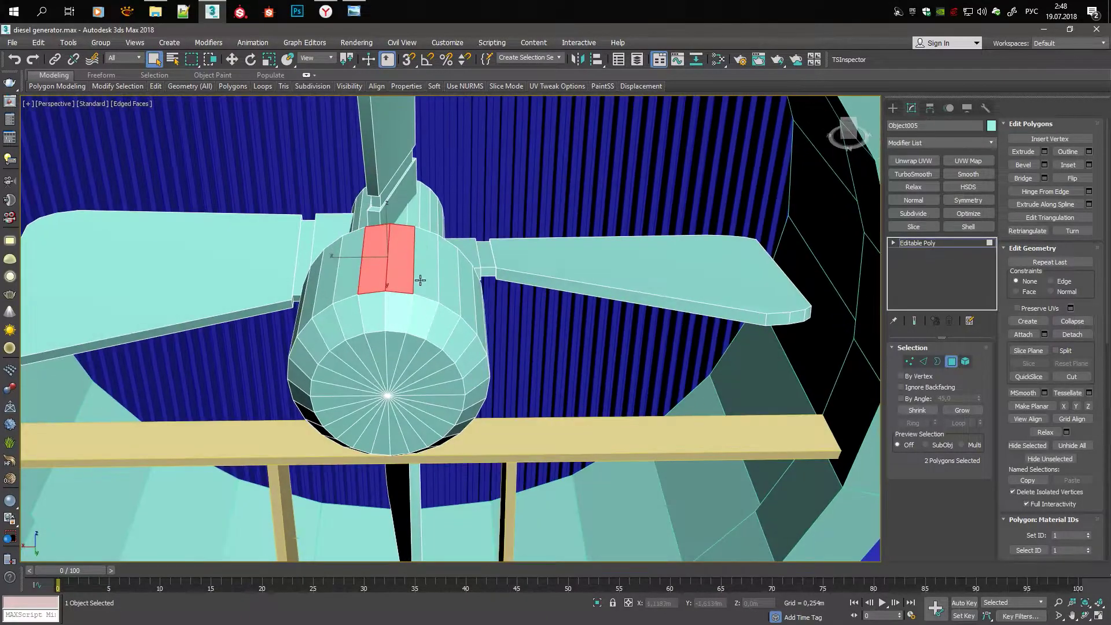
{"action": "middle_click_drag", "start_coordinate": [353, 282], "coordinate": [389, 307], "text": "alt"}
{"action": "left_click", "coordinate": [312, 237], "text": "alt"}
{"action": "scroll", "coordinate": [359, 272], "scroll_direction": "up", "scroll_amount": 2}
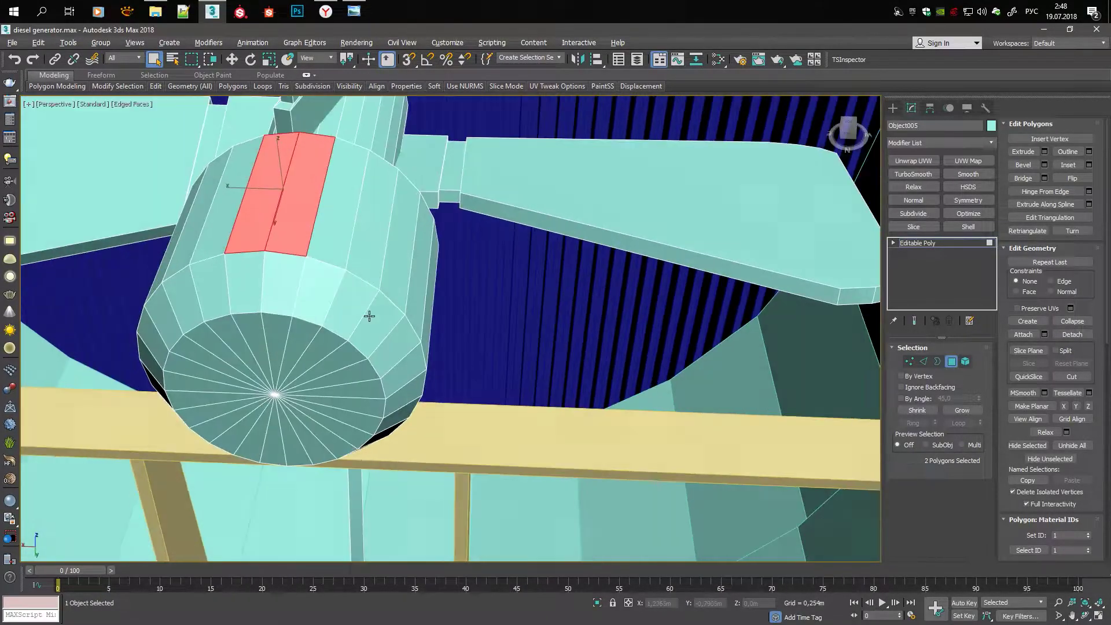
{"action": "mouse_move", "coordinate": [359, 272]}
{"action": "middle_mouse_down", "text": "alt"}
{"action": "mouse_move", "coordinate": [368, 266]}
{"action": "mouse_move", "coordinate": [354, 404]}
{"action": "mouse_move", "coordinate": [376, 425]}
{"action": "middle_mouse_up", "text": "alt"}
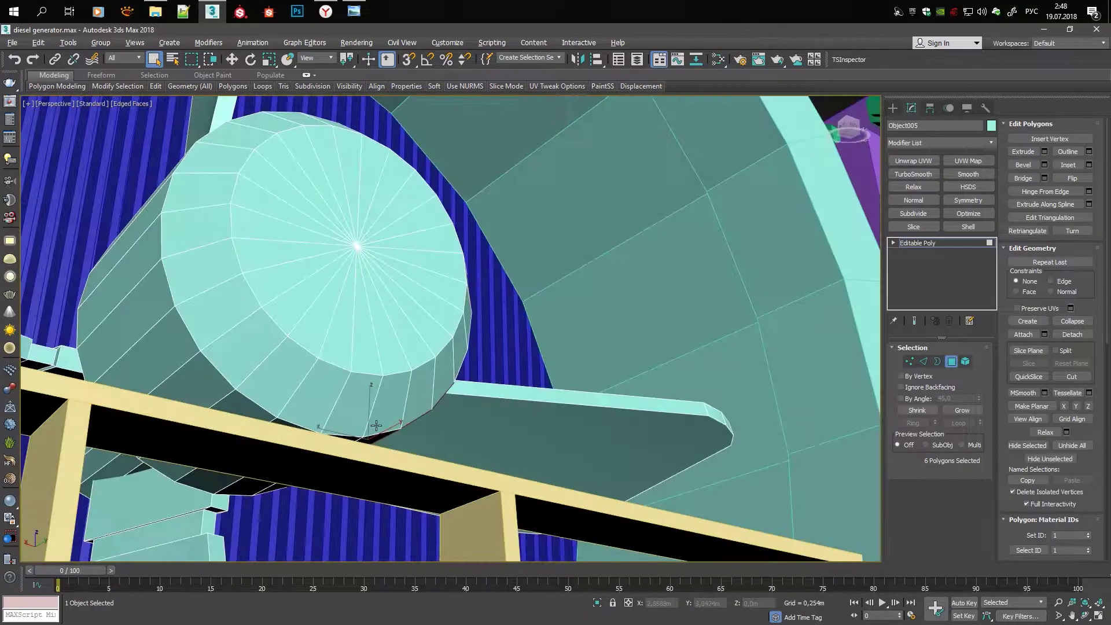
{"action": "mouse_move", "coordinate": [173, 340]}
{"action": "middle_mouse_down", "text": "alt"}
{"action": "mouse_move", "coordinate": [220, 216]}
{"action": "mouse_move", "coordinate": [325, 191]}
{"action": "mouse_move", "coordinate": [348, 200]}
{"action": "middle_mouse_up", "text": "alt"}
Inset the selected hub faces by a thin 0.0056m amount
{"action": "left_click", "coordinate": [220, 216], "text": "ctrl"}
{"action": "key", "text": "shift+i"}
{"action": "scroll", "coordinate": [328, 191], "scroll_direction": "up", "scroll_amount": 3}
{"action": "left_click_drag", "start_coordinate": [459, 350], "coordinate": [461, 356]}
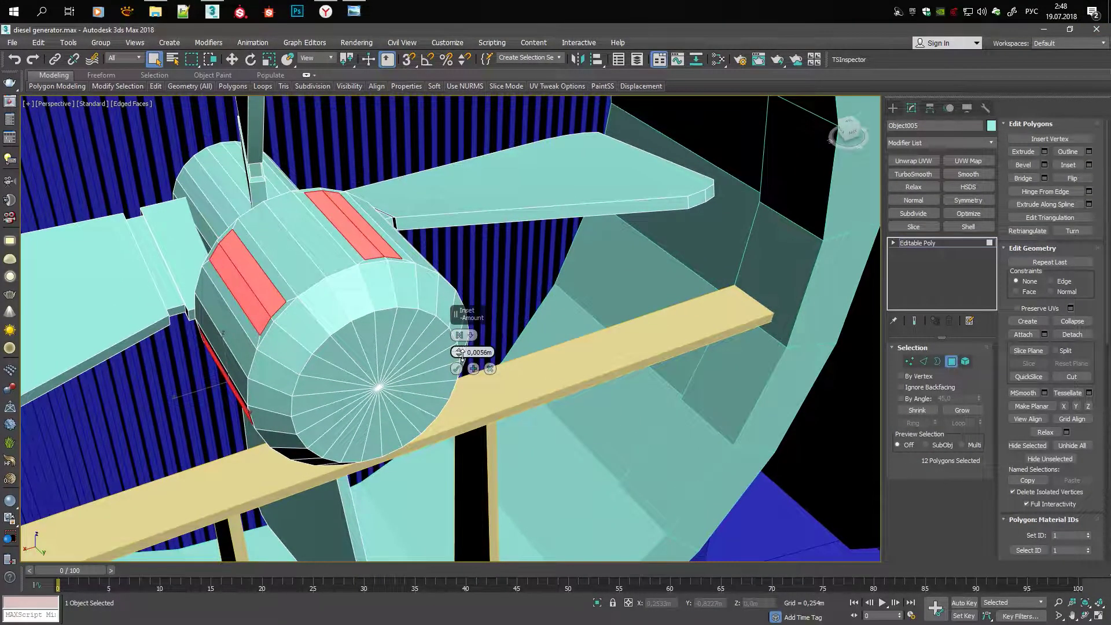
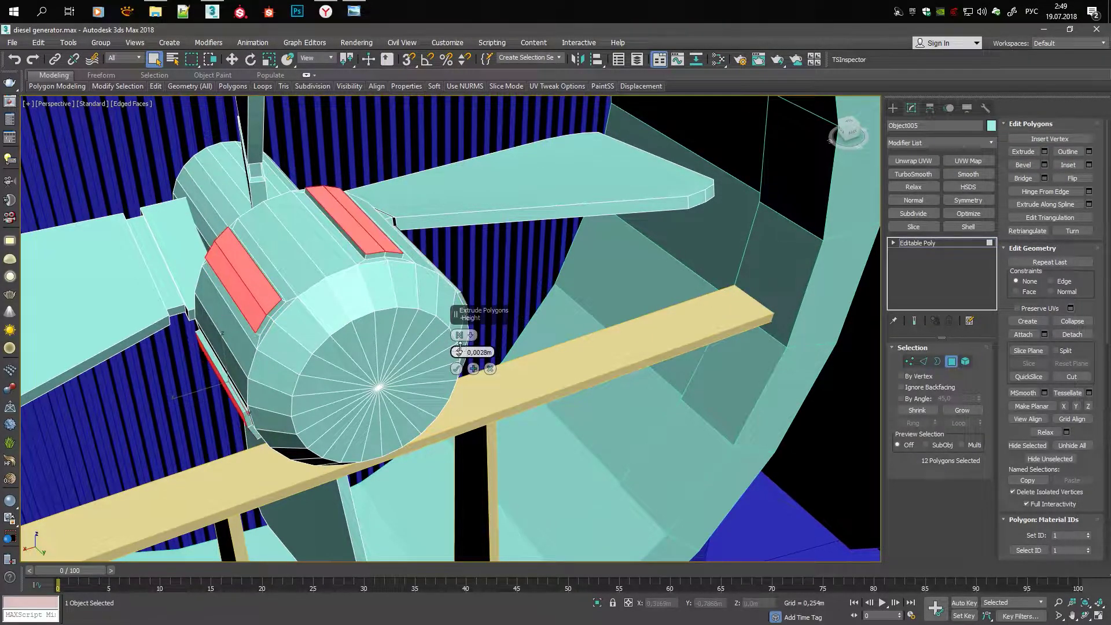
Recess the red hub panels with a -0,0029m extrusion and exit polygon editing
{"action": "middle_click_drag", "start_coordinate": [460, 347], "coordinate": [461, 372], "text": "alt"}
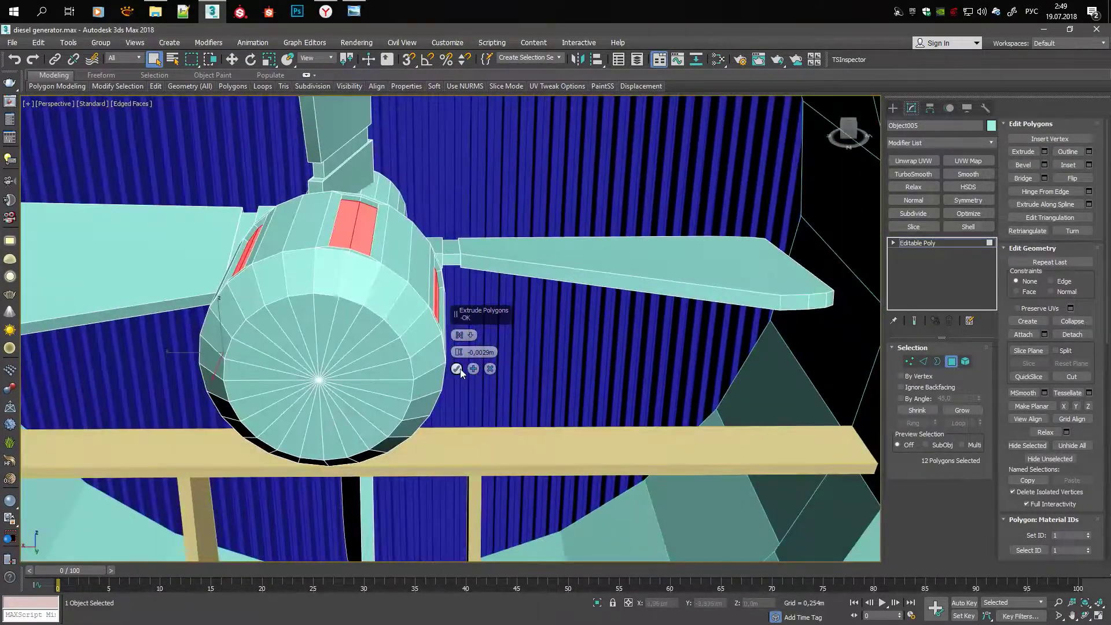
{"action": "left_click", "coordinate": [460, 371]}
{"action": "scroll", "coordinate": [536, 360], "scroll_direction": "down", "scroll_amount": 5}
{"action": "key", "text": "4"}
Add a Smooth modifier (threshold 25) to the hub and show edged faces
{"action": "mouse_move", "coordinate": [536, 360]}
{"action": "middle_mouse_down", "text": "alt"}
{"action": "mouse_move", "coordinate": [476, 274]}
{"action": "mouse_move", "coordinate": [440, 272]}
{"action": "middle_mouse_up", "text": "alt"}
{"action": "left_click", "coordinate": [968, 173]}
{"action": "key", "text": "F4"}
{"action": "scroll", "coordinate": [450, 322], "scroll_direction": "up", "scroll_amount": 5}
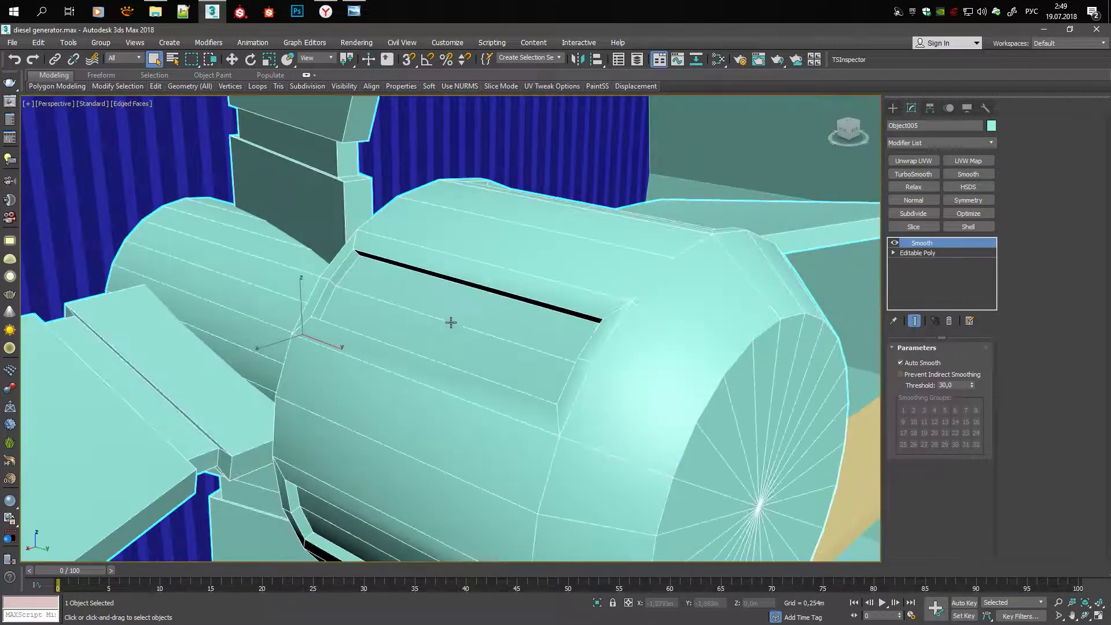
{"action": "mouse_move", "coordinate": [451, 322]}
{"action": "middle_mouse_down", "text": "alt"}
{"action": "mouse_move", "coordinate": [483, 315]}
{"action": "mouse_move", "coordinate": [367, 303]}
{"action": "mouse_move", "coordinate": [446, 272]}
{"action": "mouse_move", "coordinate": [410, 297]}
{"action": "middle_mouse_up", "text": "alt"}
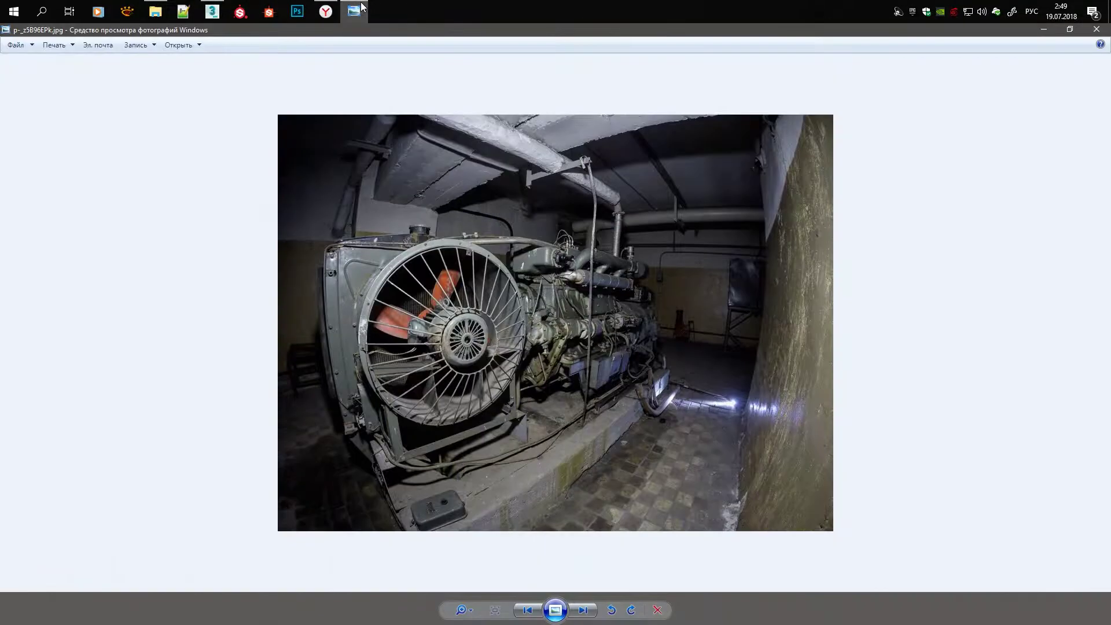
Delete the hub's front centre vertex, inspect the opening's border, and orbit closer with Move active
{"action": "key", "text": "Delete"}
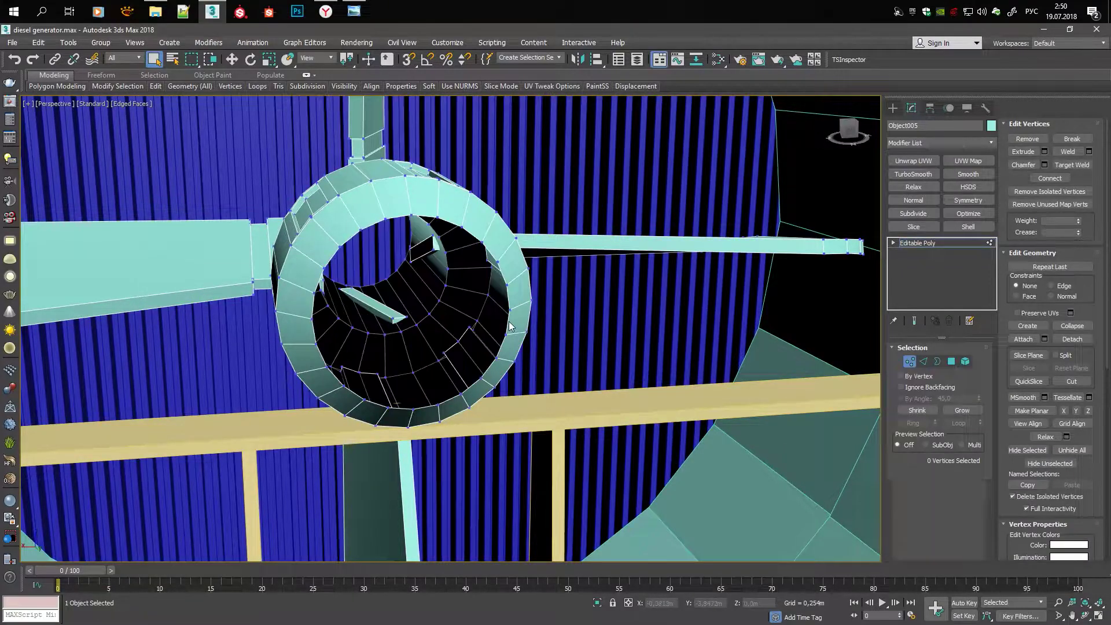
{"action": "key", "text": "3"}
{"action": "mouse_move", "coordinate": [416, 317]}
{"action": "middle_mouse_down", "text": "alt"}
{"action": "mouse_move", "coordinate": [480, 318]}
{"action": "mouse_move", "coordinate": [402, 295]}
{"action": "mouse_move", "coordinate": [412, 324]}
{"action": "middle_mouse_up", "text": "alt"}
{"action": "key", "text": "w"}
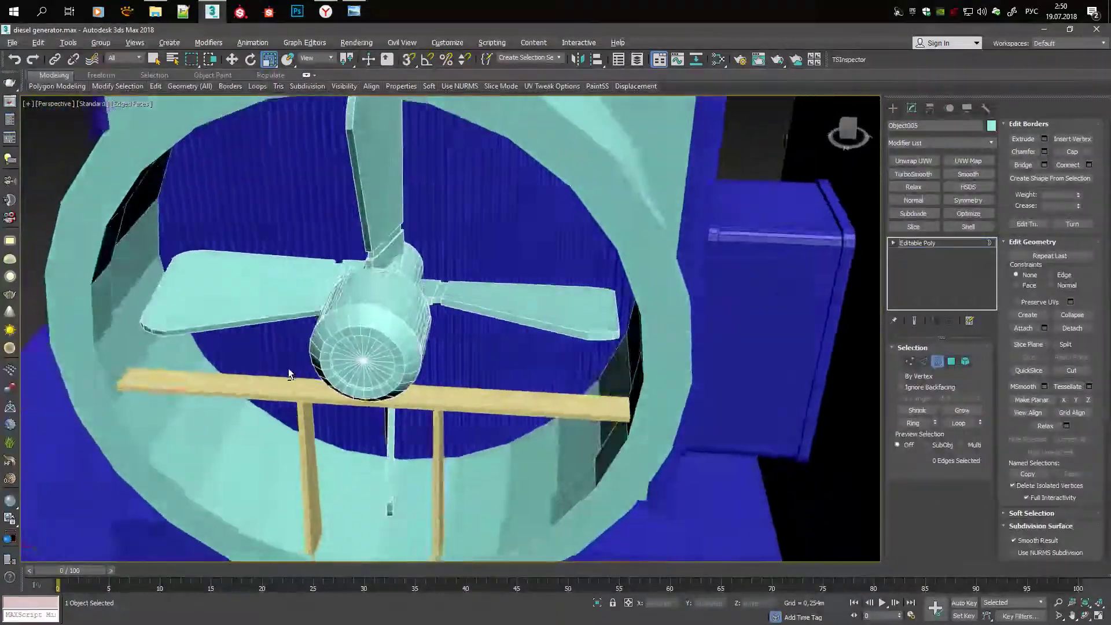
{"action": "middle_click_drag", "start_coordinate": [289, 373], "coordinate": [332, 389], "text": "alt"}
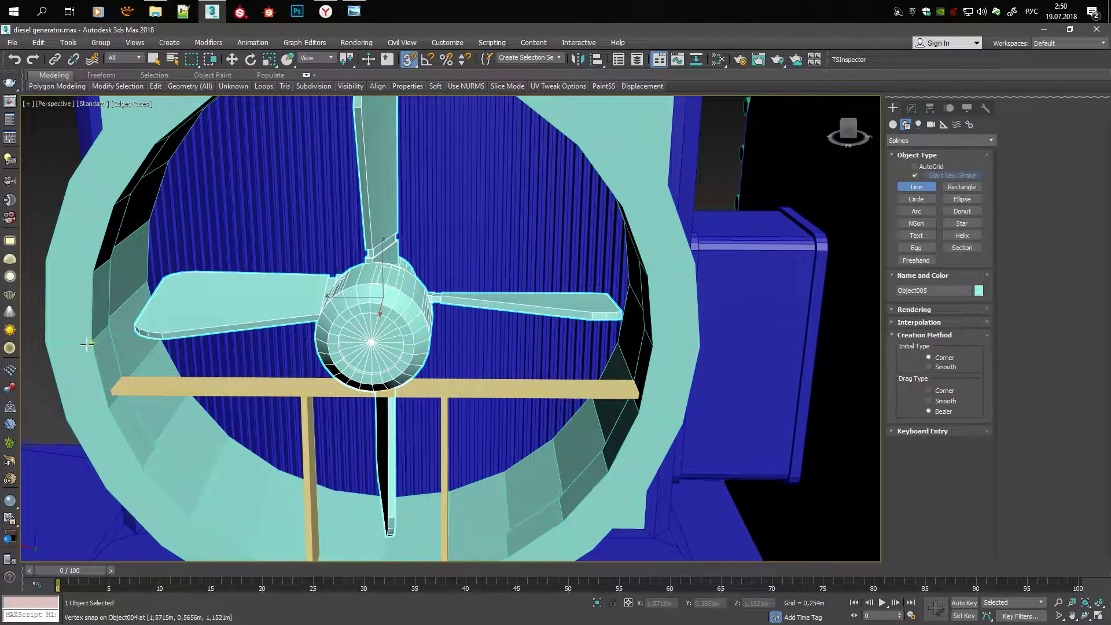
Draw a snapped line across the fan rim, rendered in viewport with 6 sides and angle 0,1
{"action": "left_click", "coordinate": [91, 342]}
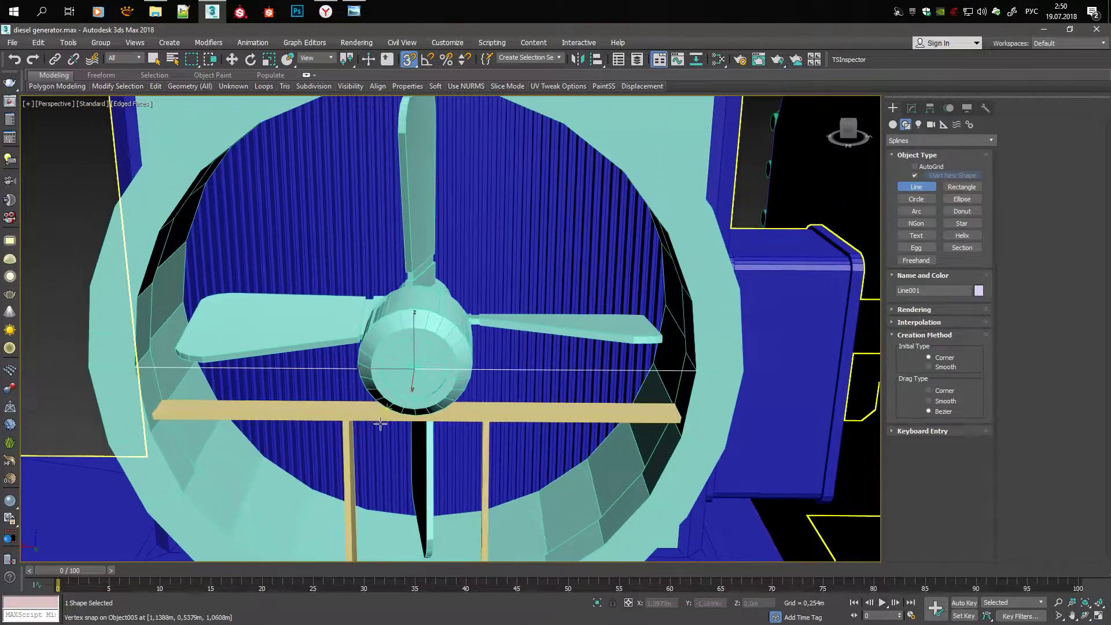
{"action": "left_click", "coordinate": [914, 309]}
{"action": "left_click", "coordinate": [899, 331]}
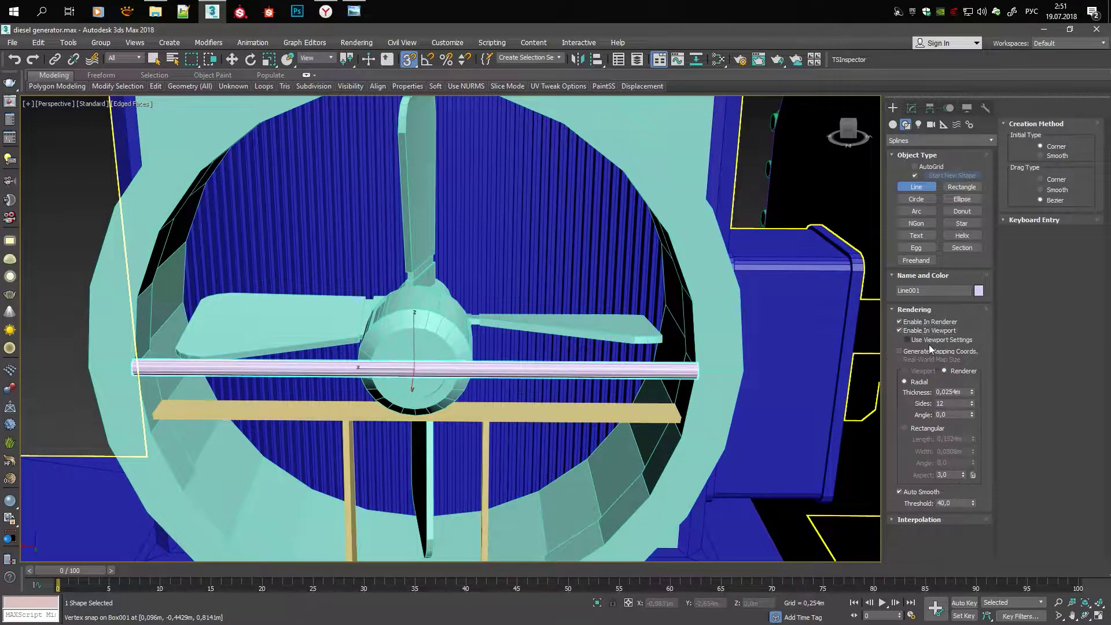
{"action": "left_click", "coordinate": [971, 404]}
{"action": "left_click", "coordinate": [973, 412]}
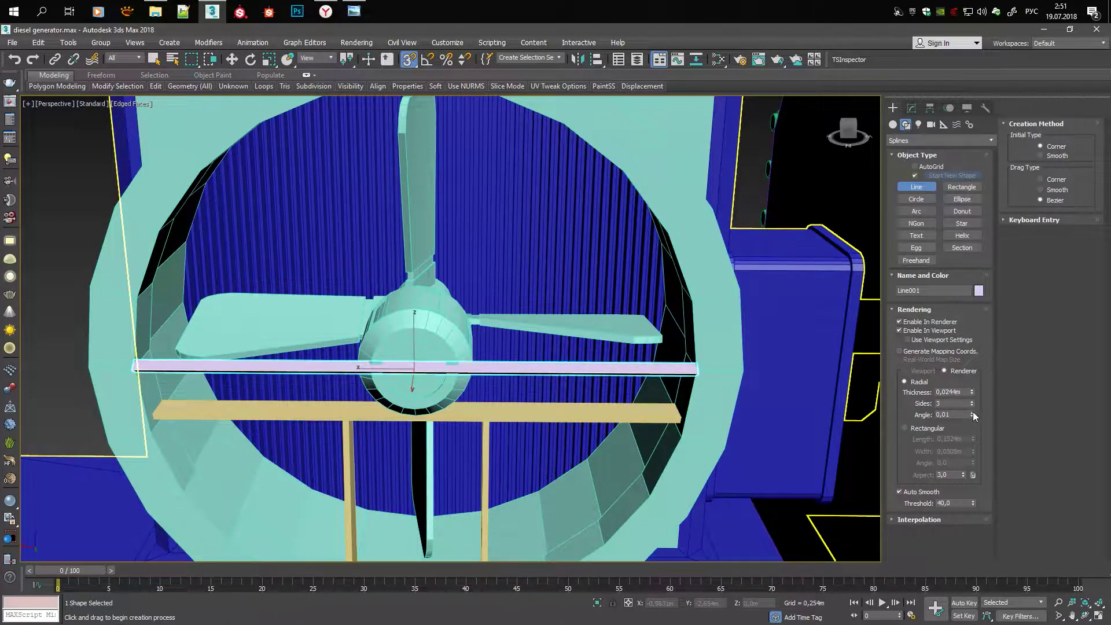
{"action": "left_click", "coordinate": [971, 394]}
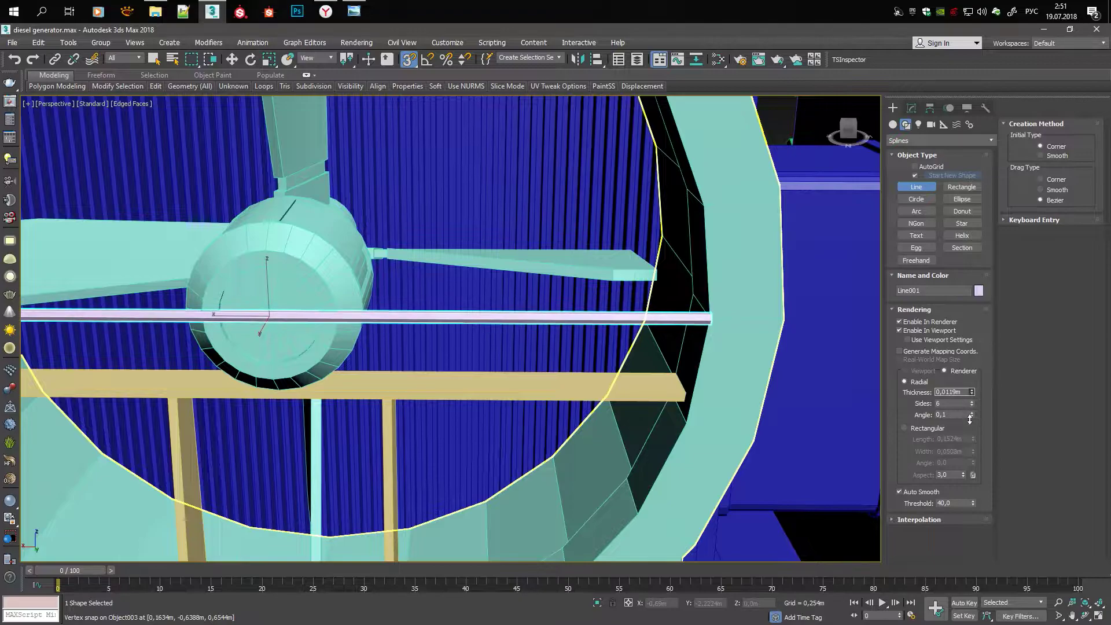
Turn off snapping, inspect the hub vertices in top wireframe view, and reselect the tube line
{"action": "middle_click_drag", "start_coordinate": [440, 324], "coordinate": [293, 313], "text": "alt"}
{"action": "key", "text": "w"}
{"action": "key", "text": "s"}
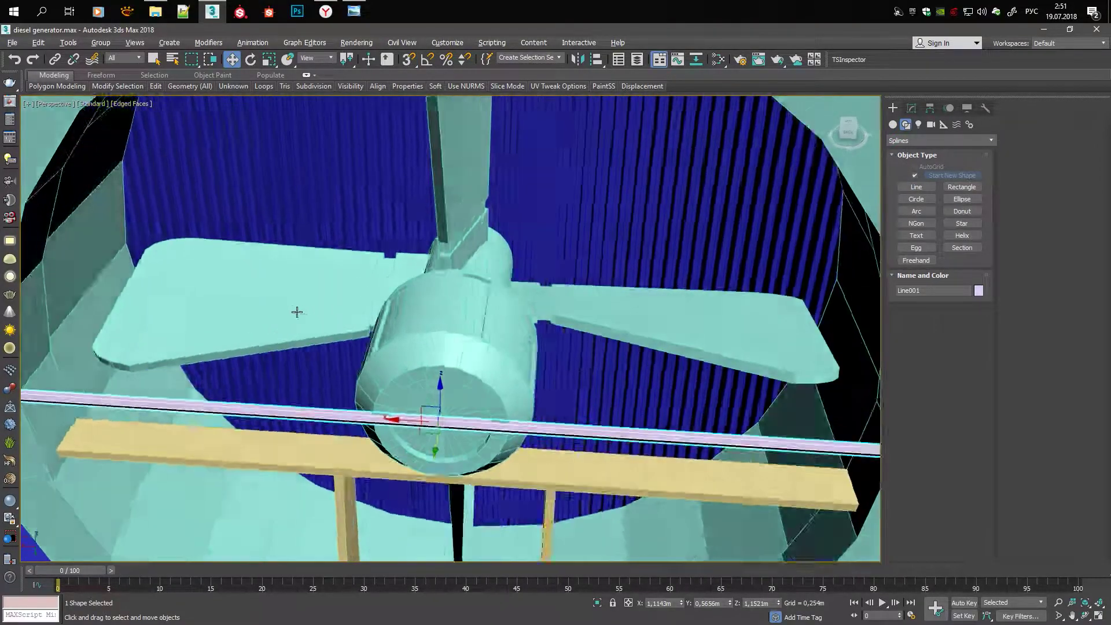
{"action": "left_click", "coordinate": [422, 344]}
{"action": "key", "text": "1"}
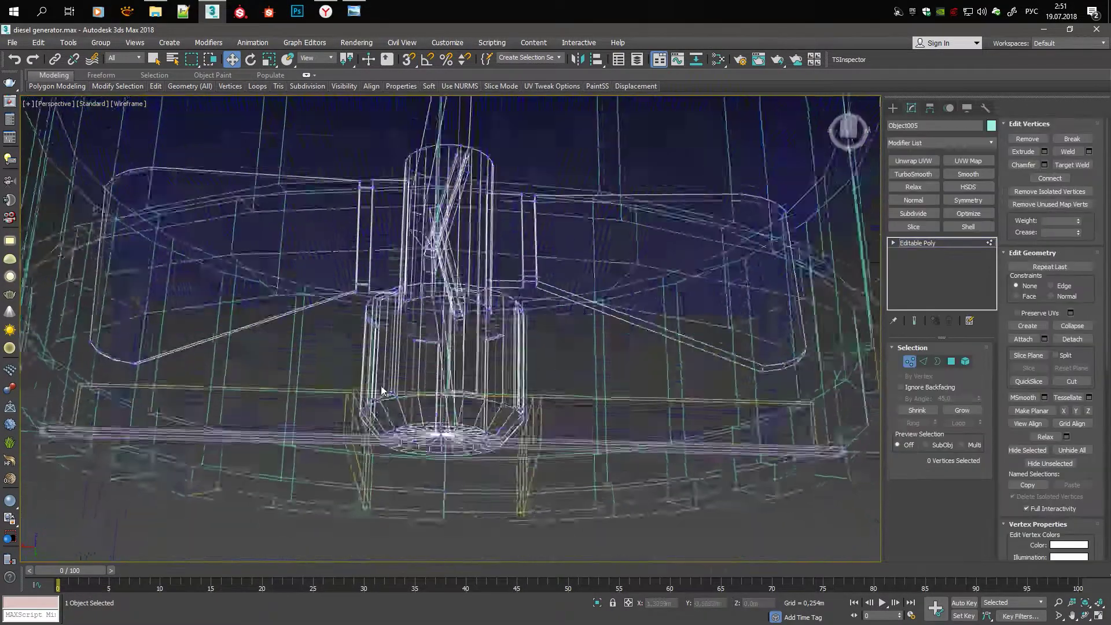
{"action": "middle_click_drag", "start_coordinate": [422, 344], "coordinate": [476, 393], "text": "alt"}
{"action": "key", "text": "t"}
{"action": "key", "text": "F3"}
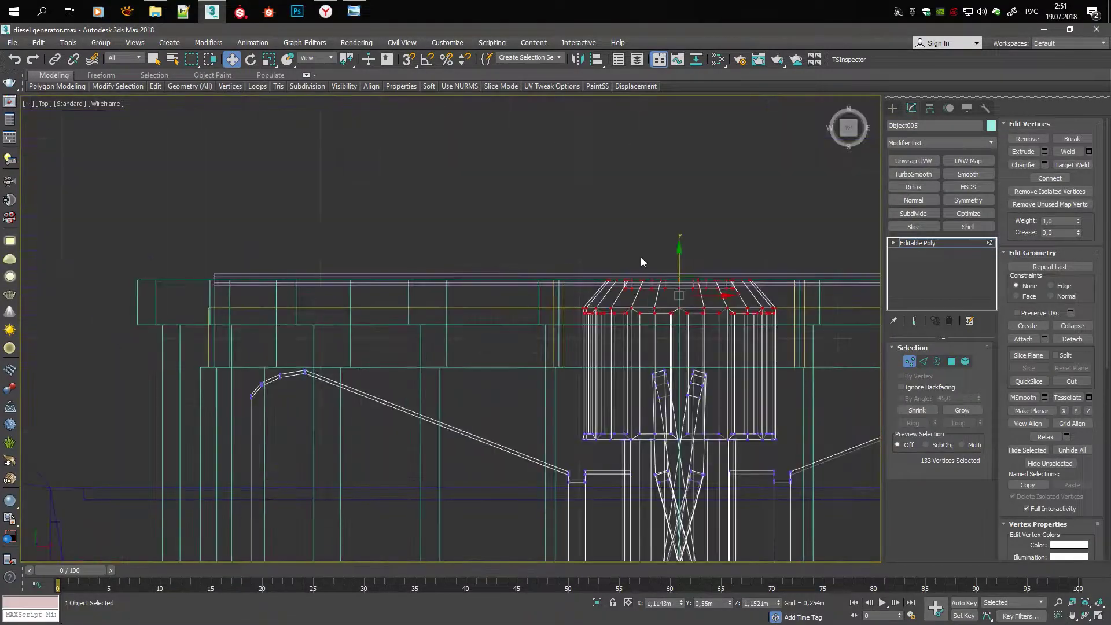
{"action": "key", "text": "alt+w"}
{"action": "key", "text": "alt+w"}
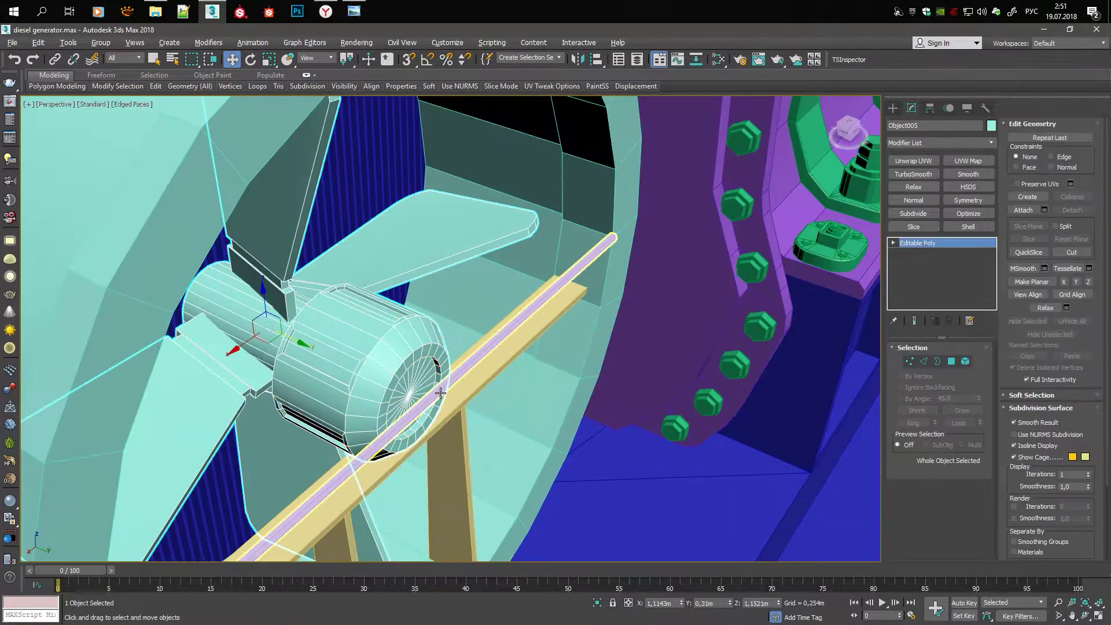
{"action": "left_click", "coordinate": [443, 415]}
{"action": "middle_click_drag", "start_coordinate": [444, 416], "coordinate": [521, 422], "text": "alt"}
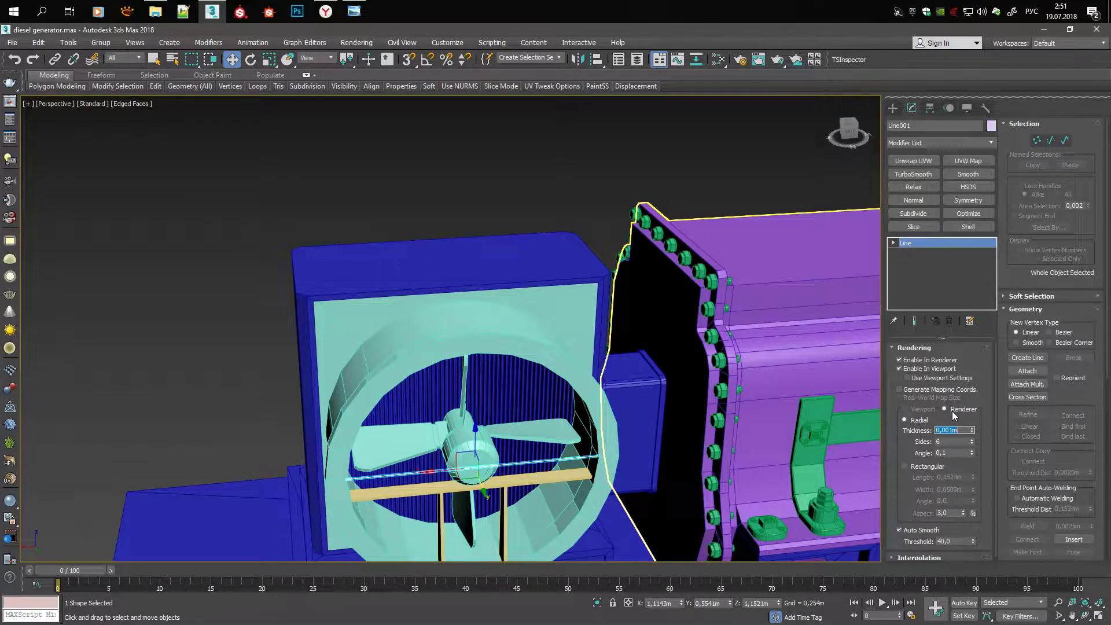
Set the tube line's rendering thickness to 0,005m
{"action": "type", "text": "z0,01"}
{"action": "key", "text": "Return"}
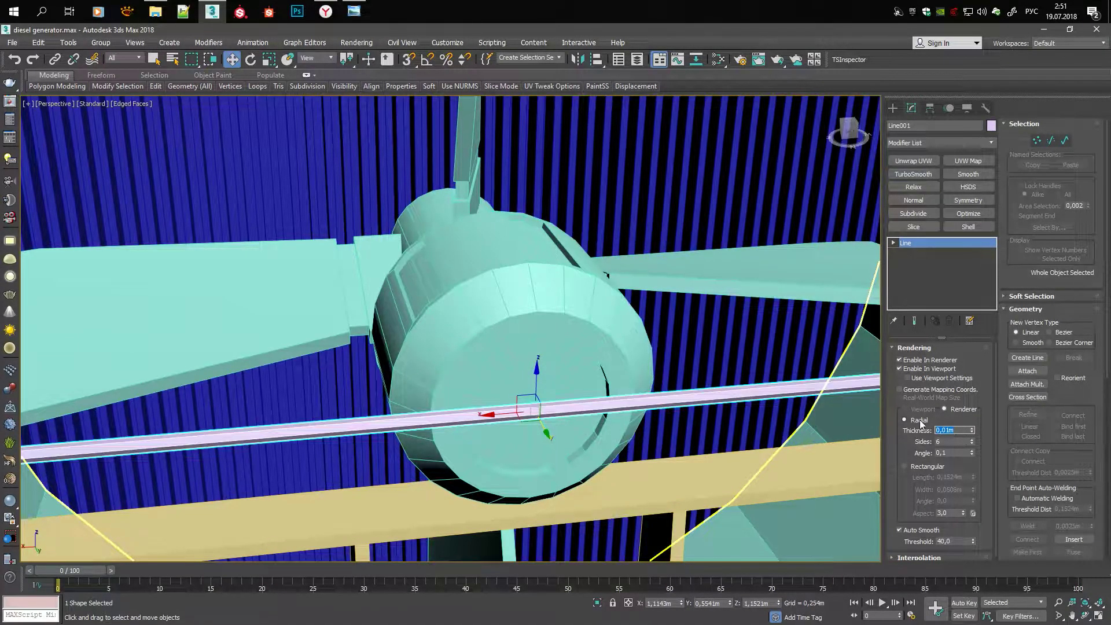
{"action": "key", "text": "BackSpace"}
{"action": "type", "text": "5"}
{"action": "key", "text": "Return"}
{"action": "mouse_move", "coordinate": [578, 289]}
{"action": "middle_mouse_down", "text": "alt"}
{"action": "mouse_move", "coordinate": [653, 262]}
{"action": "mouse_move", "coordinate": [490, 317]}
{"action": "middle_mouse_up", "text": "alt"}
{"action": "scroll", "coordinate": [652, 262], "scroll_direction": "up", "scroll_amount": 3}
{"action": "scroll", "coordinate": [490, 318], "scroll_direction": "down", "scroll_amount": 4}
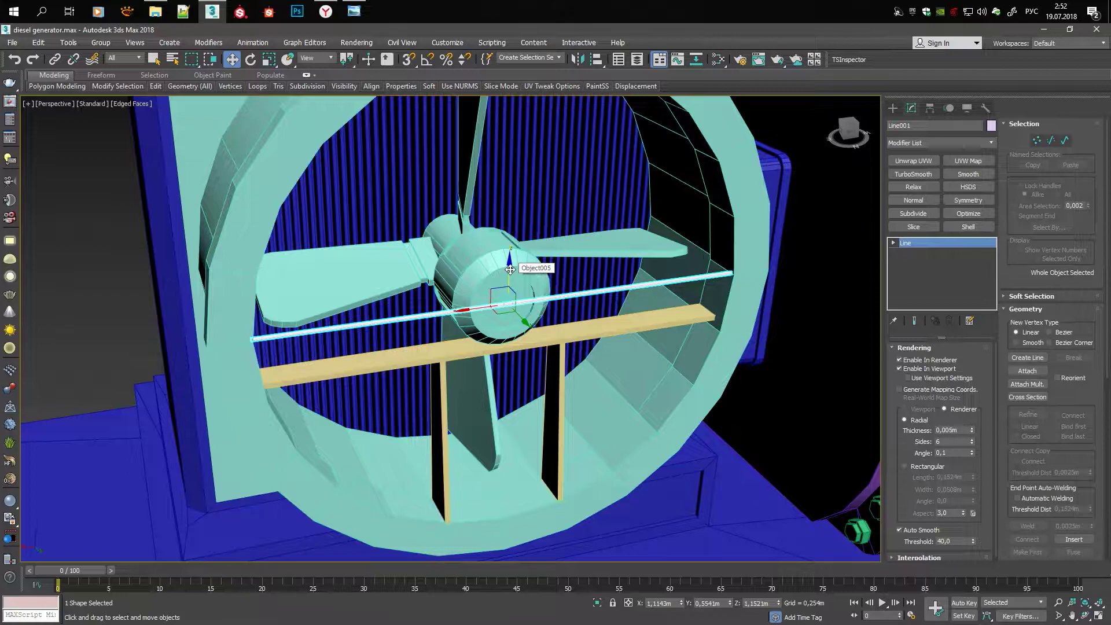
Delete the trial tube line and draw a circle spline at the hub
{"action": "key", "text": "Delete"}
{"action": "left_click", "coordinate": [893, 107]}
{"action": "left_click", "coordinate": [916, 199]}
{"action": "mouse_move", "coordinate": [714, 517]}
{"action": "left_mouse_down"}
{"action": "mouse_move", "coordinate": [737, 507]}
{"action": "mouse_move", "coordinate": [714, 321]}
{"action": "left_mouse_up"}
{"action": "key", "text": "w"}
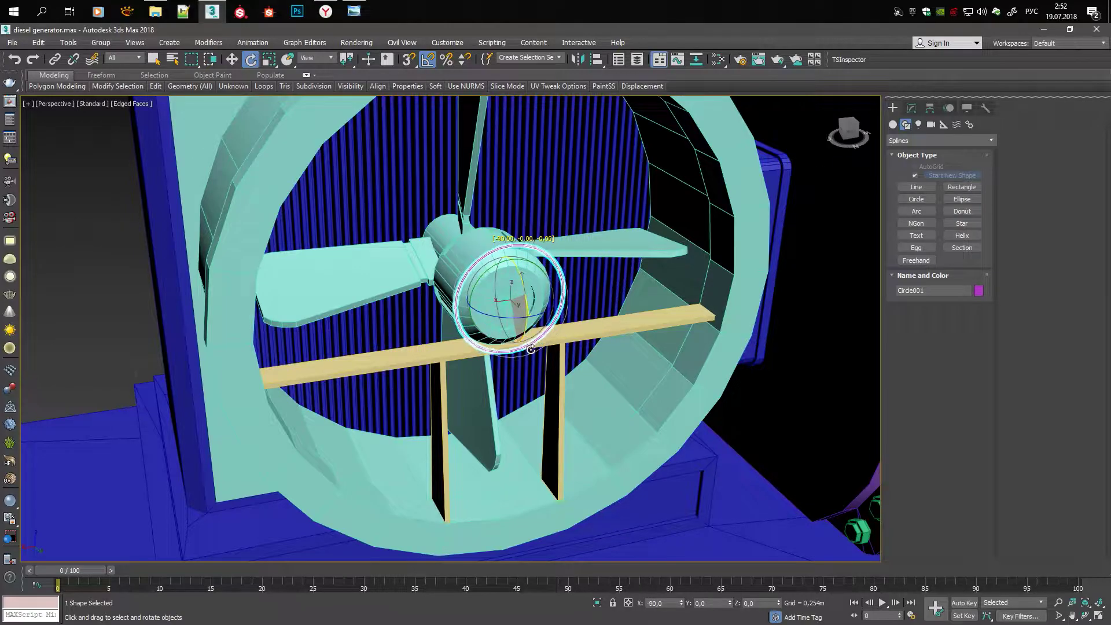
Turn on 3D snapping and convert the hub circle to an Editable Spline
{"action": "mouse_move", "coordinate": [530, 350]}
{"action": "middle_mouse_down", "text": "alt"}
{"action": "mouse_move", "coordinate": [539, 324]}
{"action": "mouse_move", "coordinate": [591, 335]}
{"action": "mouse_move", "coordinate": [524, 192]}
{"action": "middle_mouse_up", "text": "alt"}
{"action": "scroll", "coordinate": [539, 324], "scroll_direction": "up", "scroll_amount": 4}
{"action": "key", "text": "w"}
{"action": "key", "text": "s"}
{"action": "left_click", "coordinate": [911, 108]}
{"action": "right_click", "coordinate": [524, 192]}
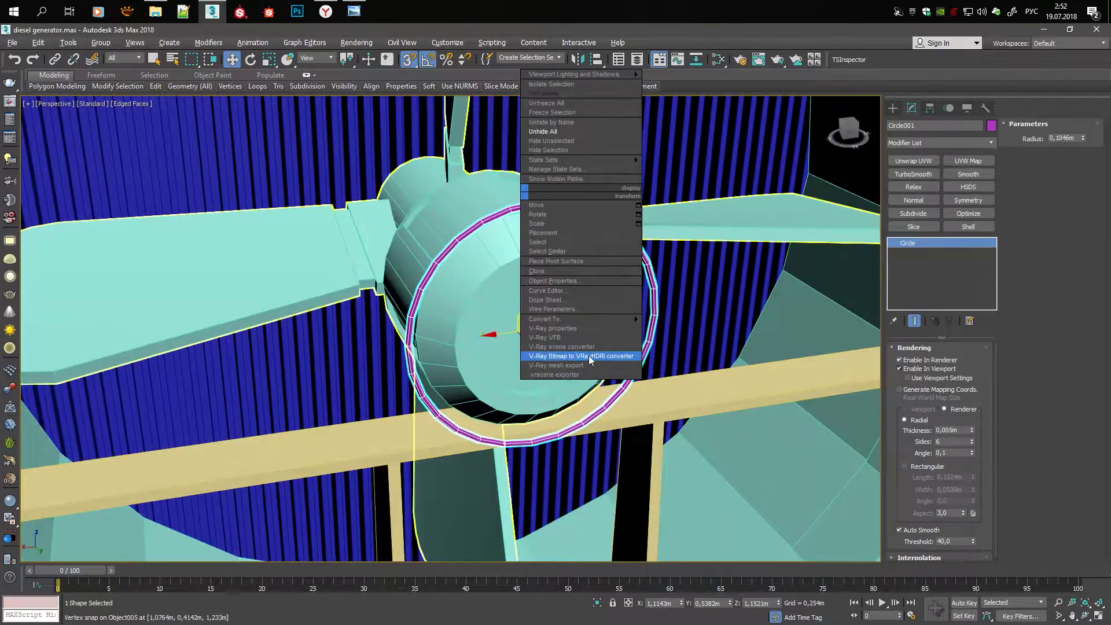
{"action": "left_click", "coordinate": [686, 319]}
{"action": "key", "text": "F3"}
{"action": "key", "text": "q"}
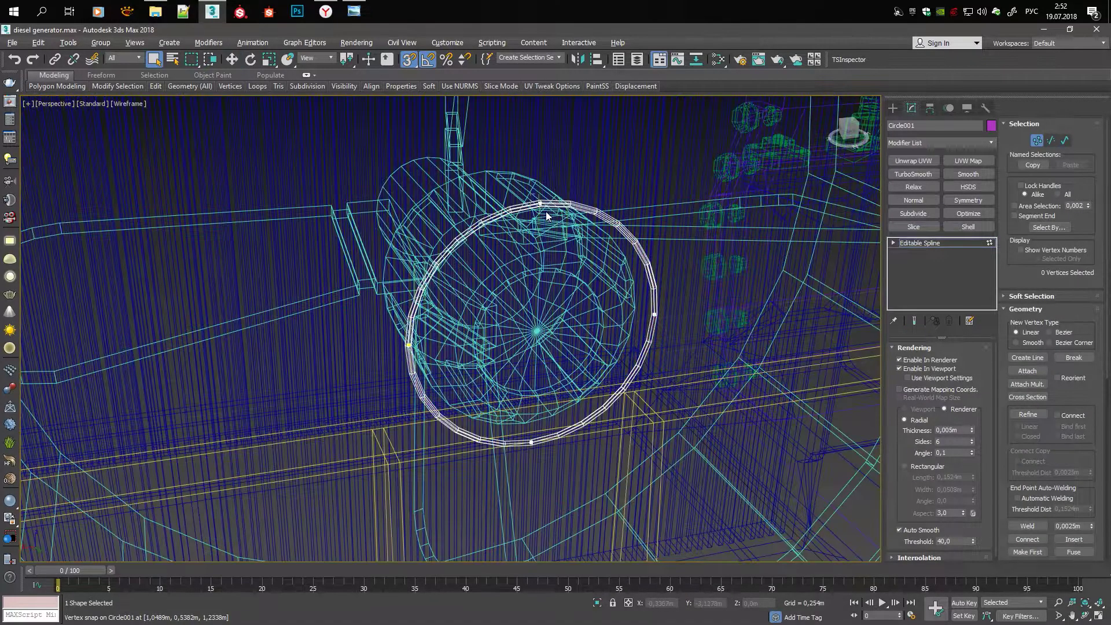
{"action": "key", "text": "F3"}
{"action": "middle_click_drag", "start_coordinate": [474, 284], "coordinate": [497, 324], "text": "alt"}
{"action": "scroll", "coordinate": [498, 324], "scroll_direction": "up", "scroll_amount": 3}
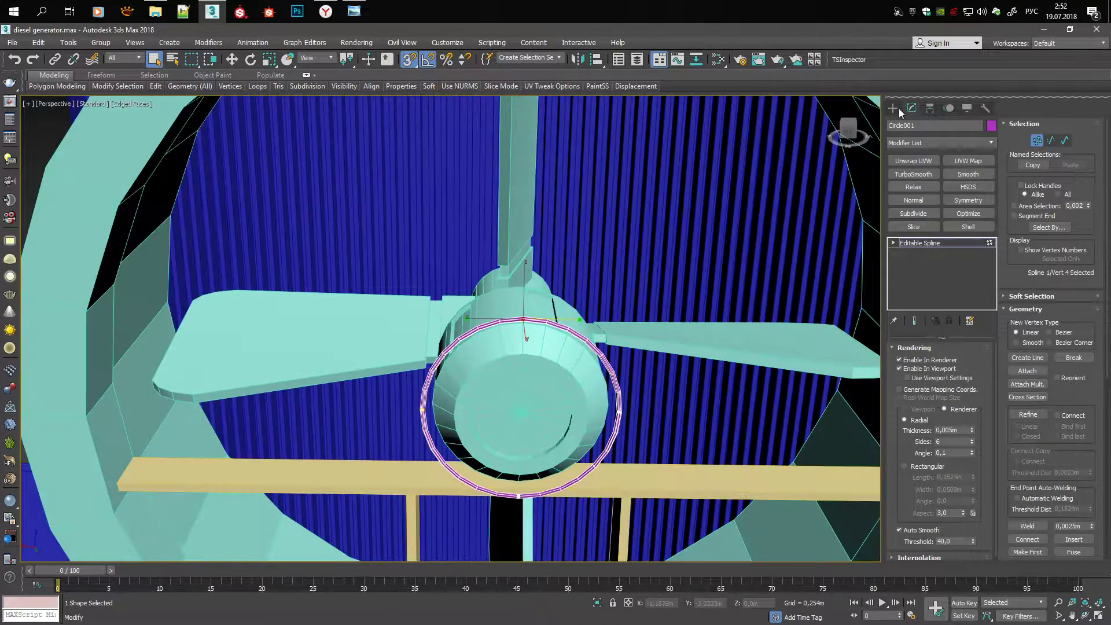
Start a snapped line strut from the top of the hub circle toward the rim
{"action": "left_click", "coordinate": [893, 108]}
{"action": "left_click", "coordinate": [932, 186]}
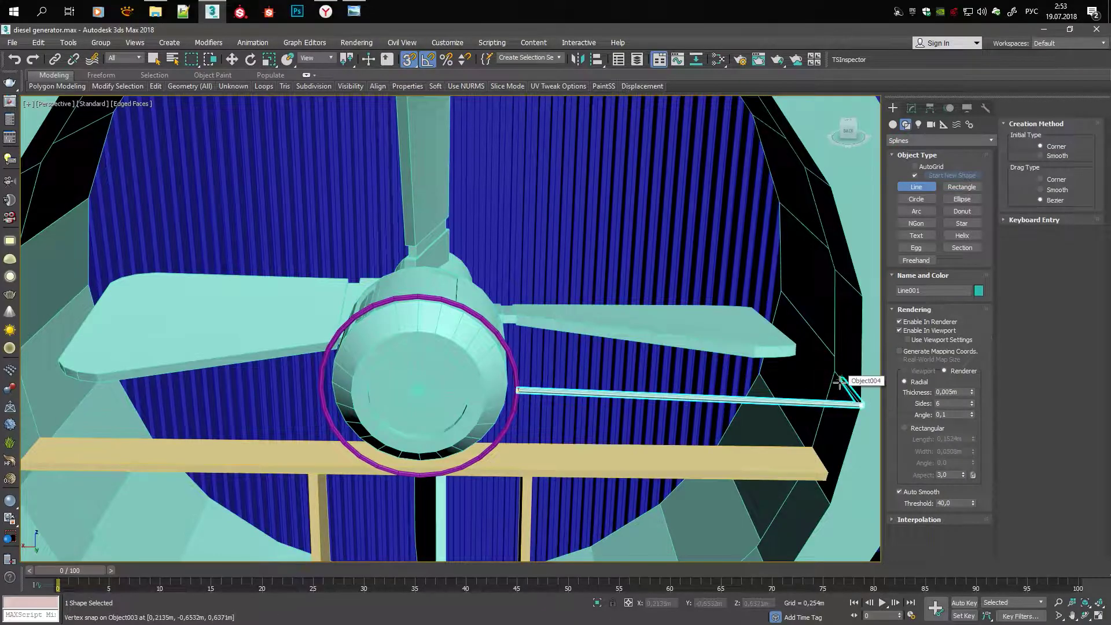
{"action": "left_click", "coordinate": [413, 297]}
{"action": "scroll", "coordinate": [413, 297], "scroll_direction": "down", "scroll_amount": 5}
{"action": "scroll", "coordinate": [448, 324], "scroll_direction": "up", "scroll_amount": 5}
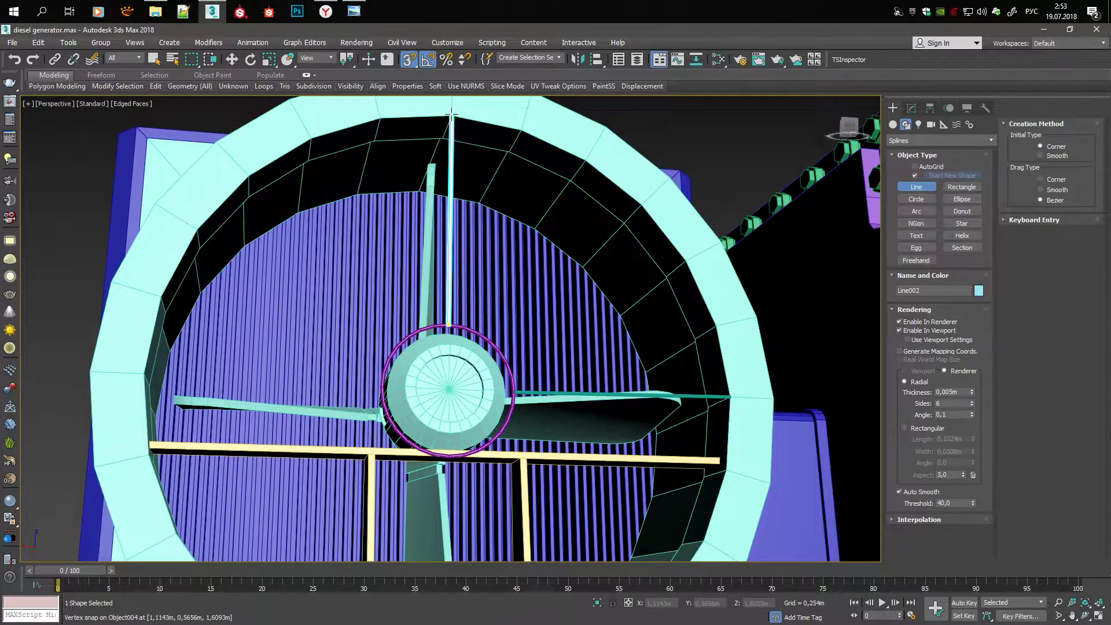
{"action": "mouse_move", "coordinate": [362, 409]}
{"action": "middle_mouse_down", "text": "alt"}
{"action": "mouse_move", "coordinate": [404, 355]}
{"action": "mouse_move", "coordinate": [444, 354]}
{"action": "middle_mouse_up", "text": "alt"}
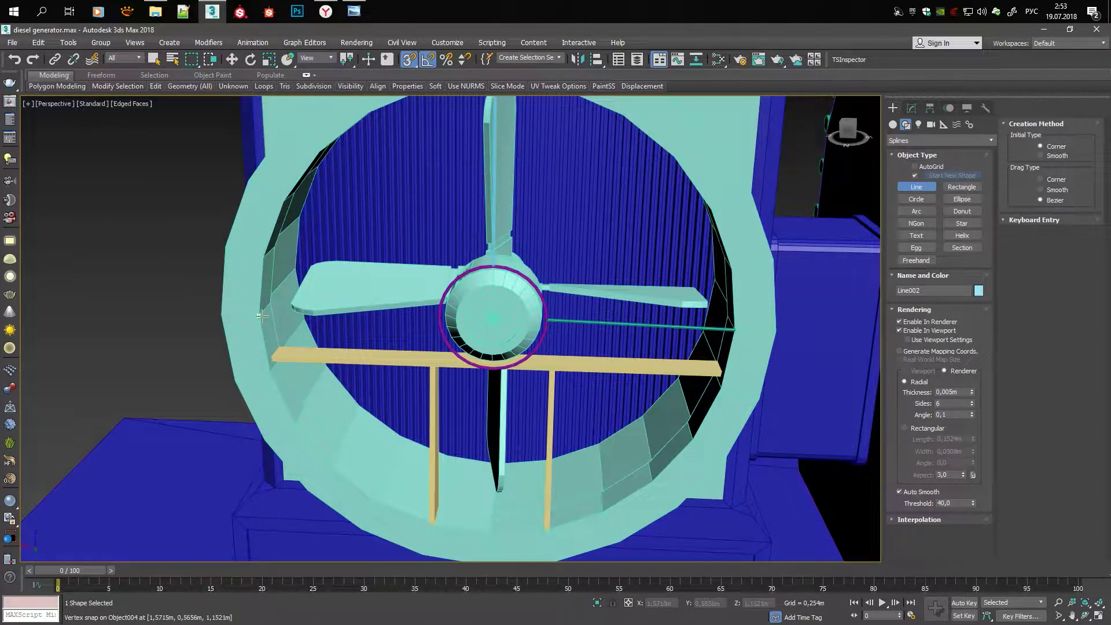
{"action": "middle_click_drag", "start_coordinate": [485, 387], "coordinate": [483, 334], "text": "alt"}
Finish a strut line at the circle's bottom and attach the left line to it
{"action": "left_click", "coordinate": [483, 334]}
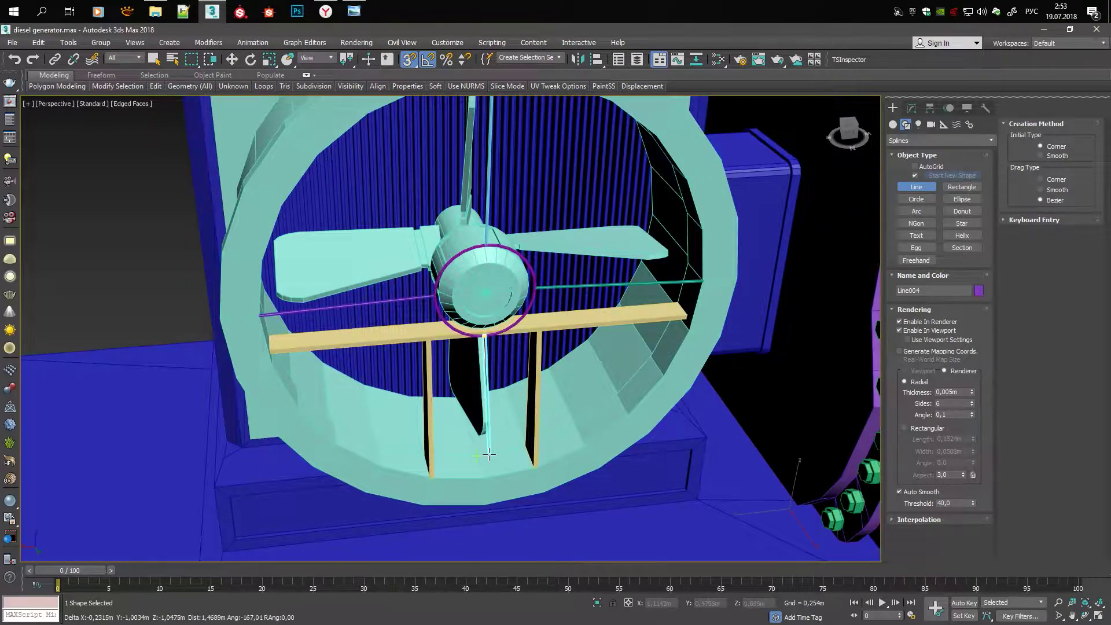
{"action": "right_click", "coordinate": [465, 317]}
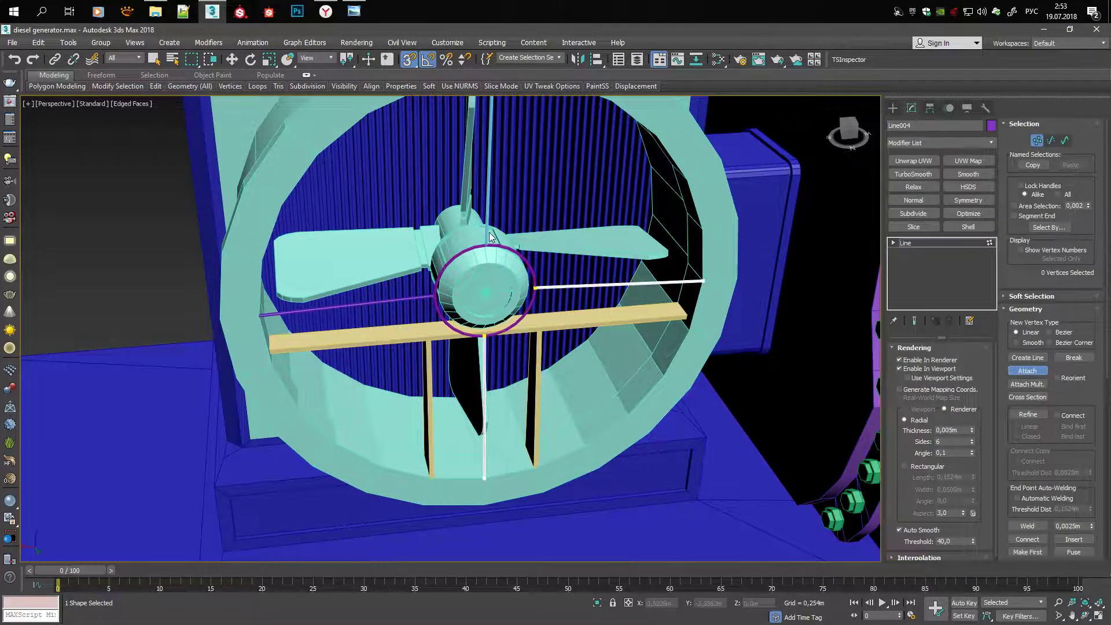
{"action": "left_click", "coordinate": [411, 298]}
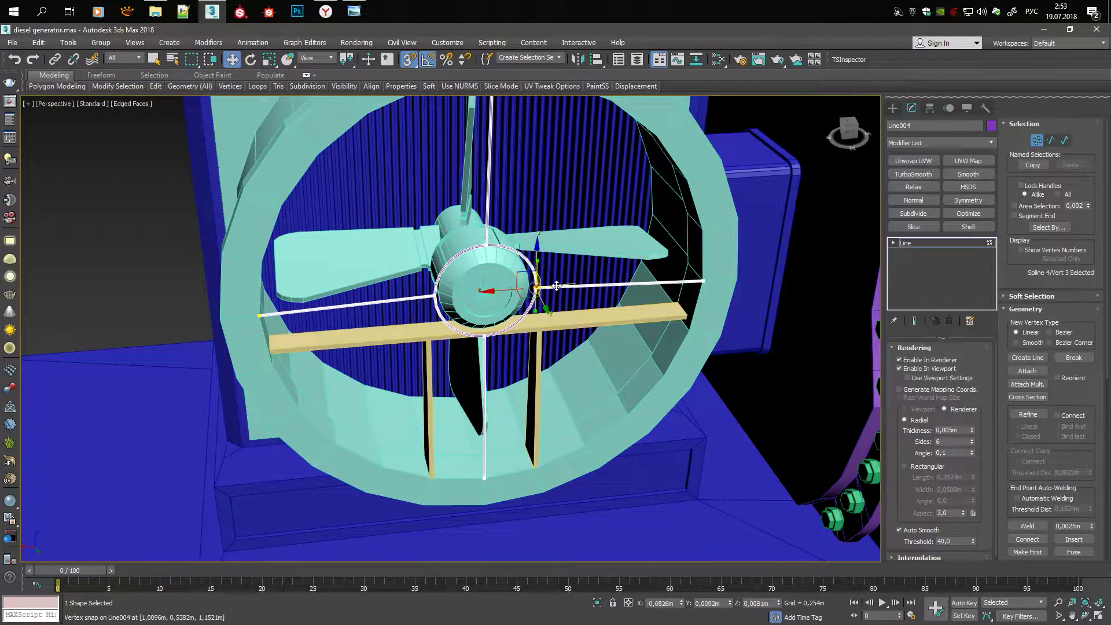
{"action": "scroll", "coordinate": [557, 285], "scroll_direction": "up", "scroll_amount": 10}
{"action": "key", "text": "F3"}
{"action": "key", "text": "q"}
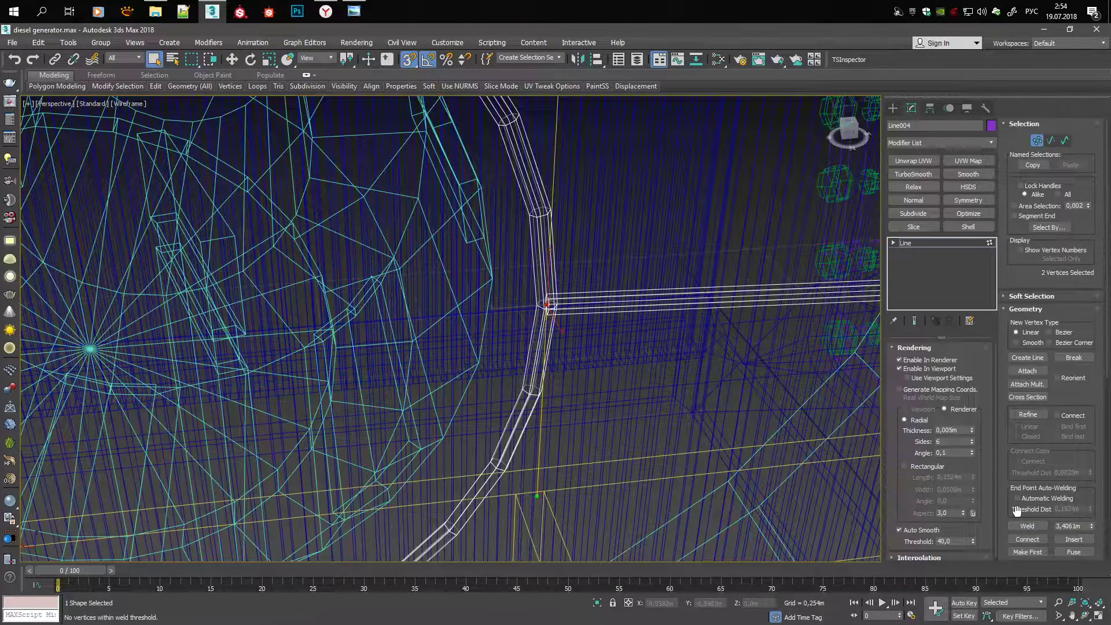
{"action": "scroll", "coordinate": [1016, 510], "scroll_direction": "down", "scroll_amount": 3}
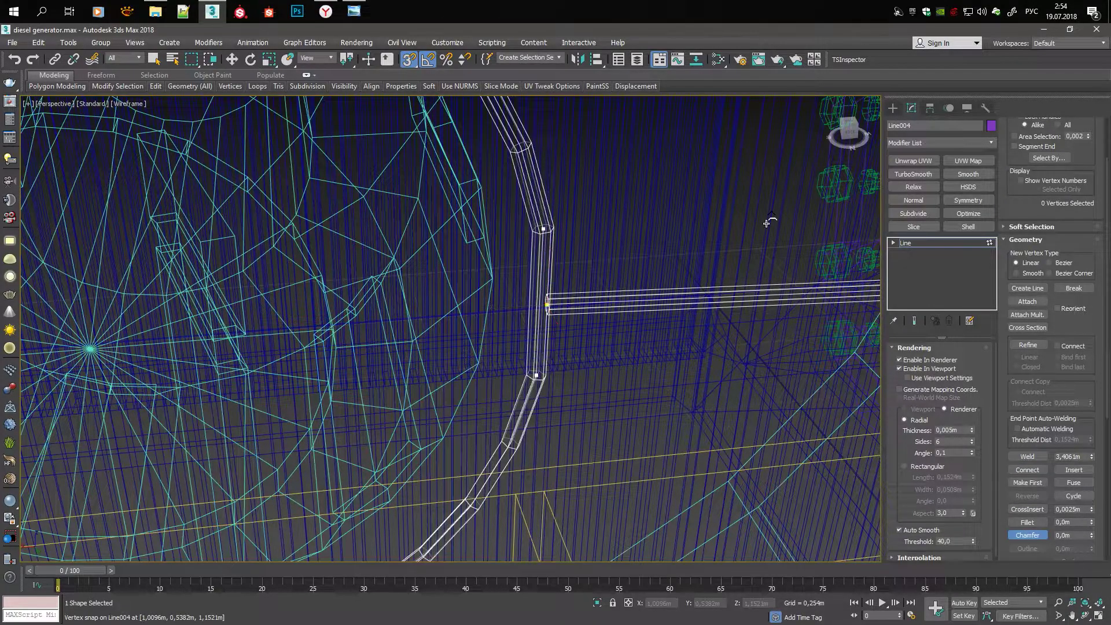
{"action": "key", "text": "F3"}
{"action": "scroll", "coordinate": [640, 278], "scroll_direction": "down", "scroll_amount": 5}
{"action": "key", "text": "w"}
Straighten the rail line by moving its end vertices in Top view
{"action": "left_click", "coordinate": [783, 259]}
{"action": "key", "text": "q"}
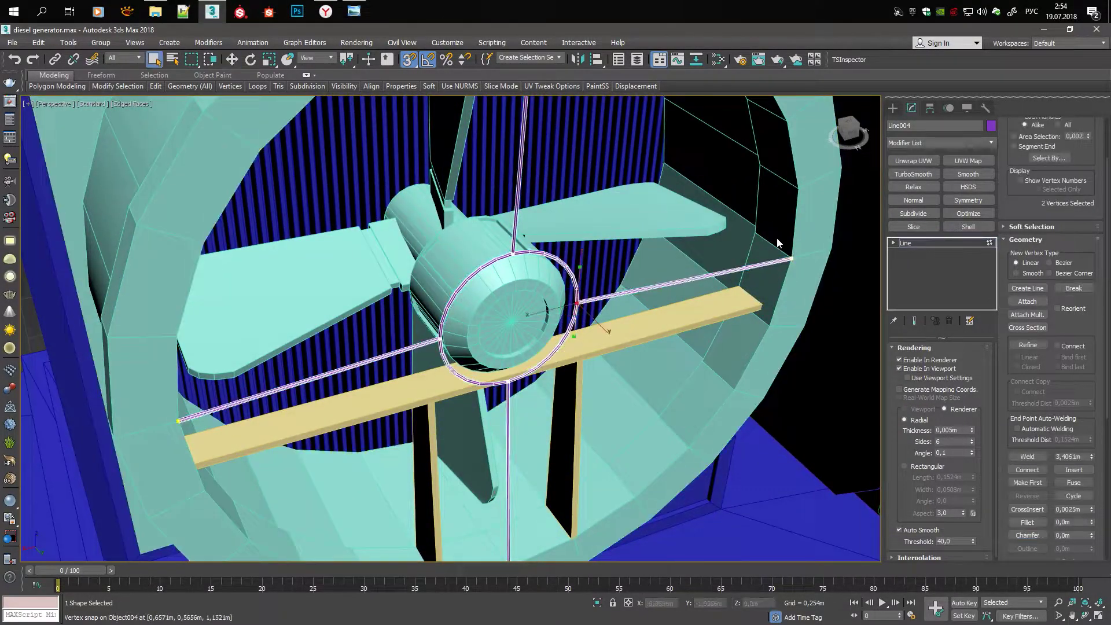
{"action": "scroll", "coordinate": [782, 258], "scroll_direction": "down", "scroll_amount": 4}
{"action": "key", "text": "t"}
{"action": "scroll", "coordinate": [409, 231], "scroll_direction": "down", "scroll_amount": 3}
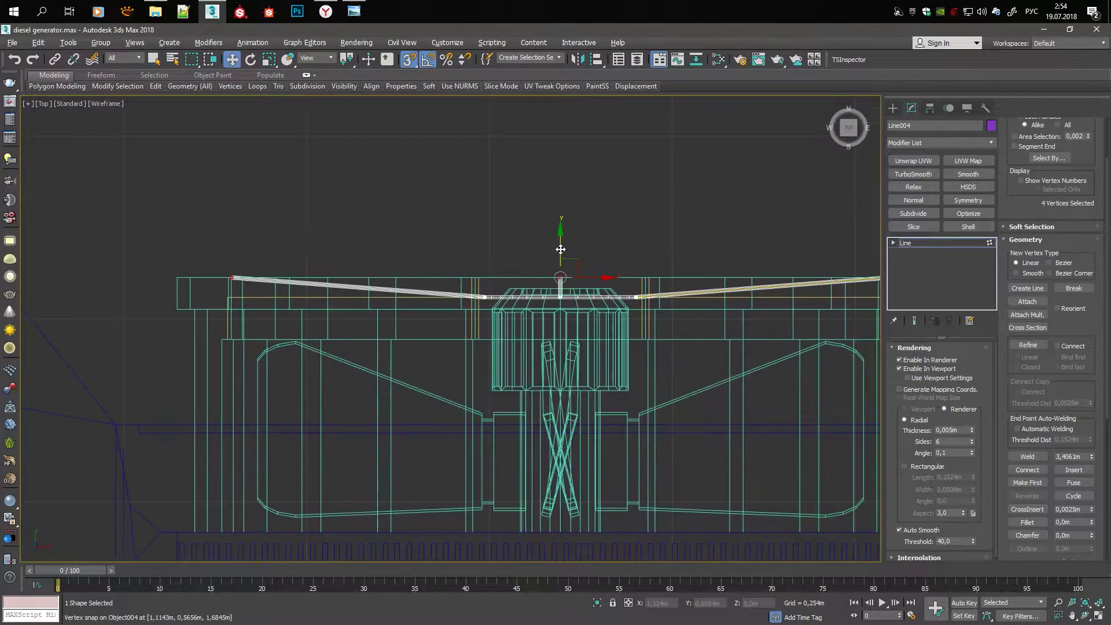
{"action": "left_click_drag", "start_coordinate": [613, 287], "coordinate": [567, 288]}
{"action": "middle_click_drag", "start_coordinate": [628, 281], "coordinate": [440, 283]}
{"action": "scroll", "coordinate": [647, 306], "scroll_direction": "up", "scroll_amount": 2}
Change the vertex type of the rail line's end vertex
{"action": "key", "text": "2"}
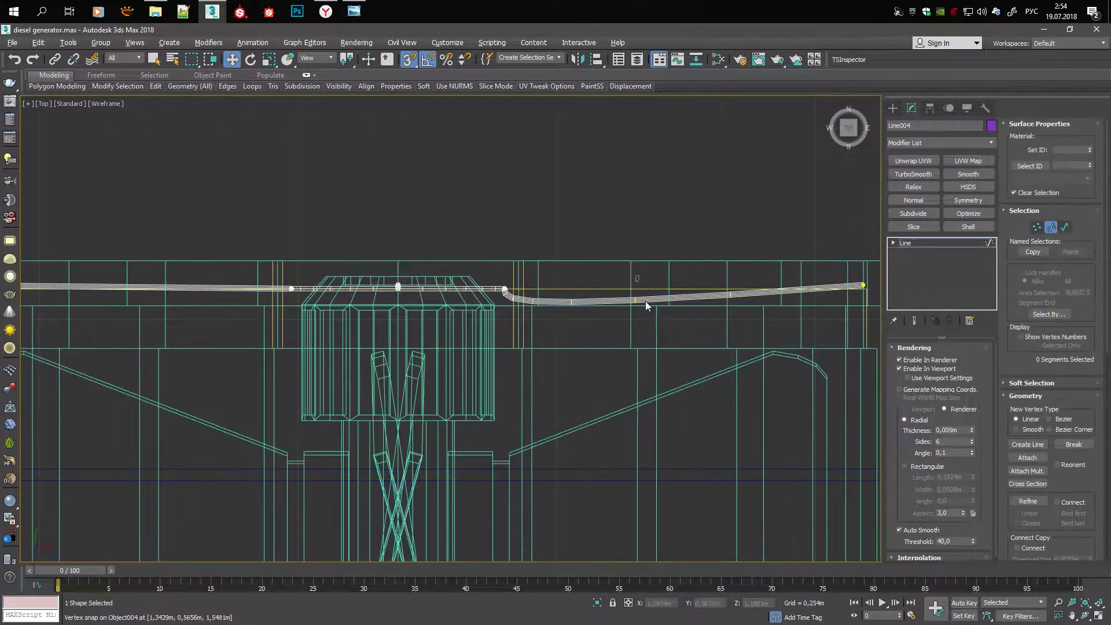
{"action": "left_click", "coordinate": [1037, 228]}
{"action": "scroll", "coordinate": [530, 283], "scroll_direction": "up", "scroll_amount": 3}
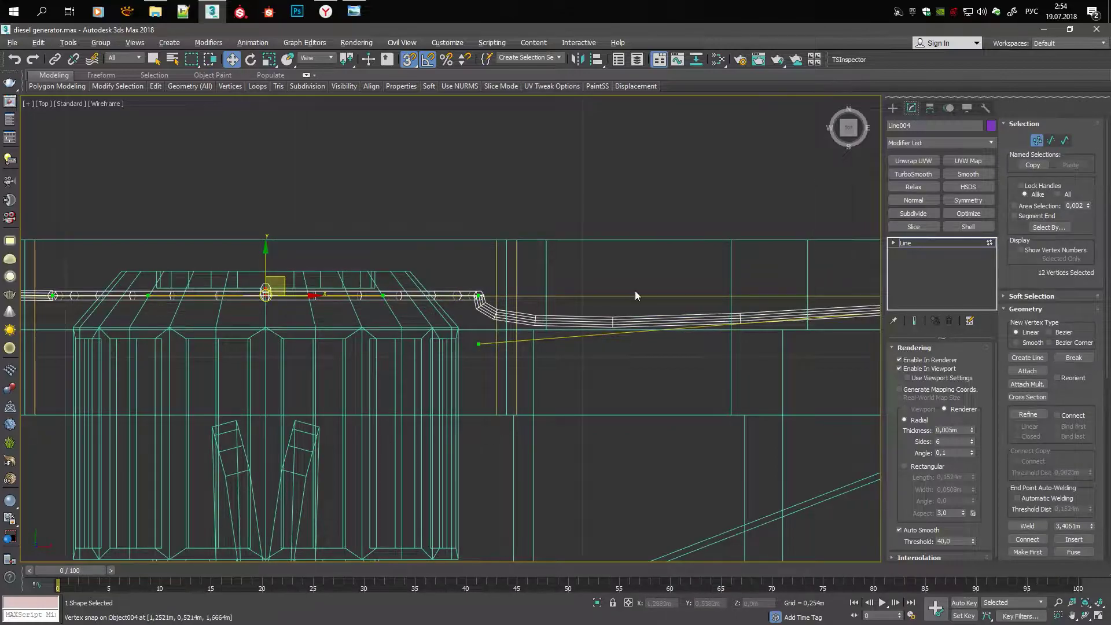
{"action": "scroll", "coordinate": [635, 290], "scroll_direction": "down", "scroll_amount": 3}
{"action": "left_click", "coordinate": [725, 297]}
{"action": "right_click", "coordinate": [635, 248]}
{"action": "left_click", "coordinate": [620, 183]}
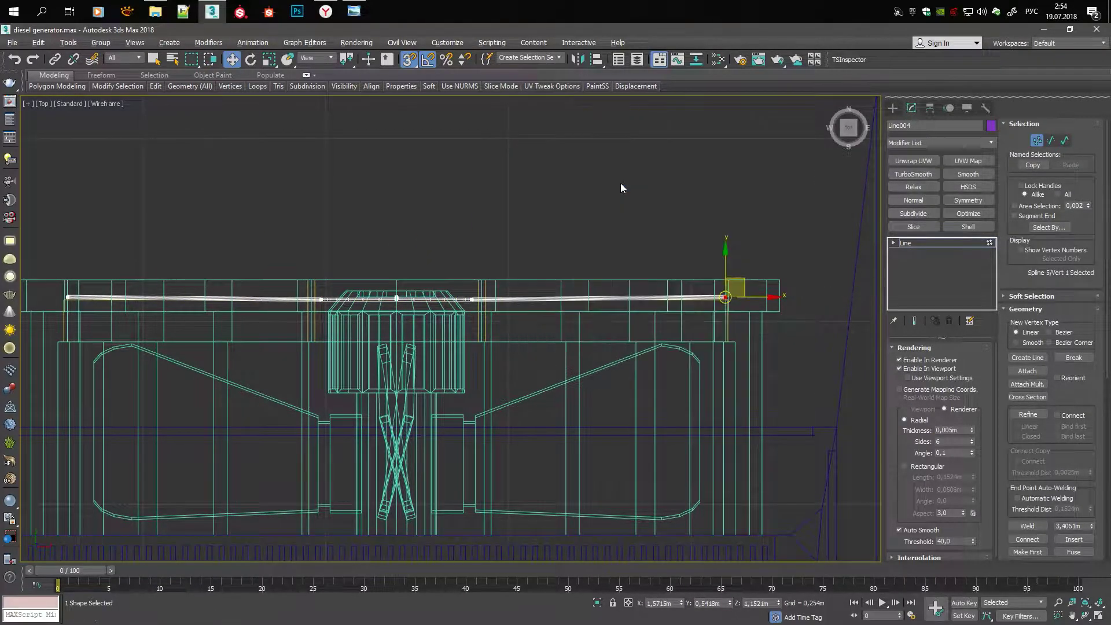
{"action": "key", "text": "alt+w"}
{"action": "key", "text": "alt+w"}
Shift-rotate spoke segment copies around the hub to make twenty radial spokes
{"action": "key", "text": "2"}
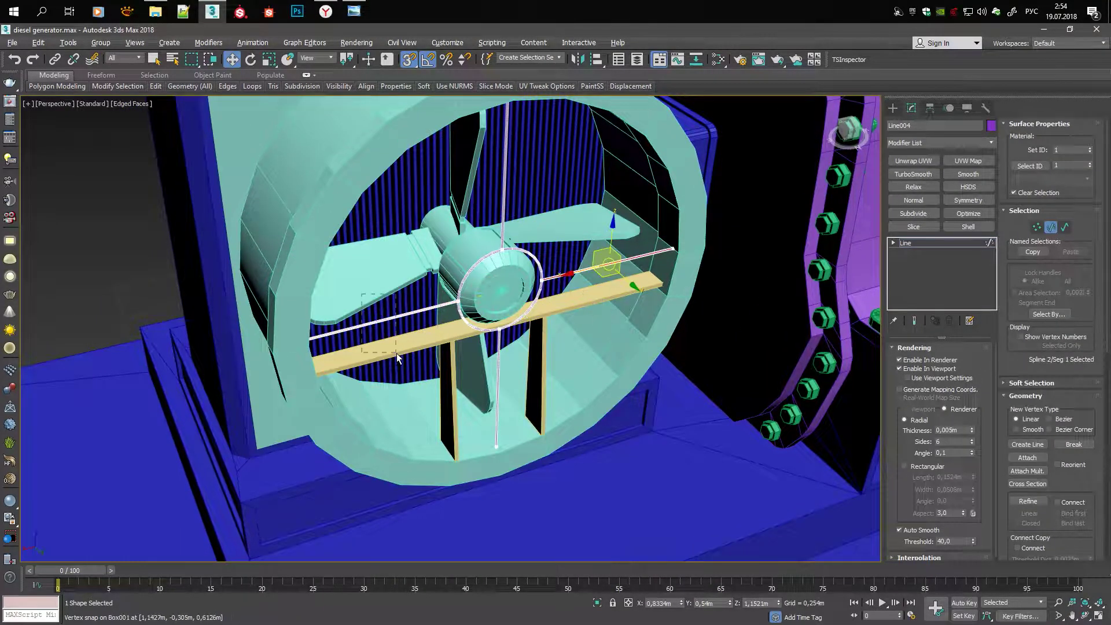
{"action": "left_click_drag", "start_coordinate": [487, 258], "coordinate": [531, 264], "text": "shift"}
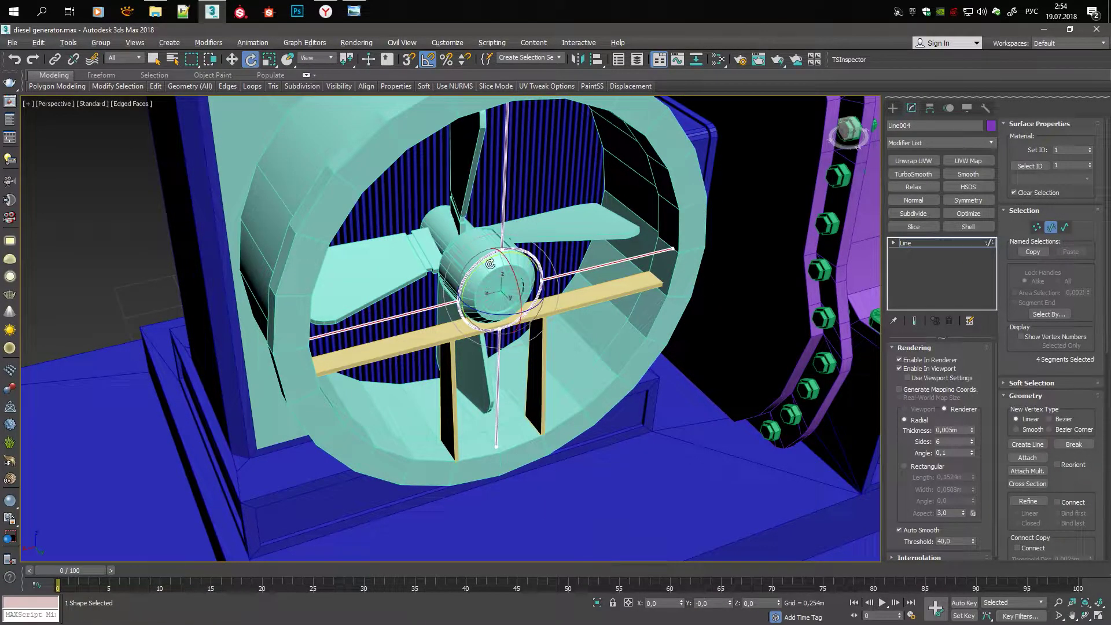
{"action": "left_click_drag", "start_coordinate": [490, 264], "coordinate": [489, 267]}
{"action": "mouse_move", "coordinate": [525, 262]}
{"action": "middle_mouse_down", "text": "alt"}
{"action": "mouse_move", "coordinate": [494, 226]}
{"action": "mouse_move", "coordinate": [479, 257]}
{"action": "middle_mouse_up", "text": "alt"}
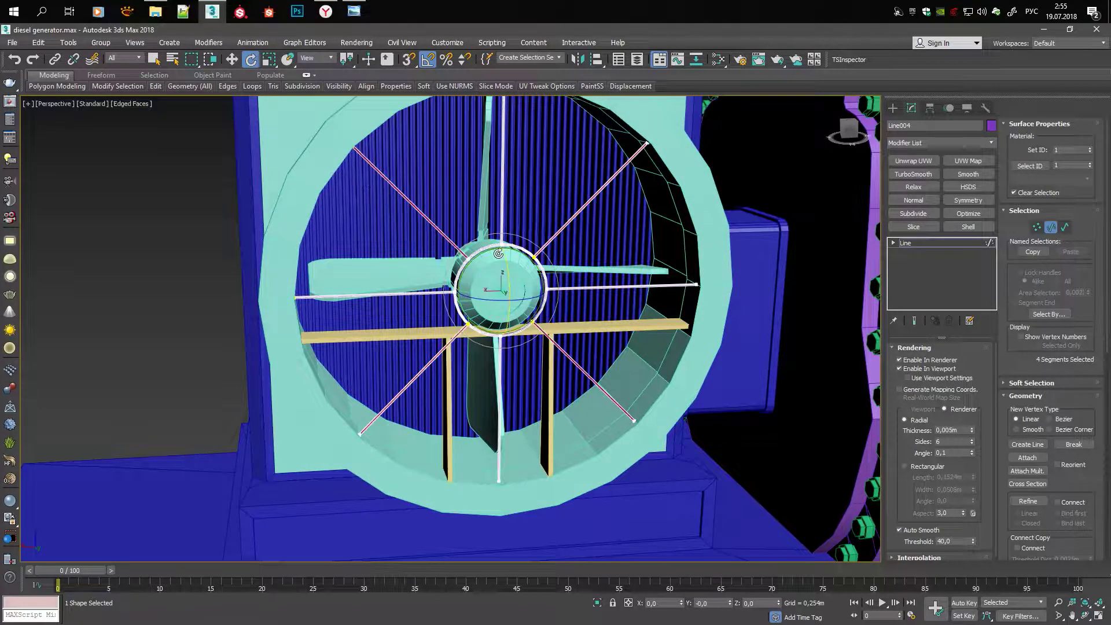
{"action": "left_click_drag", "start_coordinate": [473, 256], "coordinate": [557, 301]}
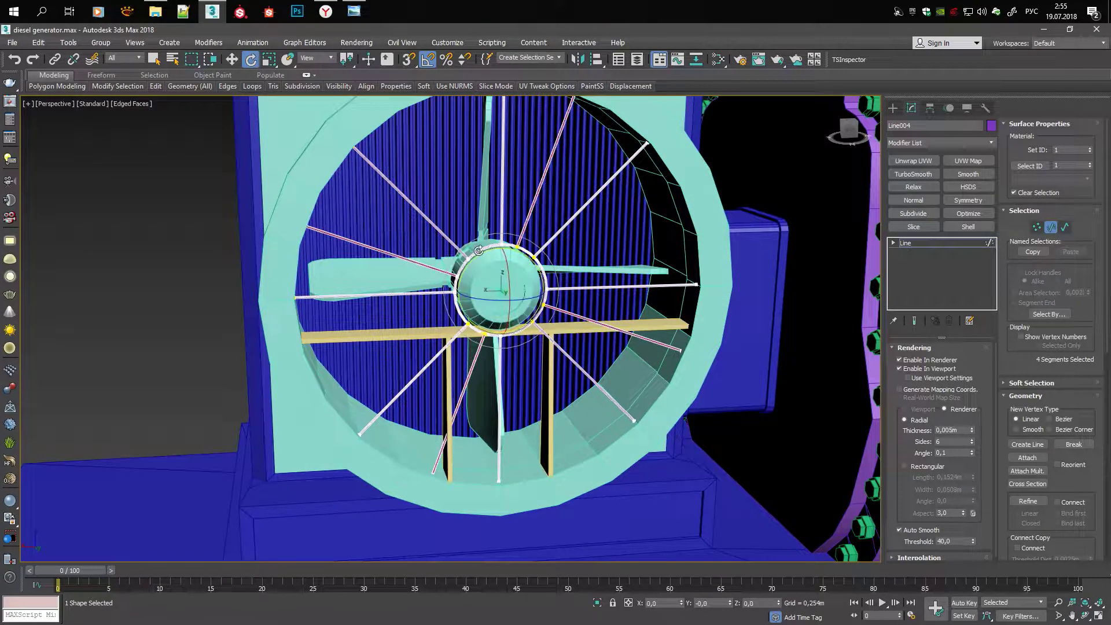
{"action": "mouse_move", "coordinate": [557, 300]}
{"action": "middle_mouse_down", "text": "alt"}
{"action": "mouse_move", "coordinate": [492, 254]}
{"action": "mouse_move", "coordinate": [474, 266]}
{"action": "middle_mouse_up", "text": "alt"}
Select all spoke segments and raise their rendering thickness to 0,0086m
{"action": "key", "text": "ctrl+a"}
{"action": "key", "text": "F4"}
{"action": "left_click_drag", "start_coordinate": [974, 431], "coordinate": [973, 428]}
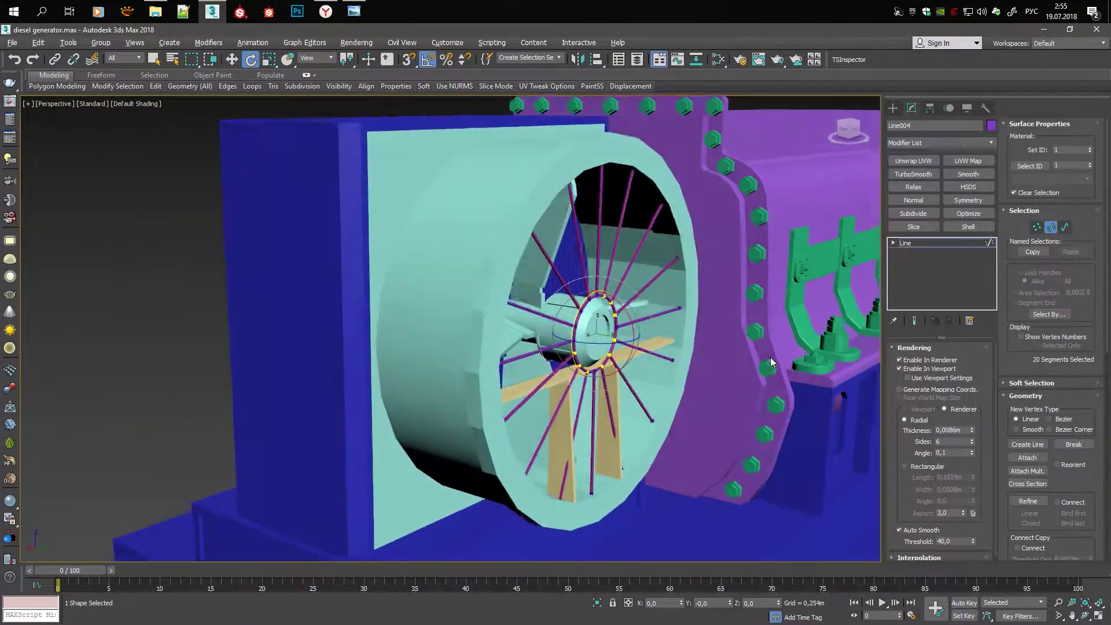
{"action": "left_click", "coordinate": [326, 10]}
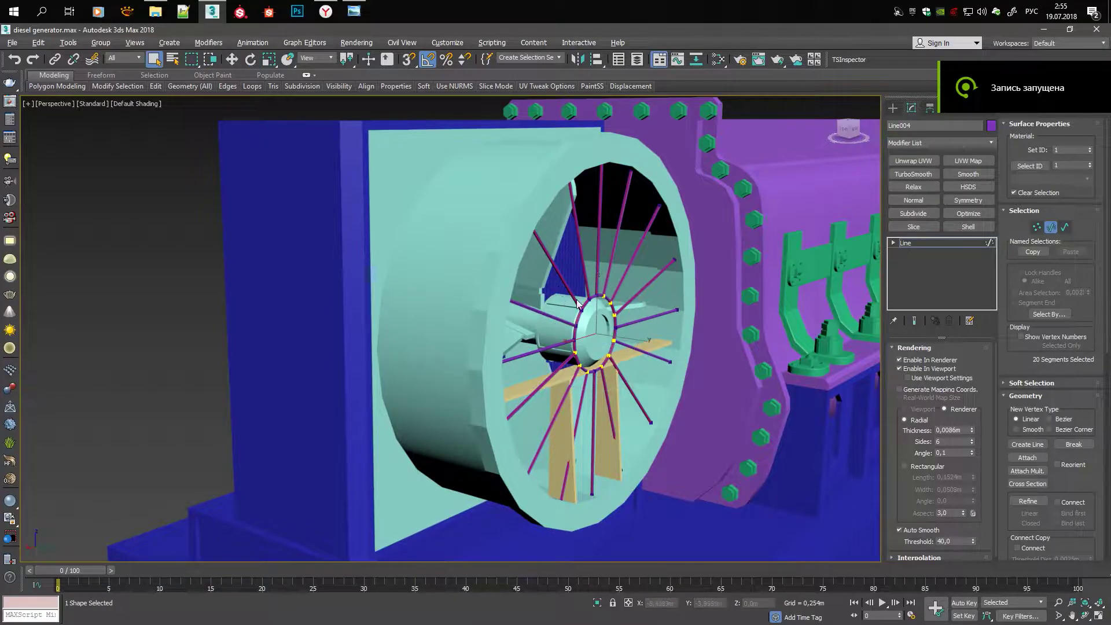
{"action": "middle_click_drag", "start_coordinate": [576, 303], "coordinate": [611, 332], "text": "alt"}
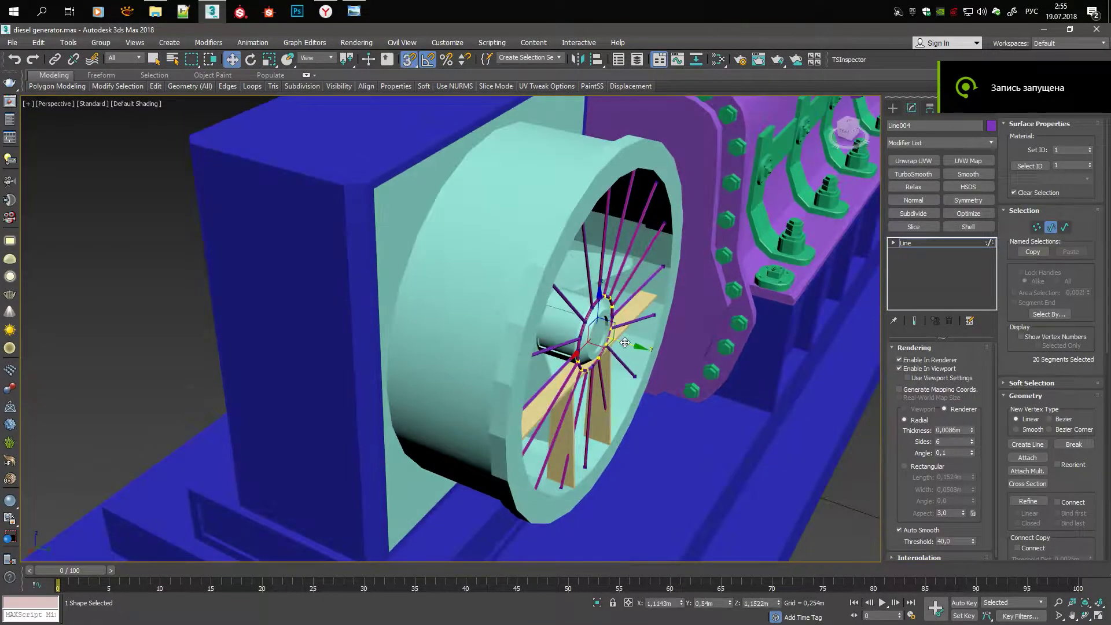
Move the twenty inner spoke vertices to shift the spokes' ends around the hub
{"action": "key", "text": "1"}
{"action": "key", "text": "w"}
{"action": "left_click_drag", "start_coordinate": [405, 277], "coordinate": [466, 359]}
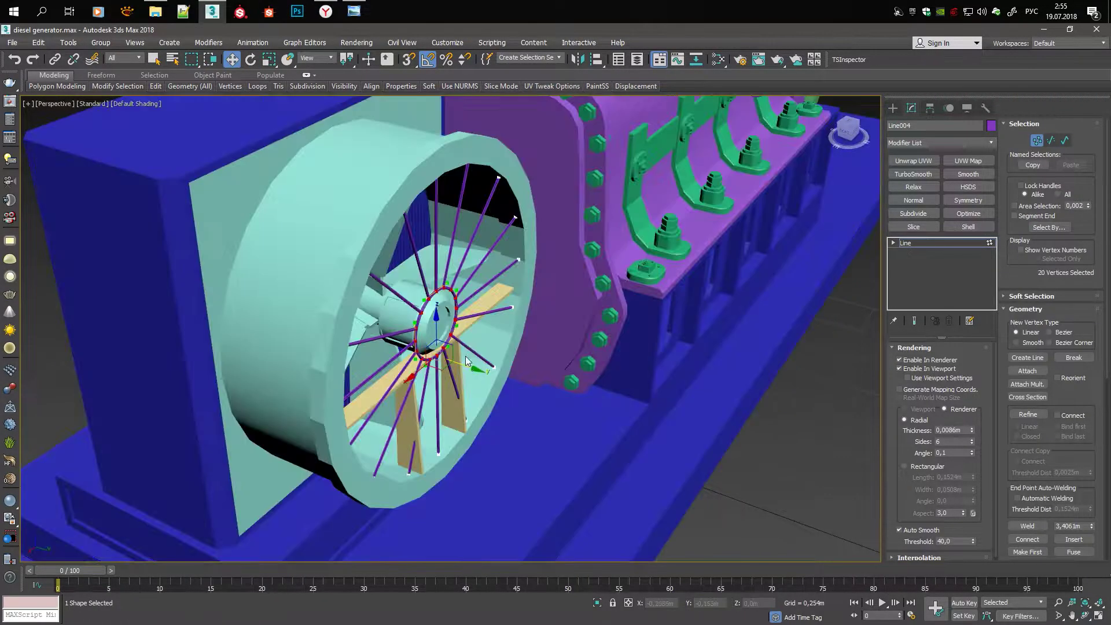
{"action": "middle_click_drag", "start_coordinate": [466, 342], "coordinate": [452, 324], "text": "alt"}
{"action": "scroll", "coordinate": [451, 324], "scroll_direction": "down", "scroll_amount": 3}
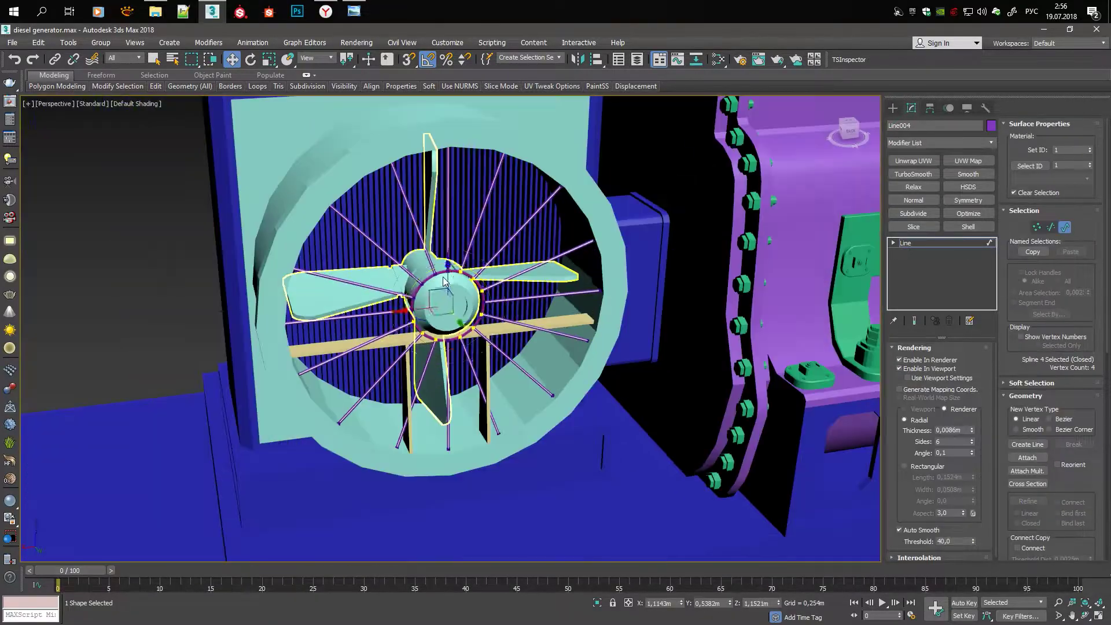
{"action": "scroll", "coordinate": [451, 324], "scroll_direction": "up", "scroll_amount": 4}
Add and scale a closed circular ring spline crossing all spokes midway
{"action": "key", "text": "3"}
{"action": "key", "text": "r"}
{"action": "key", "text": "shift+z"}
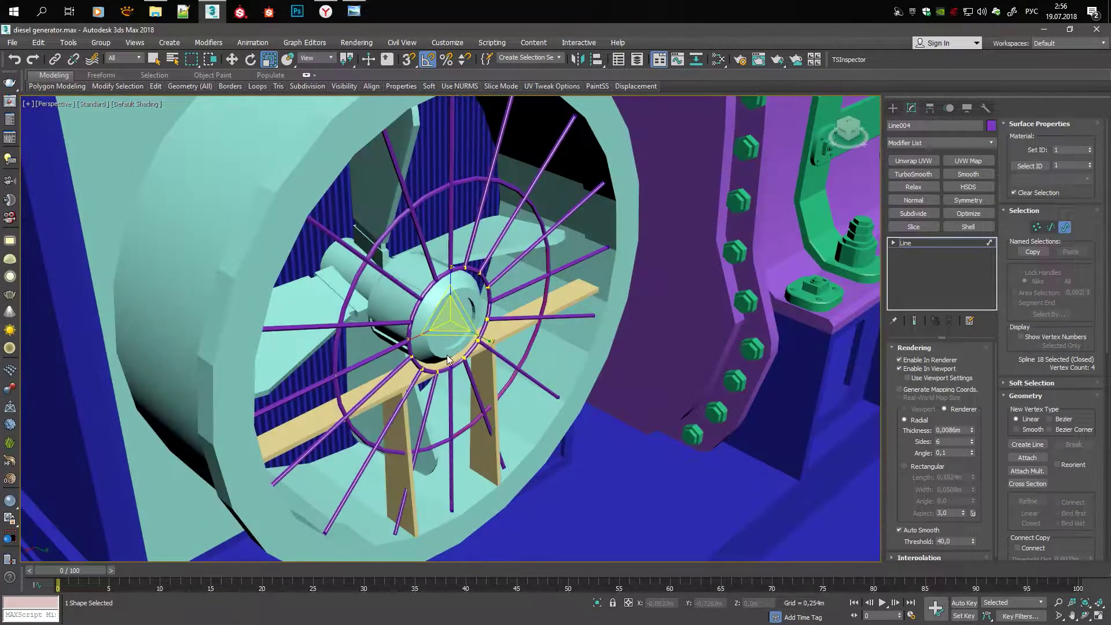
{"action": "key", "text": "1"}
{"action": "key", "text": "w"}
{"action": "key", "text": "3"}
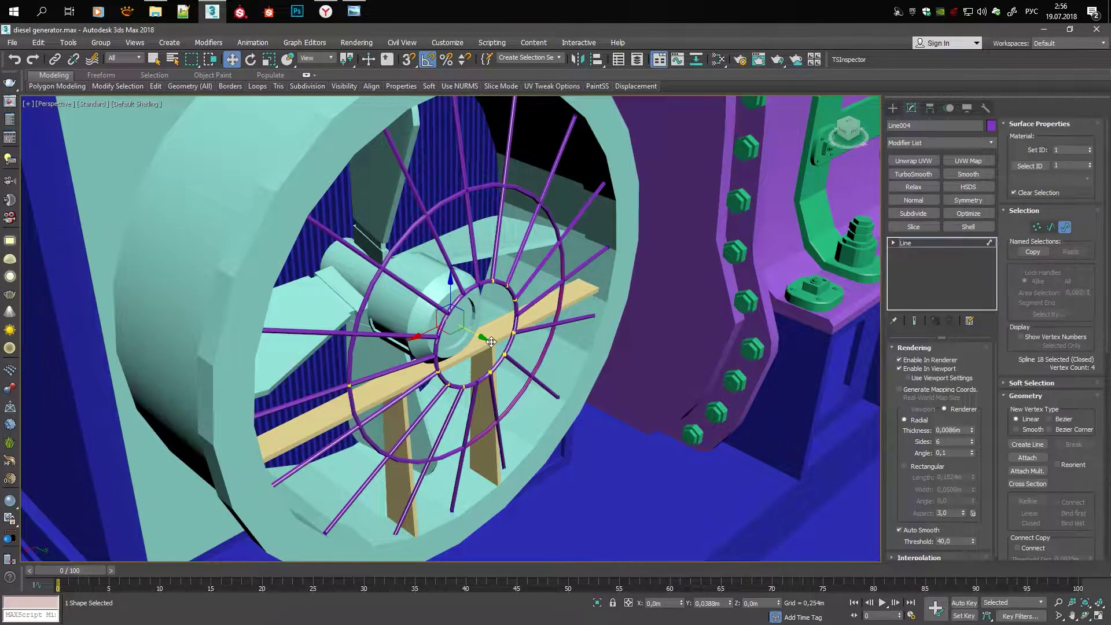
{"action": "scroll", "coordinate": [491, 342], "scroll_direction": "down", "scroll_amount": 3}
{"action": "middle_click_drag", "start_coordinate": [490, 342], "coordinate": [485, 385], "text": "alt"}
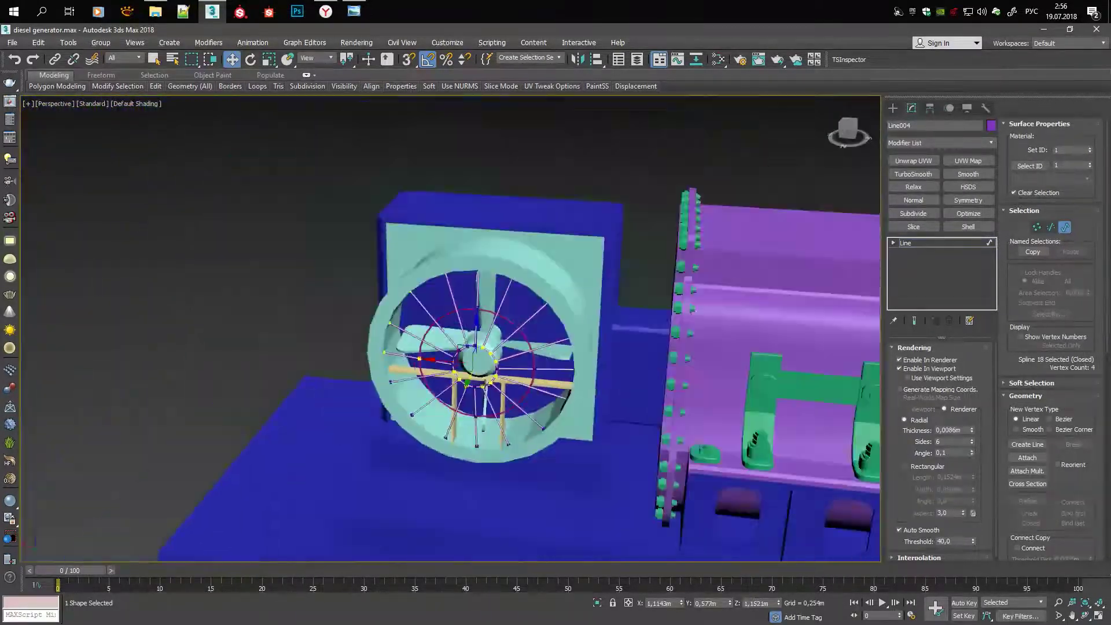
{"action": "scroll", "coordinate": [485, 386], "scroll_direction": "up", "scroll_amount": 5}
{"action": "middle_click_drag", "start_coordinate": [694, 392], "coordinate": [382, 263], "text": "alt"}
{"action": "scroll", "coordinate": [310, 293], "scroll_direction": "down", "scroll_amount": 3}
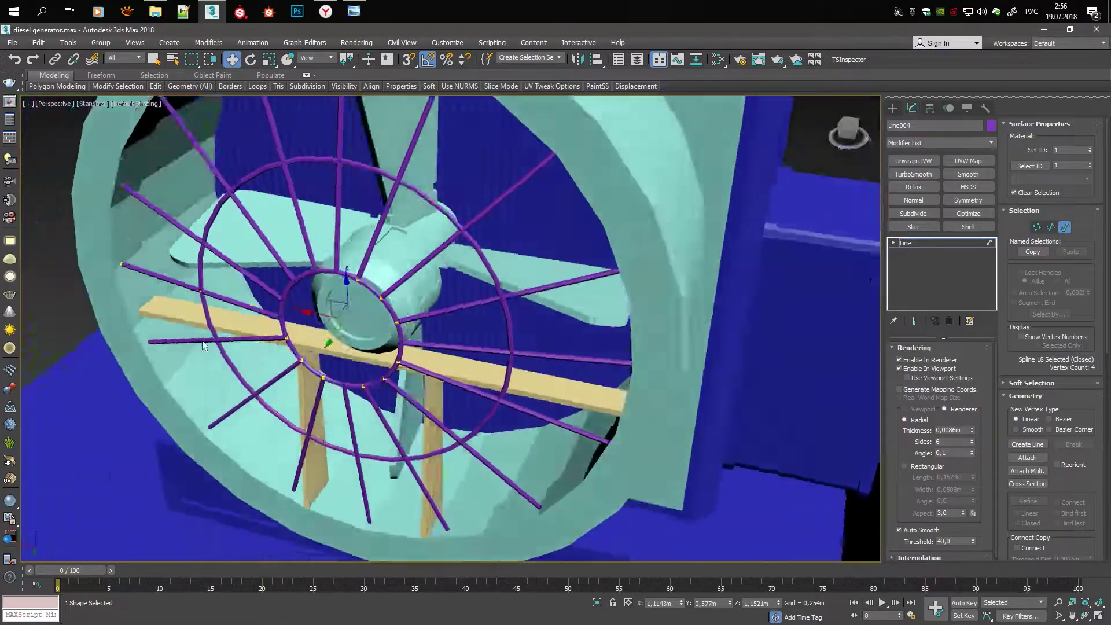
{"action": "mouse_move", "coordinate": [203, 345]}
{"action": "middle_mouse_down", "text": "alt"}
{"action": "mouse_move", "coordinate": [298, 347]}
{"action": "mouse_move", "coordinate": [368, 324]}
{"action": "mouse_move", "coordinate": [421, 337]}
{"action": "middle_mouse_up", "text": "alt"}
{"action": "left_click", "coordinate": [298, 347]}
{"action": "key", "text": "1"}
{"action": "key", "text": "s"}
{"action": "scroll", "coordinate": [421, 338], "scroll_direction": "up", "scroll_amount": 2}
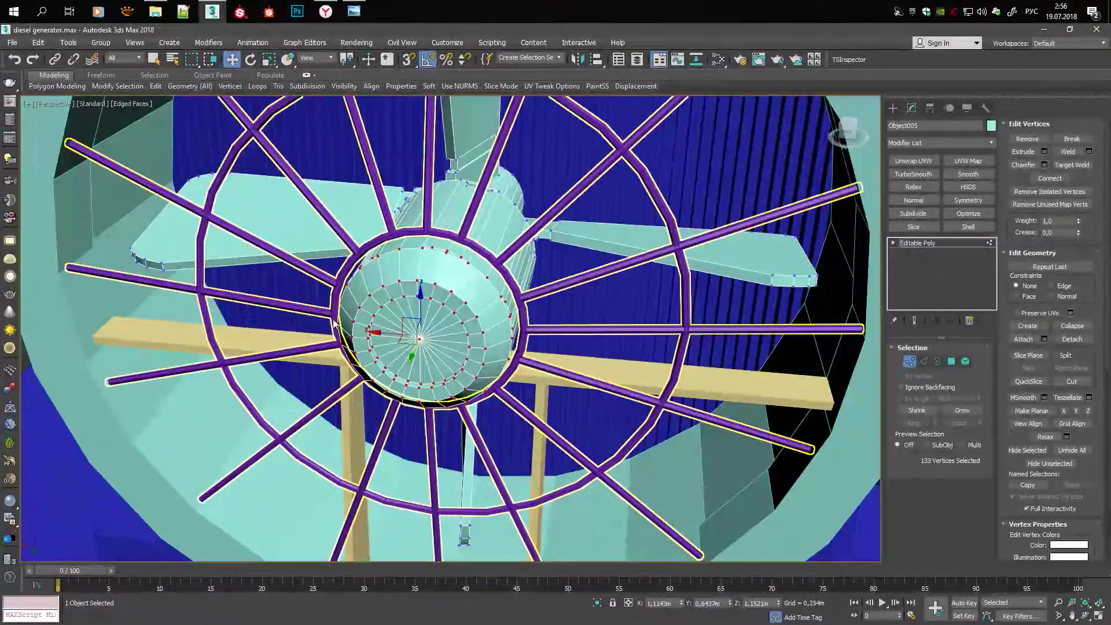
{"action": "key", "text": "4"}
{"action": "left_click", "coordinate": [423, 340]}
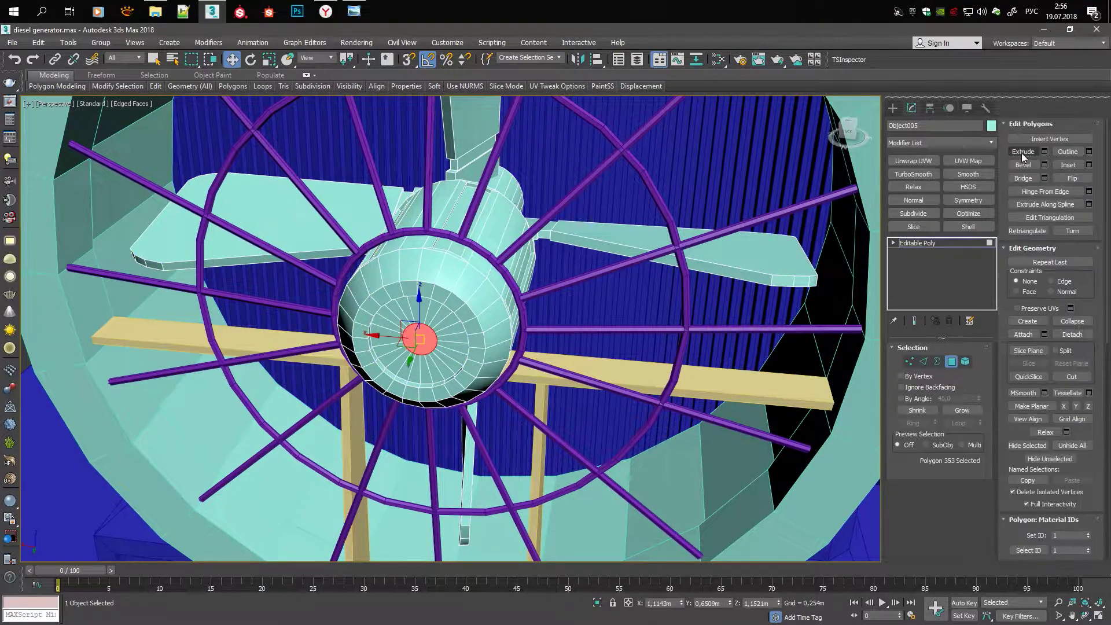
{"action": "middle_click_drag", "start_coordinate": [431, 329], "coordinate": [484, 347], "text": "alt"}
{"action": "key", "text": "w"}
{"action": "scroll", "coordinate": [724, 342], "scroll_direction": "down", "scroll_amount": 5}
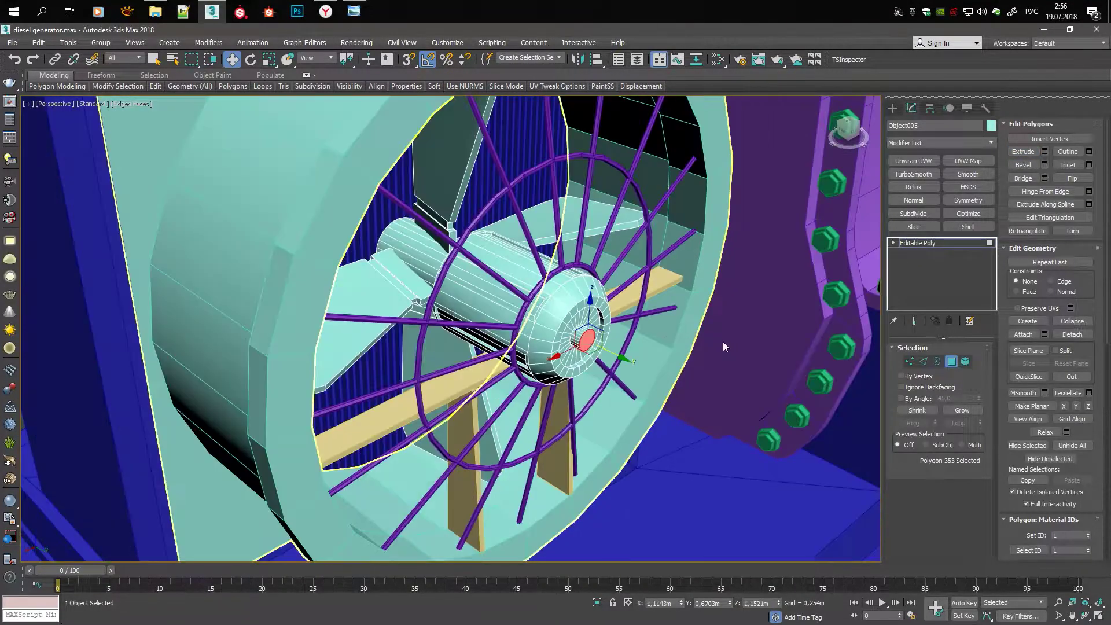
{"action": "scroll", "coordinate": [672, 344], "scroll_direction": "down", "scroll_amount": 3}
{"action": "left_click", "coordinate": [672, 344]}
{"action": "scroll", "coordinate": [673, 343], "scroll_direction": "down", "scroll_amount": 4}
{"action": "middle_click_drag", "start_coordinate": [405, 289], "coordinate": [265, 275], "text": "alt"}
{"action": "scroll", "coordinate": [504, 201], "scroll_direction": "up", "scroll_amount": 5}
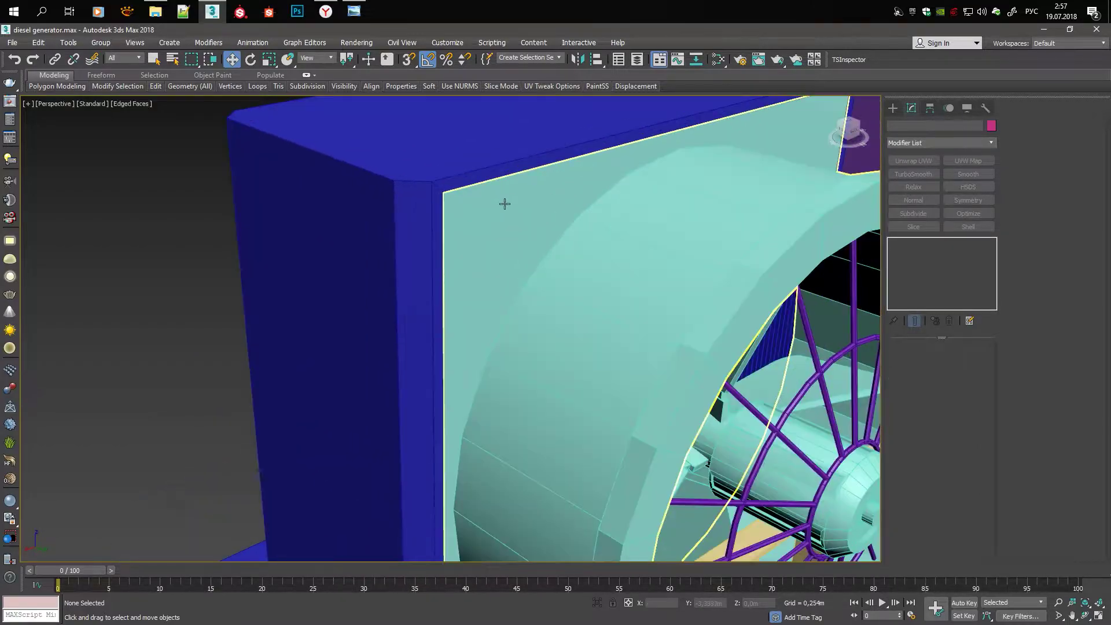
{"action": "left_click", "coordinate": [503, 201]}
{"action": "scroll", "coordinate": [421, 216], "scroll_direction": "down", "scroll_amount": 4}
{"action": "mouse_move", "coordinate": [421, 216]}
{"action": "middle_mouse_down", "text": "alt"}
{"action": "mouse_move", "coordinate": [474, 197]}
{"action": "mouse_move", "coordinate": [755, 216]}
{"action": "middle_mouse_up", "text": "alt"}
{"action": "scroll", "coordinate": [492, 191], "scroll_direction": "up", "scroll_amount": 4}
{"action": "scroll", "coordinate": [513, 177], "scroll_direction": "down", "scroll_amount": 3}
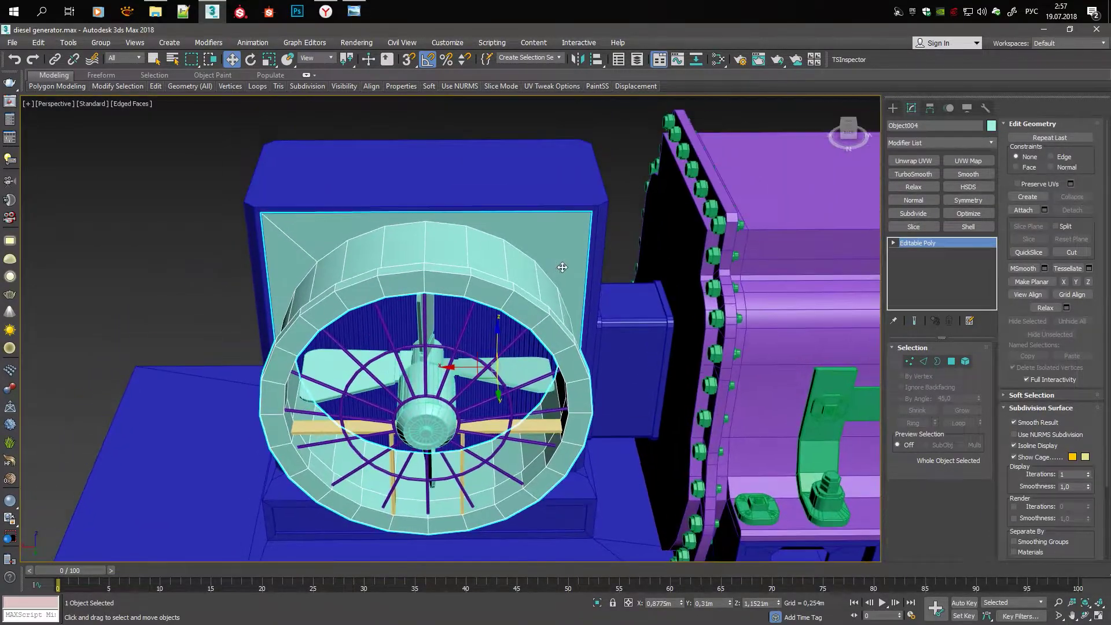
{"action": "scroll", "coordinate": [755, 216], "scroll_direction": "up", "scroll_amount": 2}
{"action": "scroll", "coordinate": [755, 216], "scroll_direction": "down", "scroll_amount": 3}
{"action": "left_click", "coordinate": [694, 194]}
{"action": "scroll", "coordinate": [694, 194], "scroll_direction": "up", "scroll_amount": 5}
{"action": "middle_click_drag", "start_coordinate": [694, 194], "coordinate": [659, 142], "text": "alt"}
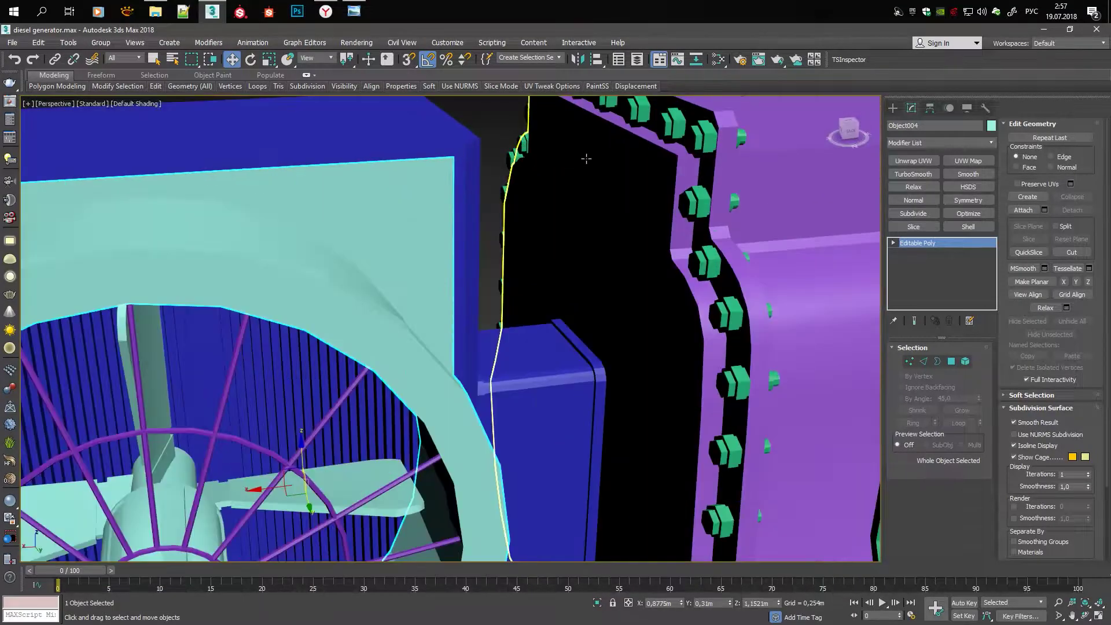
{"action": "key", "text": "F4"}
{"action": "scroll", "coordinate": [660, 141], "scroll_direction": "up", "scroll_amount": 3}
Detach a bolt's faces as a separate cloned object
{"action": "key", "text": "4"}
{"action": "left_click", "coordinate": [660, 142]}
{"action": "scroll", "coordinate": [628, 150], "scroll_direction": "down", "scroll_amount": 5}
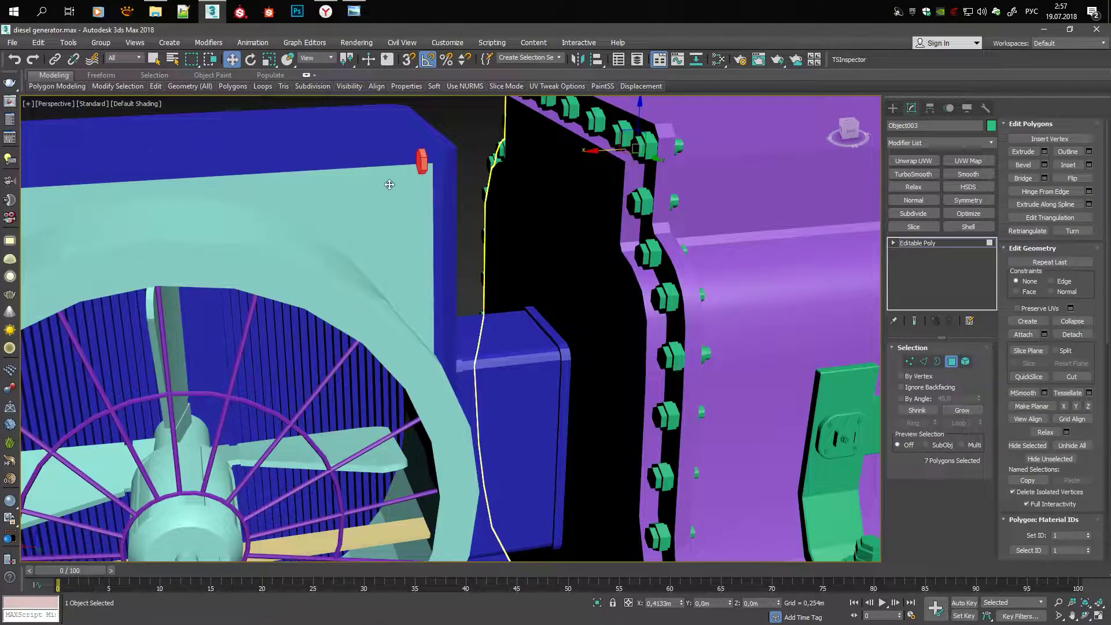
{"action": "left_click", "coordinate": [529, 316]}
{"action": "key", "text": "Return"}
Adjust the bolt's pivot on its own, leaving the mesh unchanged
{"action": "left_click", "coordinate": [930, 108]}
{"action": "left_click", "coordinate": [937, 187]}
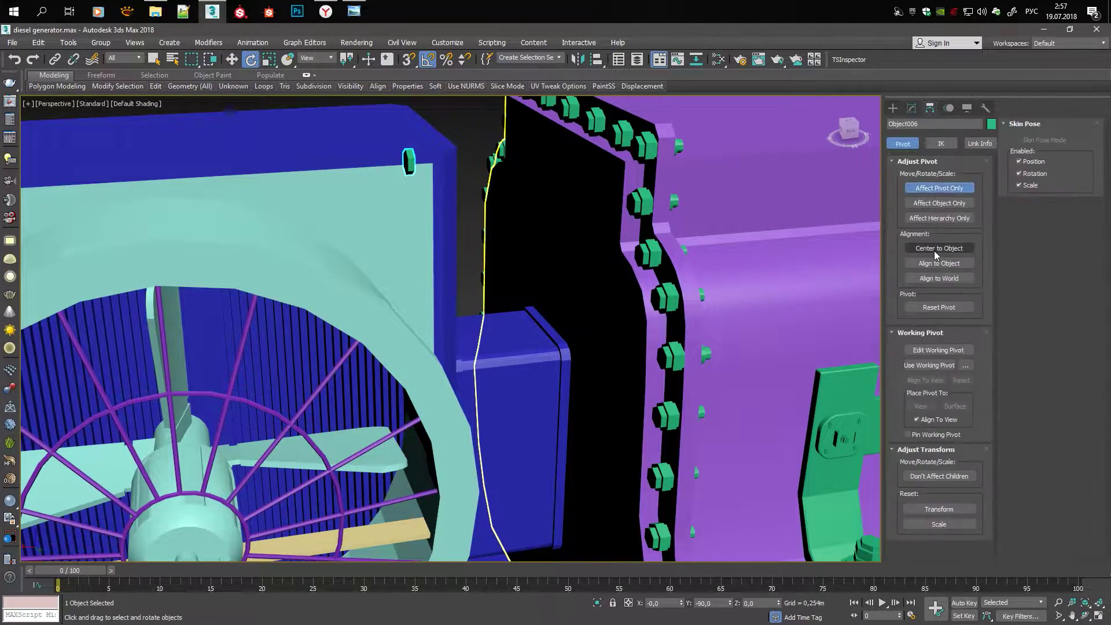
{"action": "left_click", "coordinate": [911, 108]}
{"action": "scroll", "coordinate": [414, 199], "scroll_direction": "up", "scroll_amount": 3}
Copy the bolt to the panel's top-left corner in a flat wireframe view
{"action": "key", "text": "w"}
{"action": "middle_click_drag", "start_coordinate": [463, 192], "coordinate": [430, 180], "text": "alt"}
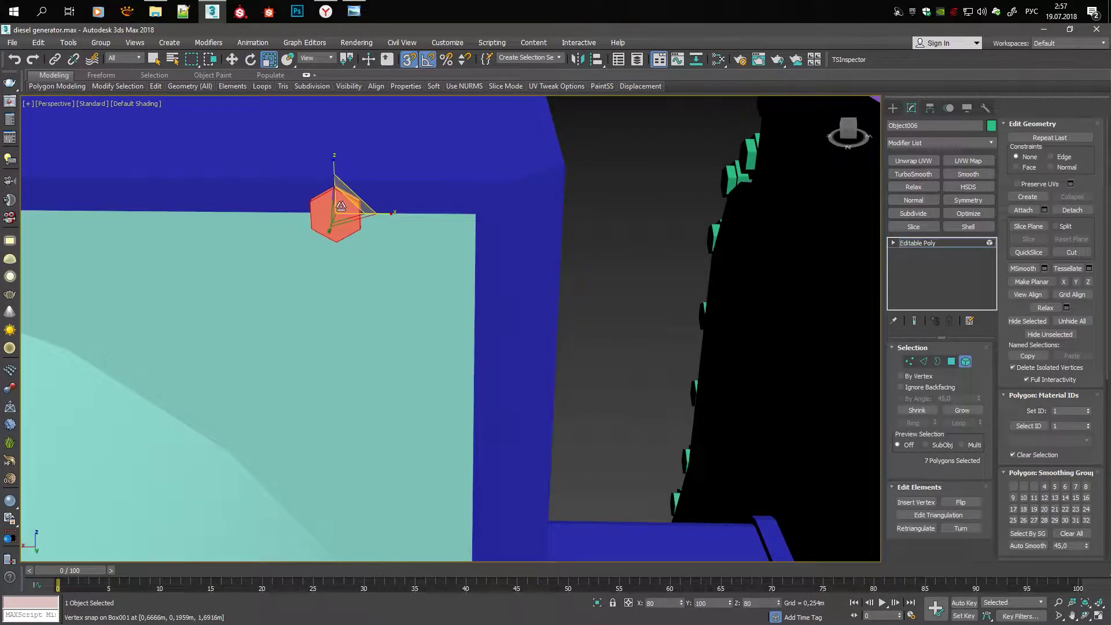
{"action": "mouse_move", "coordinate": [418, 237]}
{"action": "middle_mouse_down", "text": "alt"}
{"action": "mouse_move", "coordinate": [419, 220]}
{"action": "mouse_move", "coordinate": [408, 217]}
{"action": "mouse_move", "coordinate": [490, 205]}
{"action": "middle_mouse_up", "text": "alt"}
{"action": "key", "text": "r"}
{"action": "key", "text": "alt+w"}
{"action": "key", "text": "alt+w"}
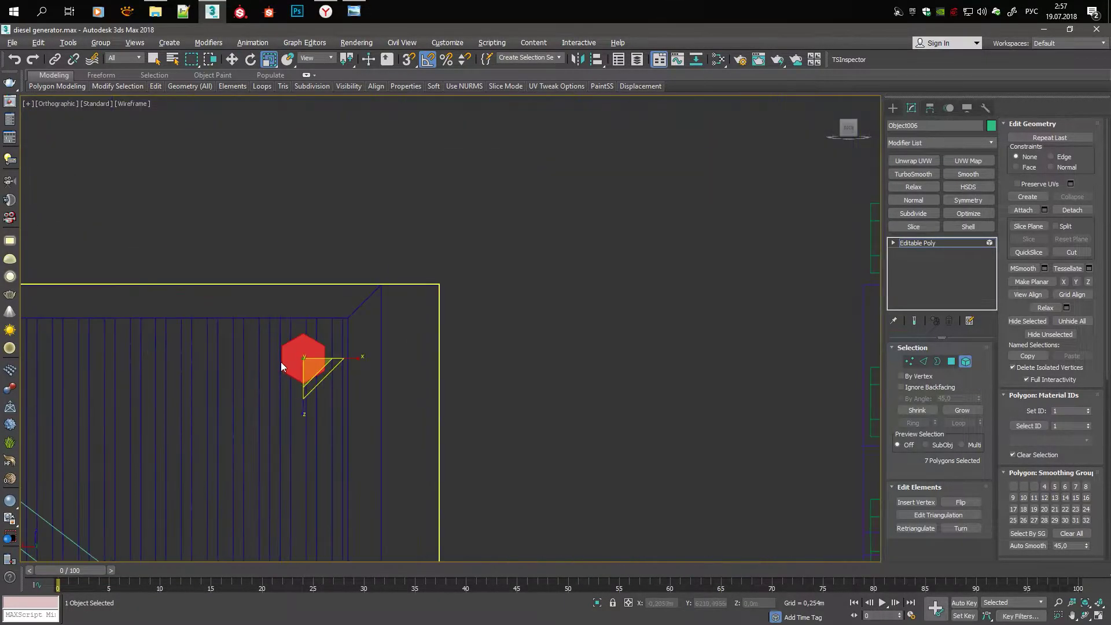
{"action": "scroll", "coordinate": [263, 311], "scroll_direction": "down", "scroll_amount": 3}
{"action": "key", "text": "w"}
{"action": "middle_click_drag", "start_coordinate": [161, 297], "coordinate": [263, 311]}
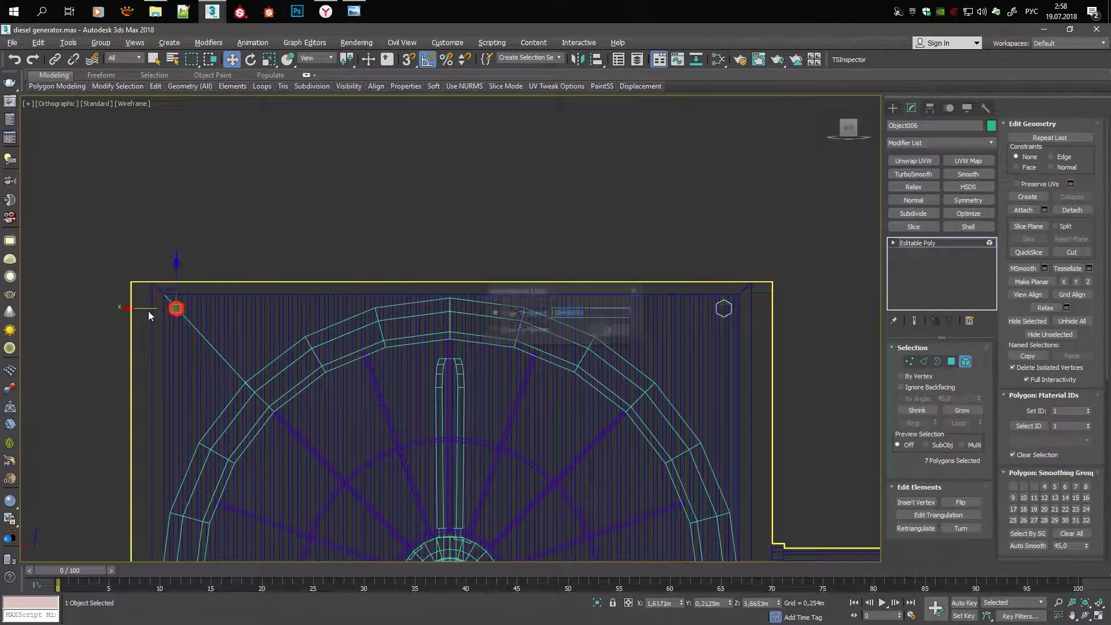
{"action": "left_click", "coordinate": [528, 330]}
{"action": "key", "text": "Return"}
Switch to shaded Perspective and orbit around the fan and engine
{"action": "scroll", "coordinate": [579, 301], "scroll_direction": "down", "scroll_amount": 4}
{"action": "scroll", "coordinate": [578, 295], "scroll_direction": "down", "scroll_amount": 2}
{"action": "scroll", "coordinate": [588, 324], "scroll_direction": "up", "scroll_amount": 5}
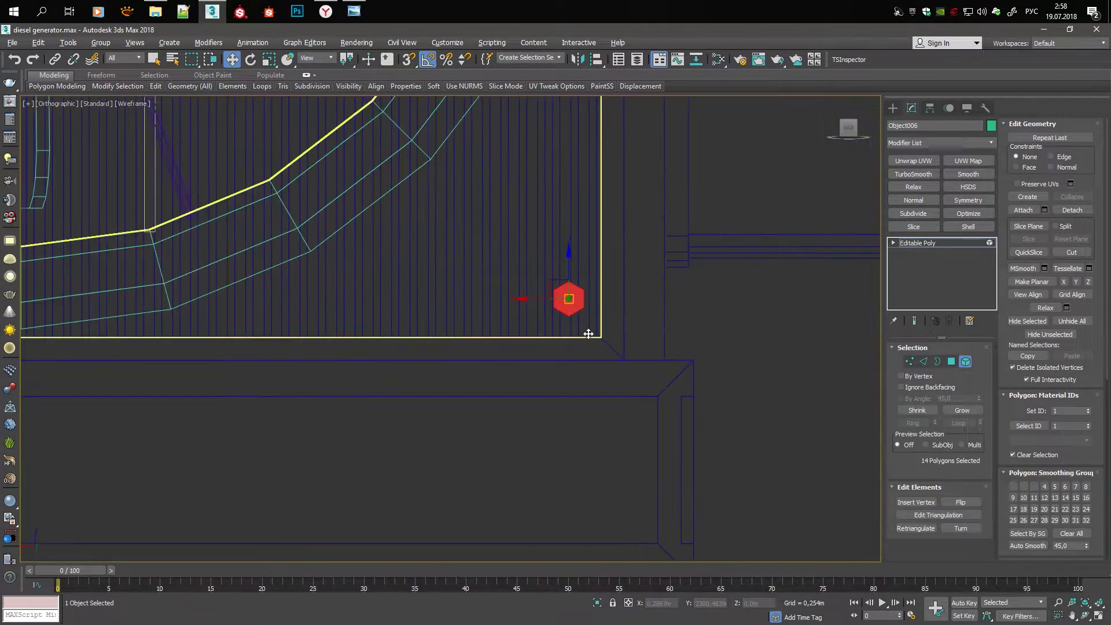
{"action": "scroll", "coordinate": [549, 262], "scroll_direction": "up", "scroll_amount": 3}
{"action": "scroll", "coordinate": [549, 262], "scroll_direction": "down", "scroll_amount": 5}
{"action": "key", "text": "p"}
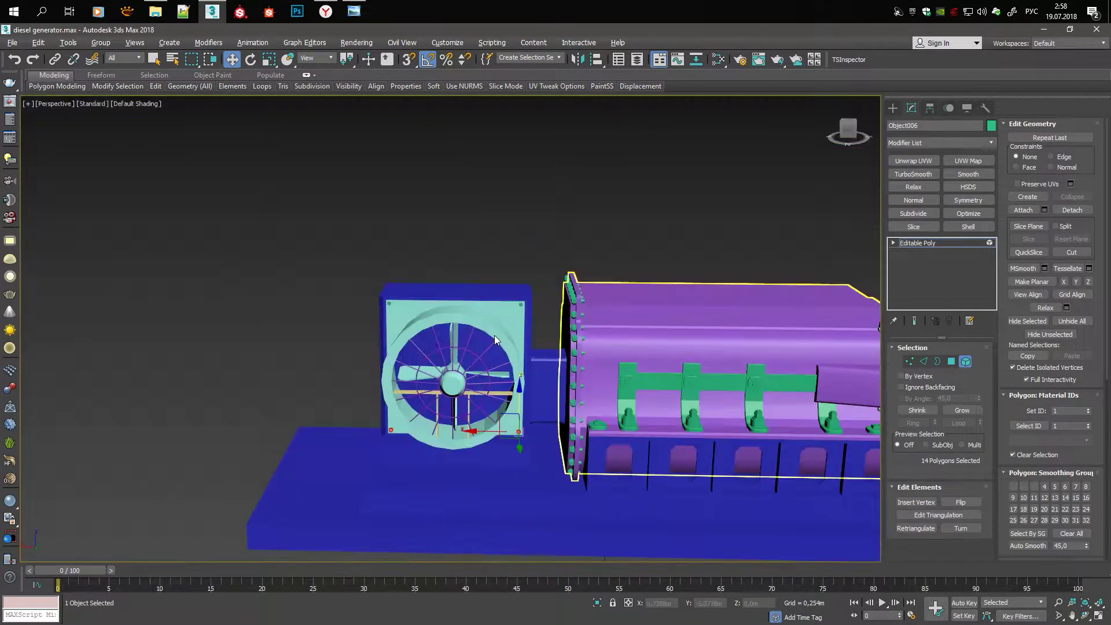
{"action": "mouse_move", "coordinate": [669, 321]}
{"action": "middle_mouse_down", "text": "alt"}
{"action": "mouse_move", "coordinate": [495, 365]}
{"action": "mouse_move", "coordinate": [557, 338]}
{"action": "mouse_move", "coordinate": [716, 405]}
{"action": "middle_mouse_up", "text": "alt"}
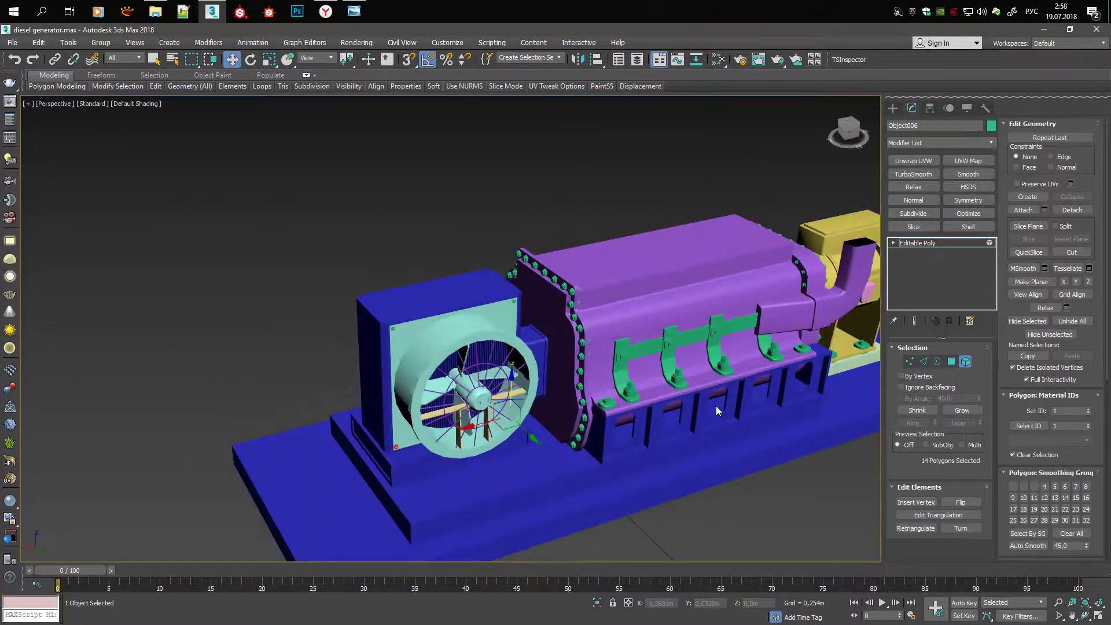
{"action": "scroll", "coordinate": [502, 381], "scroll_direction": "up", "scroll_amount": 5}
{"action": "key", "text": "q"}
Select the fan spokes and engine housing, then orbit out to frame the whole generator
{"action": "left_click", "coordinate": [501, 381]}
{"action": "scroll", "coordinate": [502, 381], "scroll_direction": "down", "scroll_amount": 5}
{"action": "middle_click_drag", "start_coordinate": [502, 381], "coordinate": [498, 289], "text": "alt"}
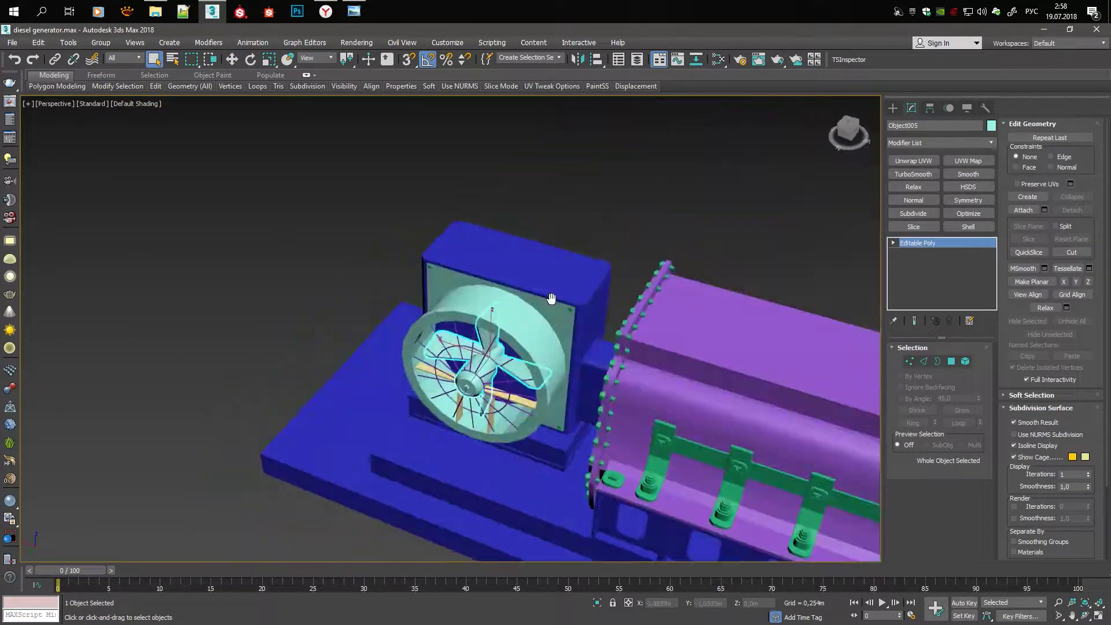
{"action": "scroll", "coordinate": [499, 270], "scroll_direction": "up", "scroll_amount": 3}
{"action": "left_click", "coordinate": [499, 270]}
{"action": "scroll", "coordinate": [507, 172], "scroll_direction": "down", "scroll_amount": 5}
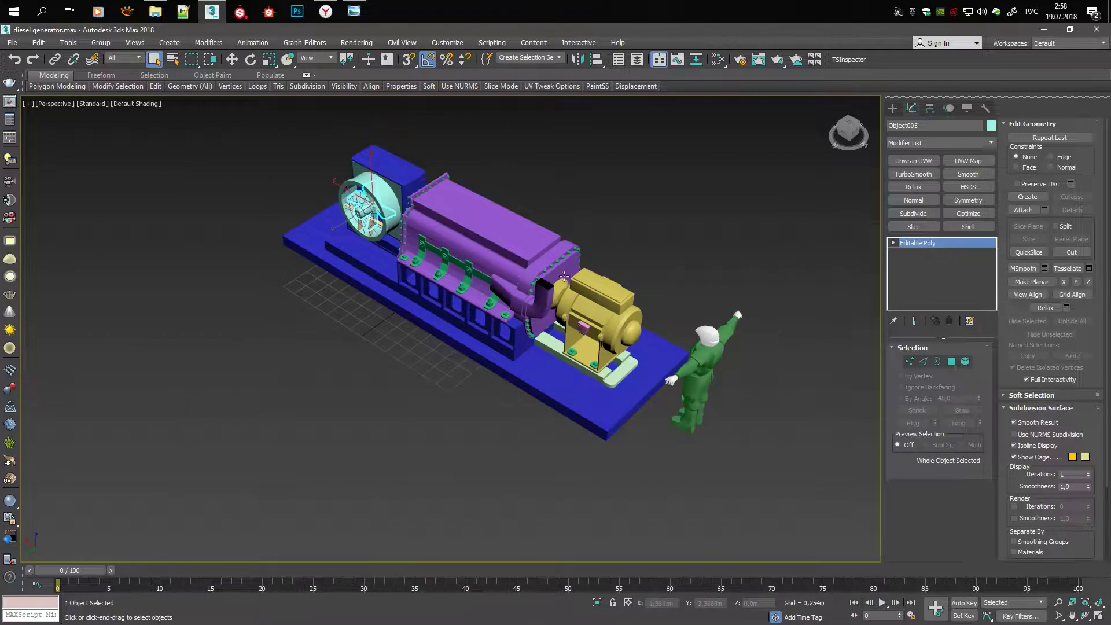
{"action": "middle_click_drag", "start_coordinate": [581, 290], "coordinate": [392, 208], "text": "alt"}
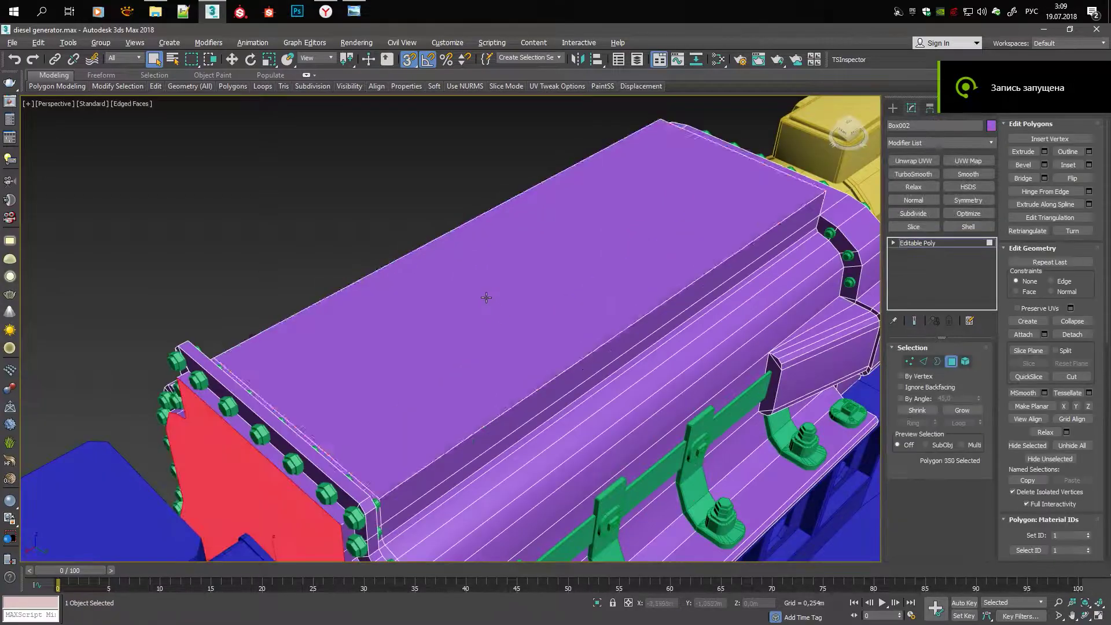
Inset the top face of the housing box
{"action": "left_click", "coordinate": [486, 297]}
{"action": "left_click", "coordinate": [1068, 165]}
{"action": "left_click_drag", "start_coordinate": [578, 301], "coordinate": [579, 278]}
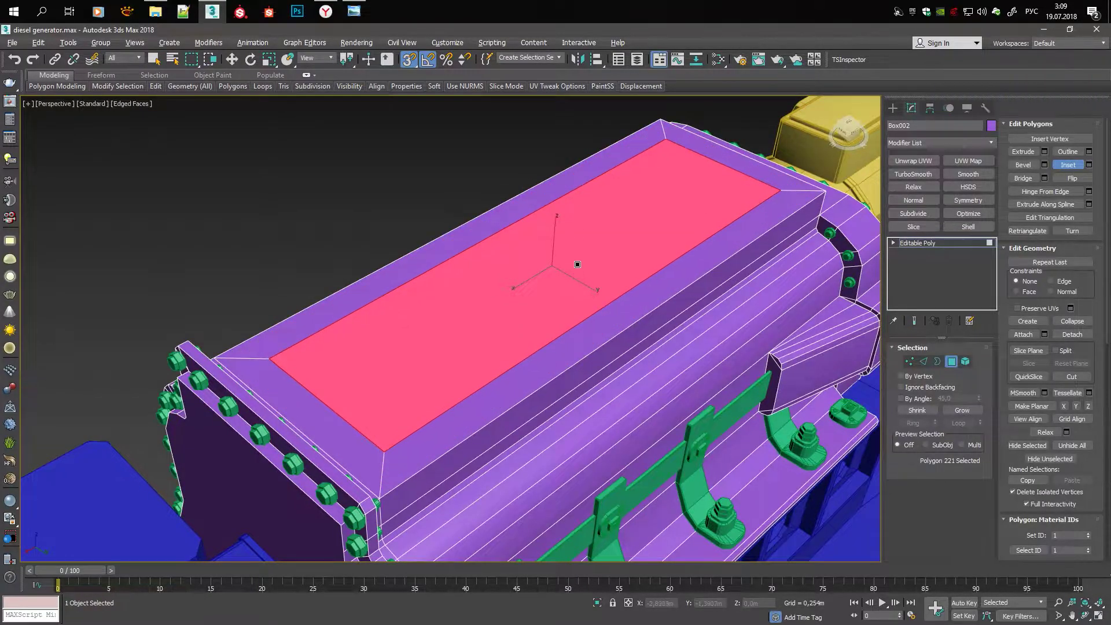
{"action": "middle_click_drag", "start_coordinate": [577, 265], "coordinate": [310, 300], "text": "alt"}
Select top edges at both ends of the box and chamfer them
{"action": "key", "text": "2"}
{"action": "middle_click_drag", "start_coordinate": [219, 328], "coordinate": [669, 307], "text": "alt"}
{"action": "left_click", "coordinate": [669, 307], "text": "ctrl"}
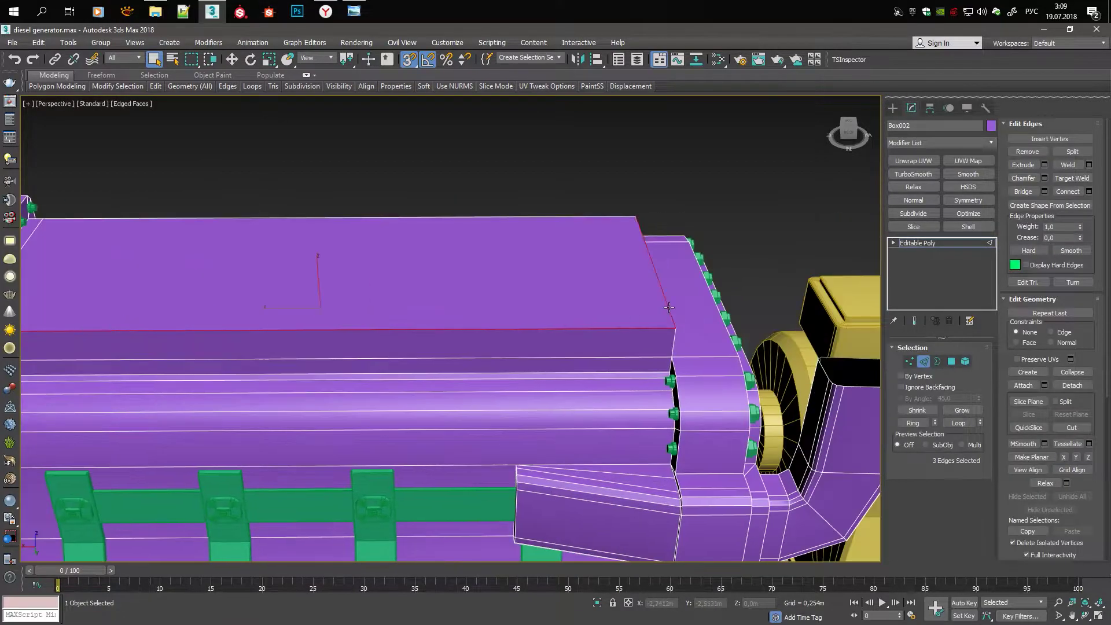
{"action": "left_click", "coordinate": [1044, 177]}
{"action": "left_click_drag", "start_coordinate": [465, 359], "coordinate": [467, 341]}
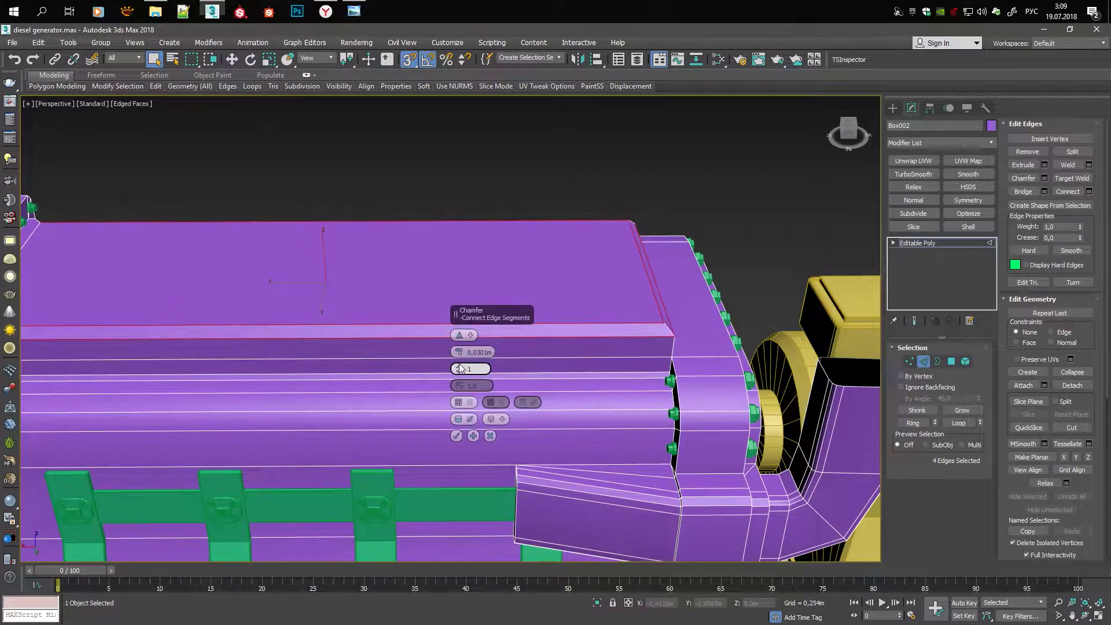
{"action": "middle_click_drag", "start_coordinate": [606, 357], "coordinate": [604, 344], "text": "alt"}
{"action": "right_click", "coordinate": [585, 408]}
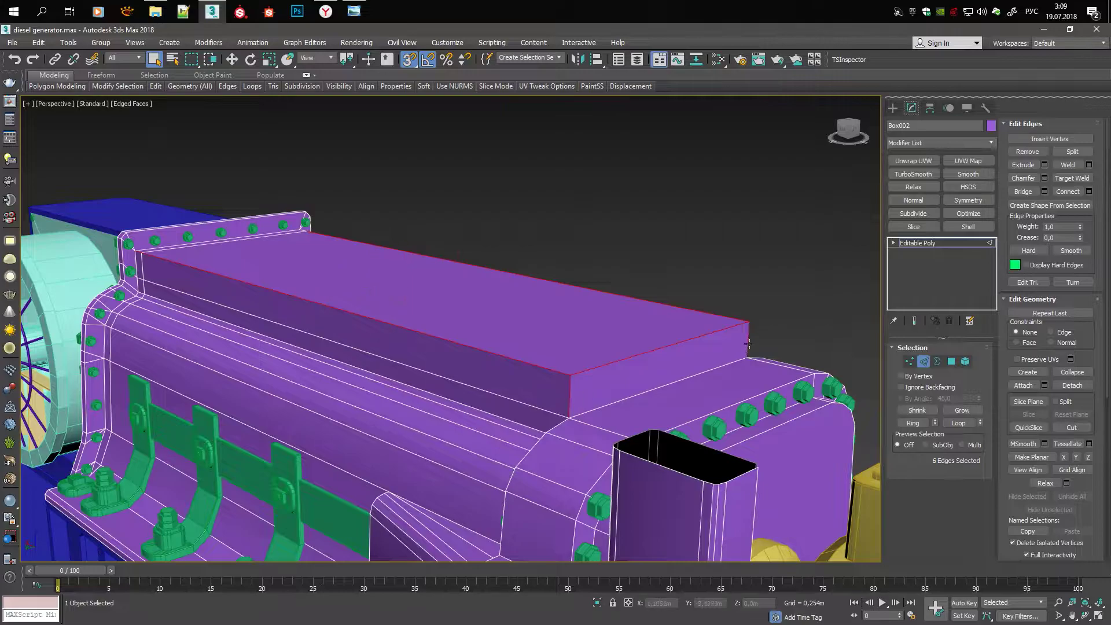
Apply a second chamfer to the panel's top edges and commit it
{"action": "left_click", "coordinate": [1045, 179]}
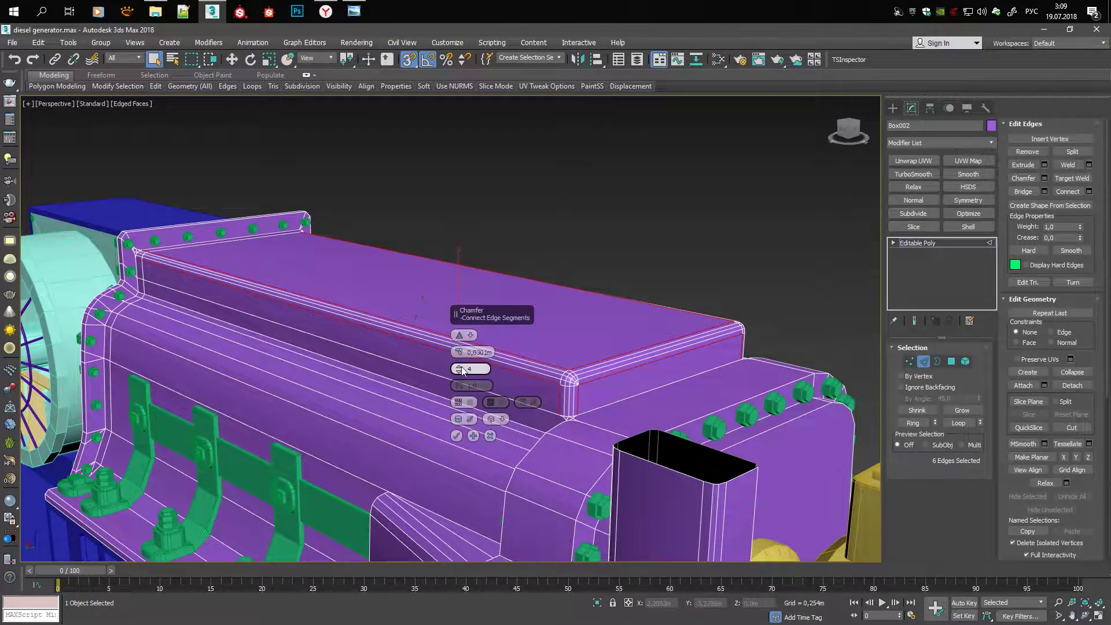
{"action": "middle_click_drag", "start_coordinate": [461, 370], "coordinate": [521, 324], "text": "alt"}
{"action": "right_click", "coordinate": [521, 324]}
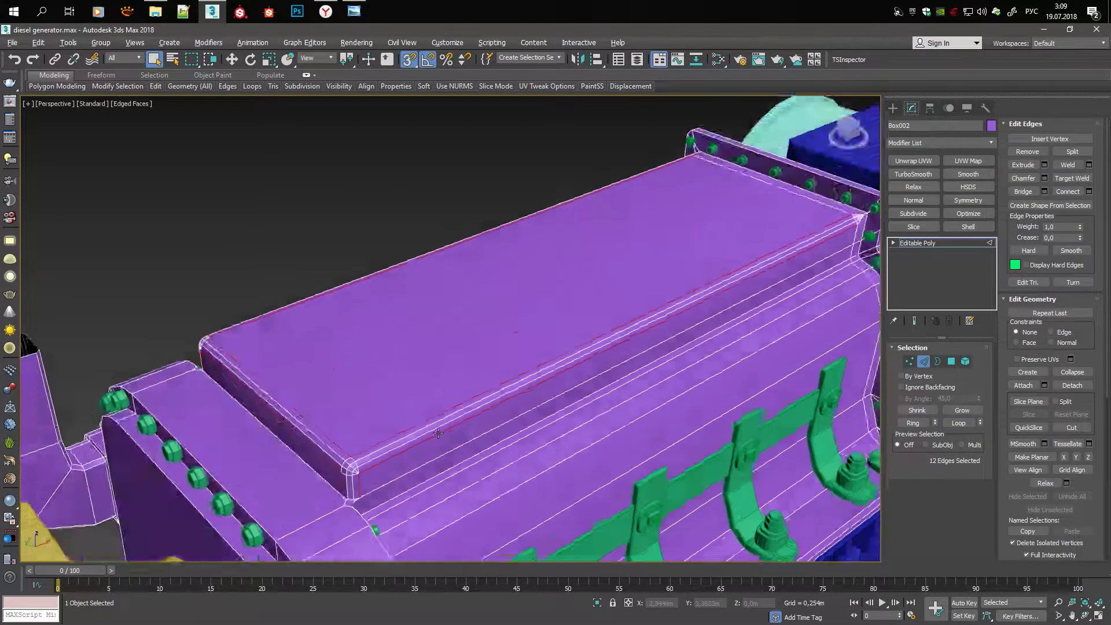
{"action": "scroll", "coordinate": [405, 405], "scroll_direction": "up", "scroll_amount": 5}
Box-select the cluttered corner vertices and collapse them into one
{"action": "key", "text": "F3"}
{"action": "key", "text": "1"}
{"action": "left_click_drag", "start_coordinate": [446, 437], "coordinate": [444, 434]}
{"action": "key", "text": "F3"}
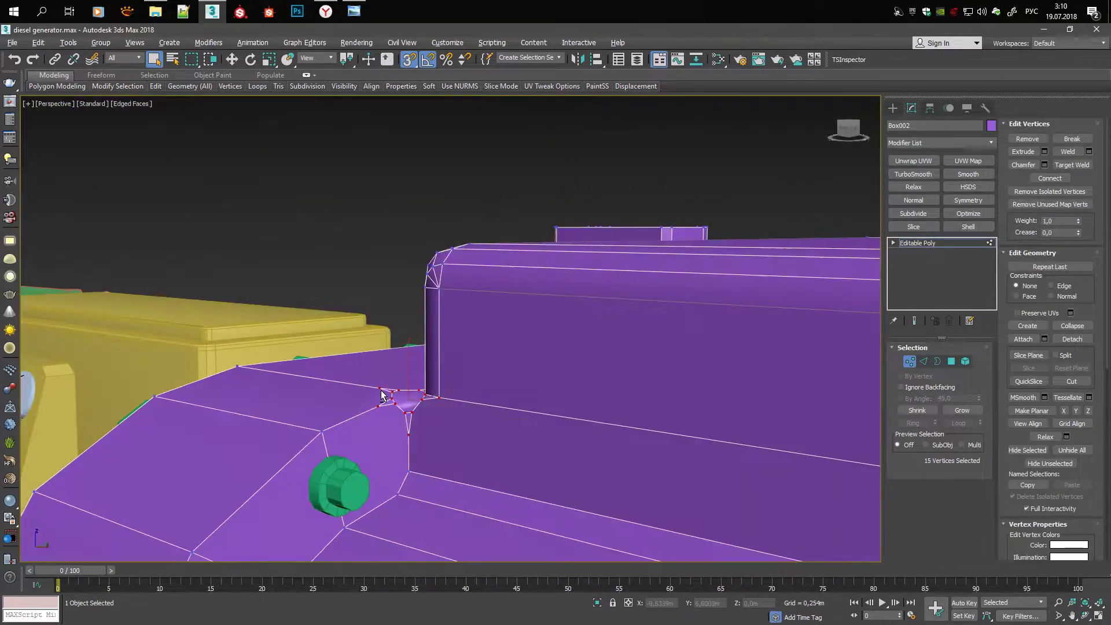
{"action": "middle_click_drag", "start_coordinate": [445, 434], "coordinate": [405, 408], "text": "alt"}
{"action": "scroll", "coordinate": [340, 392], "scroll_direction": "up", "scroll_amount": 4}
{"action": "scroll", "coordinate": [339, 388], "scroll_direction": "down", "scroll_amount": 2}
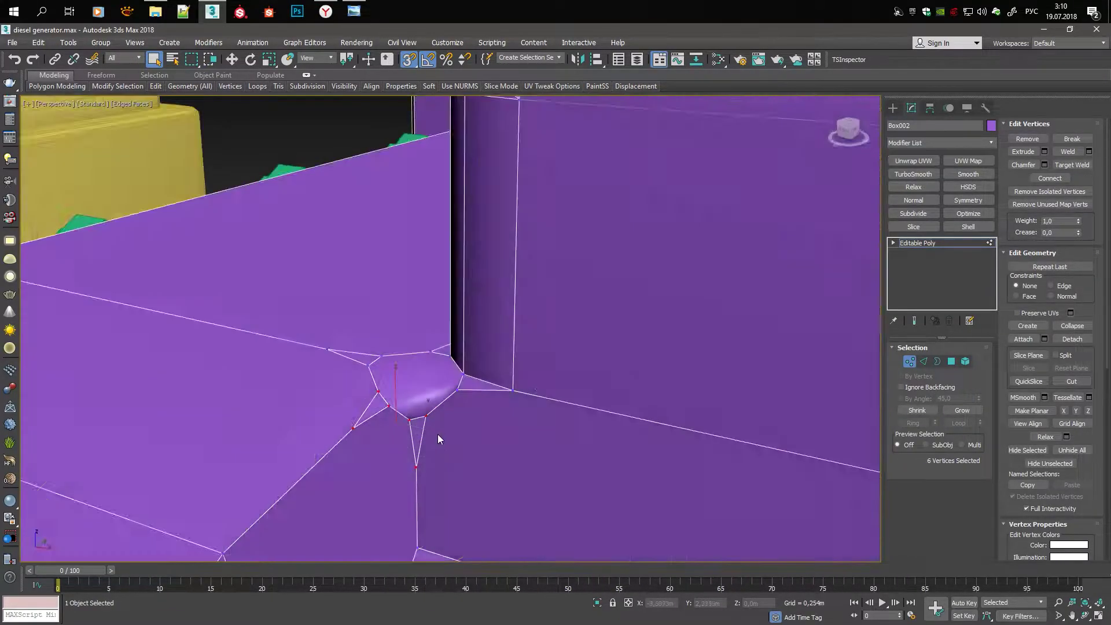
{"action": "key", "text": "F3"}
{"action": "key", "text": "F3"}
{"action": "key", "text": "ctrl+alt+c"}
{"action": "middle_click_drag", "start_coordinate": [450, 406], "coordinate": [474, 314], "text": "alt"}
Move the merged corner vertex, checking it from different angles
{"action": "key", "text": "w"}
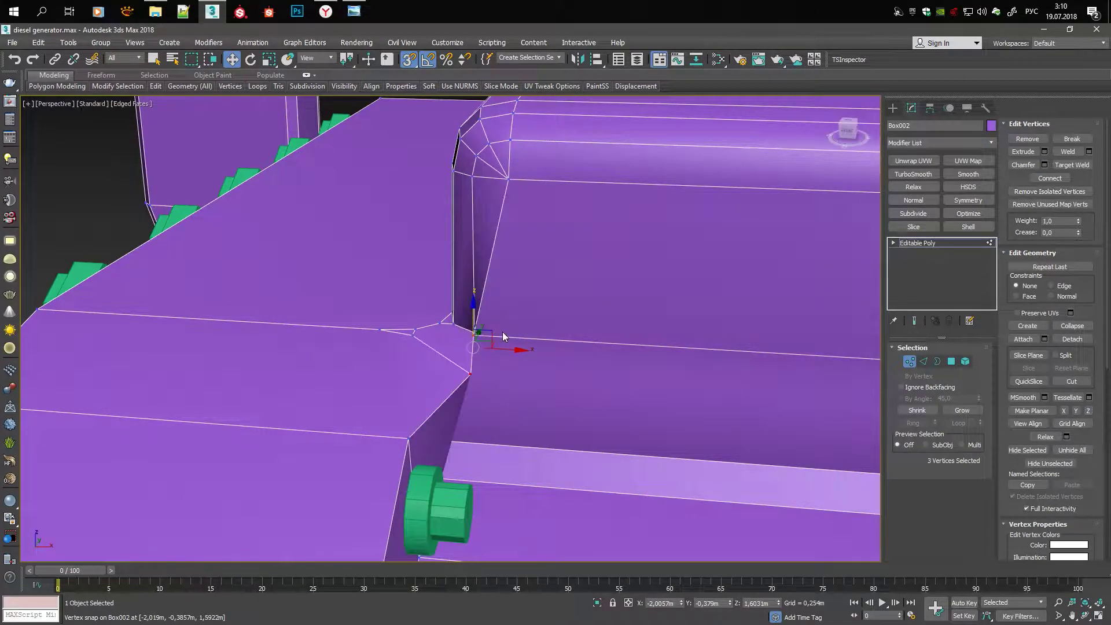
{"action": "scroll", "coordinate": [506, 338], "scroll_direction": "up", "scroll_amount": 2}
{"action": "scroll", "coordinate": [506, 338], "scroll_direction": "down", "scroll_amount": 3}
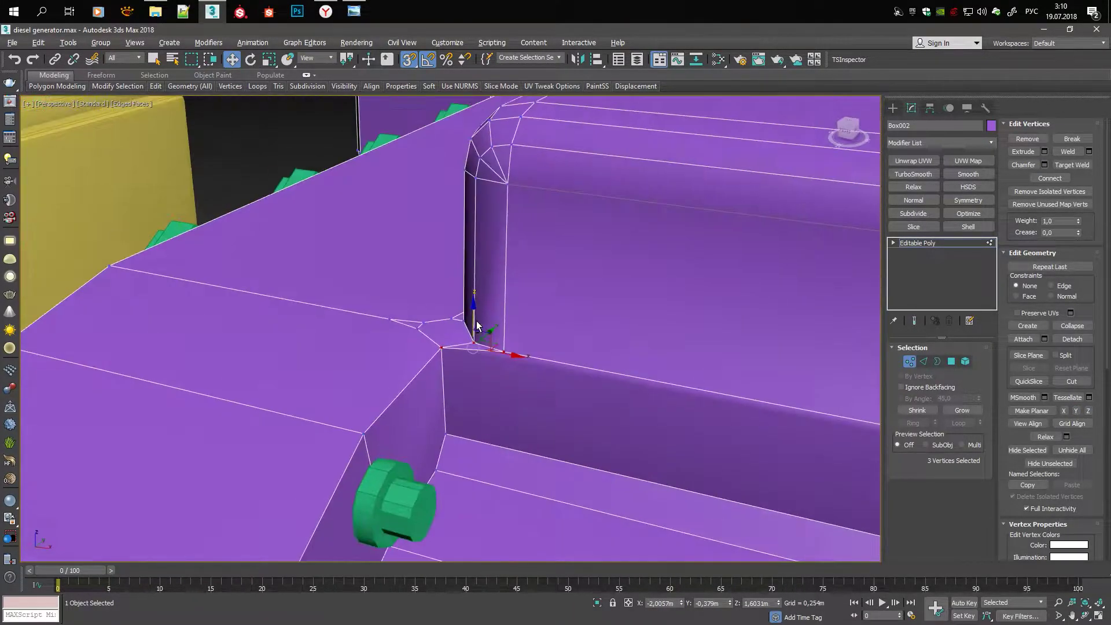
{"action": "mouse_move", "coordinate": [480, 324]}
{"action": "middle_mouse_down", "text": "alt"}
{"action": "mouse_move", "coordinate": [489, 341]}
{"action": "mouse_move", "coordinate": [498, 324]}
{"action": "mouse_move", "coordinate": [471, 330]}
{"action": "mouse_move", "coordinate": [486, 347]}
{"action": "middle_mouse_up", "text": "alt"}
{"action": "scroll", "coordinate": [484, 339], "scroll_direction": "up", "scroll_amount": 4}
Select the small corner polygon, then switch to its edges to try Create Shape
{"action": "key", "text": "q"}
{"action": "key", "text": "4"}
{"action": "left_click", "coordinate": [501, 355]}
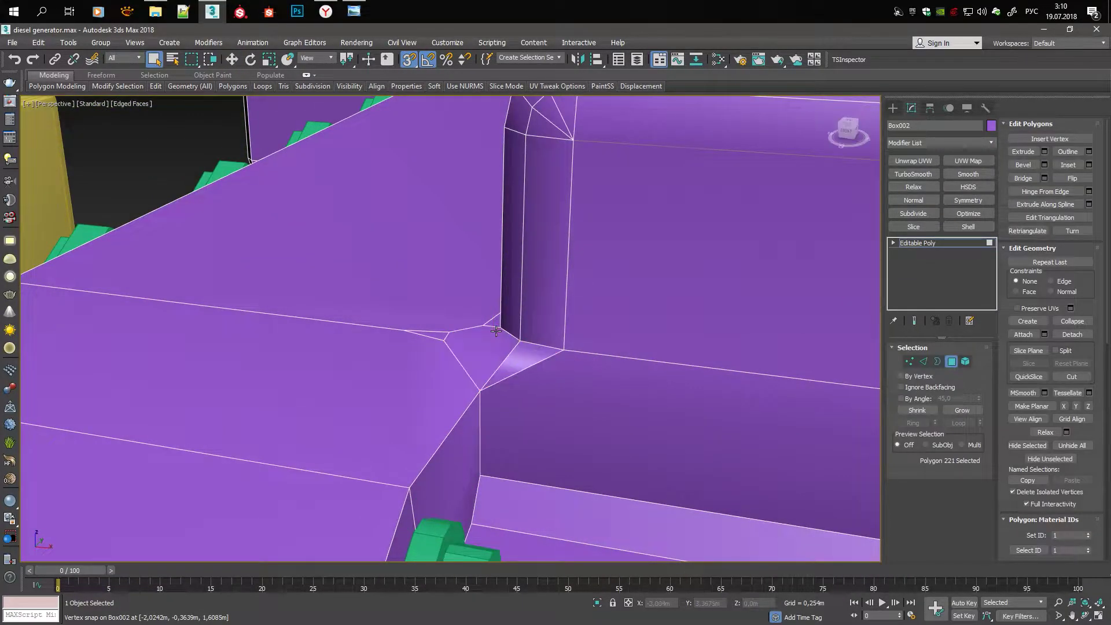
{"action": "scroll", "coordinate": [496, 331], "scroll_direction": "down", "scroll_amount": 3}
{"action": "key", "text": "2"}
{"action": "scroll", "coordinate": [489, 325], "scroll_direction": "down", "scroll_amount": 4}
{"action": "mouse_move", "coordinate": [397, 293]}
{"action": "middle_mouse_down"}
{"action": "mouse_move", "coordinate": [304, 260]}
{"action": "mouse_move", "coordinate": [385, 266]}
{"action": "middle_mouse_up"}
{"action": "left_click", "coordinate": [1048, 206]}
Add the near top corner edge to the selection and chamfer the panel's top edges
{"action": "left_click", "coordinate": [590, 342]}
{"action": "middle_click_drag", "start_coordinate": [439, 289], "coordinate": [346, 315], "text": "alt"}
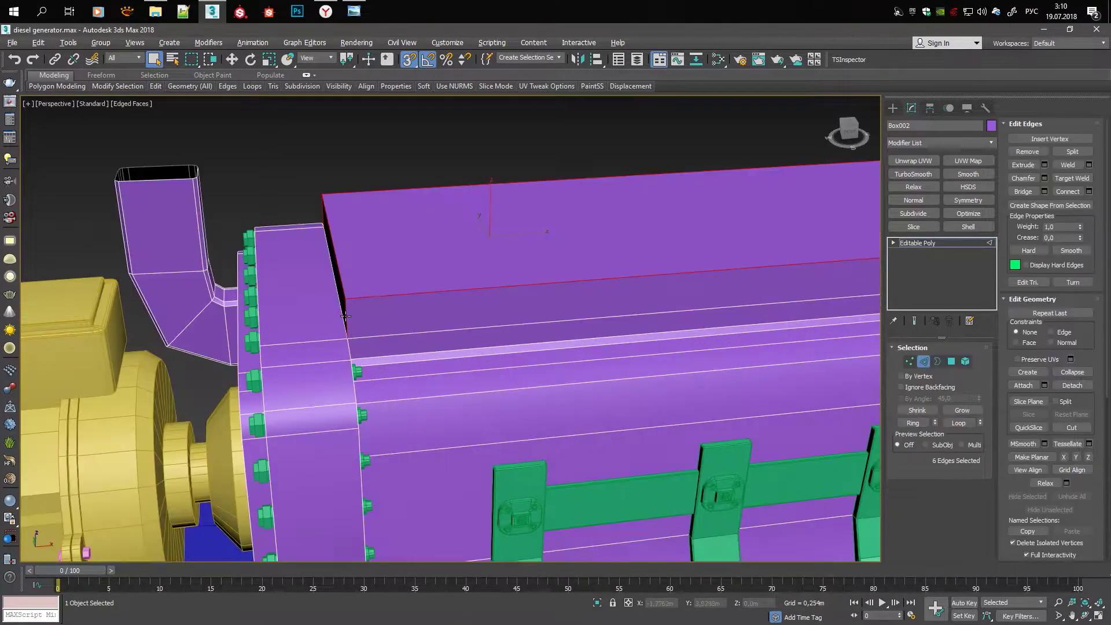
{"action": "left_click", "coordinate": [320, 258], "text": "ctrl"}
{"action": "mouse_move", "coordinate": [320, 258]}
{"action": "middle_mouse_down", "text": "alt"}
{"action": "mouse_move", "coordinate": [255, 246]}
{"action": "mouse_move", "coordinate": [985, 444]}
{"action": "middle_mouse_up", "text": "alt"}
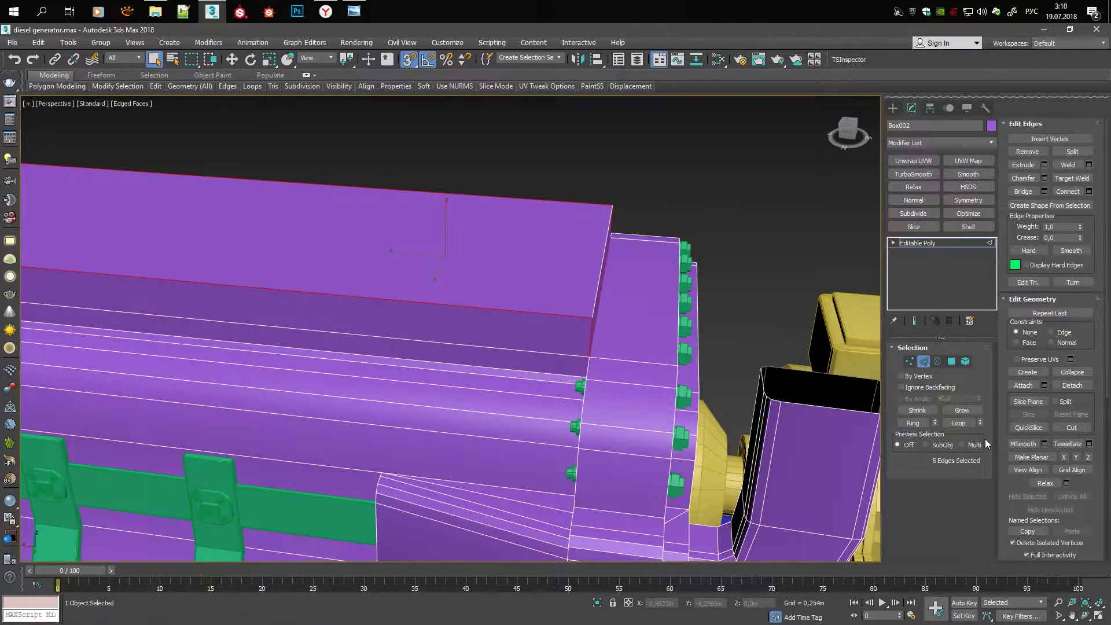
{"action": "left_click", "coordinate": [1045, 178]}
{"action": "left_click", "coordinate": [490, 435]}
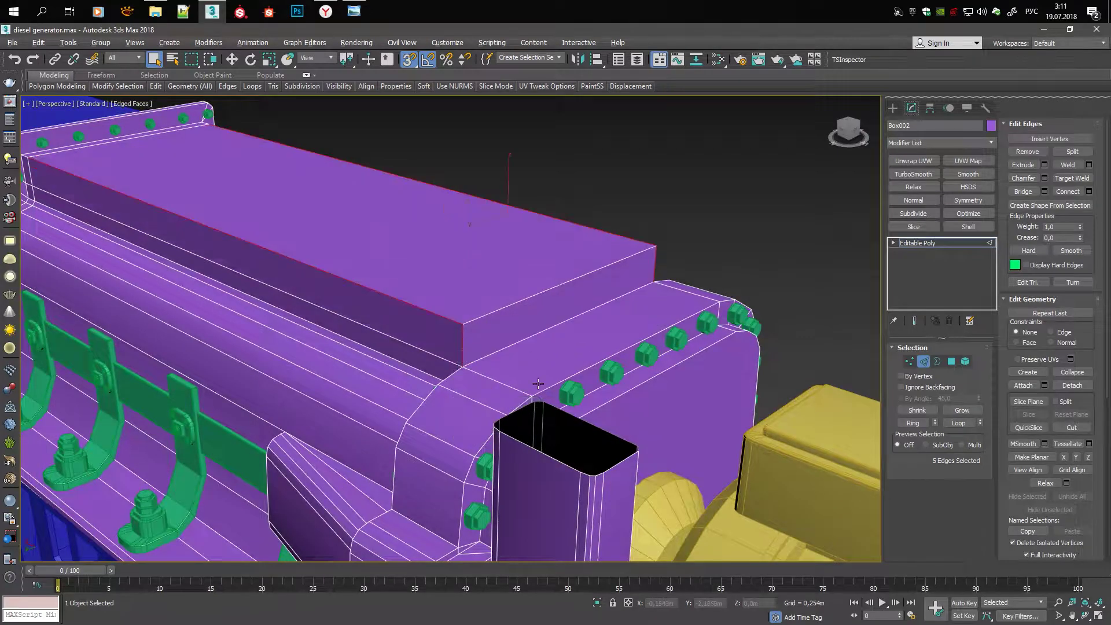
{"action": "left_click", "coordinate": [1044, 179]}
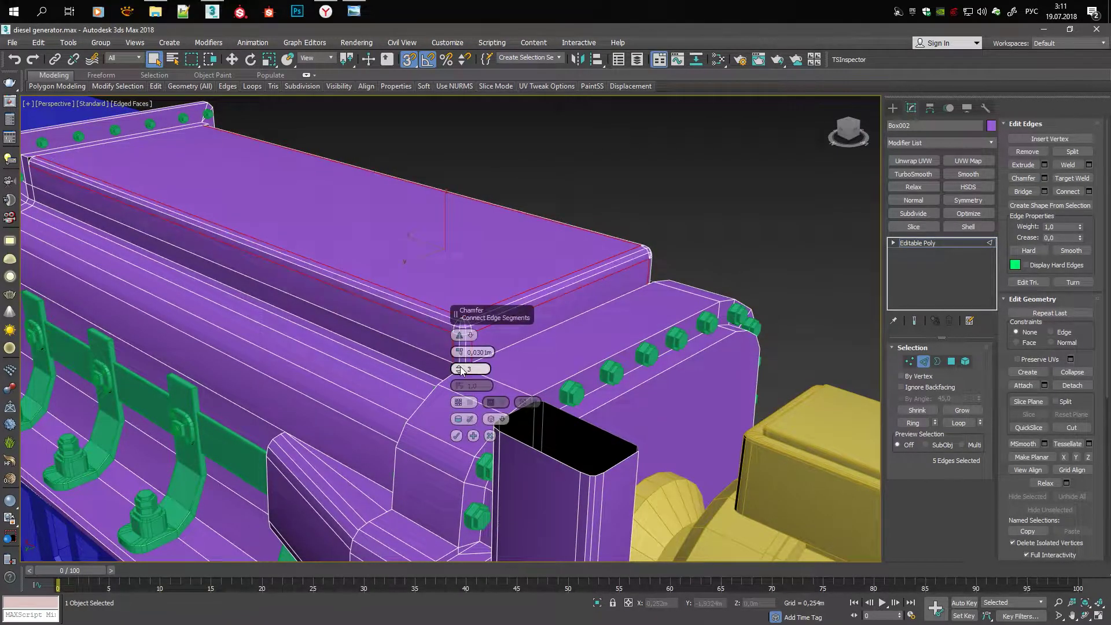
{"action": "scroll", "coordinate": [456, 364], "scroll_direction": "up", "scroll_amount": 5}
{"action": "scroll", "coordinate": [456, 364], "scroll_direction": "down", "scroll_amount": 2}
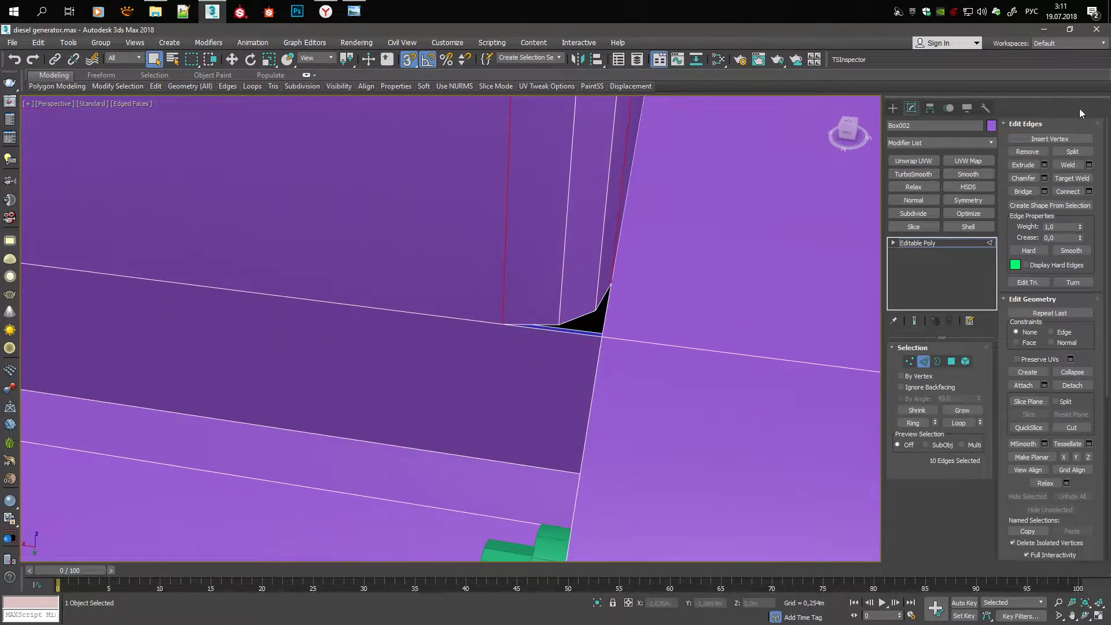
{"action": "middle_click_drag", "start_coordinate": [577, 472], "coordinate": [776, 419], "text": "alt"}
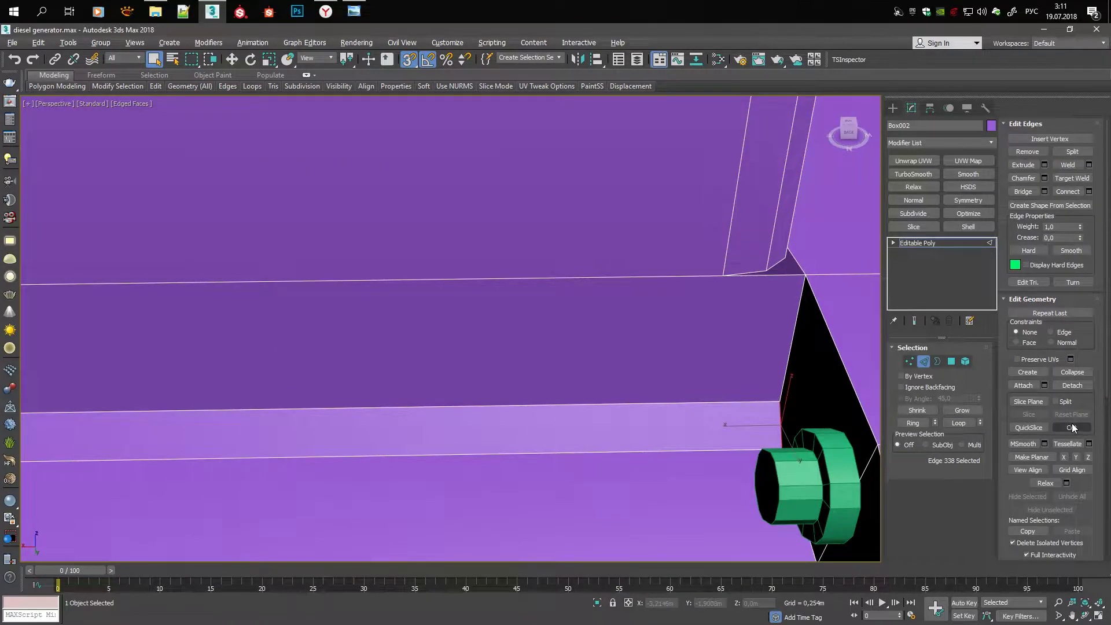
{"action": "scroll", "coordinate": [648, 278], "scroll_direction": "down", "scroll_amount": 5}
Cut new edges across the corner gaps of the raised panel
{"action": "middle_click_drag", "start_coordinate": [675, 247], "coordinate": [707, 314], "text": "alt"}
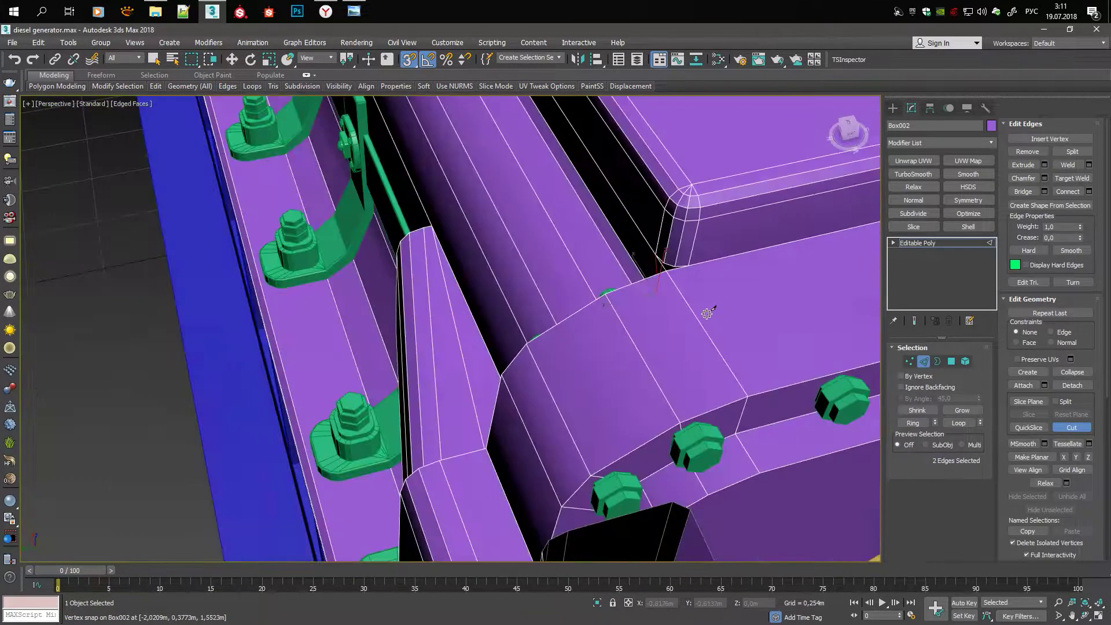
{"action": "left_click", "coordinate": [698, 260]}
{"action": "scroll", "coordinate": [698, 259], "scroll_direction": "down", "scroll_amount": 4}
{"action": "mouse_move", "coordinate": [698, 259]}
{"action": "middle_mouse_down", "text": "alt"}
{"action": "mouse_move", "coordinate": [513, 255]}
{"action": "mouse_move", "coordinate": [367, 360]}
{"action": "middle_mouse_up", "text": "alt"}
{"action": "left_click", "coordinate": [368, 299], "text": "ctrl"}
{"action": "scroll", "coordinate": [369, 299], "scroll_direction": "down", "scroll_amount": 5}
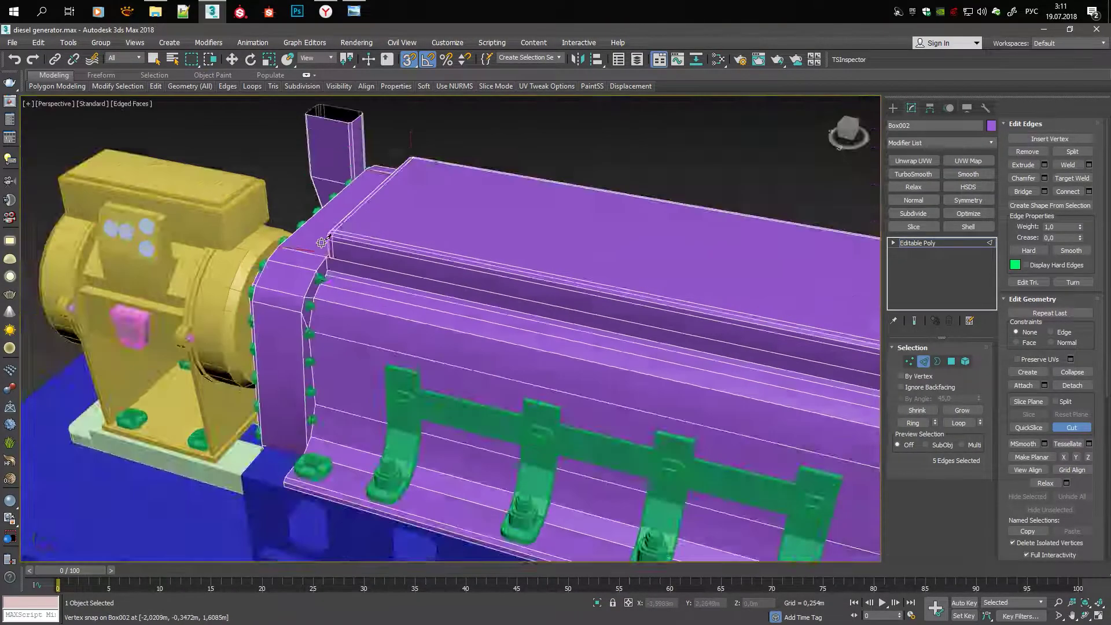
{"action": "scroll", "coordinate": [620, 224], "scroll_direction": "up", "scroll_amount": 5}
{"action": "mouse_move", "coordinate": [368, 299]}
{"action": "middle_mouse_down", "text": "alt"}
{"action": "mouse_move", "coordinate": [621, 224]}
{"action": "mouse_move", "coordinate": [714, 274]}
{"action": "middle_mouse_up", "text": "alt"}
{"action": "scroll", "coordinate": [620, 224], "scroll_direction": "up", "scroll_amount": 3}
{"action": "scroll", "coordinate": [714, 275], "scroll_direction": "up", "scroll_amount": 2}
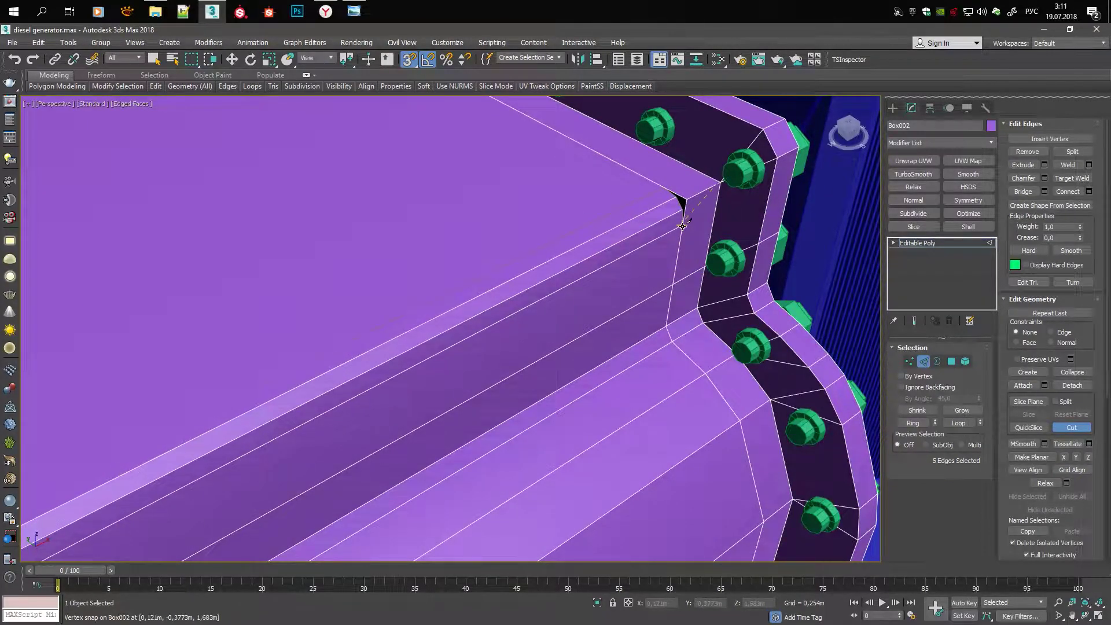
{"action": "scroll", "coordinate": [595, 174], "scroll_direction": "down", "scroll_amount": 4}
{"action": "mouse_move", "coordinate": [596, 174]}
{"action": "middle_mouse_down", "text": "alt"}
{"action": "mouse_move", "coordinate": [377, 199]}
{"action": "mouse_move", "coordinate": [682, 232]}
{"action": "middle_mouse_up", "text": "alt"}
{"action": "scroll", "coordinate": [681, 232], "scroll_direction": "up", "scroll_amount": 4}
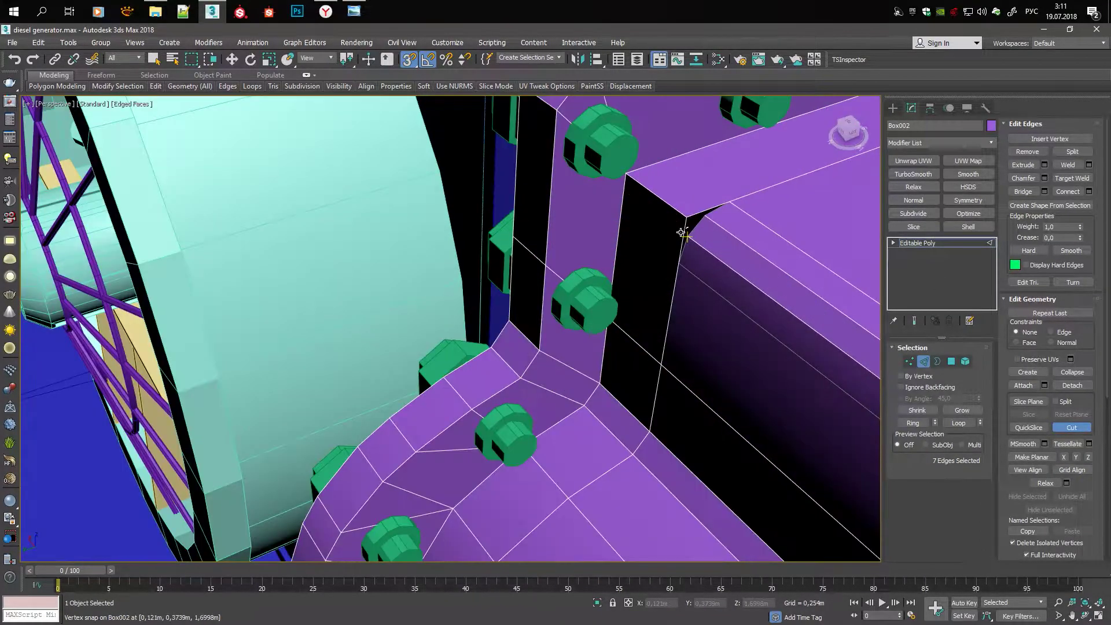
Check the rounded frame corners for open borders and clear the edge selection
{"action": "key", "text": "3"}
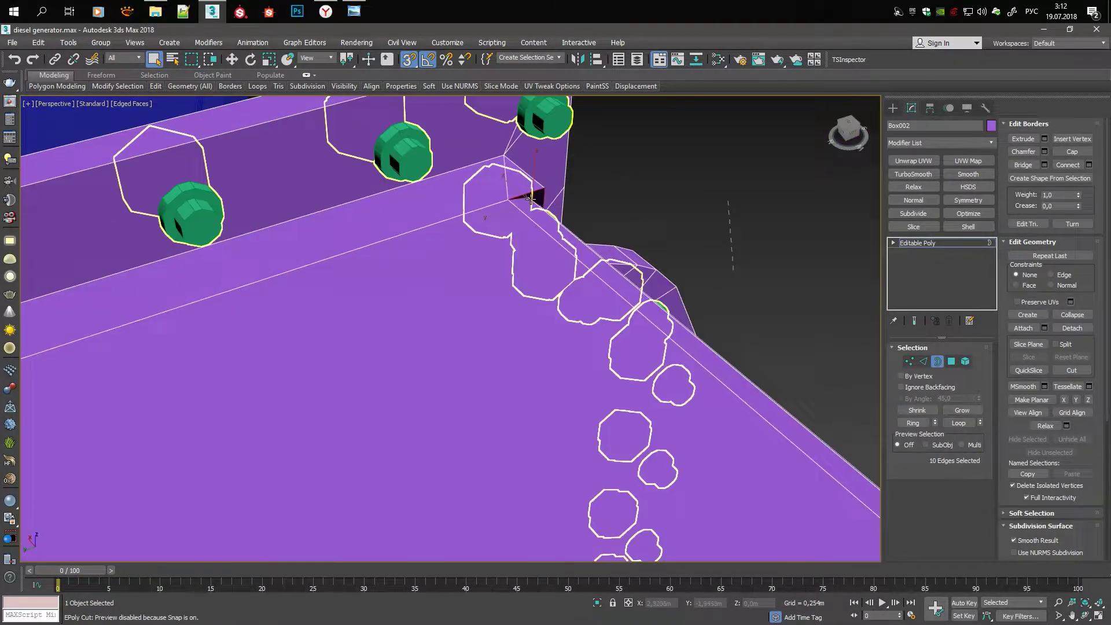
{"action": "scroll", "coordinate": [531, 201], "scroll_direction": "down", "scroll_amount": 5}
{"action": "scroll", "coordinate": [633, 284], "scroll_direction": "up", "scroll_amount": 5}
{"action": "middle_click_drag", "start_coordinate": [633, 285], "coordinate": [602, 329], "text": "alt"}
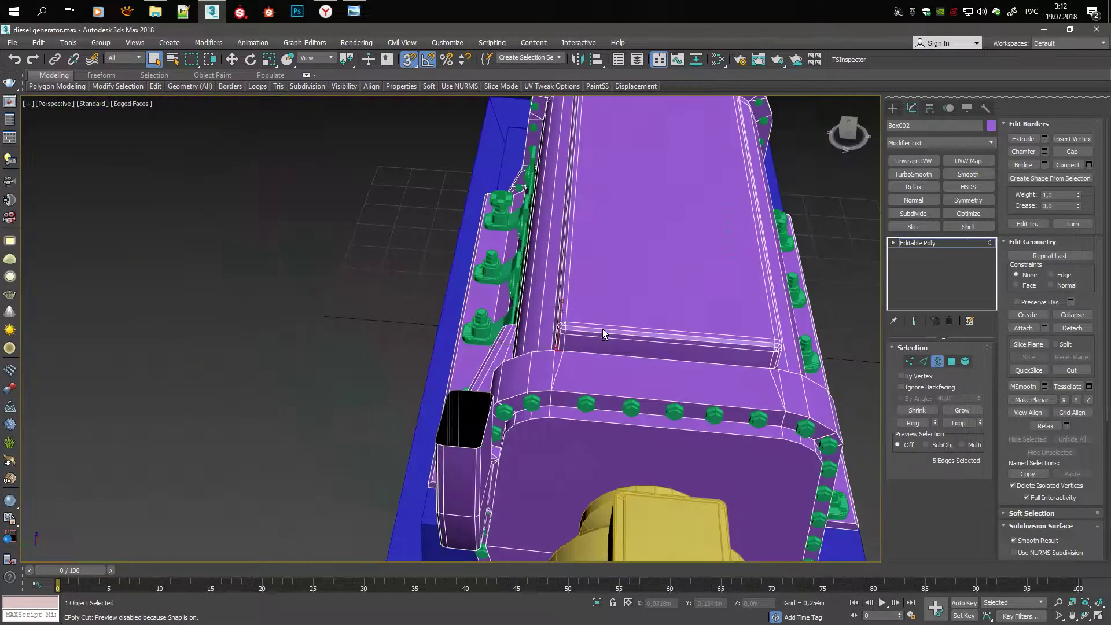
{"action": "scroll", "coordinate": [602, 329], "scroll_direction": "up", "scroll_amount": 4}
{"action": "scroll", "coordinate": [584, 415], "scroll_direction": "down", "scroll_amount": 5}
{"action": "scroll", "coordinate": [484, 363], "scroll_direction": "down", "scroll_amount": 2}
{"action": "left_click", "coordinate": [678, 245]}
{"action": "scroll", "coordinate": [678, 245], "scroll_direction": "up", "scroll_amount": 3}
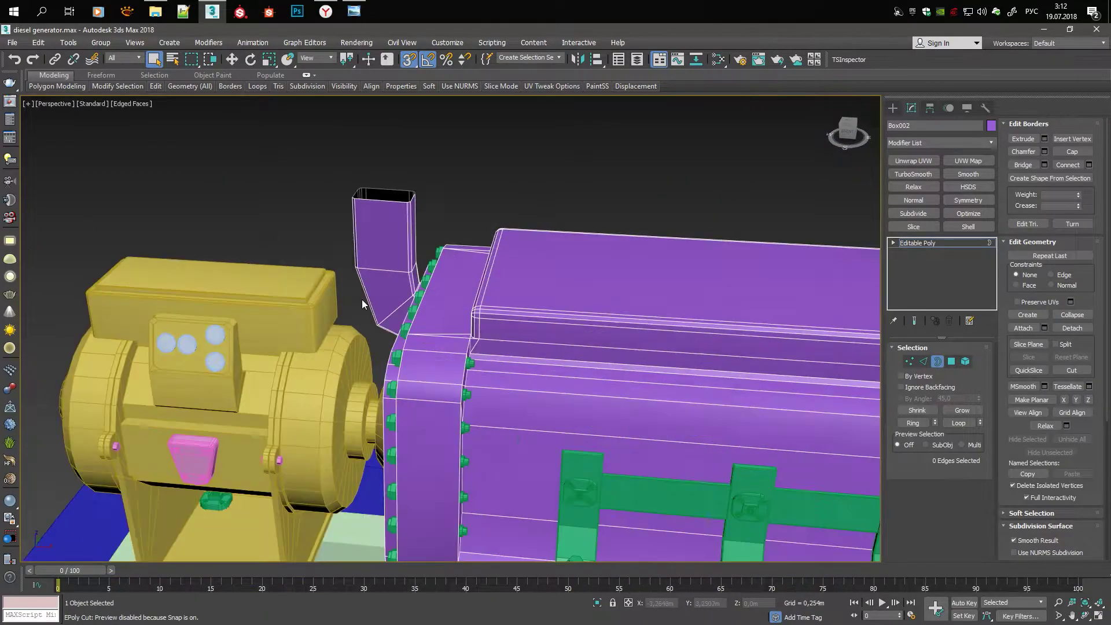
{"action": "scroll", "coordinate": [362, 300], "scroll_direction": "up", "scroll_amount": 4}
{"action": "scroll", "coordinate": [523, 235], "scroll_direction": "down", "scroll_amount": 5}
{"action": "scroll", "coordinate": [470, 280], "scroll_direction": "up", "scroll_amount": 4}
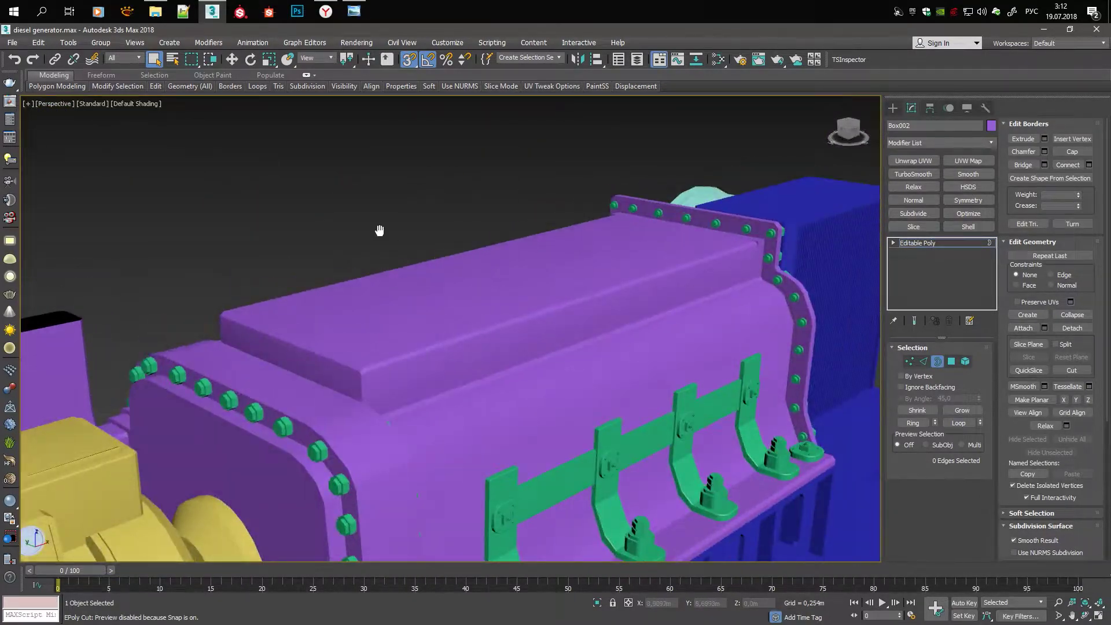
Select the engine cover's top face, start an Inset, and check the generator reference photos
{"action": "middle_click_drag", "start_coordinate": [531, 317], "coordinate": [467, 368], "text": "alt"}
{"action": "key", "text": "4"}
{"action": "left_click", "coordinate": [467, 368]}
{"action": "left_click", "coordinate": [1063, 168]}
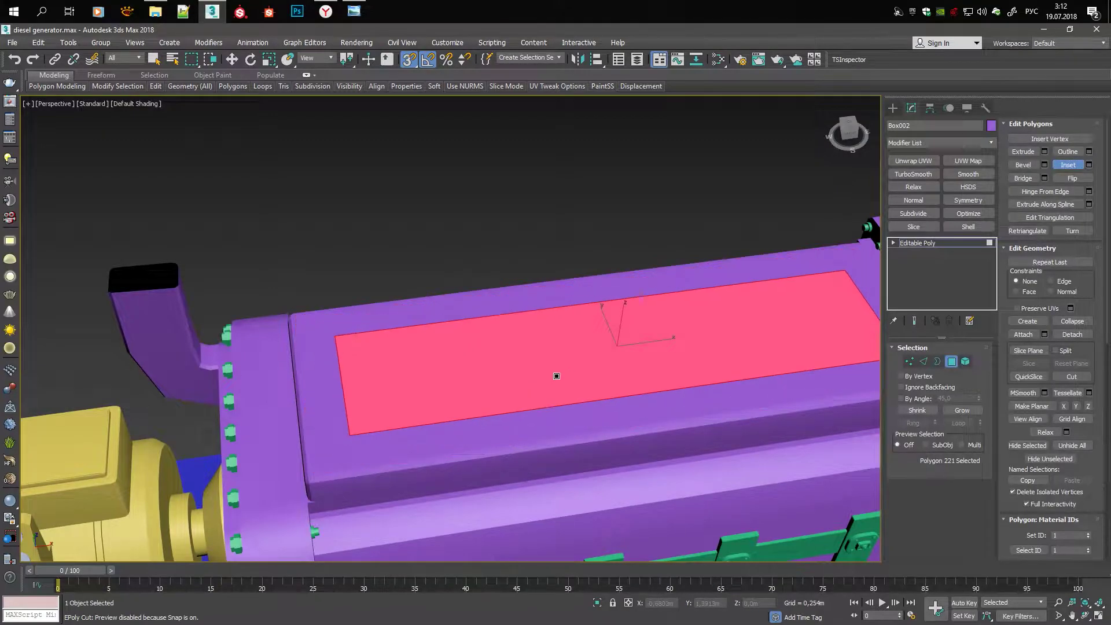
{"action": "left_click", "coordinate": [354, 11]}
{"action": "left_click", "coordinate": [357, 8]}
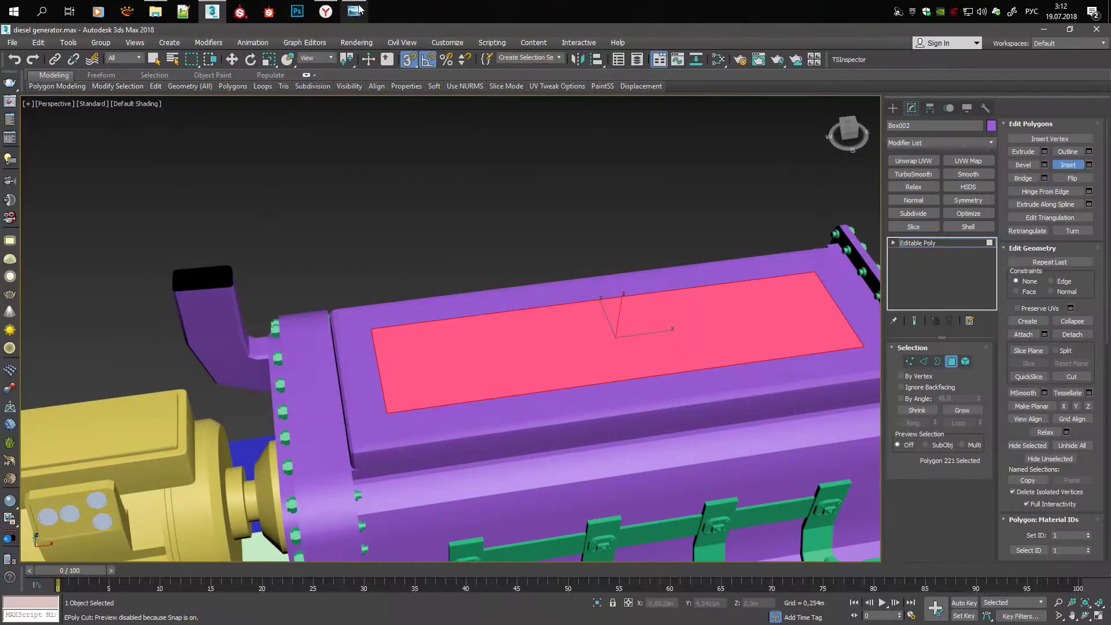
{"action": "left_click", "coordinate": [357, 9]}
Extrude the inset top face and lift it up into a raised block
{"action": "middle_click_drag", "start_coordinate": [486, 301], "coordinate": [637, 261], "text": "alt"}
{"action": "left_click_drag", "start_coordinate": [466, 320], "coordinate": [489, 280]}
{"action": "key", "text": "F4"}
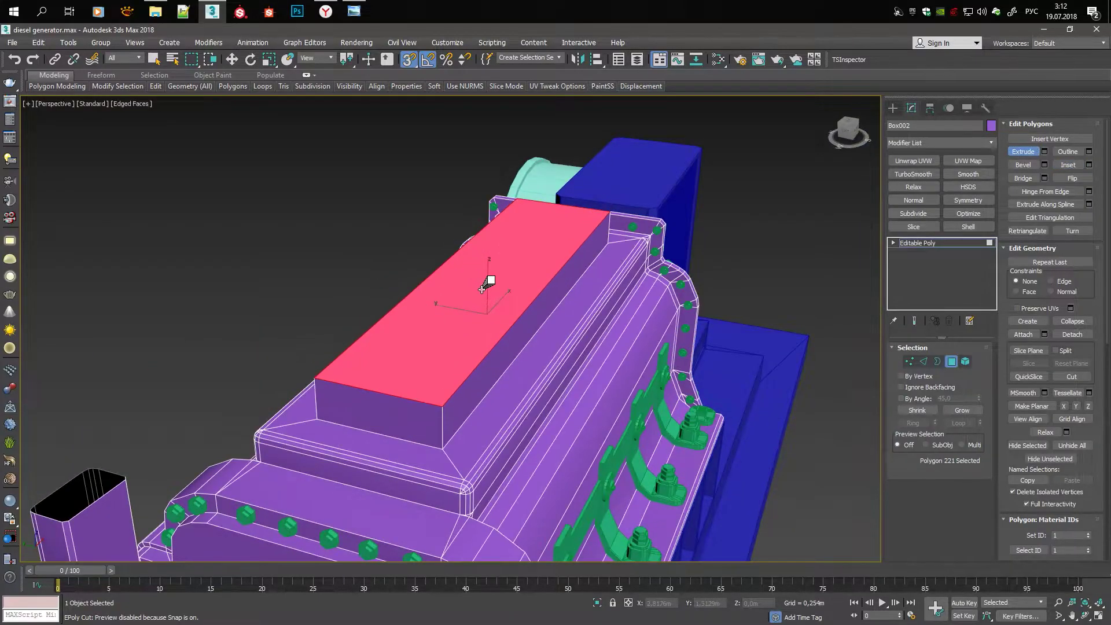
{"action": "middle_click_drag", "start_coordinate": [488, 280], "coordinate": [488, 277], "text": "alt"}
{"action": "key", "text": "w"}
{"action": "mouse_move", "coordinate": [488, 246]}
{"action": "left_mouse_down"}
{"action": "mouse_move", "coordinate": [492, 269]}
{"action": "mouse_move", "coordinate": [489, 248]}
{"action": "left_mouse_up"}
{"action": "key", "text": "s"}
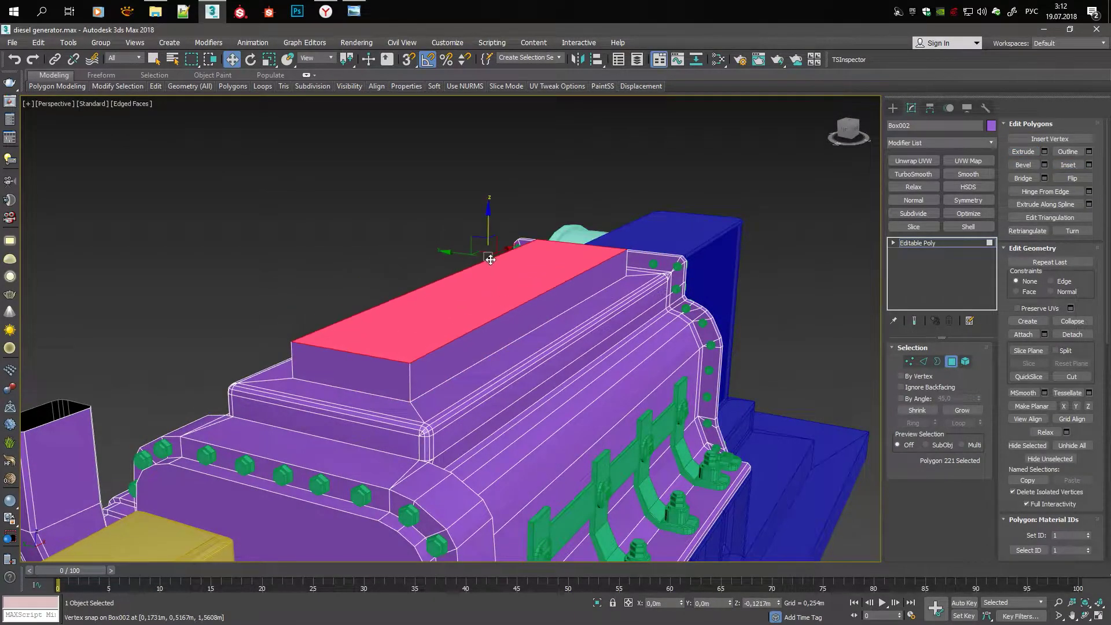
{"action": "mouse_move", "coordinate": [489, 248]}
{"action": "middle_mouse_down", "text": "alt"}
{"action": "mouse_move", "coordinate": [578, 185]}
{"action": "mouse_move", "coordinate": [575, 198]}
{"action": "middle_mouse_up", "text": "alt"}
{"action": "scroll", "coordinate": [574, 206], "scroll_direction": "up", "scroll_amount": 3}
Try chamfering the raised block's corner vertices, undoing the attempts
{"action": "key", "text": "1"}
{"action": "left_click", "coordinate": [468, 366]}
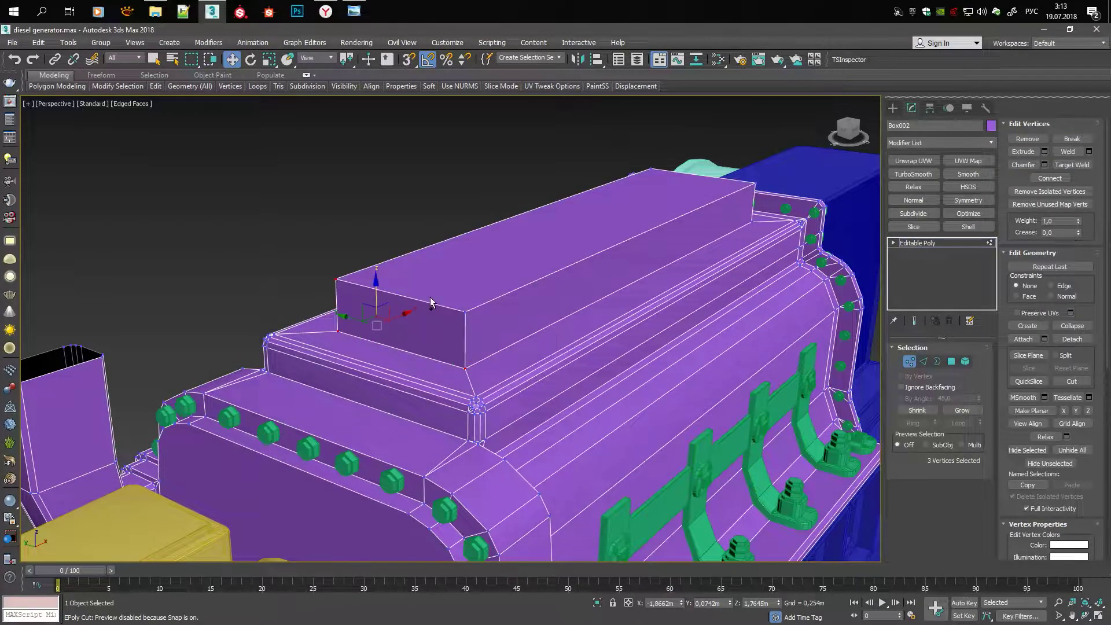
{"action": "scroll", "coordinate": [475, 368], "scroll_direction": "up", "scroll_amount": 3}
{"action": "key", "text": "ctrl+z"}
{"action": "scroll", "coordinate": [460, 325], "scroll_direction": "down", "scroll_amount": 1}
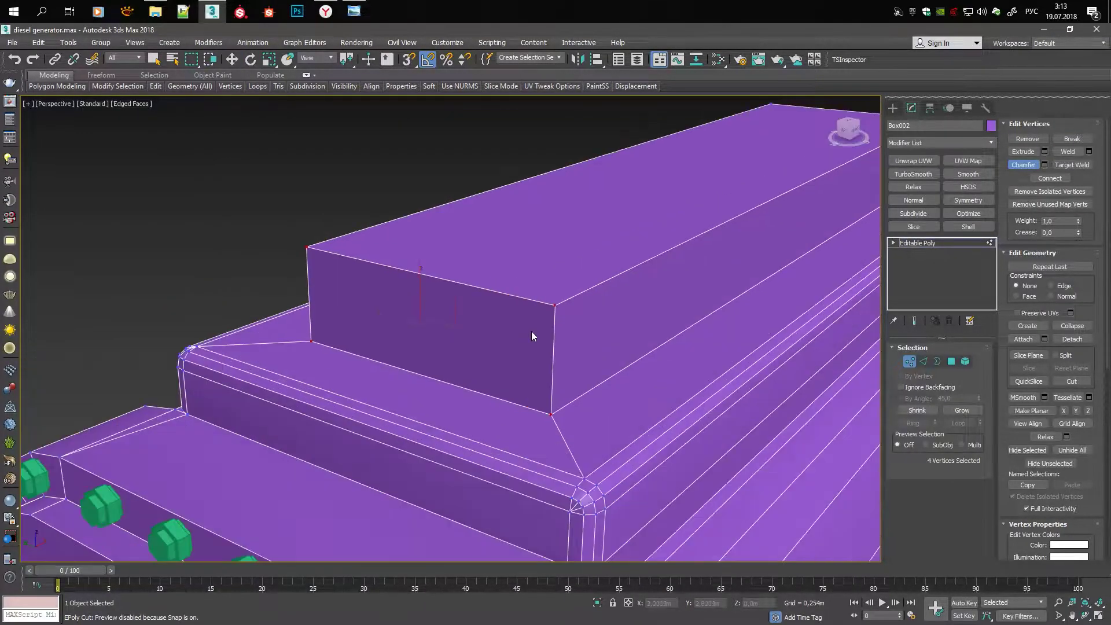
{"action": "key", "text": "ctrl+z"}
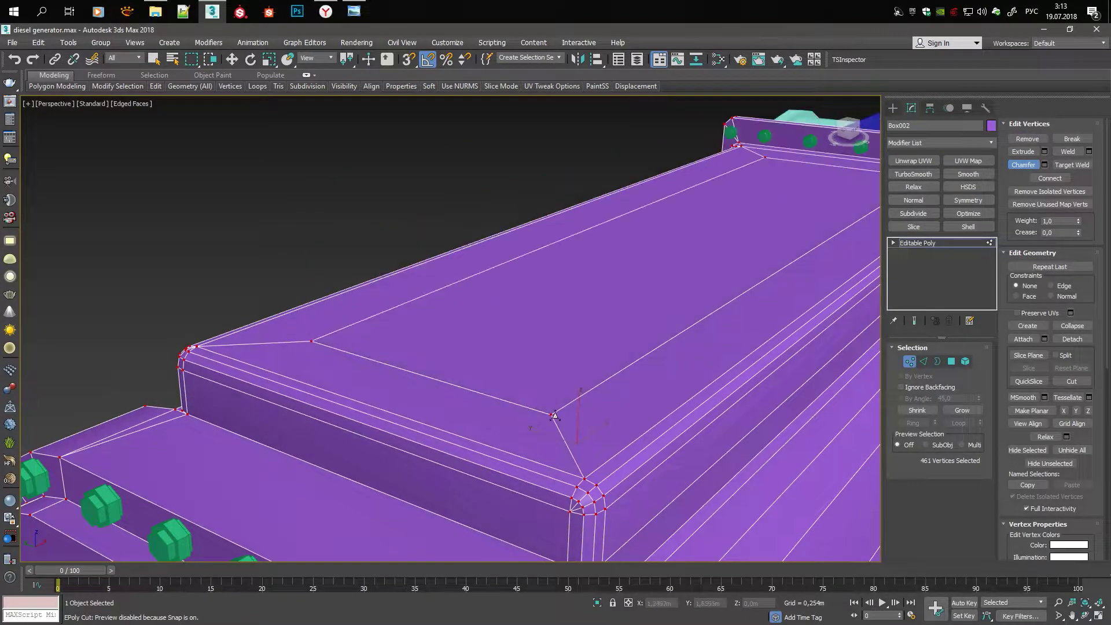
{"action": "key", "text": "ctrl+z"}
{"action": "scroll", "coordinate": [558, 413], "scroll_direction": "up", "scroll_amount": 3}
{"action": "key", "text": "ctrl+z"}
{"action": "scroll", "coordinate": [532, 415], "scroll_direction": "down", "scroll_amount": 1}
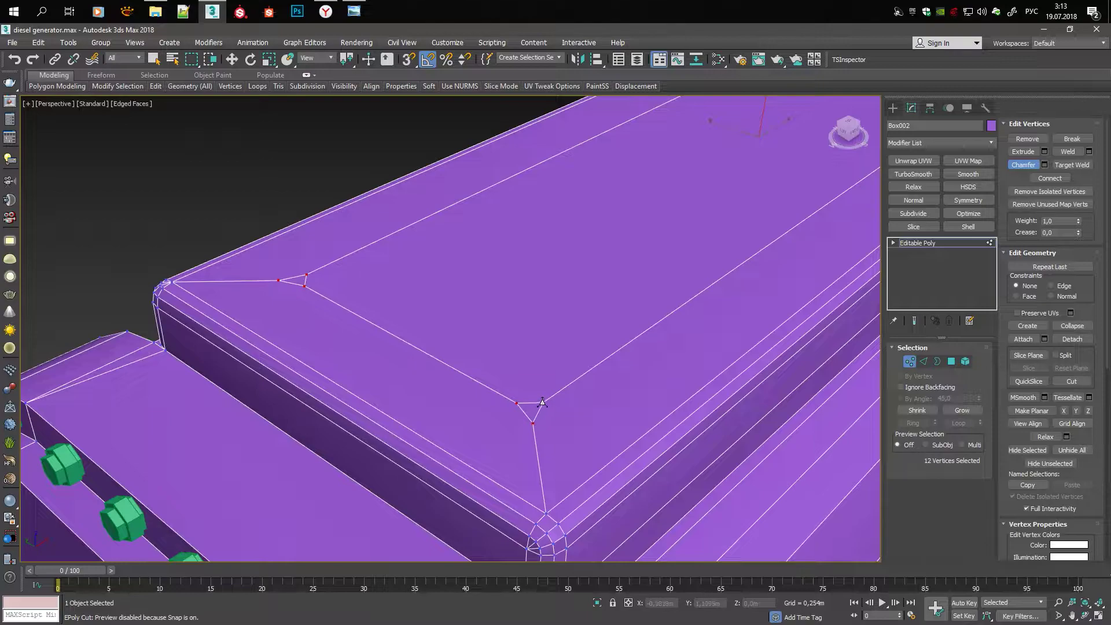
Extrude the raised block's top face slightly upward again
{"action": "key", "text": "4"}
{"action": "left_click", "coordinate": [521, 275]}
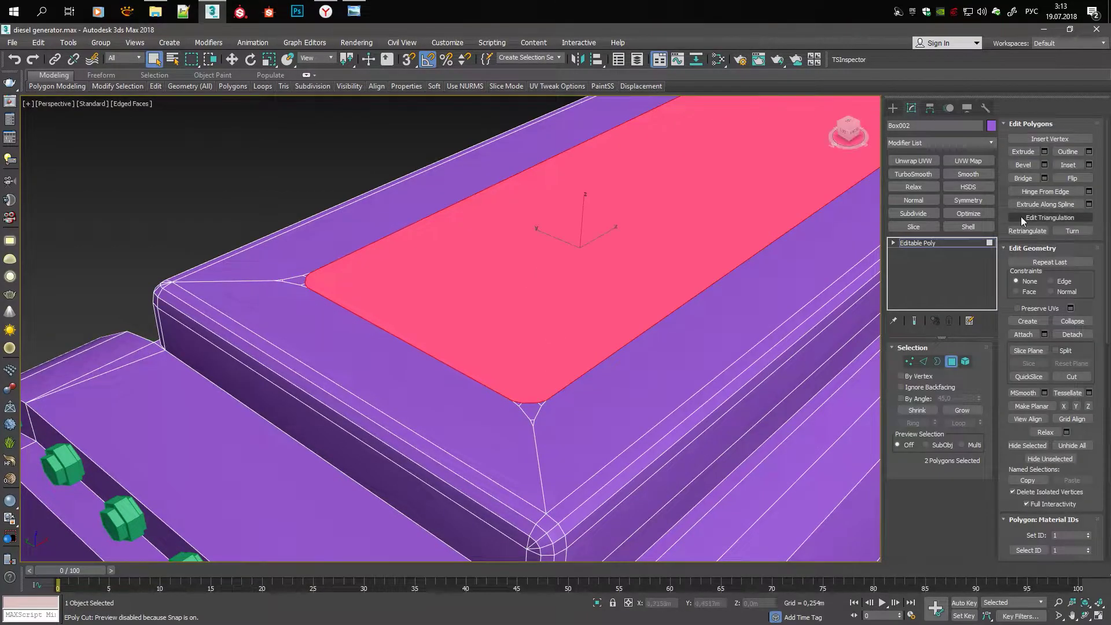
{"action": "left_click", "coordinate": [1023, 151]}
{"action": "left_click_drag", "start_coordinate": [624, 284], "coordinate": [577, 341]}
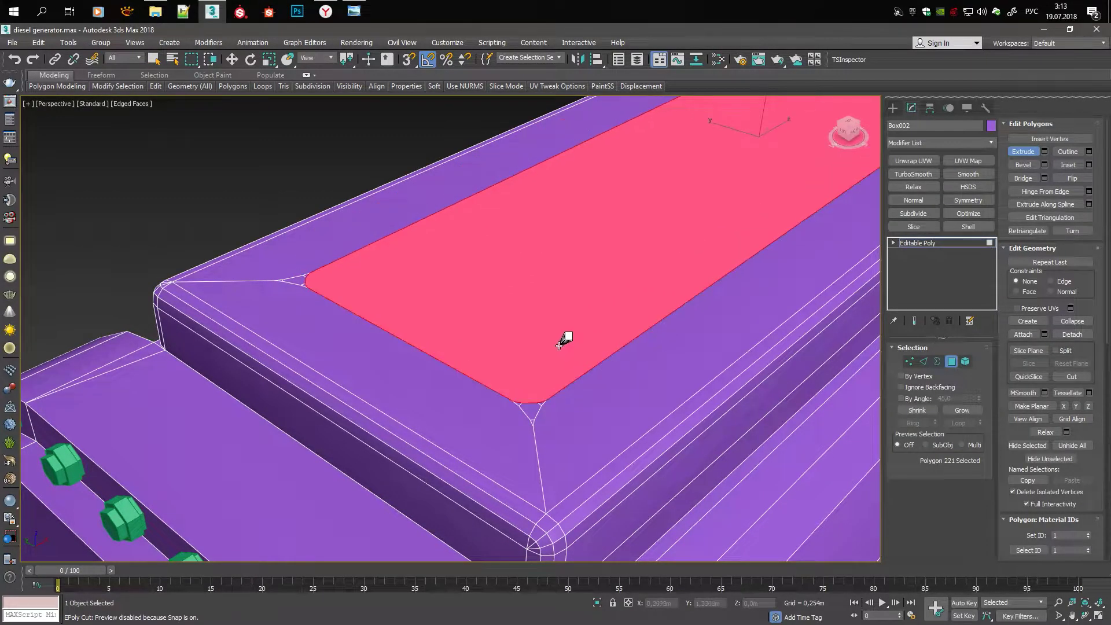
{"action": "scroll", "coordinate": [566, 339], "scroll_direction": "down", "scroll_amount": 5}
{"action": "middle_click_drag", "start_coordinate": [531, 382], "coordinate": [536, 355], "text": "alt"}
{"action": "key", "text": "w"}
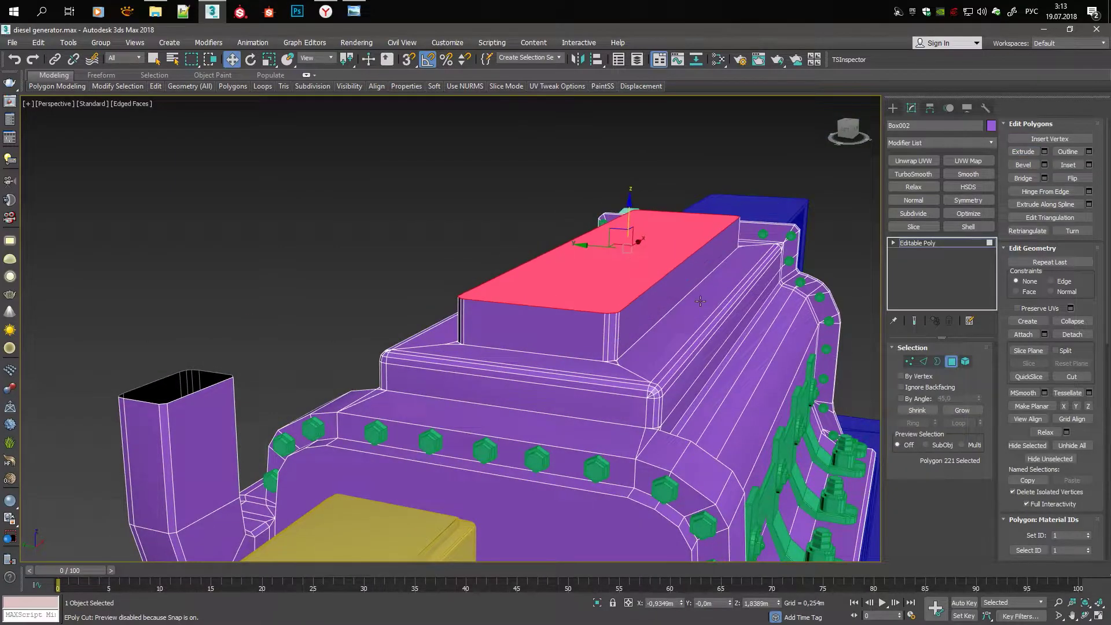
{"action": "mouse_move", "coordinate": [700, 301]}
{"action": "middle_mouse_down", "text": "alt"}
{"action": "mouse_move", "coordinate": [606, 312]}
{"action": "mouse_move", "coordinate": [615, 315]}
{"action": "middle_mouse_up", "text": "alt"}
Chamfer the raised block's top edges to round them off
{"action": "key", "text": "2"}
{"action": "left_click", "coordinate": [593, 322]}
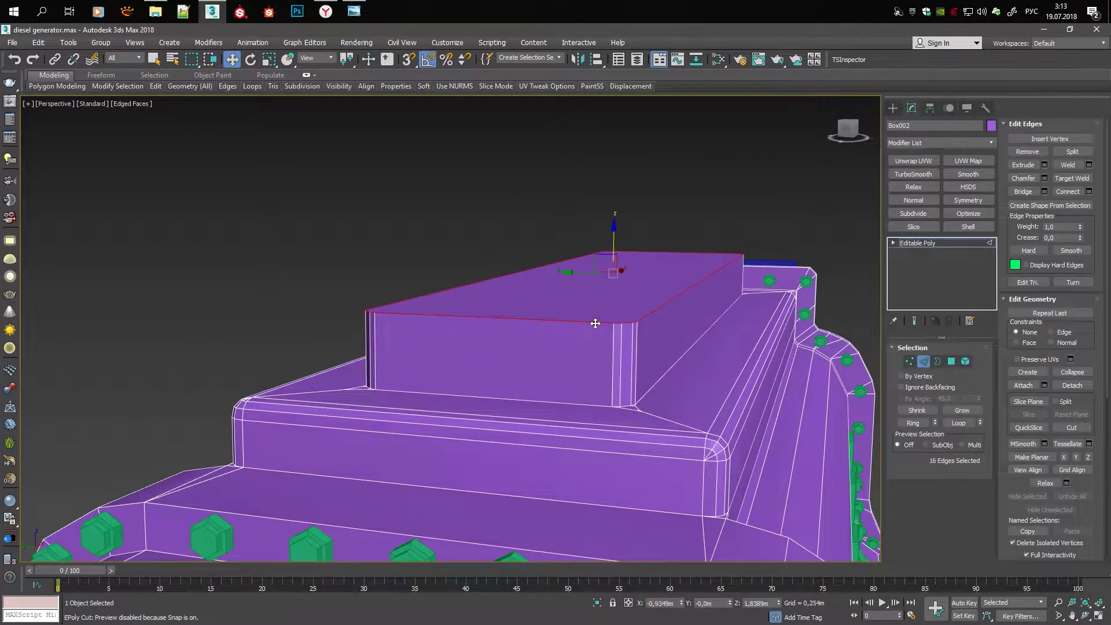
{"action": "key", "text": "F4"}
{"action": "middle_click_drag", "start_coordinate": [597, 319], "coordinate": [521, 324], "text": "alt"}
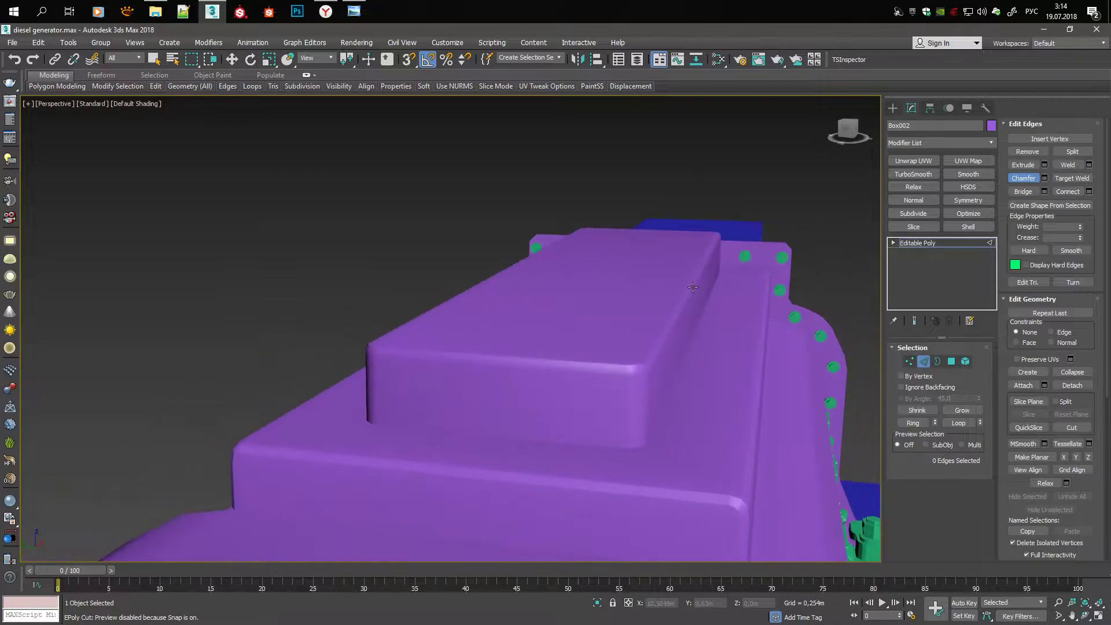
Choose Cylinder from the Standard Primitives in the Create panel
{"action": "left_click", "coordinate": [895, 121]}
{"action": "left_click", "coordinate": [893, 124]}
{"action": "left_click", "coordinate": [916, 202]}
{"action": "key", "text": "F4"}
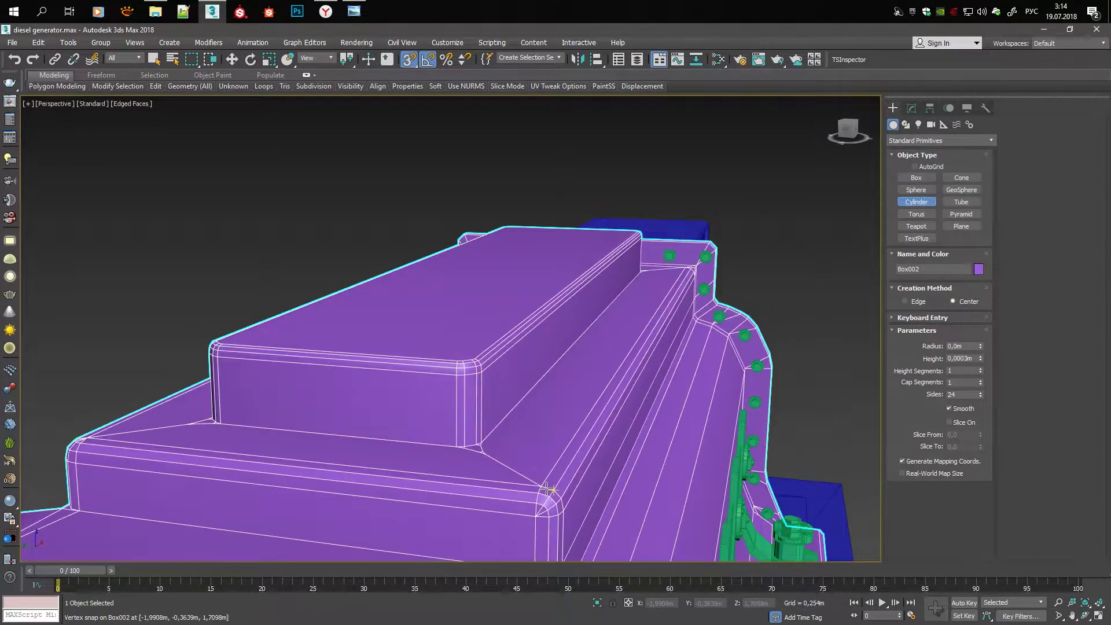
{"action": "left_click_drag", "start_coordinate": [541, 412], "coordinate": [659, 412]}
{"action": "left_click", "coordinate": [500, 347]}
{"action": "key", "text": "shift+z"}
{"action": "key", "text": "shift+z"}
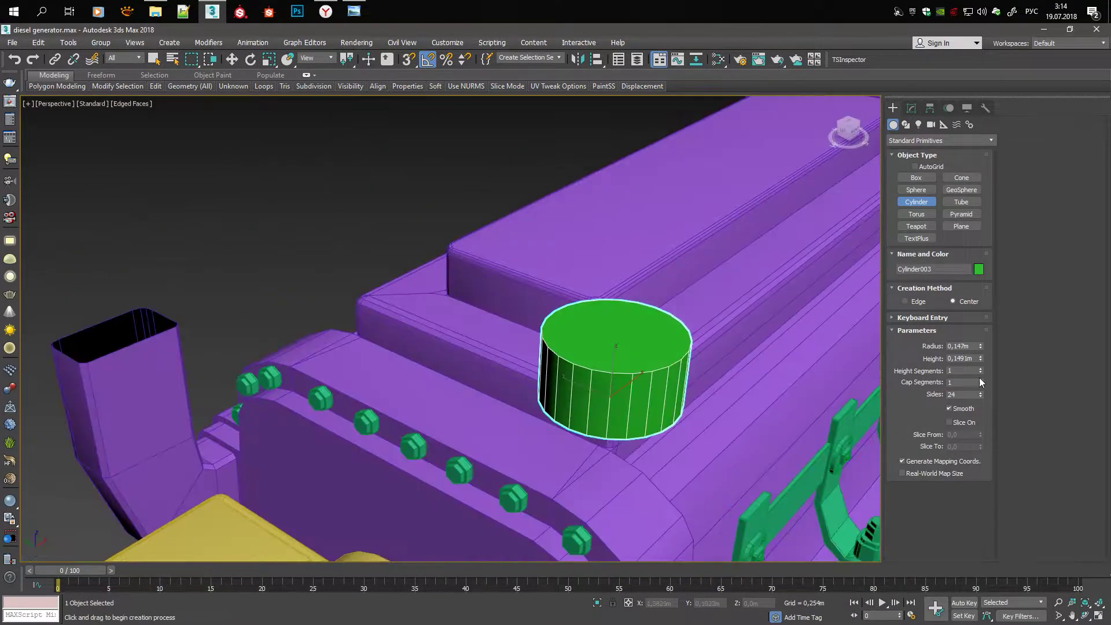
{"action": "left_click_drag", "start_coordinate": [981, 395], "coordinate": [981, 405]}
{"action": "left_click_drag", "start_coordinate": [981, 346], "coordinate": [980, 362]}
{"action": "mouse_move", "coordinate": [555, 324]}
{"action": "middle_mouse_down", "text": "alt"}
{"action": "mouse_move", "coordinate": [628, 330]}
{"action": "mouse_move", "coordinate": [609, 439]}
{"action": "middle_mouse_up", "text": "alt"}
{"action": "key", "text": "e"}
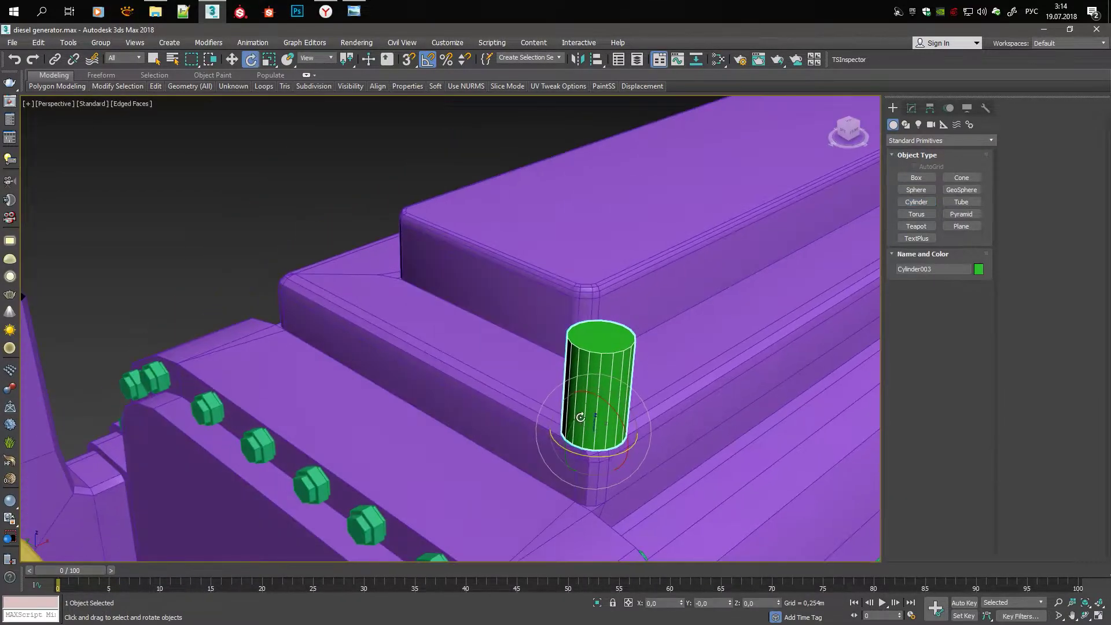
{"action": "left_click_drag", "start_coordinate": [609, 440], "coordinate": [609, 397]}
{"action": "key", "text": "w"}
{"action": "mouse_move", "coordinate": [628, 393]}
{"action": "middle_mouse_down", "text": "alt"}
{"action": "mouse_move", "coordinate": [588, 284]}
{"action": "mouse_move", "coordinate": [904, 166]}
{"action": "middle_mouse_up", "text": "alt"}
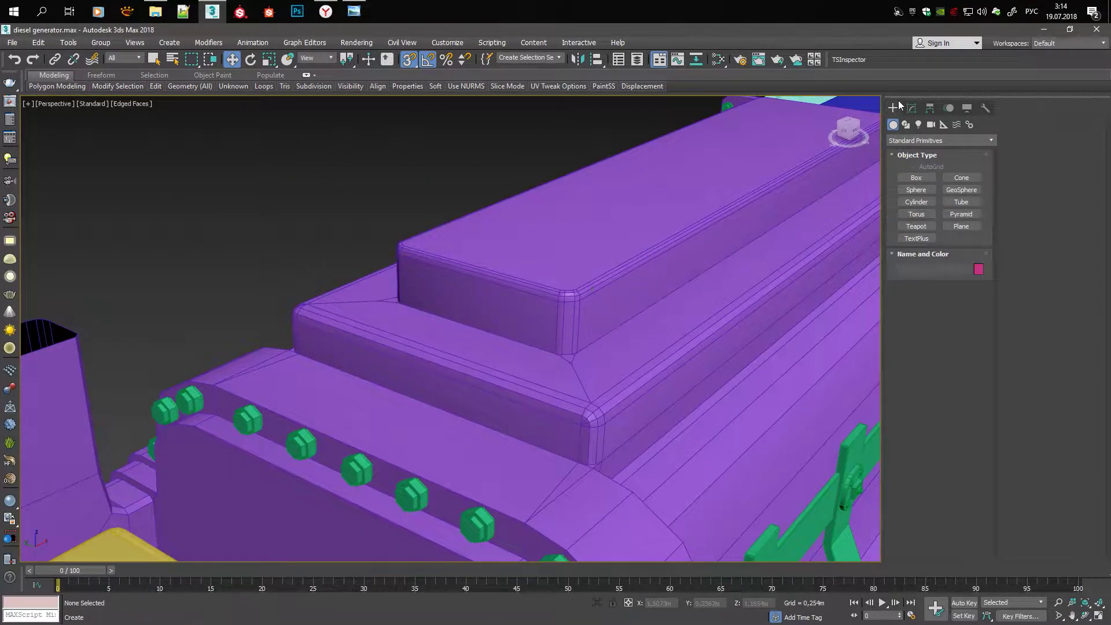
{"action": "left_click", "coordinate": [916, 178]}
{"action": "left_click", "coordinate": [587, 402]}
{"action": "middle_click_drag", "start_coordinate": [590, 404], "coordinate": [464, 376], "text": "alt"}
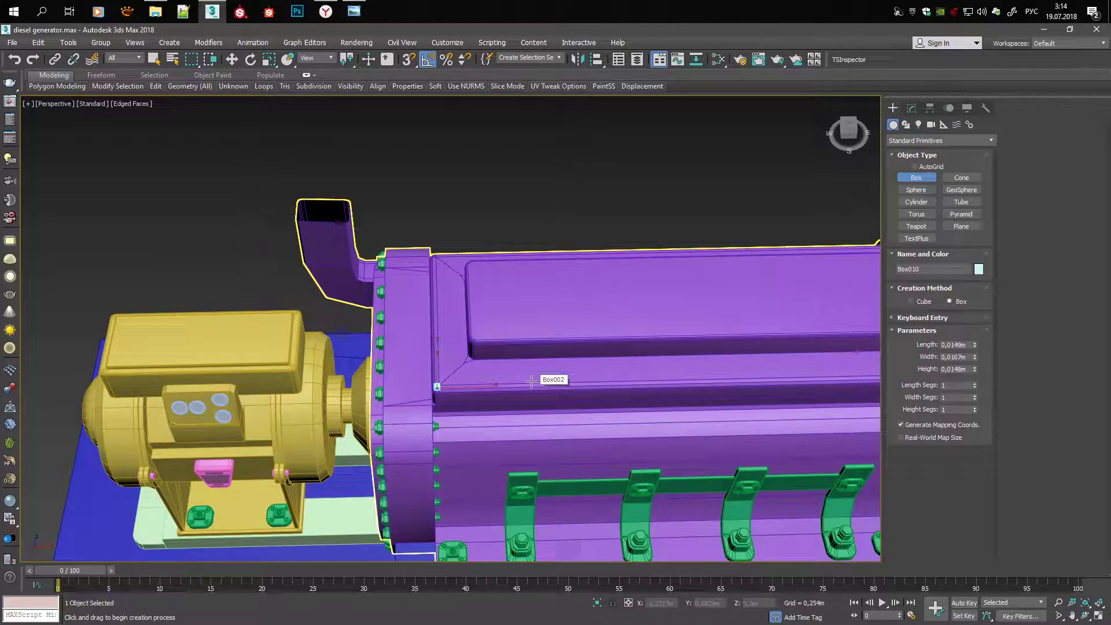
Merge all objects from Modular_pipe_elements.max in the Props > tube, cistern folder
{"action": "left_click", "coordinate": [12, 42]}
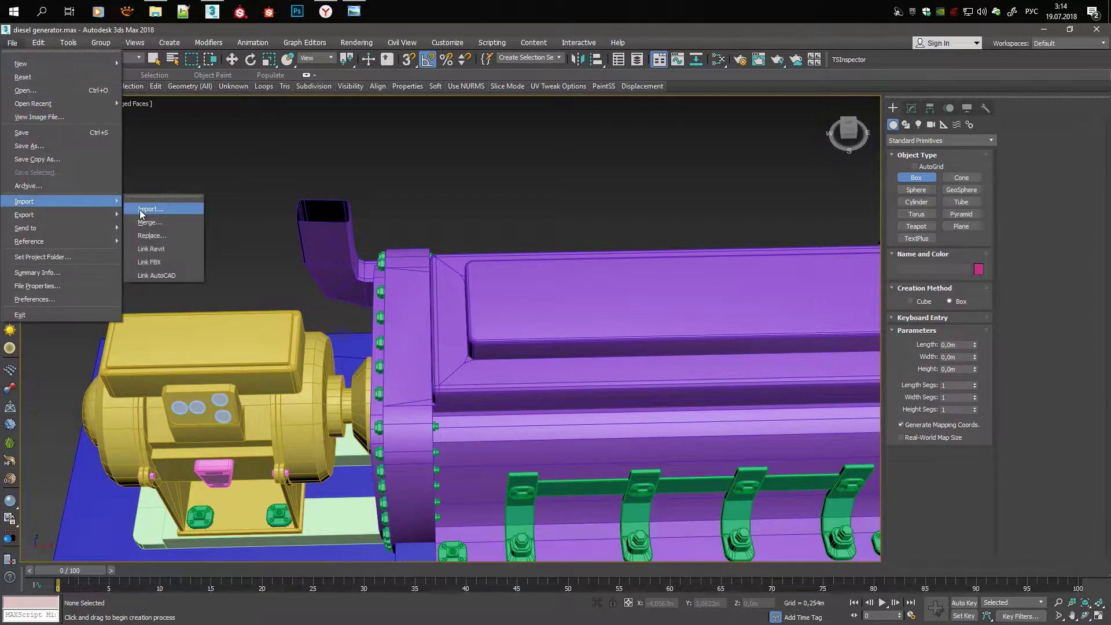
{"action": "left_click", "coordinate": [140, 209]}
{"action": "left_click", "coordinate": [397, 416]}
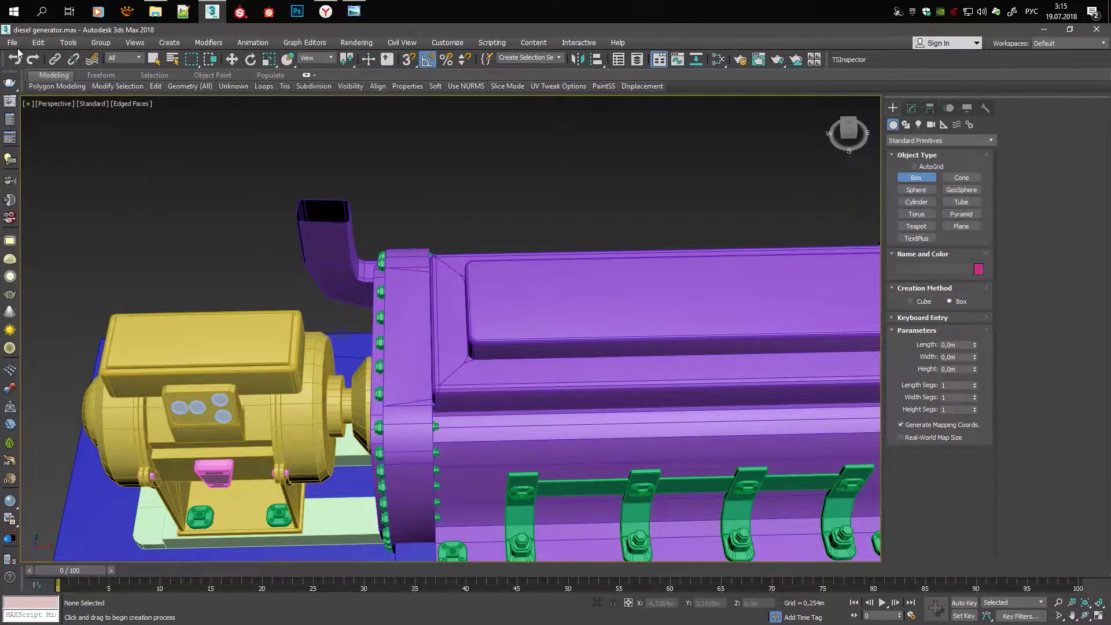
{"action": "left_click", "coordinate": [12, 42]}
{"action": "left_click", "coordinate": [156, 223]}
{"action": "left_click", "coordinate": [249, 64]}
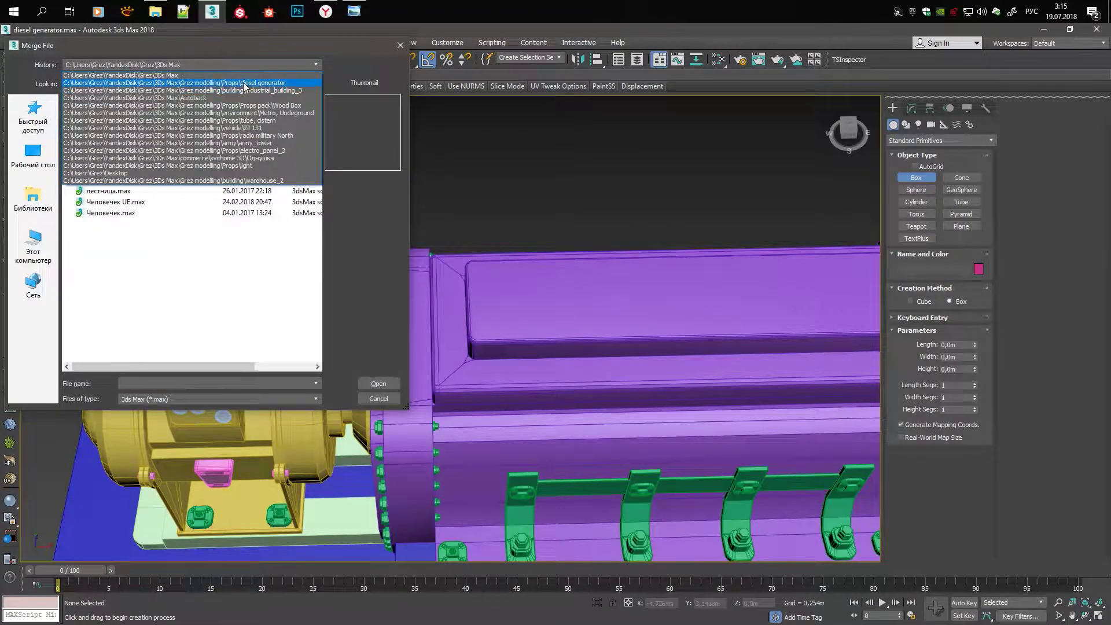
{"action": "key", "text": "Escape"}
{"action": "double_click", "coordinate": [94, 114]}
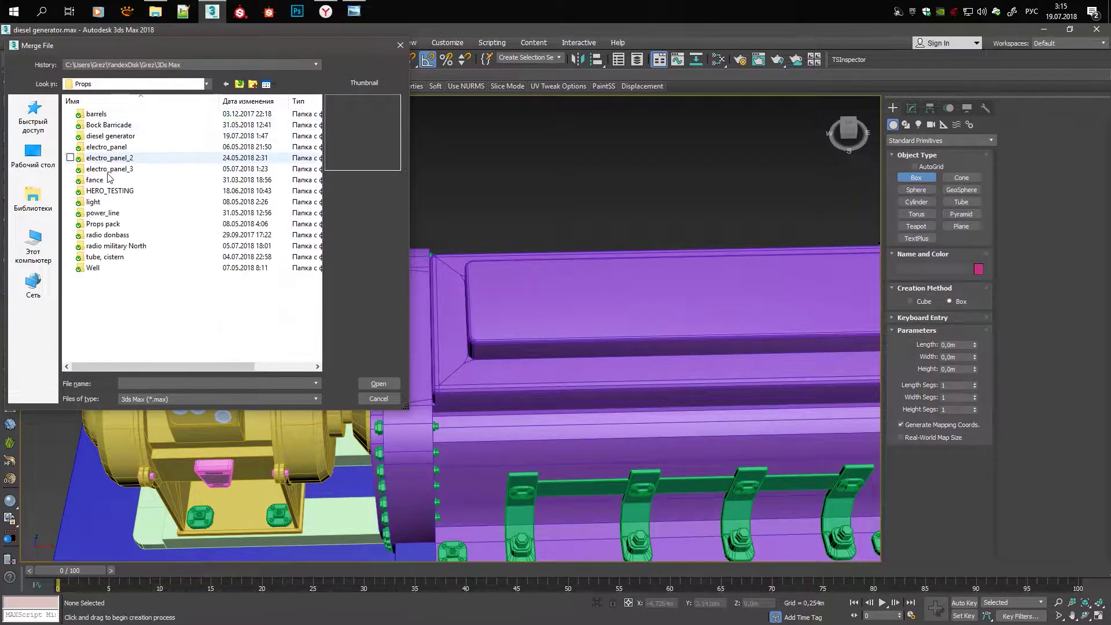
{"action": "double_click", "coordinate": [105, 256]}
{"action": "left_click", "coordinate": [378, 383]}
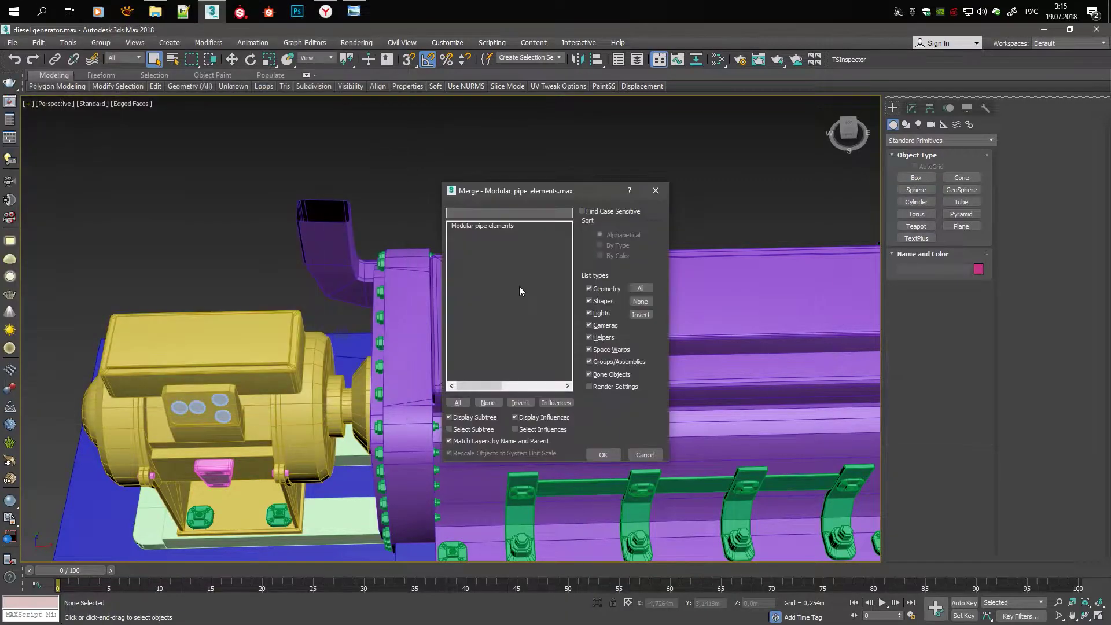
{"action": "left_click", "coordinate": [638, 427]}
Place the pipe set beside the generator and detach the U-pipe, elbow and remaining pieces
{"action": "key", "text": "z"}
{"action": "left_click_drag", "start_coordinate": [477, 236], "coordinate": [622, 366]}
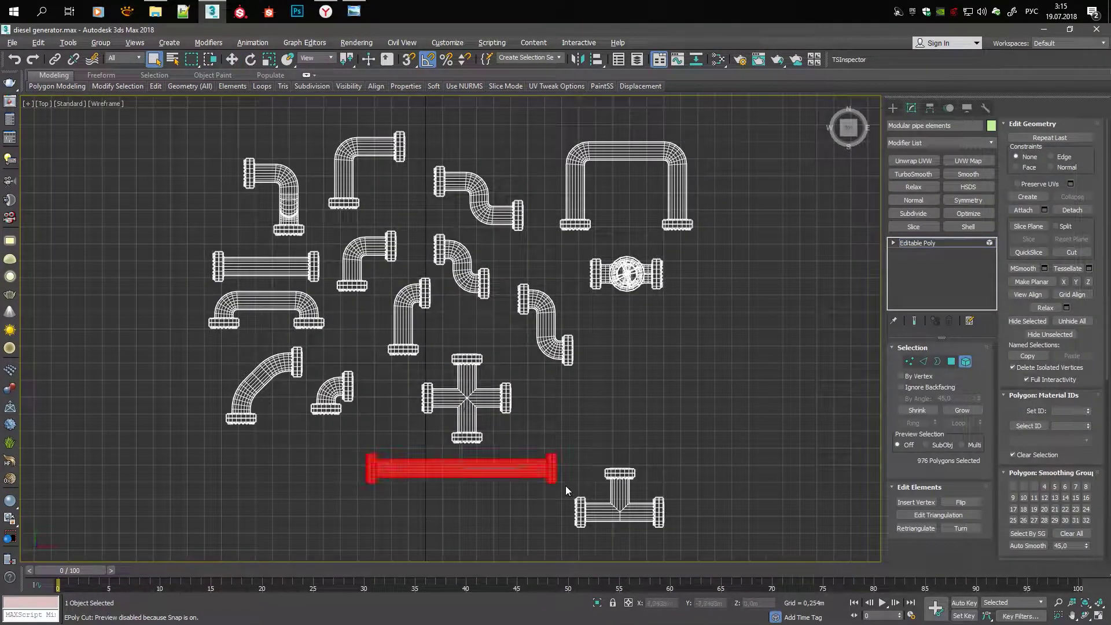
{"action": "key", "text": "alt+d"}
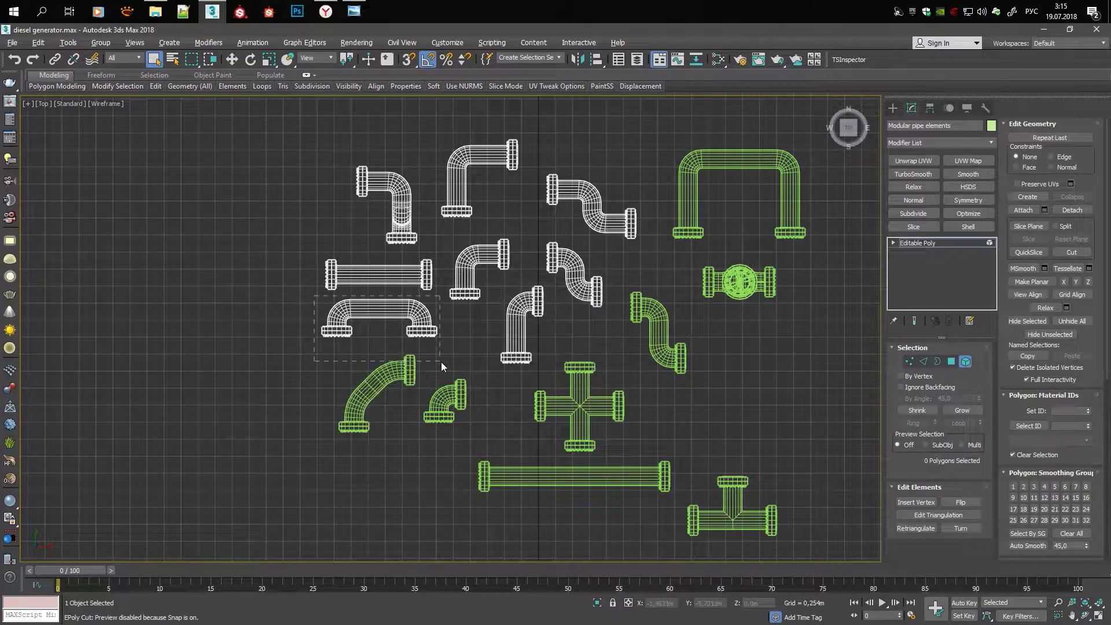
{"action": "left_click_drag", "start_coordinate": [299, 246], "coordinate": [368, 275]}
{"action": "left_click_drag", "start_coordinate": [319, 147], "coordinate": [405, 174]}
{"action": "key", "text": "alt+d"}
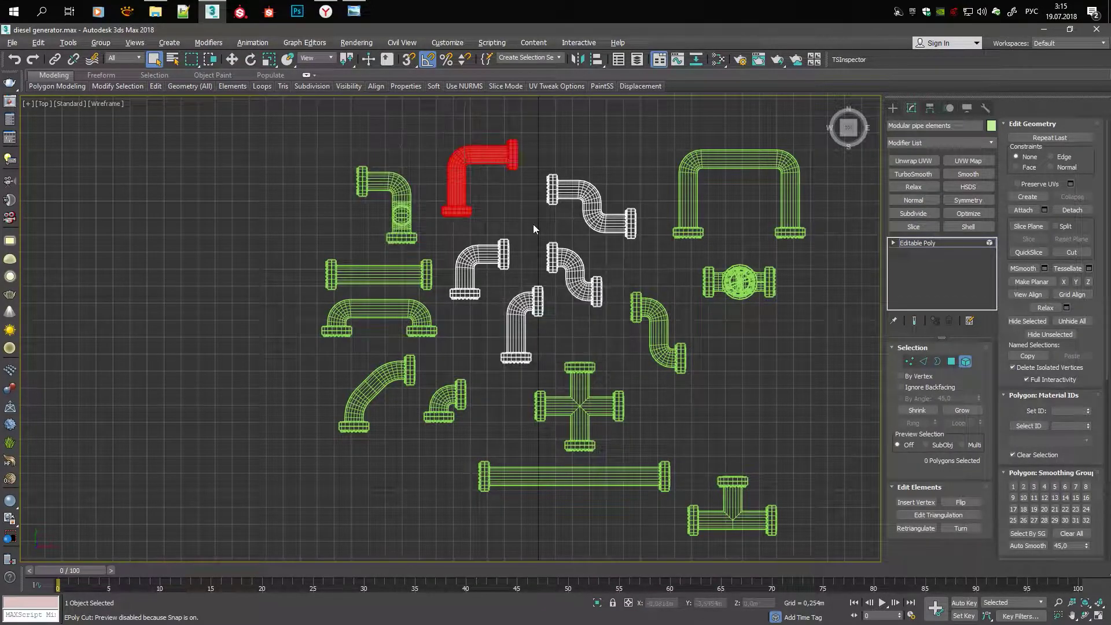
{"action": "left_click_drag", "start_coordinate": [532, 162], "coordinate": [638, 245]}
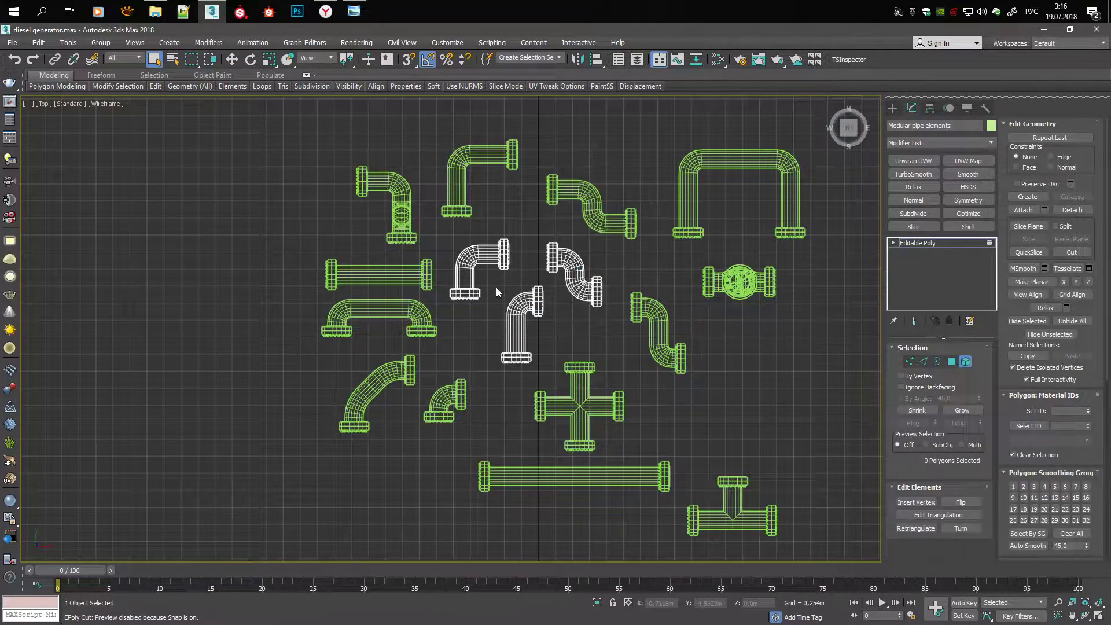
{"action": "key", "text": "alt+d"}
{"action": "key", "text": "Return"}
Center every pipe piece's pivot with Hierarchy > Center to Object
{"action": "left_click", "coordinate": [930, 108]}
{"action": "key", "text": "ctrl+a"}
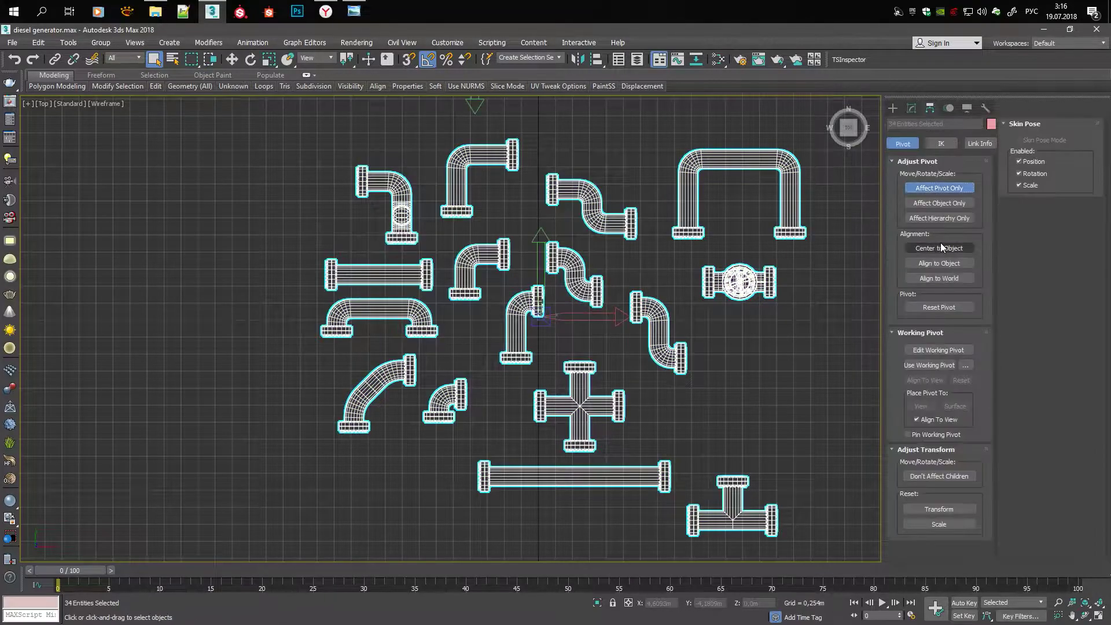
{"action": "left_click", "coordinate": [940, 248]}
{"action": "left_click", "coordinate": [911, 107]}
{"action": "key", "text": "alt+w"}
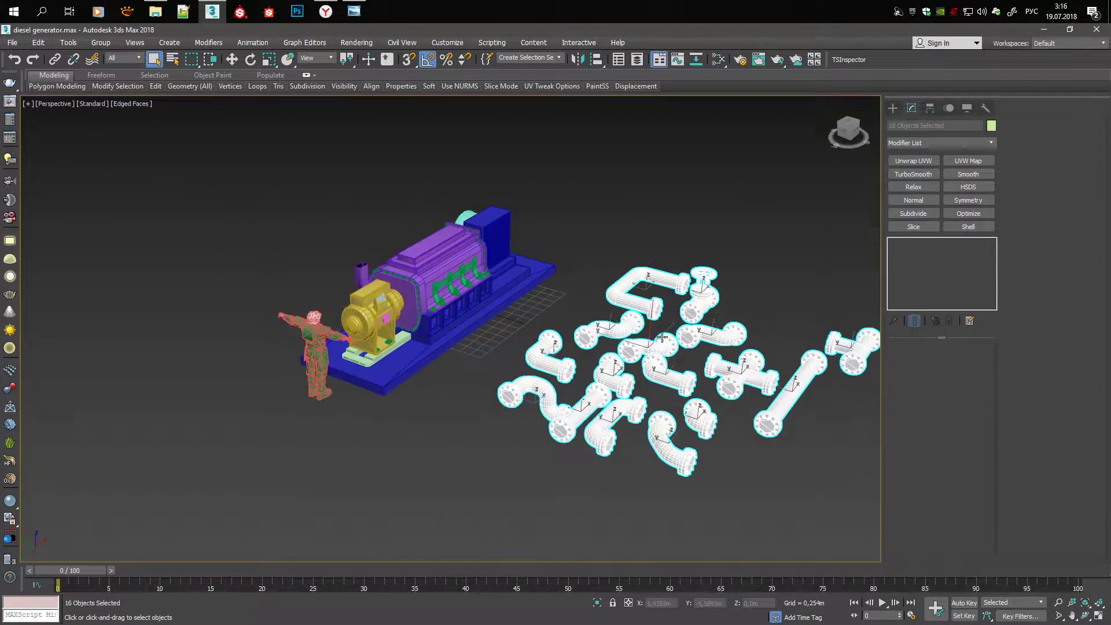
Orbit around the pipe pile and select the S-shaped riser pipe
{"action": "key", "text": "w"}
{"action": "scroll", "coordinate": [536, 372], "scroll_direction": "up", "scroll_amount": 4}
{"action": "scroll", "coordinate": [536, 372], "scroll_direction": "up", "scroll_amount": 3}
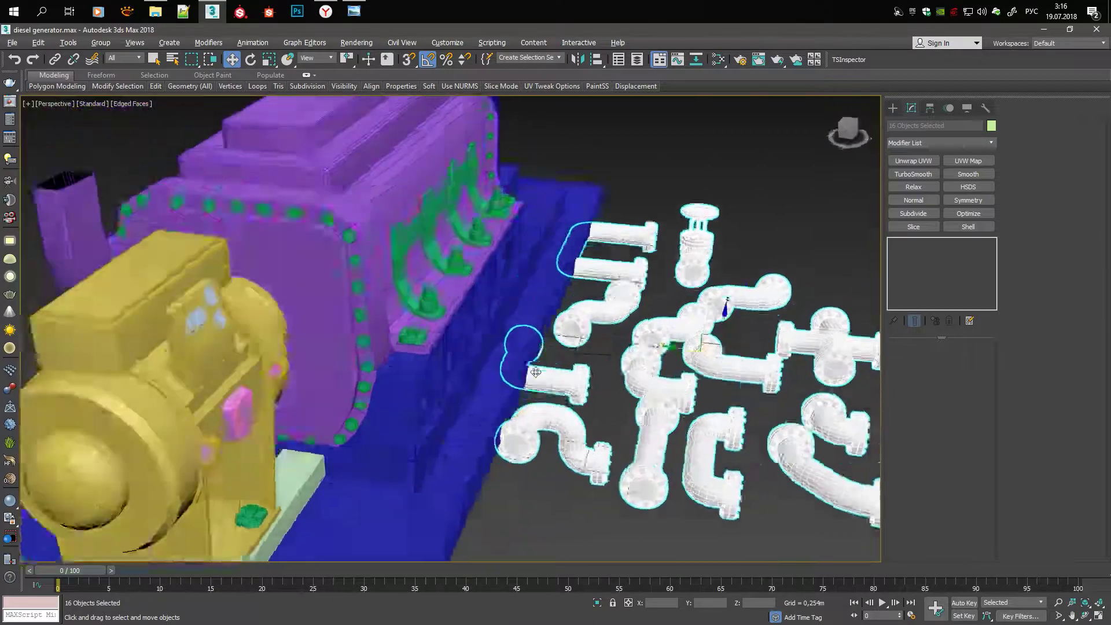
{"action": "middle_click_drag", "start_coordinate": [536, 372], "coordinate": [516, 378], "text": "alt"}
{"action": "key", "text": "r"}
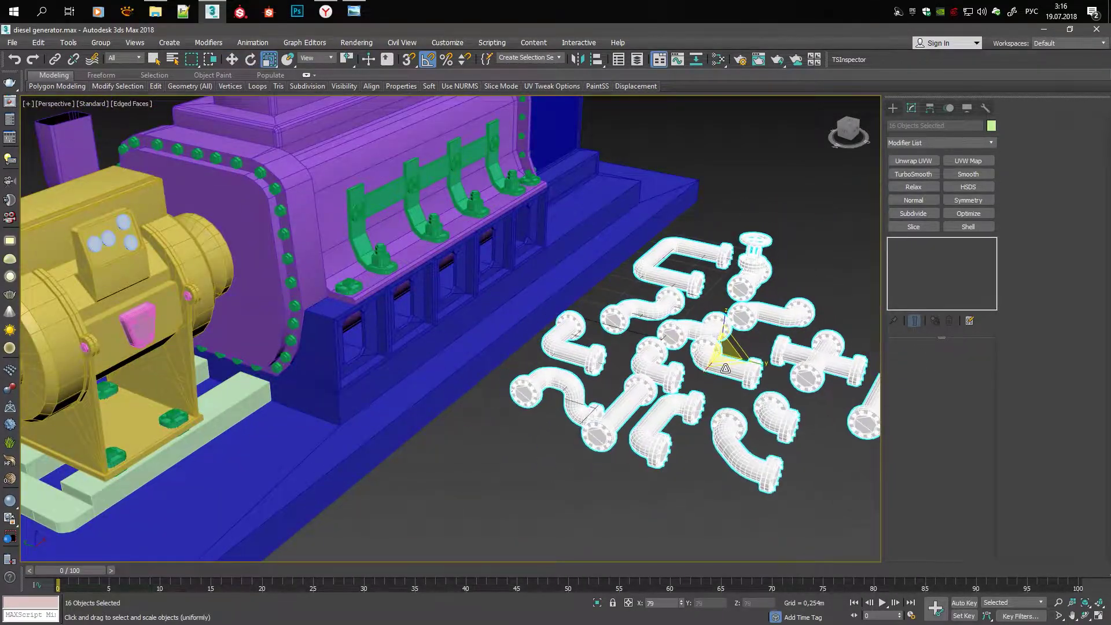
{"action": "mouse_move", "coordinate": [691, 359]}
{"action": "middle_mouse_down", "text": "alt"}
{"action": "mouse_move", "coordinate": [716, 352]}
{"action": "mouse_move", "coordinate": [712, 423]}
{"action": "middle_mouse_up", "text": "alt"}
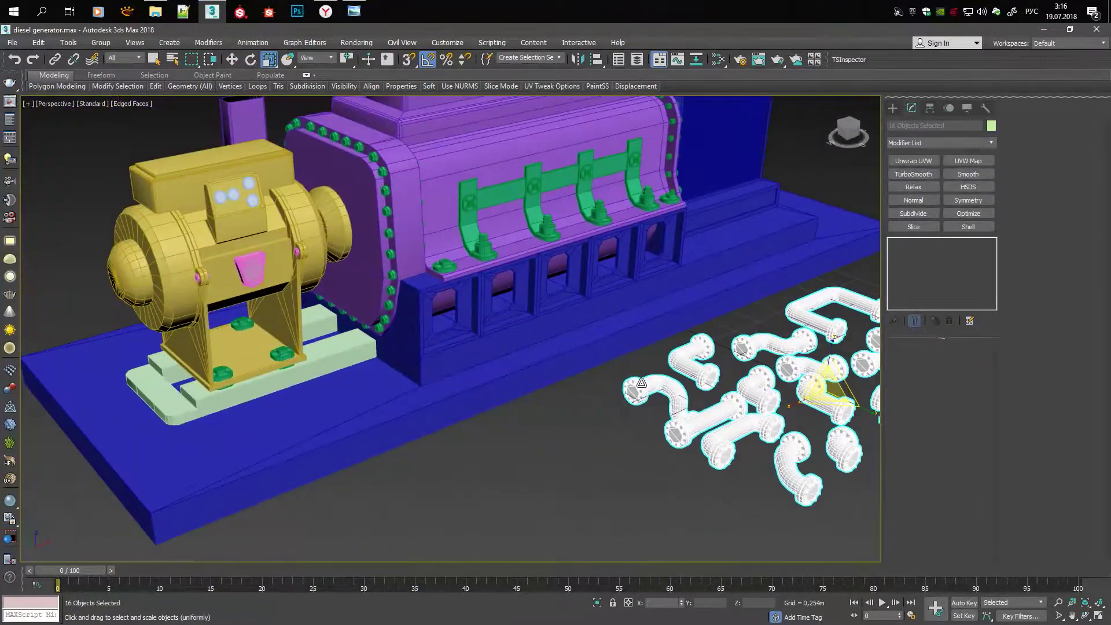
{"action": "key", "text": "e"}
{"action": "left_click", "coordinate": [712, 423]}
{"action": "middle_click_drag", "start_coordinate": [431, 433], "coordinate": [579, 405], "text": "alt"}
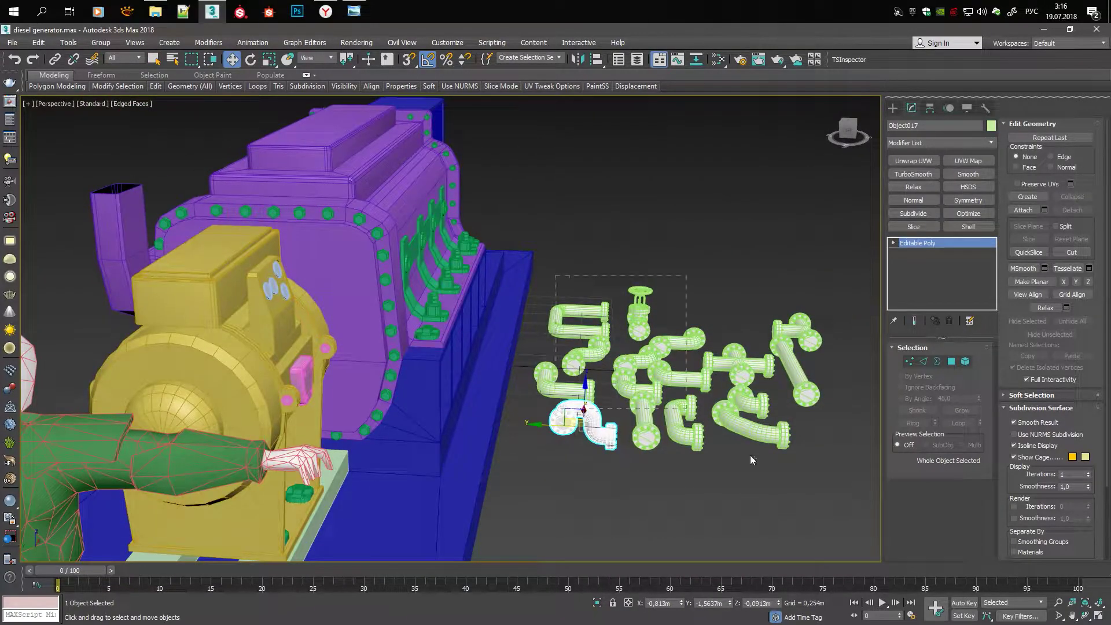
{"action": "left_click_drag", "start_coordinate": [538, 249], "coordinate": [834, 405]}
{"action": "middle_click_drag", "start_coordinate": [673, 302], "coordinate": [577, 381], "text": "alt"}
{"action": "left_click", "coordinate": [578, 381]}
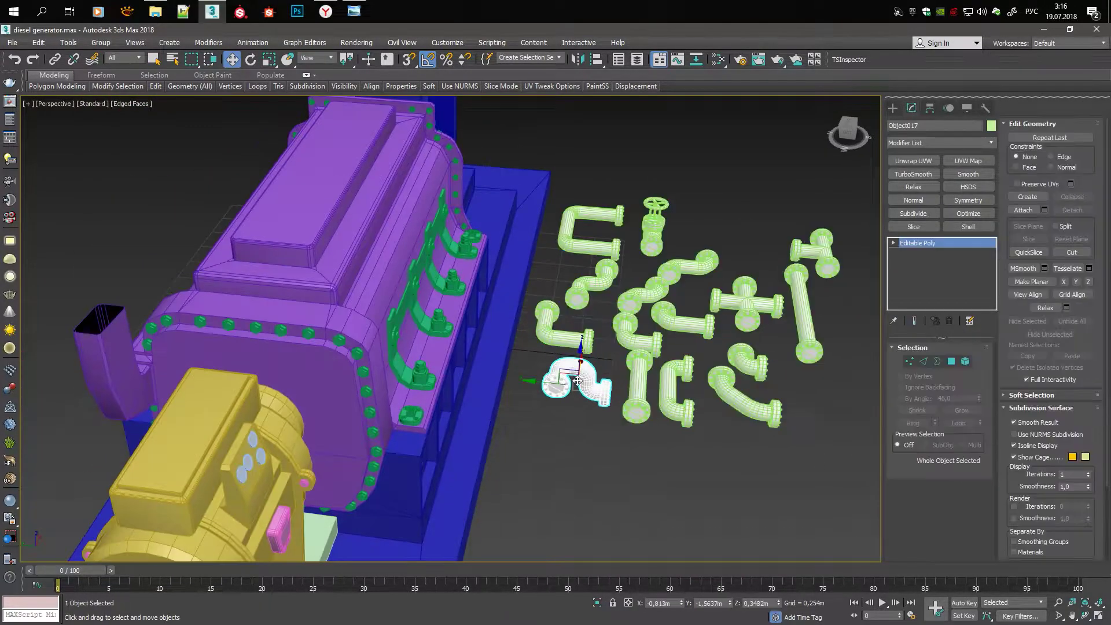
Clone the S riser, mirror the copy, and move it against the engine's side
{"action": "left_click_drag", "start_coordinate": [419, 497], "coordinate": [423, 509], "text": "shift"}
{"action": "key", "text": "Return"}
{"action": "middle_click_drag", "start_coordinate": [422, 509], "coordinate": [436, 347], "text": "alt"}
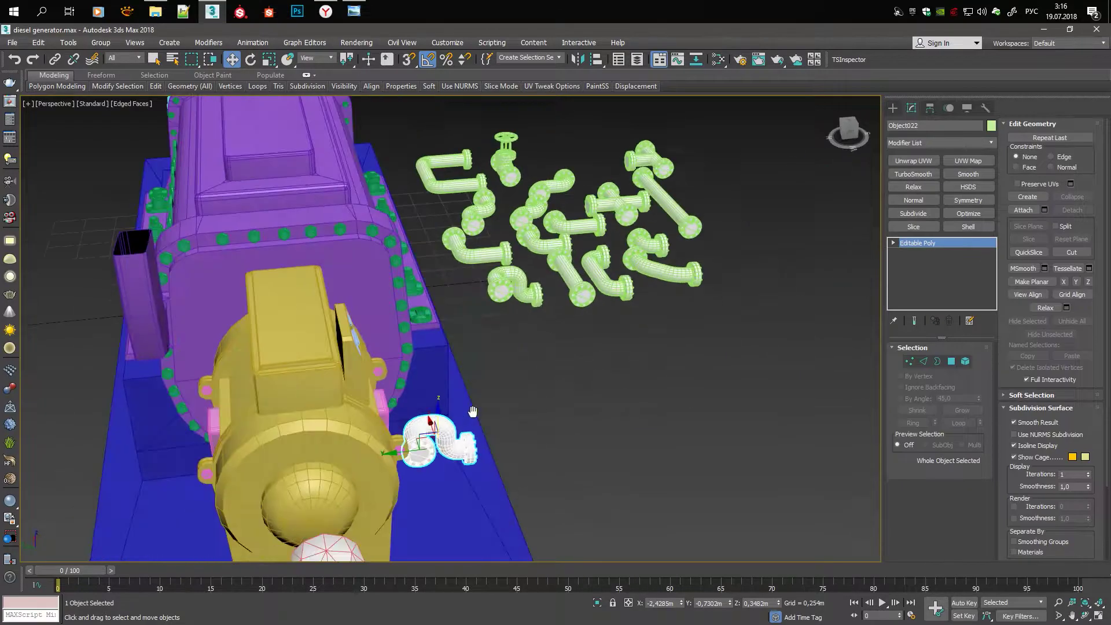
{"action": "scroll", "coordinate": [436, 309], "scroll_direction": "up", "scroll_amount": 5}
{"action": "left_click", "coordinate": [579, 57]}
{"action": "left_click", "coordinate": [541, 276]}
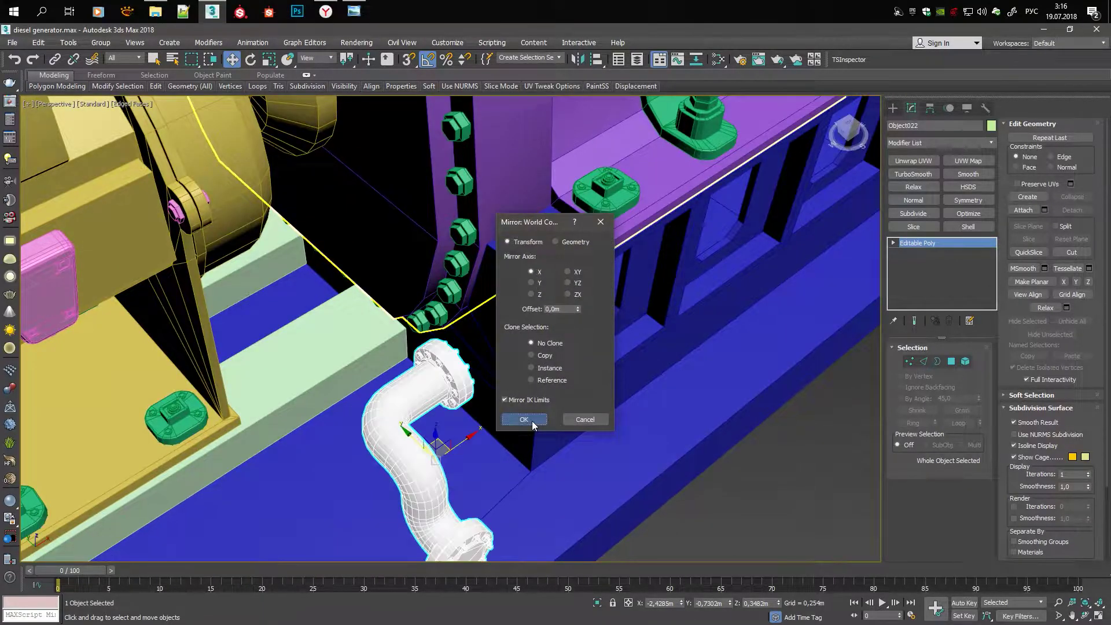
{"action": "left_click", "coordinate": [530, 425]}
{"action": "middle_click_drag", "start_coordinate": [529, 426], "coordinate": [532, 392], "text": "alt"}
{"action": "scroll", "coordinate": [476, 450], "scroll_direction": "up", "scroll_amount": 3}
{"action": "left_click_drag", "start_coordinate": [411, 377], "coordinate": [399, 370]}
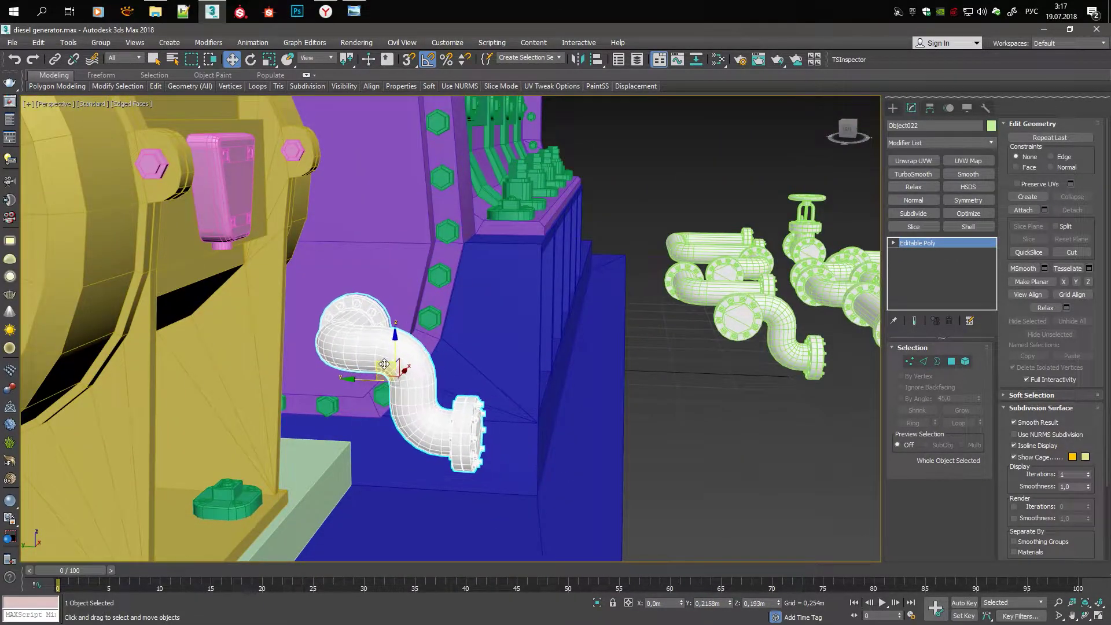
{"action": "middle_click_drag", "start_coordinate": [399, 370], "coordinate": [440, 426], "text": "alt"}
{"action": "scroll", "coordinate": [472, 260], "scroll_direction": "up", "scroll_amount": 3}
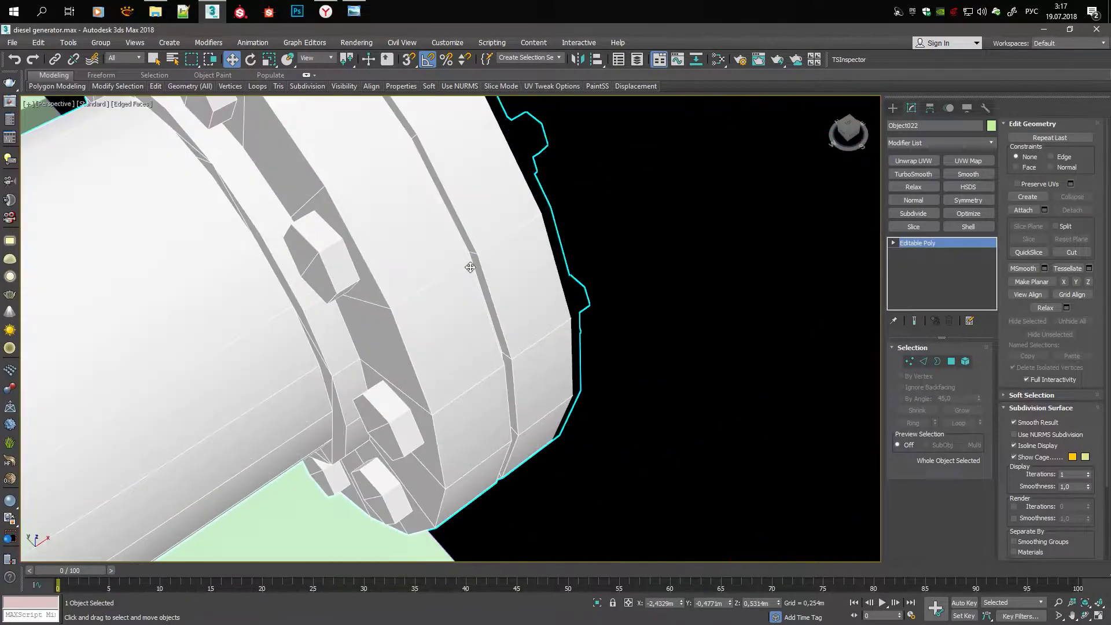
Turn on vertex snapping and make a copy of the straight vertical pipe
{"action": "key", "text": "s"}
{"action": "scroll", "coordinate": [514, 290], "scroll_direction": "down", "scroll_amount": 3}
{"action": "scroll", "coordinate": [633, 356], "scroll_direction": "down", "scroll_amount": 5}
{"action": "mouse_move", "coordinate": [633, 355]}
{"action": "middle_mouse_down", "text": "alt"}
{"action": "mouse_move", "coordinate": [640, 330]}
{"action": "mouse_move", "coordinate": [643, 341]}
{"action": "mouse_move", "coordinate": [665, 313]}
{"action": "middle_mouse_up", "text": "alt"}
{"action": "left_click", "coordinate": [679, 278]}
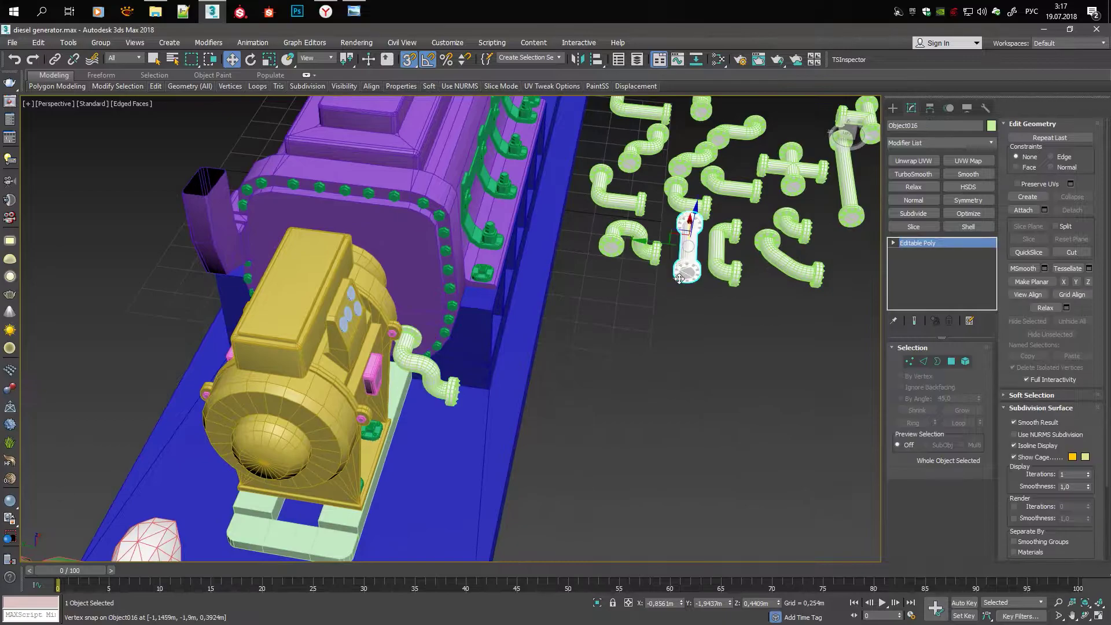
{"action": "left_click", "coordinate": [557, 379]}
{"action": "key", "text": "z"}
{"action": "key", "text": "e"}
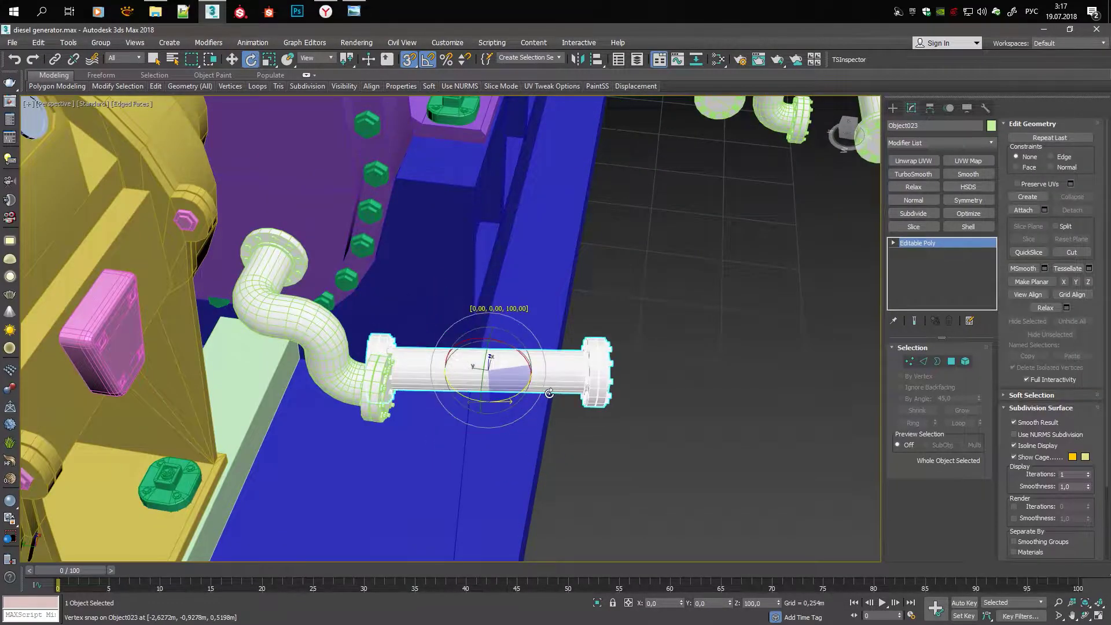
Work on the copied straight pipe at polygon, vertex and element level
{"action": "key", "text": "q"}
{"action": "key", "text": "4"}
{"action": "key", "text": "ctrl+a"}
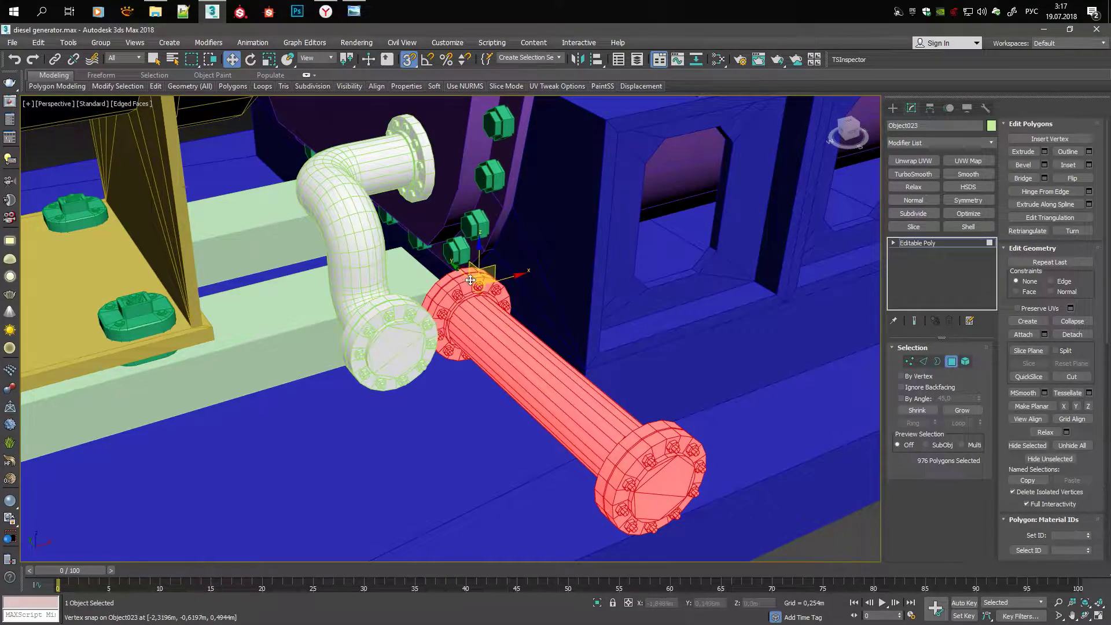
{"action": "key", "text": "1"}
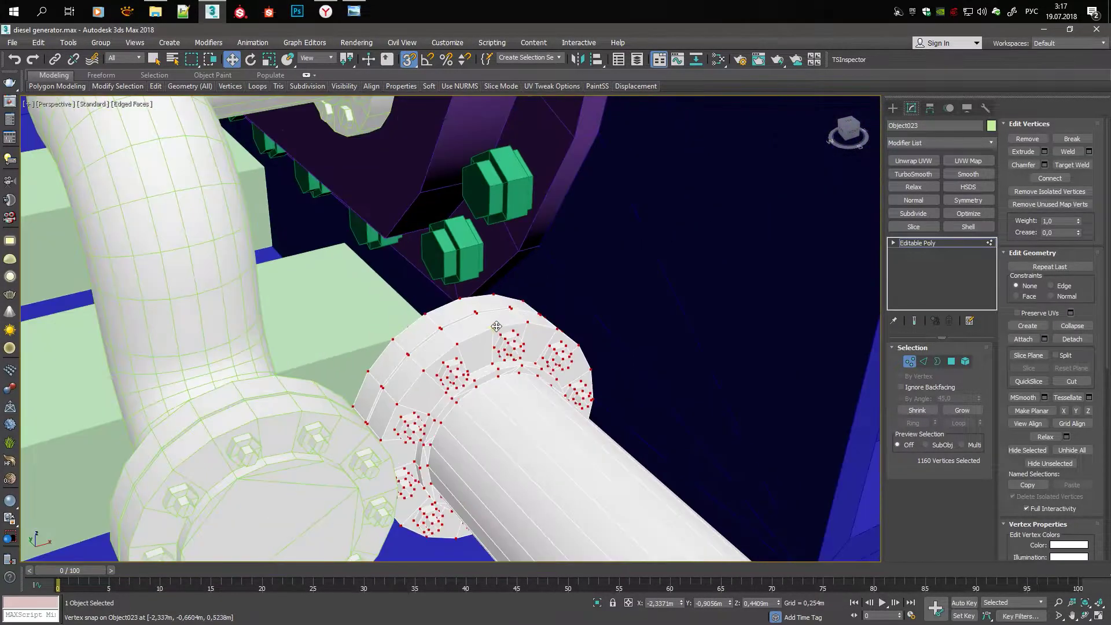
{"action": "scroll", "coordinate": [496, 326], "scroll_direction": "down", "scroll_amount": 5}
{"action": "middle_click_drag", "start_coordinate": [248, 422], "coordinate": [322, 303], "text": "alt"}
{"action": "key", "text": "5"}
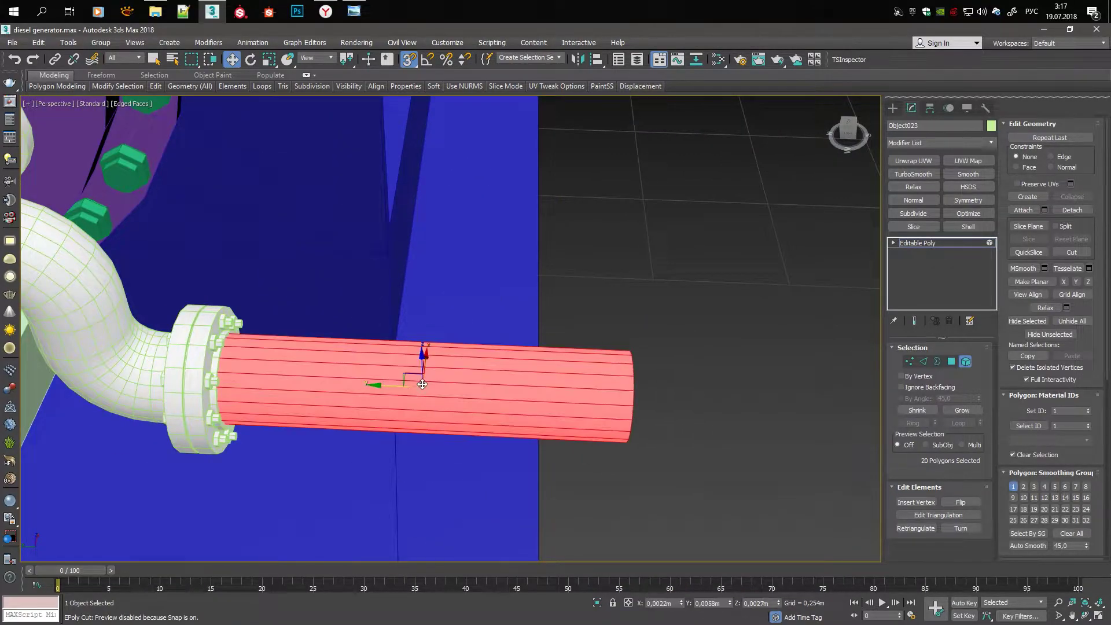
{"action": "scroll", "coordinate": [457, 389], "scroll_direction": "up", "scroll_amount": 3}
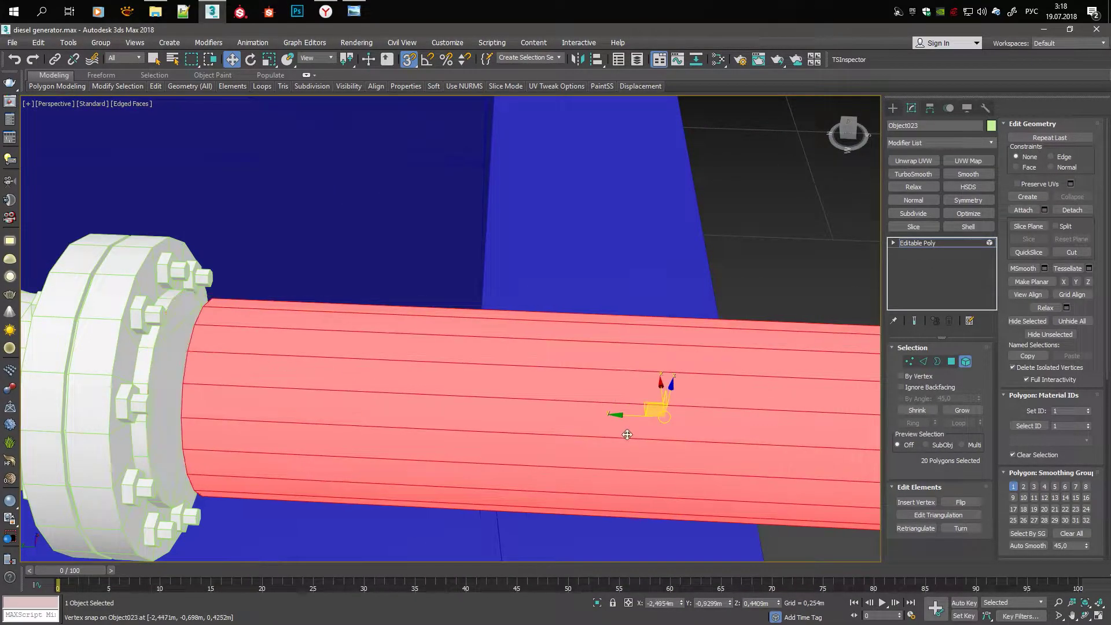
{"action": "scroll", "coordinate": [164, 353], "scroll_direction": "down", "scroll_amount": 5}
{"action": "middle_click_drag", "start_coordinate": [330, 376], "coordinate": [364, 347], "text": "alt"}
Browse the generator reference photos, ending on the green engine-room photo
{"action": "left_click", "coordinate": [353, 13]}
{"action": "key", "text": "Right"}
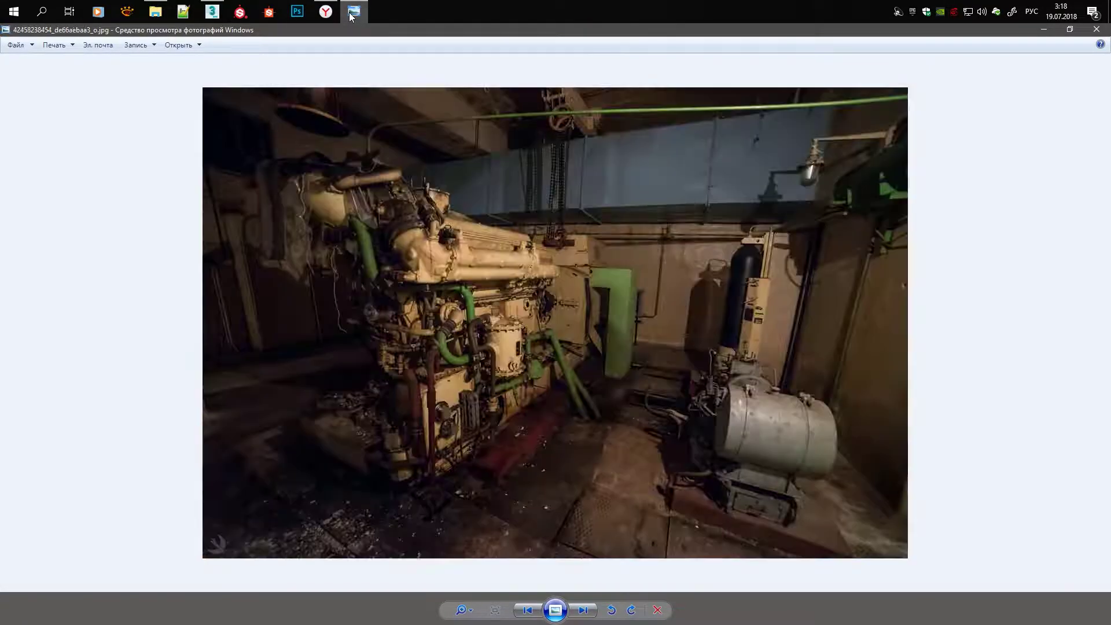
{"action": "key", "text": "Right"}
{"action": "key", "text": "Right"}
{"action": "key", "text": "Right"}
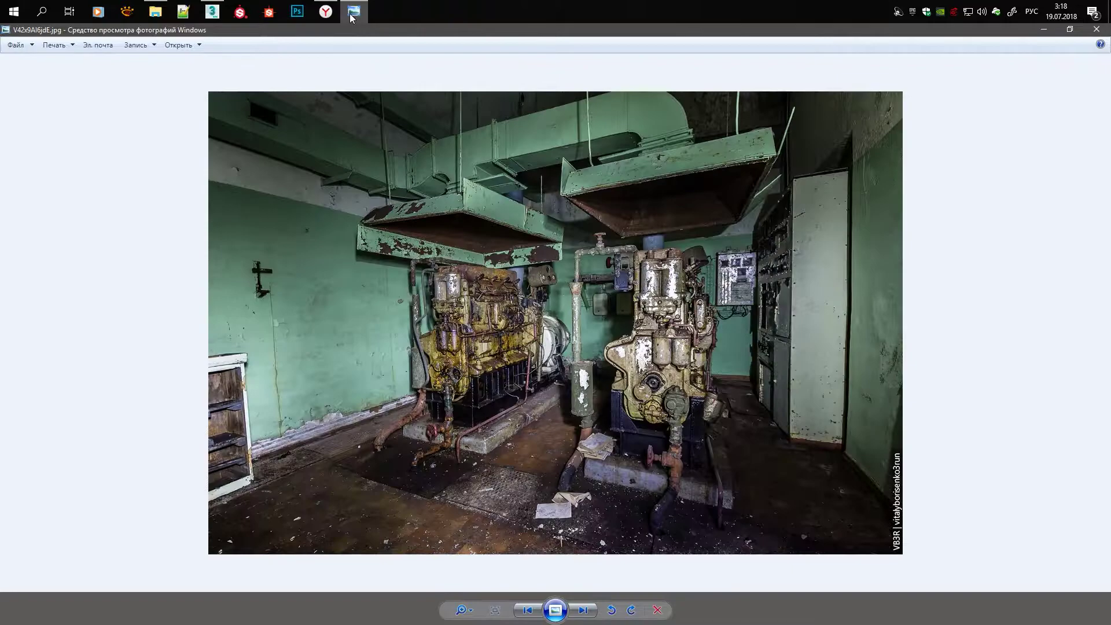
{"action": "key", "text": "Right"}
{"action": "key", "text": "Left"}
{"action": "key", "text": "Right"}
{"action": "key", "text": "Right"}
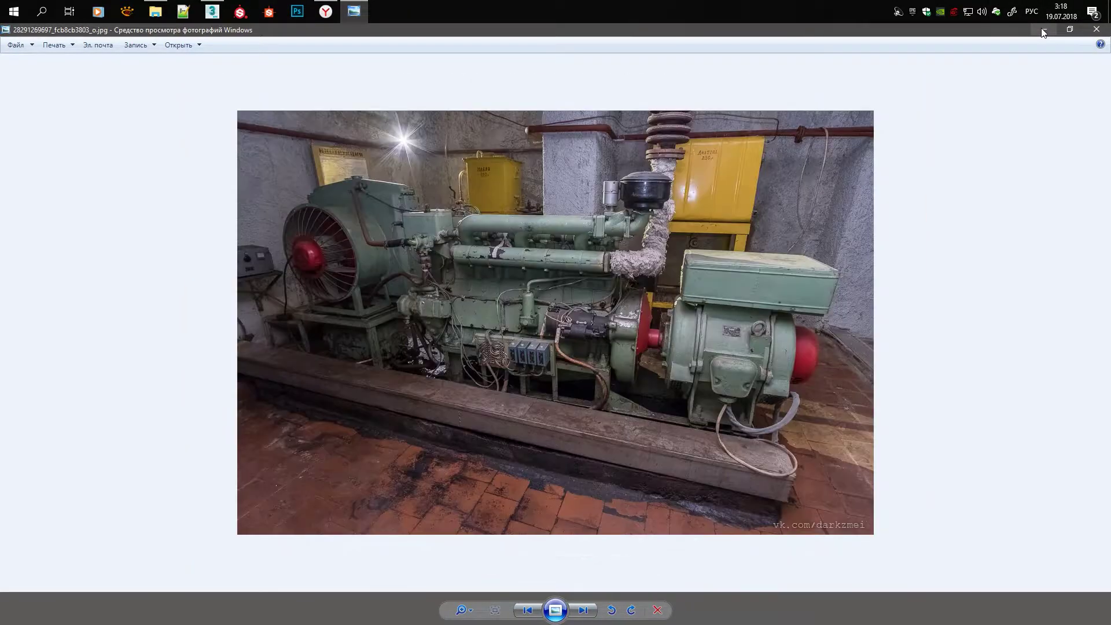
Return to the model and Shift-clone a copy of the flanged elbow
{"action": "left_click", "coordinate": [1044, 33]}
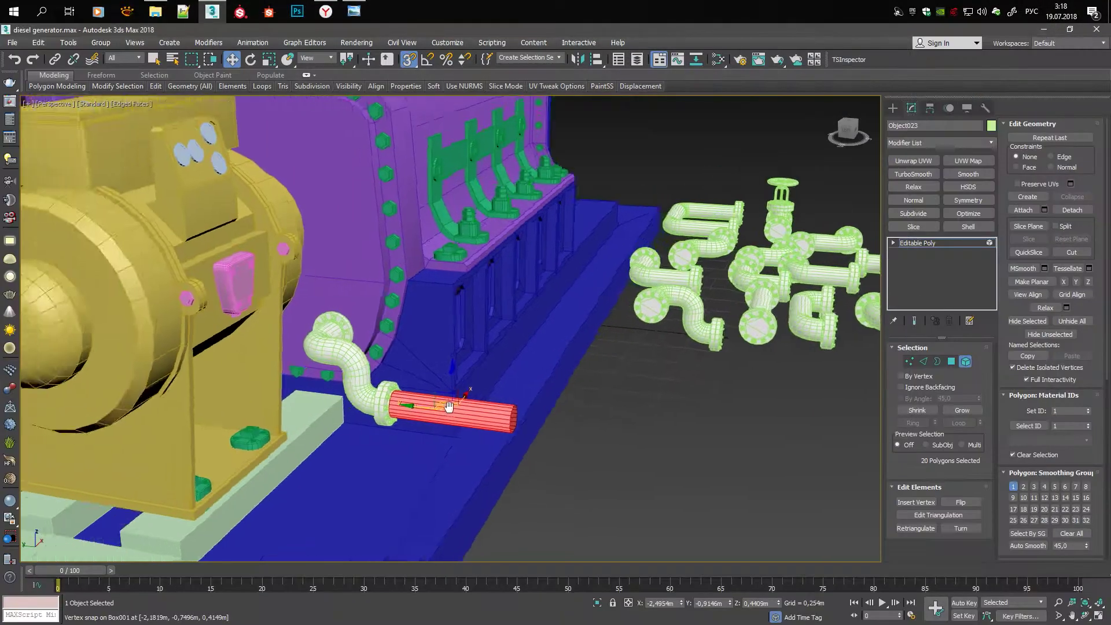
{"action": "middle_click_drag", "start_coordinate": [521, 463], "coordinate": [549, 477], "text": "alt"}
{"action": "left_click", "coordinate": [965, 362]}
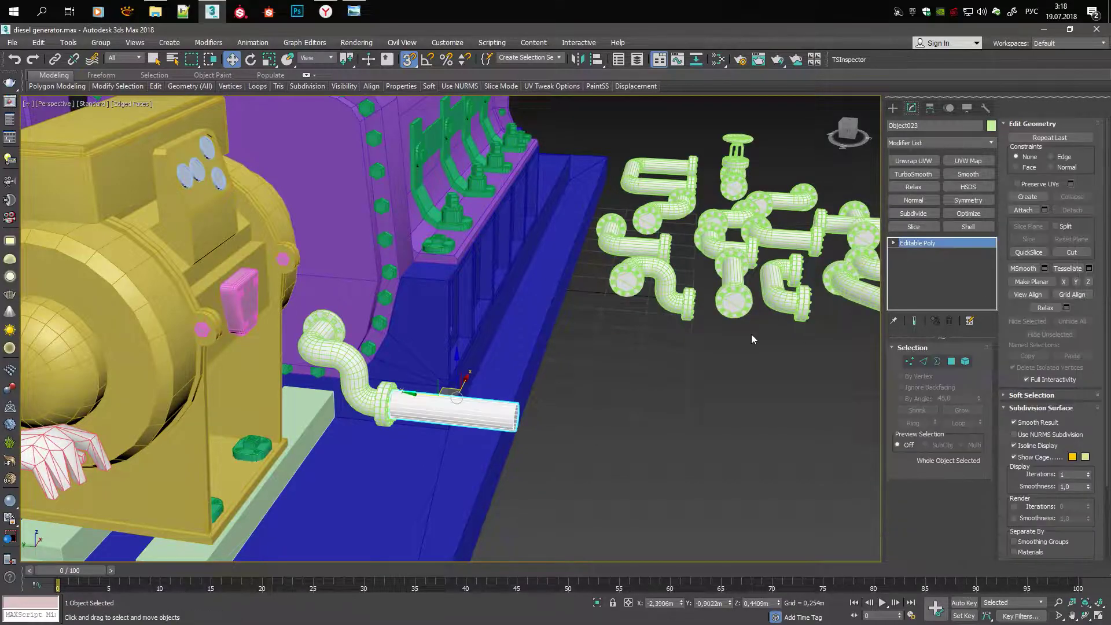
{"action": "middle_click_drag", "start_coordinate": [635, 227], "coordinate": [648, 225], "text": "alt"}
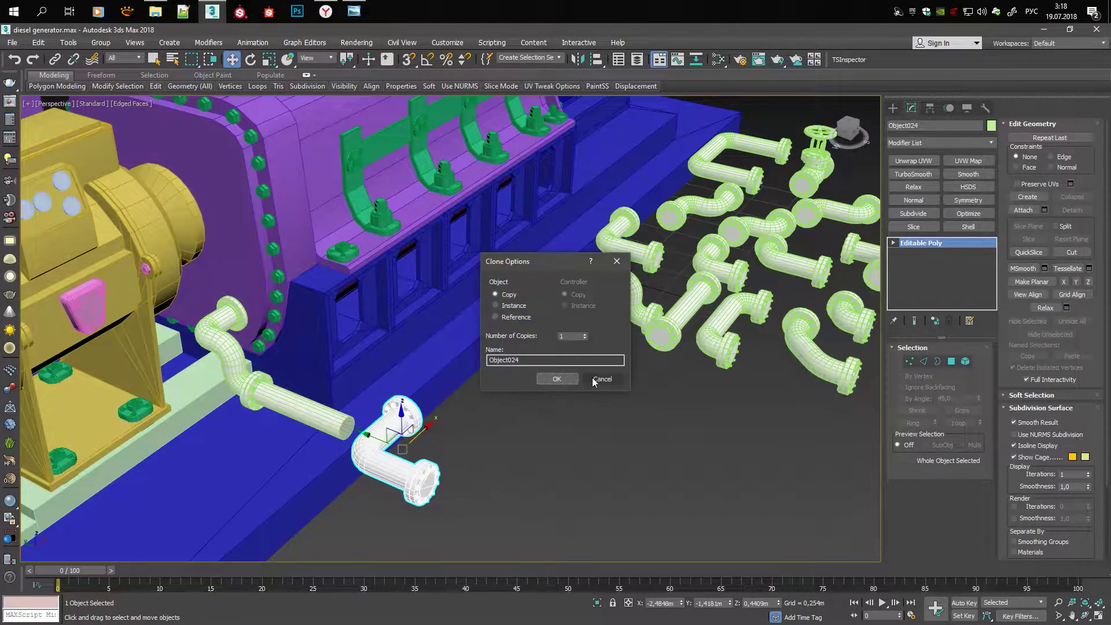
{"action": "left_click", "coordinate": [601, 379]}
{"action": "scroll", "coordinate": [695, 363], "scroll_direction": "up", "scroll_amount": 3}
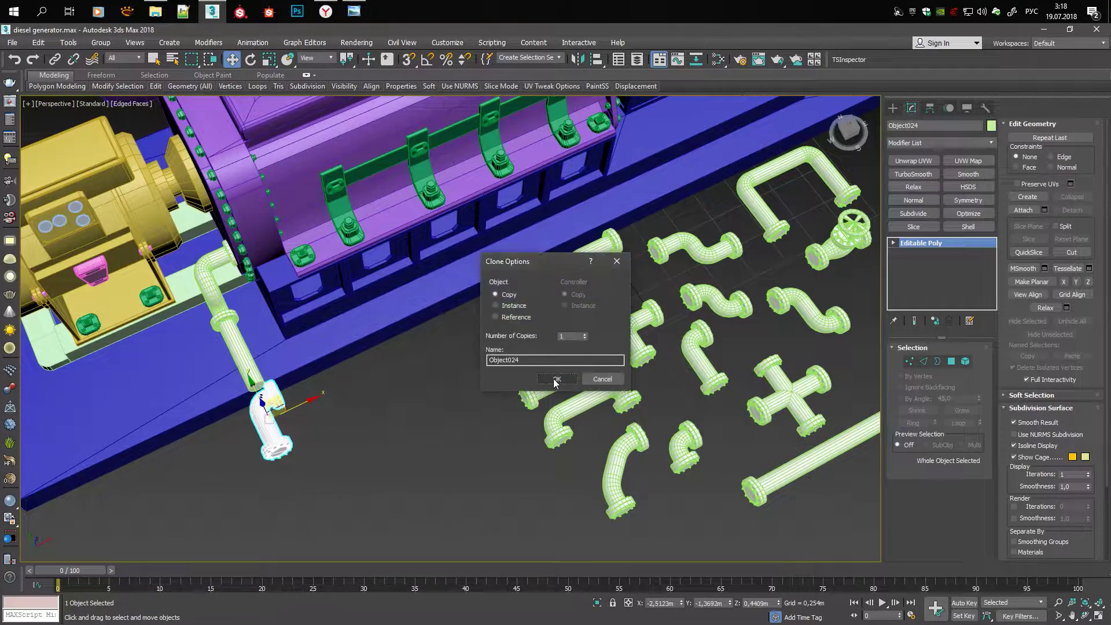
{"action": "left_click", "coordinate": [556, 379]}
Rotate the elbow 90° downward and vertex-snap its flange onto the straight pipe's open end
{"action": "key", "text": "z"}
{"action": "key", "text": "e"}
{"action": "middle_click_drag", "start_coordinate": [457, 405], "coordinate": [441, 379], "text": "alt"}
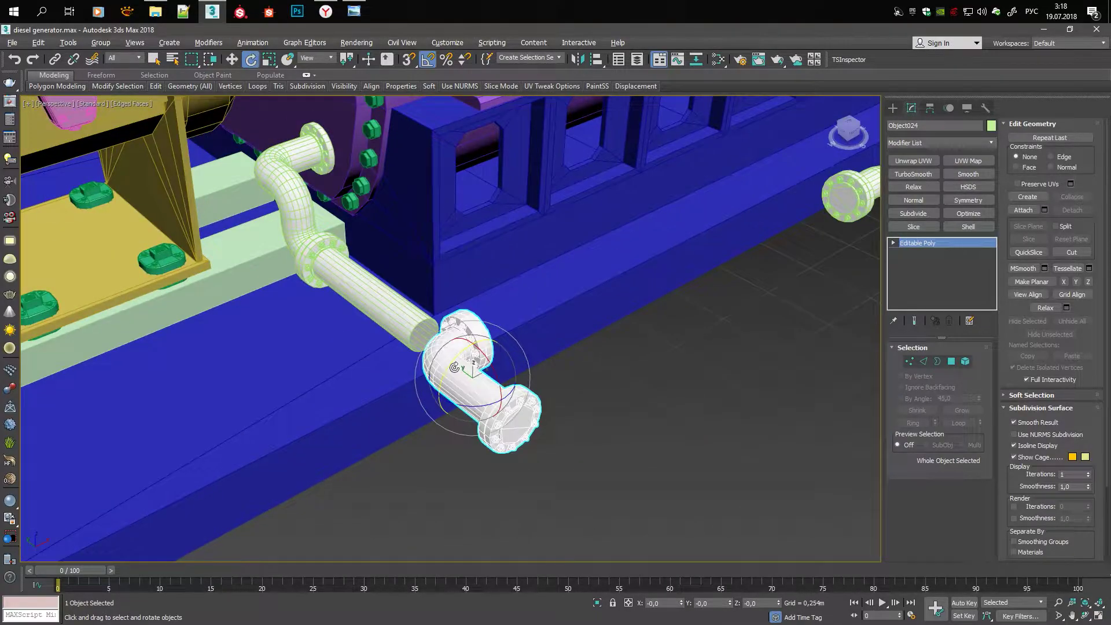
{"action": "scroll", "coordinate": [501, 402], "scroll_direction": "up", "scroll_amount": 3}
{"action": "scroll", "coordinate": [501, 401], "scroll_direction": "up", "scroll_amount": 2}
{"action": "key", "text": "w"}
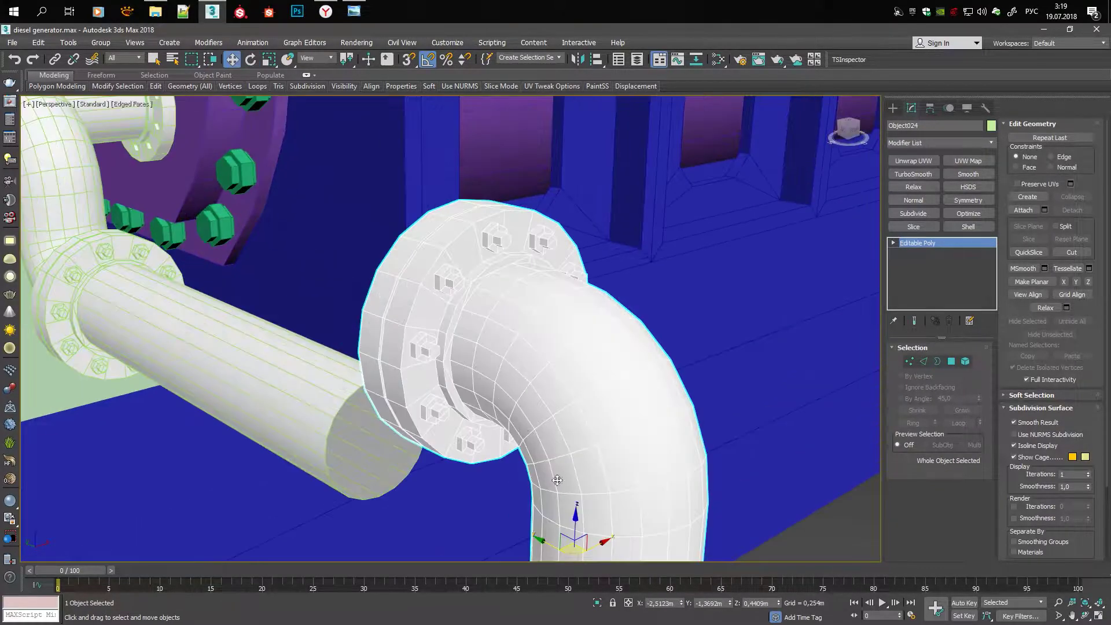
{"action": "key", "text": "s"}
{"action": "left_click_drag", "start_coordinate": [494, 265], "coordinate": [354, 401]}
Check the elbow's alignment in the Top view, then orbit the perspective toward the engine block
{"action": "key", "text": "alt+w"}
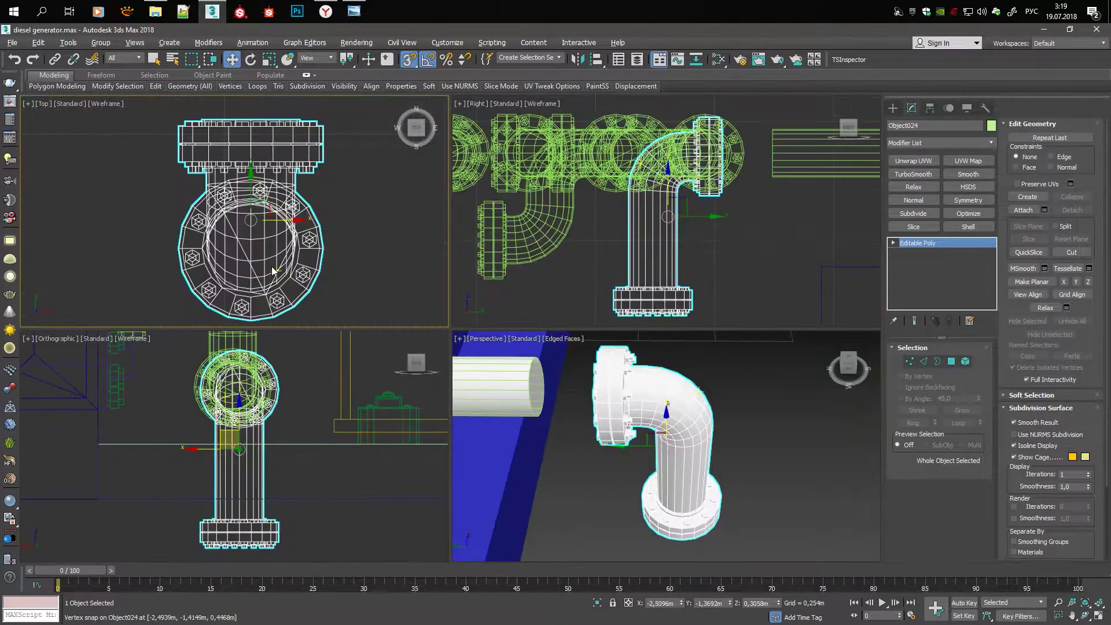
{"action": "key", "text": "t"}
{"action": "key", "text": "alt+w"}
{"action": "mouse_move", "coordinate": [511, 325]}
{"action": "middle_mouse_down"}
{"action": "mouse_move", "coordinate": [495, 417]}
{"action": "mouse_move", "coordinate": [571, 398]}
{"action": "mouse_move", "coordinate": [599, 441]}
{"action": "mouse_move", "coordinate": [556, 455]}
{"action": "middle_mouse_up"}
{"action": "scroll", "coordinate": [494, 418], "scroll_direction": "up", "scroll_amount": 3}
{"action": "scroll", "coordinate": [494, 418], "scroll_direction": "up", "scroll_amount": 2}
{"action": "key", "text": "p"}
{"action": "scroll", "coordinate": [599, 442], "scroll_direction": "down", "scroll_amount": 3}
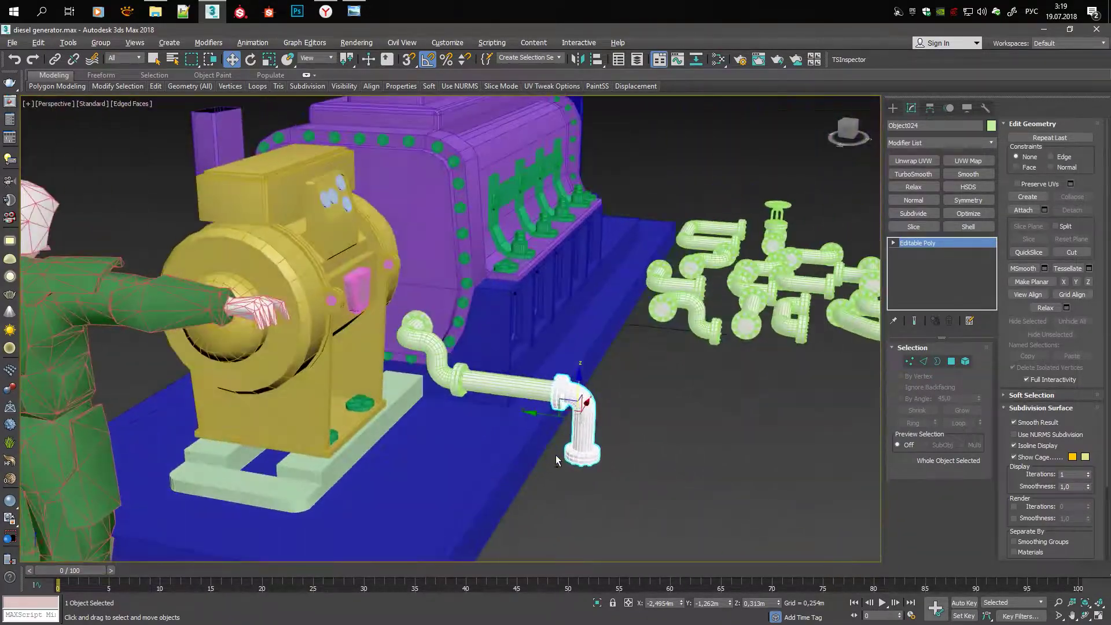
{"action": "scroll", "coordinate": [556, 456], "scroll_direction": "up", "scroll_amount": 4}
{"action": "scroll", "coordinate": [554, 448], "scroll_direction": "up", "scroll_amount": 3}
{"action": "mouse_move", "coordinate": [554, 438]}
{"action": "middle_mouse_down", "text": "alt"}
{"action": "mouse_move", "coordinate": [594, 415]}
{"action": "mouse_move", "coordinate": [520, 347]}
{"action": "middle_mouse_up", "text": "alt"}
{"action": "scroll", "coordinate": [521, 347], "scroll_direction": "down", "scroll_amount": 3}
Add the straight pipe to the selection and box-select the elbow's bottom flange polygons
{"action": "left_click", "coordinate": [477, 301], "text": "ctrl"}
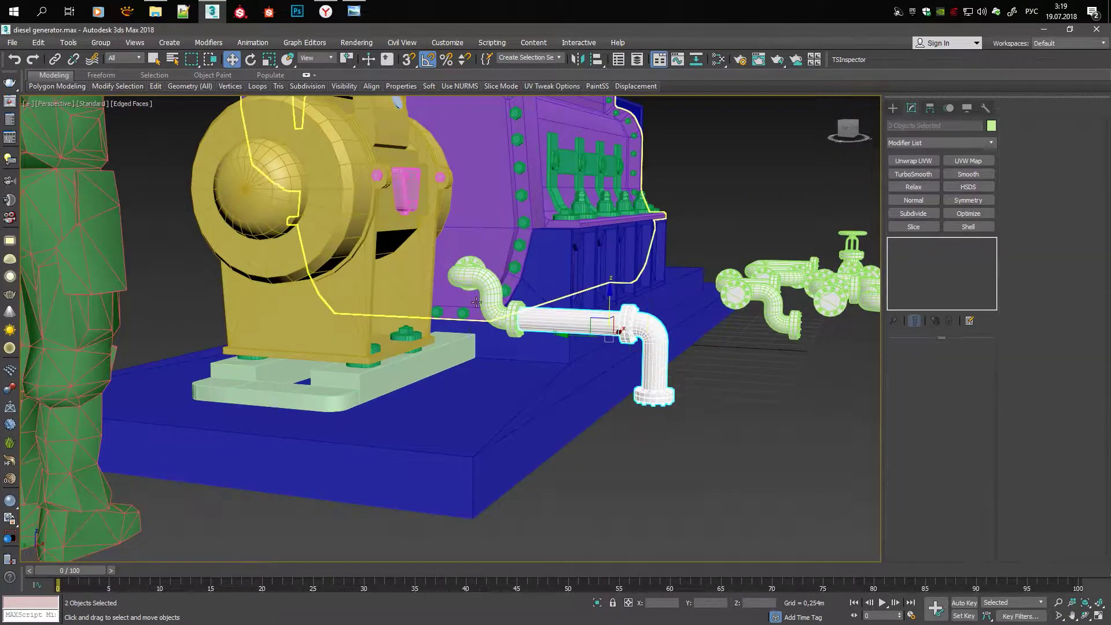
{"action": "scroll", "coordinate": [554, 295], "scroll_direction": "up", "scroll_amount": 3}
{"action": "scroll", "coordinate": [671, 434], "scroll_direction": "up", "scroll_amount": 5}
{"action": "scroll", "coordinate": [607, 509], "scroll_direction": "down", "scroll_amount": 5}
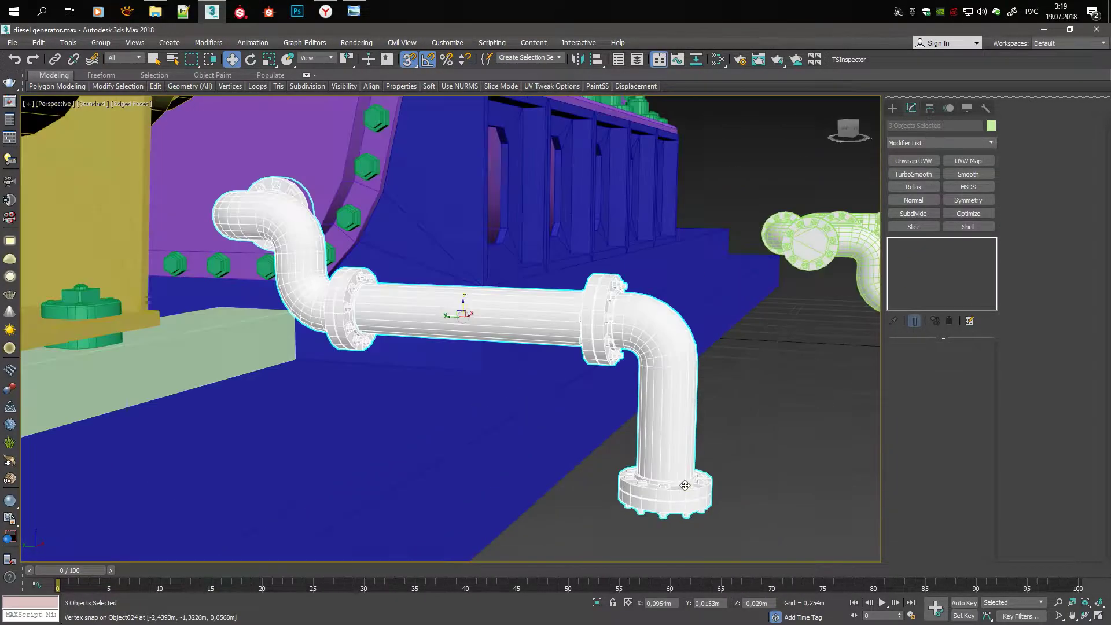
{"action": "scroll", "coordinate": [579, 405], "scroll_direction": "down", "scroll_amount": 5}
{"action": "key", "text": "s"}
{"action": "scroll", "coordinate": [565, 347], "scroll_direction": "up", "scroll_amount": 10}
{"action": "key", "text": "F3"}
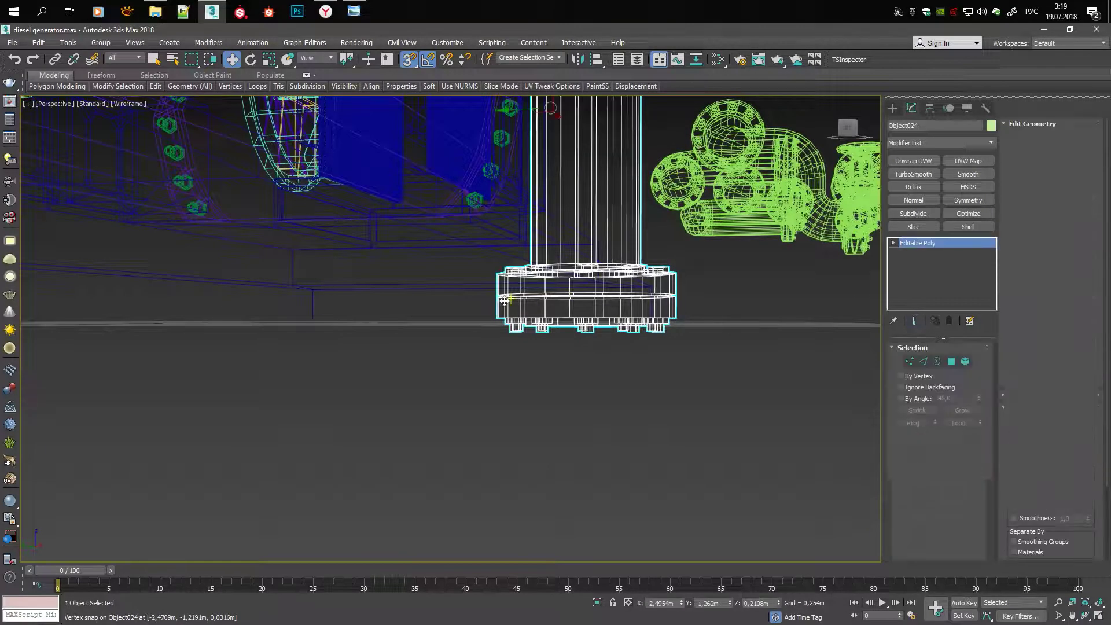
{"action": "left_click_drag", "start_coordinate": [479, 284], "coordinate": [807, 395]}
{"action": "key", "text": "F3"}
Undo that selection and step back to a wide view of the generator
{"action": "key", "text": "shift+z"}
{"action": "key", "text": "shift+z"}
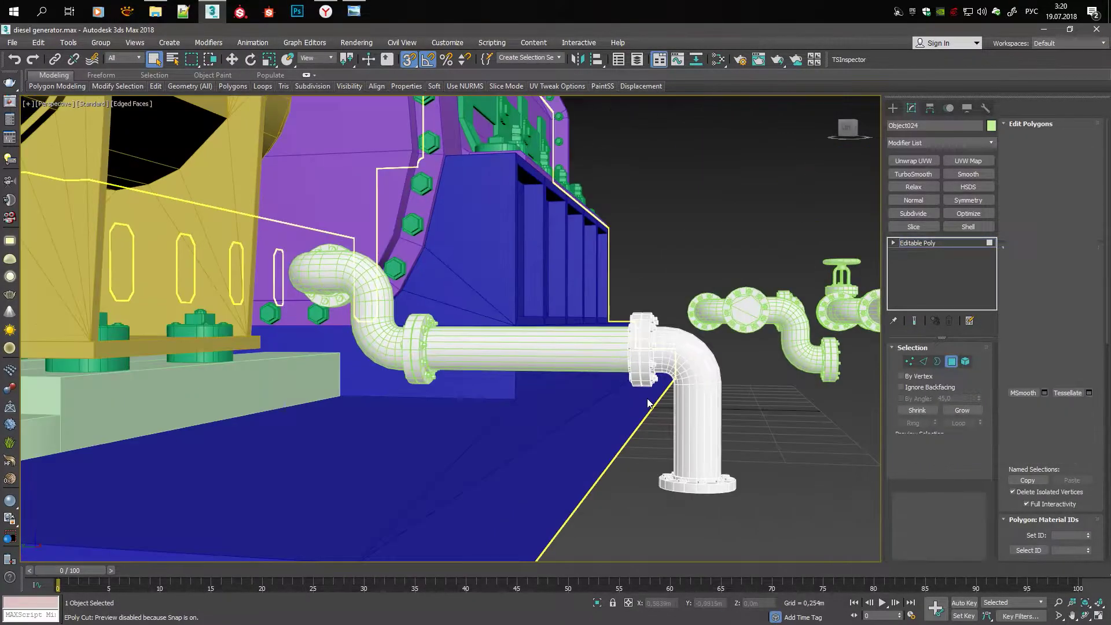
{"action": "key", "text": "ctrl+z"}
{"action": "key", "text": "ctrl+z"}
{"action": "key", "text": "shift+z"}
{"action": "key", "text": "shift+z"}
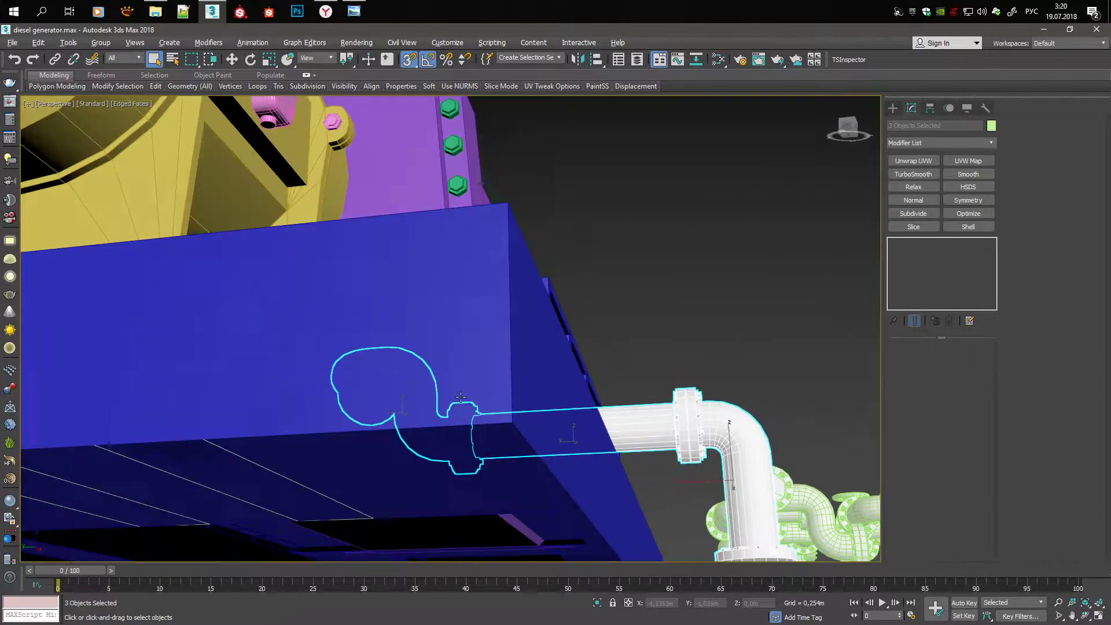
{"action": "key", "text": "shift+z"}
{"action": "key", "text": "shift+z"}
{"action": "key", "text": "shift+z"}
{"action": "key", "text": "shift+z"}
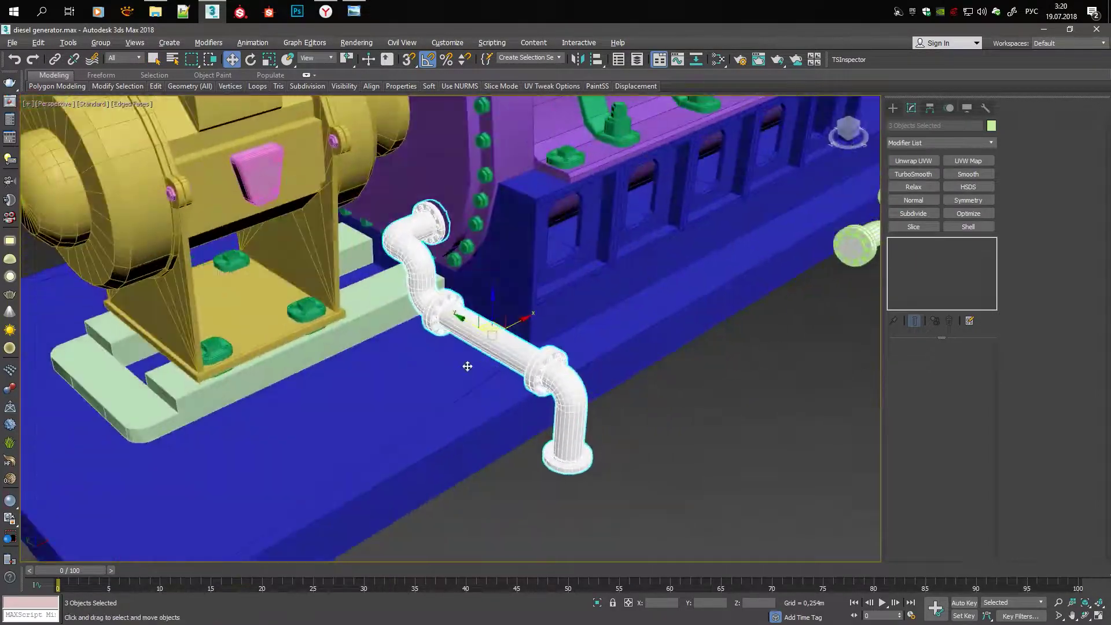
{"action": "key", "text": "shift+z"}
{"action": "key", "text": "shift+z"}
{"action": "key", "text": "shift+z"}
{"action": "key", "text": "shift+z"}
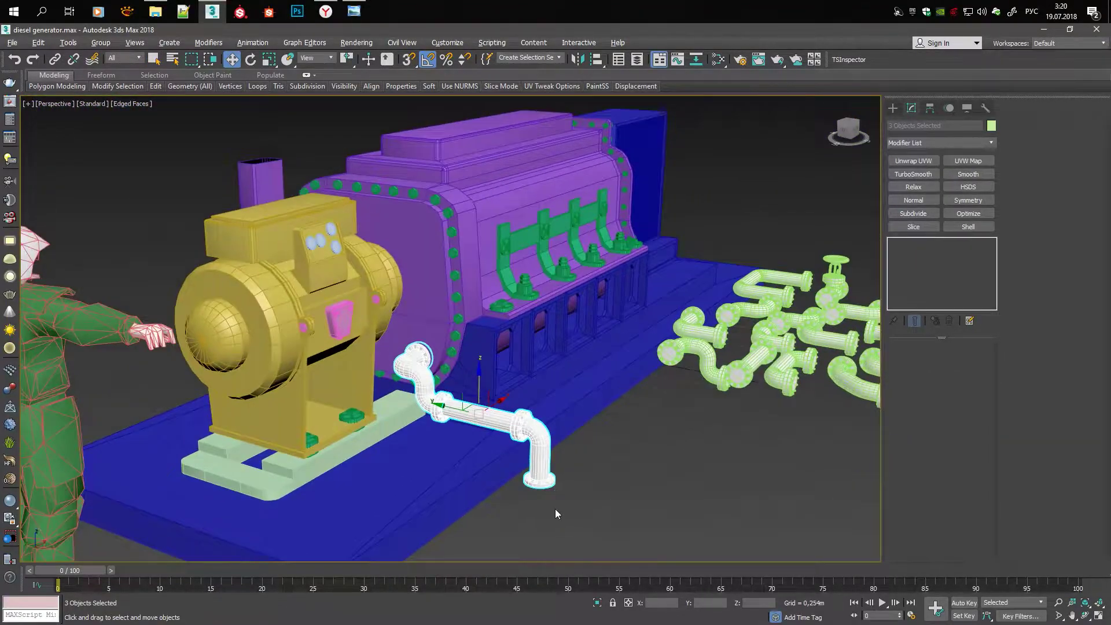
{"action": "key", "text": "shift+z"}
{"action": "key", "text": "shift+z"}
Select Object024 and isolate just its bottom flange element
{"action": "left_click", "coordinate": [560, 412]}
{"action": "key", "text": "4"}
{"action": "key", "text": "F3"}
{"action": "left_click_drag", "start_coordinate": [510, 389], "coordinate": [651, 477]}
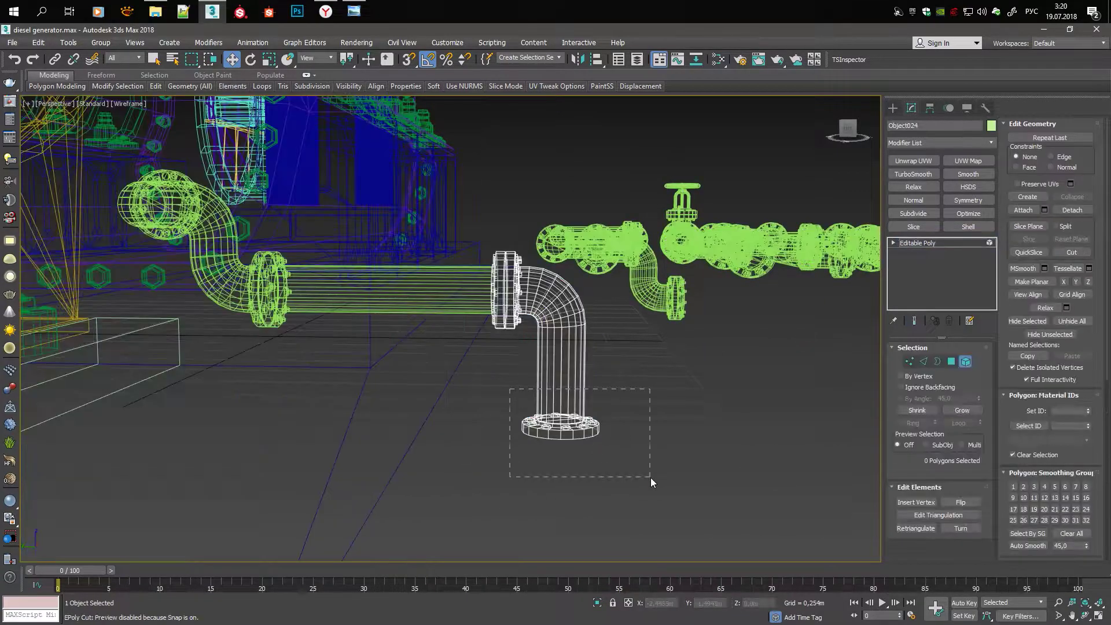
{"action": "left_click_drag", "start_coordinate": [611, 360], "coordinate": [602, 445]}
{"action": "key", "text": "F3"}
Snap-move the bottom flange up along the vertical pipe leg
{"action": "scroll", "coordinate": [560, 452], "scroll_direction": "up", "scroll_amount": 5}
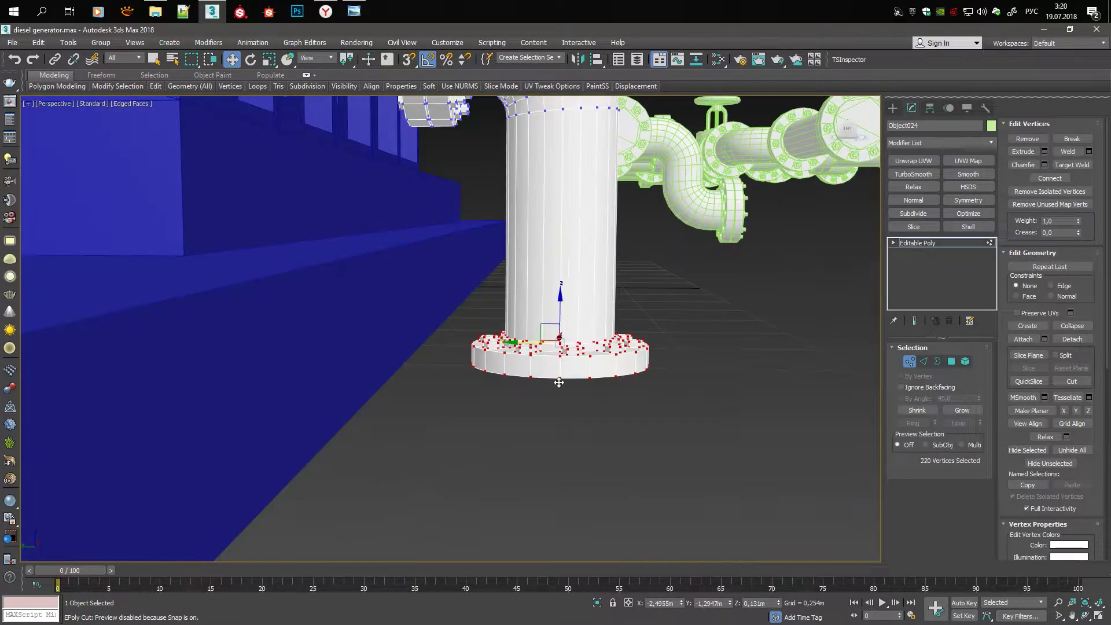
{"action": "key", "text": "F3"}
{"action": "left_click_drag", "start_coordinate": [533, 370], "coordinate": [519, 246]}
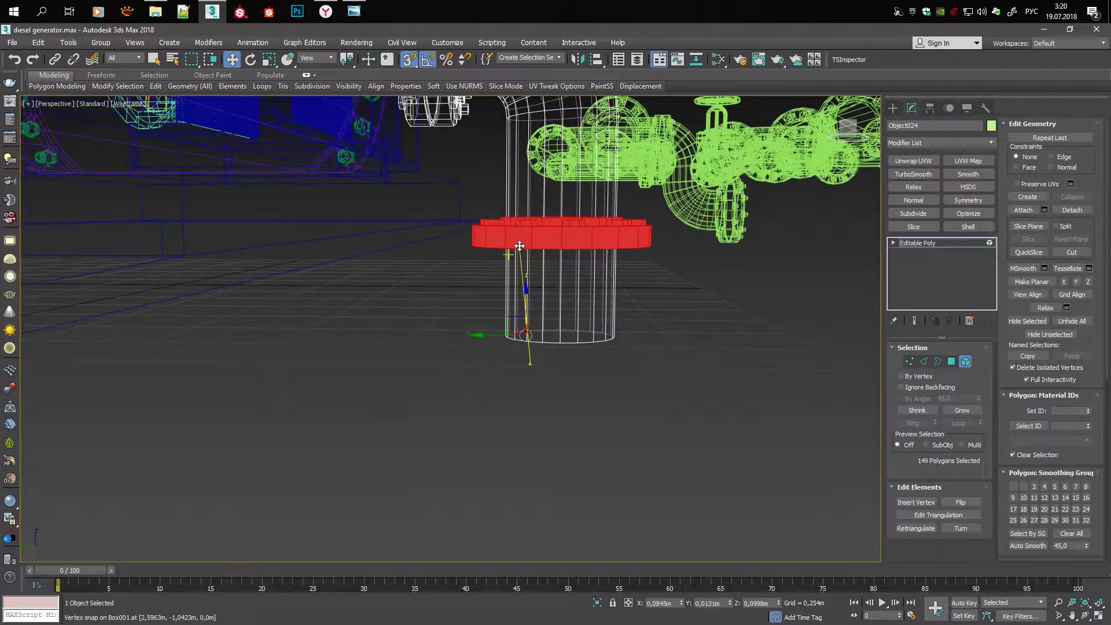
{"action": "key", "text": "F3"}
{"action": "scroll", "coordinate": [544, 391], "scroll_direction": "down", "scroll_amount": 3}
Lower the pipe's end-ring vertices down onto the raised flange
{"action": "key", "text": "4"}
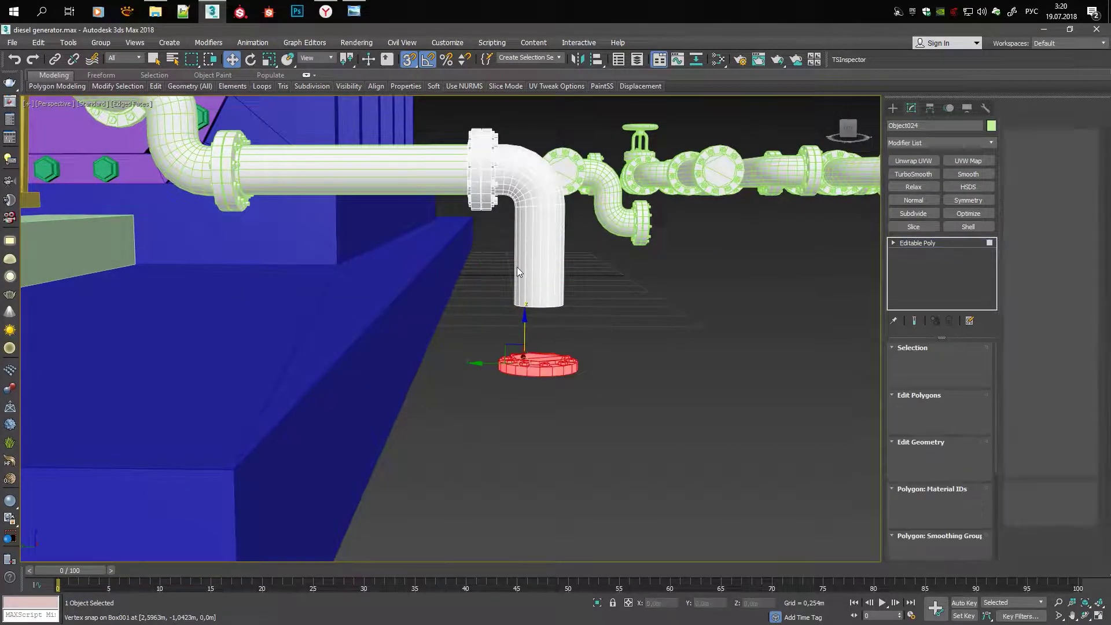
{"action": "left_click", "coordinate": [542, 222]}
{"action": "scroll", "coordinate": [537, 316], "scroll_direction": "up", "scroll_amount": 5}
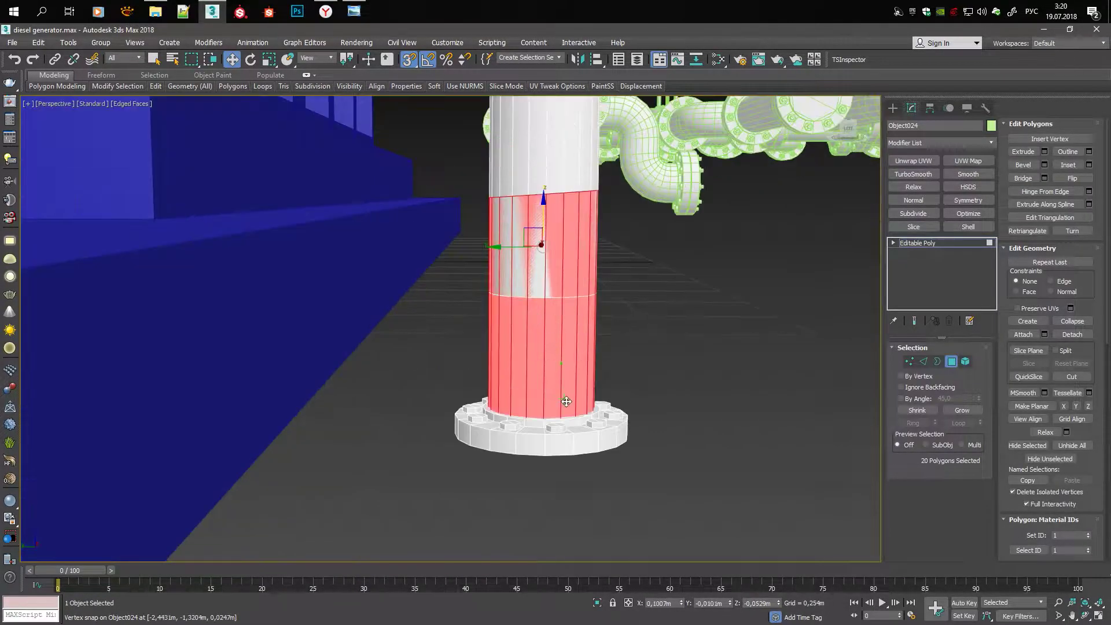
{"action": "key", "text": "1"}
{"action": "key", "text": "F3"}
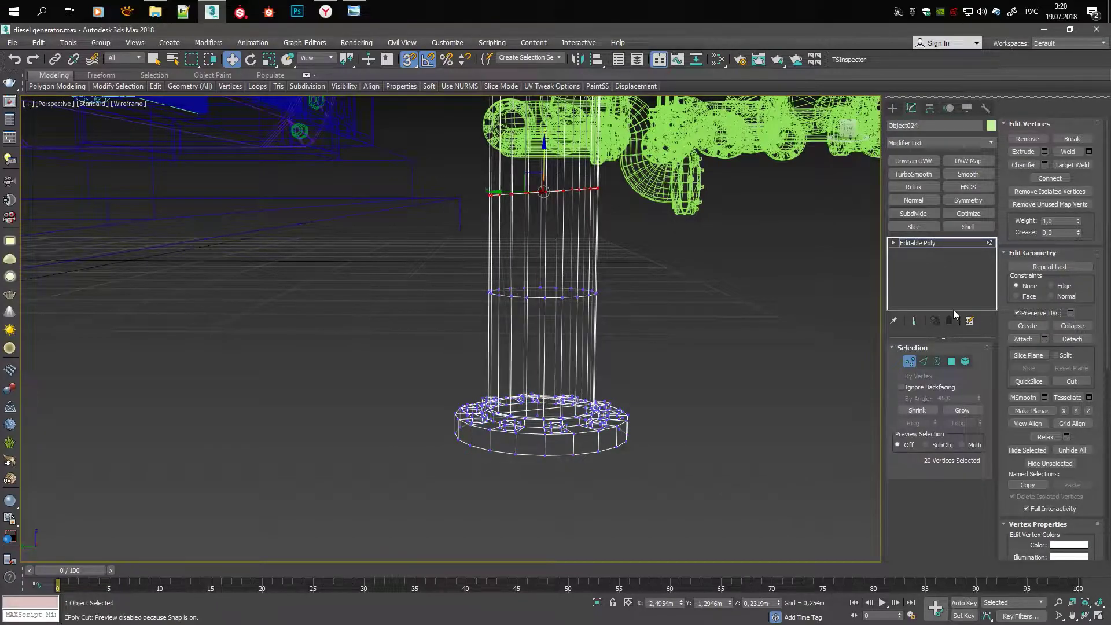
{"action": "left_click_drag", "start_coordinate": [515, 192], "coordinate": [509, 278]}
{"action": "key", "text": "F3"}
Orbit out to view the whole pipe run and clear the selection
{"action": "scroll", "coordinate": [647, 376], "scroll_direction": "down", "scroll_amount": 5}
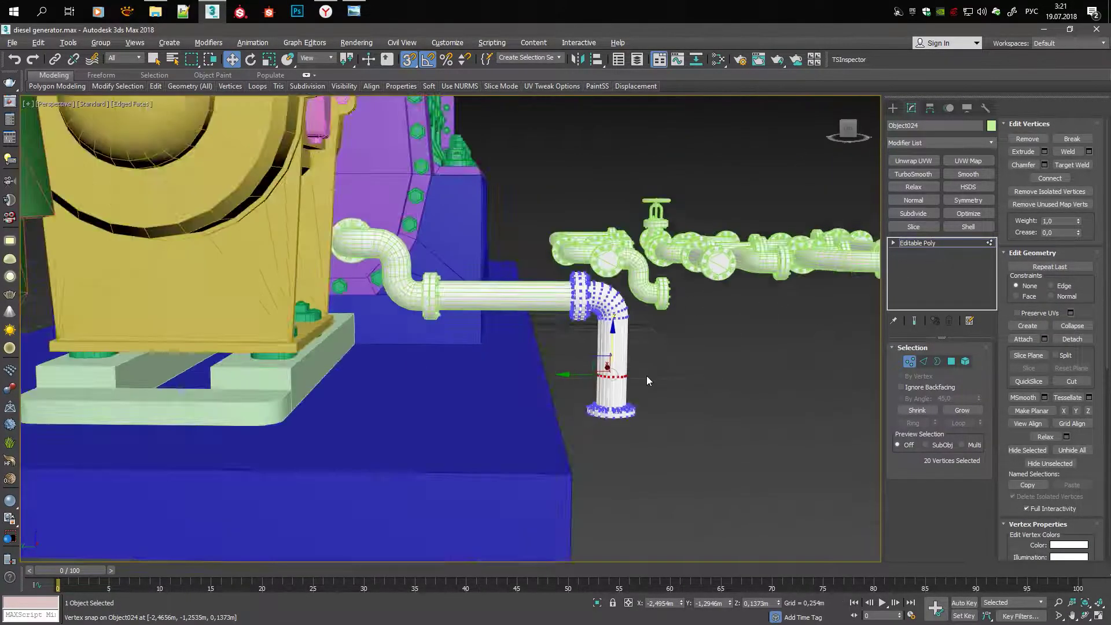
{"action": "mouse_move", "coordinate": [647, 376]}
{"action": "middle_mouse_down", "text": "alt"}
{"action": "mouse_move", "coordinate": [711, 348]}
{"action": "mouse_move", "coordinate": [574, 336]}
{"action": "middle_mouse_up", "text": "alt"}
{"action": "key", "text": "q"}
{"action": "left_click", "coordinate": [712, 349]}
{"action": "key", "text": "F4"}
Orbit and zoom the view around to the exhaust pipe run
{"action": "scroll", "coordinate": [574, 336], "scroll_direction": "down", "scroll_amount": 3}
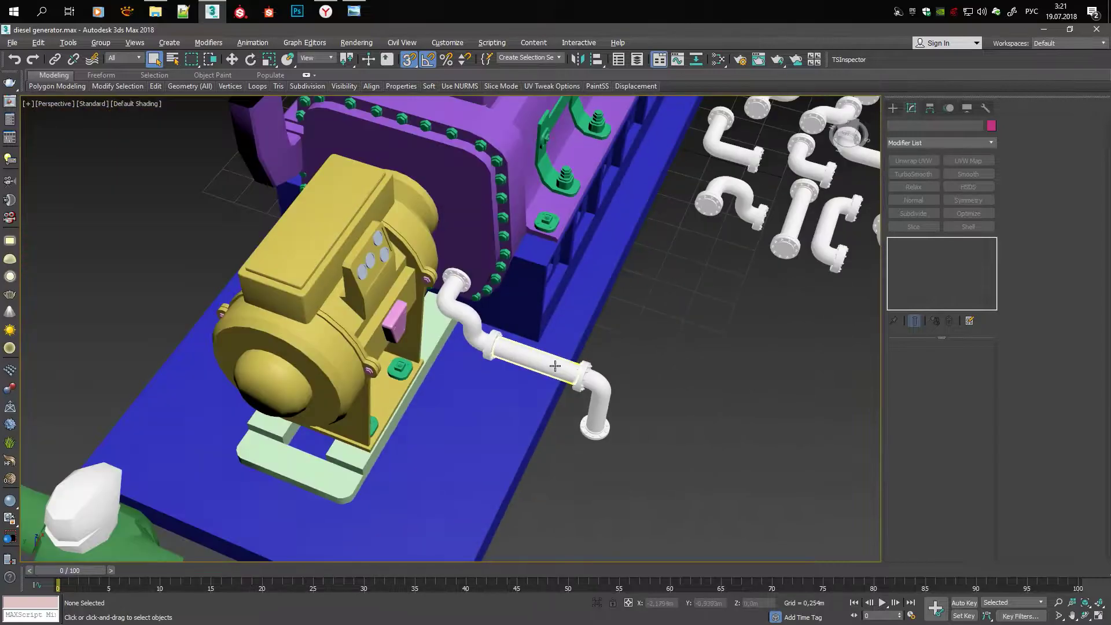
{"action": "scroll", "coordinate": [573, 338], "scroll_direction": "down", "scroll_amount": 2}
{"action": "scroll", "coordinate": [572, 342], "scroll_direction": "down", "scroll_amount": 3}
{"action": "scroll", "coordinate": [570, 343], "scroll_direction": "up", "scroll_amount": 6}
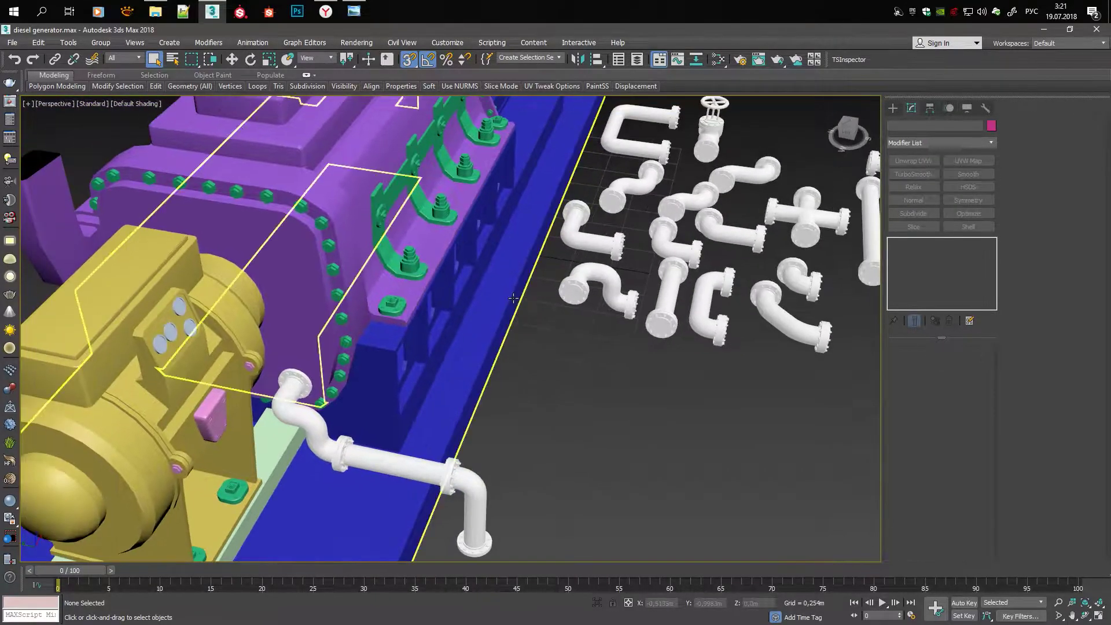
{"action": "middle_click_drag", "start_coordinate": [570, 343], "coordinate": [440, 405], "text": "alt"}
{"action": "scroll", "coordinate": [405, 434], "scroll_direction": "up", "scroll_amount": 3}
Mirror the horizontal pipe run Object022 across the Y axis with No Clone
{"action": "left_click", "coordinate": [355, 459]}
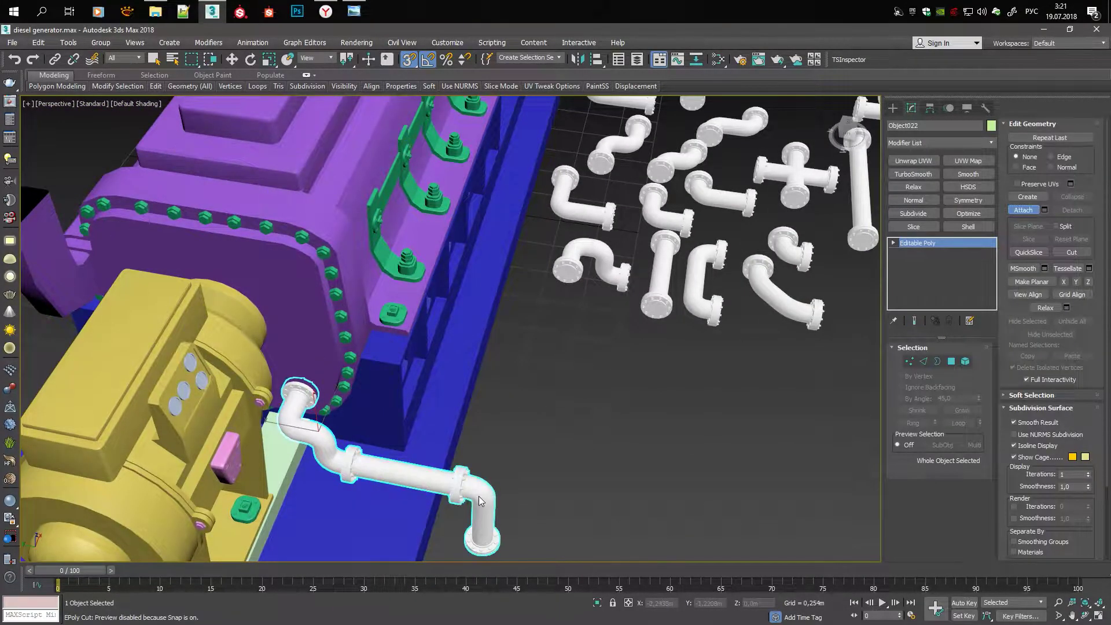
{"action": "scroll", "coordinate": [479, 502], "scroll_direction": "down", "scroll_amount": 3}
{"action": "middle_click_drag", "start_coordinate": [479, 501], "coordinate": [961, 182], "text": "alt"}
{"action": "left_click", "coordinate": [578, 61]}
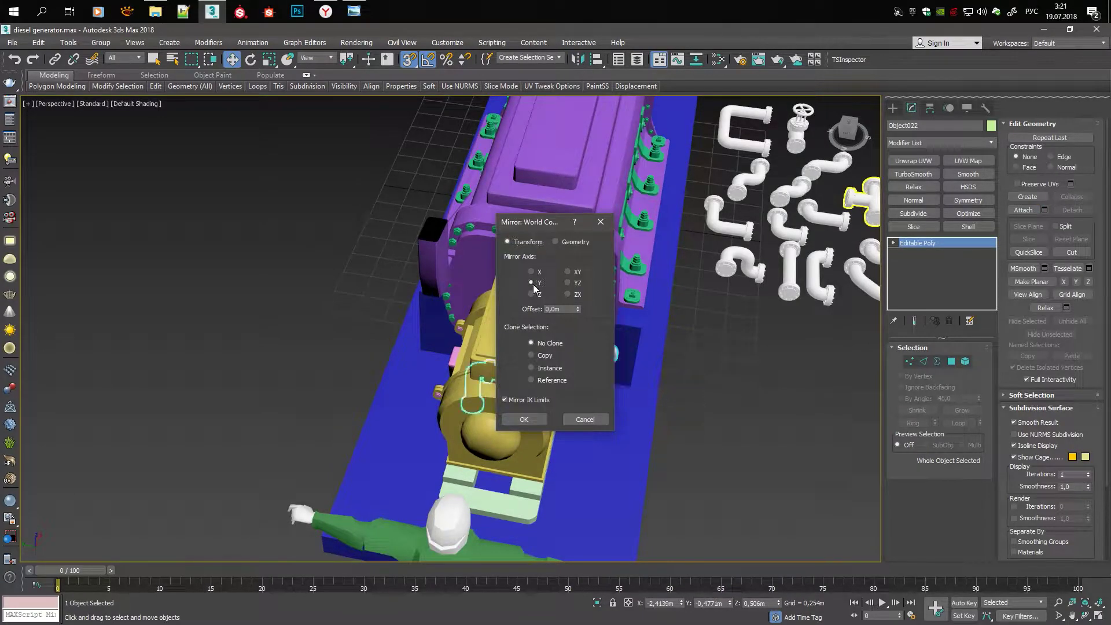
{"action": "left_click", "coordinate": [524, 419]}
{"action": "middle_click_drag", "start_coordinate": [449, 368], "coordinate": [486, 279], "text": "alt"}
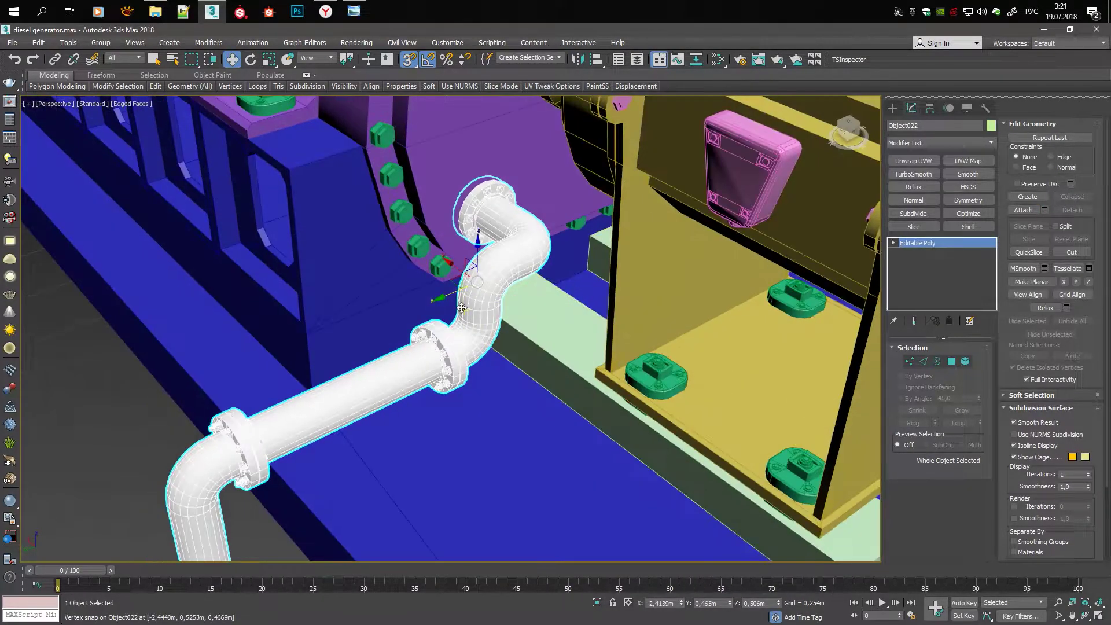
Inspect the mirrored pipe in the Top view, box-selecting its flange polygons
{"action": "key", "text": "4"}
{"action": "key", "text": "ctrl+a"}
{"action": "key", "text": "alt+w"}
{"action": "key", "text": "alt+w"}
{"action": "key", "text": "z"}
{"action": "scroll", "coordinate": [549, 547], "scroll_direction": "up", "scroll_amount": 5}
{"action": "key", "text": "q"}
{"action": "left_click_drag", "start_coordinate": [331, 163], "coordinate": [407, 450]}
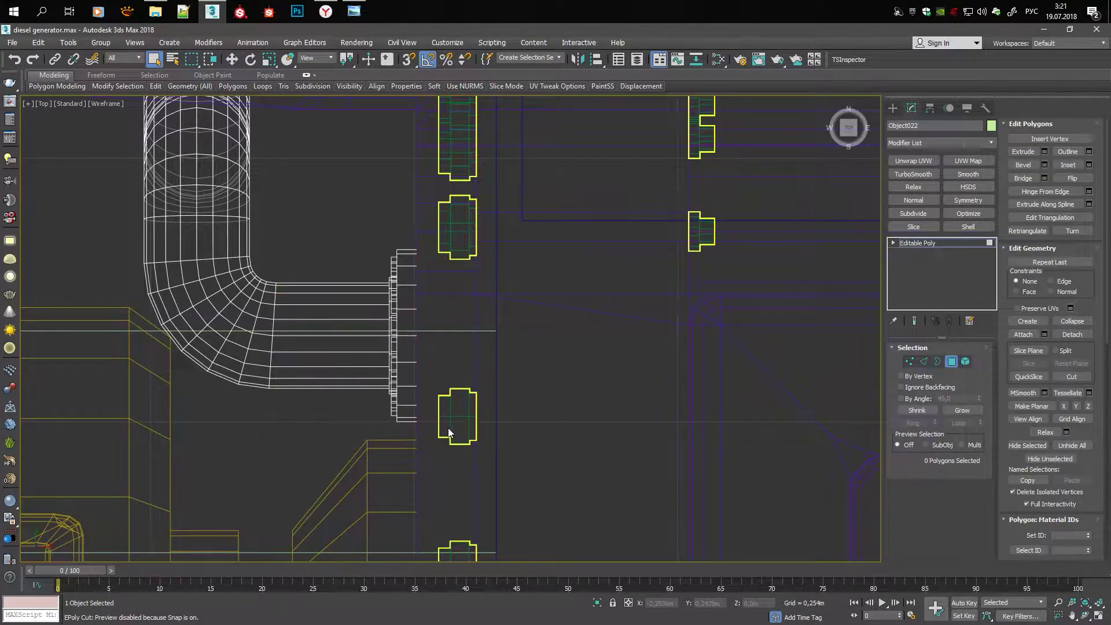
{"action": "key", "text": "p"}
{"action": "key", "text": "w"}
Orbit around the generator to review the mirrored pipe run
{"action": "mouse_move", "coordinate": [448, 433]}
{"action": "middle_mouse_down", "text": "alt"}
{"action": "mouse_move", "coordinate": [469, 393]}
{"action": "mouse_move", "coordinate": [524, 403]}
{"action": "mouse_move", "coordinate": [498, 328]}
{"action": "mouse_move", "coordinate": [582, 341]}
{"action": "mouse_move", "coordinate": [593, 307]}
{"action": "mouse_move", "coordinate": [550, 258]}
{"action": "mouse_move", "coordinate": [652, 266]}
{"action": "mouse_move", "coordinate": [592, 283]}
{"action": "mouse_move", "coordinate": [600, 272]}
{"action": "middle_mouse_up", "text": "alt"}
{"action": "scroll", "coordinate": [592, 307], "scroll_direction": "down", "scroll_amount": 3}
{"action": "scroll", "coordinate": [600, 278], "scroll_direction": "down", "scroll_amount": 3}
{"action": "scroll", "coordinate": [689, 419], "scroll_direction": "up", "scroll_amount": 5}
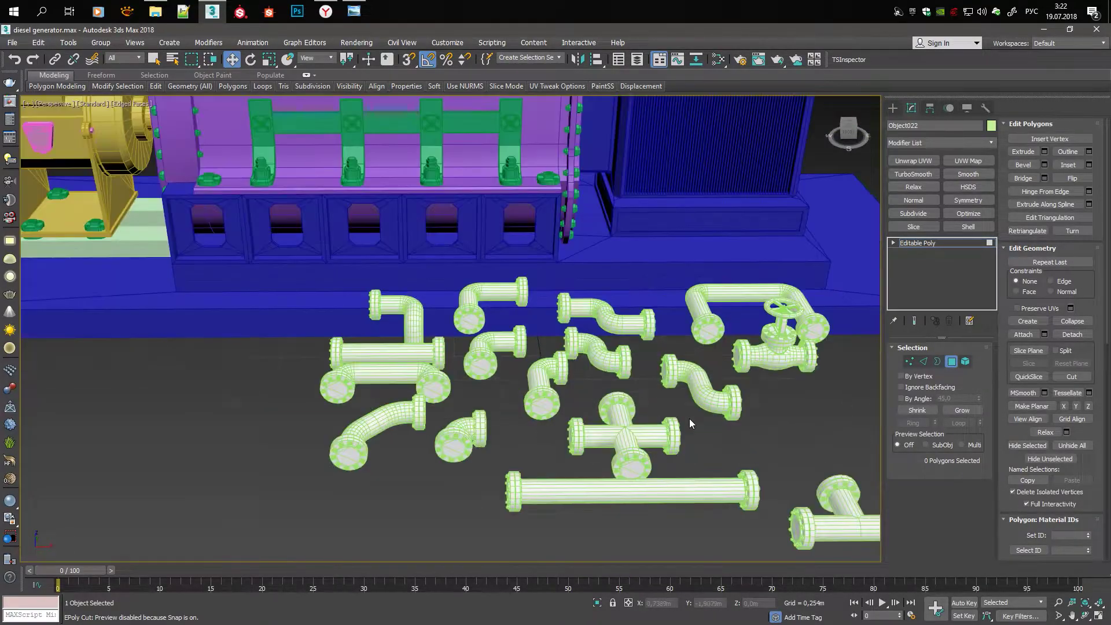
{"action": "scroll", "coordinate": [689, 423], "scroll_direction": "down", "scroll_amount": 3}
Select the flanged pipe piece and orbit in close to inspect it
{"action": "left_click", "coordinate": [648, 406]}
{"action": "scroll", "coordinate": [648, 406], "scroll_direction": "down", "scroll_amount": 2}
{"action": "middle_click_drag", "start_coordinate": [648, 406], "coordinate": [686, 457], "text": "alt"}
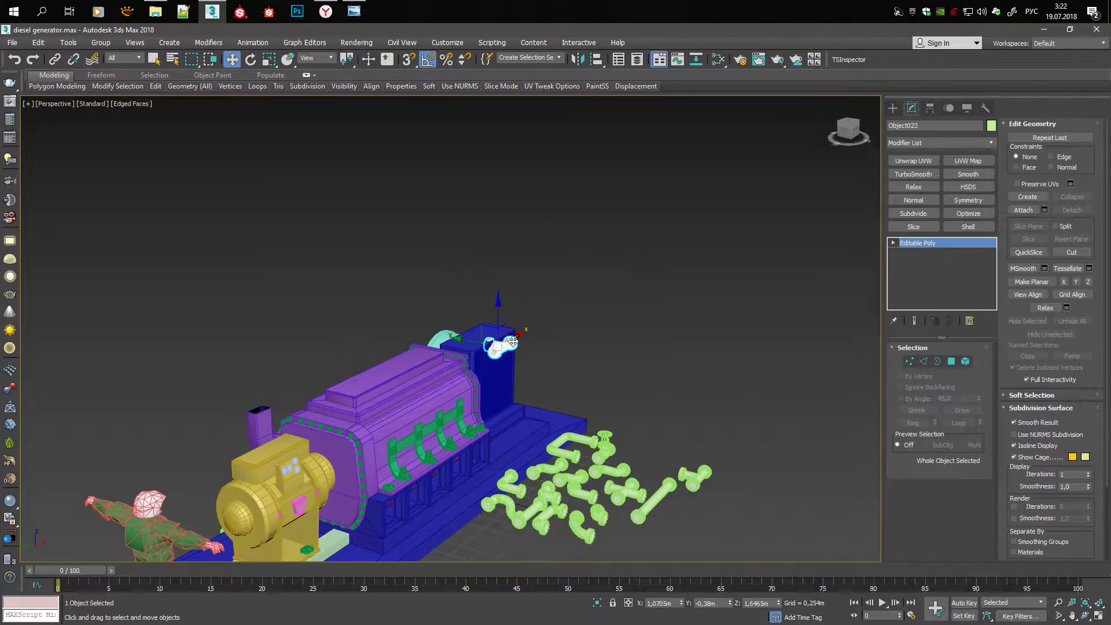
{"action": "scroll", "coordinate": [512, 342], "scroll_direction": "up", "scroll_amount": 8}
{"action": "middle_click_drag", "start_coordinate": [512, 342], "coordinate": [464, 338], "text": "alt"}
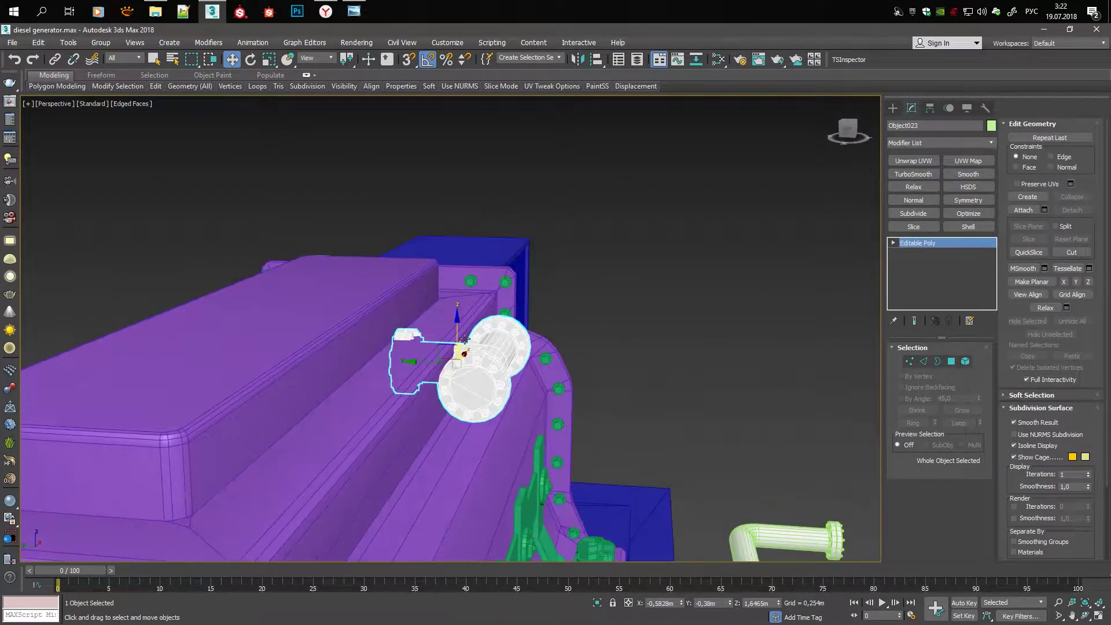
{"action": "mouse_move", "coordinate": [459, 265]}
{"action": "middle_mouse_down", "text": "alt"}
{"action": "mouse_move", "coordinate": [483, 296]}
{"action": "mouse_move", "coordinate": [536, 320]}
{"action": "mouse_move", "coordinate": [440, 347]}
{"action": "middle_mouse_up", "text": "alt"}
{"action": "scroll", "coordinate": [483, 295], "scroll_direction": "up", "scroll_amount": 4}
{"action": "key", "text": "e"}
{"action": "key", "text": "w"}
Draw a flat box vertex-snapped at the engine cover's step corner, converted to Editable Poly
{"action": "left_click", "coordinate": [412, 382]}
{"action": "key", "text": "2"}
{"action": "mouse_move", "coordinate": [412, 382]}
{"action": "middle_mouse_down", "text": "alt"}
{"action": "mouse_move", "coordinate": [425, 348]}
{"action": "mouse_move", "coordinate": [438, 395]}
{"action": "middle_mouse_up", "text": "alt"}
{"action": "key", "text": "b"}
{"action": "scroll", "coordinate": [438, 395], "scroll_direction": "up", "scroll_amount": 3}
{"action": "key", "text": "s"}
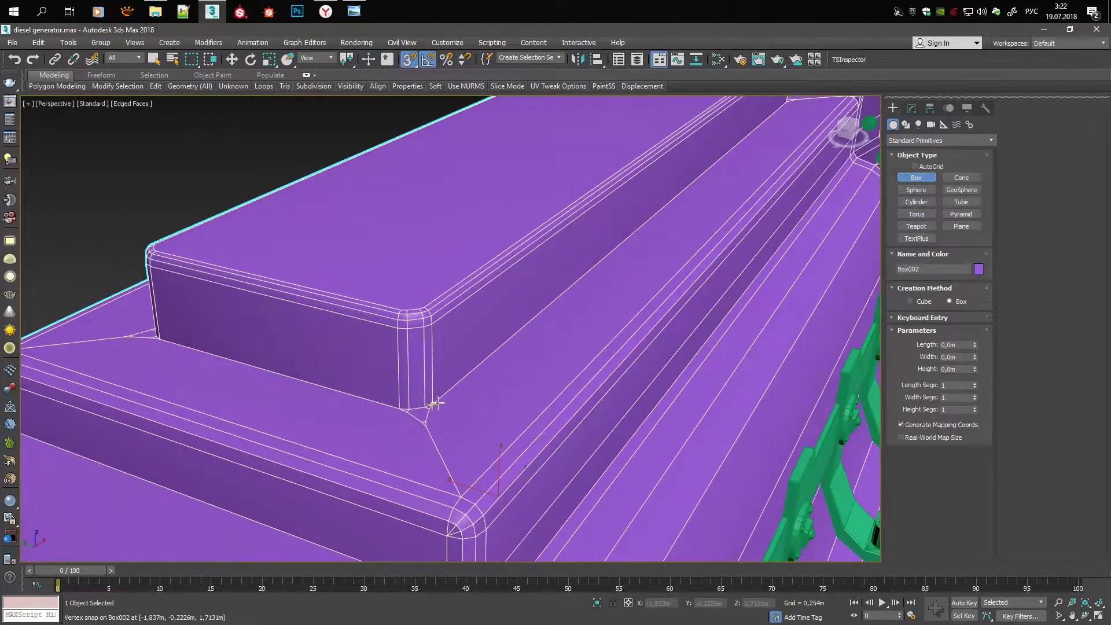
{"action": "left_click_drag", "start_coordinate": [459, 486], "coordinate": [434, 395]}
{"action": "key", "text": "s"}
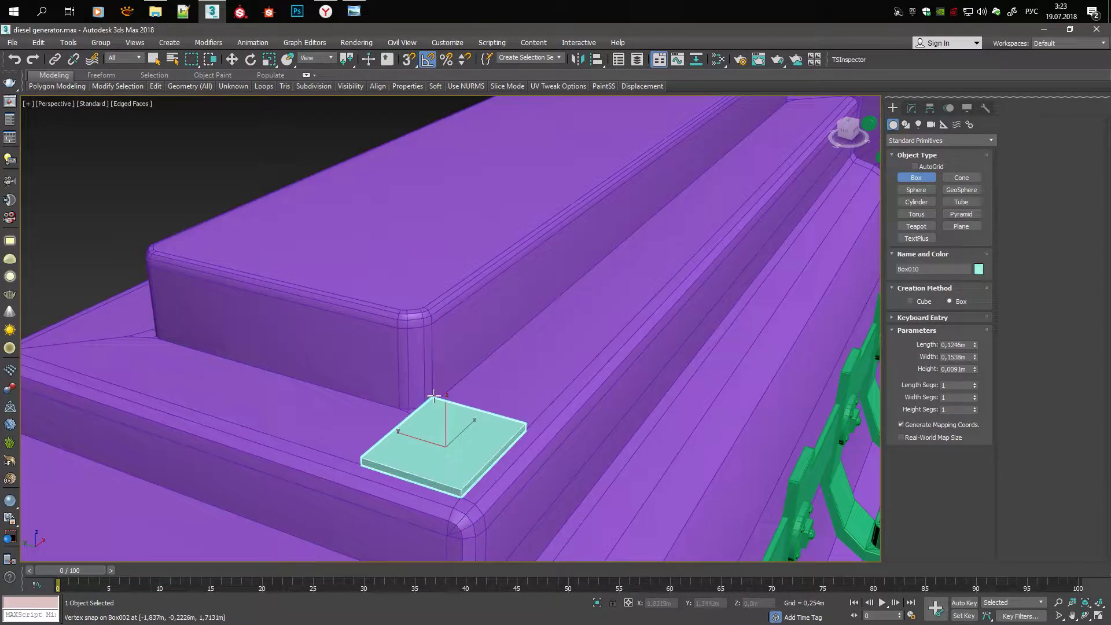
{"action": "right_click", "coordinate": [532, 357]}
{"action": "left_click", "coordinate": [677, 495]}
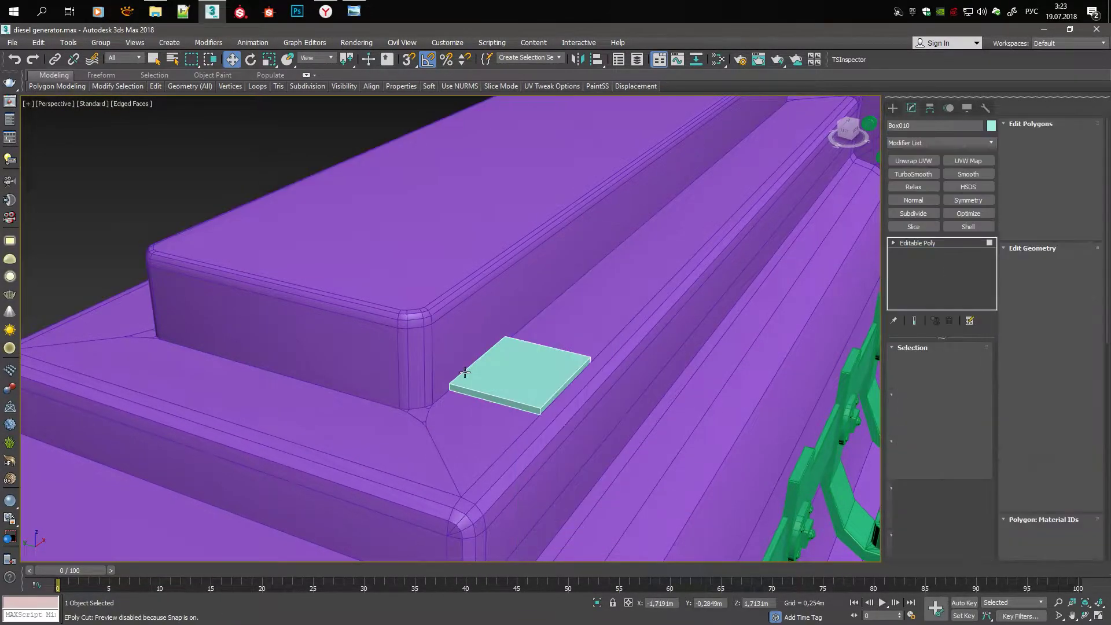
{"action": "key", "text": "2"}
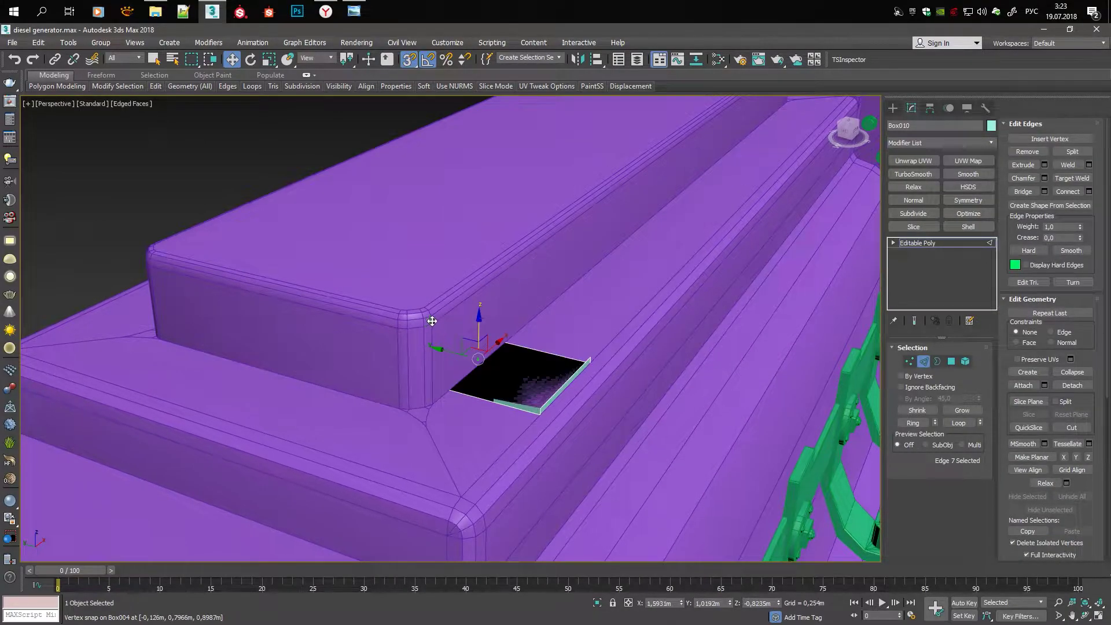
Select the wedge's bottom strip face and inspect the box from the front
{"action": "mouse_move", "coordinate": [432, 321]}
{"action": "middle_mouse_down", "text": "alt"}
{"action": "mouse_move", "coordinate": [496, 318]}
{"action": "mouse_move", "coordinate": [583, 355]}
{"action": "mouse_move", "coordinate": [497, 324]}
{"action": "mouse_move", "coordinate": [449, 347]}
{"action": "middle_mouse_up", "text": "alt"}
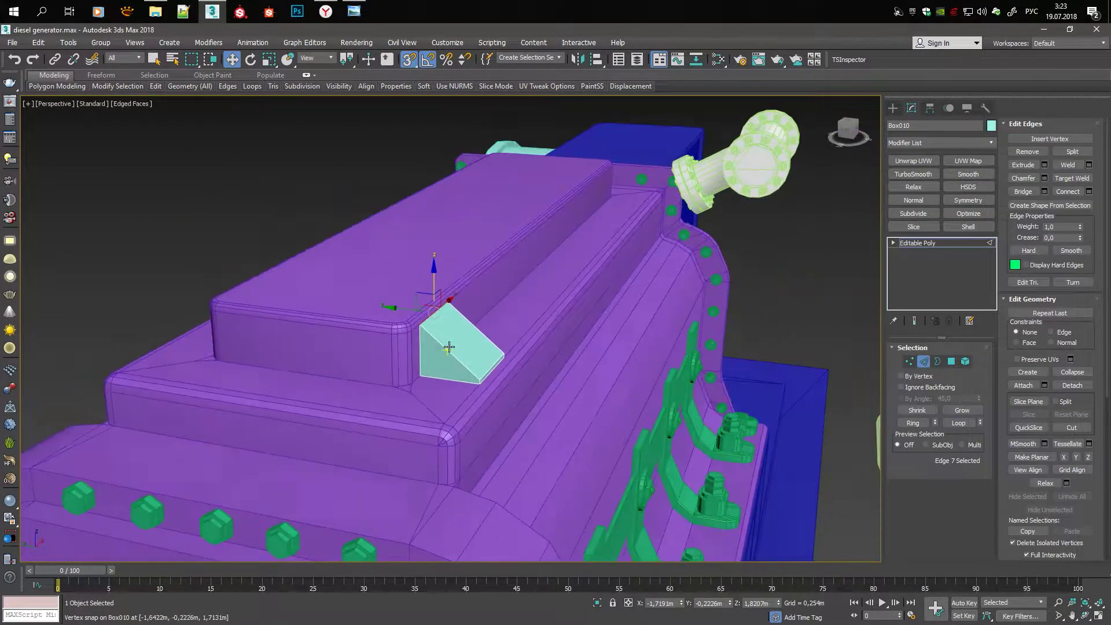
{"action": "scroll", "coordinate": [449, 348], "scroll_direction": "up", "scroll_amount": 4}
{"action": "key", "text": "4"}
{"action": "left_click", "coordinate": [503, 394]}
{"action": "key", "text": "2"}
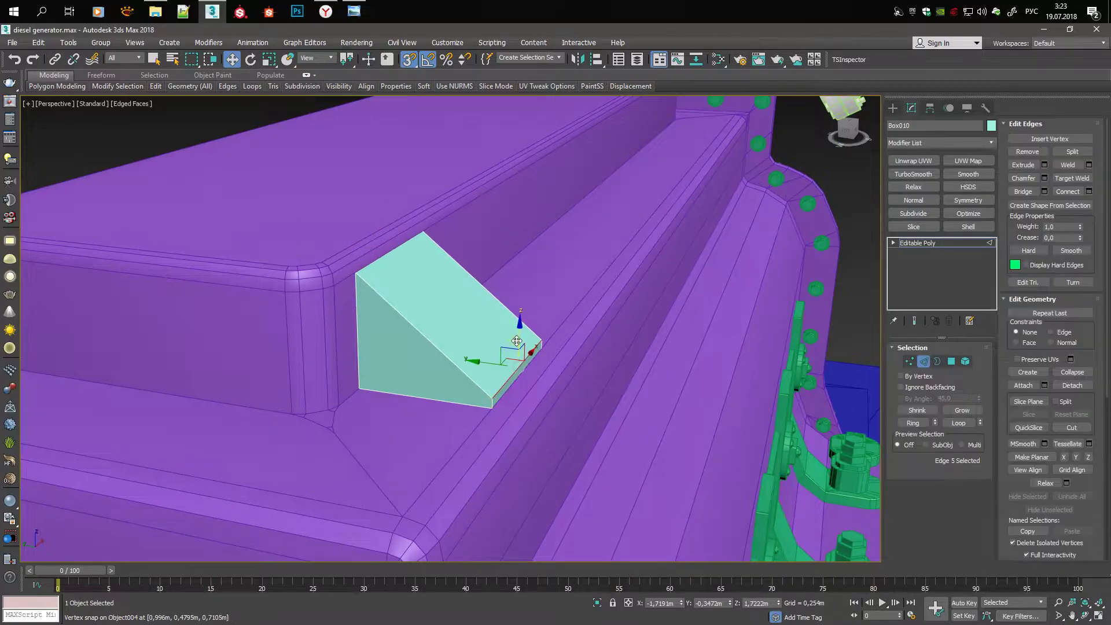
{"action": "middle_click_drag", "start_coordinate": [494, 413], "coordinate": [446, 363], "text": "alt"}
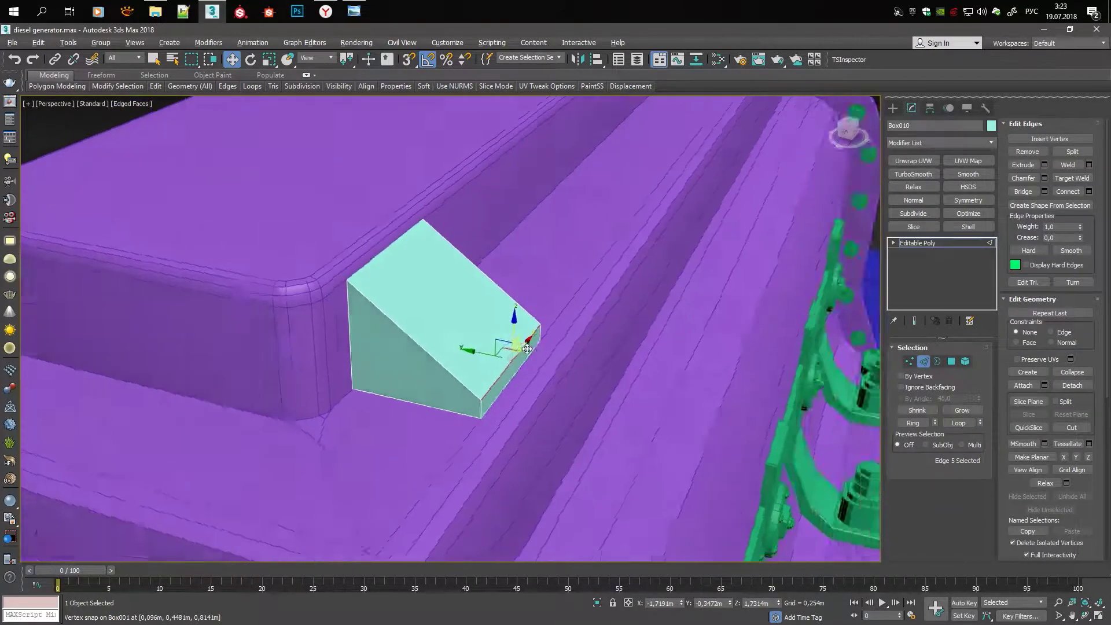
{"action": "middle_click_drag", "start_coordinate": [517, 331], "coordinate": [516, 262], "text": "alt"}
{"action": "key", "text": "1"}
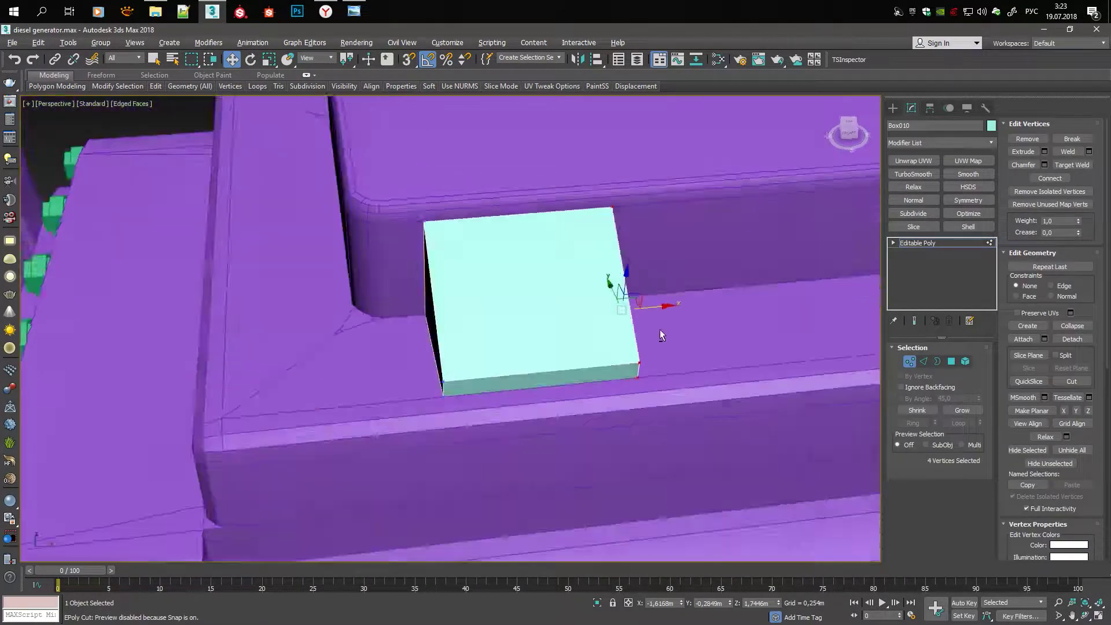
{"action": "scroll", "coordinate": [662, 336], "scroll_direction": "down", "scroll_amount": 5}
Frame the T-pipe in the top view and adjust its rotation over the cyan wedge
{"action": "middle_click_drag", "start_coordinate": [662, 336], "coordinate": [520, 289], "text": "alt"}
{"action": "left_click", "coordinate": [746, 232]}
{"action": "key", "text": "alt+w"}
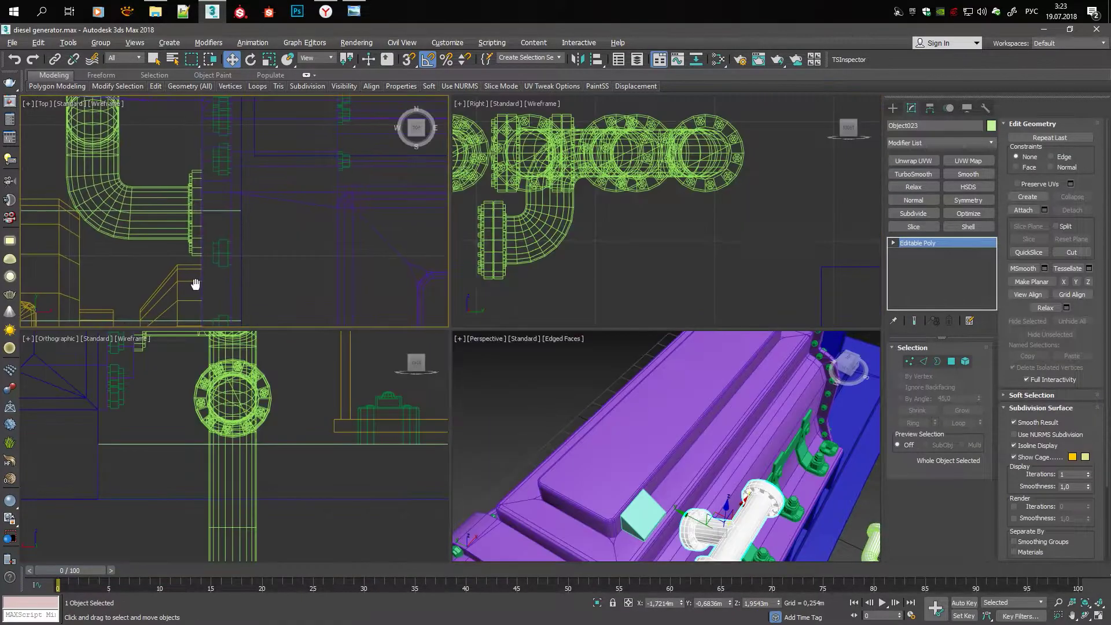
{"action": "key", "text": "alt+w"}
{"action": "key", "text": "z"}
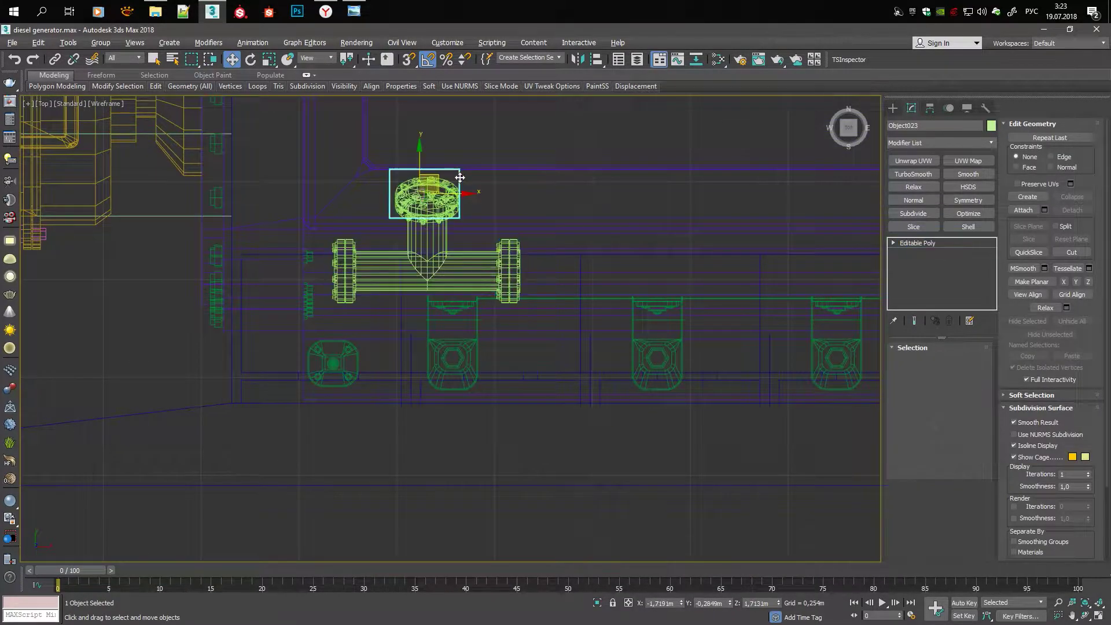
{"action": "left_click", "coordinate": [460, 177]}
{"action": "key", "text": "p"}
{"action": "middle_click_drag", "start_coordinate": [501, 198], "coordinate": [544, 220], "text": "alt"}
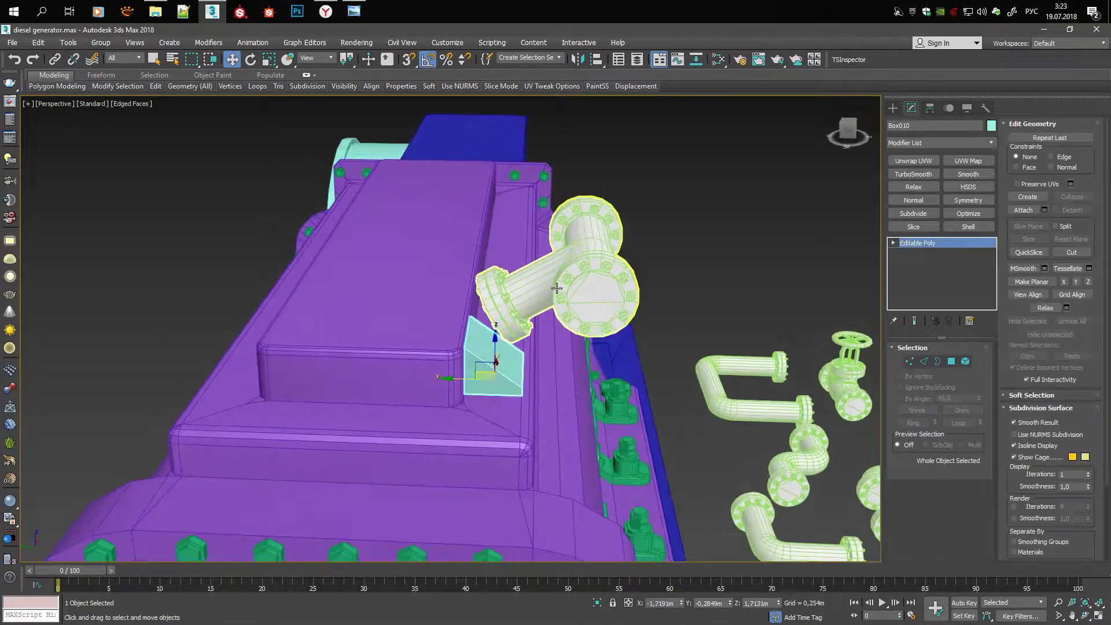
{"action": "left_click", "coordinate": [549, 225]}
{"action": "key", "text": "e"}
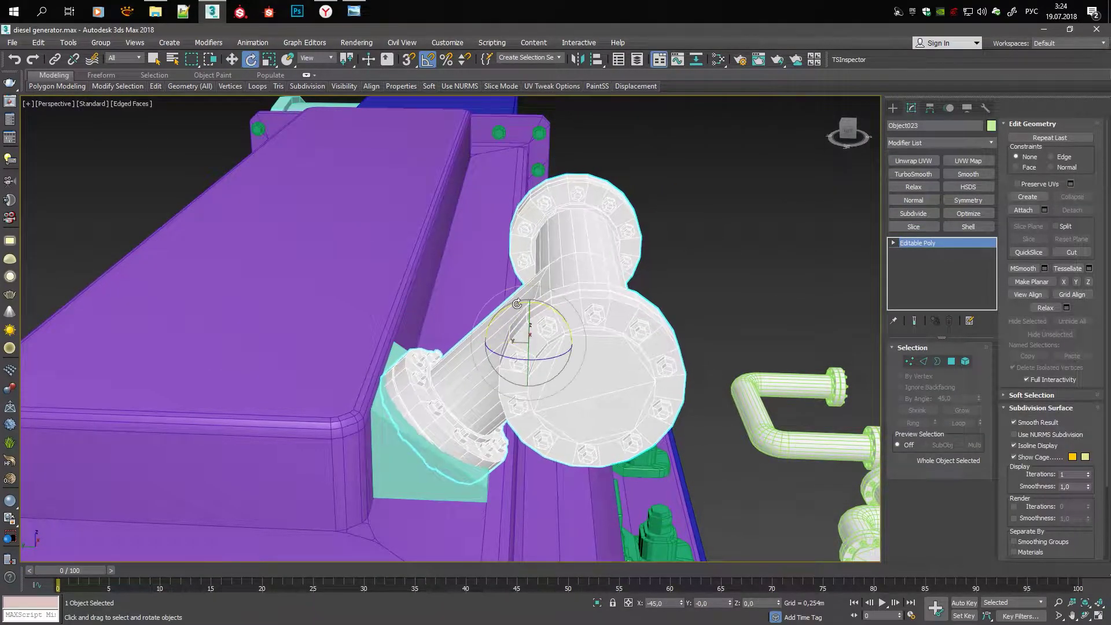
{"action": "mouse_move", "coordinate": [509, 324]}
{"action": "middle_mouse_down", "text": "alt"}
{"action": "mouse_move", "coordinate": [559, 326]}
{"action": "mouse_move", "coordinate": [495, 319]}
{"action": "middle_mouse_up", "text": "alt"}
{"action": "key", "text": "w"}
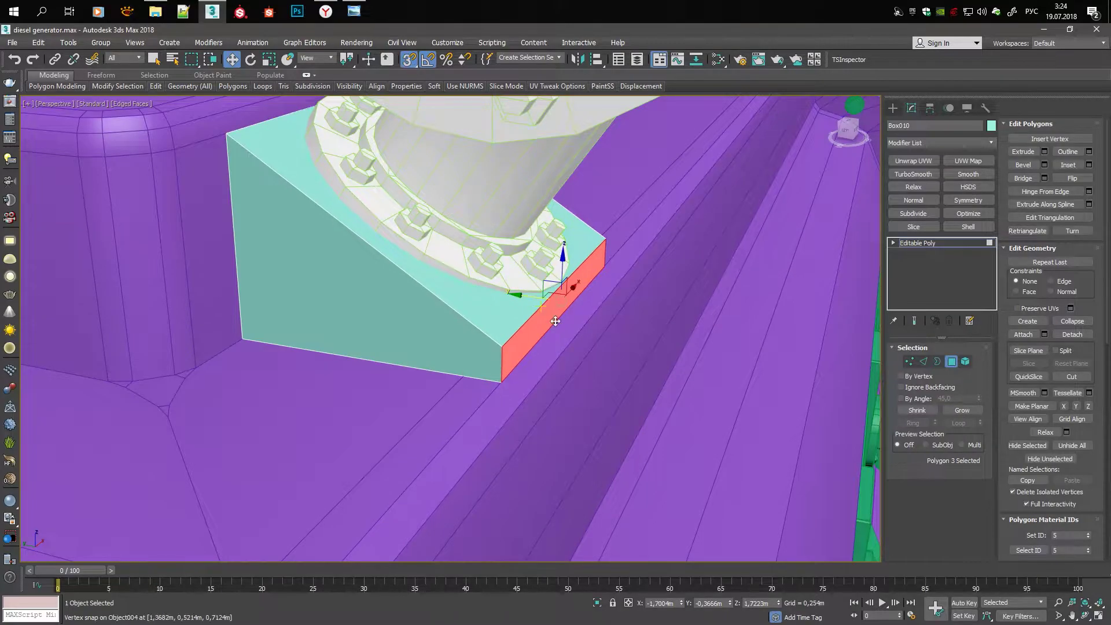
Inset the support's triangular side faces to form framed panels
{"action": "mouse_move", "coordinate": [555, 321]}
{"action": "middle_mouse_down", "text": "alt"}
{"action": "mouse_move", "coordinate": [541, 311]}
{"action": "mouse_move", "coordinate": [559, 283]}
{"action": "middle_mouse_up", "text": "alt"}
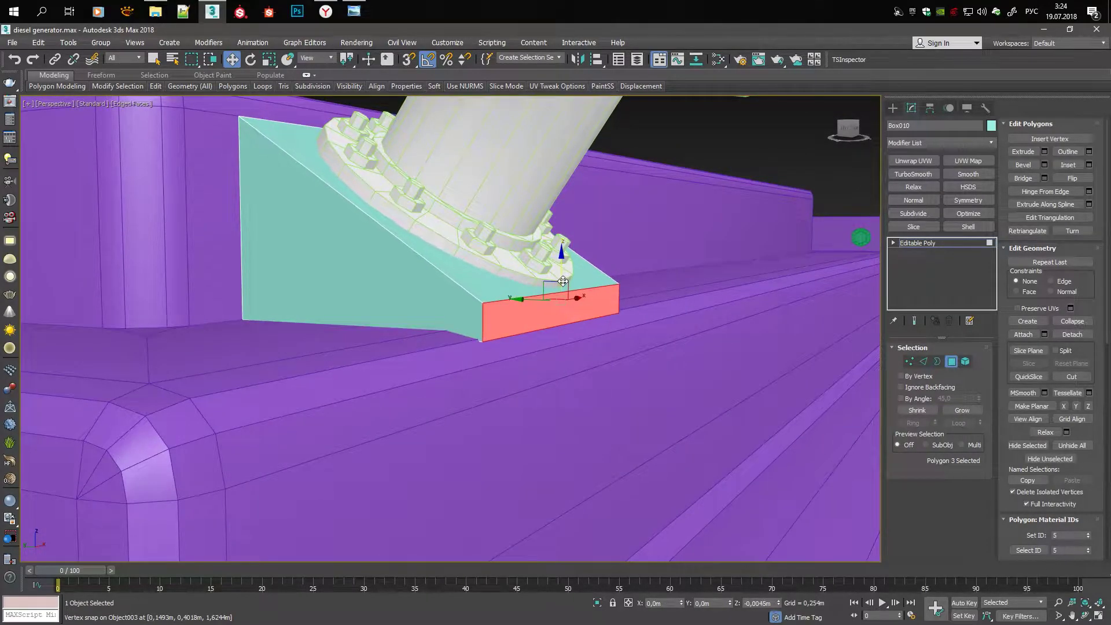
{"action": "mouse_move", "coordinate": [544, 278]}
{"action": "middle_mouse_down", "text": "alt"}
{"action": "mouse_move", "coordinate": [550, 292]}
{"action": "mouse_move", "coordinate": [446, 310]}
{"action": "mouse_move", "coordinate": [474, 342]}
{"action": "middle_mouse_up", "text": "alt"}
{"action": "scroll", "coordinate": [550, 293], "scroll_direction": "down", "scroll_amount": 5}
{"action": "key", "text": "F3"}
{"action": "scroll", "coordinate": [431, 329], "scroll_direction": "up", "scroll_amount": 5}
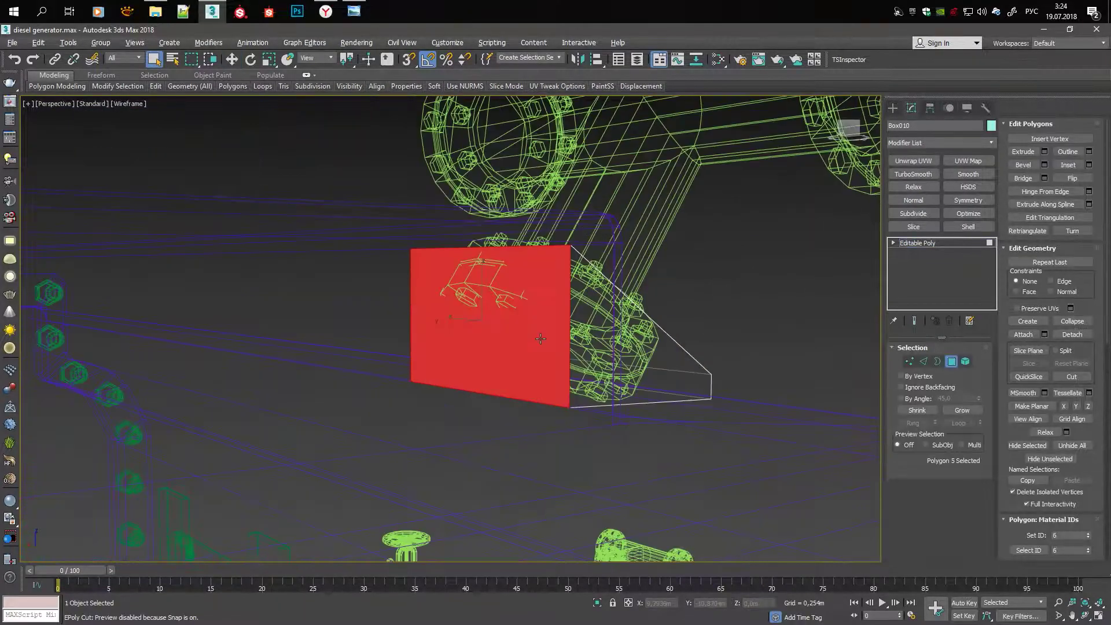
{"action": "key", "text": "F3"}
{"action": "scroll", "coordinate": [520, 350], "scroll_direction": "up", "scroll_amount": 4}
{"action": "left_click", "coordinate": [1084, 165]}
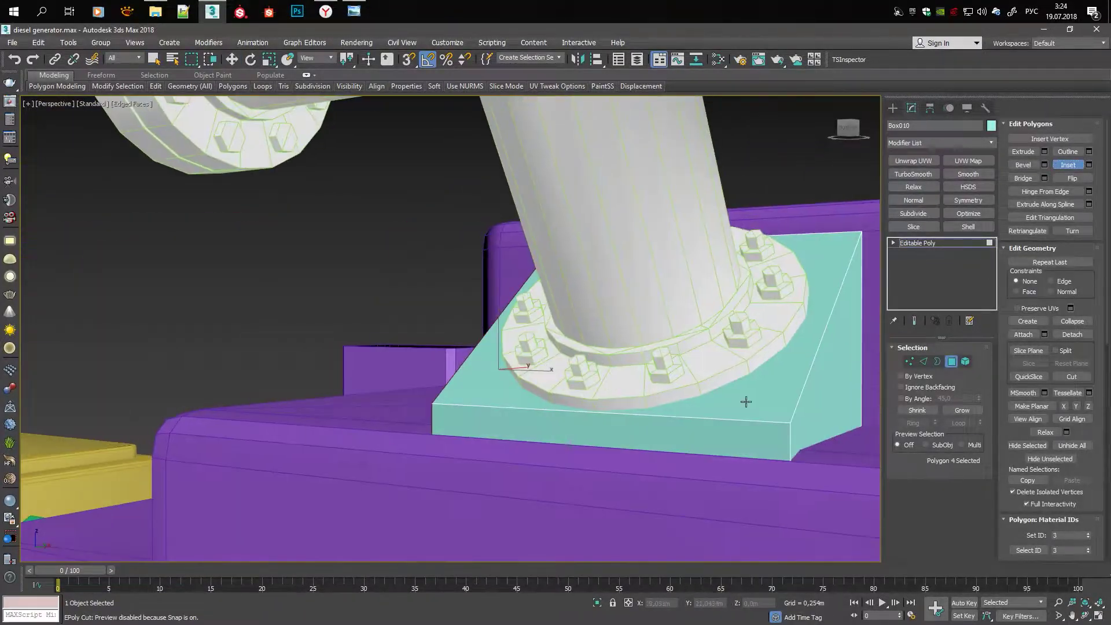
{"action": "middle_click_drag", "start_coordinate": [745, 400], "coordinate": [609, 339], "text": "alt"}
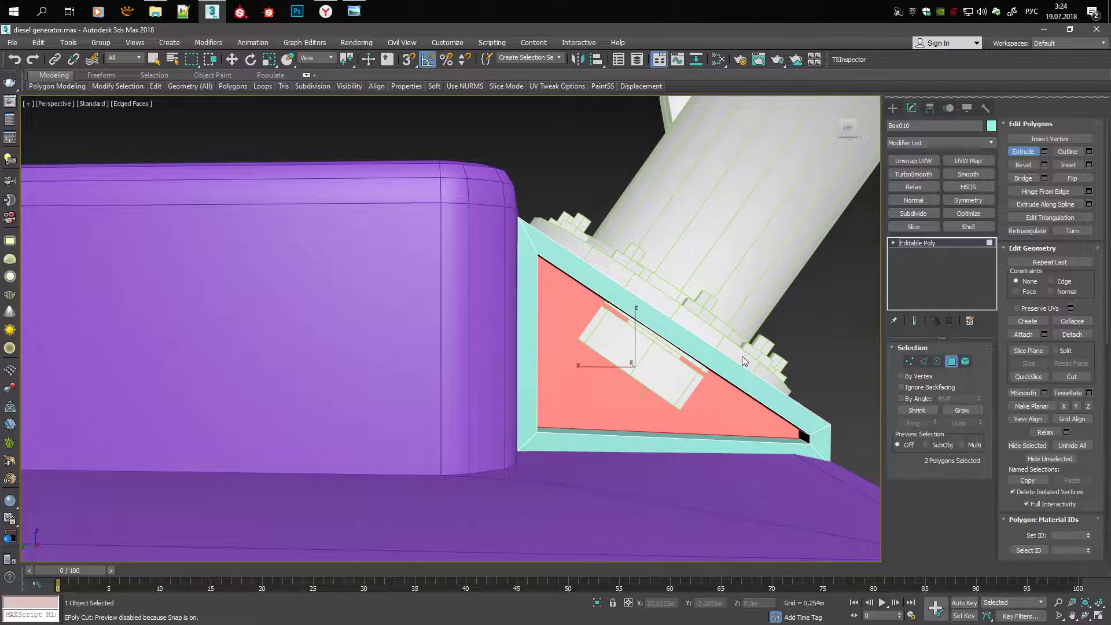
{"action": "scroll", "coordinate": [744, 361], "scroll_direction": "down", "scroll_amount": 4}
{"action": "scroll", "coordinate": [585, 395], "scroll_direction": "up", "scroll_amount": 4}
{"action": "mouse_move", "coordinate": [665, 376]}
{"action": "middle_mouse_down", "text": "alt"}
{"action": "mouse_move", "coordinate": [548, 414]}
{"action": "mouse_move", "coordinate": [672, 466]}
{"action": "mouse_move", "coordinate": [615, 397]}
{"action": "mouse_move", "coordinate": [550, 348]}
{"action": "middle_mouse_up", "text": "alt"}
{"action": "scroll", "coordinate": [586, 396], "scroll_direction": "down", "scroll_amount": 4}
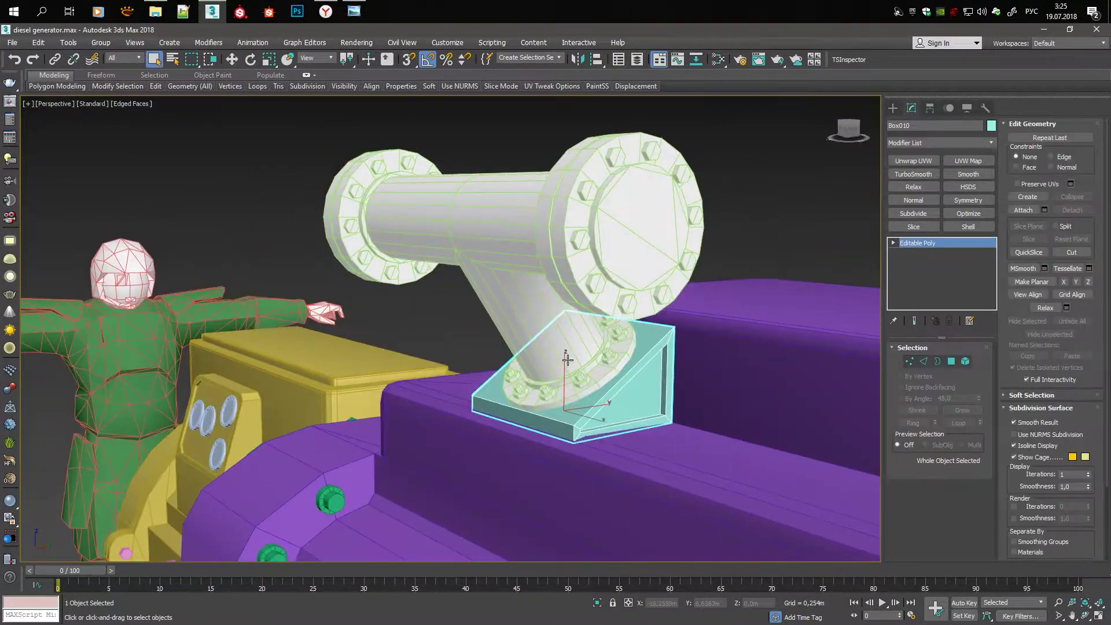
Isolate the pipe's base flange faces, detach them as Object024, and set its pivot
{"action": "scroll", "coordinate": [550, 347], "scroll_direction": "up", "scroll_amount": 3}
{"action": "key", "text": "F3"}
{"action": "left_click", "coordinate": [502, 289]}
{"action": "left_click", "coordinate": [428, 243], "text": "alt"}
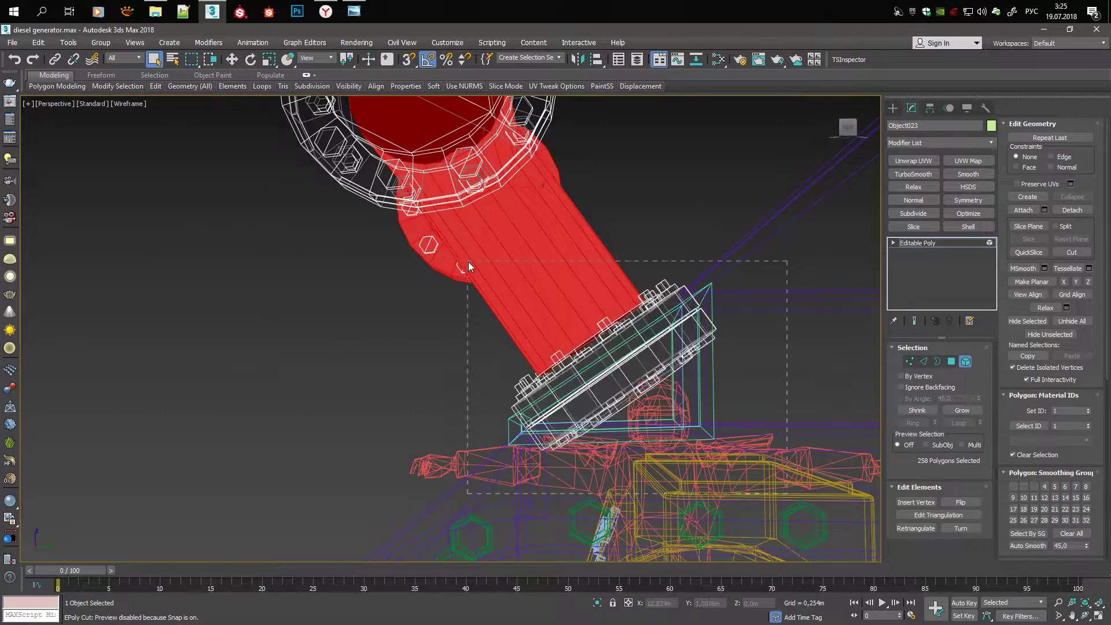
{"action": "left_click", "coordinate": [466, 255], "text": "alt"}
{"action": "middle_click_drag", "start_coordinate": [466, 255], "coordinate": [682, 356], "text": "alt"}
{"action": "left_click", "coordinate": [930, 107]}
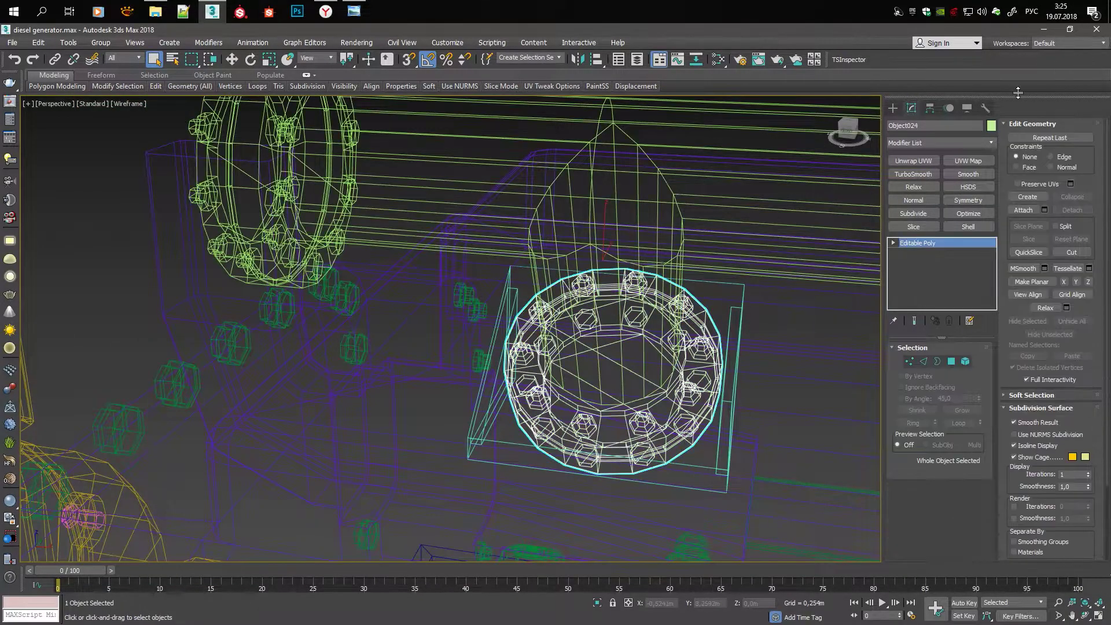
{"action": "left_click", "coordinate": [939, 188]}
{"action": "left_click", "coordinate": [911, 107]}
Tilt the detached flange 15° and check its seating in the enlarged Right view
{"action": "key", "text": "F3"}
{"action": "key", "text": "e"}
{"action": "left_click_drag", "start_coordinate": [596, 278], "coordinate": [615, 298]}
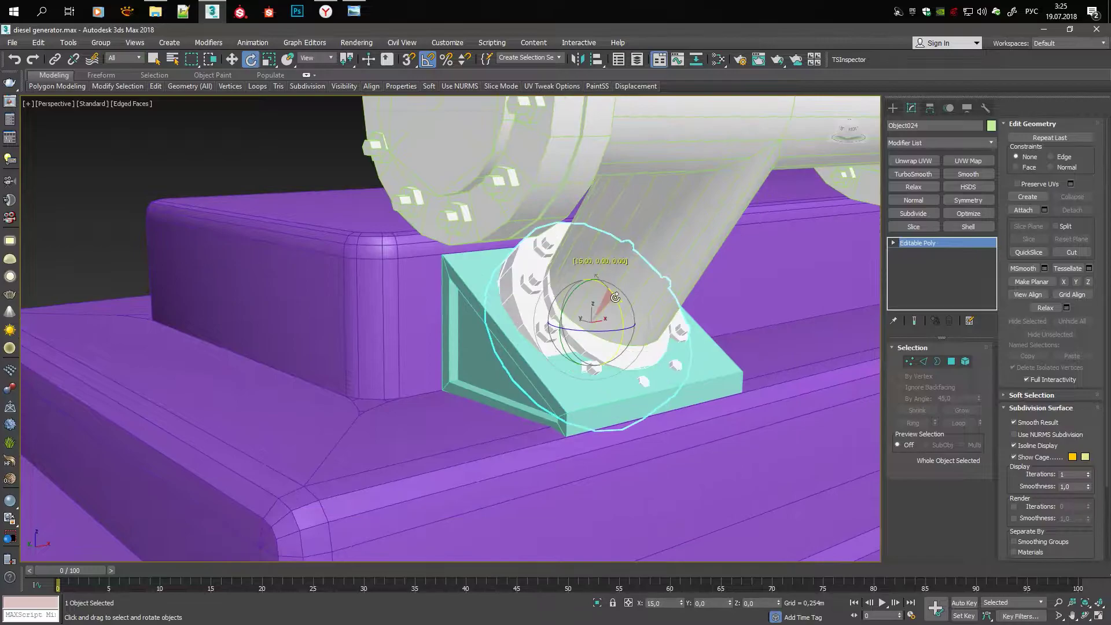
{"action": "key", "text": "4"}
{"action": "key", "text": "alt+w"}
{"action": "key", "text": "alt+w"}
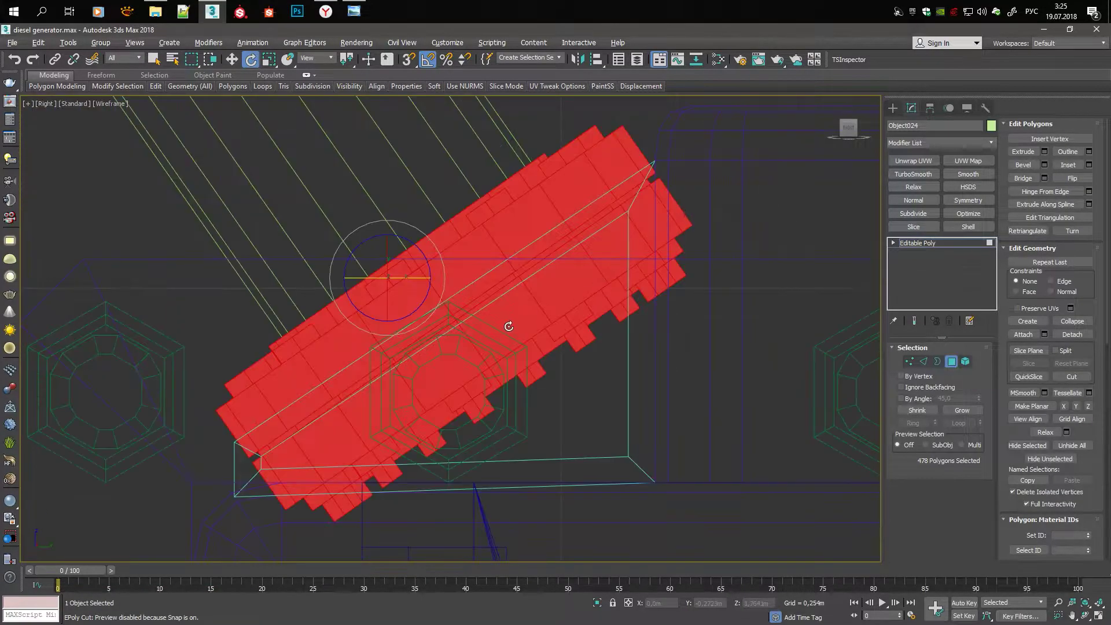
{"action": "key", "text": "q"}
{"action": "scroll", "coordinate": [616, 238], "scroll_direction": "down", "scroll_amount": 2}
{"action": "left_click_drag", "start_coordinate": [857, 125], "coordinate": [876, 109]}
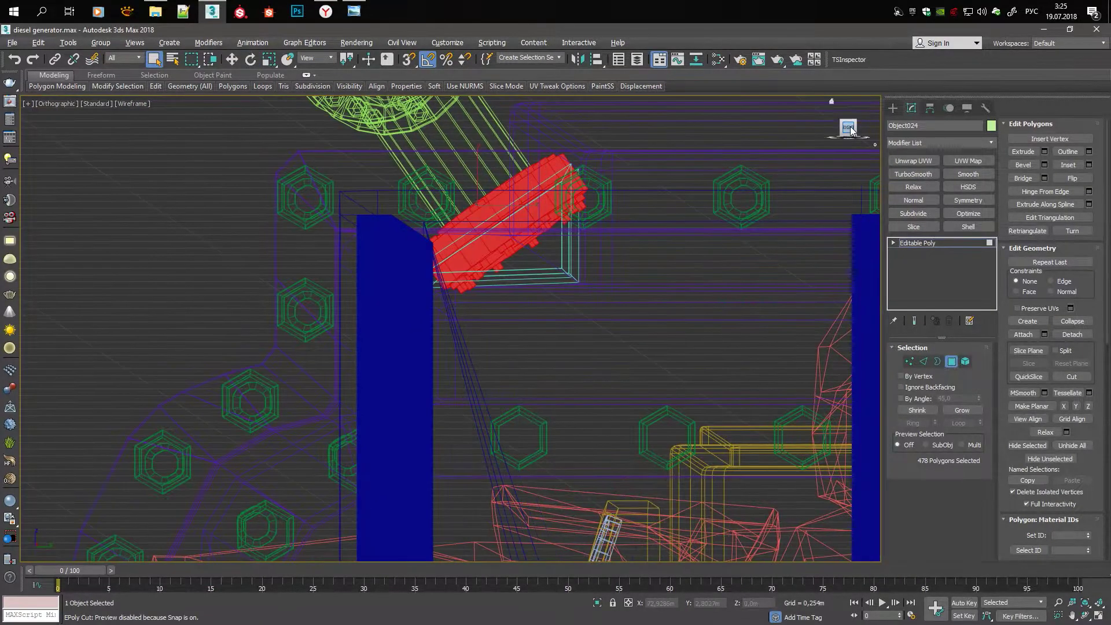
{"action": "scroll", "coordinate": [593, 241], "scroll_direction": "up", "scroll_amount": 4}
{"action": "left_click_drag", "start_coordinate": [599, 168], "coordinate": [714, 282]}
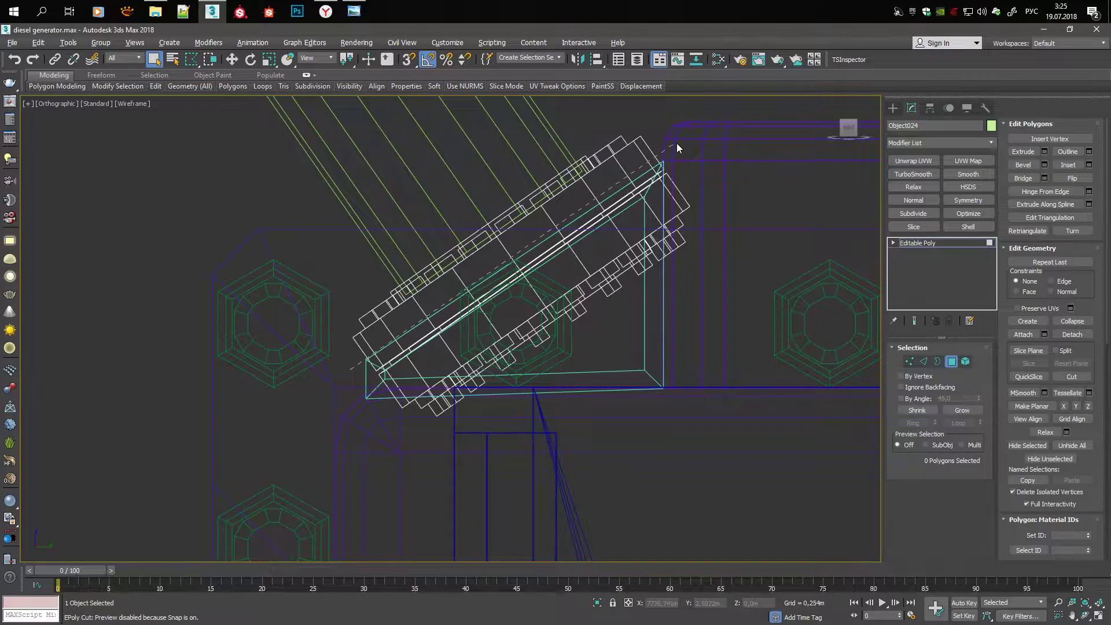
{"action": "left_click", "coordinate": [353, 373]}
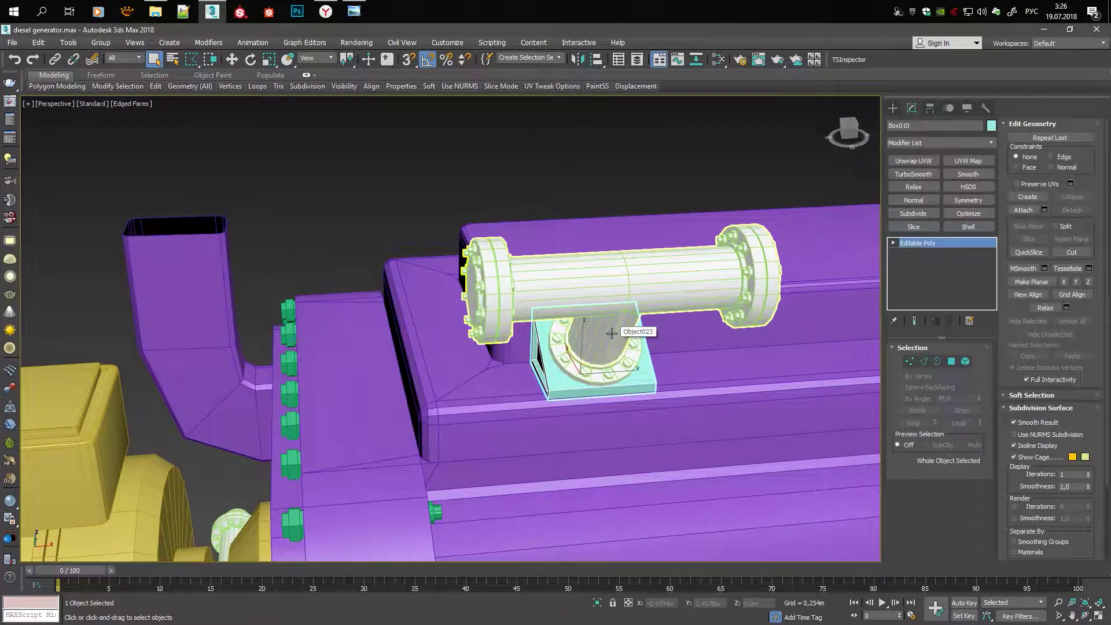
Clone the pipe section and its support as a copy along the engine top
{"action": "left_click", "coordinate": [612, 333]}
{"action": "key", "text": "z"}
{"action": "middle_click_drag", "start_coordinate": [637, 409], "coordinate": [570, 353], "text": "alt"}
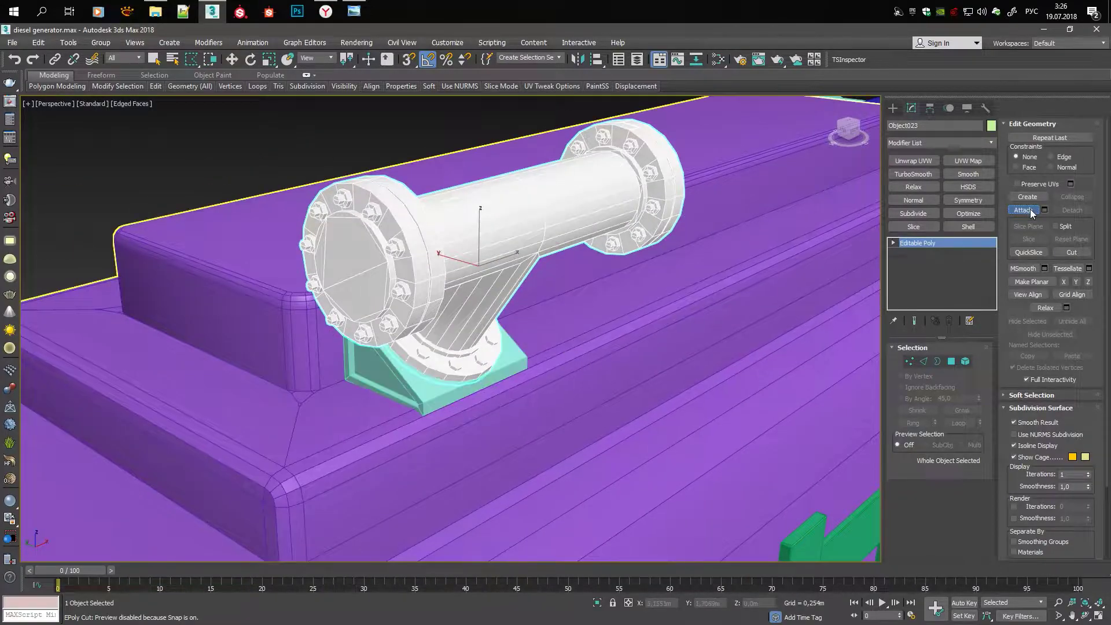
{"action": "middle_click_drag", "start_coordinate": [521, 289], "coordinate": [360, 318], "text": "alt"}
{"action": "left_click", "coordinate": [324, 345], "text": "ctrl"}
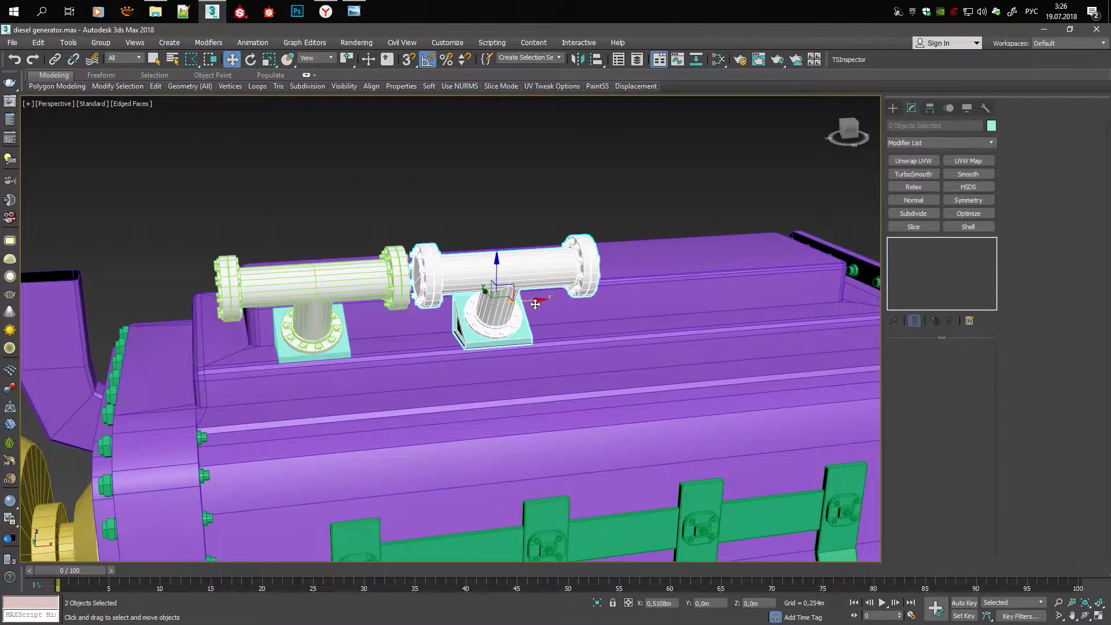
{"action": "left_click", "coordinate": [557, 379]}
{"action": "key", "text": "z"}
{"action": "key", "text": "F3"}
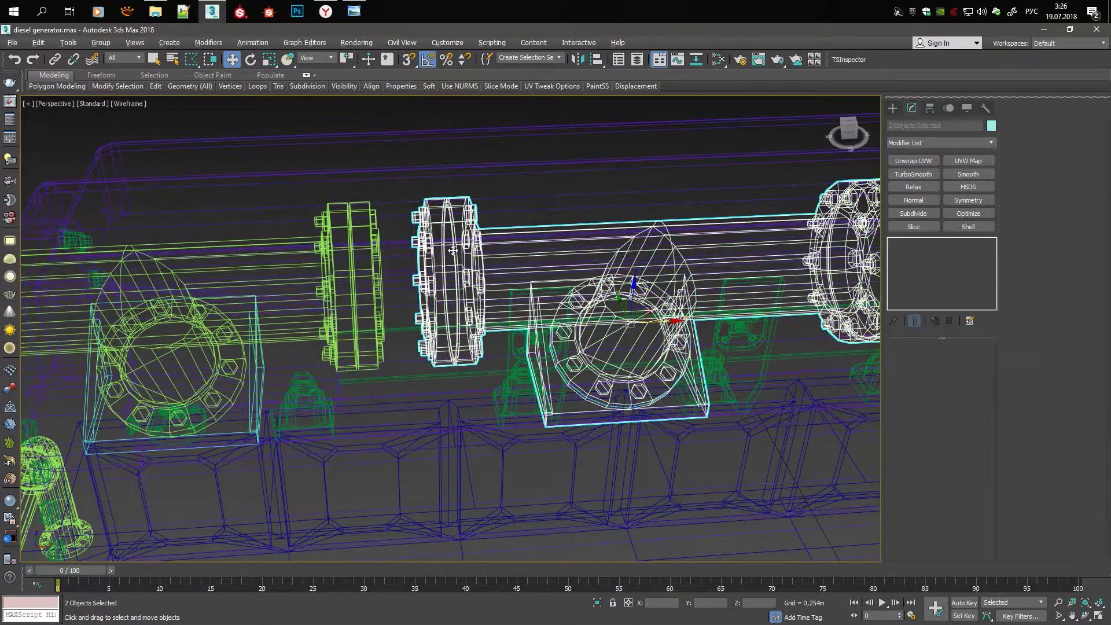
Select the copied base flange at element level, undoing a stray change
{"action": "left_click", "coordinate": [460, 276]}
{"action": "key", "text": "5"}
{"action": "key", "text": "F3"}
{"action": "key", "text": "F3"}
{"action": "key", "text": "alt+c"}
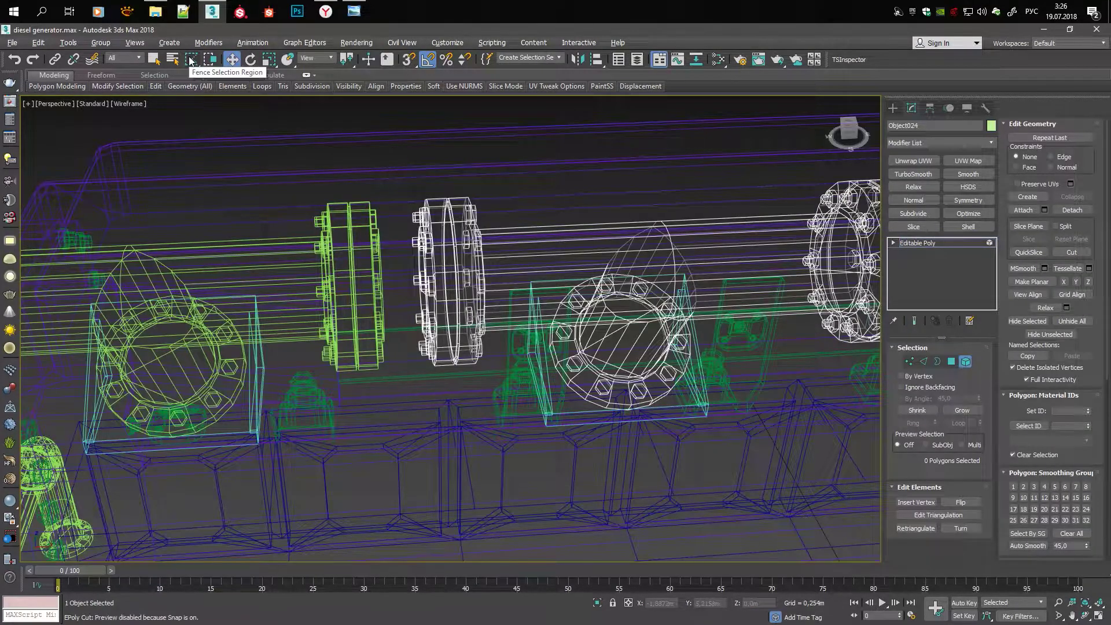
{"action": "key", "text": "ctrl+z"}
{"action": "key", "text": "F3"}
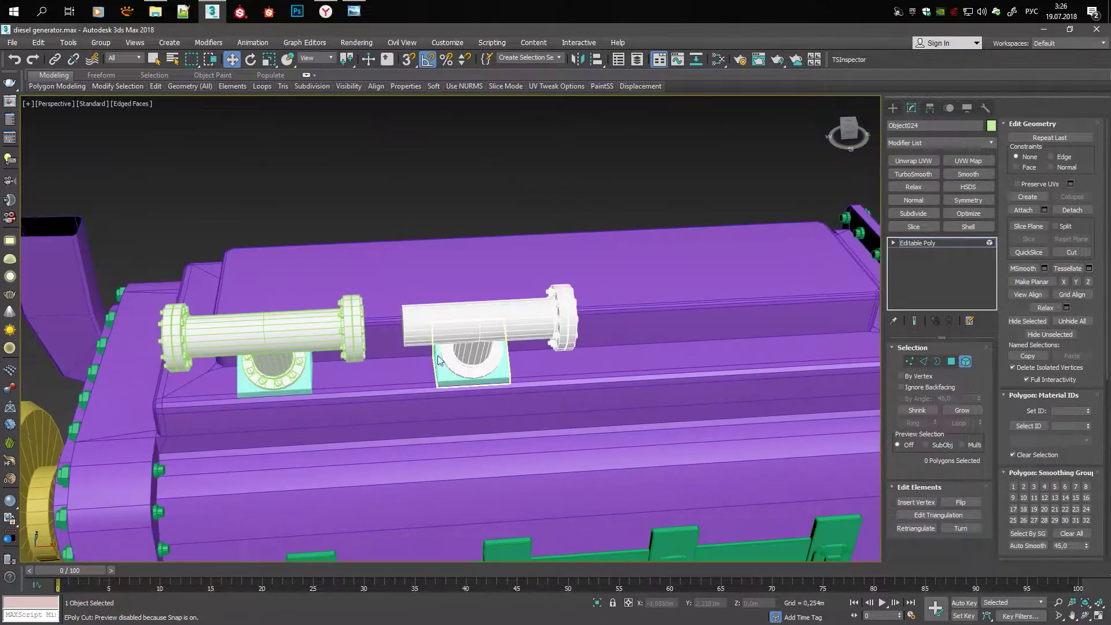
{"action": "scroll", "coordinate": [427, 305], "scroll_direction": "up", "scroll_amount": 3}
{"action": "scroll", "coordinate": [426, 305], "scroll_direction": "up", "scroll_amount": 2}
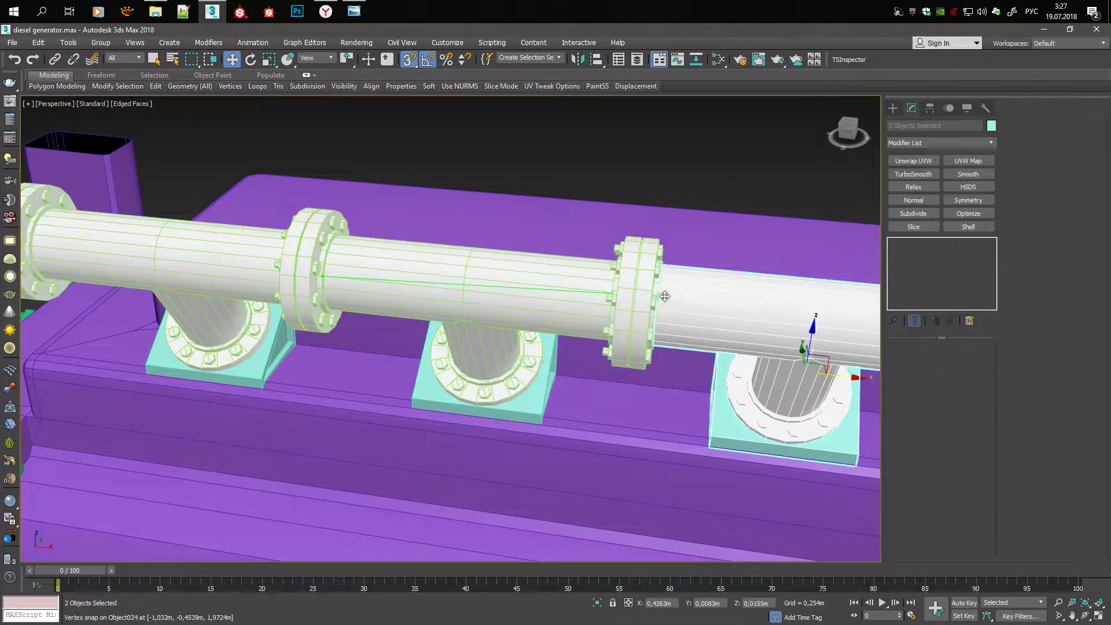
Copy two more pipe sections further along the manifold
{"action": "left_click_drag", "start_coordinate": [426, 288], "coordinate": [666, 301], "text": "shift"}
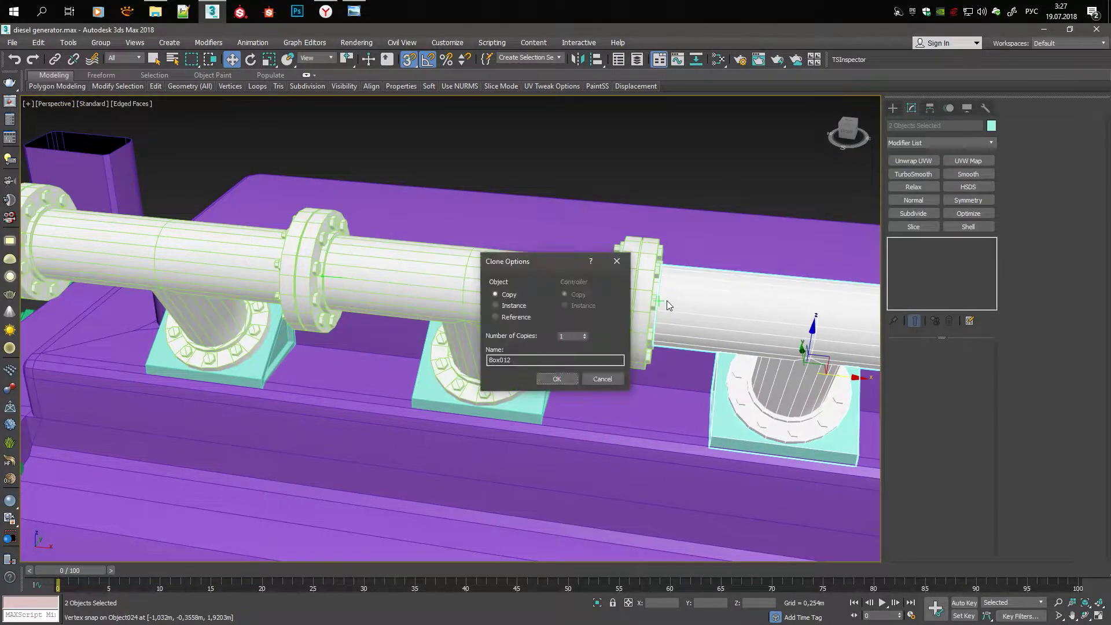
{"action": "left_click", "coordinate": [546, 379]}
{"action": "scroll", "coordinate": [545, 370], "scroll_direction": "down", "scroll_amount": 5}
{"action": "middle_click_drag", "start_coordinate": [545, 371], "coordinate": [548, 339], "text": "alt"}
{"action": "scroll", "coordinate": [548, 339], "scroll_direction": "up", "scroll_amount": 5}
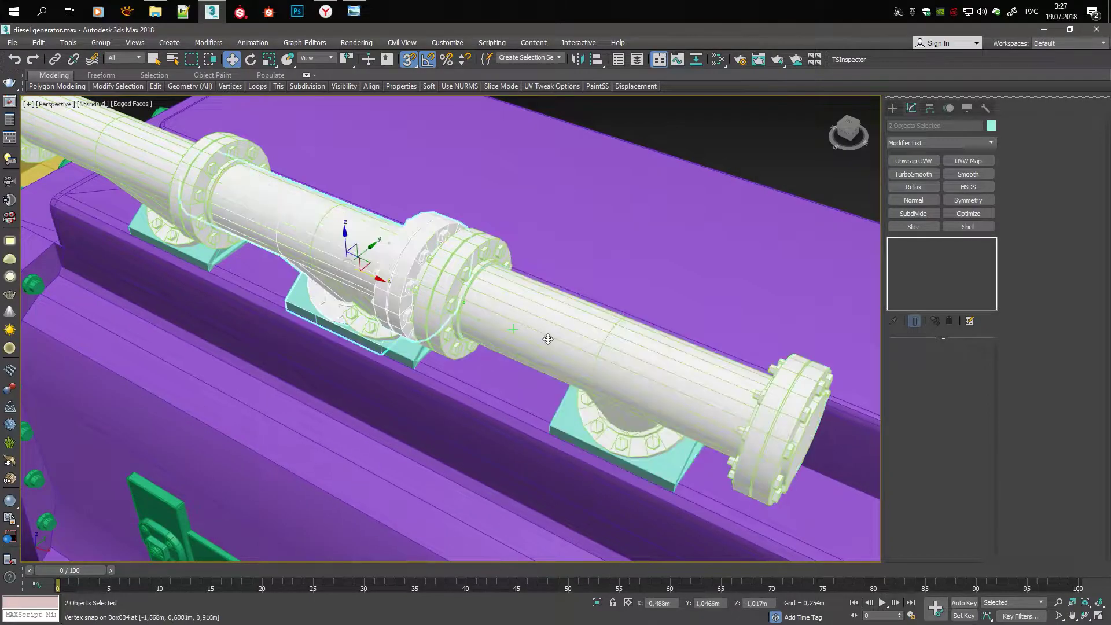
{"action": "scroll", "coordinate": [547, 339], "scroll_direction": "down", "scroll_amount": 3}
{"action": "left_click_drag", "start_coordinate": [548, 339], "coordinate": [613, 324], "text": "shift"}
{"action": "left_click", "coordinate": [546, 380]}
{"action": "scroll", "coordinate": [545, 370], "scroll_direction": "up", "scroll_amount": 5}
{"action": "scroll", "coordinate": [584, 366], "scroll_direction": "down", "scroll_amount": 8}
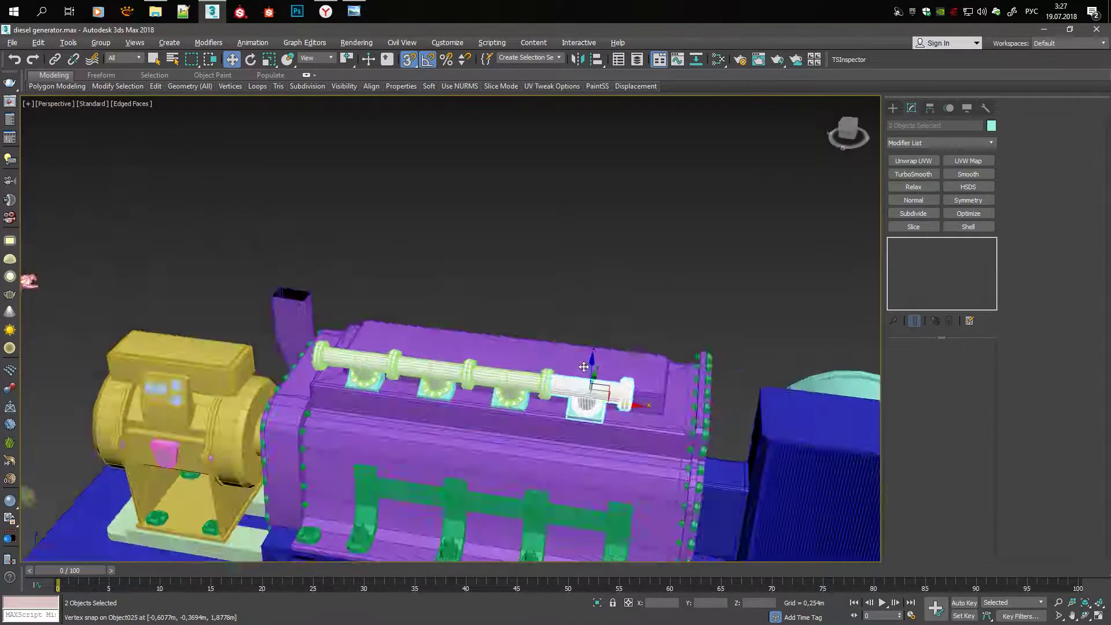
{"action": "scroll", "coordinate": [583, 366], "scroll_direction": "up", "scroll_amount": 5}
Select all the manifold's pipe and support parts together
{"action": "key", "text": "q"}
{"action": "left_click", "coordinate": [533, 404]}
{"action": "left_click", "coordinate": [477, 392], "text": "ctrl"}
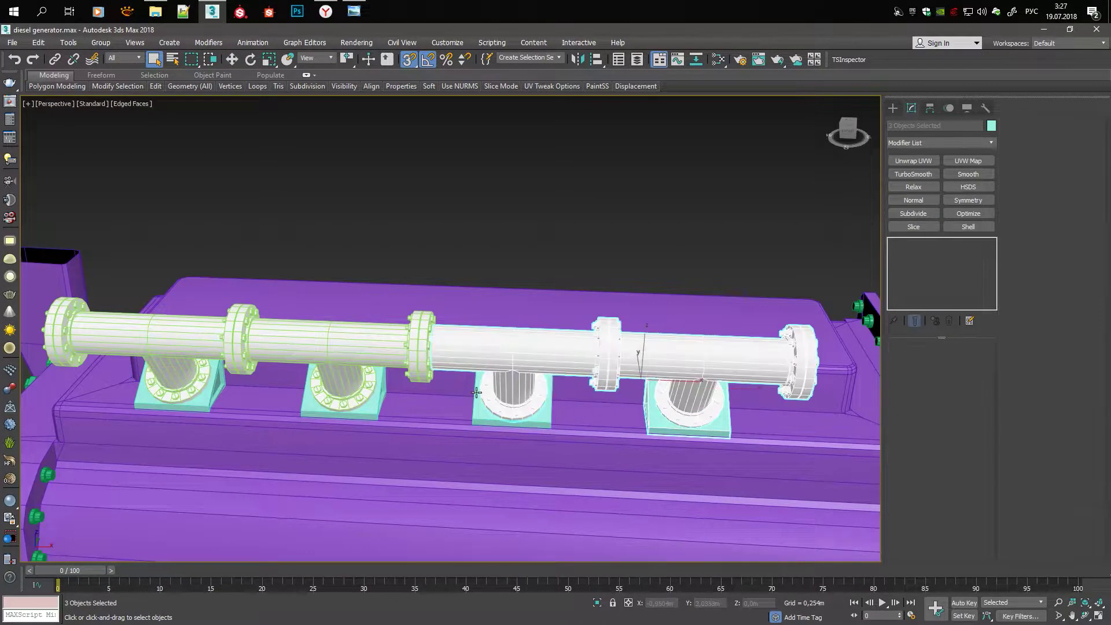
{"action": "left_click", "coordinate": [486, 414], "text": "ctrl"}
{"action": "key", "text": "w"}
{"action": "scroll", "coordinate": [475, 405], "scroll_direction": "down", "scroll_amount": 4}
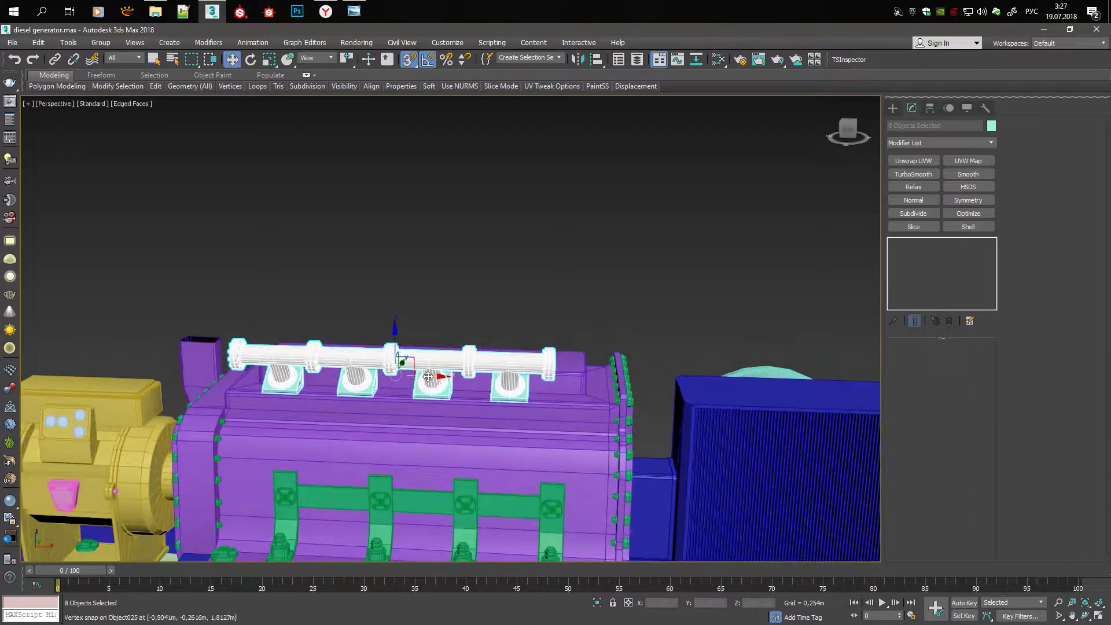
{"action": "middle_click_drag", "start_coordinate": [440, 377], "coordinate": [498, 422], "text": "alt"}
Copy a spare elbow pipe and slide it along the manifold toward its end
{"action": "scroll", "coordinate": [499, 422], "scroll_direction": "up", "scroll_amount": 4}
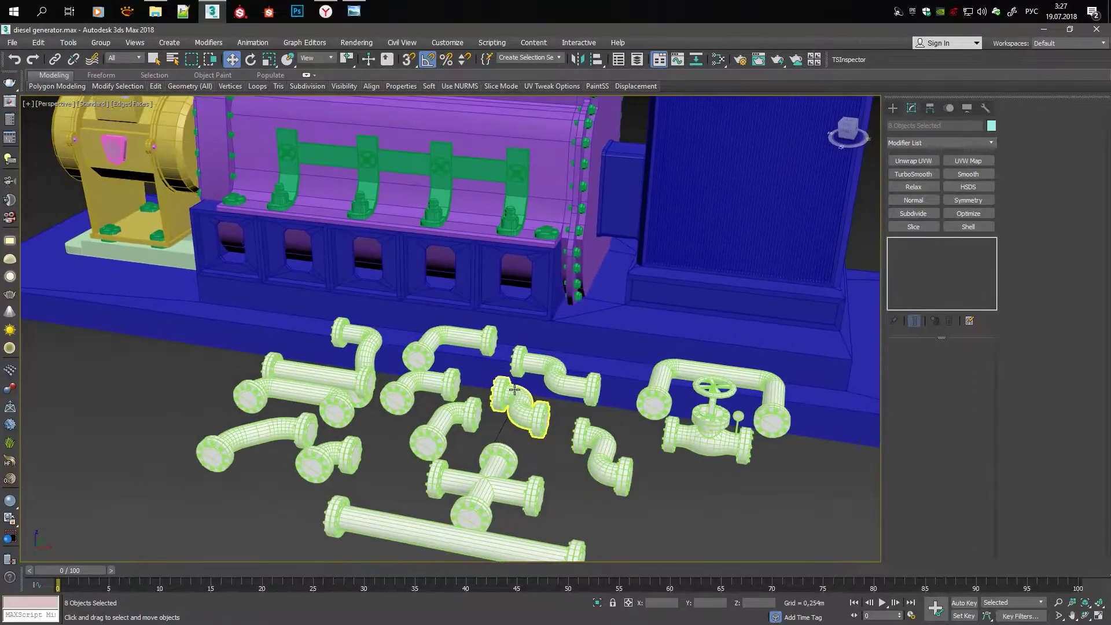
{"action": "left_click", "coordinate": [476, 389]}
{"action": "scroll", "coordinate": [478, 385], "scroll_direction": "down", "scroll_amount": 2}
{"action": "left_click", "coordinate": [556, 378]}
{"action": "key", "text": "e"}
{"action": "scroll", "coordinate": [480, 276], "scroll_direction": "up", "scroll_amount": 4}
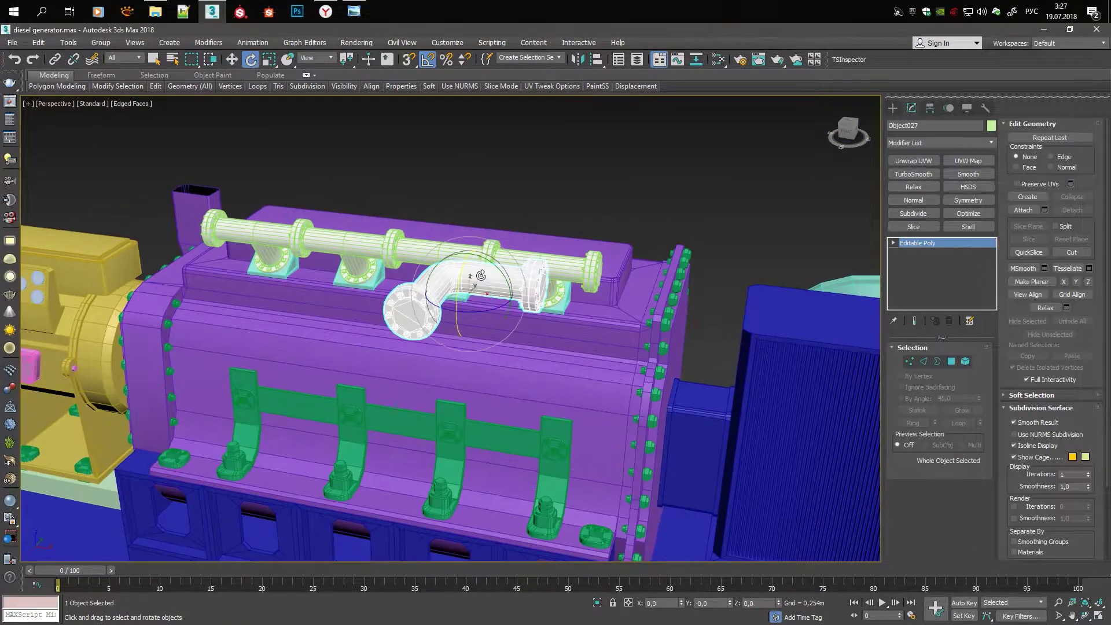
{"action": "scroll", "coordinate": [471, 237], "scroll_direction": "down", "scroll_amount": 4}
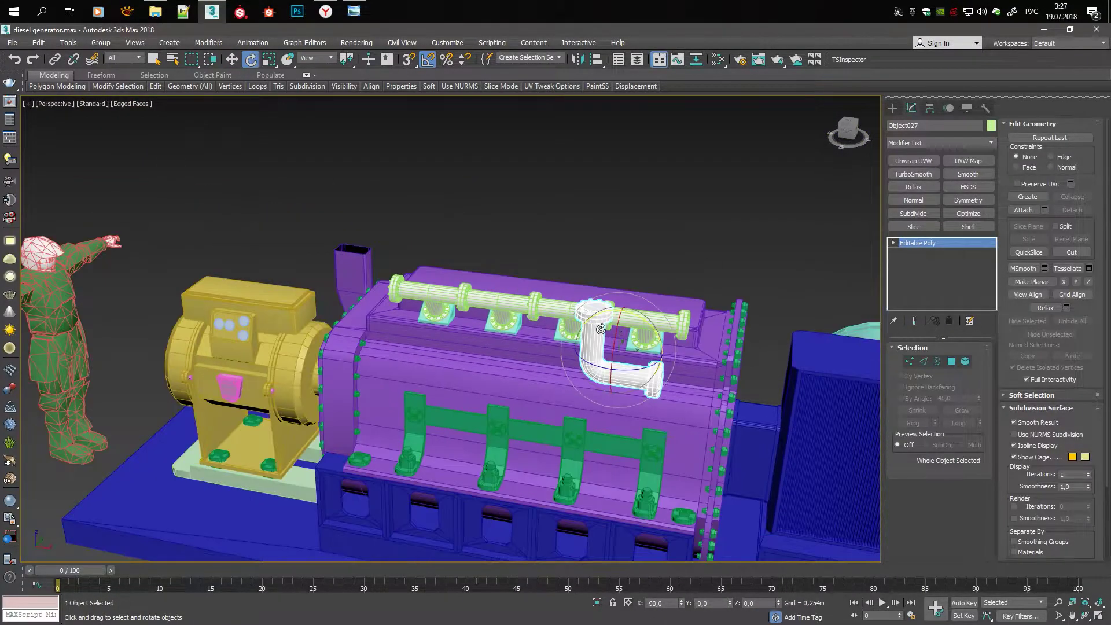
{"action": "scroll", "coordinate": [575, 317], "scroll_direction": "up", "scroll_amount": 4}
{"action": "key", "text": "w"}
{"action": "left_click_drag", "start_coordinate": [540, 280], "coordinate": [613, 315]}
{"action": "scroll", "coordinate": [614, 316], "scroll_direction": "down", "scroll_amount": 2}
{"action": "middle_click_drag", "start_coordinate": [613, 316], "coordinate": [249, 249], "text": "alt"}
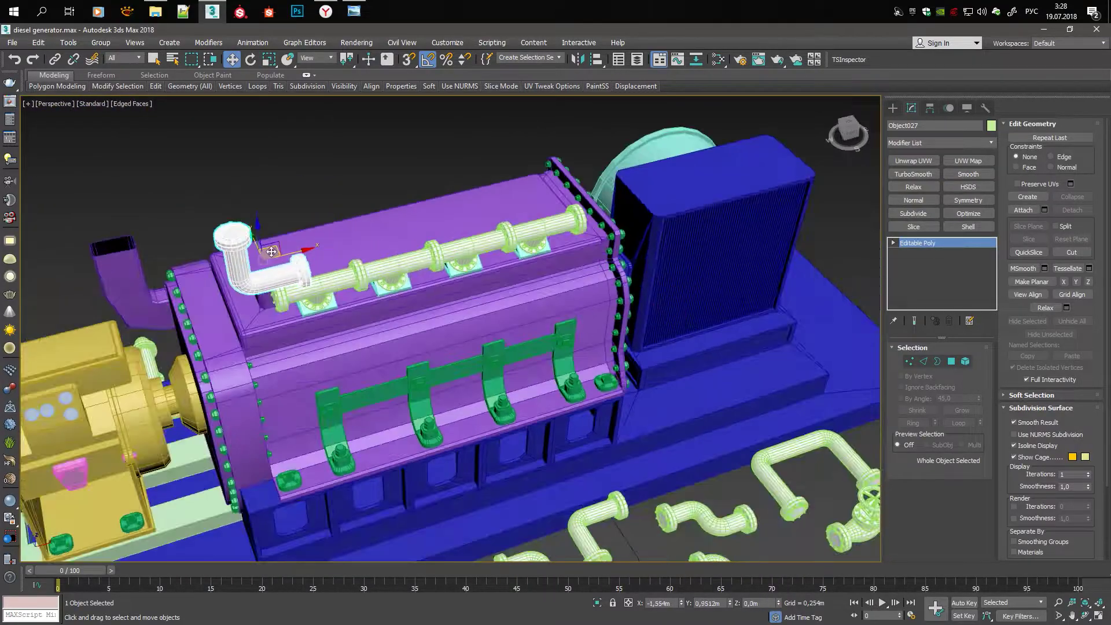
{"action": "scroll", "coordinate": [248, 249], "scroll_direction": "up", "scroll_amount": 5}
{"action": "scroll", "coordinate": [160, 230], "scroll_direction": "up", "scroll_amount": 3}
Vertex-snap the elbow's flange onto the manifold's green end flange
{"action": "key", "text": "u"}
{"action": "key", "text": "F3"}
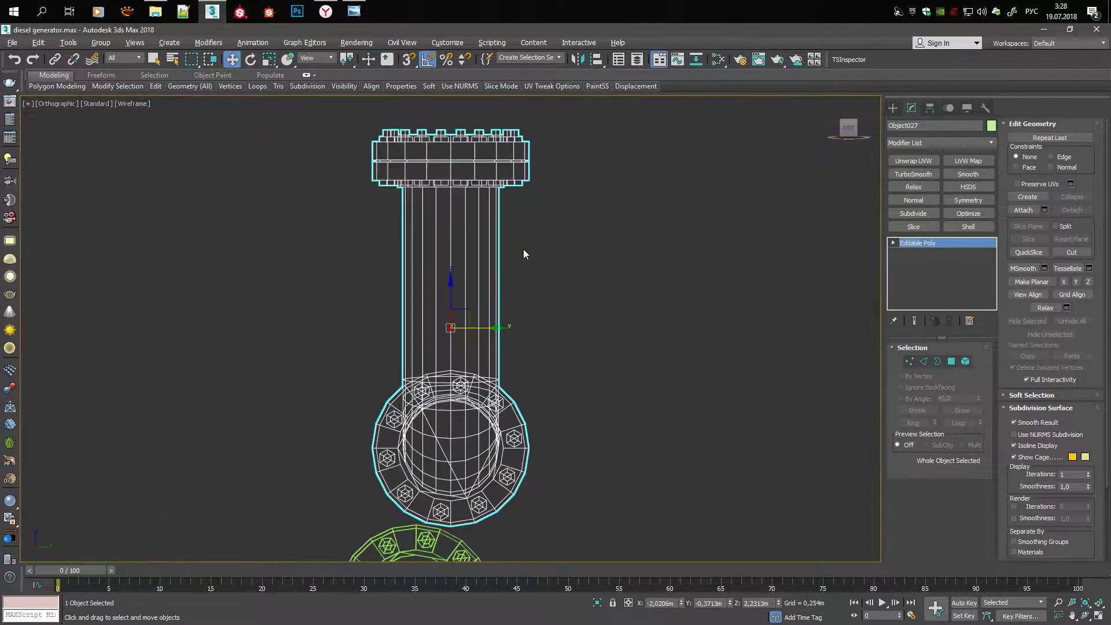
{"action": "key", "text": "s"}
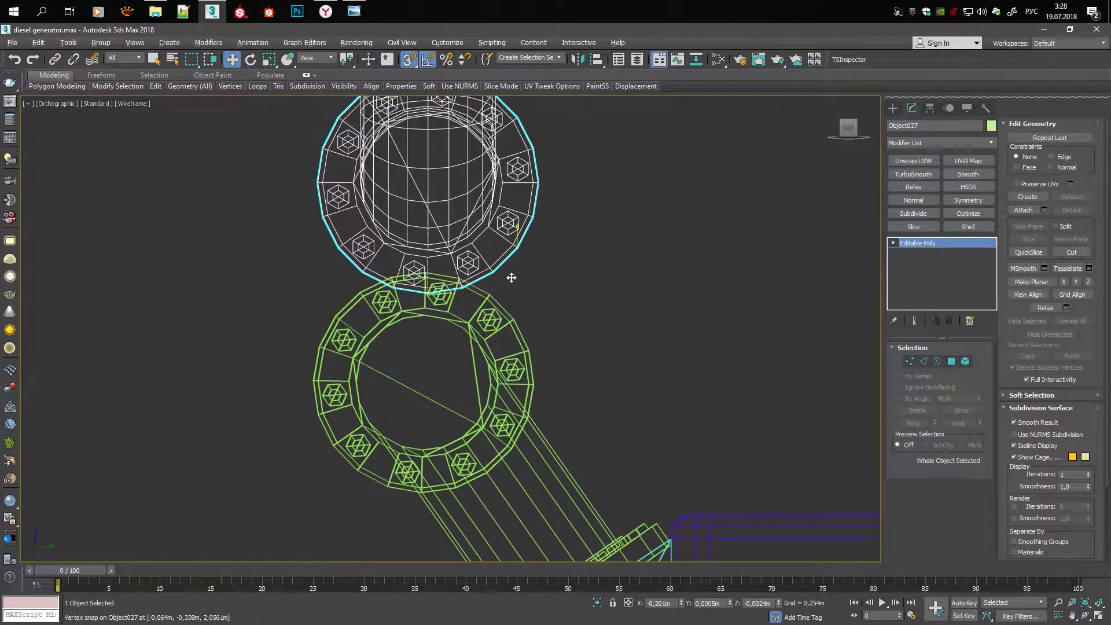
{"action": "left_click_drag", "start_coordinate": [495, 147], "coordinate": [495, 301]}
{"action": "key", "text": "F3"}
{"action": "key", "text": "shift+z"}
{"action": "key", "text": "shift+z"}
{"action": "key", "text": "shift+z"}
{"action": "key", "text": "shift+z"}
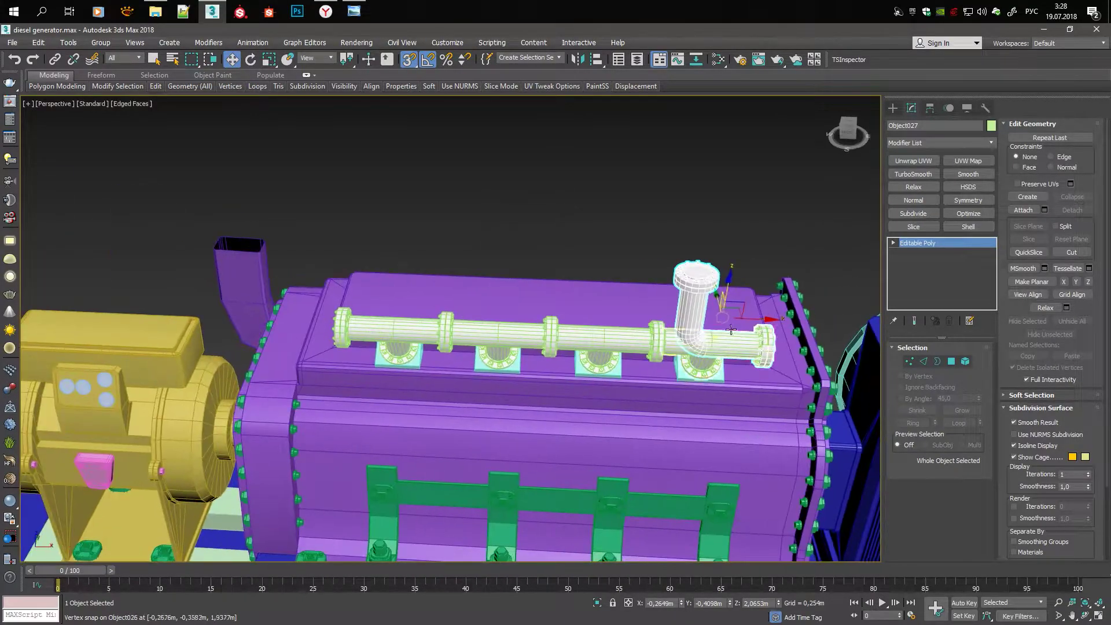
Check the elbow joint in wireframe Element mode, then zoom out over the engine
{"action": "key", "text": "shift+z"}
{"action": "key", "text": "F3"}
{"action": "key", "text": "5"}
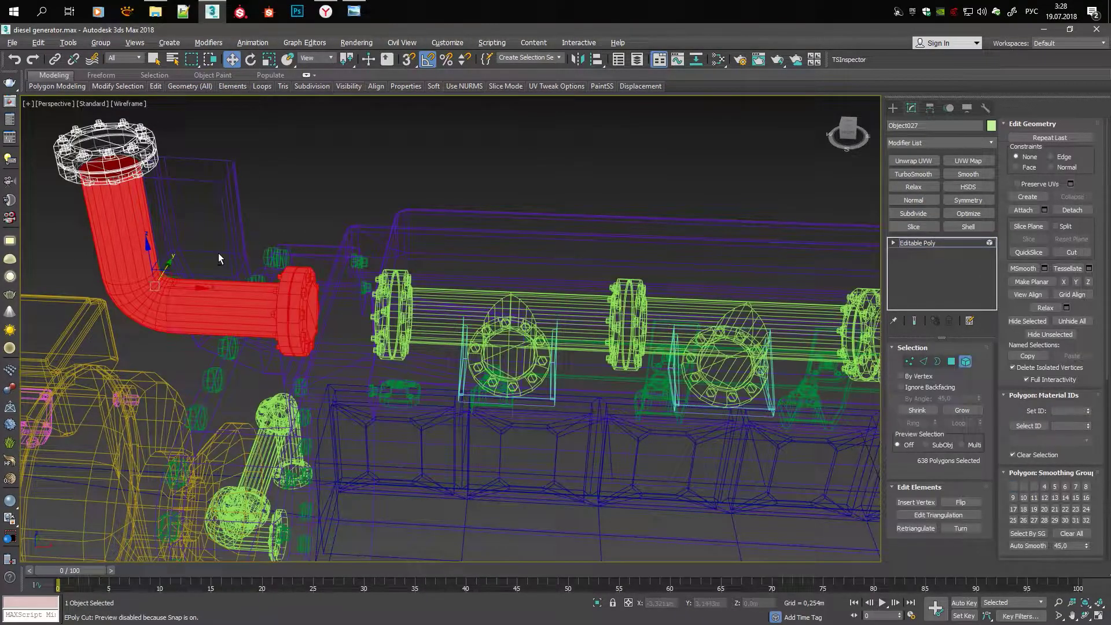
{"action": "key", "text": "F3"}
{"action": "key", "text": "shift+z"}
{"action": "key", "text": "shift+z"}
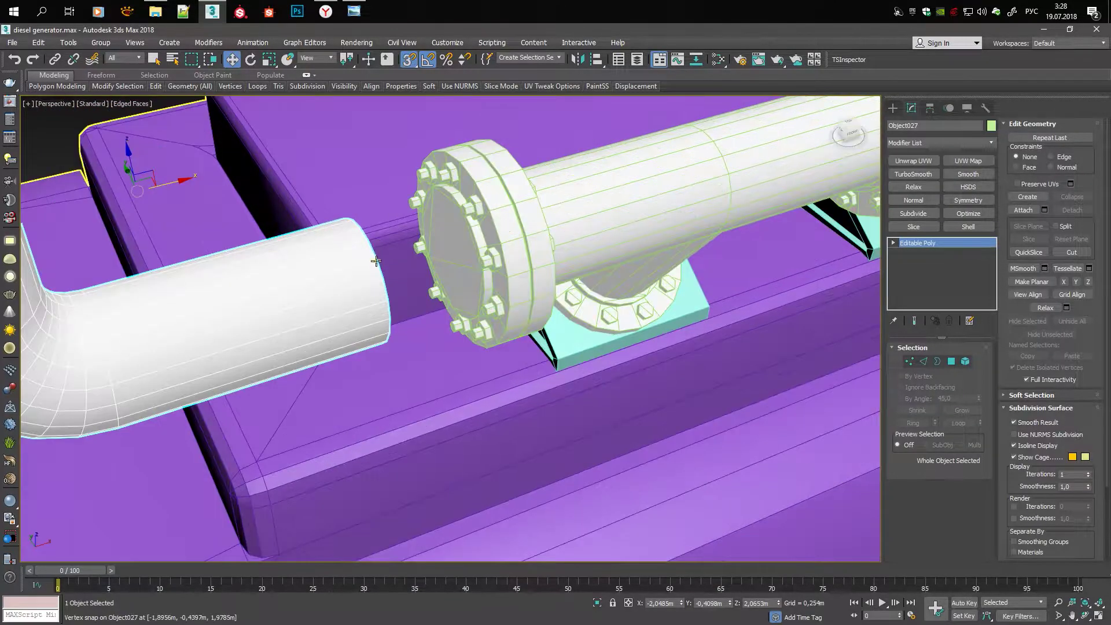
{"action": "key", "text": "5"}
{"action": "key", "text": "shift+z"}
{"action": "key", "text": "shift+z"}
{"action": "key", "text": "shift+z"}
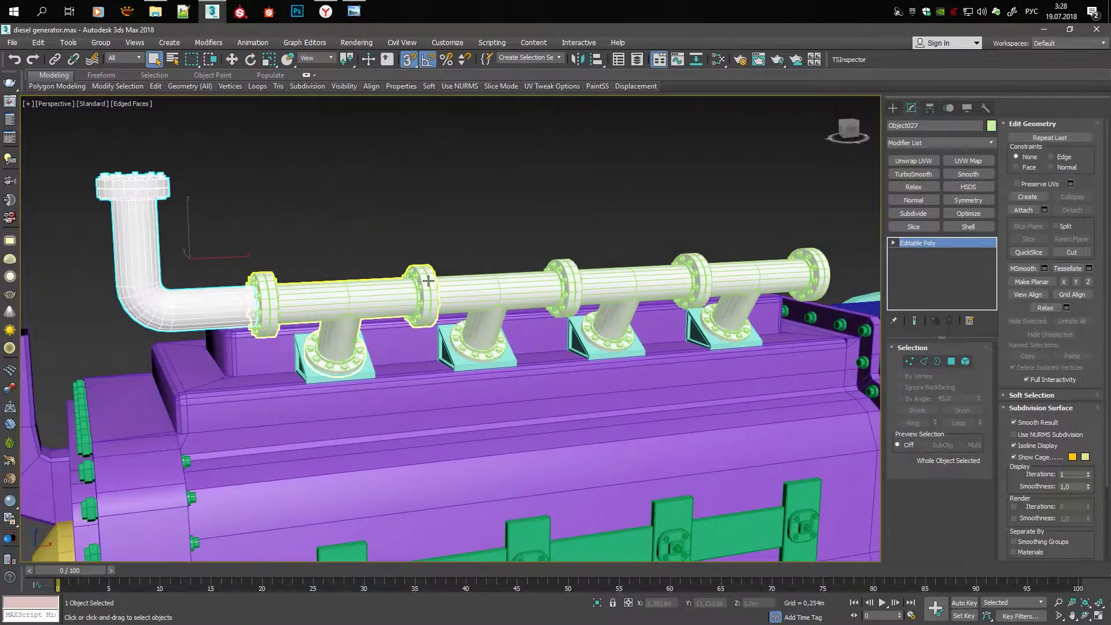
{"action": "key", "text": "shift+z"}
{"action": "key", "text": "q"}
{"action": "key", "text": "shift+z"}
{"action": "key", "text": "shift+z"}
{"action": "key", "text": "shift+z"}
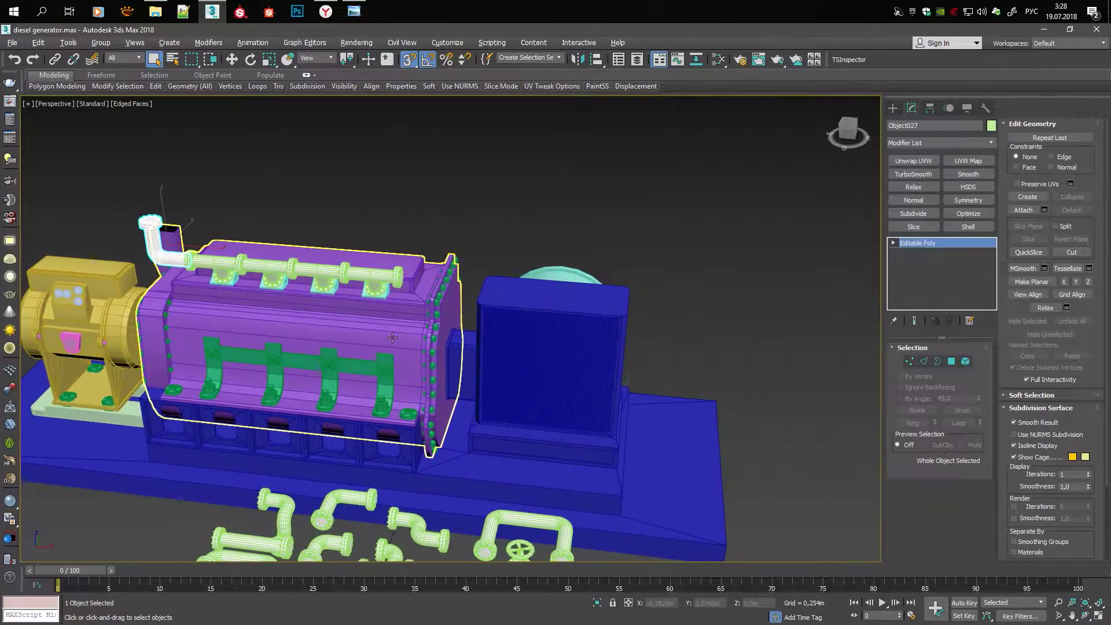
{"action": "key", "text": "shift+z"}
{"action": "key", "text": "shift+z"}
{"action": "key", "text": "shift+z"}
{"action": "key", "text": "shift+z"}
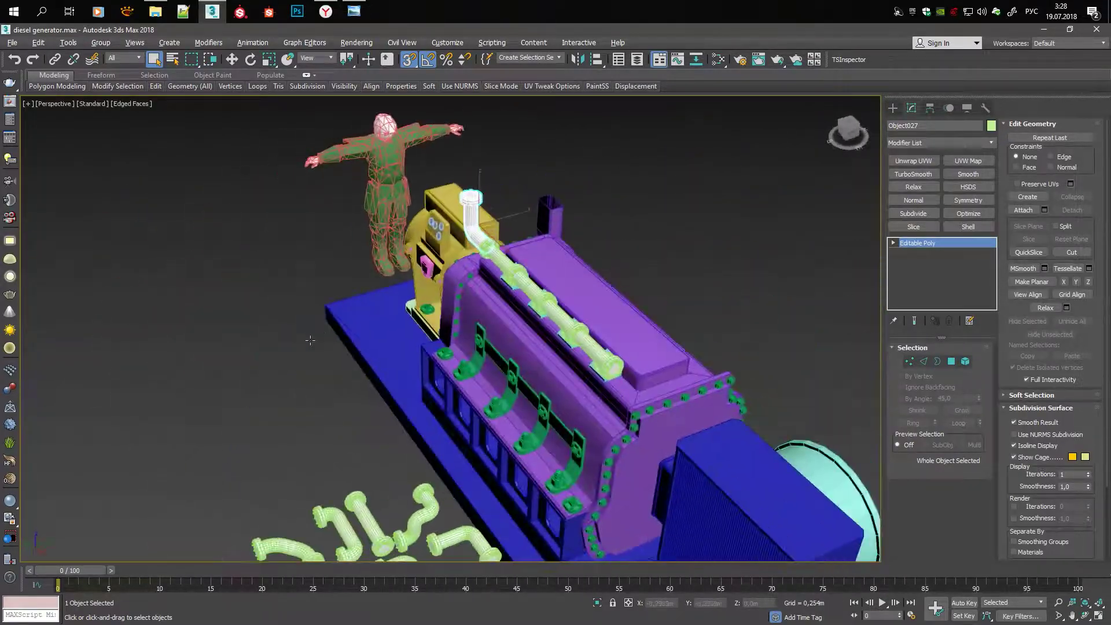
{"action": "key", "text": "shift+z"}
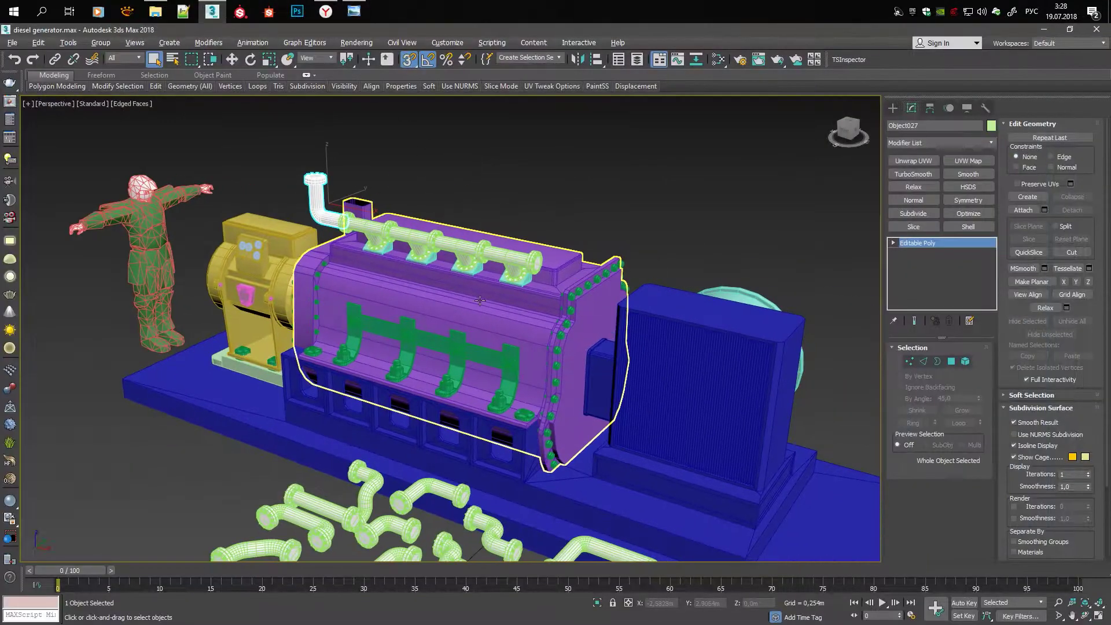
Zoom back and, in wireframe, select the manifold's tee section element
{"action": "key", "text": "shift+z"}
{"action": "key", "text": "shift+z"}
{"action": "key", "text": "shift+z"}
{"action": "key", "text": "shift+z"}
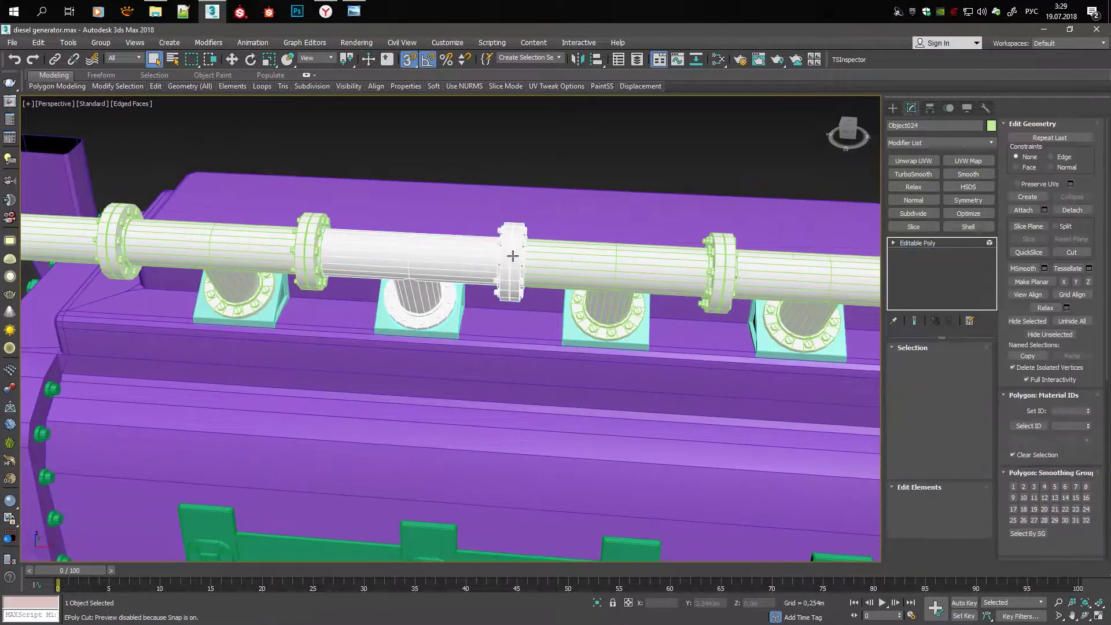
{"action": "key", "text": "shift+z"}
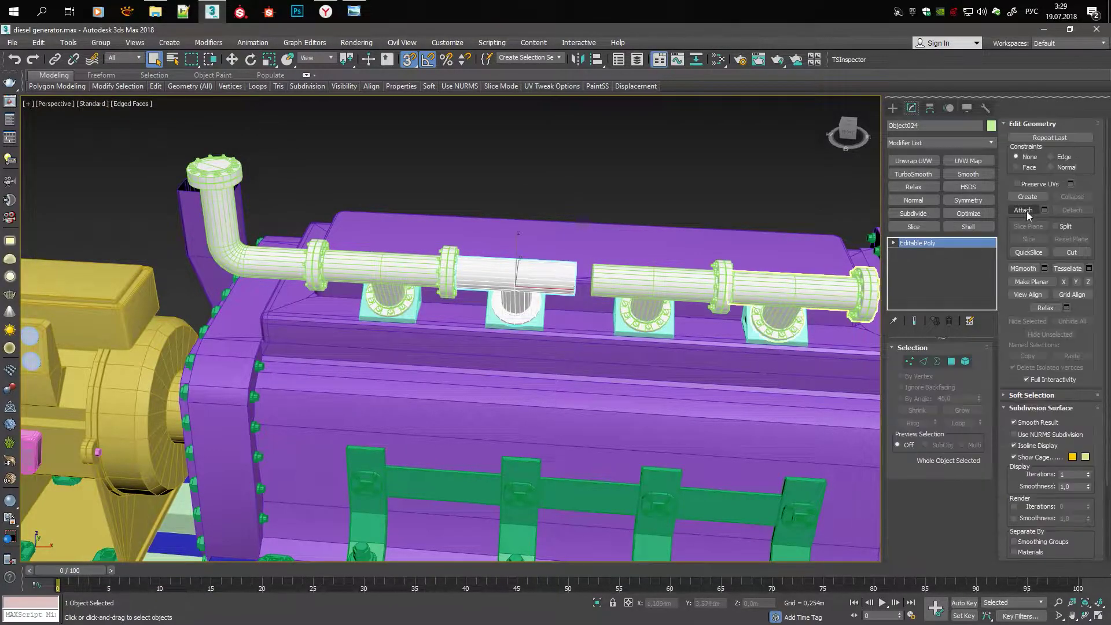
{"action": "key", "text": "F3"}
{"action": "left_click", "coordinate": [475, 307]}
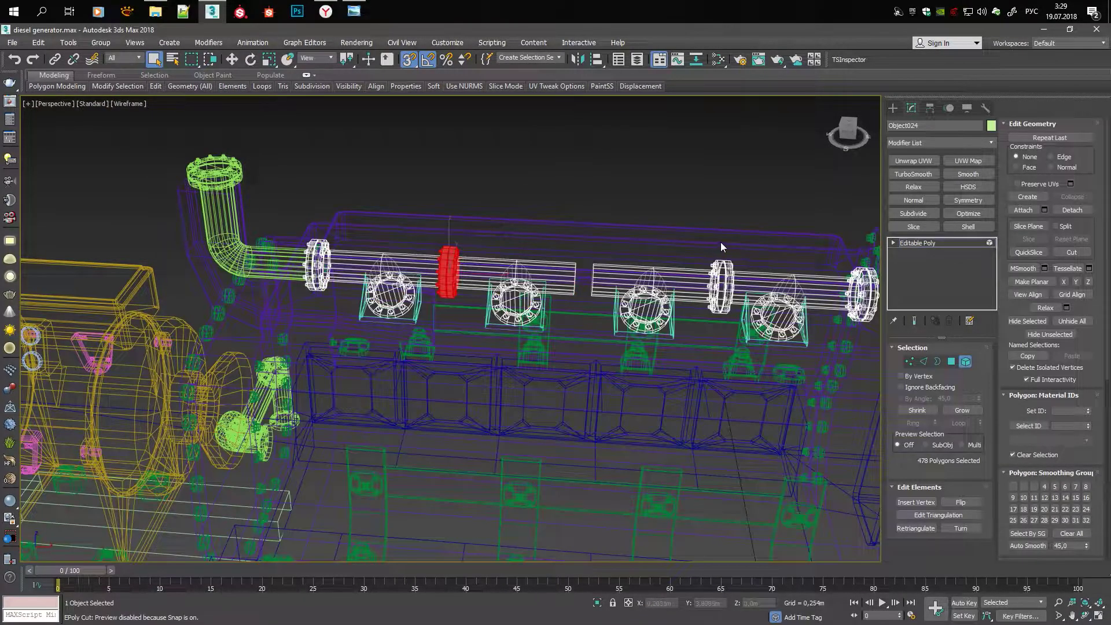
{"action": "left_click", "coordinate": [659, 269], "text": "alt"}
{"action": "key", "text": "F3"}
Slide the tee section along X until its riser lines up over the last flanged support
{"action": "scroll", "coordinate": [606, 346], "scroll_direction": "up", "scroll_amount": 3}
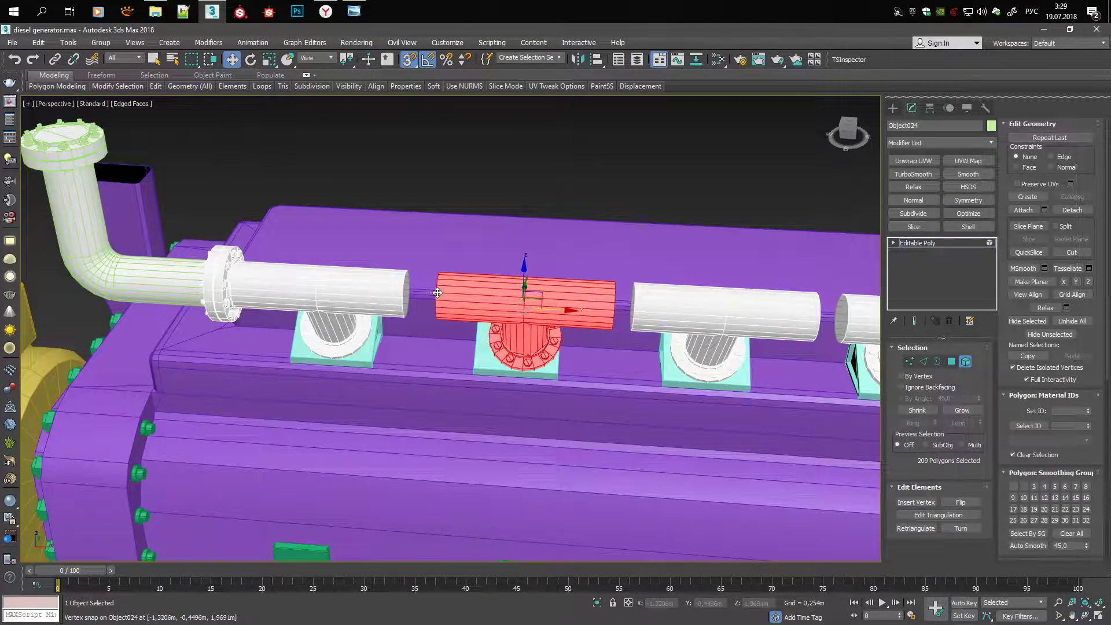
{"action": "middle_click_drag", "start_coordinate": [643, 302], "coordinate": [644, 384]}
{"action": "left_click_drag", "start_coordinate": [382, 301], "coordinate": [579, 301]}
{"action": "middle_click_drag", "start_coordinate": [579, 301], "coordinate": [757, 358]}
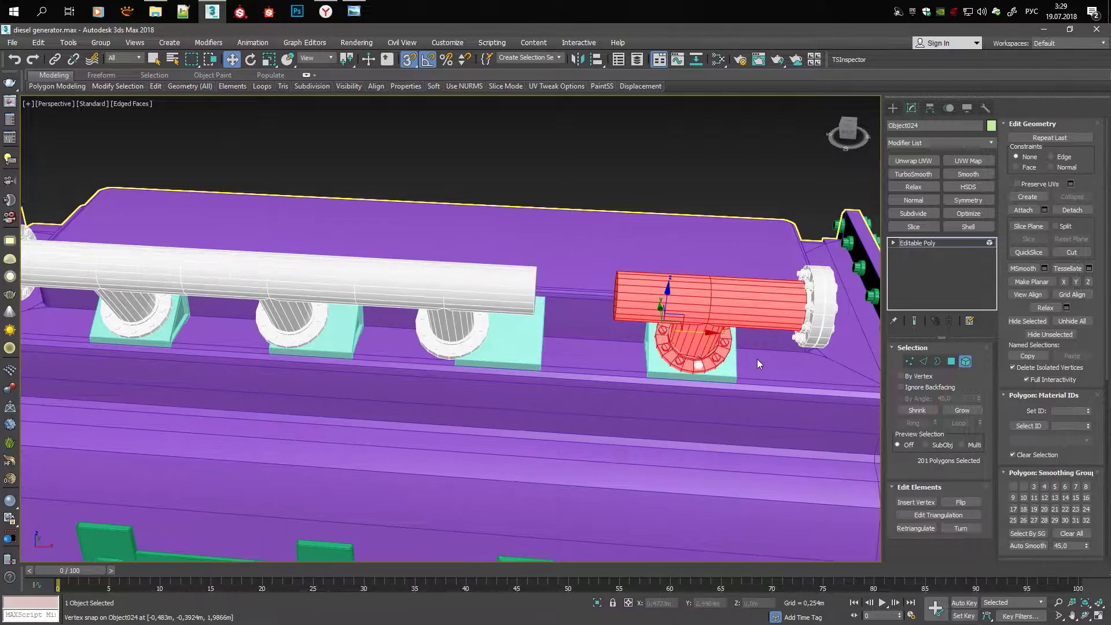
{"action": "scroll", "coordinate": [533, 287], "scroll_direction": "down", "scroll_amount": 5}
Move the last support block along X so it sits under the end riser
{"action": "left_click", "coordinate": [557, 299]}
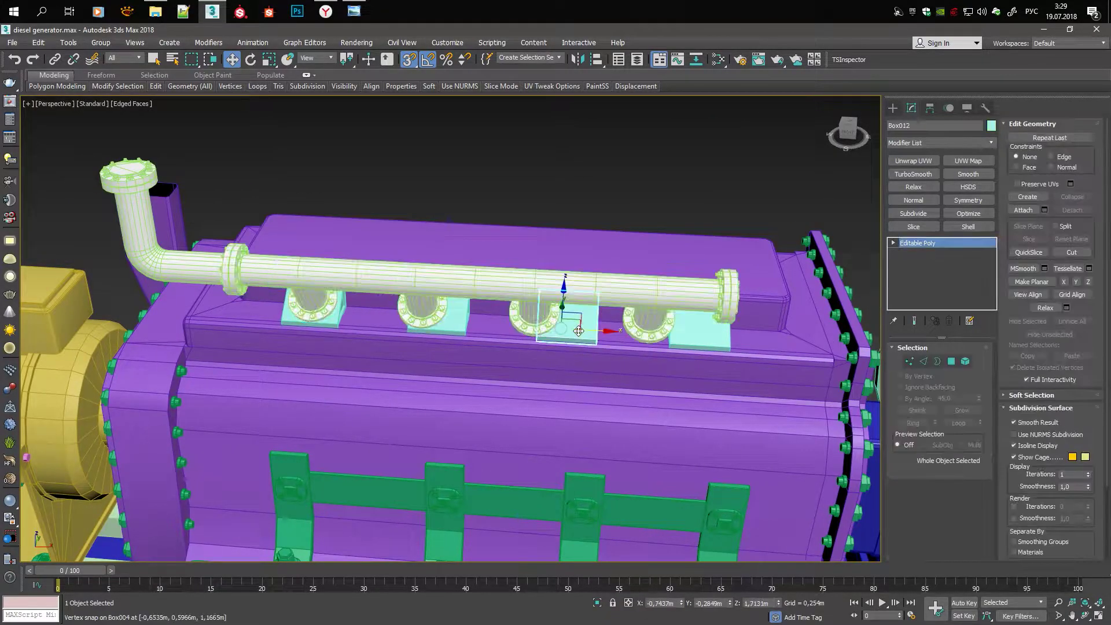
{"action": "scroll", "coordinate": [508, 327], "scroll_direction": "up", "scroll_amount": 5}
{"action": "left_click_drag", "start_coordinate": [516, 331], "coordinate": [677, 339], "text": "shift"}
{"action": "scroll", "coordinate": [677, 339], "scroll_direction": "down", "scroll_amount": 5}
{"action": "scroll", "coordinate": [621, 334], "scroll_direction": "up", "scroll_amount": 5}
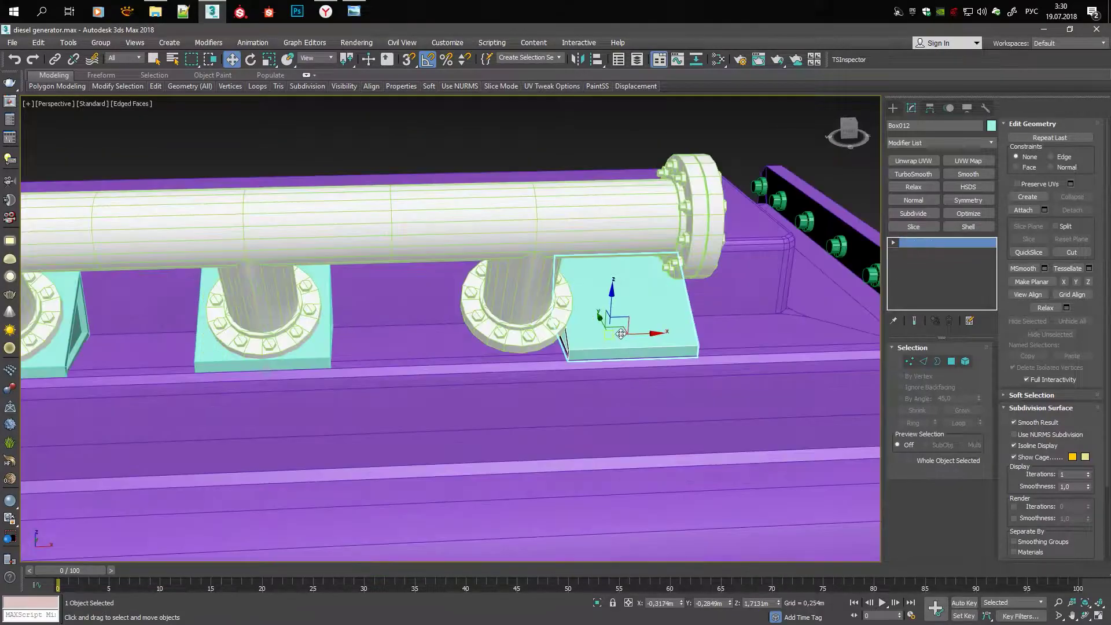
{"action": "mouse_move", "coordinate": [530, 346]}
{"action": "middle_mouse_down", "text": "alt"}
{"action": "mouse_move", "coordinate": [546, 340]}
{"action": "mouse_move", "coordinate": [440, 316]}
{"action": "middle_mouse_up", "text": "alt"}
{"action": "scroll", "coordinate": [543, 338], "scroll_direction": "down", "scroll_amount": 5}
{"action": "scroll", "coordinate": [492, 329], "scroll_direction": "down", "scroll_amount": 3}
{"action": "scroll", "coordinate": [440, 316], "scroll_direction": "up", "scroll_amount": 8}
Switch to plain shading and orbit around the generator to check the supports
{"action": "key", "text": "F4"}
{"action": "scroll", "coordinate": [439, 316], "scroll_direction": "down", "scroll_amount": 5}
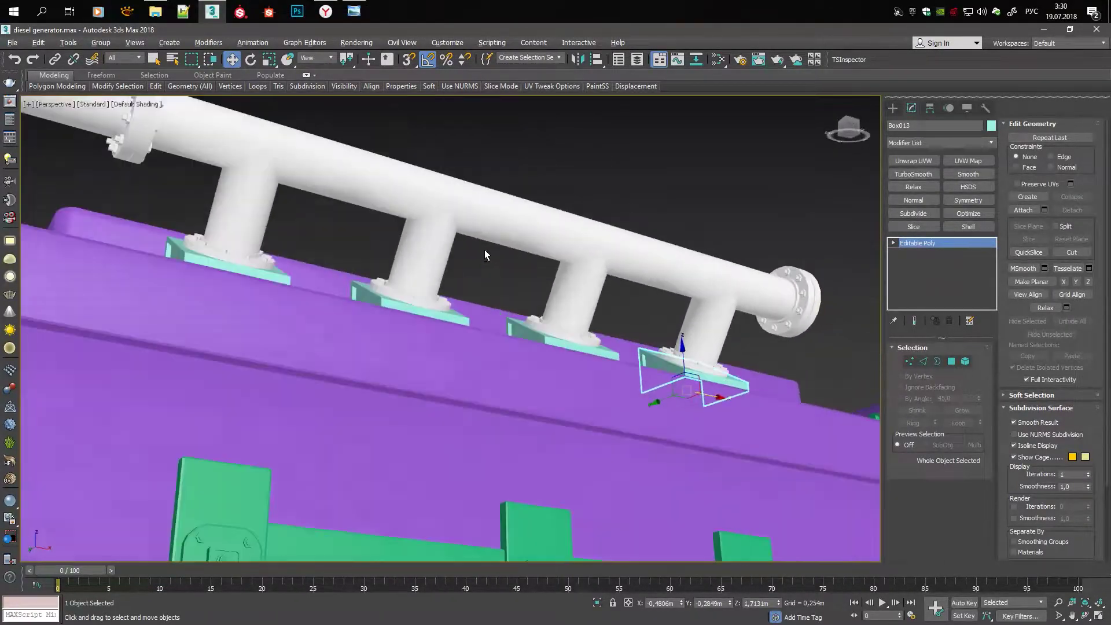
{"action": "mouse_move", "coordinate": [484, 249]}
{"action": "middle_mouse_down", "text": "alt"}
{"action": "mouse_move", "coordinate": [445, 300]}
{"action": "mouse_move", "coordinate": [318, 316]}
{"action": "middle_mouse_up", "text": "alt"}
{"action": "scroll", "coordinate": [523, 310], "scroll_direction": "up", "scroll_amount": 5}
{"action": "scroll", "coordinate": [523, 310], "scroll_direction": "down", "scroll_amount": 4}
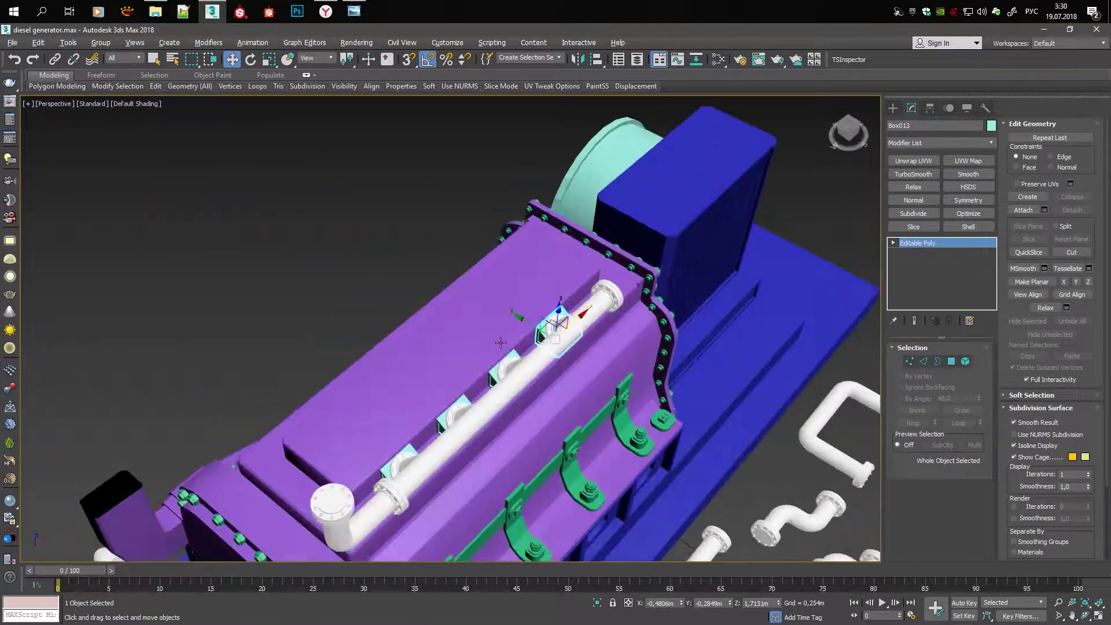
{"action": "middle_click_drag", "start_coordinate": [523, 310], "coordinate": [440, 313], "text": "alt"}
{"action": "scroll", "coordinate": [440, 312], "scroll_direction": "up", "scroll_amount": 4}
Flip through the generator reference photos in Photo Viewer, then return to 3ds Max
{"action": "key", "text": "alt+Tab"}
{"action": "key", "text": "Right"}
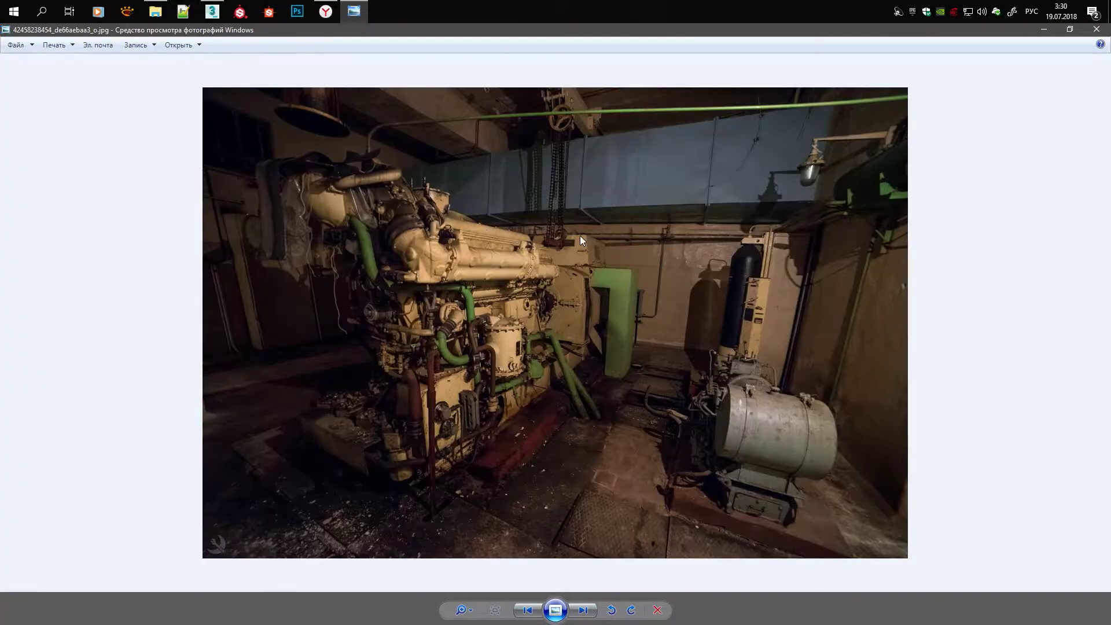
{"action": "key", "text": "Right"}
{"action": "key", "text": "Right"}
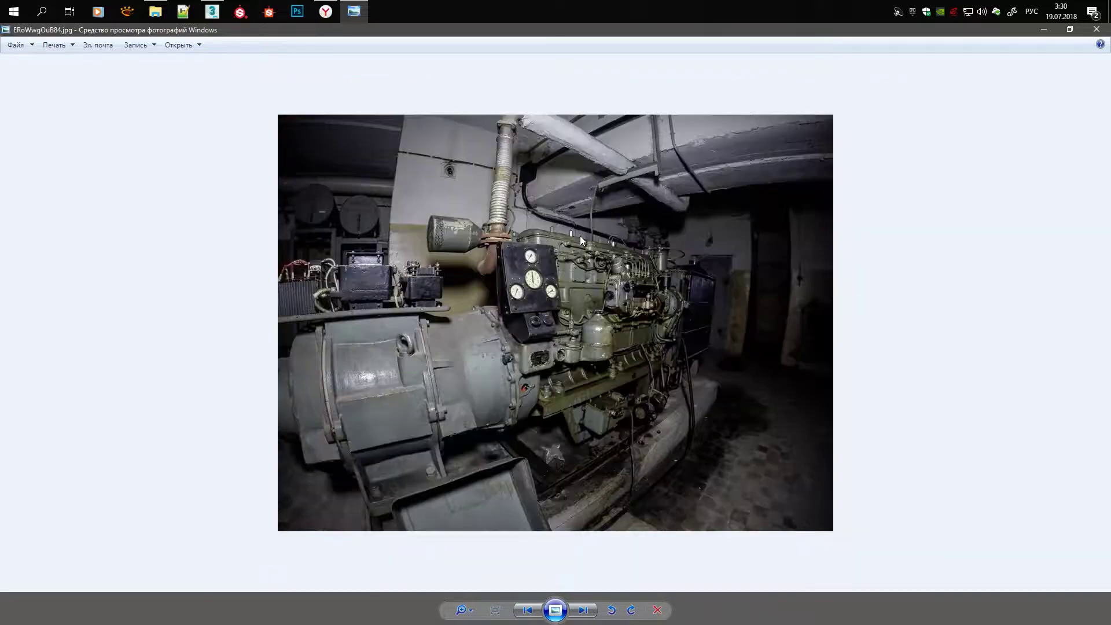
{"action": "key", "text": "alt+Tab"}
Leave the manifold's polygon editing and orbit to view the engine top
{"action": "scroll", "coordinate": [642, 228], "scroll_direction": "down", "scroll_amount": 4}
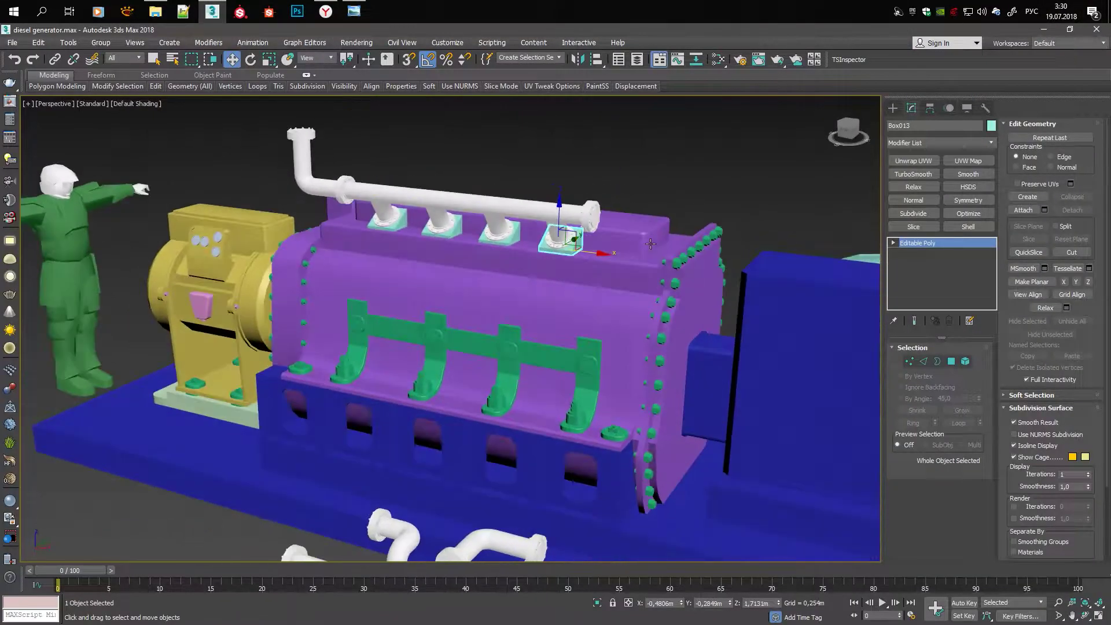
{"action": "mouse_move", "coordinate": [641, 228]}
{"action": "middle_mouse_down", "text": "alt"}
{"action": "mouse_move", "coordinate": [520, 221]}
{"action": "mouse_move", "coordinate": [556, 176]}
{"action": "middle_mouse_up", "text": "alt"}
{"action": "left_click", "coordinate": [520, 221]}
{"action": "scroll", "coordinate": [519, 221], "scroll_direction": "up", "scroll_amount": 4}
{"action": "key", "text": "F3"}
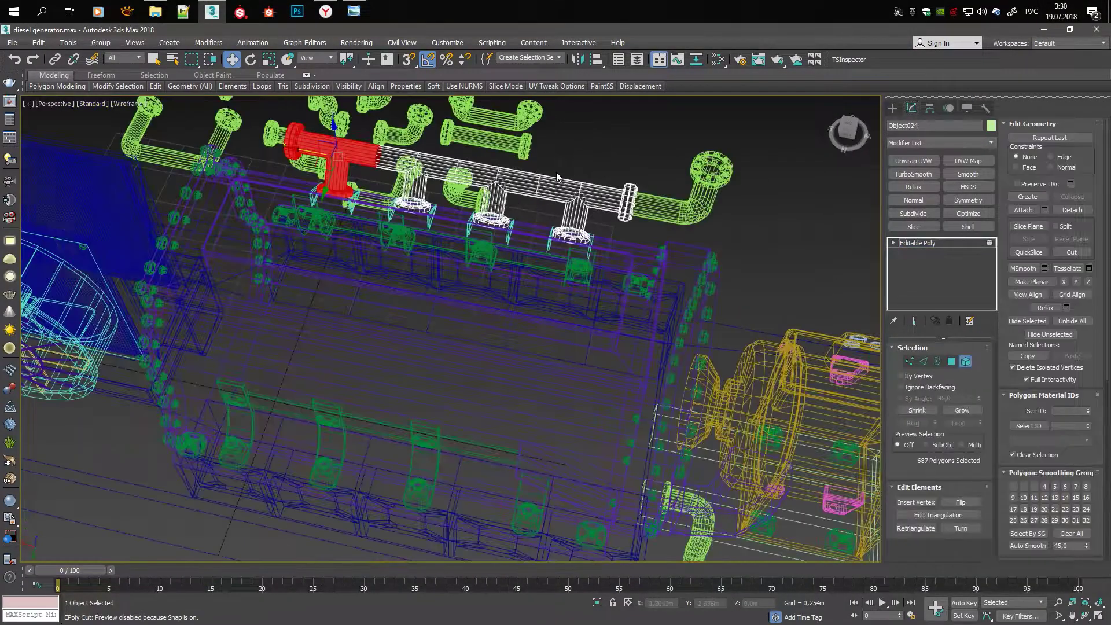
{"action": "key", "text": "F3"}
{"action": "key", "text": "4"}
{"action": "scroll", "coordinate": [558, 206], "scroll_direction": "down", "scroll_amount": 4}
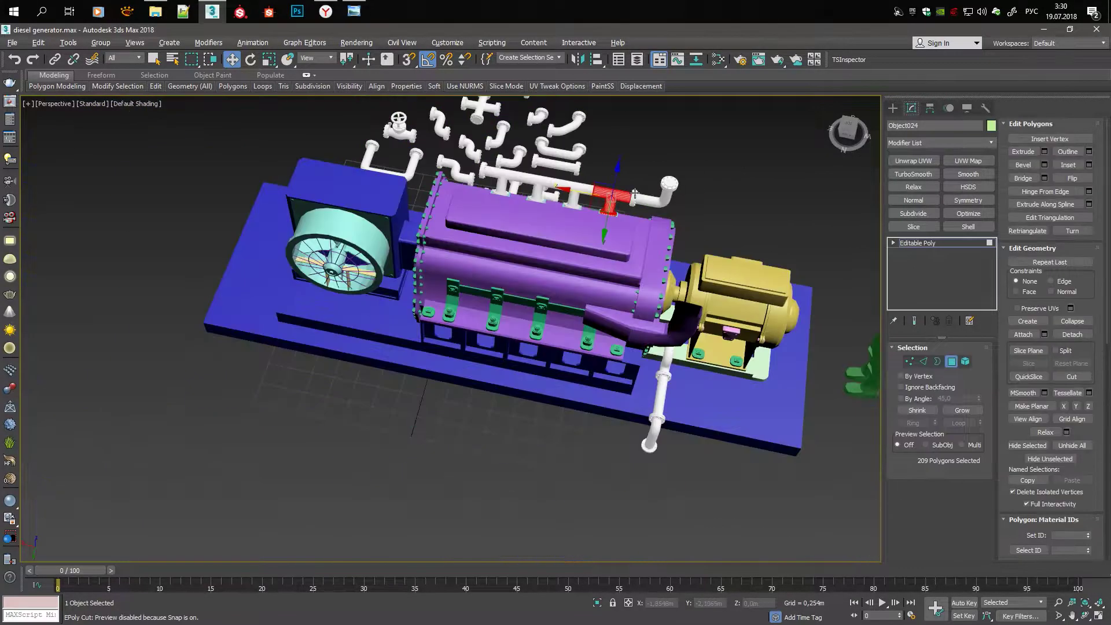
{"action": "scroll", "coordinate": [544, 220], "scroll_direction": "up", "scroll_amount": 5}
{"action": "middle_click_drag", "start_coordinate": [544, 220], "coordinate": [530, 237], "text": "alt"}
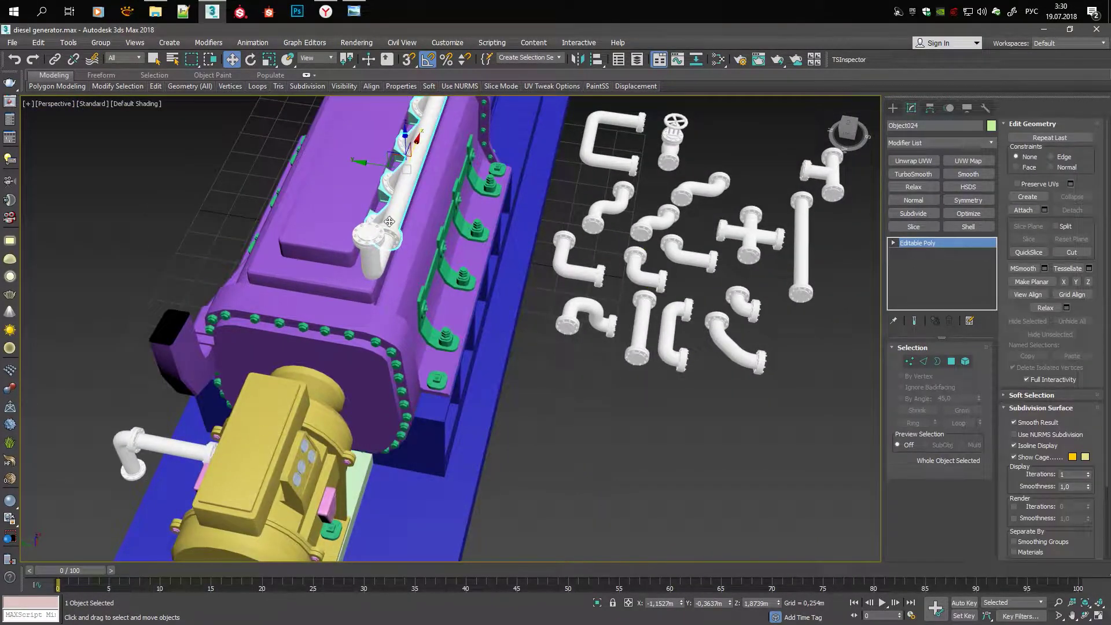
{"action": "scroll", "coordinate": [390, 222], "scroll_direction": "up", "scroll_amount": 3}
{"action": "scroll", "coordinate": [389, 221], "scroll_direction": "up", "scroll_amount": 3}
Clone the wedge support block Box014 and snap the copy onto the engine's top ledge
{"action": "left_click_drag", "start_coordinate": [564, 254], "coordinate": [387, 383], "text": "shift"}
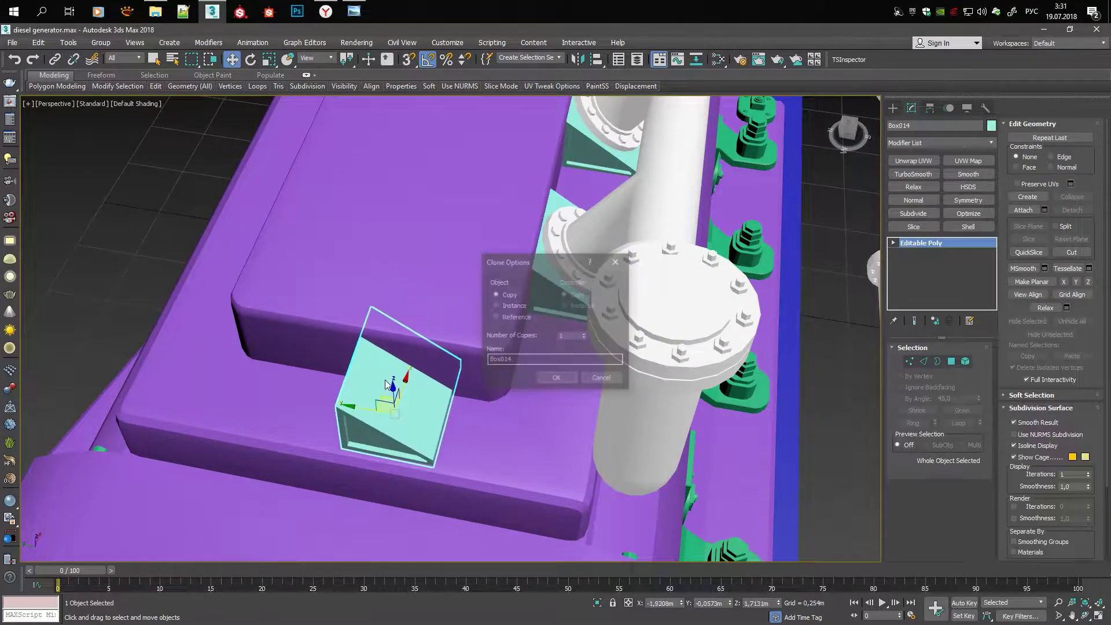
{"action": "key", "text": "w"}
{"action": "middle_click_drag", "start_coordinate": [346, 418], "coordinate": [459, 303], "text": "alt"}
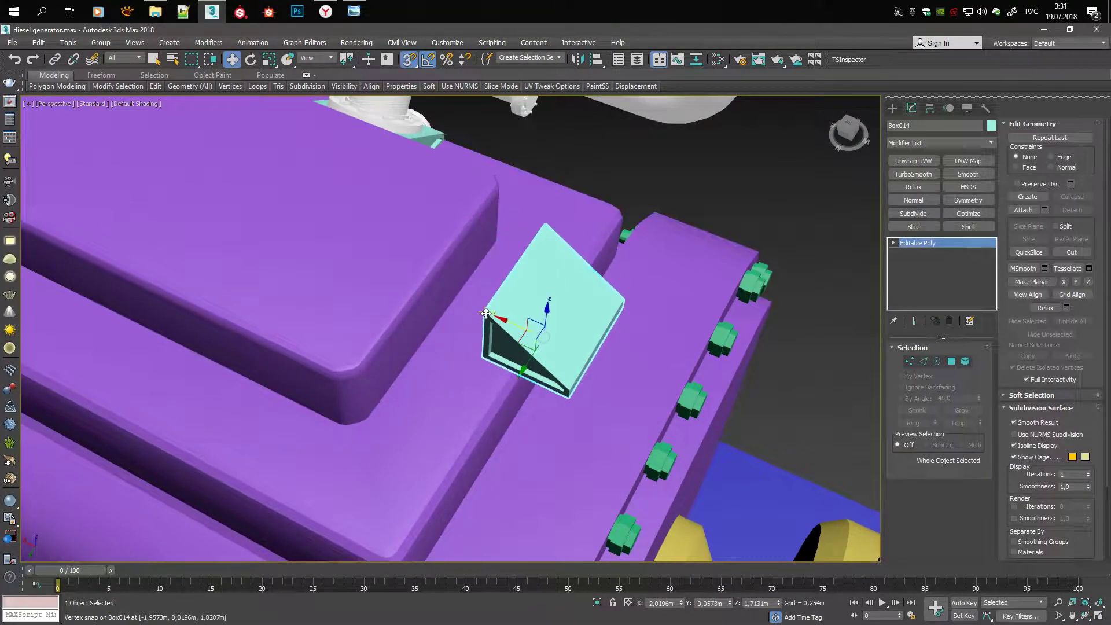
{"action": "key", "text": "F4"}
{"action": "left_click_drag", "start_coordinate": [486, 314], "coordinate": [368, 368]}
{"action": "scroll", "coordinate": [521, 280], "scroll_direction": "down", "scroll_amount": 3}
Orbit to check the new block's placement and bring the loose fittings into view
{"action": "middle_click_drag", "start_coordinate": [522, 280], "coordinate": [543, 278], "text": "alt"}
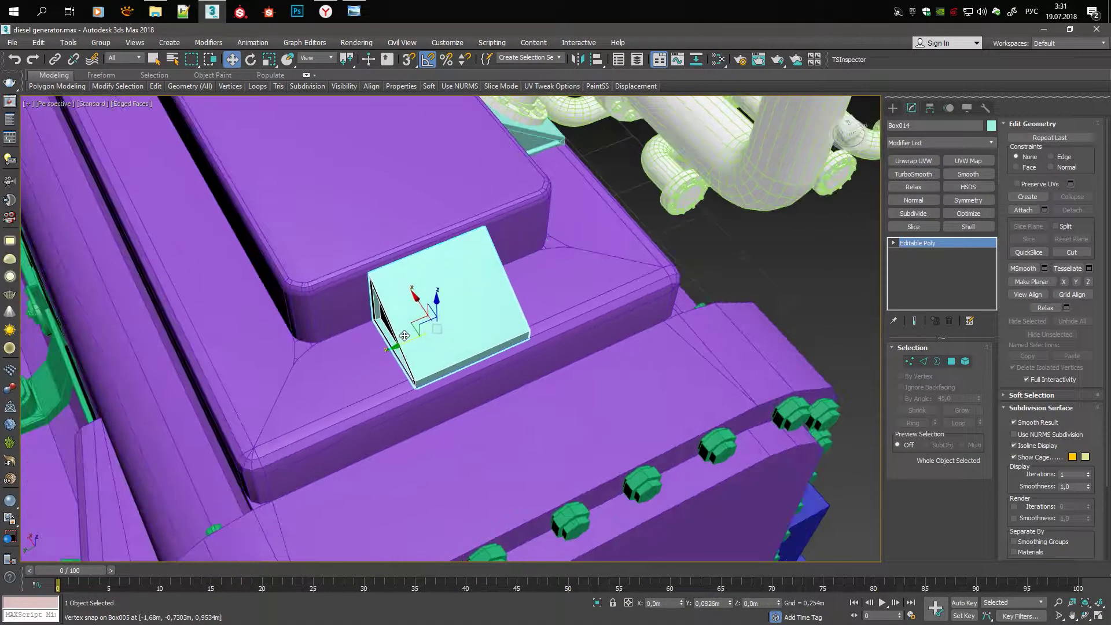
{"action": "scroll", "coordinate": [544, 277], "scroll_direction": "down", "scroll_amount": 4}
{"action": "scroll", "coordinate": [569, 273], "scroll_direction": "up", "scroll_amount": 5}
{"action": "scroll", "coordinate": [568, 273], "scroll_direction": "down", "scroll_amount": 3}
{"action": "middle_click_drag", "start_coordinate": [409, 211], "coordinate": [595, 286], "text": "alt"}
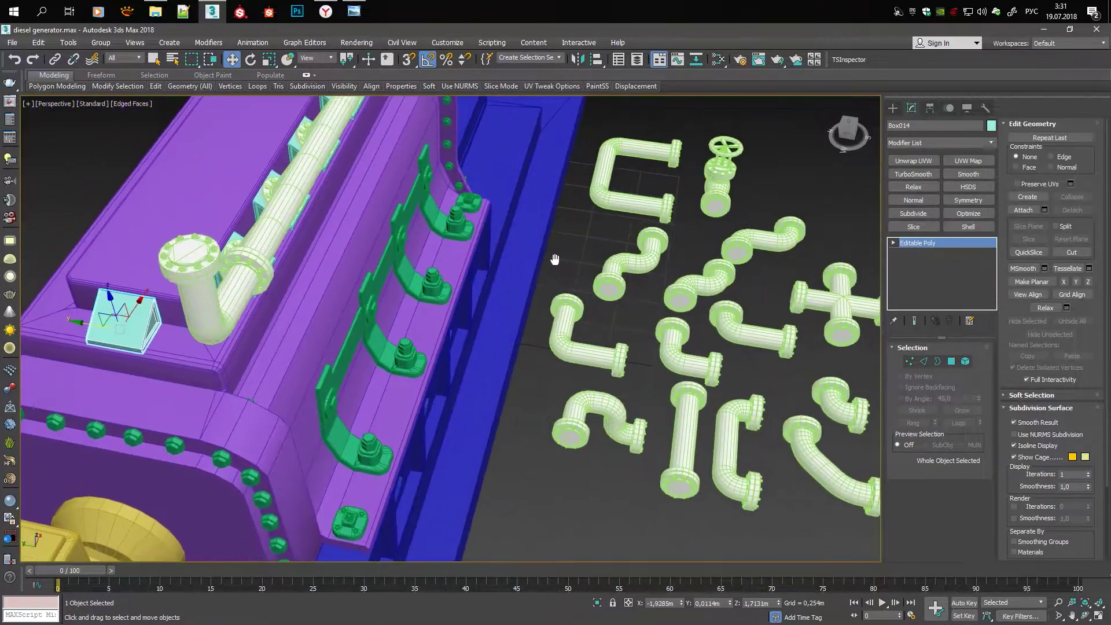
{"action": "scroll", "coordinate": [776, 355], "scroll_direction": "up", "scroll_amount": 2}
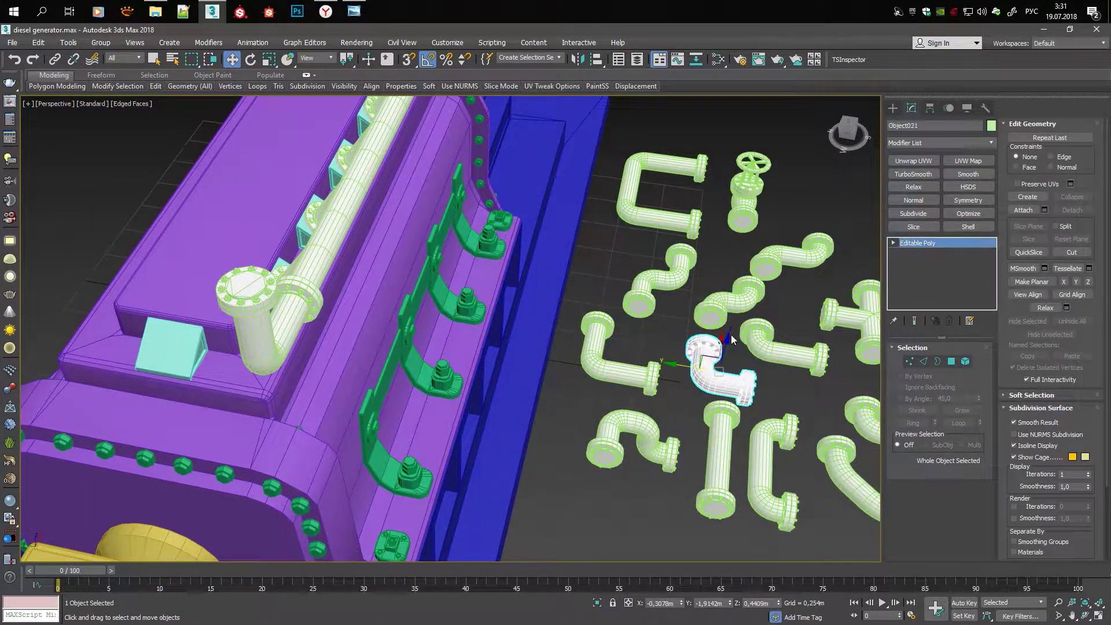
{"action": "scroll", "coordinate": [732, 340], "scroll_direction": "down", "scroll_amount": 3}
Select the flanged elbow among the loose fittings and inspect it with its bracket
{"action": "middle_click_drag", "start_coordinate": [732, 339], "coordinate": [674, 367], "text": "alt"}
{"action": "scroll", "coordinate": [674, 367], "scroll_direction": "up", "scroll_amount": 2}
{"action": "left_click", "coordinate": [674, 367]}
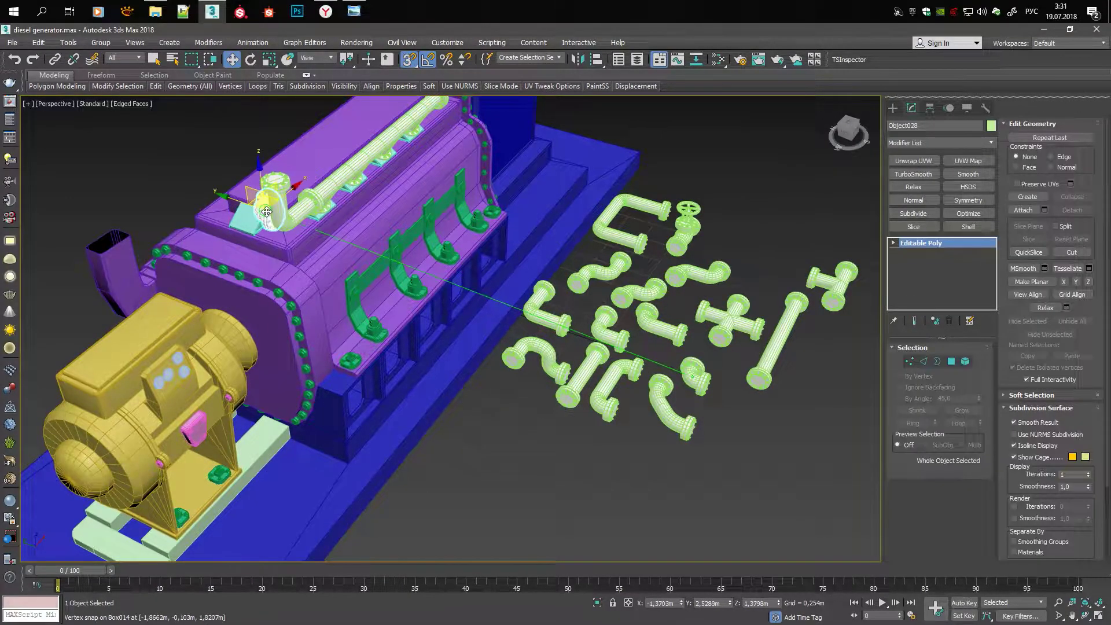
{"action": "left_click", "coordinate": [554, 379]}
{"action": "scroll", "coordinate": [440, 209], "scroll_direction": "up", "scroll_amount": 5}
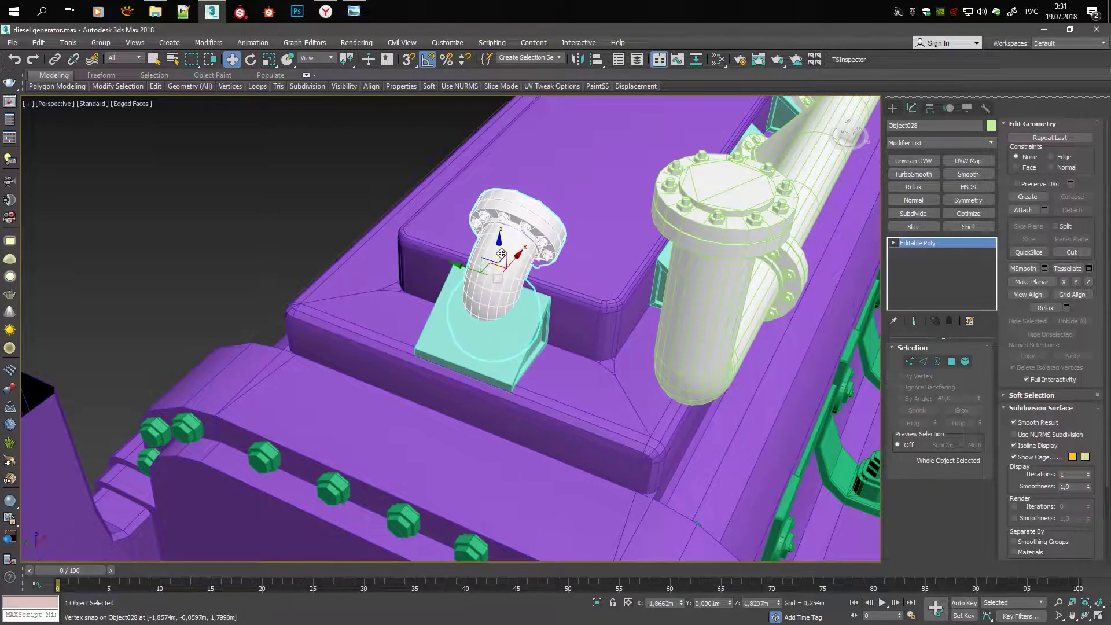
{"action": "middle_click_drag", "start_coordinate": [512, 237], "coordinate": [496, 236], "text": "alt"}
{"action": "key", "text": "e"}
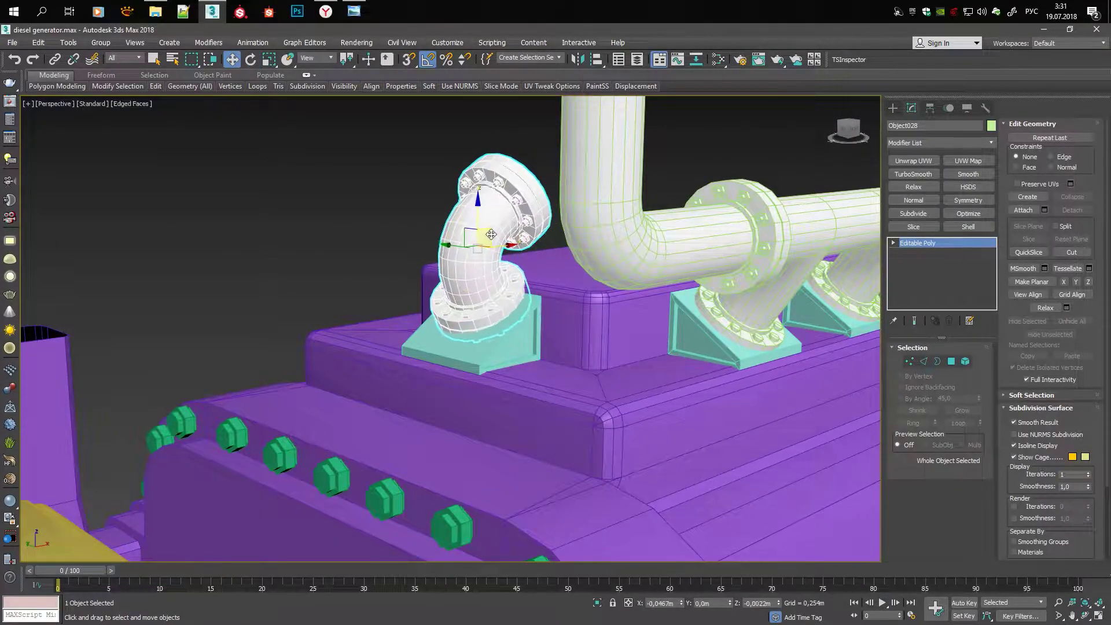
{"action": "scroll", "coordinate": [469, 247], "scroll_direction": "down", "scroll_amount": 3}
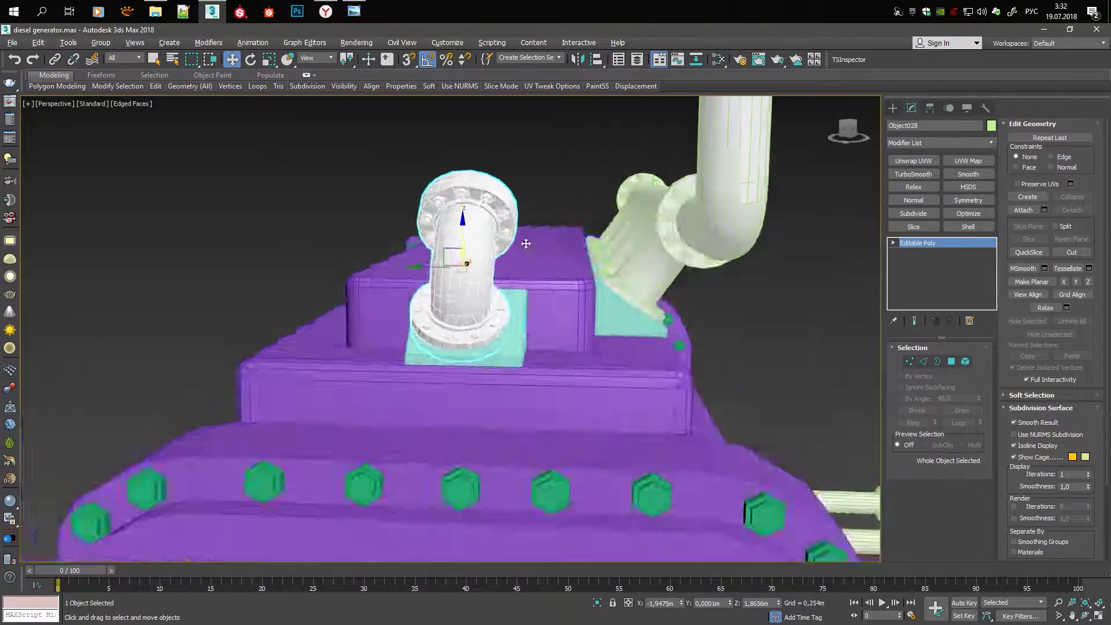
{"action": "mouse_move", "coordinate": [520, 243]}
{"action": "middle_mouse_down", "text": "alt"}
{"action": "mouse_move", "coordinate": [480, 231]}
{"action": "mouse_move", "coordinate": [491, 158]}
{"action": "mouse_move", "coordinate": [384, 189]}
{"action": "mouse_move", "coordinate": [498, 147]}
{"action": "mouse_move", "coordinate": [561, 276]}
{"action": "middle_mouse_up", "text": "alt"}
{"action": "scroll", "coordinate": [481, 231], "scroll_direction": "up", "scroll_amount": 4}
{"action": "key", "text": "e"}
{"action": "key", "text": "w"}
Clone the elbow with a copy turned -175° on Y
{"action": "left_click_drag", "start_coordinate": [560, 283], "coordinate": [754, 359], "text": "shift"}
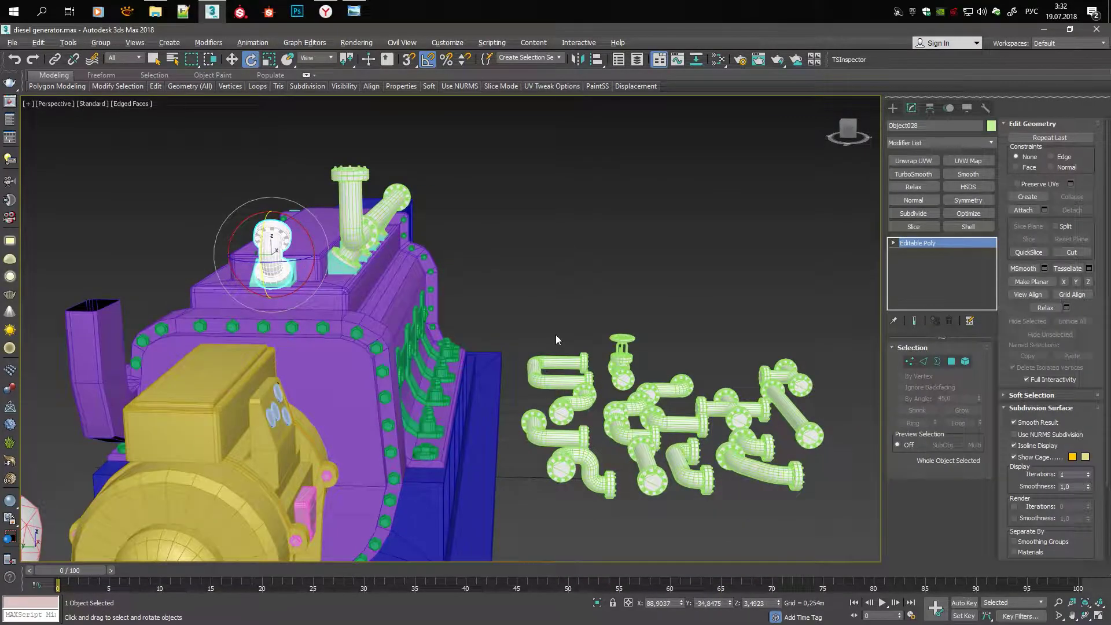
{"action": "key", "text": "z"}
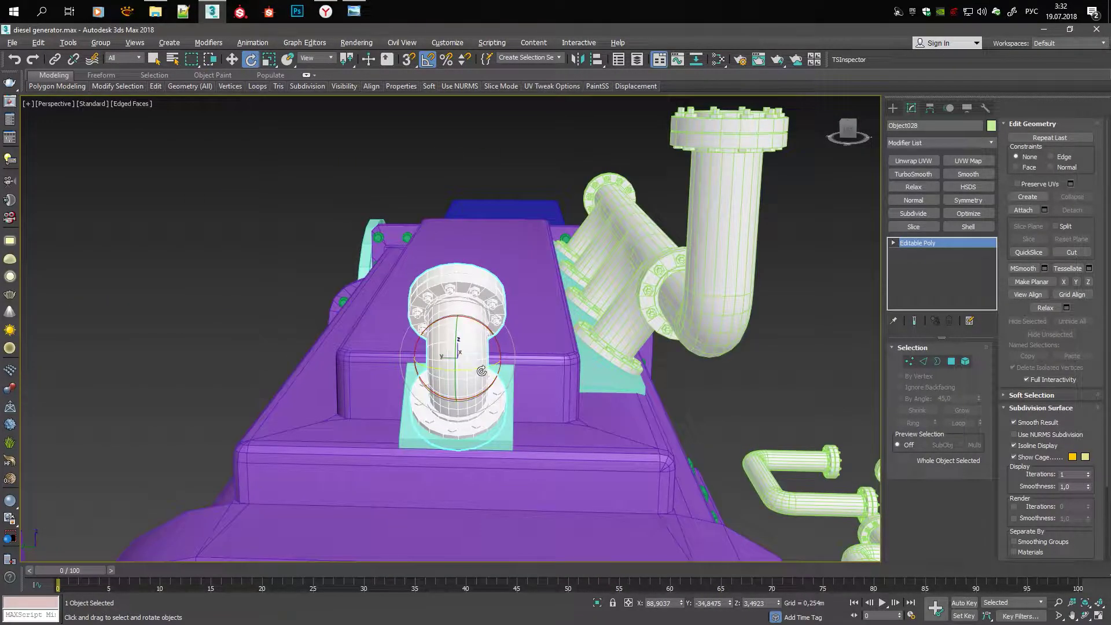
{"action": "key", "text": "Delete"}
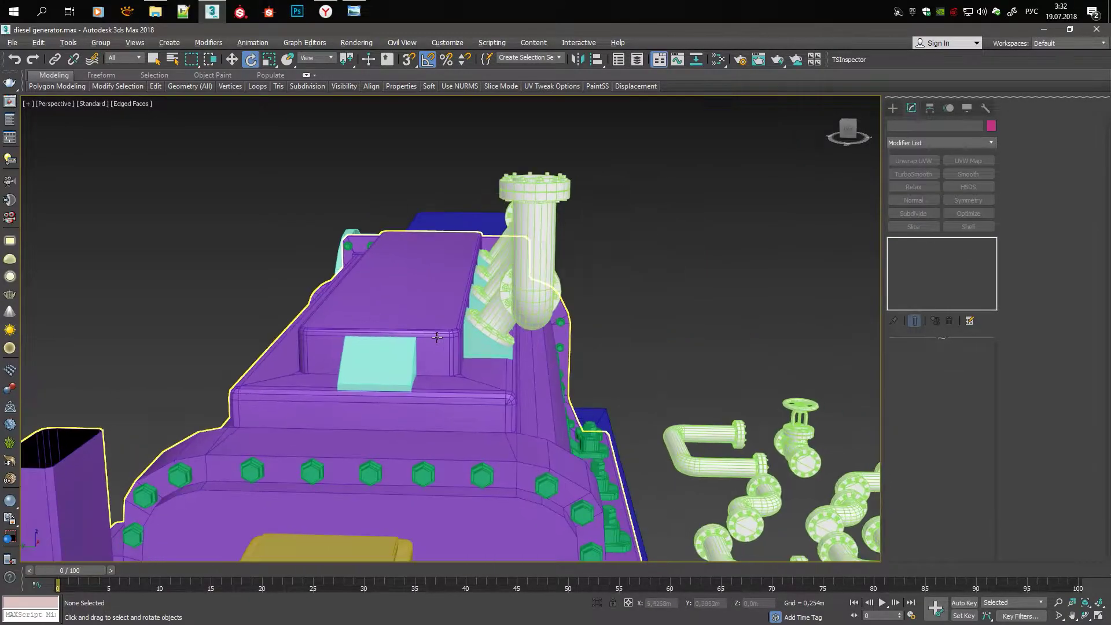
{"action": "middle_click_drag", "start_coordinate": [488, 409], "coordinate": [521, 307], "text": "alt"}
{"action": "left_click", "coordinate": [522, 308]}
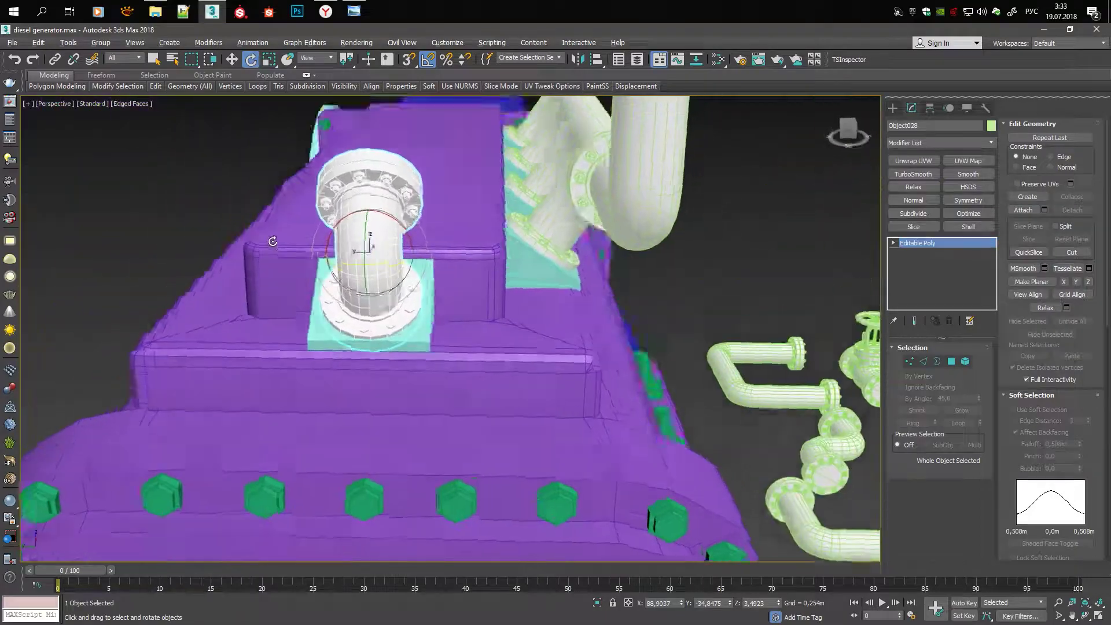
Tilt the original elbow 15° and 10° so it seats on its small bracket
{"action": "left_click_drag", "start_coordinate": [382, 267], "coordinate": [402, 264]}
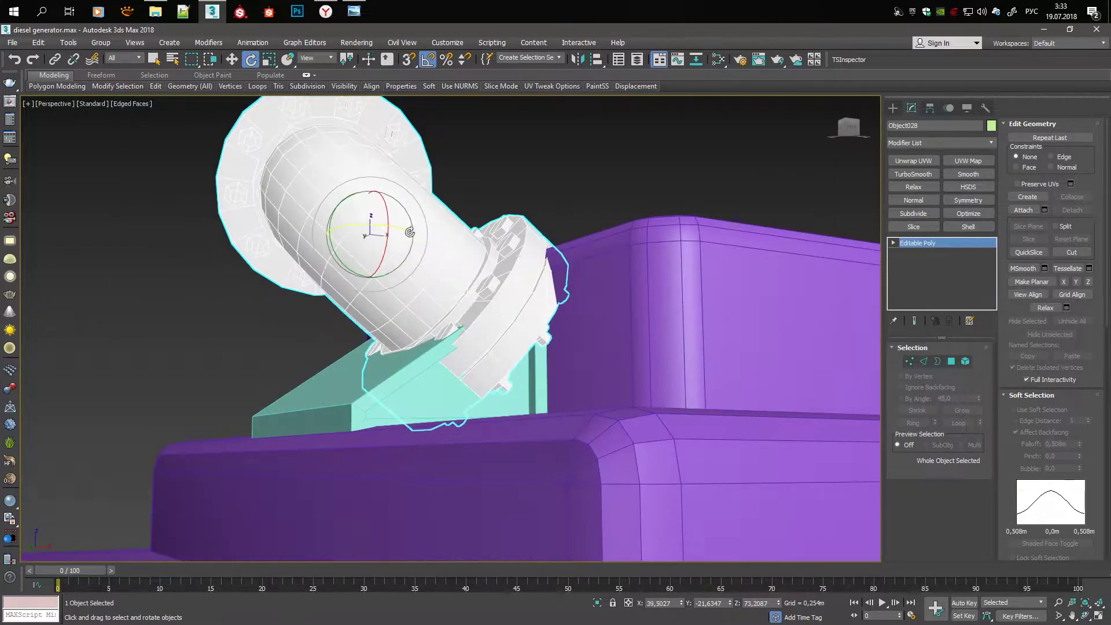
{"action": "left_click_drag", "start_coordinate": [339, 203], "coordinate": [346, 200]}
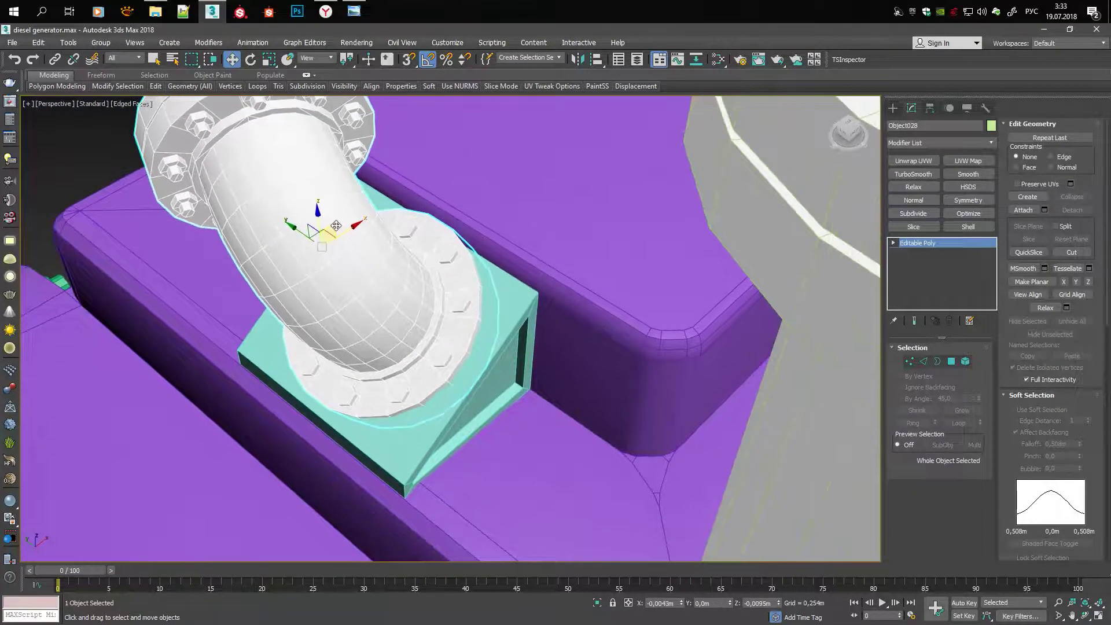
{"action": "mouse_move", "coordinate": [365, 304]}
{"action": "middle_mouse_down", "text": "alt"}
{"action": "mouse_move", "coordinate": [406, 179]}
{"action": "mouse_move", "coordinate": [596, 206]}
{"action": "middle_mouse_up", "text": "alt"}
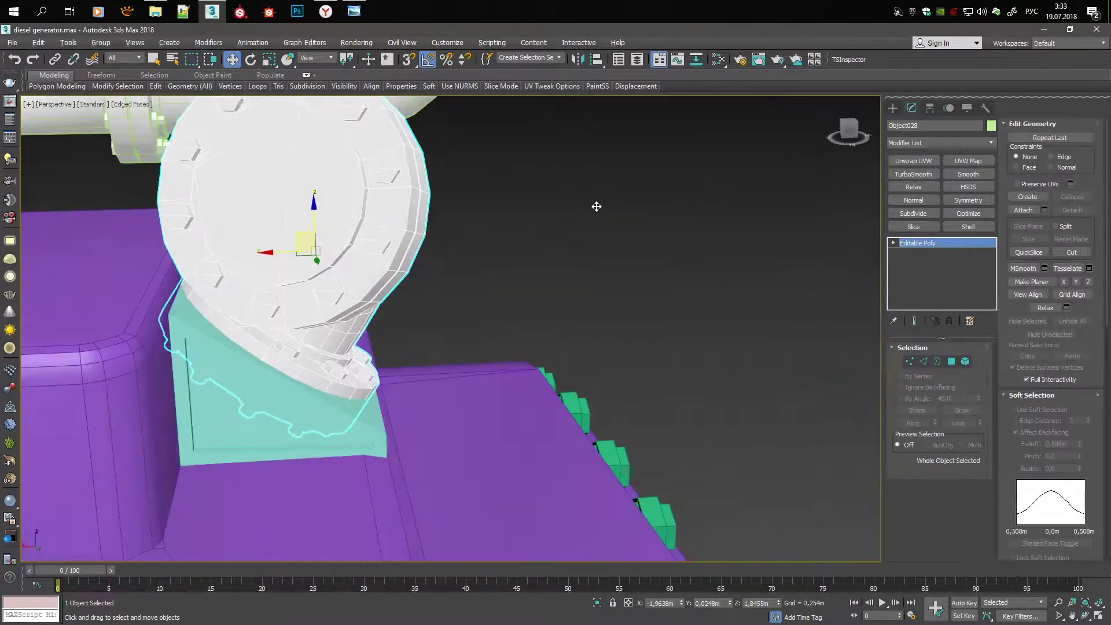
{"action": "key", "text": "e"}
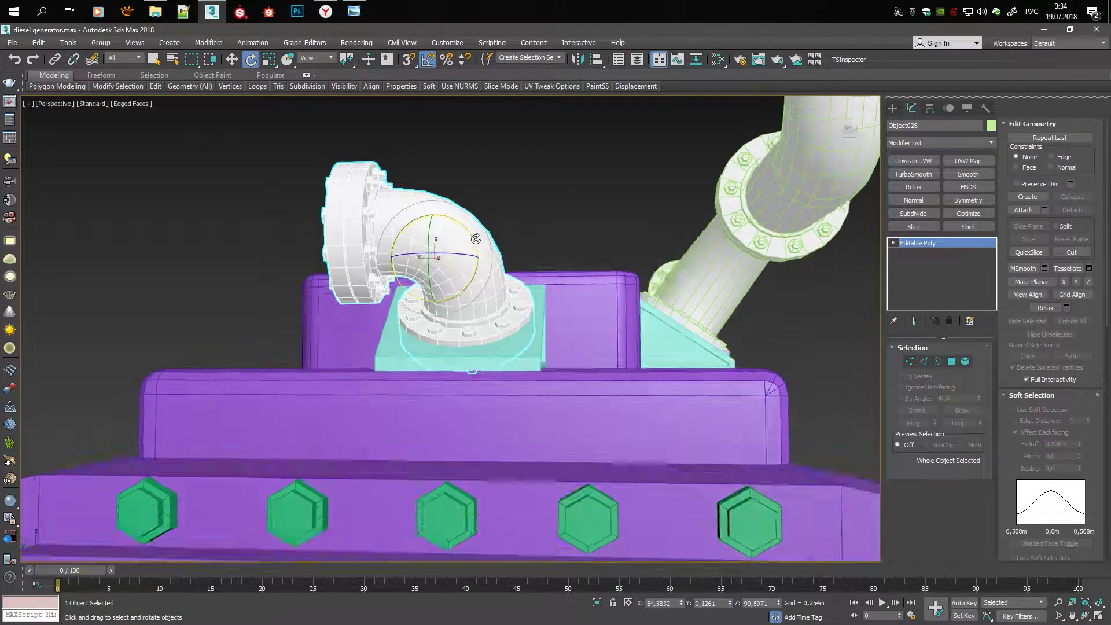
{"action": "mouse_move", "coordinate": [468, 231]}
{"action": "middle_mouse_down", "text": "alt"}
{"action": "mouse_move", "coordinate": [423, 236]}
{"action": "mouse_move", "coordinate": [564, 251]}
{"action": "middle_mouse_up", "text": "alt"}
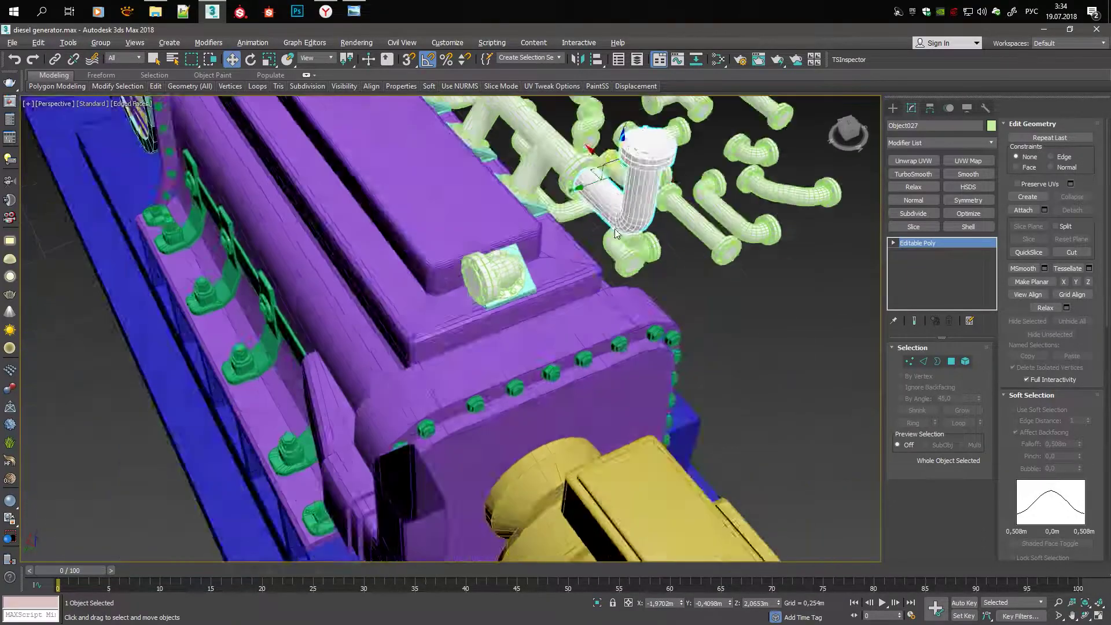
Select the copied elbow Object029 and frame it in the Top view
{"action": "middle_click_drag", "start_coordinate": [564, 251], "coordinate": [614, 228], "text": "alt"}
{"action": "key", "text": "e"}
{"action": "left_click", "coordinate": [489, 244]}
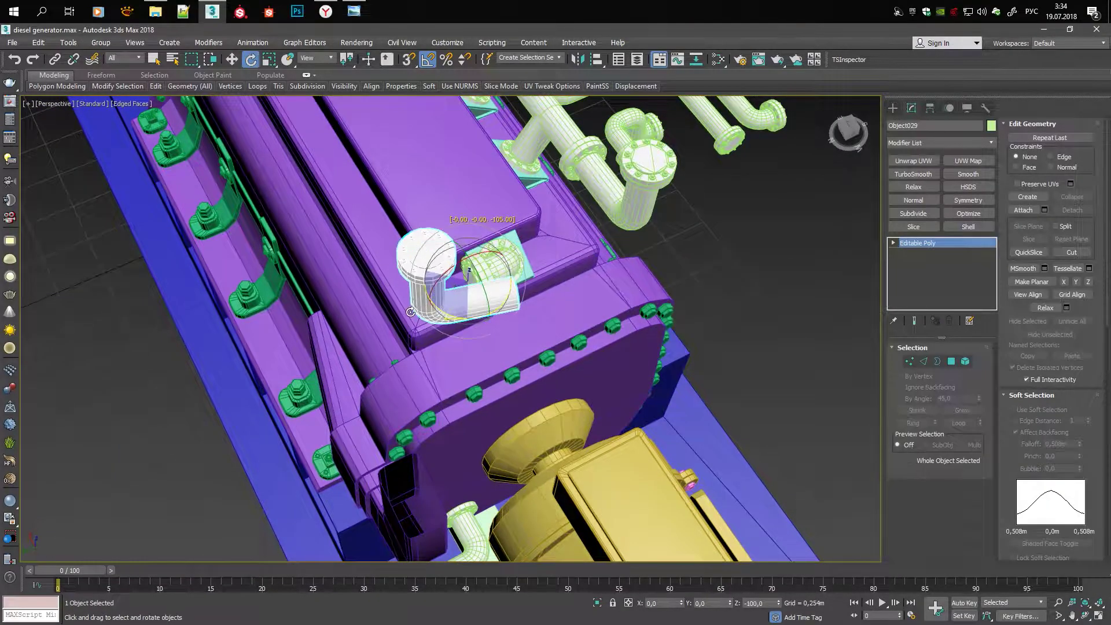
{"action": "middle_click_drag", "start_coordinate": [410, 313], "coordinate": [462, 249], "text": "alt"}
{"action": "key", "text": "alt+w"}
{"action": "key", "text": "w"}
{"action": "key", "text": "alt+w"}
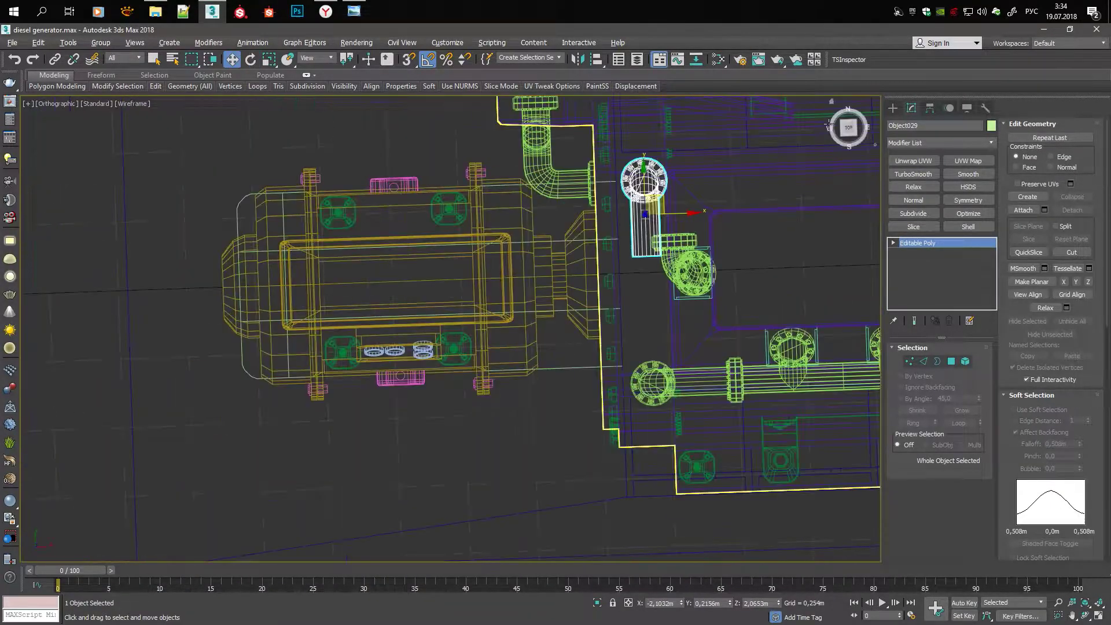
{"action": "key", "text": "t"}
Align the copied elbow to the engine-top elbow flange, forming a vertical riser
{"action": "scroll", "coordinate": [540, 333], "scroll_direction": "up", "scroll_amount": 8}
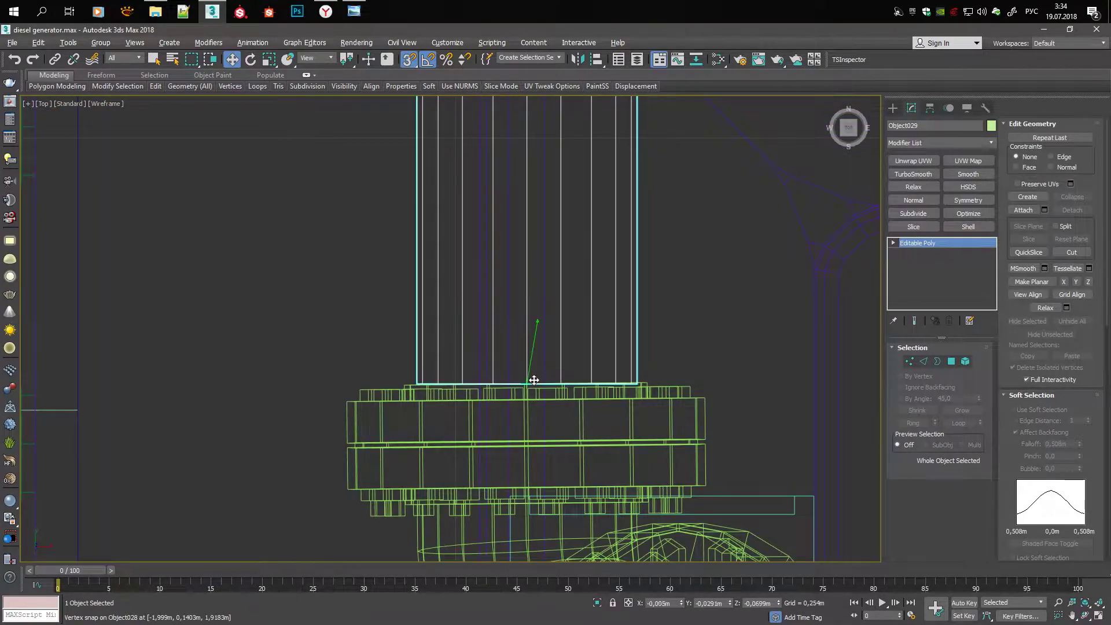
{"action": "key", "text": "alt+w"}
{"action": "key", "text": "alt+w"}
{"action": "scroll", "coordinate": [521, 358], "scroll_direction": "up", "scroll_amount": 1}
{"action": "scroll", "coordinate": [518, 354], "scroll_direction": "up", "scroll_amount": 6}
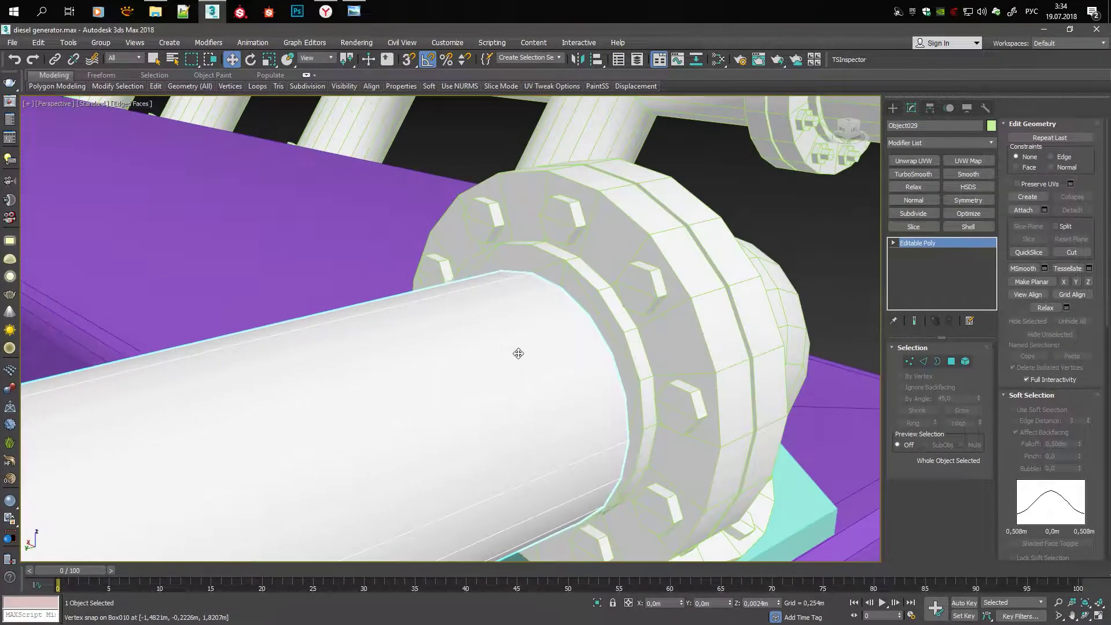
{"action": "scroll", "coordinate": [522, 345], "scroll_direction": "down", "scroll_amount": 5}
{"action": "mouse_move", "coordinate": [371, 322]}
{"action": "middle_mouse_down", "text": "alt"}
{"action": "mouse_move", "coordinate": [324, 323]}
{"action": "mouse_move", "coordinate": [498, 360]}
{"action": "mouse_move", "coordinate": [347, 249]}
{"action": "mouse_move", "coordinate": [324, 260]}
{"action": "middle_mouse_up", "text": "alt"}
{"action": "scroll", "coordinate": [347, 312], "scroll_direction": "down", "scroll_amount": 4}
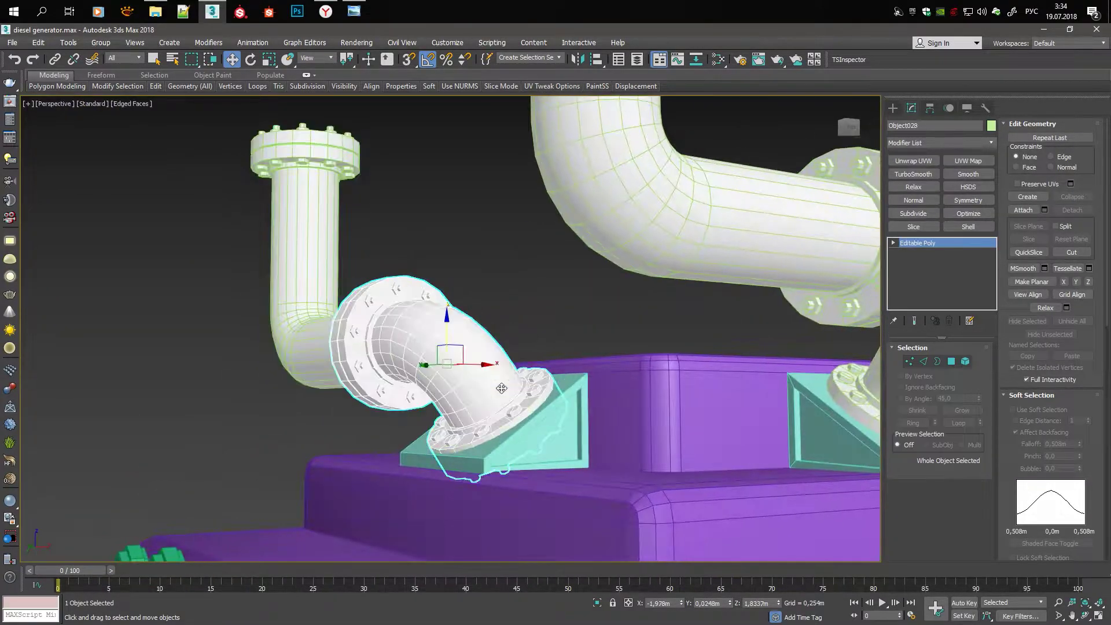
Select and clear the elbow's polygons, then return to the shaded perspective
{"action": "key", "text": "4"}
{"action": "key", "text": "alt+w"}
{"action": "key", "text": "alt+w"}
{"action": "key", "text": "z"}
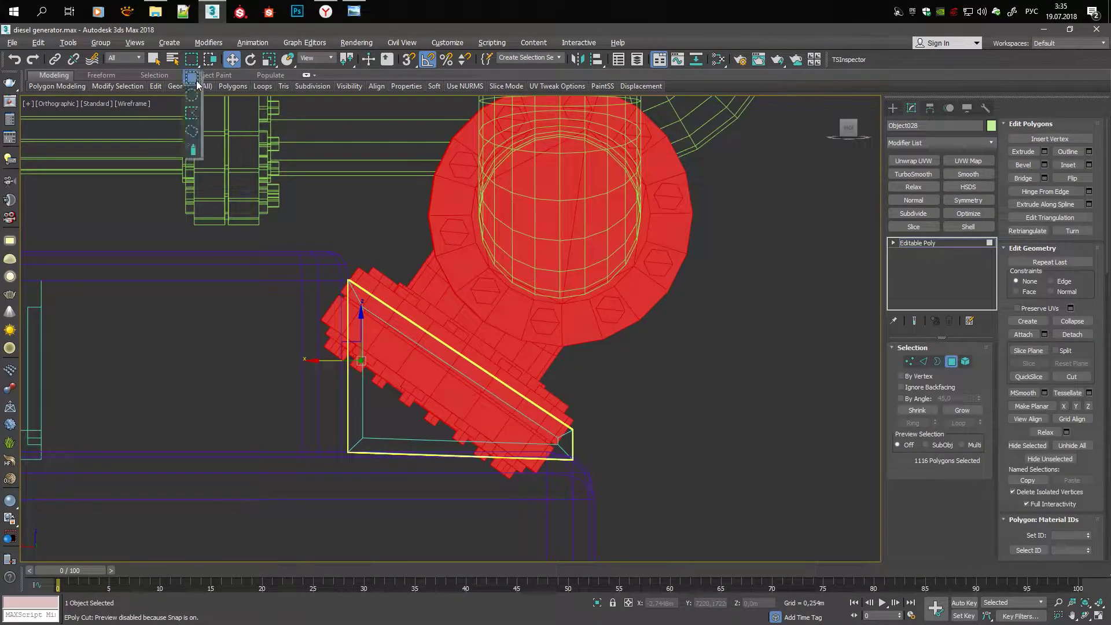
{"action": "left_click", "coordinate": [338, 282]}
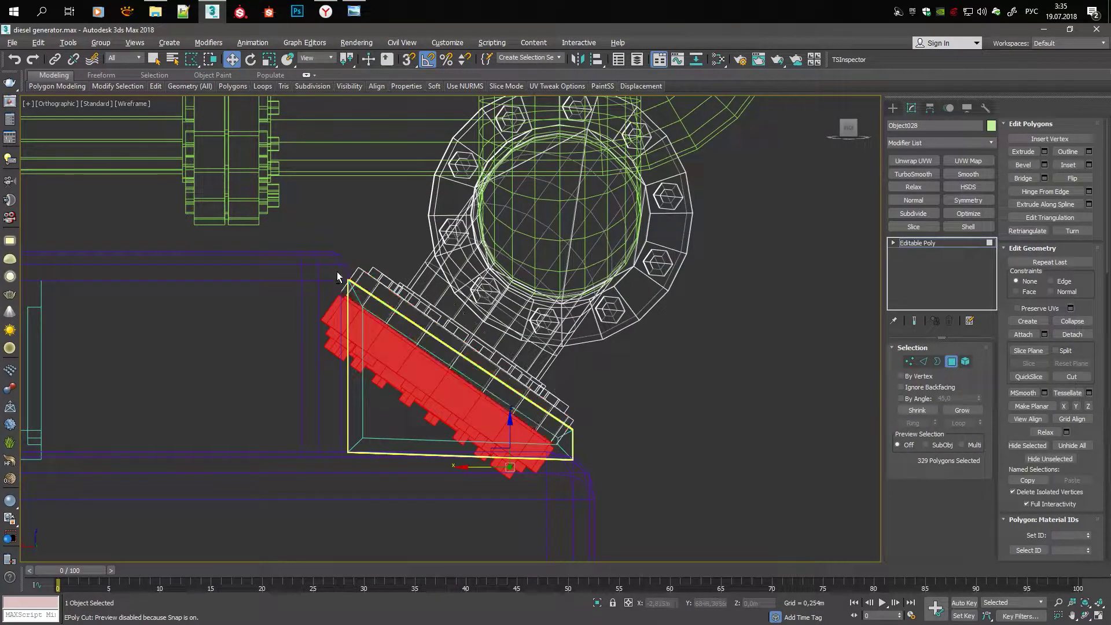
{"action": "key", "text": "p"}
{"action": "key", "text": "F3"}
{"action": "mouse_move", "coordinate": [473, 385]}
{"action": "middle_mouse_down", "text": "alt"}
{"action": "mouse_move", "coordinate": [459, 364]}
{"action": "mouse_move", "coordinate": [489, 357]}
{"action": "mouse_move", "coordinate": [413, 334]}
{"action": "middle_mouse_up", "text": "alt"}
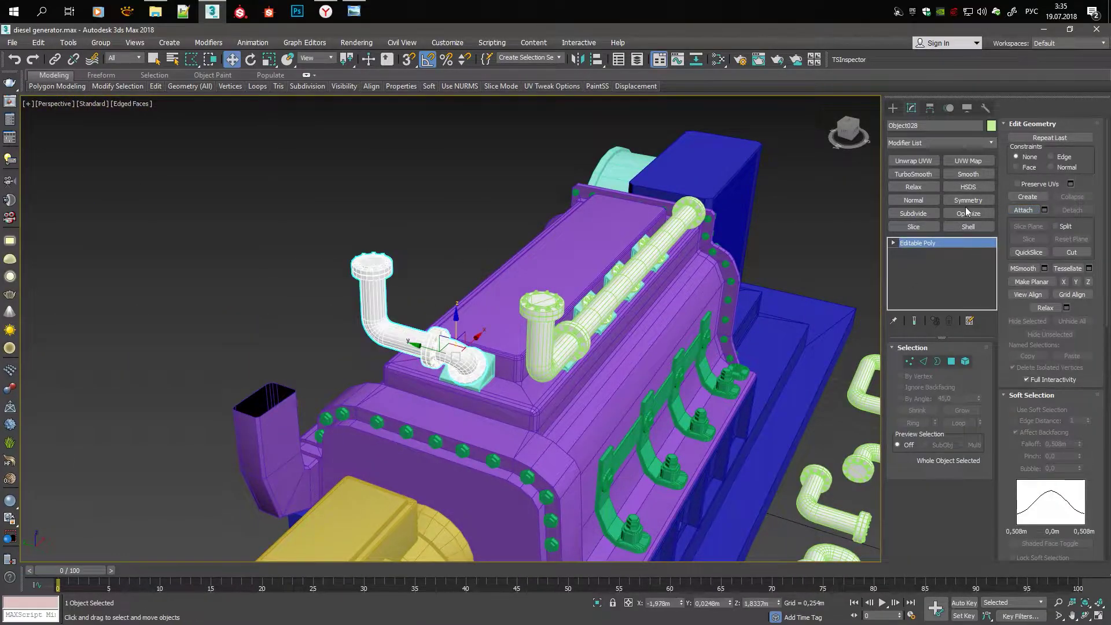
{"action": "mouse_move", "coordinate": [579, 261]}
{"action": "middle_mouse_down", "text": "alt"}
{"action": "mouse_move", "coordinate": [638, 234]}
{"action": "mouse_move", "coordinate": [463, 145]}
{"action": "middle_mouse_up", "text": "alt"}
Compare the new riser against the generator reference photo
{"action": "left_click", "coordinate": [353, 11]}
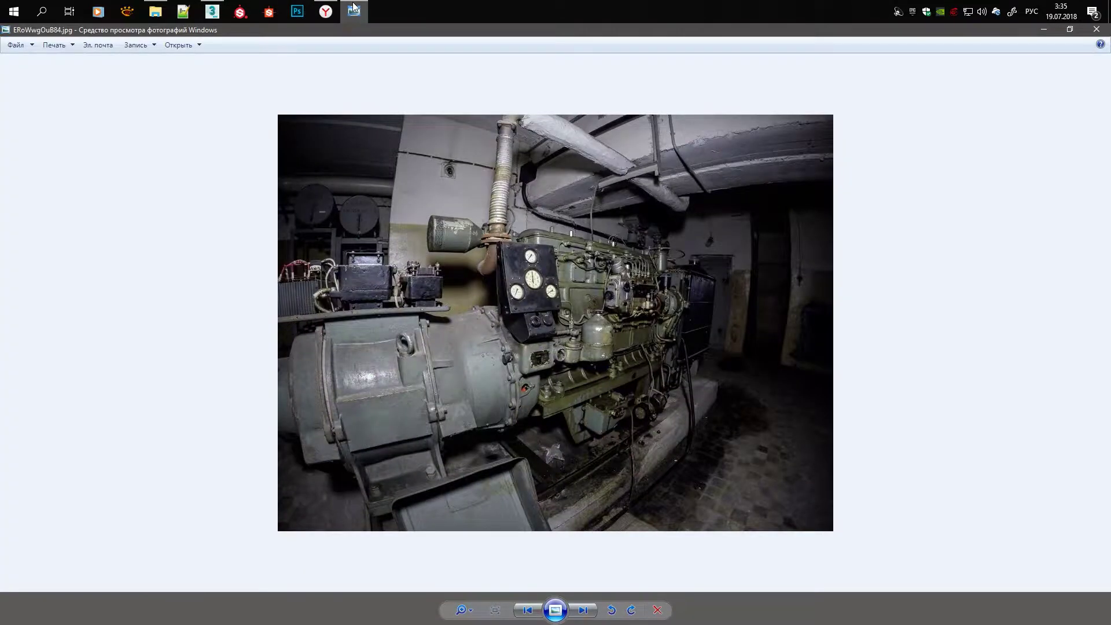
{"action": "left_click", "coordinate": [353, 10]}
{"action": "mouse_move", "coordinate": [518, 218]}
{"action": "middle_mouse_down", "text": "alt"}
{"action": "mouse_move", "coordinate": [447, 191]}
{"action": "mouse_move", "coordinate": [228, 193]}
{"action": "mouse_move", "coordinate": [381, 213]}
{"action": "mouse_move", "coordinate": [421, 241]}
{"action": "mouse_move", "coordinate": [463, 226]}
{"action": "middle_mouse_up", "text": "alt"}
{"action": "left_click", "coordinate": [353, 10]}
Orbit to the far side of the engine and select the descending side pipe run
{"action": "scroll", "coordinate": [316, 379], "scroll_direction": "up", "scroll_amount": 5}
{"action": "mouse_move", "coordinate": [304, 369]}
{"action": "middle_mouse_down", "text": "alt"}
{"action": "mouse_move", "coordinate": [347, 324]}
{"action": "mouse_move", "coordinate": [449, 272]}
{"action": "middle_mouse_up", "text": "alt"}
{"action": "scroll", "coordinate": [449, 272], "scroll_direction": "up", "scroll_amount": 3}
{"action": "scroll", "coordinate": [496, 305], "scroll_direction": "up", "scroll_amount": 2}
{"action": "scroll", "coordinate": [497, 306], "scroll_direction": "down", "scroll_amount": 4}
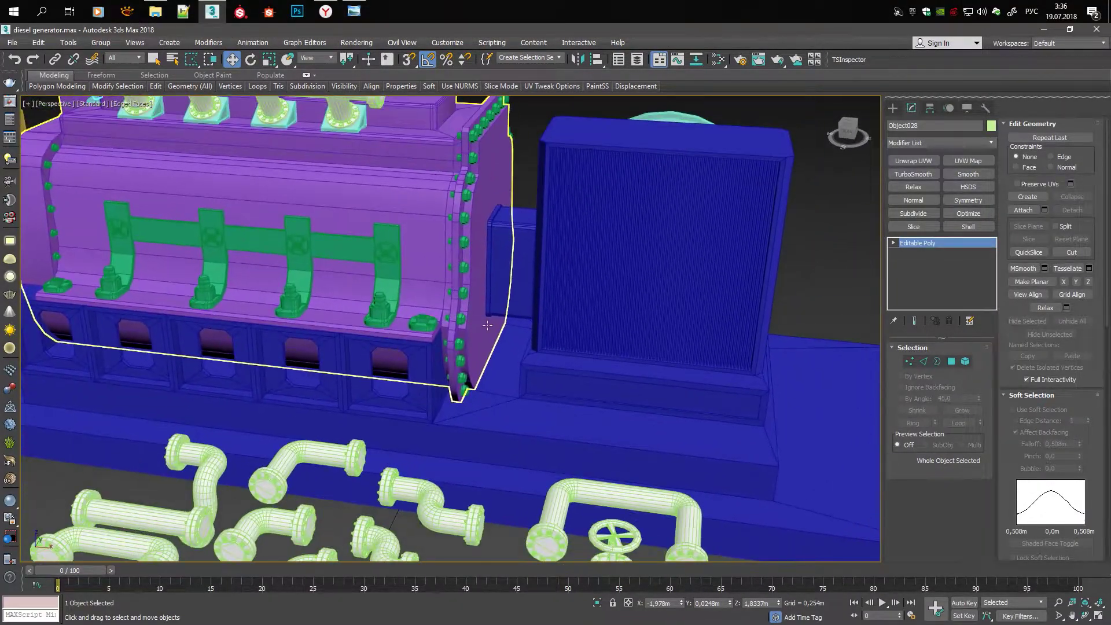
{"action": "middle_click_drag", "start_coordinate": [496, 305], "coordinate": [405, 290], "text": "alt"}
{"action": "left_click", "coordinate": [657, 248]}
{"action": "scroll", "coordinate": [657, 248], "scroll_direction": "up", "scroll_amount": 5}
{"action": "mouse_move", "coordinate": [658, 248]}
{"action": "middle_mouse_down"}
{"action": "mouse_move", "coordinate": [623, 253]}
{"action": "mouse_move", "coordinate": [630, 213]}
{"action": "middle_mouse_up"}
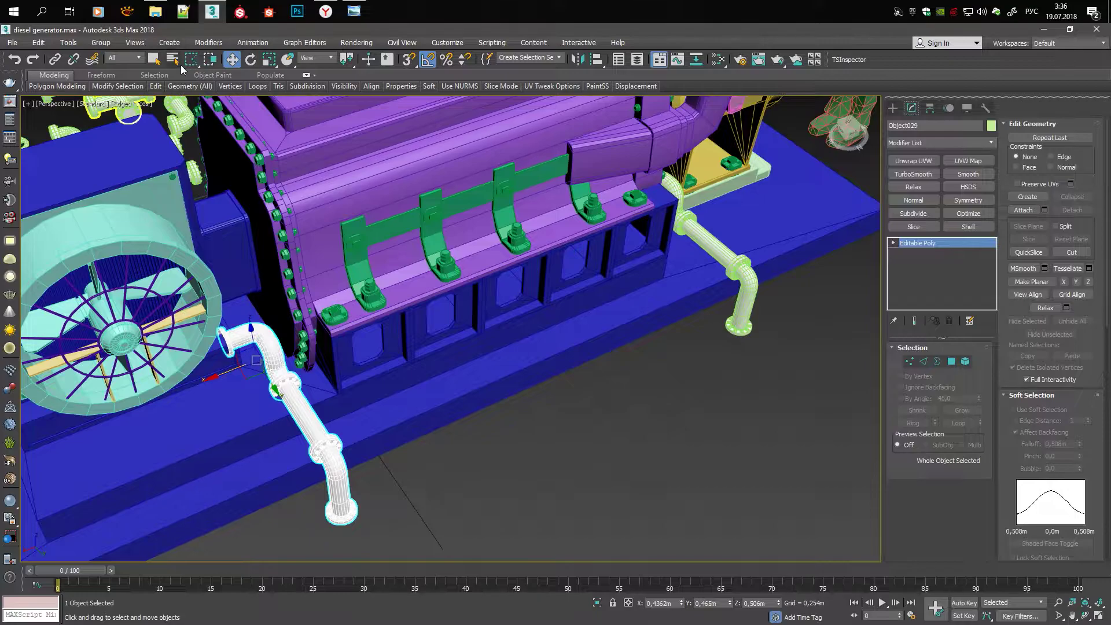
Mirror-copy the pipe run, enable vertex snaps, and view the copy beside the fan
{"action": "key", "text": "Return"}
{"action": "scroll", "coordinate": [262, 323], "scroll_direction": "up", "scroll_amount": 8}
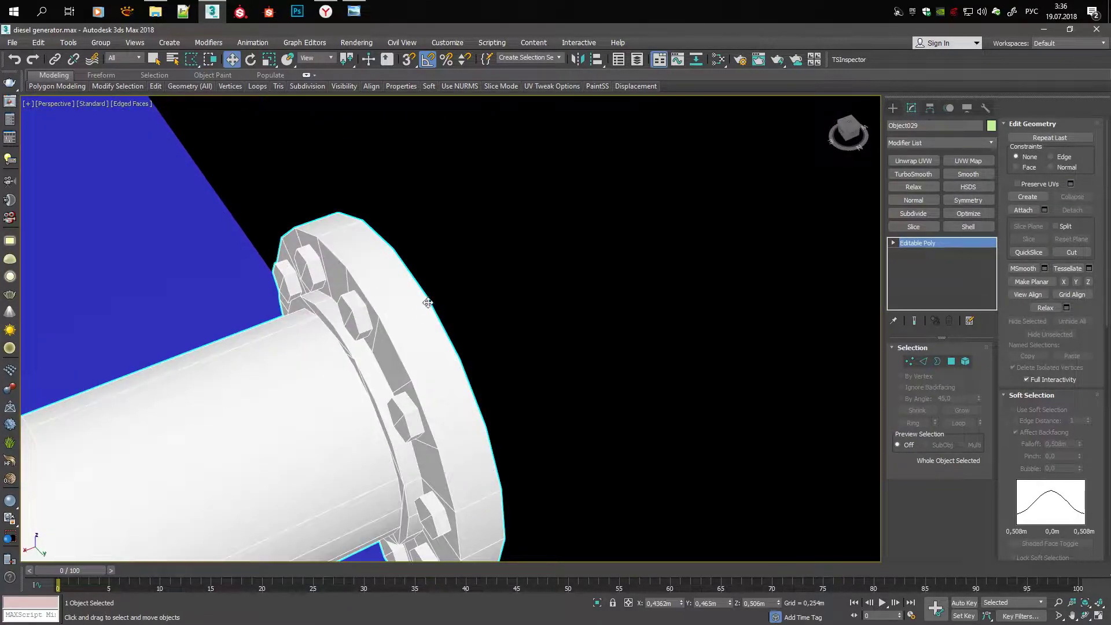
{"action": "key", "text": "s"}
{"action": "scroll", "coordinate": [428, 302], "scroll_direction": "down", "scroll_amount": 5}
{"action": "scroll", "coordinate": [463, 312], "scroll_direction": "down", "scroll_amount": 4}
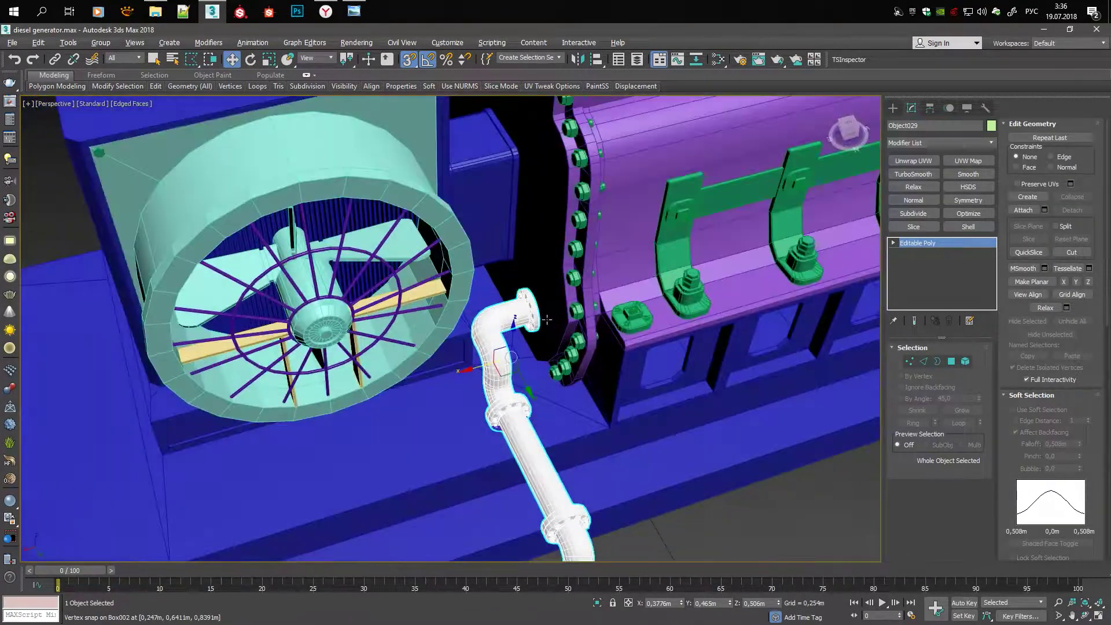
{"action": "scroll", "coordinate": [547, 319], "scroll_direction": "down", "scroll_amount": 5}
{"action": "mouse_move", "coordinate": [547, 319]}
{"action": "middle_mouse_down", "text": "alt"}
{"action": "mouse_move", "coordinate": [428, 299]}
{"action": "mouse_move", "coordinate": [446, 245]}
{"action": "mouse_move", "coordinate": [251, 370]}
{"action": "middle_mouse_up", "text": "alt"}
{"action": "scroll", "coordinate": [250, 369], "scroll_direction": "up", "scroll_amount": 6}
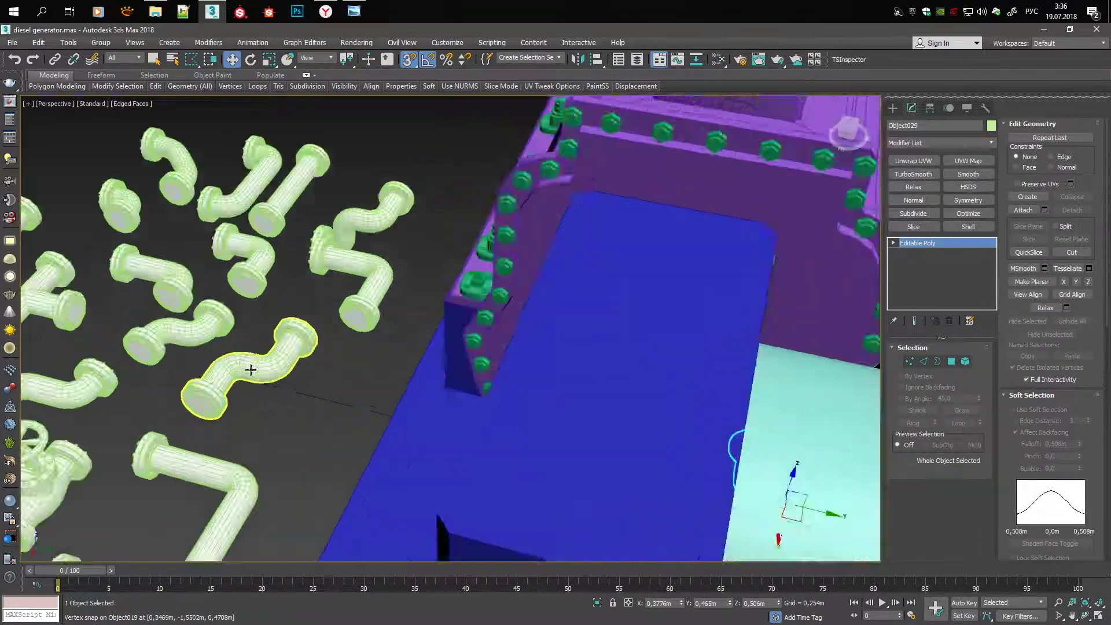
{"action": "scroll", "coordinate": [355, 230], "scroll_direction": "down", "scroll_amount": 3}
Rotate the copied elbow to 190° on X and seat it flush against the engine flange
{"action": "middle_click_drag", "start_coordinate": [259, 214], "coordinate": [277, 231], "text": "alt"}
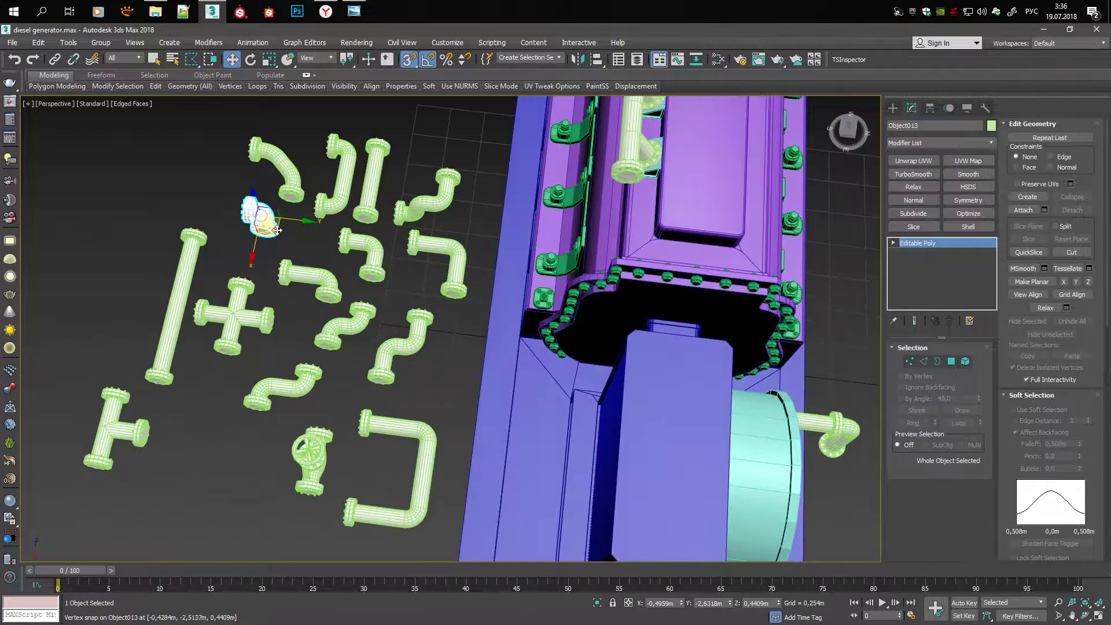
{"action": "key", "text": "z"}
{"action": "middle_click_drag", "start_coordinate": [619, 277], "coordinate": [639, 274], "text": "alt"}
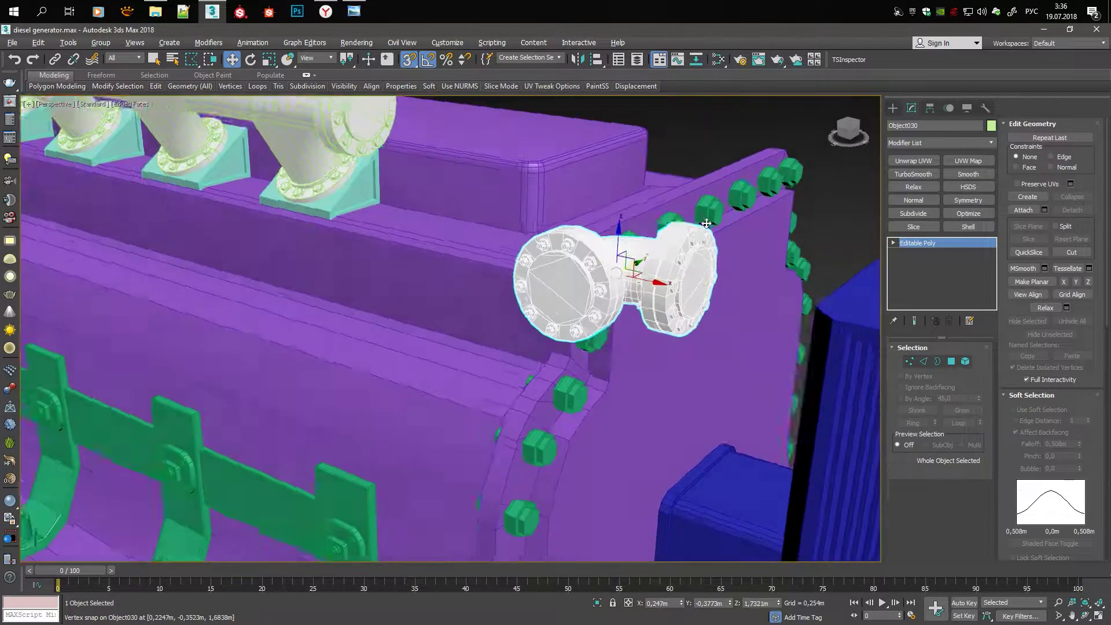
{"action": "key", "text": "e"}
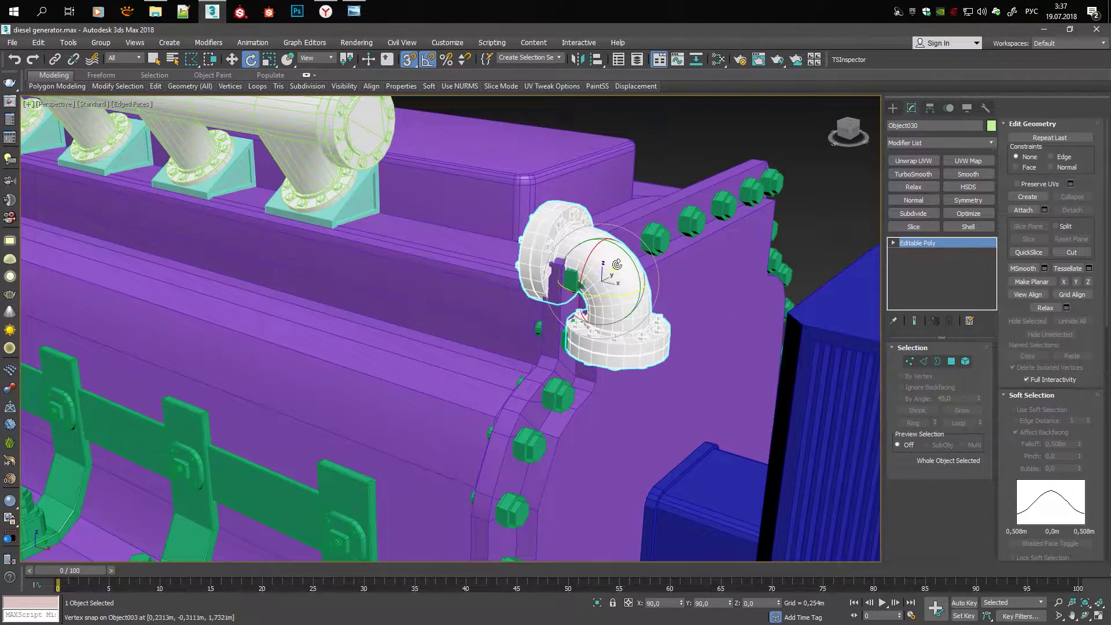
{"action": "key", "text": "w"}
{"action": "key", "text": "z"}
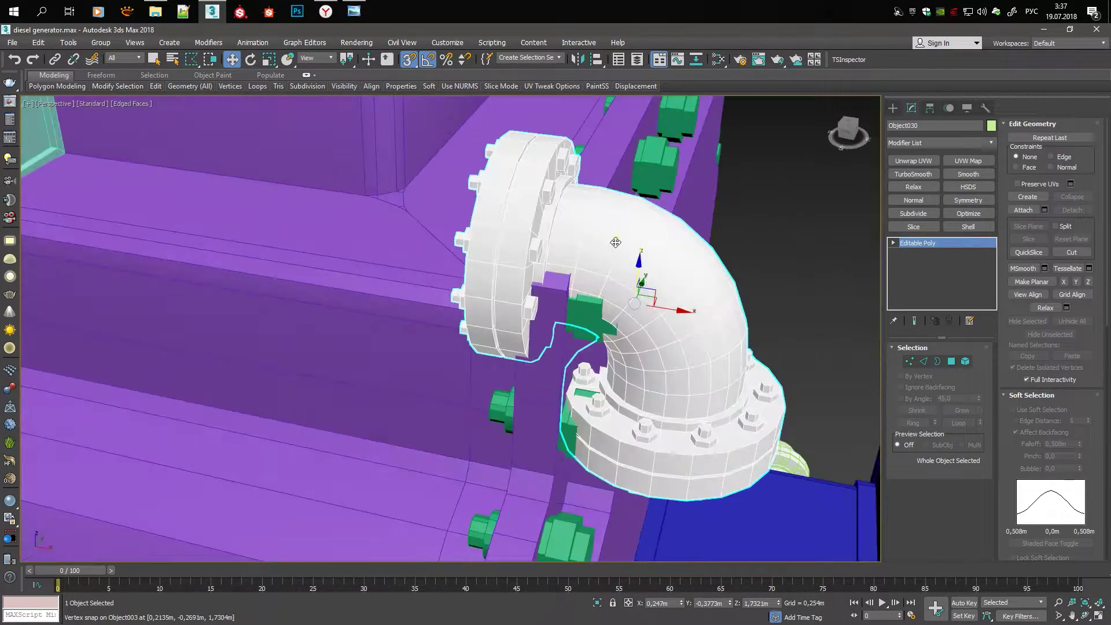
{"action": "left_click_drag", "start_coordinate": [631, 313], "coordinate": [620, 407]}
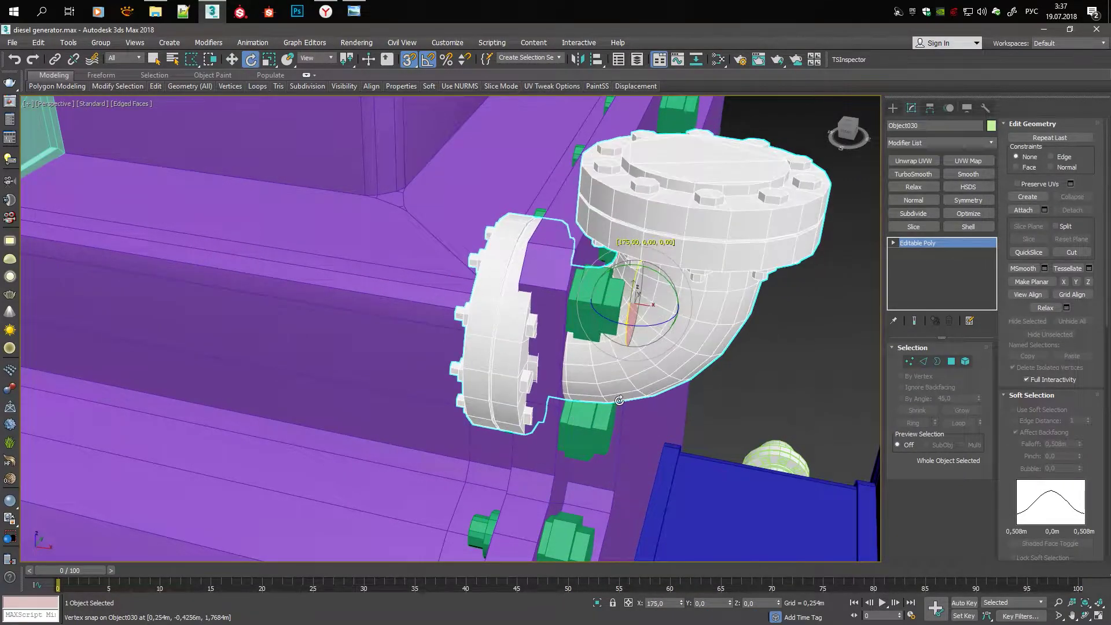
{"action": "key", "text": "w"}
{"action": "middle_click_drag", "start_coordinate": [619, 400], "coordinate": [567, 324], "text": "alt"}
{"action": "left_click_drag", "start_coordinate": [579, 260], "coordinate": [508, 216]}
Toggle snaps and select all of Object030's polygons at Polygon level with Ctrl+A
{"action": "scroll", "coordinate": [509, 215], "scroll_direction": "up", "scroll_amount": 3}
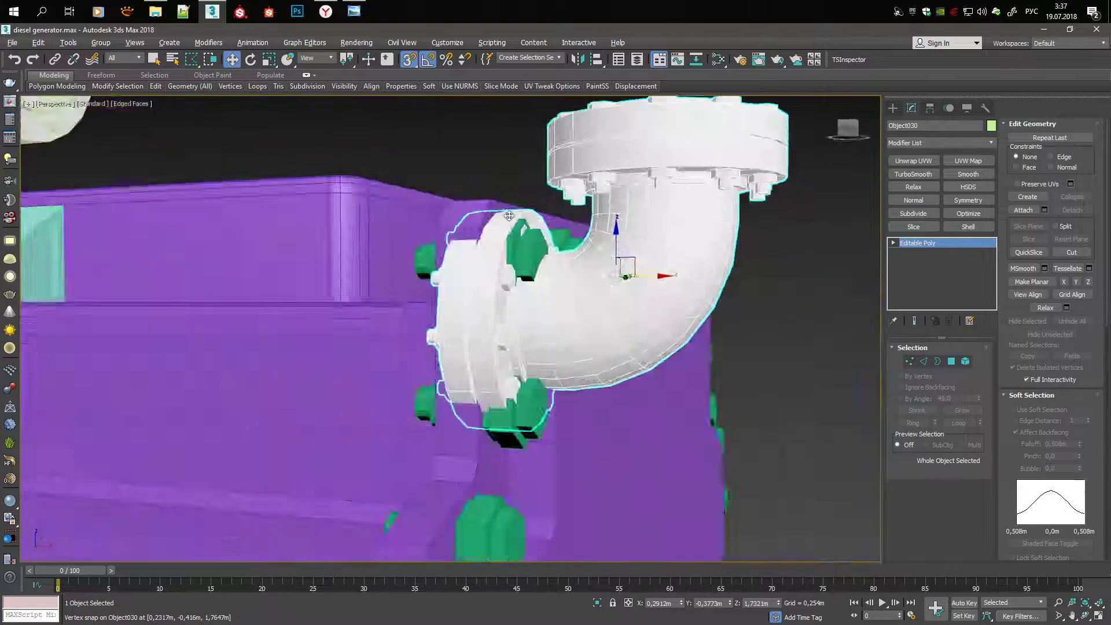
{"action": "middle_click_drag", "start_coordinate": [509, 216], "coordinate": [503, 240], "text": "alt"}
{"action": "middle_click_drag", "start_coordinate": [580, 376], "coordinate": [555, 359], "text": "alt"}
{"action": "scroll", "coordinate": [555, 358], "scroll_direction": "up", "scroll_amount": 4}
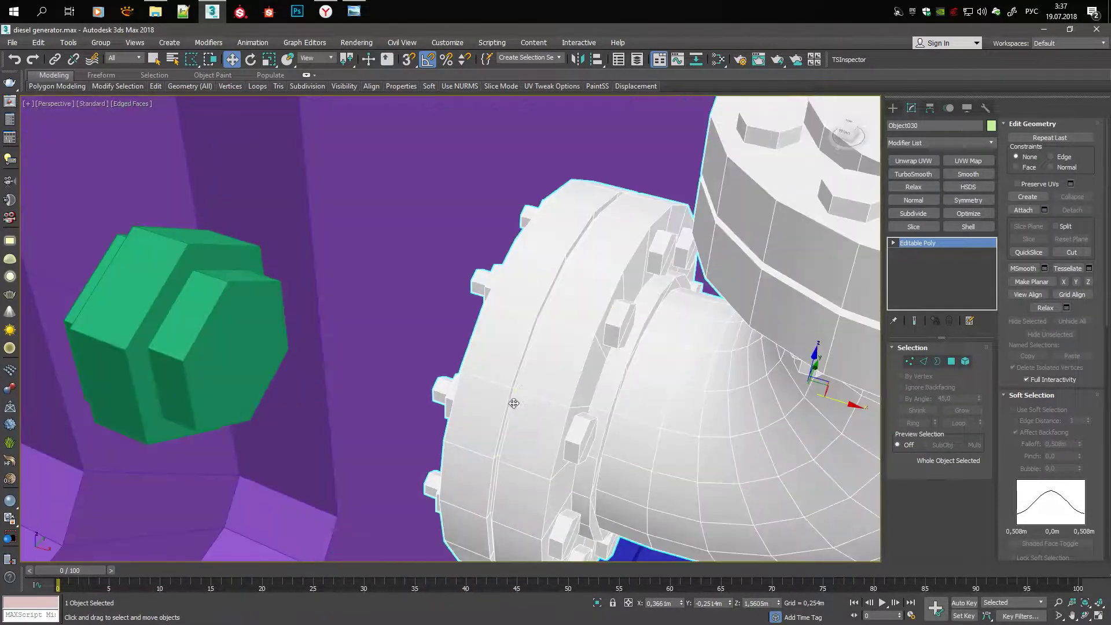
{"action": "key", "text": "s"}
{"action": "key", "text": "4"}
{"action": "key", "text": "ctrl+a"}
Leave the elbow's polygon editing and return to the edged-face Perspective view
{"action": "key", "text": "t"}
{"action": "key", "text": "F3"}
{"action": "scroll", "coordinate": [600, 183], "scroll_direction": "down", "scroll_amount": 5}
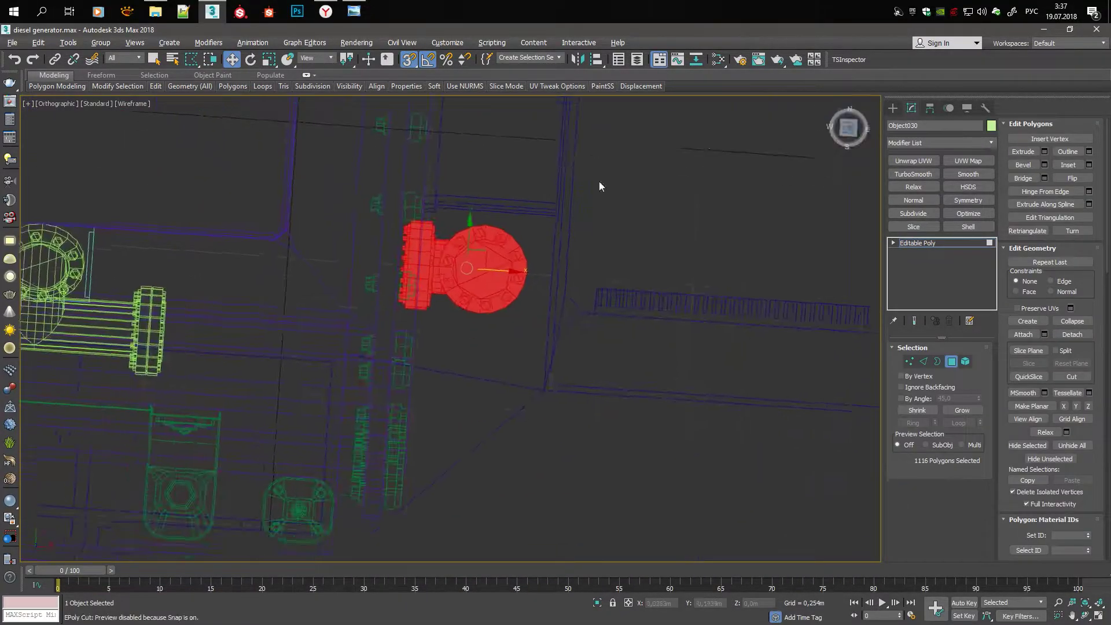
{"action": "scroll", "coordinate": [375, 198], "scroll_direction": "up", "scroll_amount": 4}
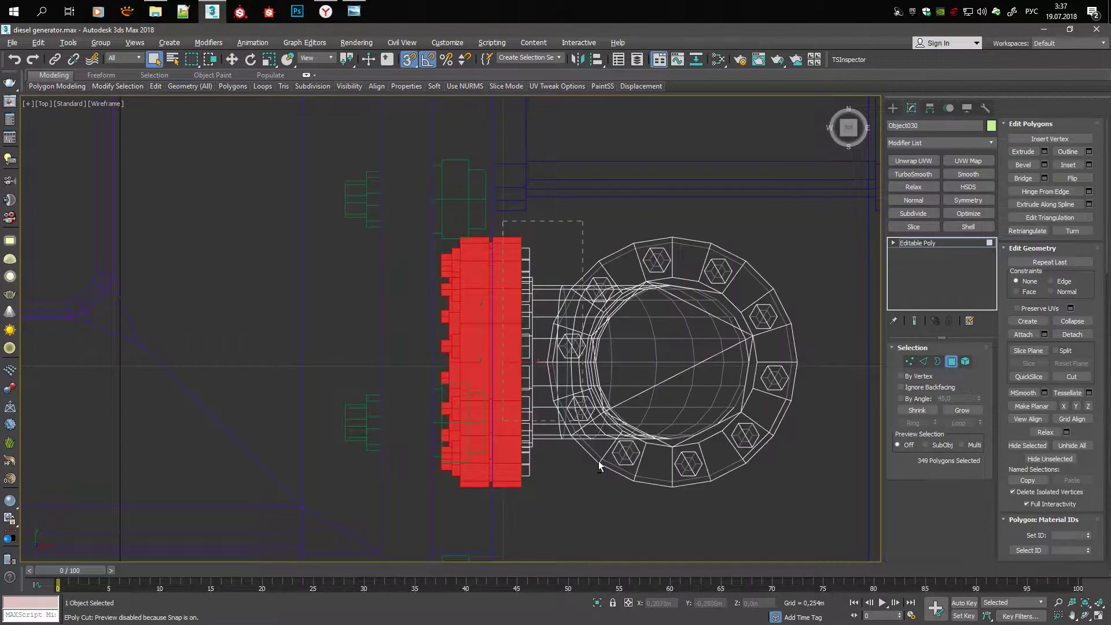
{"action": "key", "text": "p"}
{"action": "key", "text": "F3"}
{"action": "key", "text": "4"}
Shift-drag the flanged elbow with Move to clone it as Object031
{"action": "mouse_move", "coordinate": [664, 404]}
{"action": "middle_mouse_down", "text": "alt"}
{"action": "mouse_move", "coordinate": [616, 318]}
{"action": "mouse_move", "coordinate": [566, 275]}
{"action": "mouse_move", "coordinate": [503, 281]}
{"action": "mouse_move", "coordinate": [542, 257]}
{"action": "mouse_move", "coordinate": [408, 289]}
{"action": "middle_mouse_up", "text": "alt"}
{"action": "scroll", "coordinate": [615, 318], "scroll_direction": "down", "scroll_amount": 4}
{"action": "scroll", "coordinate": [608, 281], "scroll_direction": "up", "scroll_amount": 3}
{"action": "scroll", "coordinate": [608, 281], "scroll_direction": "down", "scroll_amount": 2}
{"action": "scroll", "coordinate": [566, 275], "scroll_direction": "down", "scroll_amount": 3}
{"action": "key", "text": "w"}
{"action": "scroll", "coordinate": [565, 275], "scroll_direction": "up", "scroll_amount": 3}
{"action": "scroll", "coordinate": [556, 265], "scroll_direction": "down", "scroll_amount": 4}
{"action": "scroll", "coordinate": [544, 257], "scroll_direction": "up", "scroll_amount": 3}
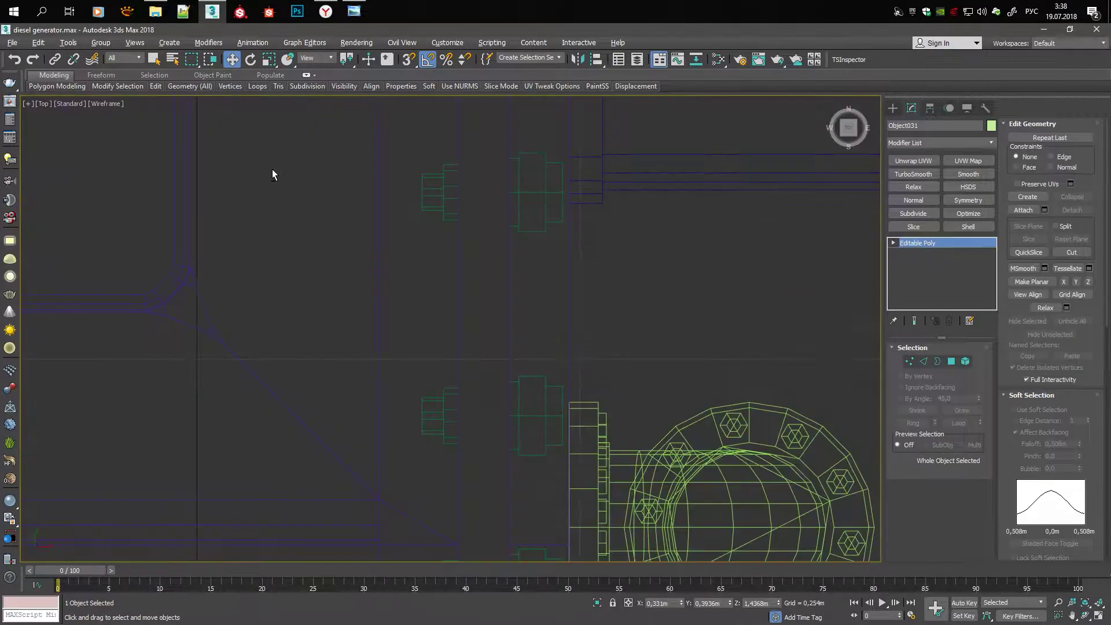
{"action": "scroll", "coordinate": [272, 169], "scroll_direction": "down", "scroll_amount": 5}
{"action": "middle_click_drag", "start_coordinate": [272, 169], "coordinate": [526, 312]}
Accept Clone Options to copy the pipe run as Object032
{"action": "key", "text": "alt+w"}
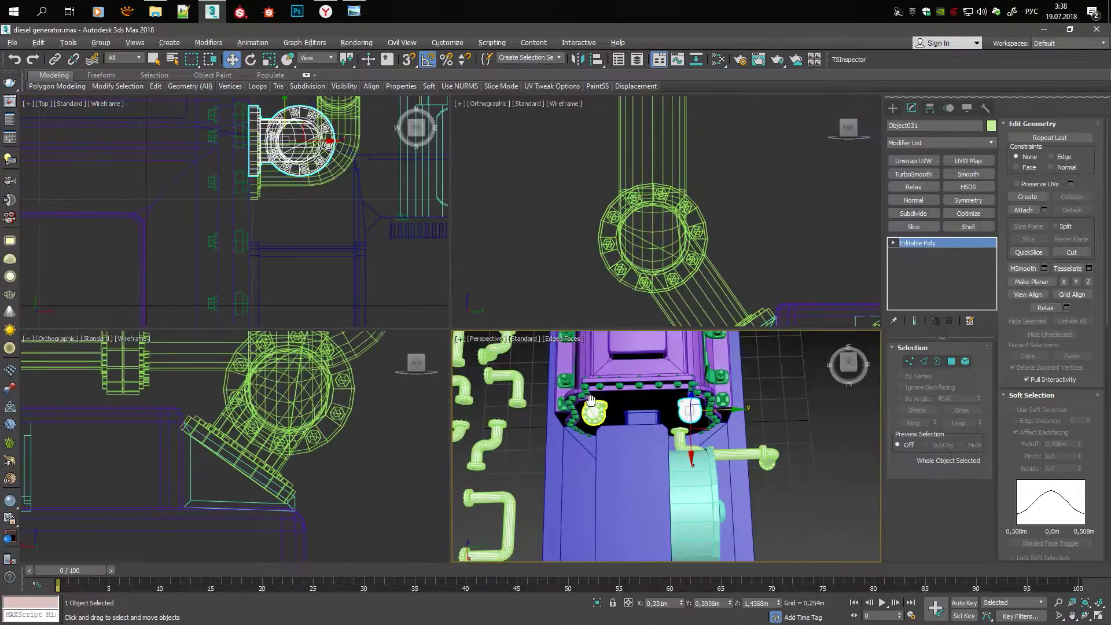
{"action": "key", "text": "alt+w"}
{"action": "scroll", "coordinate": [694, 260], "scroll_direction": "up", "scroll_amount": 3}
{"action": "mouse_move", "coordinate": [695, 261]}
{"action": "middle_mouse_down", "text": "alt"}
{"action": "mouse_move", "coordinate": [810, 267]}
{"action": "mouse_move", "coordinate": [653, 261]}
{"action": "mouse_move", "coordinate": [629, 239]}
{"action": "mouse_move", "coordinate": [655, 261]}
{"action": "middle_mouse_up", "text": "alt"}
{"action": "scroll", "coordinate": [810, 267], "scroll_direction": "down", "scroll_amount": 3}
{"action": "scroll", "coordinate": [654, 260], "scroll_direction": "down", "scroll_amount": 3}
{"action": "scroll", "coordinate": [630, 238], "scroll_direction": "down", "scroll_amount": 2}
{"action": "scroll", "coordinate": [629, 238], "scroll_direction": "down", "scroll_amount": 4}
{"action": "scroll", "coordinate": [655, 261], "scroll_direction": "up", "scroll_amount": 3}
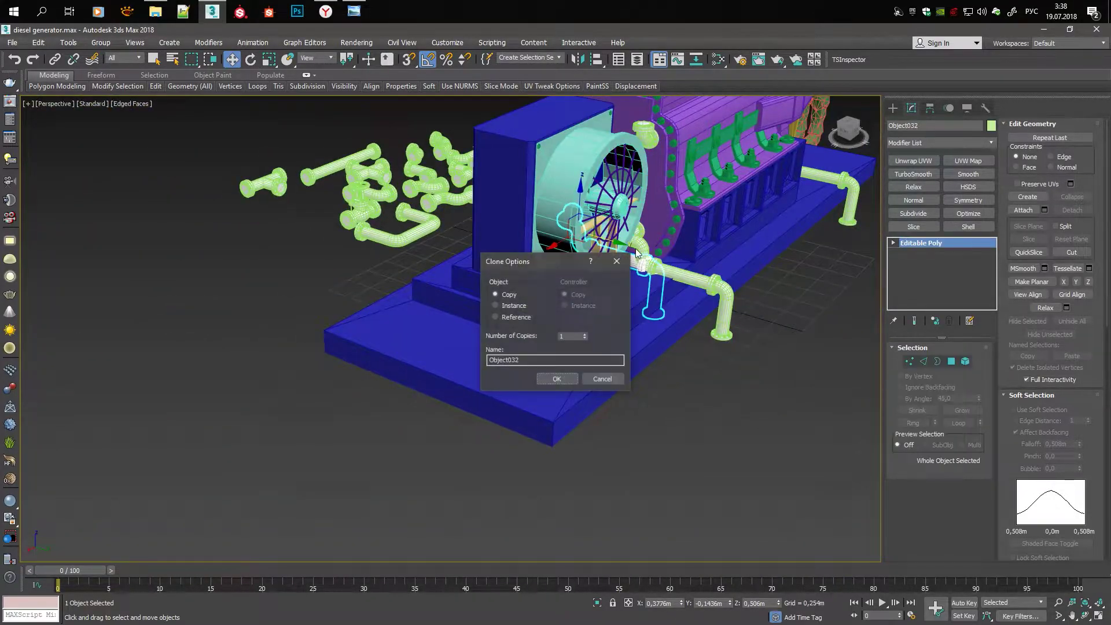
{"action": "left_click", "coordinate": [523, 418]}
Move Object032 so it meets the engine flange beside the radiator fan
{"action": "middle_click_drag", "start_coordinate": [522, 417], "coordinate": [566, 227], "text": "alt"}
{"action": "scroll", "coordinate": [566, 227], "scroll_direction": "up", "scroll_amount": 3}
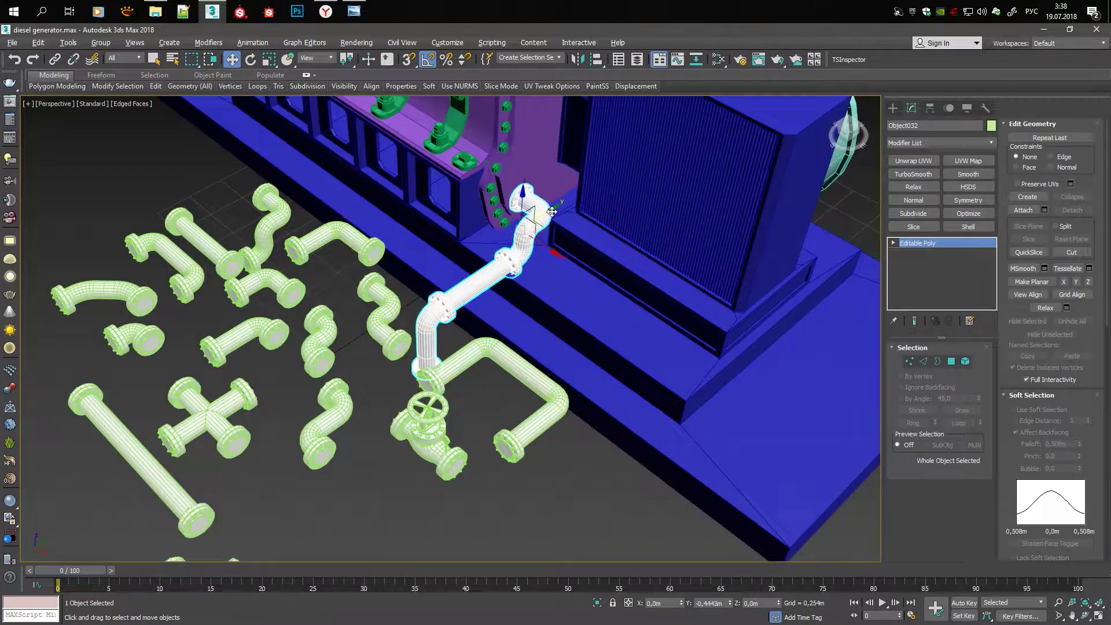
{"action": "scroll", "coordinate": [552, 212], "scroll_direction": "up", "scroll_amount": 5}
{"action": "scroll", "coordinate": [481, 274], "scroll_direction": "down", "scroll_amount": 6}
{"action": "scroll", "coordinate": [525, 263], "scroll_direction": "up", "scroll_amount": 4}
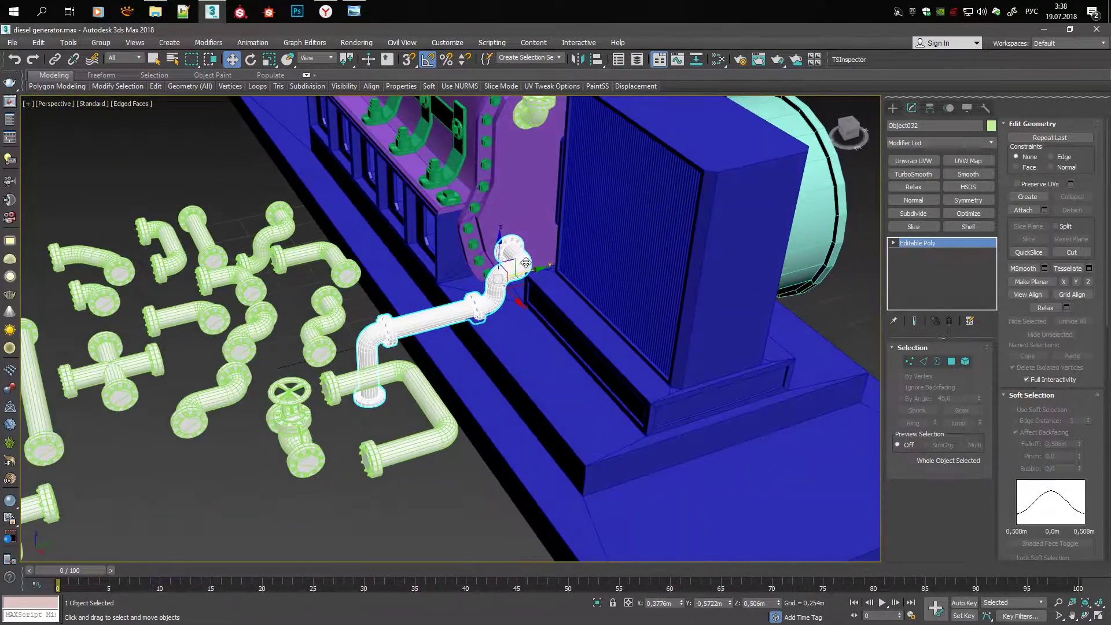
{"action": "scroll", "coordinate": [545, 266], "scroll_direction": "down", "scroll_amount": 5}
{"action": "mouse_move", "coordinate": [544, 266]}
{"action": "middle_mouse_down", "text": "alt"}
{"action": "mouse_move", "coordinate": [606, 174]}
{"action": "mouse_move", "coordinate": [543, 190]}
{"action": "middle_mouse_up", "text": "alt"}
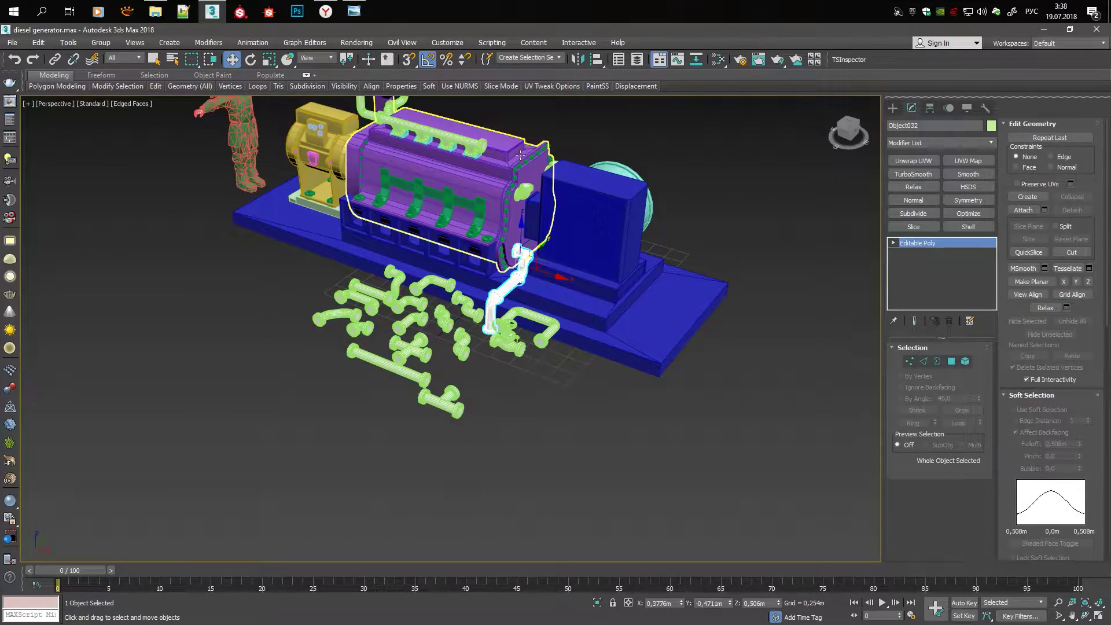
{"action": "scroll", "coordinate": [520, 155], "scroll_direction": "down", "scroll_amount": 2}
{"action": "scroll", "coordinate": [463, 202], "scroll_direction": "up", "scroll_amount": 5}
{"action": "scroll", "coordinate": [434, 231], "scroll_direction": "down", "scroll_amount": 5}
{"action": "scroll", "coordinate": [406, 263], "scroll_direction": "up", "scroll_amount": 6}
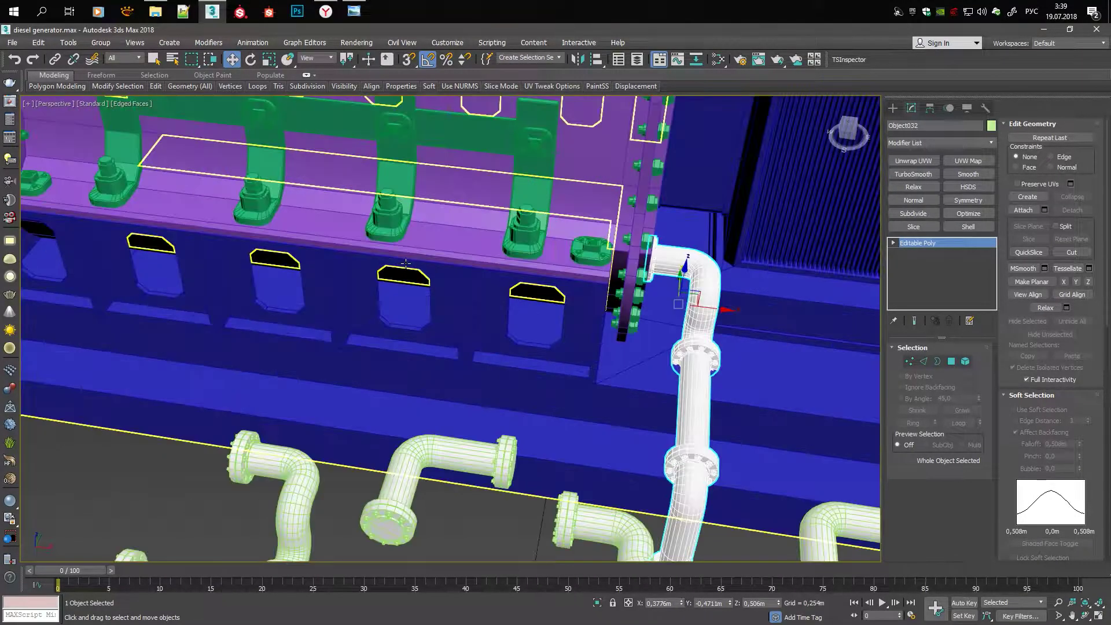
{"action": "scroll", "coordinate": [405, 263], "scroll_direction": "down", "scroll_amount": 4}
{"action": "mouse_move", "coordinate": [405, 263]}
{"action": "middle_mouse_down", "text": "alt"}
{"action": "mouse_move", "coordinate": [550, 203]}
{"action": "mouse_move", "coordinate": [609, 236]}
{"action": "middle_mouse_up", "text": "alt"}
{"action": "scroll", "coordinate": [549, 203], "scroll_direction": "up", "scroll_amount": 5}
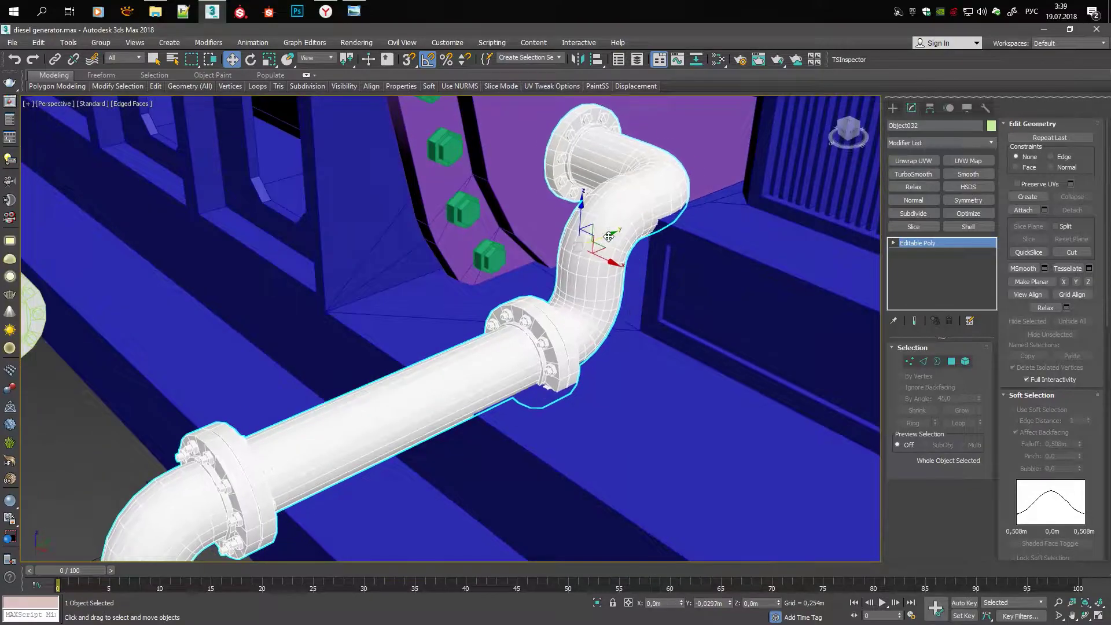
{"action": "left_click_drag", "start_coordinate": [609, 236], "coordinate": [570, 261]}
Inspect the neighbouring pipe Object029 from the fan side, then clear the selection
{"action": "scroll", "coordinate": [572, 257], "scroll_direction": "down", "scroll_amount": 3}
{"action": "left_click", "coordinate": [501, 229]}
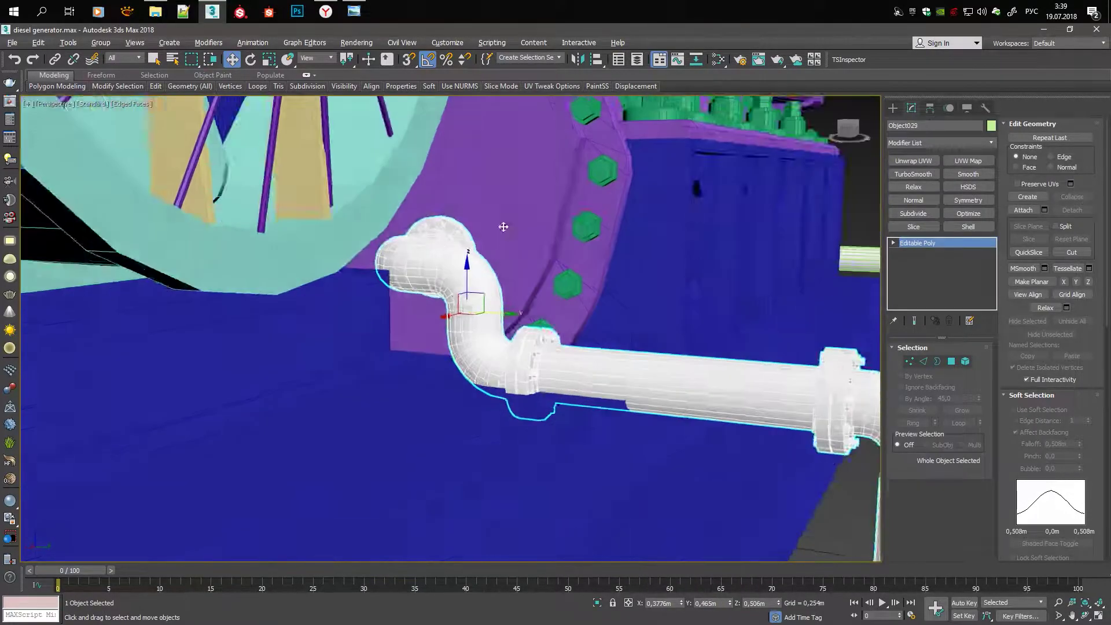
{"action": "middle_click_drag", "start_coordinate": [501, 226], "coordinate": [412, 339], "text": "alt"}
{"action": "scroll", "coordinate": [605, 268], "scroll_direction": "up", "scroll_amount": 3}
{"action": "scroll", "coordinate": [604, 267], "scroll_direction": "down", "scroll_amount": 4}
{"action": "mouse_move", "coordinate": [605, 268]}
{"action": "middle_mouse_down", "text": "alt"}
{"action": "mouse_move", "coordinate": [746, 307]}
{"action": "mouse_move", "coordinate": [819, 341]}
{"action": "mouse_move", "coordinate": [703, 312]}
{"action": "middle_mouse_up", "text": "alt"}
{"action": "left_click", "coordinate": [750, 308]}
Select the rectangular duct Box002 on the generator's far side
{"action": "scroll", "coordinate": [703, 312], "scroll_direction": "up", "scroll_amount": 3}
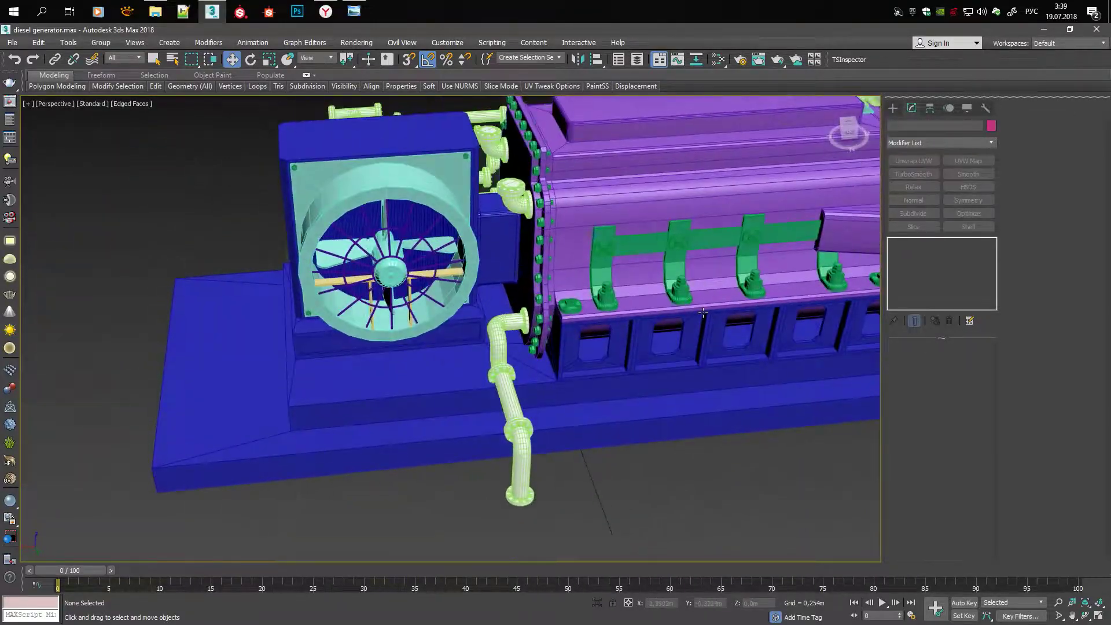
{"action": "scroll", "coordinate": [195, 280], "scroll_direction": "down", "scroll_amount": 4}
{"action": "mouse_move", "coordinate": [195, 280]}
{"action": "middle_mouse_down", "text": "alt"}
{"action": "mouse_move", "coordinate": [602, 308]}
{"action": "mouse_move", "coordinate": [404, 307]}
{"action": "middle_mouse_up", "text": "alt"}
{"action": "scroll", "coordinate": [403, 307], "scroll_direction": "up", "scroll_amount": 2}
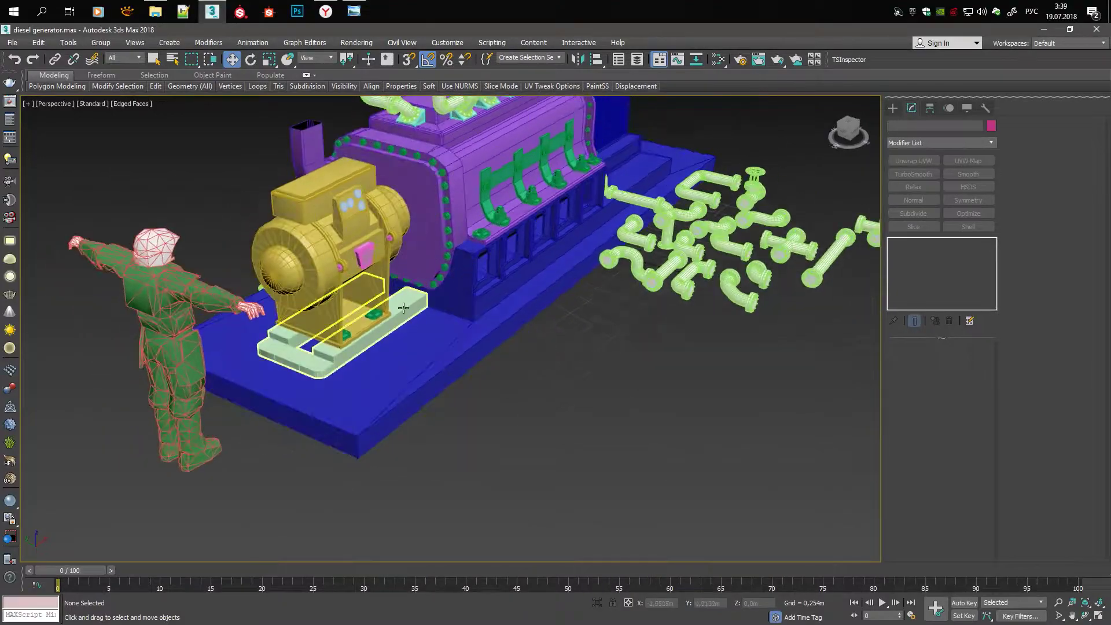
{"action": "middle_click_drag", "start_coordinate": [411, 189], "coordinate": [521, 243], "text": "alt"}
{"action": "left_click", "coordinate": [520, 260]}
{"action": "scroll", "coordinate": [520, 260], "scroll_direction": "up", "scroll_amount": 3}
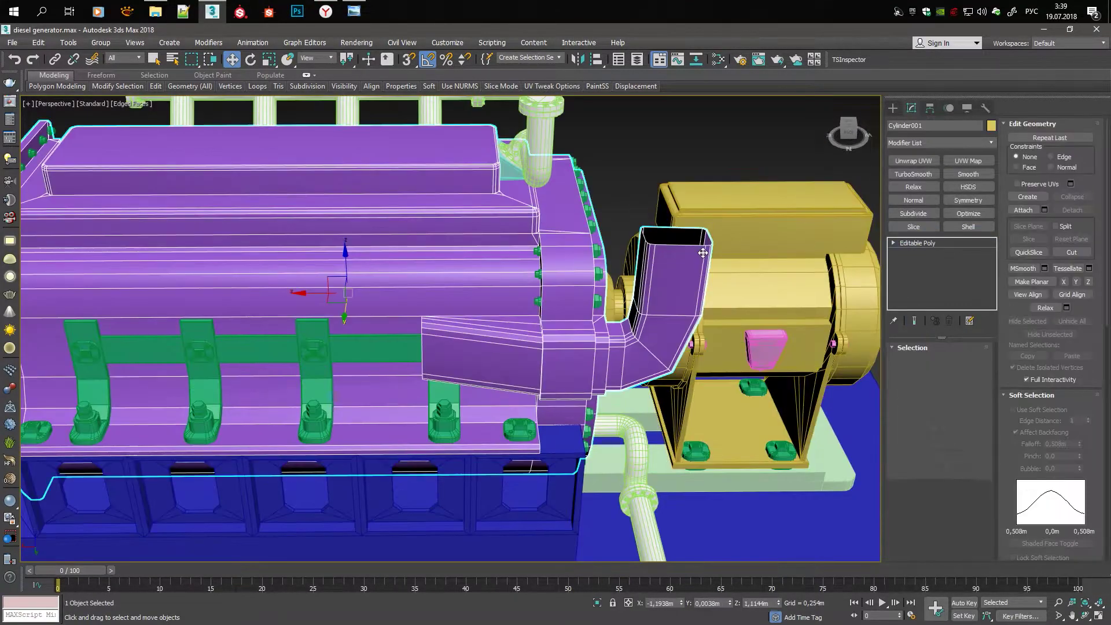
{"action": "scroll", "coordinate": [626, 342], "scroll_direction": "up", "scroll_amount": 2}
{"action": "scroll", "coordinate": [508, 103], "scroll_direction": "up", "scroll_amount": 3}
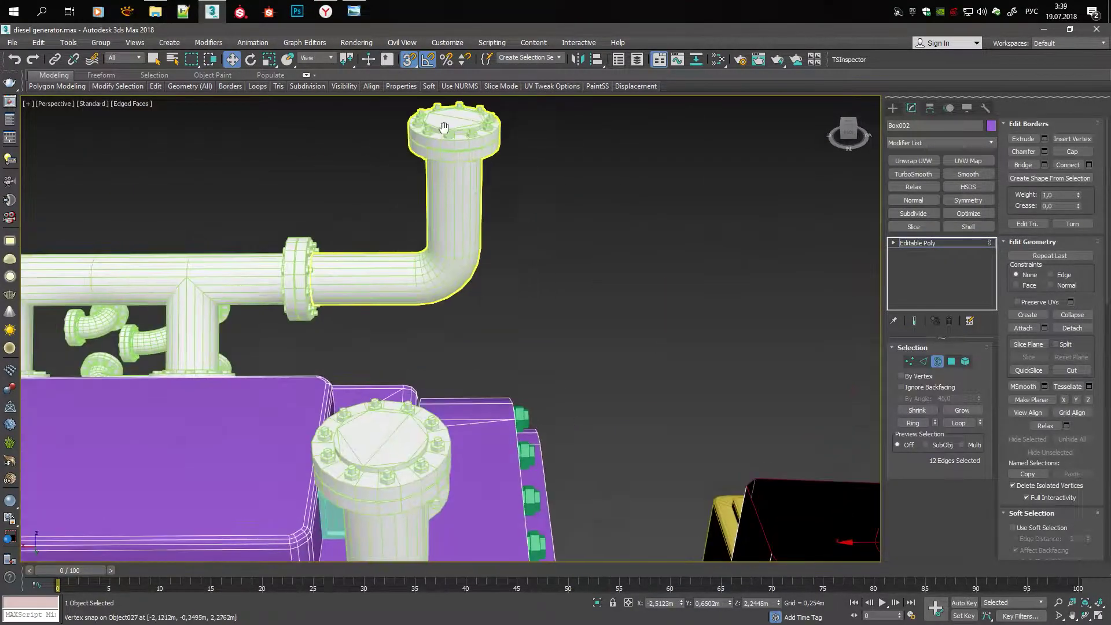
{"action": "scroll", "coordinate": [447, 231], "scroll_direction": "down", "scroll_amount": 4}
{"action": "middle_click_drag", "start_coordinate": [448, 232], "coordinate": [461, 246], "text": "alt"}
{"action": "key", "text": "F4"}
{"action": "key", "text": "F4"}
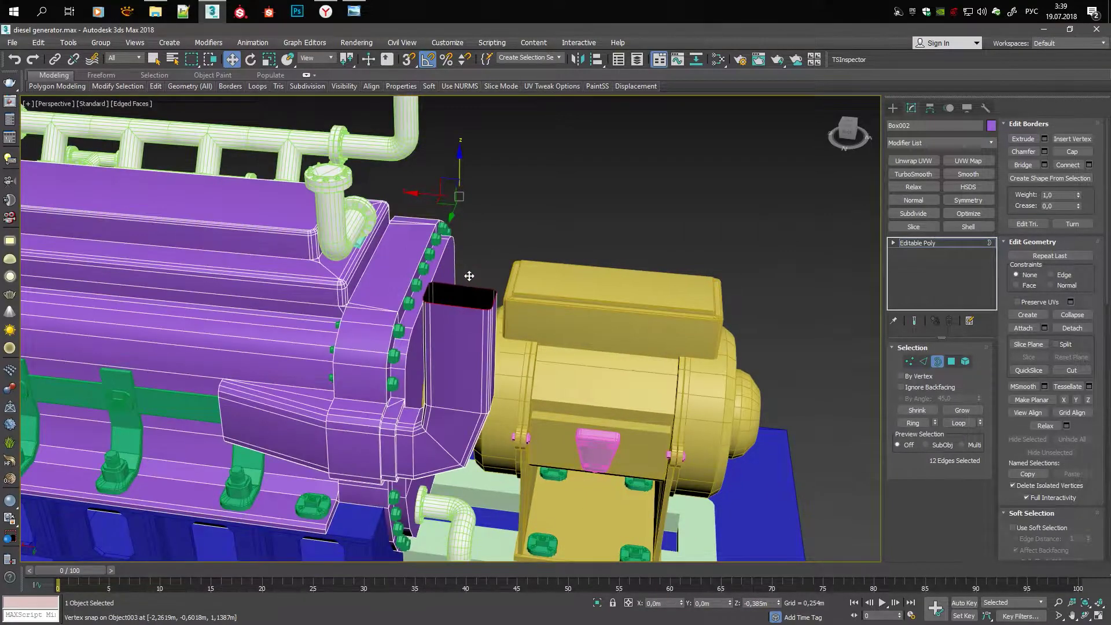
{"action": "scroll", "coordinate": [458, 324], "scroll_direction": "up", "scroll_amount": 3}
{"action": "key", "text": "alt+c"}
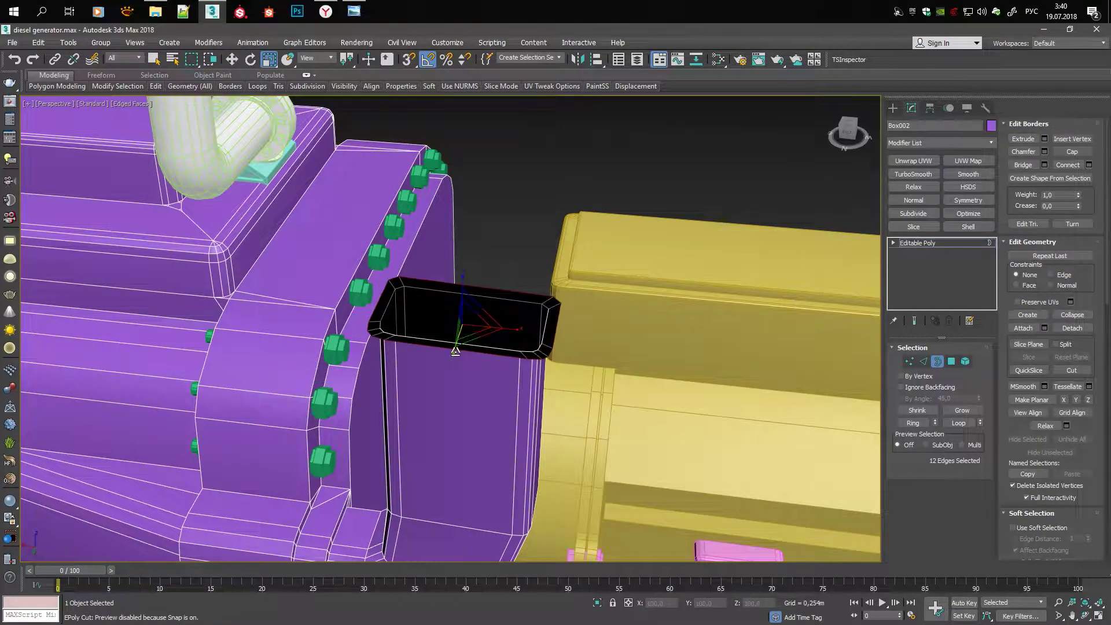
Move and scale the duct's top border into a widened capped head
{"action": "key", "text": "w"}
{"action": "middle_click_drag", "start_coordinate": [452, 357], "coordinate": [452, 346], "text": "alt"}
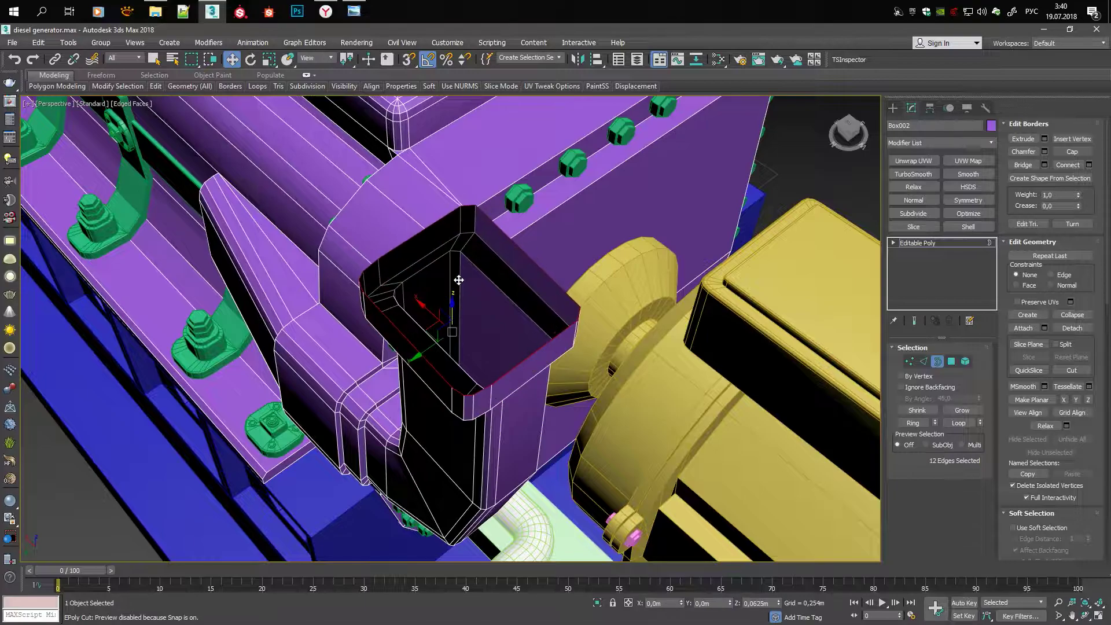
{"action": "scroll", "coordinate": [458, 280], "scroll_direction": "down", "scroll_amount": 3}
{"action": "mouse_move", "coordinate": [568, 269]}
{"action": "middle_mouse_down", "text": "alt"}
{"action": "mouse_move", "coordinate": [500, 278]}
{"action": "mouse_move", "coordinate": [493, 205]}
{"action": "mouse_move", "coordinate": [512, 297]}
{"action": "mouse_move", "coordinate": [480, 314]}
{"action": "mouse_move", "coordinate": [535, 328]}
{"action": "middle_mouse_up", "text": "alt"}
{"action": "scroll", "coordinate": [512, 297], "scroll_direction": "up", "scroll_amount": 4}
{"action": "scroll", "coordinate": [480, 314], "scroll_direction": "up", "scroll_amount": 2}
{"action": "key", "text": "r"}
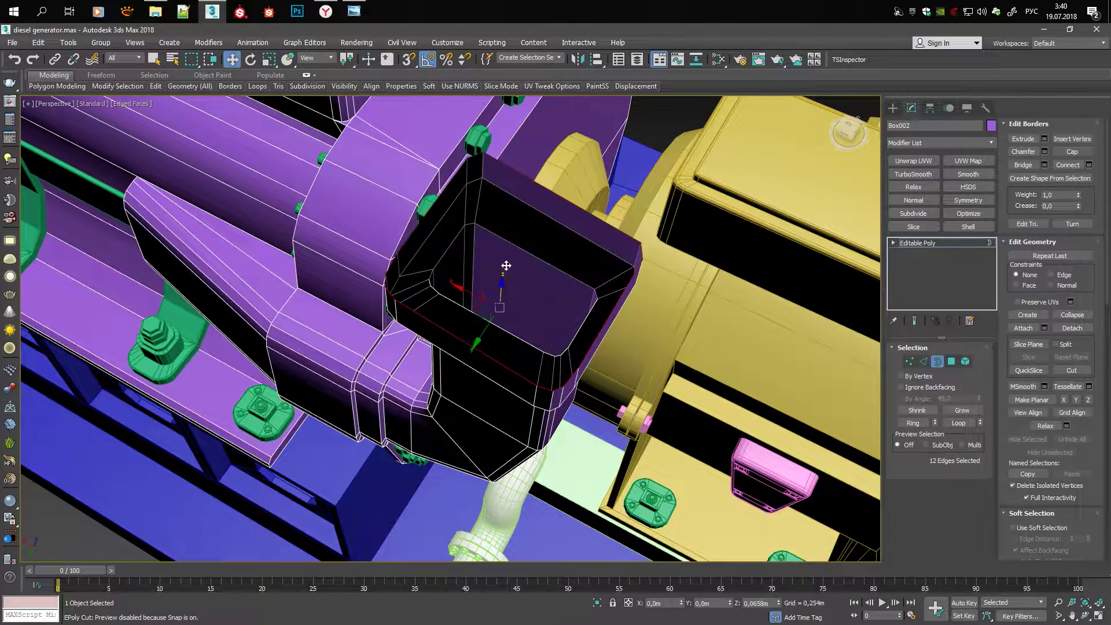
{"action": "mouse_move", "coordinate": [506, 265]}
{"action": "middle_mouse_down", "text": "alt"}
{"action": "mouse_move", "coordinate": [594, 269]}
{"action": "mouse_move", "coordinate": [467, 237]}
{"action": "mouse_move", "coordinate": [501, 225]}
{"action": "mouse_move", "coordinate": [390, 272]}
{"action": "mouse_move", "coordinate": [540, 339]}
{"action": "mouse_move", "coordinate": [302, 392]}
{"action": "middle_mouse_up", "text": "alt"}
{"action": "key", "text": "2"}
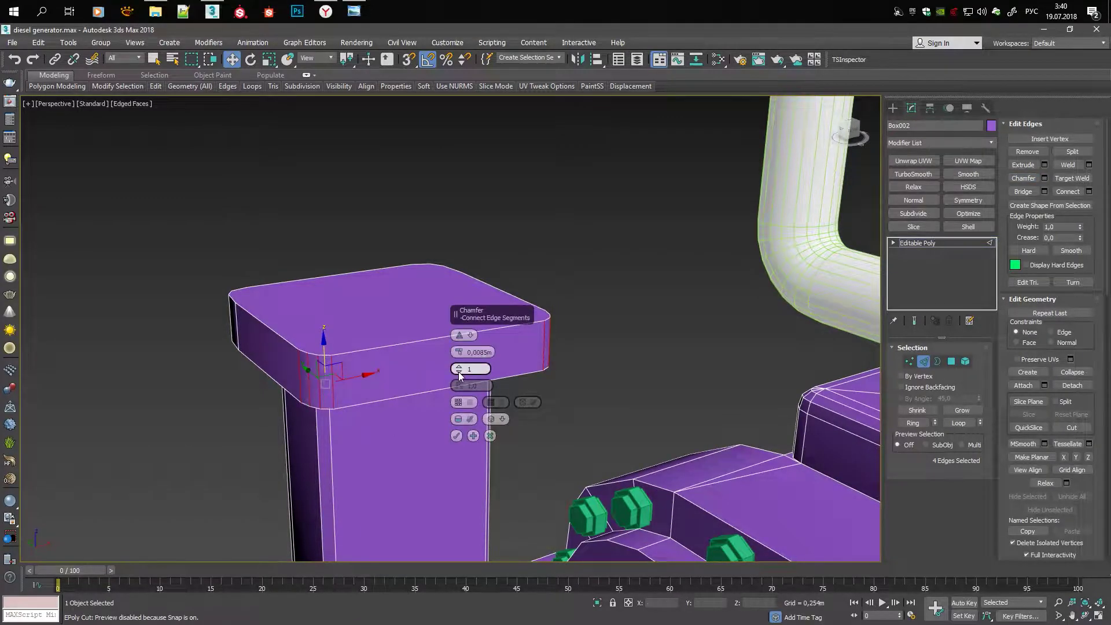
Apply the 0.0085 m, 1-segment chamfer to the duct's four corner edges
{"action": "left_click", "coordinate": [360, 370]}
{"action": "mouse_move", "coordinate": [360, 370]}
{"action": "middle_mouse_down", "text": "alt"}
{"action": "mouse_move", "coordinate": [534, 297]}
{"action": "mouse_move", "coordinate": [463, 278]}
{"action": "mouse_move", "coordinate": [667, 100]}
{"action": "mouse_move", "coordinate": [543, 145]}
{"action": "mouse_move", "coordinate": [415, 268]}
{"action": "mouse_move", "coordinate": [312, 246]}
{"action": "mouse_move", "coordinate": [345, 217]}
{"action": "mouse_move", "coordinate": [481, 239]}
{"action": "mouse_move", "coordinate": [347, 231]}
{"action": "mouse_move", "coordinate": [673, 352]}
{"action": "mouse_move", "coordinate": [707, 291]}
{"action": "mouse_move", "coordinate": [453, 290]}
{"action": "mouse_move", "coordinate": [519, 282]}
{"action": "mouse_move", "coordinate": [639, 307]}
{"action": "mouse_move", "coordinate": [747, 294]}
{"action": "mouse_move", "coordinate": [585, 301]}
{"action": "mouse_move", "coordinate": [581, 254]}
{"action": "middle_mouse_up", "text": "alt"}
{"action": "key", "text": "2"}
{"action": "key", "text": "F4"}
{"action": "scroll", "coordinate": [585, 301], "scroll_direction": "up", "scroll_amount": 5}
{"action": "key", "text": "4"}
{"action": "key", "text": "alt+c"}
Delete the duct's top cap polygons to open its top
{"action": "scroll", "coordinate": [580, 254], "scroll_direction": "up", "scroll_amount": 2}
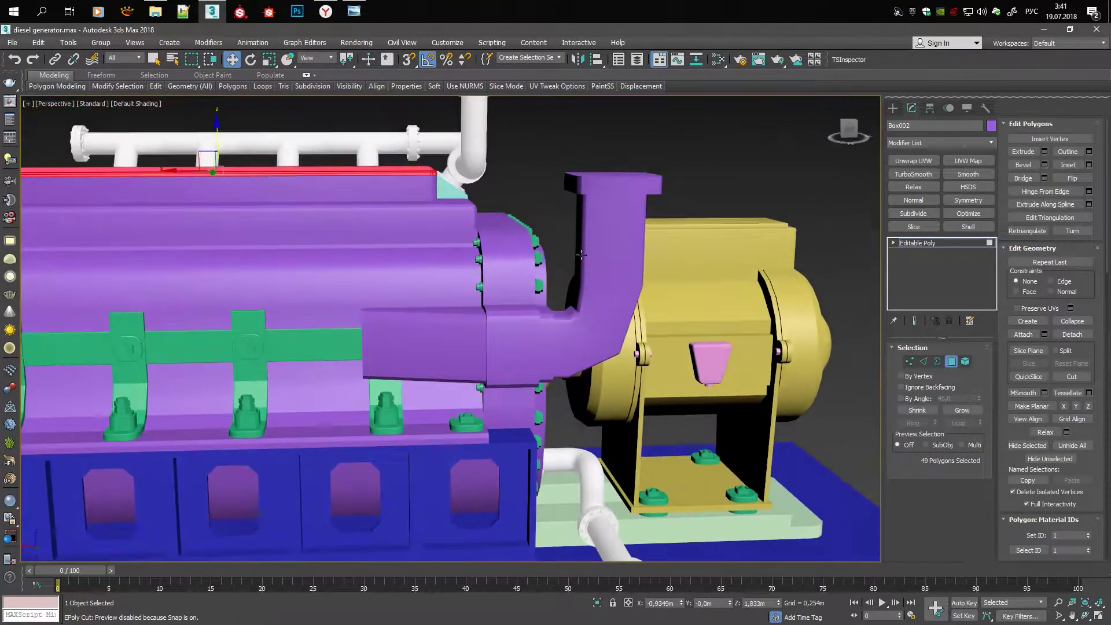
{"action": "key", "text": "F3"}
{"action": "key", "text": "Delete"}
{"action": "key", "text": "F3"}
{"action": "key", "text": "F4"}
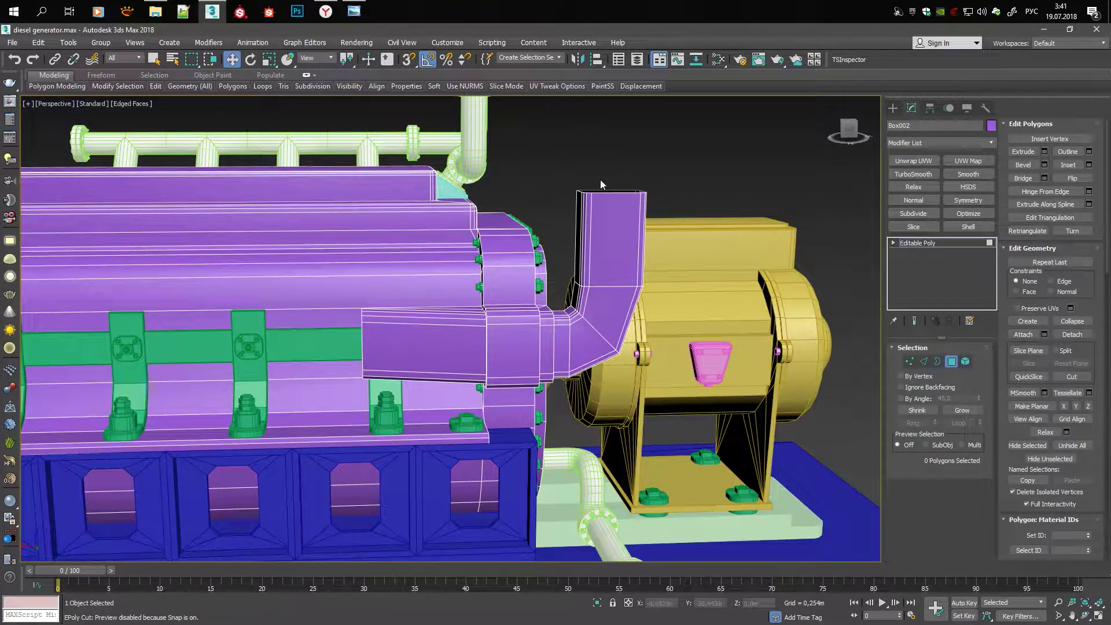
Select the open rim border around the duct's top and inspect it
{"action": "key", "text": "3"}
{"action": "left_click", "coordinate": [602, 191]}
{"action": "scroll", "coordinate": [602, 191], "scroll_direction": "up", "scroll_amount": 3}
{"action": "middle_click_drag", "start_coordinate": [601, 191], "coordinate": [563, 210], "text": "alt"}
{"action": "scroll", "coordinate": [563, 211], "scroll_direction": "up", "scroll_amount": 2}
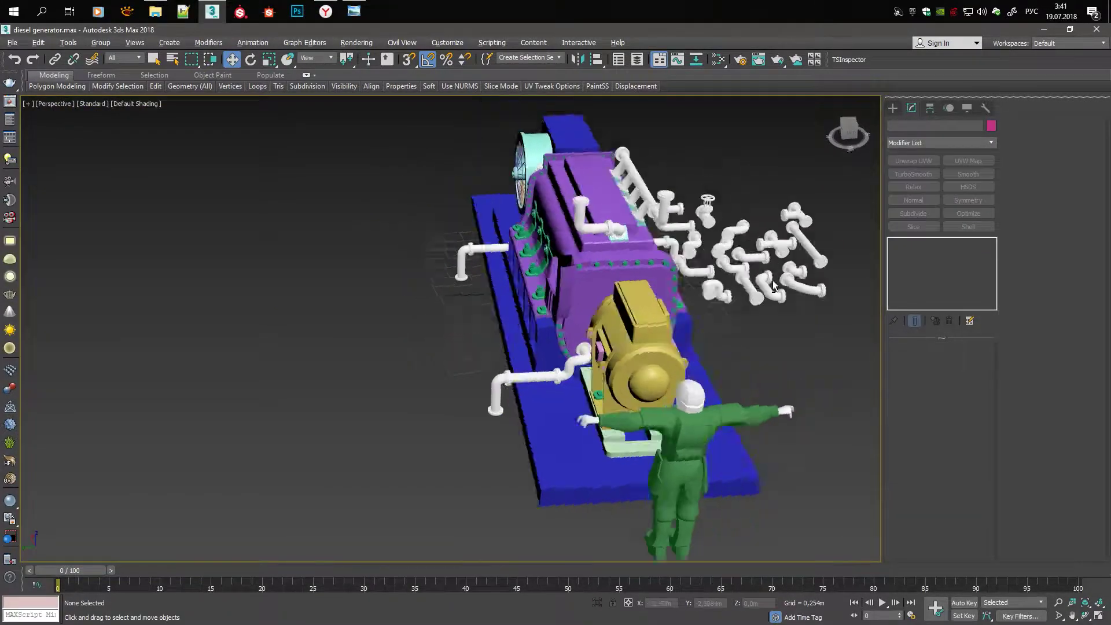
{"action": "middle_click_drag", "start_coordinate": [773, 280], "coordinate": [625, 275], "text": "alt"}
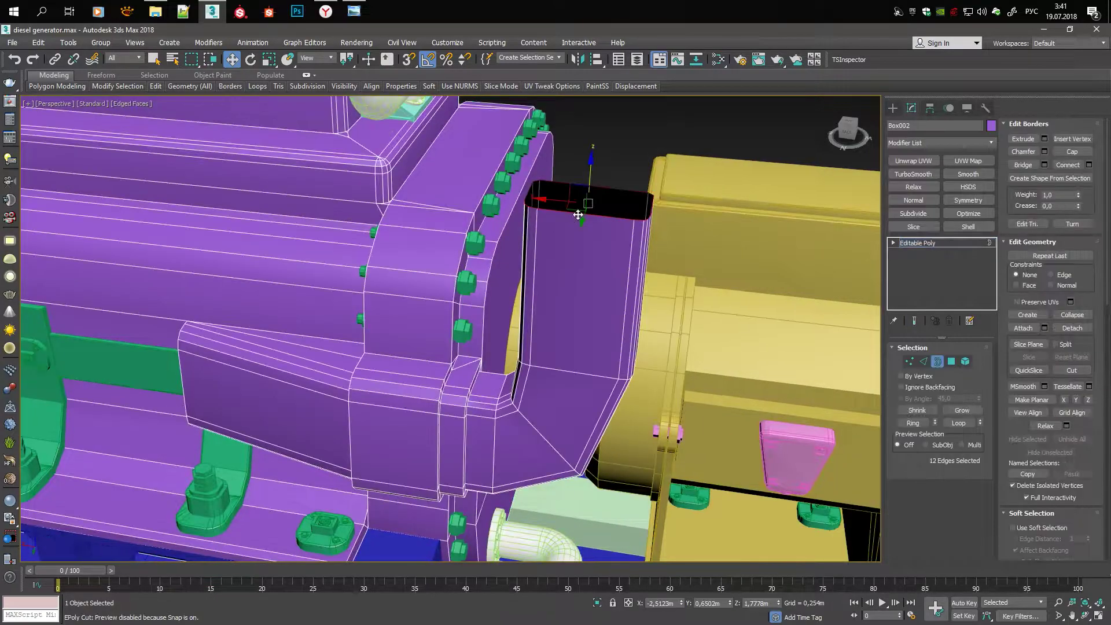
{"action": "scroll", "coordinate": [538, 272], "scroll_direction": "up", "scroll_amount": 4}
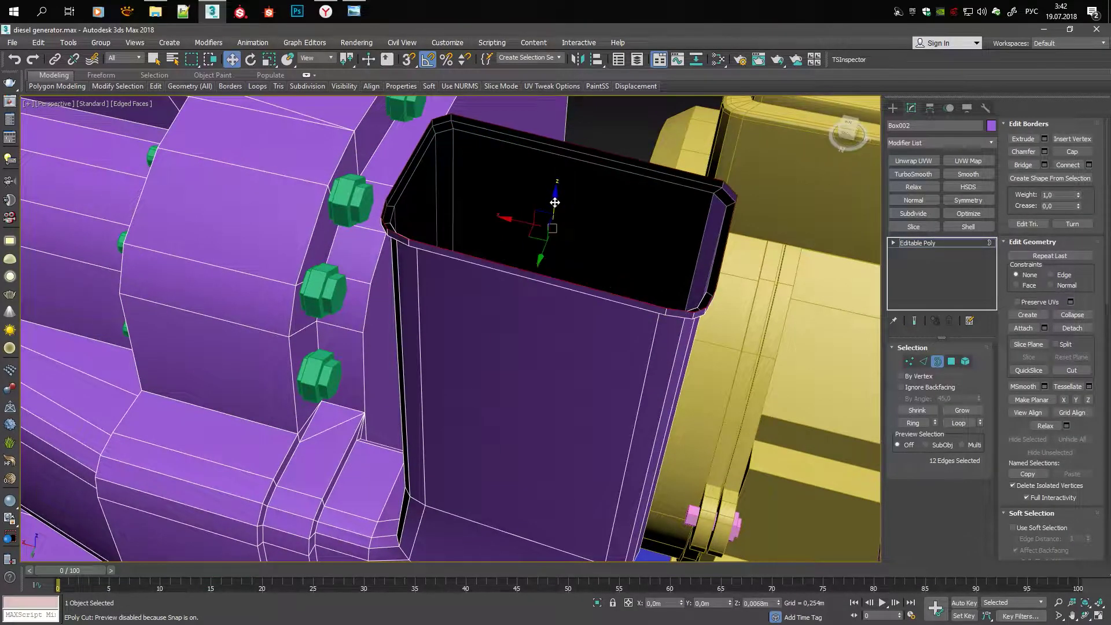
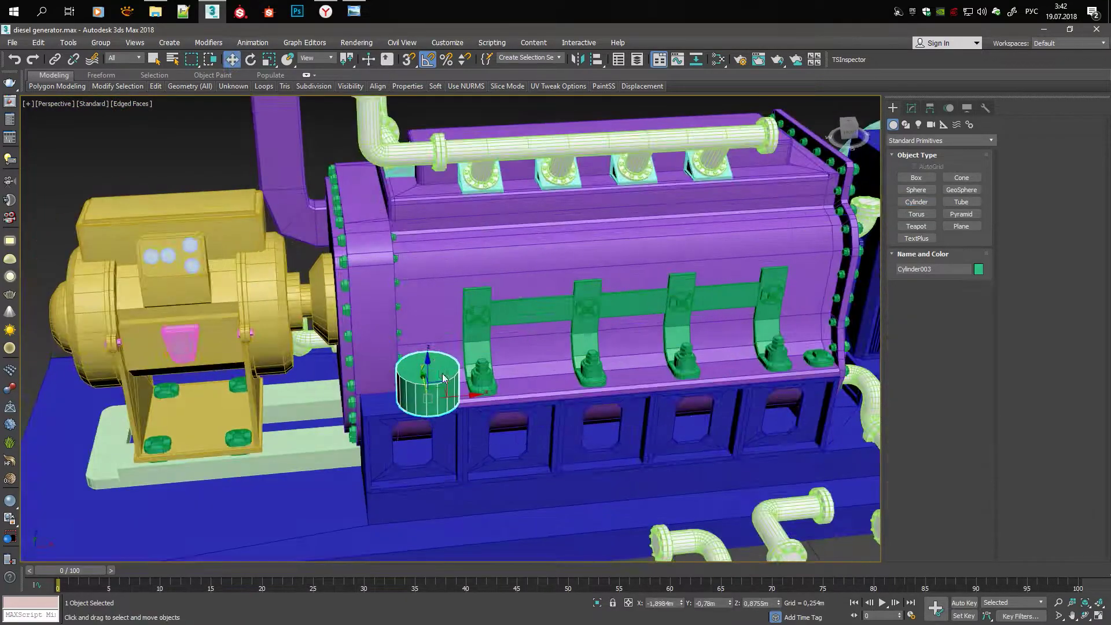
Convert the new bolt cylinder to an editable poly at Element level
{"action": "right_click", "coordinate": [442, 374]}
{"action": "left_click", "coordinate": [498, 538]}
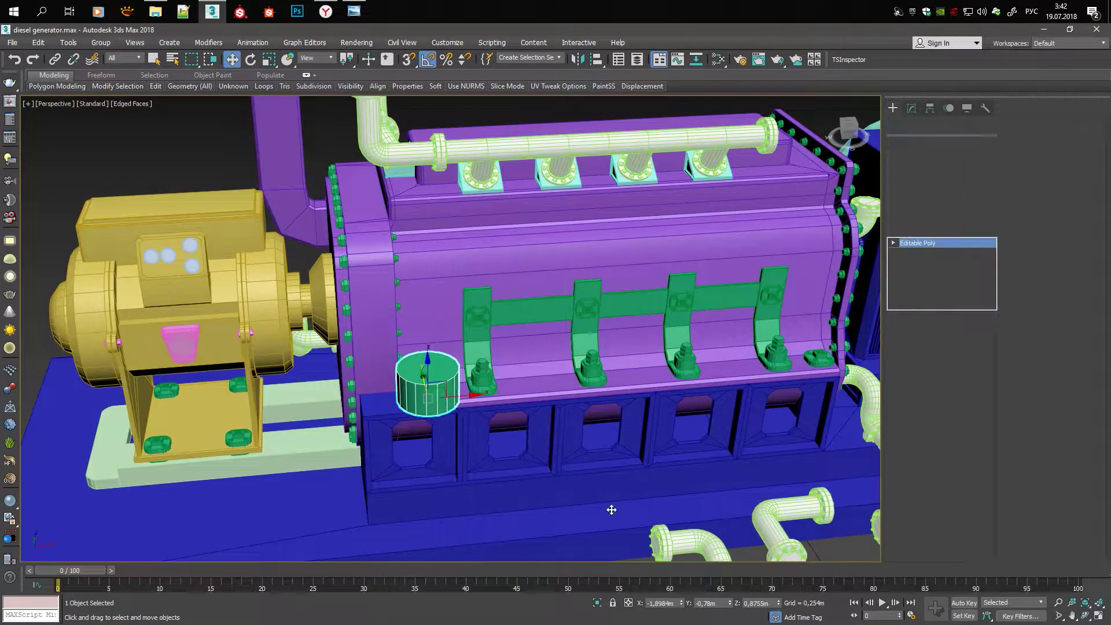
{"action": "key", "text": "5"}
{"action": "key", "text": "alt+c"}
Check the generator reference photo, then return to the cylinder in 3ds Max
{"action": "left_click", "coordinate": [355, 12]}
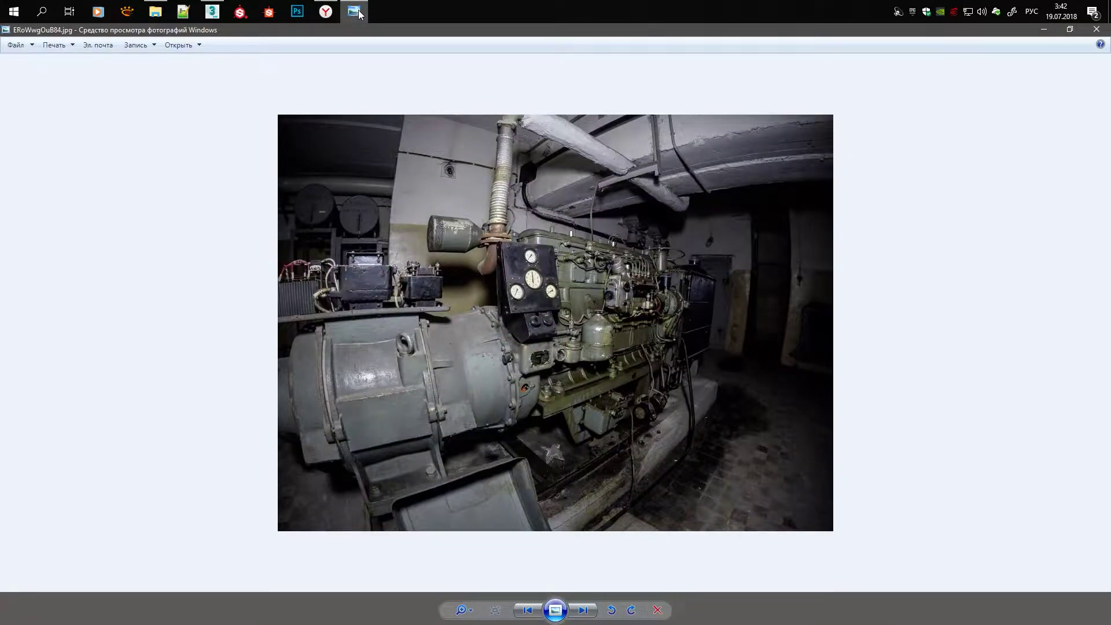
{"action": "left_click", "coordinate": [355, 12]}
{"action": "scroll", "coordinate": [414, 306], "scroll_direction": "up", "scroll_amount": 5}
{"action": "mouse_move", "coordinate": [522, 283]}
{"action": "middle_mouse_down", "text": "alt"}
{"action": "mouse_move", "coordinate": [379, 373]}
{"action": "mouse_move", "coordinate": [408, 393]}
{"action": "middle_mouse_up", "text": "alt"}
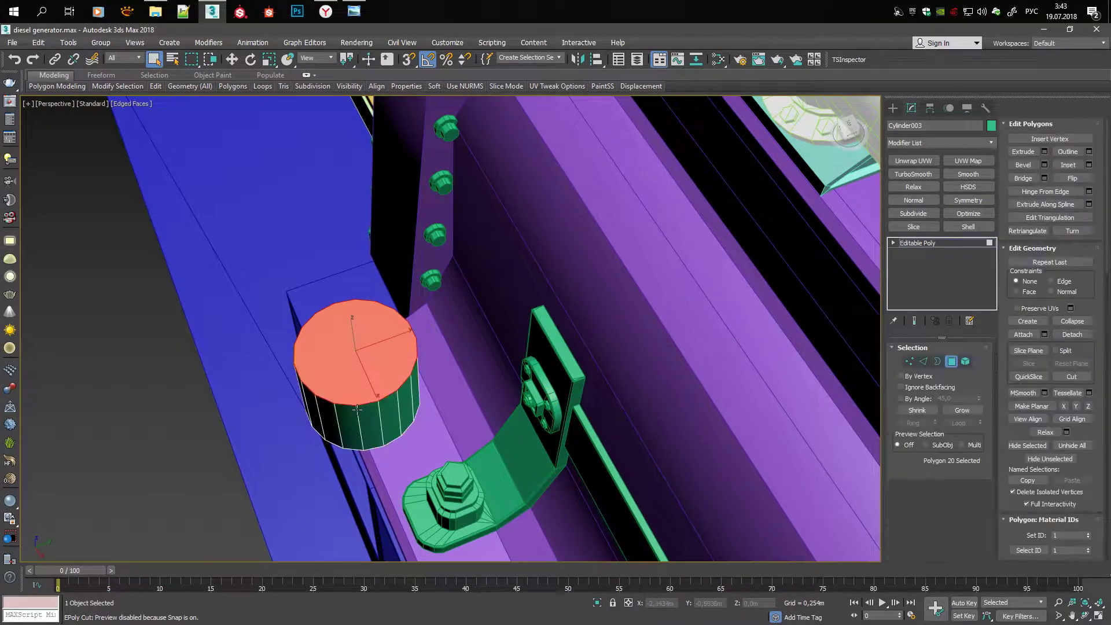
Delete the cylinder's inner polygons to leave an open half-round shell
{"action": "key", "text": "r"}
{"action": "key", "text": "4"}
{"action": "mouse_move", "coordinate": [366, 368]}
{"action": "middle_mouse_down", "text": "alt"}
{"action": "mouse_move", "coordinate": [338, 284]}
{"action": "mouse_move", "coordinate": [310, 394]}
{"action": "middle_mouse_up", "text": "alt"}
{"action": "key", "text": "t"}
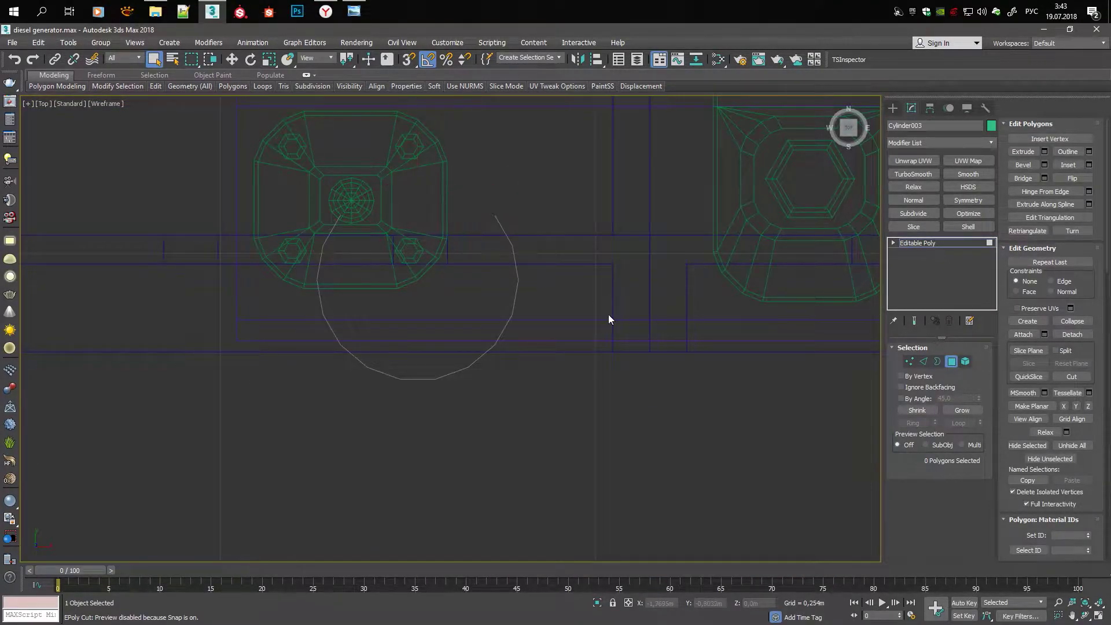
{"action": "key", "text": "alt+w"}
{"action": "key", "text": "alt+w"}
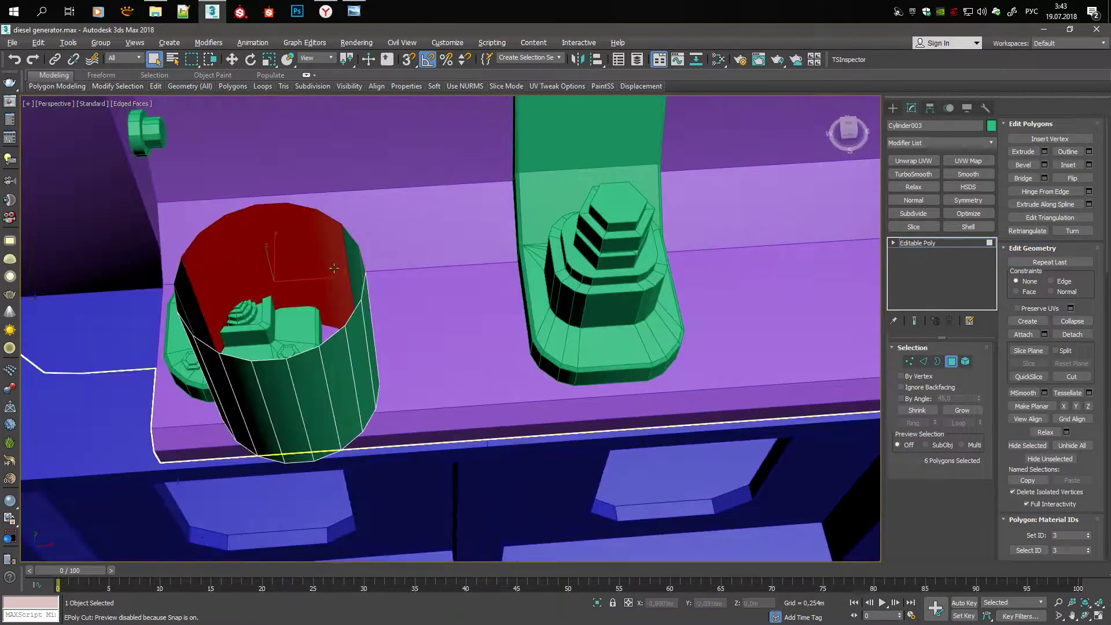
{"action": "mouse_move", "coordinate": [334, 268]}
{"action": "middle_mouse_down", "text": "alt"}
{"action": "mouse_move", "coordinate": [278, 284]}
{"action": "mouse_move", "coordinate": [284, 307]}
{"action": "mouse_move", "coordinate": [418, 250]}
{"action": "middle_mouse_up", "text": "alt"}
{"action": "key", "text": "Delete"}
Cut new edges into the shell with snapping turned on
{"action": "key", "text": "2"}
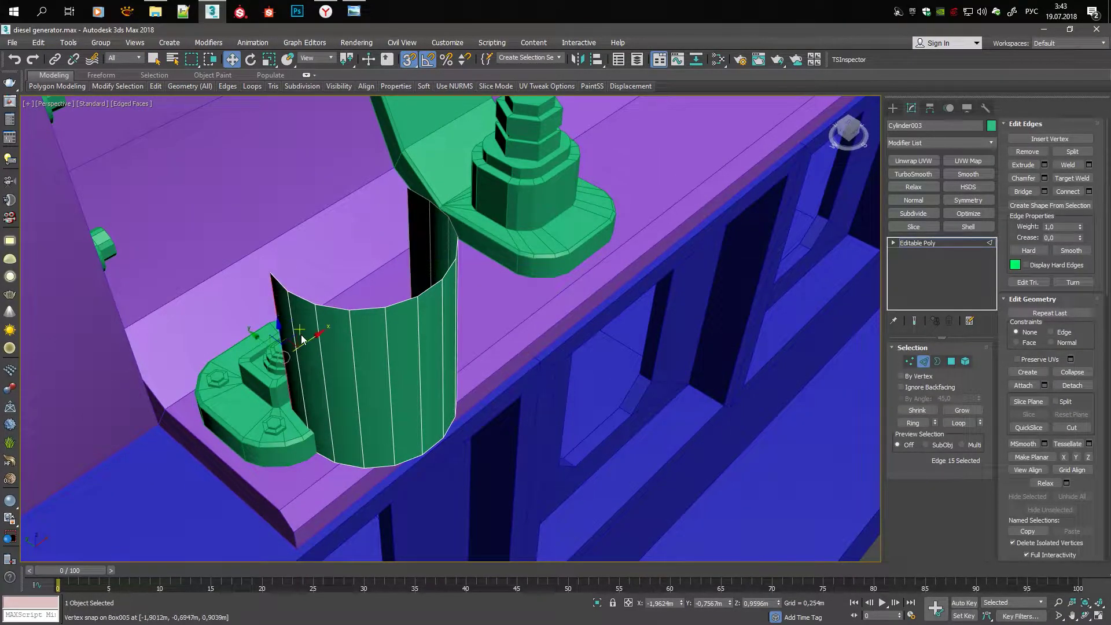
{"action": "key", "text": "2"}
{"action": "scroll", "coordinate": [330, 256], "scroll_direction": "down", "scroll_amount": 3}
{"action": "scroll", "coordinate": [416, 376], "scroll_direction": "up", "scroll_amount": 3}
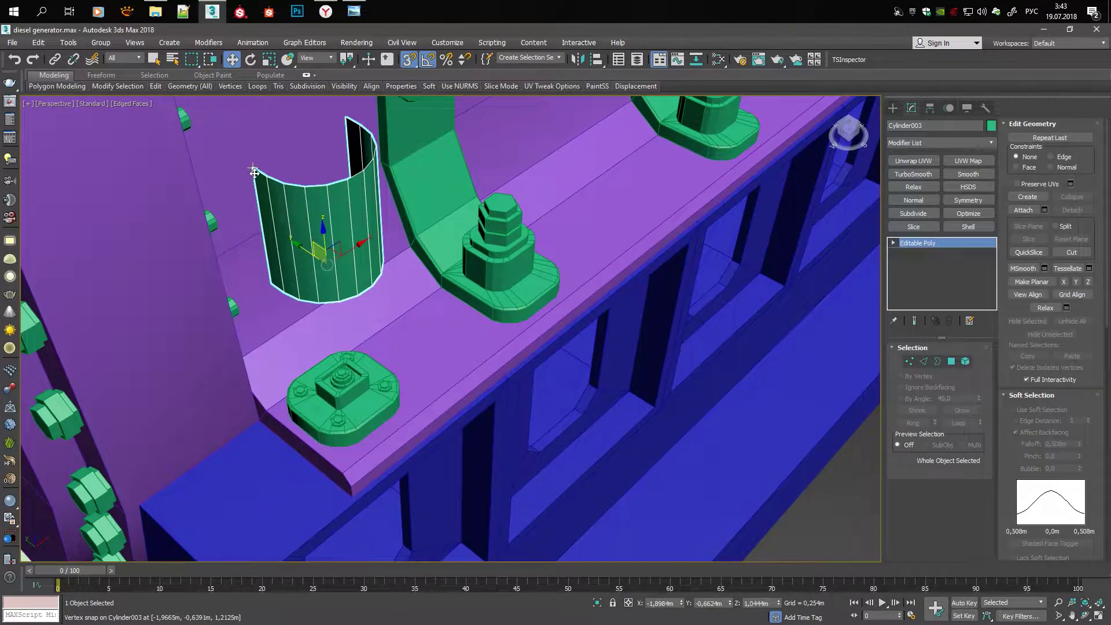
{"action": "scroll", "coordinate": [288, 221], "scroll_direction": "down", "scroll_amount": 2}
{"action": "mouse_move", "coordinate": [367, 231]}
{"action": "middle_mouse_down", "text": "alt"}
{"action": "mouse_move", "coordinate": [370, 313]}
{"action": "mouse_move", "coordinate": [382, 295]}
{"action": "middle_mouse_up", "text": "alt"}
{"action": "scroll", "coordinate": [360, 273], "scroll_direction": "up", "scroll_amount": 2}
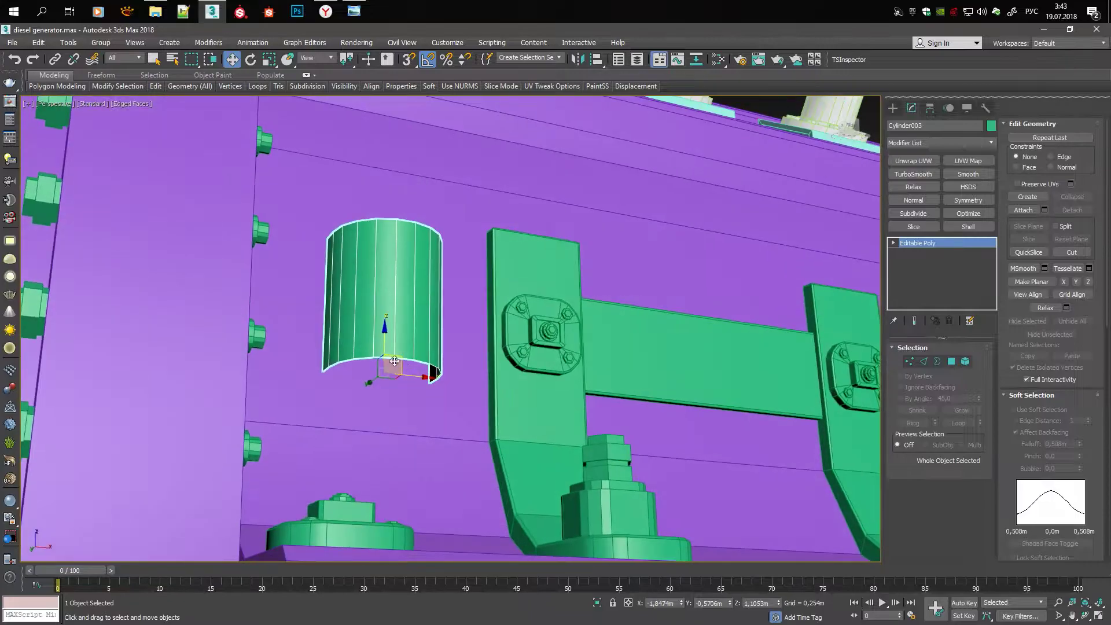
{"action": "scroll", "coordinate": [381, 295], "scroll_direction": "up", "scroll_amount": 2}
{"action": "scroll", "coordinate": [383, 295], "scroll_direction": "up", "scroll_amount": 2}
{"action": "key", "text": "s"}
{"action": "key", "text": "2"}
{"action": "key", "text": "alt+c"}
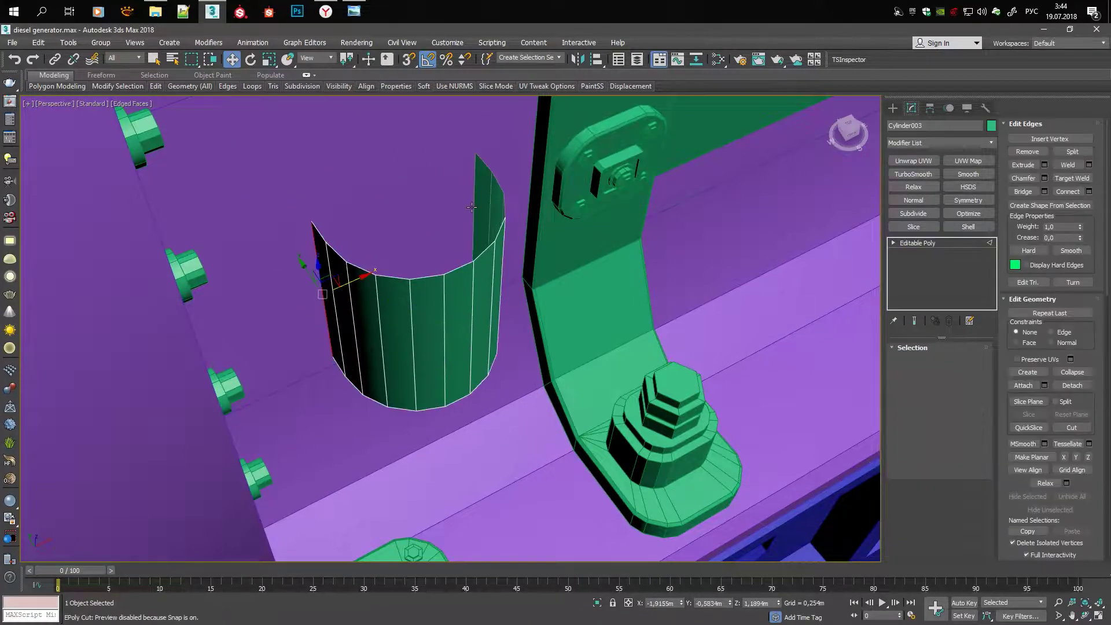
{"action": "mouse_move", "coordinate": [514, 278]}
{"action": "middle_mouse_down", "text": "alt"}
{"action": "mouse_move", "coordinate": [372, 297]}
{"action": "mouse_move", "coordinate": [305, 284]}
{"action": "middle_mouse_up", "text": "alt"}
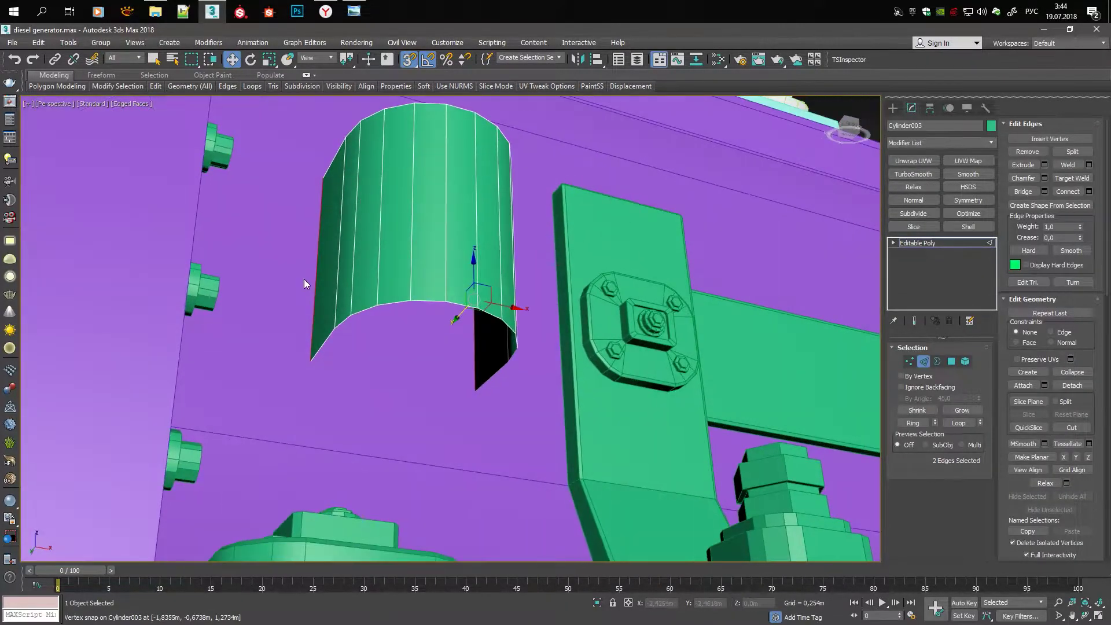
Bridge the shell's bottom open edges and cap its top border
{"action": "left_click", "coordinate": [1023, 192]}
{"action": "key", "text": "4"}
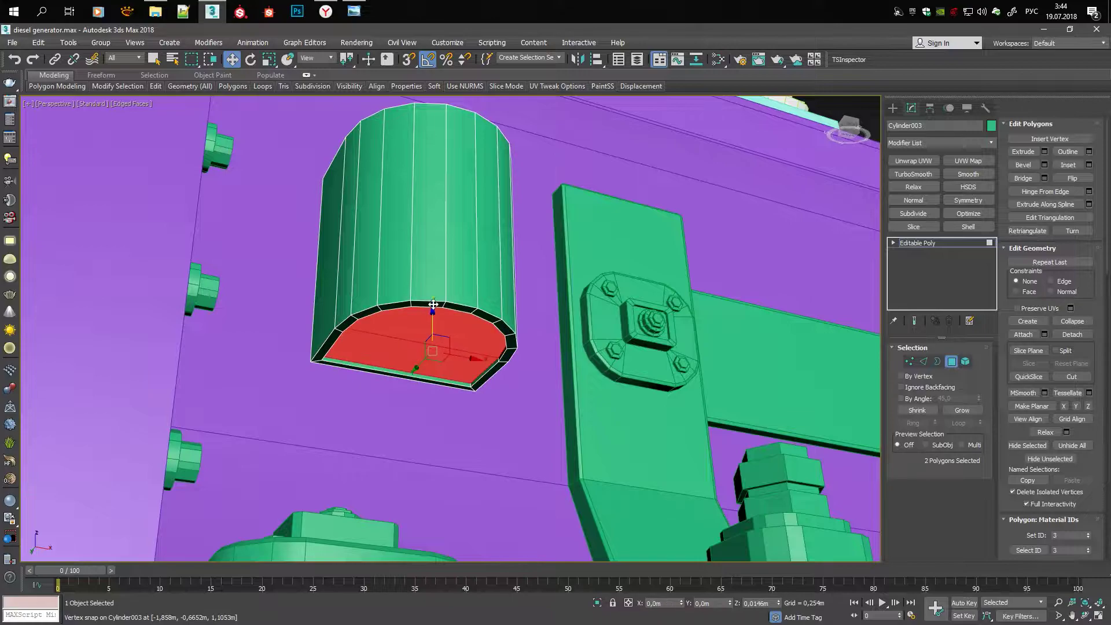
{"action": "middle_click_drag", "start_coordinate": [433, 304], "coordinate": [460, 253], "text": "alt"}
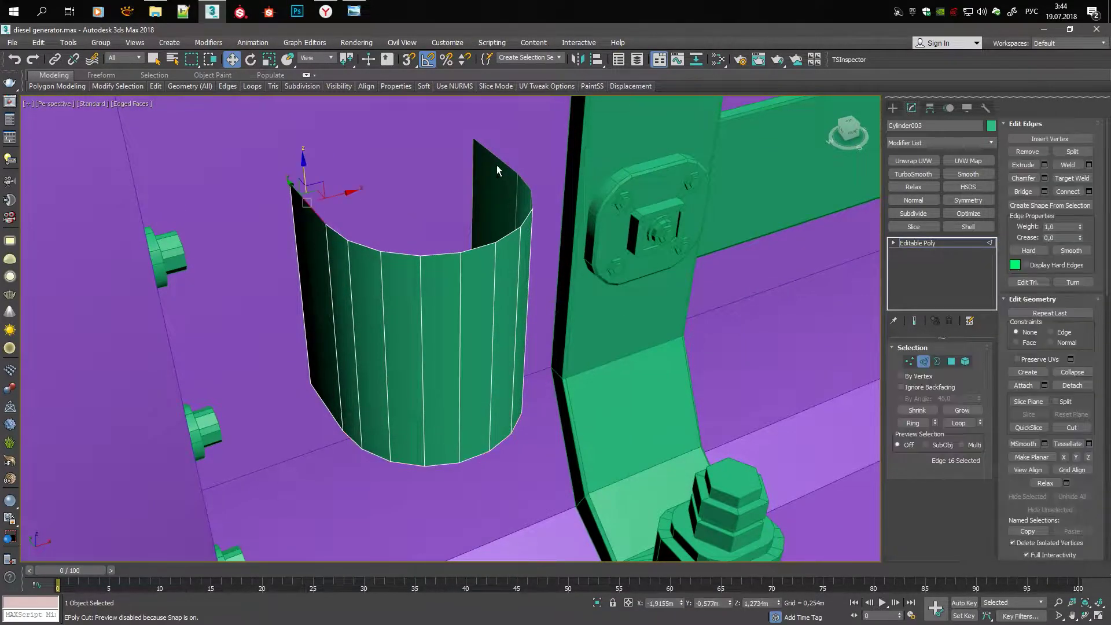
{"action": "key", "text": "3"}
{"action": "key", "text": "alt+p"}
{"action": "middle_click_drag", "start_coordinate": [339, 231], "coordinate": [344, 243]}
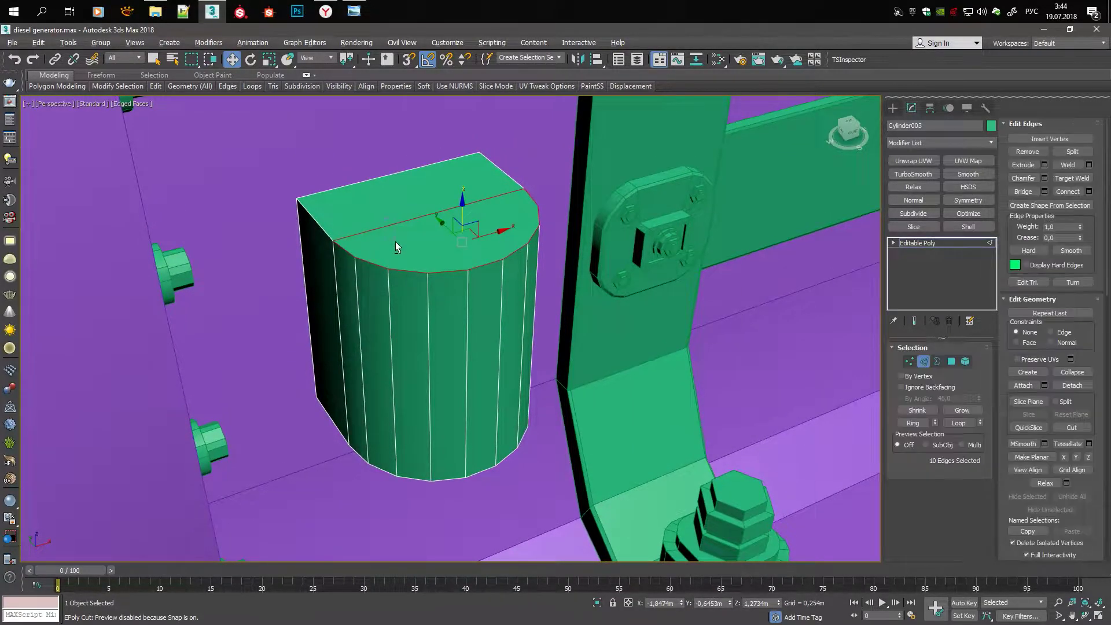
Chamfer the top rim edges into close pairs for a softly rounded top
{"action": "key", "text": "ctrl+z"}
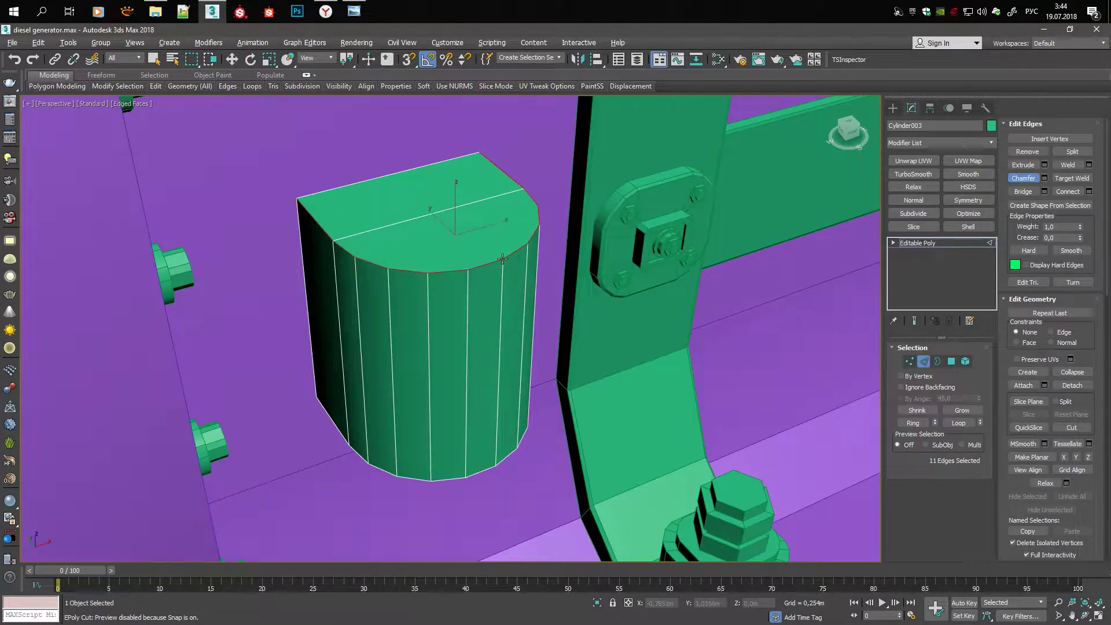
{"action": "left_click_drag", "start_coordinate": [516, 263], "coordinate": [515, 263]}
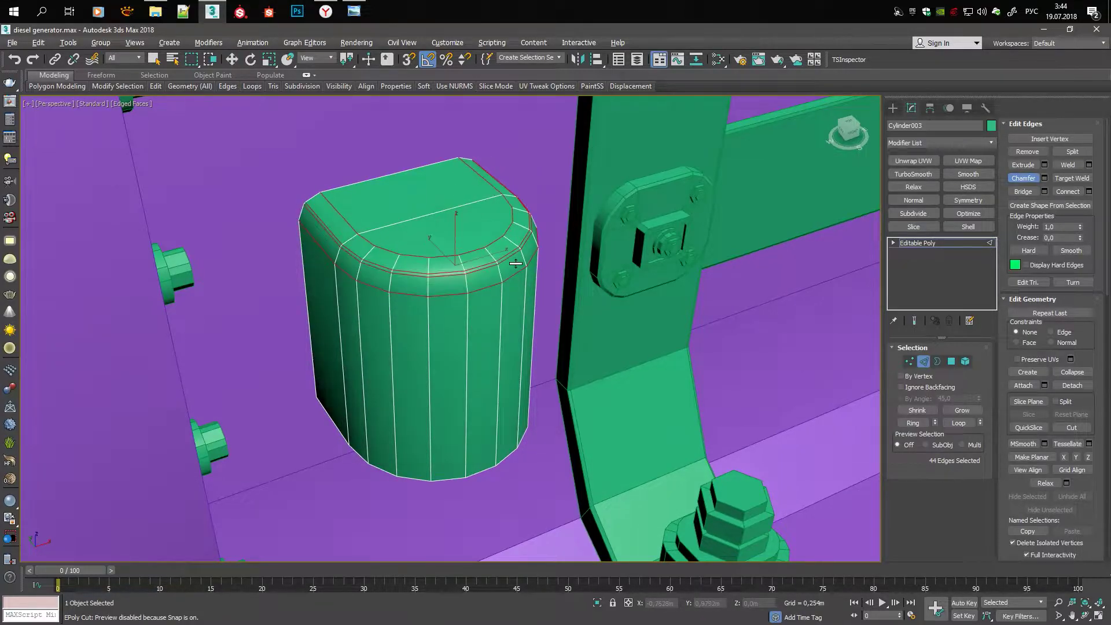
{"action": "scroll", "coordinate": [515, 265], "scroll_direction": "down", "scroll_amount": 3}
{"action": "left_click", "coordinate": [646, 313]}
Orbit around the generator to inspect the finished housing with wireframe edges hidden
{"action": "mouse_move", "coordinate": [646, 313]}
{"action": "middle_mouse_down", "text": "alt"}
{"action": "mouse_move", "coordinate": [631, 293]}
{"action": "mouse_move", "coordinate": [408, 176]}
{"action": "middle_mouse_up", "text": "alt"}
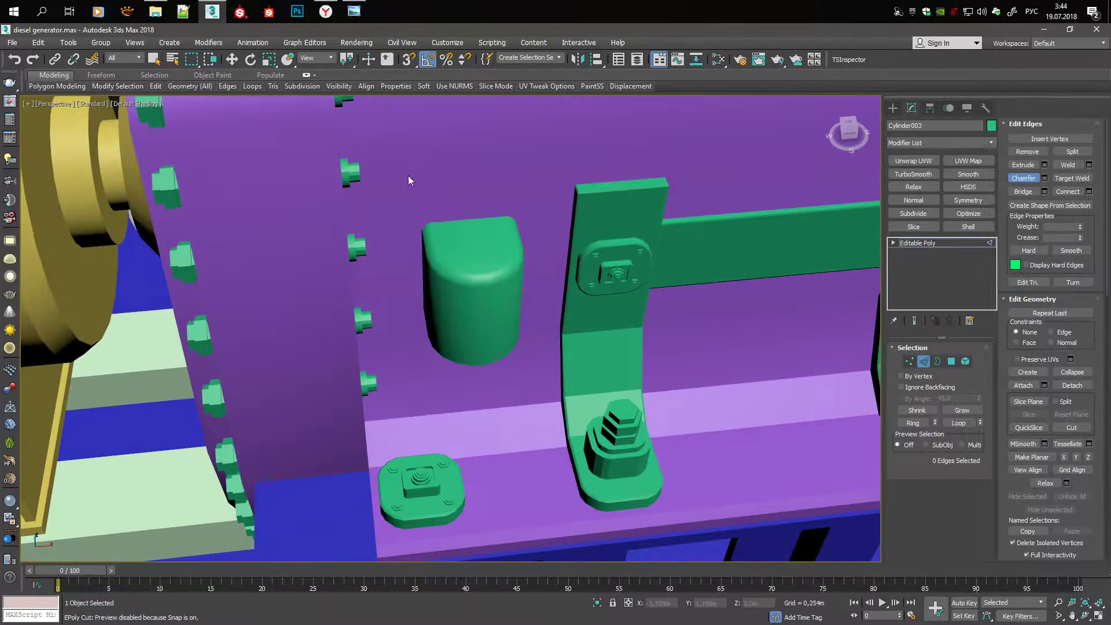
{"action": "scroll", "coordinate": [474, 266], "scroll_direction": "up", "scroll_amount": 4}
{"action": "scroll", "coordinate": [510, 270], "scroll_direction": "down", "scroll_amount": 3}
{"action": "scroll", "coordinate": [510, 270], "scroll_direction": "down", "scroll_amount": 3}
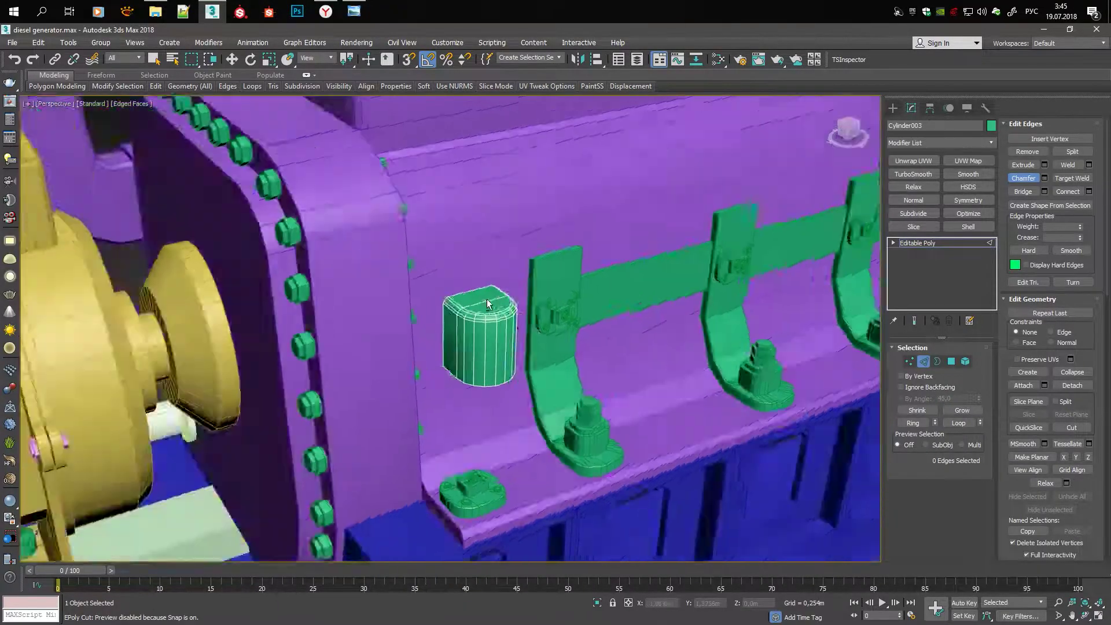
{"action": "key", "text": "F4"}
{"action": "mouse_move", "coordinate": [511, 269]}
{"action": "middle_mouse_down", "text": "alt"}
{"action": "mouse_move", "coordinate": [718, 278]}
{"action": "mouse_move", "coordinate": [565, 317]}
{"action": "middle_mouse_up", "text": "alt"}
{"action": "scroll", "coordinate": [717, 278], "scroll_direction": "down", "scroll_amount": 2}
{"action": "scroll", "coordinate": [686, 284], "scroll_direction": "down", "scroll_amount": 3}
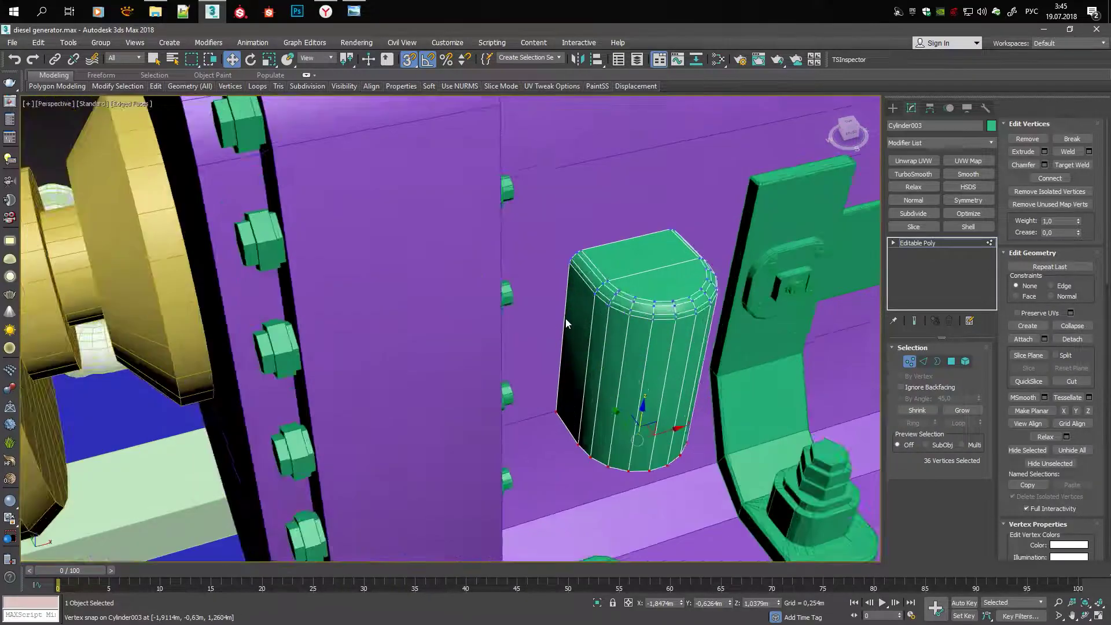
{"action": "scroll", "coordinate": [565, 318], "scroll_direction": "up", "scroll_amount": 4}
Create a small cylinder on the housing top and convert it to an editable poly
{"action": "left_click", "coordinate": [895, 107]}
{"action": "scroll", "coordinate": [487, 219], "scroll_direction": "down", "scroll_amount": 3}
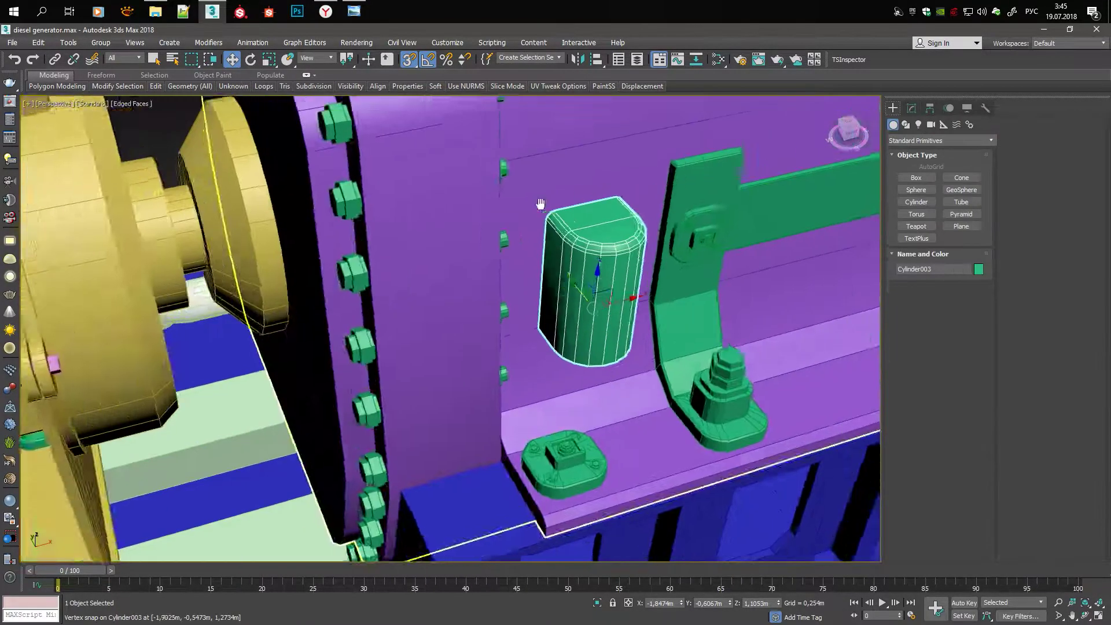
{"action": "scroll", "coordinate": [487, 219], "scroll_direction": "up", "scroll_amount": 4}
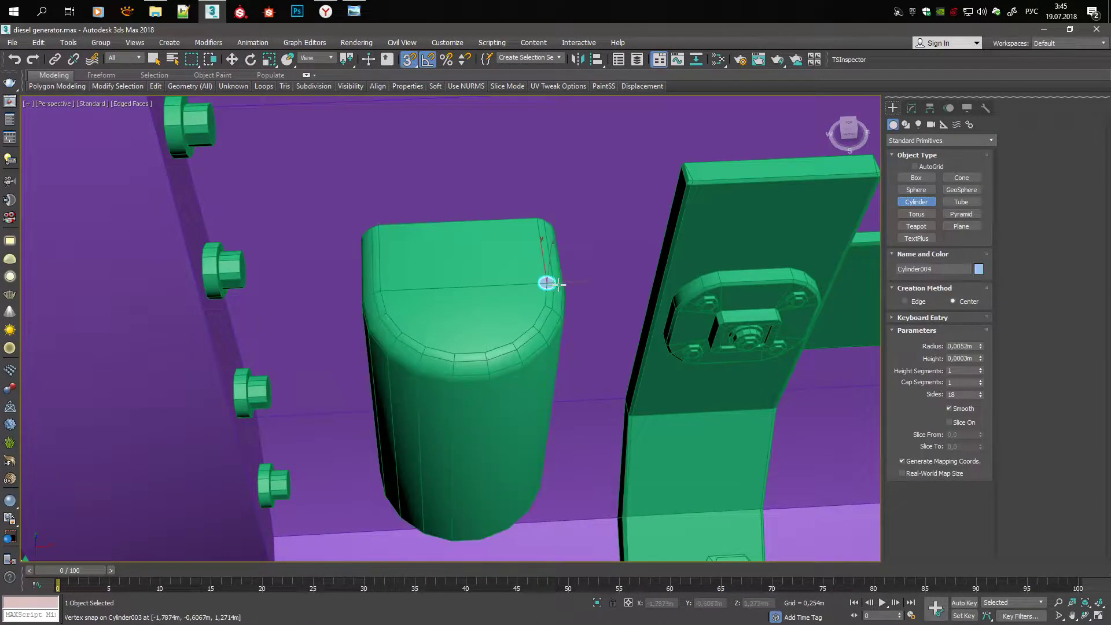
{"action": "key", "text": "w"}
{"action": "middle_click_drag", "start_coordinate": [555, 233], "coordinate": [475, 241], "text": "alt"}
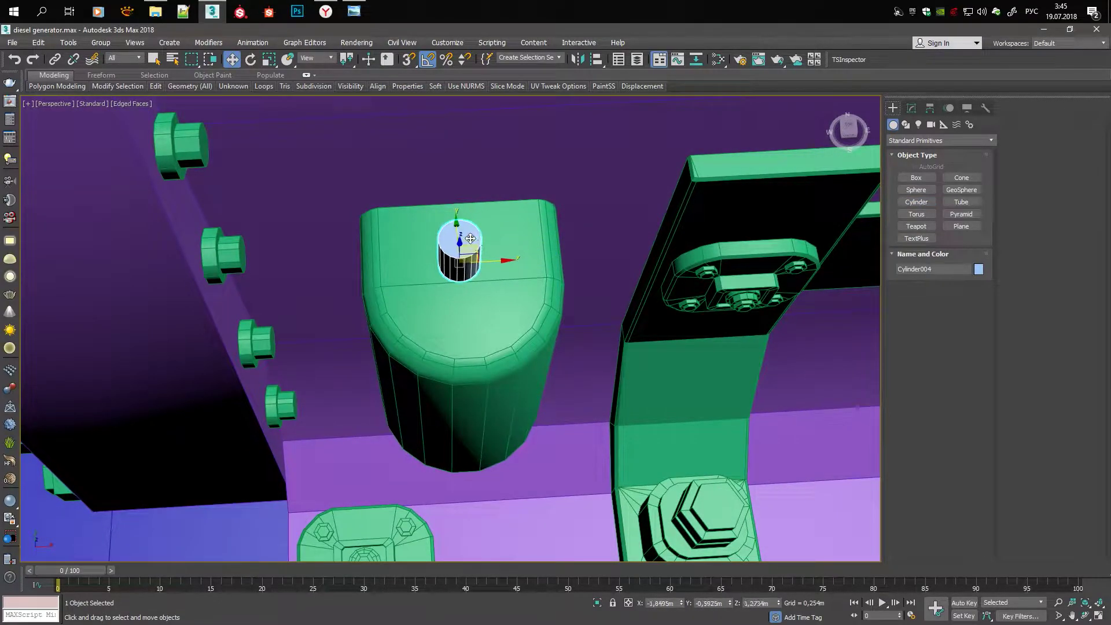
{"action": "middle_click_drag", "start_coordinate": [547, 274], "coordinate": [510, 266], "text": "alt"}
{"action": "right_click", "coordinate": [460, 261]}
{"action": "left_click", "coordinate": [602, 388]}
Select the small cylinder's top cap polygon to shape its stepped top
{"action": "key", "text": "e"}
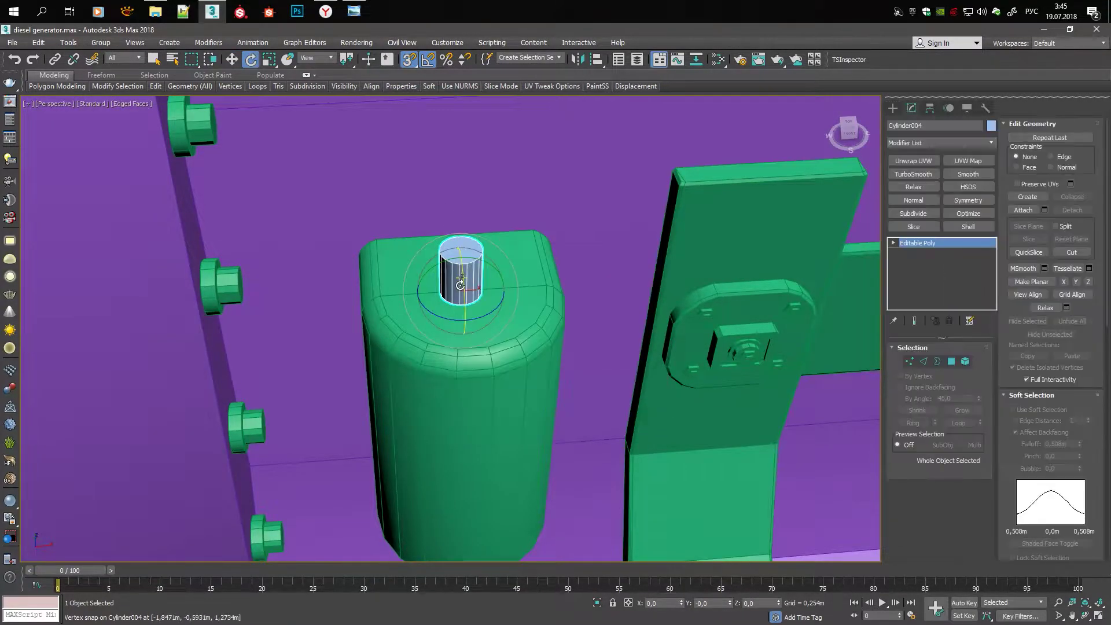
{"action": "key", "text": "4"}
{"action": "key", "text": "w"}
{"action": "left_click", "coordinate": [466, 182]}
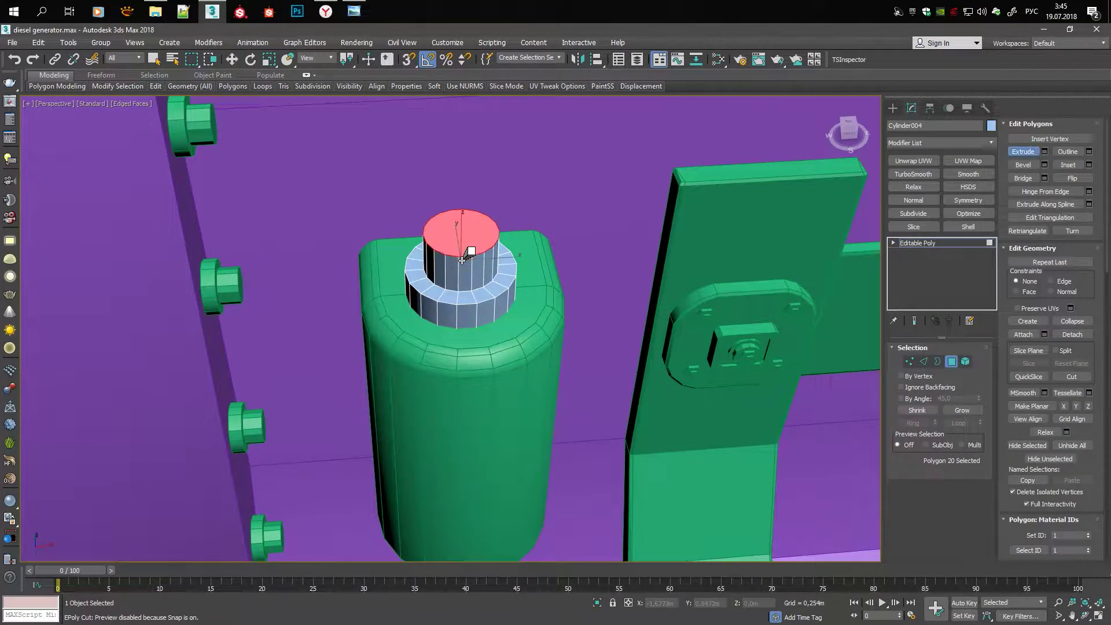
{"action": "middle_click_drag", "start_coordinate": [462, 263], "coordinate": [514, 211], "text": "alt"}
{"action": "scroll", "coordinate": [452, 257], "scroll_direction": "up", "scroll_amount": 4}
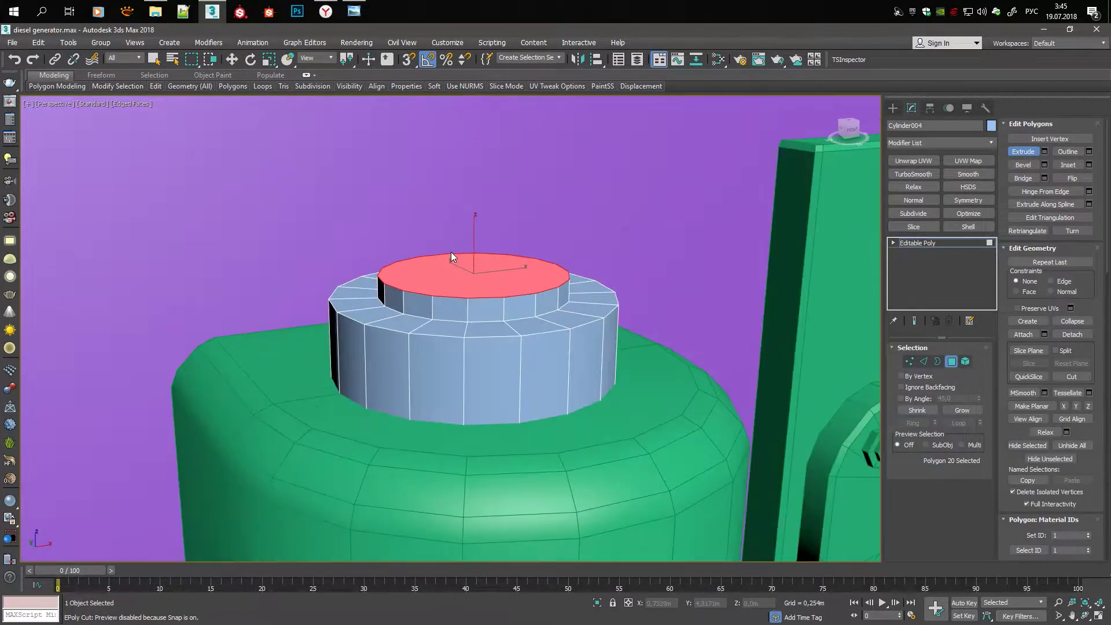
{"action": "scroll", "coordinate": [507, 254], "scroll_direction": "down", "scroll_amount": 5}
{"action": "middle_click_drag", "start_coordinate": [507, 254], "coordinate": [365, 166], "text": "alt"}
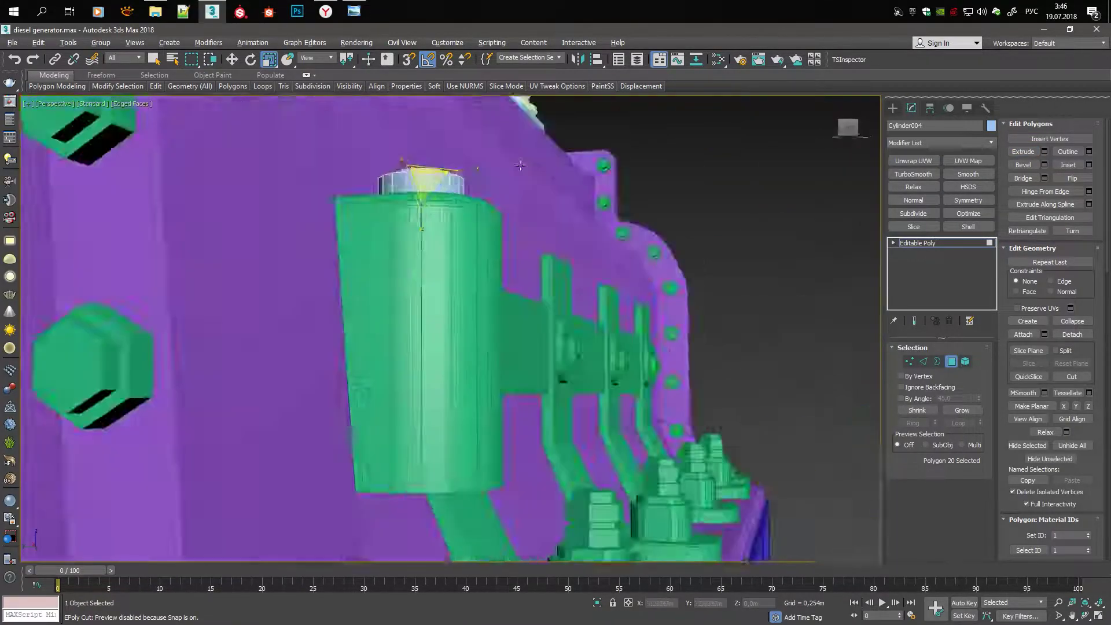
{"action": "key", "text": "z"}
{"action": "key", "text": "4"}
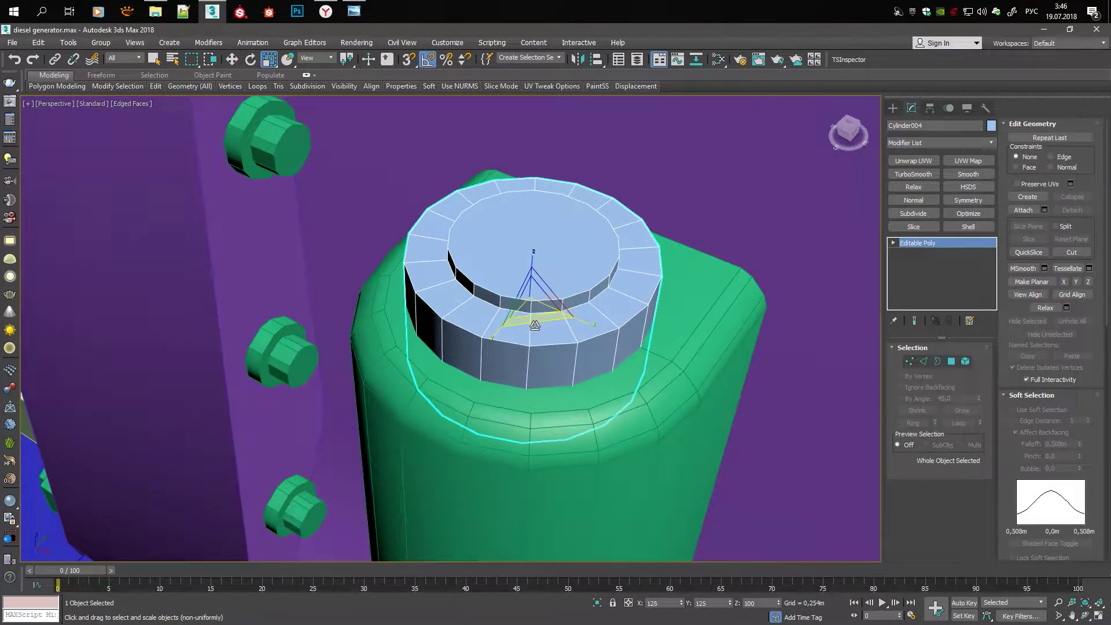
{"action": "scroll", "coordinate": [535, 325], "scroll_direction": "down", "scroll_amount": 5}
Move the small cylinder's vertices into place with snapping
{"action": "key", "text": "1"}
{"action": "key", "text": "w"}
{"action": "scroll", "coordinate": [594, 296], "scroll_direction": "up", "scroll_amount": 4}
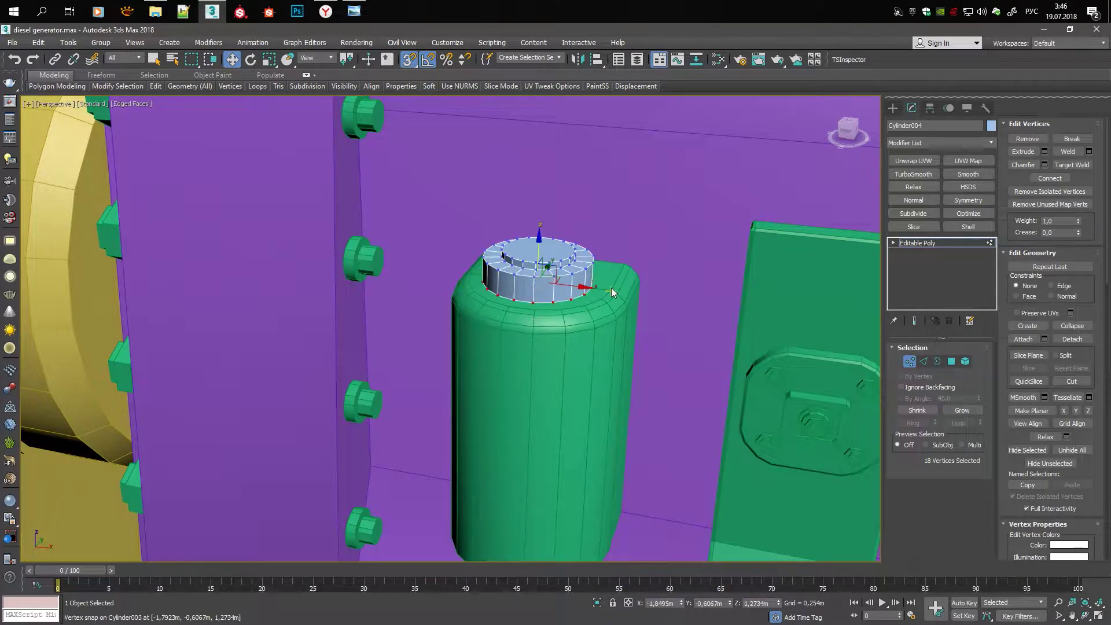
{"action": "scroll", "coordinate": [612, 292], "scroll_direction": "down", "scroll_amount": 6}
{"action": "scroll", "coordinate": [289, 324], "scroll_direction": "up", "scroll_amount": 1}
{"action": "scroll", "coordinate": [277, 300], "scroll_direction": "up", "scroll_amount": 3}
{"action": "scroll", "coordinate": [277, 300], "scroll_direction": "up", "scroll_amount": 2}
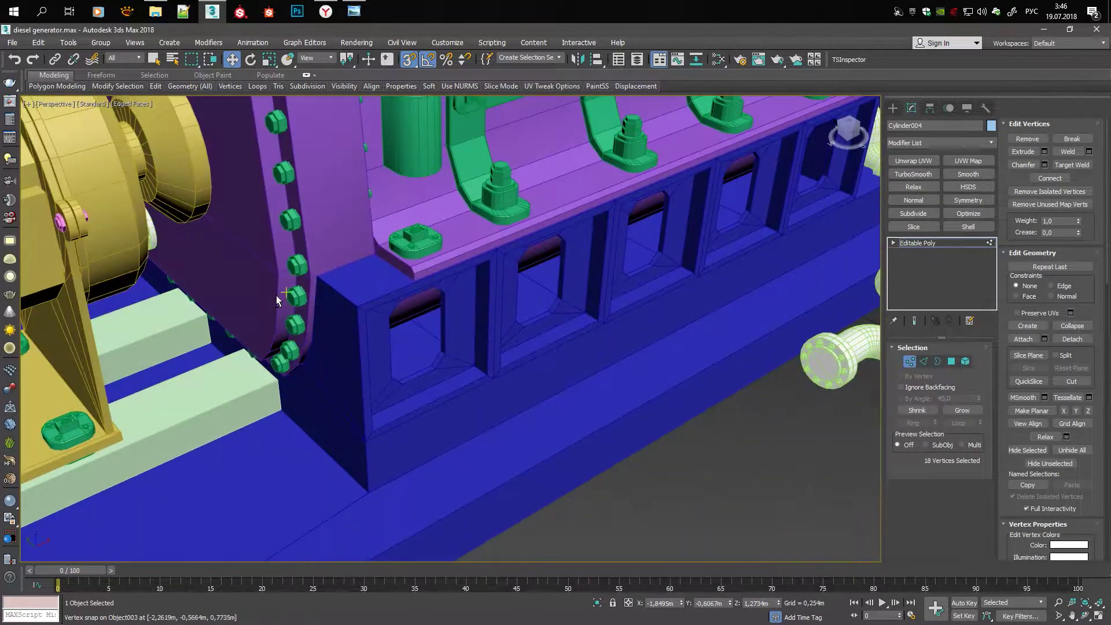
{"action": "scroll", "coordinate": [276, 301], "scroll_direction": "down", "scroll_amount": 4}
{"action": "mouse_move", "coordinate": [276, 301]}
{"action": "middle_mouse_down", "text": "alt"}
{"action": "mouse_move", "coordinate": [444, 199]}
{"action": "mouse_move", "coordinate": [427, 323]}
{"action": "mouse_move", "coordinate": [338, 216]}
{"action": "mouse_move", "coordinate": [371, 153]}
{"action": "middle_mouse_up", "text": "alt"}
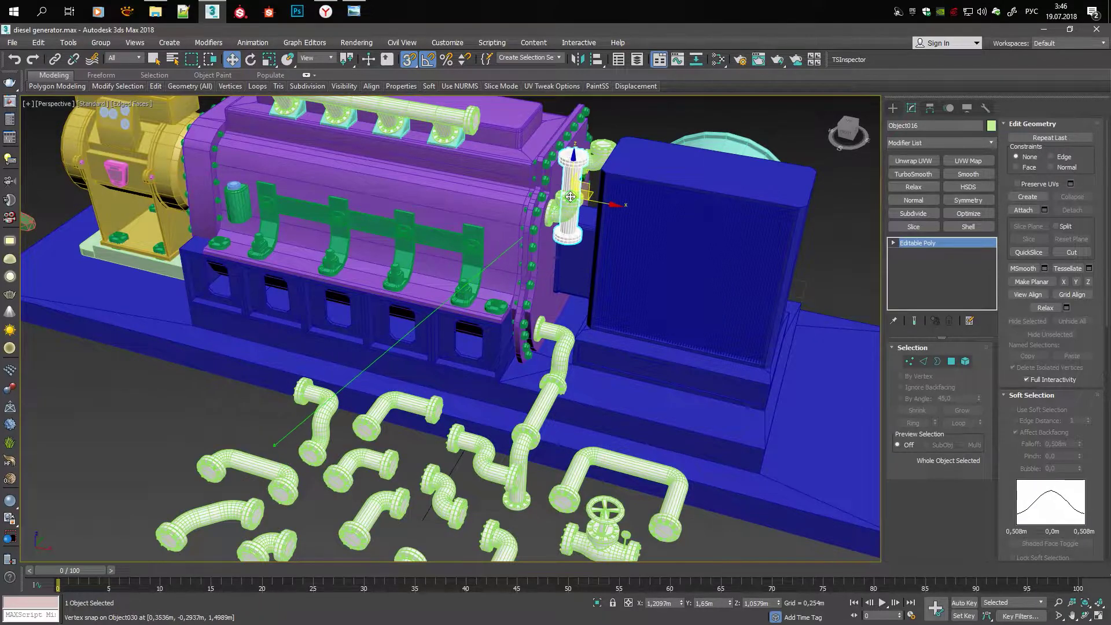
Switch the pipe object to Element level in a maximized top view, briefly checking the browser
{"action": "scroll", "coordinate": [570, 196], "scroll_direction": "up", "scroll_amount": 3}
{"action": "key", "text": "alt+w"}
{"action": "key", "text": "5"}
{"action": "key", "text": "alt+w"}
{"action": "key", "text": "z"}
{"action": "scroll", "coordinate": [421, 206], "scroll_direction": "down", "scroll_amount": 2}
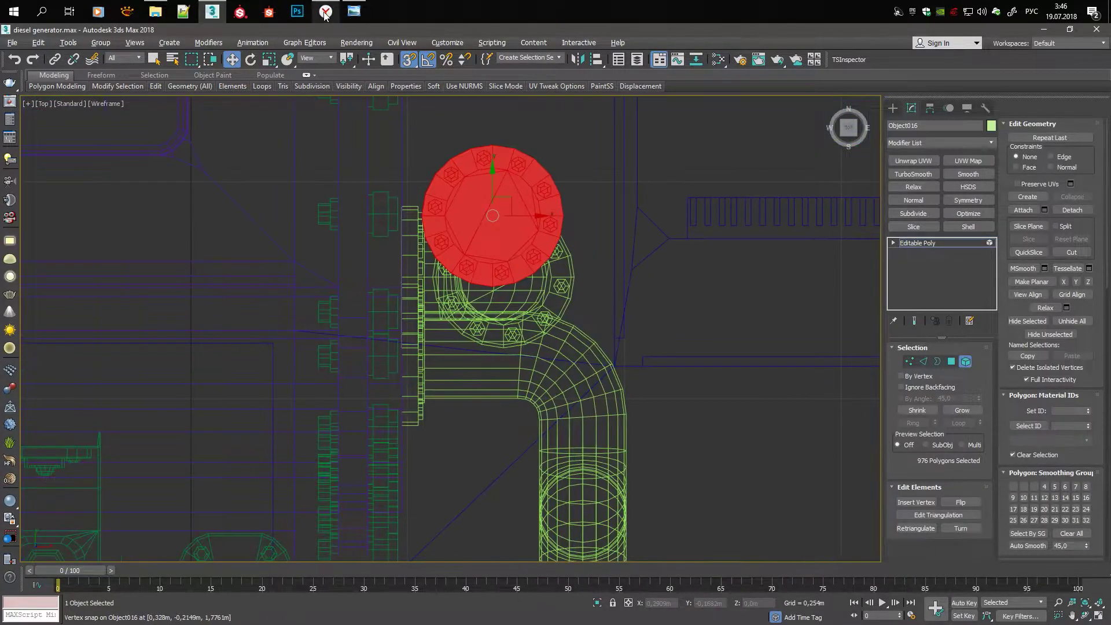
{"action": "left_click", "coordinate": [325, 16]}
{"action": "key", "text": "alt+Tab"}
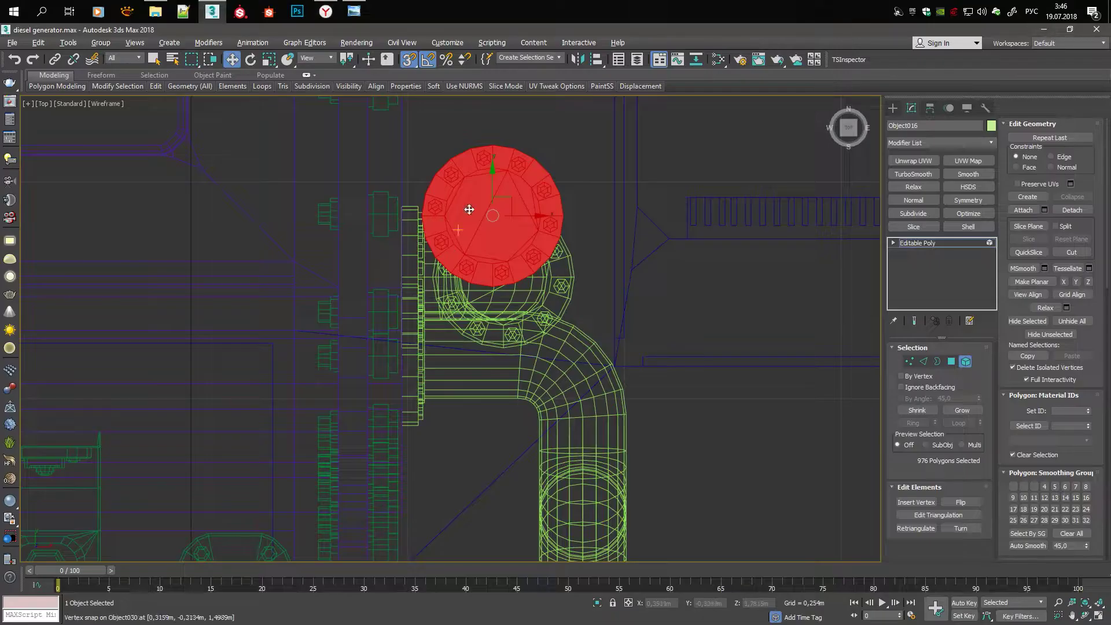
{"action": "scroll", "coordinate": [466, 208], "scroll_direction": "up", "scroll_amount": 4}
{"action": "scroll", "coordinate": [530, 301], "scroll_direction": "down", "scroll_amount": 3}
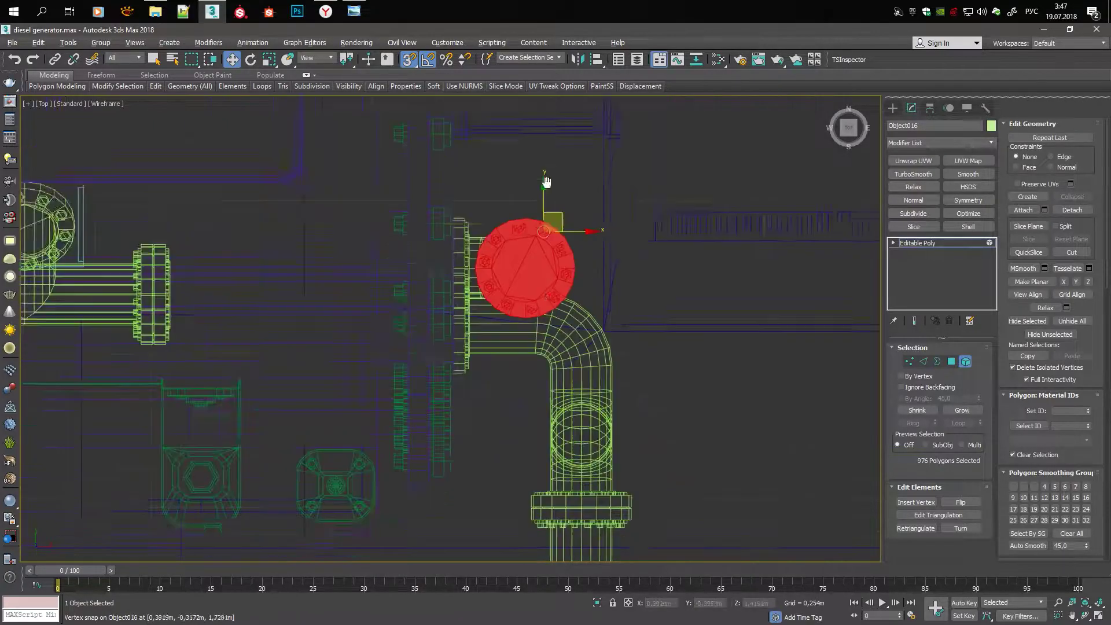
{"action": "scroll", "coordinate": [556, 278], "scroll_direction": "down", "scroll_amount": 4}
{"action": "scroll", "coordinate": [573, 270], "scroll_direction": "down", "scroll_amount": 1}
{"action": "scroll", "coordinate": [564, 260], "scroll_direction": "up", "scroll_amount": 3}
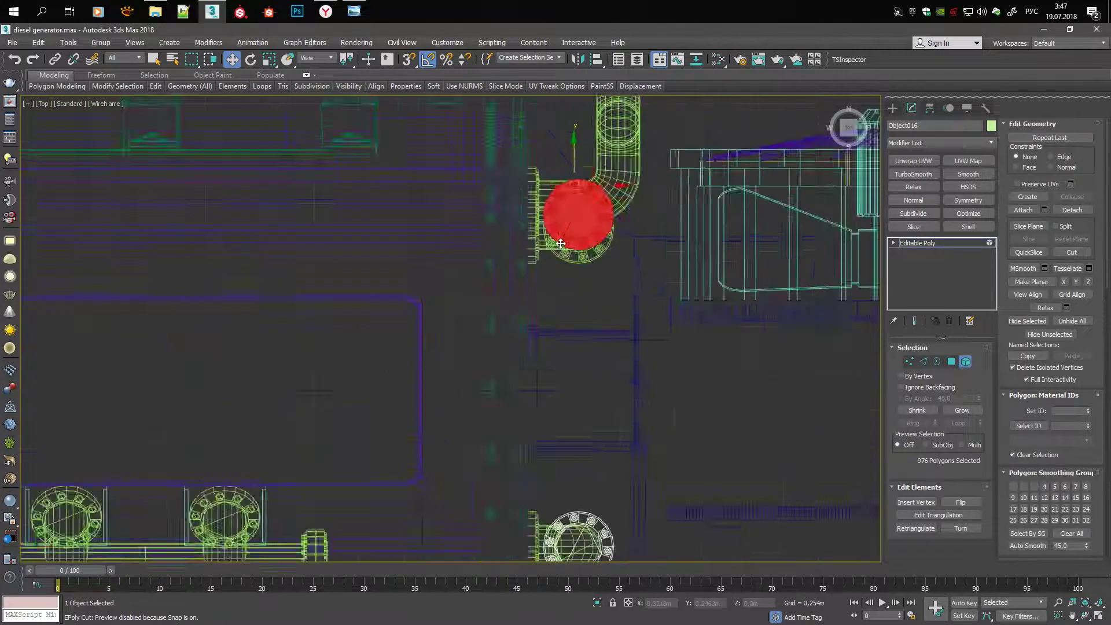
{"action": "scroll", "coordinate": [582, 211], "scroll_direction": "up", "scroll_amount": 3}
{"action": "scroll", "coordinate": [582, 214], "scroll_direction": "up", "scroll_amount": 2}
Snap the pipe's end polygons down onto the lower flange using vertex snapping
{"action": "key", "text": "s"}
{"action": "scroll", "coordinate": [579, 313], "scroll_direction": "down", "scroll_amount": 2}
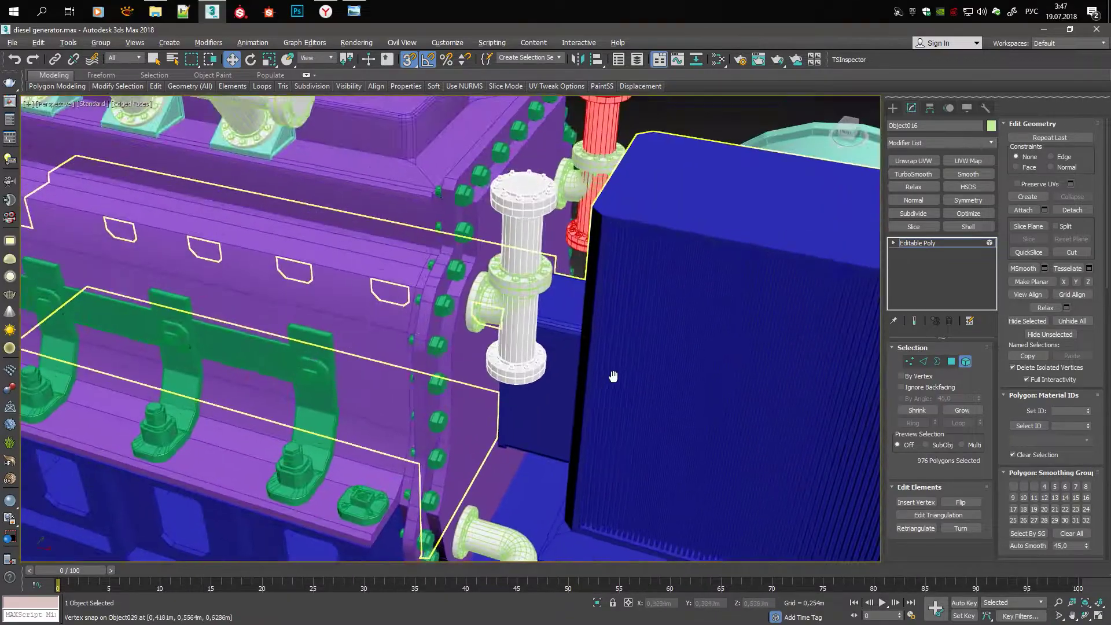
{"action": "scroll", "coordinate": [611, 379], "scroll_direction": "up", "scroll_amount": 3}
{"action": "key", "text": "4"}
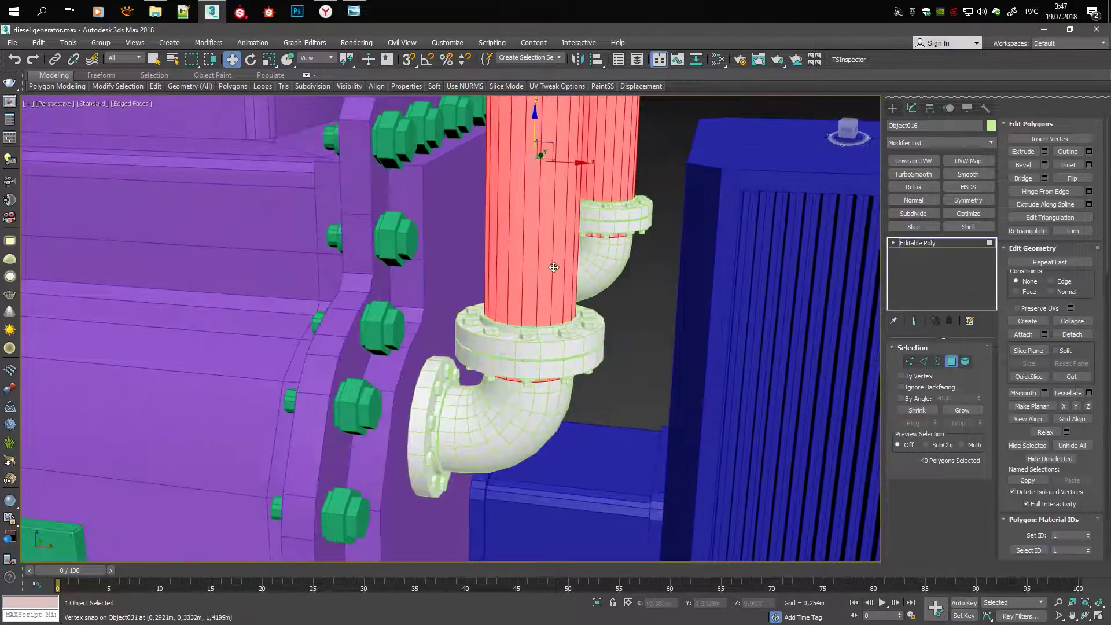
{"action": "scroll", "coordinate": [556, 324], "scroll_direction": "up", "scroll_amount": 5}
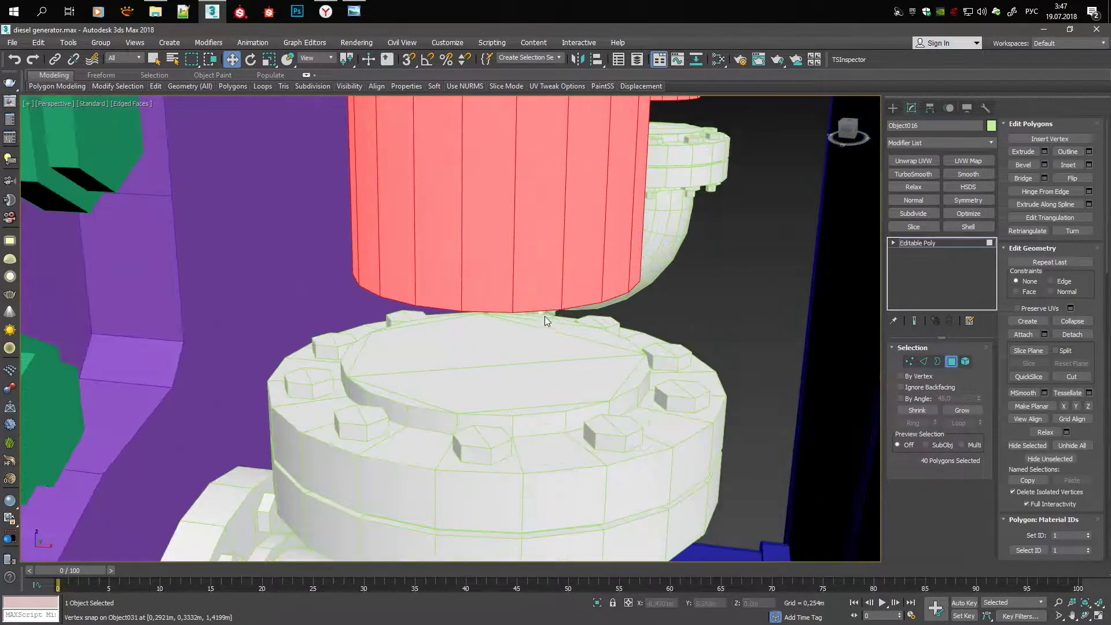
{"action": "left_click_drag", "start_coordinate": [573, 324], "coordinate": [573, 393]}
Shift-copy the flange element up onto the pipe's top
{"action": "key", "text": "5"}
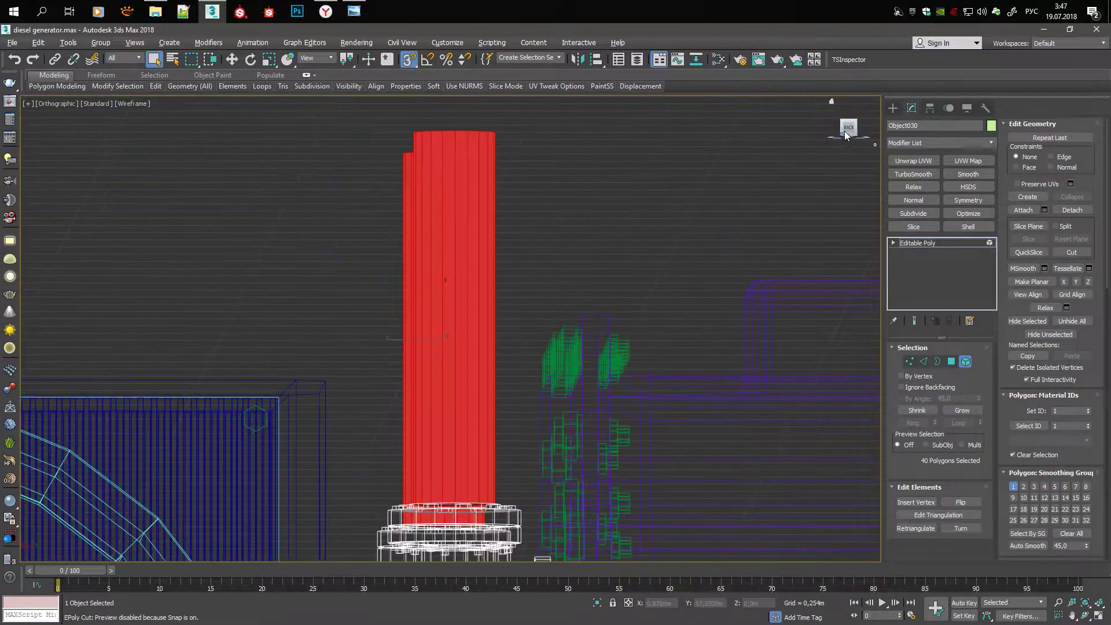
{"action": "left_click", "coordinate": [848, 127]}
{"action": "scroll", "coordinate": [681, 457], "scroll_direction": "down", "scroll_amount": 2}
{"action": "left_click", "coordinate": [679, 382]}
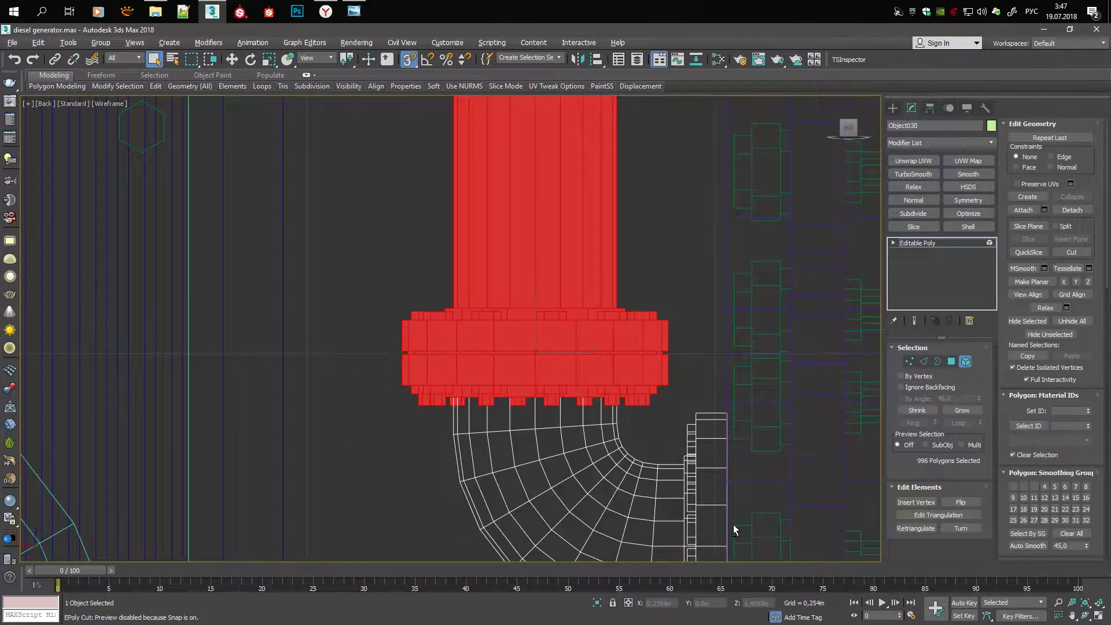
{"action": "scroll", "coordinate": [688, 416], "scroll_direction": "down", "scroll_amount": 4}
{"action": "left_click_drag", "start_coordinate": [659, 380], "coordinate": [658, 232], "text": "shift"}
{"action": "key", "text": "Return"}
Return to the full perspective view and inspect the whole engine with edges shown
{"action": "scroll", "coordinate": [702, 141], "scroll_direction": "up", "scroll_amount": 3}
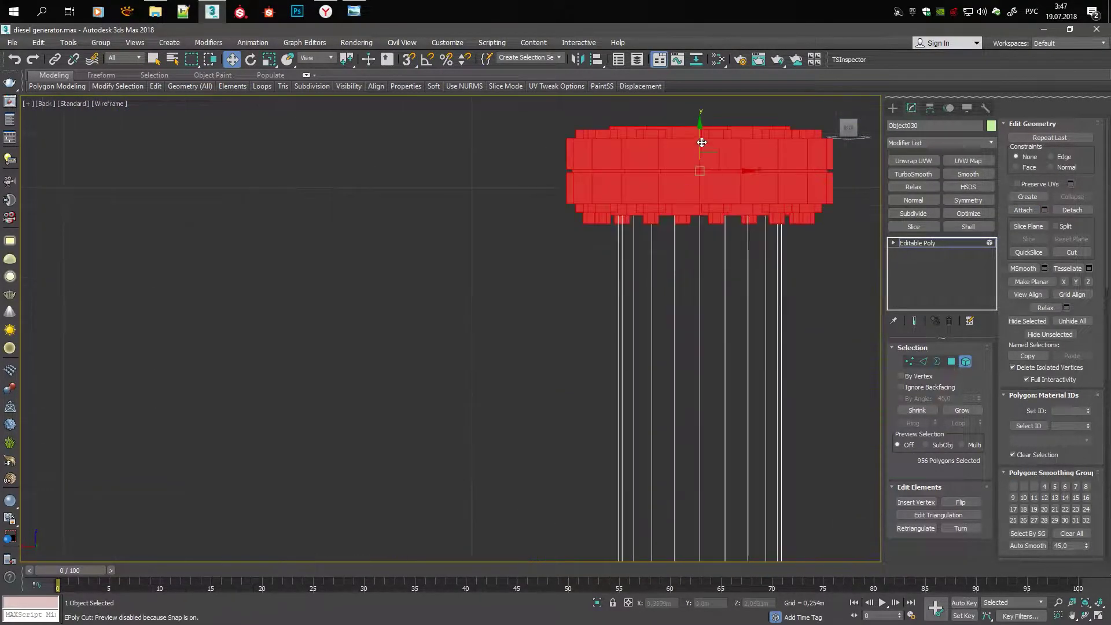
{"action": "scroll", "coordinate": [644, 206], "scroll_direction": "up", "scroll_amount": 2}
{"action": "key", "text": "s"}
{"action": "key", "text": "alt+w"}
{"action": "key", "text": "alt+w"}
{"action": "scroll", "coordinate": [782, 401], "scroll_direction": "down", "scroll_amount": 4}
{"action": "scroll", "coordinate": [788, 321], "scroll_direction": "down", "scroll_amount": 4}
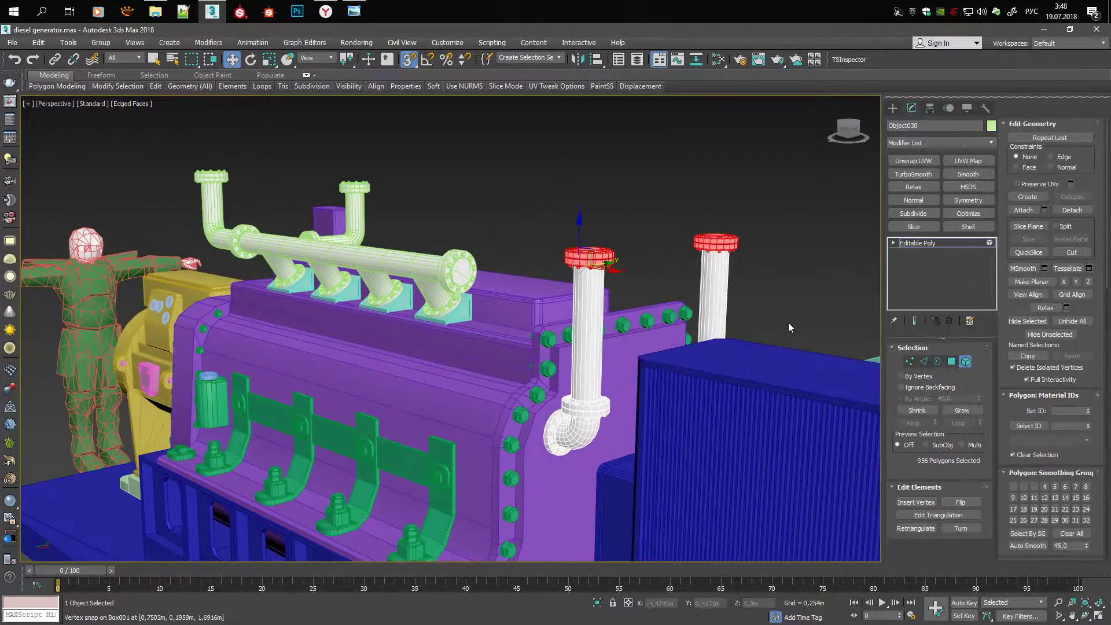
{"action": "scroll", "coordinate": [788, 321], "scroll_direction": "down", "scroll_amount": 4}
{"action": "mouse_move", "coordinate": [793, 289]}
{"action": "middle_mouse_down", "text": "alt"}
{"action": "mouse_move", "coordinate": [492, 357]}
{"action": "mouse_move", "coordinate": [509, 330]}
{"action": "mouse_move", "coordinate": [645, 400]}
{"action": "mouse_move", "coordinate": [548, 327]}
{"action": "mouse_move", "coordinate": [521, 359]}
{"action": "mouse_move", "coordinate": [463, 376]}
{"action": "middle_mouse_up", "text": "alt"}
{"action": "scroll", "coordinate": [515, 310], "scroll_direction": "up", "scroll_amount": 5}
{"action": "scroll", "coordinate": [521, 324], "scroll_direction": "down", "scroll_amount": 2}
{"action": "scroll", "coordinate": [531, 346], "scroll_direction": "up", "scroll_amount": 4}
{"action": "key", "text": "F4"}
Step through the generator photos, including the fan-engine and two green engines, then return to Max
{"action": "left_click", "coordinate": [353, 11]}
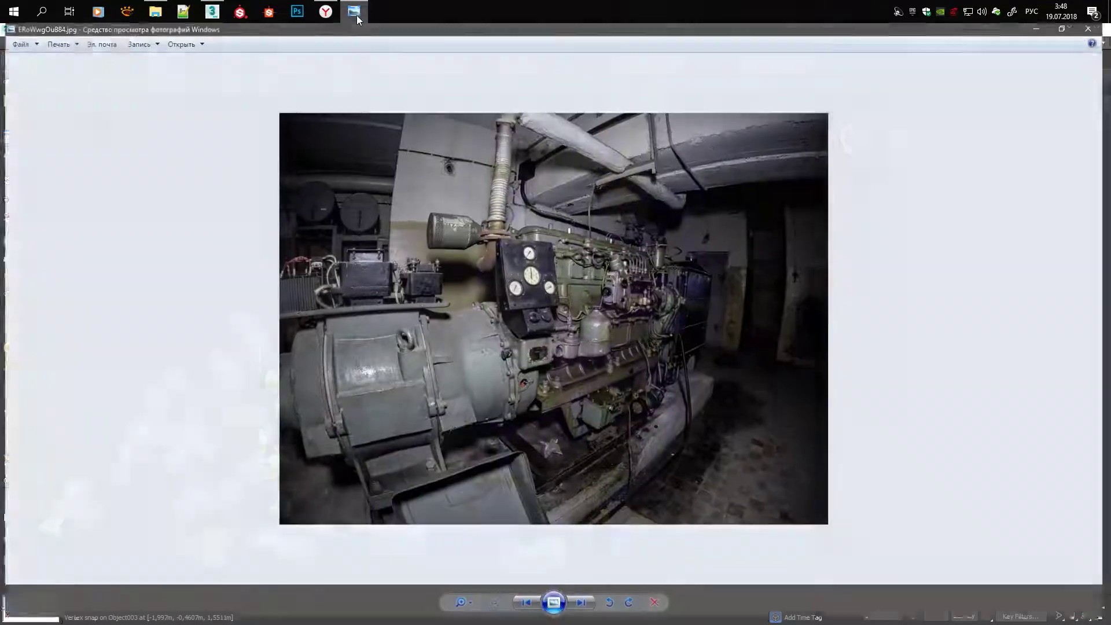
{"action": "key", "text": "Right"}
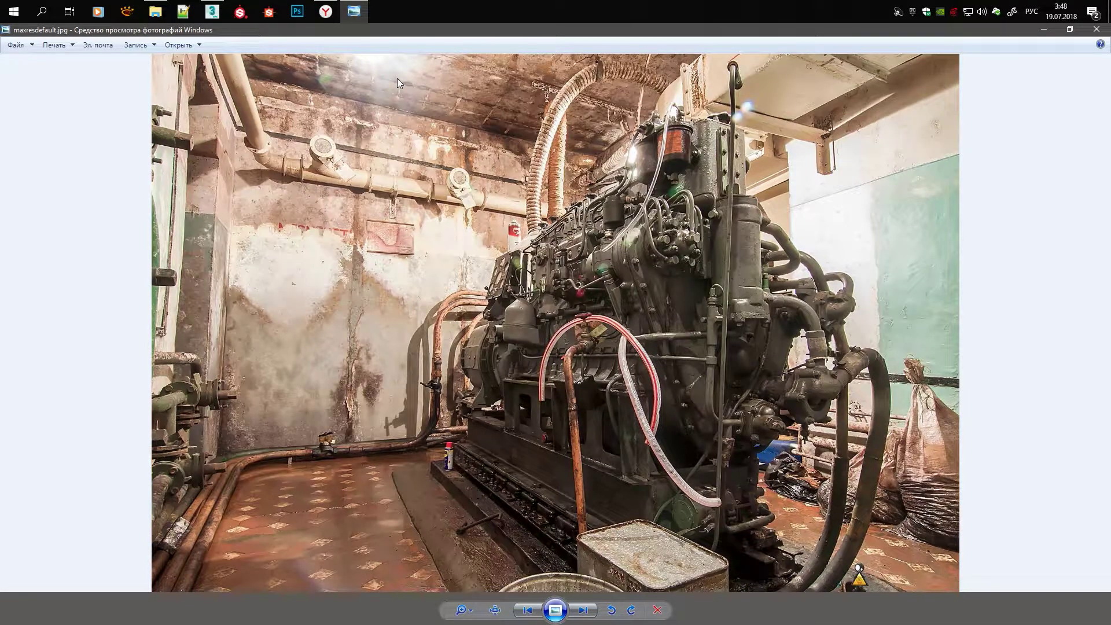
{"action": "key", "text": "Right"}
{"action": "key", "text": "Right"}
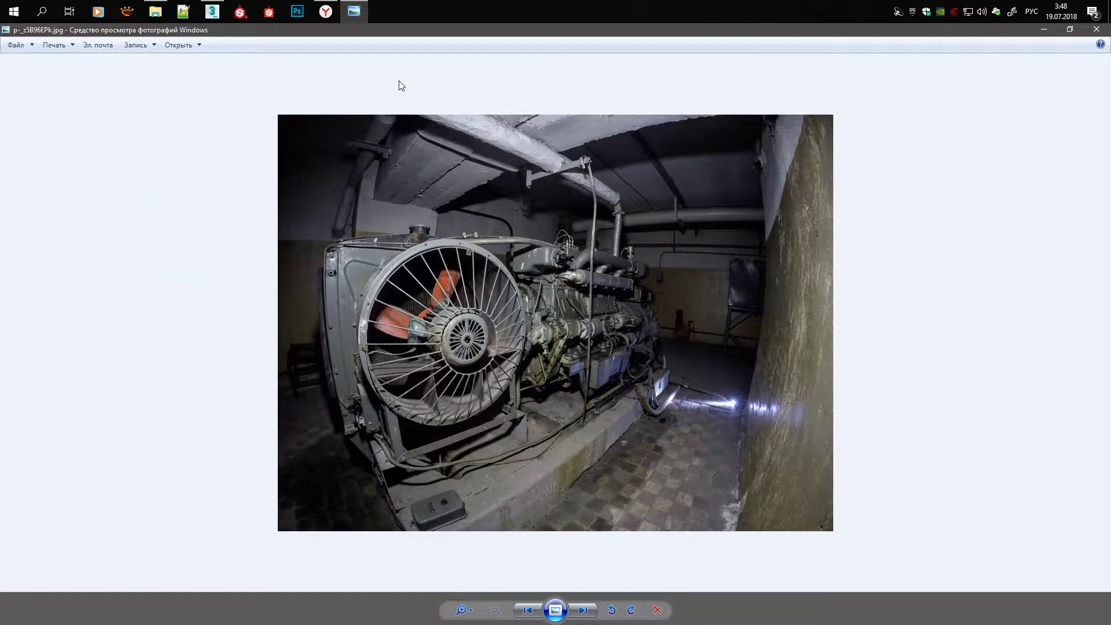
{"action": "key", "text": "Right"}
{"action": "key", "text": "Left"}
{"action": "key", "text": "Right"}
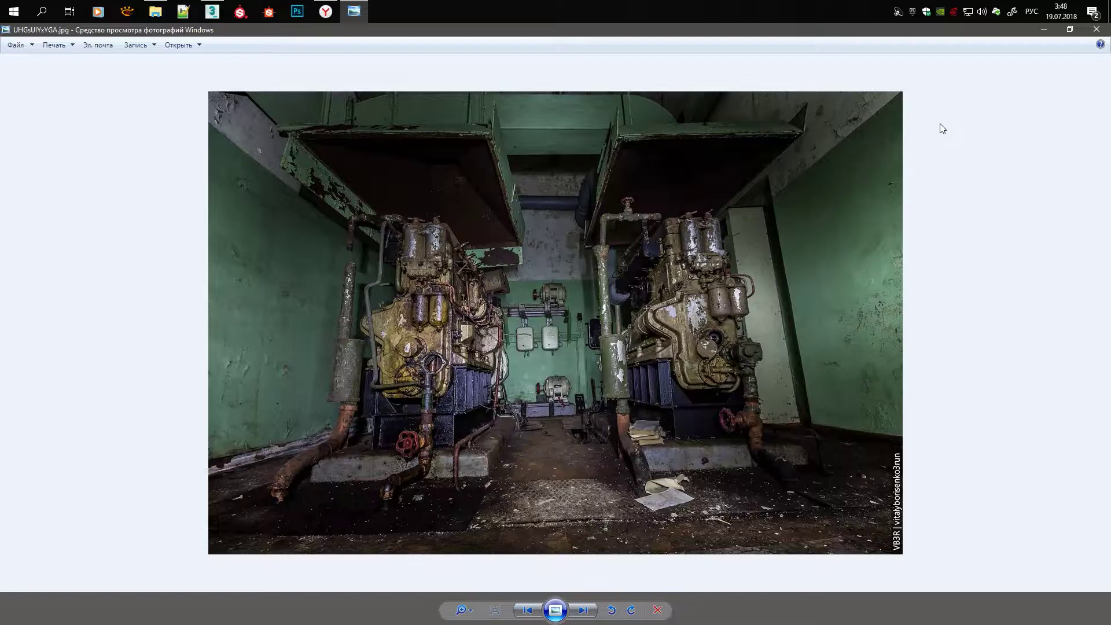
{"action": "key", "text": "Right"}
{"action": "key", "text": "alt+Tab"}
{"action": "mouse_move", "coordinate": [579, 260]}
{"action": "middle_mouse_down", "text": "alt"}
{"action": "mouse_move", "coordinate": [681, 249]}
{"action": "mouse_move", "coordinate": [652, 323]}
{"action": "middle_mouse_up", "text": "alt"}
Select the small green cylinder Cylinder003 and zoom in on it with edged faces shown
{"action": "scroll", "coordinate": [502, 341], "scroll_direction": "up", "scroll_amount": 5}
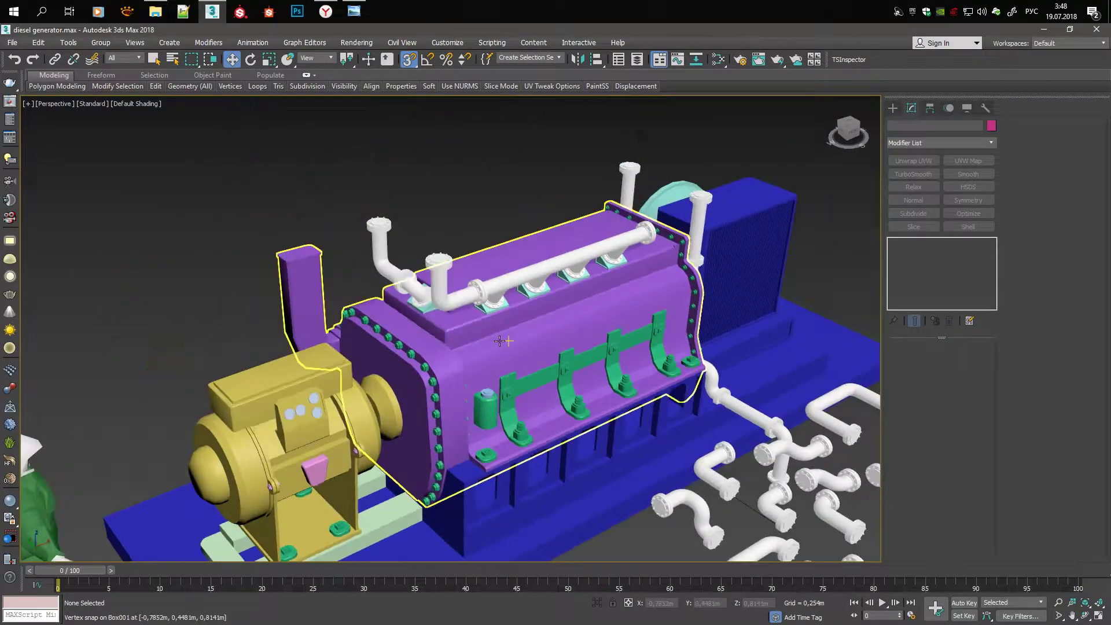
{"action": "left_click", "coordinate": [485, 405]}
{"action": "key", "text": "z"}
{"action": "key", "text": "F4"}
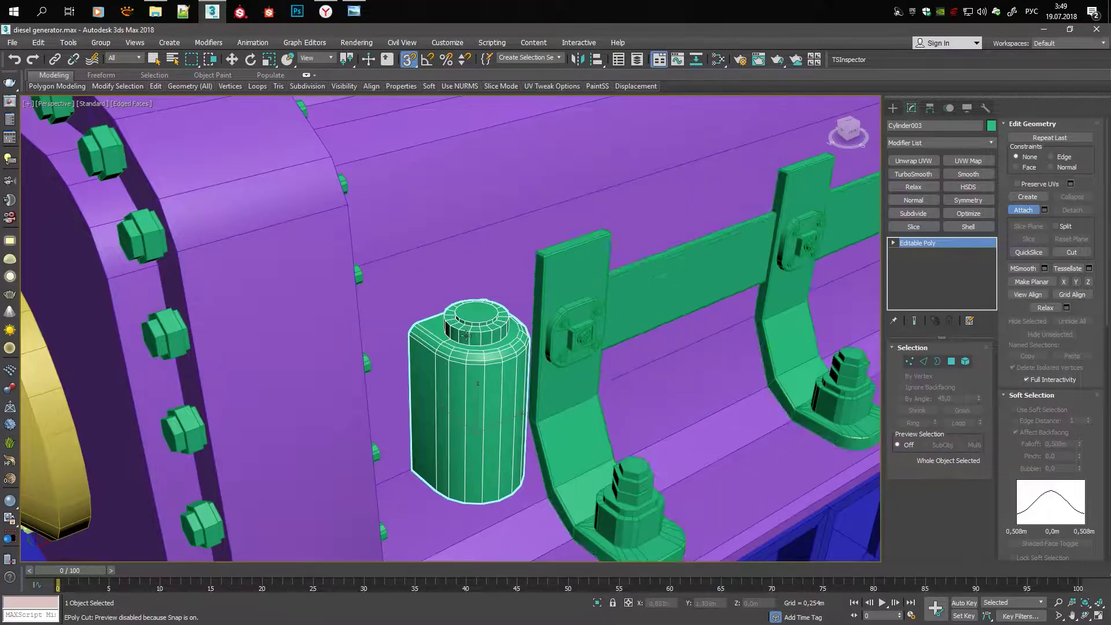
{"action": "scroll", "coordinate": [711, 261], "scroll_direction": "down", "scroll_amount": 5}
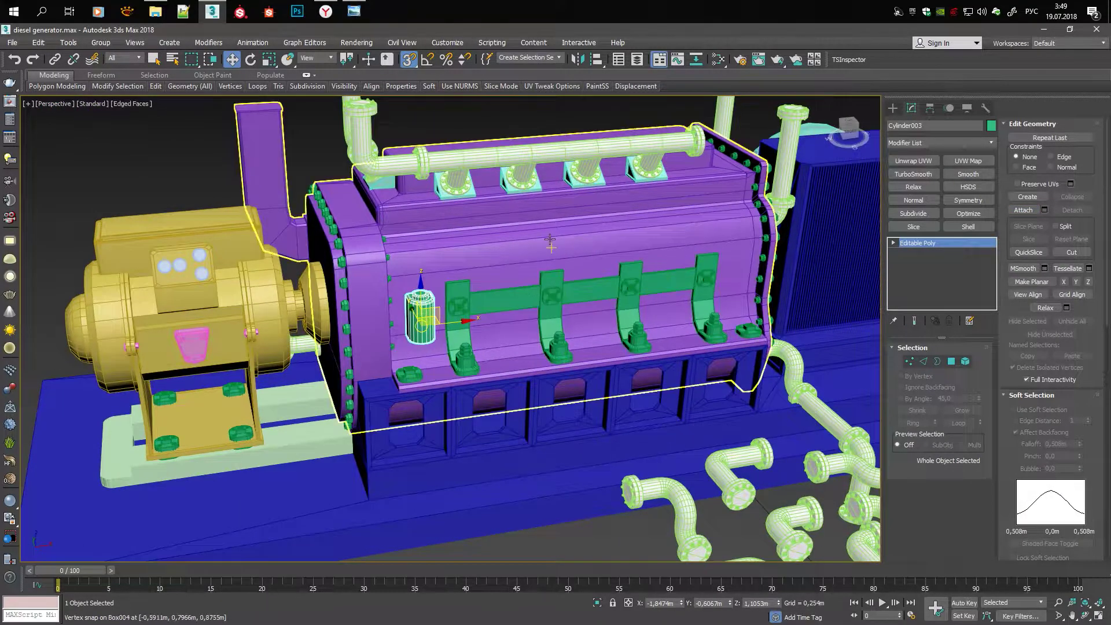
Draw a tiny box beside Cylinder003 on the engine's side
{"action": "left_click", "coordinate": [892, 108]}
{"action": "left_click", "coordinate": [916, 187]}
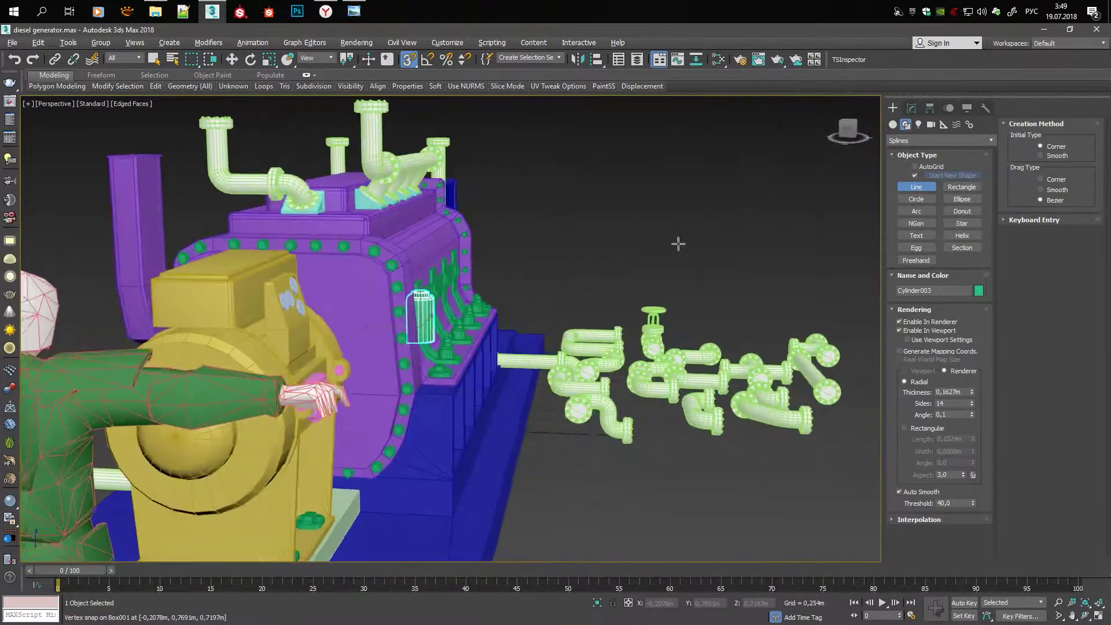
{"action": "middle_click_drag", "start_coordinate": [677, 241], "coordinate": [474, 251], "text": "alt"}
{"action": "scroll", "coordinate": [521, 289], "scroll_direction": "up", "scroll_amount": 3}
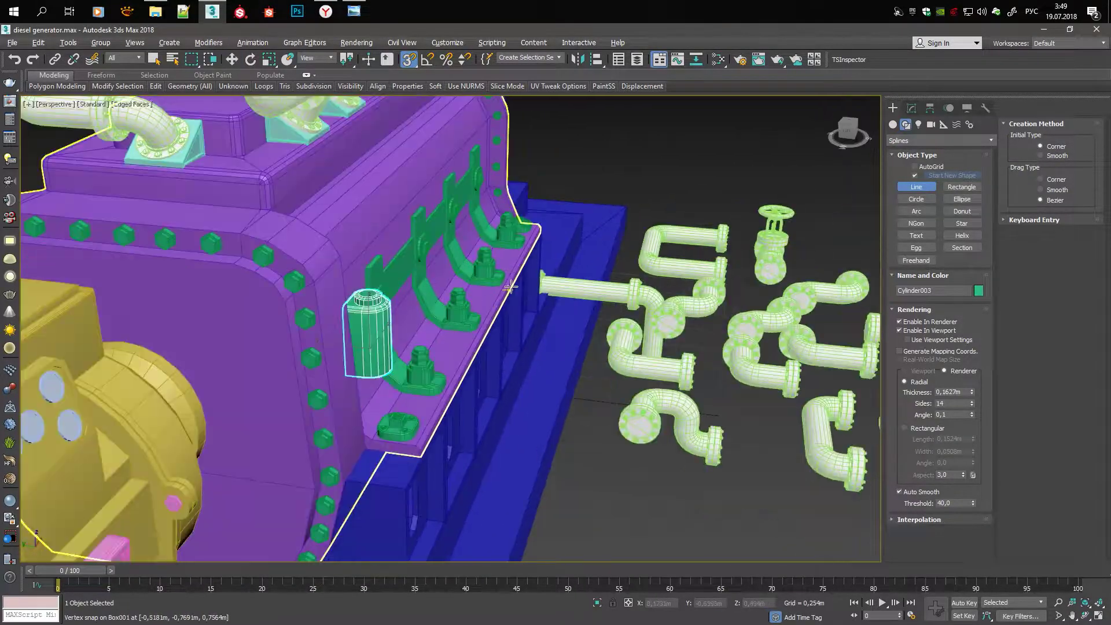
{"action": "left_click", "coordinate": [893, 124]}
{"action": "scroll", "coordinate": [410, 272], "scroll_direction": "up", "scroll_amount": 5}
{"action": "left_click", "coordinate": [433, 281]}
{"action": "key", "text": "s"}
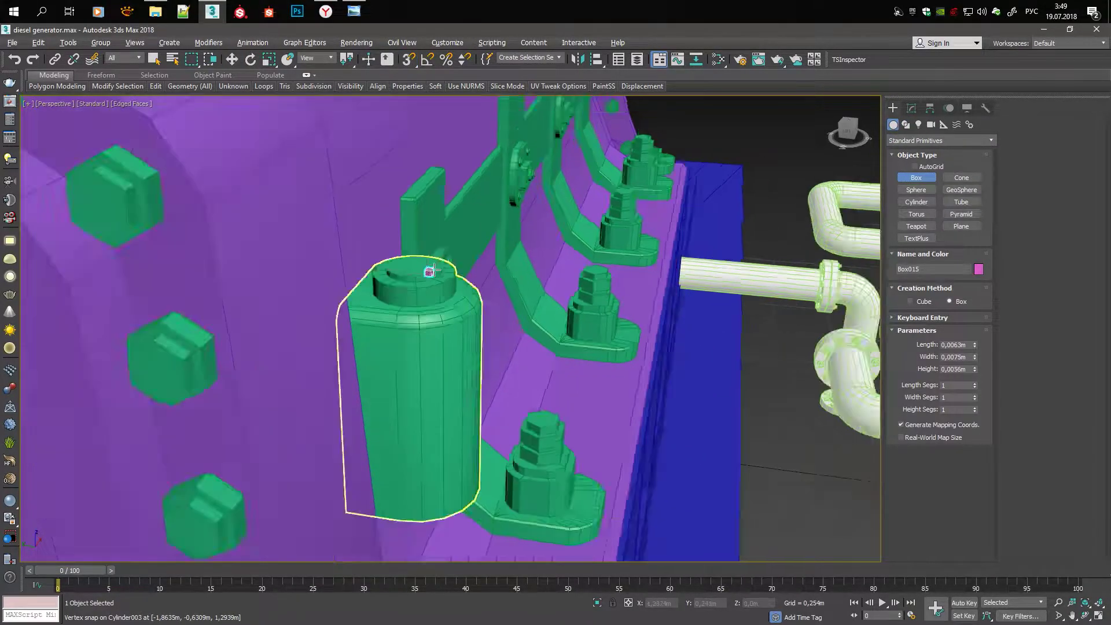
{"action": "scroll", "coordinate": [433, 281], "scroll_direction": "down", "scroll_amount": 5}
Move the new box Box015 into place and convert it to an editable poly
{"action": "key", "text": "u"}
{"action": "scroll", "coordinate": [662, 223], "scroll_direction": "down", "scroll_amount": 5}
{"action": "key", "text": "w"}
{"action": "scroll", "coordinate": [602, 230], "scroll_direction": "down", "scroll_amount": 2}
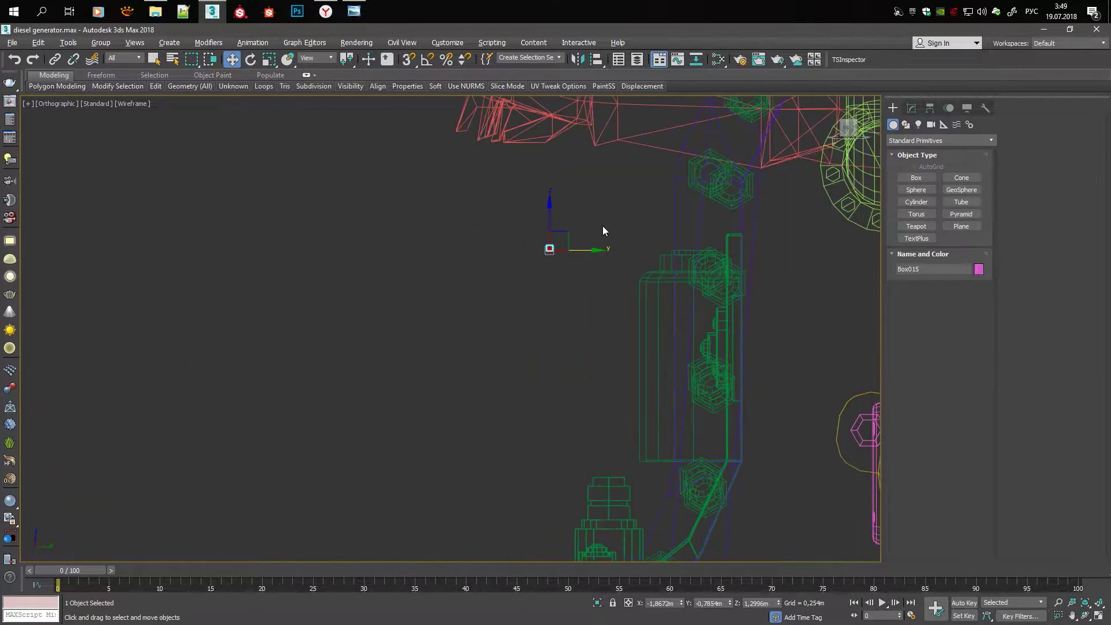
{"action": "key", "text": "alt+w"}
{"action": "key", "text": "alt+w"}
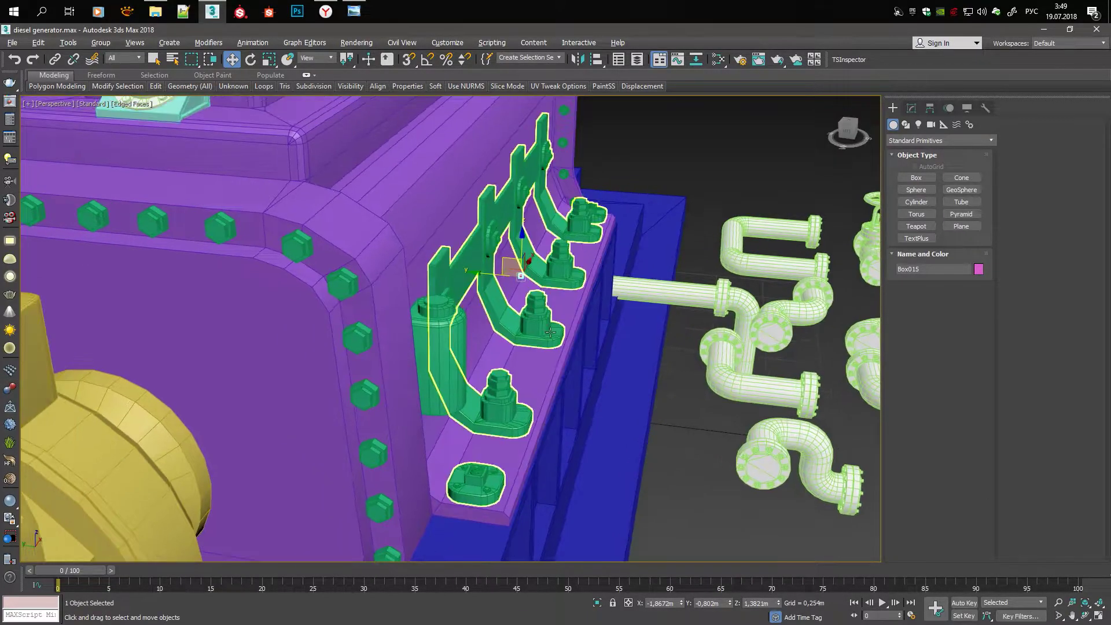
{"action": "middle_click_drag", "start_coordinate": [686, 390], "coordinate": [568, 402]}
{"action": "scroll", "coordinate": [520, 243], "scroll_direction": "down", "scroll_amount": 5}
{"action": "scroll", "coordinate": [564, 245], "scroll_direction": "up", "scroll_amount": 8}
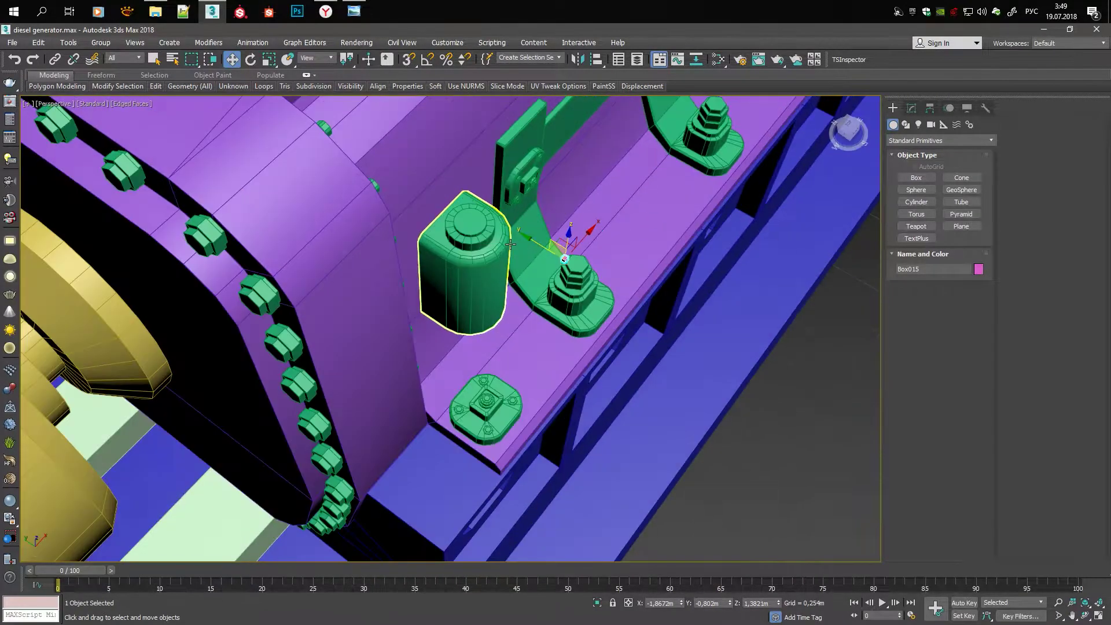
{"action": "right_click", "coordinate": [564, 246]}
{"action": "left_click", "coordinate": [719, 384]}
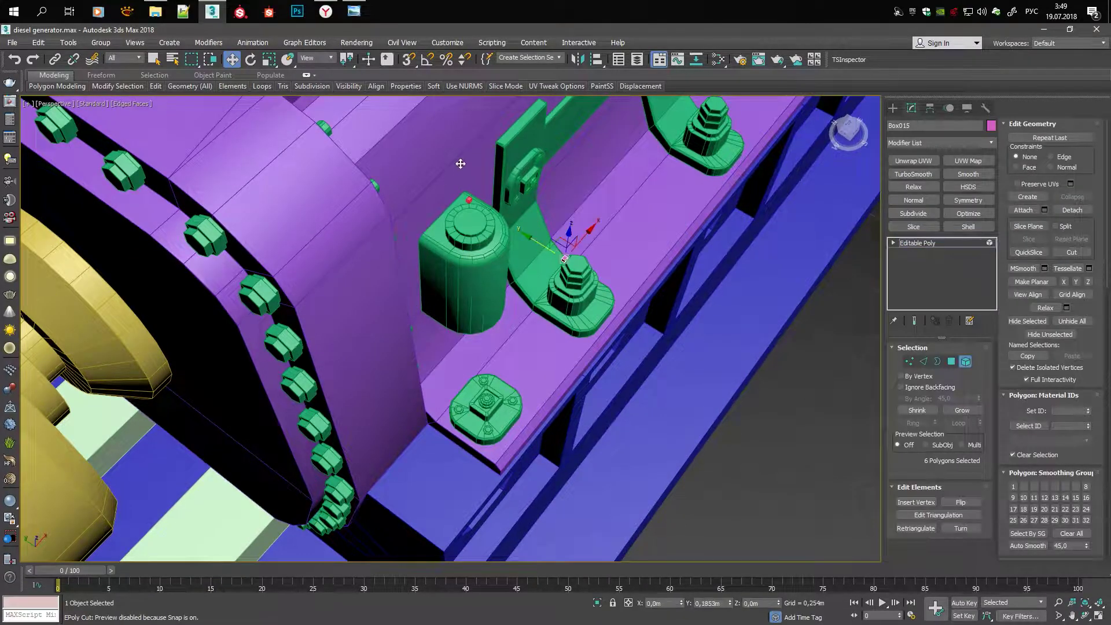
Clone the selected Box015 polygons with Shift+Move and confirm the copy
{"action": "left_click_drag", "start_coordinate": [460, 164], "coordinate": [463, 220], "text": "shift"}
{"action": "key", "text": "Return"}
{"action": "scroll", "coordinate": [517, 210], "scroll_direction": "up", "scroll_amount": 5}
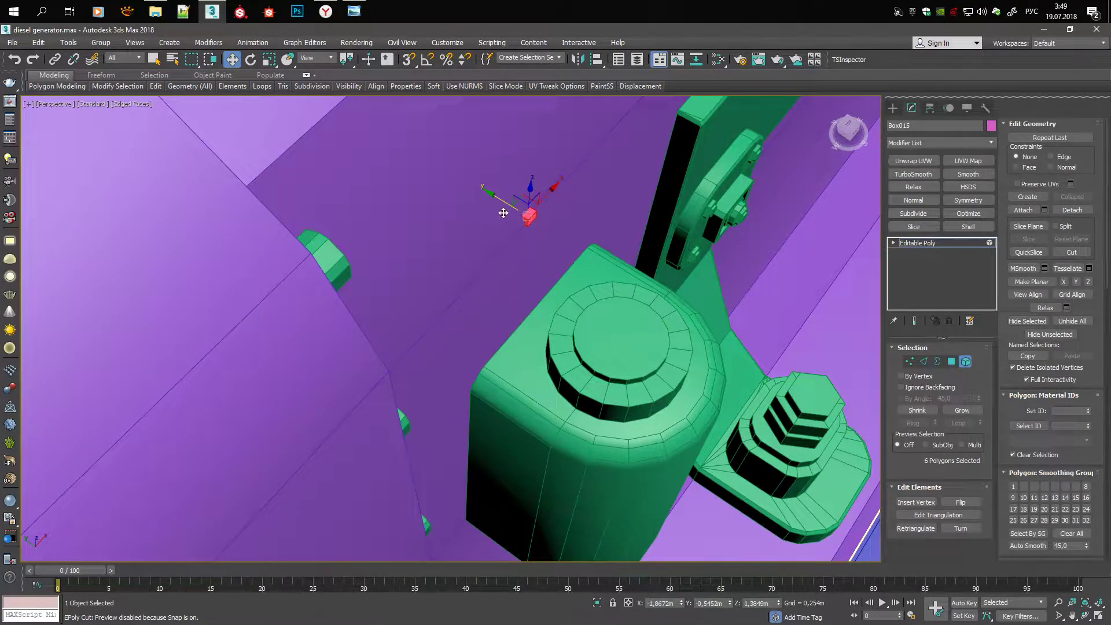
{"action": "scroll", "coordinate": [503, 213], "scroll_direction": "down", "scroll_amount": 5}
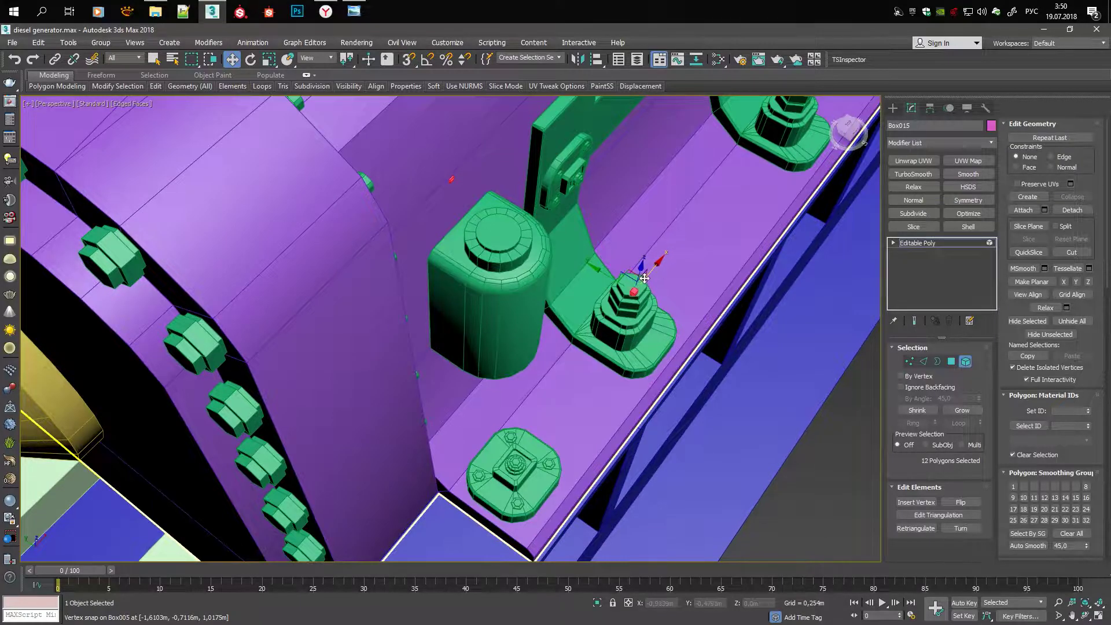
{"action": "middle_click_drag", "start_coordinate": [644, 278], "coordinate": [609, 248], "text": "alt"}
{"action": "scroll", "coordinate": [573, 233], "scroll_direction": "up", "scroll_amount": 4}
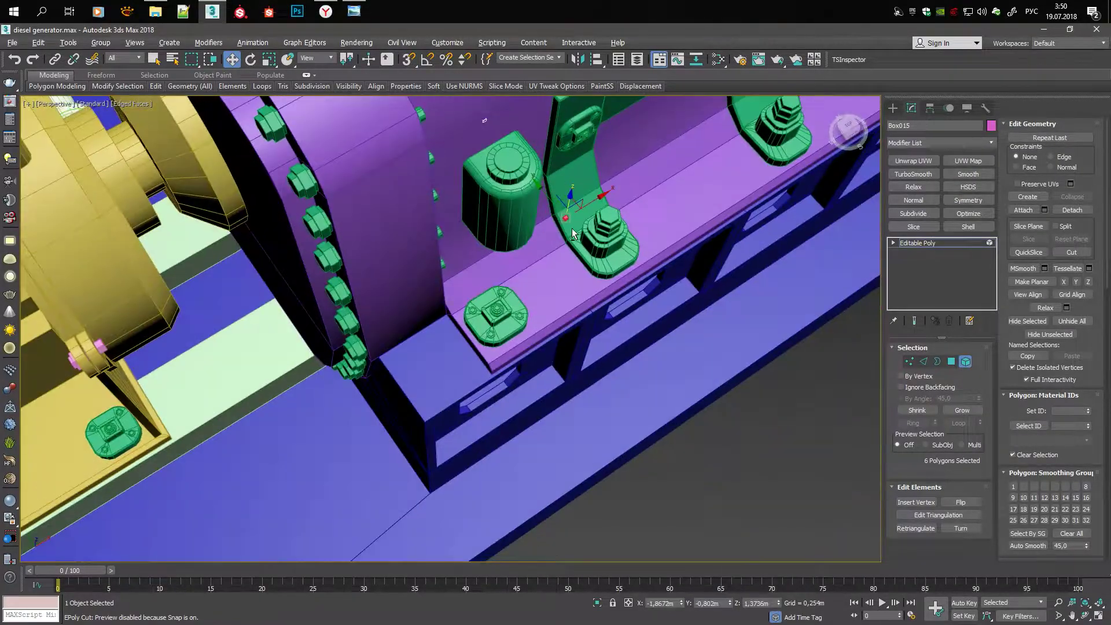
{"action": "scroll", "coordinate": [492, 161], "scroll_direction": "down", "scroll_amount": 4}
{"action": "middle_click_drag", "start_coordinate": [493, 161], "coordinate": [302, 421], "text": "alt"}
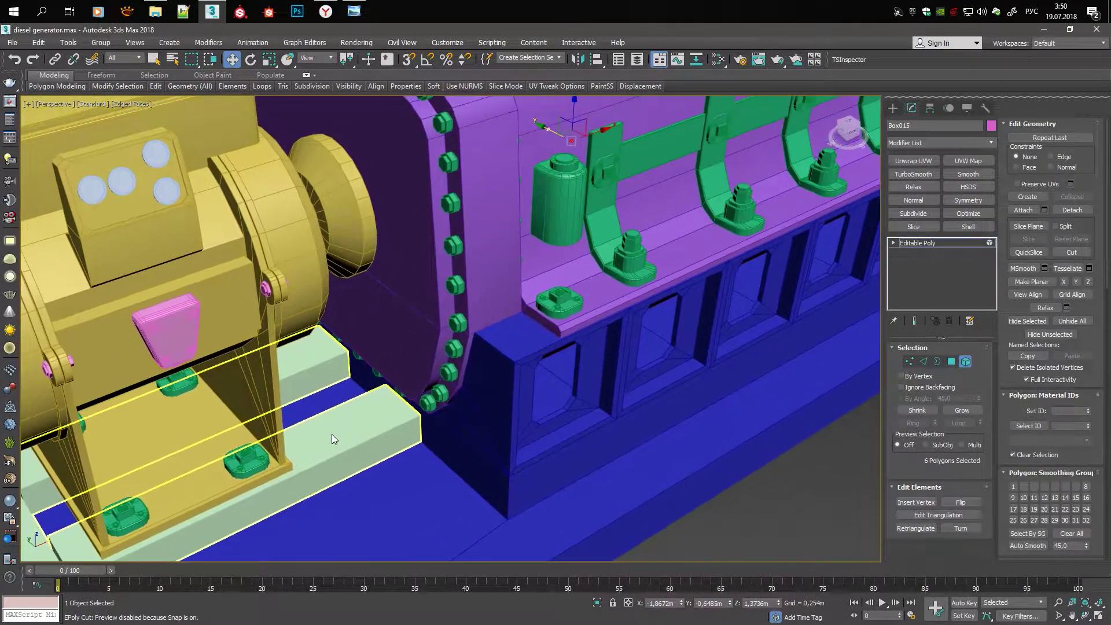
{"action": "scroll", "coordinate": [569, 178], "scroll_direction": "up", "scroll_amount": 3}
{"action": "middle_click_drag", "start_coordinate": [570, 178], "coordinate": [592, 127], "text": "alt"}
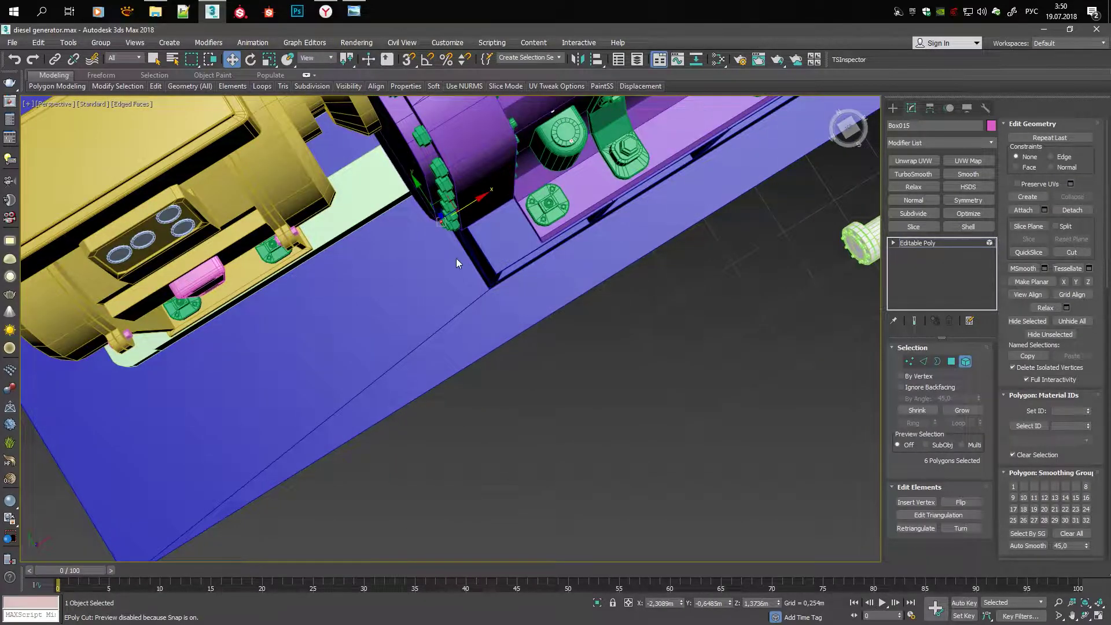
{"action": "middle_click_drag", "start_coordinate": [457, 258], "coordinate": [508, 222], "text": "alt"}
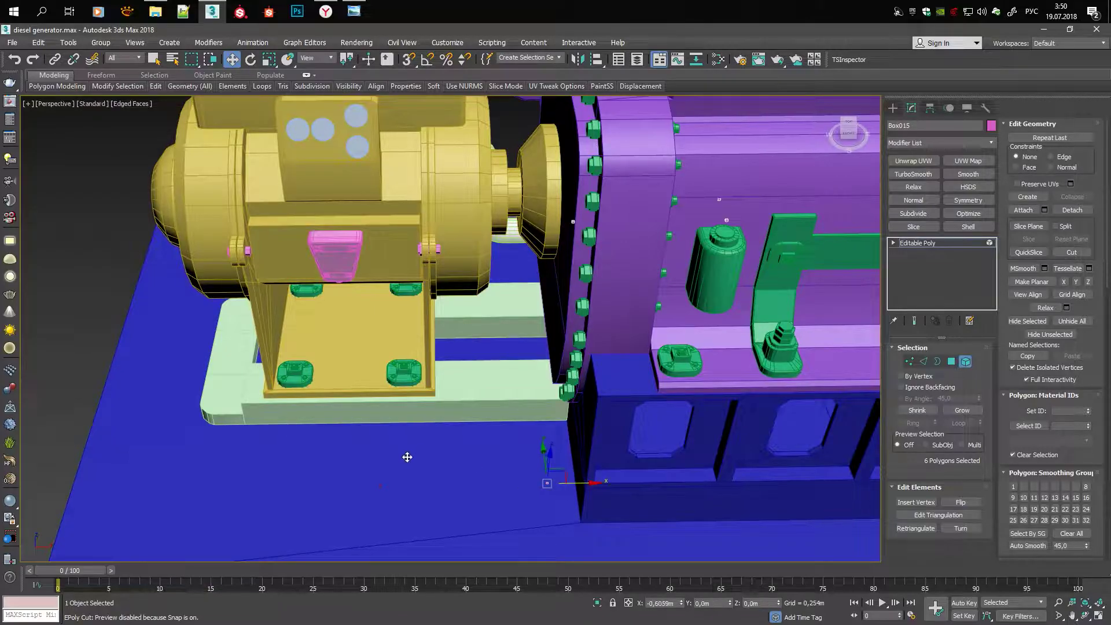
{"action": "mouse_move", "coordinate": [603, 332]}
{"action": "middle_mouse_down", "text": "alt"}
{"action": "mouse_move", "coordinate": [368, 400]}
{"action": "mouse_move", "coordinate": [508, 399]}
{"action": "middle_mouse_up", "text": "alt"}
{"action": "scroll", "coordinate": [508, 398], "scroll_direction": "up", "scroll_amount": 5}
{"action": "left_click", "coordinate": [617, 332]}
Pull a copy of the faces downward, kept as Clone To Element of the same object
{"action": "scroll", "coordinate": [572, 365], "scroll_direction": "down", "scroll_amount": 3}
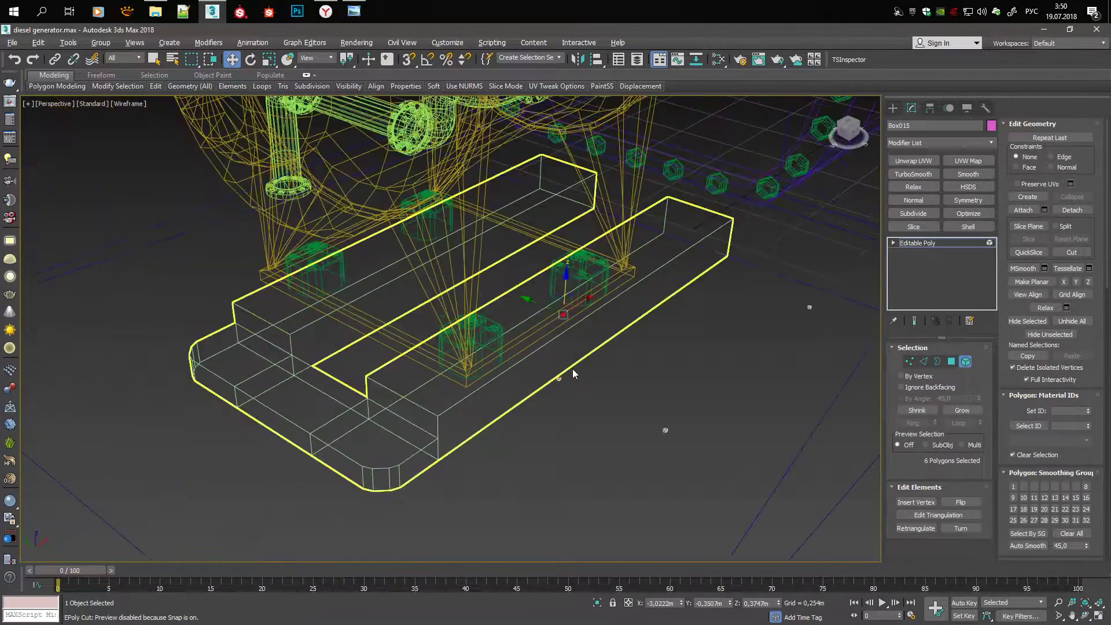
{"action": "mouse_move", "coordinate": [572, 373]}
{"action": "middle_mouse_down", "text": "alt"}
{"action": "mouse_move", "coordinate": [530, 267]}
{"action": "mouse_move", "coordinate": [545, 351]}
{"action": "middle_mouse_up", "text": "alt"}
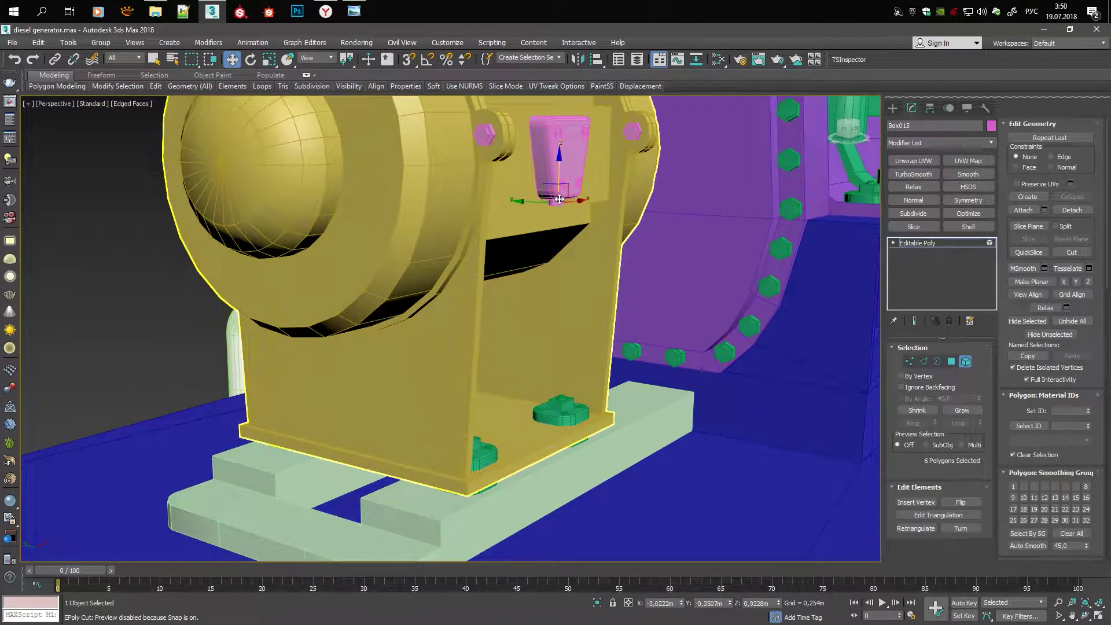
{"action": "scroll", "coordinate": [559, 199], "scroll_direction": "up", "scroll_amount": 5}
{"action": "scroll", "coordinate": [569, 224], "scroll_direction": "down", "scroll_amount": 5}
{"action": "middle_click_drag", "start_coordinate": [568, 224], "coordinate": [521, 290], "text": "alt"}
{"action": "left_click_drag", "start_coordinate": [486, 226], "coordinate": [486, 255], "text": "shift"}
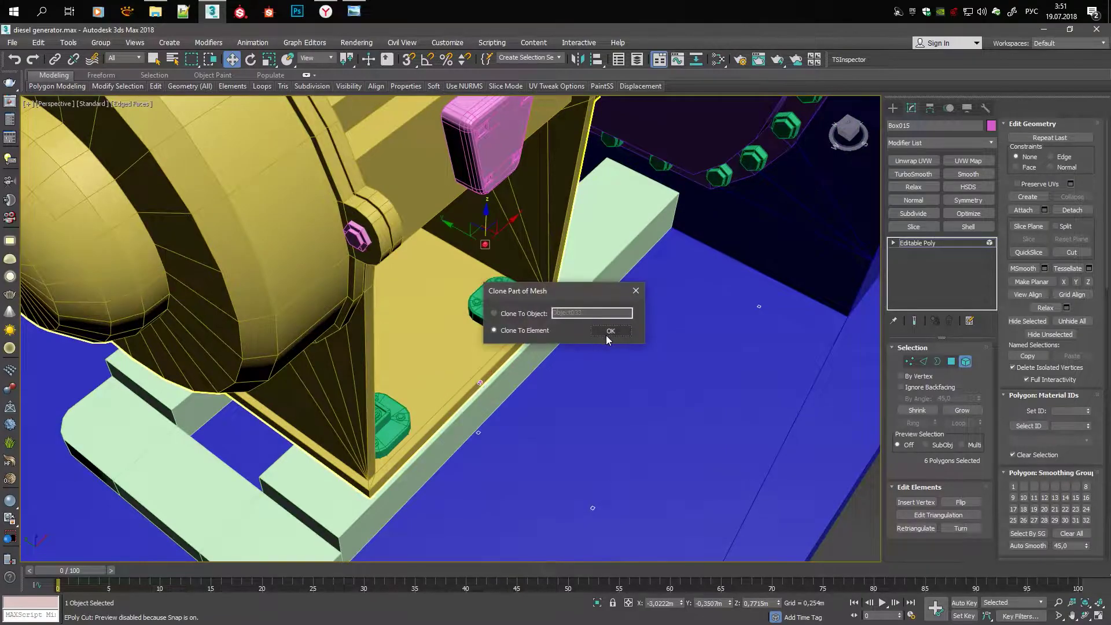
{"action": "left_click", "coordinate": [609, 332]}
{"action": "key", "text": "shift+z"}
{"action": "key", "text": "shift+z"}
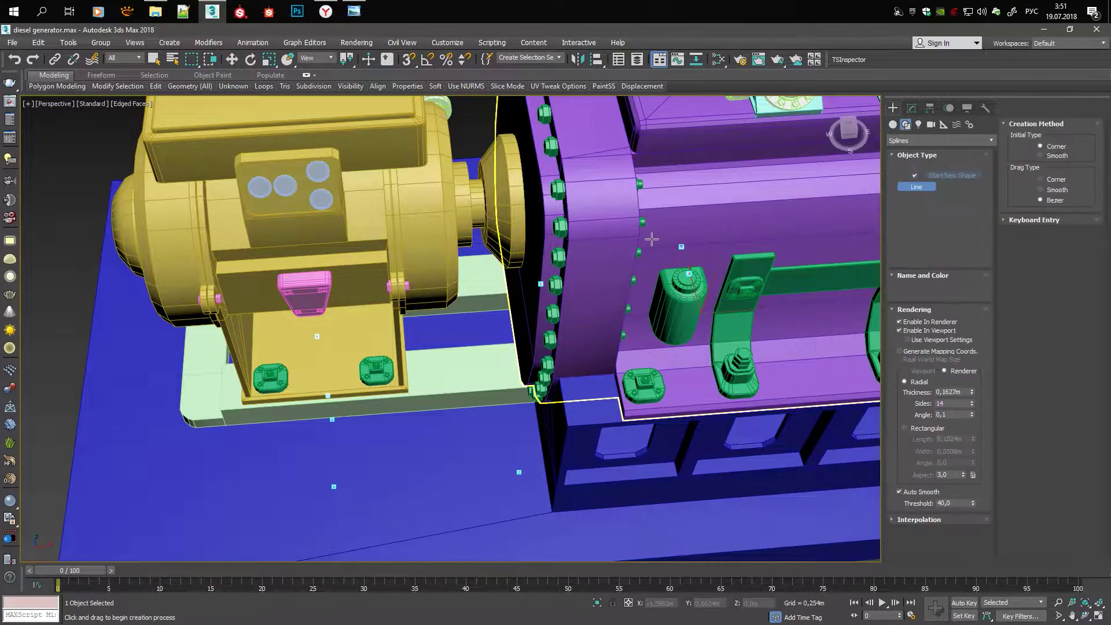
Turn on 3D snap and set the line's rendering thickness to 0.0158m
{"action": "scroll", "coordinate": [651, 239], "scroll_direction": "up", "scroll_amount": 10}
{"action": "key", "text": "s"}
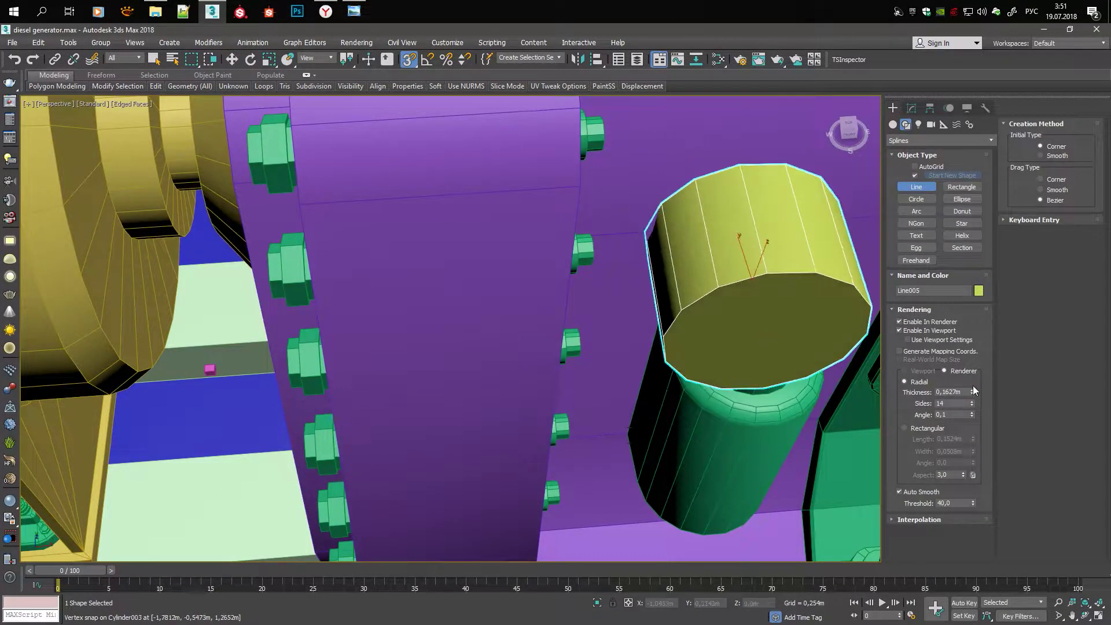
{"action": "left_click_drag", "start_coordinate": [973, 392], "coordinate": [983, 437]}
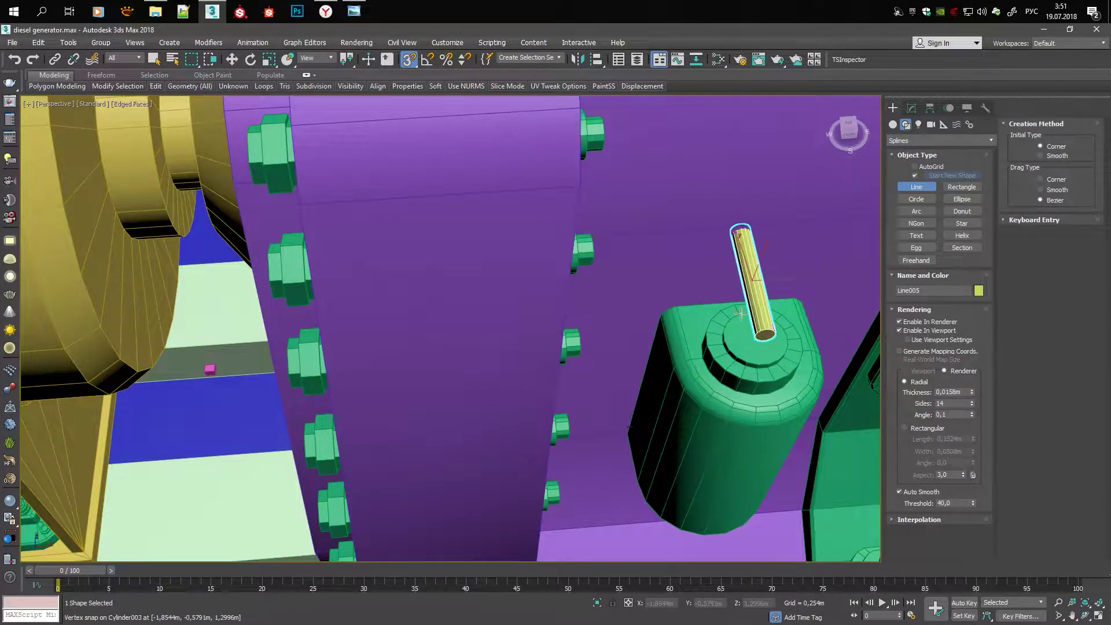
{"action": "key", "text": "ctrl+z"}
{"action": "scroll", "coordinate": [741, 313], "scroll_direction": "up", "scroll_amount": 5}
{"action": "scroll", "coordinate": [754, 312], "scroll_direction": "down", "scroll_amount": 5}
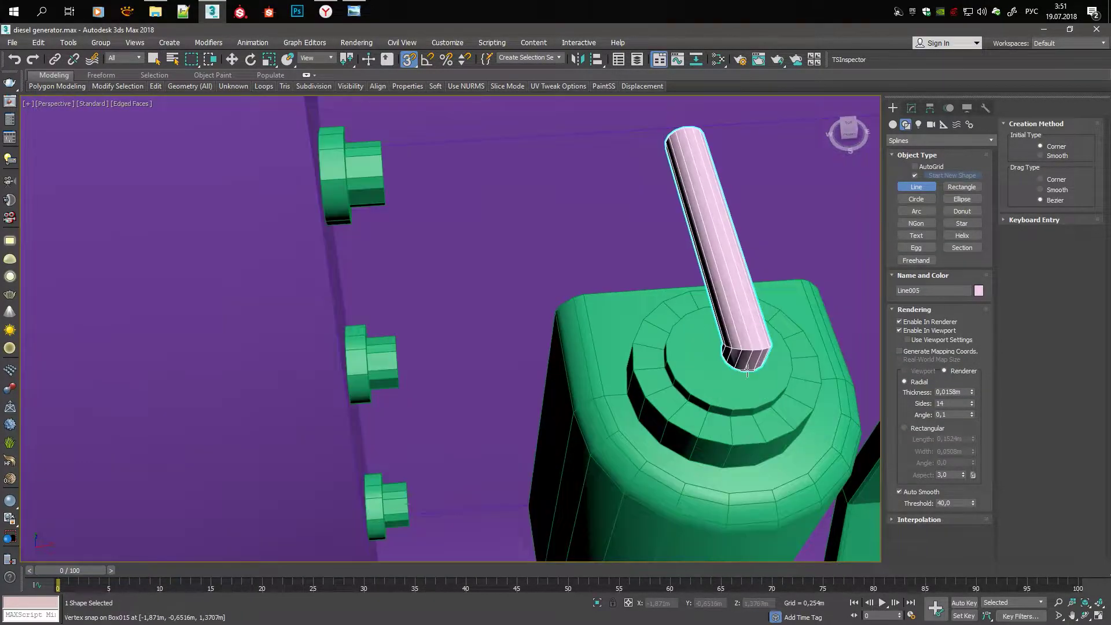
{"action": "scroll", "coordinate": [747, 372], "scroll_direction": "down", "scroll_amount": 5}
Snap the cable's points from the green cylinder top across the base to the generator
{"action": "key", "text": "F3"}
{"action": "scroll", "coordinate": [672, 185], "scroll_direction": "down", "scroll_amount": 5}
{"action": "middle_click_drag", "start_coordinate": [694, 174], "coordinate": [633, 207], "text": "alt"}
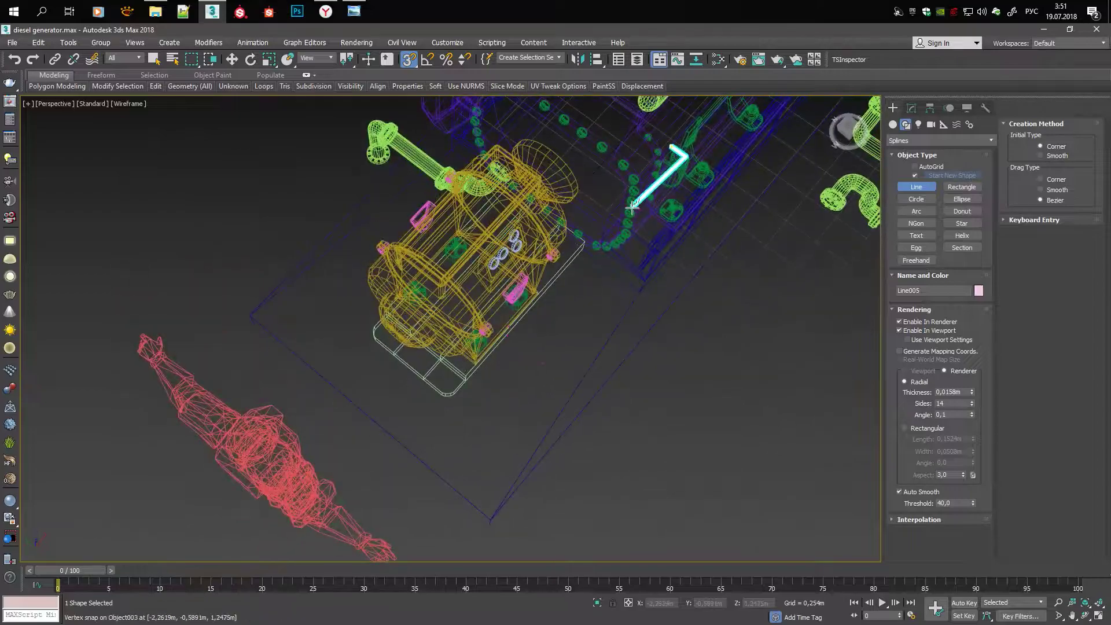
{"action": "scroll", "coordinate": [632, 206], "scroll_direction": "up", "scroll_amount": 8}
{"action": "mouse_move", "coordinate": [628, 250]}
{"action": "middle_mouse_down", "text": "alt"}
{"action": "mouse_move", "coordinate": [504, 372]}
{"action": "mouse_move", "coordinate": [479, 360]}
{"action": "middle_mouse_up", "text": "alt"}
{"action": "scroll", "coordinate": [509, 368], "scroll_direction": "down", "scroll_amount": 5}
{"action": "scroll", "coordinate": [370, 444], "scroll_direction": "up", "scroll_amount": 8}
{"action": "left_click", "coordinate": [371, 443]}
{"action": "left_click", "coordinate": [218, 141]}
{"action": "mouse_move", "coordinate": [218, 141]}
{"action": "middle_mouse_down", "text": "alt"}
{"action": "mouse_move", "coordinate": [446, 318]}
{"action": "mouse_move", "coordinate": [455, 198]}
{"action": "middle_mouse_up", "text": "alt"}
{"action": "scroll", "coordinate": [467, 188], "scroll_direction": "up", "scroll_amount": 3}
{"action": "scroll", "coordinate": [457, 177], "scroll_direction": "down", "scroll_amount": 6}
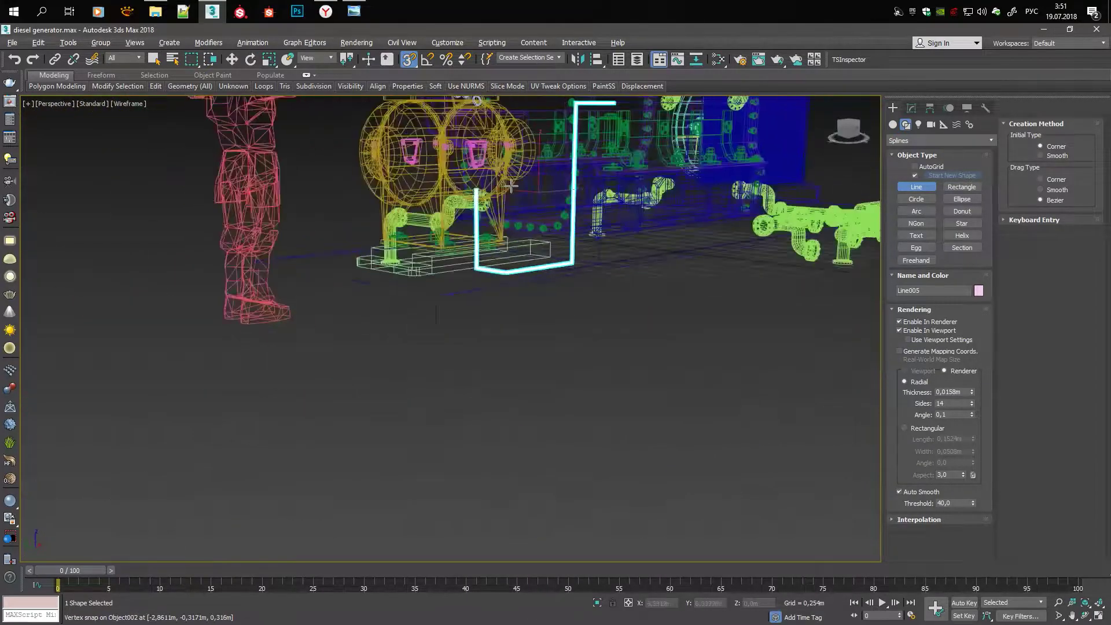
{"action": "key", "text": "F3"}
{"action": "scroll", "coordinate": [590, 266], "scroll_direction": "up", "scroll_amount": 4}
Finish the cable line and set its selected vertices to Smooth
{"action": "right_click", "coordinate": [521, 255]}
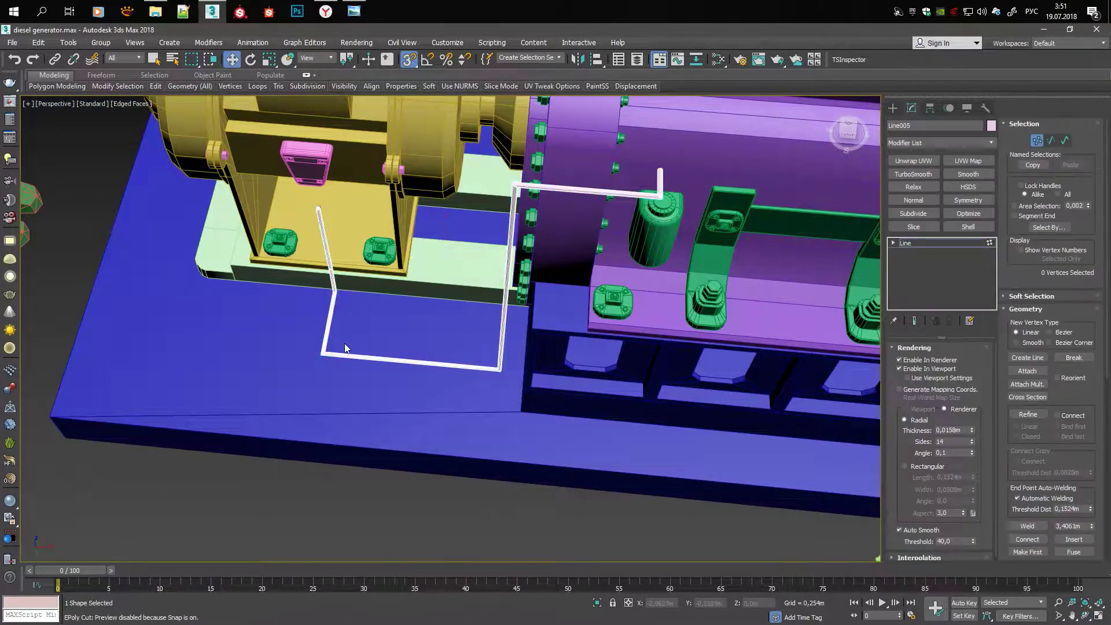
{"action": "middle_click_drag", "start_coordinate": [522, 216], "coordinate": [490, 234], "text": "alt"}
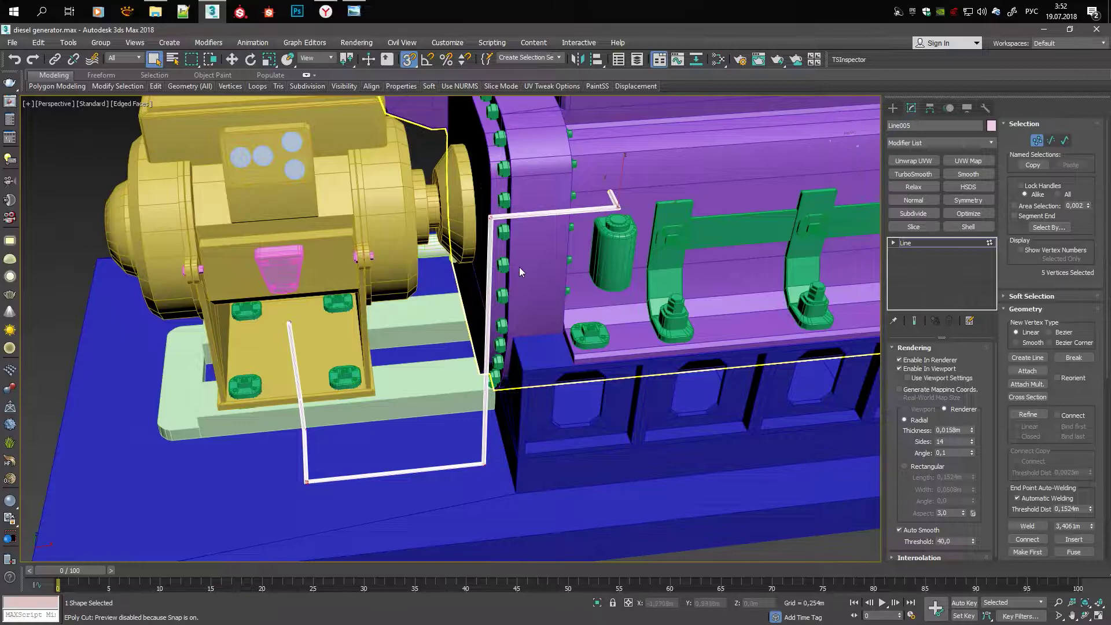
{"action": "middle_click_drag", "start_coordinate": [519, 272], "coordinate": [298, 376], "text": "alt"}
{"action": "right_click", "coordinate": [446, 238]}
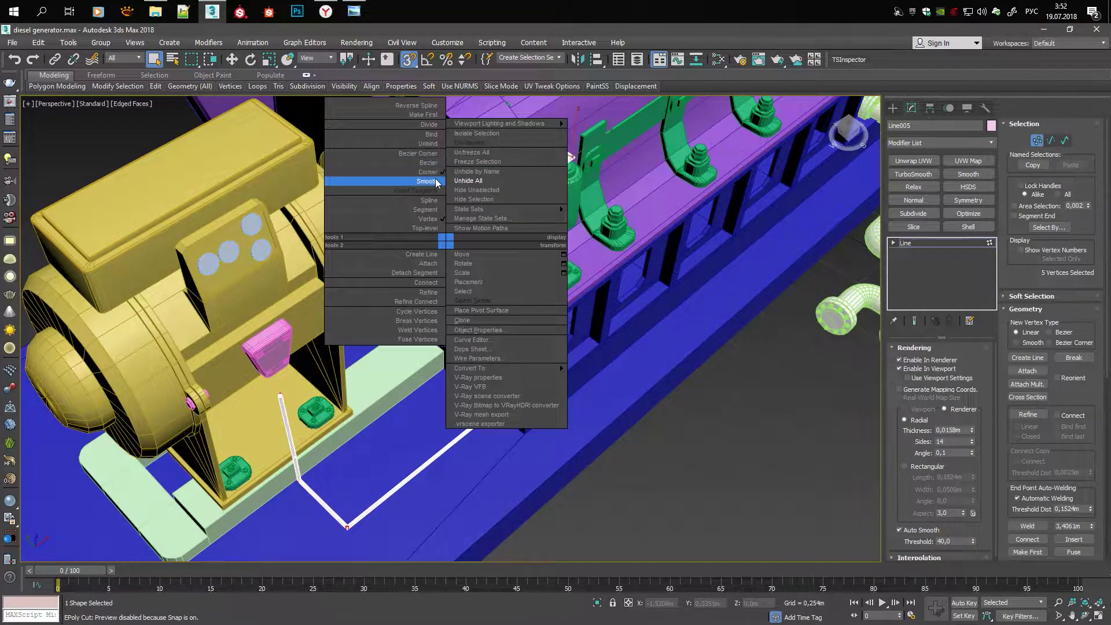
{"action": "left_click", "coordinate": [438, 183]}
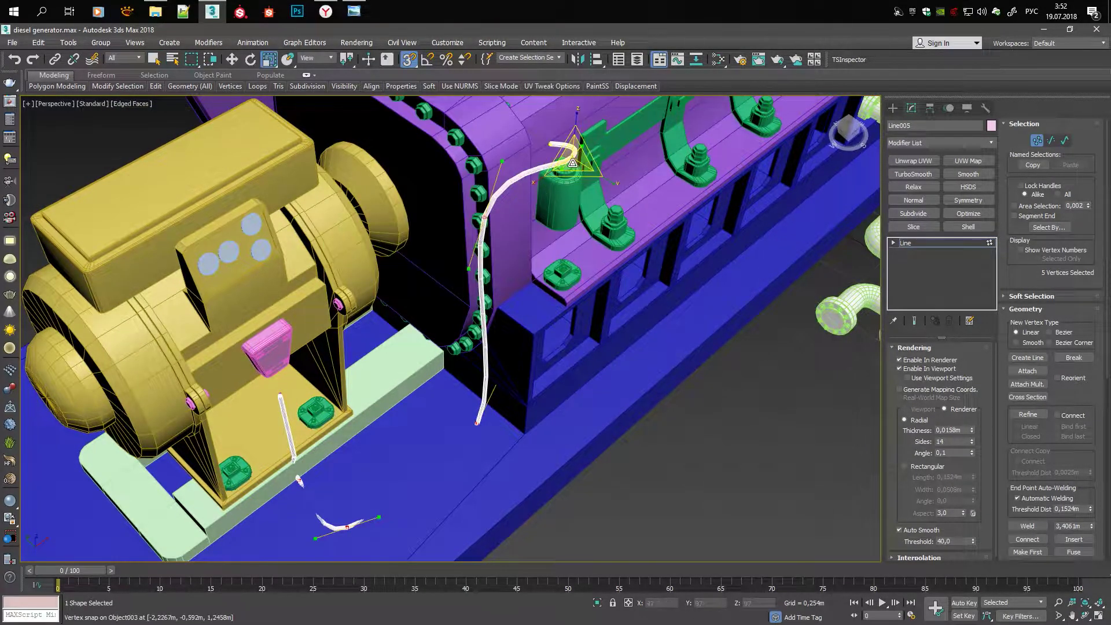
{"action": "middle_click_drag", "start_coordinate": [489, 229], "coordinate": [429, 204], "text": "alt"}
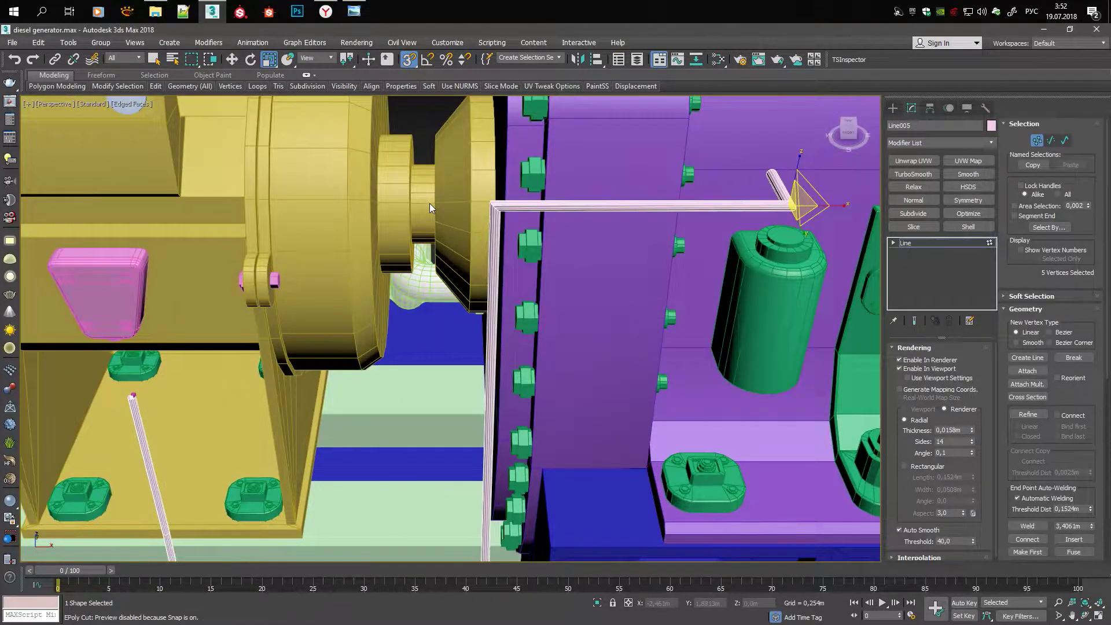
{"action": "key", "text": "F3"}
Convert a cable vertex to Bezier and rotate its handles
{"action": "right_click", "coordinate": [791, 206]}
{"action": "left_click", "coordinate": [784, 128]}
{"action": "key", "text": "F3"}
{"action": "middle_click_drag", "start_coordinate": [787, 174], "coordinate": [819, 282], "text": "alt"}
{"action": "key", "text": "e"}
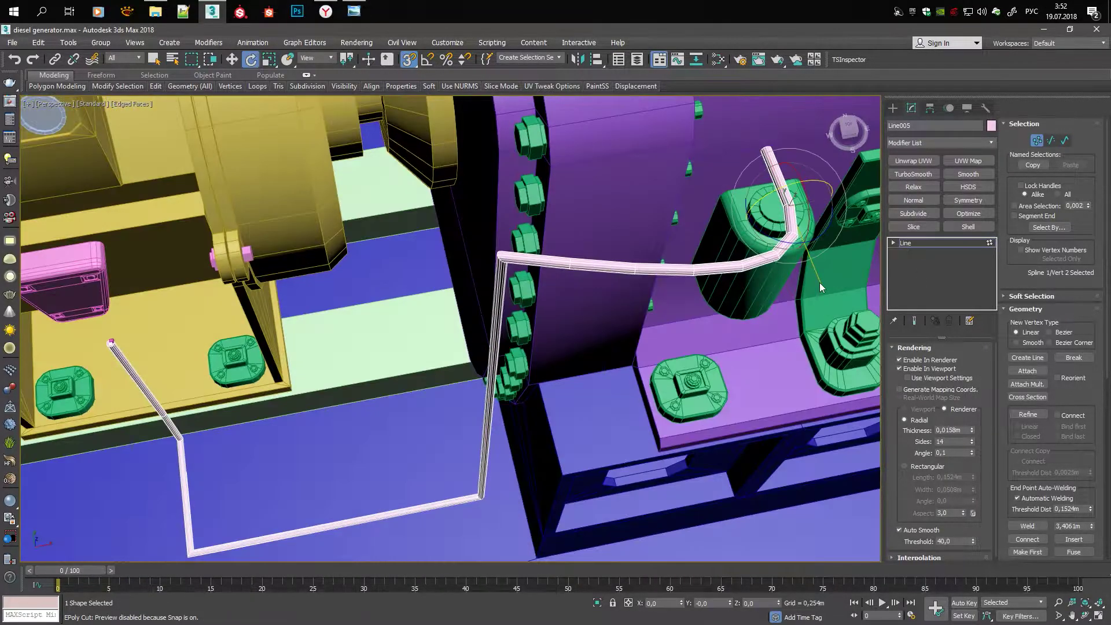
{"action": "key", "text": "q"}
Select the five corner vertices, make them Smooth, then convert them to Bezier
{"action": "left_click", "coordinate": [500, 255], "text": "ctrl"}
{"action": "key", "text": "F3"}
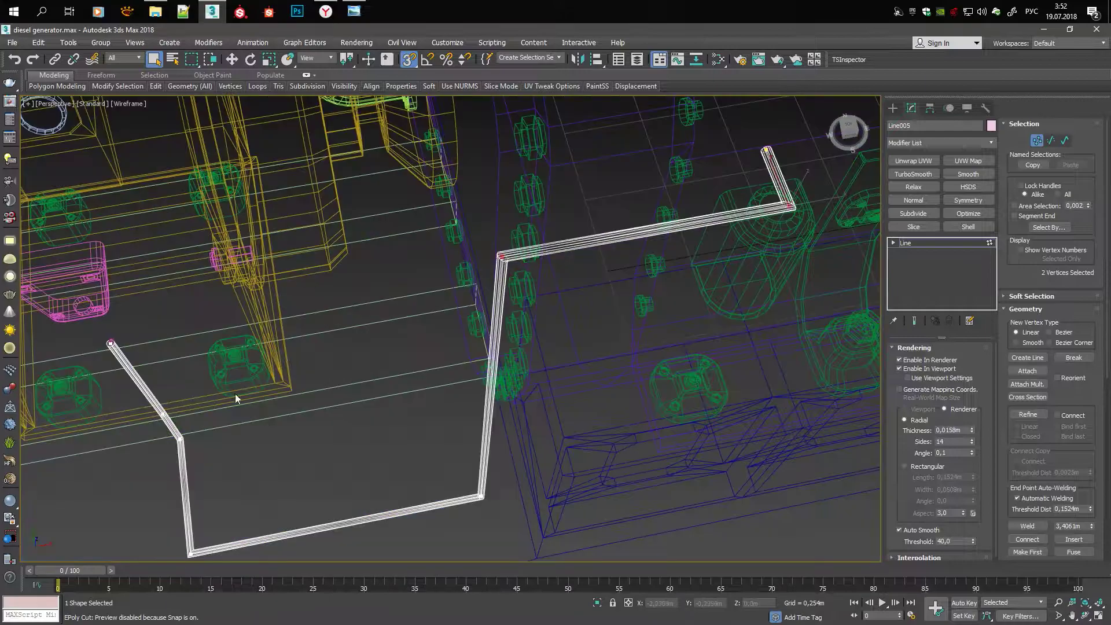
{"action": "left_click_drag", "start_coordinate": [591, 572], "coordinate": [591, 572], "text": "ctrl"}
{"action": "right_click", "coordinate": [477, 284]}
{"action": "left_click", "coordinate": [457, 219]}
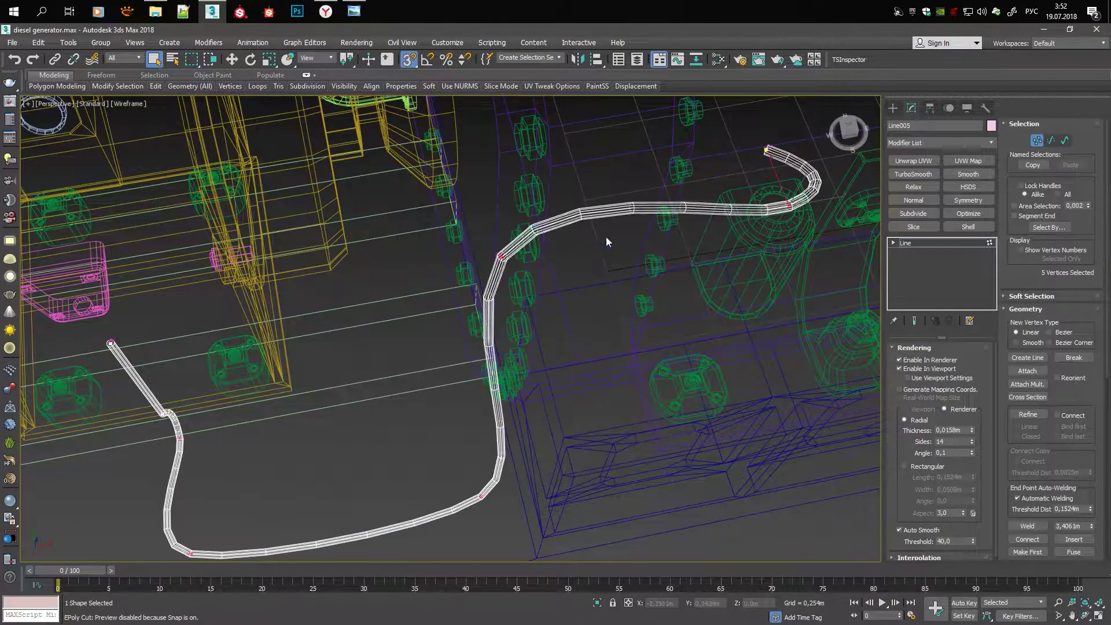
{"action": "left_click", "coordinate": [920, 554]}
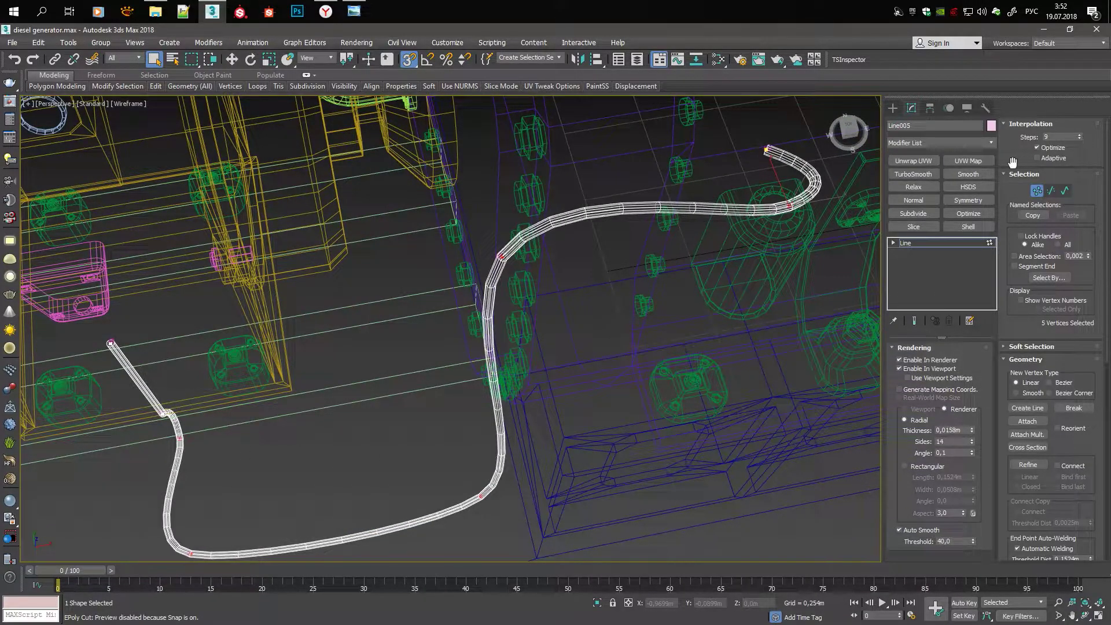
{"action": "right_click", "coordinate": [781, 197]}
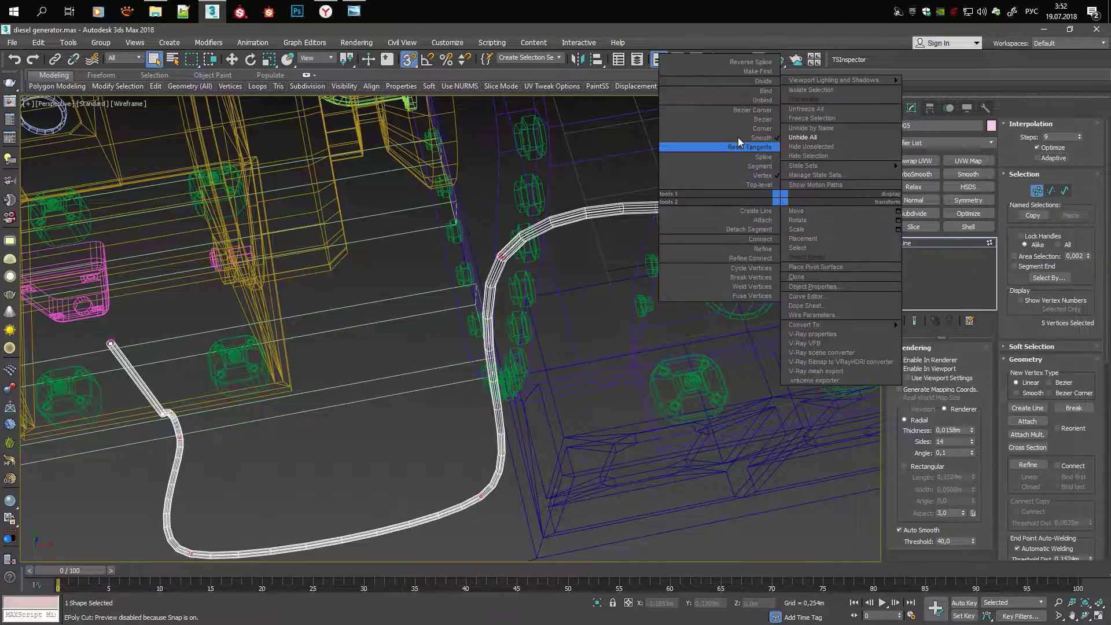
{"action": "left_click", "coordinate": [762, 120]}
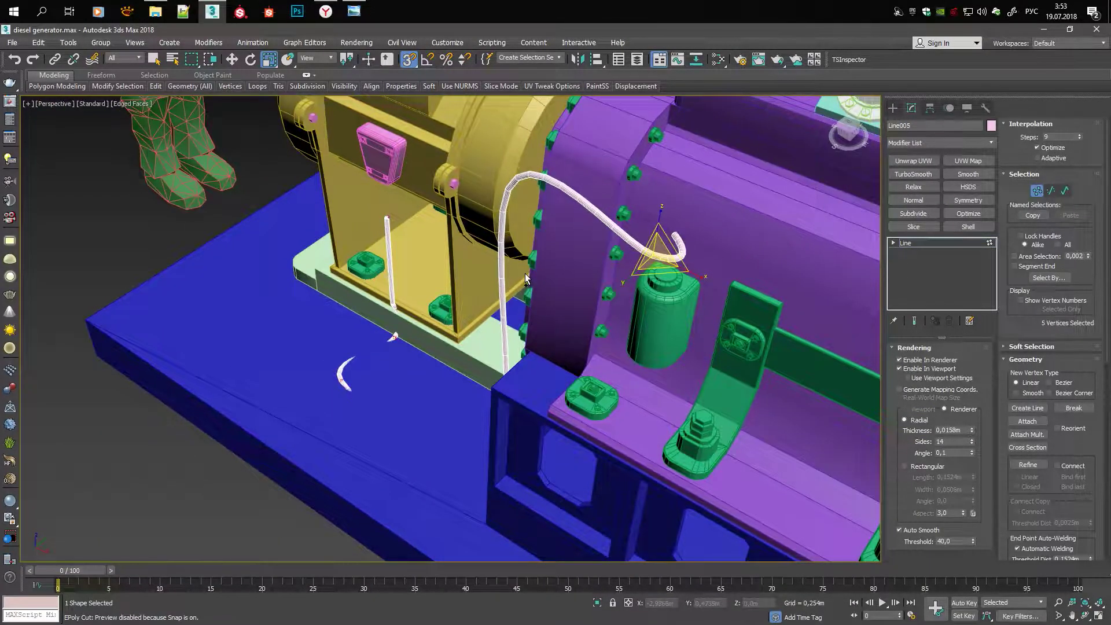
Undo the curves to restore right-angled corners, then switch Line005 to Spline sub-object level
{"action": "key", "text": "ctrl+z"}
{"action": "middle_click_drag", "start_coordinate": [528, 265], "coordinate": [451, 329], "text": "alt"}
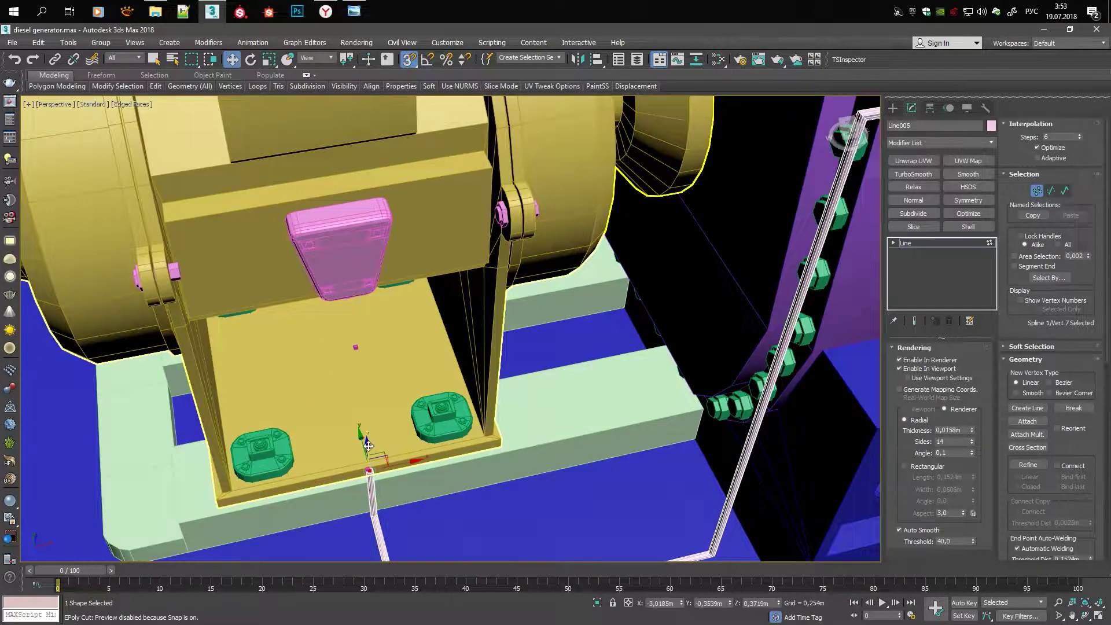
{"action": "middle_click_drag", "start_coordinate": [359, 313], "coordinate": [367, 220], "text": "alt"}
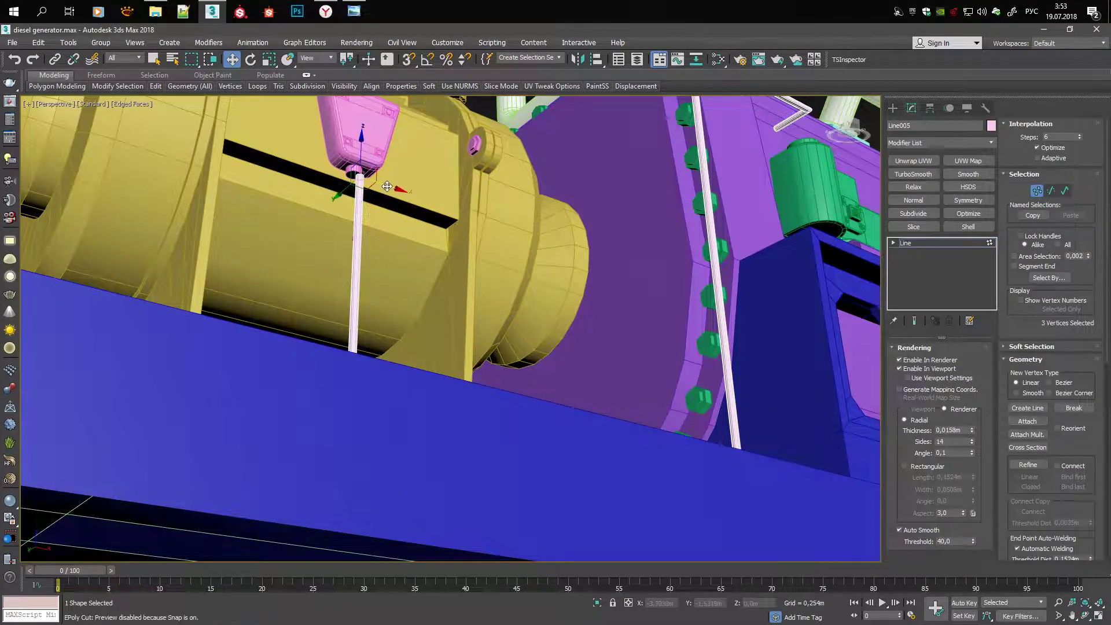
{"action": "scroll", "coordinate": [387, 187], "scroll_direction": "up", "scroll_amount": 10}
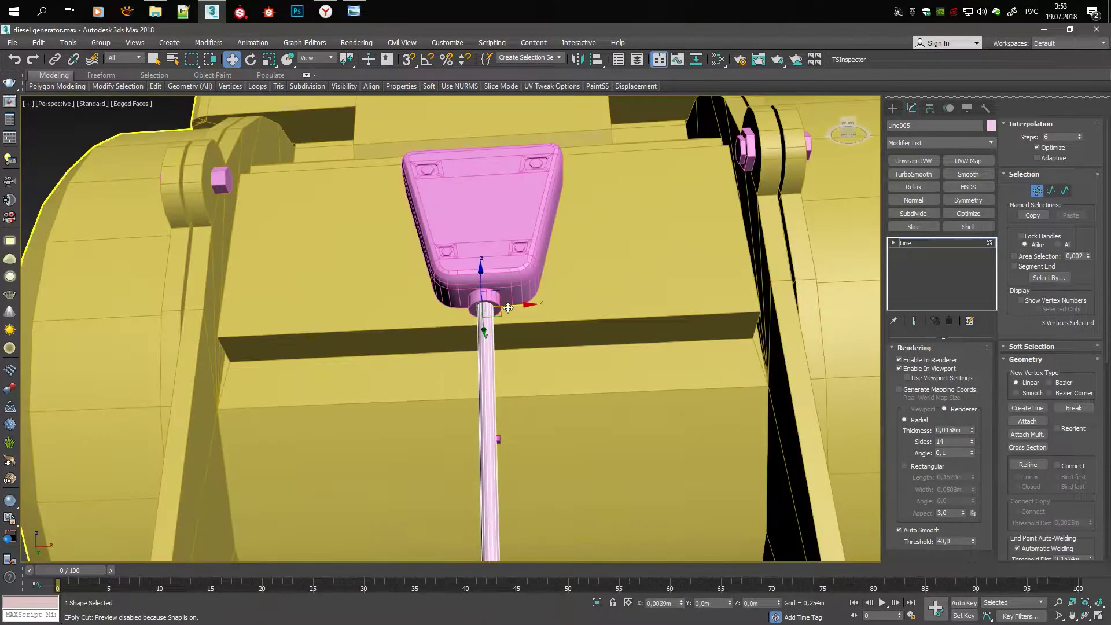
{"action": "scroll", "coordinate": [530, 383], "scroll_direction": "down", "scroll_amount": 10}
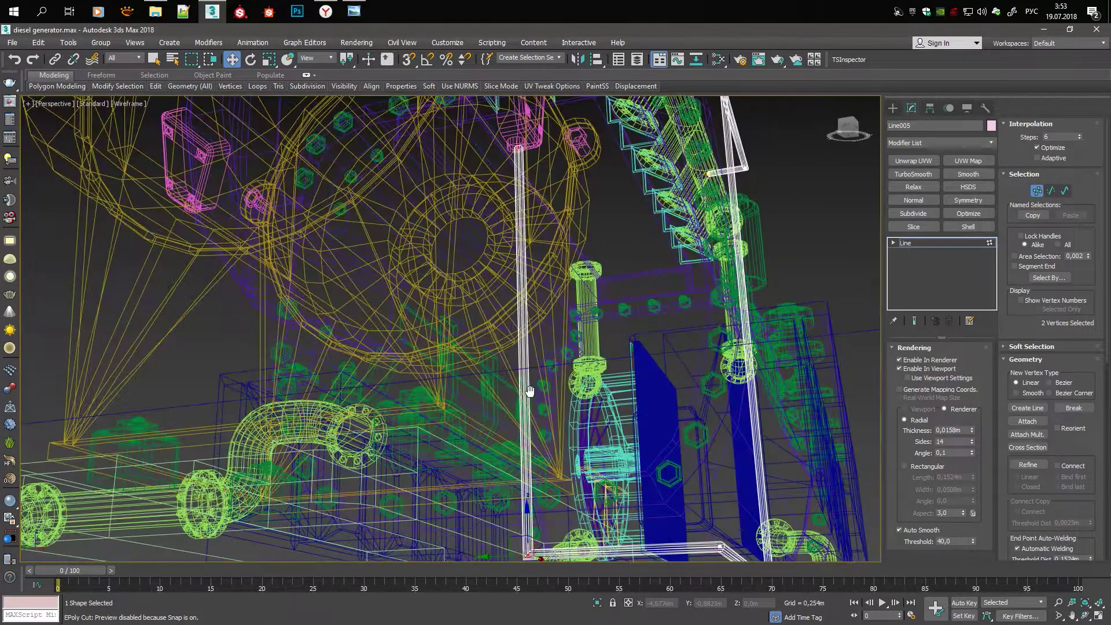
{"action": "scroll", "coordinate": [492, 557], "scroll_direction": "up", "scroll_amount": 8}
{"action": "scroll", "coordinate": [491, 555], "scroll_direction": "down", "scroll_amount": 5}
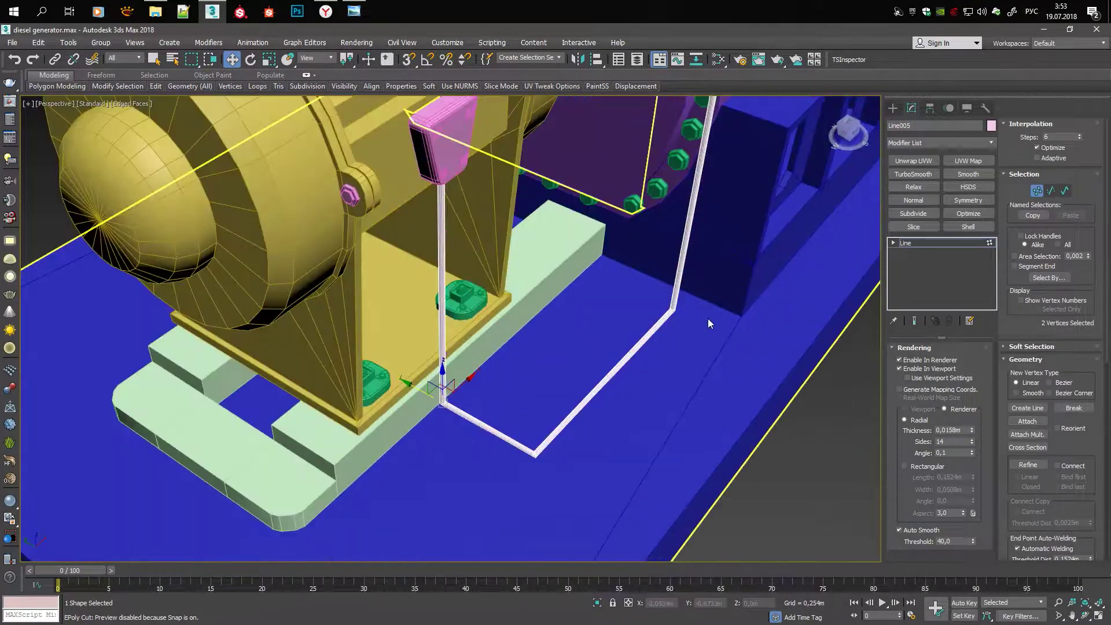
{"action": "mouse_move", "coordinate": [492, 555]}
{"action": "middle_mouse_down", "text": "alt"}
{"action": "mouse_move", "coordinate": [686, 280]}
{"action": "mouse_move", "coordinate": [635, 169]}
{"action": "middle_mouse_up", "text": "alt"}
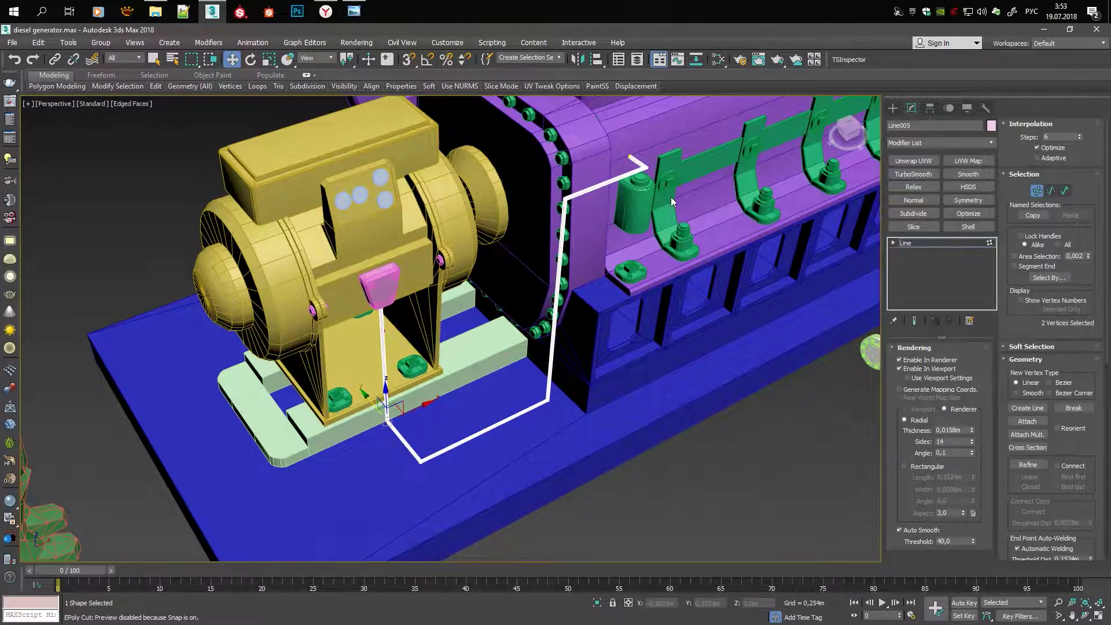
{"action": "scroll", "coordinate": [672, 201], "scroll_direction": "up", "scroll_amount": 8}
{"action": "scroll", "coordinate": [622, 147], "scroll_direction": "down", "scroll_amount": 5}
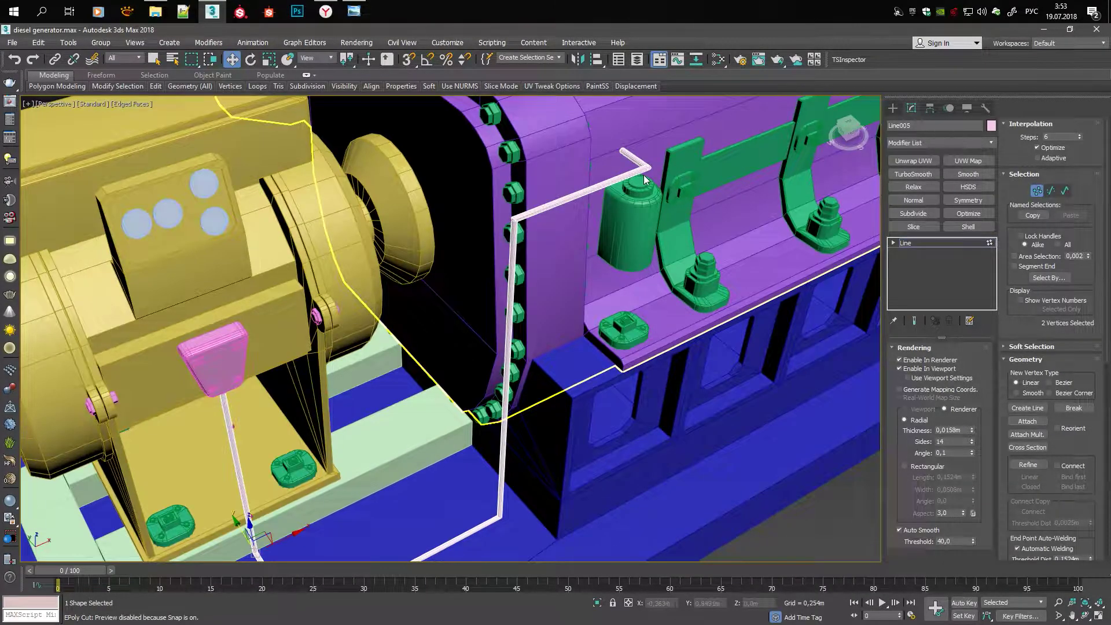
{"action": "mouse_move", "coordinate": [646, 180]}
{"action": "middle_mouse_down", "text": "alt"}
{"action": "mouse_move", "coordinate": [394, 318]}
{"action": "mouse_move", "coordinate": [474, 324]}
{"action": "mouse_move", "coordinate": [550, 310]}
{"action": "middle_mouse_up", "text": "alt"}
{"action": "scroll", "coordinate": [406, 332], "scroll_direction": "down", "scroll_amount": 5}
{"action": "key", "text": "3"}
{"action": "scroll", "coordinate": [549, 310], "scroll_direction": "up", "scroll_amount": 3}
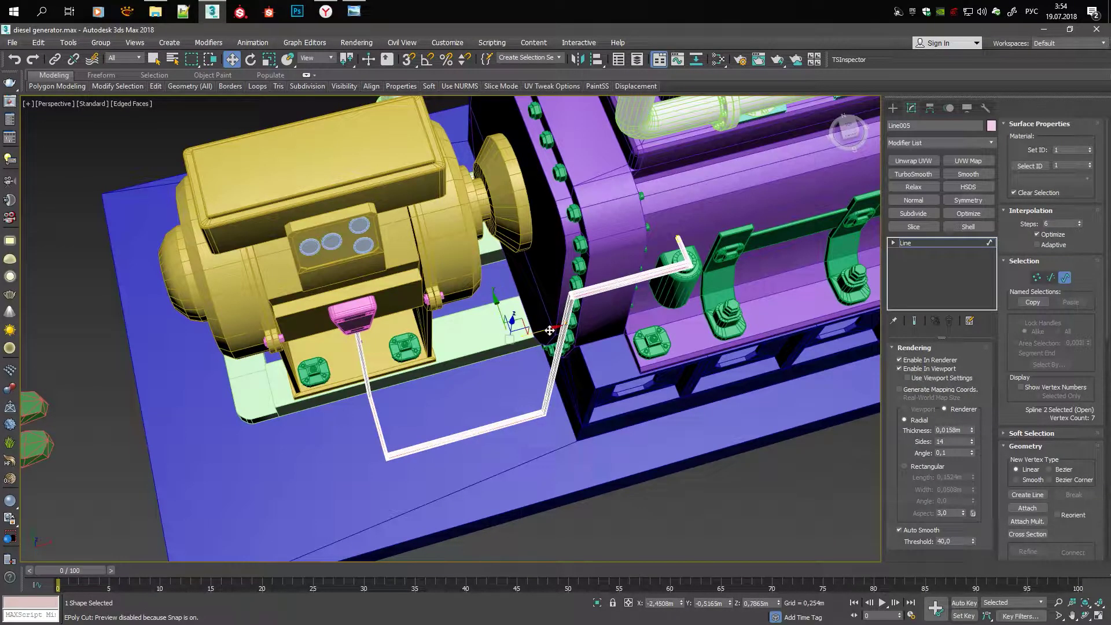
Switch to Vertex level and select an end vertex of the second cable
{"action": "middle_click_drag", "start_coordinate": [560, 332], "coordinate": [466, 357], "text": "alt"}
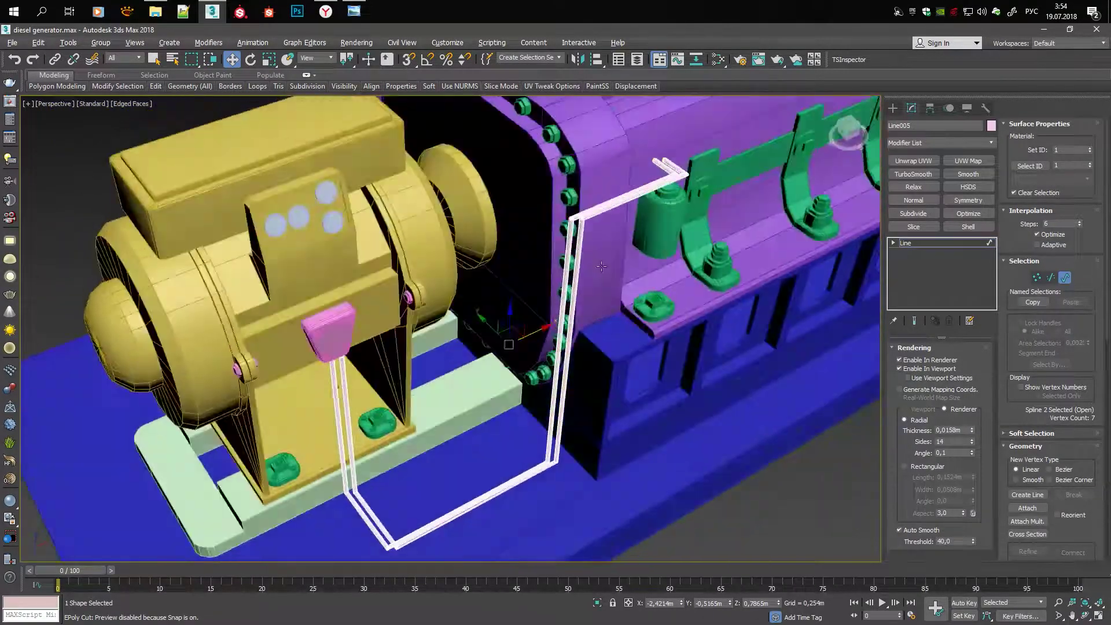
{"action": "scroll", "coordinate": [487, 323], "scroll_direction": "up", "scroll_amount": 5}
{"action": "key", "text": "1"}
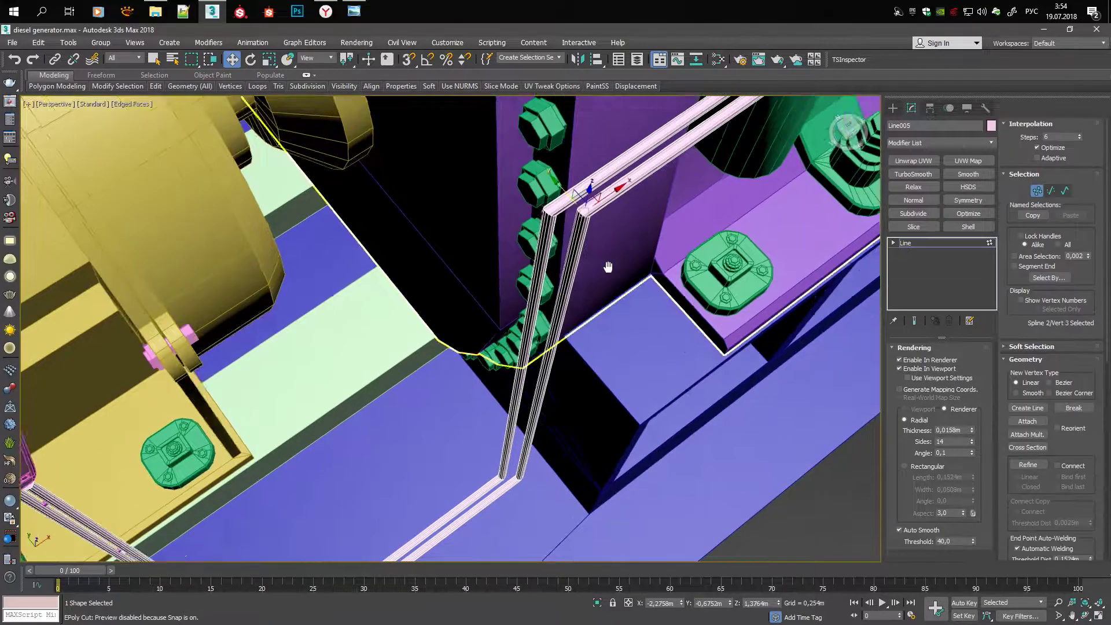
{"action": "mouse_move", "coordinate": [579, 203]}
{"action": "middle_mouse_down", "text": "alt"}
{"action": "mouse_move", "coordinate": [622, 150]}
{"action": "mouse_move", "coordinate": [580, 309]}
{"action": "middle_mouse_up", "text": "alt"}
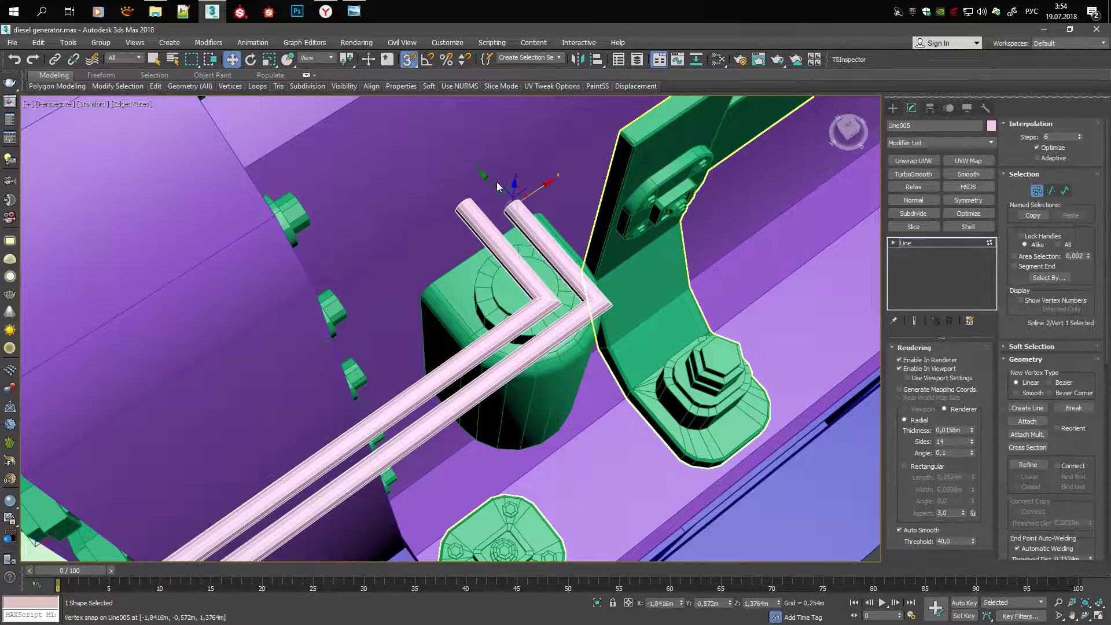
{"action": "mouse_move", "coordinate": [472, 198]}
{"action": "middle_mouse_down", "text": "alt"}
{"action": "mouse_move", "coordinate": [405, 261]}
{"action": "mouse_move", "coordinate": [324, 220]}
{"action": "middle_mouse_up", "text": "alt"}
{"action": "left_click_drag", "start_coordinate": [463, 486], "coordinate": [358, 428]}
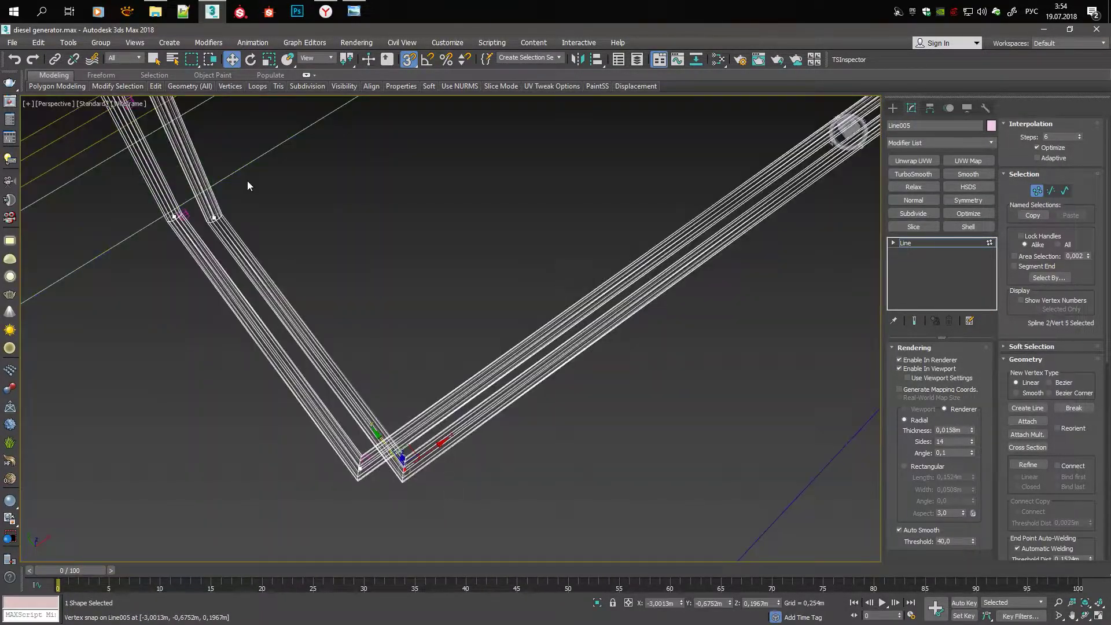
{"action": "mouse_move", "coordinate": [249, 181]}
{"action": "middle_mouse_down", "text": "alt"}
{"action": "mouse_move", "coordinate": [370, 330]}
{"action": "mouse_move", "coordinate": [423, 209]}
{"action": "mouse_move", "coordinate": [498, 173]}
{"action": "middle_mouse_up", "text": "alt"}
{"action": "key", "text": "F3"}
{"action": "left_click", "coordinate": [516, 126]}
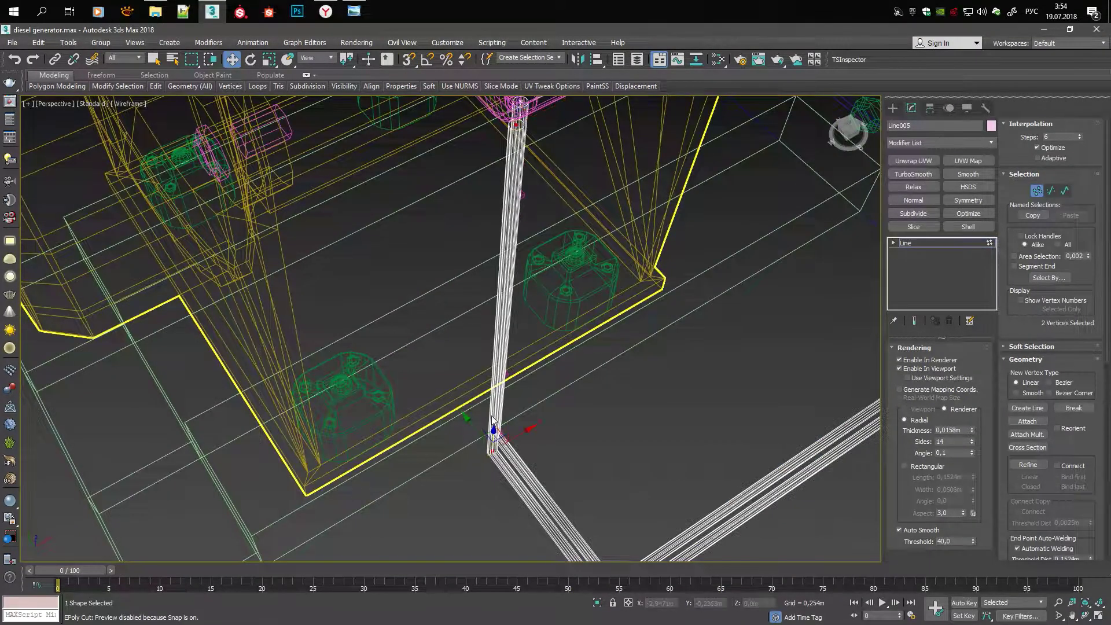
Select the round connector under the pink terminal box, then return to editing the cables
{"action": "middle_click_drag", "start_coordinate": [492, 429], "coordinate": [509, 261], "text": "alt"}
{"action": "key", "text": "F3"}
{"action": "scroll", "coordinate": [517, 243], "scroll_direction": "up", "scroll_amount": 5}
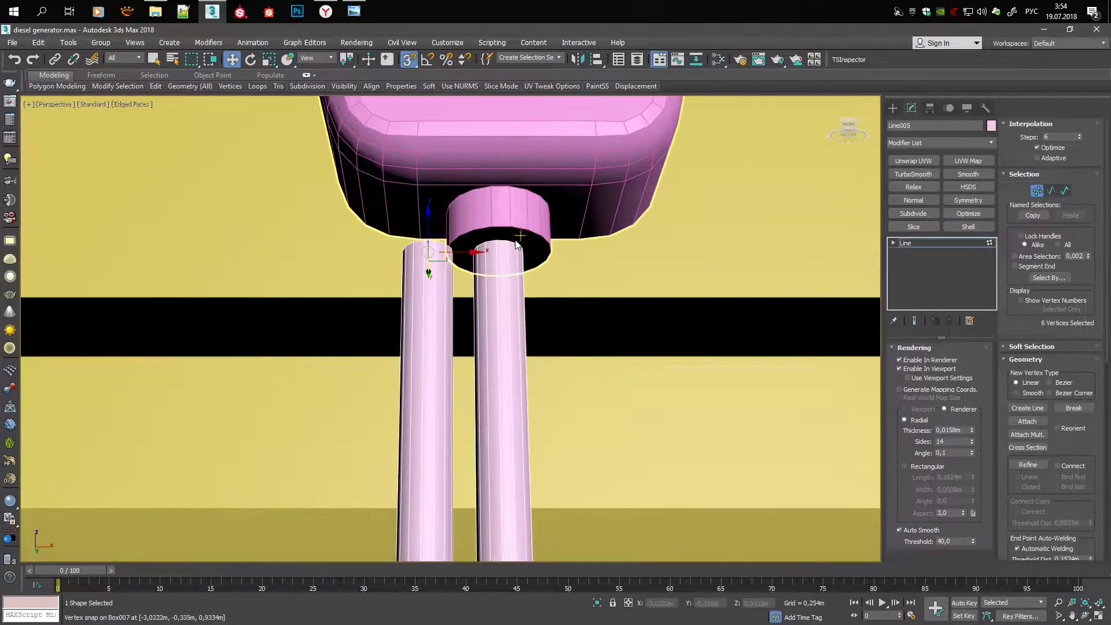
{"action": "left_click", "coordinate": [502, 219]}
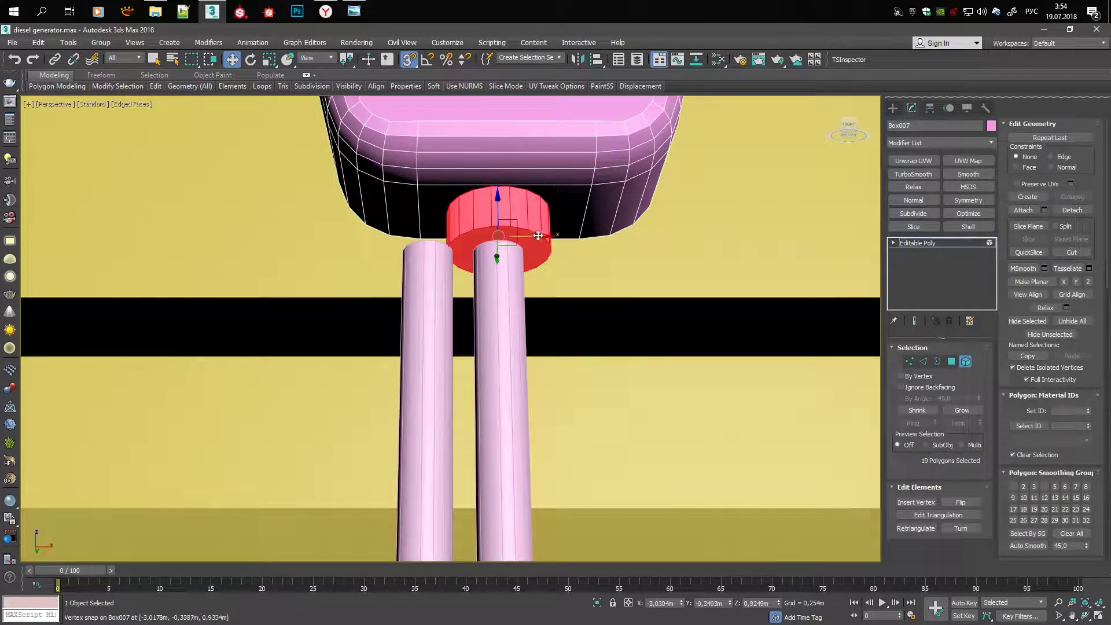
{"action": "left_click", "coordinate": [477, 249]}
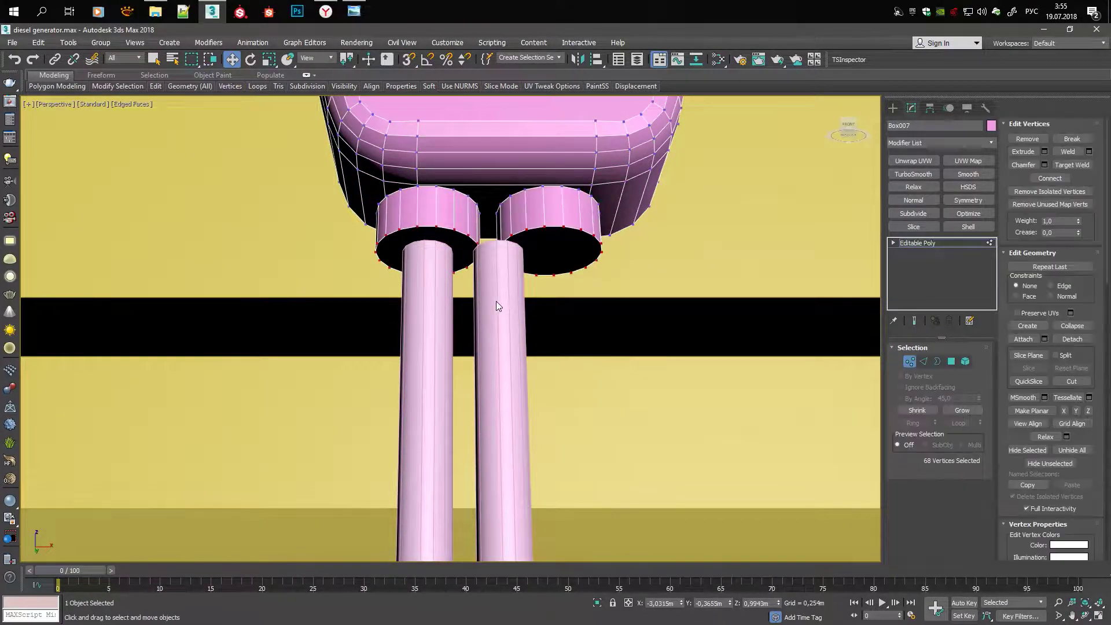
{"action": "middle_click_drag", "start_coordinate": [532, 310], "coordinate": [543, 454], "text": "alt"}
{"action": "scroll", "coordinate": [422, 359], "scroll_direction": "up", "scroll_amount": 5}
Chamfer the upper corner of both cables into a bevelled bend
{"action": "scroll", "coordinate": [421, 359], "scroll_direction": "down", "scroll_amount": 5}
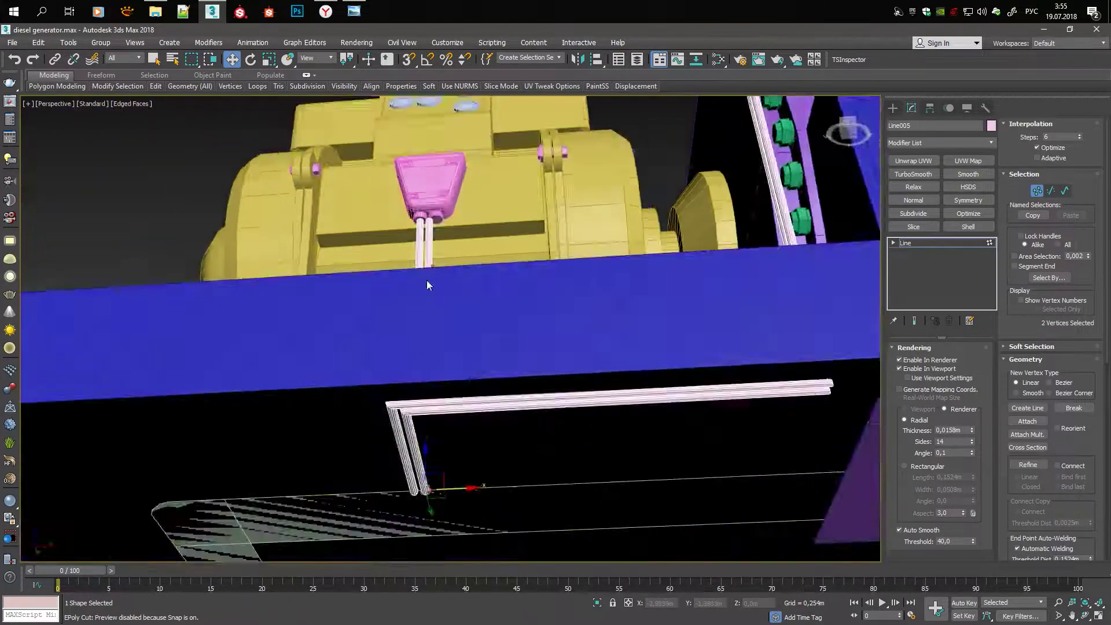
{"action": "middle_click_drag", "start_coordinate": [432, 286], "coordinate": [433, 218], "text": "alt"}
{"action": "left_click_drag", "start_coordinate": [434, 218], "coordinate": [636, 190]}
{"action": "scroll", "coordinate": [519, 235], "scroll_direction": "down", "scroll_amount": 5}
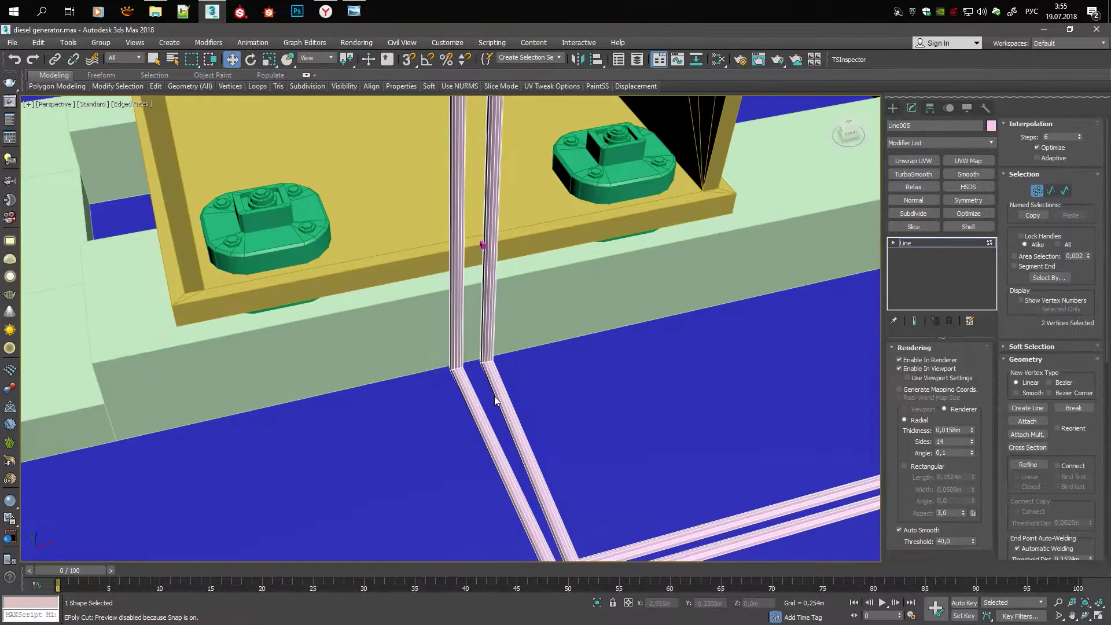
{"action": "scroll", "coordinate": [517, 471], "scroll_direction": "up", "scroll_amount": 4}
{"action": "left_click", "coordinate": [516, 471]}
{"action": "scroll", "coordinate": [436, 274], "scroll_direction": "down", "scroll_amount": 5}
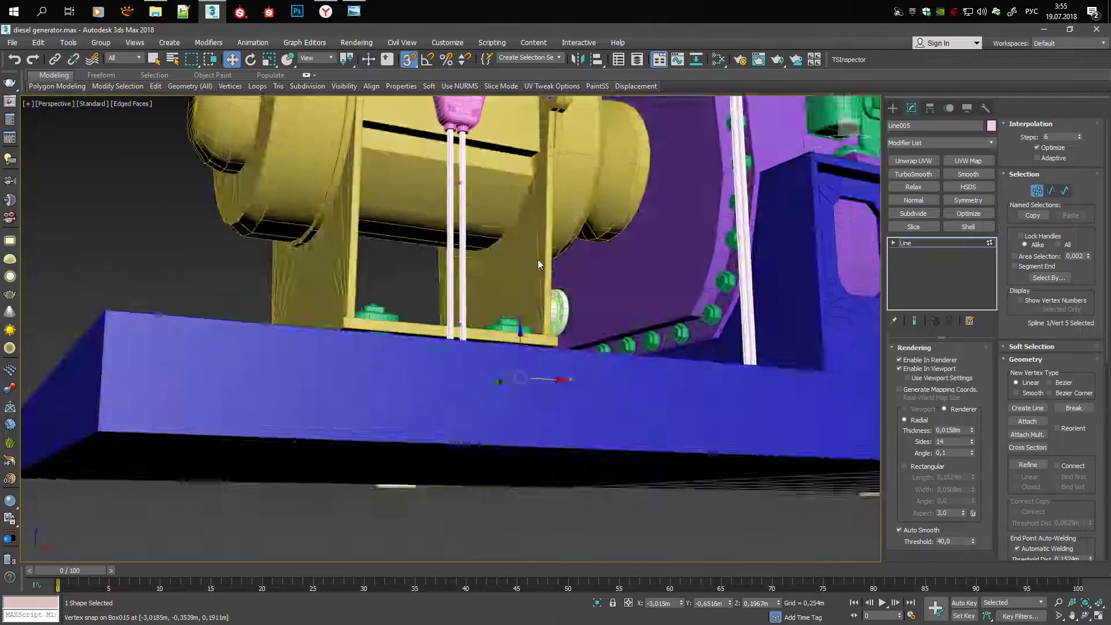
{"action": "mouse_move", "coordinate": [436, 273]}
{"action": "middle_mouse_down", "text": "alt"}
{"action": "mouse_move", "coordinate": [563, 278]}
{"action": "mouse_move", "coordinate": [578, 324]}
{"action": "middle_mouse_up", "text": "alt"}
{"action": "scroll", "coordinate": [563, 278], "scroll_direction": "up", "scroll_amount": 5}
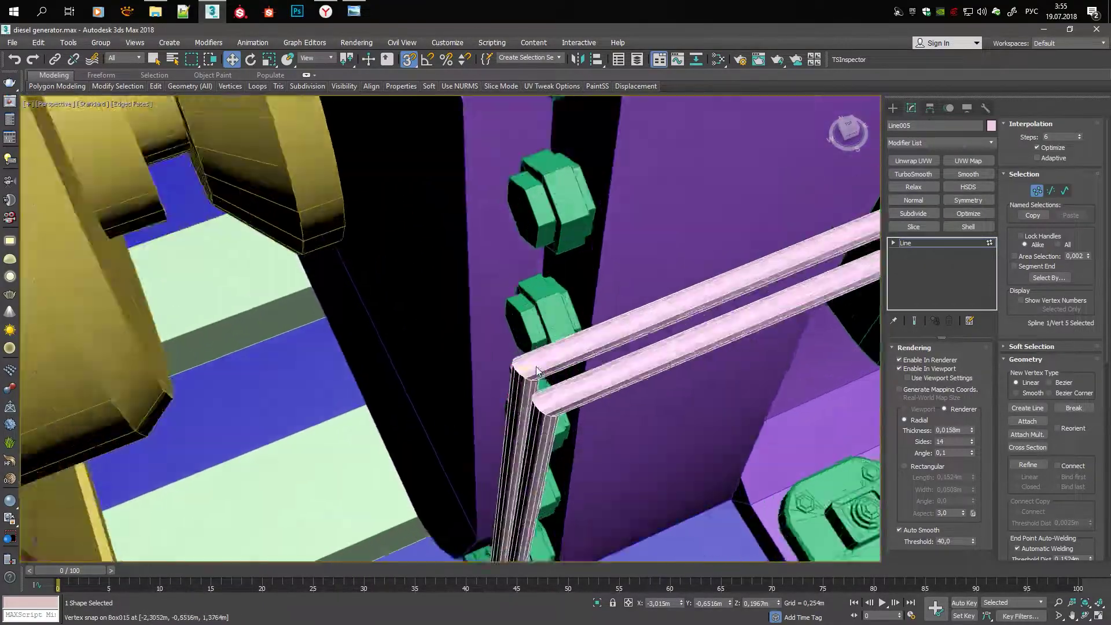
{"action": "key", "text": "F3"}
{"action": "scroll", "coordinate": [578, 324], "scroll_direction": "up", "scroll_amount": 4}
{"action": "scroll", "coordinate": [1031, 405], "scroll_direction": "down", "scroll_amount": 3}
{"action": "scroll", "coordinate": [1031, 500], "scroll_direction": "down", "scroll_amount": 3}
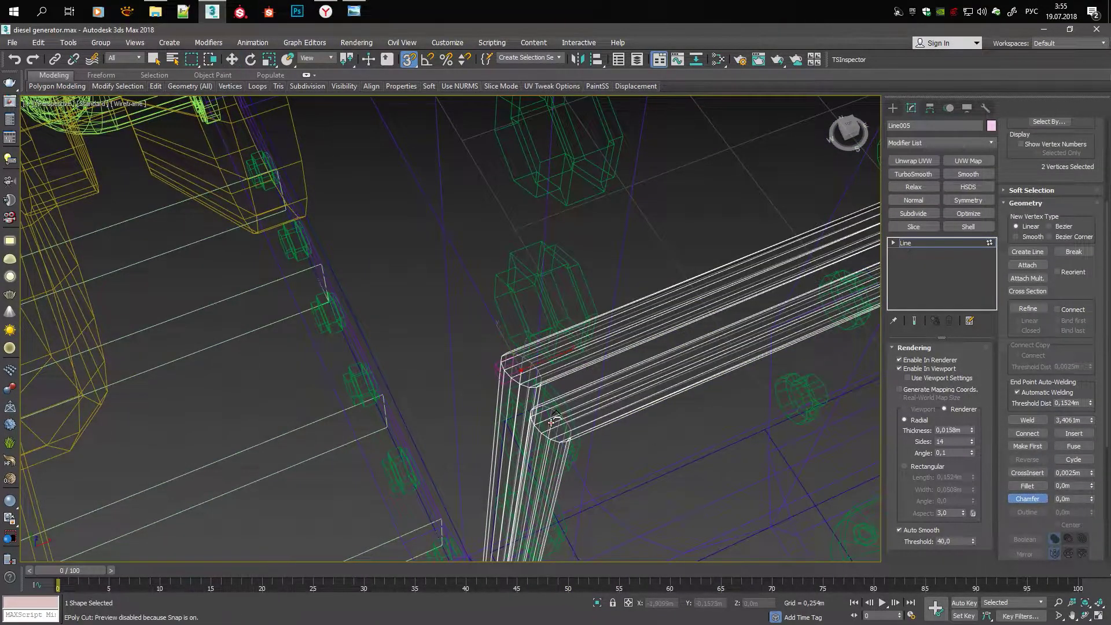
{"action": "key", "text": "F3"}
{"action": "left_click_drag", "start_coordinate": [551, 422], "coordinate": [553, 376]}
{"action": "middle_click_drag", "start_coordinate": [553, 376], "coordinate": [614, 282], "text": "alt"}
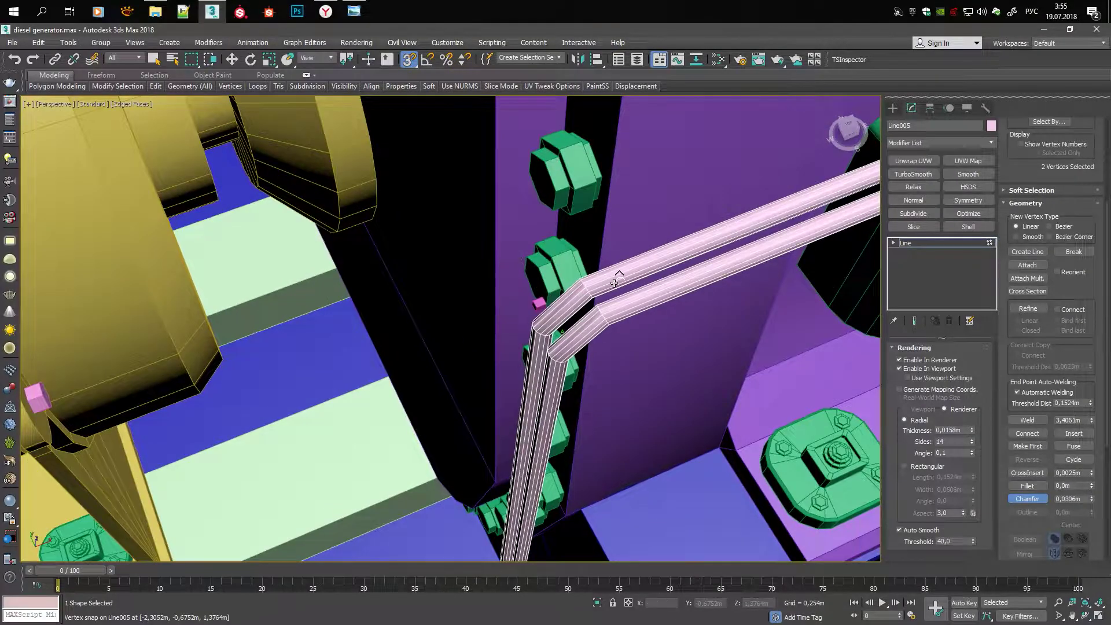
Chamfer the corner near the cable ends on both cables
{"action": "middle_click_drag", "start_coordinate": [682, 433], "coordinate": [658, 318], "text": "alt"}
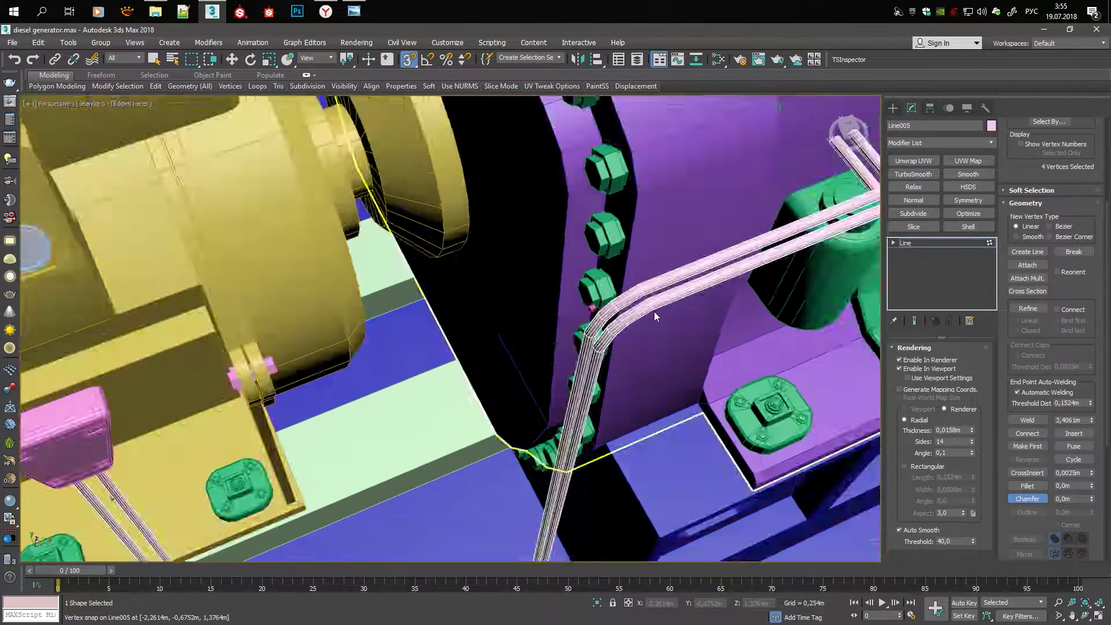
{"action": "scroll", "coordinate": [658, 318], "scroll_direction": "down", "scroll_amount": 3}
{"action": "key", "text": "F3"}
{"action": "left_click", "coordinate": [676, 343]}
{"action": "left_click_drag", "start_coordinate": [712, 324], "coordinate": [650, 341]}
{"action": "key", "text": "F3"}
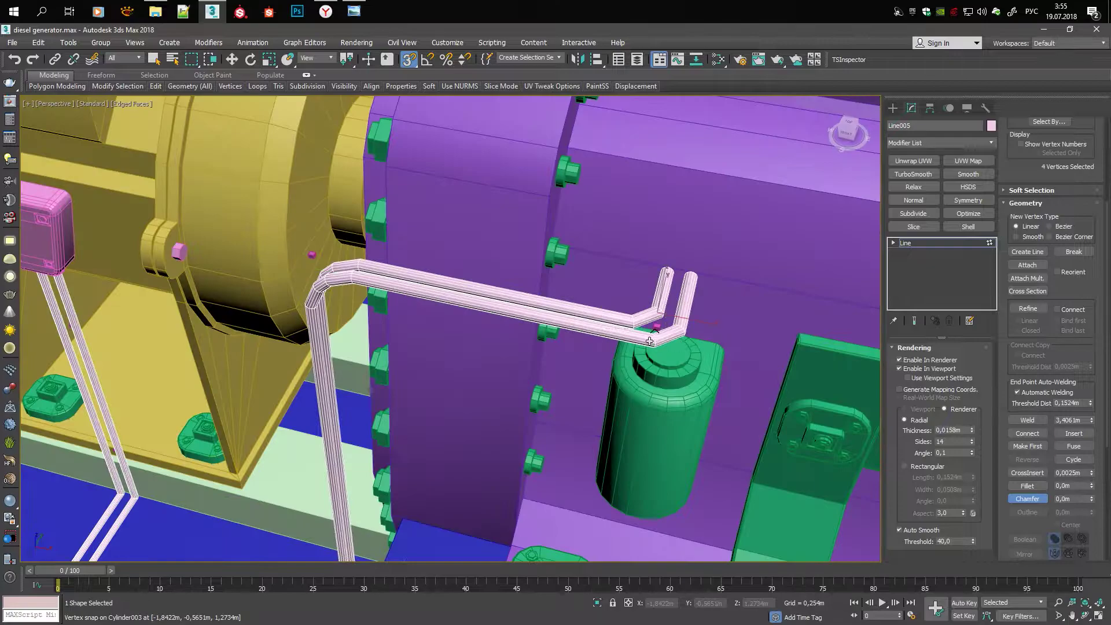
Chamfer the cables' lower corner into a long diagonal bend
{"action": "middle_click_drag", "start_coordinate": [671, 331], "coordinate": [688, 400], "text": "alt"}
{"action": "key", "text": "F3"}
{"action": "scroll", "coordinate": [688, 400], "scroll_direction": "up", "scroll_amount": 3}
{"action": "key", "text": "F3"}
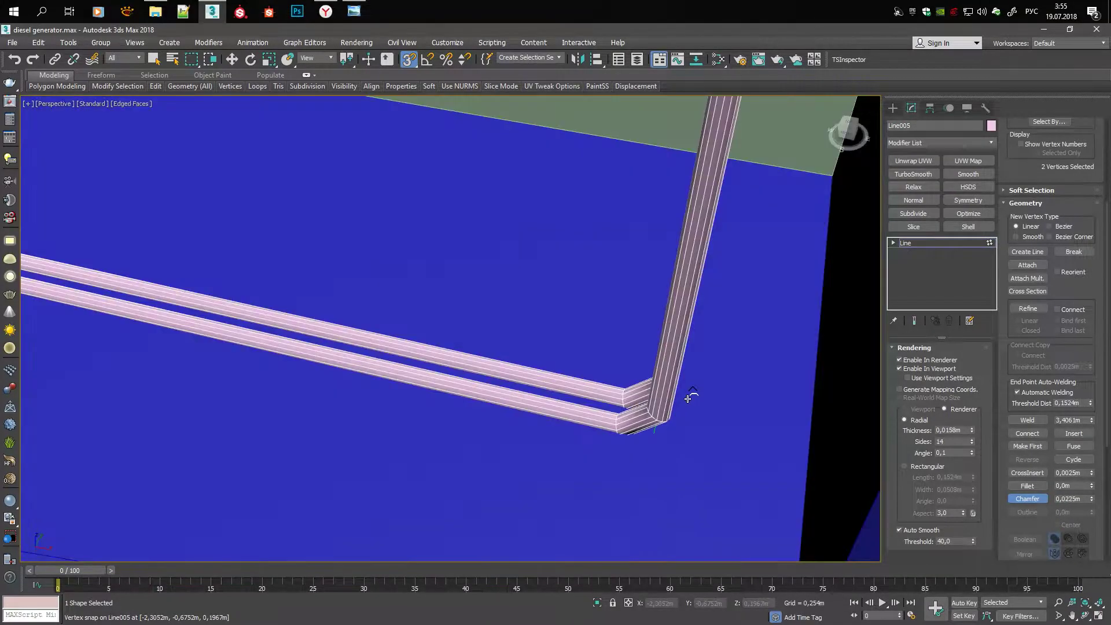
{"action": "key", "text": "F3"}
{"action": "mouse_move", "coordinate": [688, 399]}
{"action": "left_mouse_down"}
{"action": "mouse_move", "coordinate": [575, 358]}
{"action": "mouse_move", "coordinate": [667, 400]}
{"action": "left_mouse_up"}
{"action": "middle_click_drag", "start_coordinate": [689, 401], "coordinate": [451, 405], "text": "alt"}
{"action": "key", "text": "F3"}
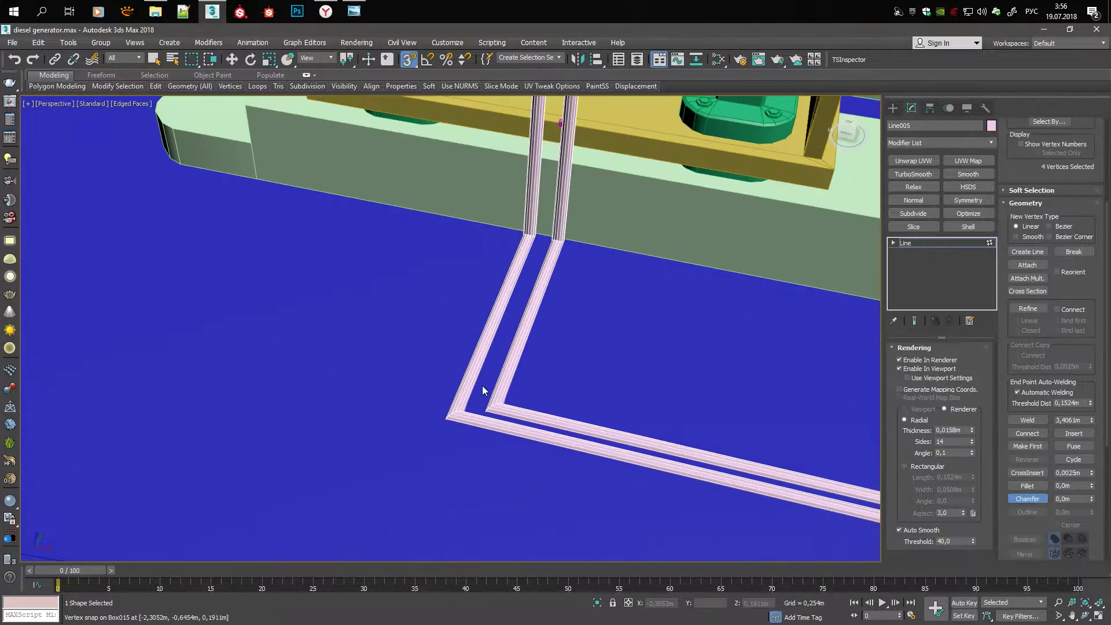
{"action": "key", "text": "F3"}
{"action": "mouse_move", "coordinate": [473, 394]}
{"action": "left_mouse_down"}
{"action": "mouse_move", "coordinate": [452, 206]}
{"action": "mouse_move", "coordinate": [468, 250]}
{"action": "left_mouse_up"}
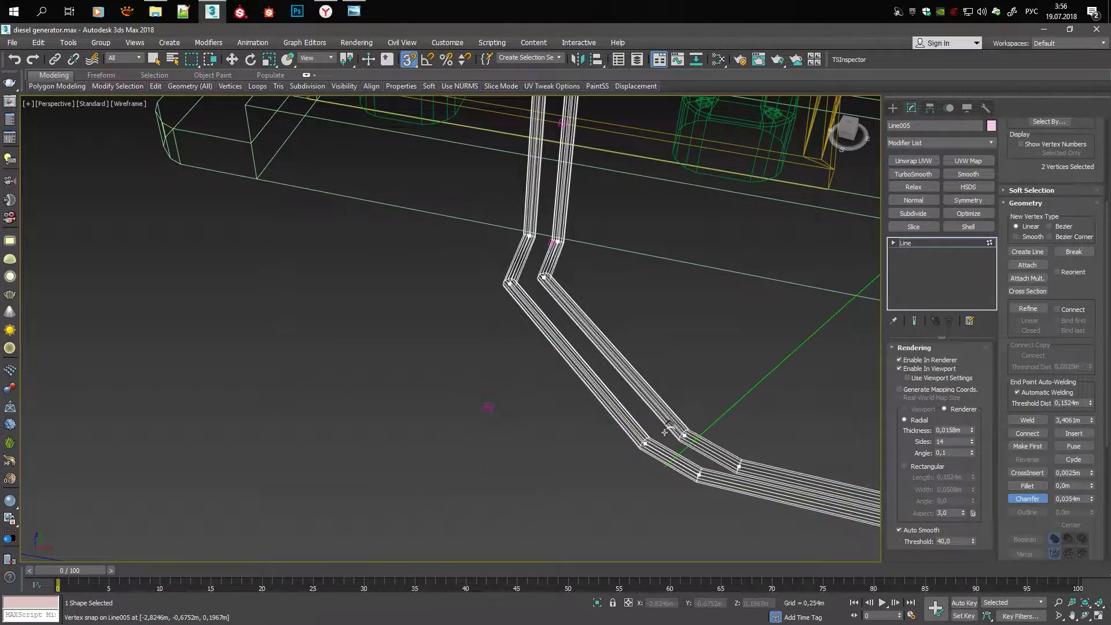
Reduce the cables' rendering thickness from 0.0285 m to 0.0216 m
{"action": "mouse_move", "coordinate": [703, 389]}
{"action": "middle_mouse_down", "text": "alt"}
{"action": "mouse_move", "coordinate": [552, 342]}
{"action": "mouse_move", "coordinate": [604, 301]}
{"action": "mouse_move", "coordinate": [463, 324]}
{"action": "middle_mouse_up", "text": "alt"}
{"action": "key", "text": "F3"}
{"action": "scroll", "coordinate": [603, 301], "scroll_direction": "down", "scroll_amount": 10}
{"action": "scroll", "coordinate": [393, 376], "scroll_direction": "up", "scroll_amount": 10}
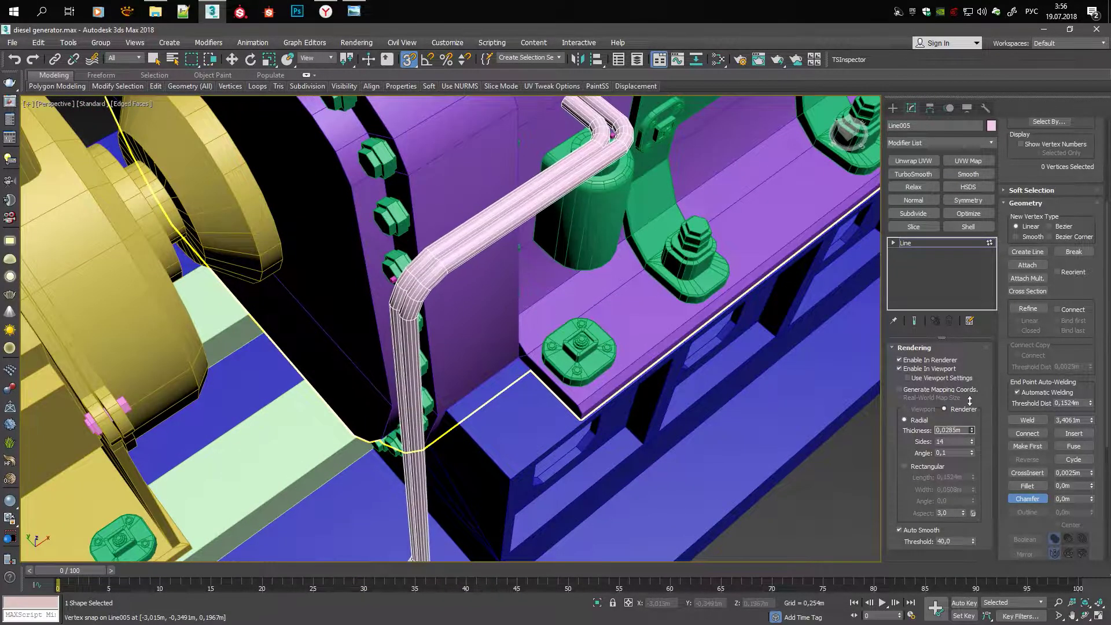
{"action": "left_click_drag", "start_coordinate": [970, 400], "coordinate": [969, 422]}
Adjust the straight-run cable vertices in Top view, then review the whole run in Perspective
{"action": "scroll", "coordinate": [662, 350], "scroll_direction": "down", "scroll_amount": 5}
{"action": "mouse_move", "coordinate": [661, 350]}
{"action": "middle_mouse_down", "text": "alt"}
{"action": "mouse_move", "coordinate": [473, 472]}
{"action": "mouse_move", "coordinate": [677, 315]}
{"action": "middle_mouse_up", "text": "alt"}
{"action": "scroll", "coordinate": [473, 471], "scroll_direction": "up", "scroll_amount": 5}
{"action": "key", "text": "w"}
{"action": "key", "text": "F3"}
{"action": "scroll", "coordinate": [721, 363], "scroll_direction": "down", "scroll_amount": 5}
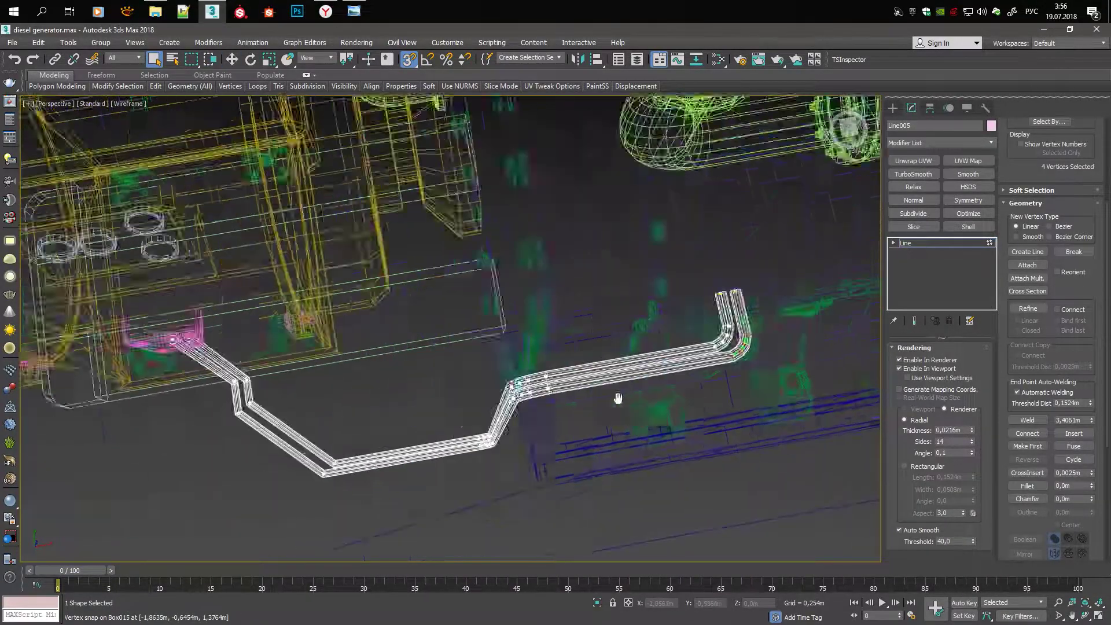
{"action": "key", "text": "t"}
{"action": "scroll", "coordinate": [235, 364], "scroll_direction": "up", "scroll_amount": 3}
{"action": "scroll", "coordinate": [227, 346], "scroll_direction": "down", "scroll_amount": 5}
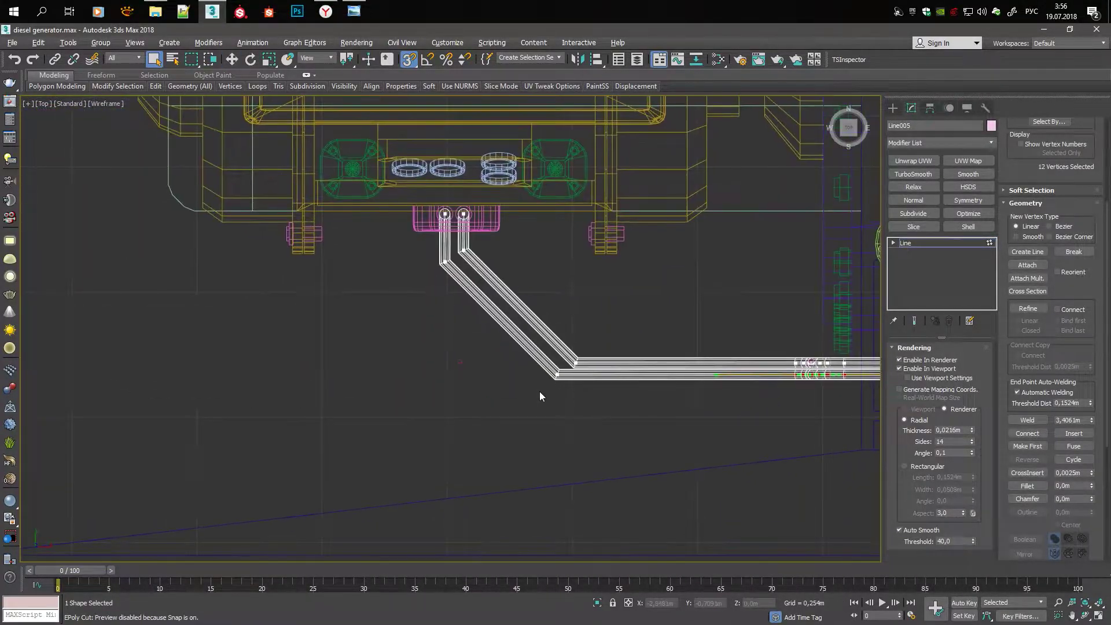
{"action": "scroll", "coordinate": [541, 391], "scroll_direction": "up", "scroll_amount": 4}
{"action": "left_click_drag", "start_coordinate": [607, 312], "coordinate": [639, 323]}
{"action": "key", "text": "w"}
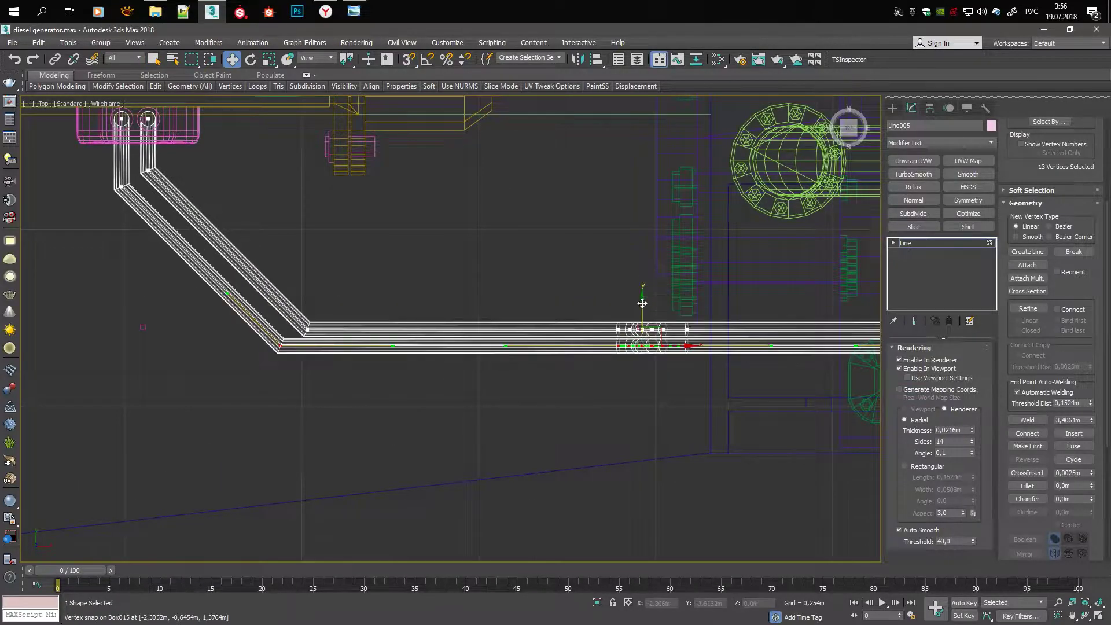
{"action": "scroll", "coordinate": [426, 379], "scroll_direction": "up", "scroll_amount": 2}
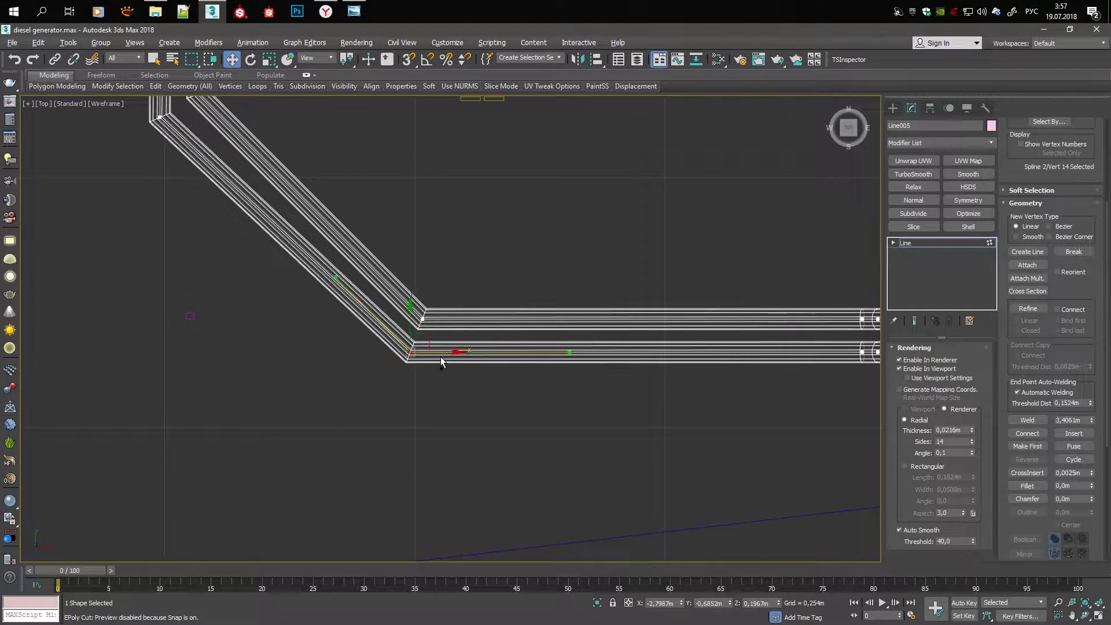
{"action": "key", "text": "p"}
{"action": "key", "text": "F3"}
{"action": "mouse_move", "coordinate": [735, 463]}
{"action": "middle_mouse_down", "text": "alt"}
{"action": "mouse_move", "coordinate": [705, 272]}
{"action": "mouse_move", "coordinate": [613, 259]}
{"action": "mouse_move", "coordinate": [405, 426]}
{"action": "middle_mouse_up", "text": "alt"}
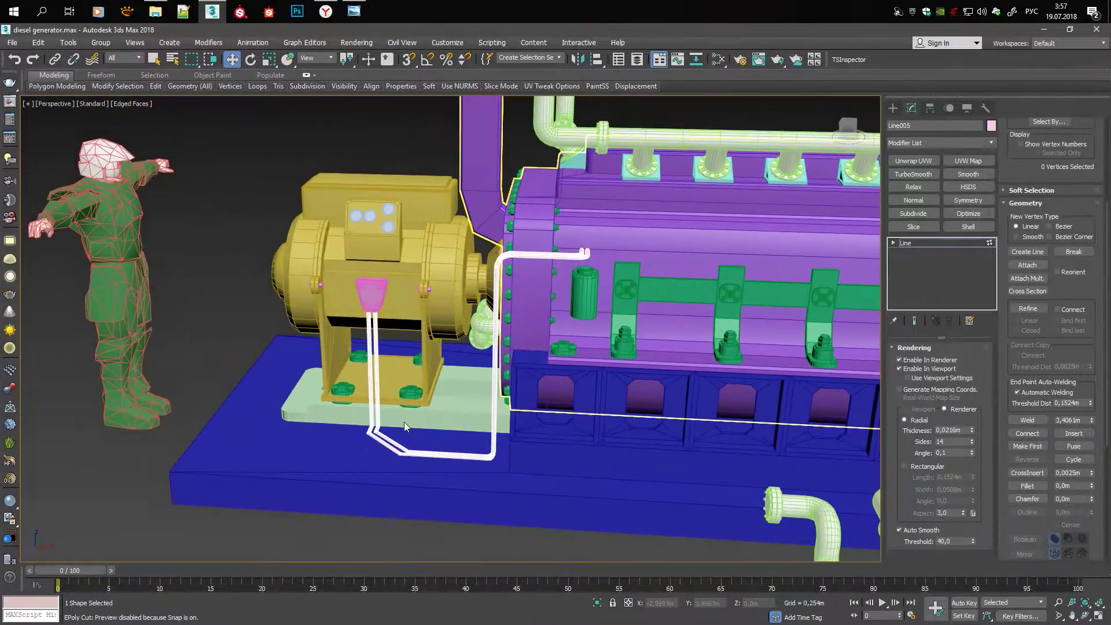
Select the cables' lower-corner vertices and view the whole cable run from above
{"action": "scroll", "coordinate": [492, 454], "scroll_direction": "up", "scroll_amount": 5}
{"action": "left_click_drag", "start_coordinate": [654, 439], "coordinate": [712, 491]}
{"action": "scroll", "coordinate": [688, 424], "scroll_direction": "up", "scroll_amount": 3}
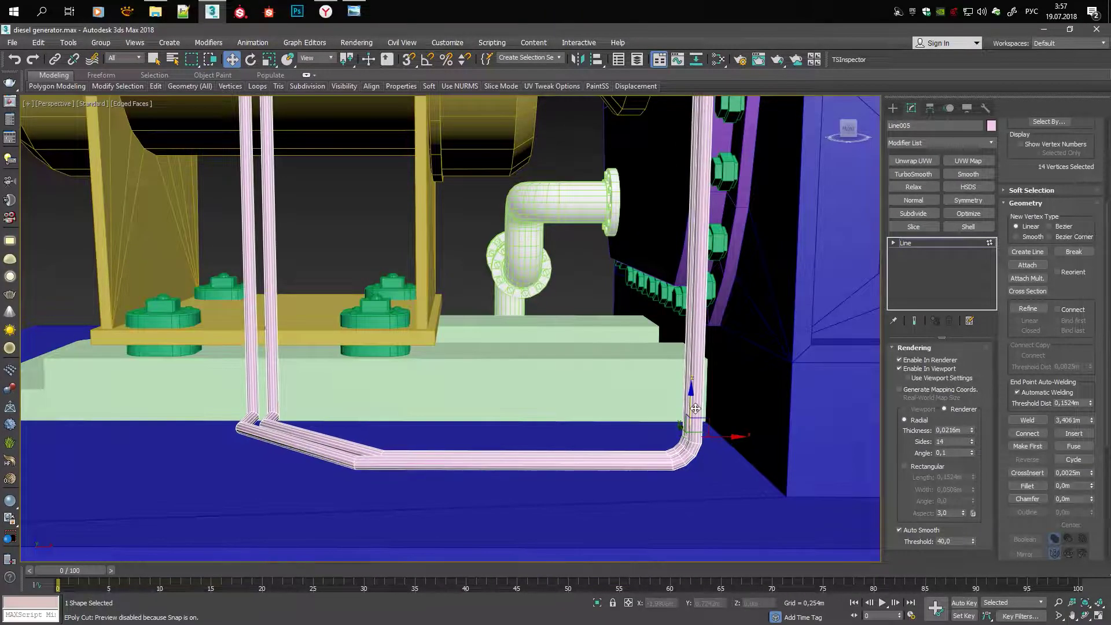
{"action": "scroll", "coordinate": [695, 408], "scroll_direction": "down", "scroll_amount": 5}
{"action": "mouse_move", "coordinate": [695, 409]}
{"action": "middle_mouse_down", "text": "alt"}
{"action": "mouse_move", "coordinate": [640, 392]}
{"action": "mouse_move", "coordinate": [695, 434]}
{"action": "mouse_move", "coordinate": [732, 384]}
{"action": "mouse_move", "coordinate": [666, 387]}
{"action": "mouse_move", "coordinate": [703, 269]}
{"action": "mouse_move", "coordinate": [689, 324]}
{"action": "middle_mouse_up", "text": "alt"}
{"action": "scroll", "coordinate": [695, 434], "scroll_direction": "down", "scroll_amount": 3}
{"action": "scroll", "coordinate": [731, 384], "scroll_direction": "down", "scroll_amount": 4}
{"action": "scroll", "coordinate": [685, 327], "scroll_direction": "up", "scroll_amount": 4}
{"action": "scroll", "coordinate": [581, 392], "scroll_direction": "down", "scroll_amount": 2}
Orbit past the radiator fan to the engine side and select the pink cable object in wireframe
{"action": "mouse_move", "coordinate": [581, 392]}
{"action": "middle_mouse_down", "text": "alt"}
{"action": "mouse_move", "coordinate": [542, 431]}
{"action": "mouse_move", "coordinate": [544, 350]}
{"action": "mouse_move", "coordinate": [537, 415]}
{"action": "middle_mouse_up", "text": "alt"}
{"action": "scroll", "coordinate": [544, 350], "scroll_direction": "down", "scroll_amount": 4}
{"action": "scroll", "coordinate": [590, 462], "scroll_direction": "up", "scroll_amount": 4}
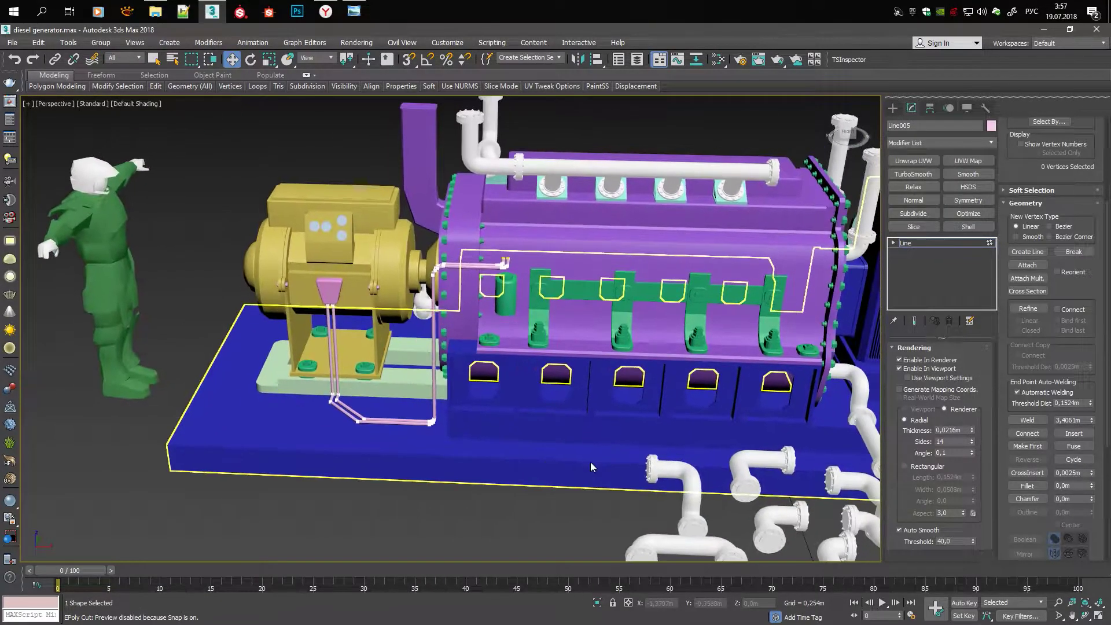
{"action": "key", "text": "F4"}
{"action": "scroll", "coordinate": [706, 317], "scroll_direction": "up", "scroll_amount": 2}
{"action": "scroll", "coordinate": [706, 317], "scroll_direction": "down", "scroll_amount": 3}
{"action": "middle_click_drag", "start_coordinate": [789, 401], "coordinate": [520, 319], "text": "alt"}
{"action": "scroll", "coordinate": [498, 263], "scroll_direction": "up", "scroll_amount": 5}
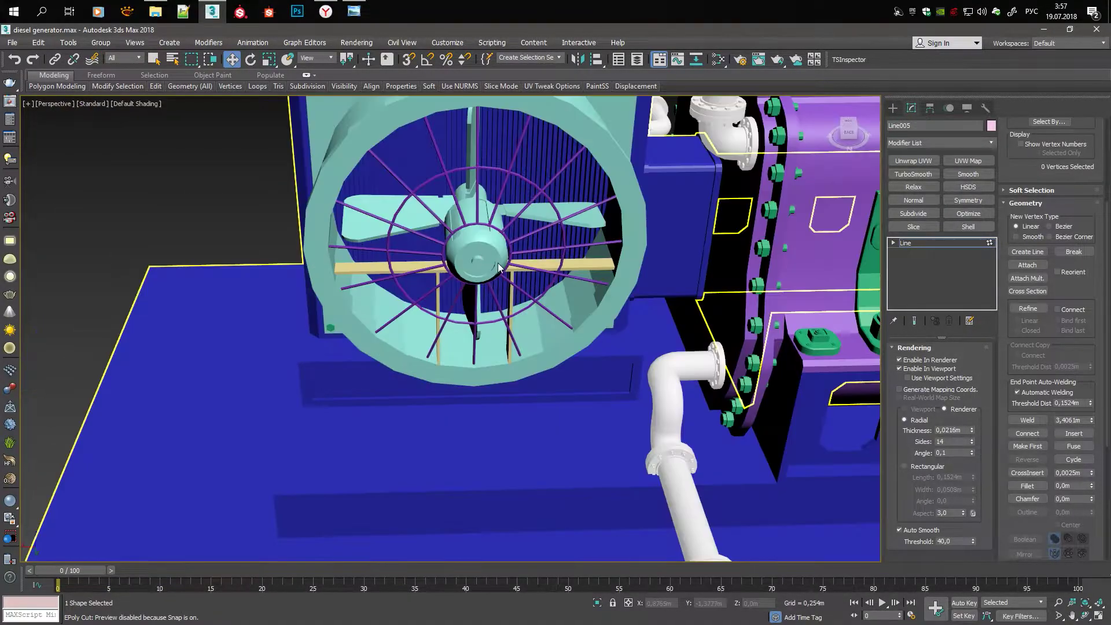
{"action": "scroll", "coordinate": [565, 394], "scroll_direction": "down", "scroll_amount": 2}
{"action": "mouse_move", "coordinate": [564, 394]}
{"action": "middle_mouse_down", "text": "alt"}
{"action": "mouse_move", "coordinate": [636, 324]}
{"action": "mouse_move", "coordinate": [521, 290]}
{"action": "middle_mouse_up", "text": "alt"}
{"action": "scroll", "coordinate": [651, 309], "scroll_direction": "up", "scroll_amount": 4}
{"action": "left_click", "coordinate": [651, 310]}
{"action": "scroll", "coordinate": [521, 290], "scroll_direction": "up", "scroll_amount": 3}
{"action": "key", "text": "F3"}
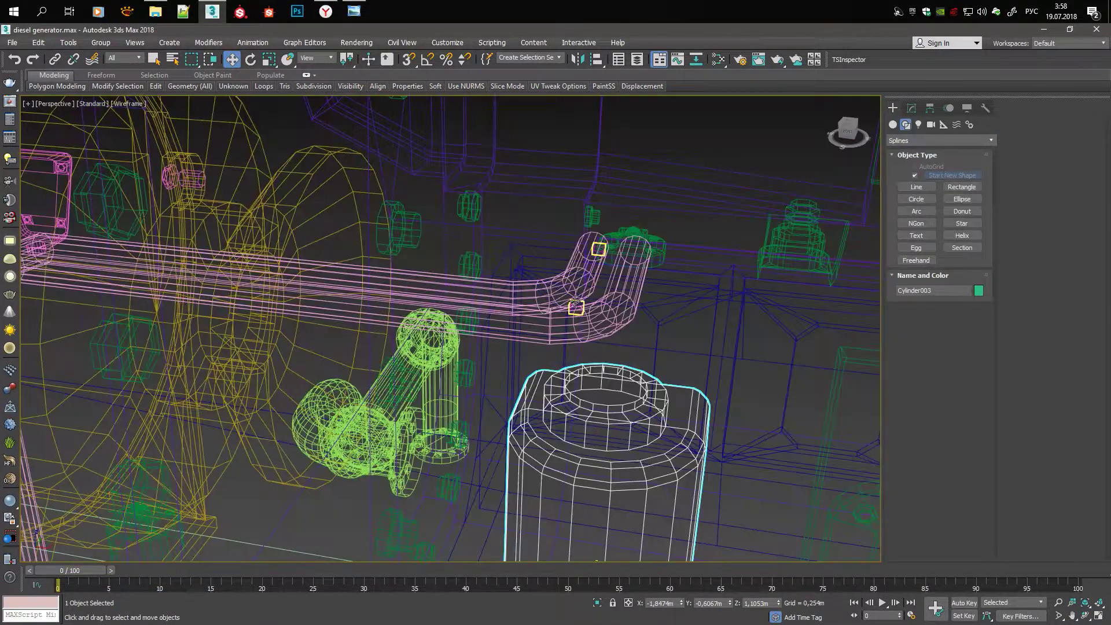
Scale the red box element along X to about 142% and select one of its faces
{"action": "key", "text": "5"}
{"action": "key", "text": "F3"}
{"action": "scroll", "coordinate": [599, 249], "scroll_direction": "up", "scroll_amount": 3}
{"action": "key", "text": "e"}
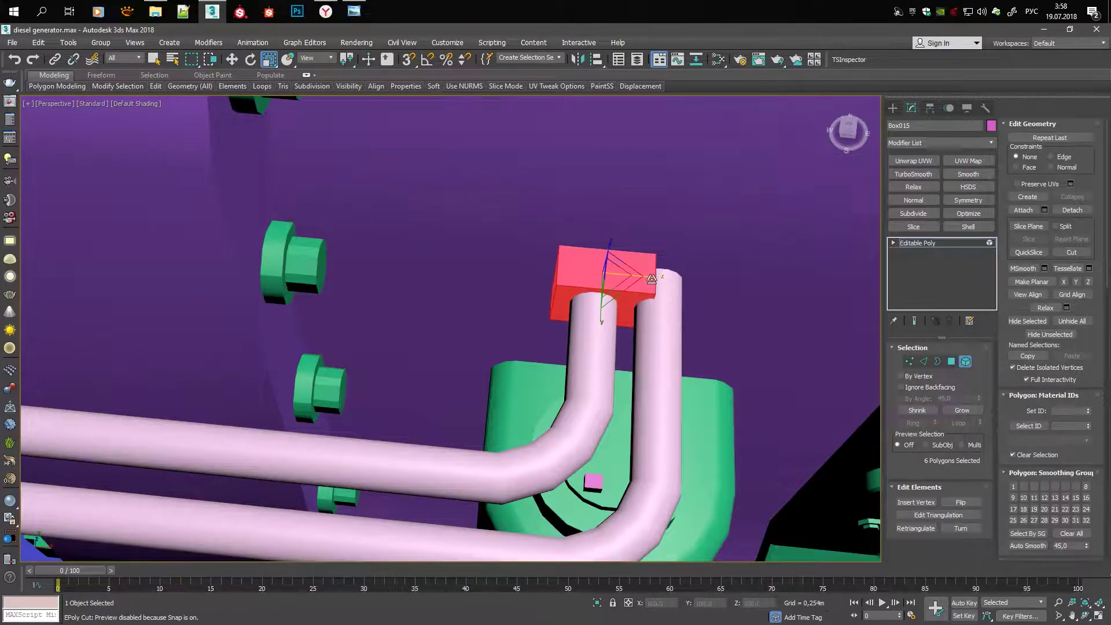
{"action": "left_click_drag", "start_coordinate": [651, 278], "coordinate": [672, 279]}
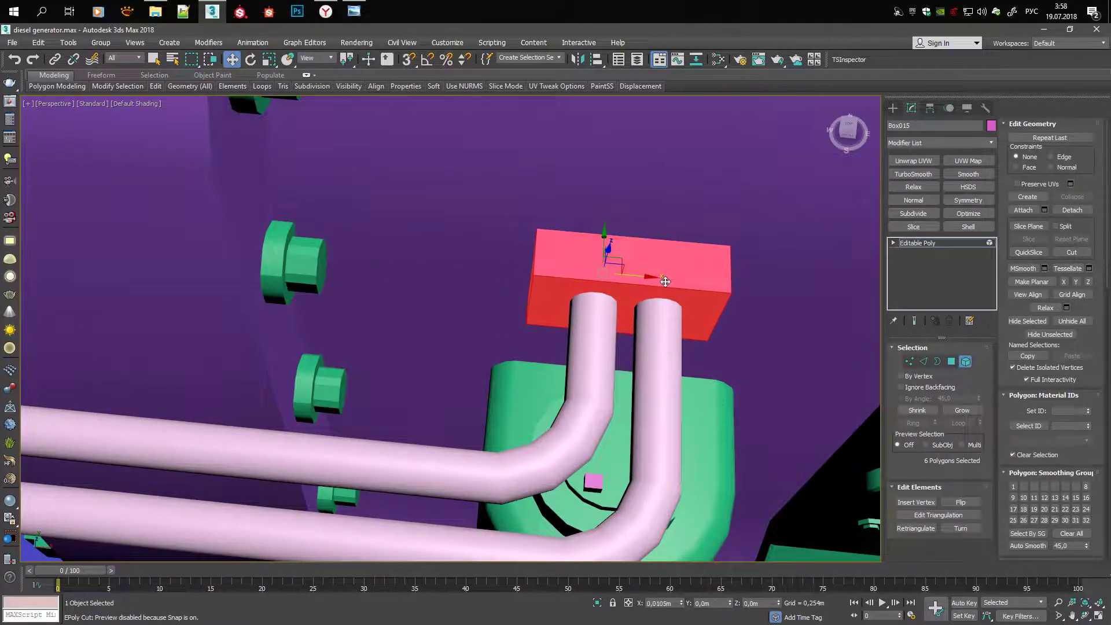
{"action": "middle_click_drag", "start_coordinate": [665, 281], "coordinate": [605, 274], "text": "alt"}
{"action": "middle_click_drag", "start_coordinate": [687, 283], "coordinate": [683, 289], "text": "alt"}
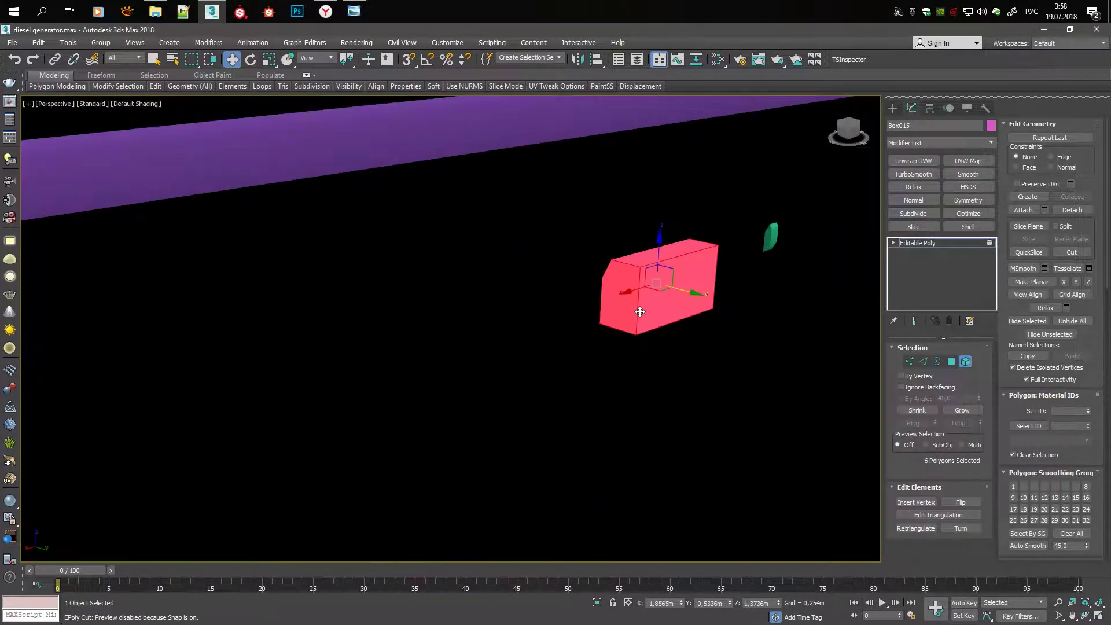
{"action": "key", "text": "4"}
{"action": "left_click", "coordinate": [682, 291]}
{"action": "scroll", "coordinate": [629, 307], "scroll_direction": "down", "scroll_amount": 5}
Shift-copy the green terminal cylinder element to the right end of the bracket rail
{"action": "key", "text": "F3"}
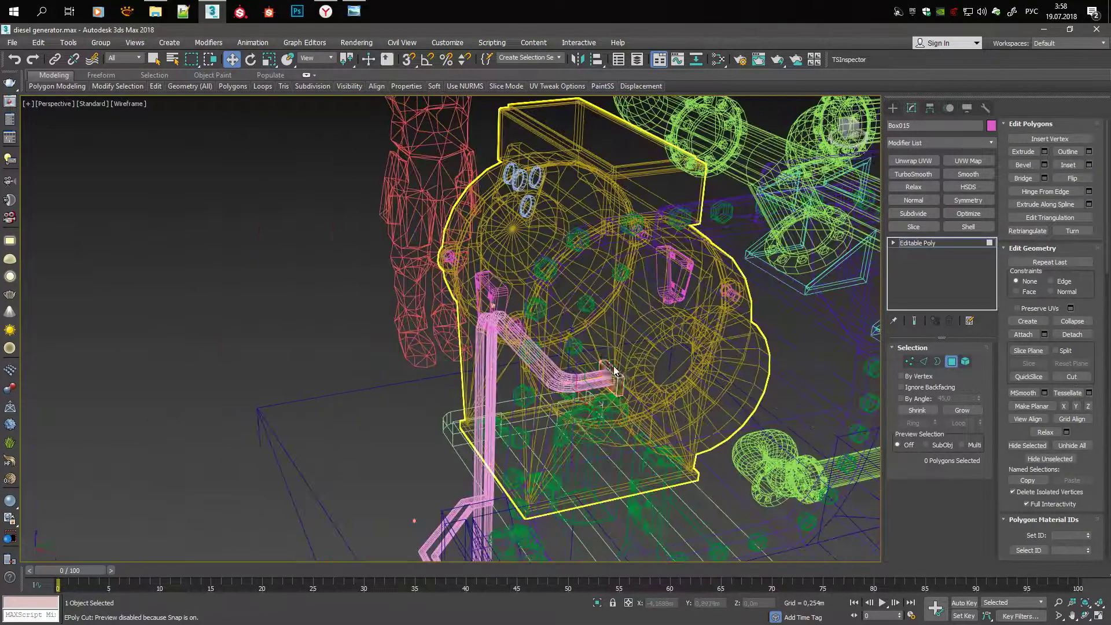
{"action": "key", "text": "F3"}
{"action": "scroll", "coordinate": [653, 434], "scroll_direction": "down", "scroll_amount": 5}
{"action": "scroll", "coordinate": [416, 310], "scroll_direction": "up", "scroll_amount": 5}
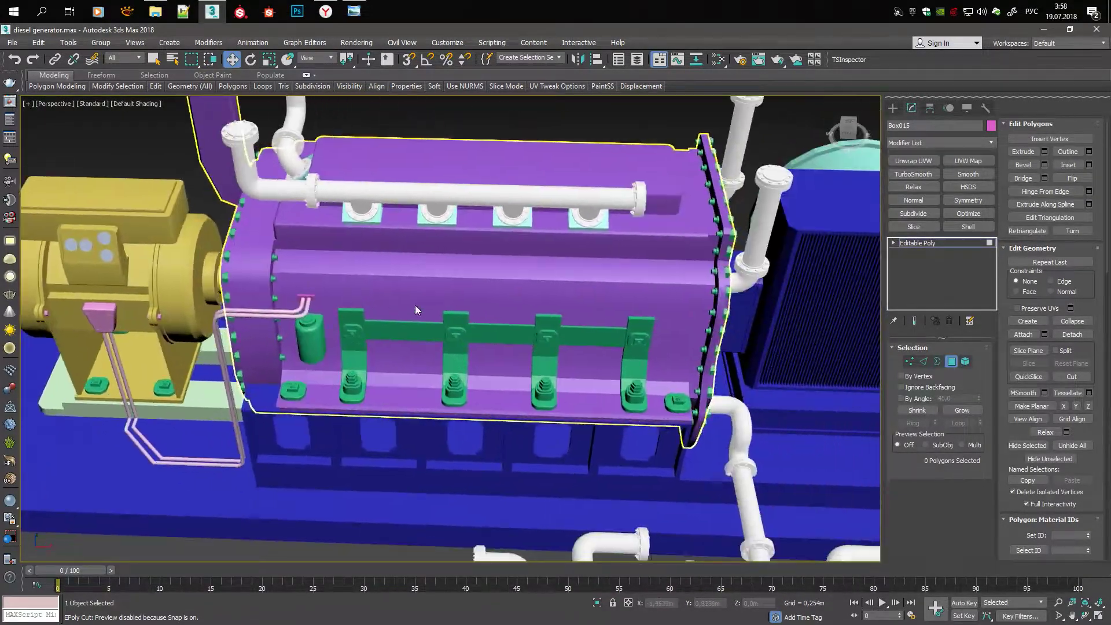
{"action": "scroll", "coordinate": [344, 329], "scroll_direction": "up", "scroll_amount": 3}
{"action": "left_click", "coordinate": [310, 347]}
{"action": "scroll", "coordinate": [310, 347], "scroll_direction": "up", "scroll_amount": 3}
{"action": "left_click_drag", "start_coordinate": [202, 306], "coordinate": [725, 311], "text": "shift"}
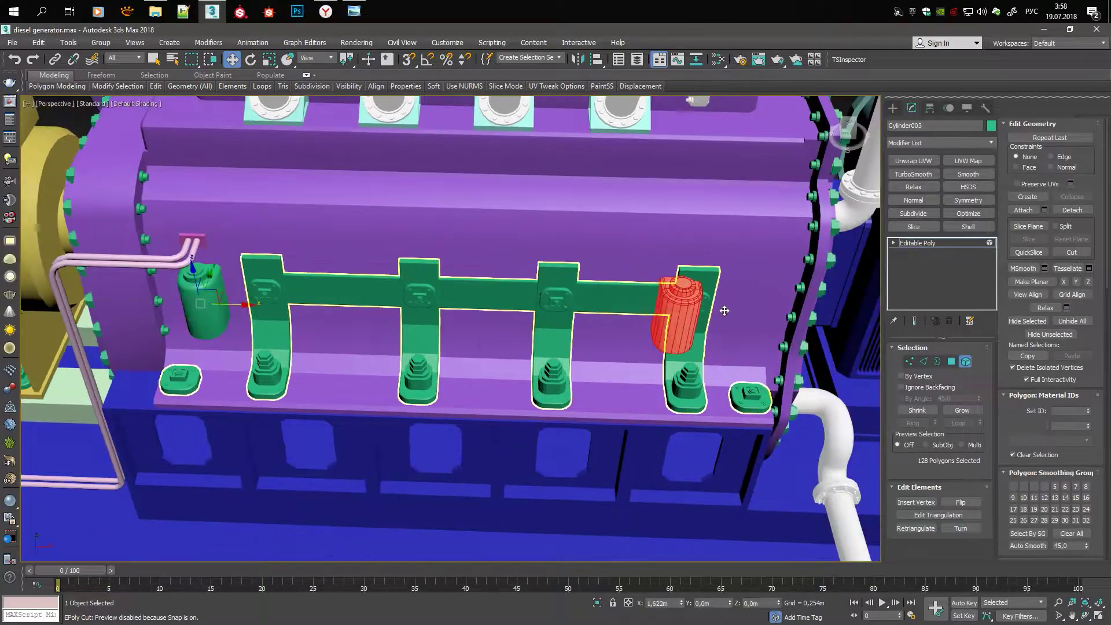
{"action": "middle_click_drag", "start_coordinate": [802, 316], "coordinate": [693, 336], "text": "alt"}
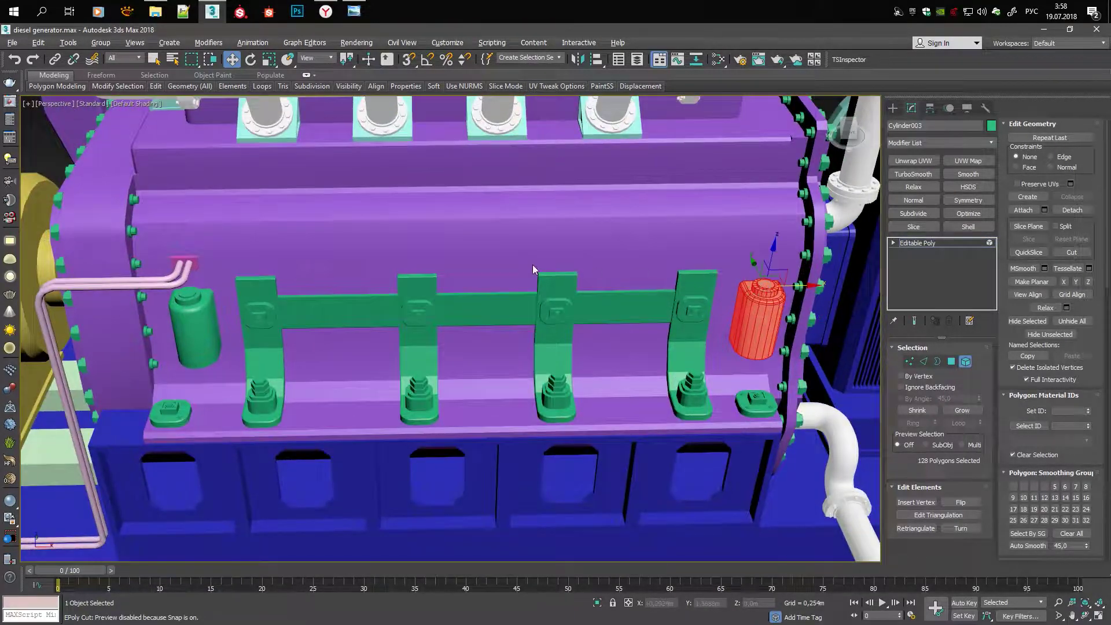
Clone the terminal cylinder as a new element and rotate it with Angle Snap on
{"action": "middle_click_drag", "start_coordinate": [194, 262], "coordinate": [675, 243], "text": "alt"}
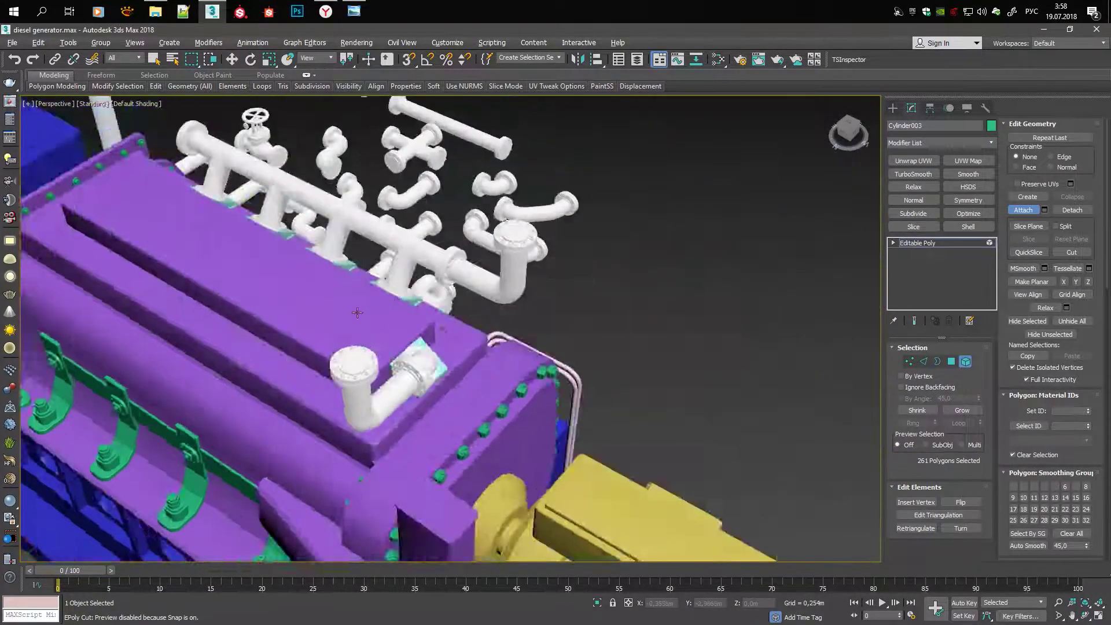
{"action": "key", "text": "w"}
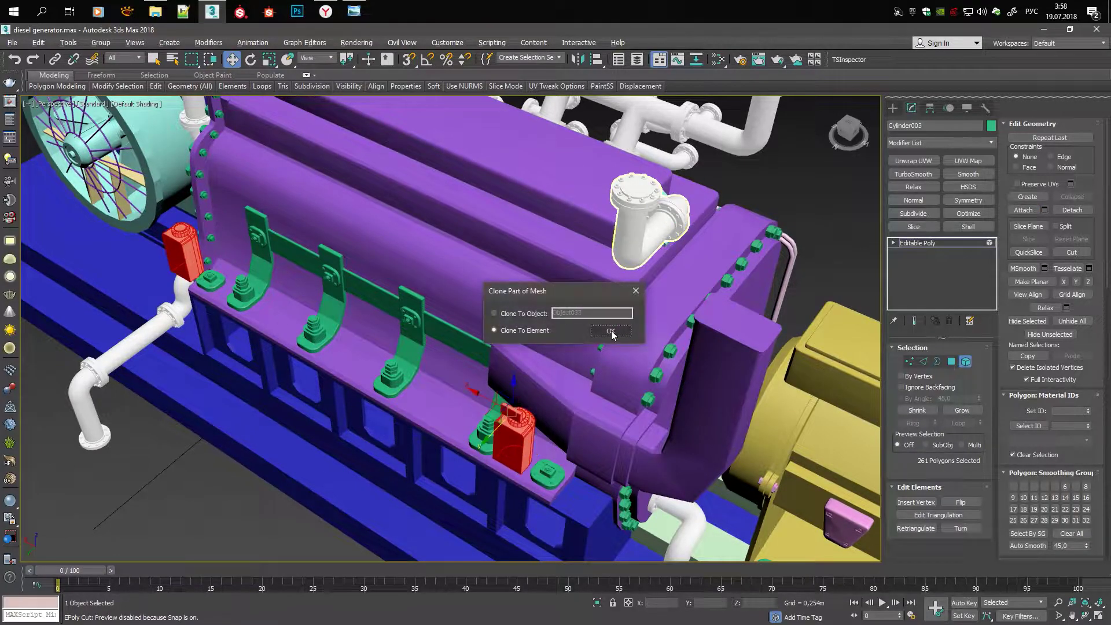
{"action": "key", "text": "ctrl+z"}
{"action": "key", "text": "z"}
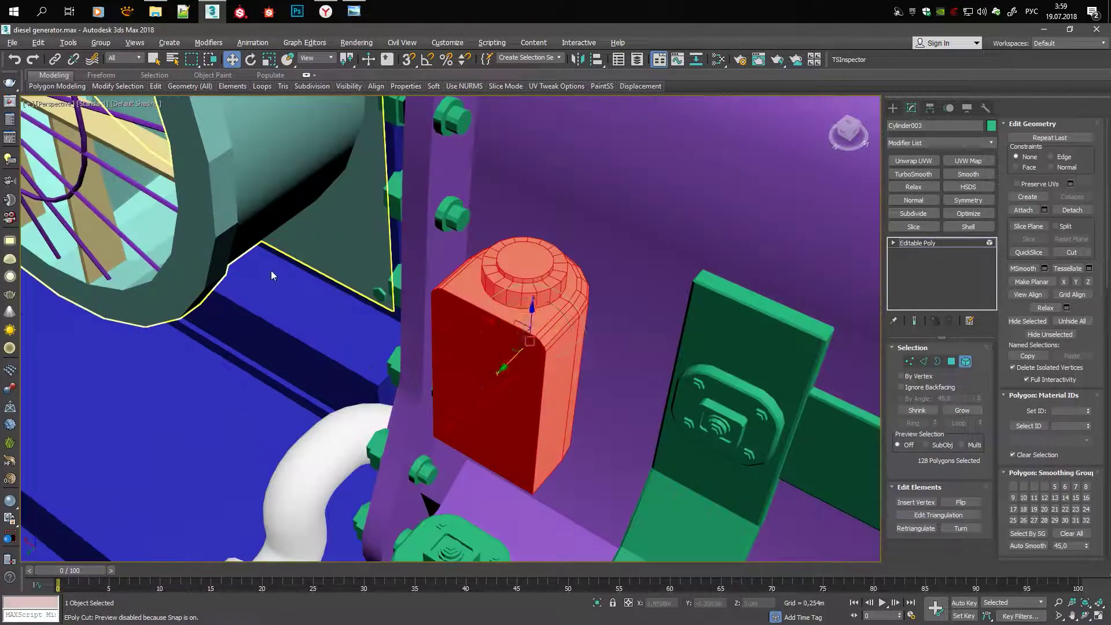
{"action": "key", "text": "e"}
{"action": "key", "text": "a"}
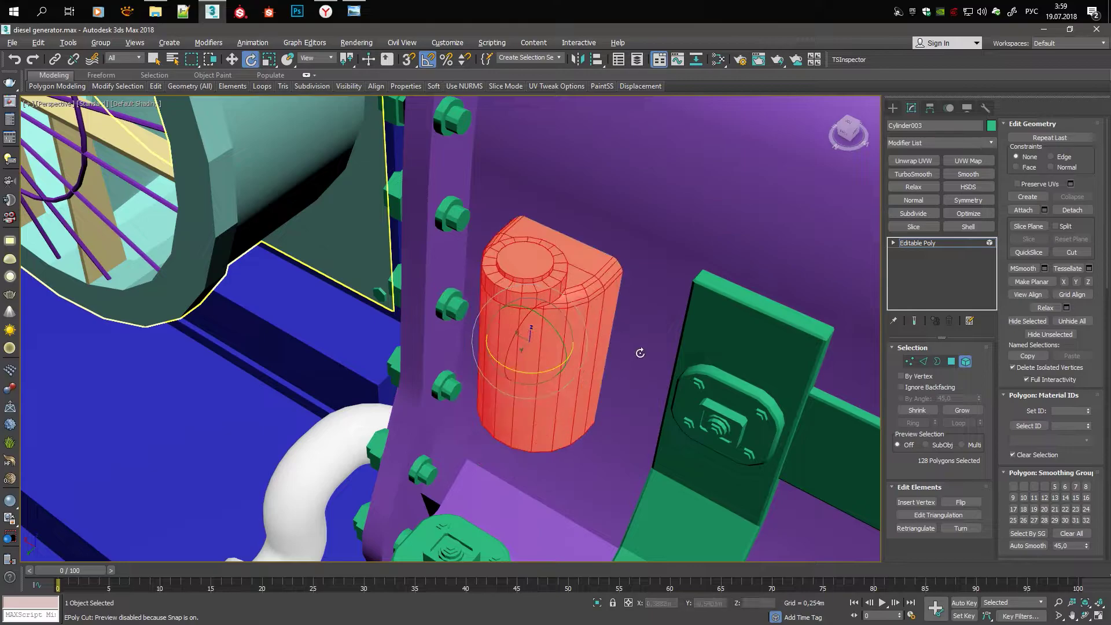
{"action": "left_click", "coordinate": [508, 284]}
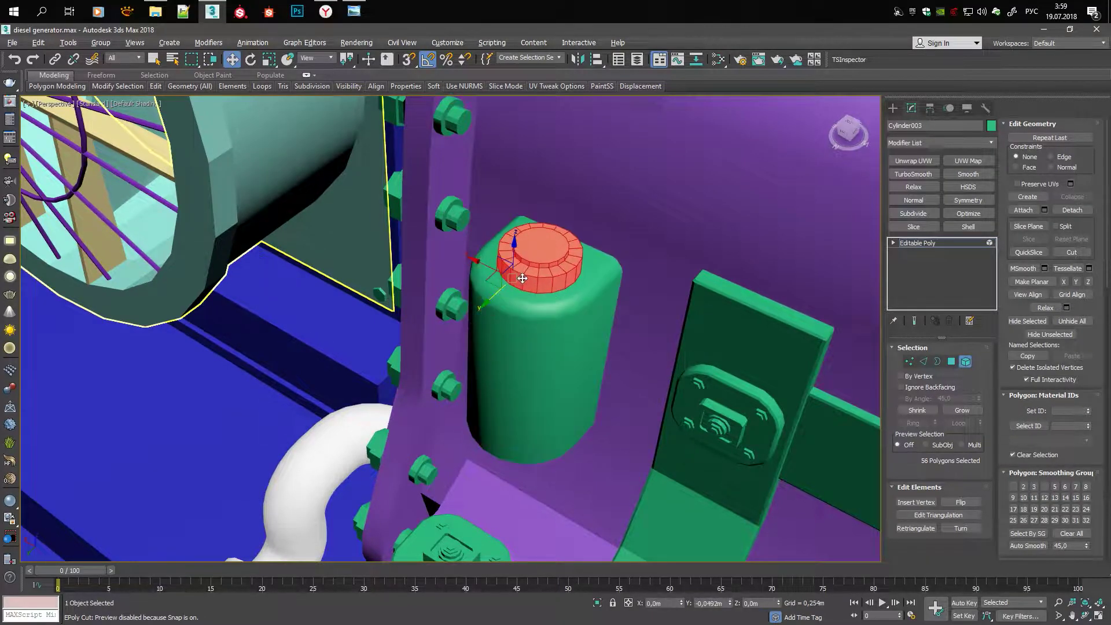
Select the small red plate and slide it into place above the new cylinder
{"action": "scroll", "coordinate": [509, 275], "scroll_direction": "down", "scroll_amount": 5}
{"action": "mouse_move", "coordinate": [509, 273]}
{"action": "middle_mouse_down", "text": "alt"}
{"action": "mouse_move", "coordinate": [410, 372]}
{"action": "mouse_move", "coordinate": [252, 354]}
{"action": "middle_mouse_up", "text": "alt"}
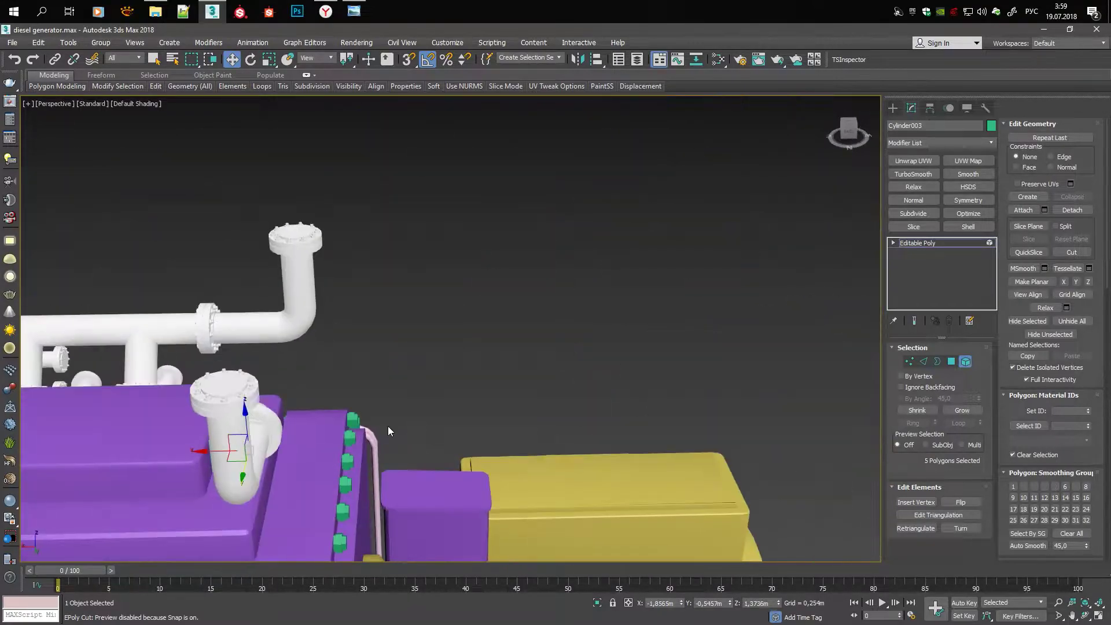
{"action": "left_click", "coordinate": [254, 349]}
{"action": "key", "text": "z"}
{"action": "key", "text": "e"}
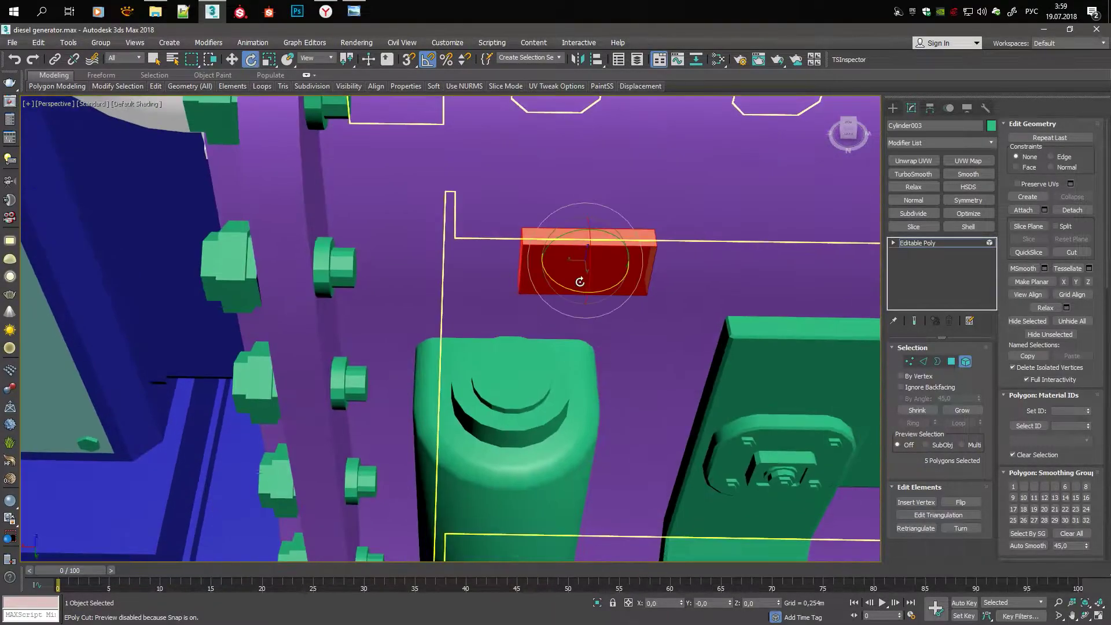
{"action": "middle_click_drag", "start_coordinate": [674, 283], "coordinate": [607, 279], "text": "alt"}
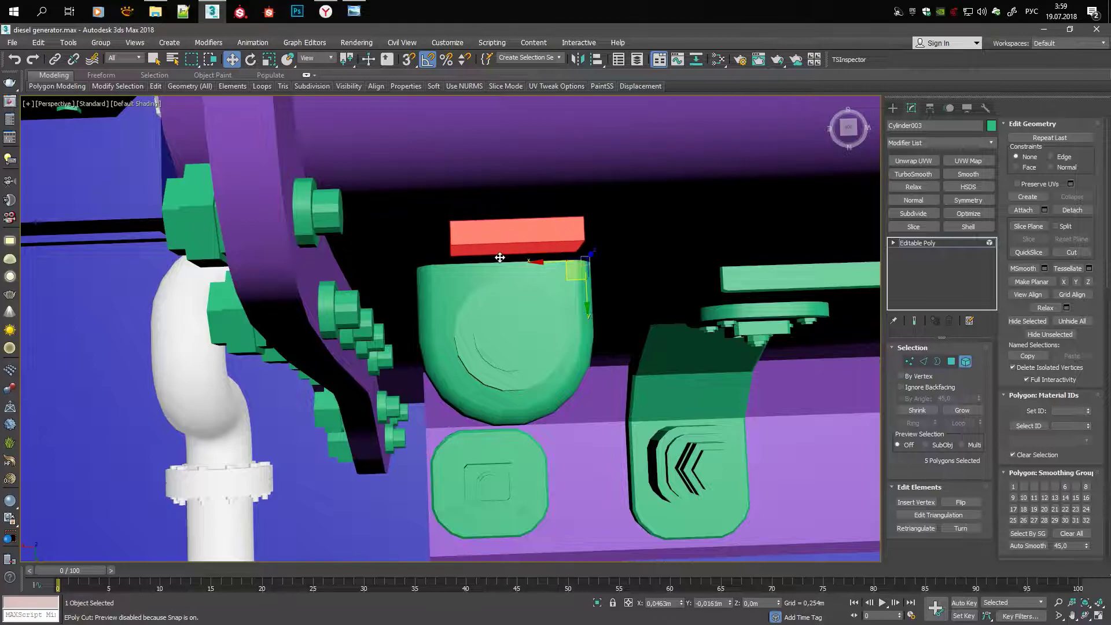
{"action": "middle_click_drag", "start_coordinate": [539, 283], "coordinate": [355, 346], "text": "alt"}
{"action": "scroll", "coordinate": [355, 346], "scroll_direction": "down", "scroll_amount": 3}
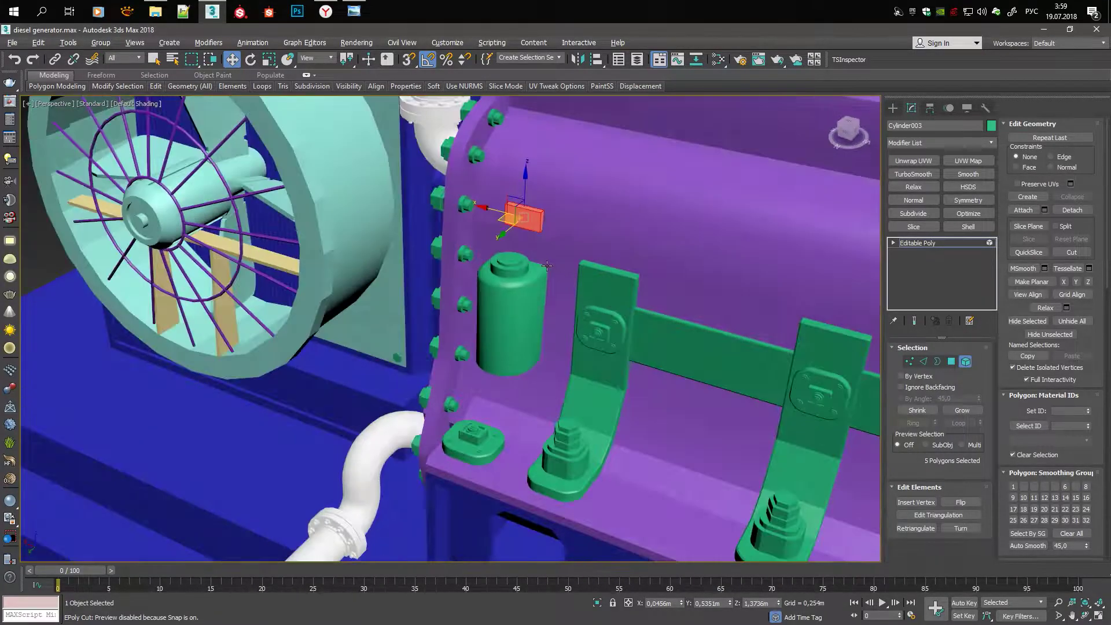
{"action": "scroll", "coordinate": [359, 324], "scroll_direction": "down", "scroll_amount": 5}
{"action": "mouse_move", "coordinate": [369, 279]}
{"action": "middle_mouse_down", "text": "alt"}
{"action": "mouse_move", "coordinate": [532, 321]}
{"action": "mouse_move", "coordinate": [615, 225]}
{"action": "mouse_move", "coordinate": [450, 360]}
{"action": "middle_mouse_up", "text": "alt"}
{"action": "scroll", "coordinate": [451, 360], "scroll_direction": "up", "scroll_amount": 5}
{"action": "middle_click_drag", "start_coordinate": [581, 283], "coordinate": [522, 293], "text": "alt"}
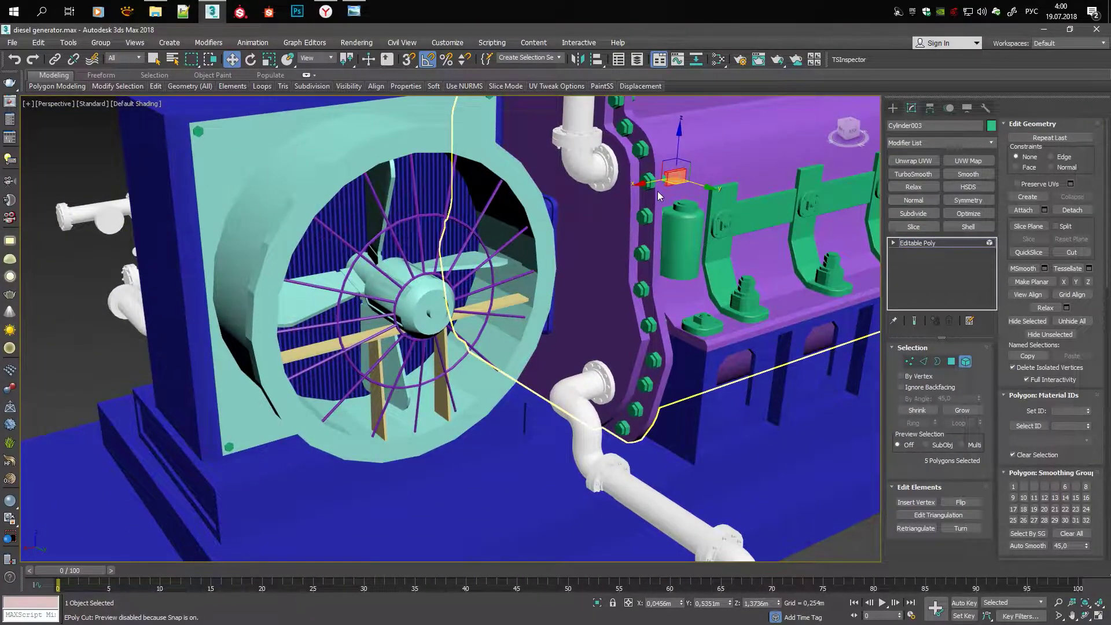
{"action": "scroll", "coordinate": [658, 191], "scroll_direction": "up", "scroll_amount": 3}
{"action": "left_click_drag", "start_coordinate": [703, 193], "coordinate": [741, 206]}
Check the fan end from the top view, then orbit around the fan in perspective
{"action": "scroll", "coordinate": [646, 232], "scroll_direction": "down", "scroll_amount": 5}
{"action": "middle_click_drag", "start_coordinate": [646, 232], "coordinate": [682, 221], "text": "alt"}
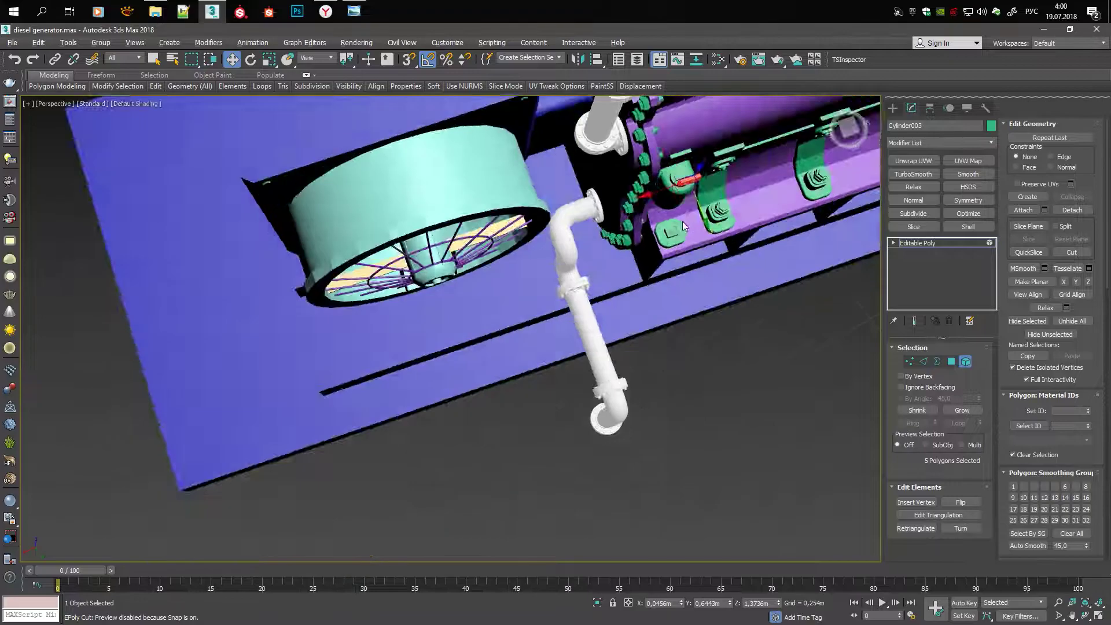
{"action": "key", "text": "alt+w"}
{"action": "key", "text": "alt+w"}
{"action": "middle_click_drag", "start_coordinate": [474, 198], "coordinate": [282, 224]}
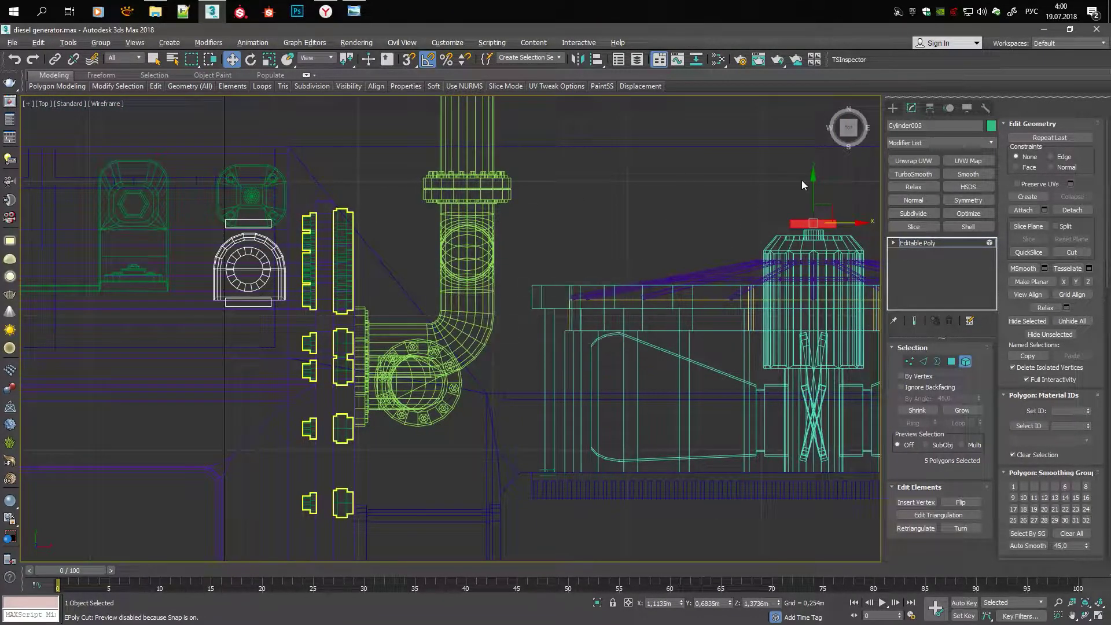
{"action": "key", "text": "alt+w"}
{"action": "key", "text": "alt+w"}
{"action": "middle_click_drag", "start_coordinate": [742, 314], "coordinate": [420, 238], "text": "alt"}
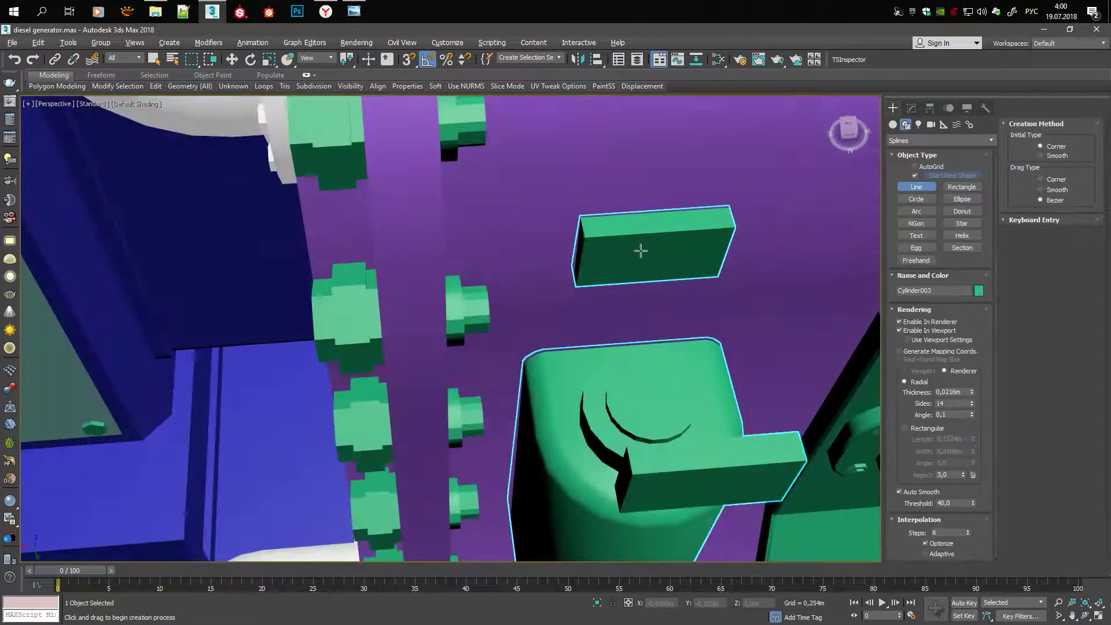
Finish drawing the cable and select Line006 running from the fan hub
{"action": "middle_click_drag", "start_coordinate": [628, 462], "coordinate": [483, 378], "text": "alt"}
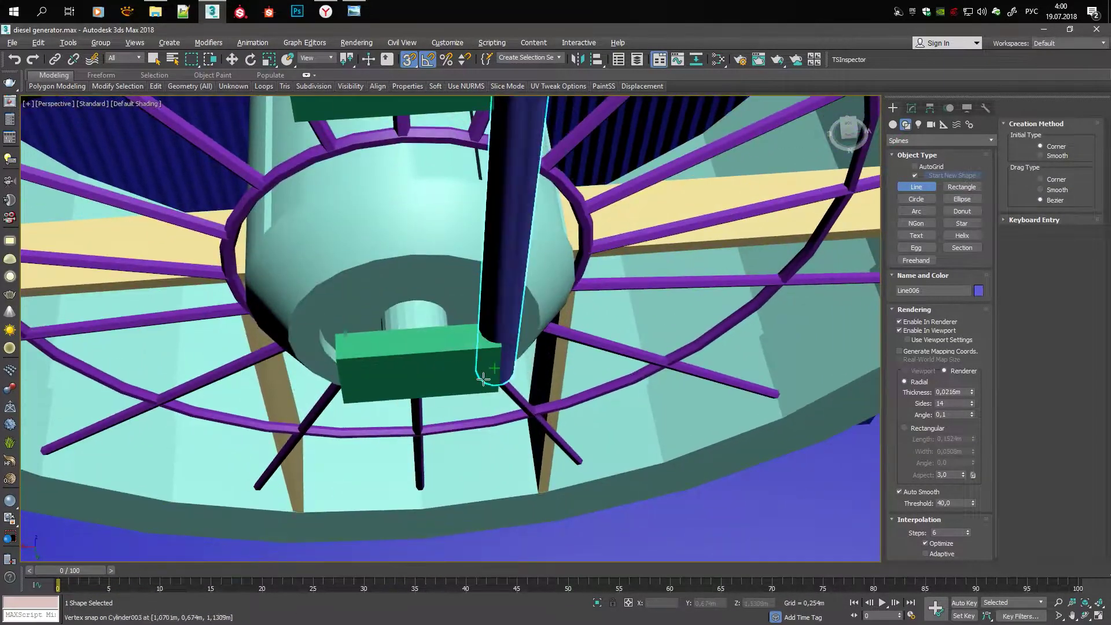
{"action": "key", "text": "F3"}
{"action": "right_click", "coordinate": [453, 344]}
{"action": "key", "text": "F3"}
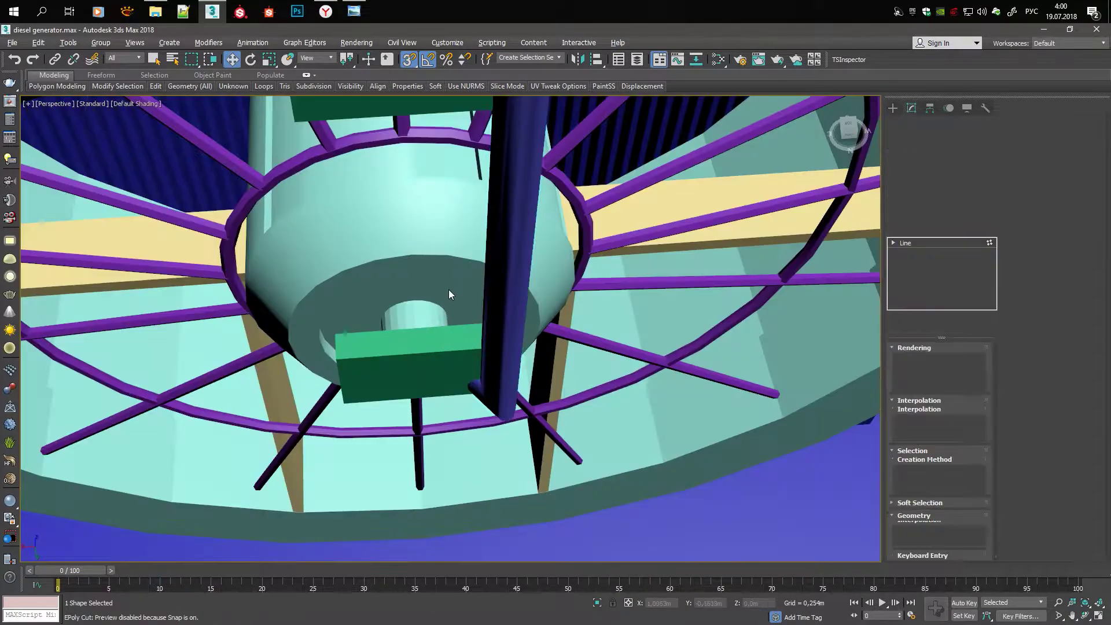
{"action": "key", "text": "F3"}
{"action": "key", "text": "s"}
{"action": "key", "text": "F3"}
{"action": "middle_click_drag", "start_coordinate": [493, 391], "coordinate": [521, 392], "text": "alt"}
{"action": "key", "text": "F3"}
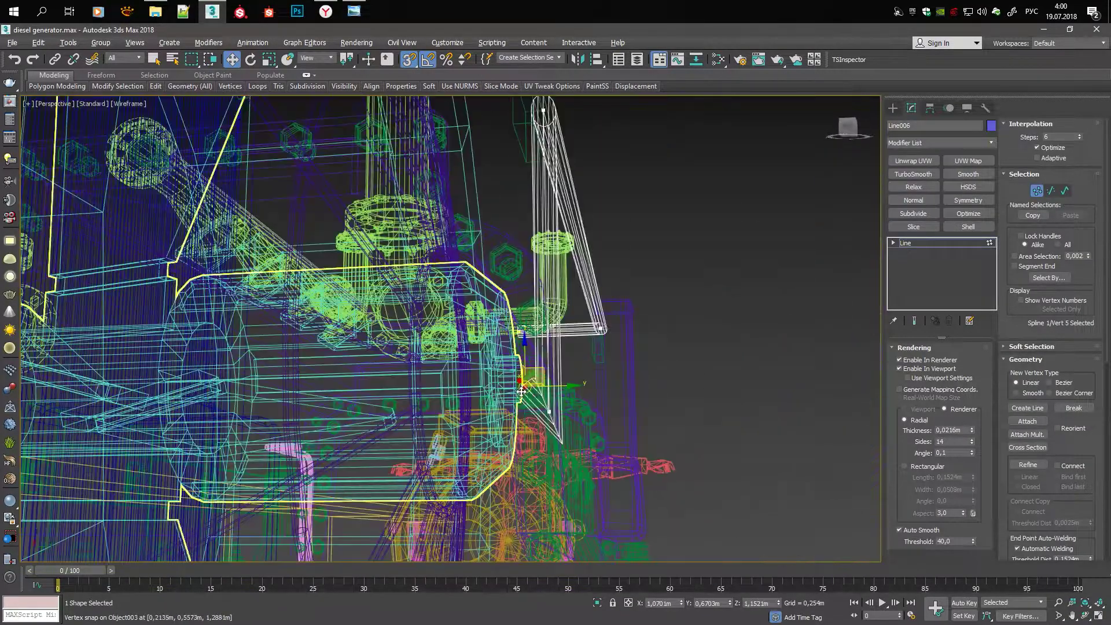
{"action": "key", "text": "F3"}
{"action": "scroll", "coordinate": [543, 307], "scroll_direction": "up", "scroll_amount": 5}
{"action": "mouse_move", "coordinate": [543, 308]}
{"action": "middle_mouse_down", "text": "alt"}
{"action": "mouse_move", "coordinate": [593, 340]}
{"action": "mouse_move", "coordinate": [462, 329]}
{"action": "mouse_move", "coordinate": [484, 195]}
{"action": "middle_mouse_up", "text": "alt"}
{"action": "left_click", "coordinate": [557, 441]}
{"action": "key", "text": "F3"}
{"action": "scroll", "coordinate": [593, 340], "scroll_direction": "down", "scroll_amount": 5}
{"action": "key", "text": "q"}
{"action": "key", "text": "F3"}
{"action": "left_click", "coordinate": [484, 194]}
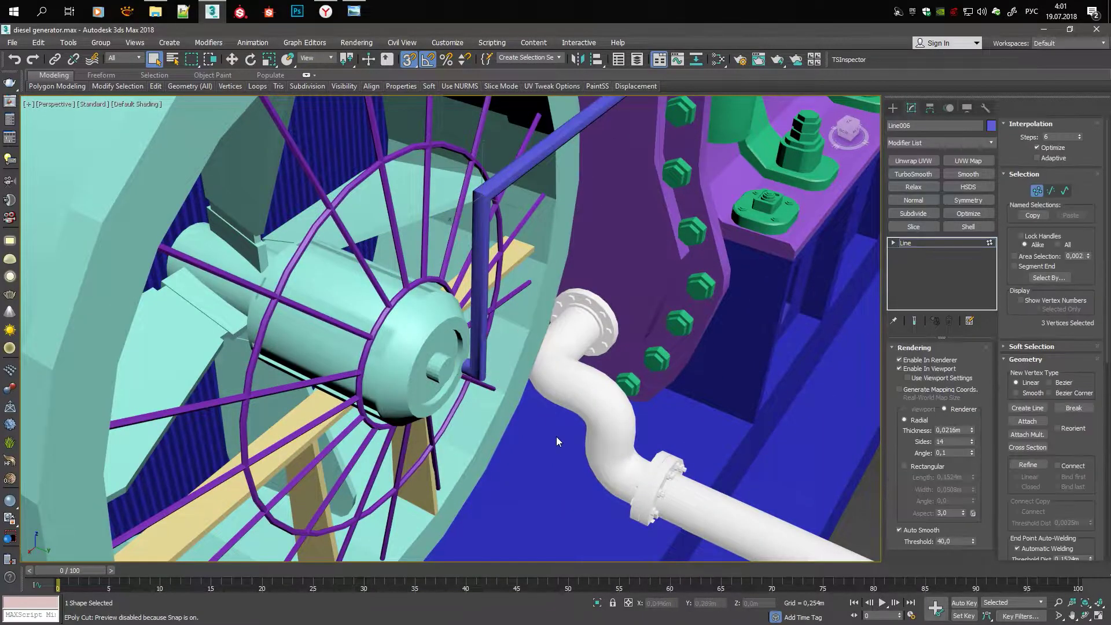
{"action": "key", "text": "F3"}
{"action": "key", "text": "F3"}
{"action": "scroll", "coordinate": [480, 264], "scroll_direction": "up", "scroll_amount": 3}
{"action": "key", "text": "w"}
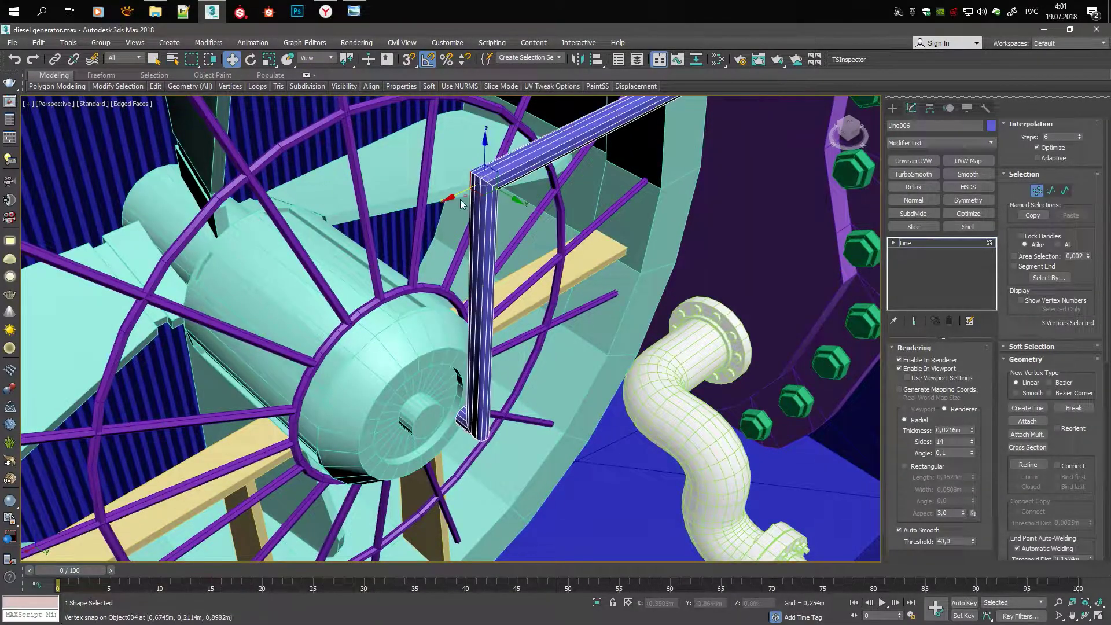
Select the cable's corner vertices and chamfer its top bend into a smooth curve
{"action": "left_click_drag", "start_coordinate": [366, 359], "coordinate": [455, 461]}
{"action": "mouse_move", "coordinate": [455, 462]}
{"action": "middle_mouse_down", "text": "alt"}
{"action": "mouse_move", "coordinate": [441, 428]}
{"action": "mouse_move", "coordinate": [439, 324]}
{"action": "middle_mouse_up", "text": "alt"}
{"action": "scroll", "coordinate": [428, 393], "scroll_direction": "down", "scroll_amount": 5}
{"action": "scroll", "coordinate": [439, 324], "scroll_direction": "up", "scroll_amount": 5}
{"action": "key", "text": "F4"}
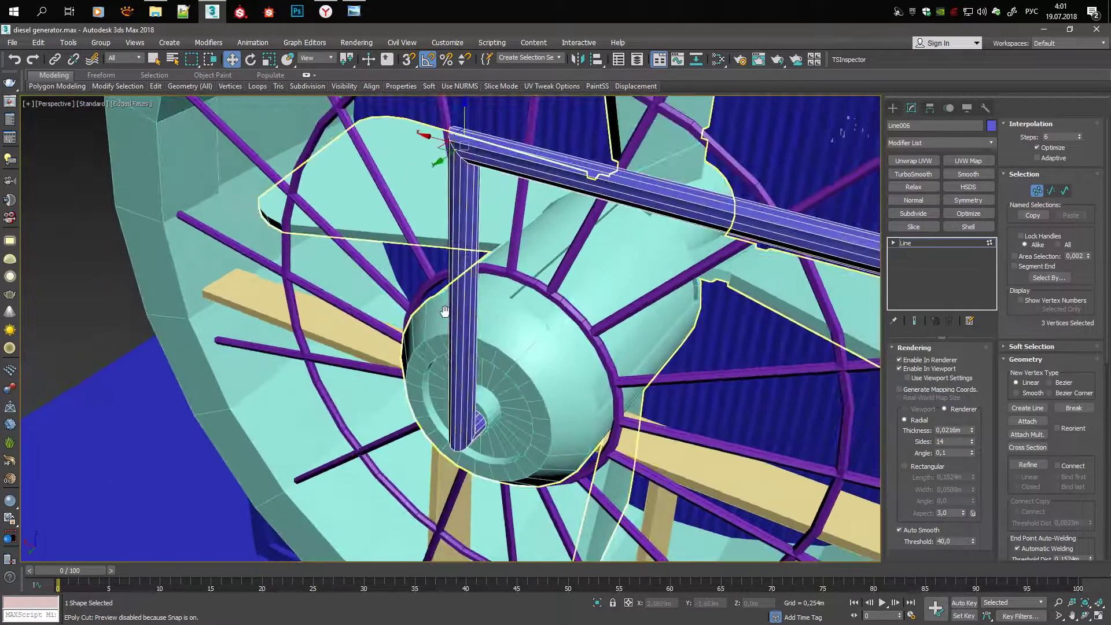
{"action": "middle_click_drag", "start_coordinate": [428, 145], "coordinate": [565, 220], "text": "alt"}
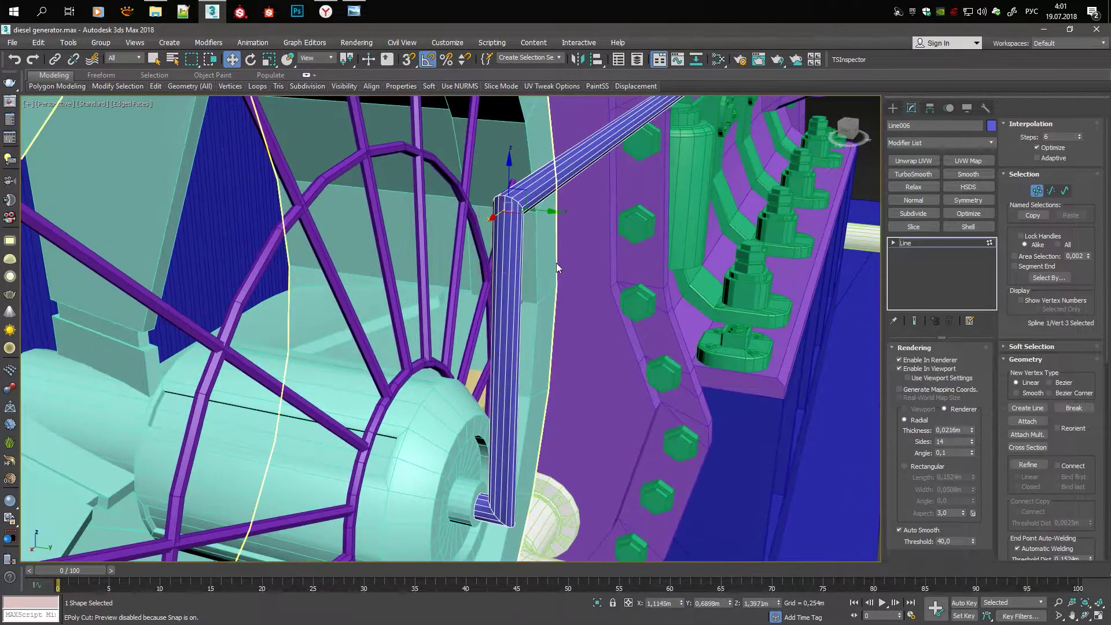
{"action": "scroll", "coordinate": [1026, 460], "scroll_direction": "down", "scroll_amount": 2}
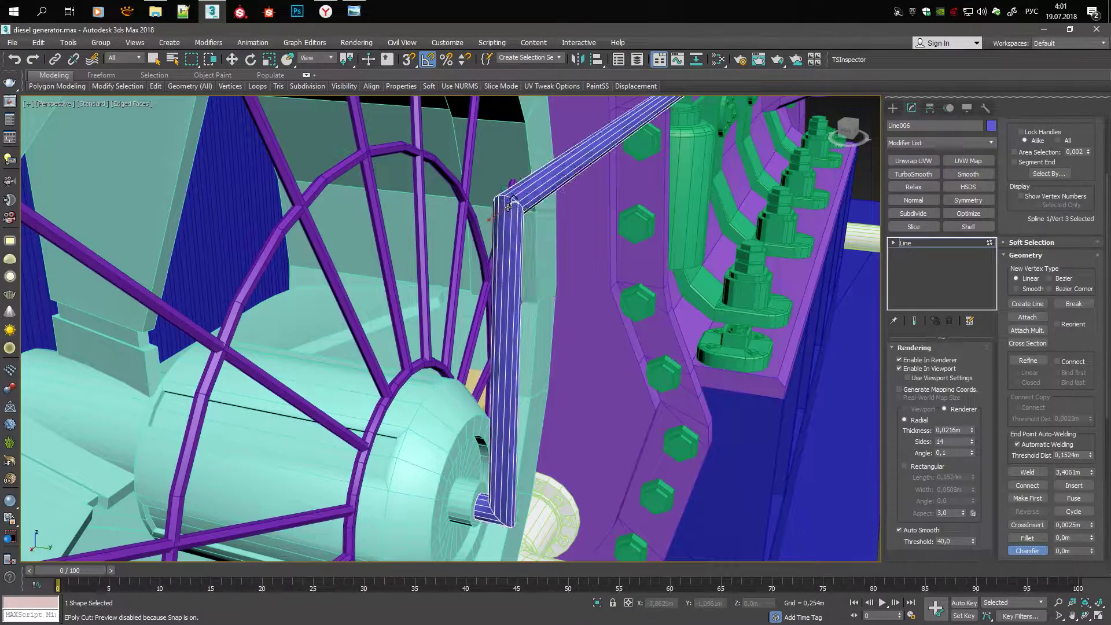
{"action": "left_click_drag", "start_coordinate": [515, 203], "coordinate": [503, 262]}
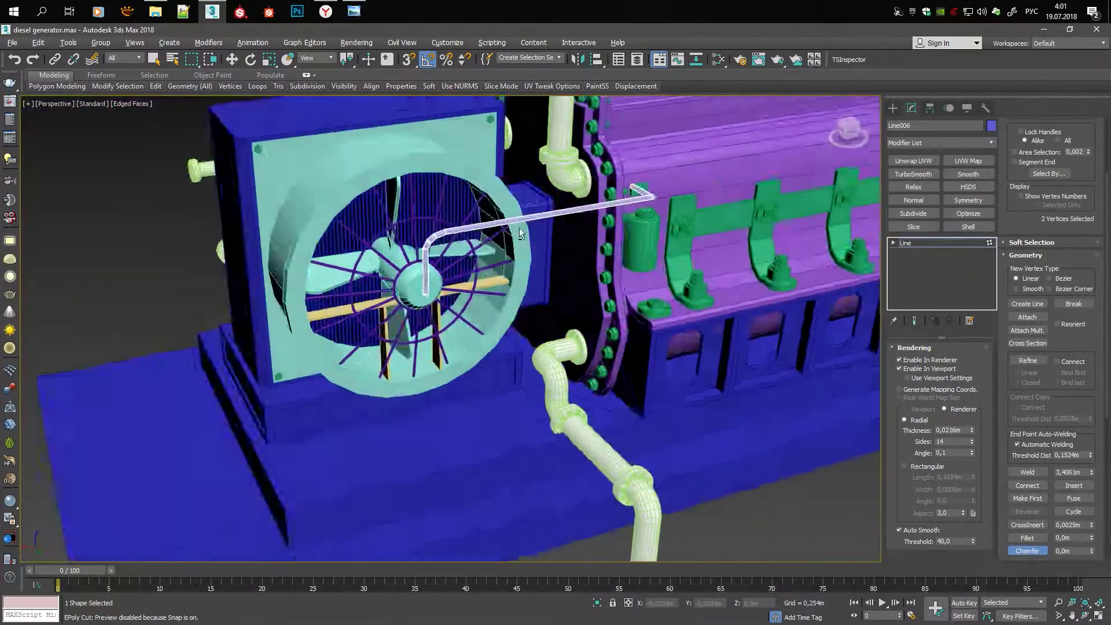
Orbit around the fan, engine block and generator to check the rounded cable bends
{"action": "middle_click_drag", "start_coordinate": [507, 252], "coordinate": [719, 246], "text": "alt"}
{"action": "scroll", "coordinate": [719, 246], "scroll_direction": "up", "scroll_amount": 5}
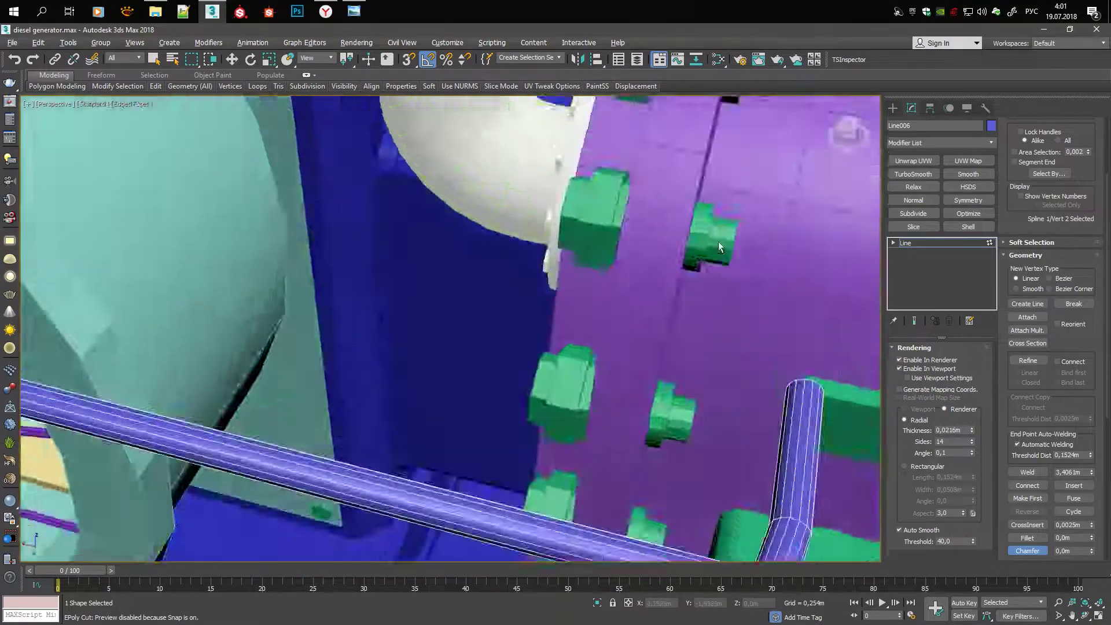
{"action": "scroll", "coordinate": [591, 325], "scroll_direction": "down", "scroll_amount": 5}
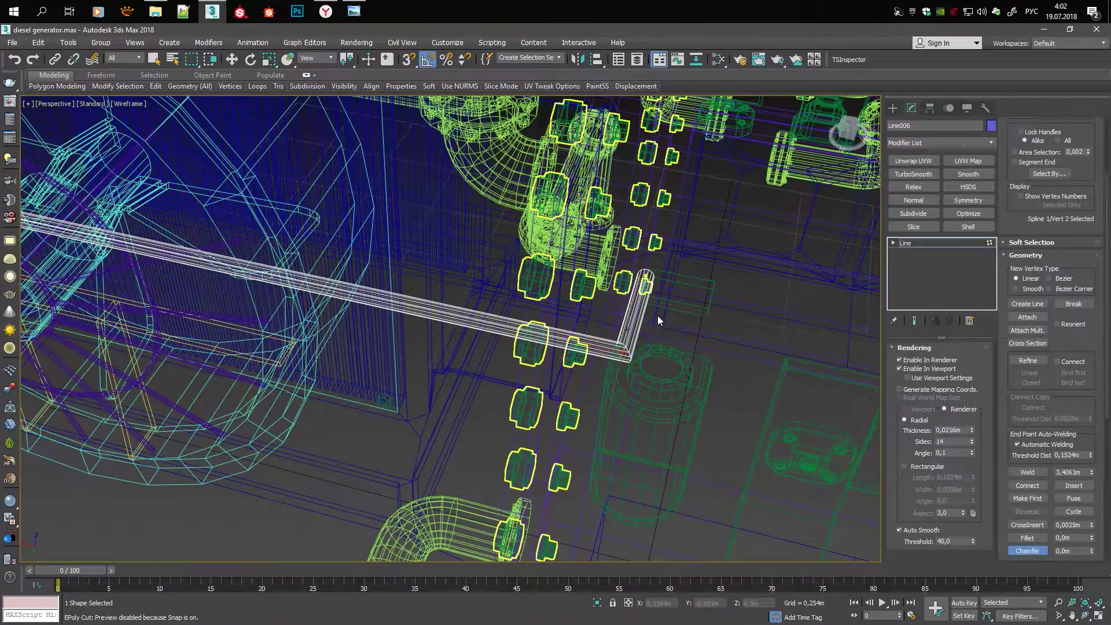
{"action": "middle_click_drag", "start_coordinate": [658, 320], "coordinate": [552, 361], "text": "alt"}
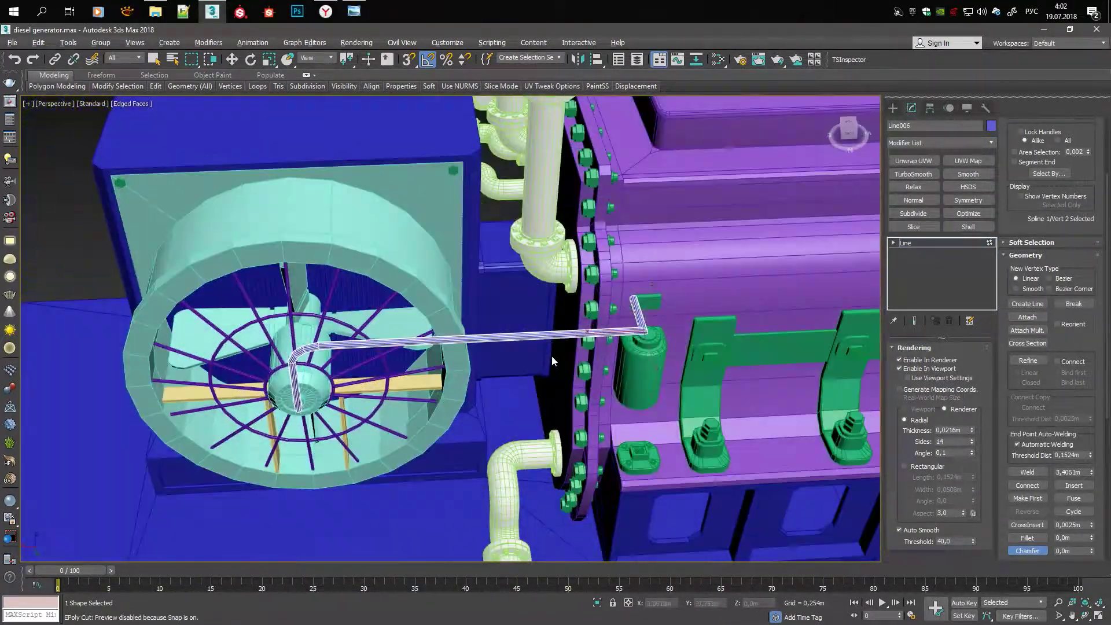
{"action": "scroll", "coordinate": [634, 278], "scroll_direction": "up", "scroll_amount": 5}
{"action": "scroll", "coordinate": [605, 282], "scroll_direction": "down", "scroll_amount": 5}
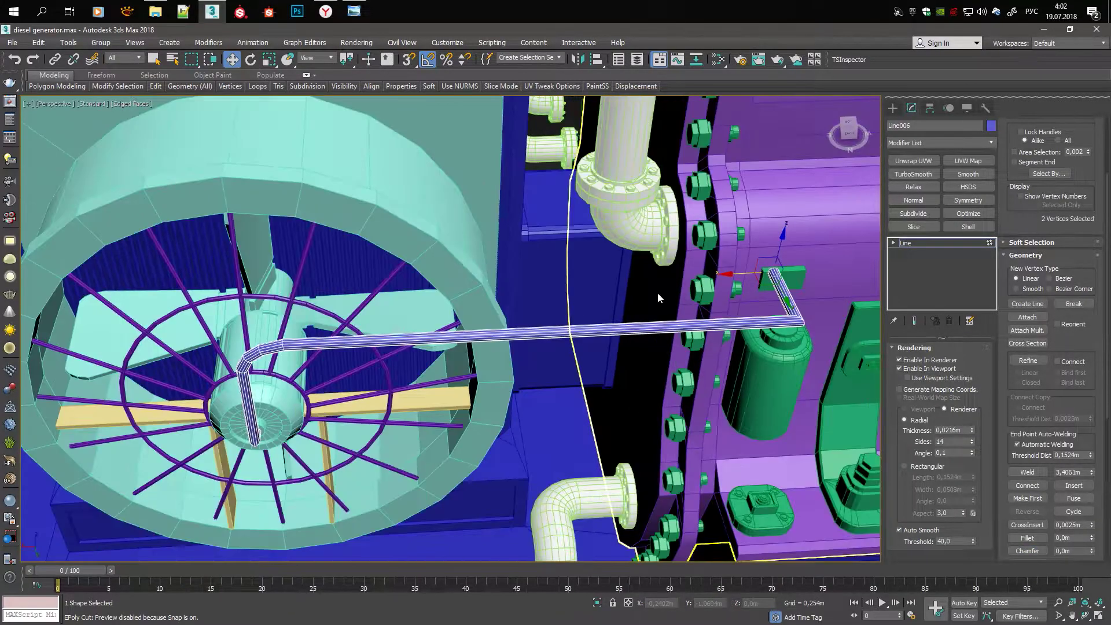
{"action": "mouse_move", "coordinate": [605, 282]}
{"action": "middle_mouse_down", "text": "alt"}
{"action": "mouse_move", "coordinate": [678, 256]}
{"action": "mouse_move", "coordinate": [448, 186]}
{"action": "mouse_move", "coordinate": [354, 328]}
{"action": "mouse_move", "coordinate": [405, 359]}
{"action": "middle_mouse_up", "text": "alt"}
{"action": "scroll", "coordinate": [678, 256], "scroll_direction": "up", "scroll_amount": 3}
{"action": "scroll", "coordinate": [678, 268], "scroll_direction": "down", "scroll_amount": 5}
{"action": "scroll", "coordinate": [449, 187], "scroll_direction": "up", "scroll_amount": 5}
{"action": "scroll", "coordinate": [448, 186], "scroll_direction": "down", "scroll_amount": 5}
{"action": "scroll", "coordinate": [354, 327], "scroll_direction": "up", "scroll_amount": 2}
{"action": "scroll", "coordinate": [354, 327], "scroll_direction": "down", "scroll_amount": 5}
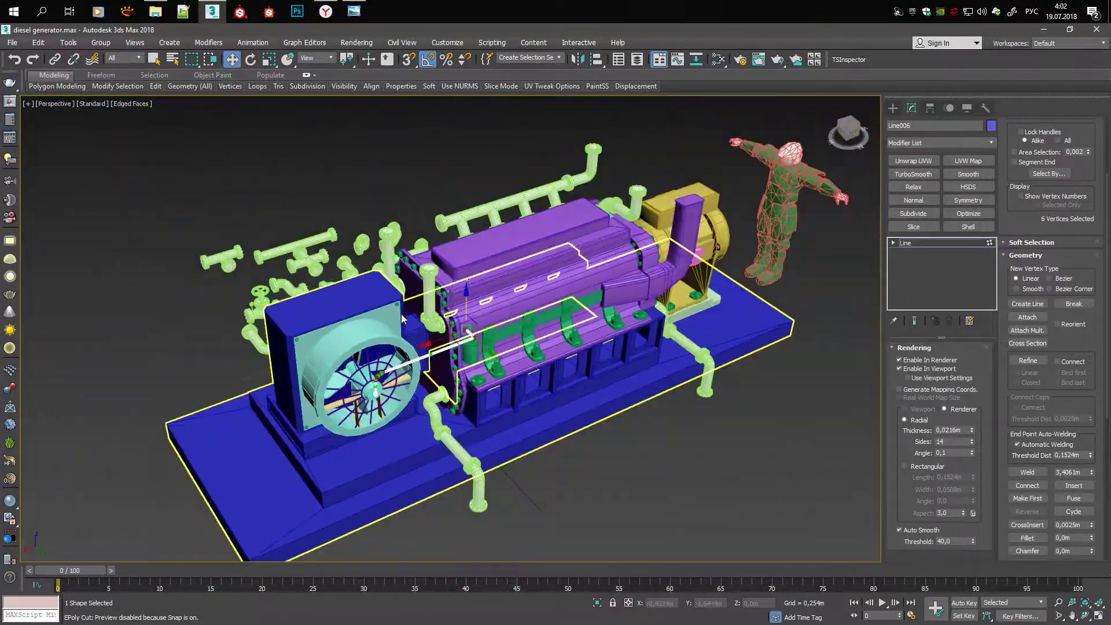
{"action": "scroll", "coordinate": [405, 358], "scroll_direction": "up", "scroll_amount": 4}
{"action": "scroll", "coordinate": [440, 394], "scroll_direction": "up", "scroll_amount": 3}
{"action": "scroll", "coordinate": [441, 394], "scroll_direction": "down", "scroll_amount": 4}
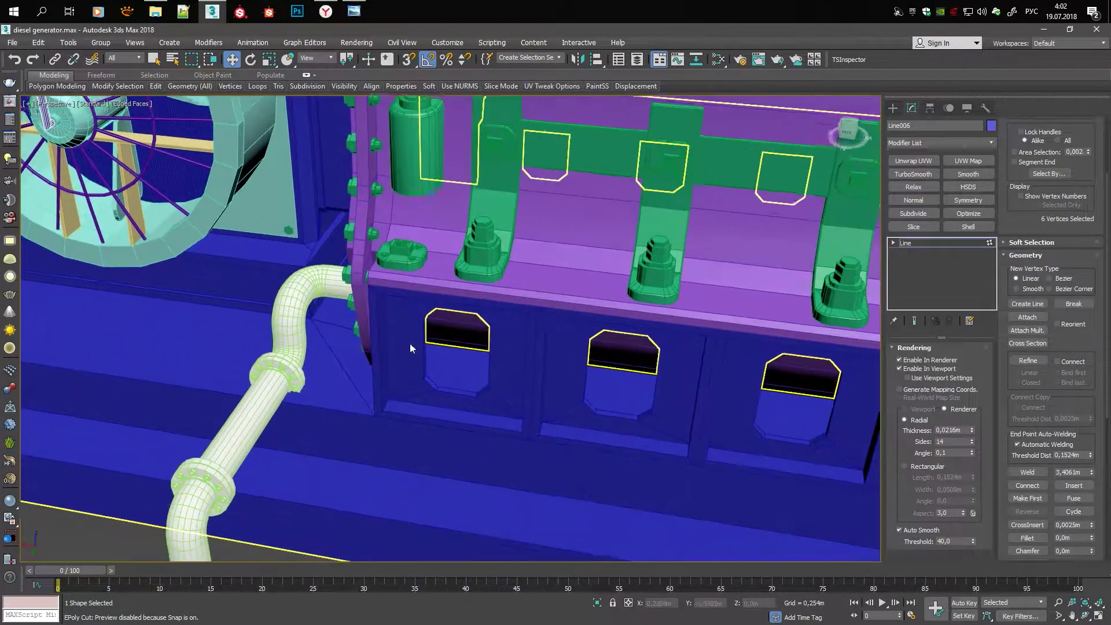
{"action": "middle_click_drag", "start_coordinate": [402, 476], "coordinate": [385, 331], "text": "alt"}
{"action": "middle_click_drag", "start_coordinate": [440, 276], "coordinate": [441, 256], "text": "alt"}
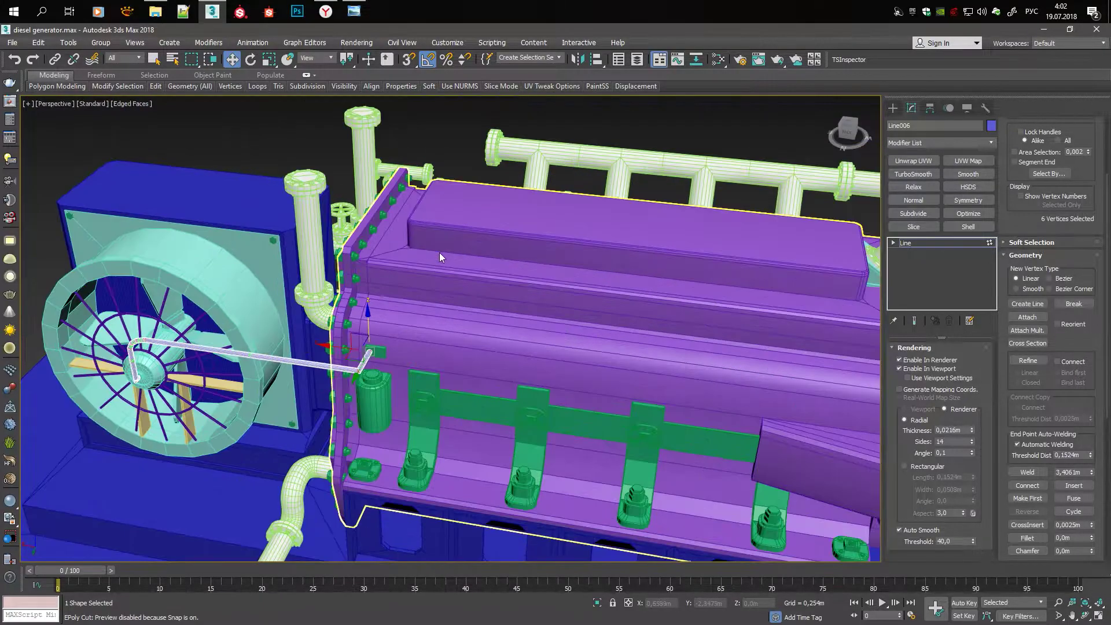
{"action": "scroll", "coordinate": [571, 304], "scroll_direction": "up", "scroll_amount": 2}
{"action": "scroll", "coordinate": [369, 309], "scroll_direction": "up", "scroll_amount": 3}
{"action": "scroll", "coordinate": [575, 428], "scroll_direction": "down", "scroll_amount": 5}
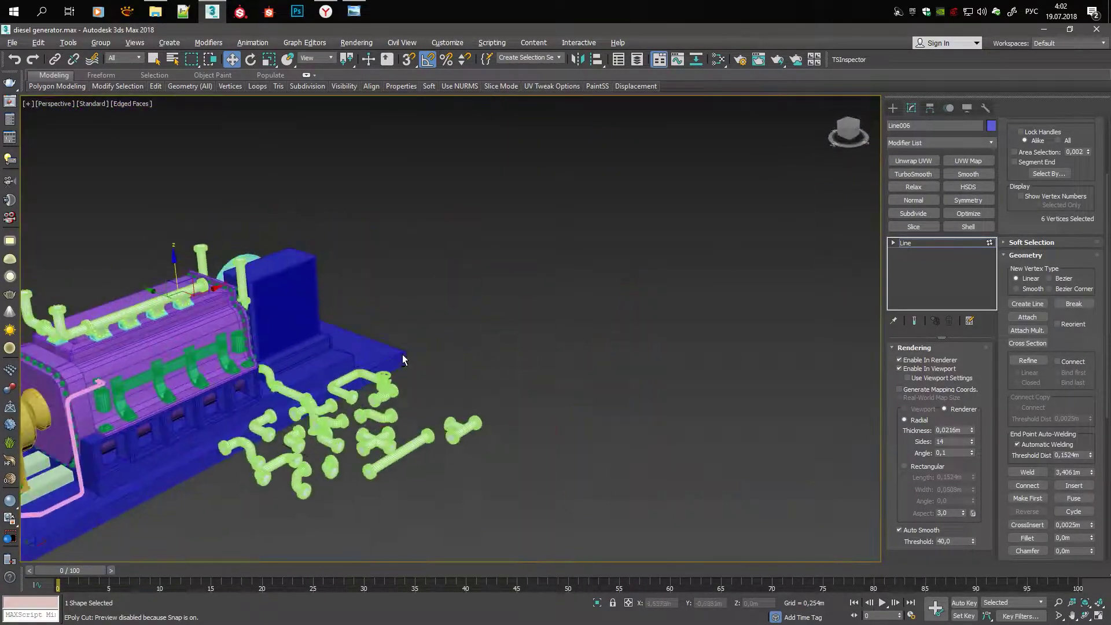
{"action": "mouse_move", "coordinate": [574, 427]}
{"action": "middle_mouse_down", "text": "alt"}
{"action": "mouse_move", "coordinate": [440, 370]}
{"action": "mouse_move", "coordinate": [421, 344]}
{"action": "middle_mouse_up", "text": "alt"}
{"action": "scroll", "coordinate": [420, 344], "scroll_direction": "up", "scroll_amount": 5}
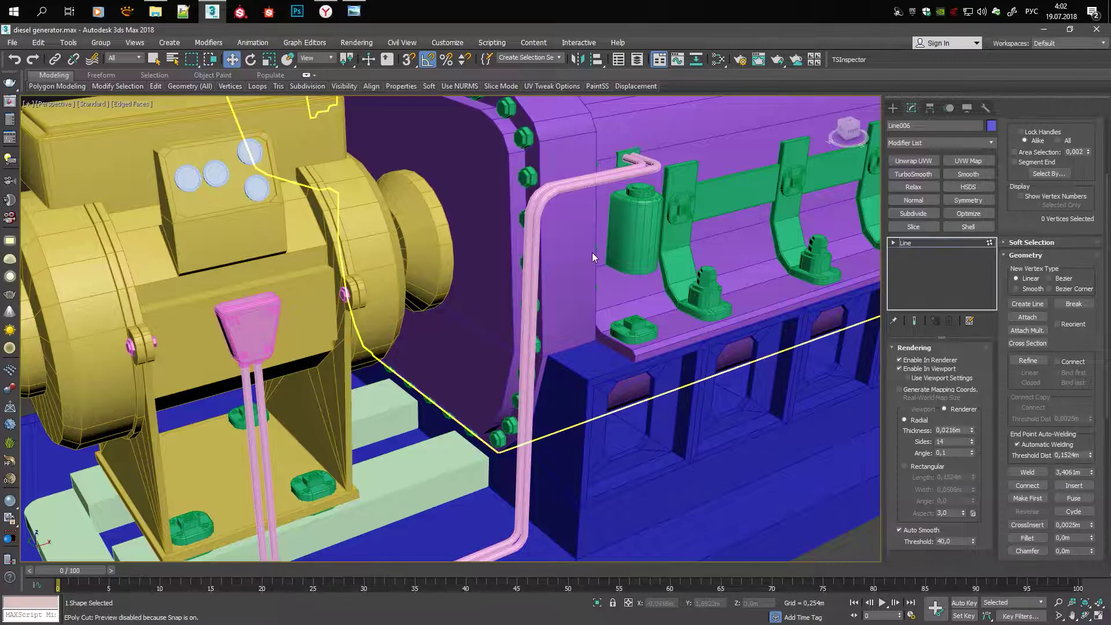
{"action": "scroll", "coordinate": [595, 257], "scroll_direction": "up", "scroll_amount": 3}
Create a small Standard Primitive box on the purple engine end cover beside the bolts
{"action": "left_click", "coordinate": [892, 107]}
{"action": "key", "text": "F4"}
{"action": "key", "text": "s"}
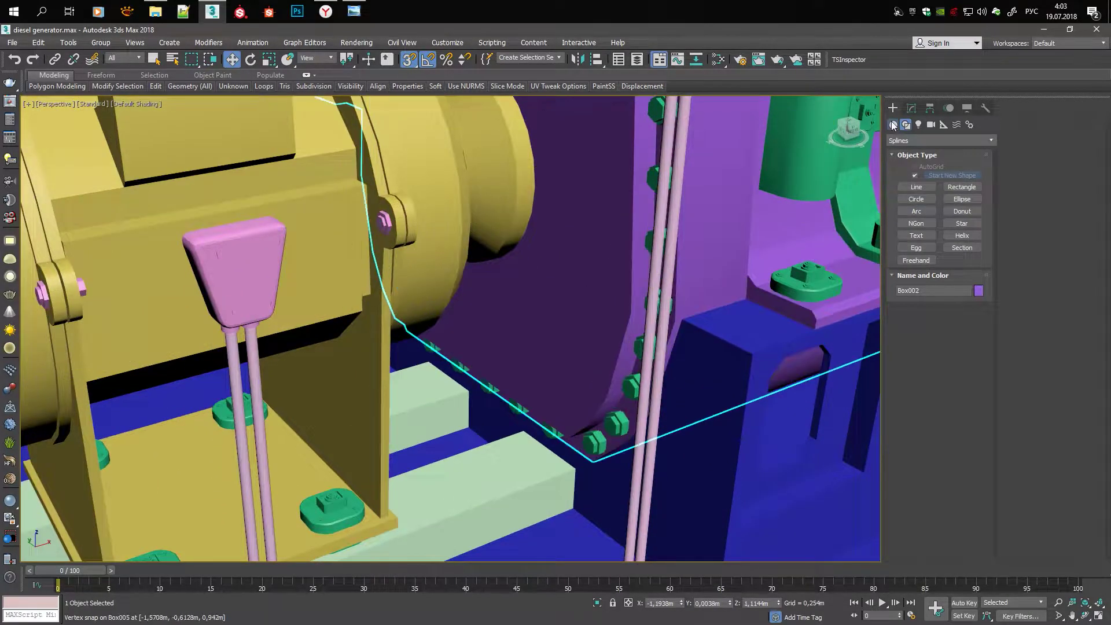
{"action": "left_click", "coordinate": [893, 125]}
{"action": "left_click", "coordinate": [916, 178]}
{"action": "left_click", "coordinate": [648, 315]}
{"action": "key", "text": "s"}
{"action": "key", "text": "w"}
{"action": "middle_click_drag", "start_coordinate": [648, 314], "coordinate": [625, 267], "text": "alt"}
{"action": "scroll", "coordinate": [626, 267], "scroll_direction": "up", "scroll_amount": 5}
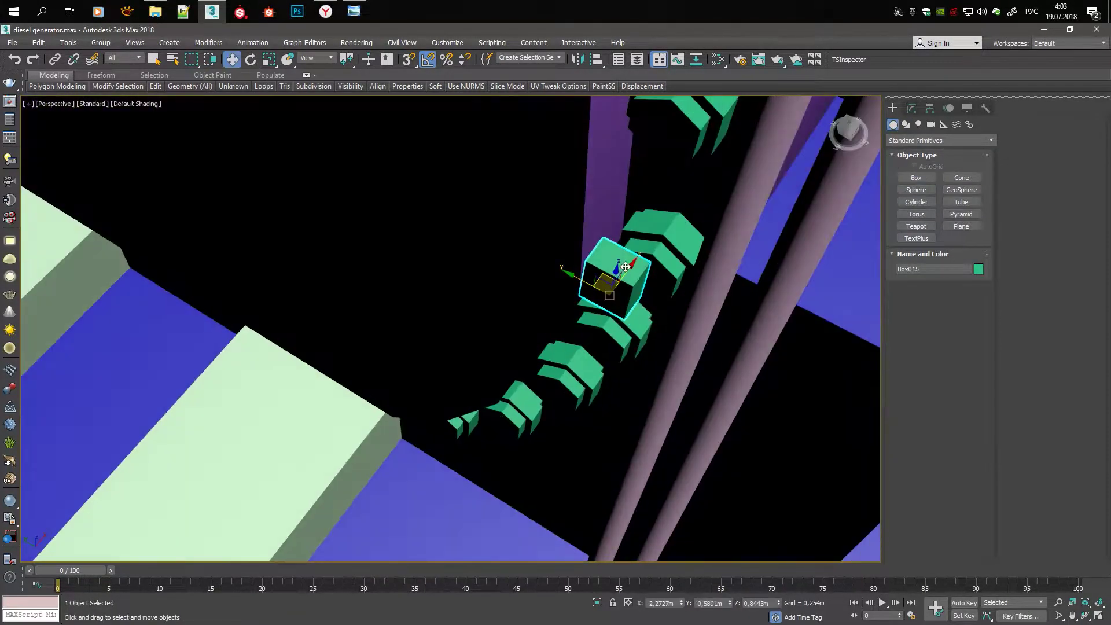
{"action": "scroll", "coordinate": [576, 276], "scroll_direction": "down", "scroll_amount": 3}
{"action": "key", "text": "s"}
{"action": "middle_click_drag", "start_coordinate": [565, 310], "coordinate": [493, 258], "text": "alt"}
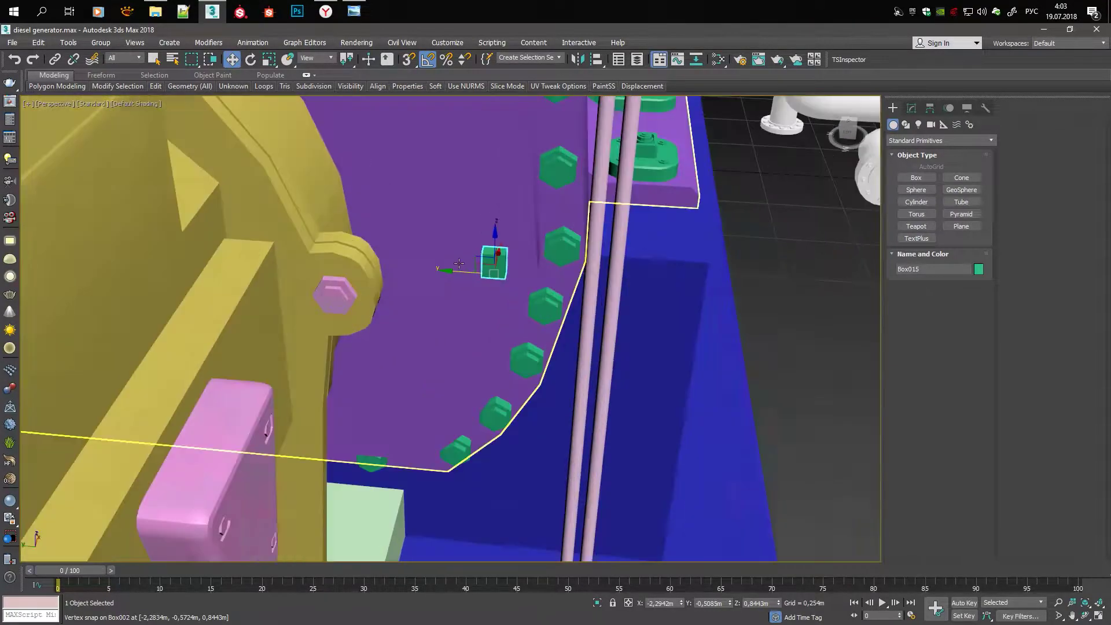
{"action": "scroll", "coordinate": [489, 243], "scroll_direction": "up", "scroll_amount": 2}
Convert Box015 to Editable Poly and select its front face
{"action": "right_click", "coordinate": [487, 241]}
{"action": "left_click", "coordinate": [643, 377]}
{"action": "key", "text": "alt+c"}
{"action": "key", "text": "4"}
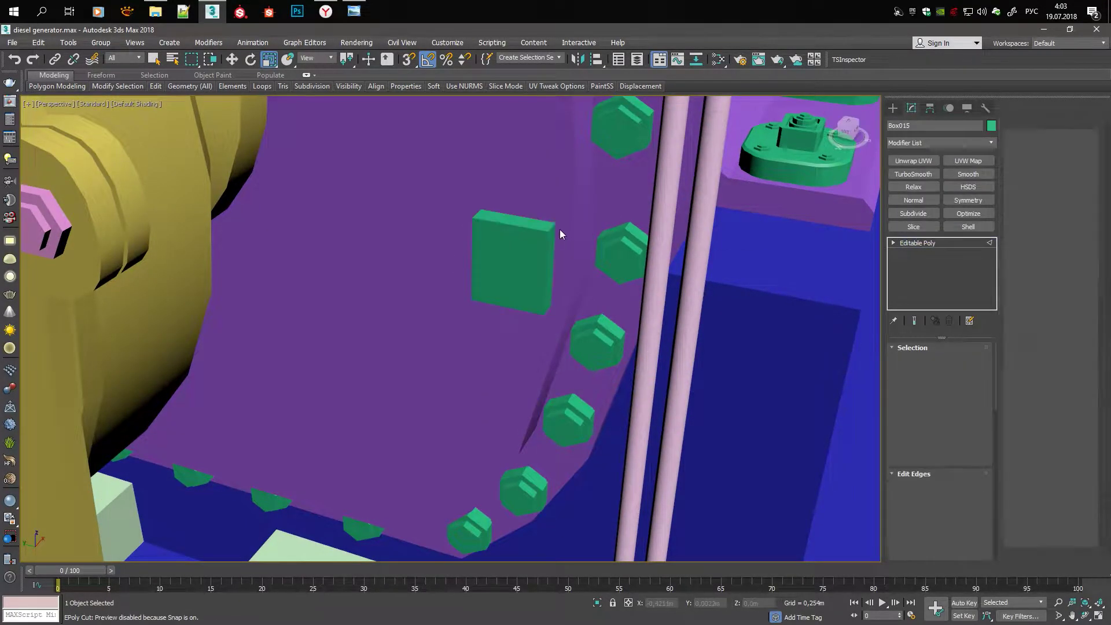
{"action": "left_click", "coordinate": [524, 250]}
{"action": "key", "text": "w"}
{"action": "scroll", "coordinate": [531, 249], "scroll_direction": "up", "scroll_amount": 2}
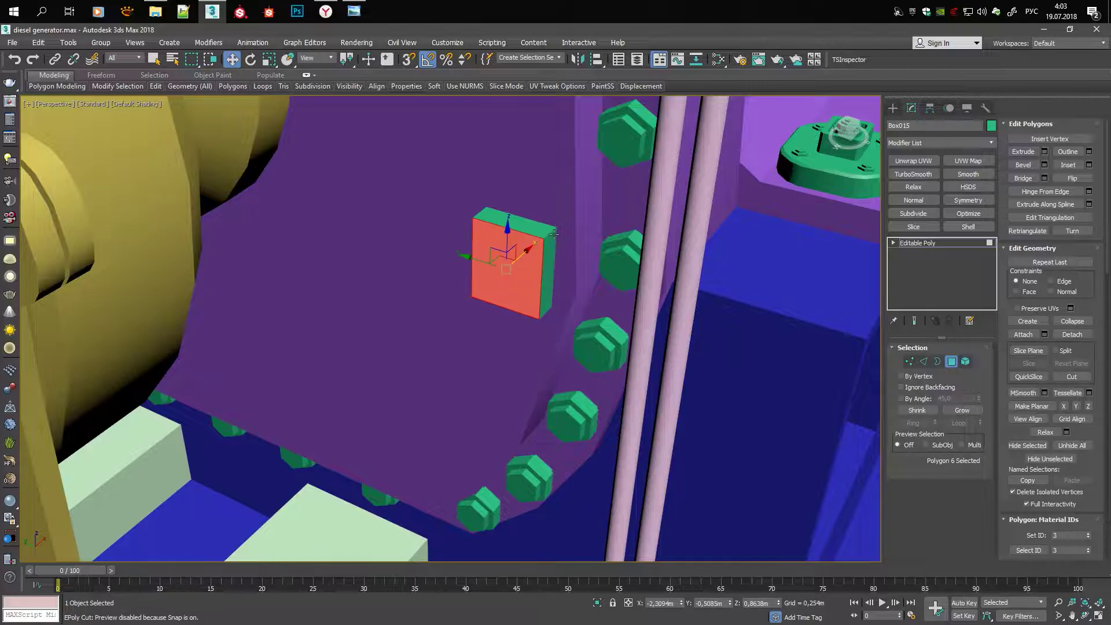
Select the box edges and chamfer them so the corners are softly rounded
{"action": "key", "text": "2"}
{"action": "left_click", "coordinate": [550, 232]}
{"action": "middle_click_drag", "start_coordinate": [550, 259], "coordinate": [527, 278], "text": "alt"}
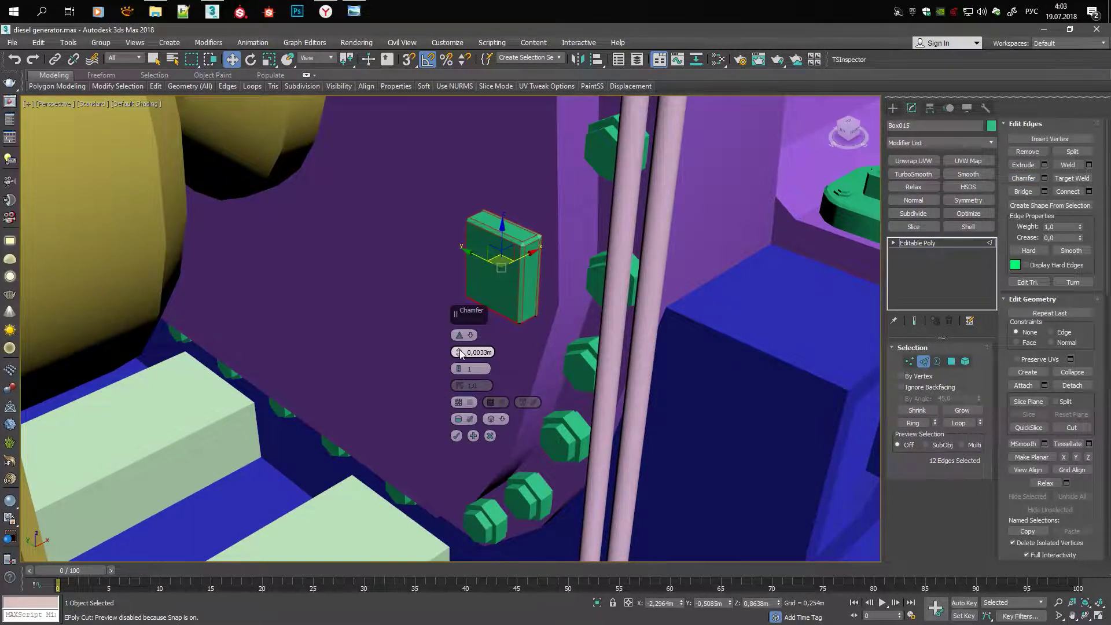
{"action": "scroll", "coordinate": [492, 278], "scroll_direction": "up", "scroll_amount": 3}
{"action": "key", "text": "F3"}
{"action": "scroll", "coordinate": [531, 256], "scroll_direction": "up", "scroll_amount": 2}
{"action": "key", "text": "F3"}
{"action": "key", "text": "F3"}
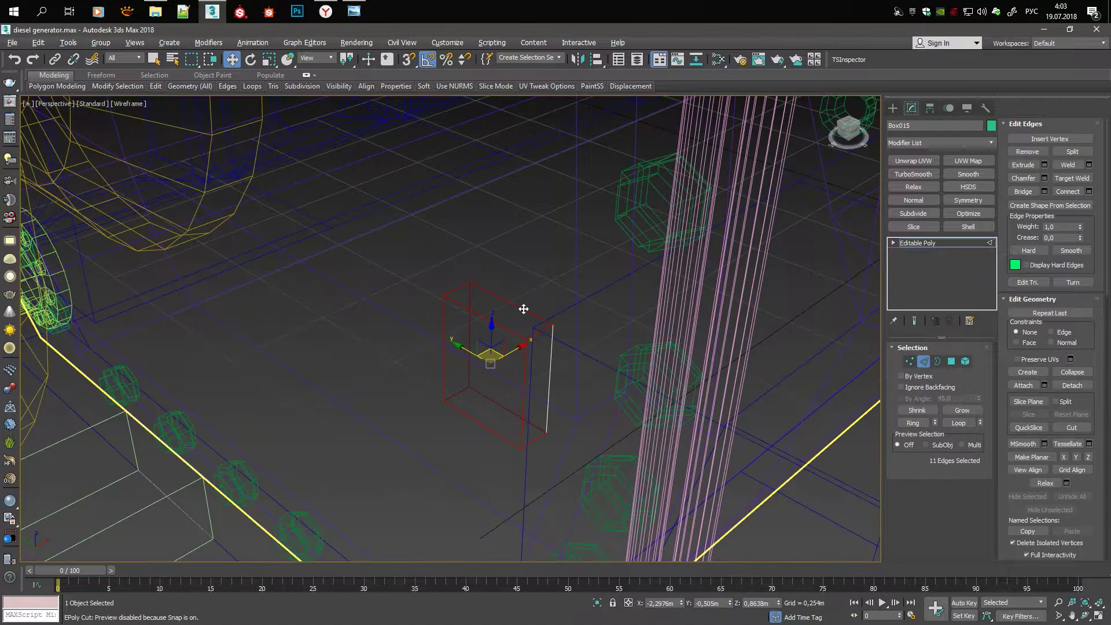
{"action": "key", "text": "F3"}
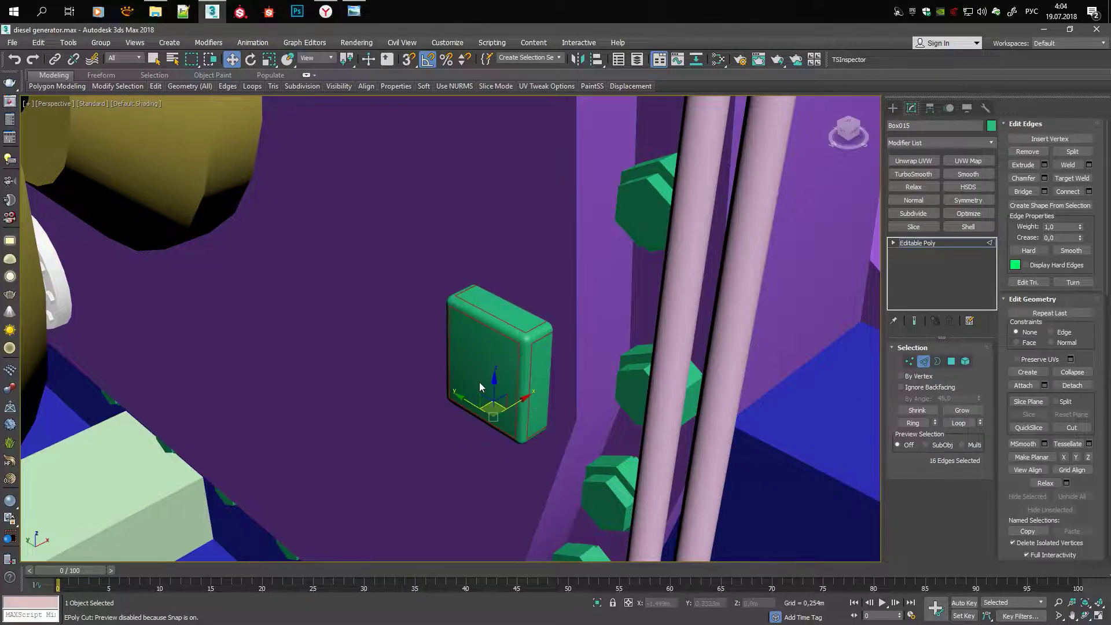
Switch Box015 to vertex level and zoom to inspect the chamfered edges
{"action": "scroll", "coordinate": [462, 358], "scroll_direction": "down", "scroll_amount": 3}
{"action": "key", "text": "1"}
{"action": "scroll", "coordinate": [521, 324], "scroll_direction": "down", "scroll_amount": 5}
{"action": "scroll", "coordinate": [491, 289], "scroll_direction": "up", "scroll_amount": 6}
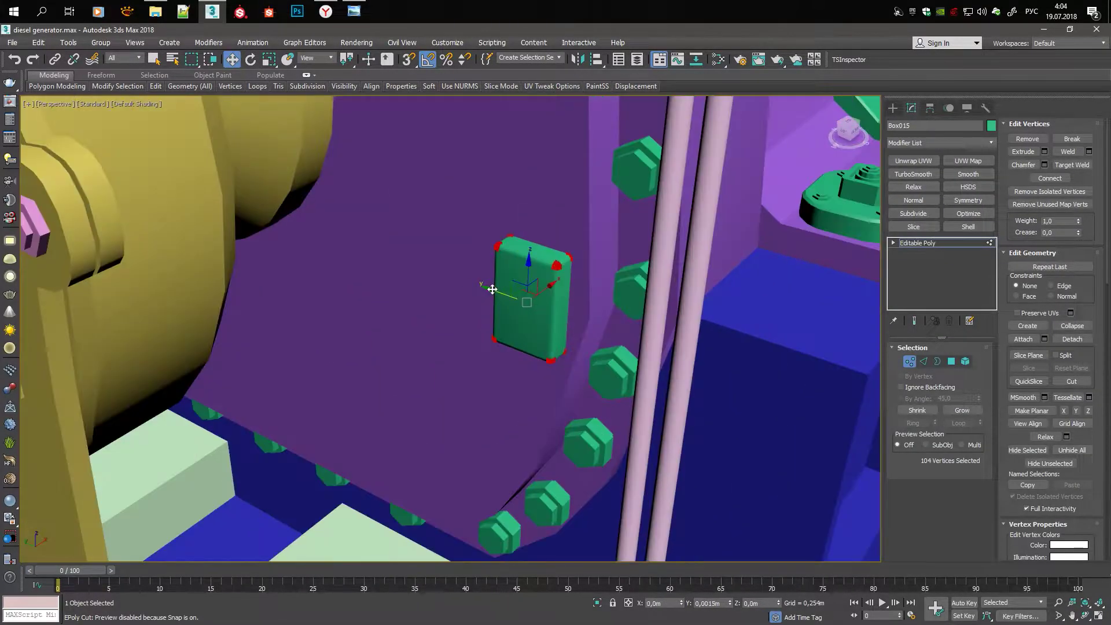
{"action": "scroll", "coordinate": [456, 271], "scroll_direction": "down", "scroll_amount": 3}
{"action": "scroll", "coordinate": [448, 273], "scroll_direction": "down", "scroll_amount": 6}
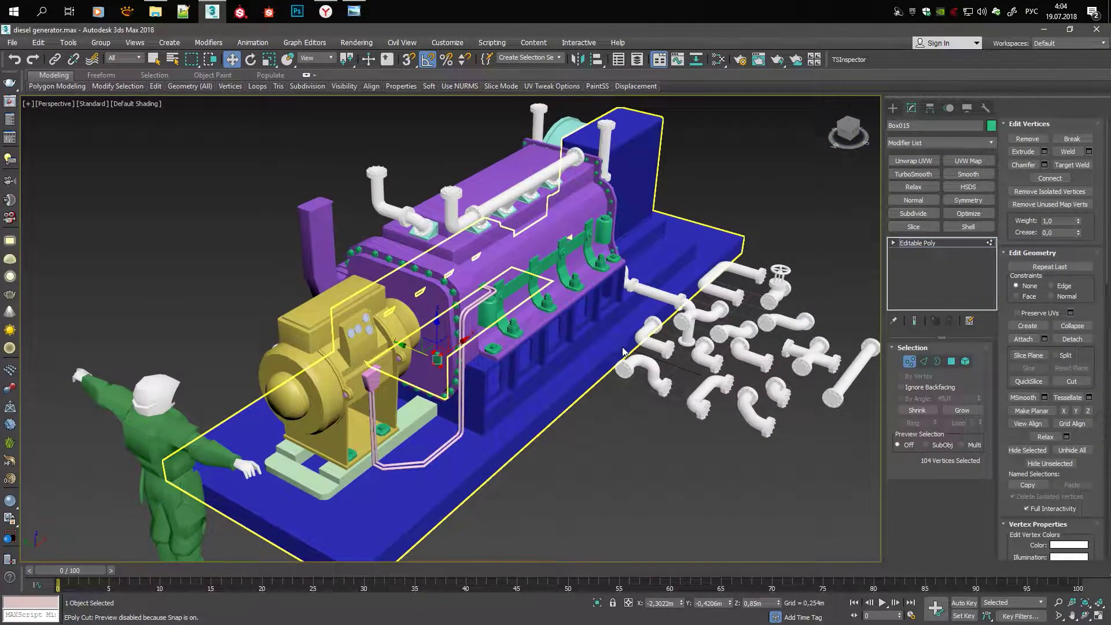
Select the whole rounded box element and uniformly scale it up into a larger terminal box
{"action": "scroll", "coordinate": [623, 351], "scroll_direction": "up", "scroll_amount": 5}
{"action": "scroll", "coordinate": [677, 265], "scroll_direction": "down", "scroll_amount": 6}
{"action": "mouse_move", "coordinate": [677, 265]}
{"action": "middle_mouse_down", "text": "alt"}
{"action": "mouse_move", "coordinate": [642, 329]}
{"action": "mouse_move", "coordinate": [514, 340]}
{"action": "middle_mouse_up", "text": "alt"}
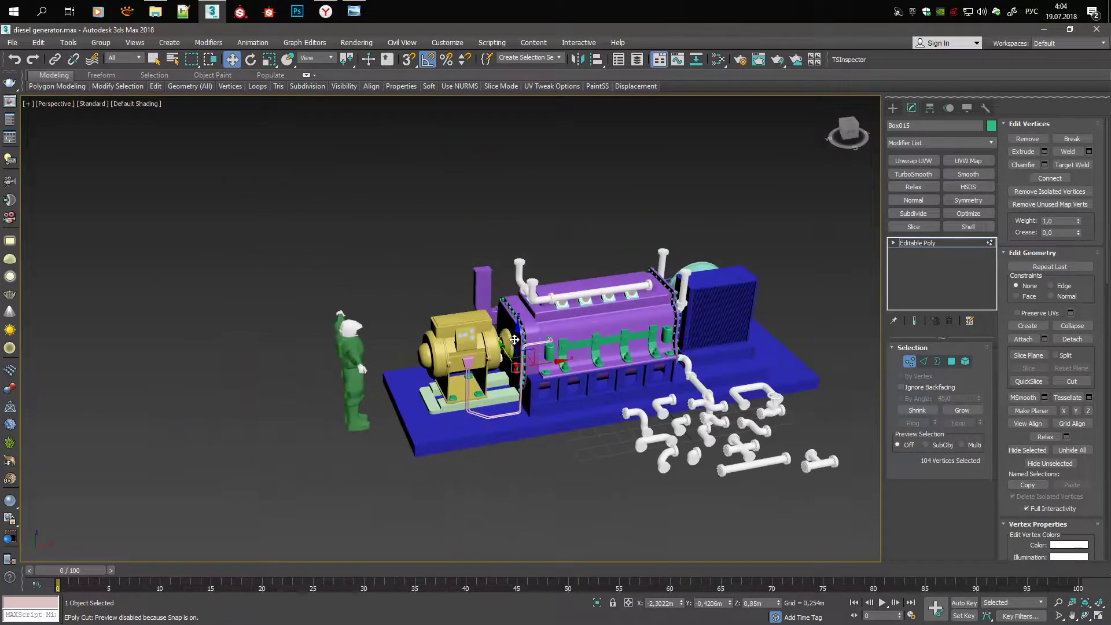
{"action": "scroll", "coordinate": [554, 336], "scroll_direction": "up", "scroll_amount": 2}
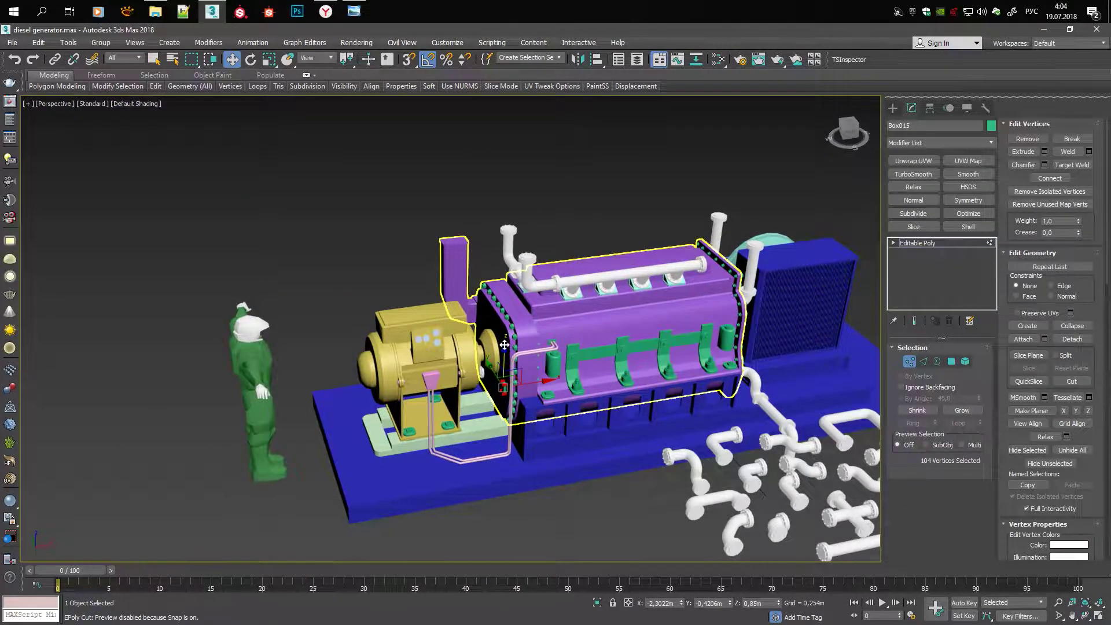
{"action": "scroll", "coordinate": [562, 343], "scroll_direction": "up", "scroll_amount": 5}
{"action": "middle_click_drag", "start_coordinate": [562, 343], "coordinate": [417, 327]}
{"action": "scroll", "coordinate": [435, 349], "scroll_direction": "up", "scroll_amount": 5}
{"action": "scroll", "coordinate": [436, 349], "scroll_direction": "down", "scroll_amount": 4}
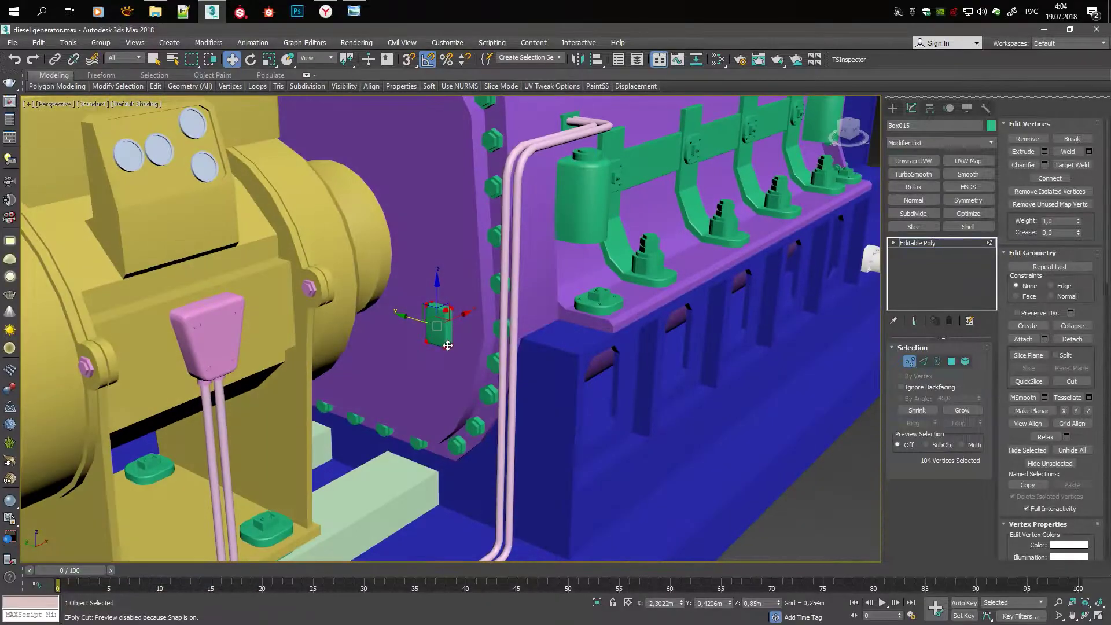
{"action": "scroll", "coordinate": [435, 336], "scroll_direction": "up", "scroll_amount": 3}
{"action": "key", "text": "e"}
{"action": "key", "text": "5"}
{"action": "key", "text": "r"}
{"action": "mouse_move", "coordinate": [473, 301]}
{"action": "middle_mouse_down", "text": "alt"}
{"action": "mouse_move", "coordinate": [474, 318]}
{"action": "mouse_move", "coordinate": [396, 350]}
{"action": "middle_mouse_up", "text": "alt"}
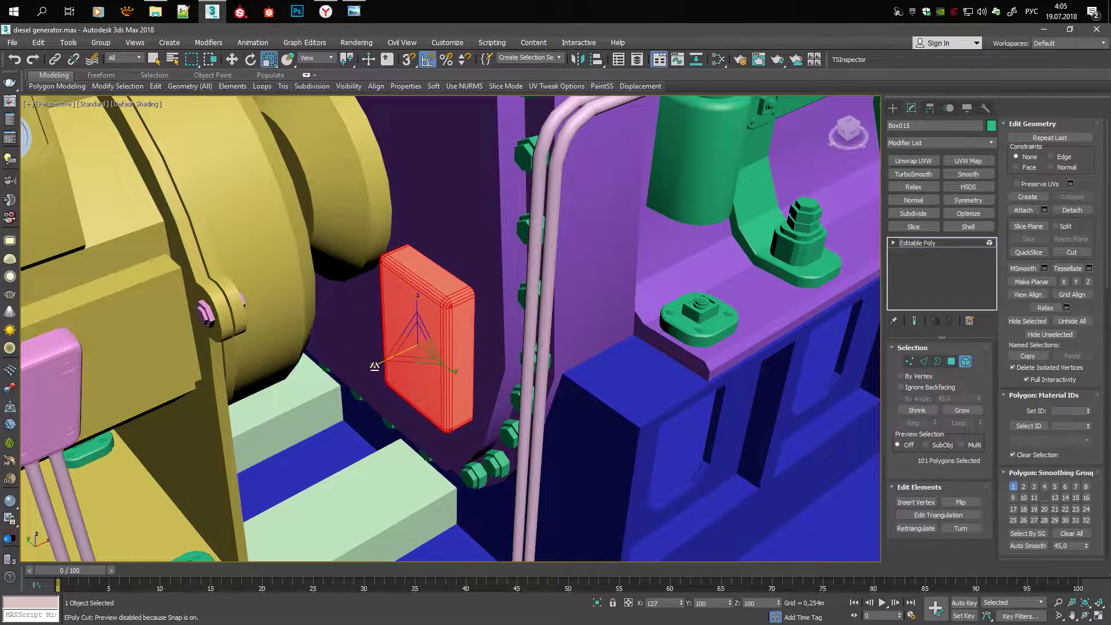
Orbit to the generator's opposite side and the radiator fan to review the enlarged box
{"action": "scroll", "coordinate": [374, 366], "scroll_direction": "up", "scroll_amount": 1}
{"action": "key", "text": "s"}
{"action": "scroll", "coordinate": [605, 426], "scroll_direction": "down", "scroll_amount": 5}
{"action": "scroll", "coordinate": [710, 464], "scroll_direction": "down", "scroll_amount": 2}
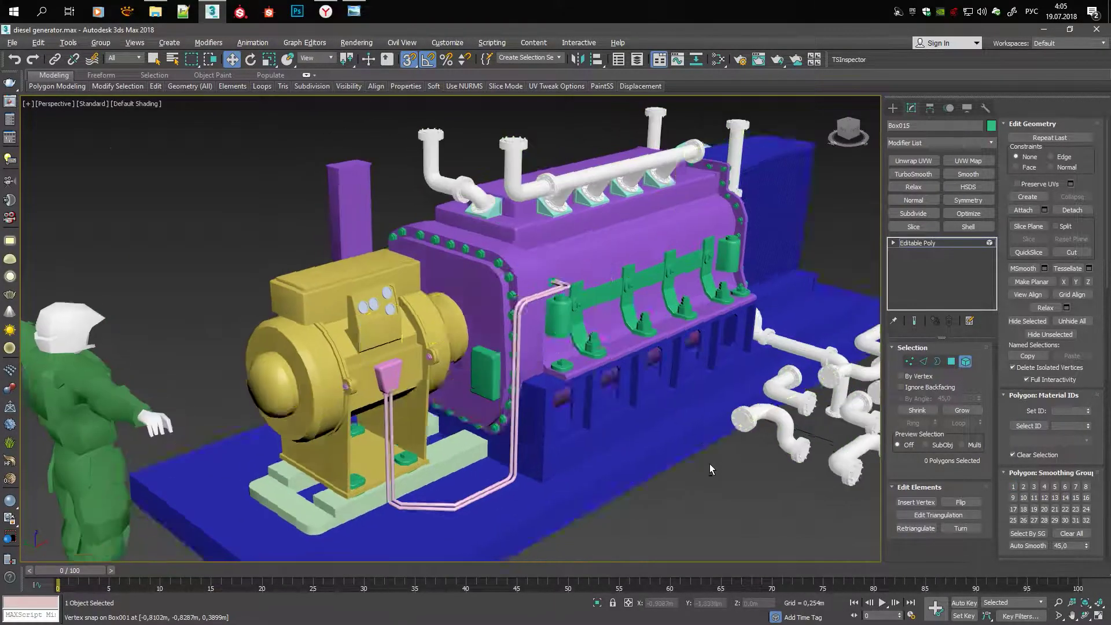
{"action": "mouse_move", "coordinate": [709, 464]}
{"action": "middle_mouse_down", "text": "alt"}
{"action": "mouse_move", "coordinate": [764, 471]}
{"action": "mouse_move", "coordinate": [367, 338]}
{"action": "mouse_move", "coordinate": [550, 358]}
{"action": "mouse_move", "coordinate": [372, 357]}
{"action": "middle_mouse_up", "text": "alt"}
{"action": "scroll", "coordinate": [303, 290], "scroll_direction": "up", "scroll_amount": 4}
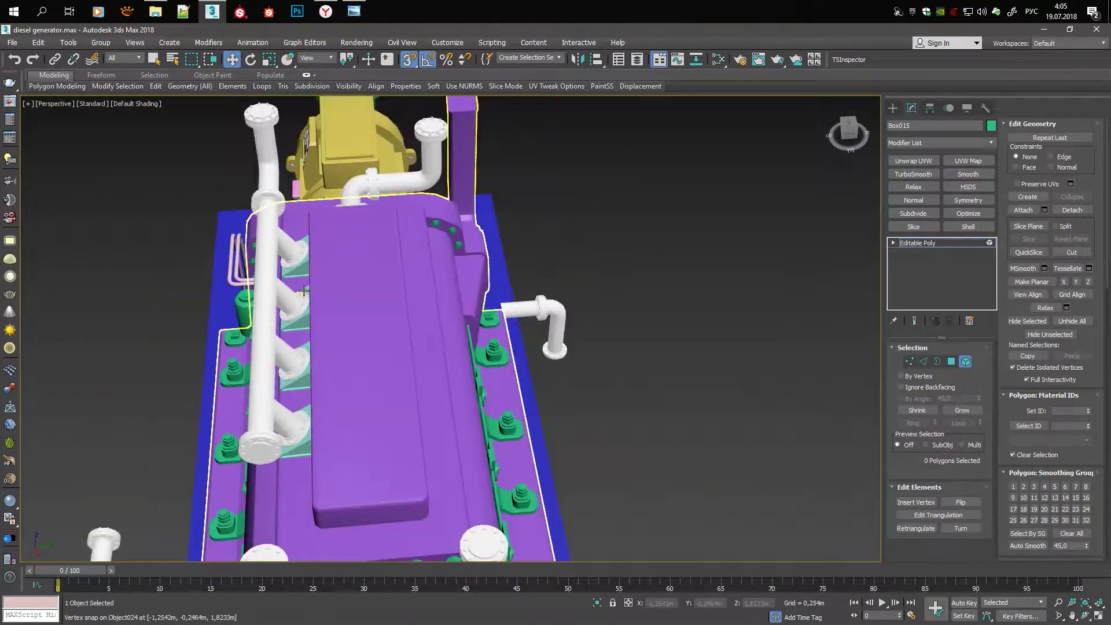
{"action": "scroll", "coordinate": [304, 290], "scroll_direction": "down", "scroll_amount": 4}
{"action": "mouse_move", "coordinate": [304, 291]}
{"action": "middle_mouse_down", "text": "alt"}
{"action": "mouse_move", "coordinate": [538, 314]}
{"action": "mouse_move", "coordinate": [339, 320]}
{"action": "mouse_move", "coordinate": [364, 290]}
{"action": "mouse_move", "coordinate": [382, 289]}
{"action": "middle_mouse_up", "text": "alt"}
Browse three more generator reference photos in Photo Viewer, then close the viewer
{"action": "key", "text": "alt+Tab"}
{"action": "key", "text": "Right"}
{"action": "key", "text": "Right"}
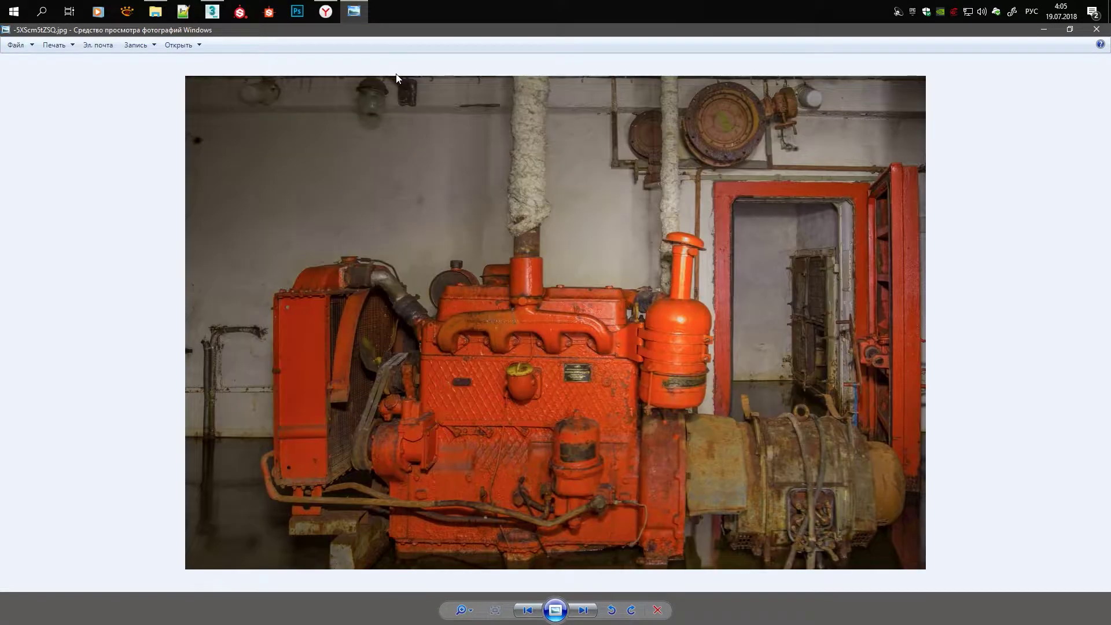
{"action": "key", "text": "Right"}
{"action": "key", "text": "Right"}
{"action": "key", "text": "Right"}
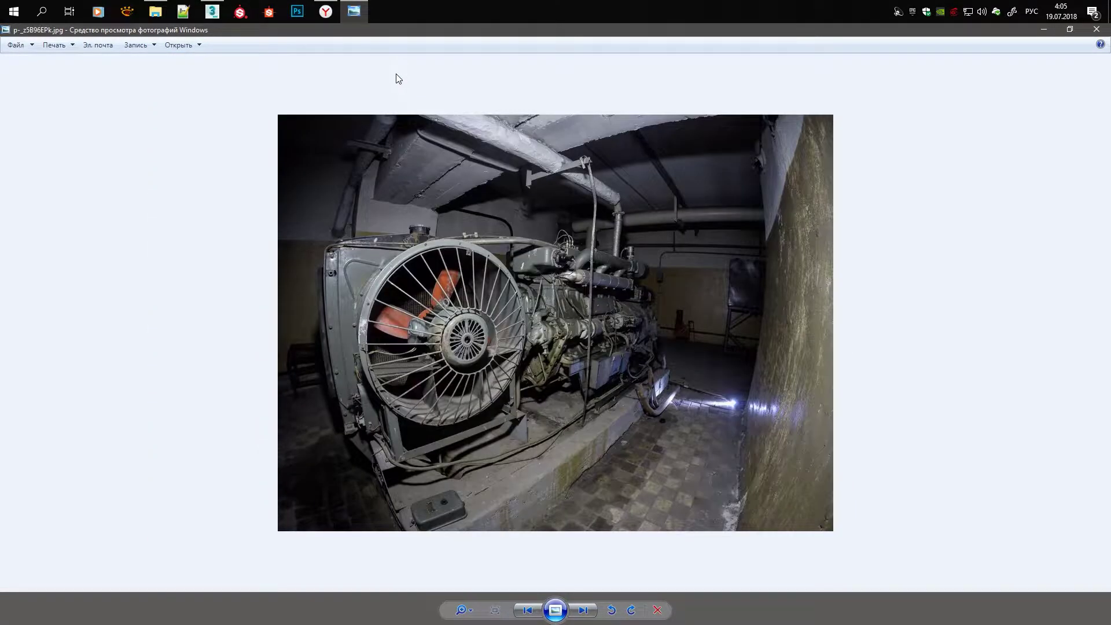
{"action": "key", "text": "Right"}
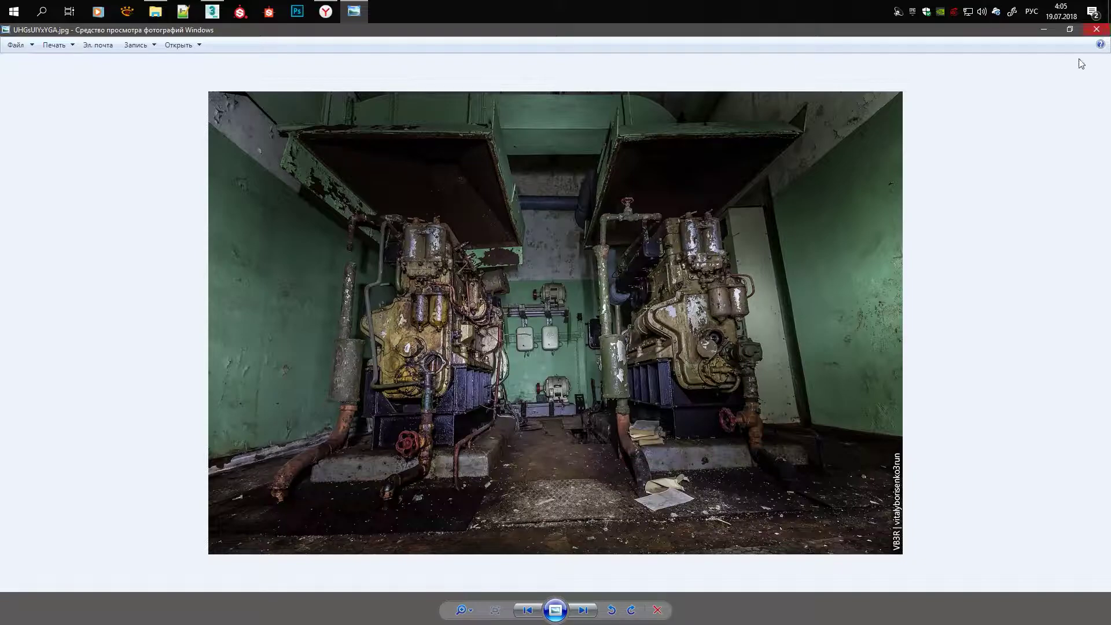
{"action": "left_click", "coordinate": [1070, 30]}
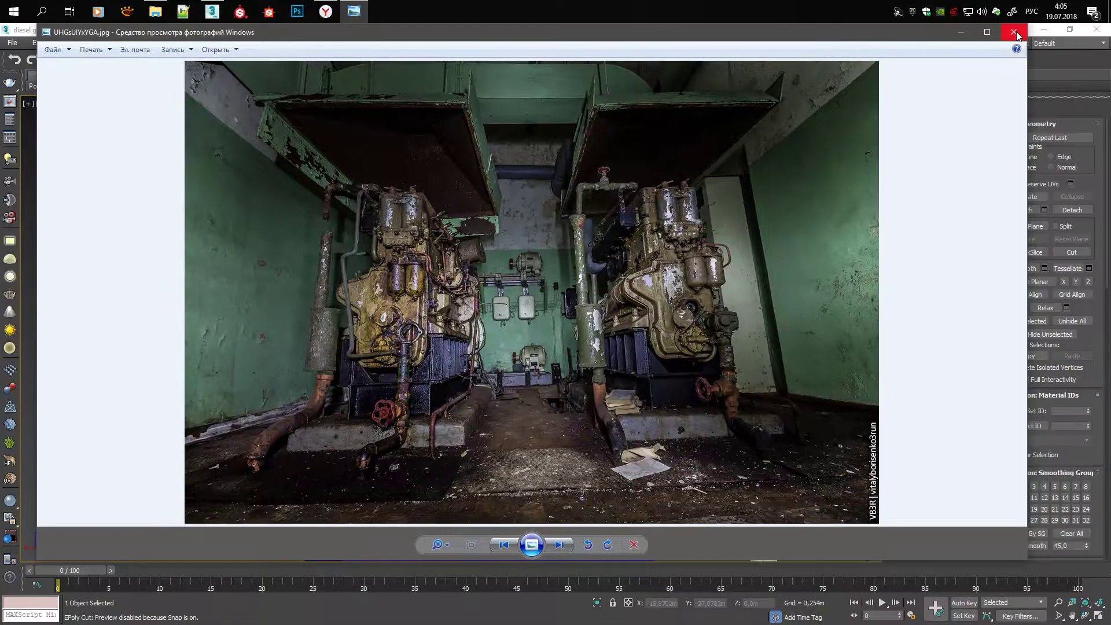
{"action": "left_click", "coordinate": [1017, 30]}
Delete Box001's top polygon and Shift-scale the open border inward into a rim
{"action": "left_click", "coordinate": [501, 293]}
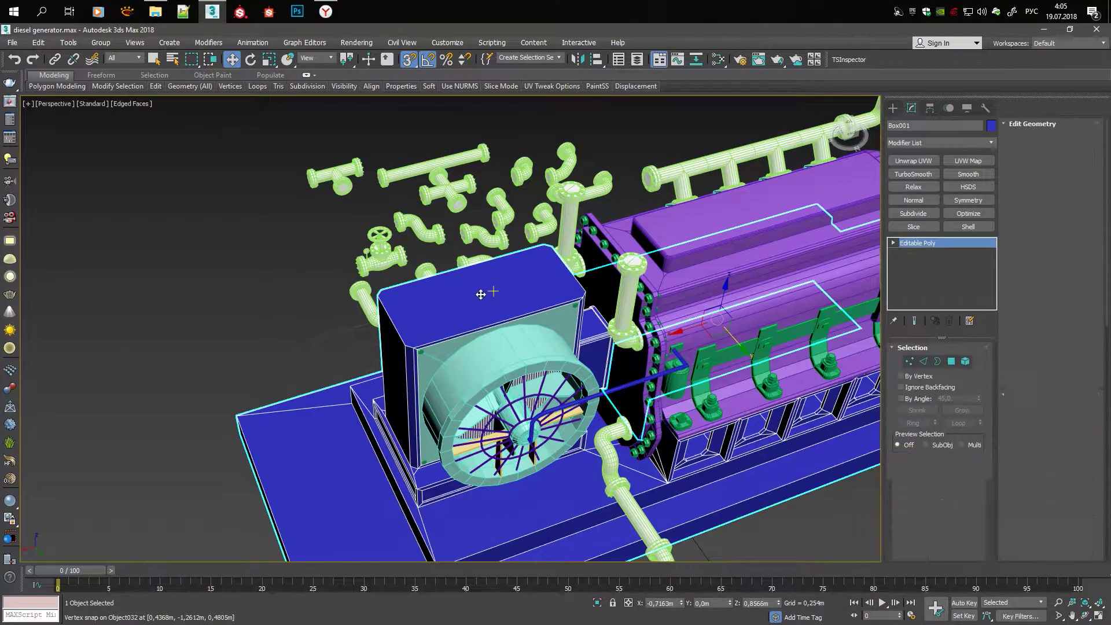
{"action": "scroll", "coordinate": [484, 266], "scroll_direction": "up", "scroll_amount": 3}
{"action": "key", "text": "Delete"}
{"action": "key", "text": "3"}
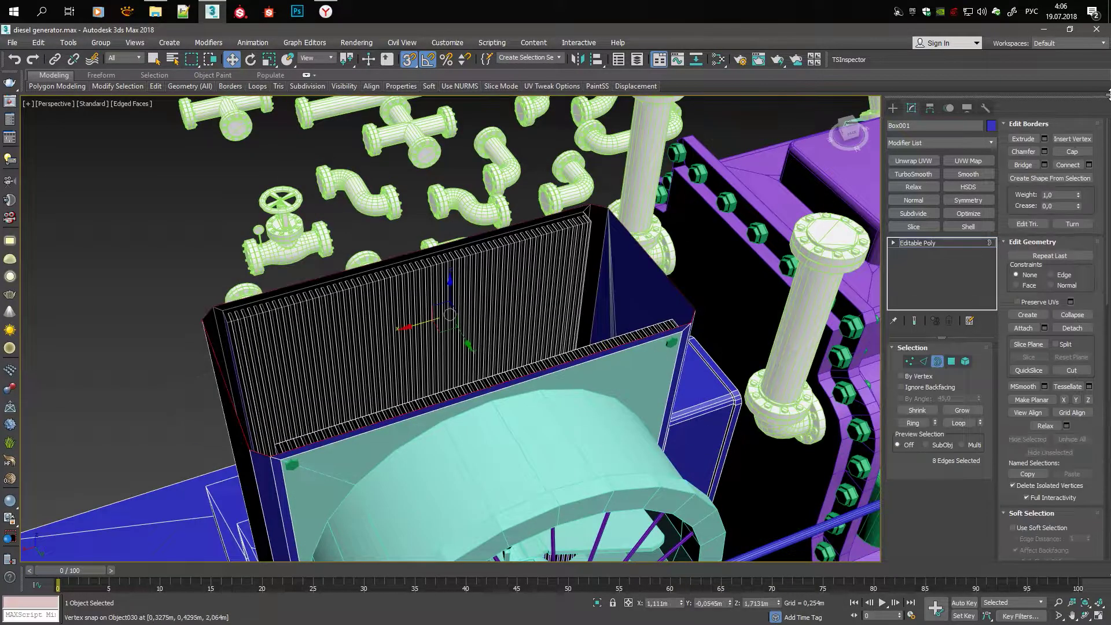
{"action": "middle_click_drag", "start_coordinate": [508, 270], "coordinate": [450, 285], "text": "alt"}
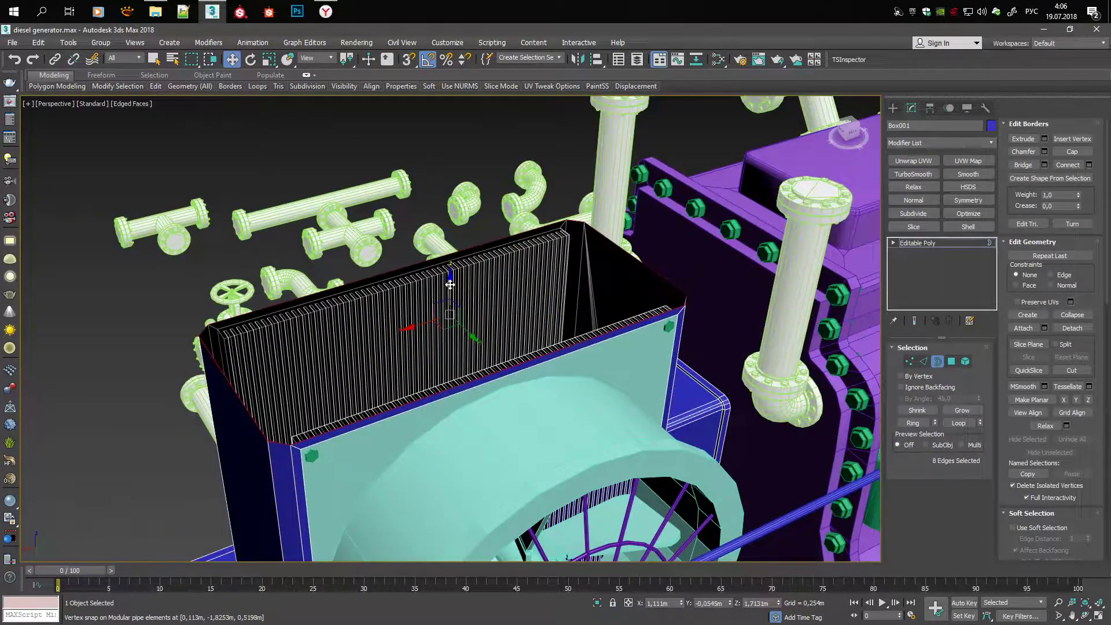
{"action": "key", "text": "r"}
{"action": "left_click_drag", "start_coordinate": [450, 285], "coordinate": [445, 292], "text": "shift"}
Adjust the rim corner and cap the open border
{"action": "key", "text": "1"}
{"action": "left_click", "coordinate": [321, 381]}
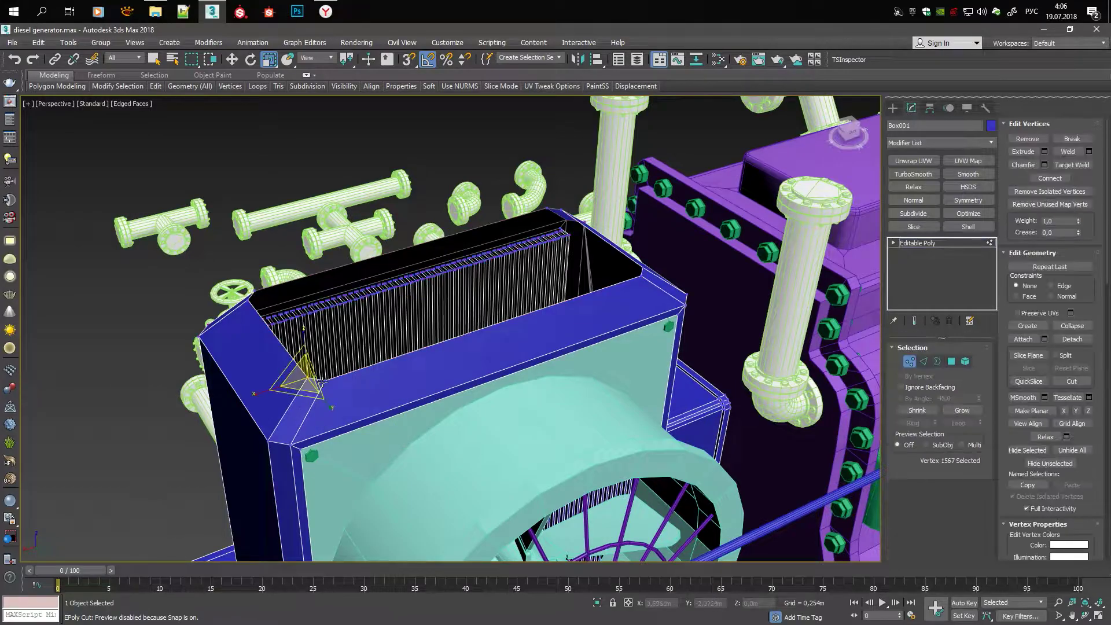
{"action": "middle_click_drag", "start_coordinate": [603, 296], "coordinate": [440, 360], "text": "alt"}
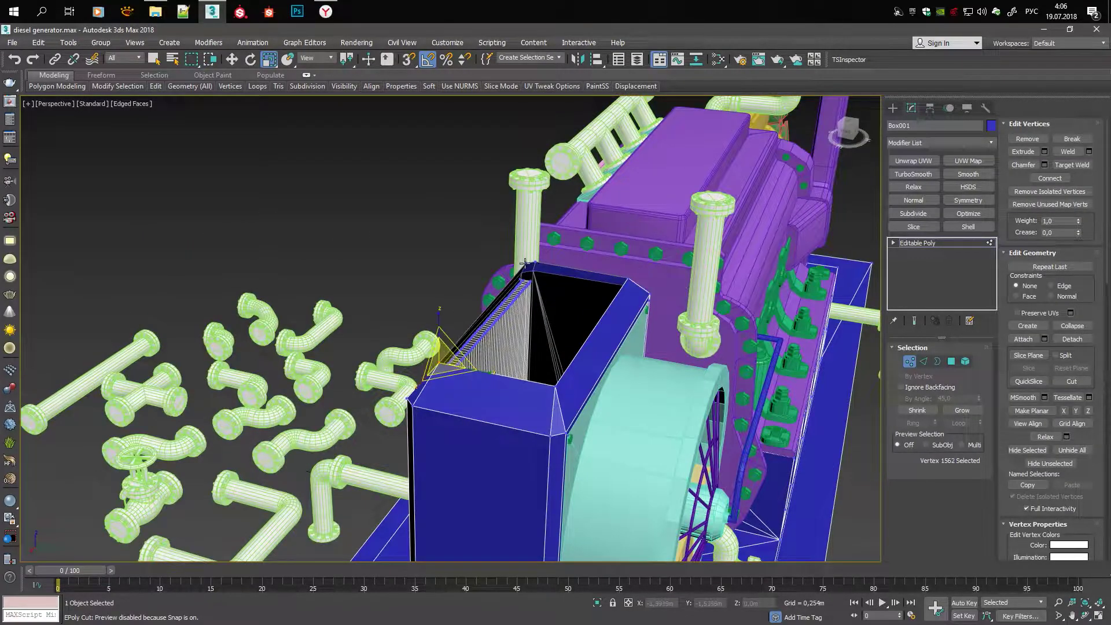
{"action": "key", "text": "3"}
{"action": "key", "text": "w"}
{"action": "mouse_move", "coordinate": [546, 257]}
{"action": "middle_mouse_down", "text": "alt"}
{"action": "mouse_move", "coordinate": [610, 277]}
{"action": "mouse_move", "coordinate": [642, 312]}
{"action": "middle_mouse_up", "text": "alt"}
{"action": "key", "text": "r"}
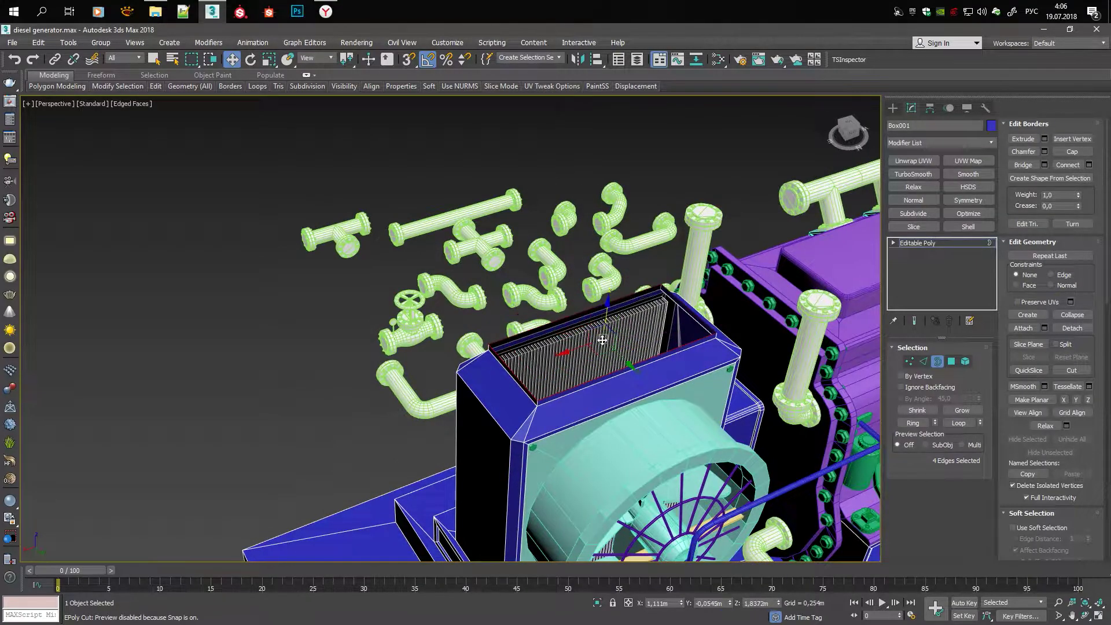
{"action": "key", "text": "alt+p"}
Inset the new top cap polygon and extrude it upward into a small duct
{"action": "key", "text": "z"}
{"action": "key", "text": "4"}
{"action": "left_click", "coordinate": [607, 322]}
{"action": "key", "text": "shift+i"}
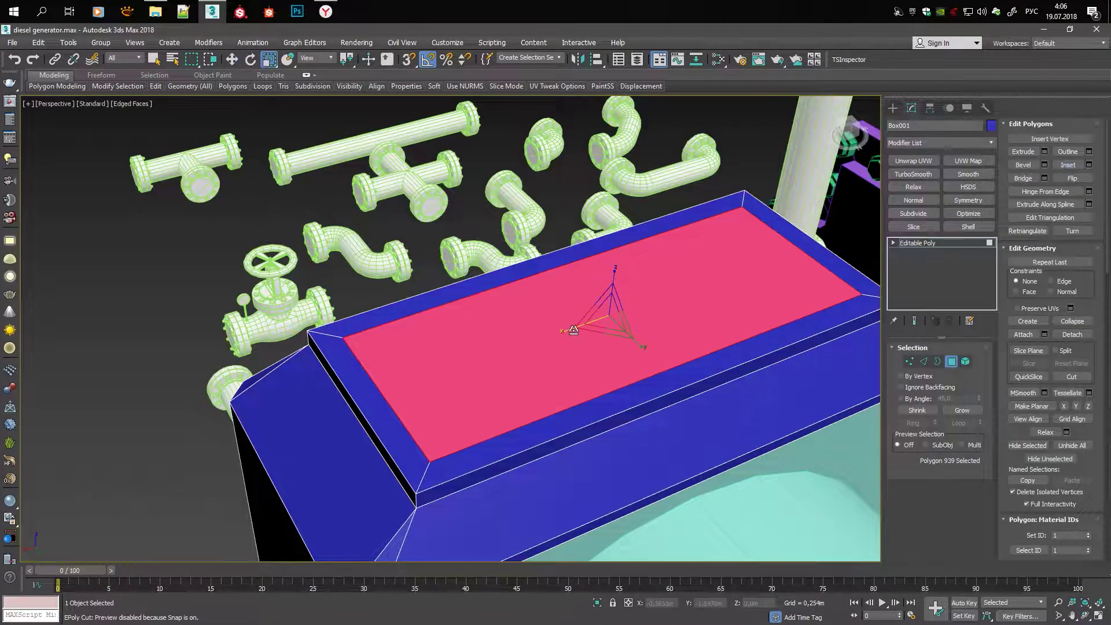
{"action": "left_click_drag", "start_coordinate": [573, 330], "coordinate": [632, 309]}
{"action": "mouse_move", "coordinate": [629, 309]}
{"action": "middle_mouse_down", "text": "alt"}
{"action": "mouse_move", "coordinate": [596, 393]}
{"action": "mouse_move", "coordinate": [587, 497]}
{"action": "middle_mouse_up", "text": "alt"}
{"action": "left_click", "coordinate": [1023, 151]}
{"action": "left_click_drag", "start_coordinate": [544, 353], "coordinate": [575, 330]}
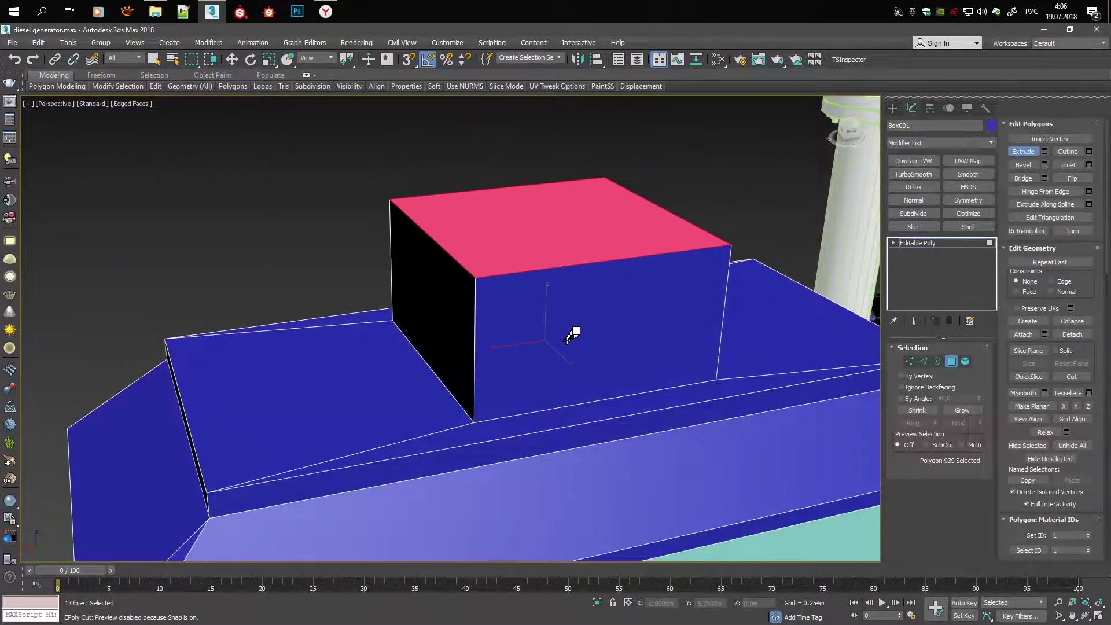
Delete the duct's top face and clone the rim polygons to an element
{"action": "middle_click_drag", "start_coordinate": [575, 330], "coordinate": [595, 272], "text": "alt"}
{"action": "scroll", "coordinate": [590, 288], "scroll_direction": "up", "scroll_amount": 3}
{"action": "key", "text": "Delete"}
{"action": "key", "text": "3"}
{"action": "left_click", "coordinate": [570, 304]}
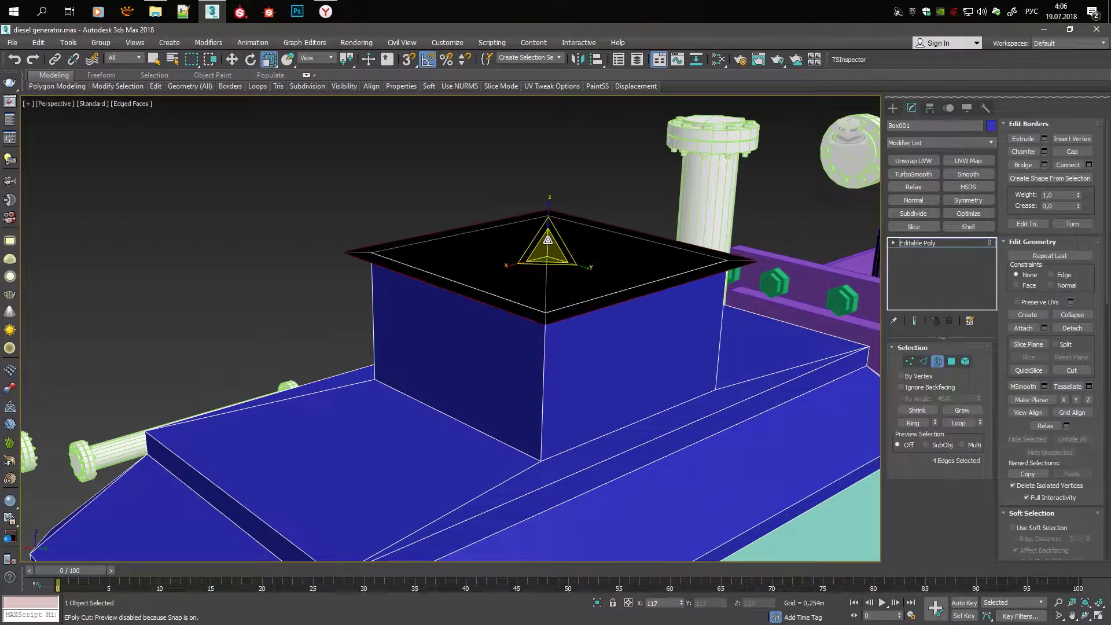
{"action": "key", "text": "4"}
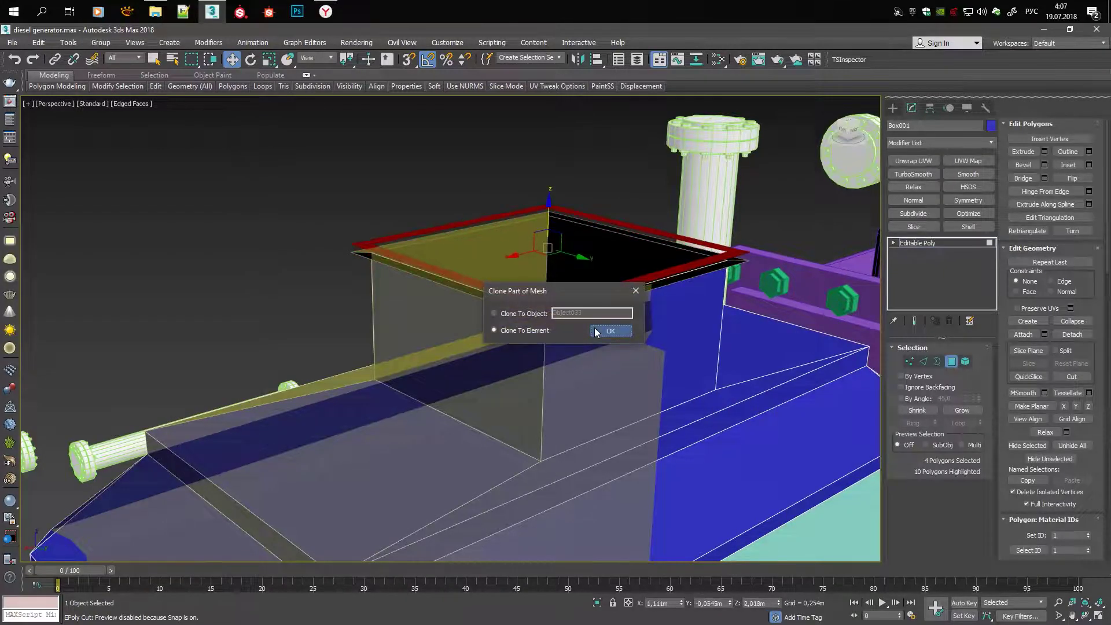
{"action": "left_click", "coordinate": [596, 332]}
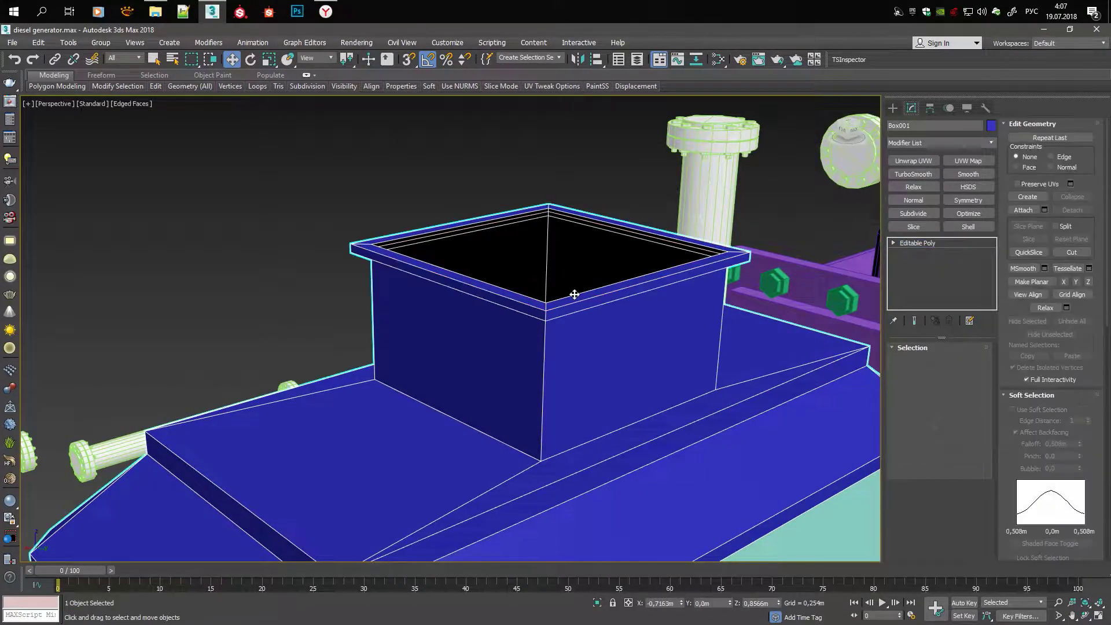
Inspect the generator from the side and below, selecting the base box in wireframe
{"action": "mouse_move", "coordinate": [548, 224]}
{"action": "middle_mouse_down", "text": "alt"}
{"action": "mouse_move", "coordinate": [728, 190]}
{"action": "mouse_move", "coordinate": [336, 191]}
{"action": "mouse_move", "coordinate": [650, 243]}
{"action": "mouse_move", "coordinate": [533, 211]}
{"action": "mouse_move", "coordinate": [545, 200]}
{"action": "middle_mouse_up", "text": "alt"}
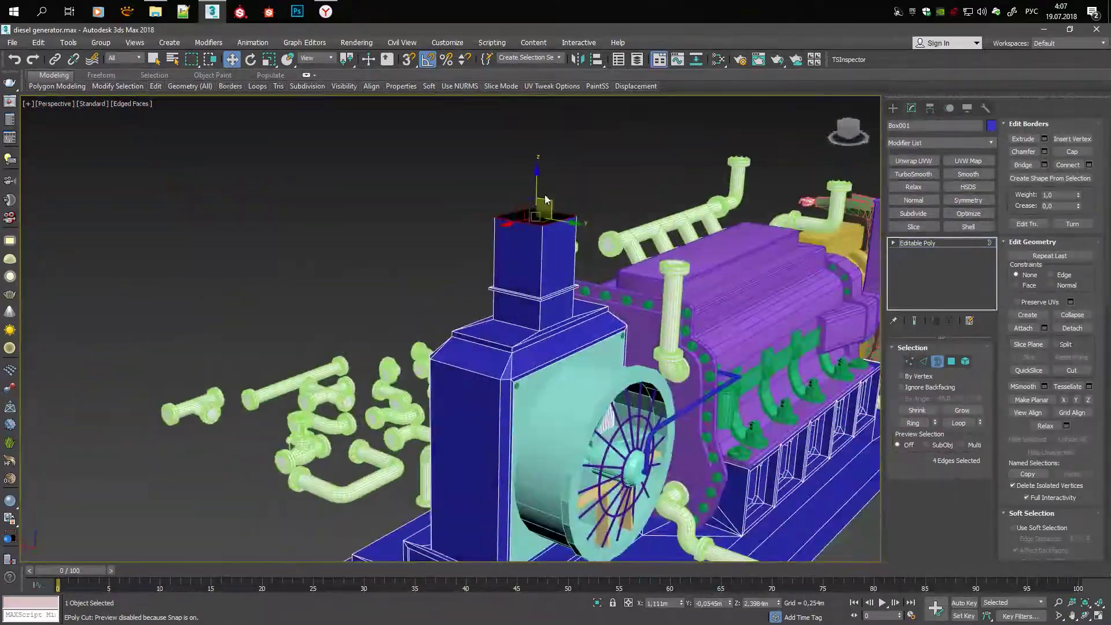
{"action": "scroll", "coordinate": [540, 161], "scroll_direction": "down", "scroll_amount": 5}
{"action": "mouse_move", "coordinate": [539, 160]}
{"action": "middle_mouse_down", "text": "alt"}
{"action": "mouse_move", "coordinate": [652, 477]}
{"action": "mouse_move", "coordinate": [673, 415]}
{"action": "mouse_move", "coordinate": [567, 441]}
{"action": "mouse_move", "coordinate": [520, 309]}
{"action": "mouse_move", "coordinate": [502, 331]}
{"action": "mouse_move", "coordinate": [589, 360]}
{"action": "middle_mouse_up", "text": "alt"}
{"action": "left_click", "coordinate": [653, 477]}
{"action": "key", "text": "4"}
{"action": "key", "text": "F3"}
Return to shaded display and check the engine block and the generator's cable
{"action": "key", "text": "F3"}
{"action": "key", "text": "F3"}
{"action": "left_click", "coordinate": [567, 441], "text": "ctrl"}
{"action": "key", "text": "F3"}
{"action": "scroll", "coordinate": [544, 394], "scroll_direction": "down", "scroll_amount": 5}
{"action": "key", "text": "ctrl+d"}
{"action": "left_click", "coordinate": [520, 310]}
{"action": "left_click", "coordinate": [589, 360]}
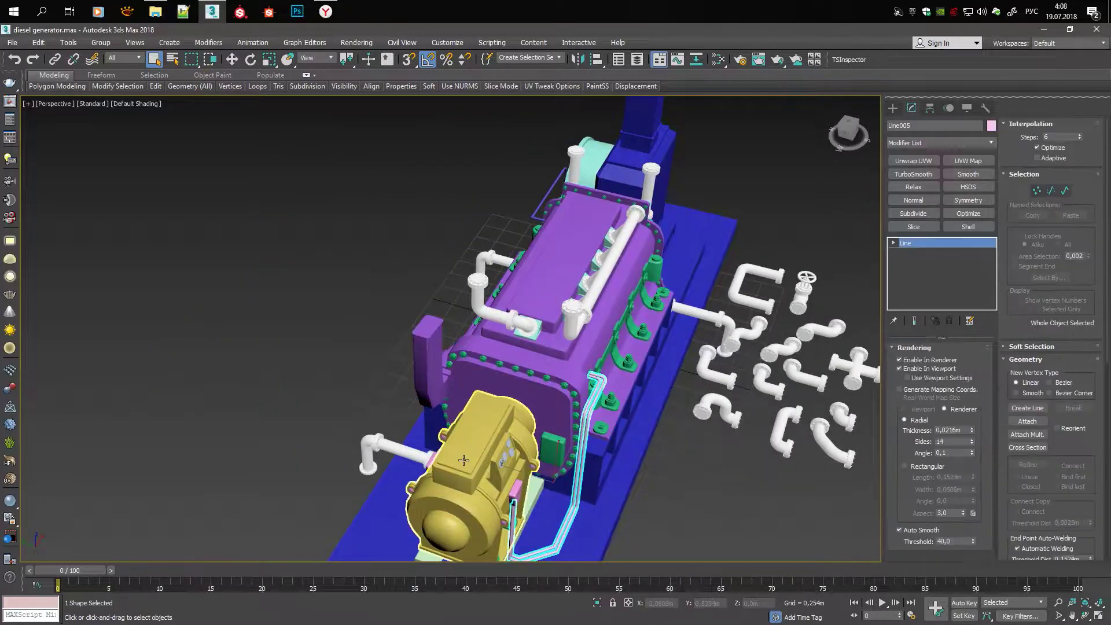
{"action": "scroll", "coordinate": [589, 360], "scroll_direction": "up", "scroll_amount": 3}
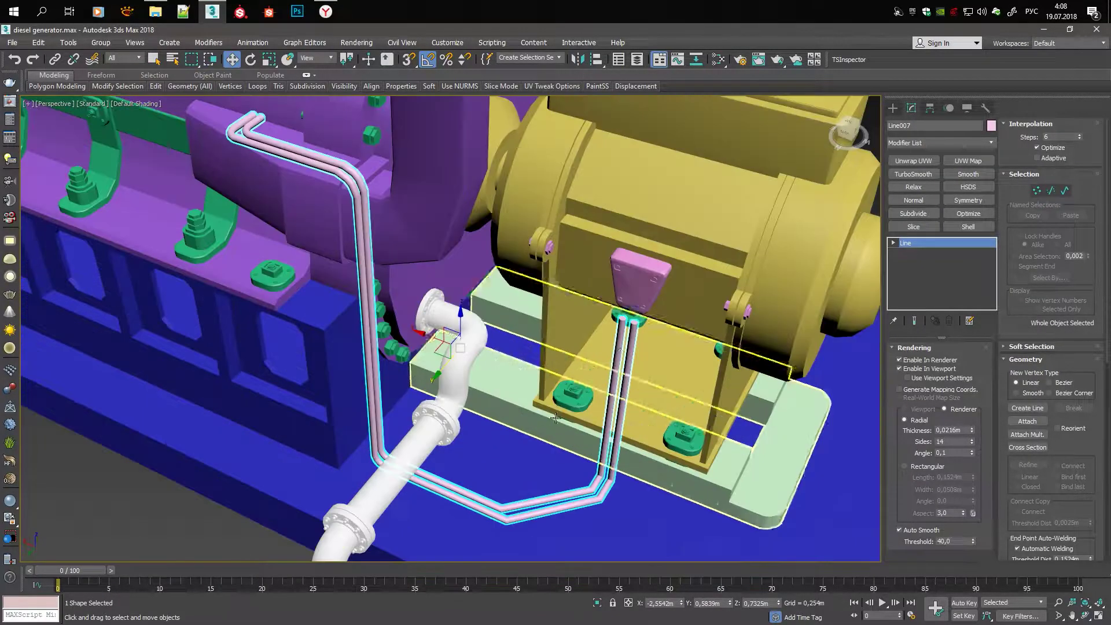
{"action": "mouse_move", "coordinate": [520, 324]}
{"action": "middle_mouse_down", "text": "alt"}
{"action": "mouse_move", "coordinate": [498, 307]}
{"action": "mouse_move", "coordinate": [644, 242]}
{"action": "middle_mouse_up", "text": "alt"}
Select the pink terminal box Box007 together with its cable Line005
{"action": "left_click", "coordinate": [499, 306]}
{"action": "left_click", "coordinate": [155, 223]}
{"action": "key", "text": "z"}
{"action": "scroll", "coordinate": [644, 242], "scroll_direction": "up", "scroll_amount": 5}
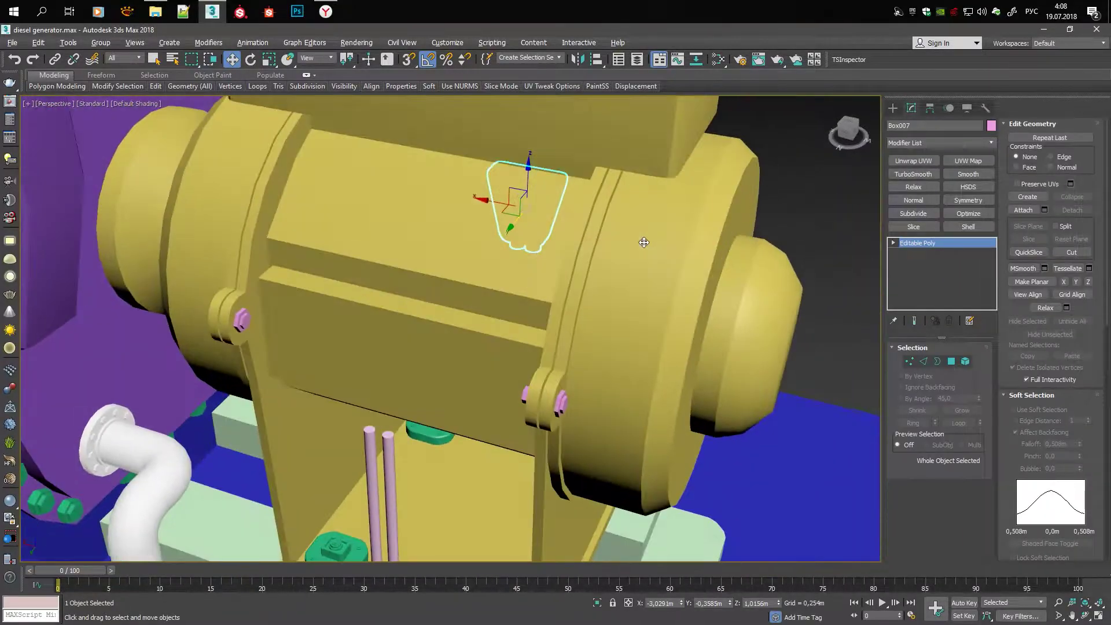
{"action": "scroll", "coordinate": [390, 442], "scroll_direction": "down", "scroll_amount": 5}
{"action": "middle_click_drag", "start_coordinate": [390, 441], "coordinate": [340, 335], "text": "alt"}
{"action": "scroll", "coordinate": [340, 335], "scroll_direction": "up", "scroll_amount": 6}
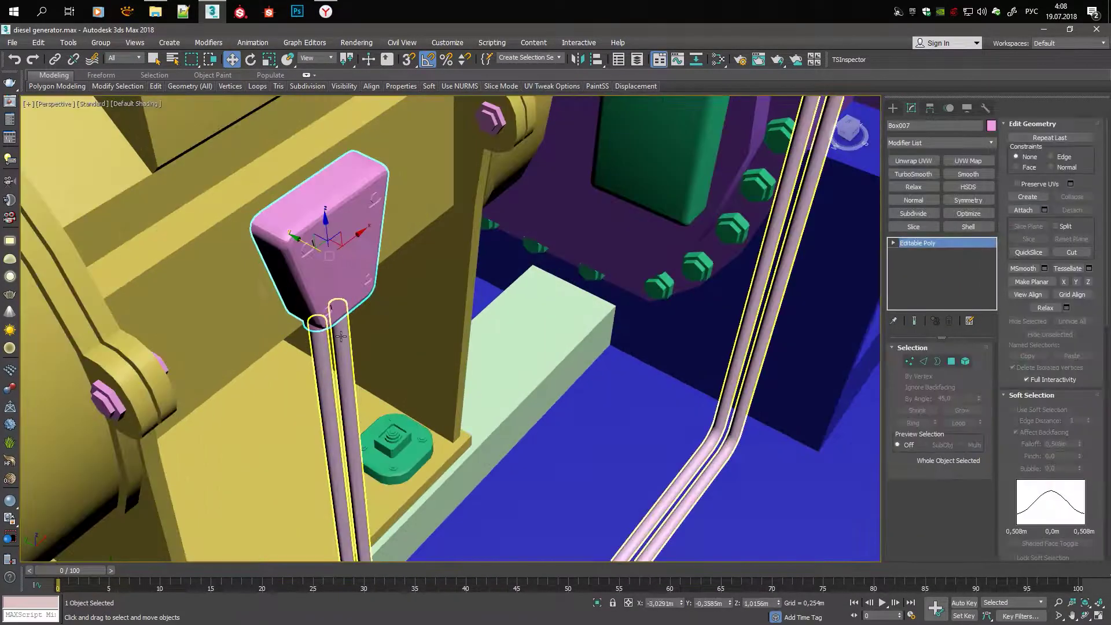
{"action": "left_click", "coordinate": [340, 335], "text": "ctrl"}
{"action": "scroll", "coordinate": [341, 335], "scroll_direction": "down", "scroll_amount": 6}
{"action": "scroll", "coordinate": [366, 339], "scroll_direction": "up", "scroll_amount": 3}
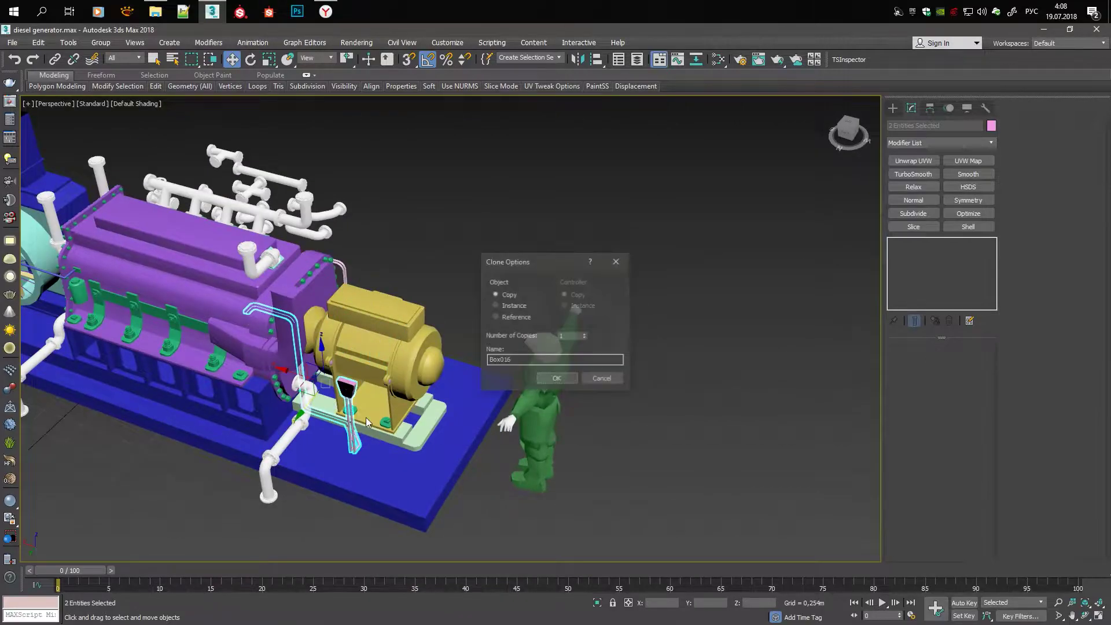
Confirm the box-and-cable copy, then region-select the vertices of copied cable Line007
{"action": "key", "text": "Escape"}
{"action": "scroll", "coordinate": [441, 394], "scroll_direction": "up", "scroll_amount": 4}
{"action": "scroll", "coordinate": [379, 379], "scroll_direction": "up", "scroll_amount": 3}
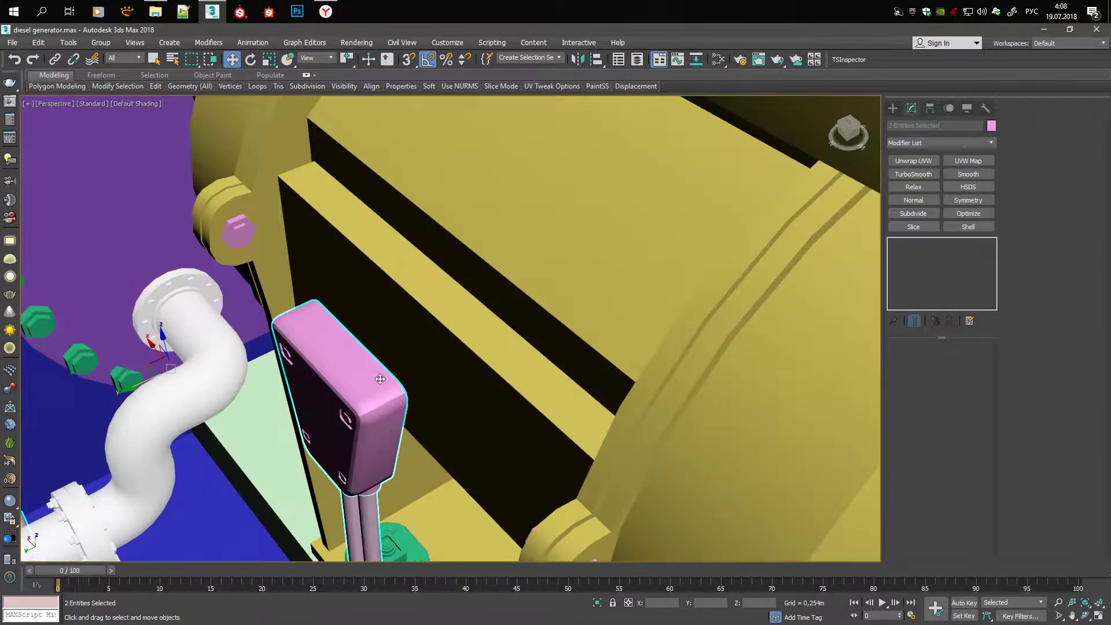
{"action": "scroll", "coordinate": [292, 223], "scroll_direction": "down", "scroll_amount": 5}
{"action": "middle_click_drag", "start_coordinate": [292, 224], "coordinate": [247, 250], "text": "alt"}
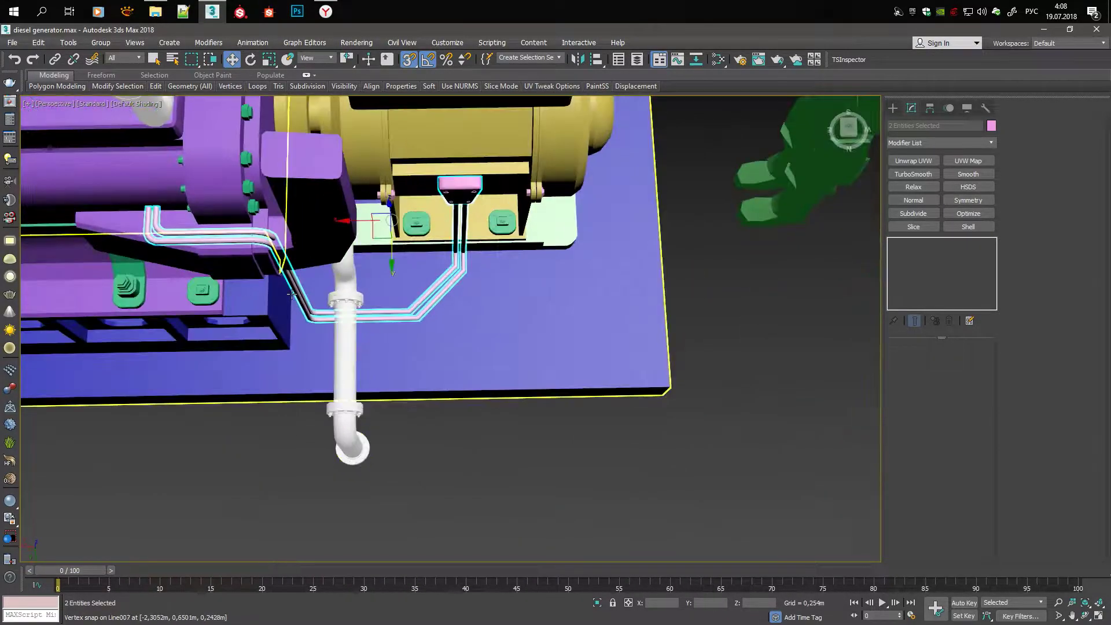
{"action": "scroll", "coordinate": [247, 250], "scroll_direction": "up", "scroll_amount": 3}
{"action": "left_click", "coordinate": [304, 282]}
{"action": "key", "text": "F3"}
{"action": "left_click_drag", "start_coordinate": [227, 205], "coordinate": [409, 346]}
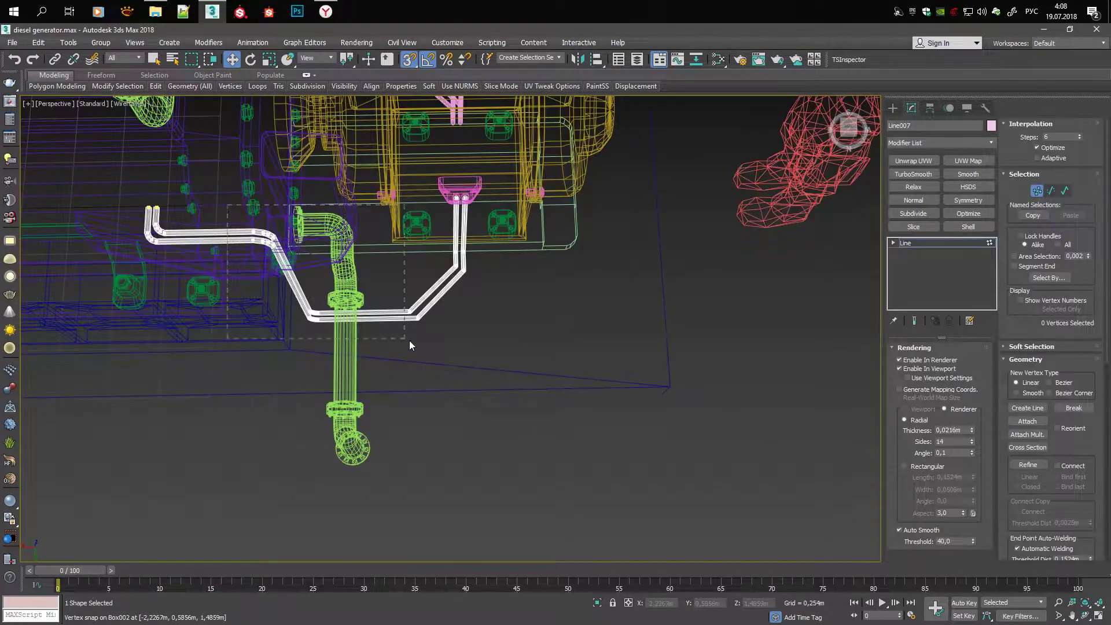
{"action": "key", "text": "F3"}
With snaps off, select the cable vertices near the engine and lift them up its side
{"action": "key", "text": "s"}
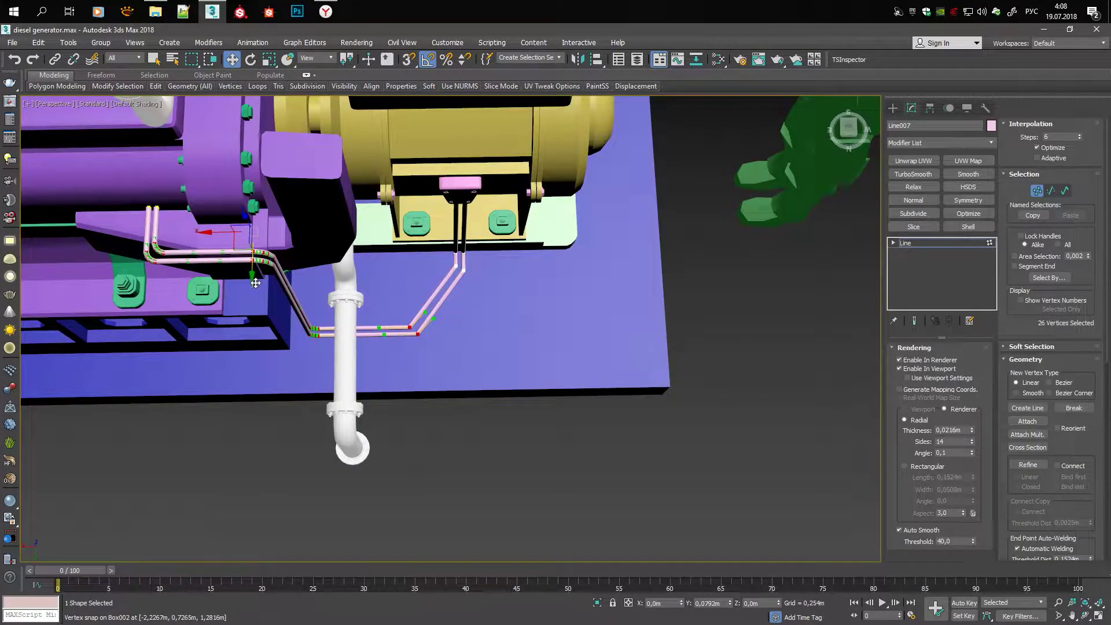
{"action": "scroll", "coordinate": [256, 282], "scroll_direction": "down", "scroll_amount": 4}
{"action": "middle_click_drag", "start_coordinate": [255, 282], "coordinate": [370, 261], "text": "alt"}
{"action": "scroll", "coordinate": [370, 261], "scroll_direction": "up", "scroll_amount": 2}
{"action": "left_click_drag", "start_coordinate": [370, 176], "coordinate": [570, 431]}
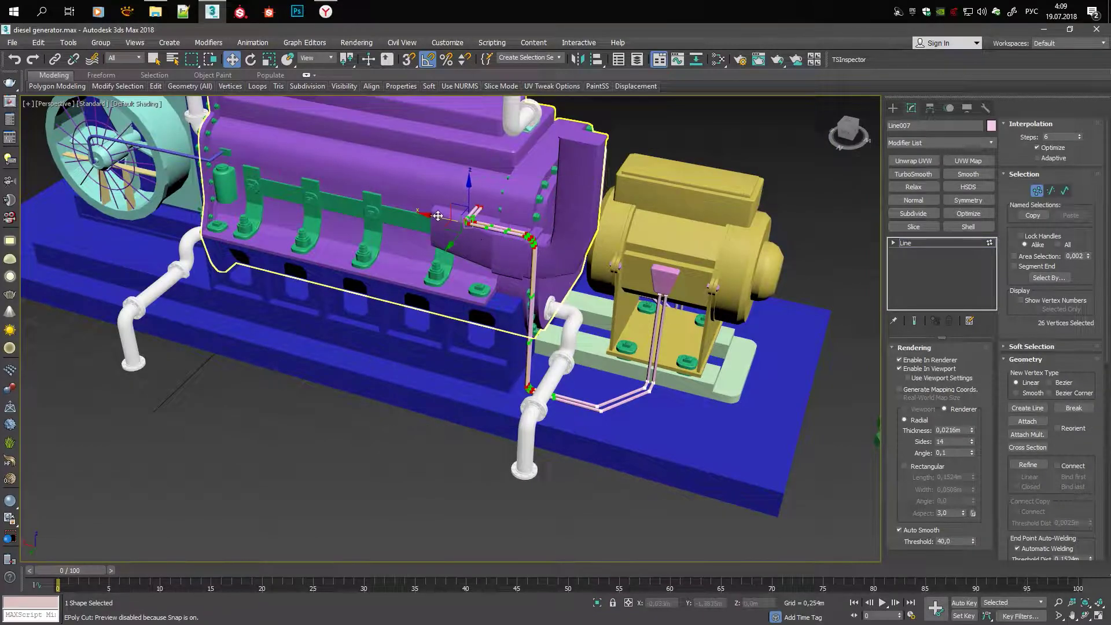
{"action": "key", "text": "F3"}
{"action": "left_click_drag", "start_coordinate": [576, 393], "coordinate": [622, 417], "text": "ctrl"}
{"action": "key", "text": "F3"}
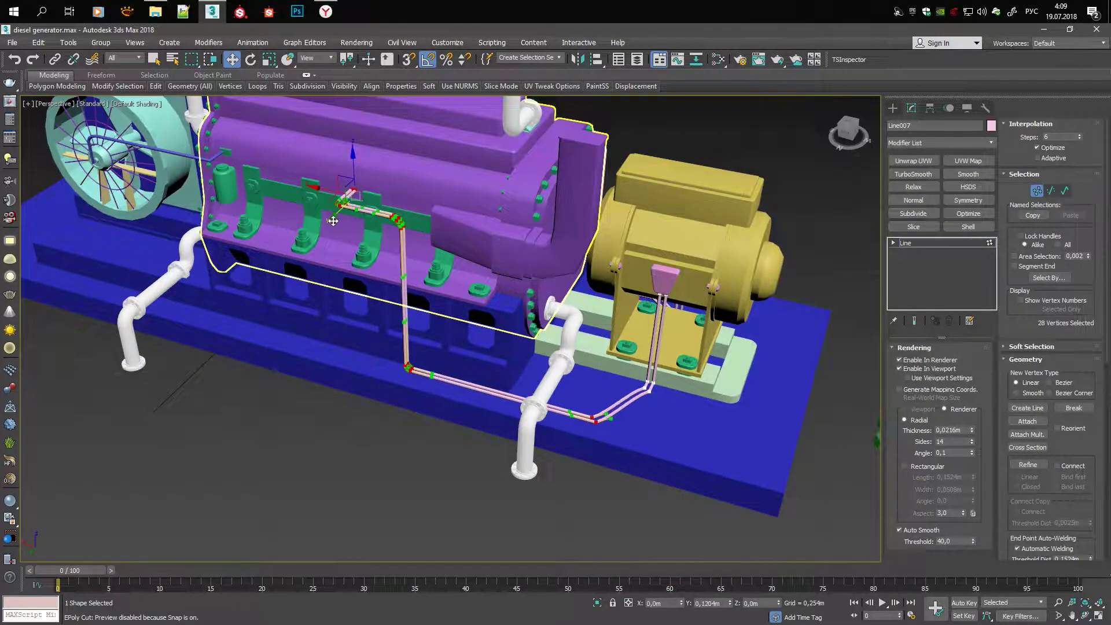
{"action": "middle_click_drag", "start_coordinate": [333, 221], "coordinate": [569, 359], "text": "alt"}
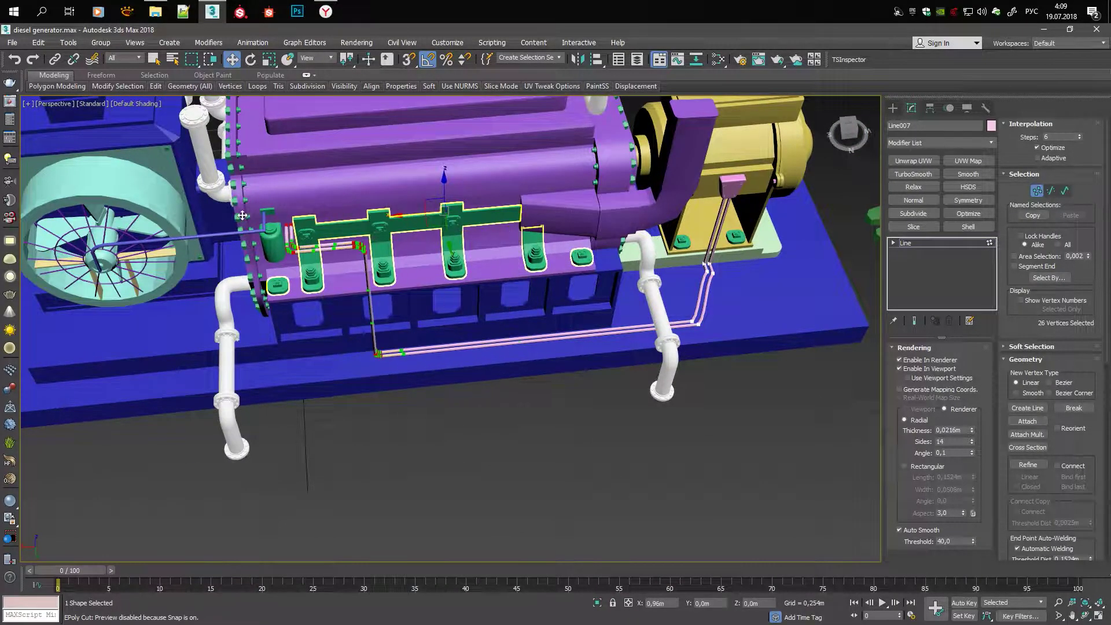
Reposition Line007's end and bend vertices so it reaches the fan-end green cylinder
{"action": "left_click_drag", "start_coordinate": [344, 235], "coordinate": [374, 255]}
{"action": "scroll", "coordinate": [370, 255], "scroll_direction": "up", "scroll_amount": 6}
{"action": "scroll", "coordinate": [570, 405], "scroll_direction": "up", "scroll_amount": 3}
{"action": "scroll", "coordinate": [515, 223], "scroll_direction": "down", "scroll_amount": 6}
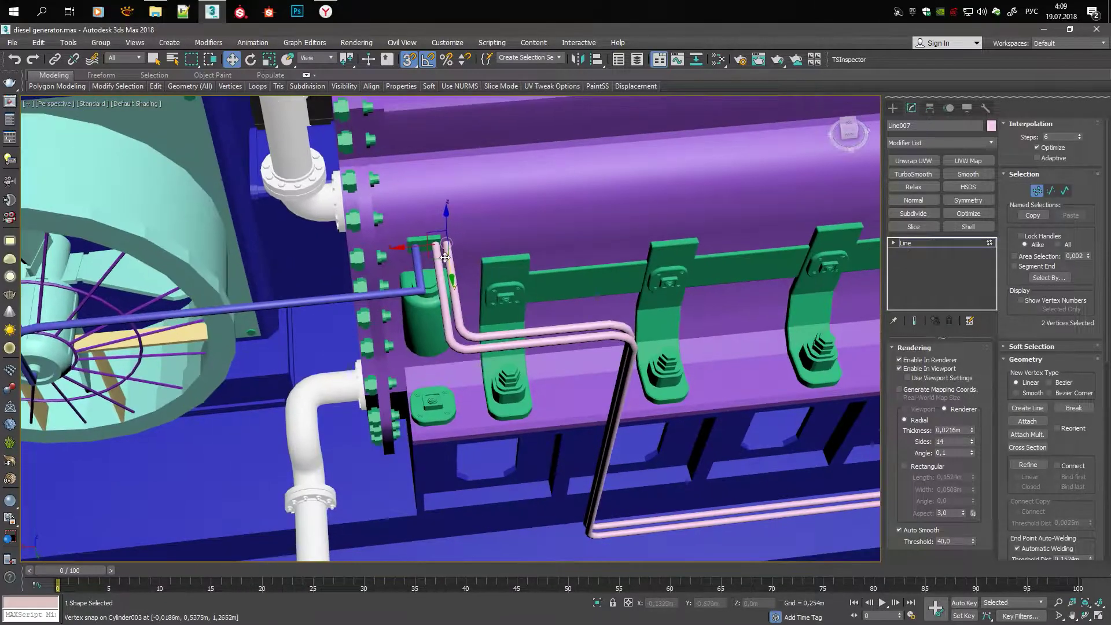
{"action": "left_click_drag", "start_coordinate": [429, 208], "coordinate": [469, 243], "text": "ctrl"}
{"action": "scroll", "coordinate": [457, 396], "scroll_direction": "up", "scroll_amount": 5}
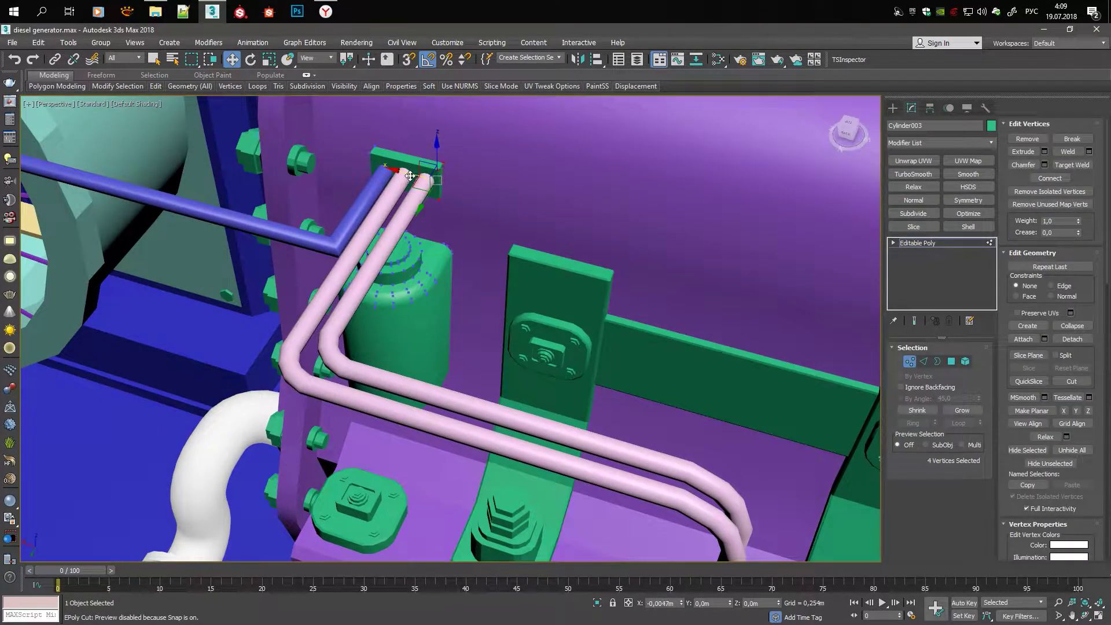
{"action": "scroll", "coordinate": [410, 175], "scroll_direction": "down", "scroll_amount": 10}
{"action": "mouse_move", "coordinate": [410, 175]}
{"action": "middle_mouse_down", "text": "alt"}
{"action": "mouse_move", "coordinate": [440, 243]}
{"action": "mouse_move", "coordinate": [508, 266]}
{"action": "mouse_move", "coordinate": [466, 256]}
{"action": "mouse_move", "coordinate": [471, 315]}
{"action": "mouse_move", "coordinate": [373, 283]}
{"action": "mouse_move", "coordinate": [436, 301]}
{"action": "mouse_move", "coordinate": [638, 286]}
{"action": "mouse_move", "coordinate": [534, 307]}
{"action": "mouse_move", "coordinate": [376, 265]}
{"action": "middle_mouse_up", "text": "alt"}
Shift+Move copy the exhaust manifold together with its base plates
{"action": "scroll", "coordinate": [380, 264], "scroll_direction": "up", "scroll_amount": 3}
{"action": "key", "text": "q"}
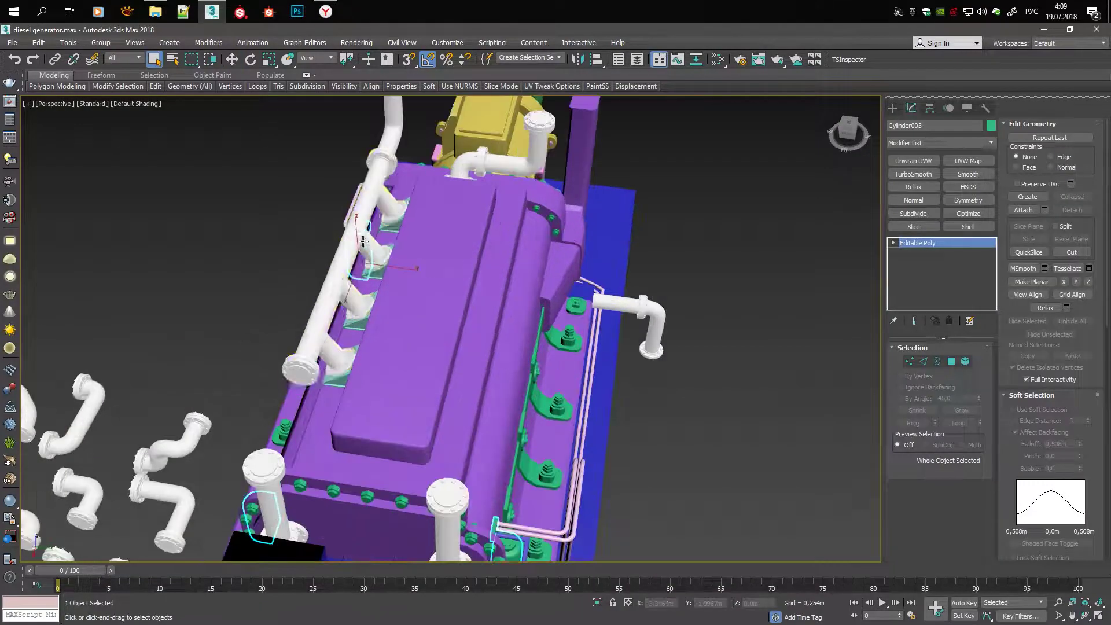
{"action": "left_click", "coordinate": [380, 275]}
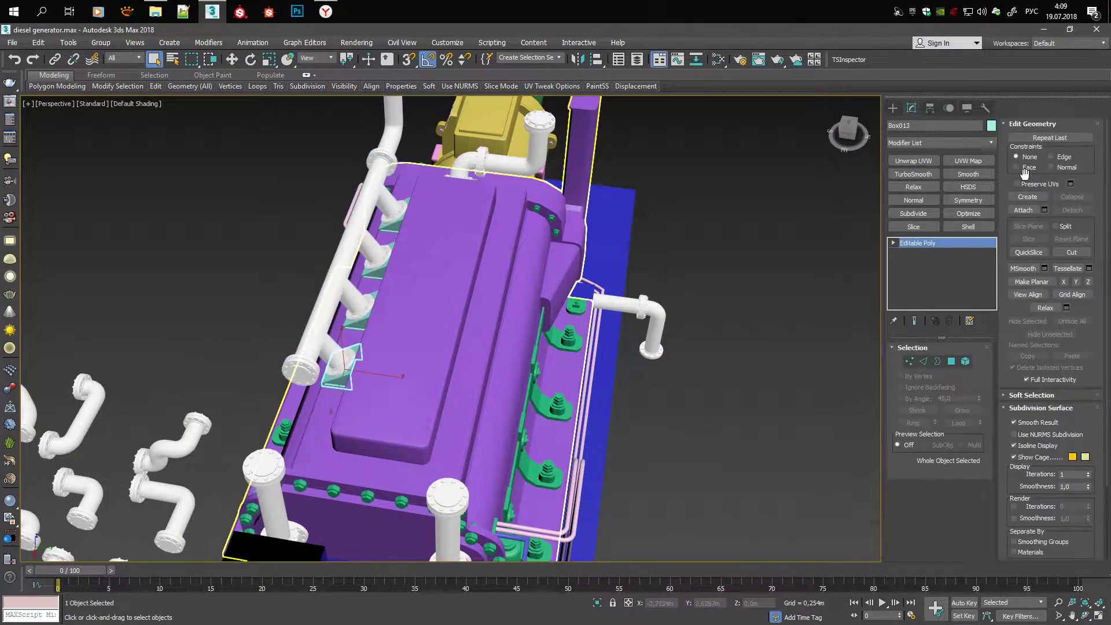
{"action": "scroll", "coordinate": [444, 413], "scroll_direction": "up", "scroll_amount": 5}
{"action": "scroll", "coordinate": [478, 225], "scroll_direction": "down", "scroll_amount": 5}
{"action": "middle_click_drag", "start_coordinate": [478, 224], "coordinate": [481, 265], "text": "alt"}
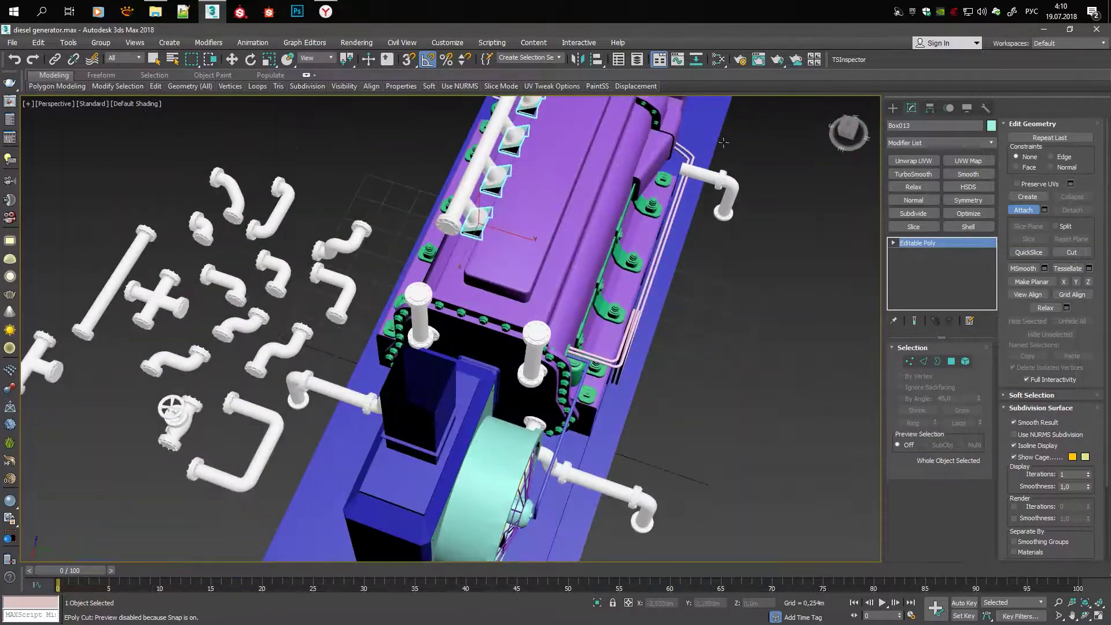
{"action": "key", "text": "w"}
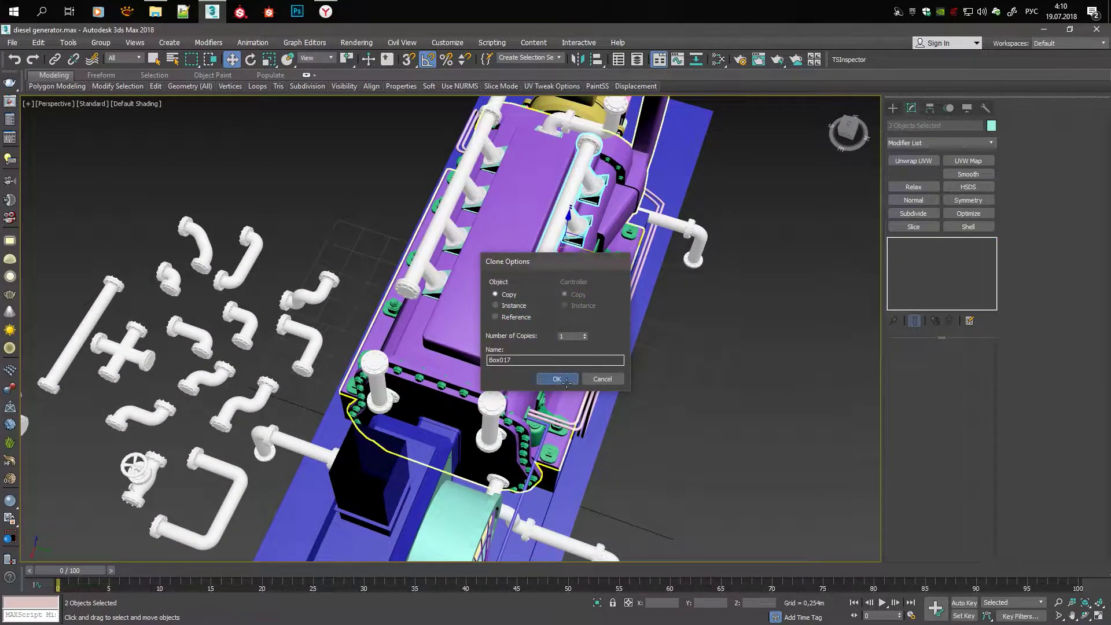
{"action": "middle_click_drag", "start_coordinate": [608, 296], "coordinate": [538, 277], "text": "alt"}
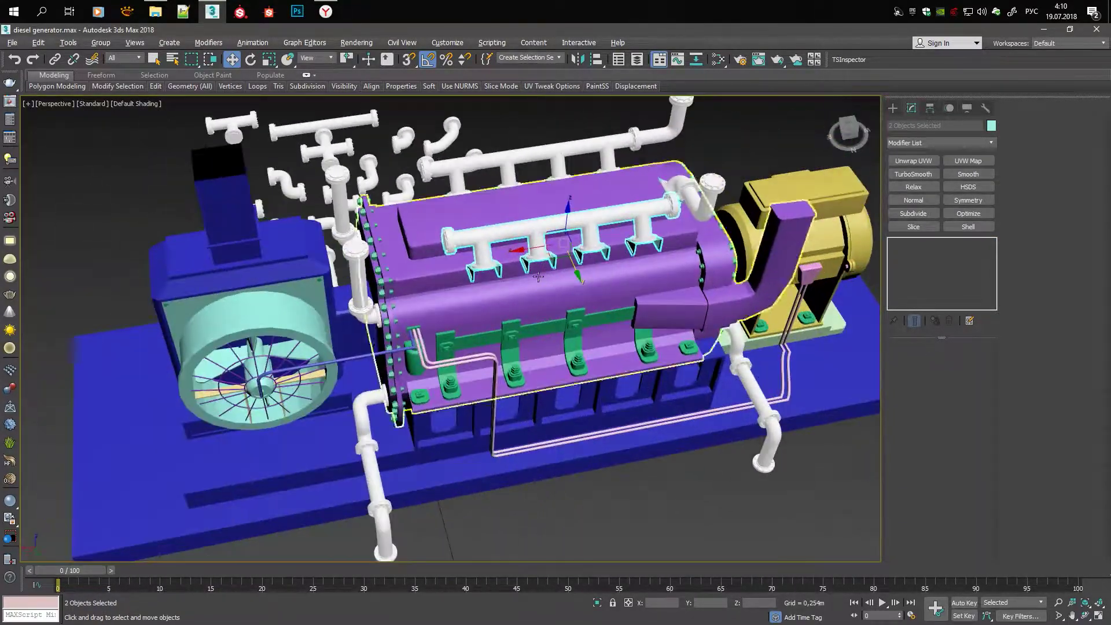
Select the manifold pipe and zoom in on its end
{"action": "left_click", "coordinate": [538, 278]}
{"action": "scroll", "coordinate": [538, 277], "scroll_direction": "up", "scroll_amount": 5}
{"action": "scroll", "coordinate": [538, 277], "scroll_direction": "down", "scroll_amount": 4}
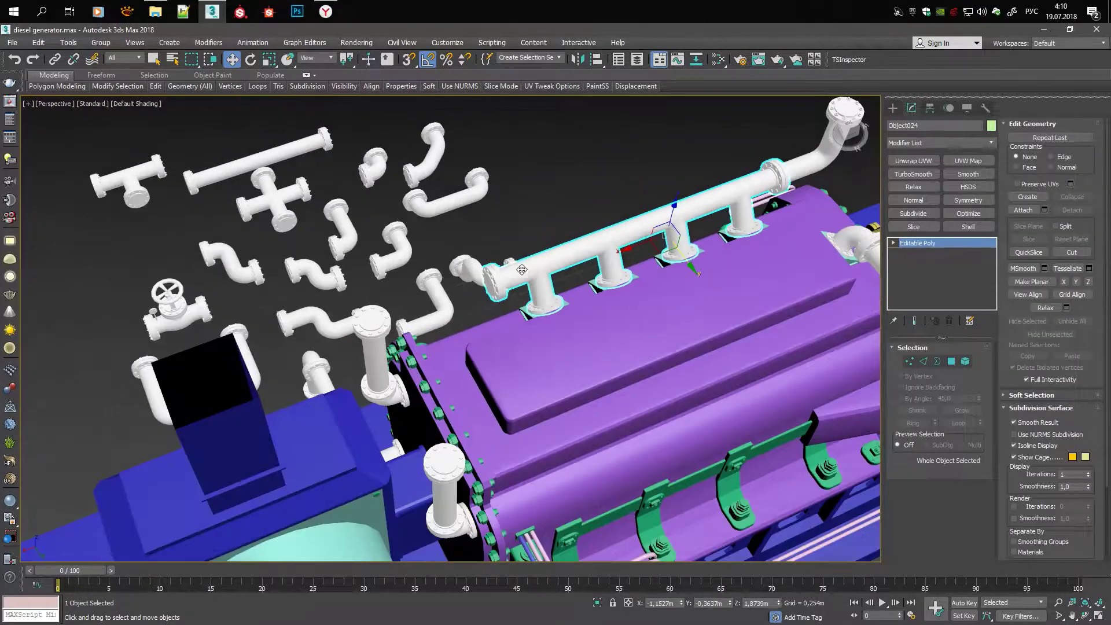
{"action": "middle_click_drag", "start_coordinate": [538, 277], "coordinate": [570, 124]}
{"action": "scroll", "coordinate": [570, 124], "scroll_direction": "down", "scroll_amount": 2}
{"action": "scroll", "coordinate": [538, 173], "scroll_direction": "up", "scroll_amount": 5}
{"action": "scroll", "coordinate": [521, 203], "scroll_direction": "down", "scroll_amount": 8}
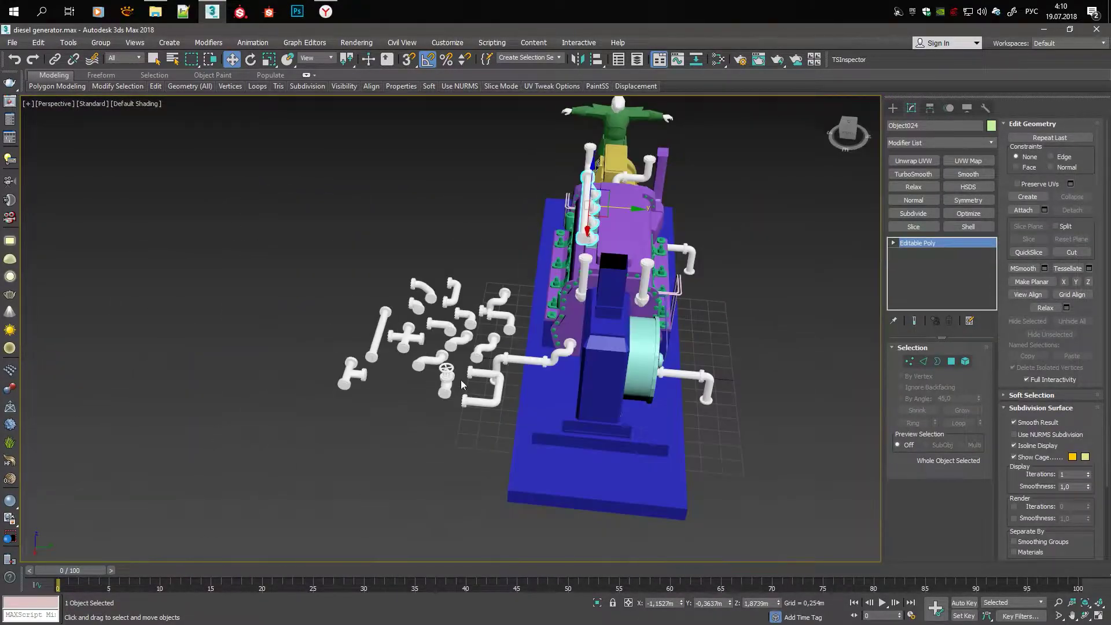
{"action": "scroll", "coordinate": [505, 228], "scroll_direction": "up", "scroll_amount": 5}
Pick one of the loose elbow pipes and Shift+Move a copy of it
{"action": "left_click", "coordinate": [370, 210]}
{"action": "scroll", "coordinate": [370, 209], "scroll_direction": "down", "scroll_amount": 3}
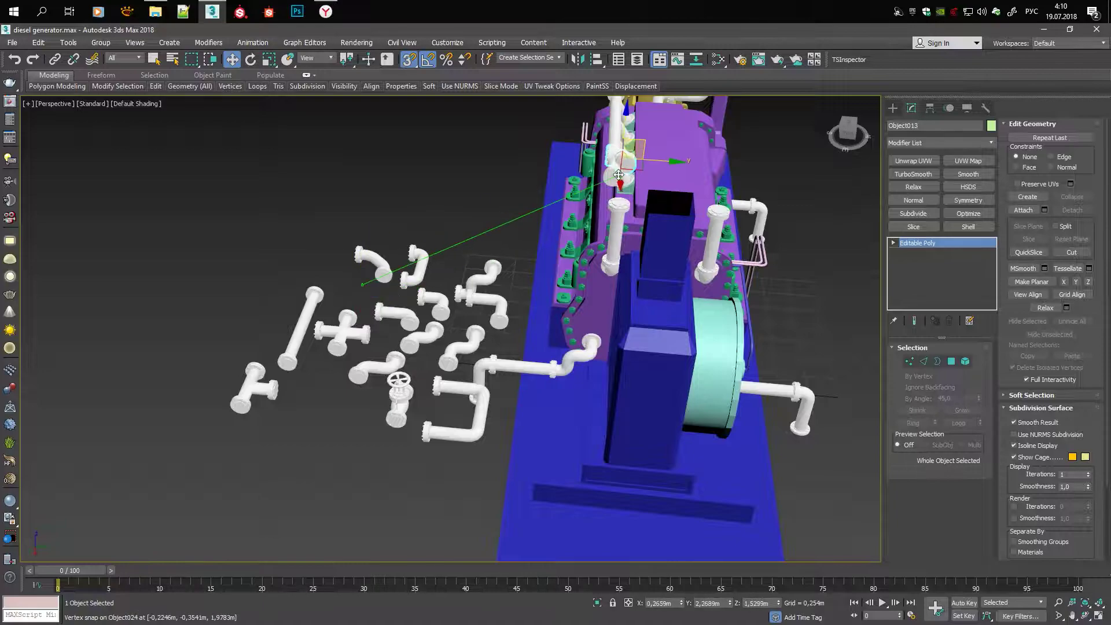
{"action": "scroll", "coordinate": [618, 174], "scroll_direction": "up", "scroll_amount": 3}
{"action": "scroll", "coordinate": [616, 179], "scroll_direction": "up", "scroll_amount": 4}
{"action": "scroll", "coordinate": [610, 194], "scroll_direction": "up", "scroll_amount": 2}
{"action": "key", "text": "e"}
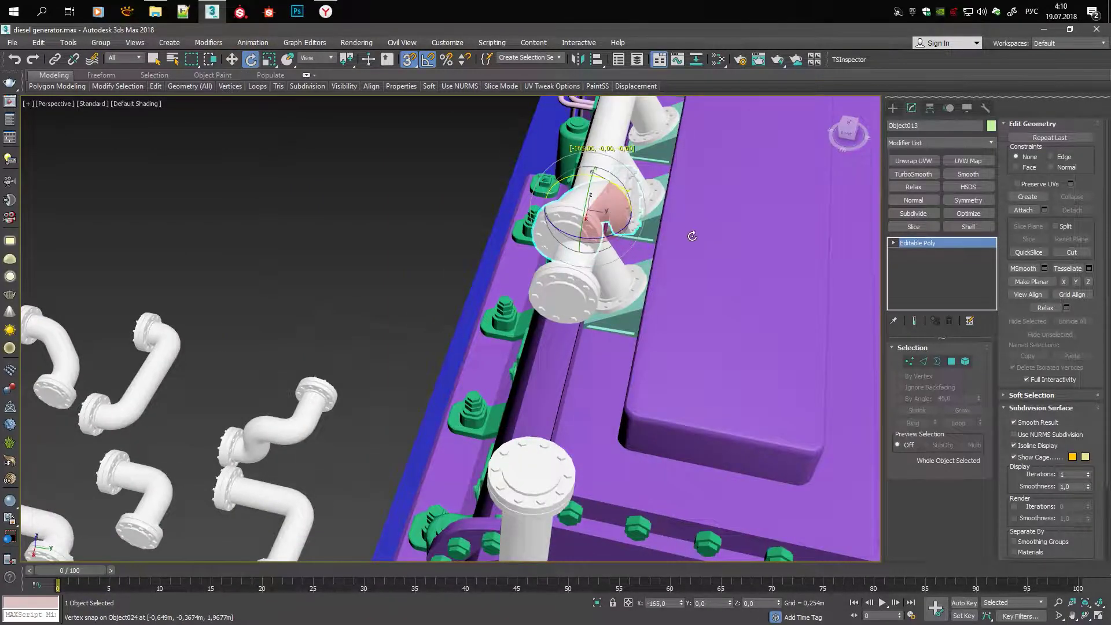
{"action": "scroll", "coordinate": [521, 266], "scroll_direction": "down", "scroll_amount": 3}
{"action": "scroll", "coordinate": [348, 347], "scroll_direction": "up", "scroll_amount": 2}
{"action": "left_click", "coordinate": [265, 419]}
{"action": "key", "text": "w"}
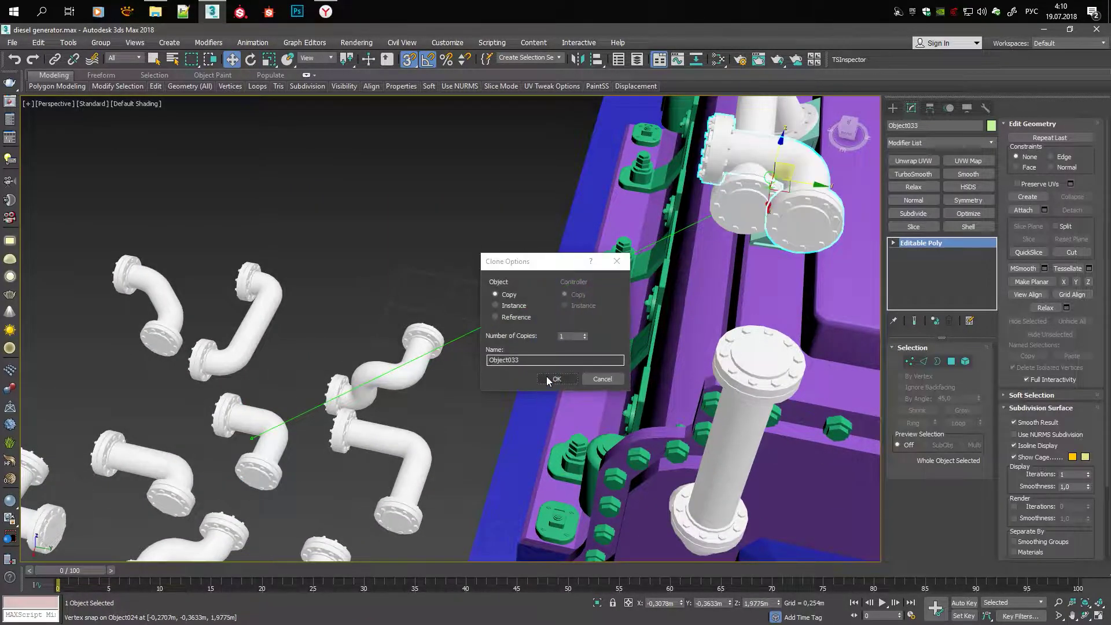
{"action": "left_click", "coordinate": [546, 380]}
Rotate the copied elbow -90° and switch to a full-screen orthographic view
{"action": "key", "text": "e"}
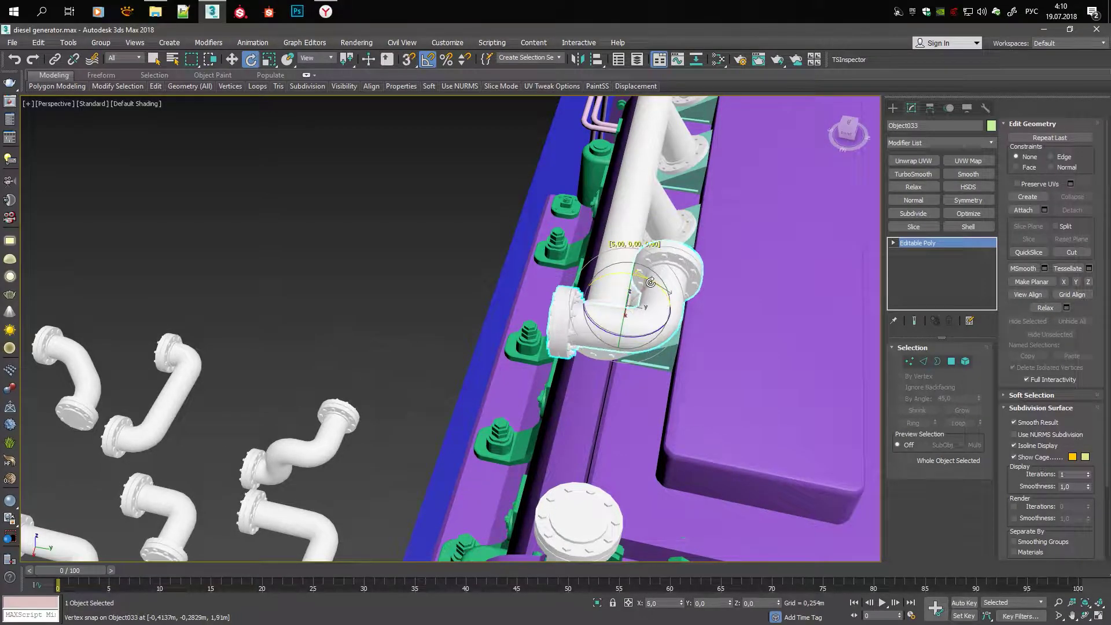
{"action": "left_click_drag", "start_coordinate": [566, 271], "coordinate": [569, 273]}
{"action": "middle_click_drag", "start_coordinate": [570, 273], "coordinate": [665, 232], "text": "alt"}
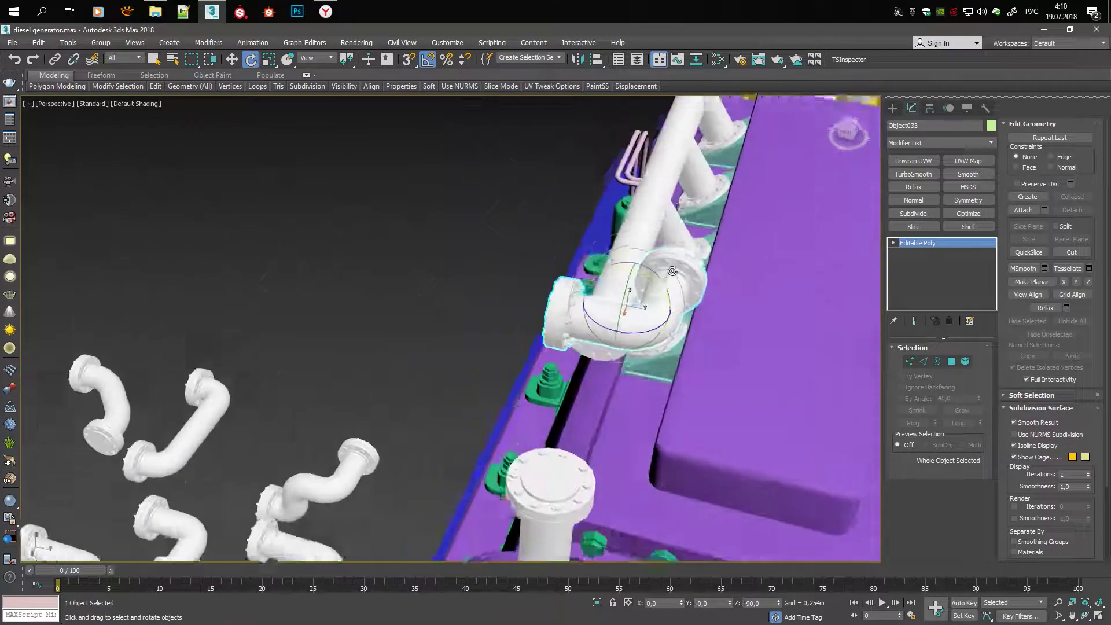
{"action": "key", "text": "alt+w"}
{"action": "key", "text": "alt+w"}
{"action": "scroll", "coordinate": [471, 246], "scroll_direction": "down", "scroll_amount": 1}
{"action": "key", "text": "w"}
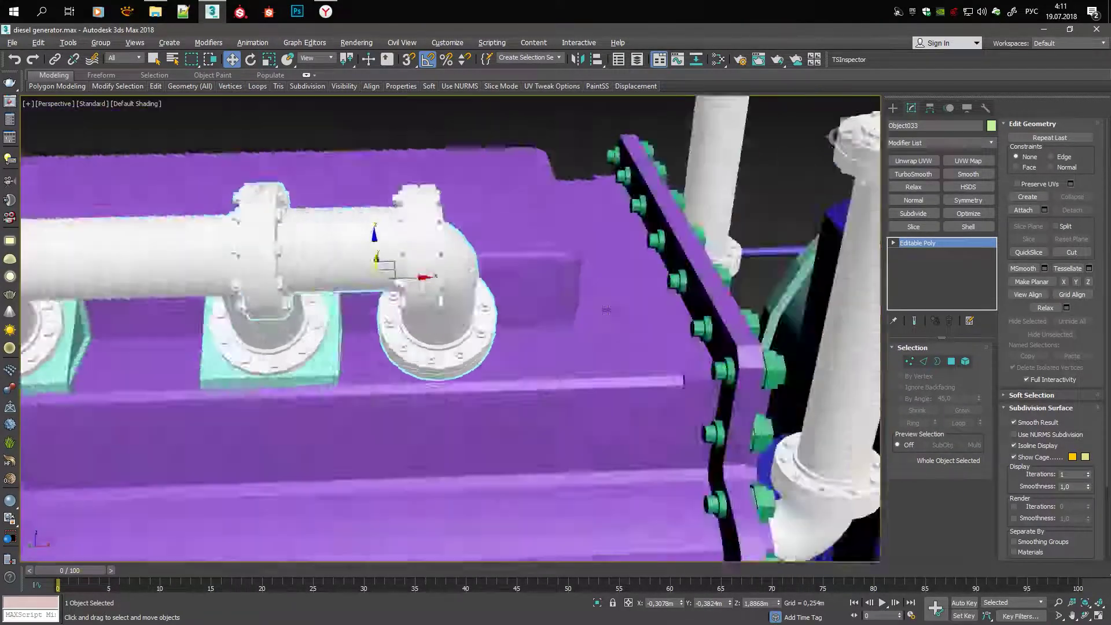
Vertex-snap the copied elbow onto the manifold's end flange
{"action": "middle_click_drag", "start_coordinate": [556, 289], "coordinate": [717, 184], "text": "alt"}
{"action": "key", "text": "alt+w"}
{"action": "key", "text": "alt+w"}
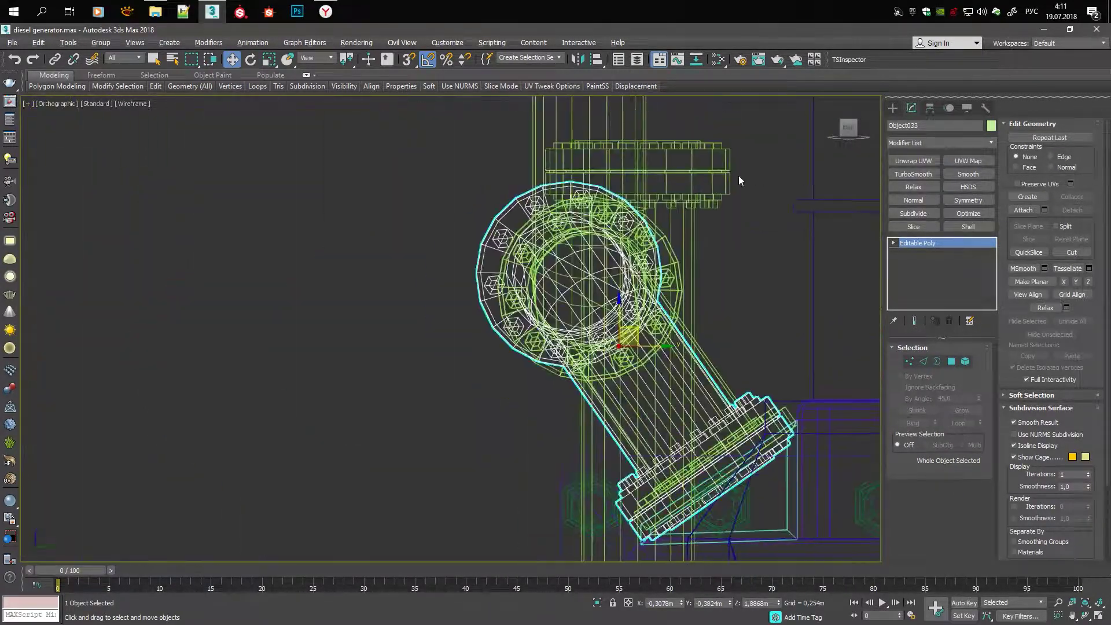
{"action": "scroll", "coordinate": [738, 175], "scroll_direction": "up", "scroll_amount": 3}
{"action": "key", "text": "alt+w"}
{"action": "key", "text": "alt+w"}
{"action": "mouse_move", "coordinate": [579, 348]}
{"action": "middle_mouse_down"}
{"action": "mouse_move", "coordinate": [603, 358]}
{"action": "mouse_move", "coordinate": [412, 291]}
{"action": "middle_mouse_up"}
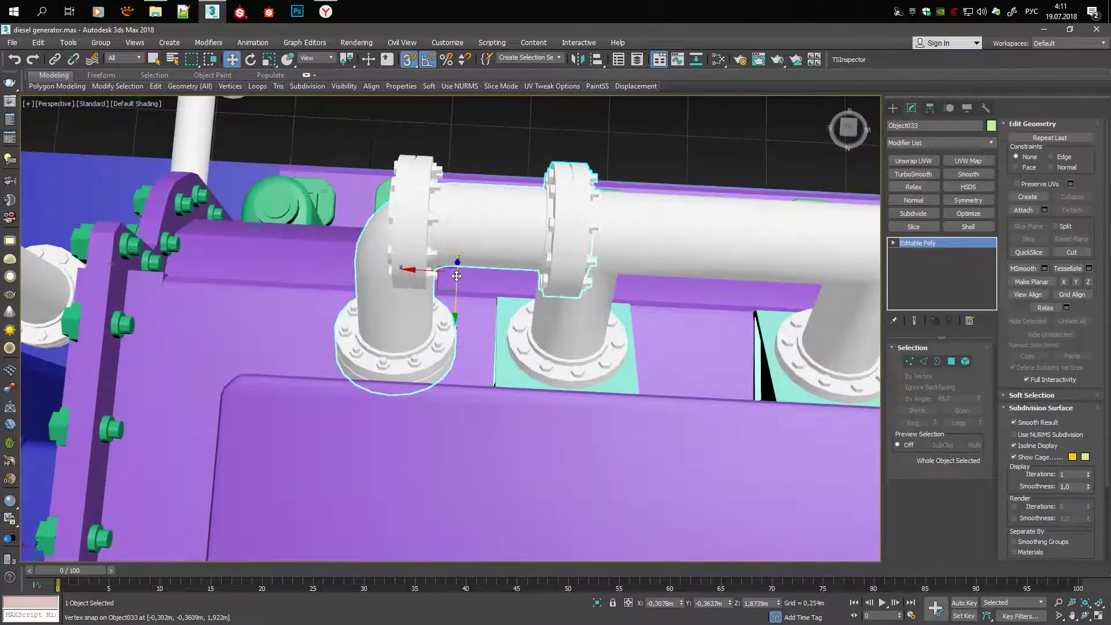
{"action": "scroll", "coordinate": [413, 291], "scroll_direction": "up", "scroll_amount": 2}
{"action": "left_click_drag", "start_coordinate": [408, 176], "coordinate": [343, 191]}
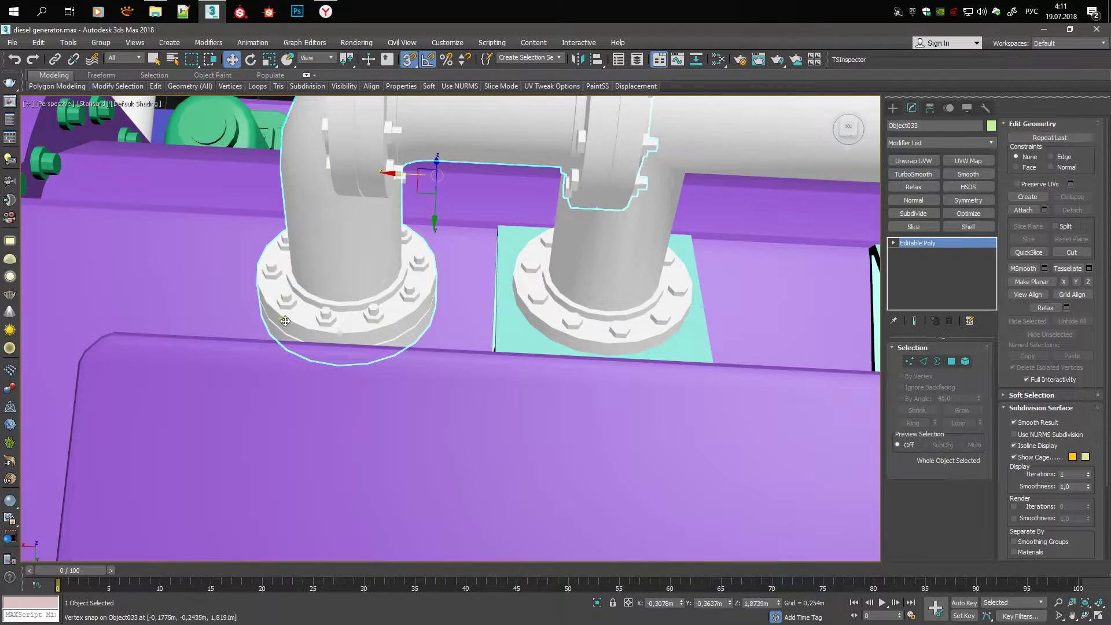
{"action": "left_click_drag", "start_coordinate": [285, 321], "coordinate": [542, 328]}
Select the elbow as an element in Editable Poly using wireframe view
{"action": "scroll", "coordinate": [687, 247], "scroll_direction": "down", "scroll_amount": 3}
{"action": "key", "text": "5"}
{"action": "left_click", "coordinate": [510, 291]}
{"action": "key", "text": "F3"}
{"action": "scroll", "coordinate": [510, 290], "scroll_direction": "up", "scroll_amount": 2}
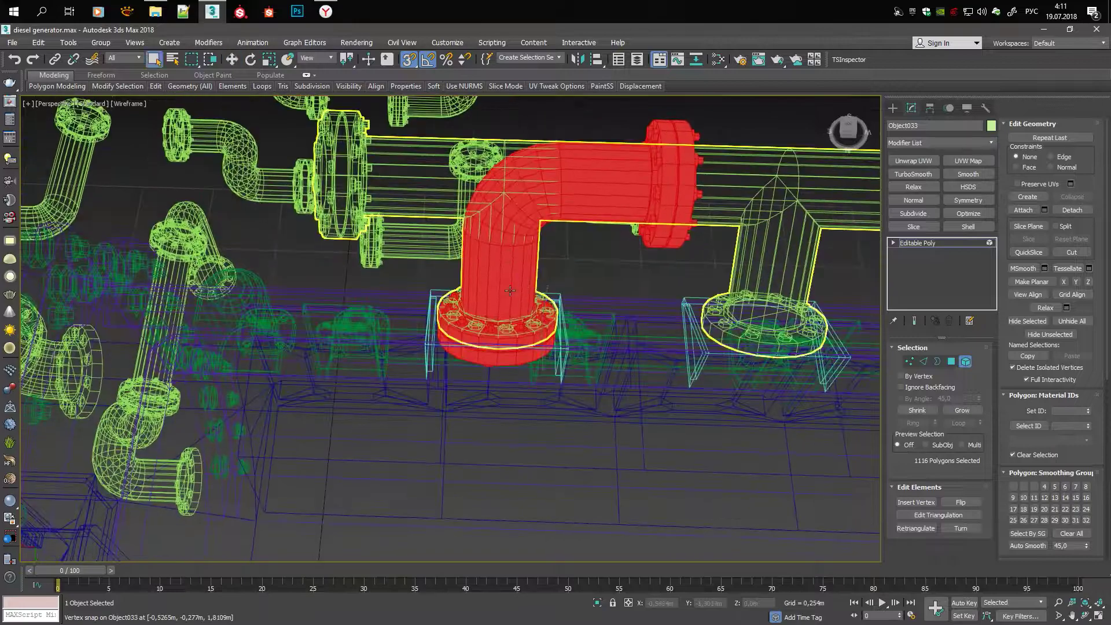
{"action": "key", "text": "Delete"}
{"action": "key", "text": "F3"}
Attach the elbow to the manifold pipe so they form one object
{"action": "key", "text": "F3"}
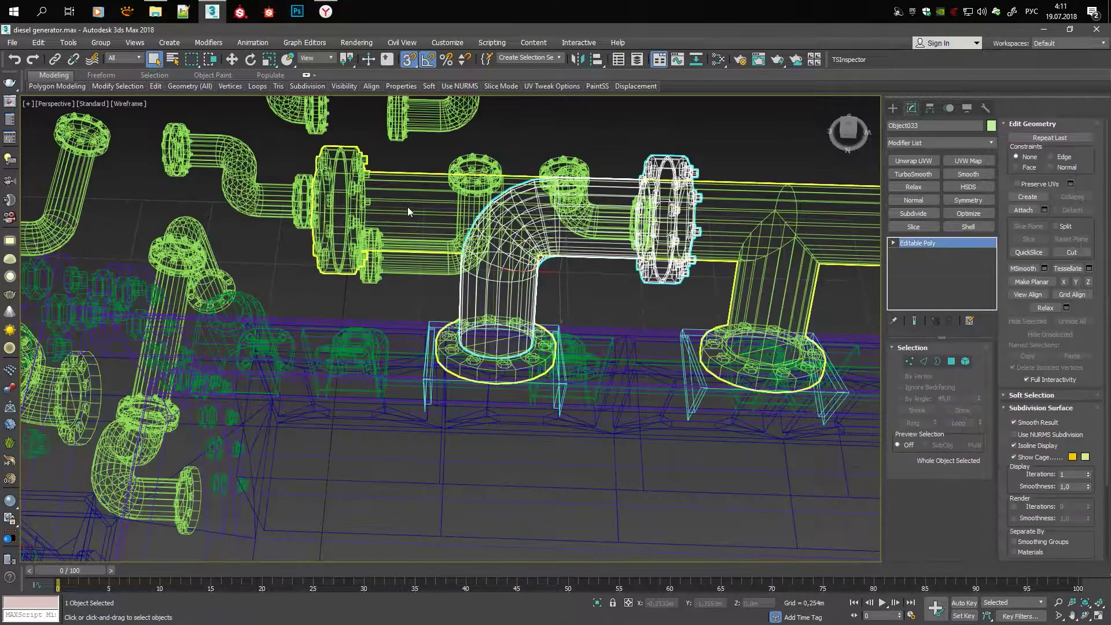
{"action": "left_click", "coordinate": [400, 199]}
{"action": "key", "text": "F3"}
{"action": "scroll", "coordinate": [429, 154], "scroll_direction": "down", "scroll_amount": 2}
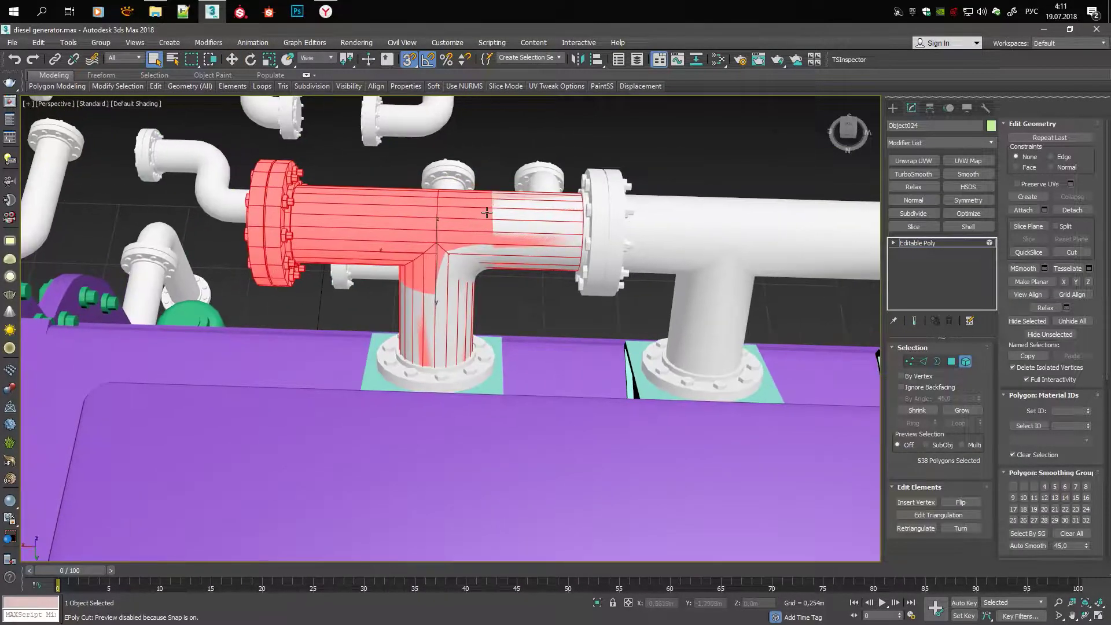
{"action": "middle_click_drag", "start_coordinate": [499, 231], "coordinate": [567, 173], "text": "alt"}
{"action": "key", "text": "6"}
{"action": "key", "text": "F4"}
{"action": "key", "text": "F4"}
Select the engine-top manifold together with its base plates for moving
{"action": "scroll", "coordinate": [521, 301], "scroll_direction": "down", "scroll_amount": 6}
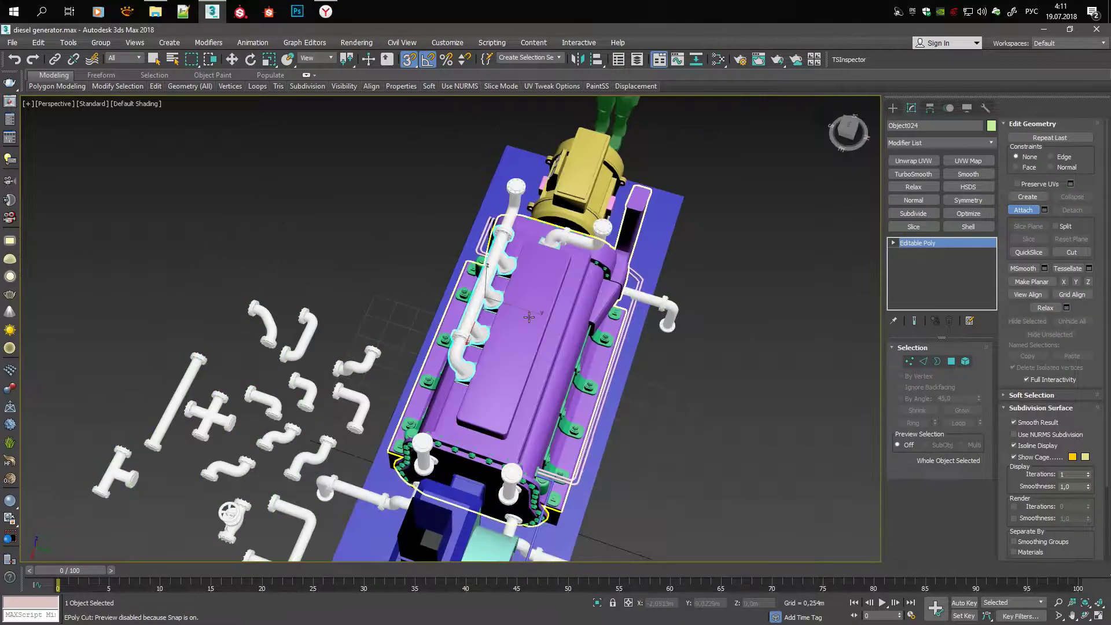
{"action": "middle_click_drag", "start_coordinate": [521, 301], "coordinate": [666, 272], "text": "alt"}
{"action": "scroll", "coordinate": [555, 301], "scroll_direction": "up", "scroll_amount": 3}
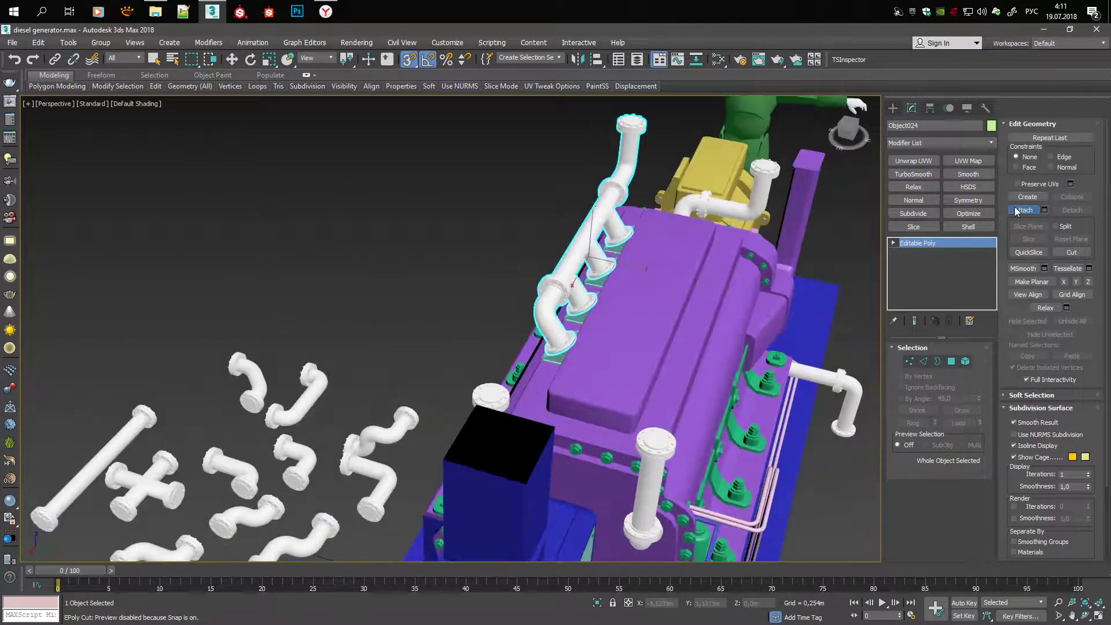
{"action": "left_click", "coordinate": [557, 362], "text": "ctrl"}
{"action": "key", "text": "w"}
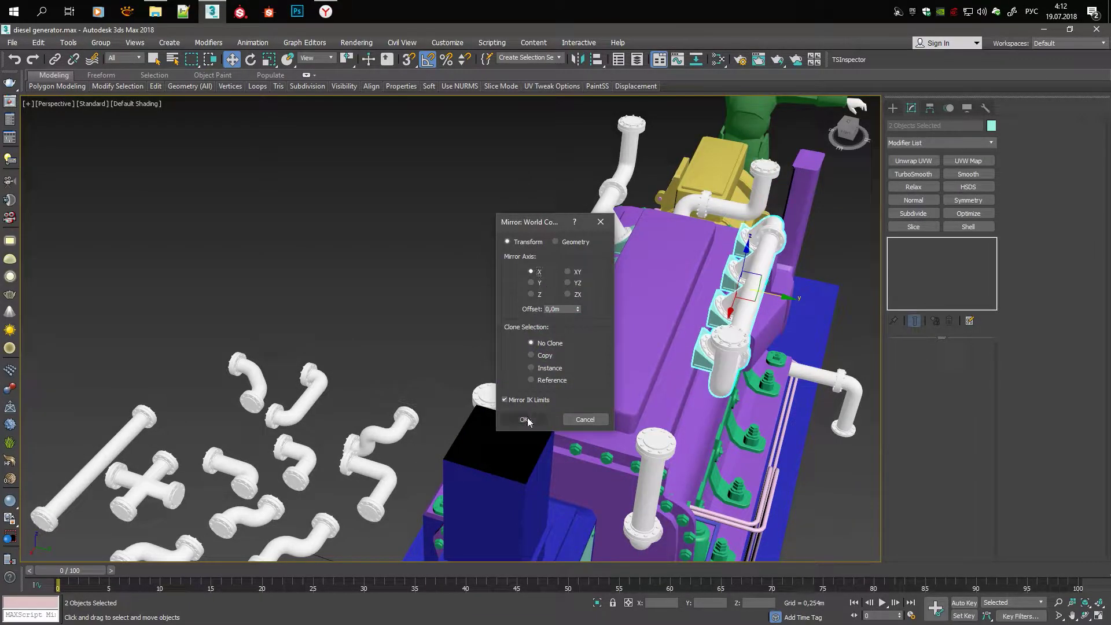
Mirror the manifold and base plates across X with No Clone, then view it from above
{"action": "left_click", "coordinate": [527, 420]}
{"action": "key", "text": "z"}
{"action": "scroll", "coordinate": [824, 258], "scroll_direction": "down", "scroll_amount": 3}
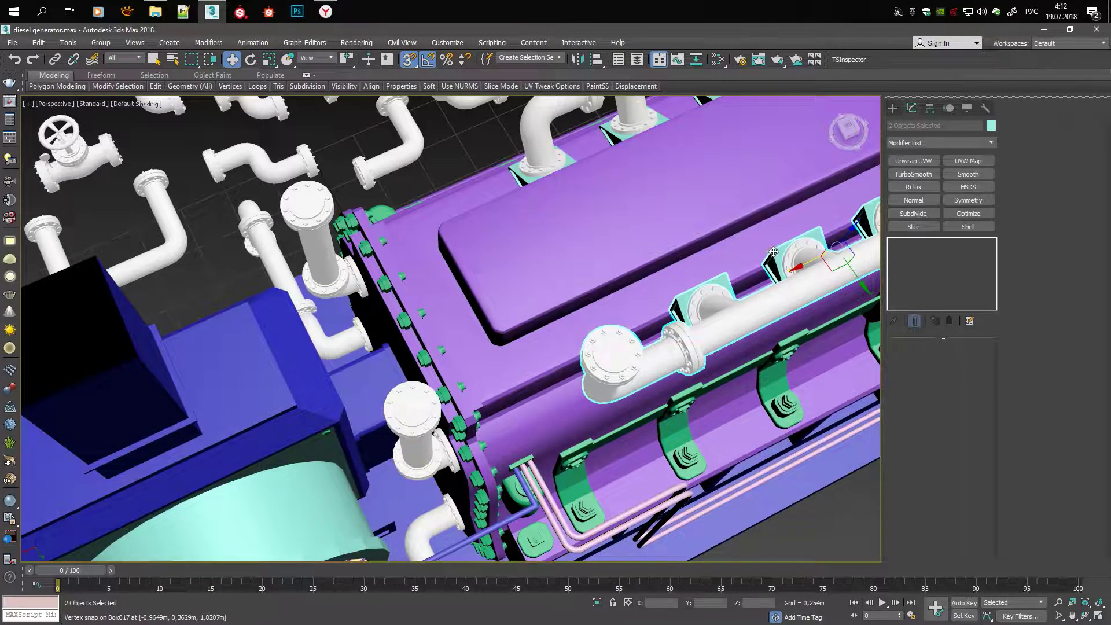
{"action": "middle_click_drag", "start_coordinate": [625, 145], "coordinate": [609, 301], "text": "alt"}
{"action": "left_click", "coordinate": [808, 440]}
{"action": "key", "text": "z"}
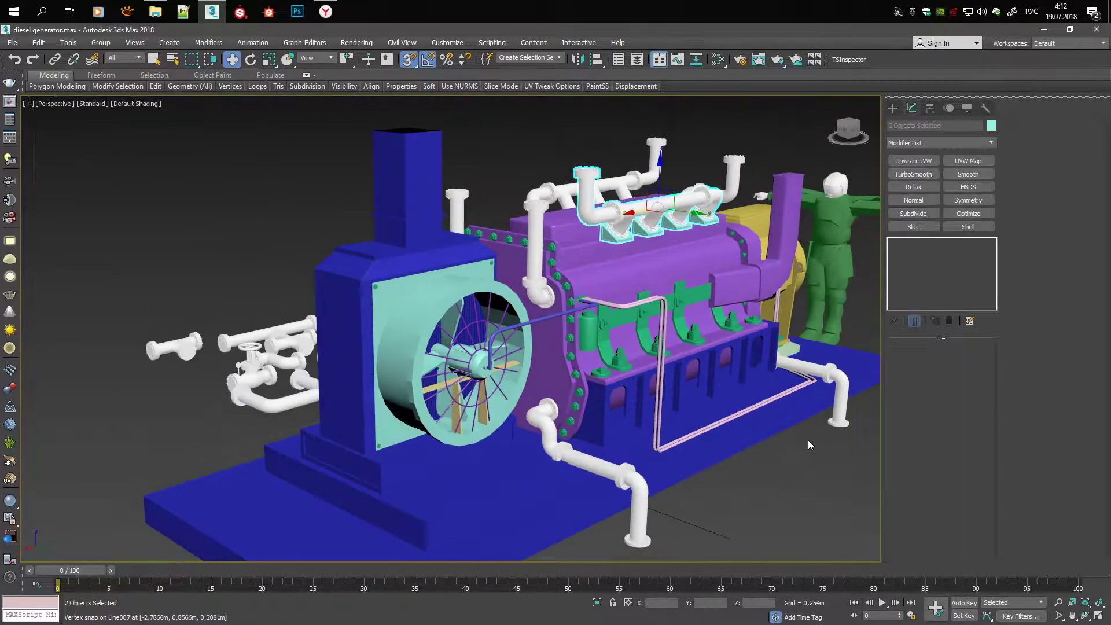
{"action": "middle_click_drag", "start_coordinate": [808, 440], "coordinate": [675, 440], "text": "alt"}
{"action": "scroll", "coordinate": [300, 226], "scroll_direction": "up", "scroll_amount": 8}
Orbit around the engine to confirm the mirrored manifold sits on the opposite side
{"action": "key", "text": "ctrl+z"}
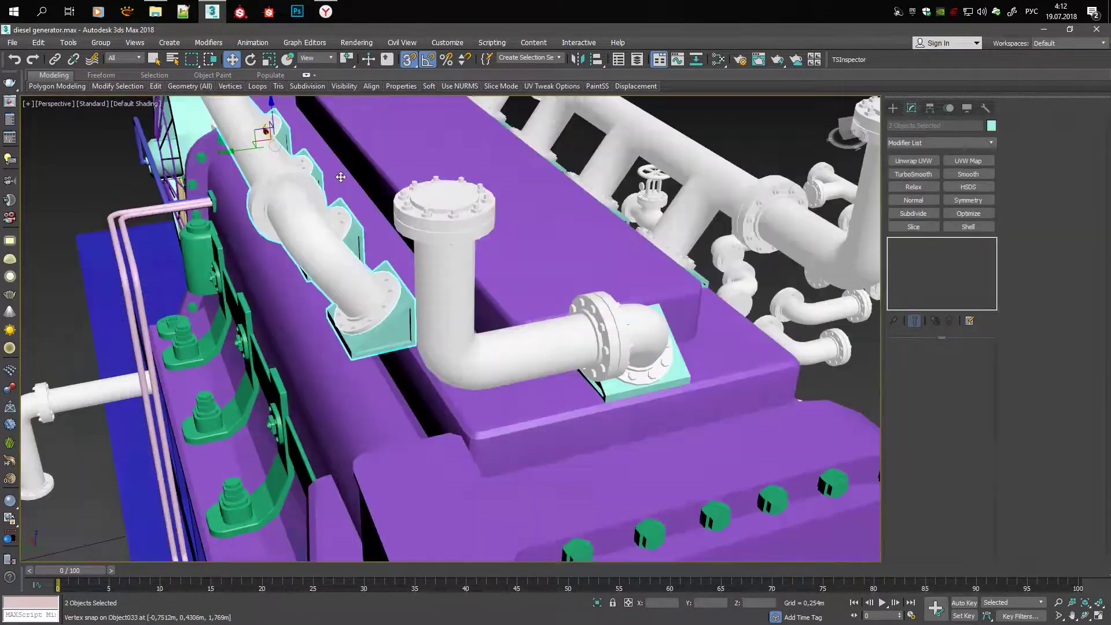
{"action": "middle_click_drag", "start_coordinate": [300, 226], "coordinate": [516, 261], "text": "alt"}
{"action": "scroll", "coordinate": [517, 261], "scroll_direction": "up", "scroll_amount": 5}
{"action": "scroll", "coordinate": [510, 275], "scroll_direction": "down", "scroll_amount": 3}
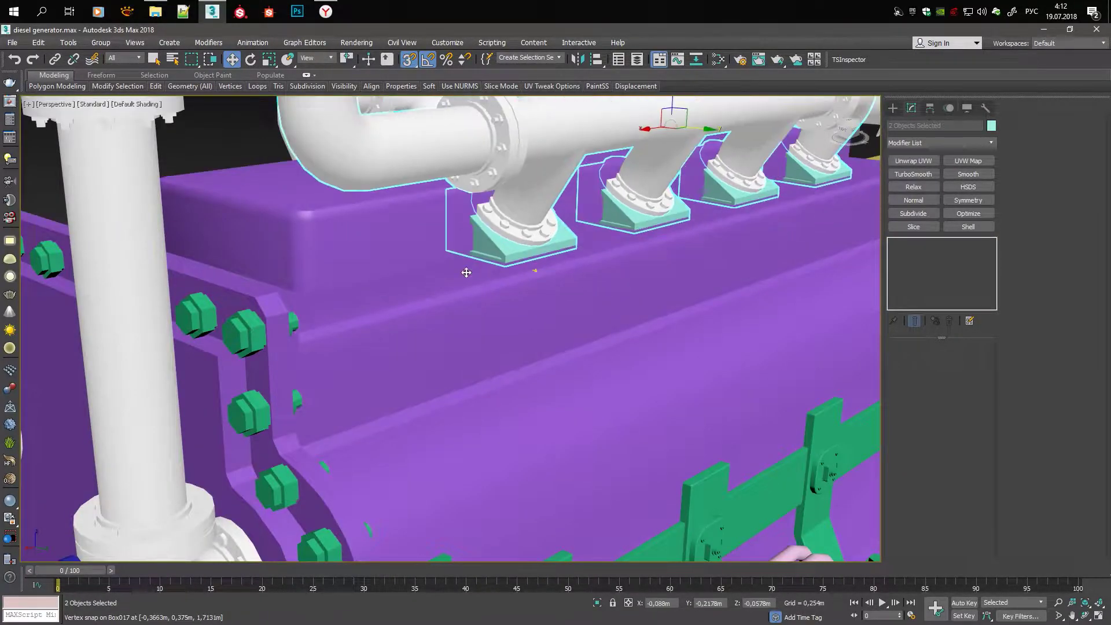
{"action": "key", "text": "z"}
{"action": "left_click", "coordinate": [324, 198]}
{"action": "mouse_move", "coordinate": [429, 143]}
{"action": "middle_mouse_down", "text": "alt"}
{"action": "mouse_move", "coordinate": [324, 198]}
{"action": "mouse_move", "coordinate": [302, 264]}
{"action": "mouse_move", "coordinate": [502, 194]}
{"action": "mouse_move", "coordinate": [457, 173]}
{"action": "mouse_move", "coordinate": [324, 178]}
{"action": "mouse_move", "coordinate": [444, 198]}
{"action": "mouse_move", "coordinate": [345, 183]}
{"action": "middle_mouse_up", "text": "alt"}
{"action": "scroll", "coordinate": [345, 183], "scroll_direction": "up", "scroll_amount": 2}
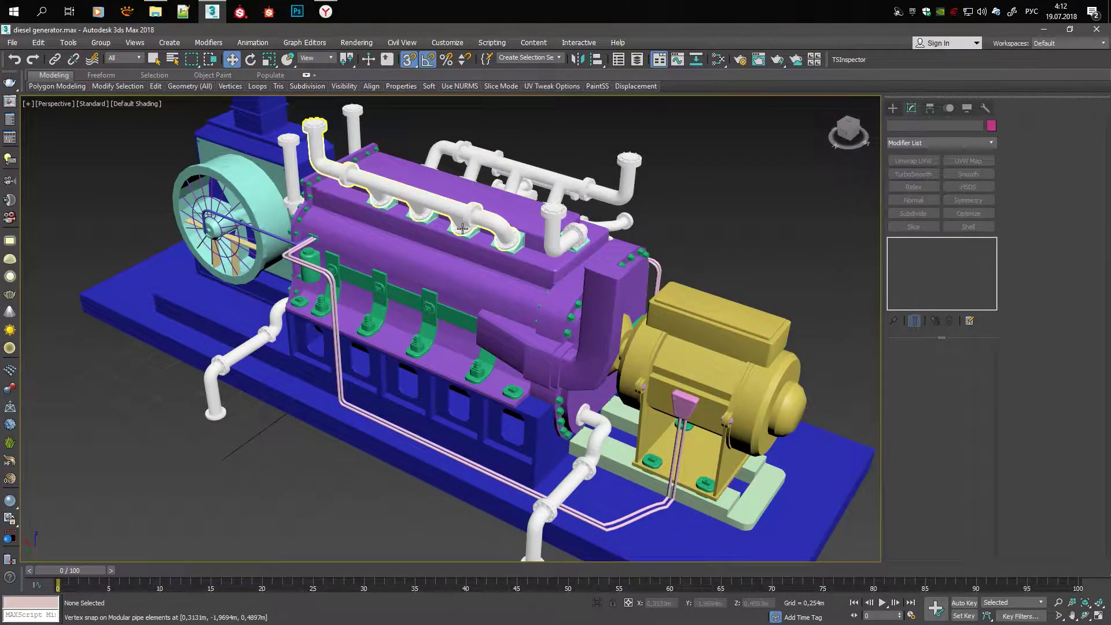
{"action": "scroll", "coordinate": [490, 195], "scroll_direction": "up", "scroll_amount": 3}
{"action": "scroll", "coordinate": [605, 317], "scroll_direction": "up", "scroll_amount": 1}
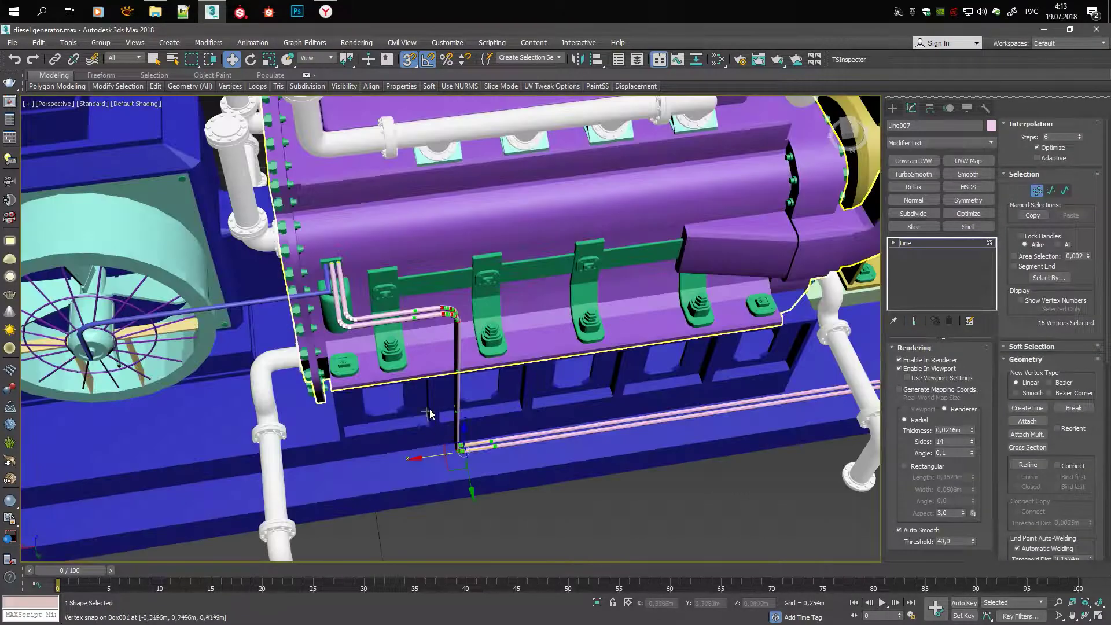
{"action": "scroll", "coordinate": [415, 451], "scroll_direction": "down", "scroll_amount": 2}
{"action": "scroll", "coordinate": [415, 451], "scroll_direction": "down", "scroll_amount": 3}
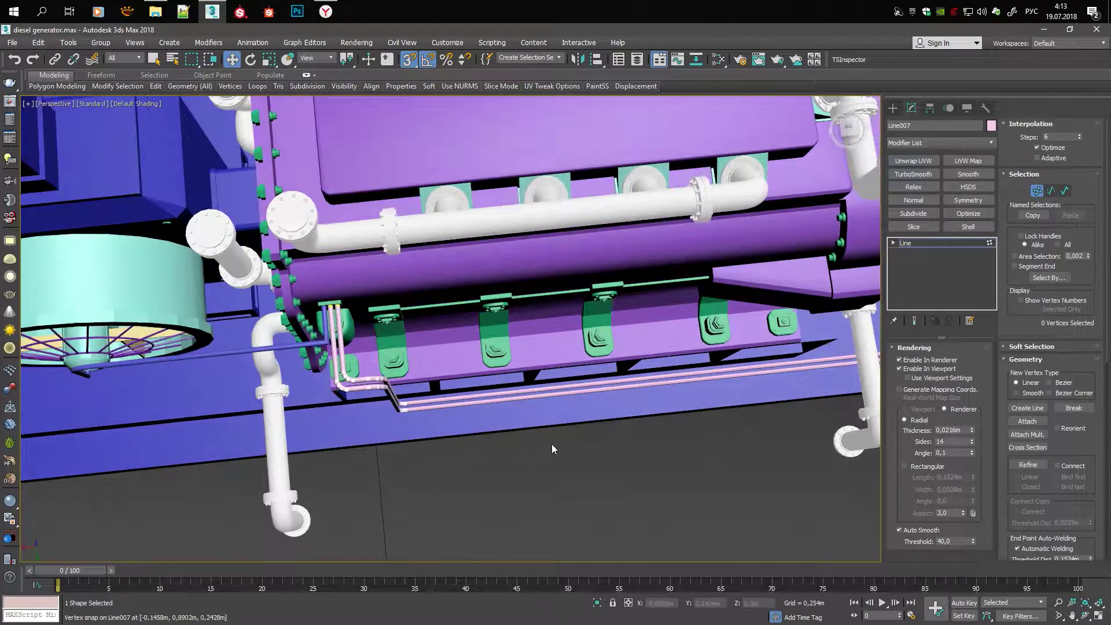
{"action": "key", "text": "1"}
{"action": "mouse_move", "coordinate": [415, 452]}
{"action": "middle_mouse_down", "text": "alt"}
{"action": "mouse_move", "coordinate": [602, 336]}
{"action": "mouse_move", "coordinate": [575, 231]}
{"action": "middle_mouse_up", "text": "alt"}
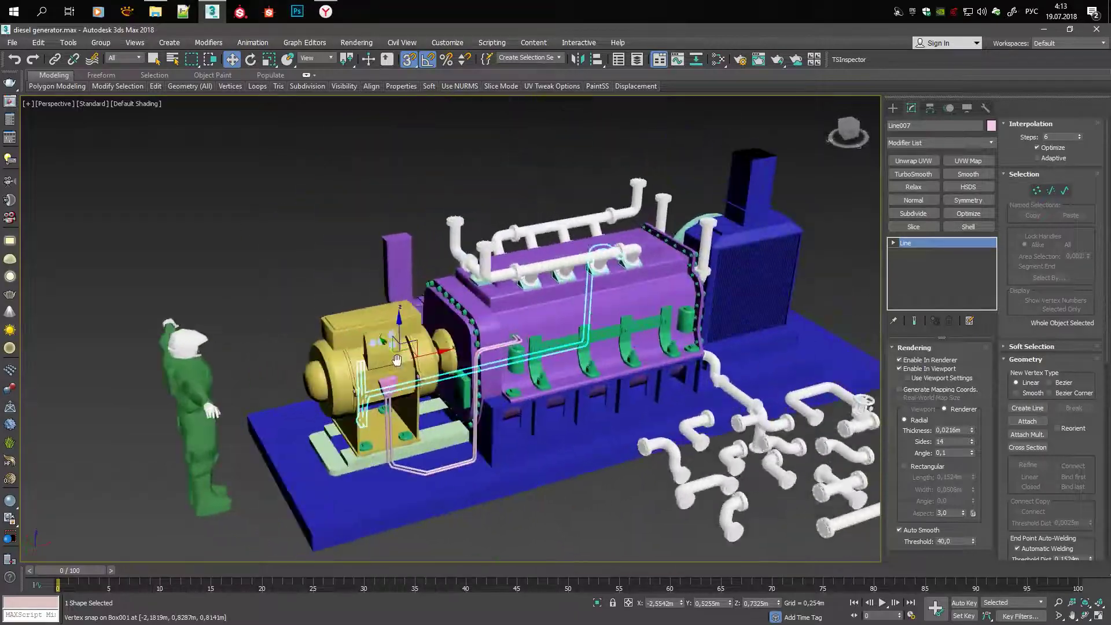